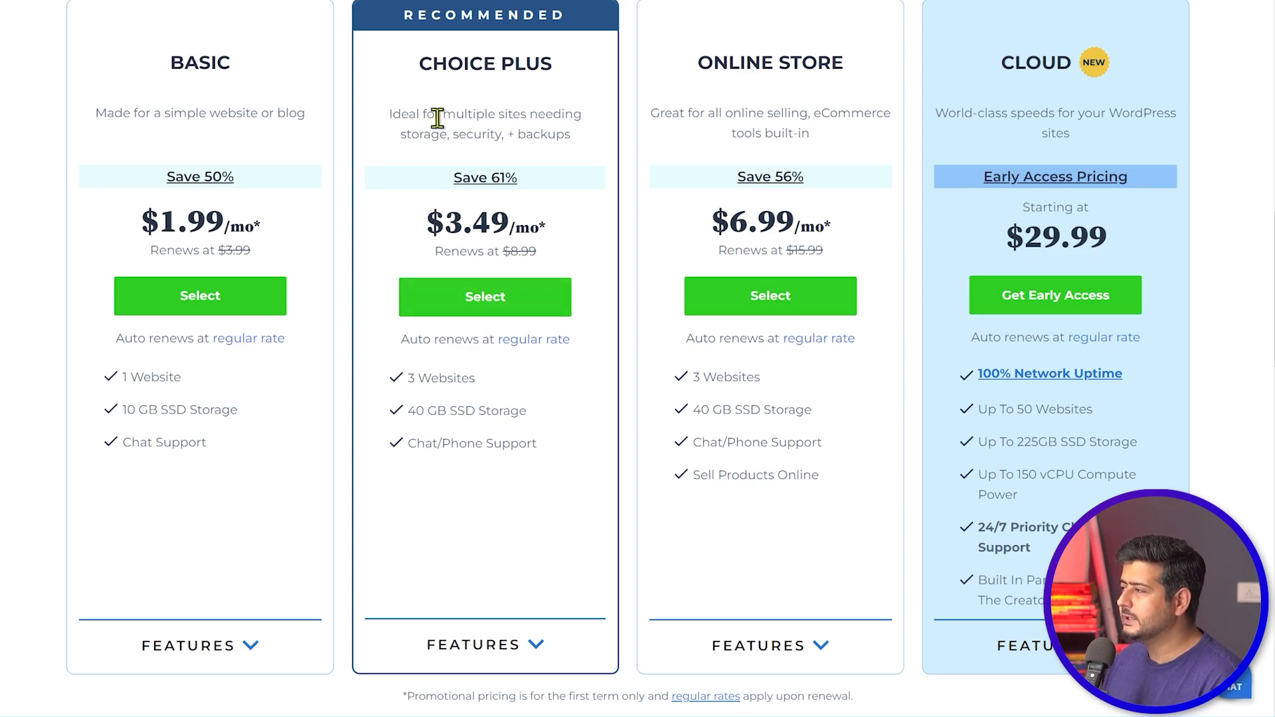
- Select the Basic hosting plan and skip the special offer for an online store
click(201, 302)
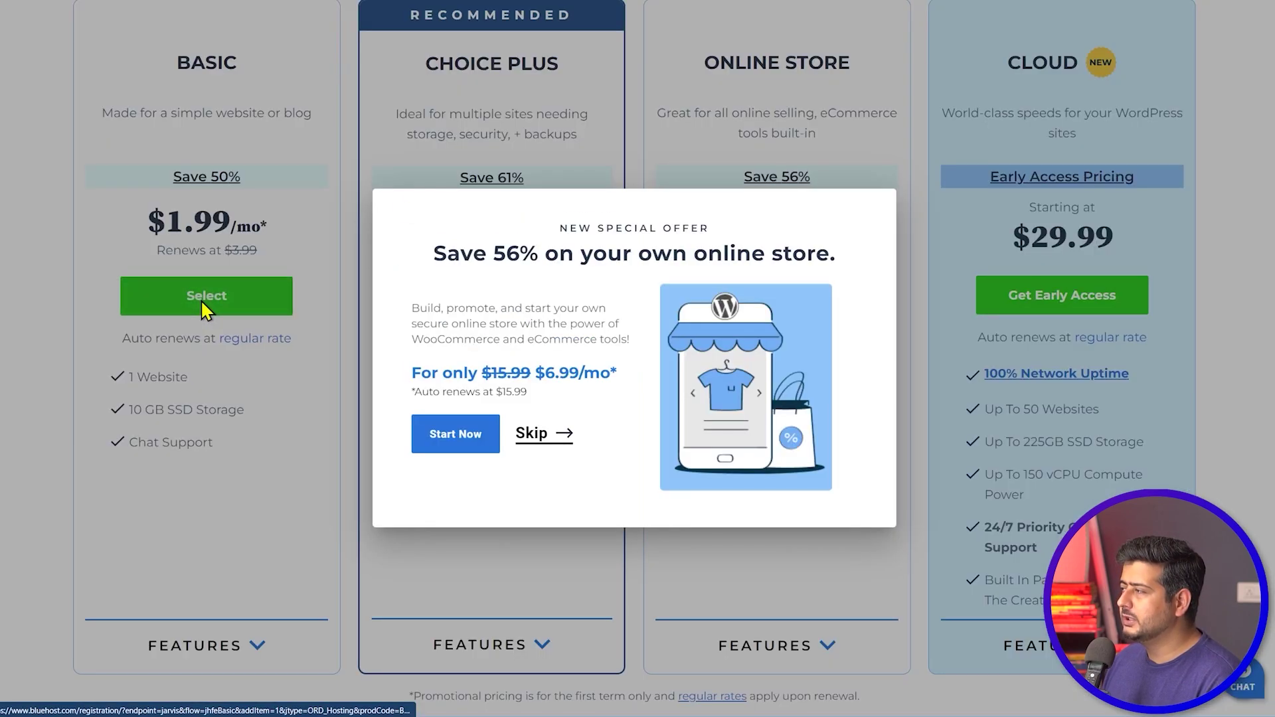
click(553, 438)
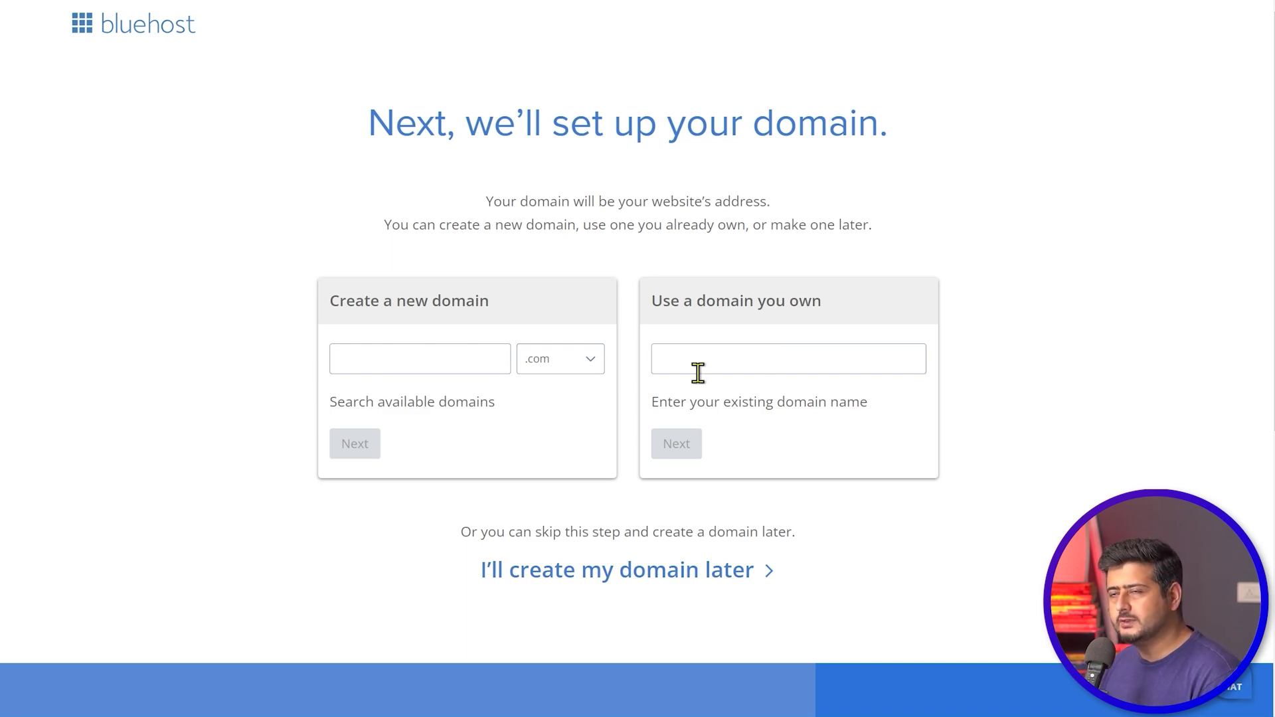
- Look over the options for a new domain and choose to create the domain later
click(471, 358)
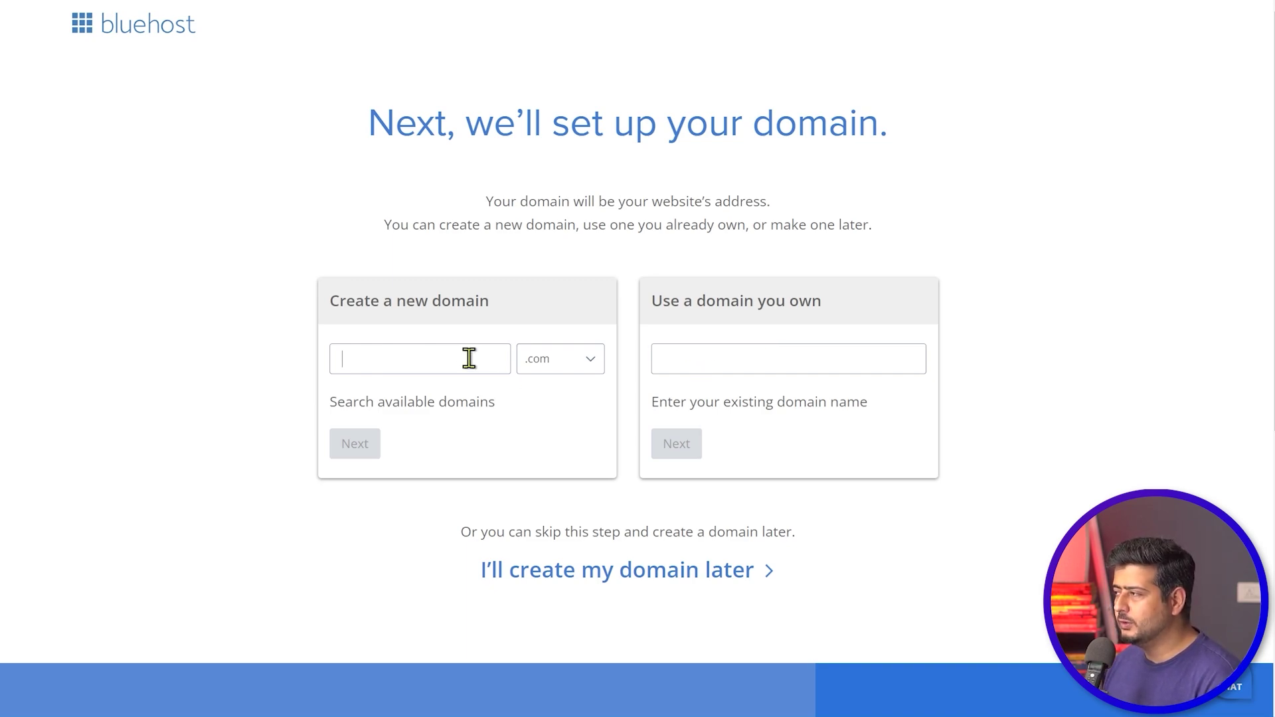
click(577, 362)
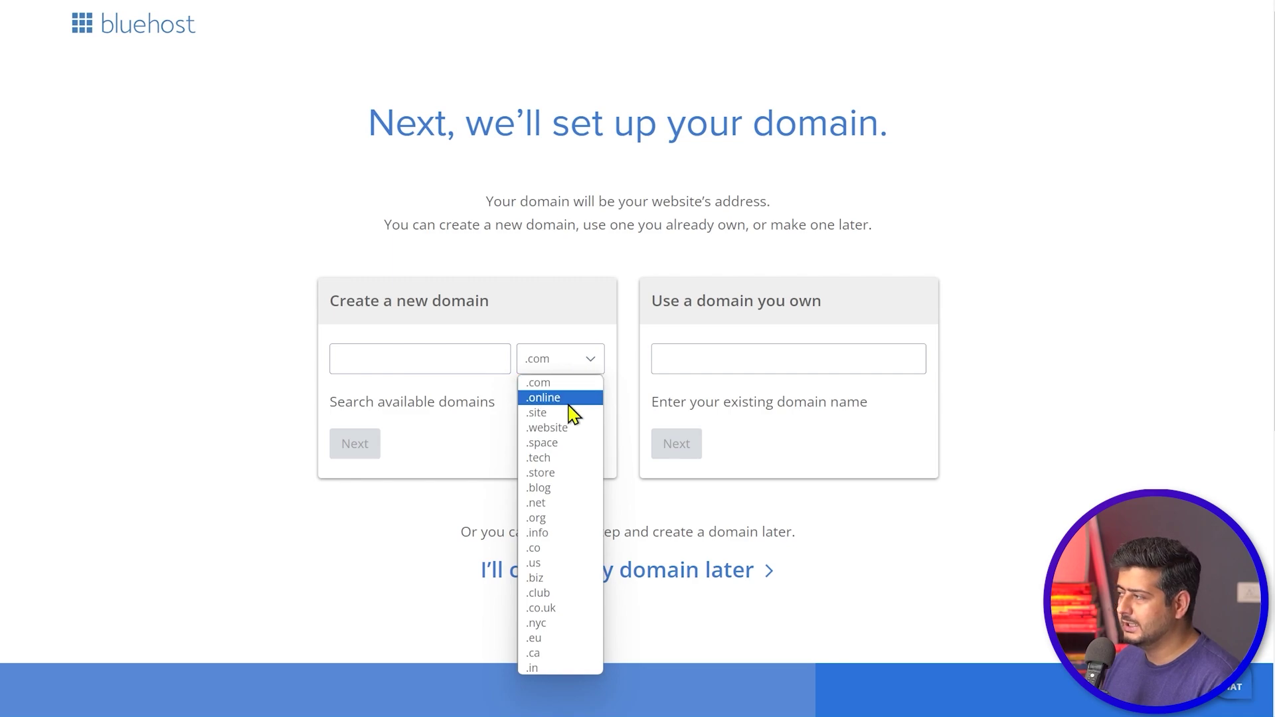
click(541, 295)
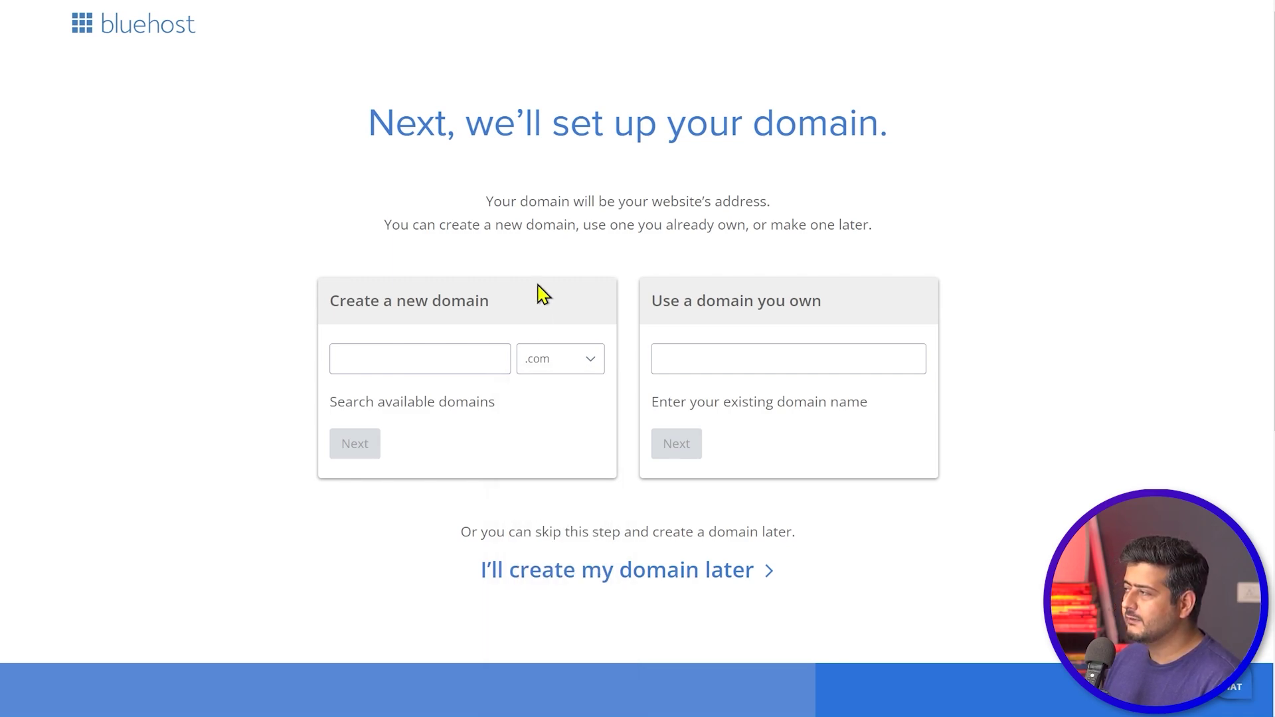
click(410, 362)
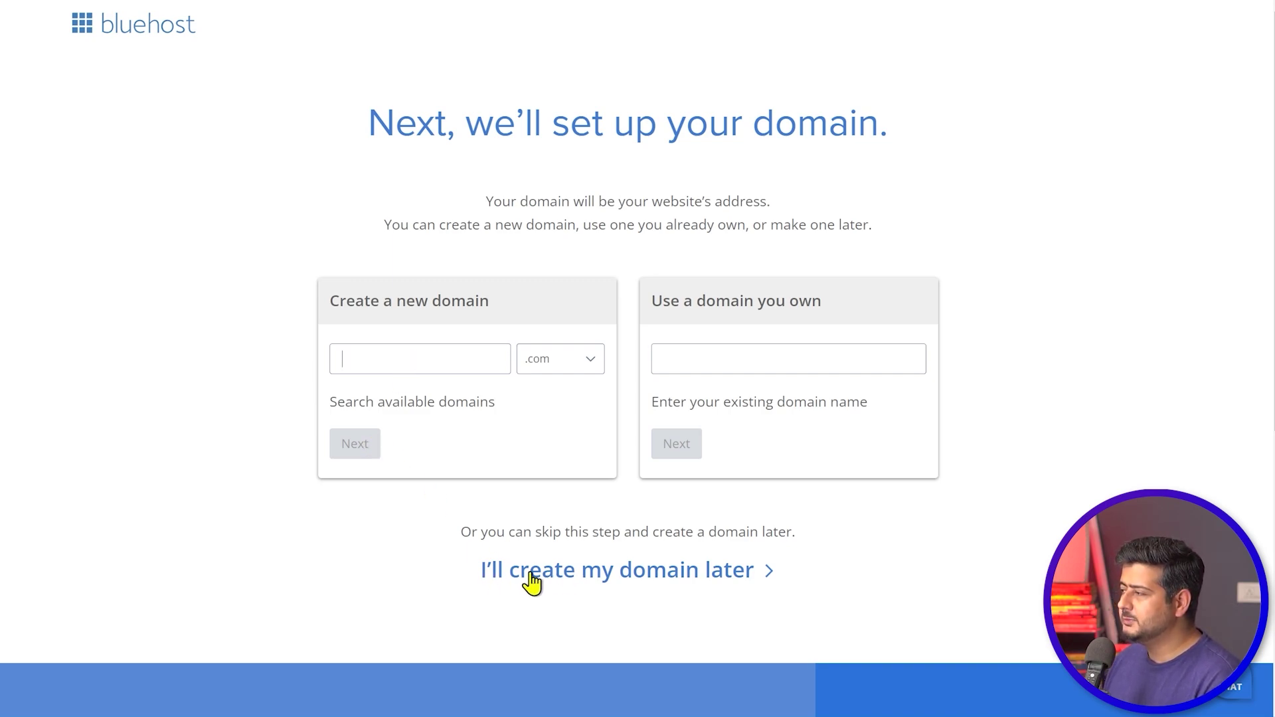
click(575, 571)
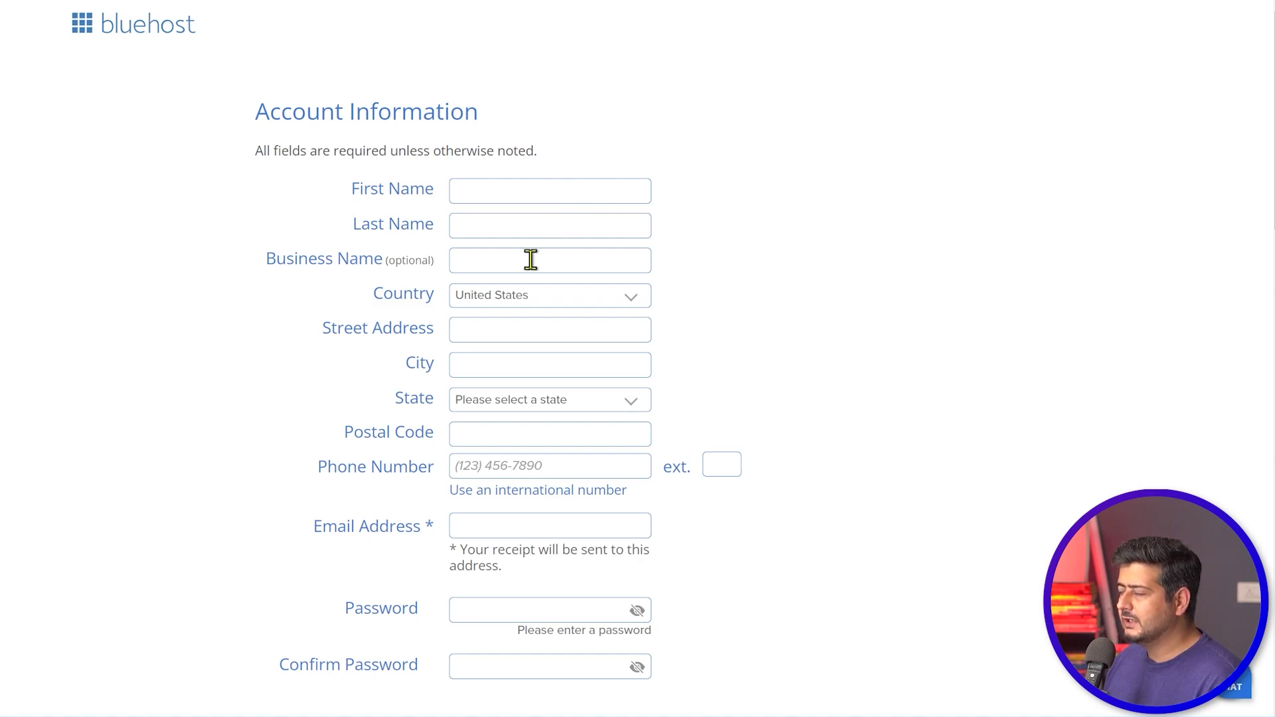
- Remove the CodeGuard Basic, SiteLock Essentials and Professional Email extras from the hosting order
scroll(923, 431, down, 3)
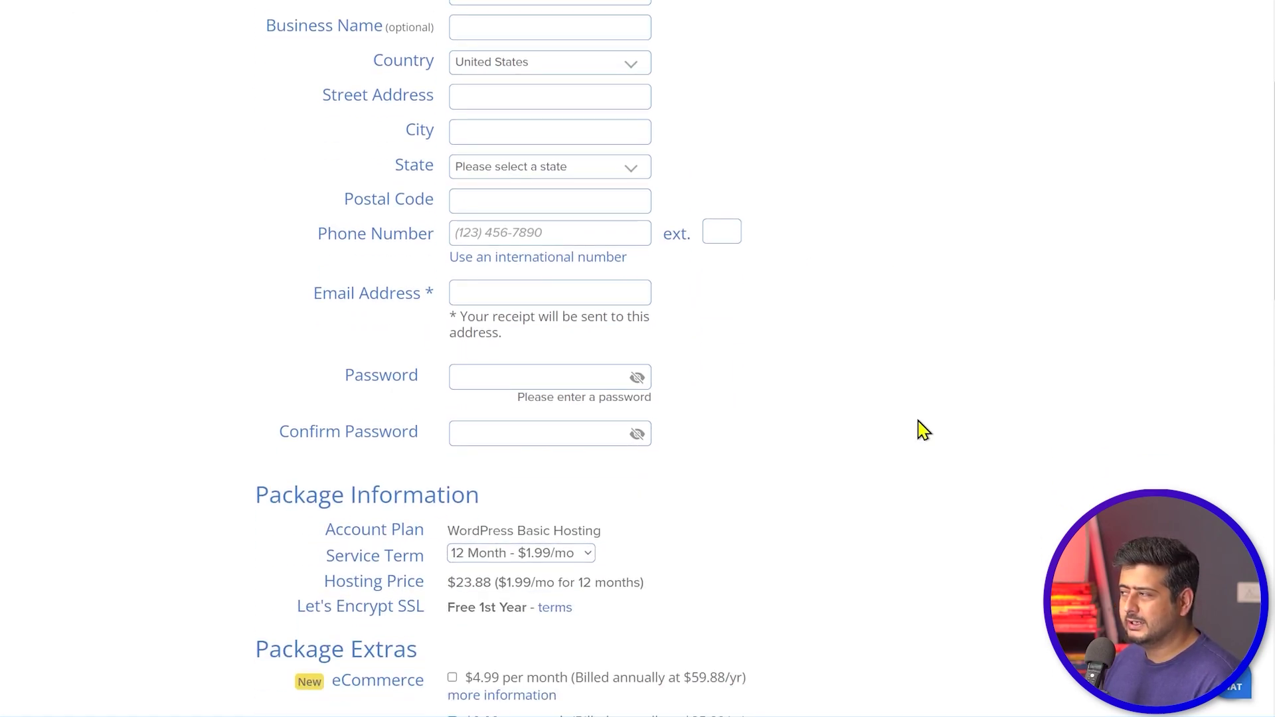
scroll(757, 356, down, 5)
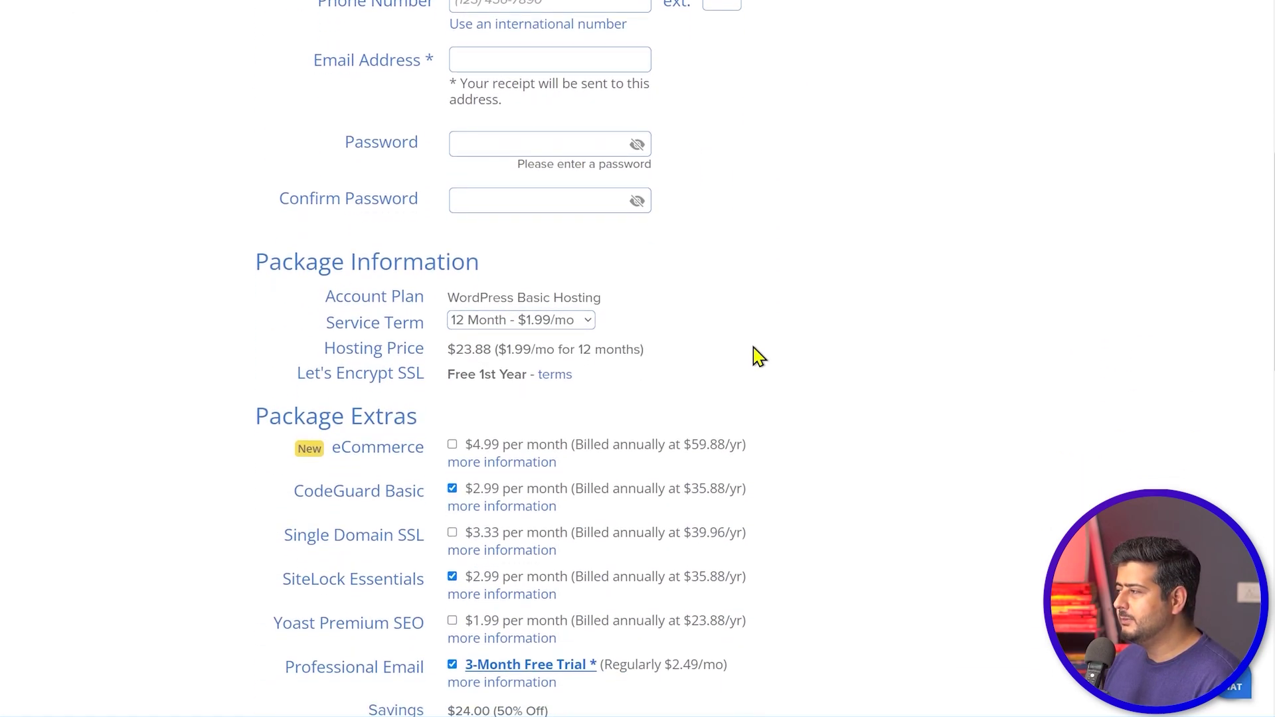
scroll(750, 392, down, 3)
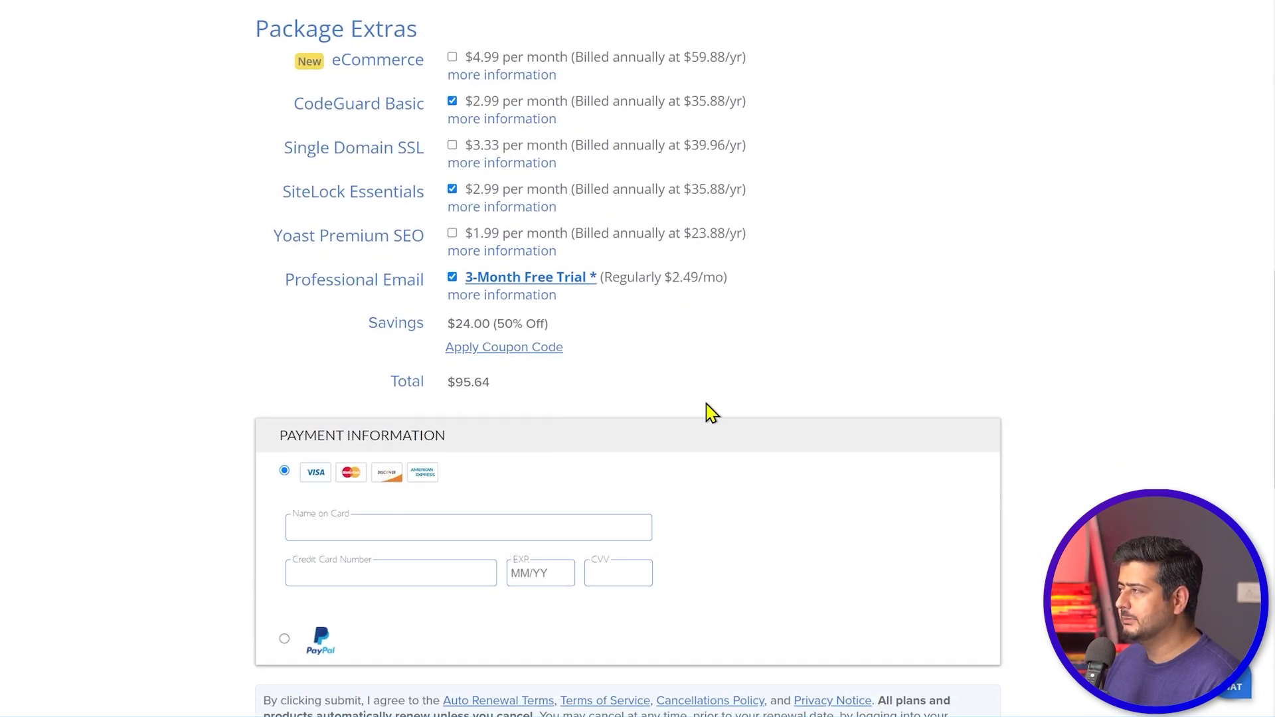
scroll(777, 412, up, 2)
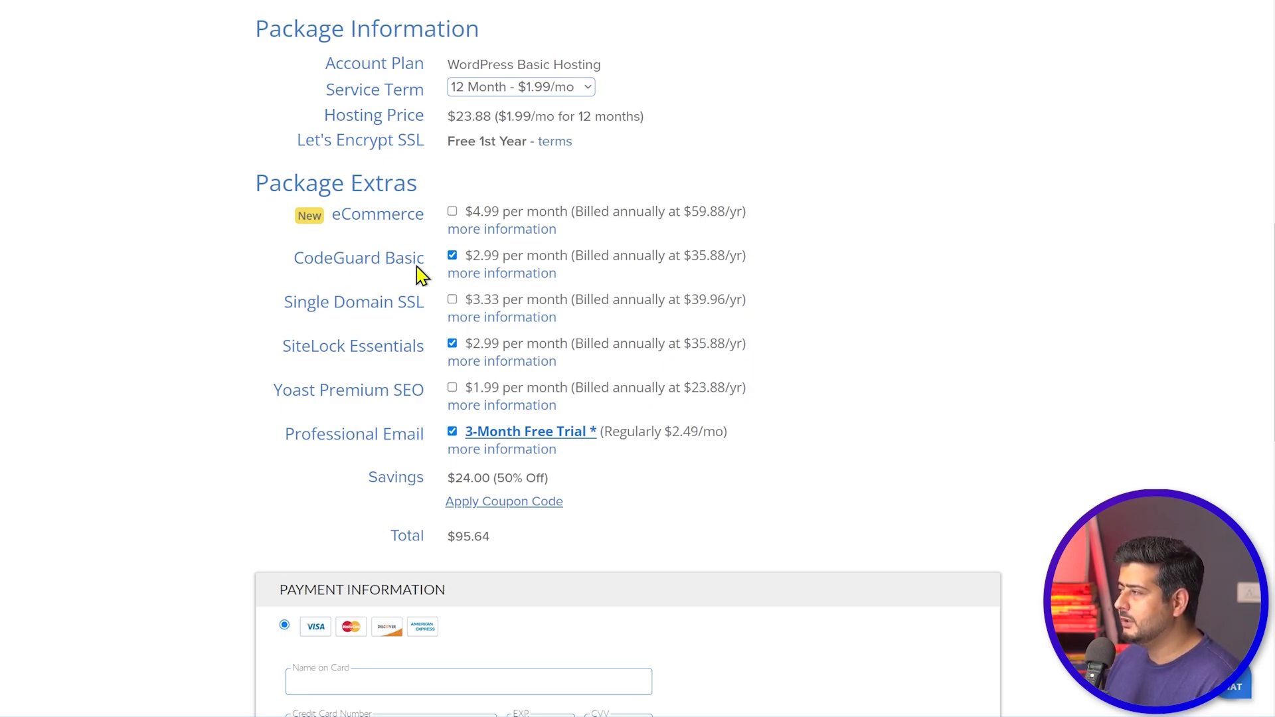
click(453, 256)
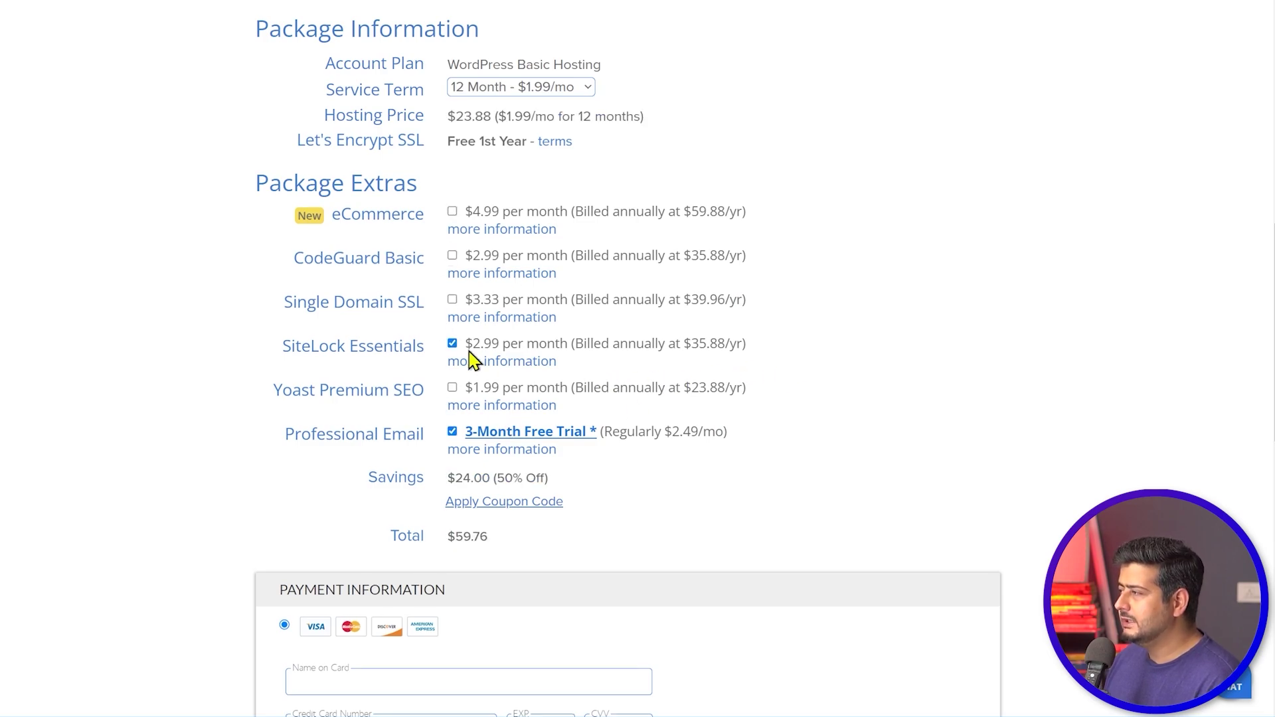
click(452, 343)
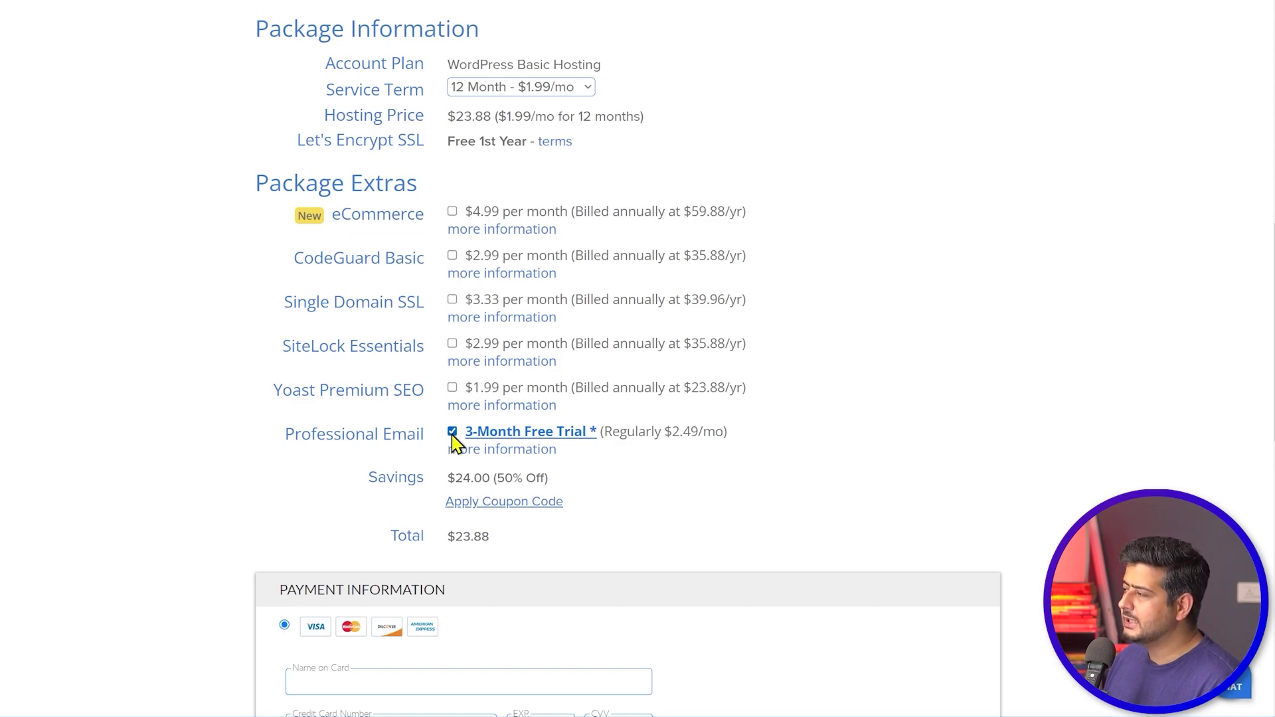
click(453, 432)
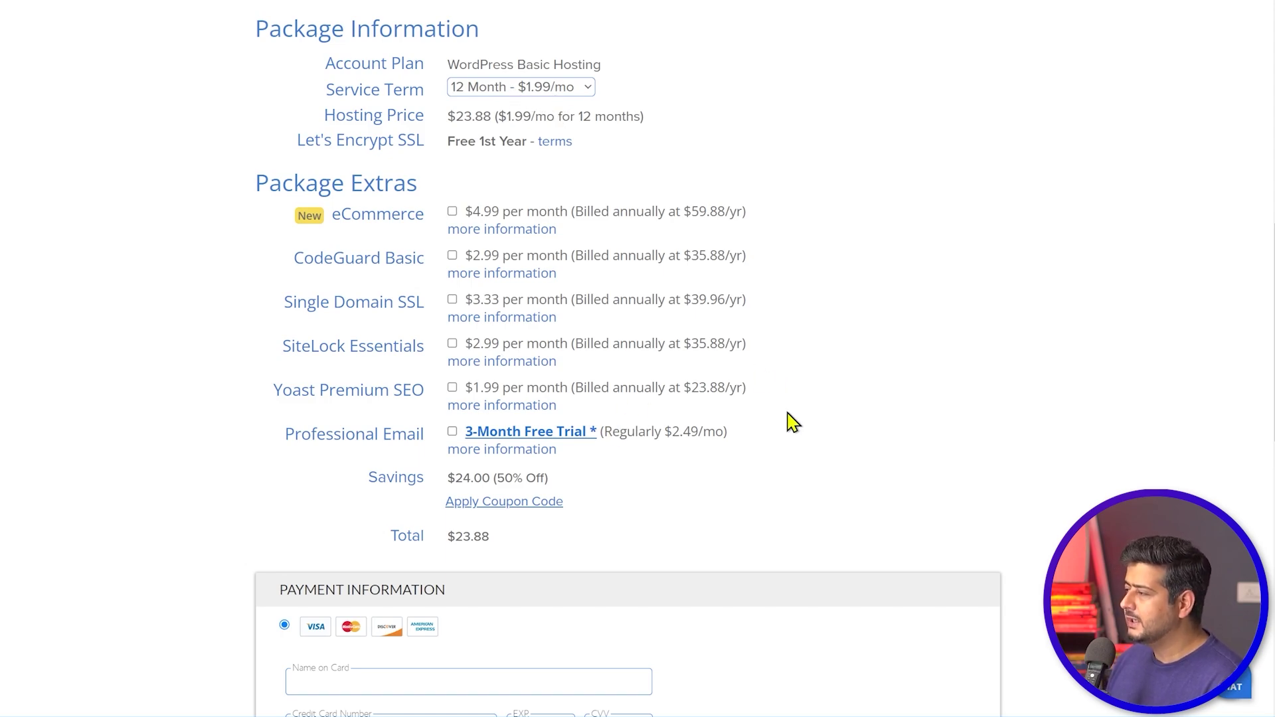
scroll(788, 421, down, 5)
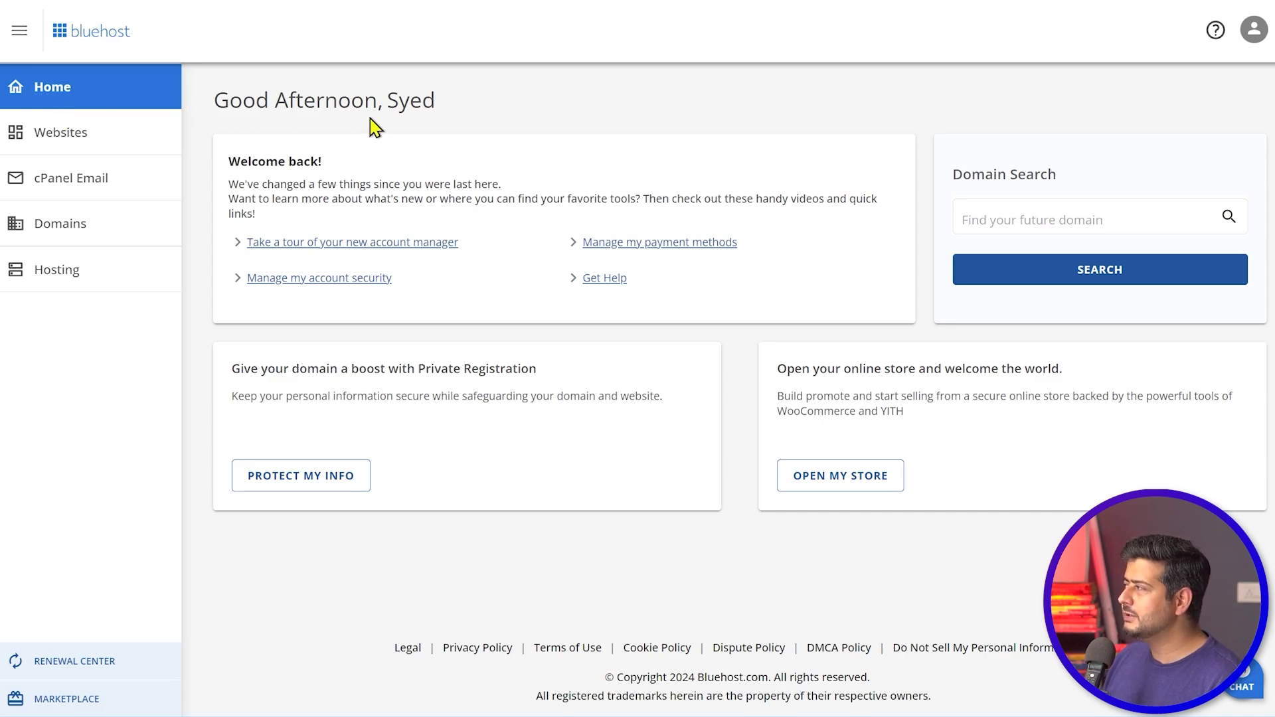
- Start adding a new website with Install WordPress as the site type
click(93, 143)
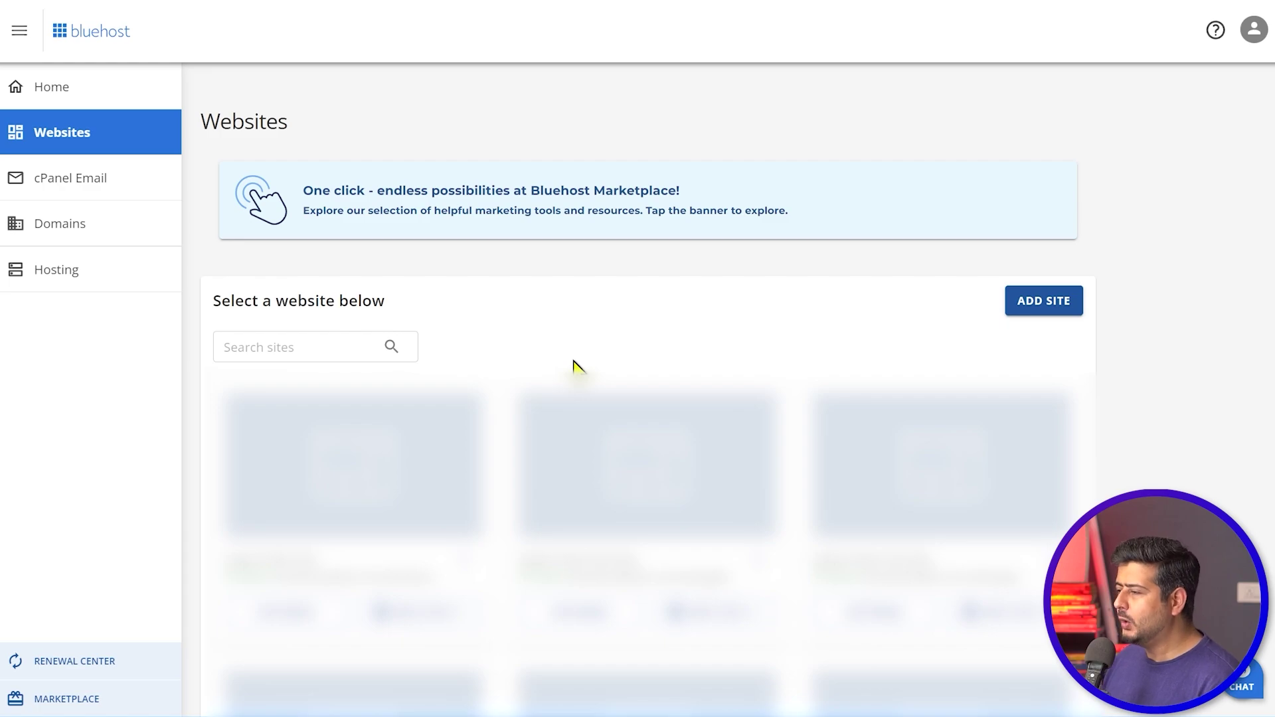
click(1023, 307)
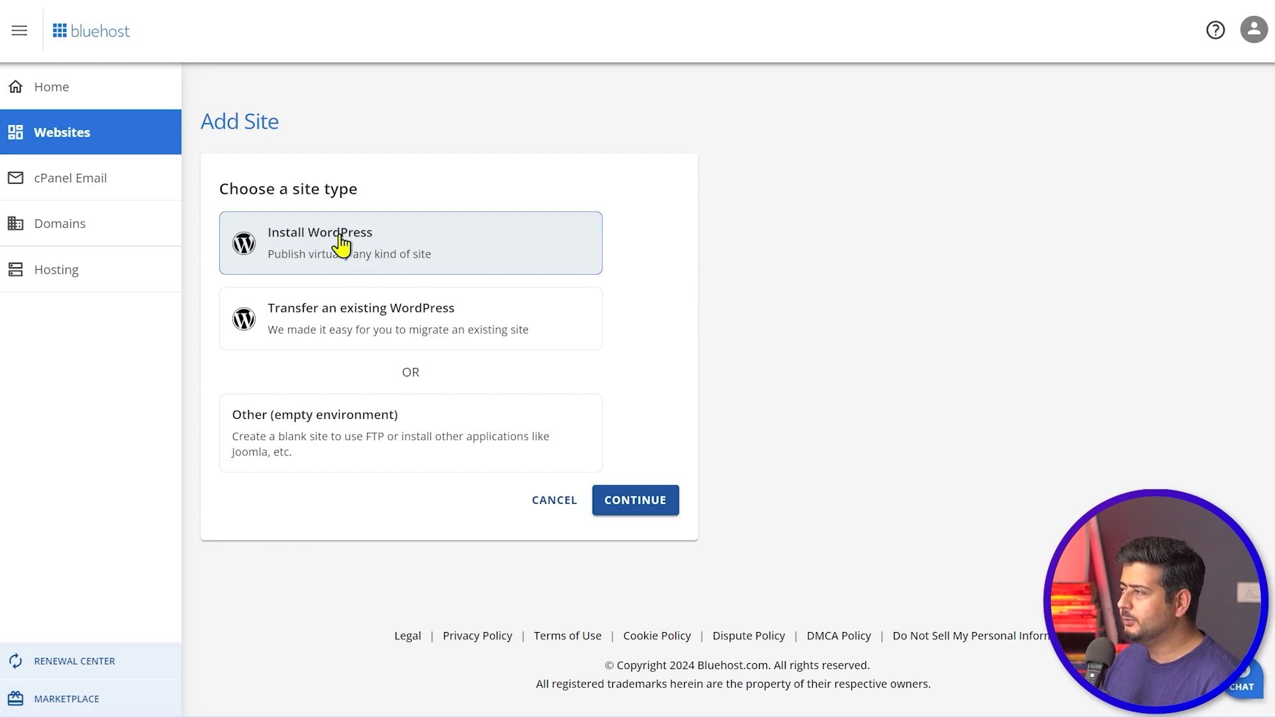
click(642, 510)
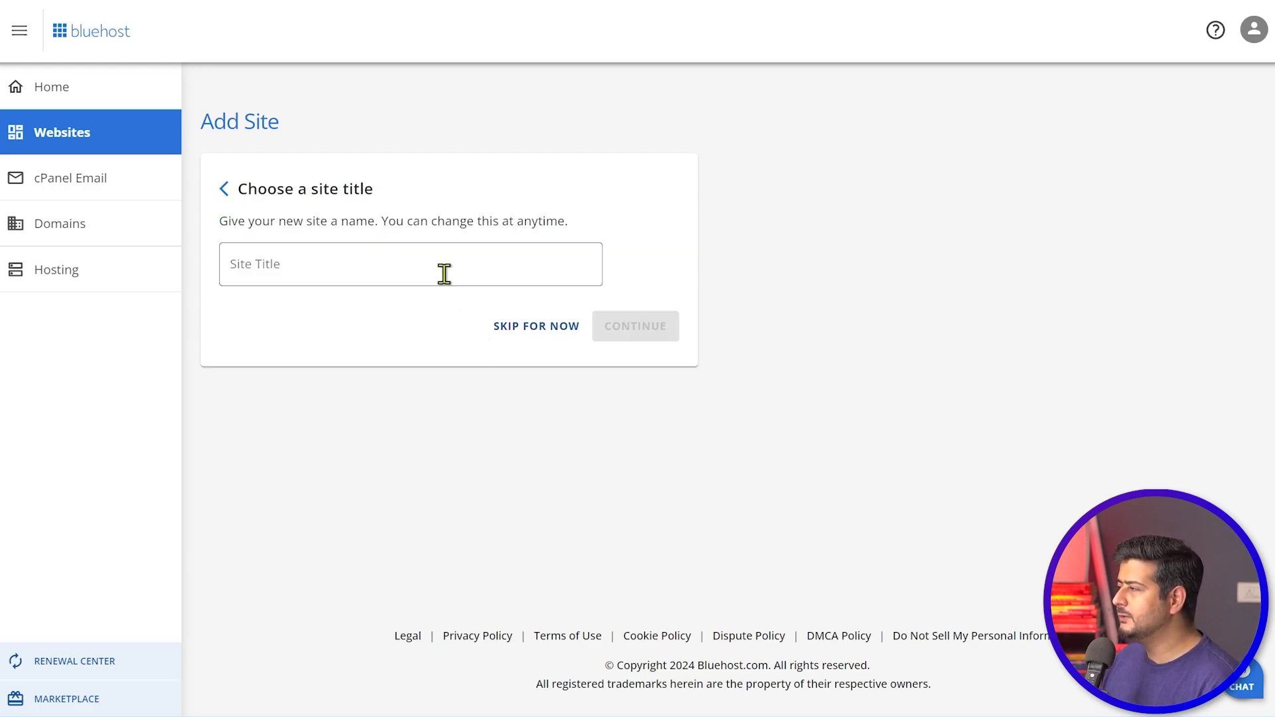
- Title the new site with the owner's first name in the possessive followed by "Site", and continue to the domain choice
click(476, 267)
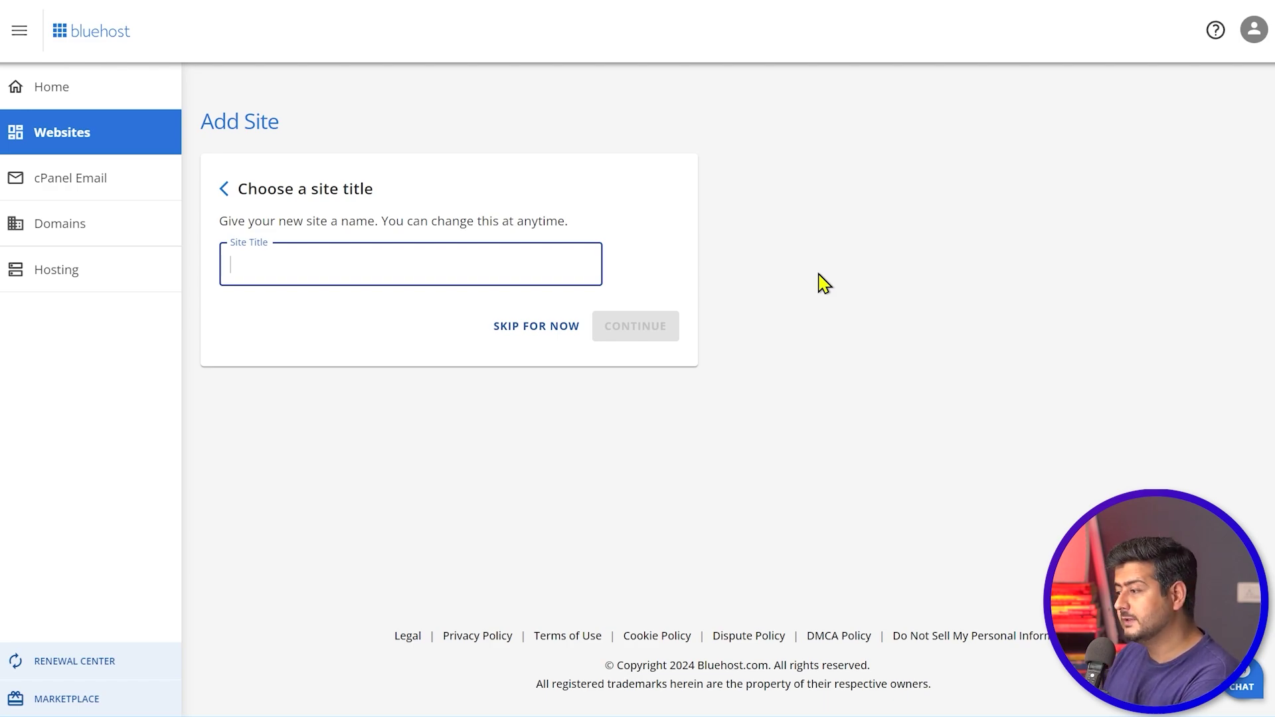
text(Yuvraj)
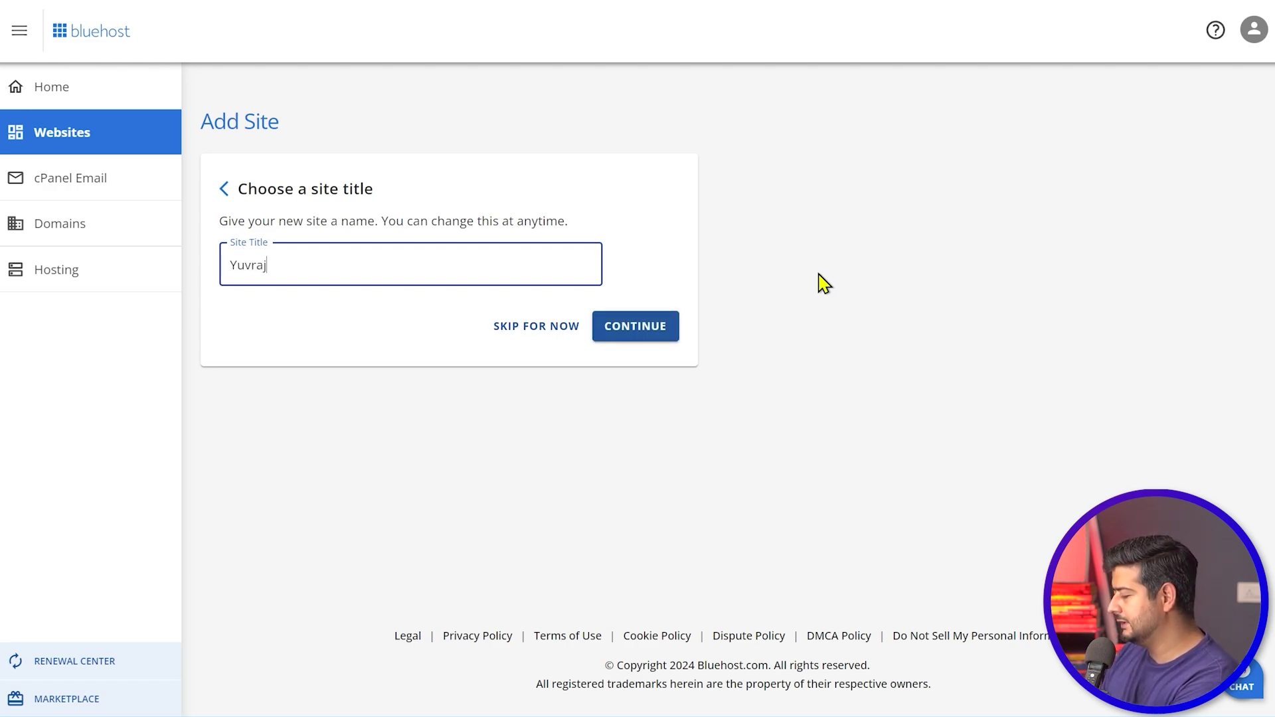
text('s Site)
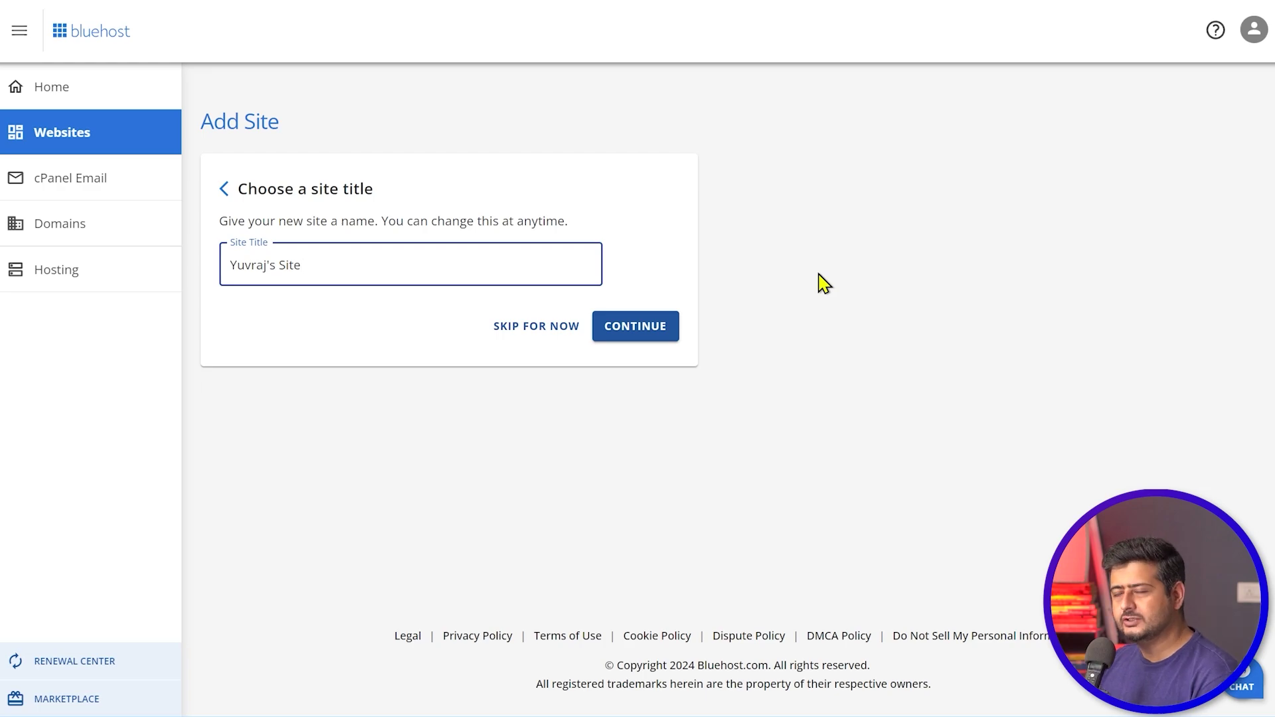
click(672, 326)
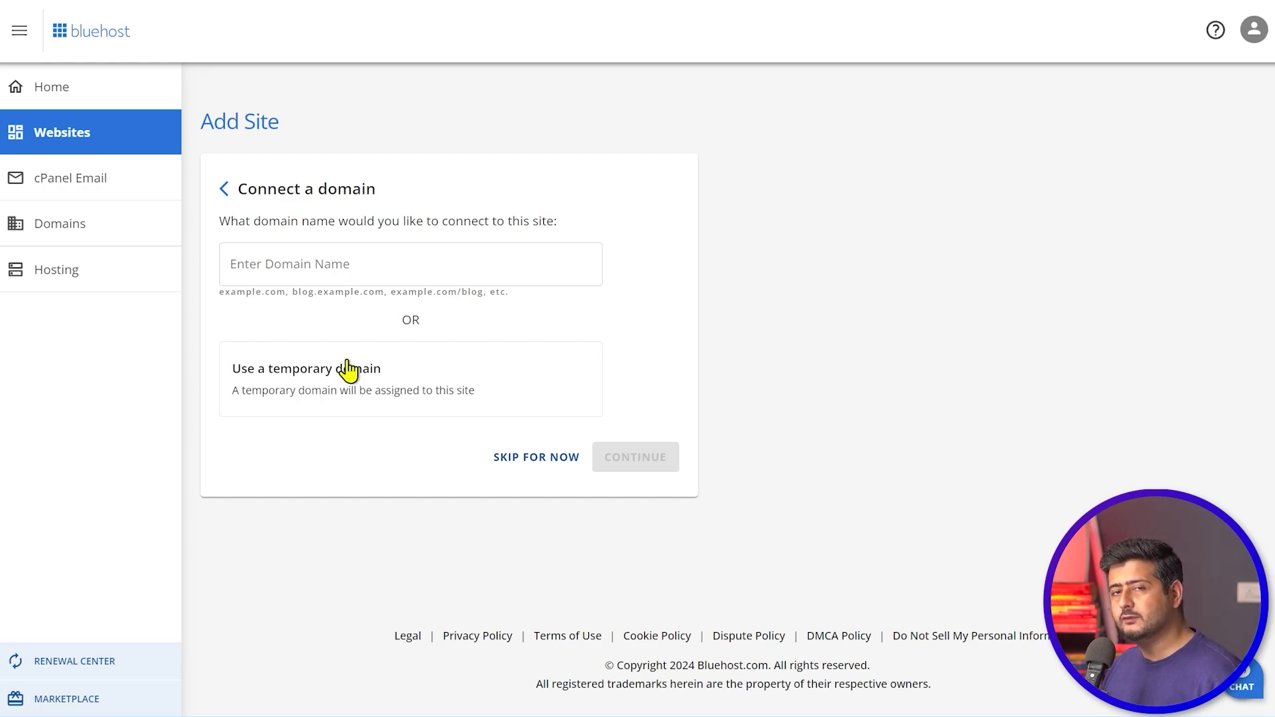
- Connect the new site to a temporary domain and continue with the installation
click(358, 266)
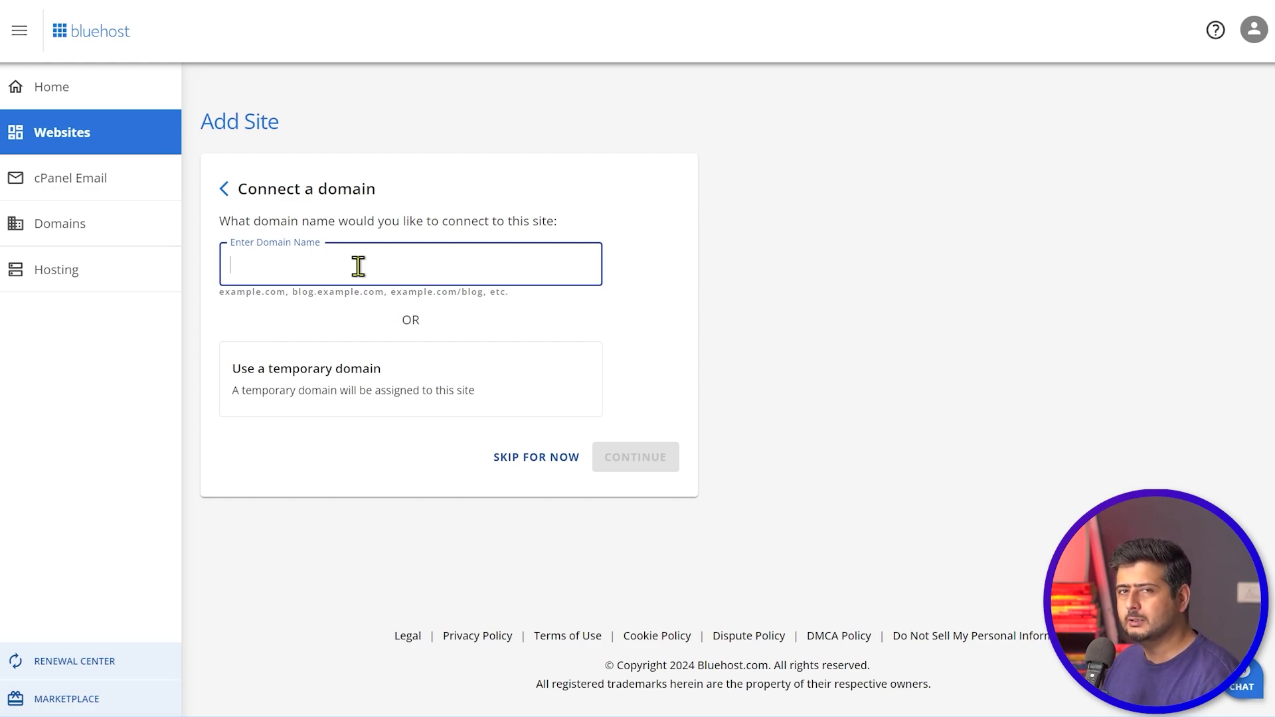
click(359, 397)
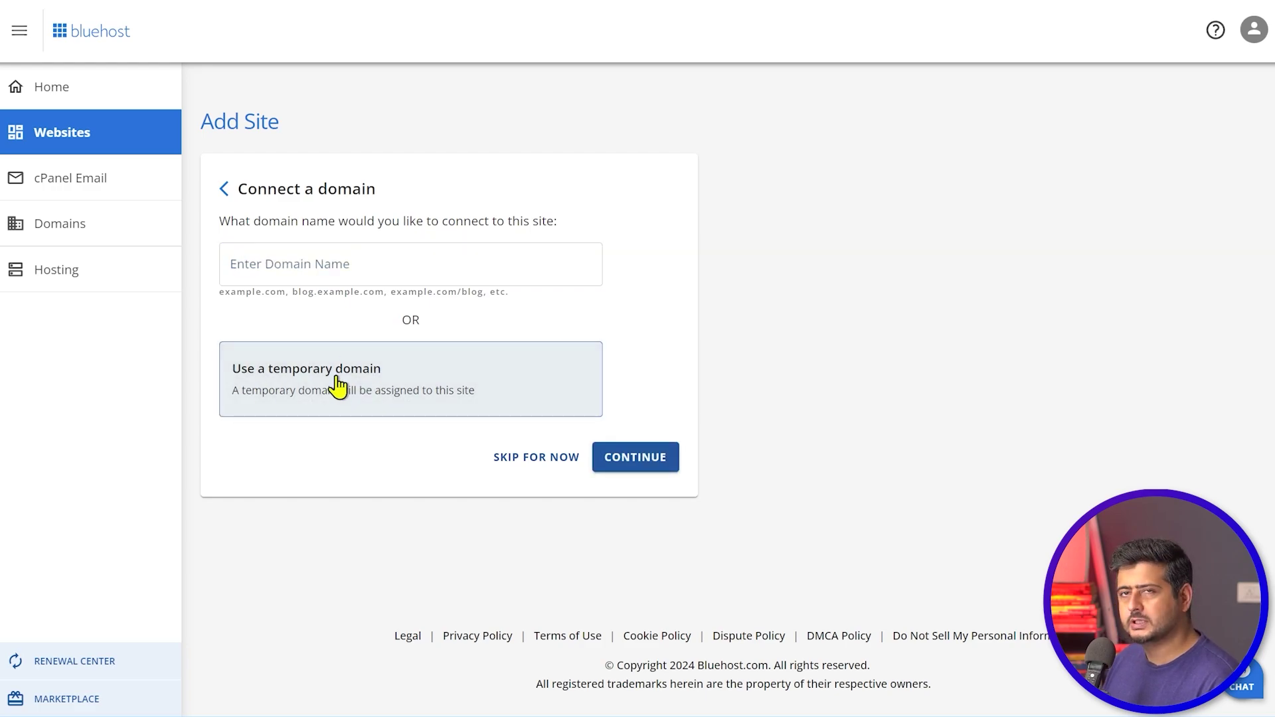
click(632, 463)
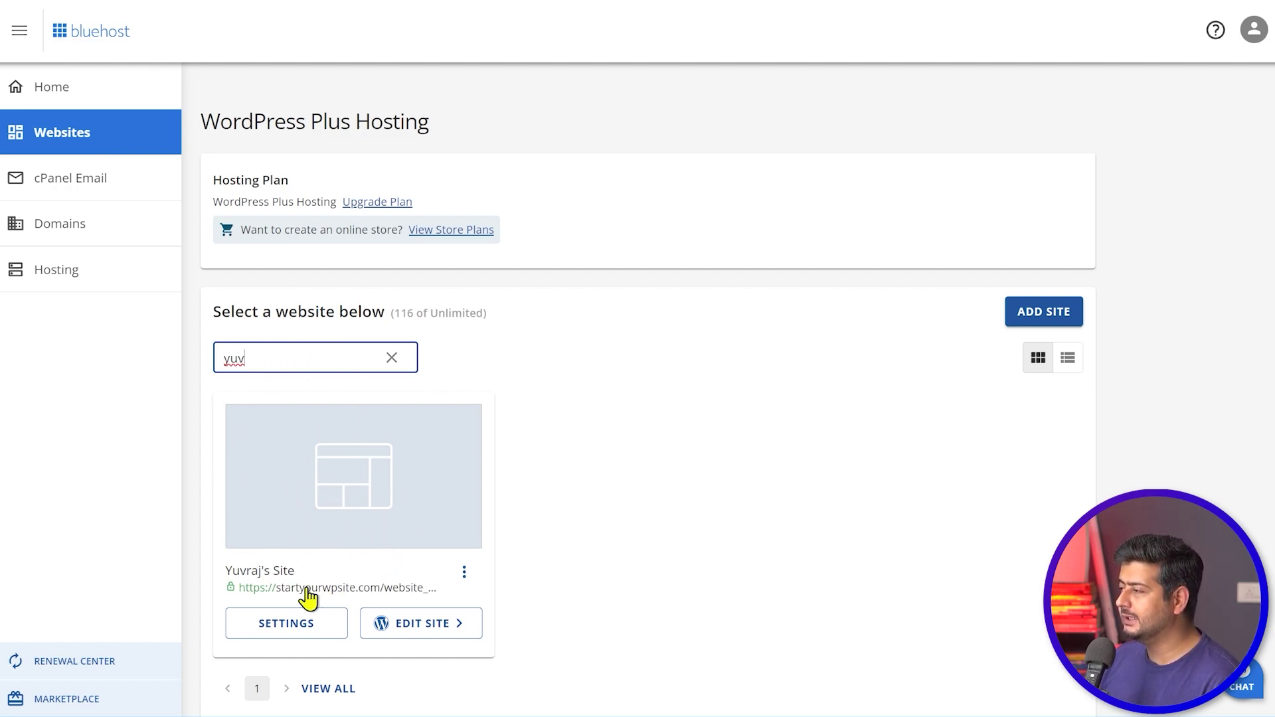
- Open the new site's management page from the websites list and view its WordPress users
click(333, 591)
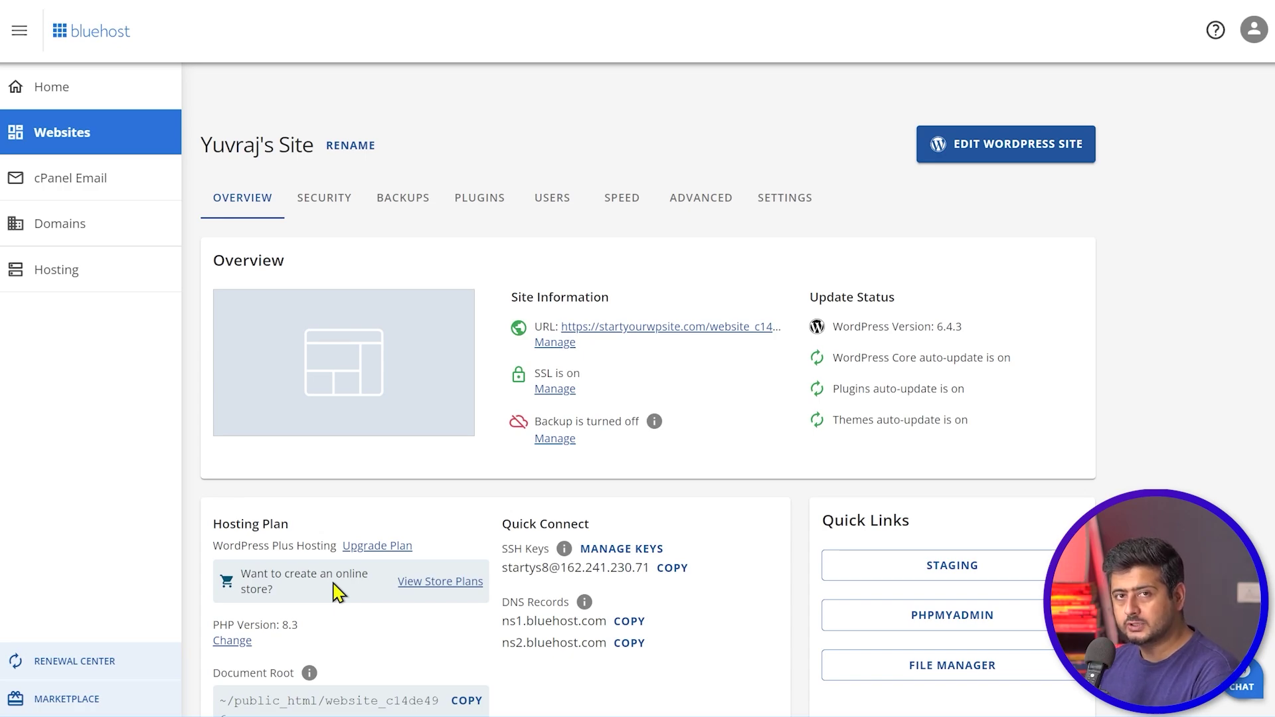
click(554, 213)
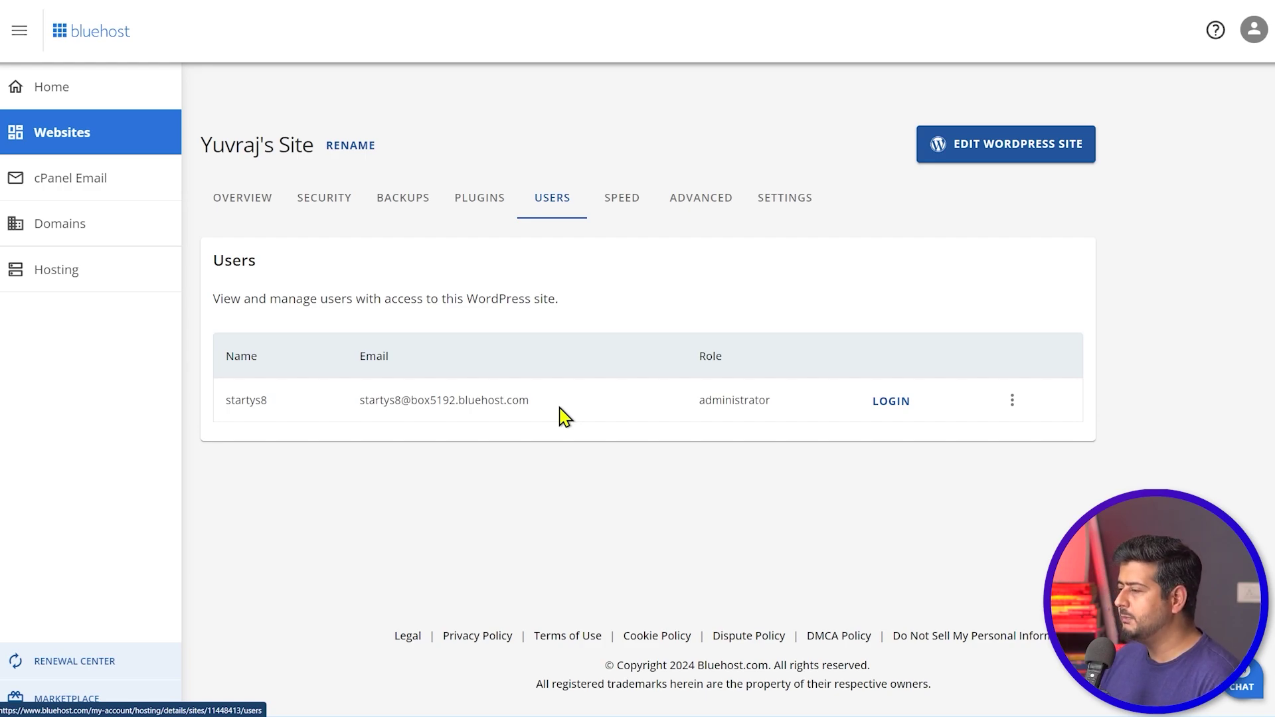
- Turn off the Coming Soon Page in the site's settings and dismiss the notification
click(788, 211)
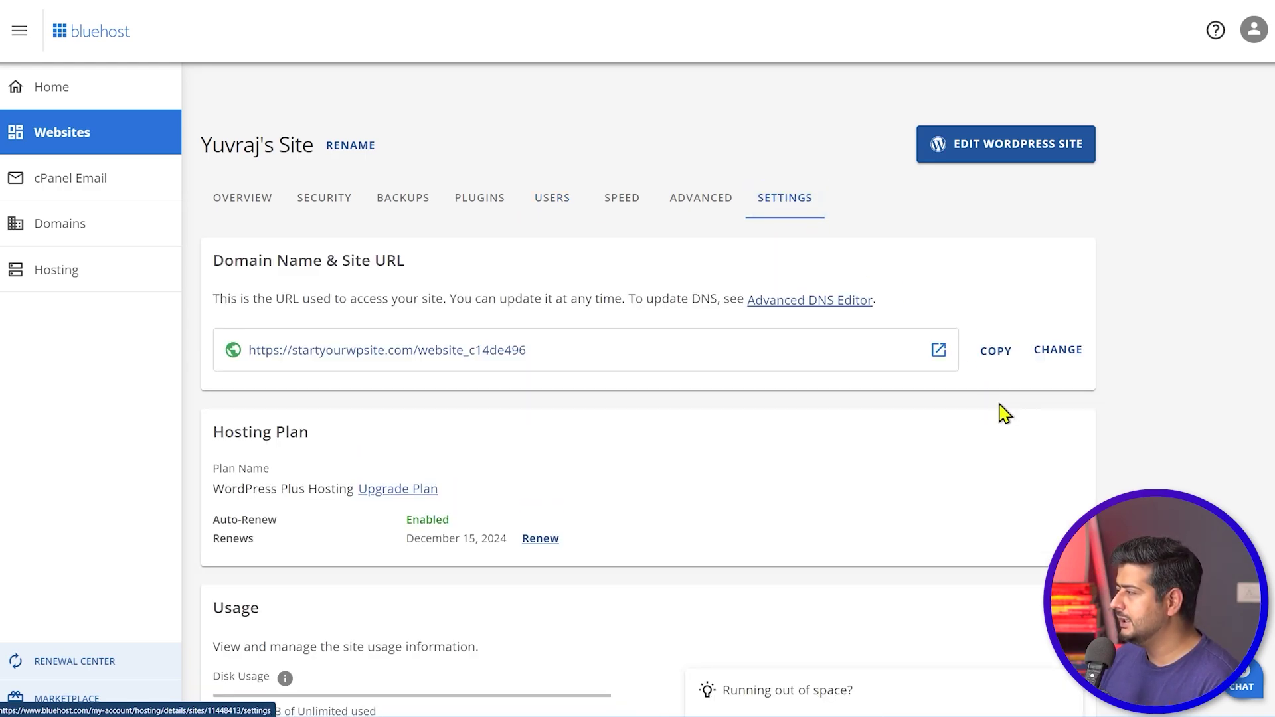
scroll(1060, 429, down, 10)
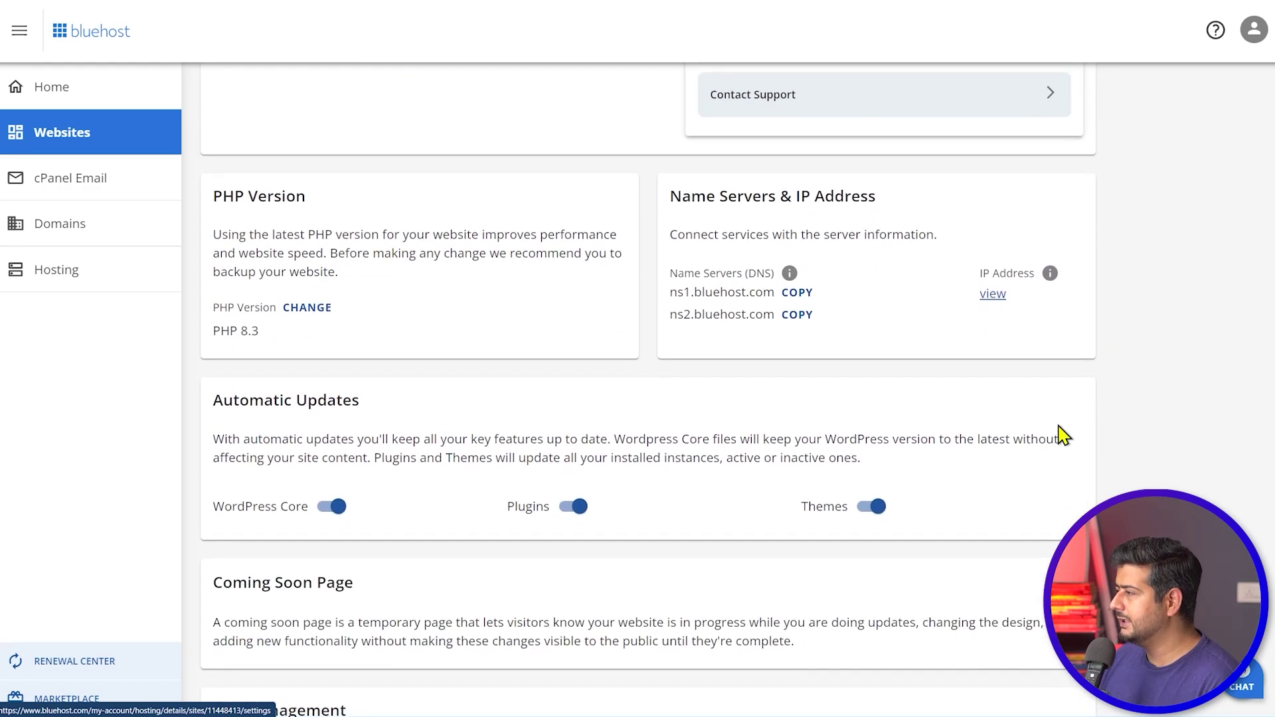
scroll(1016, 384, down, 2)
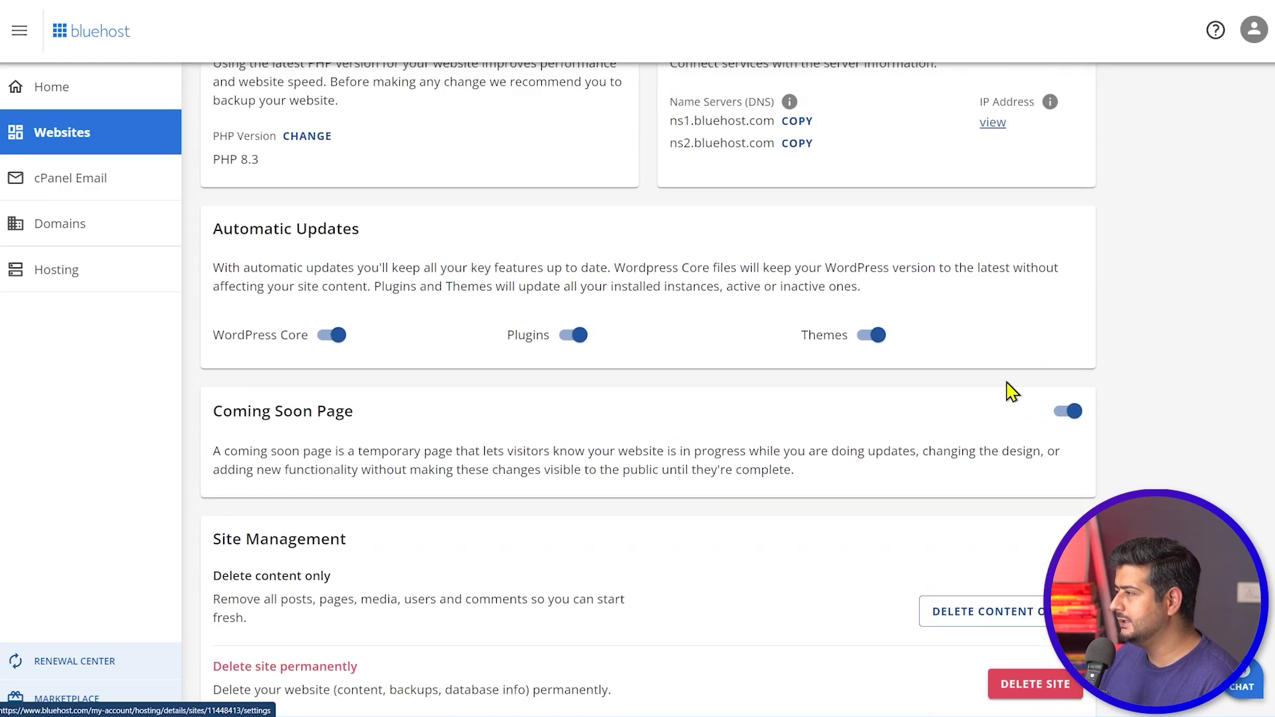
click(1067, 425)
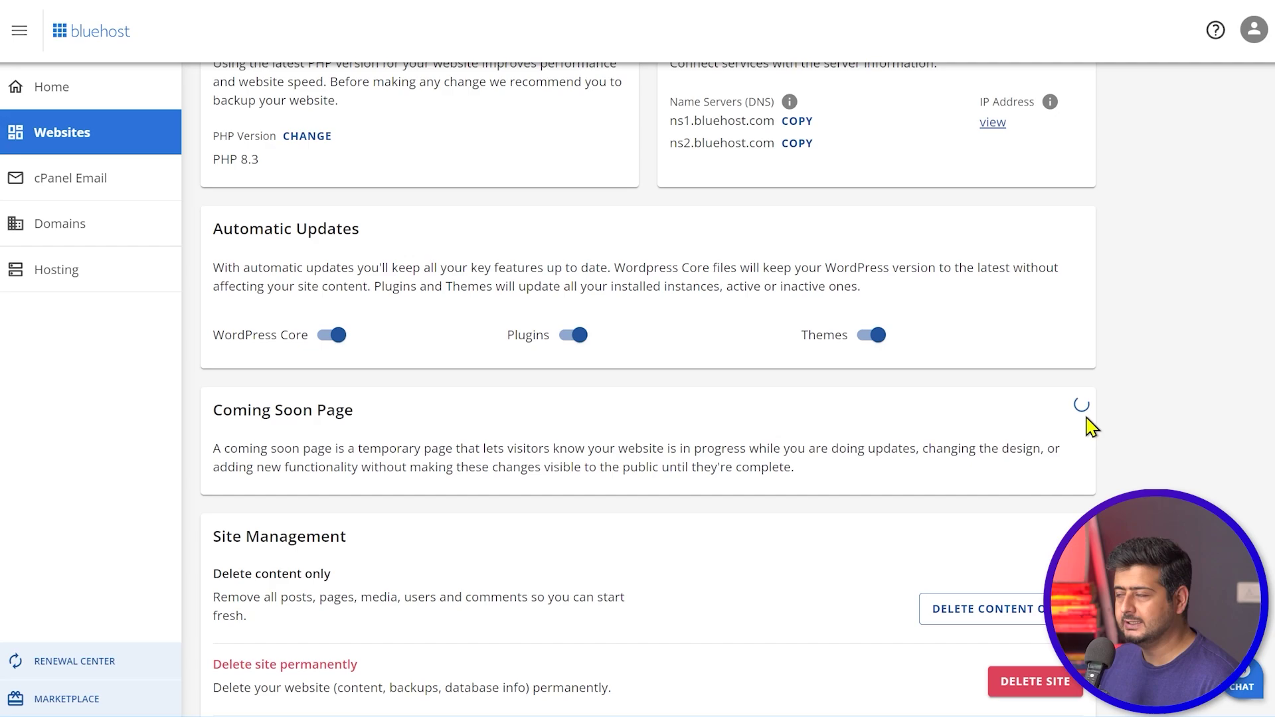
scroll(1127, 454, up, 1)
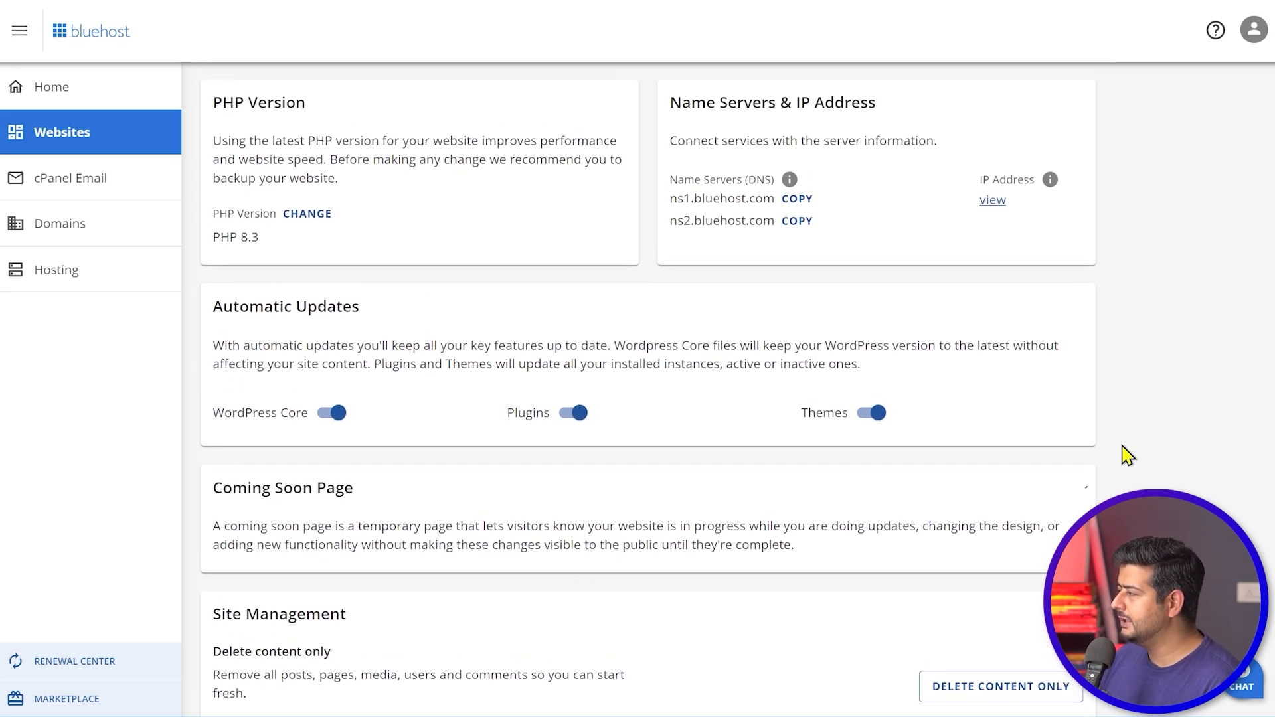
scroll(1123, 445, up, 10)
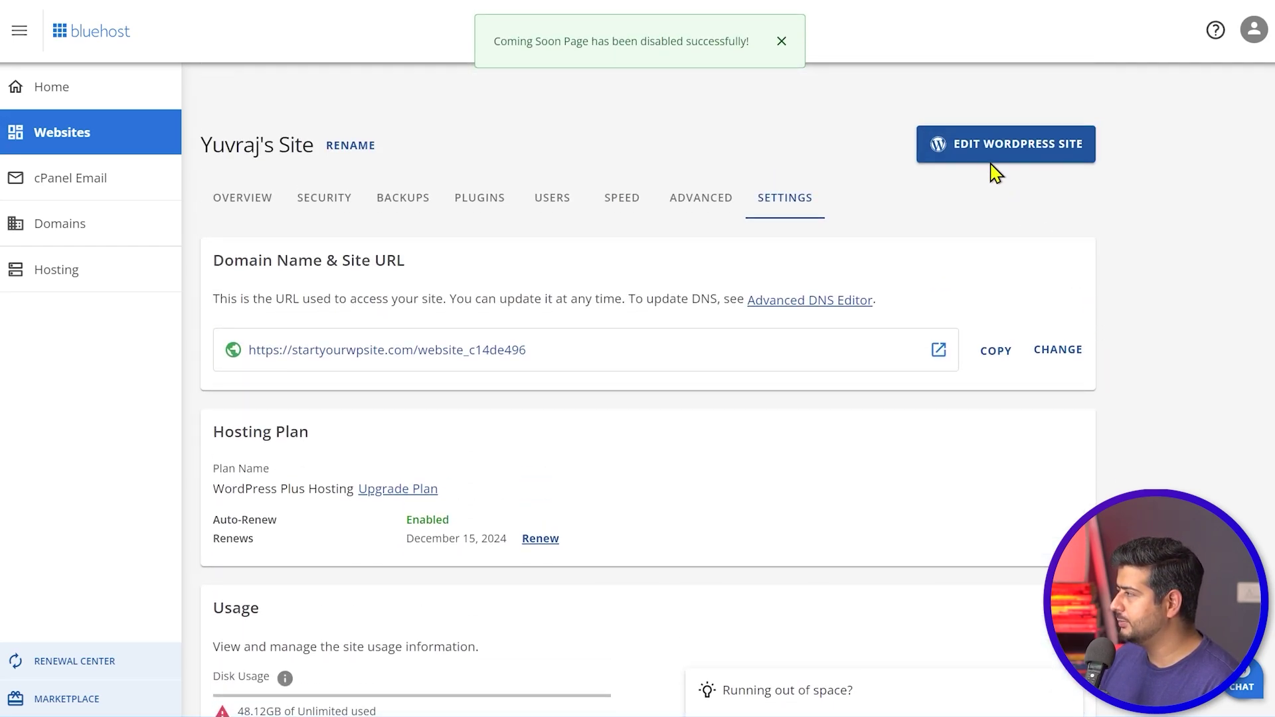
click(780, 43)
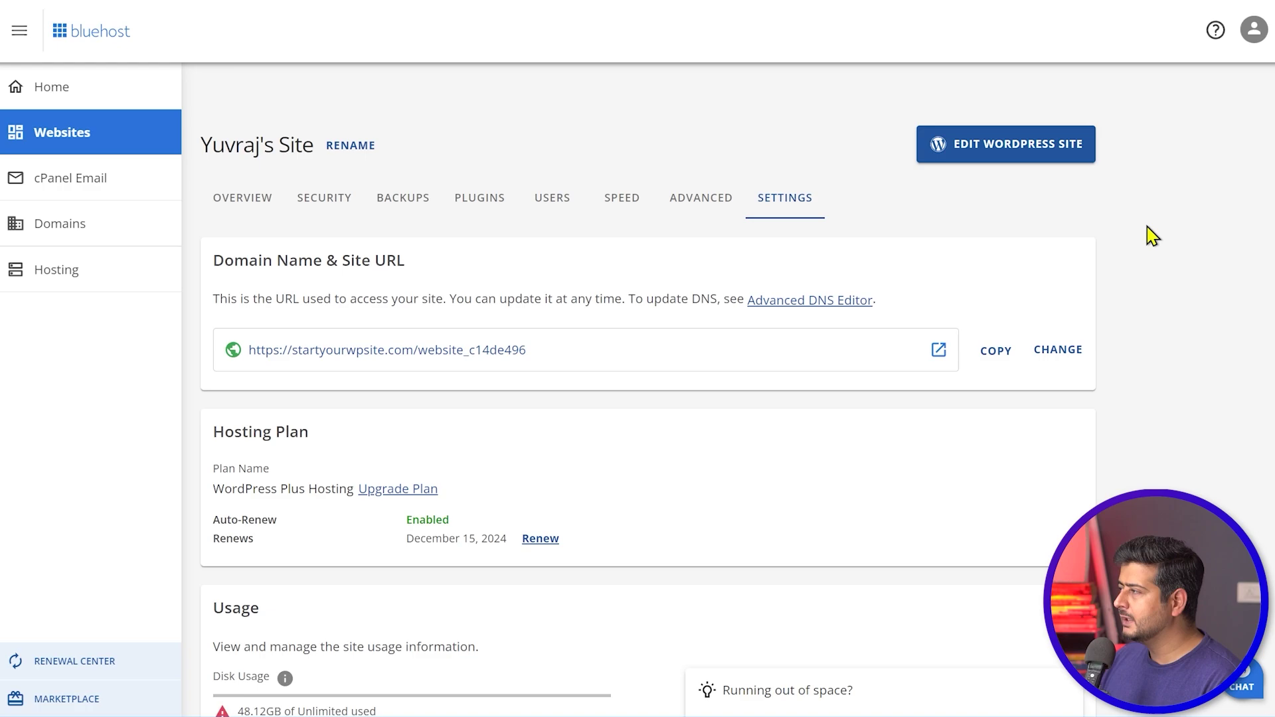
- Log in to WordPress as the site's existing administrator, dismiss the OptinMonster notice, and open the form for adding a new user
click(545, 204)
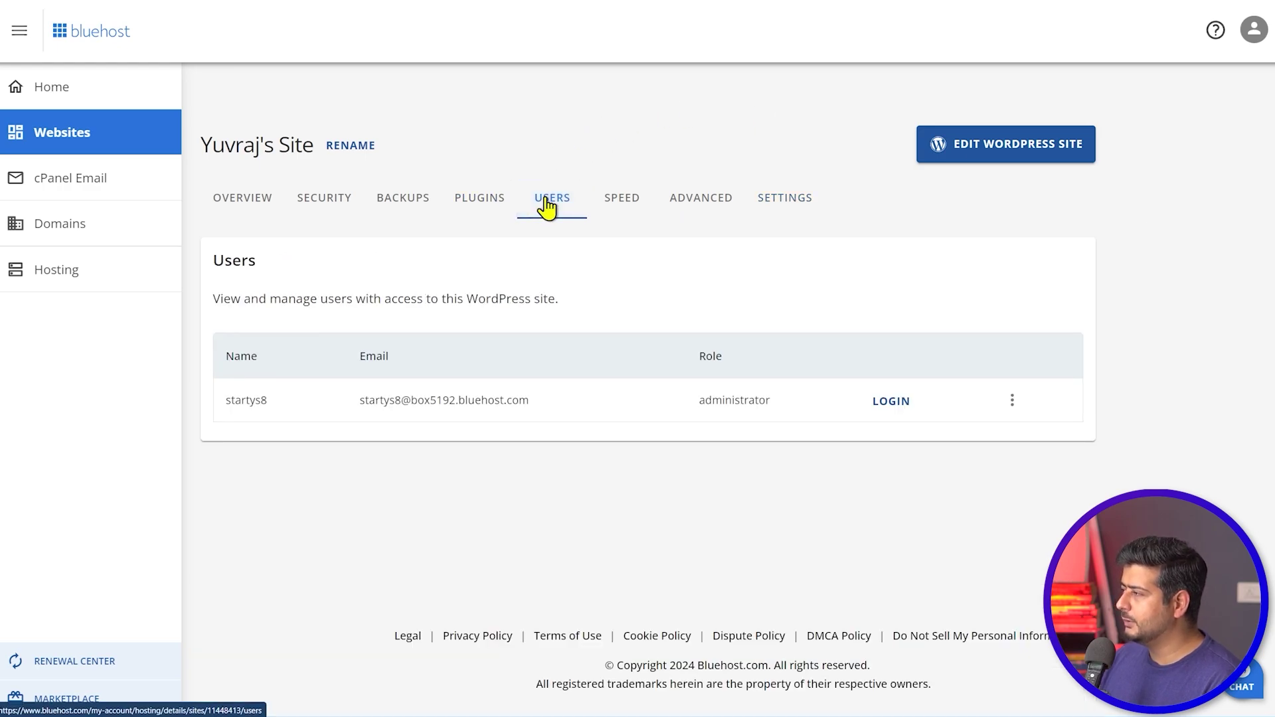
click(890, 411)
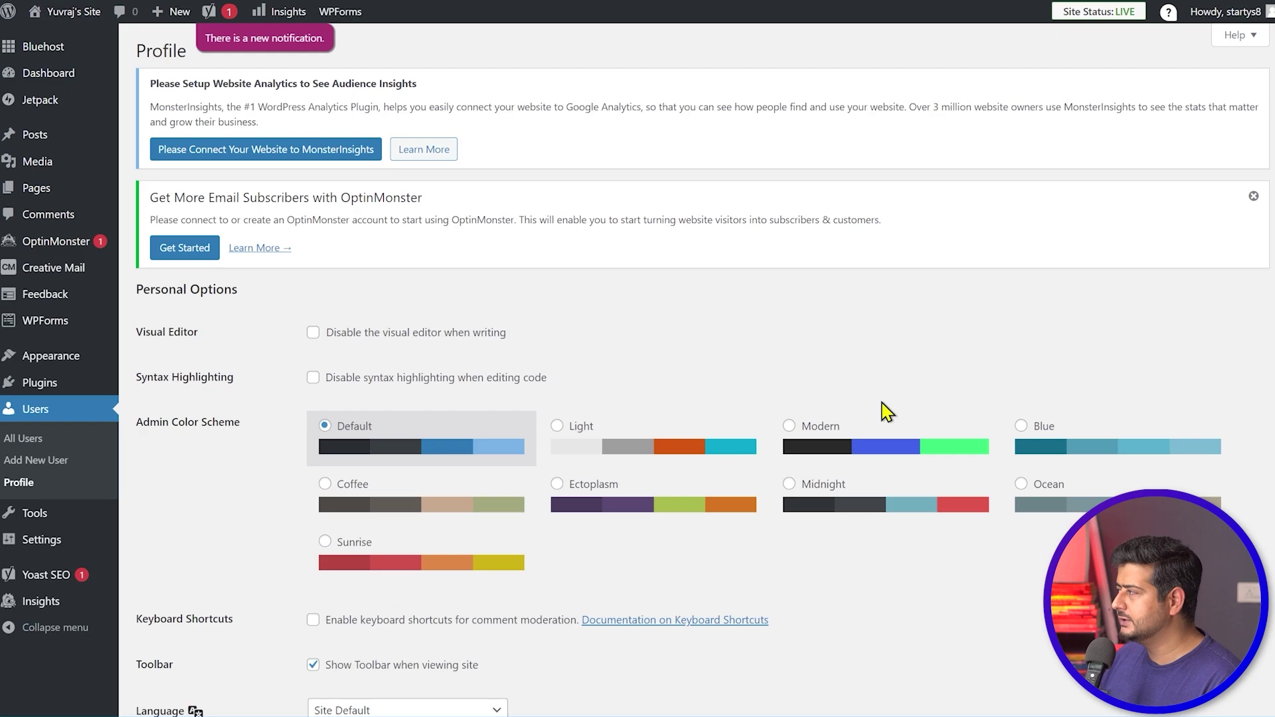
click(1253, 196)
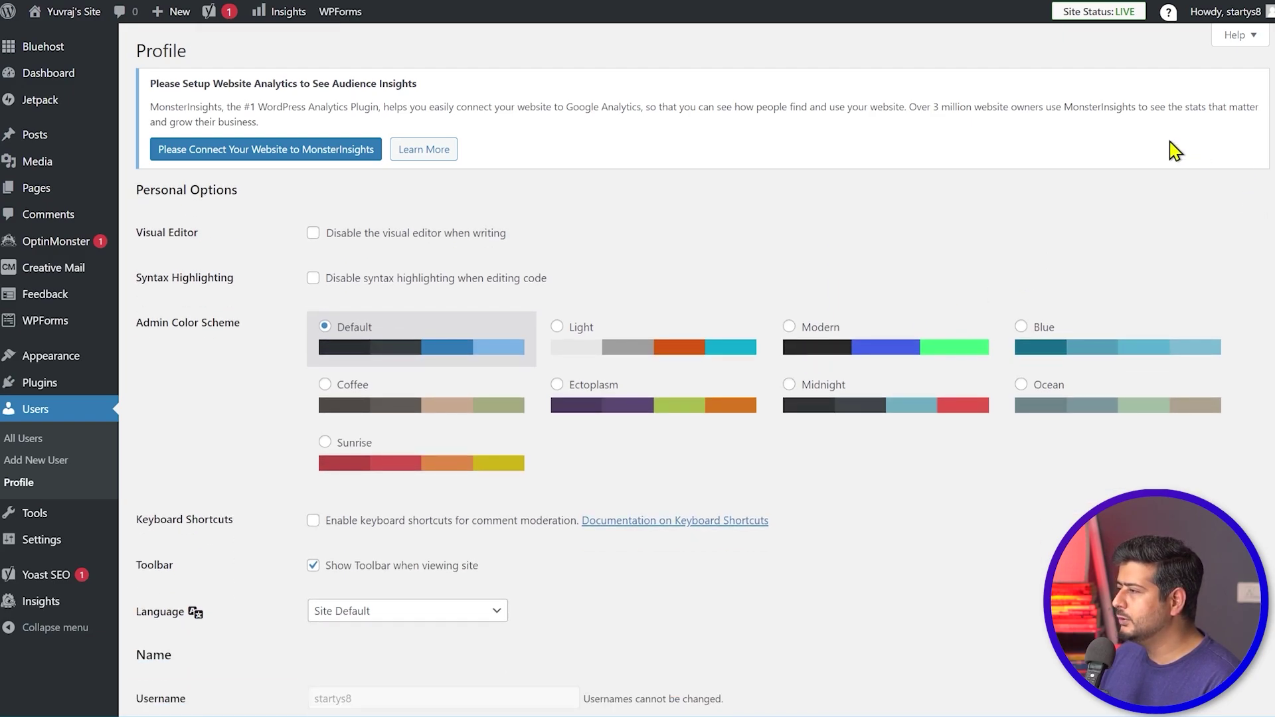
click(75, 467)
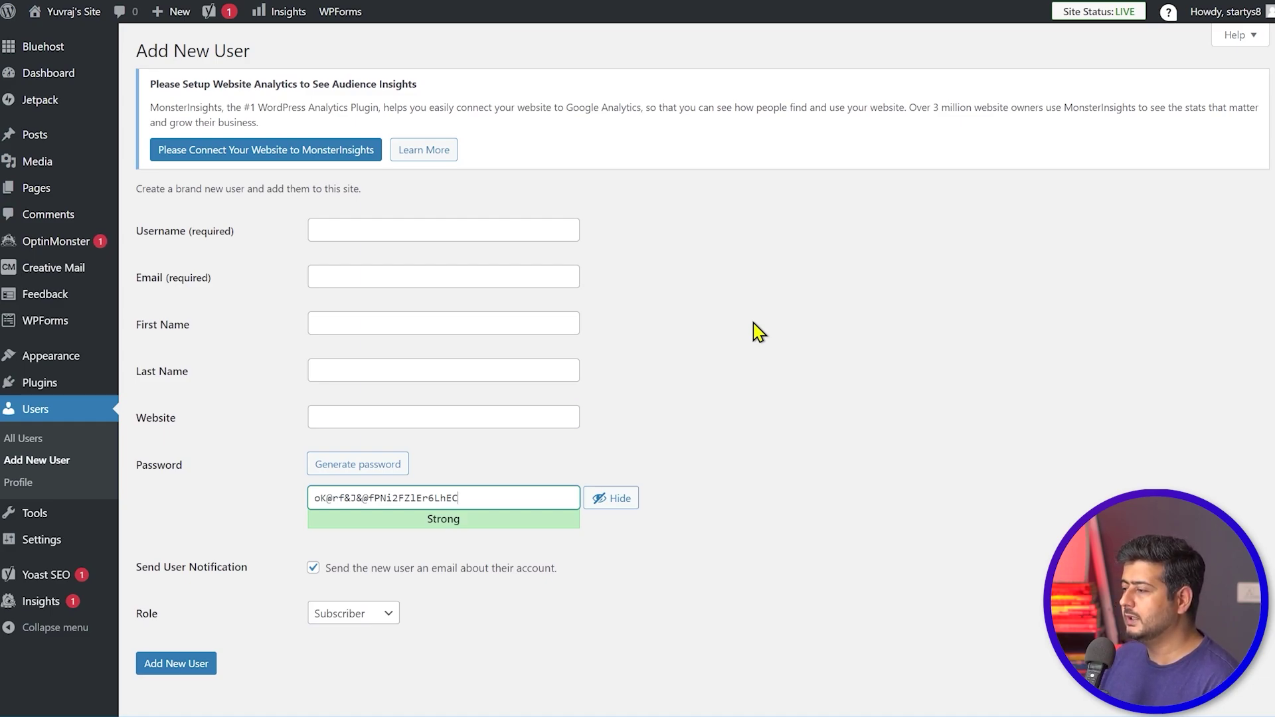
- Fill in the new user's username, e-mail address and first name
click(488, 232)
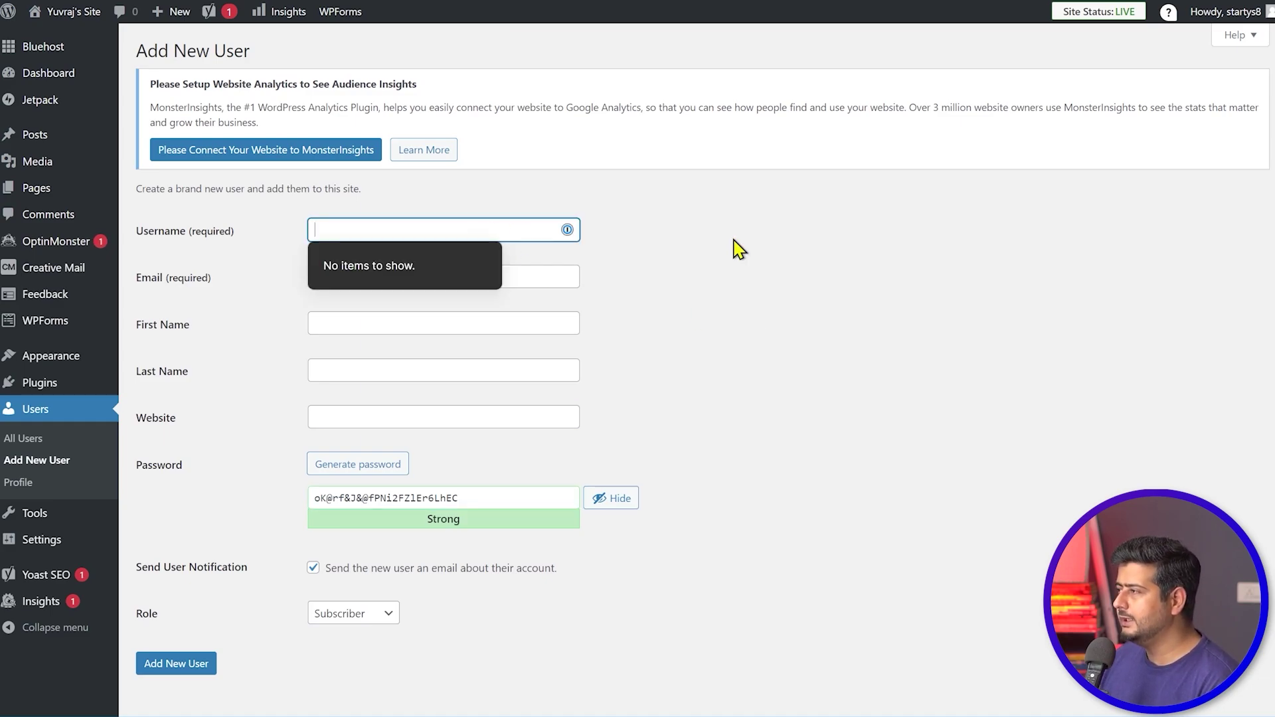
text(yuvraj)
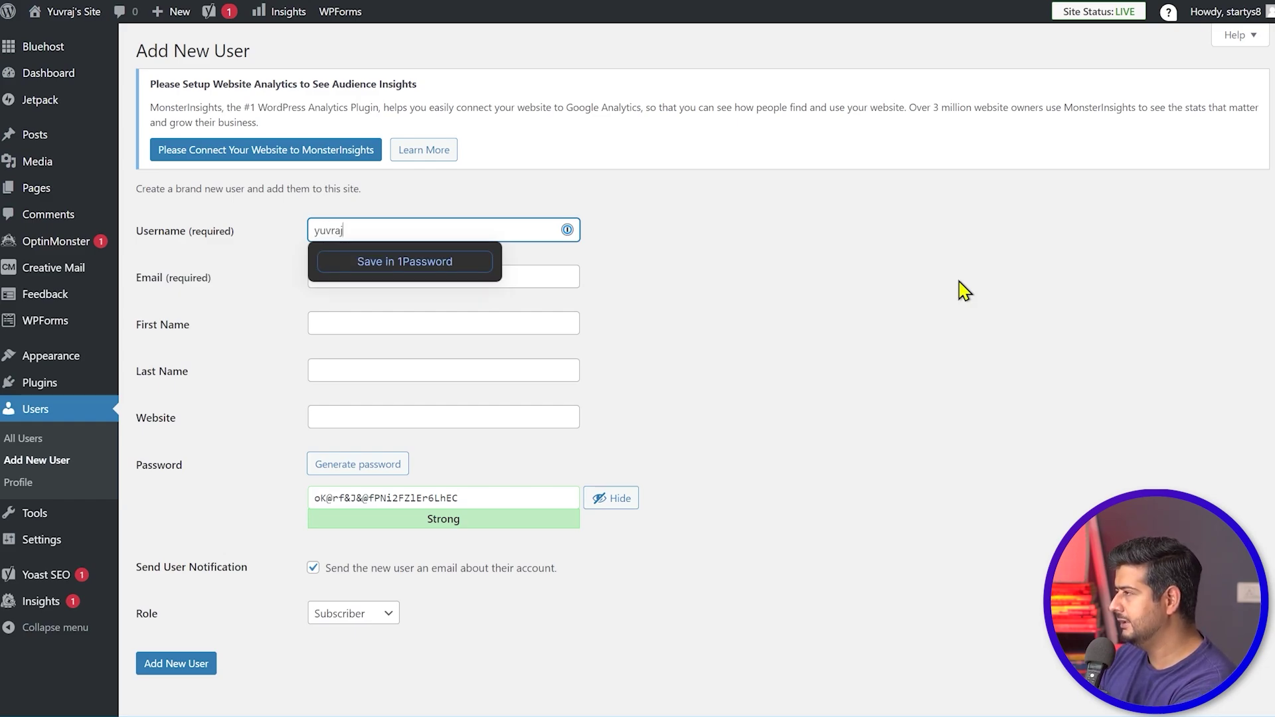
key(Tab)
text(k)
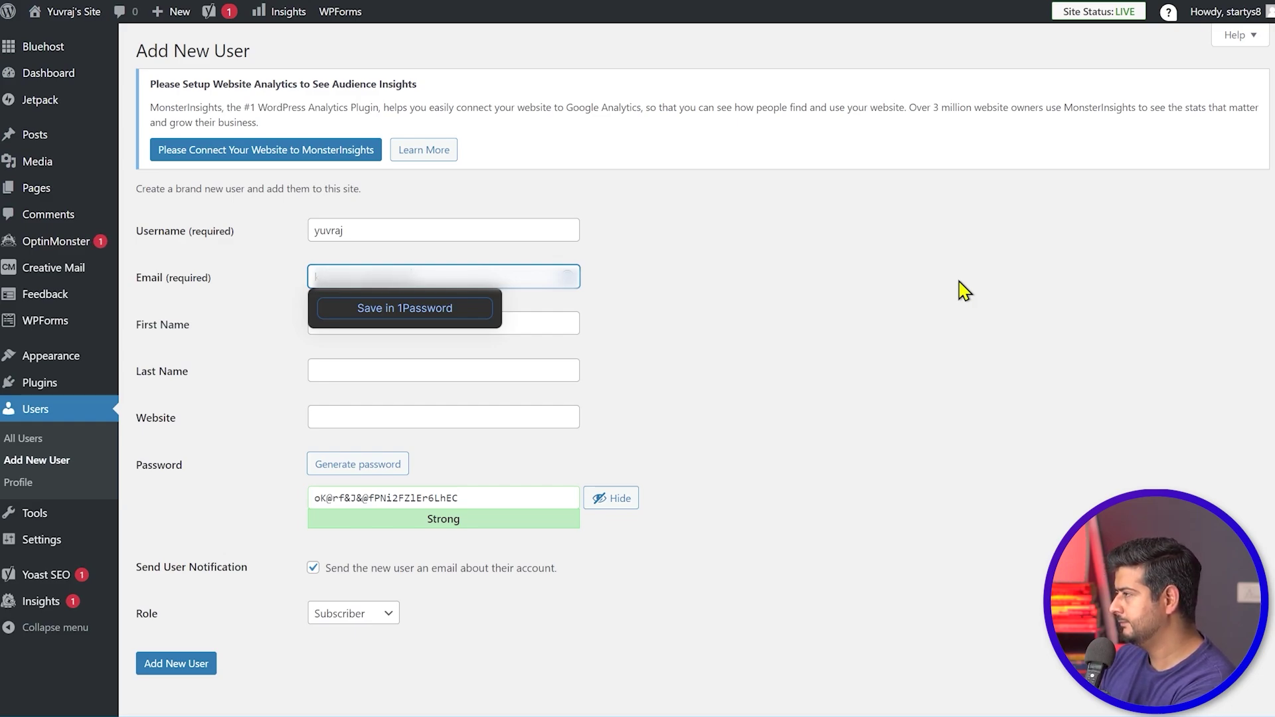
key(Tab)
text(Yuyraj)
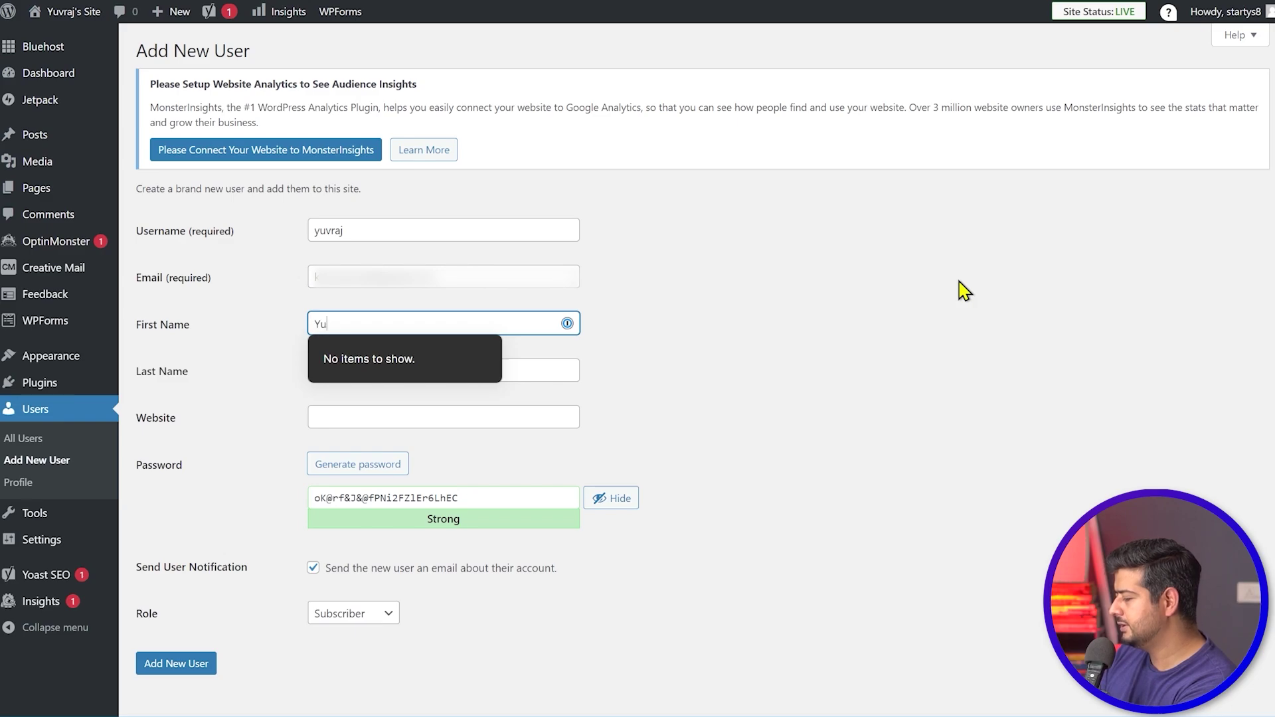
key(BackSpace)
key(BackSpace)
key(BackSpace)
key(BackSpace)
text(vraj)
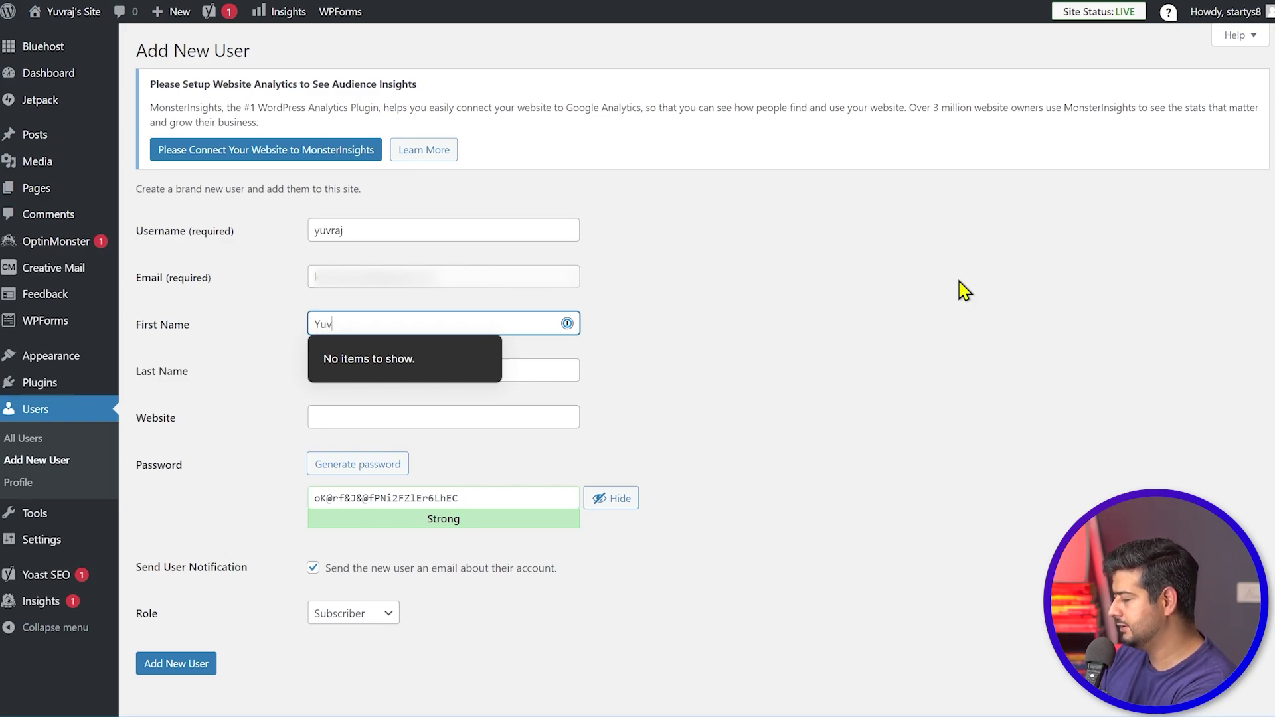
click(912, 334)
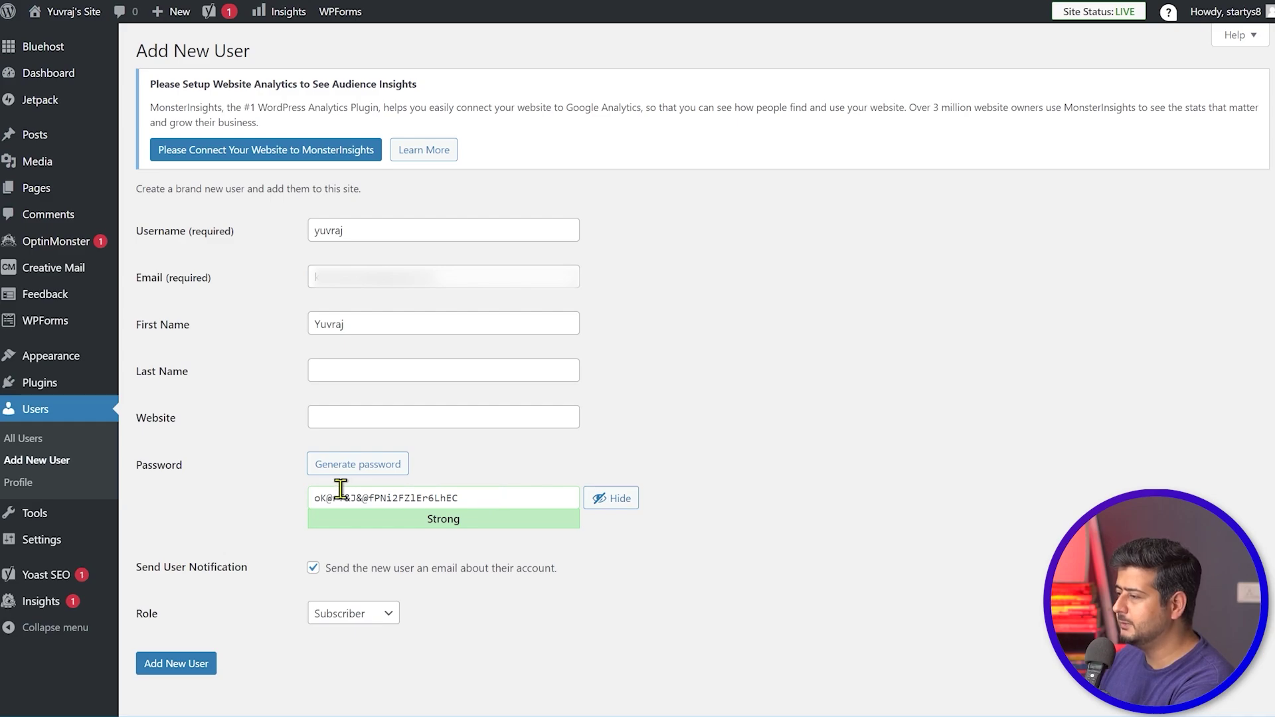
- Copy the new user's generated password, set the role to Administrator, and create the user
drag(472, 499, 293, 511)
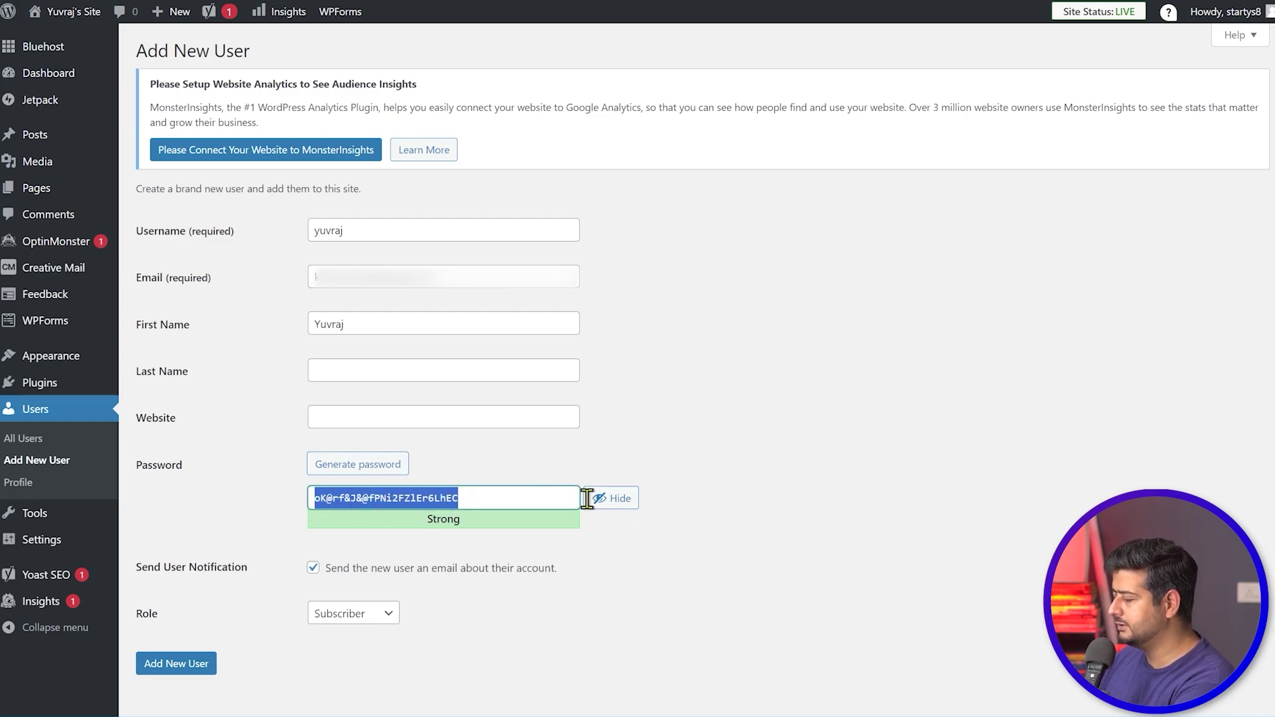
click(767, 515)
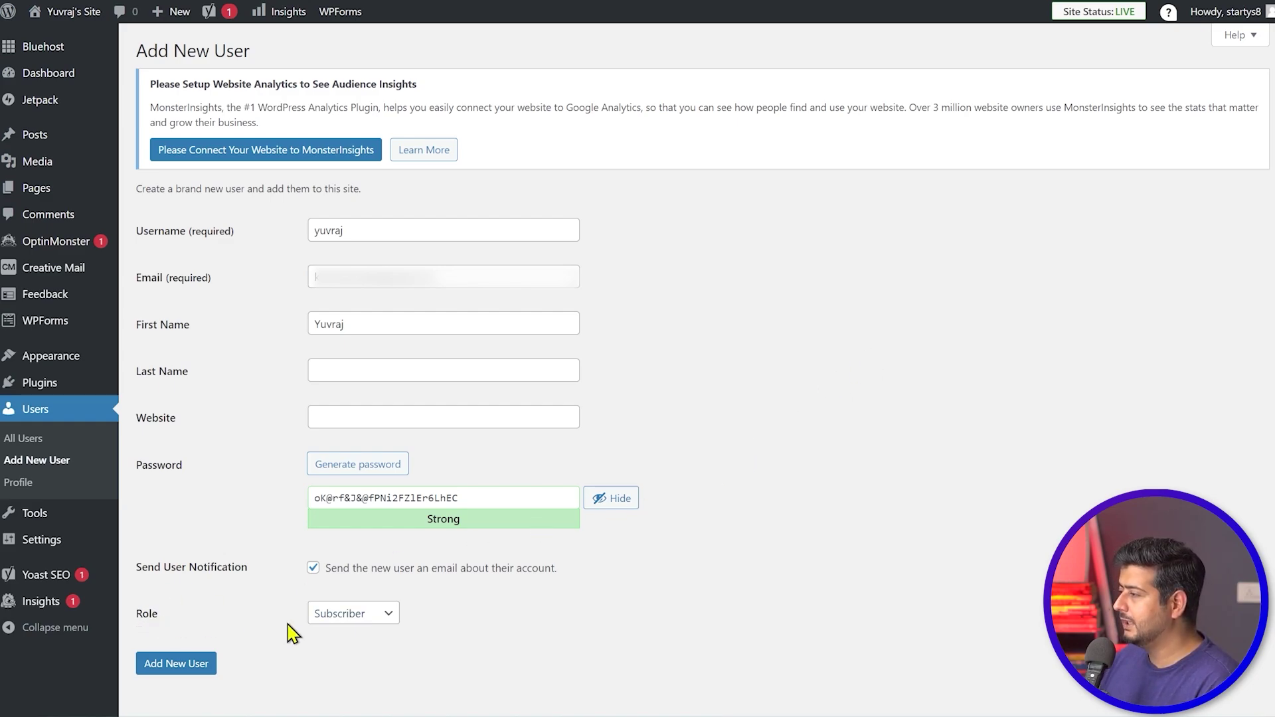
click(373, 624)
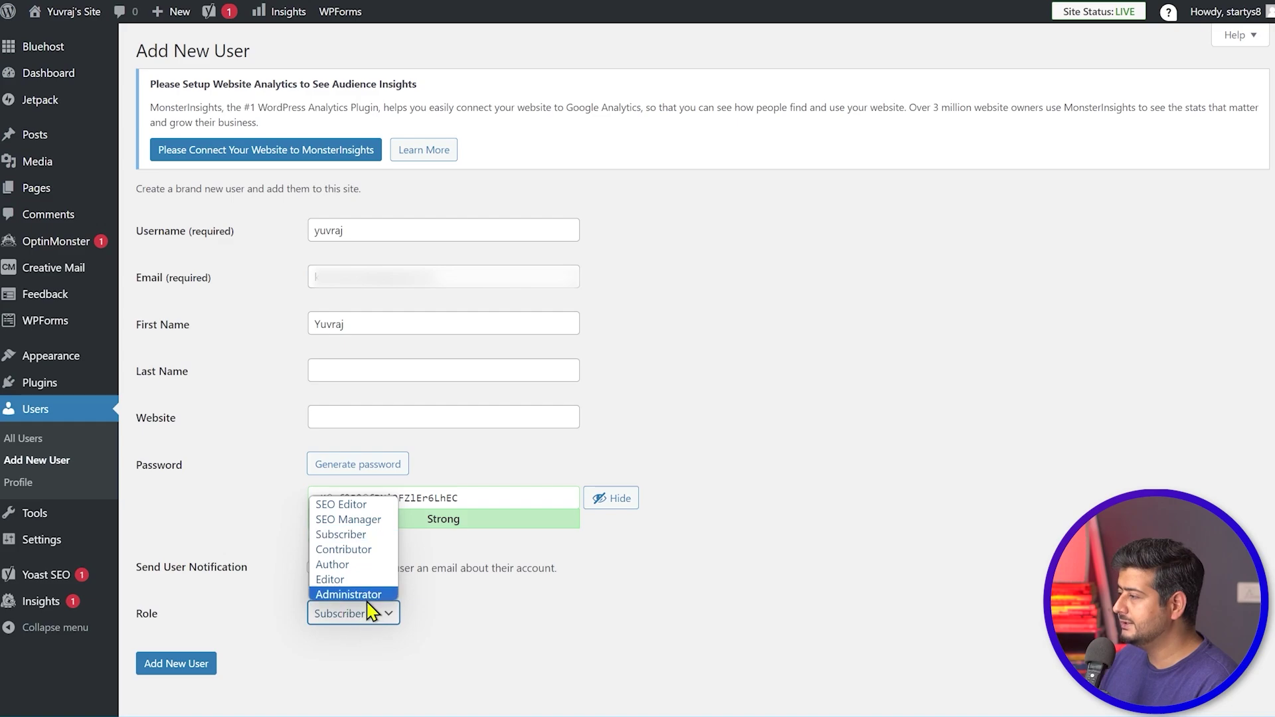
click(370, 595)
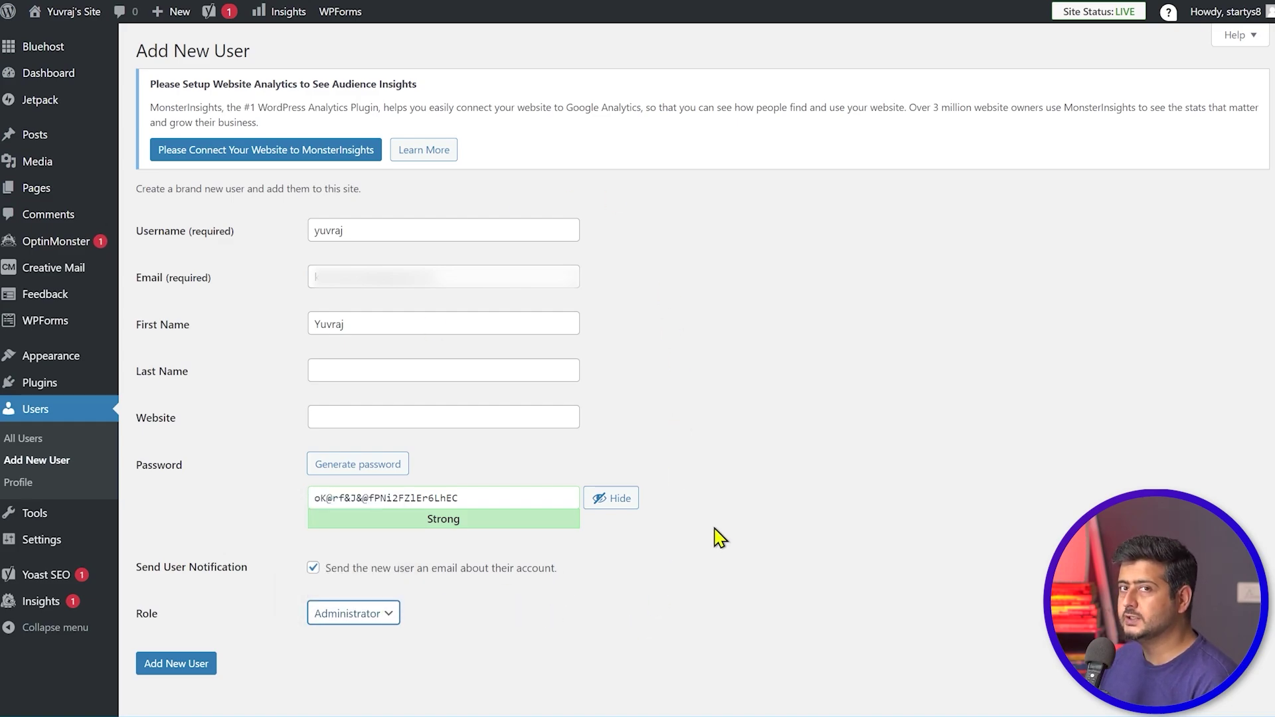
click(490, 621)
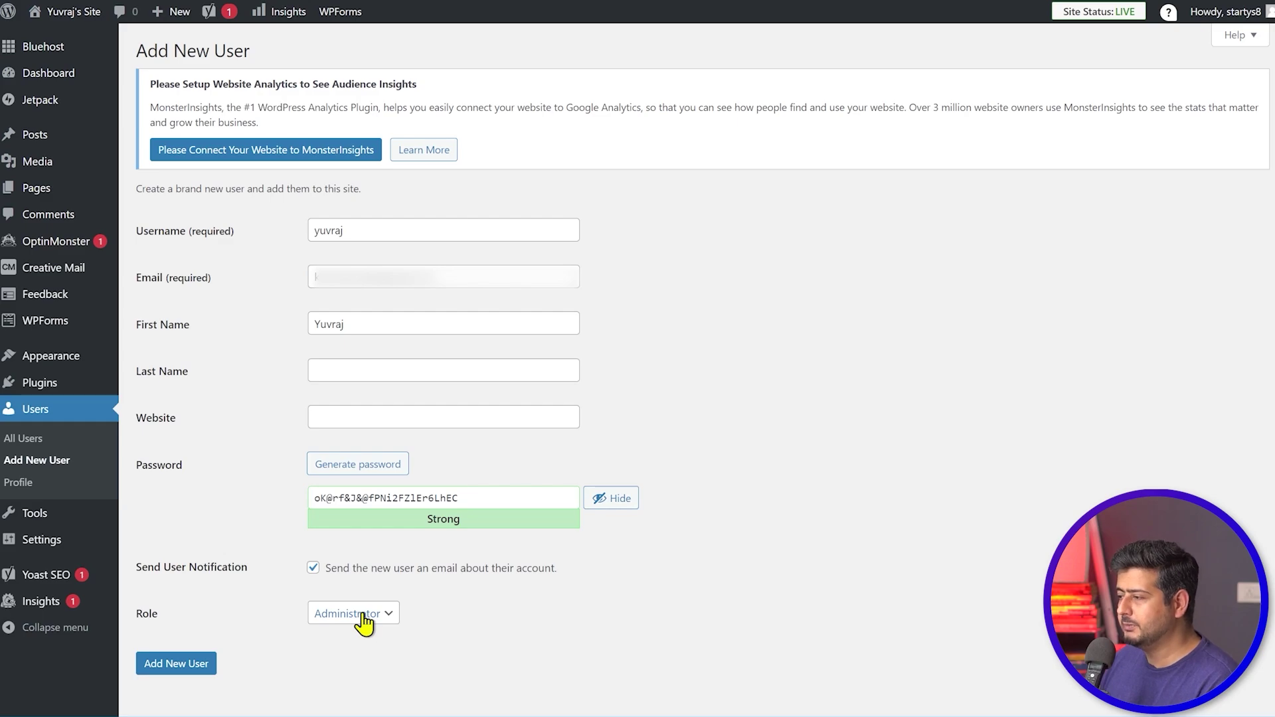
click(176, 667)
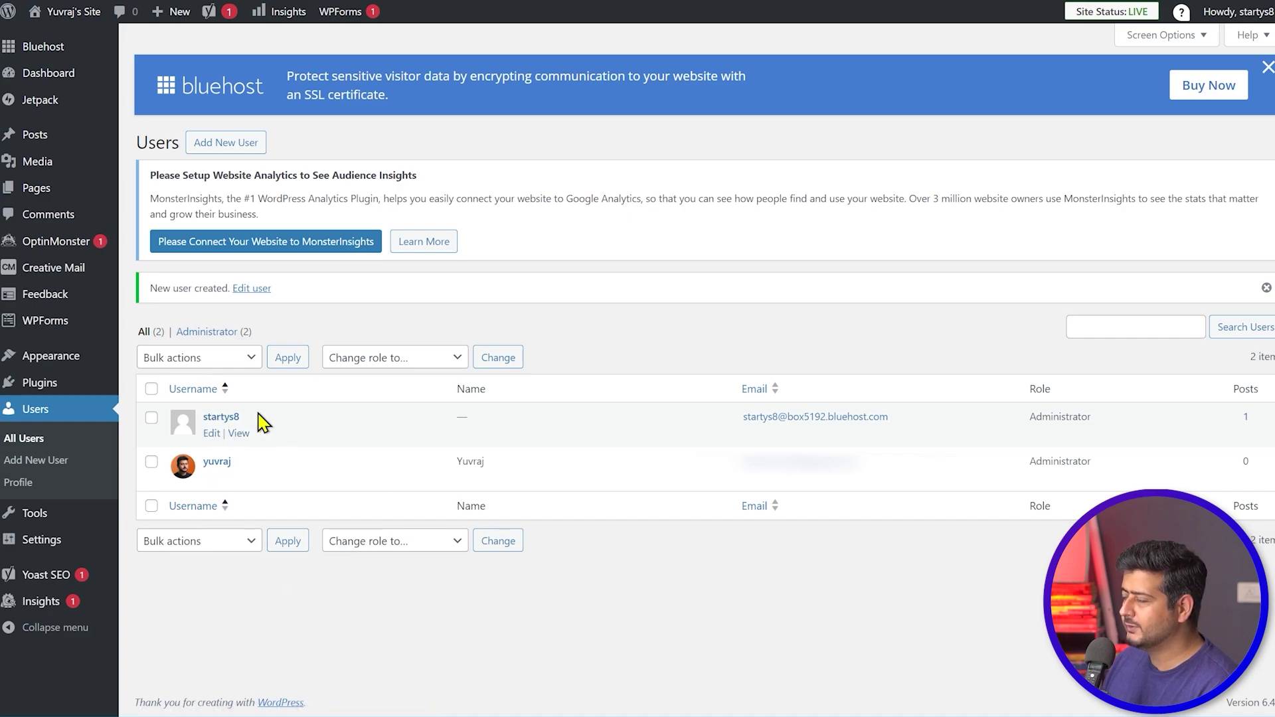
mouse_move(273, 458)
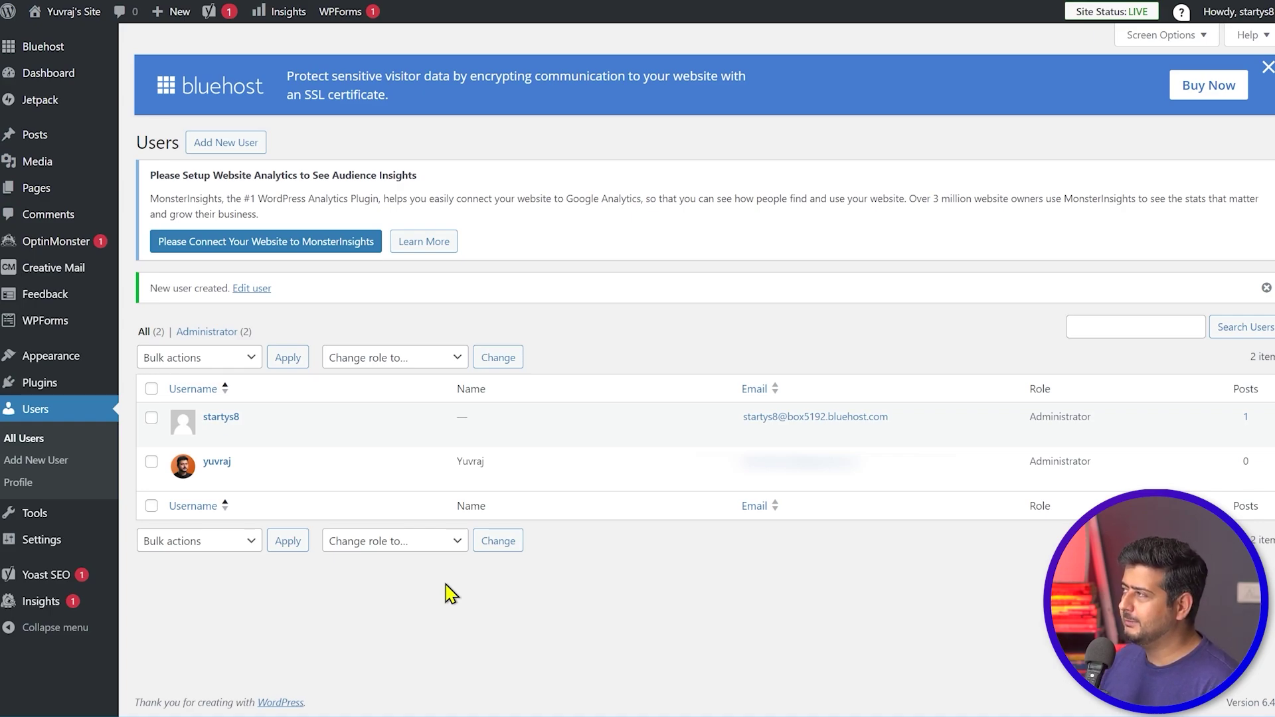
key(ctrl+t)
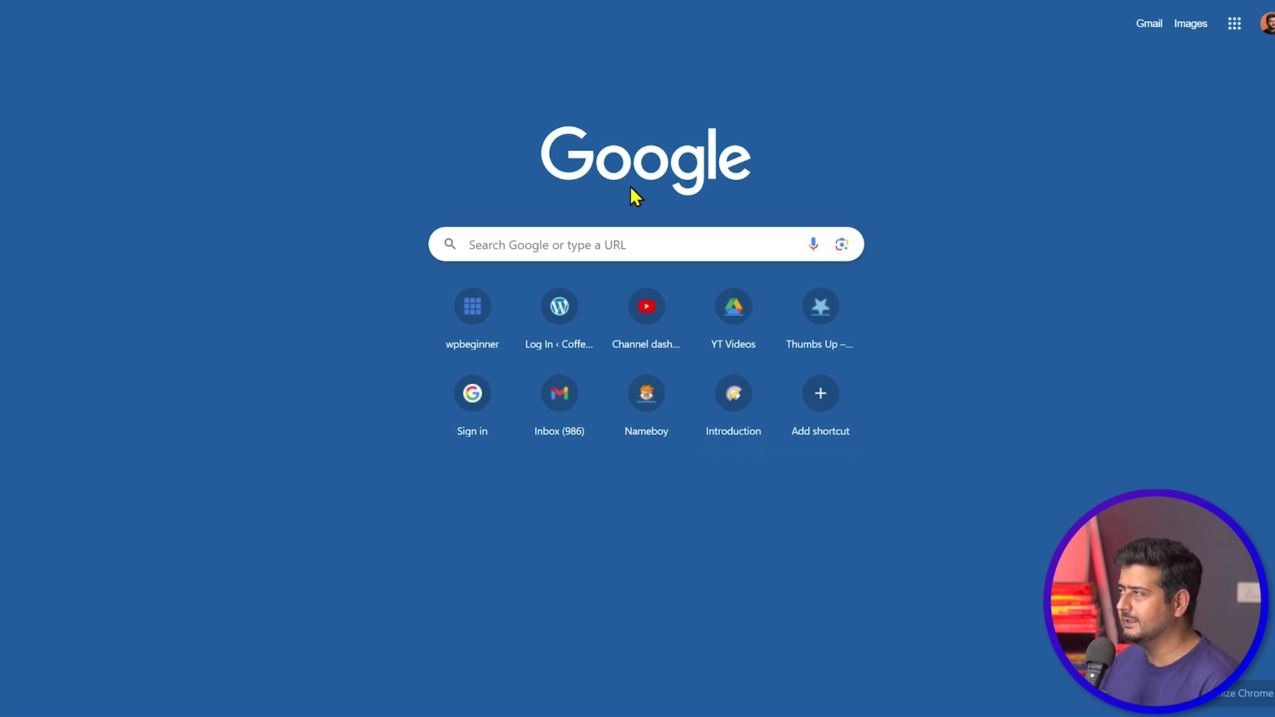
key(ctrl+w)
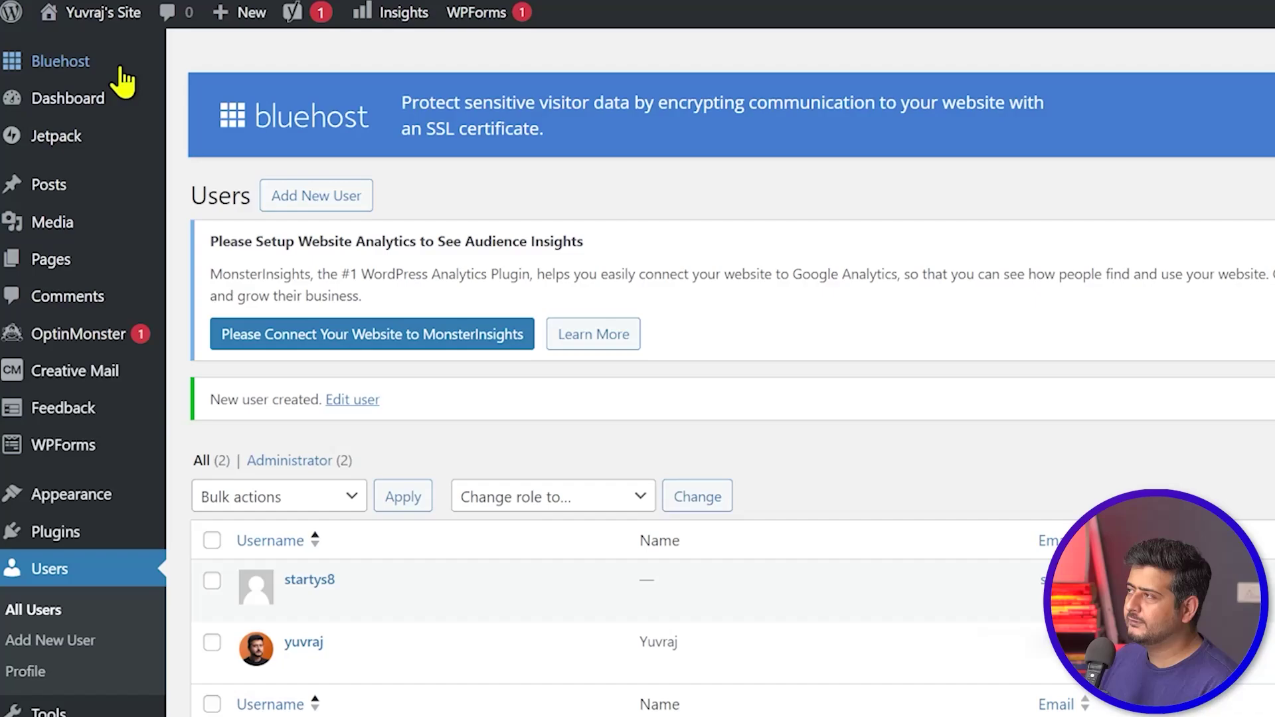
- Open the live site in a separate tab and look through its home page down to the footer
mouse_move(92, 47)
mouse_move(123, 27)
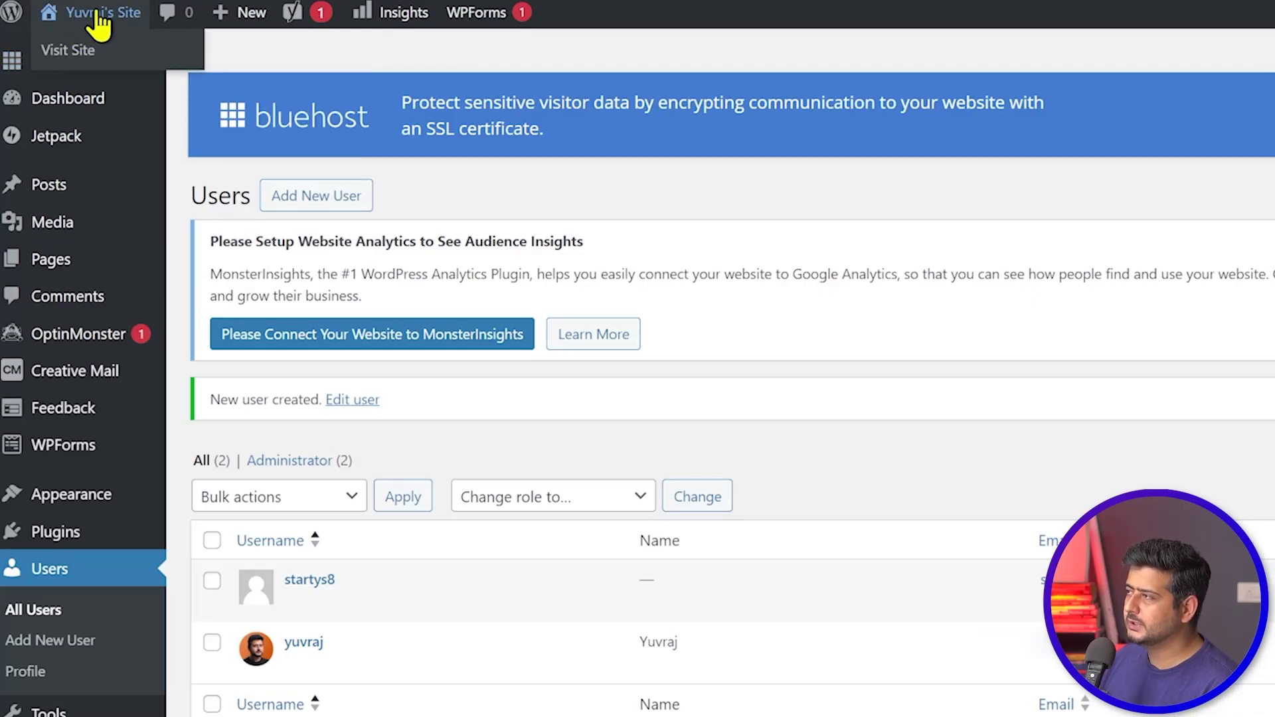
right_click(87, 64)
click(108, 73)
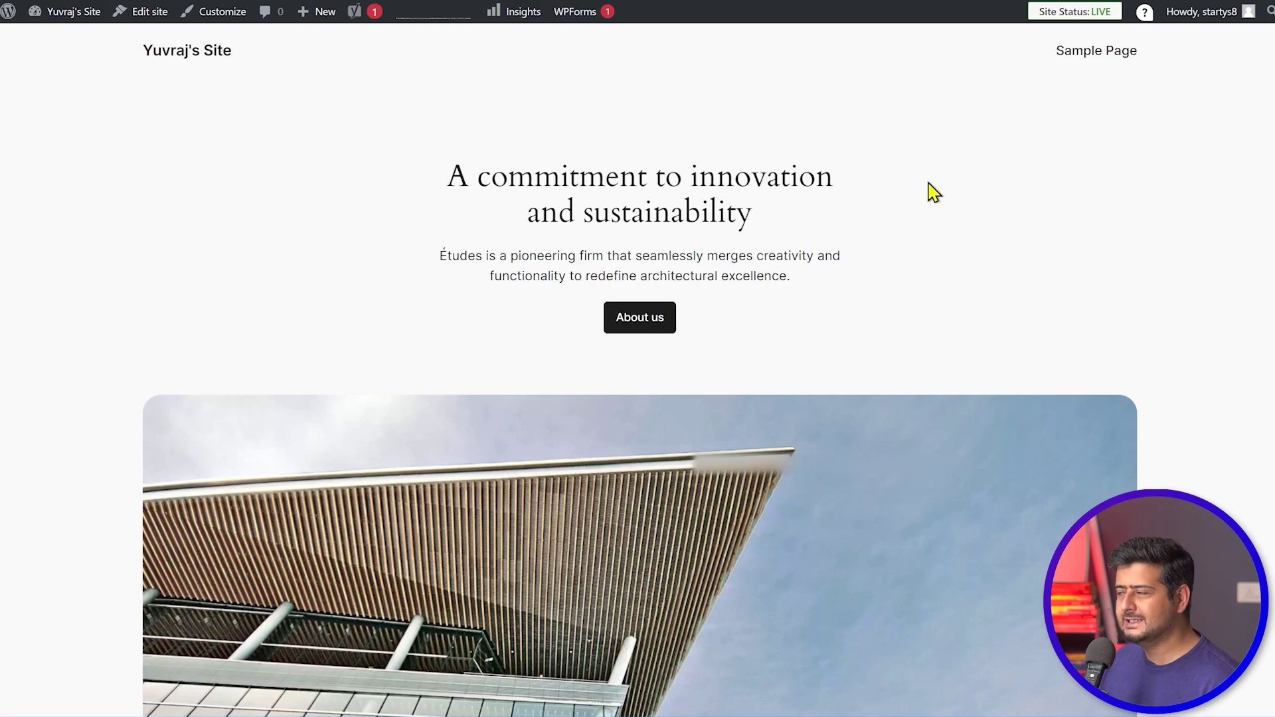
scroll(927, 193, down, 20)
scroll(958, 223, down, 20)
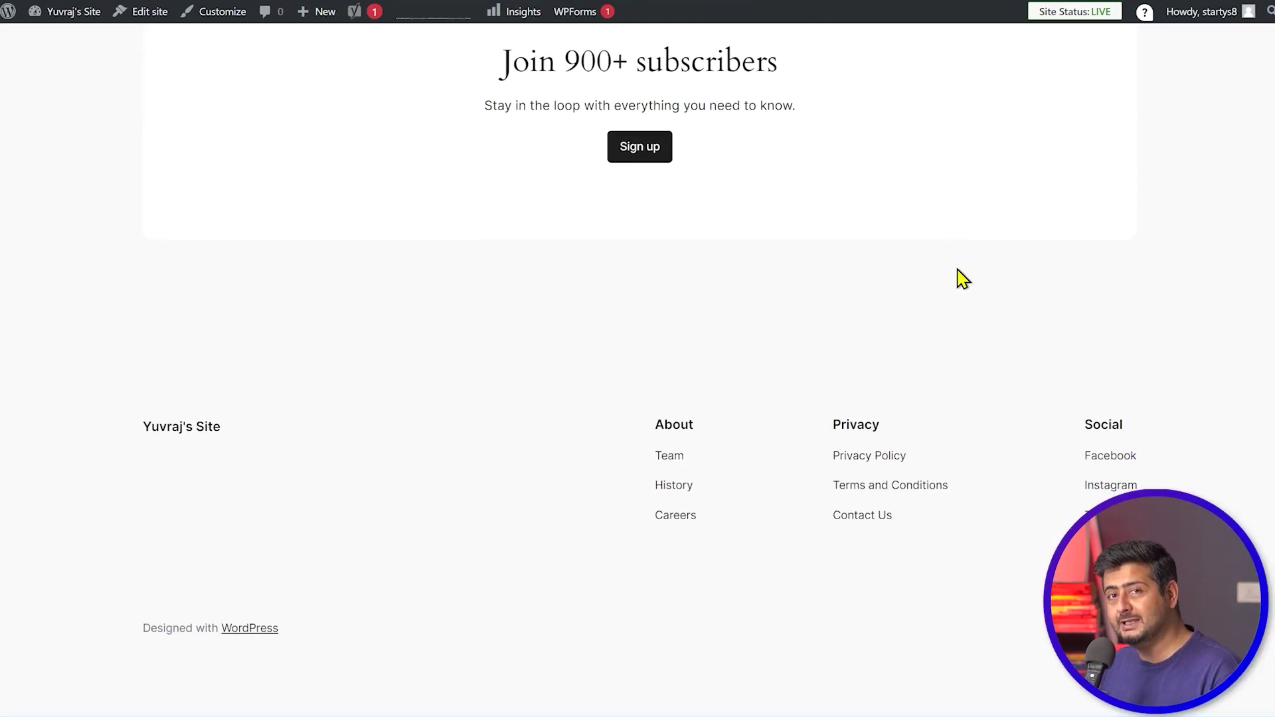
scroll(1006, 382, up, 12)
scroll(1004, 382, up, 20)
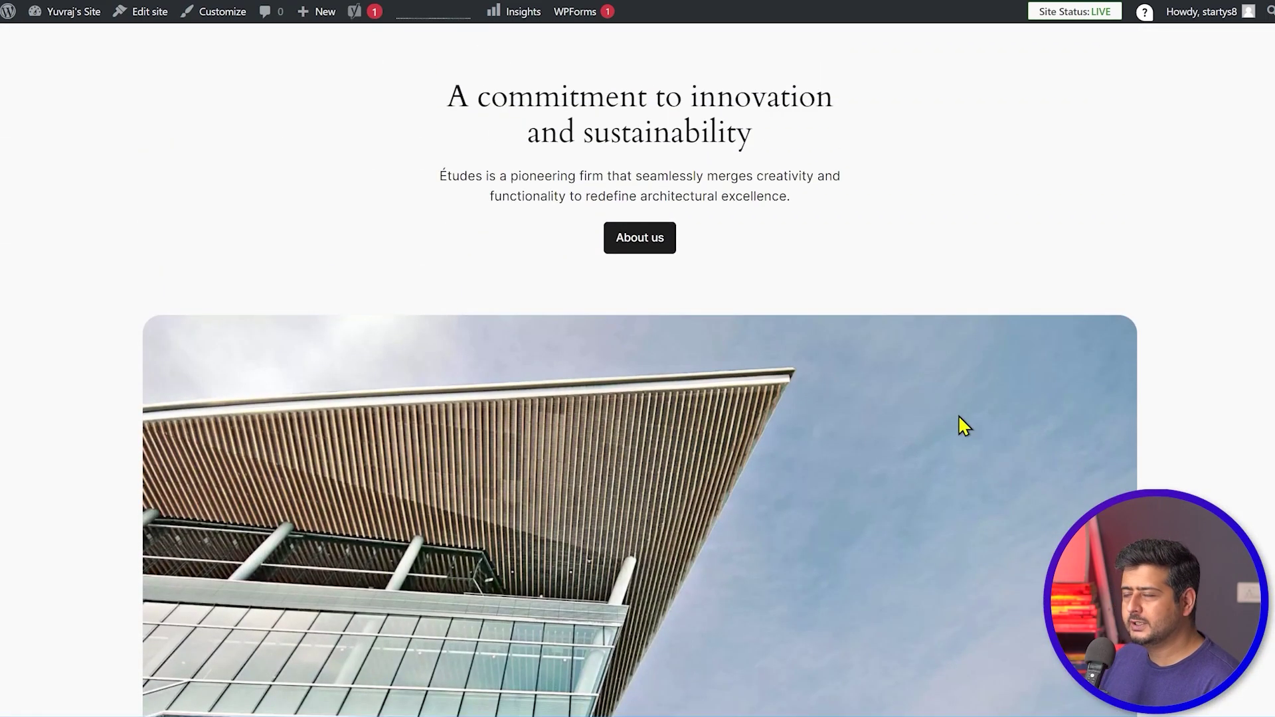
scroll(958, 415, up, 1)
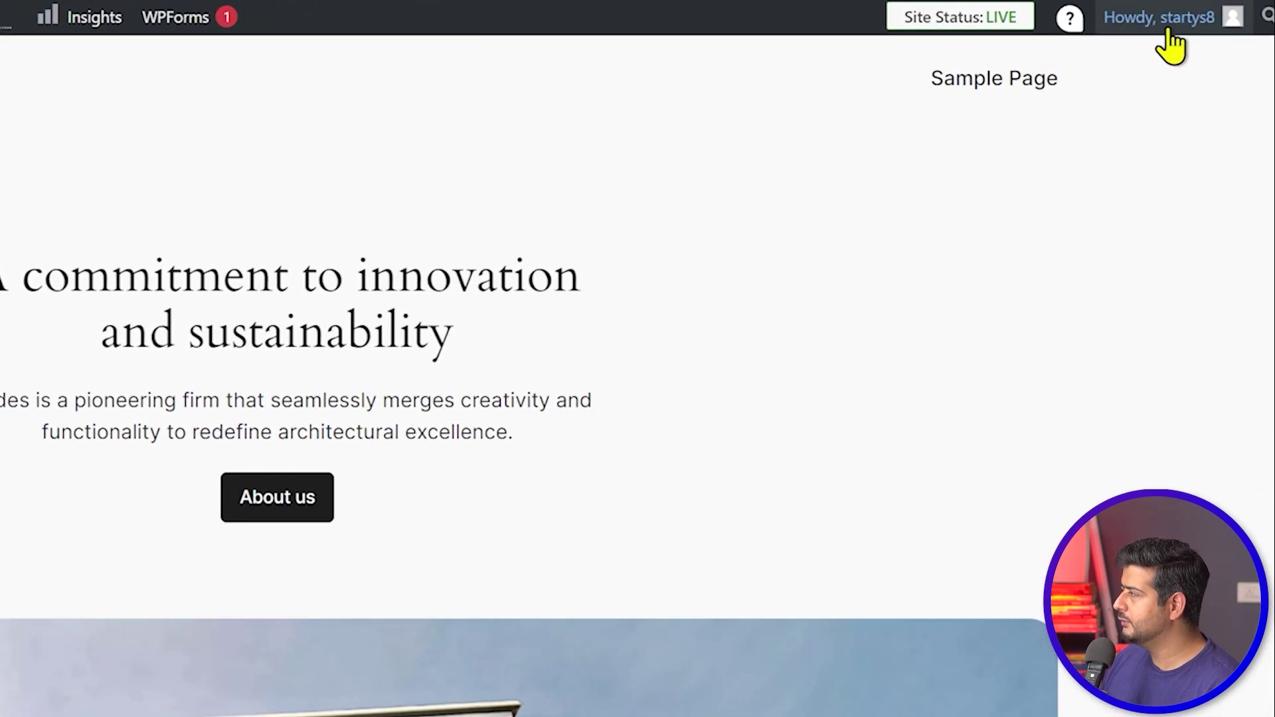
mouse_move(1210, 18)
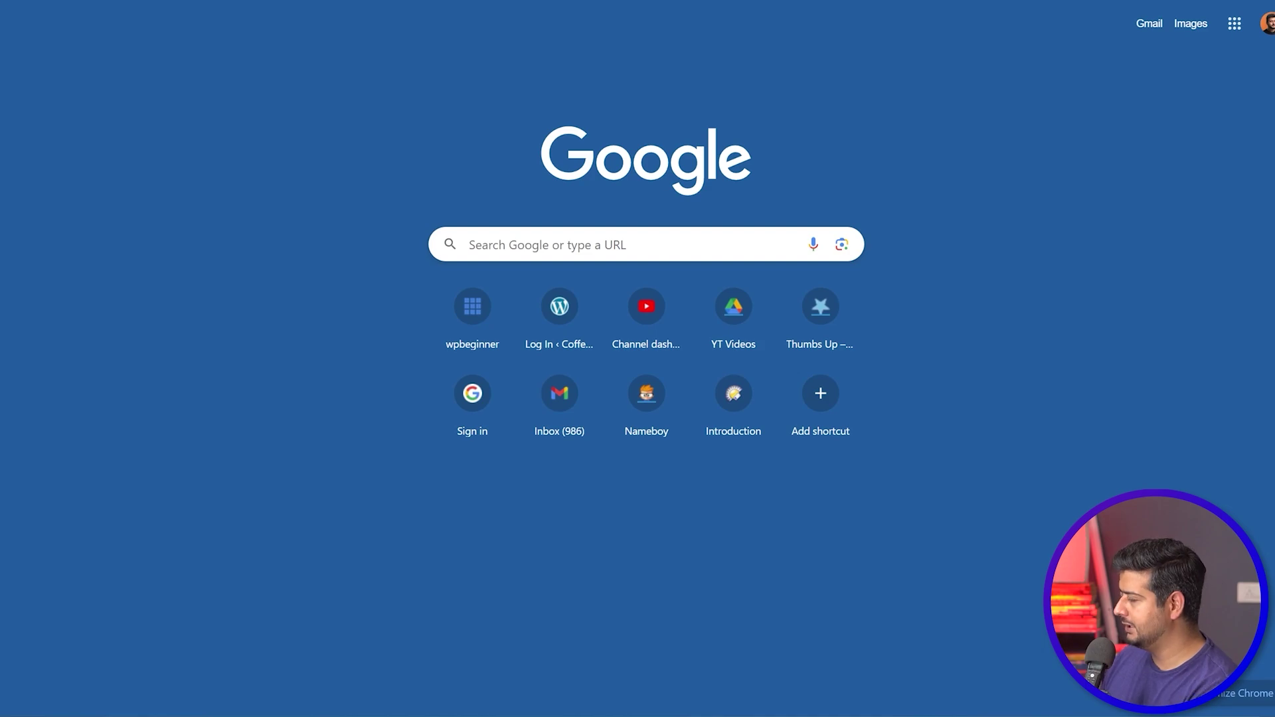
click(600, 243)
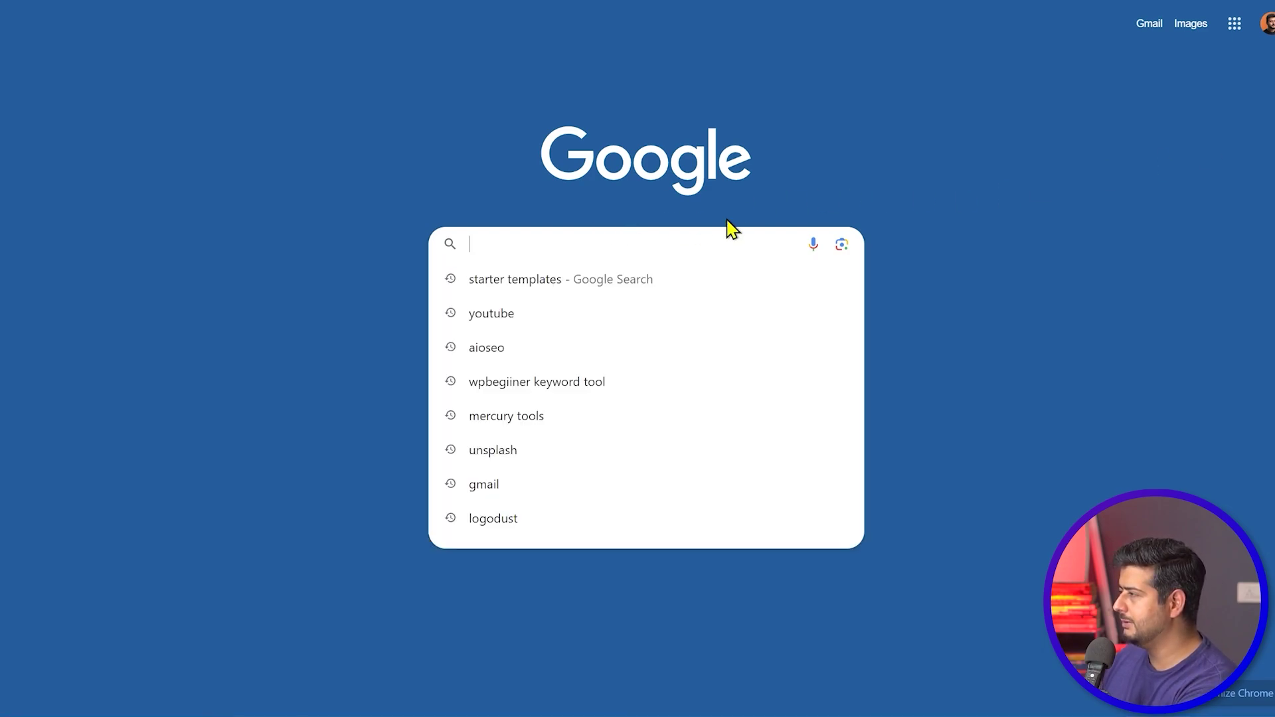
text(https://startyourwpsite.com/website_c14de496/)
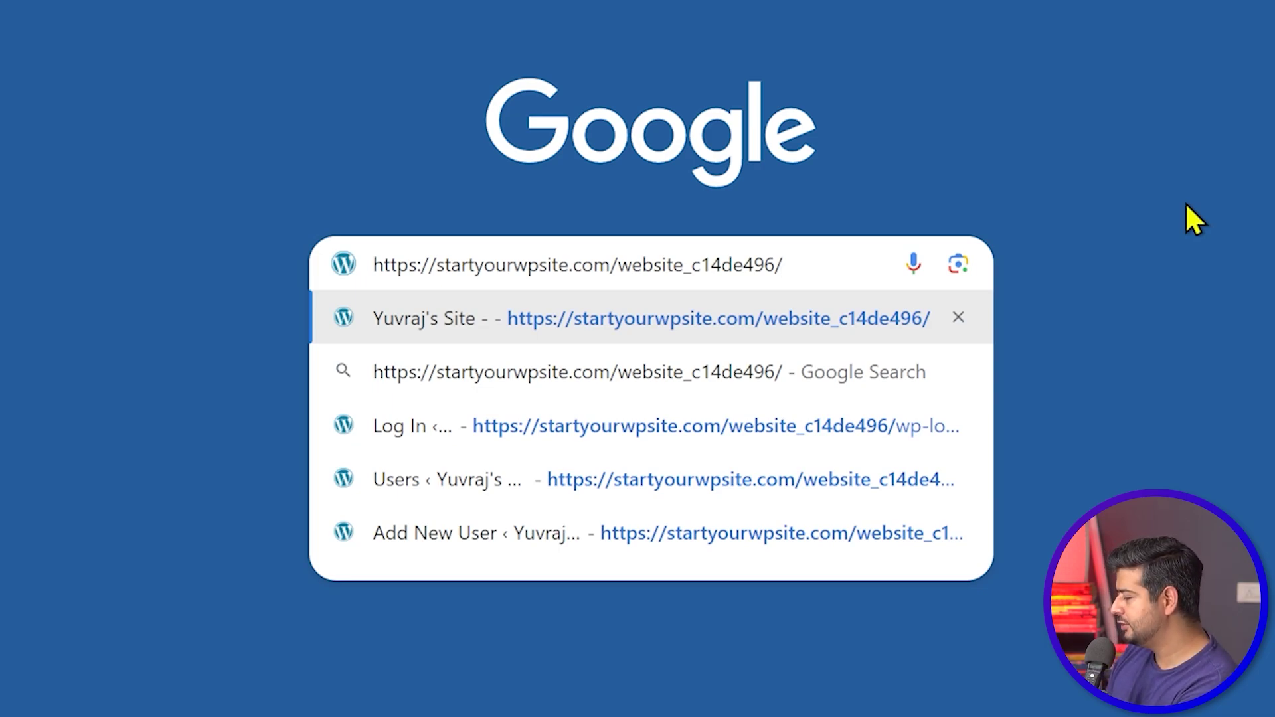
text(wp)
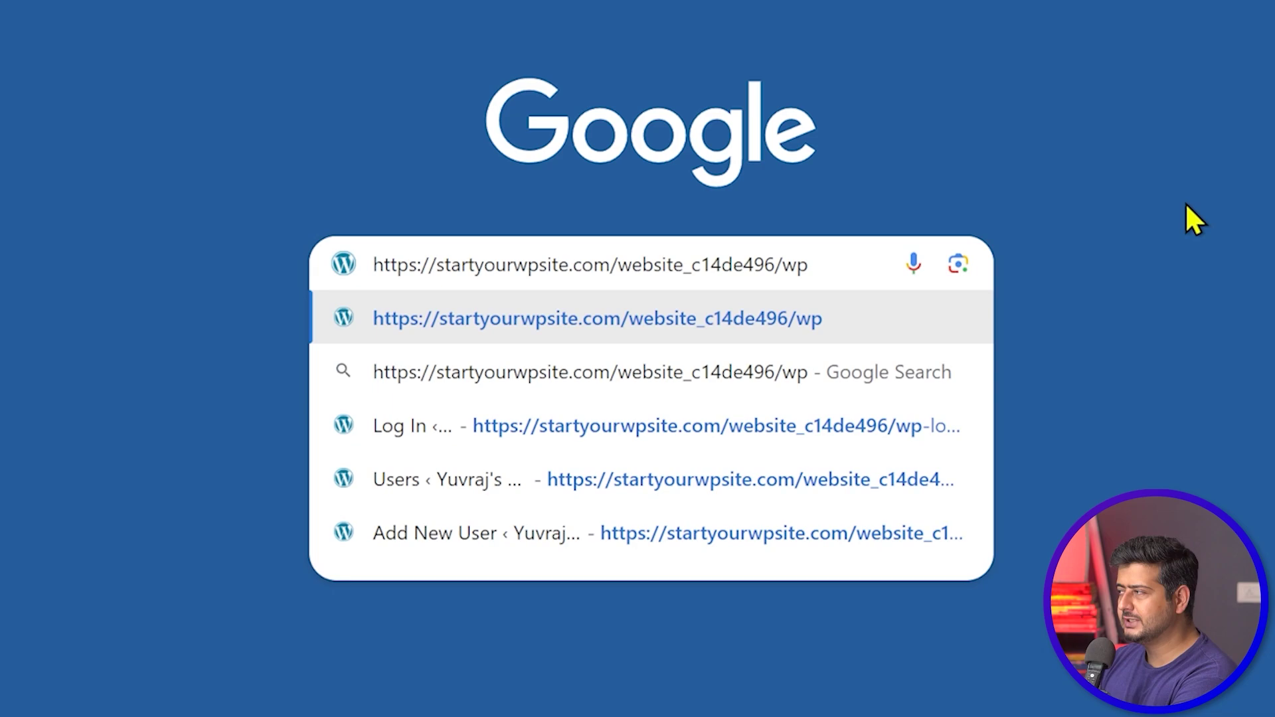
text(-)
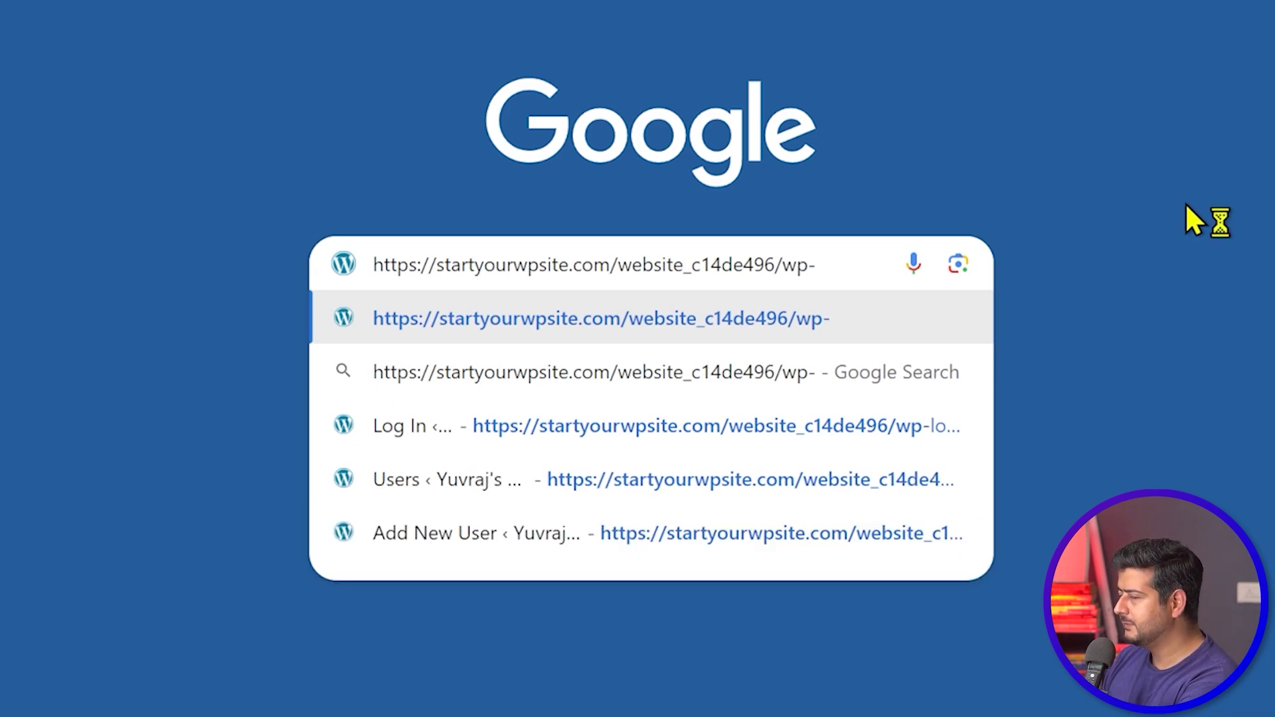
text(a)
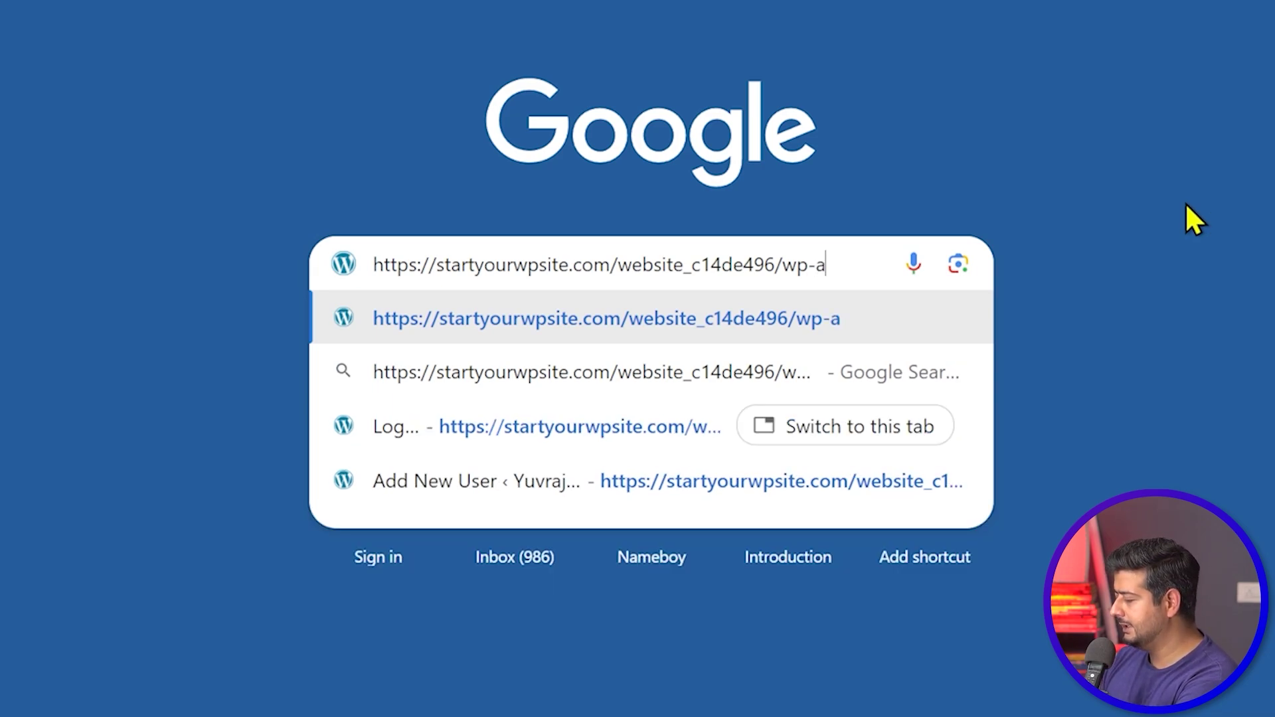
text(dmin)
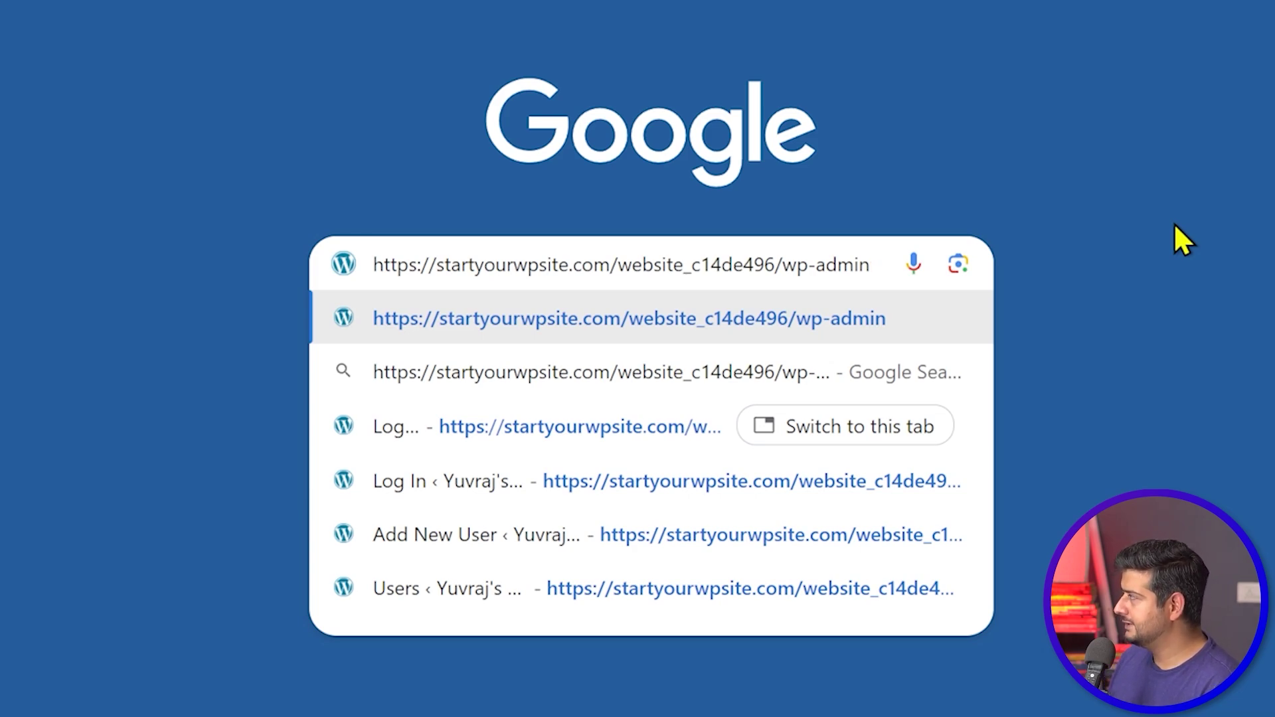
key(Return)
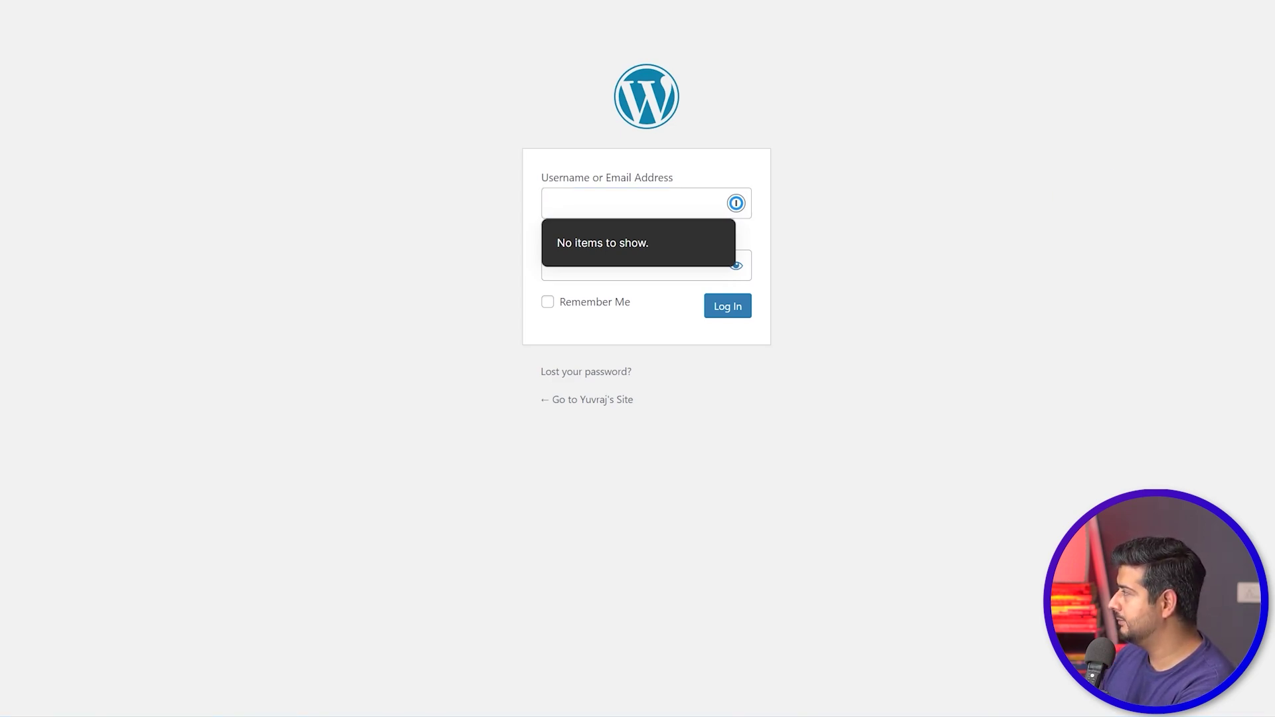
- Log in to WordPress with the new administrator's username and the copied account password
click(608, 273)
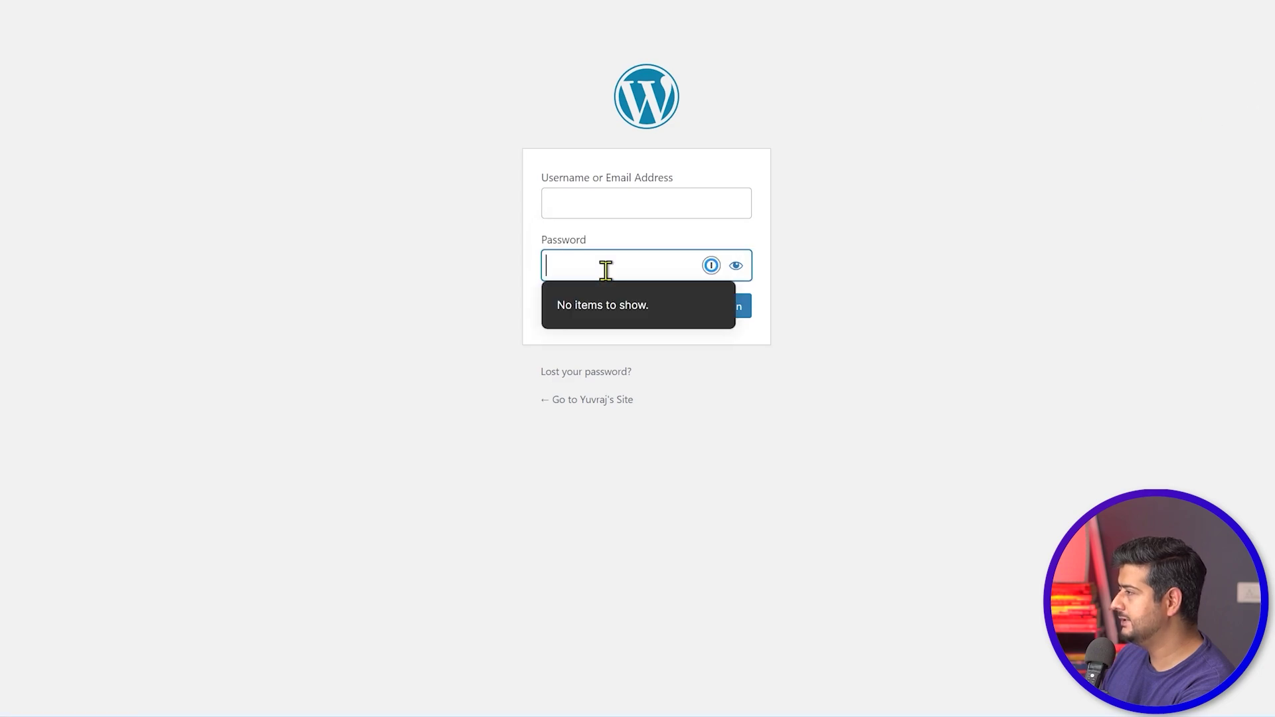
key(ctrl+v)
click(624, 207)
text(yuvraj)
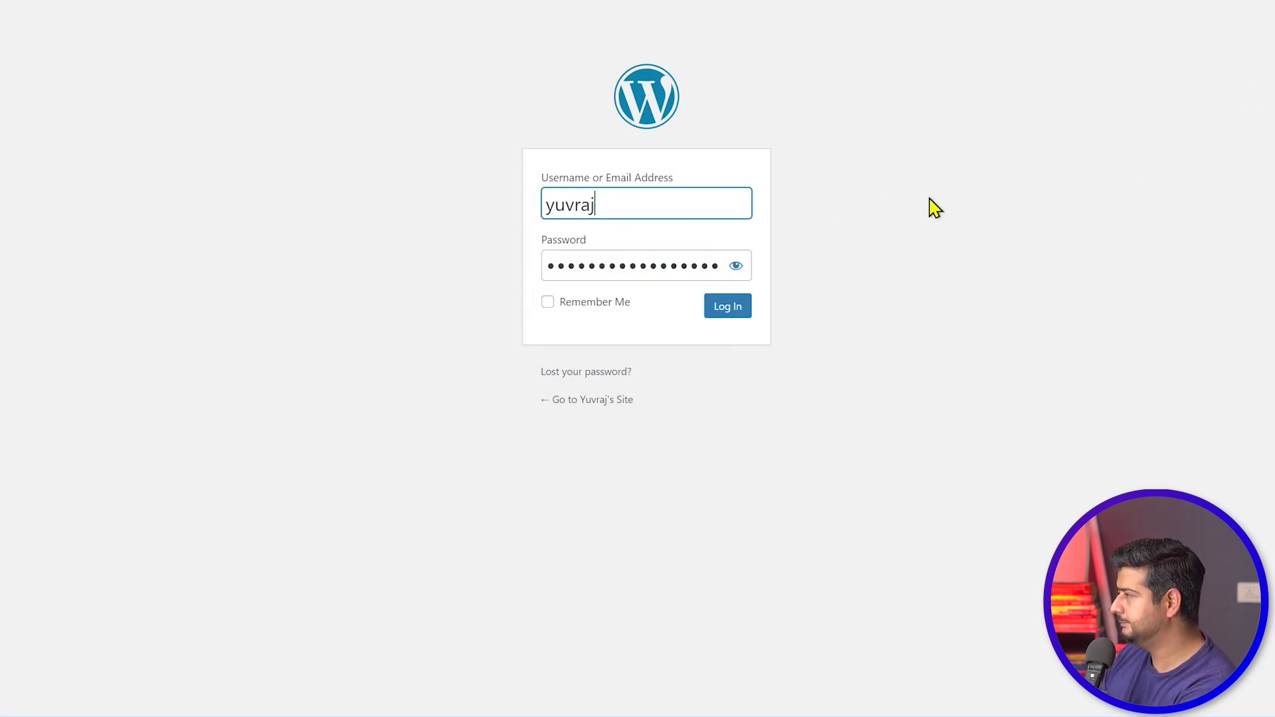
click(735, 310)
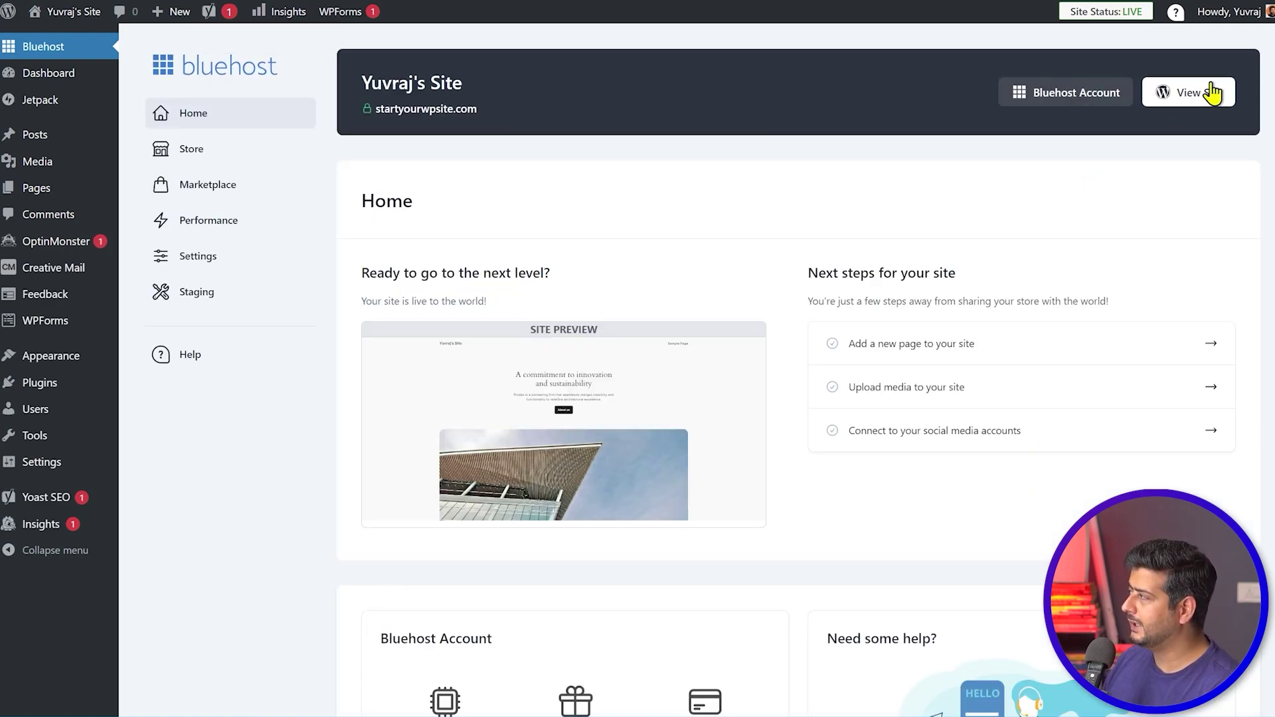
- Open the live site in a separate tab and look through its home page while logged in with the new account
mouse_move(1245, 28)
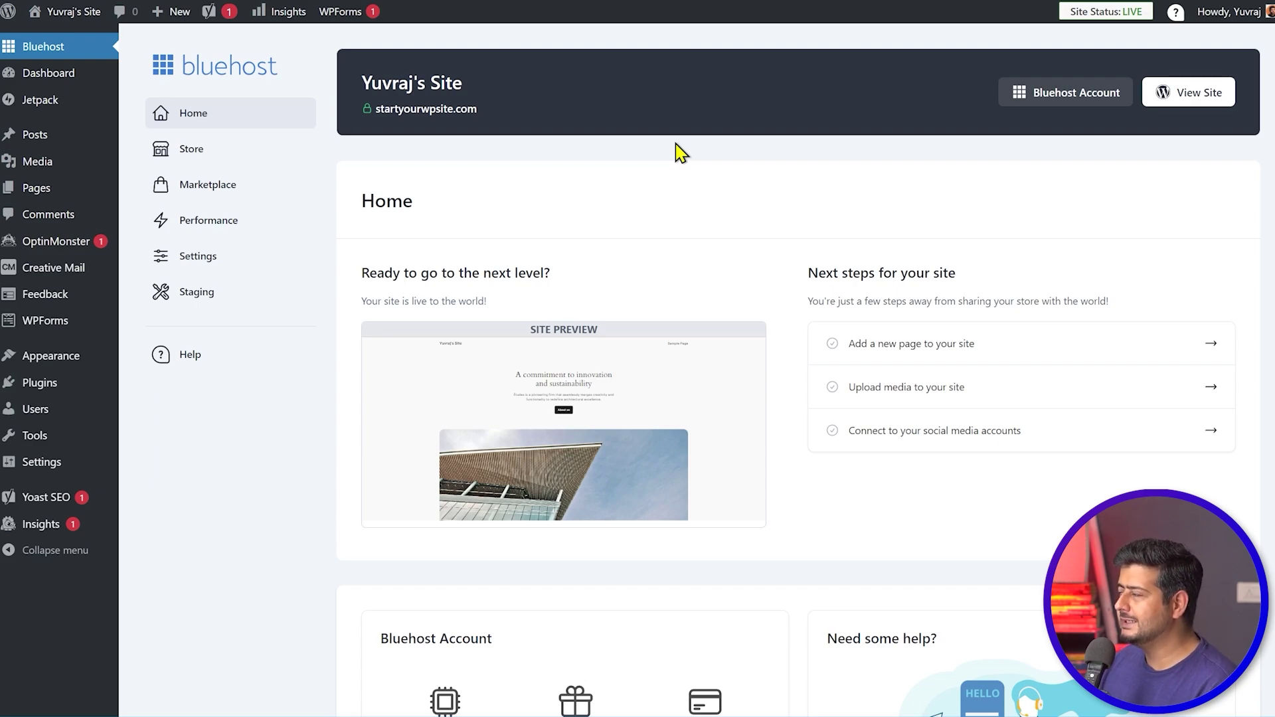
mouse_move(63, 12)
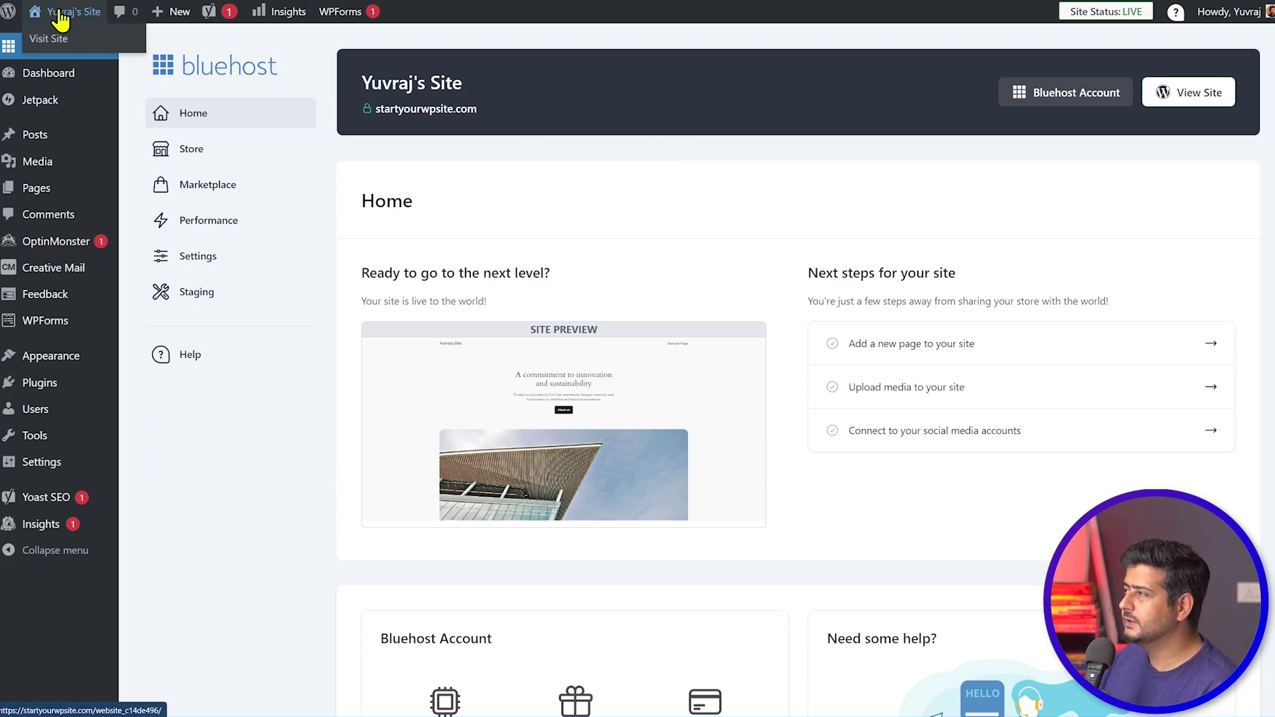
right_click(48, 39)
click(66, 51)
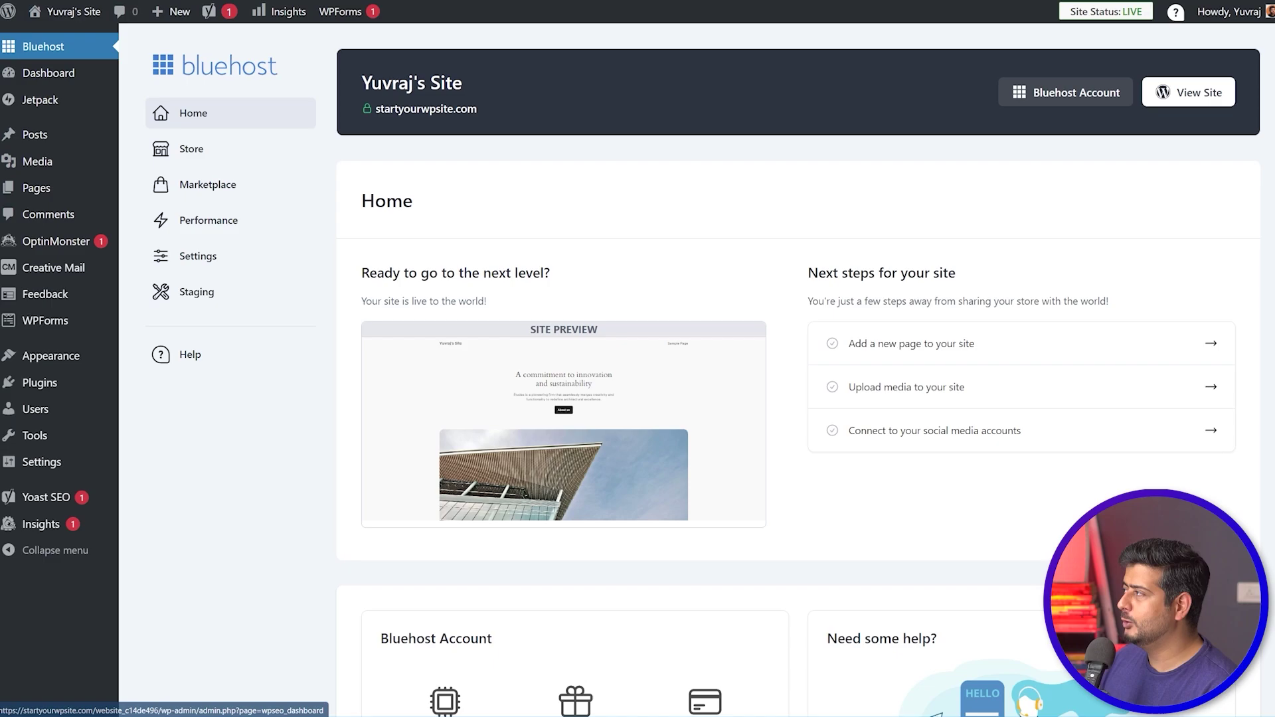
key(ctrl+Tab)
scroll(977, 293, down, 15)
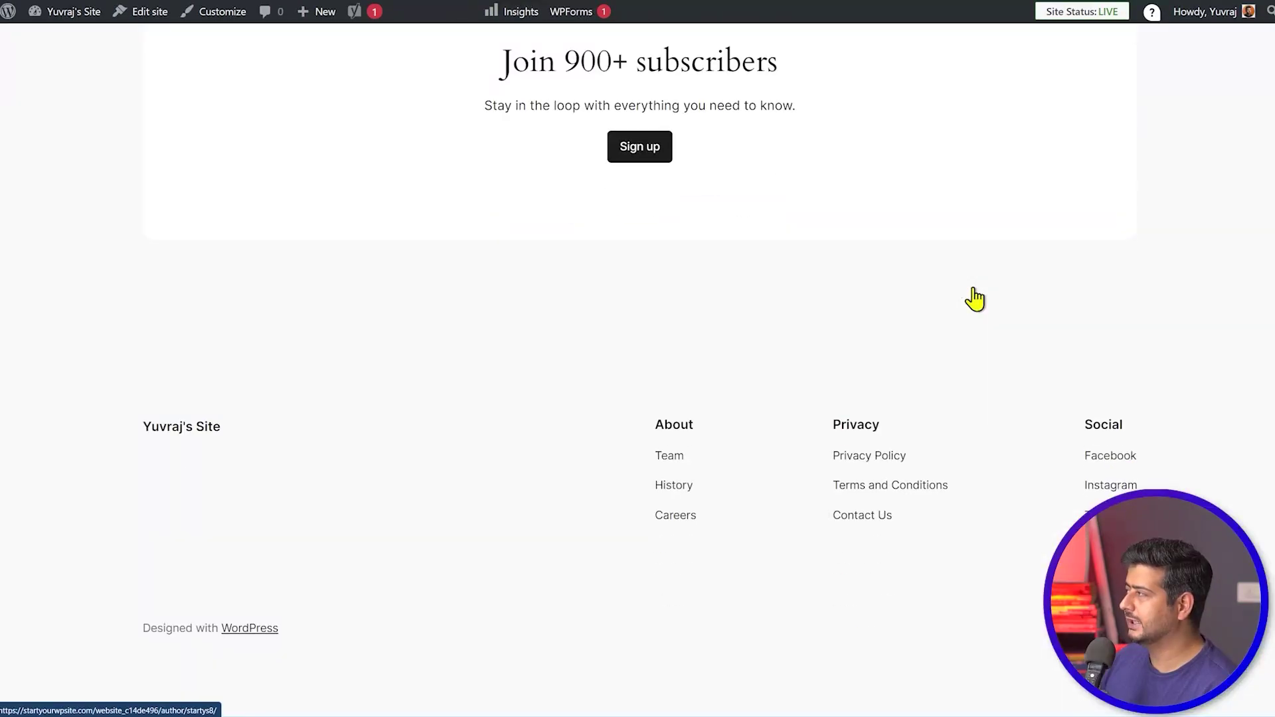
scroll(974, 292, up, 10)
scroll(973, 292, up, 10)
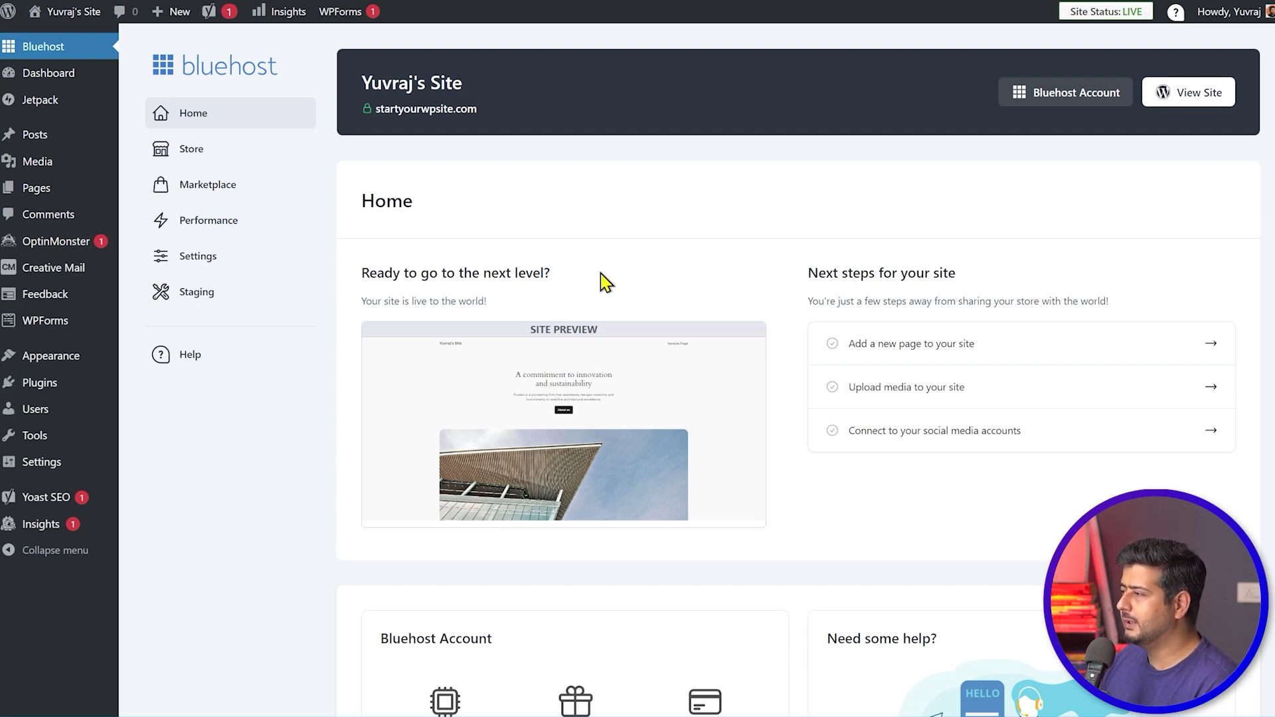
- Open the installed plugins list and dismiss the Creative Mail, OptinMonster and Bluehost SSL certificate notices
mouse_move(66, 388)
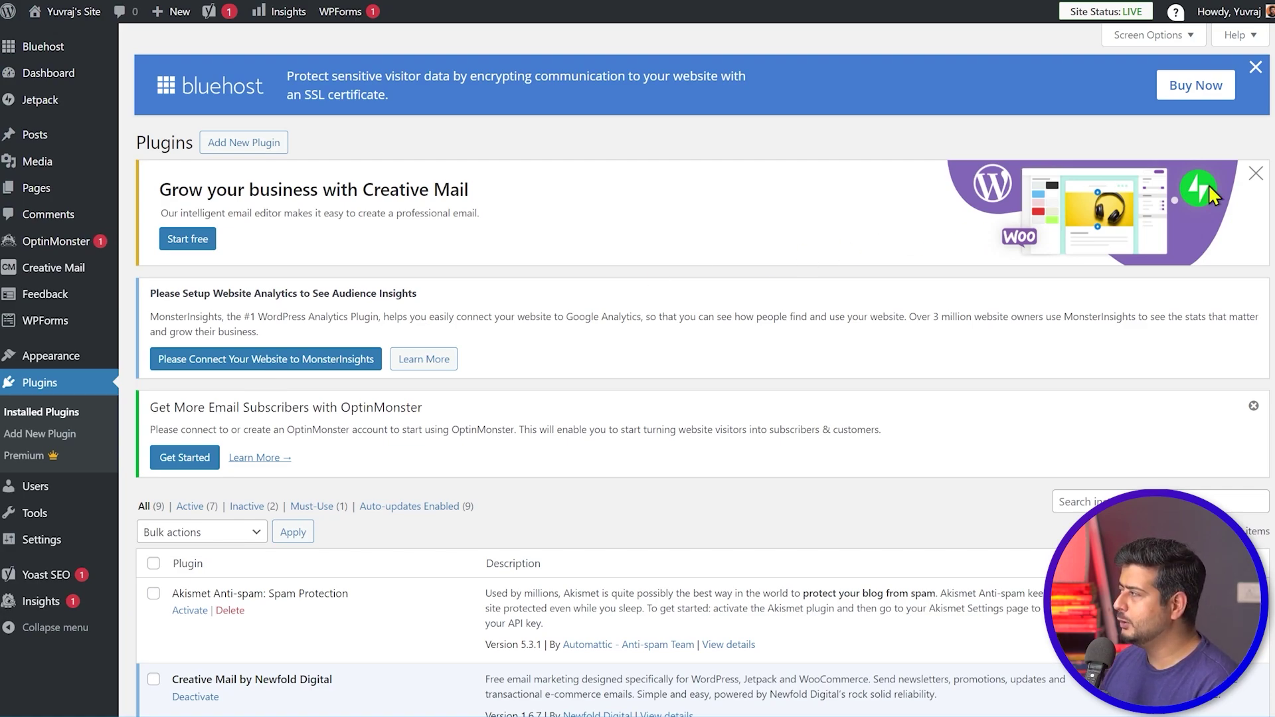
click(1255, 174)
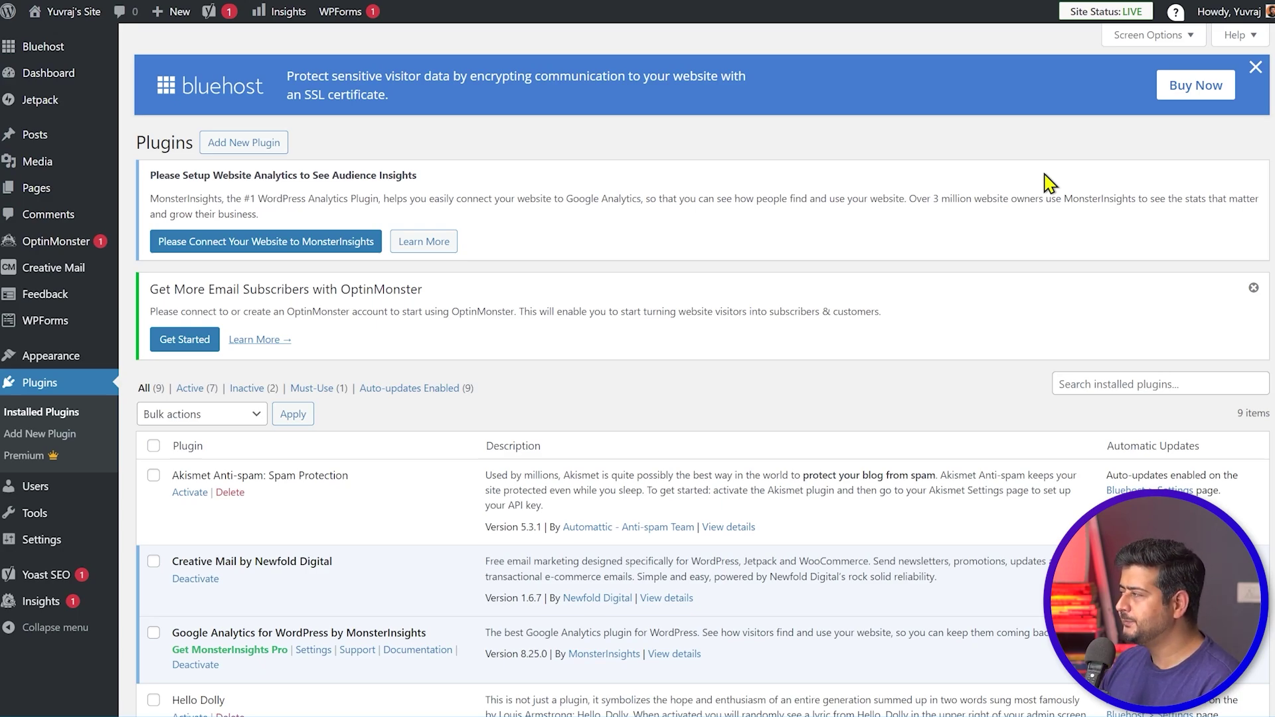
click(1247, 290)
click(1255, 67)
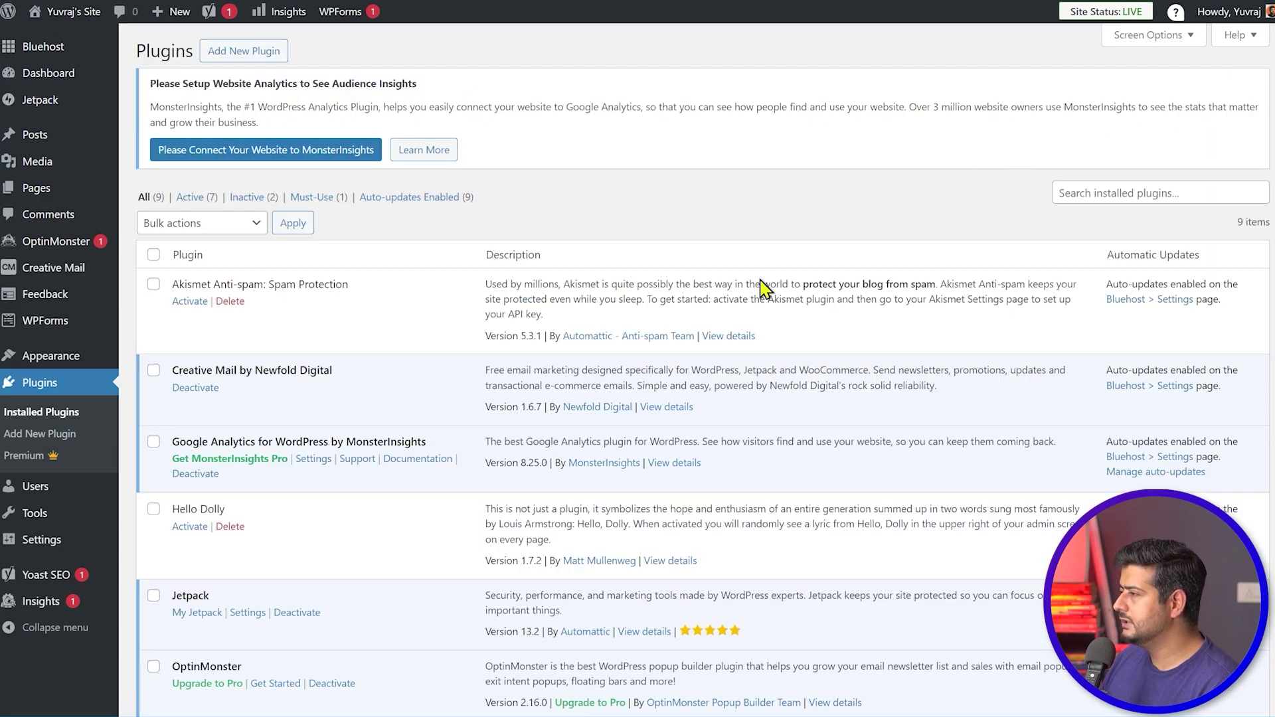
- Deactivate all installed plugins in bulk except The Bluehost Plugin
scroll(388, 343, down, 5)
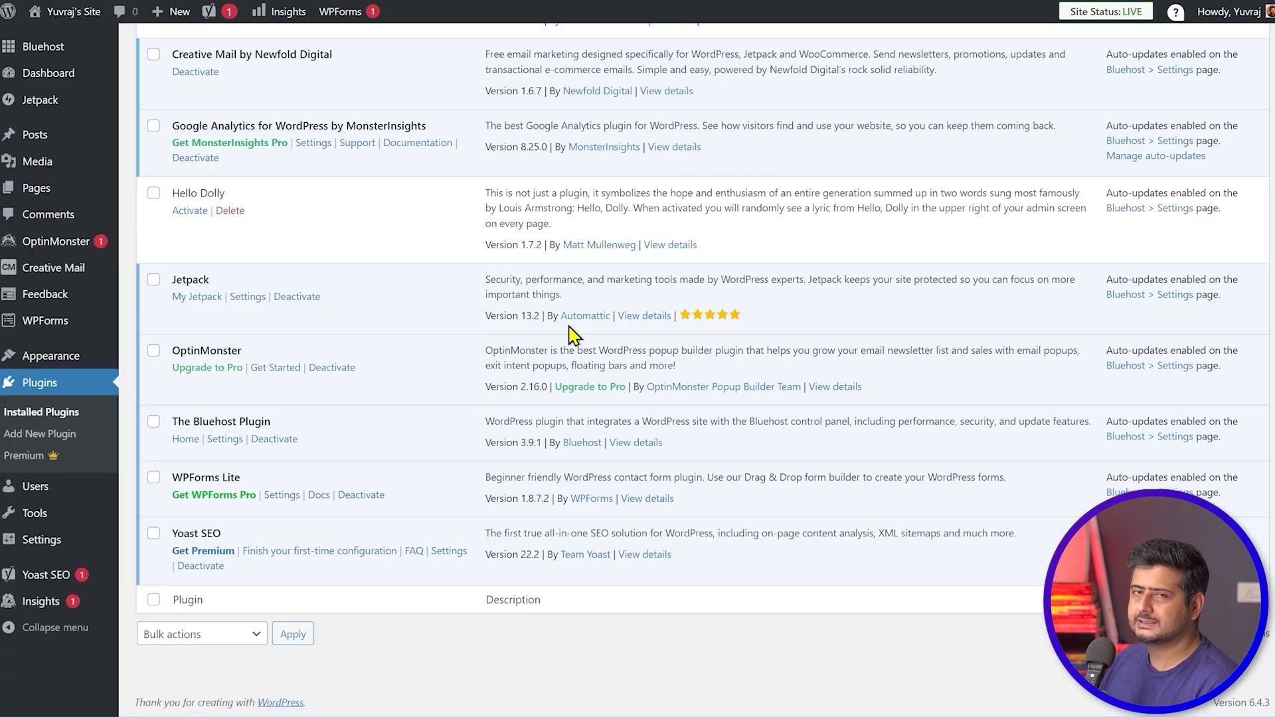
scroll(220, 531, up, 5)
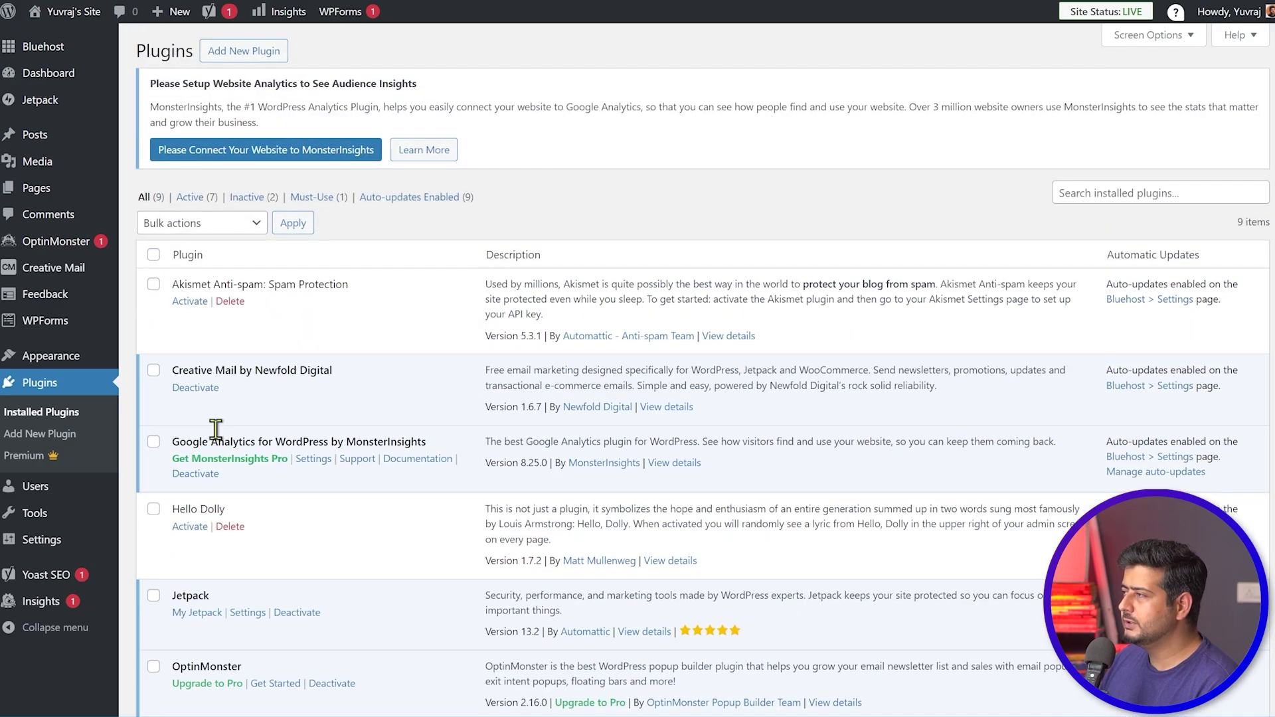
click(155, 259)
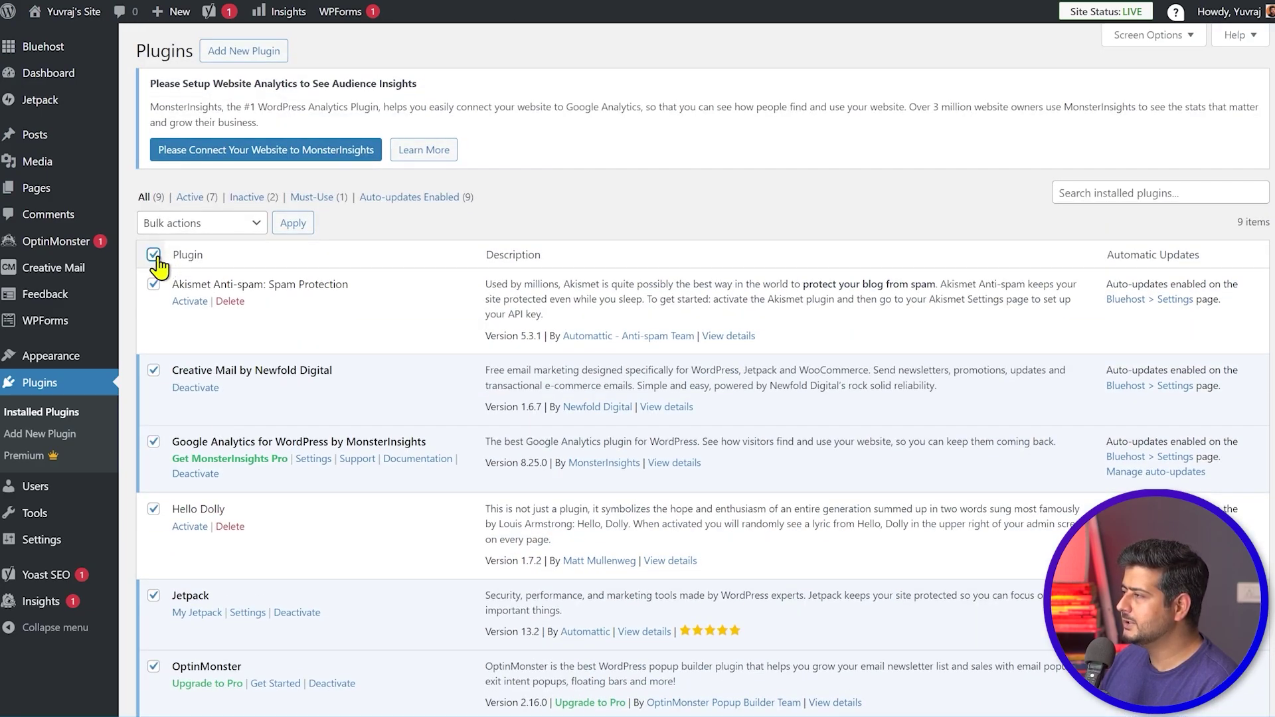
scroll(279, 411, down, 5)
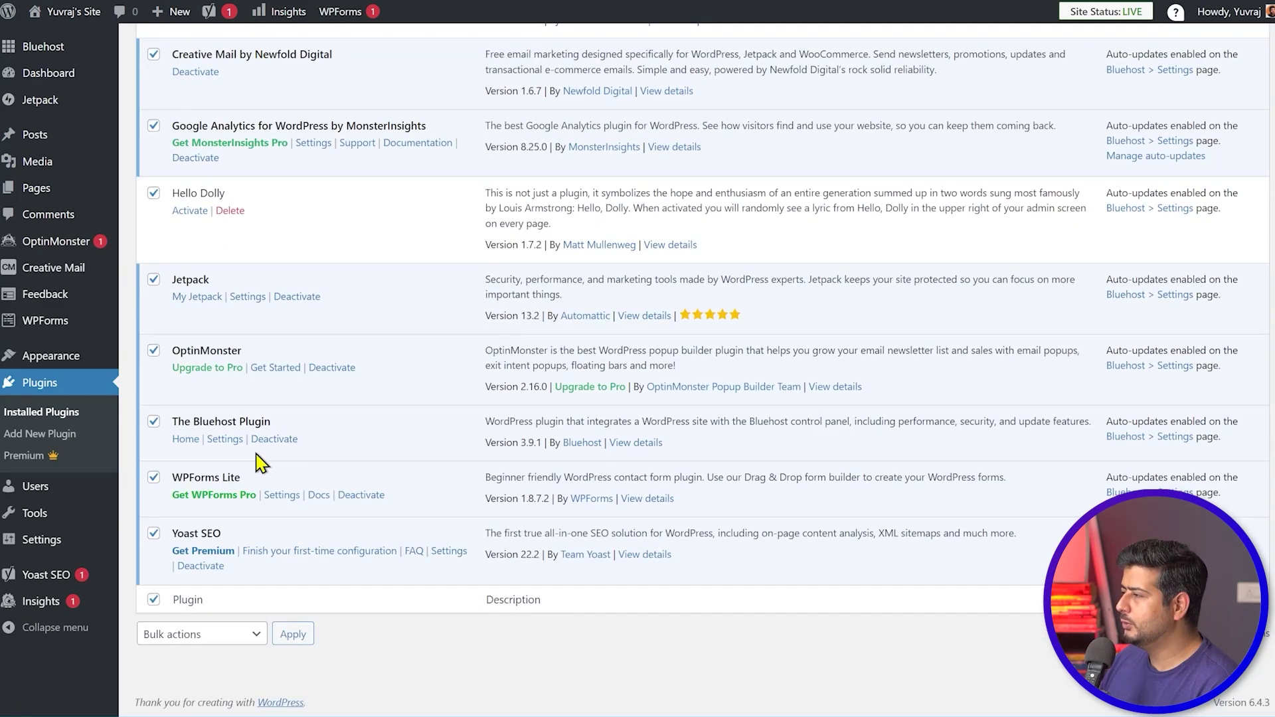
click(153, 423)
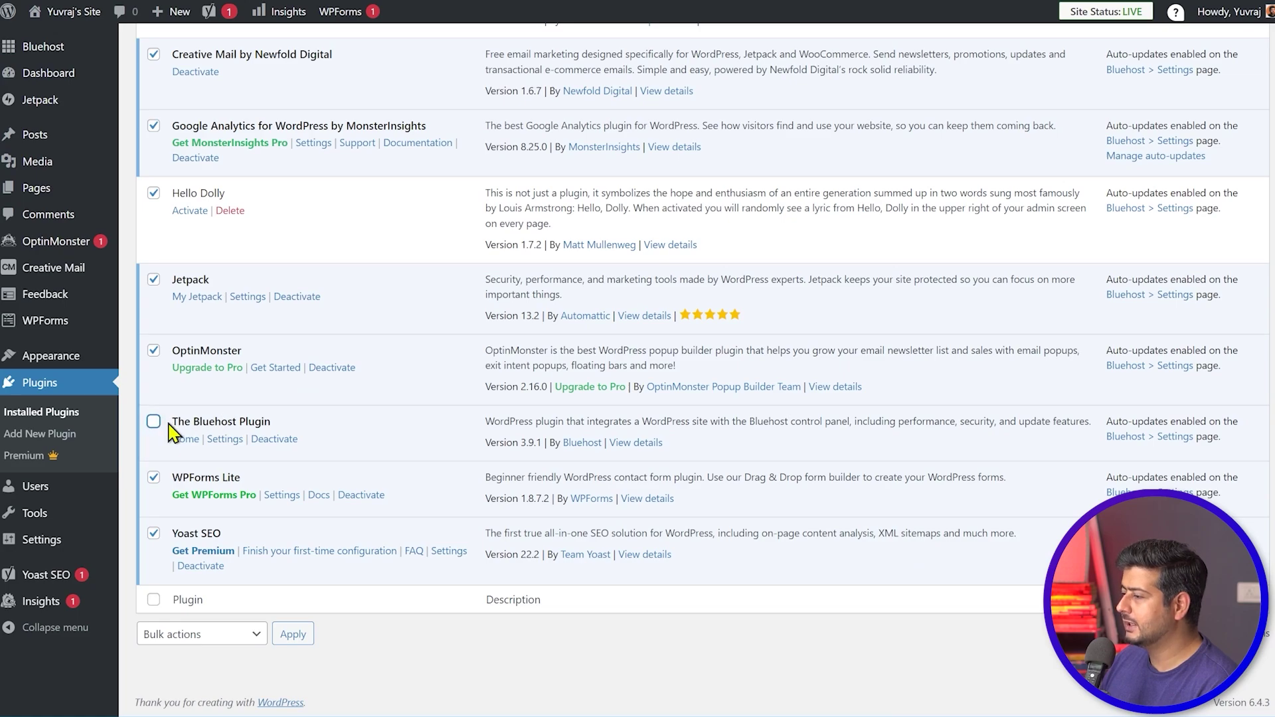
scroll(313, 499, up, 1)
scroll(313, 500, up, 5)
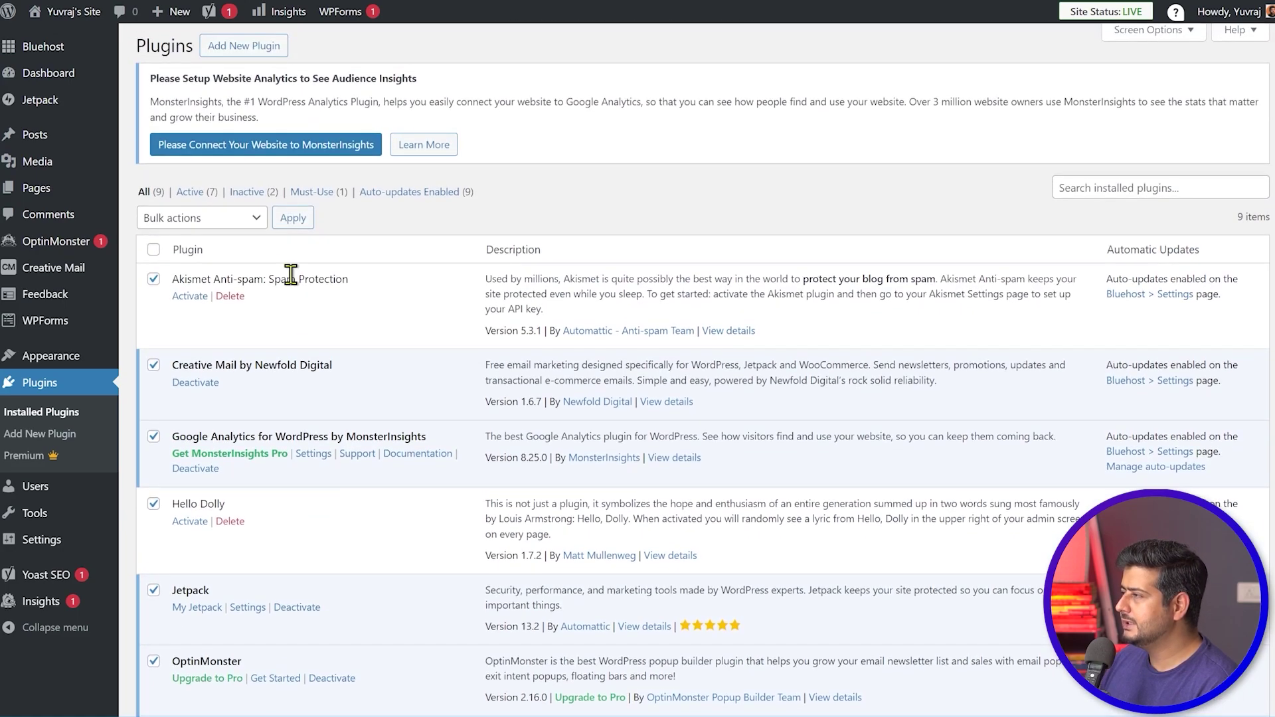
click(252, 219)
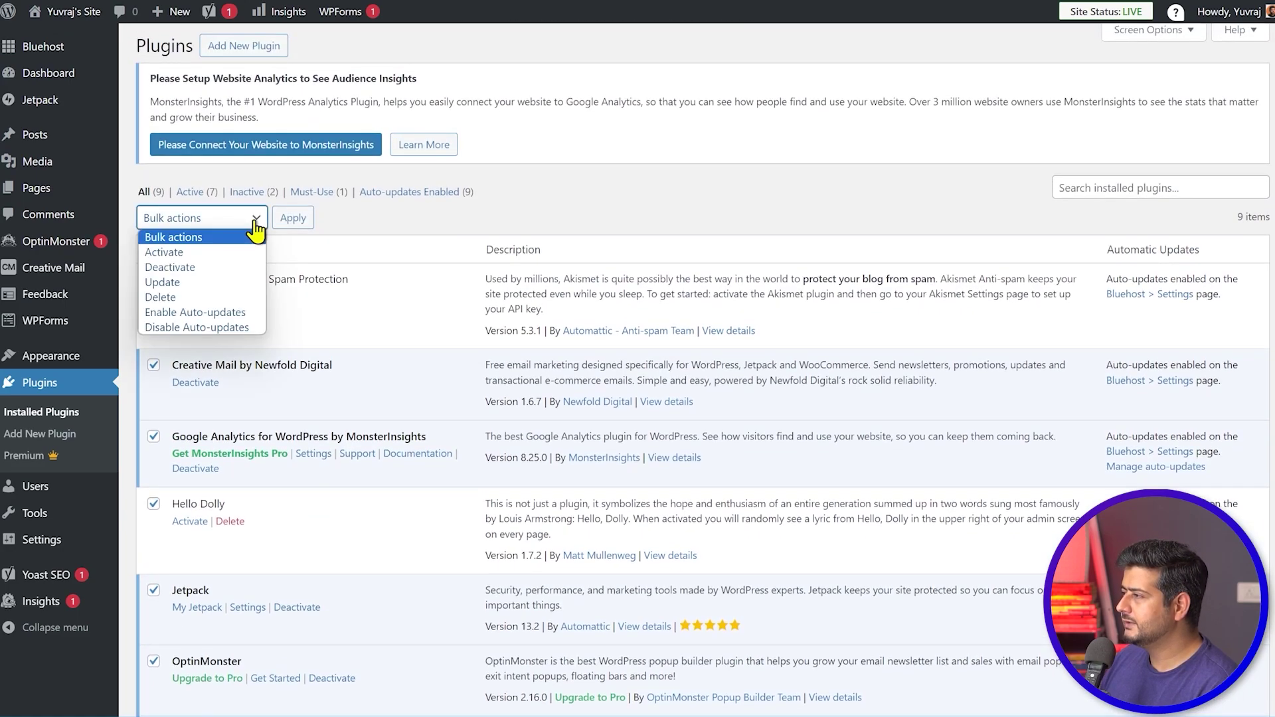
click(229, 269)
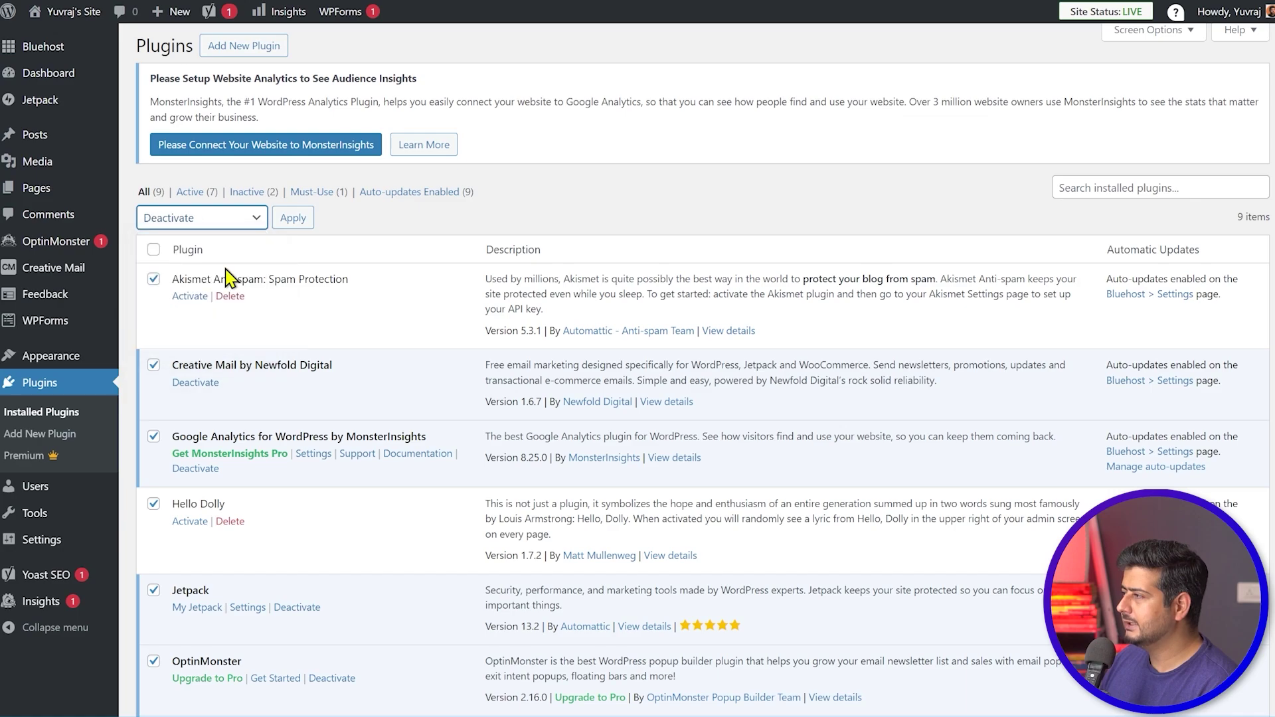
click(293, 217)
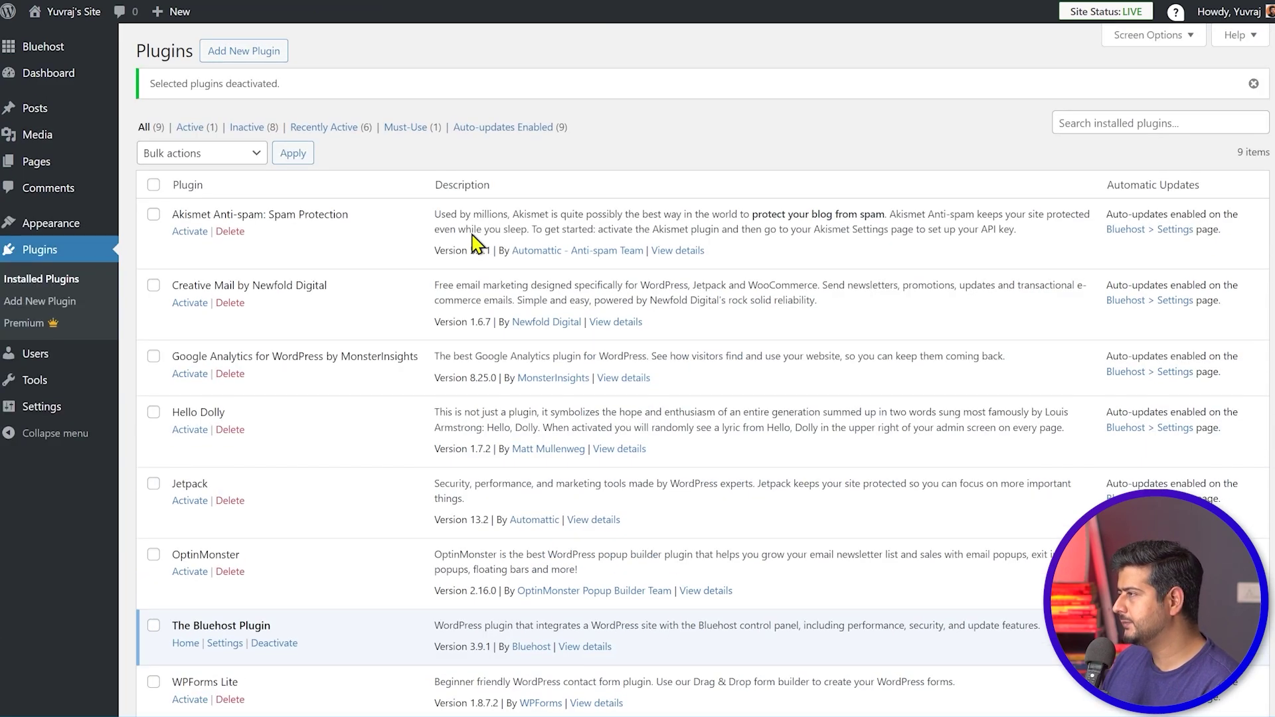
- Delete all installed plugins and their data in bulk, keeping only The Bluehost Plugin
scroll(406, 295, down, 3)
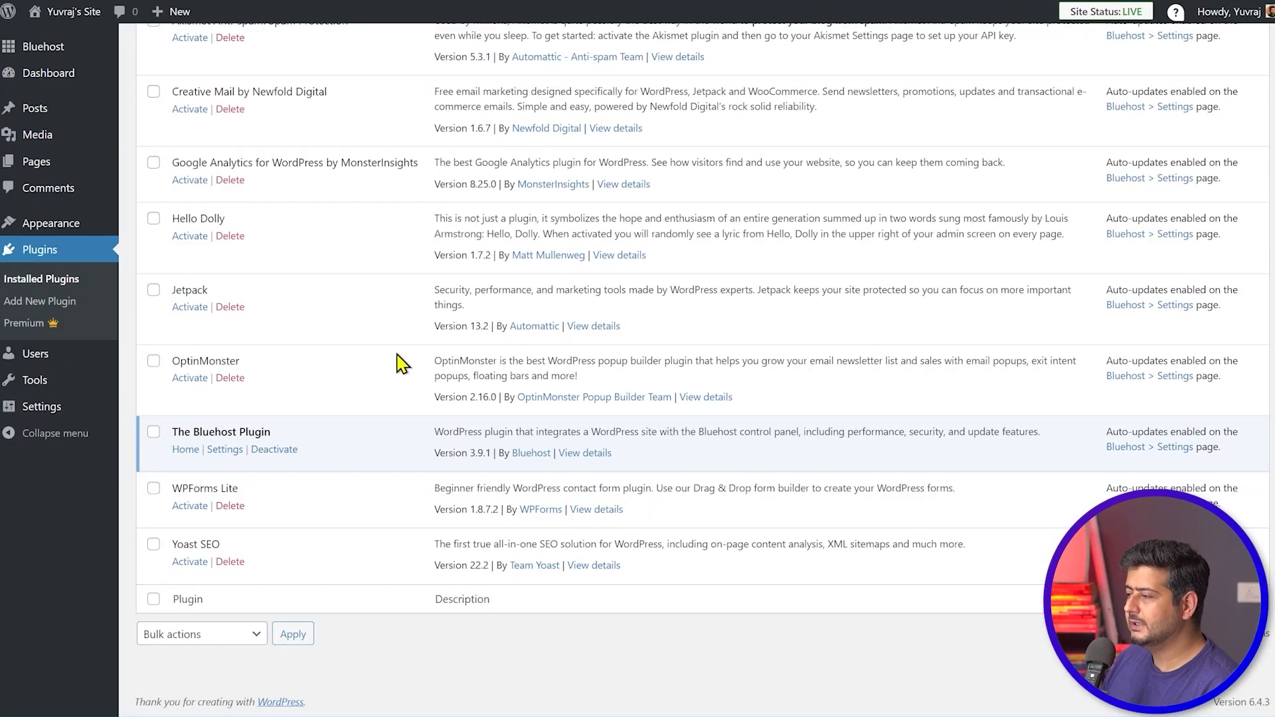
scroll(310, 485, up, 3)
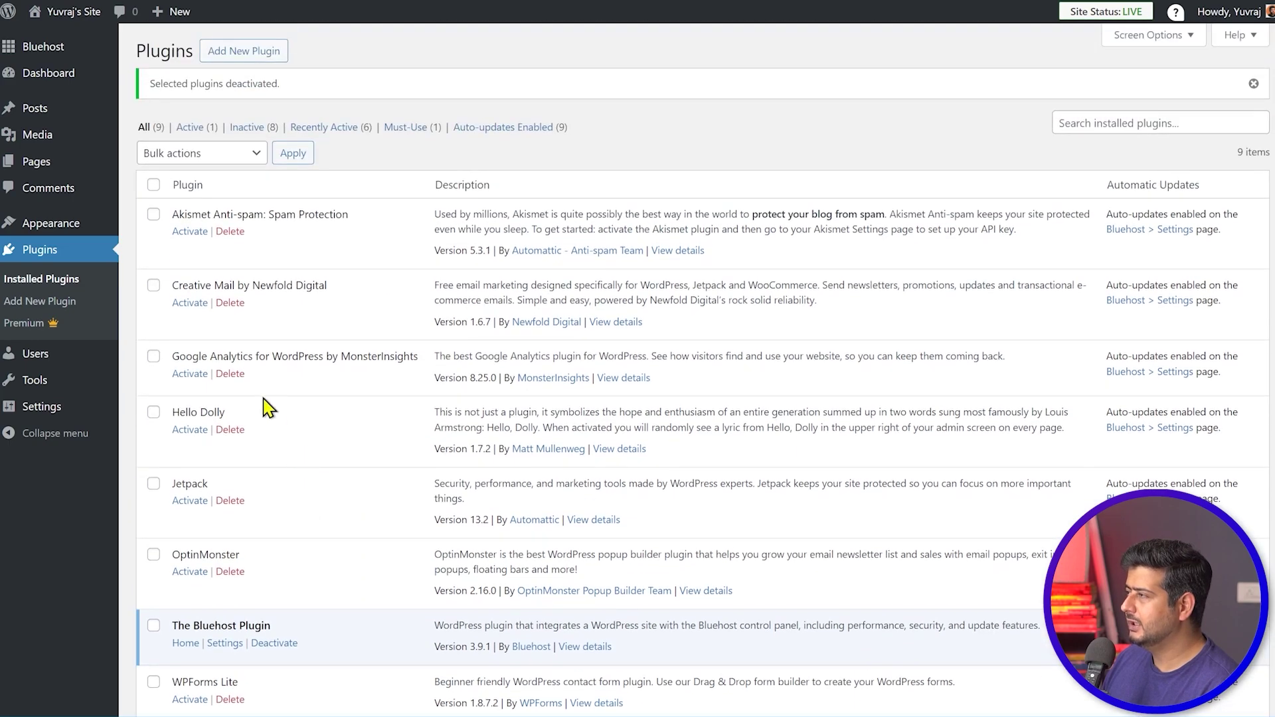
click(154, 185)
scroll(200, 555, down, 2)
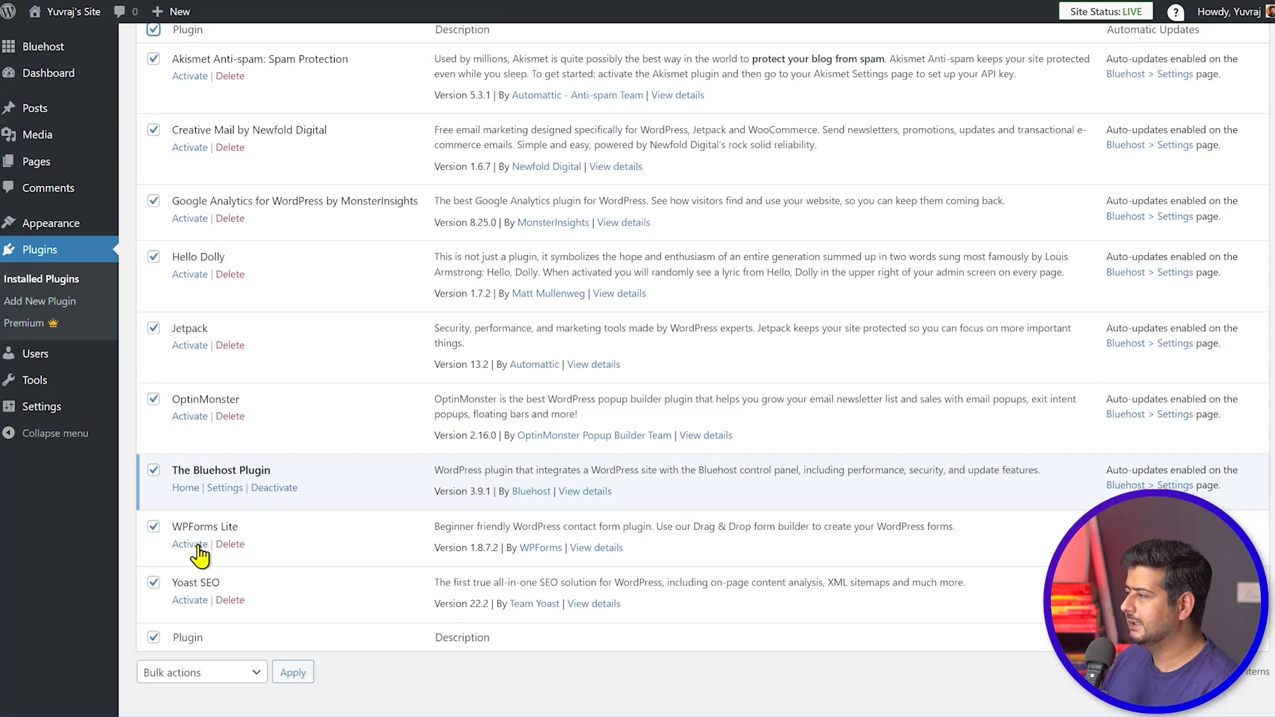
click(153, 470)
scroll(338, 465, up, 2)
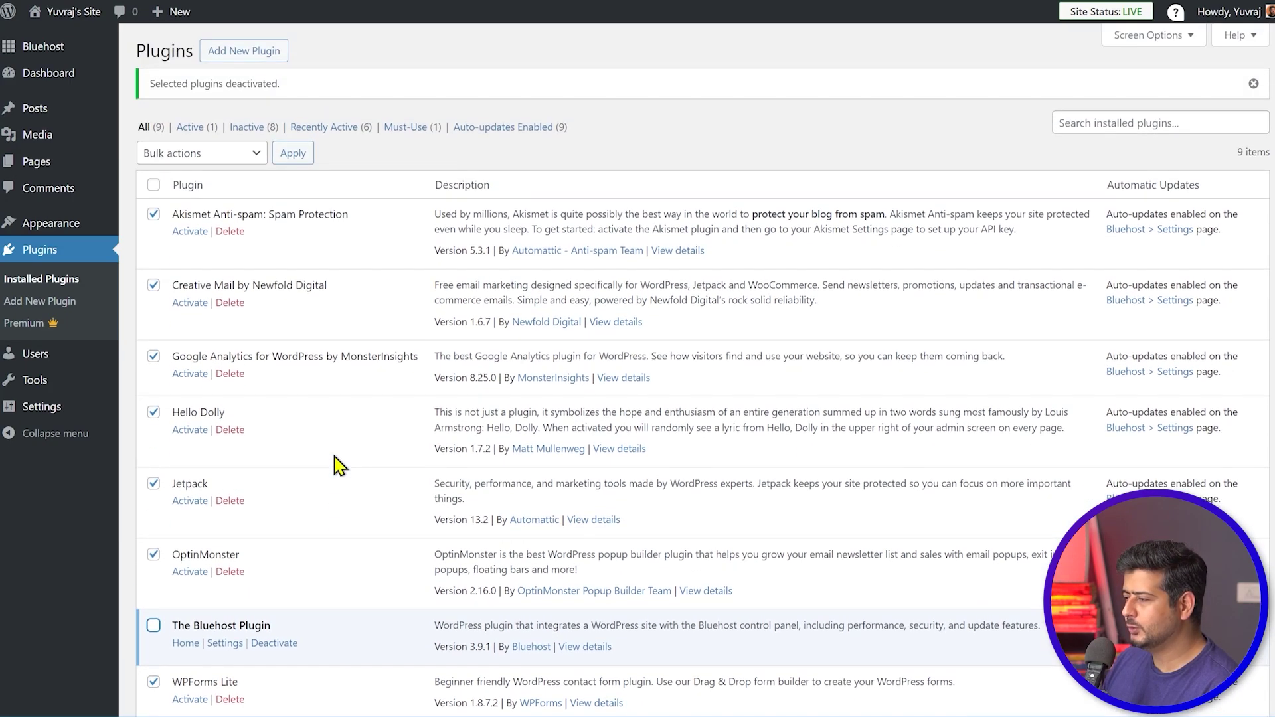
click(241, 156)
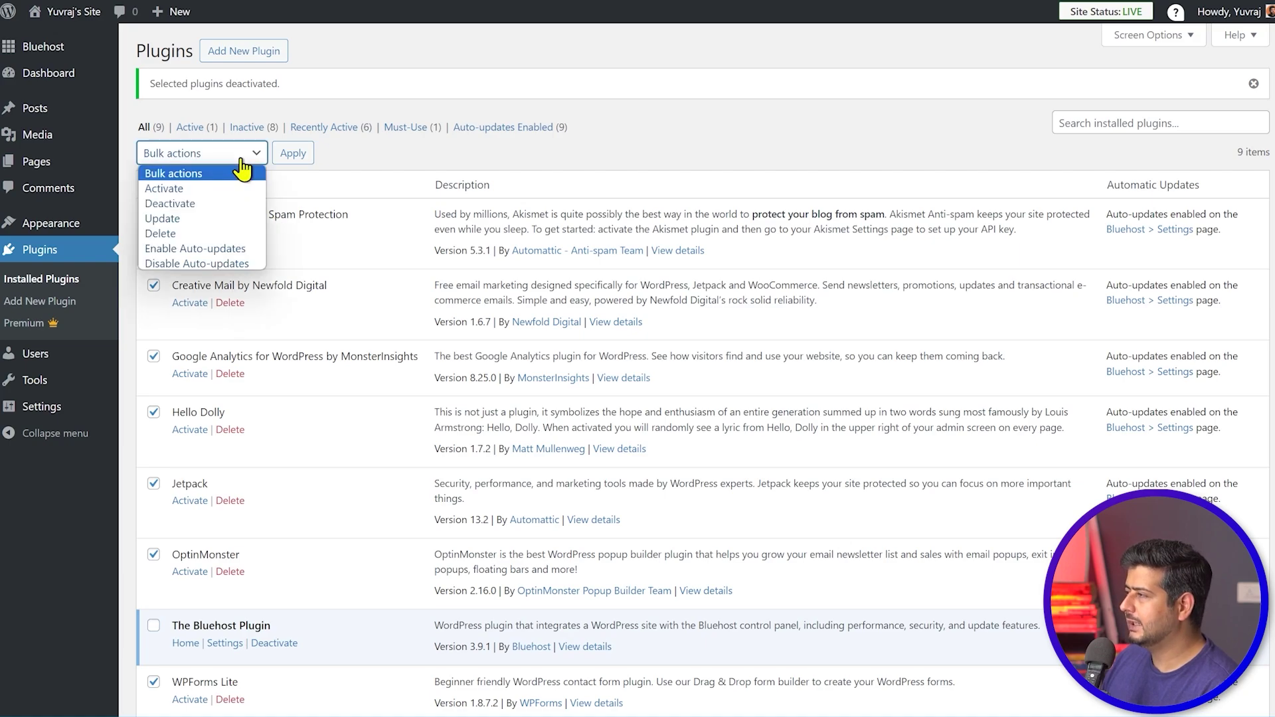
click(182, 234)
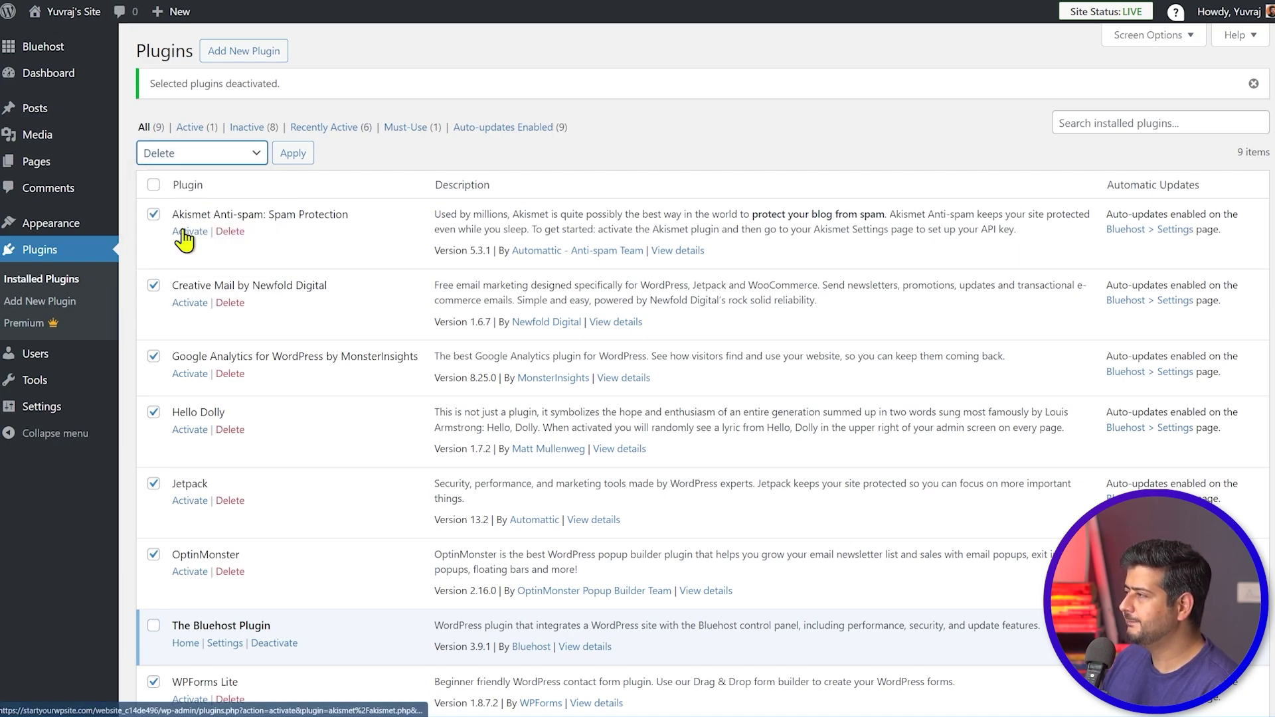
click(292, 158)
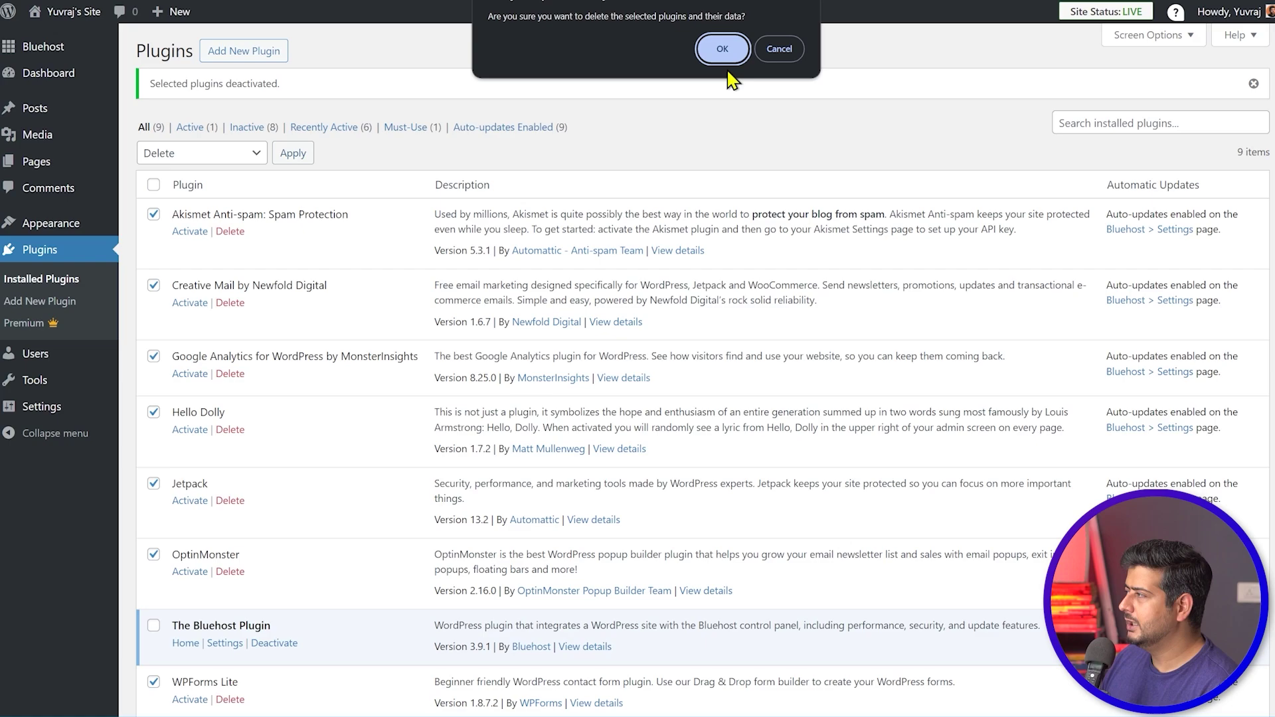
click(724, 47)
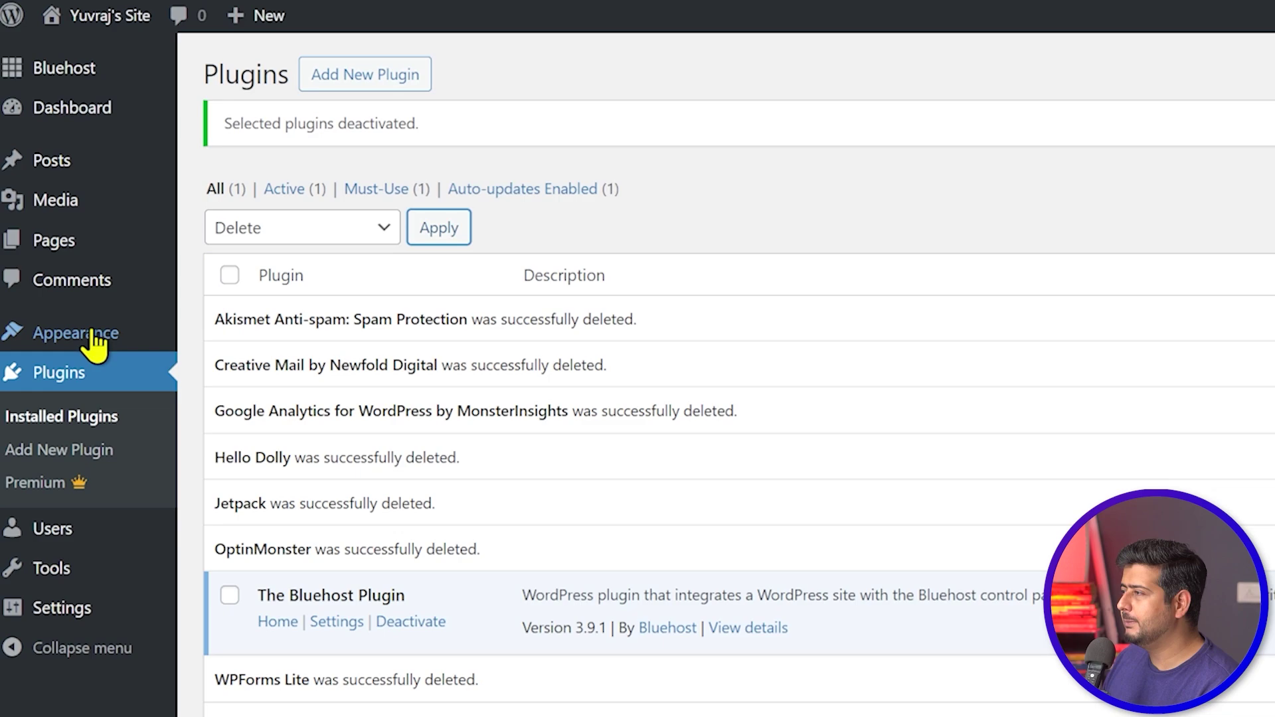
- Go to the site's installed themes and open the catalogue for adding a new theme
mouse_move(35, 223)
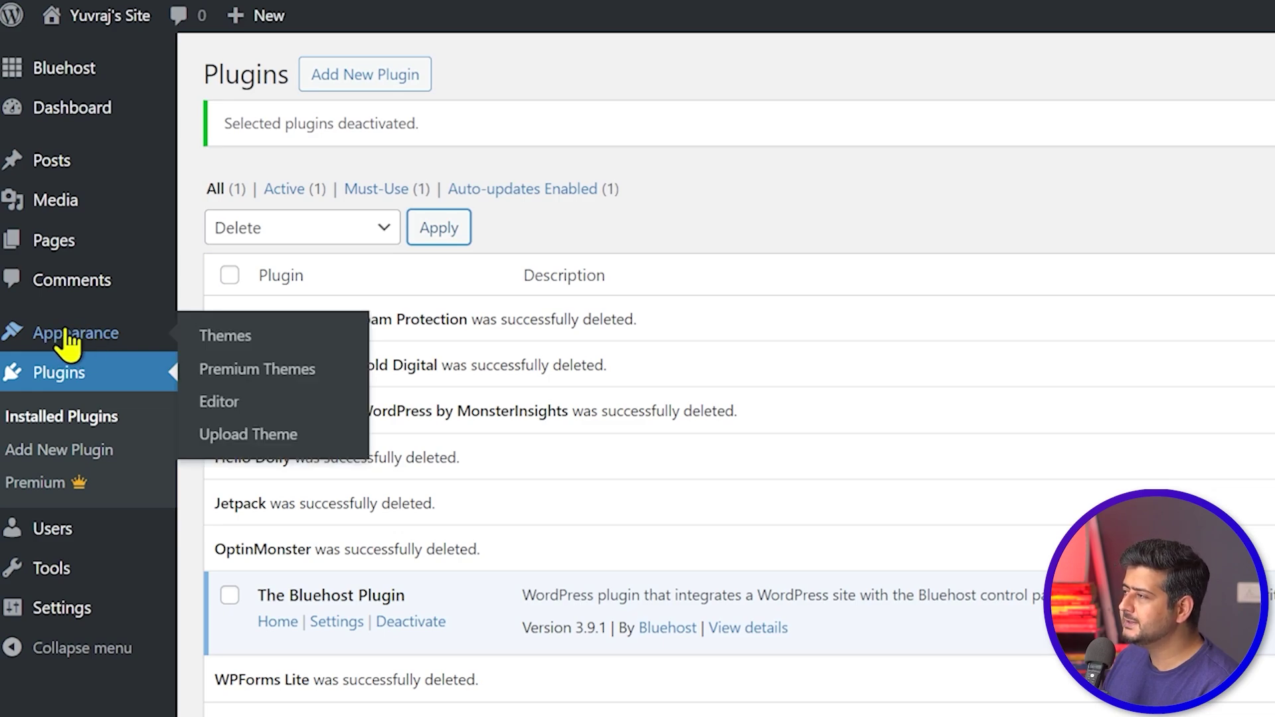
click(255, 342)
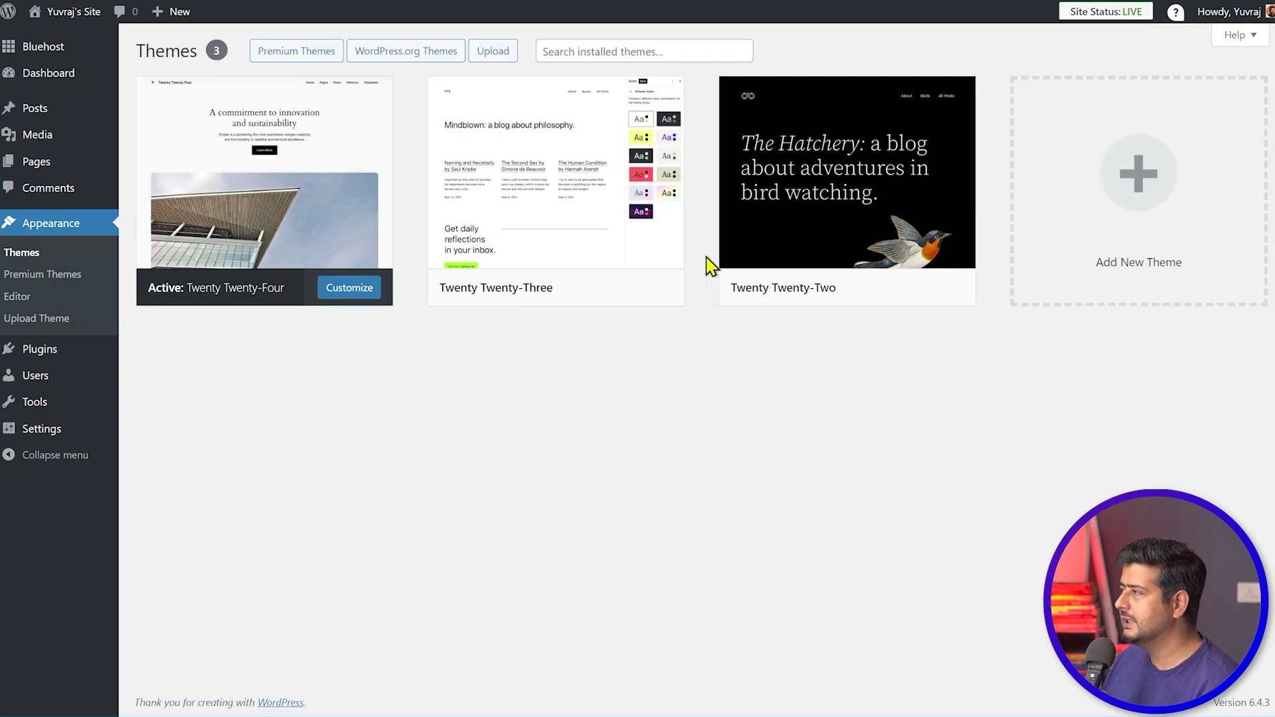
mouse_move(465, 233)
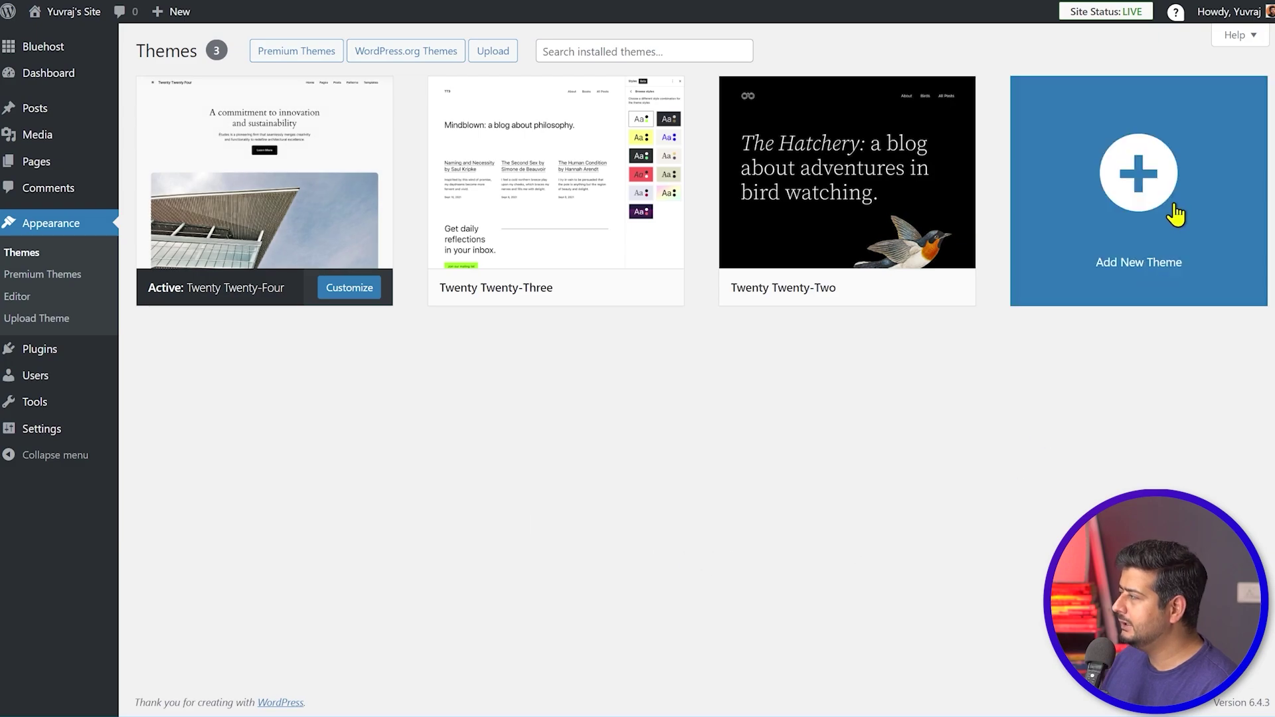
click(1138, 176)
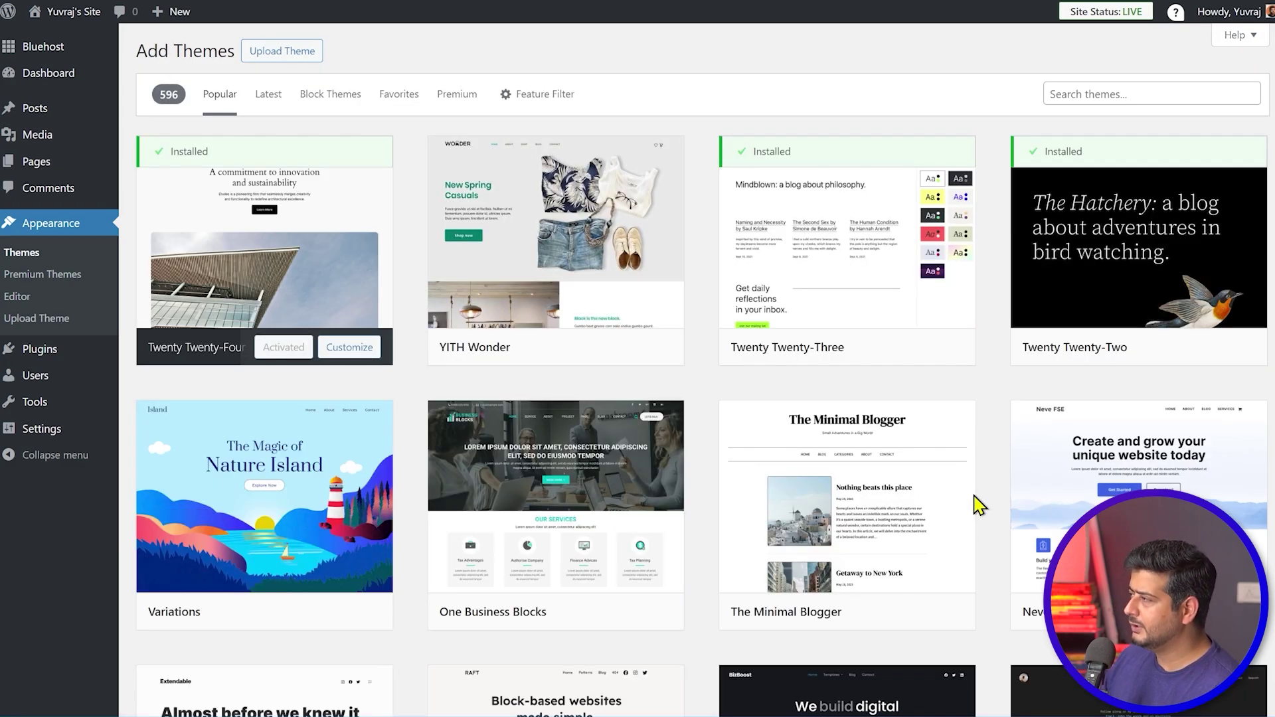
- Browse the popular themes in the catalogue and search it for "astra"
scroll(768, 372, down, 20)
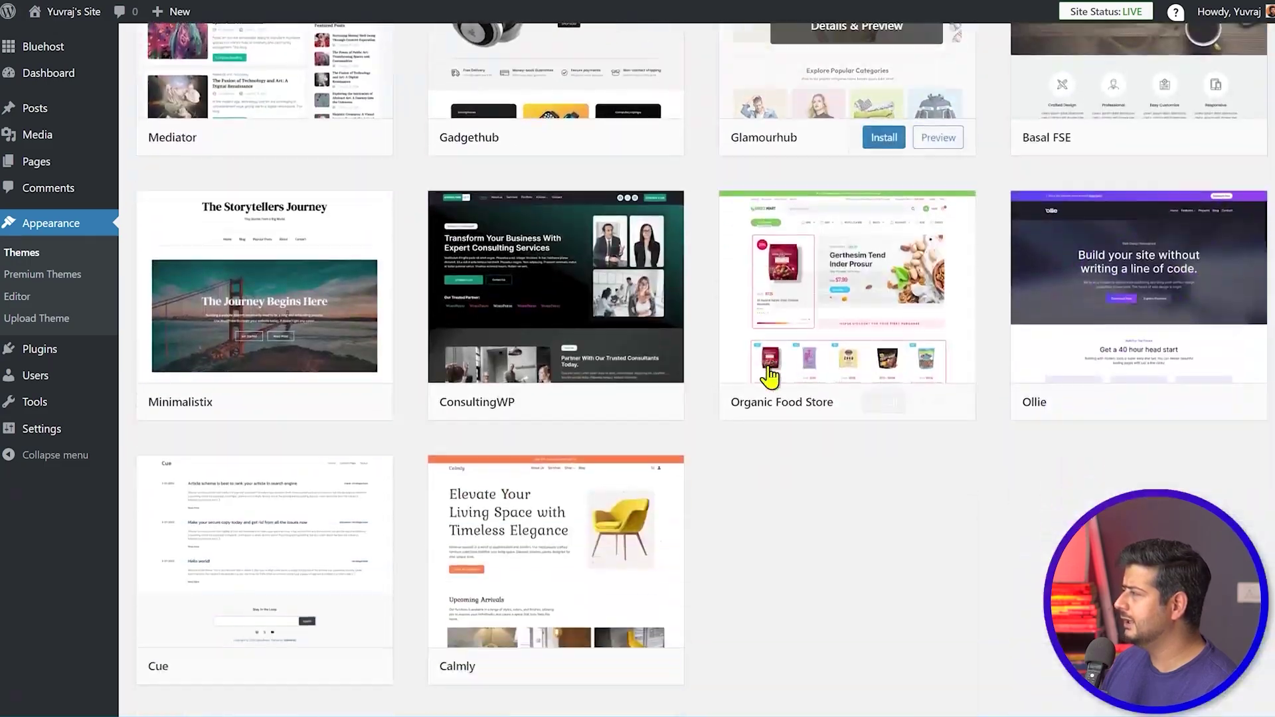
scroll(768, 411, up, 20)
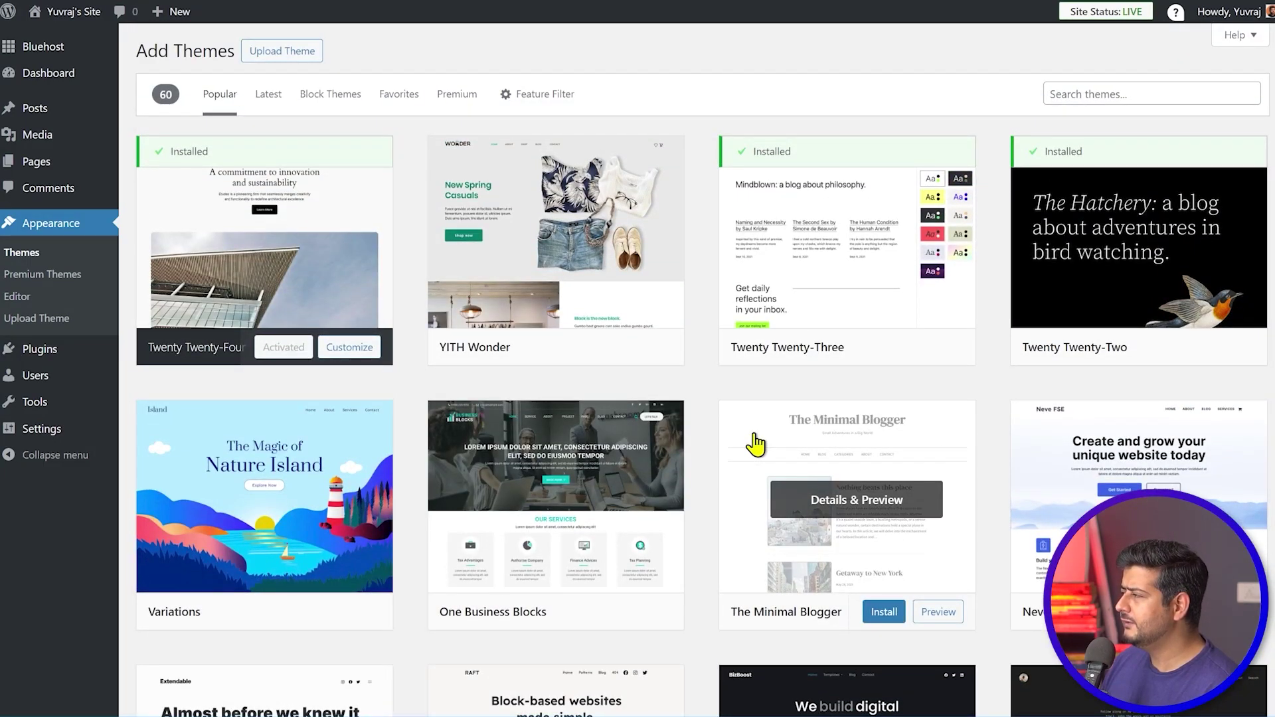
scroll(698, 388, down, 3)
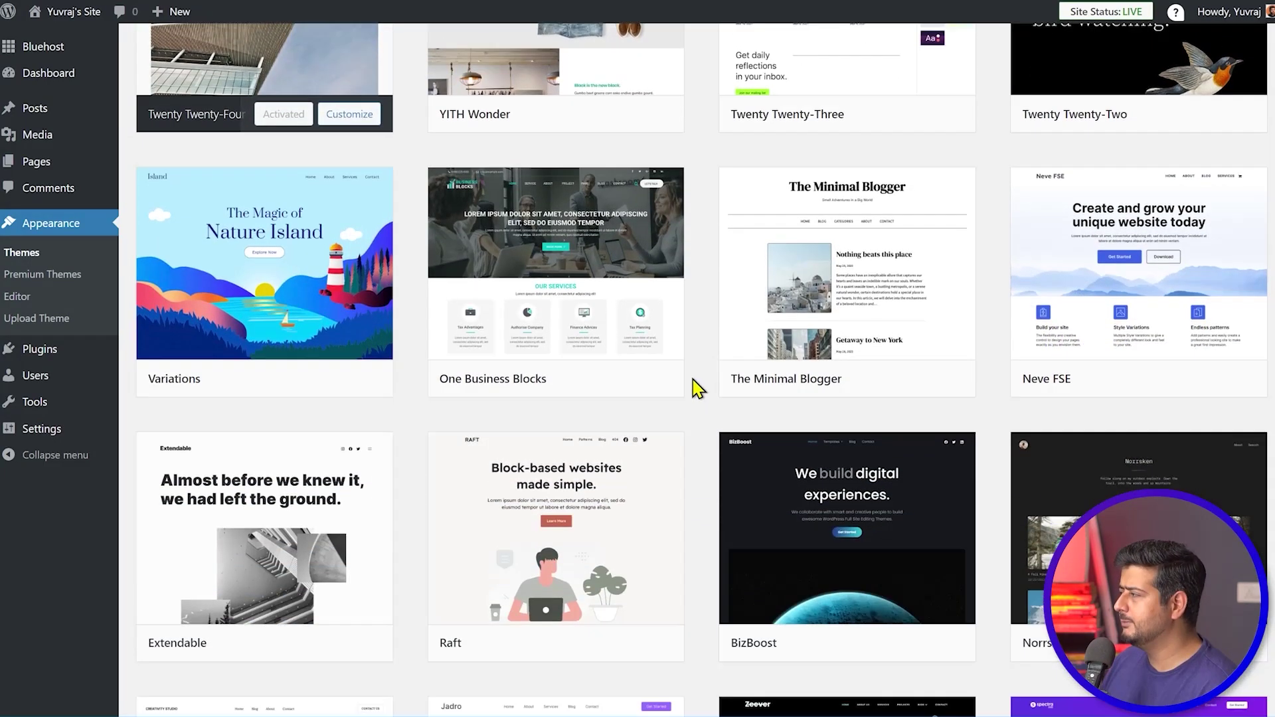
scroll(697, 388, up, 3)
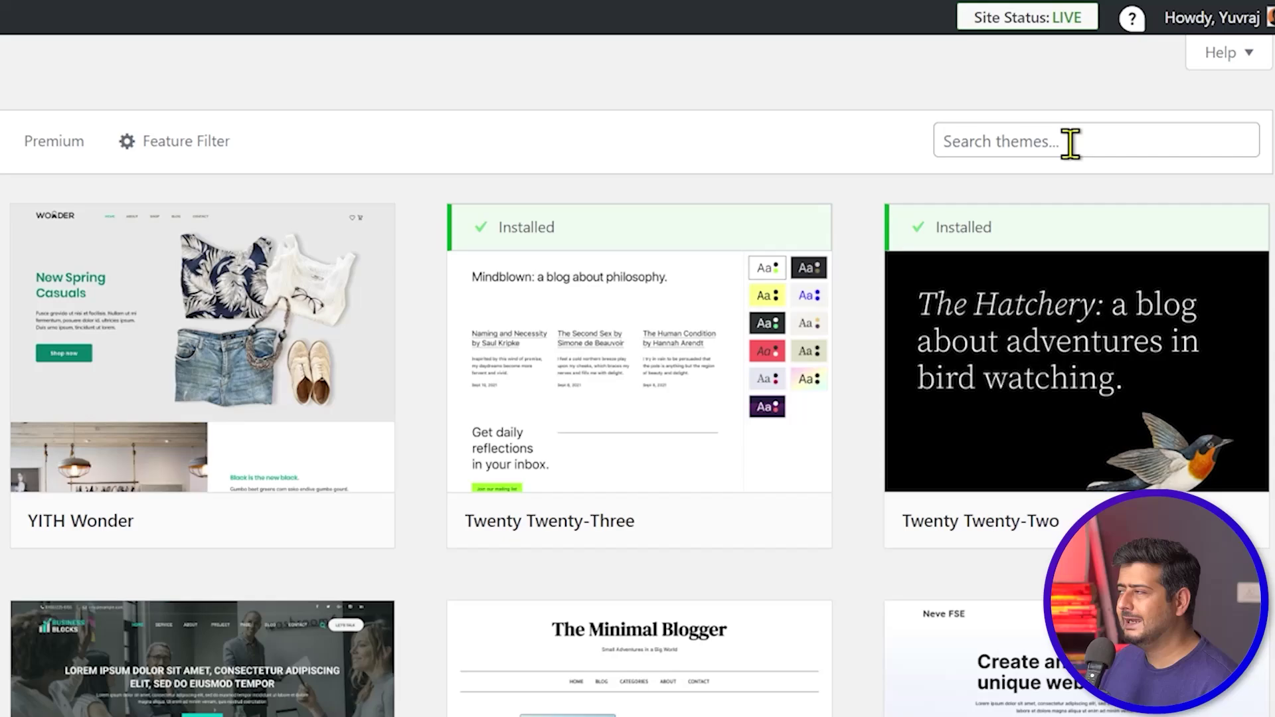
click(1070, 143)
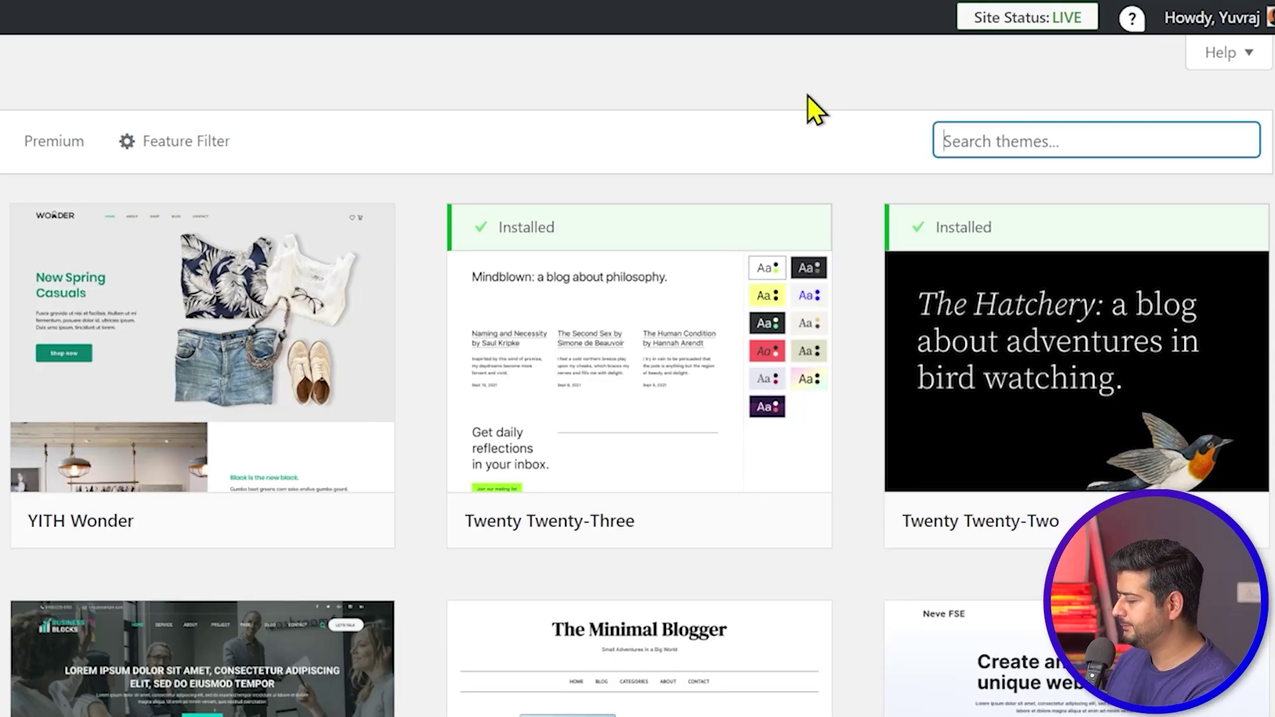
text(astra)
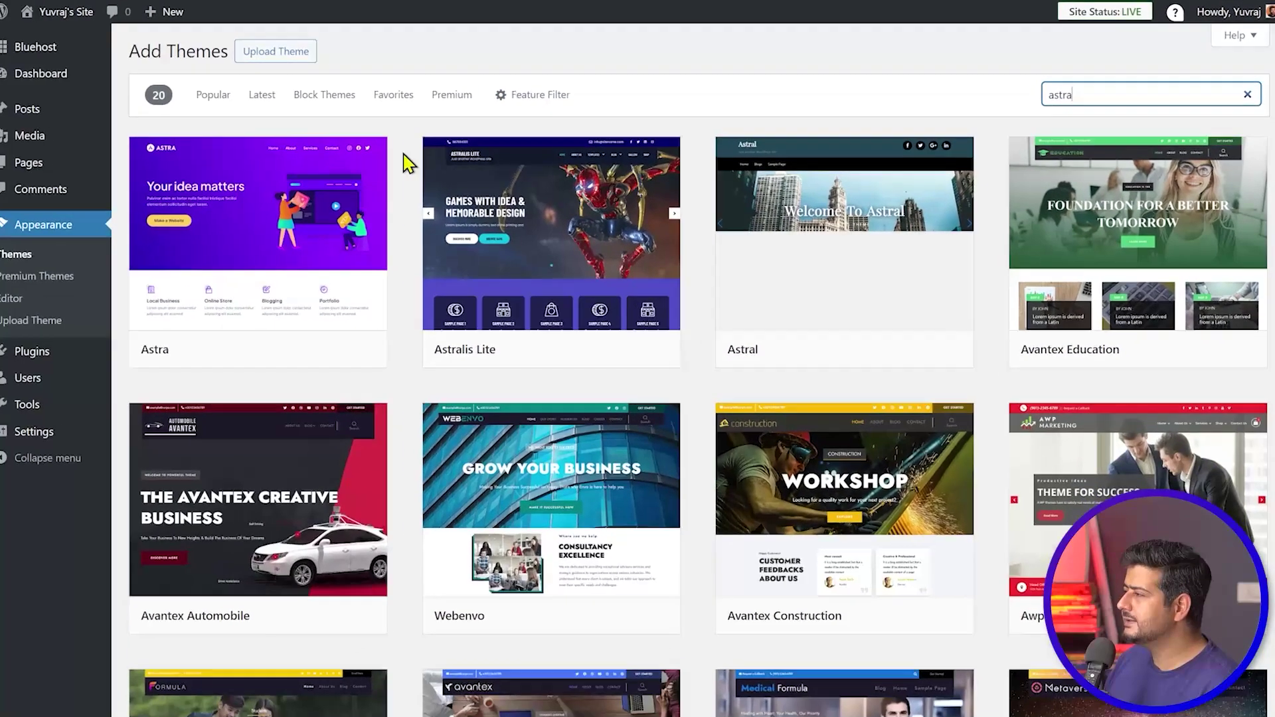
- Install the Astra theme from the search results and activate it on the site
mouse_move(243, 234)
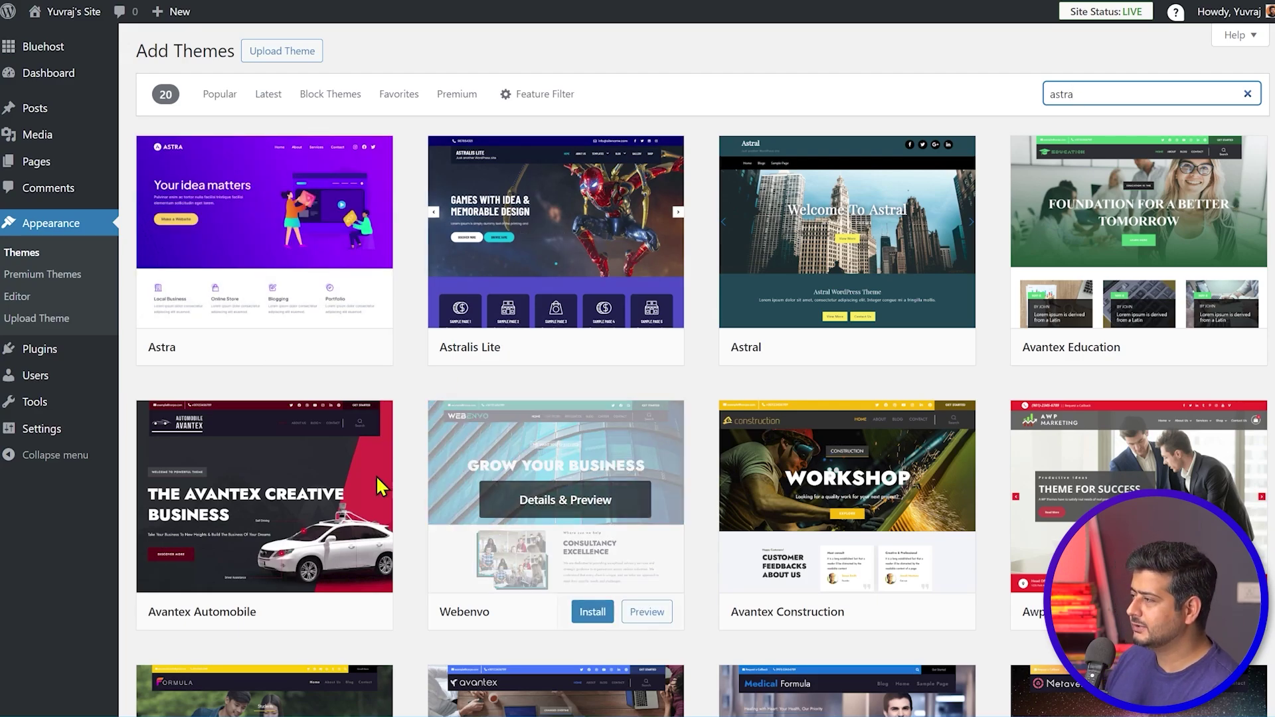
mouse_move(339, 174)
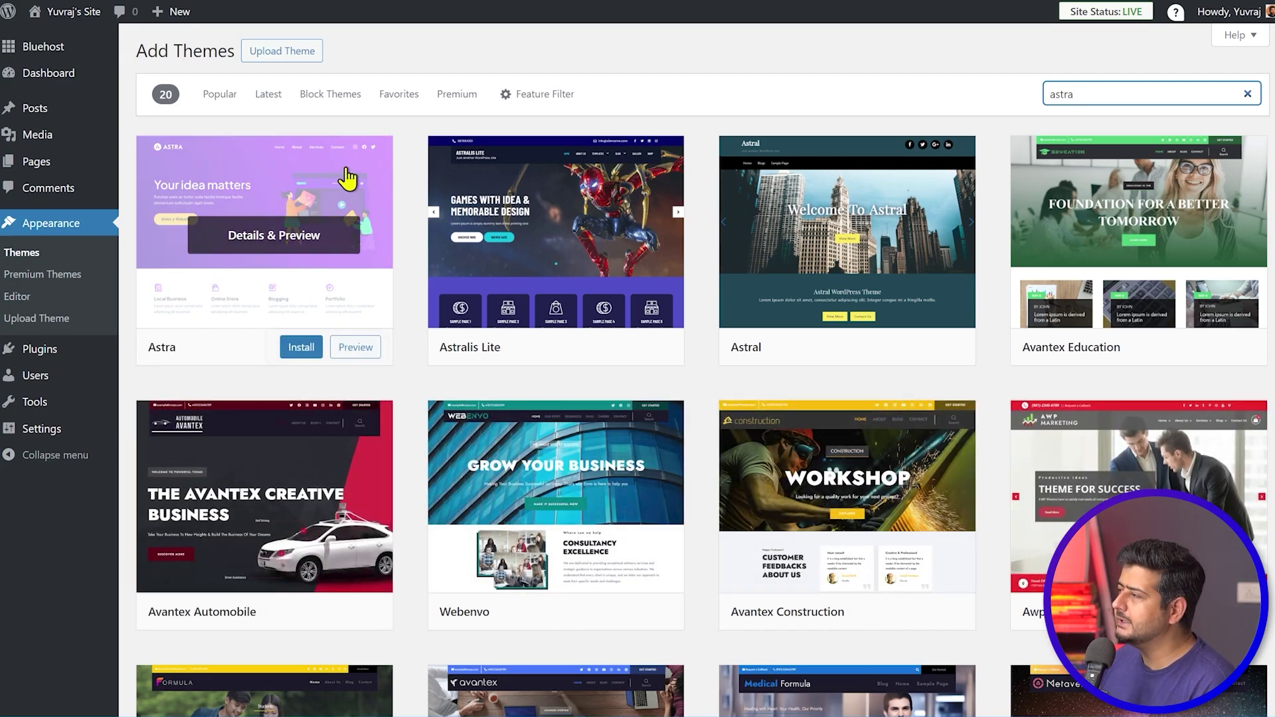
click(314, 355)
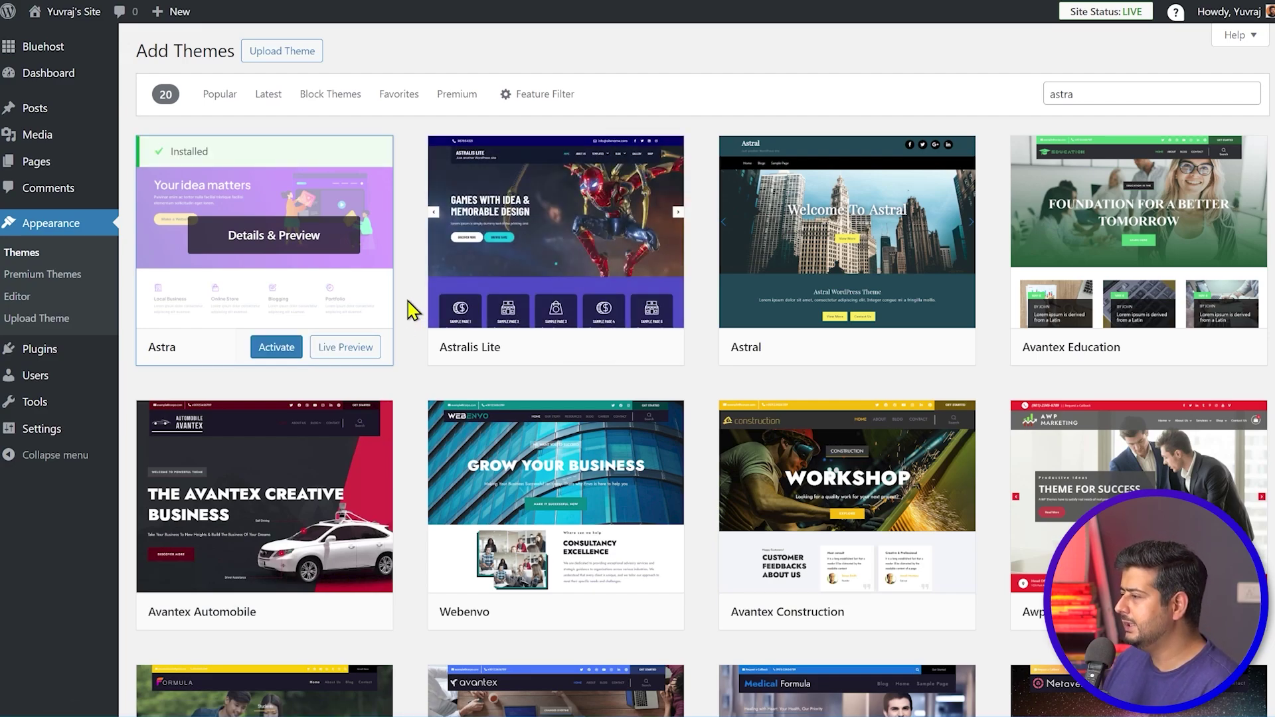
click(274, 350)
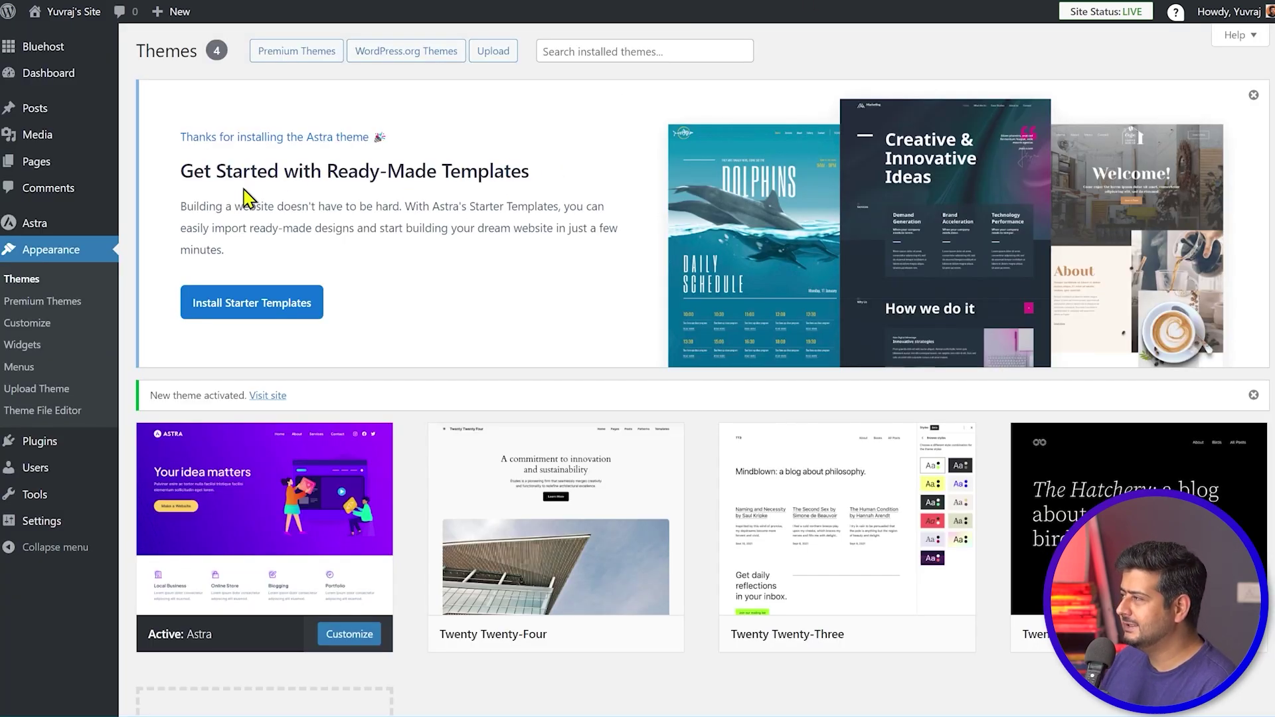
drag(339, 172, 584, 182)
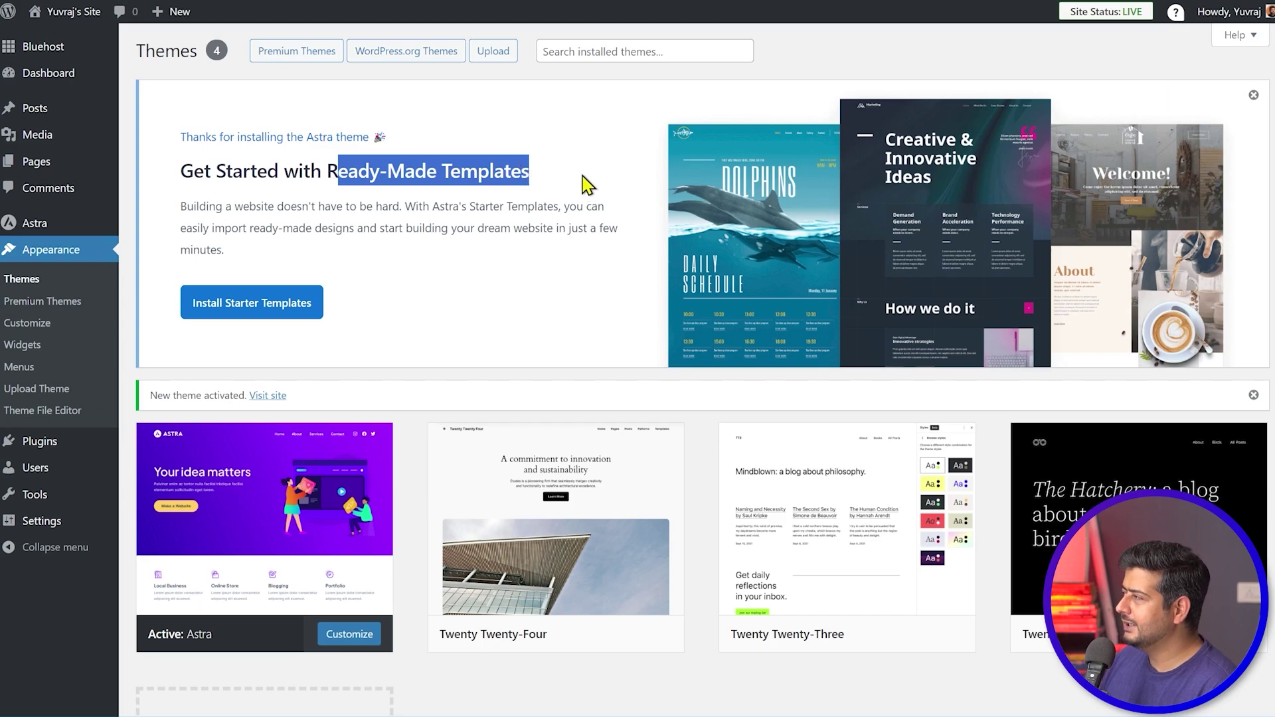
click(584, 184)
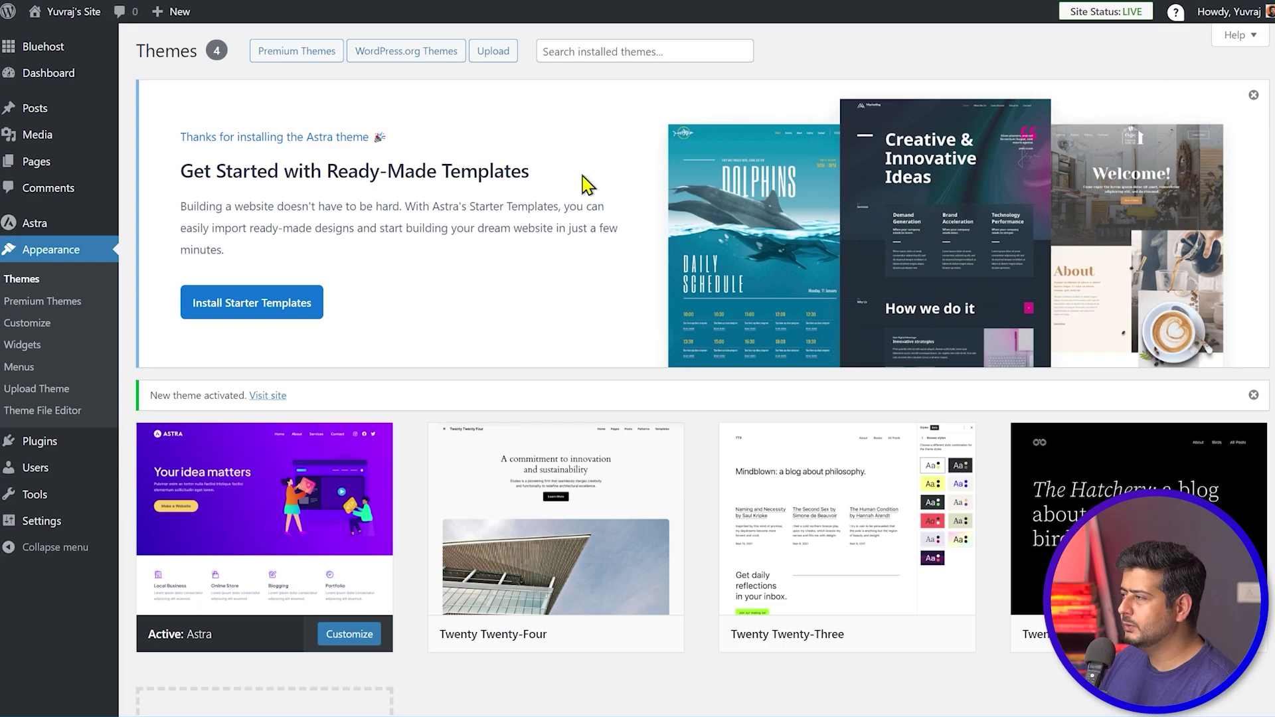
- Go to the page for adding new plugins and dismiss the Astra ready-made templates notice
mouse_move(60, 444)
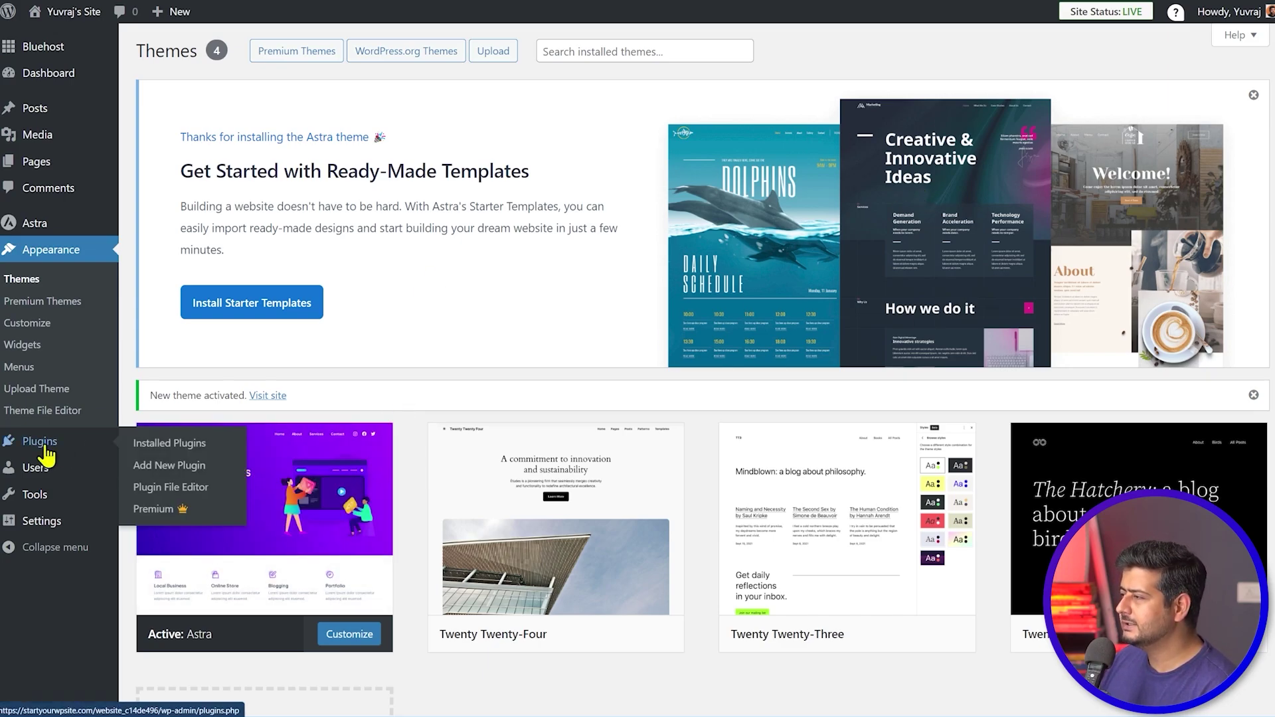
click(216, 466)
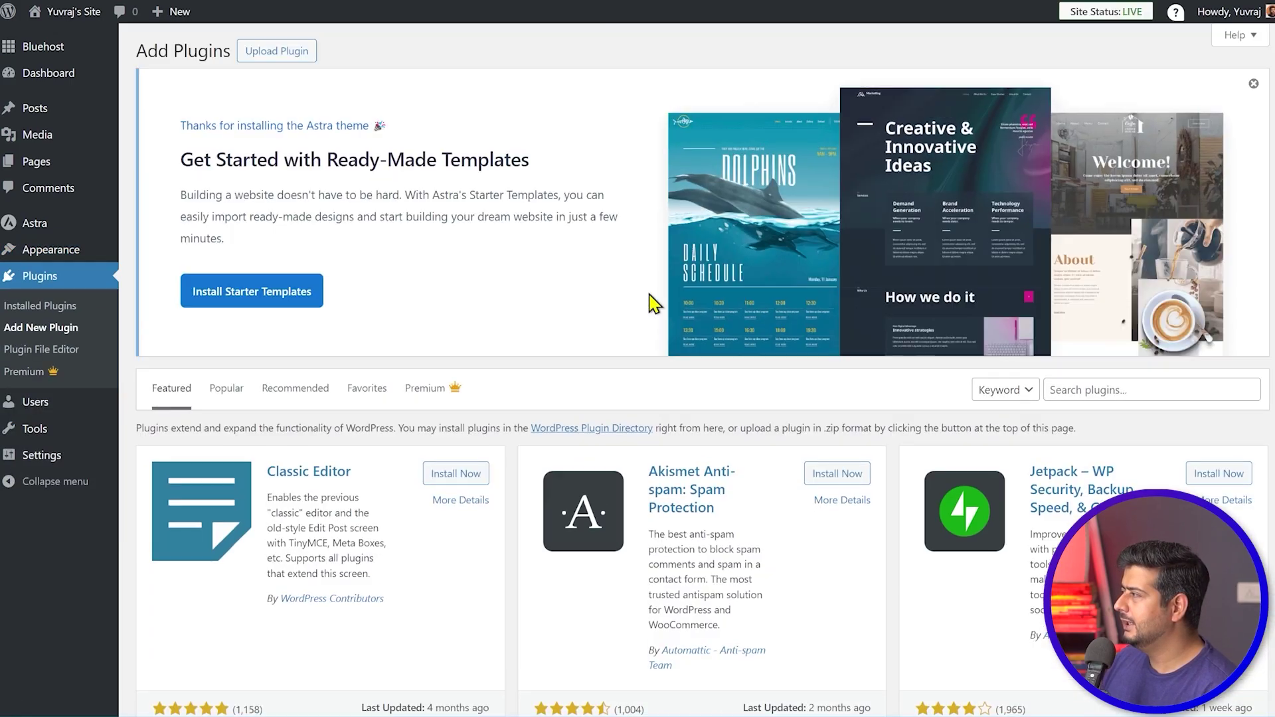
click(1253, 84)
- Search the plugin catalogue for "starter templates" and install the Starter Templates plugin by Brainstorm Force
click(1134, 93)
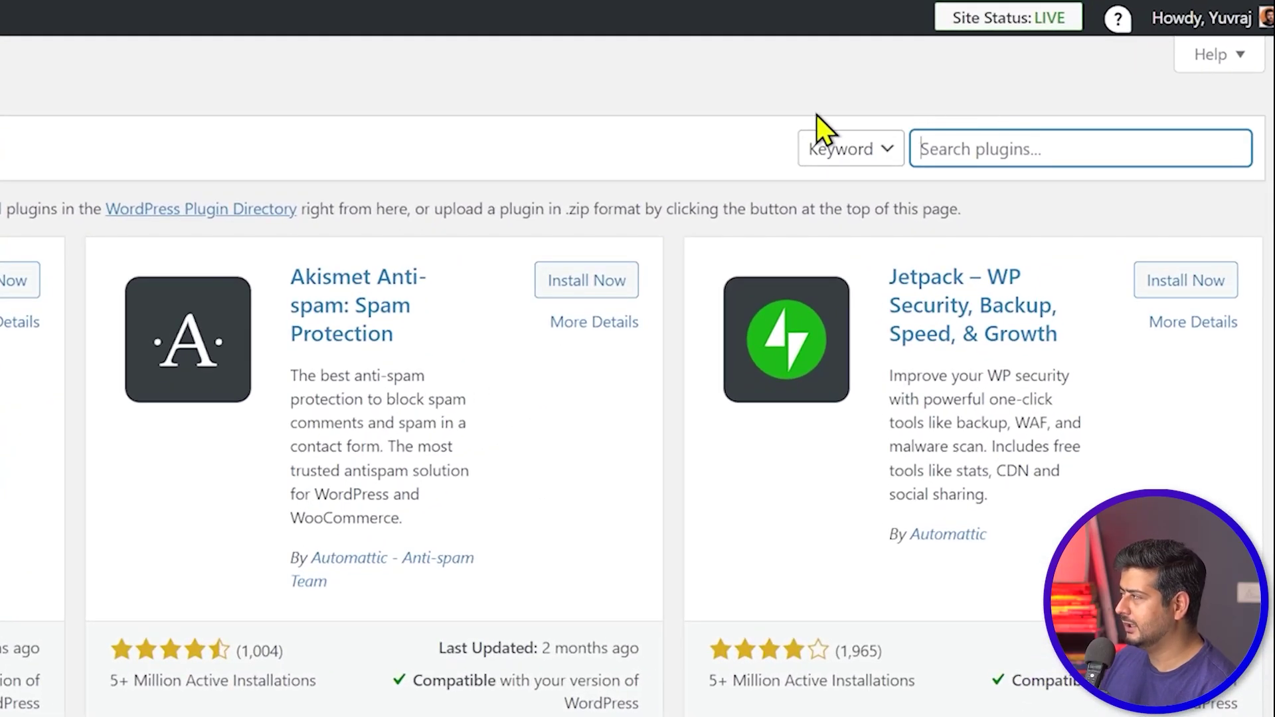
text(starter)
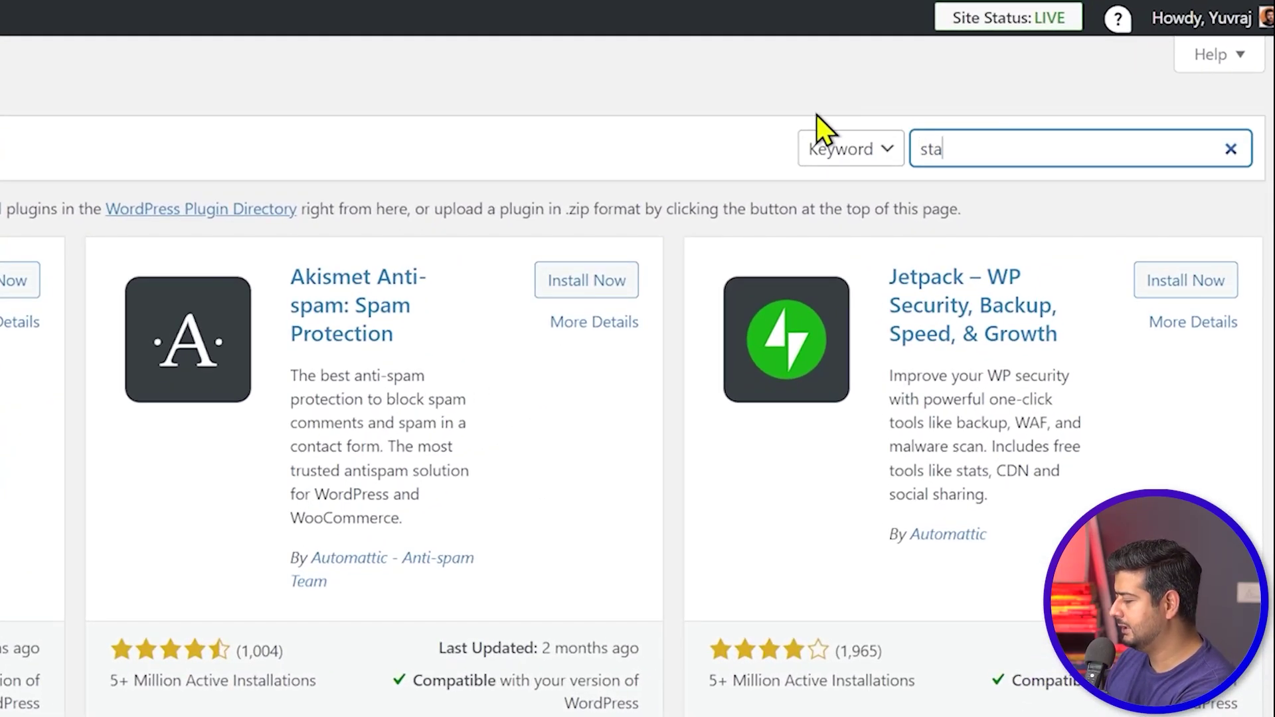
text( templates)
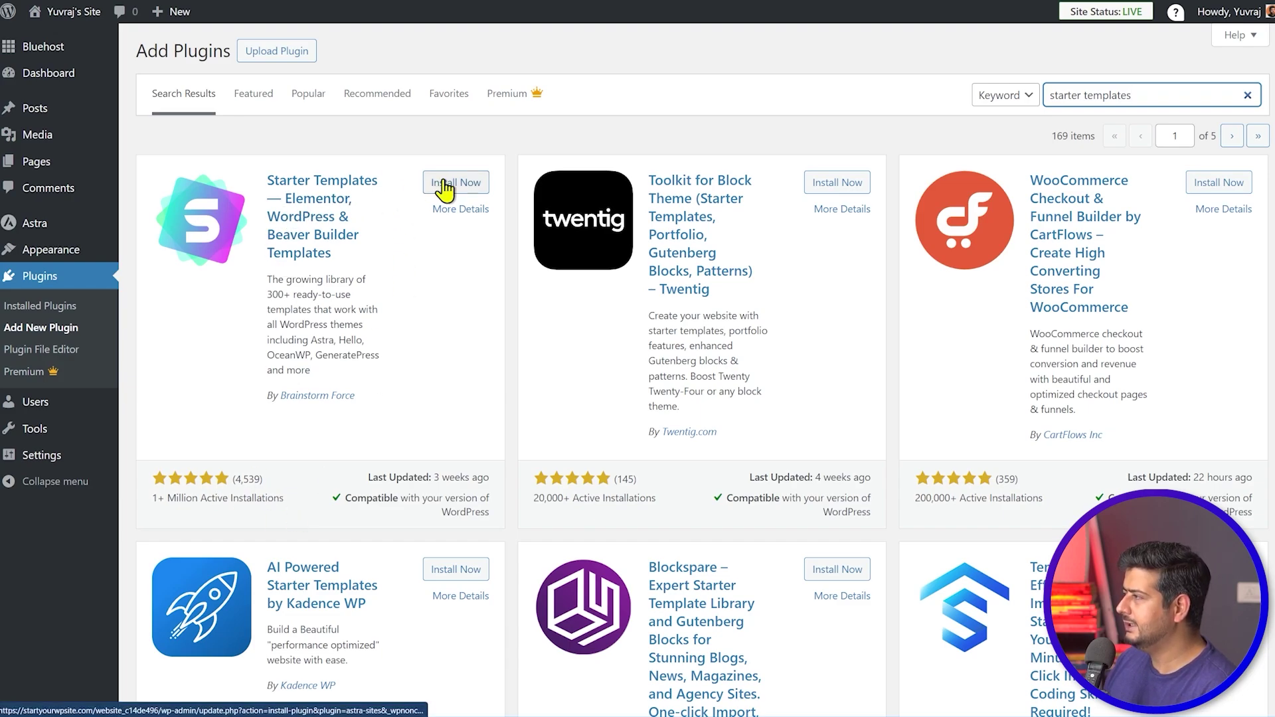
click(465, 183)
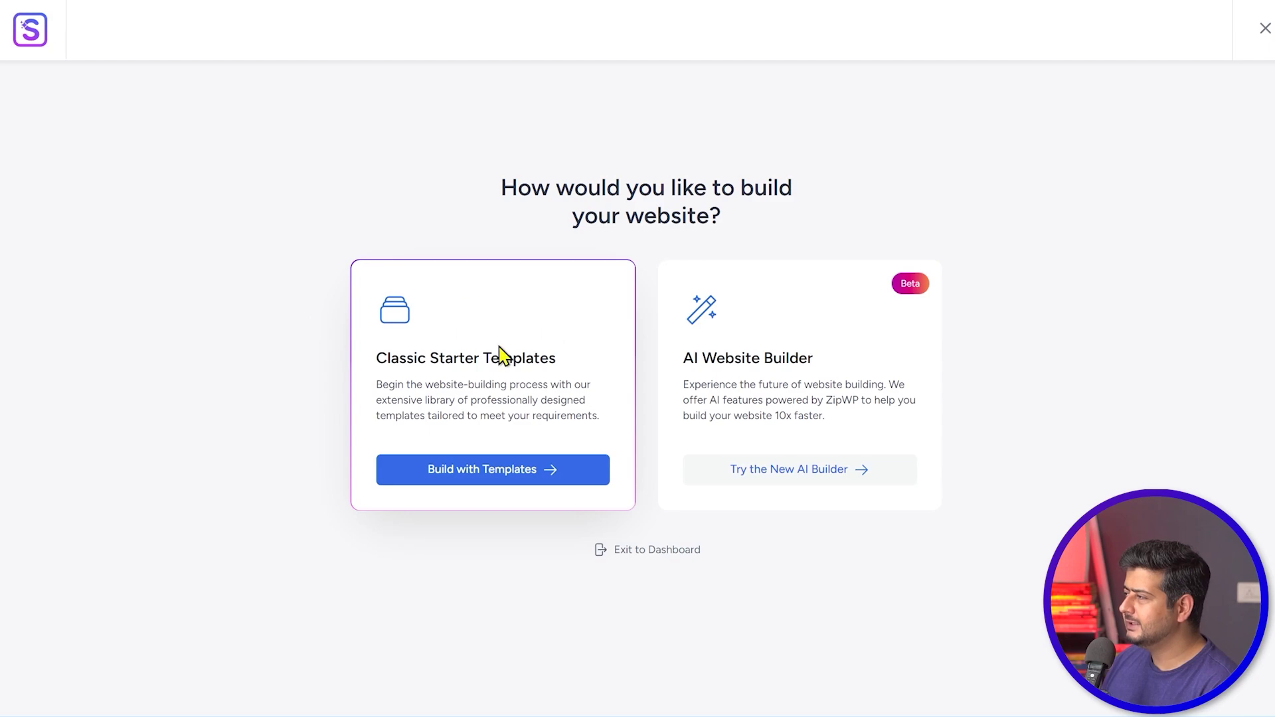
- Choose to build the website with Classic Starter Templates, using Block Editor as the page builder
click(455, 483)
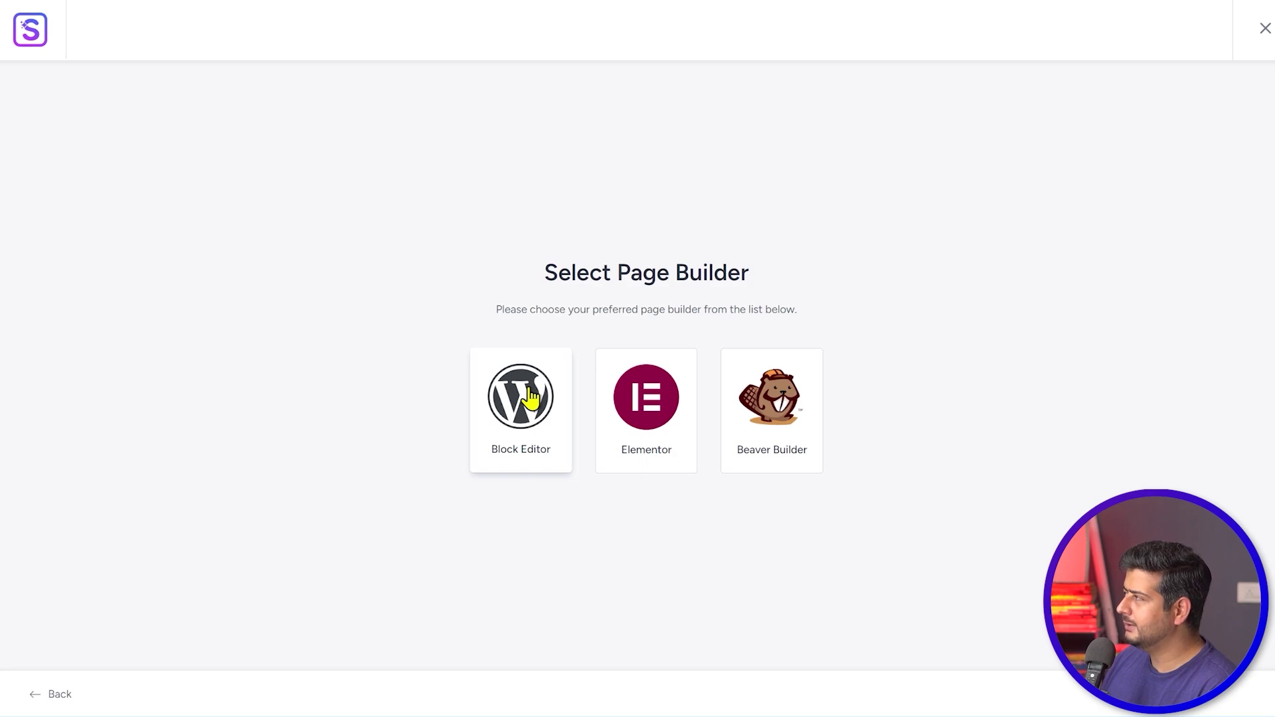
click(531, 397)
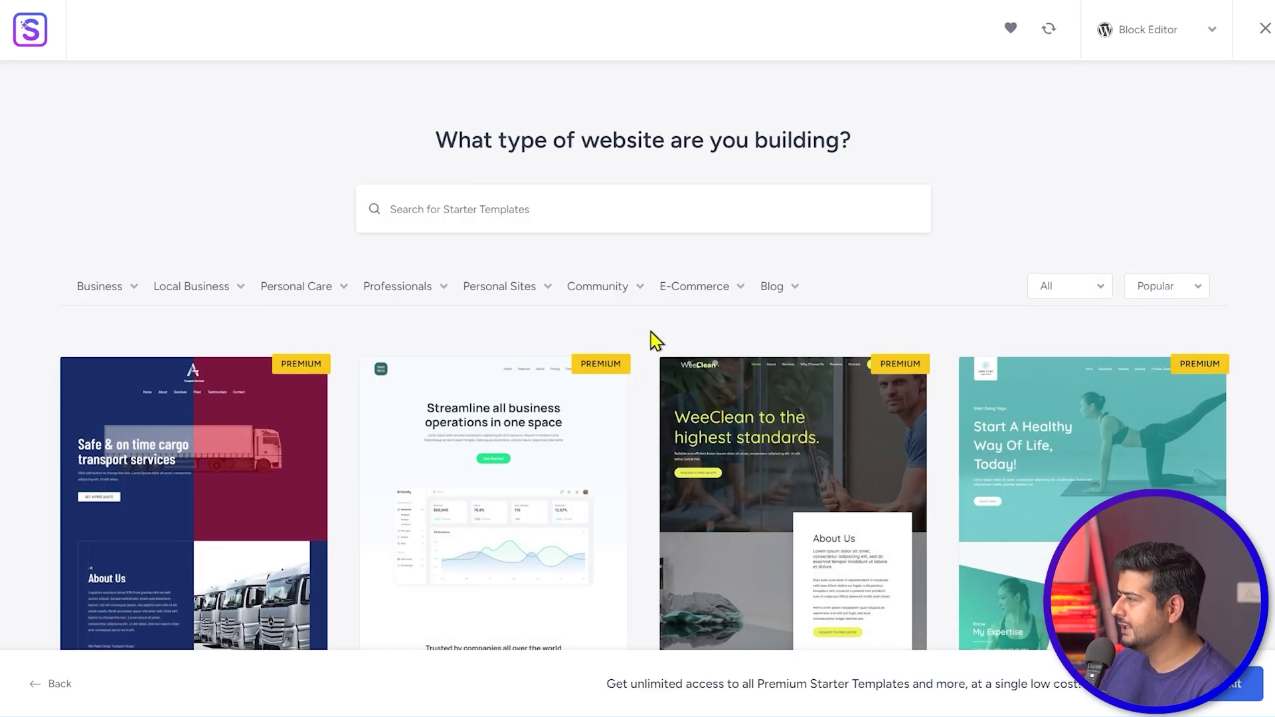
- Browse the Block Editor starter template library, comparing the free and premium website designs
scroll(654, 342, down, 12)
scroll(655, 341, down, 20)
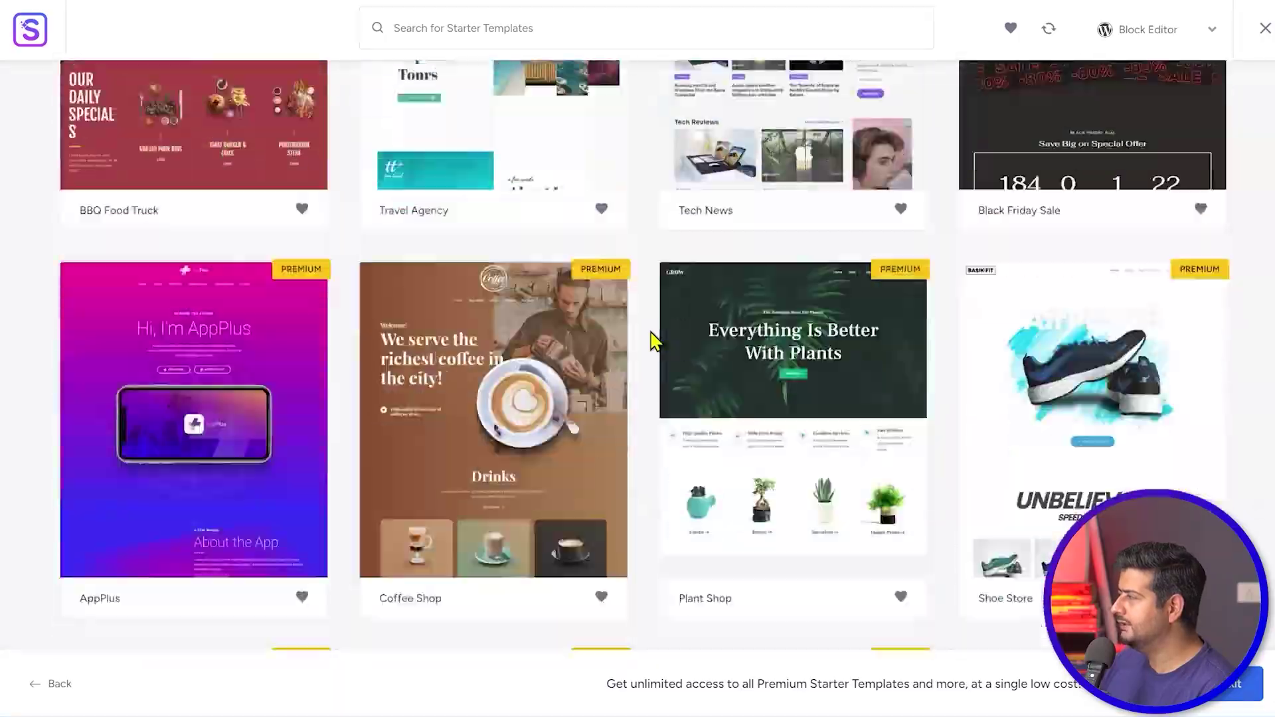
scroll(655, 342, down, 20)
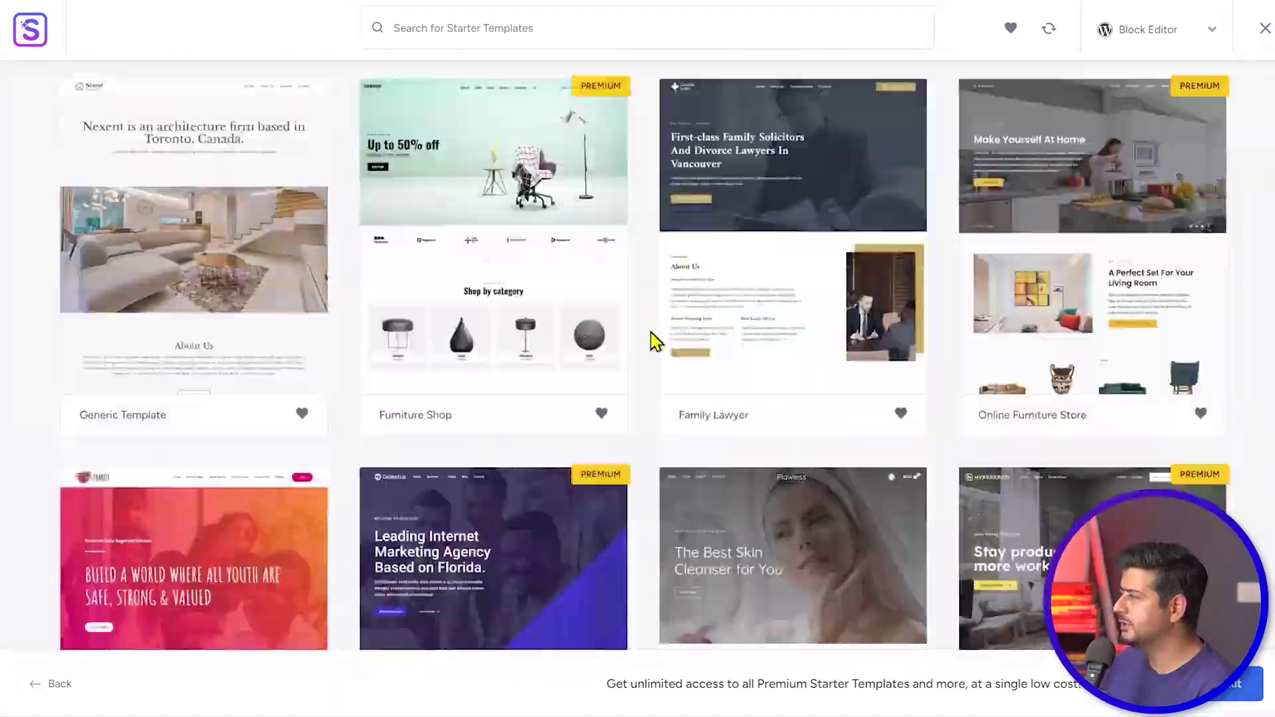
scroll(655, 342, down, 20)
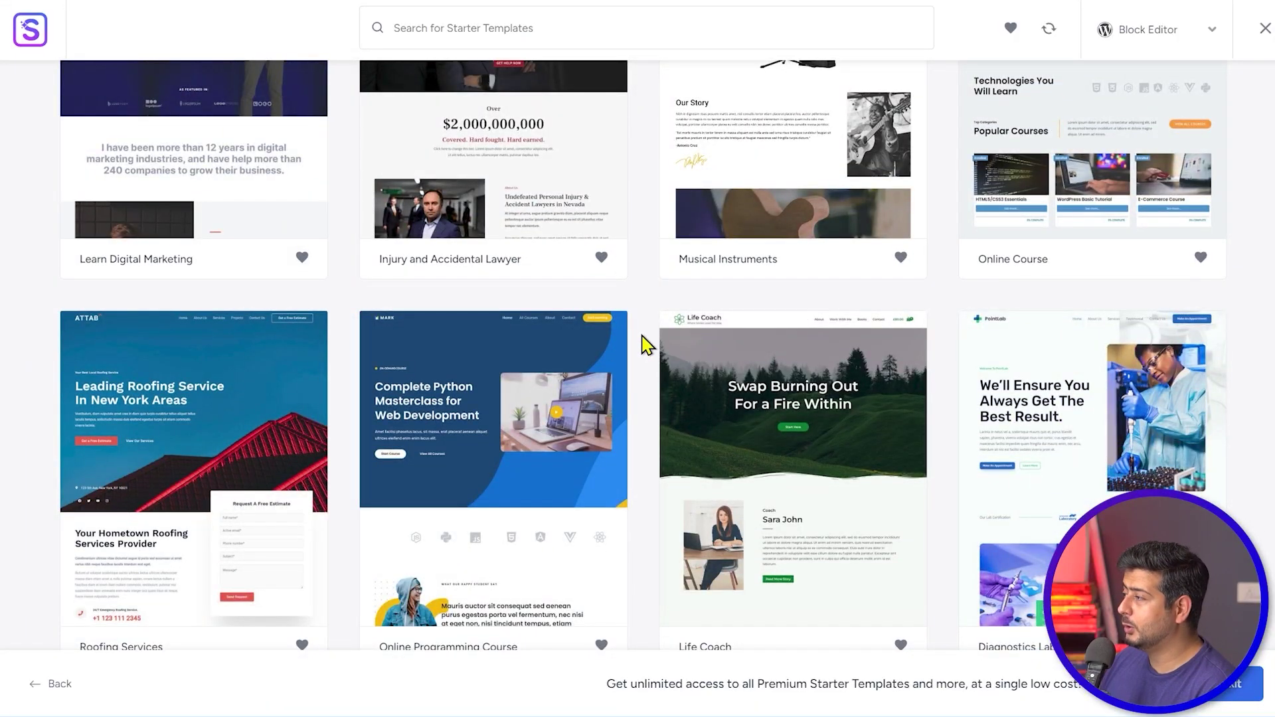
scroll(647, 383, down, 20)
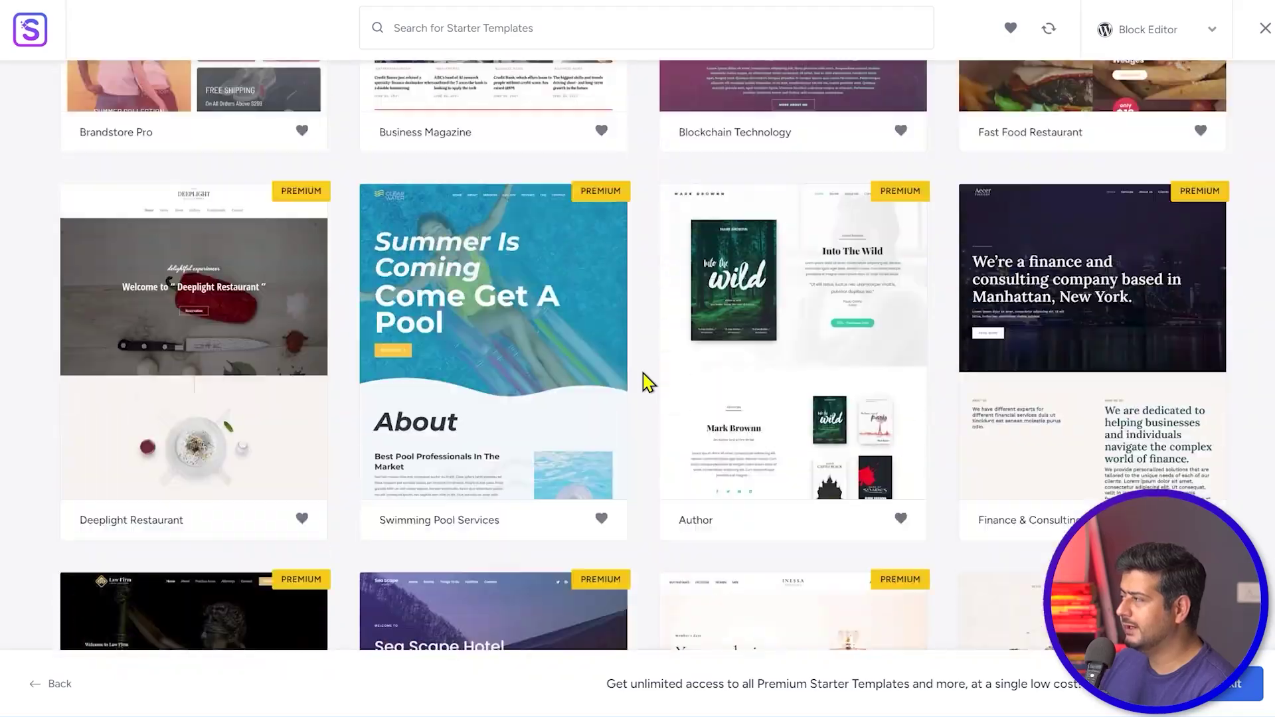
scroll(648, 383, up, 20)
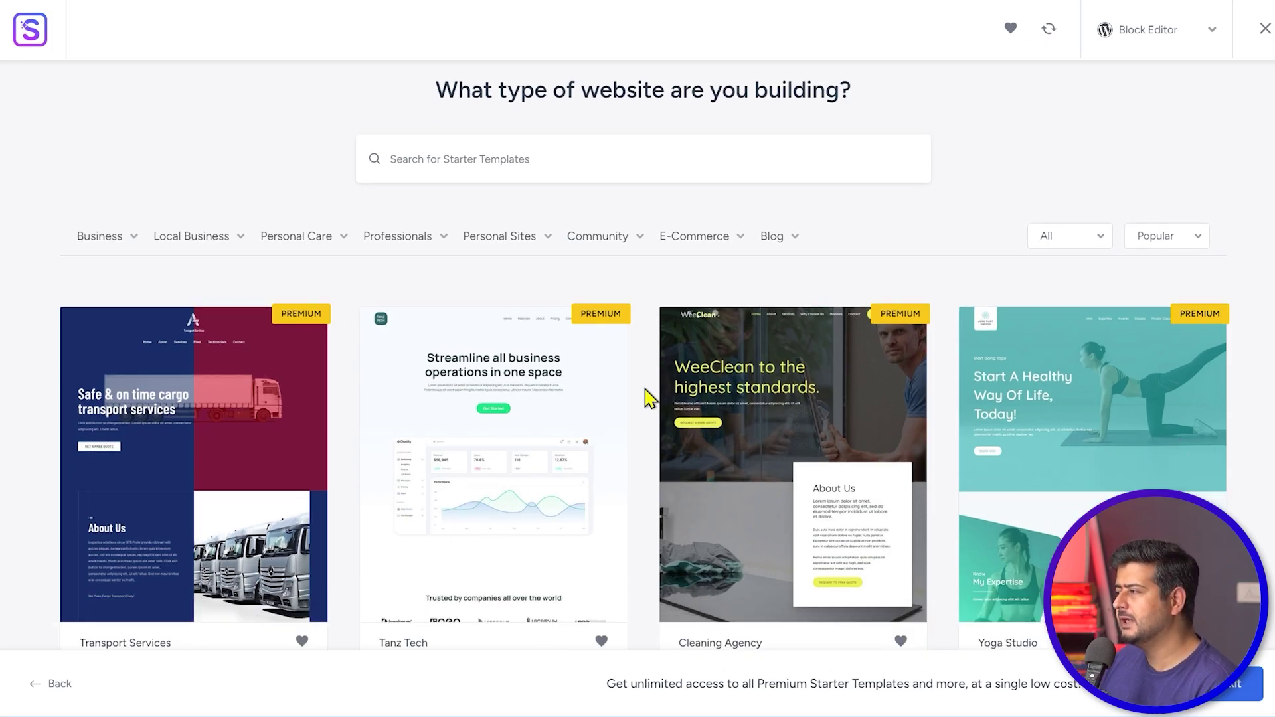
scroll(647, 396, down, 5)
scroll(648, 396, down, 10)
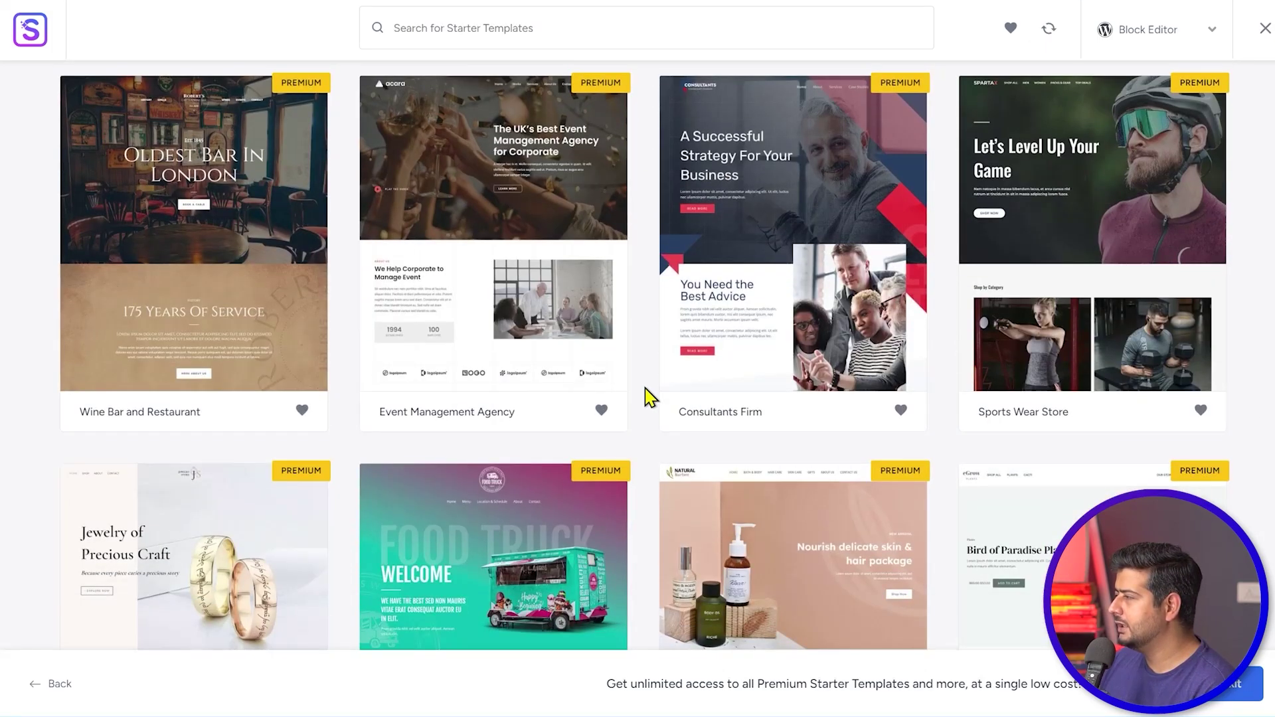
scroll(647, 397, down, 5)
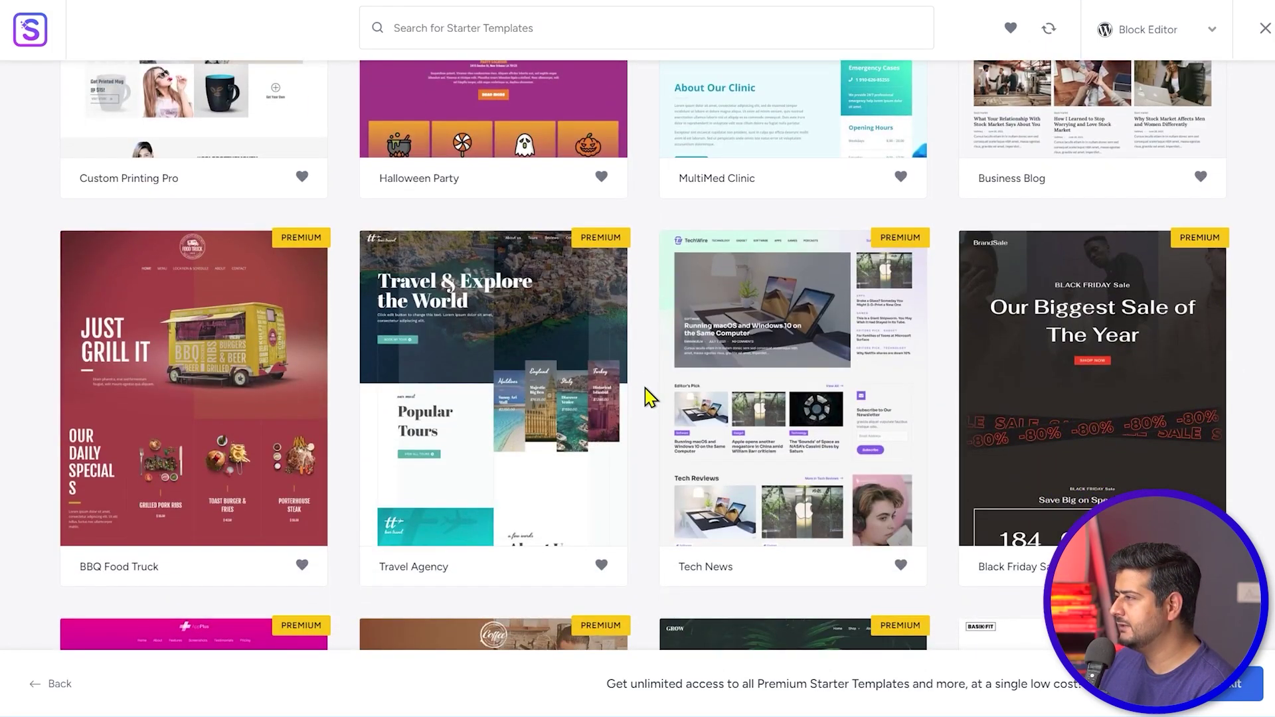
scroll(647, 397, up, 6)
scroll(647, 397, down, 7)
scroll(647, 397, down, 12)
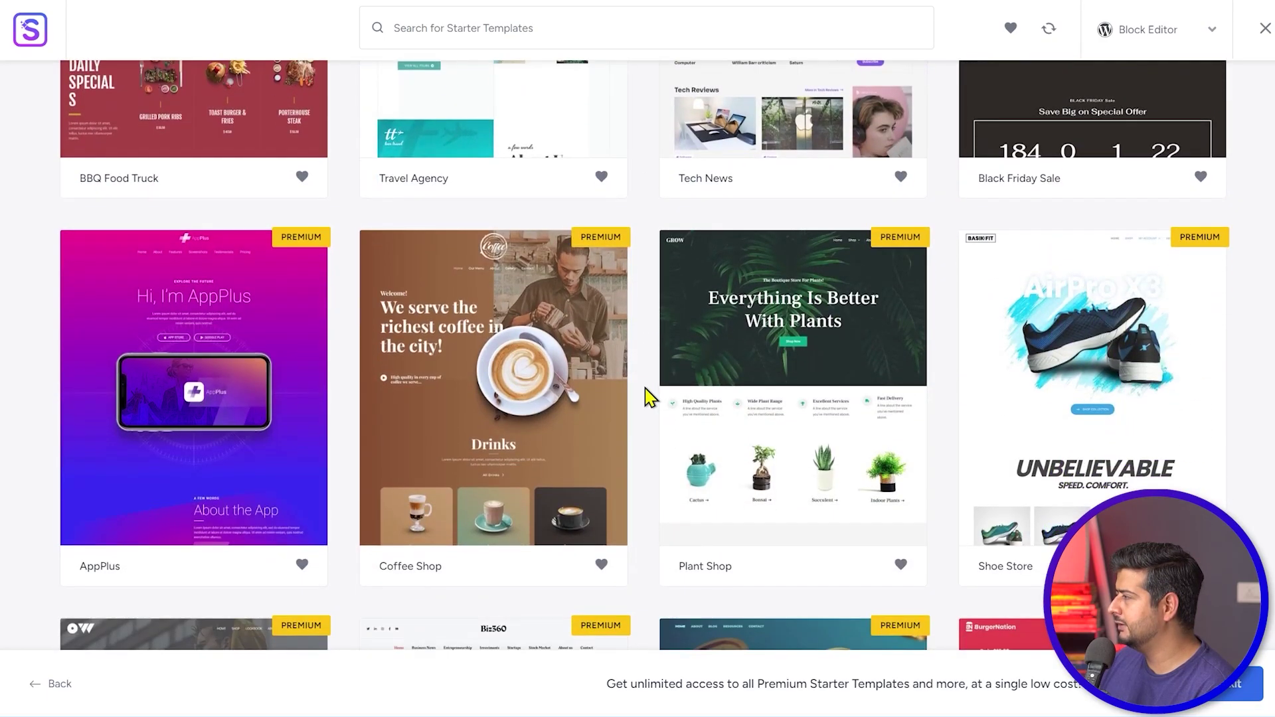
scroll(647, 397, down, 11)
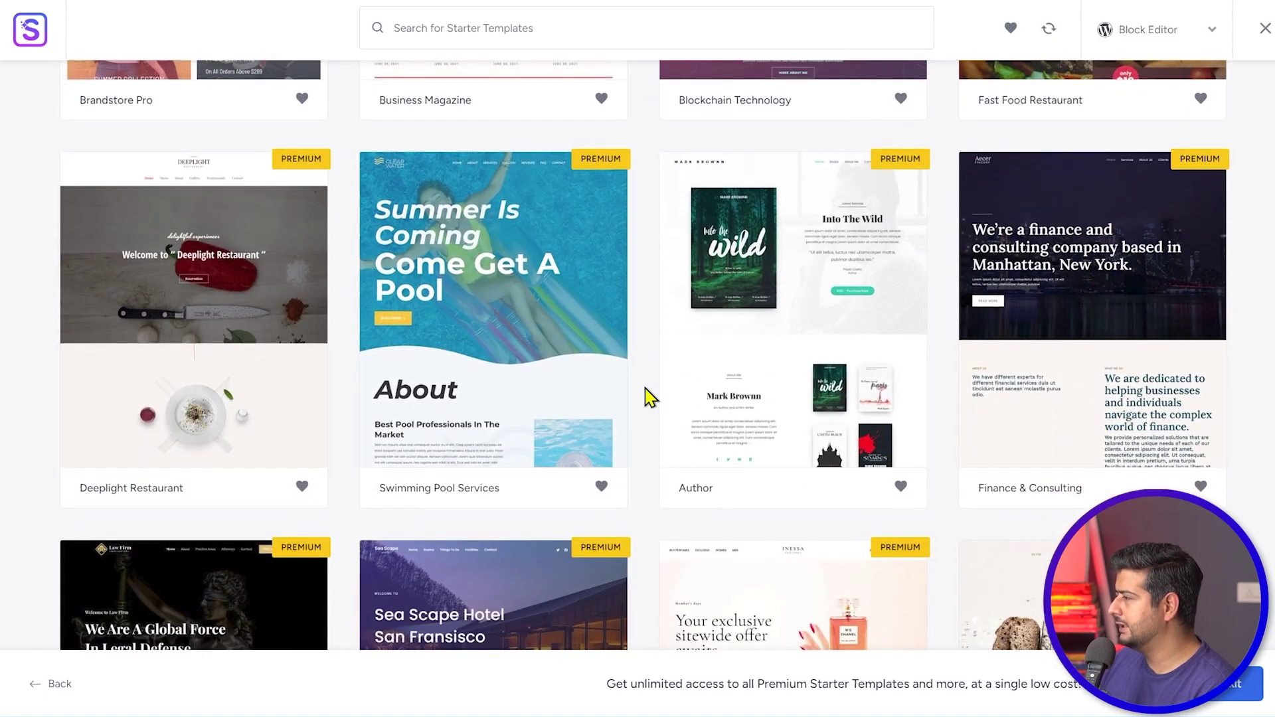
scroll(648, 397, down, 8)
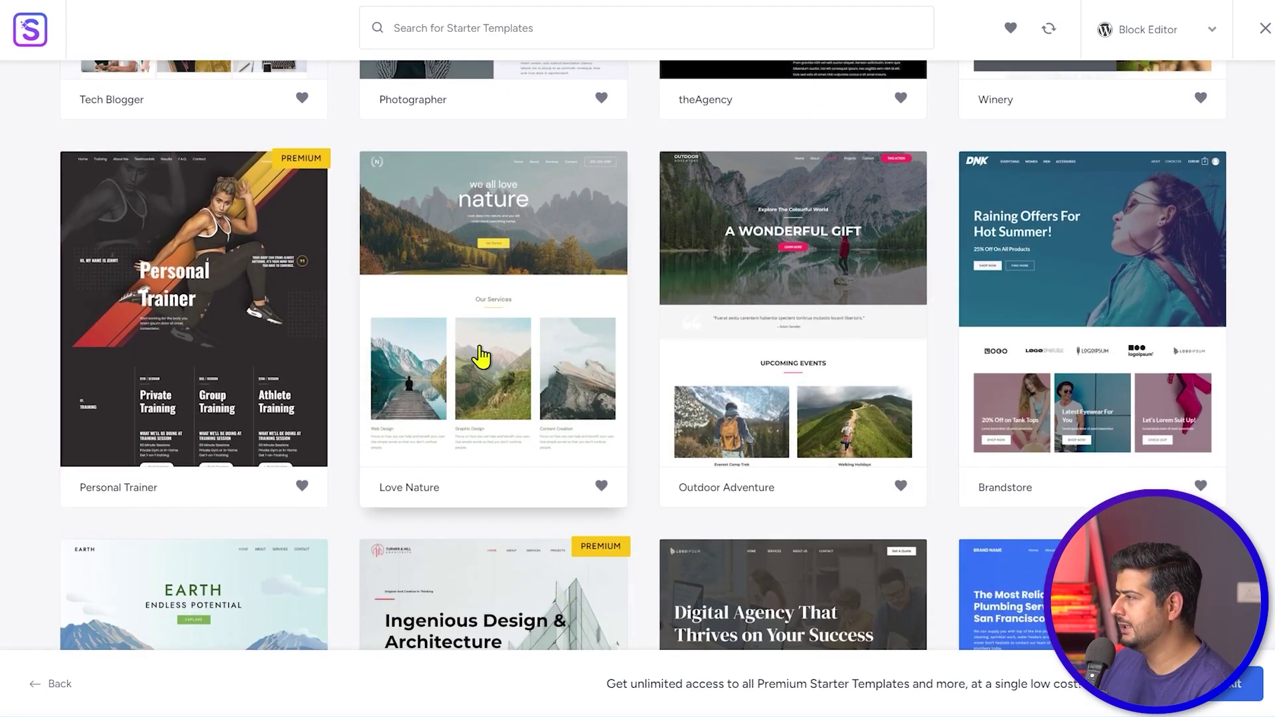
scroll(648, 392, down, 4)
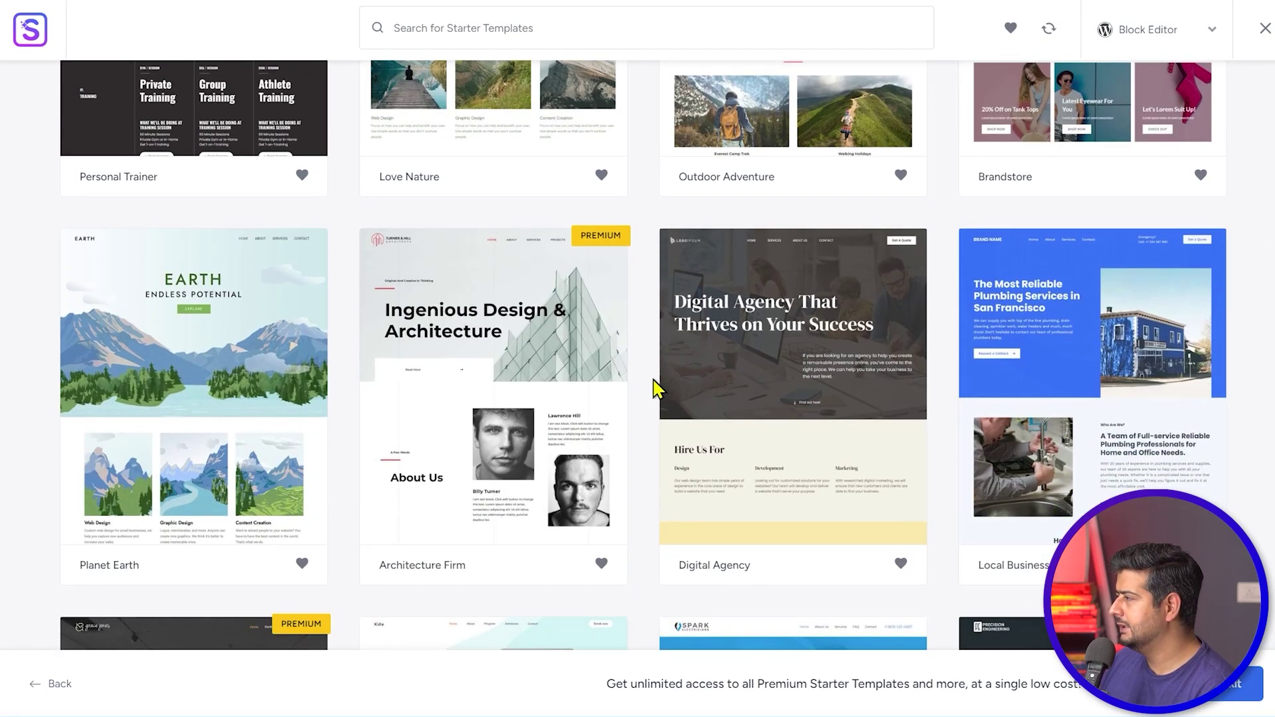
scroll(663, 378, down, 2)
scroll(663, 378, up, 1)
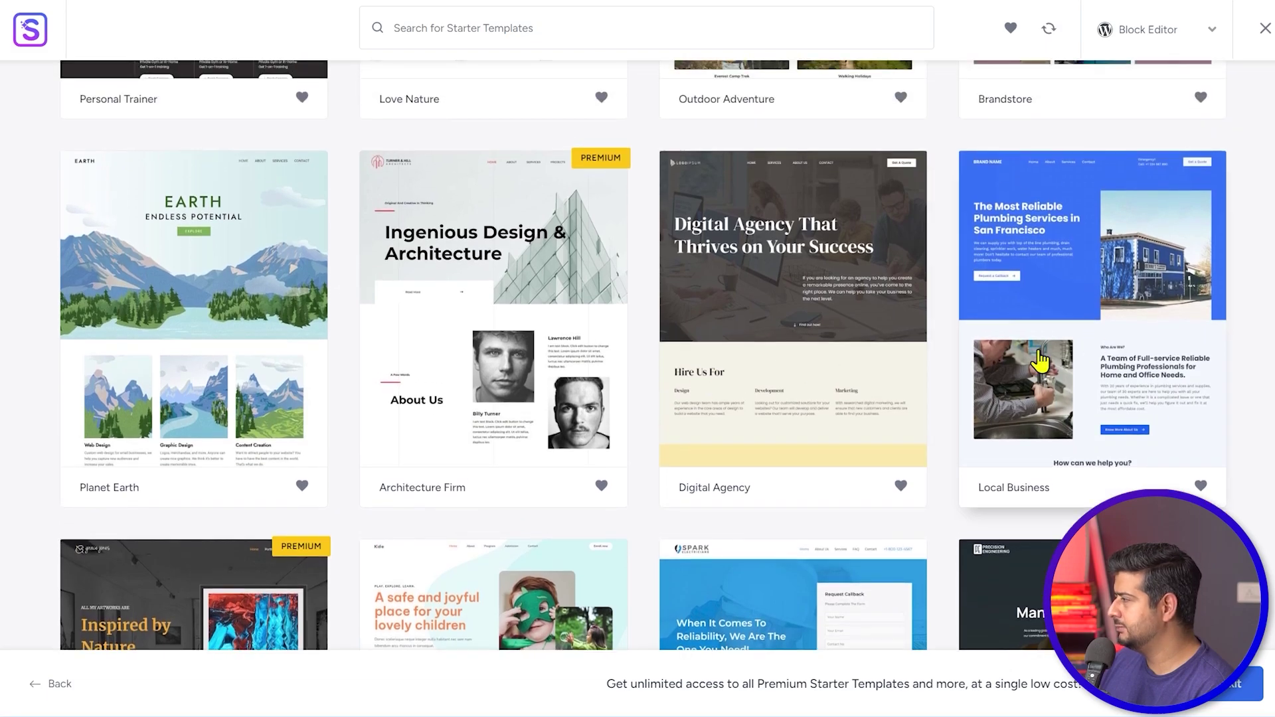
scroll(920, 384, down, 1)
scroll(651, 393, down, 9)
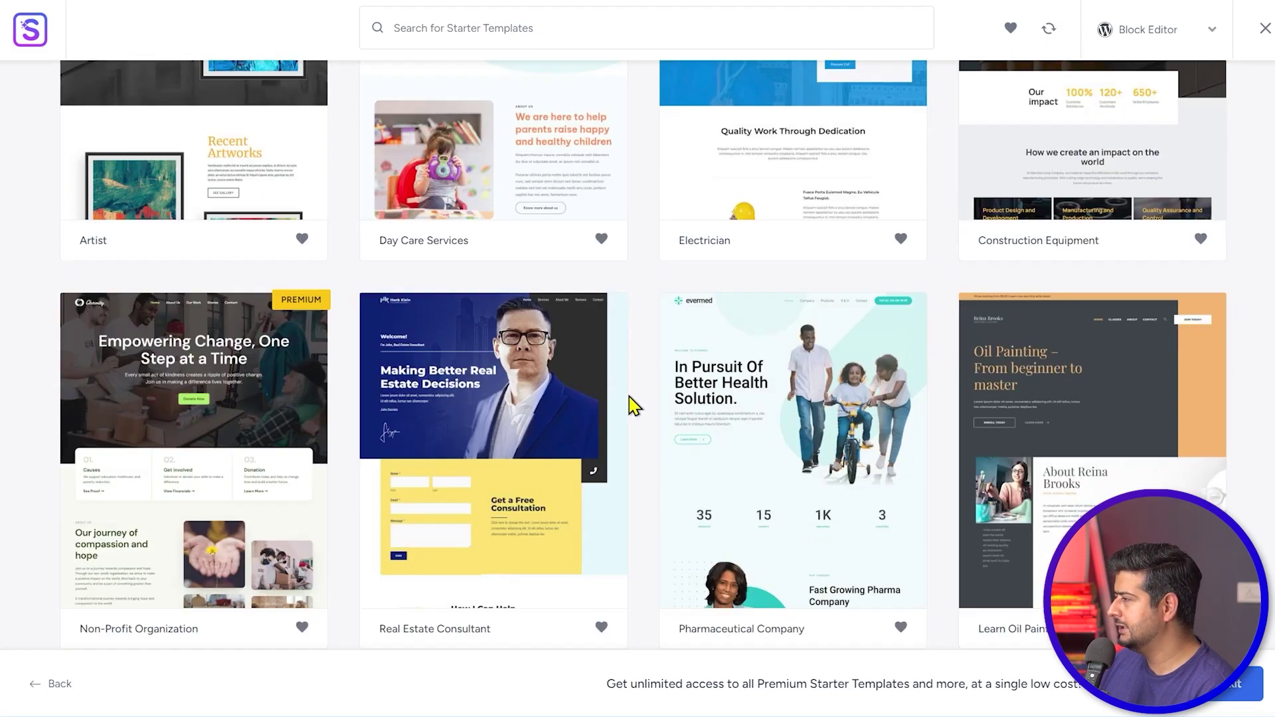
scroll(651, 393, down, 8)
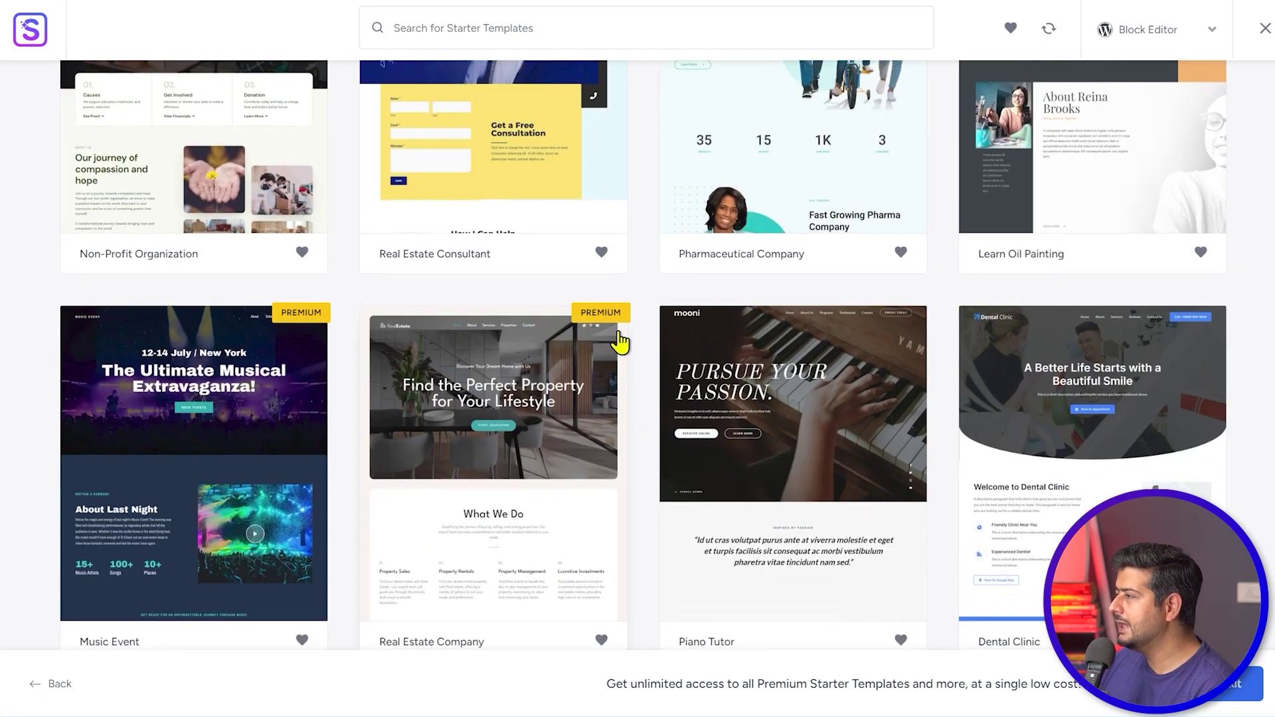
scroll(636, 329, down, 4)
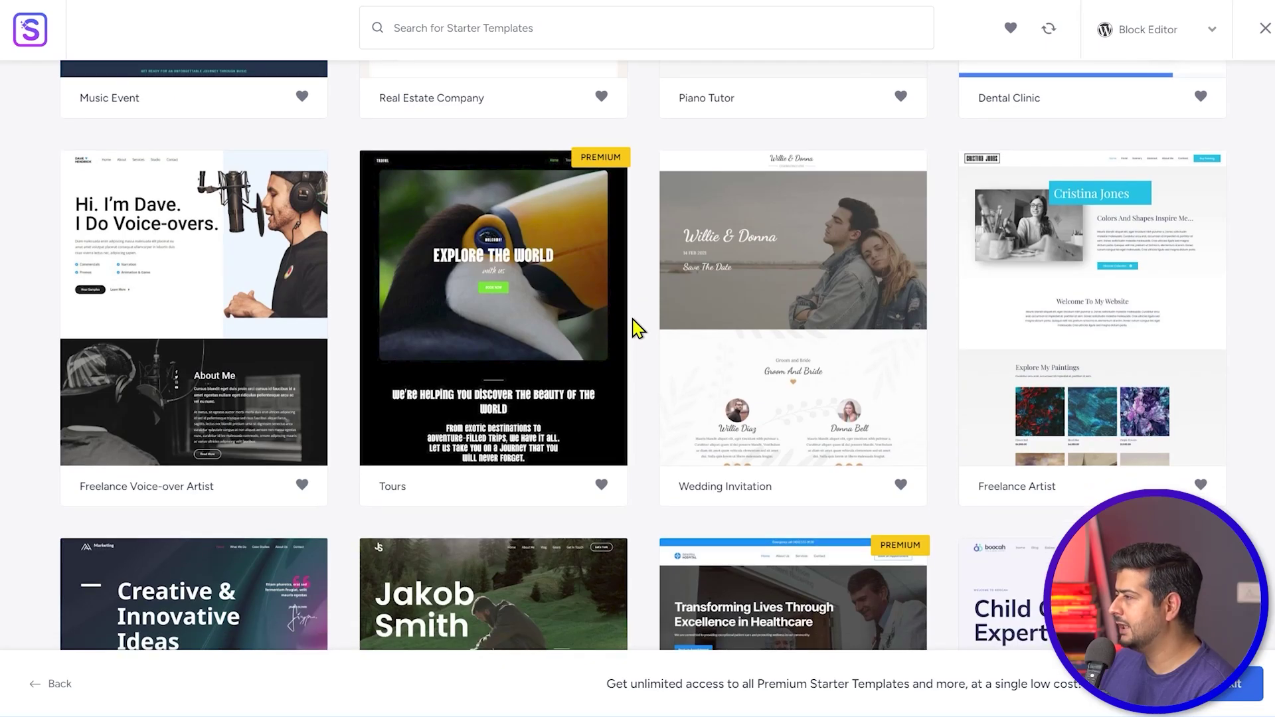
scroll(636, 329, down, 5)
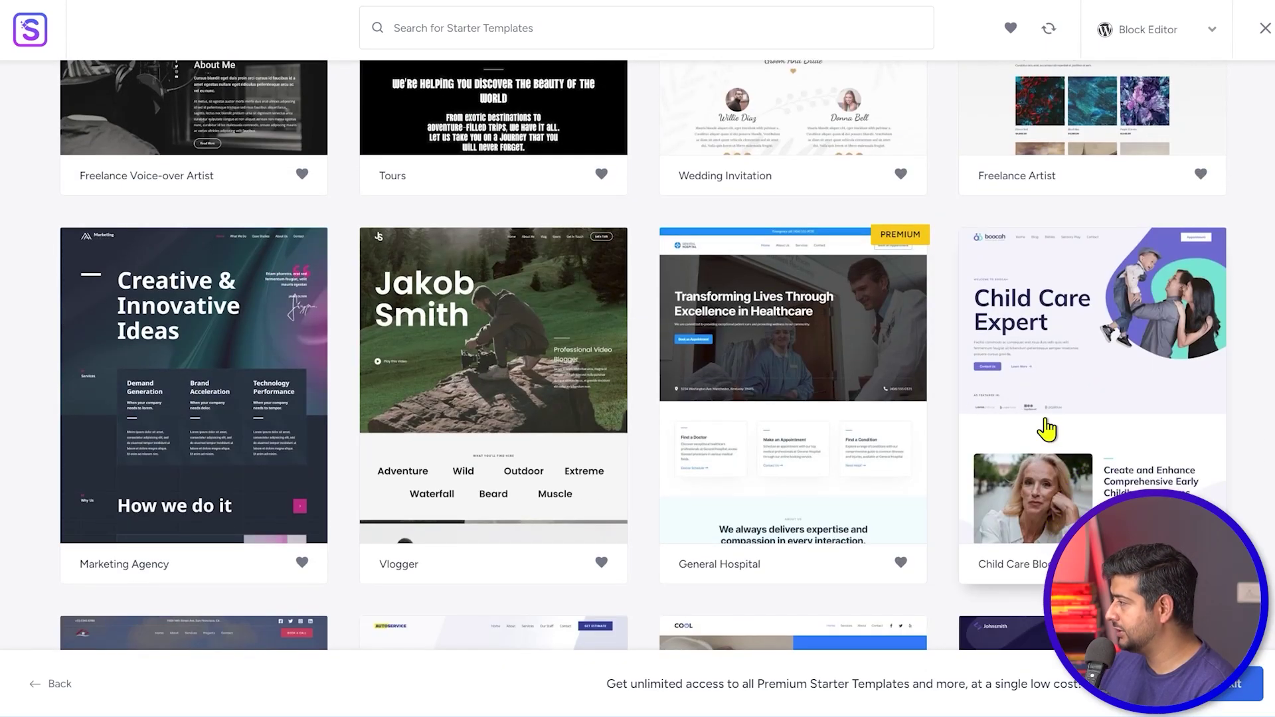
scroll(1134, 391, down, 2)
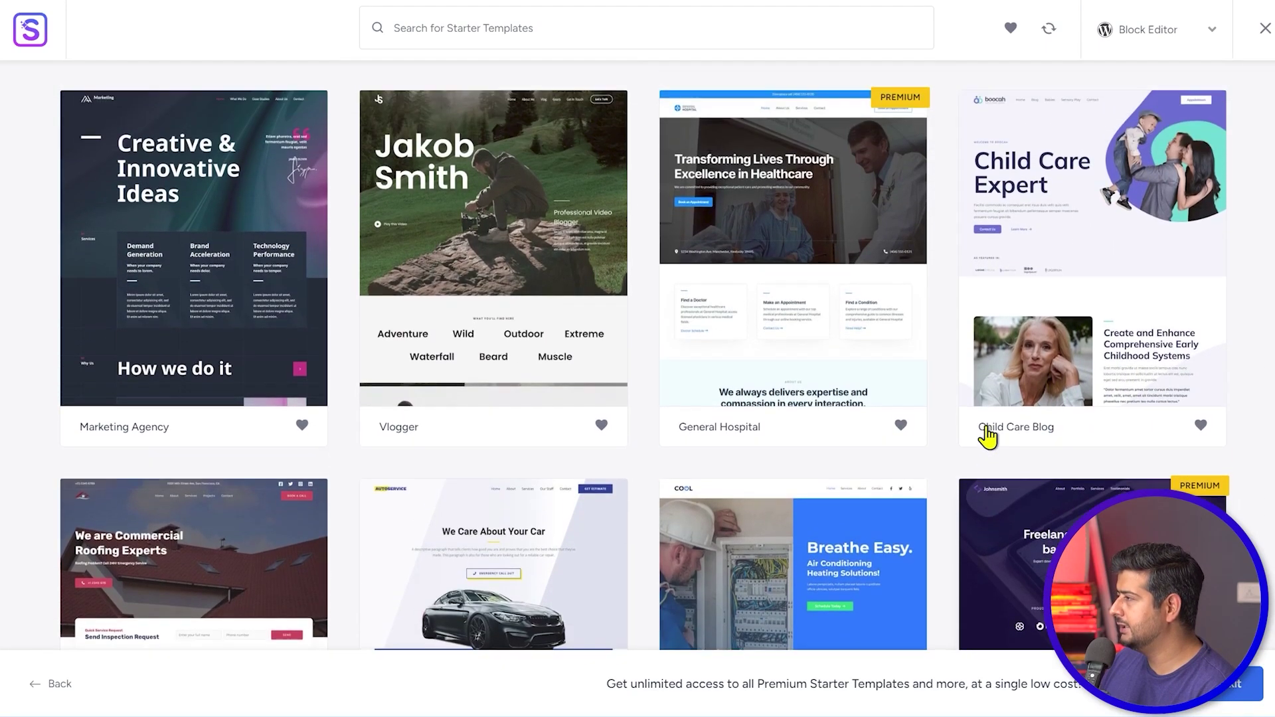
scroll(987, 437, up, 2)
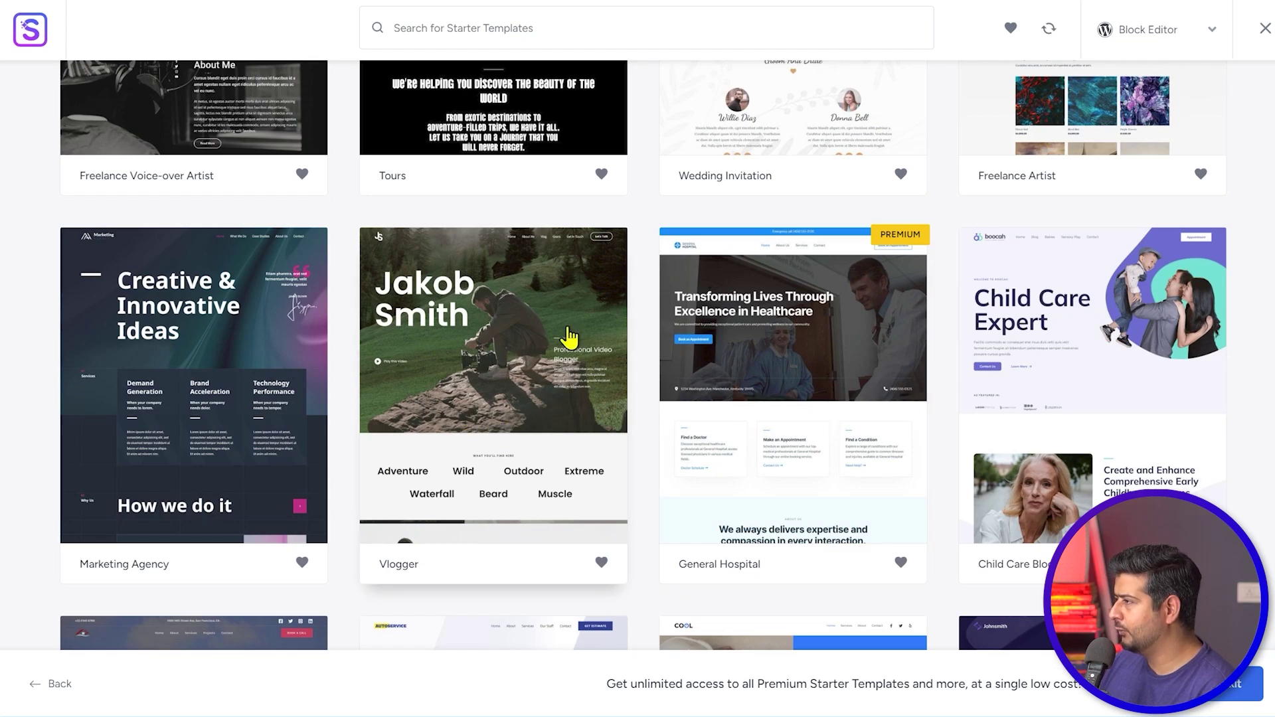
scroll(524, 396, down, 7)
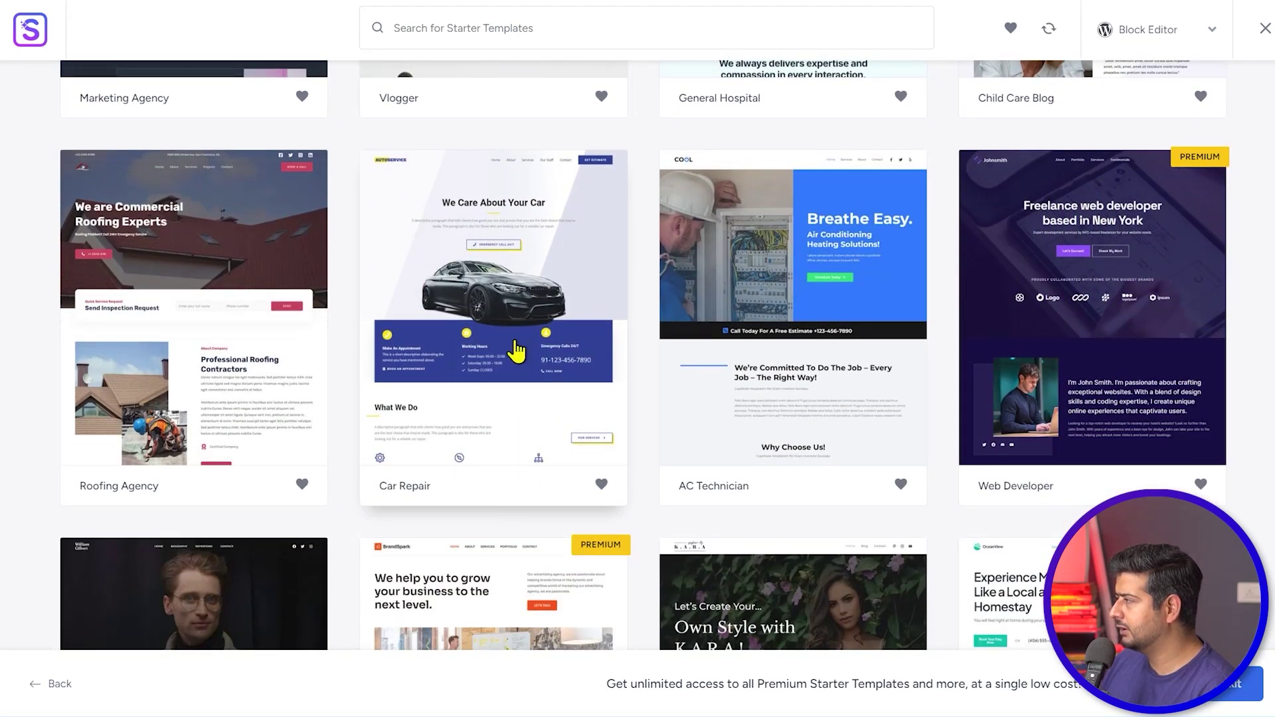
scroll(690, 405, down, 5)
scroll(692, 425, up, 2)
scroll(704, 438, down, 2)
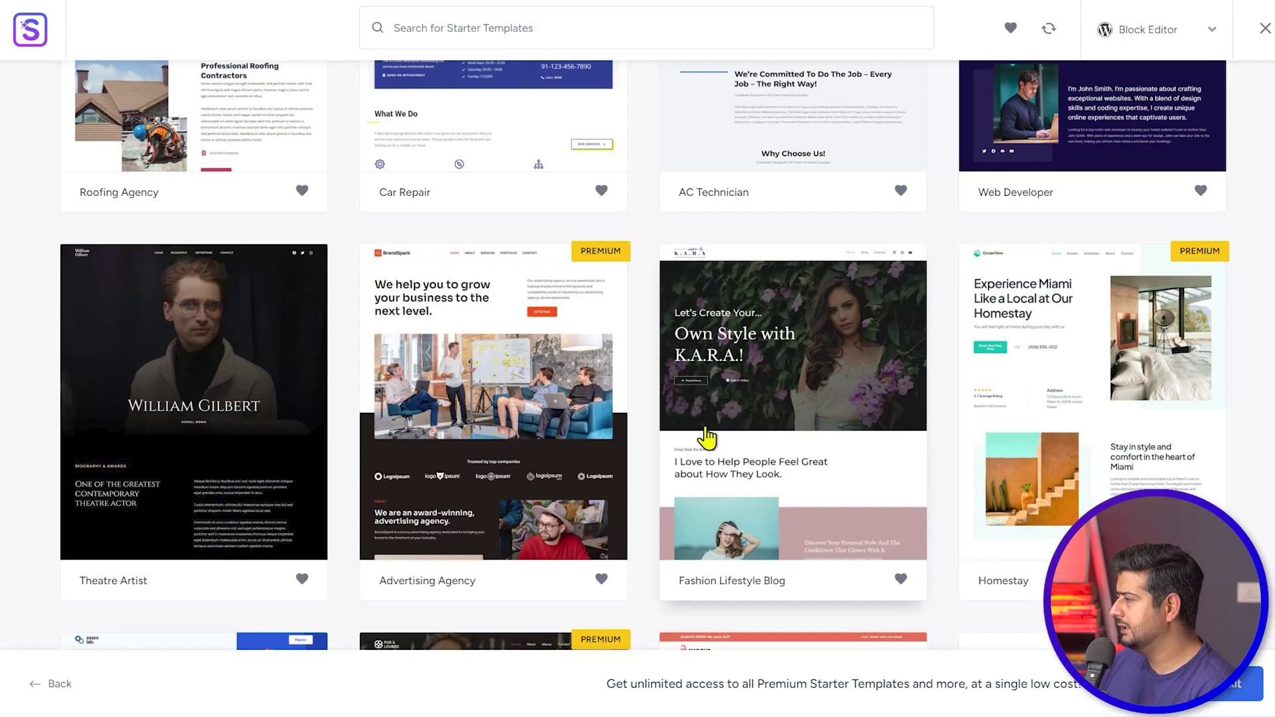
scroll(706, 437, down, 2)
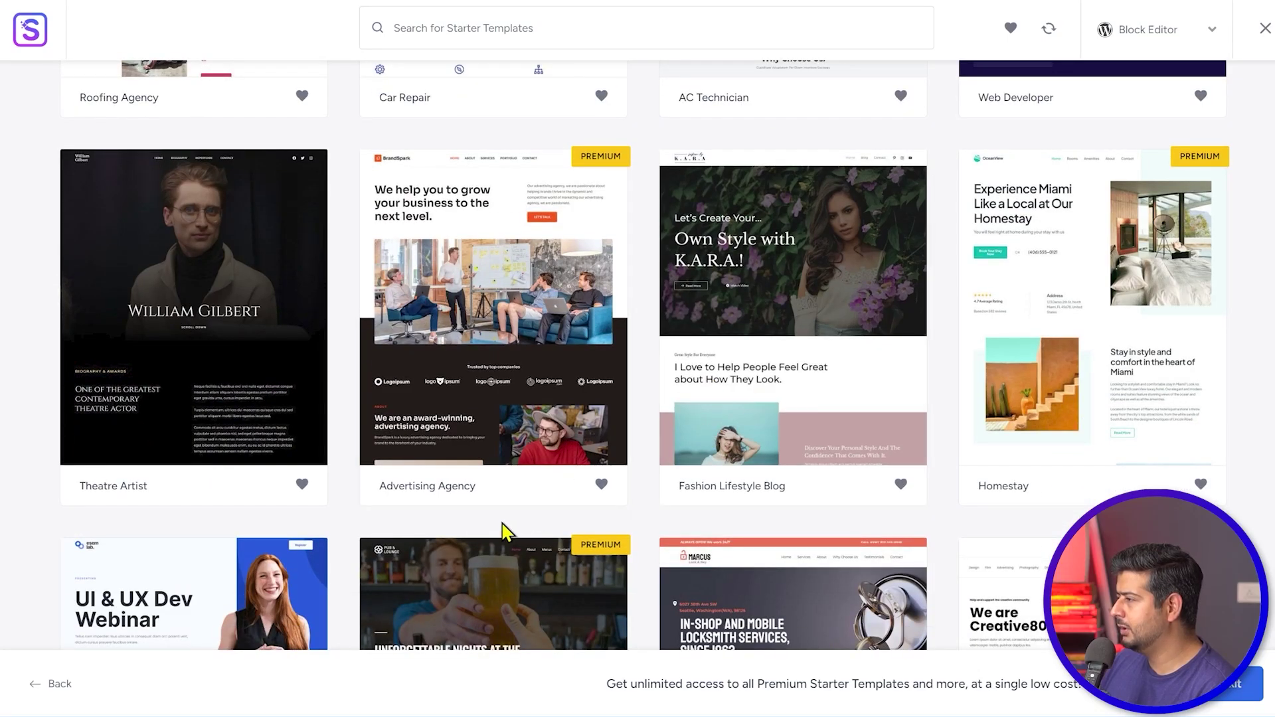
- Select the free Freelance Voice-over Artist template from the Block Editor starter template library
scroll(484, 531, down, 4)
scroll(631, 525, up, 8)
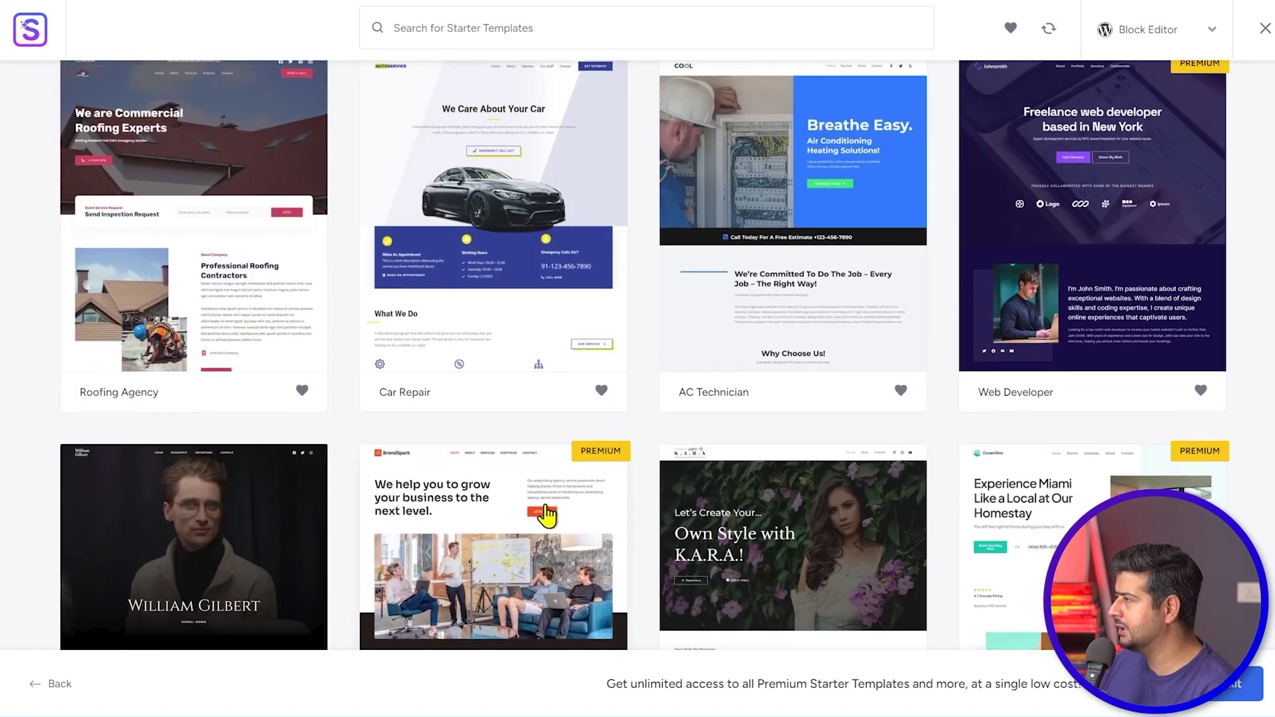
scroll(597, 505, up, 15)
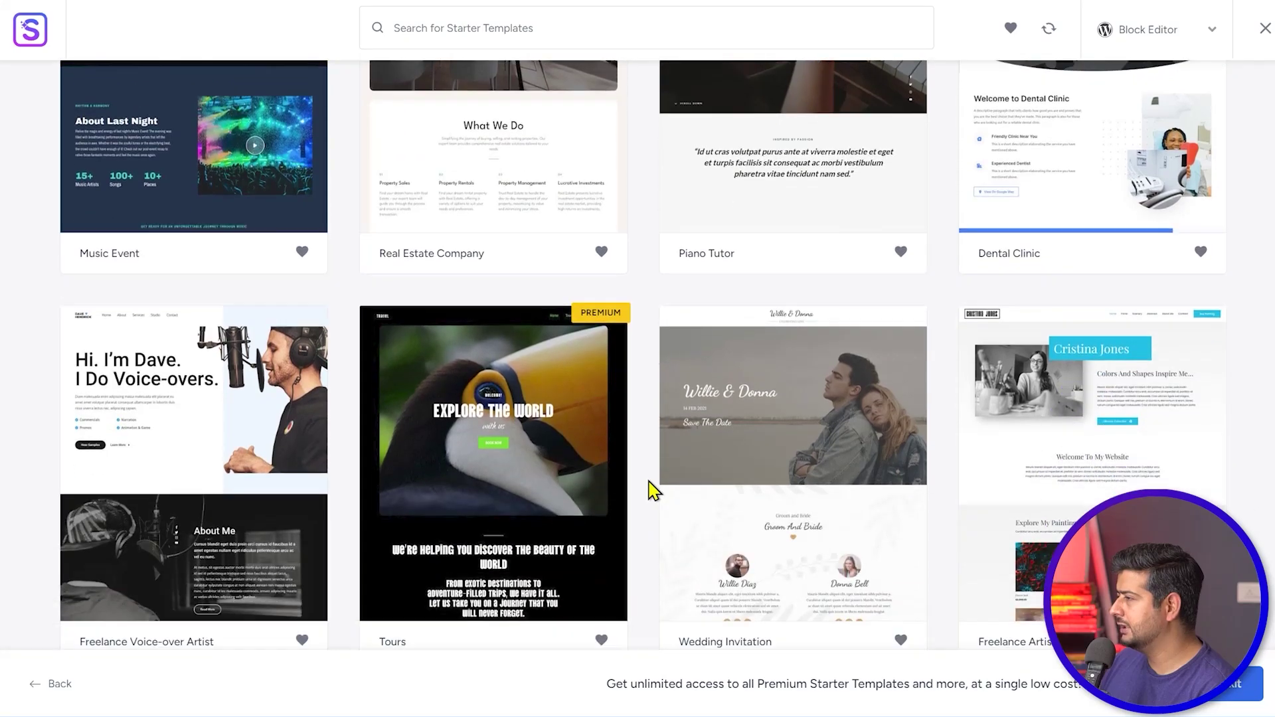
scroll(598, 485, down, 4)
scroll(638, 385, up, 2)
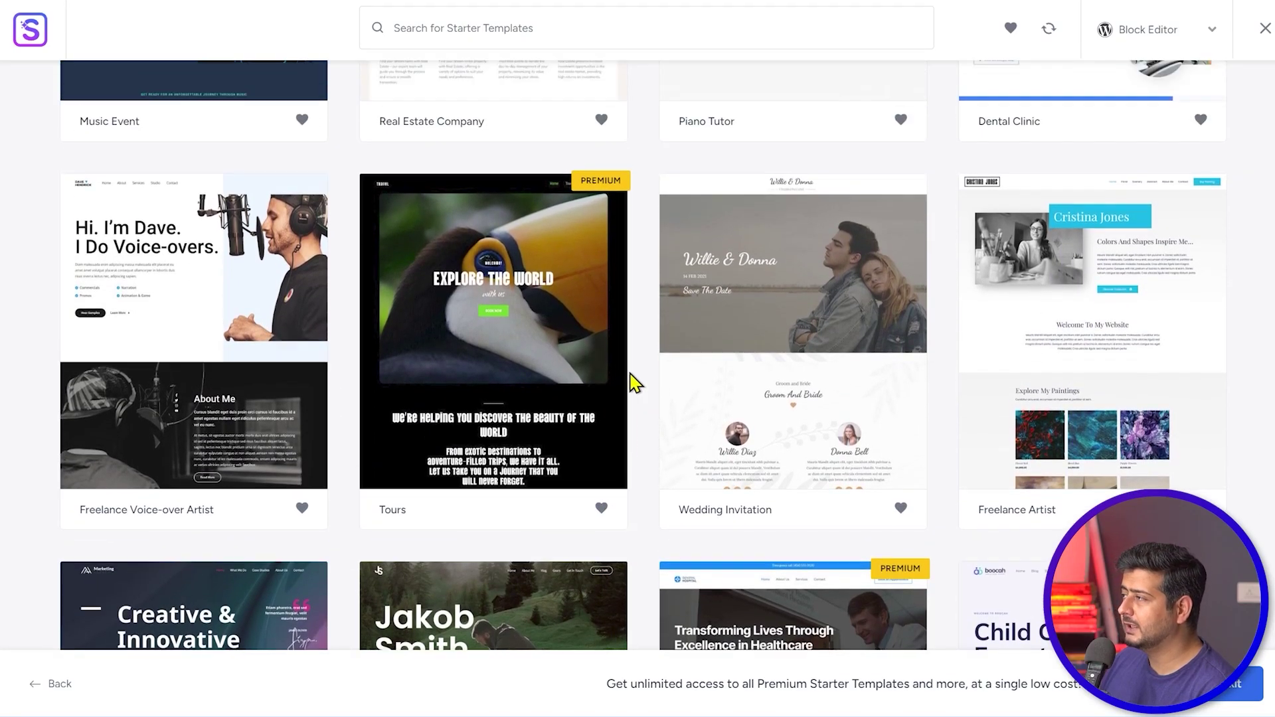
scroll(597, 385, up, 1)
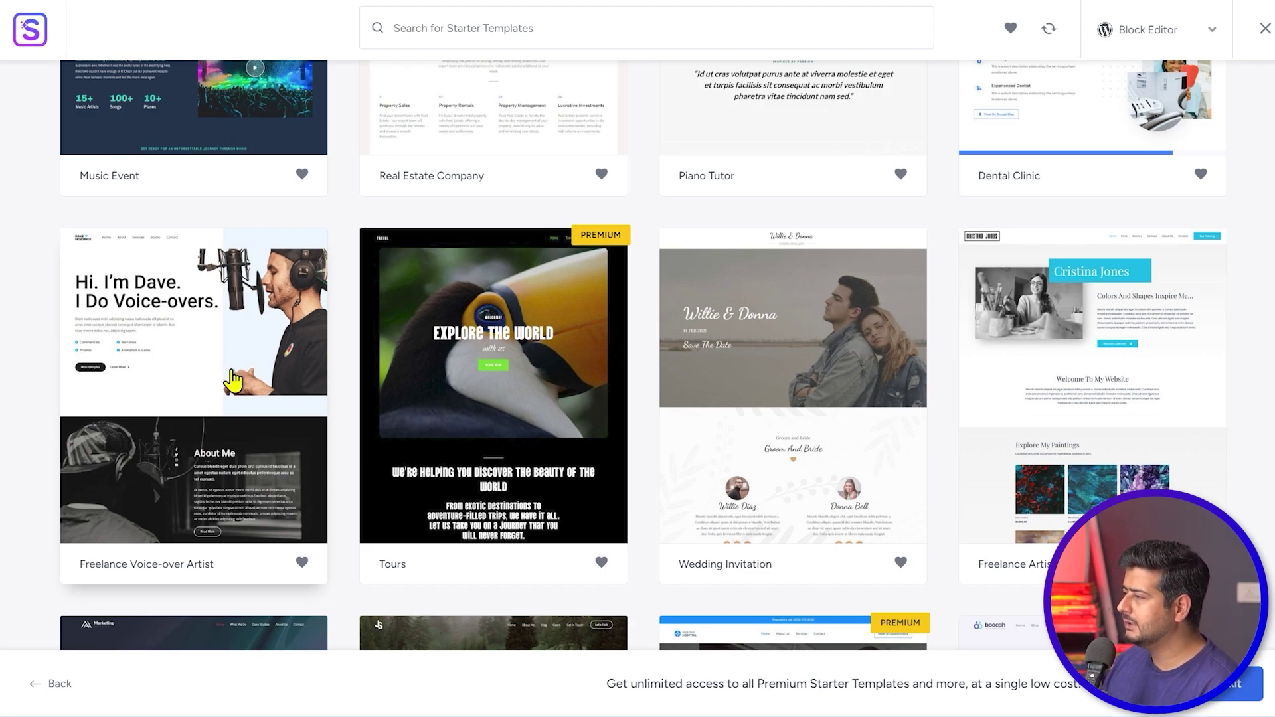
click(233, 380)
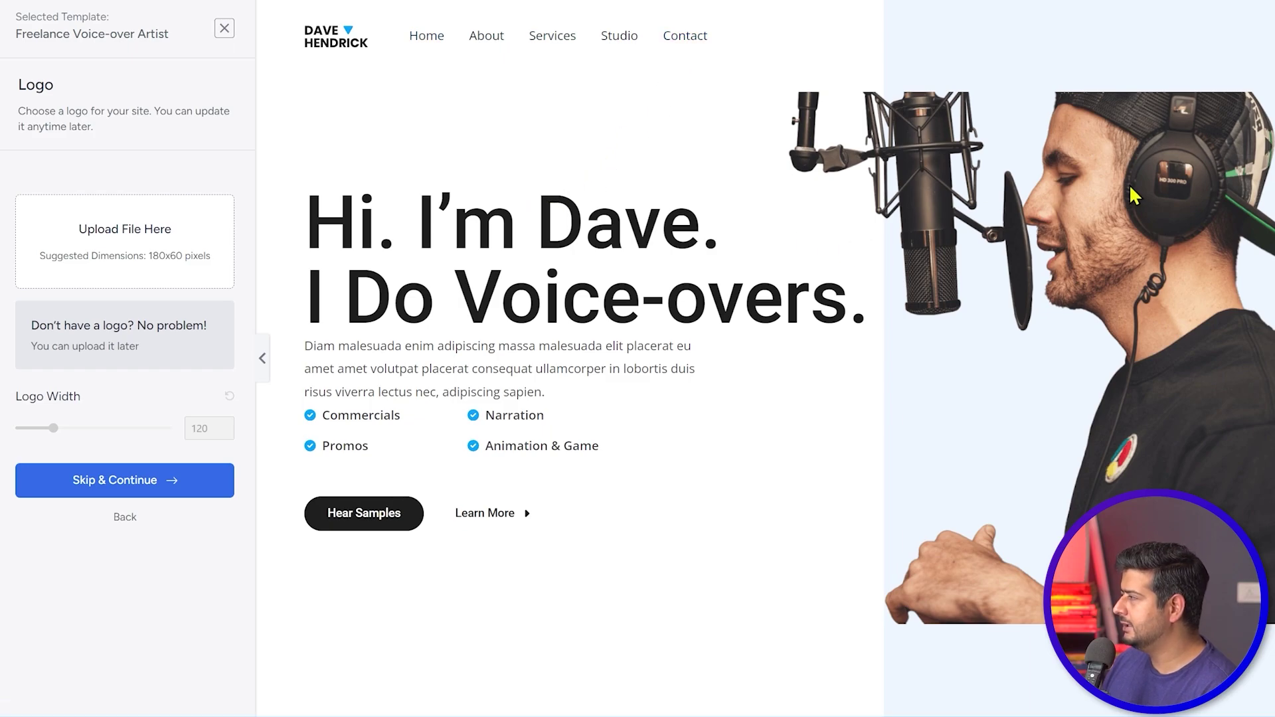
- Review the template's home page preview down to the footer and skip the logo upload
scroll(1062, 266, down, 20)
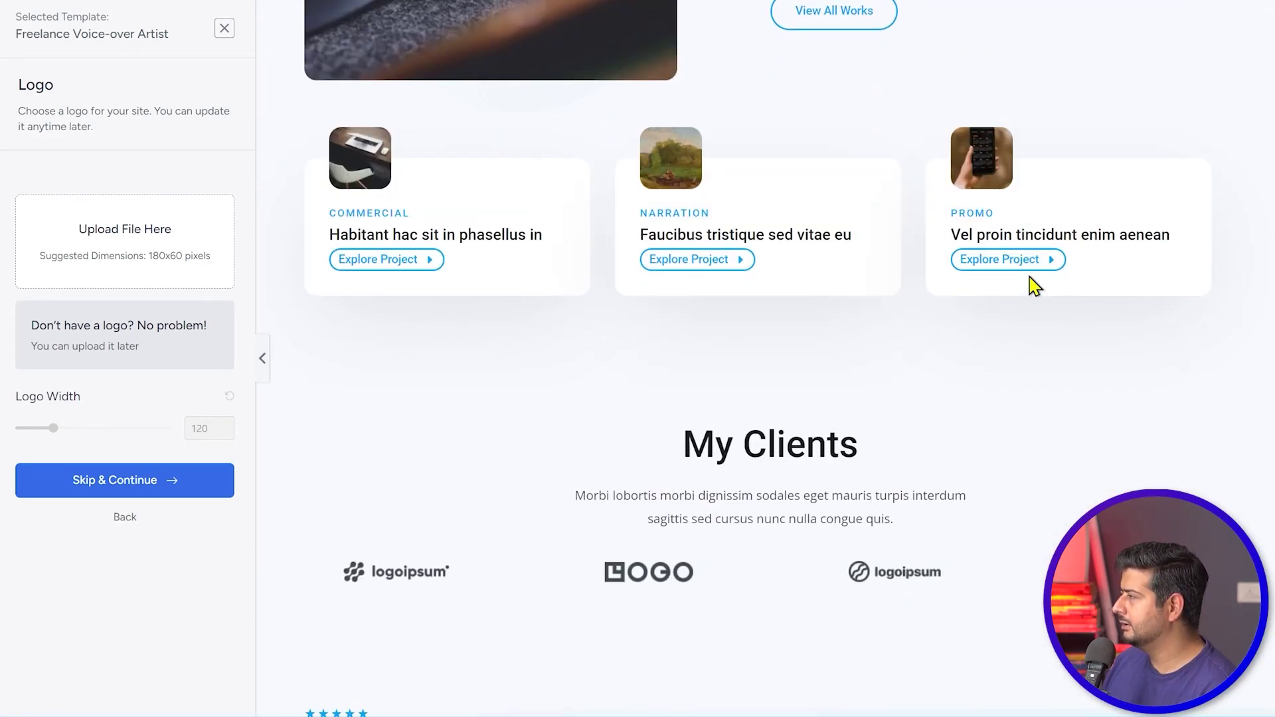
scroll(1034, 285, down, 15)
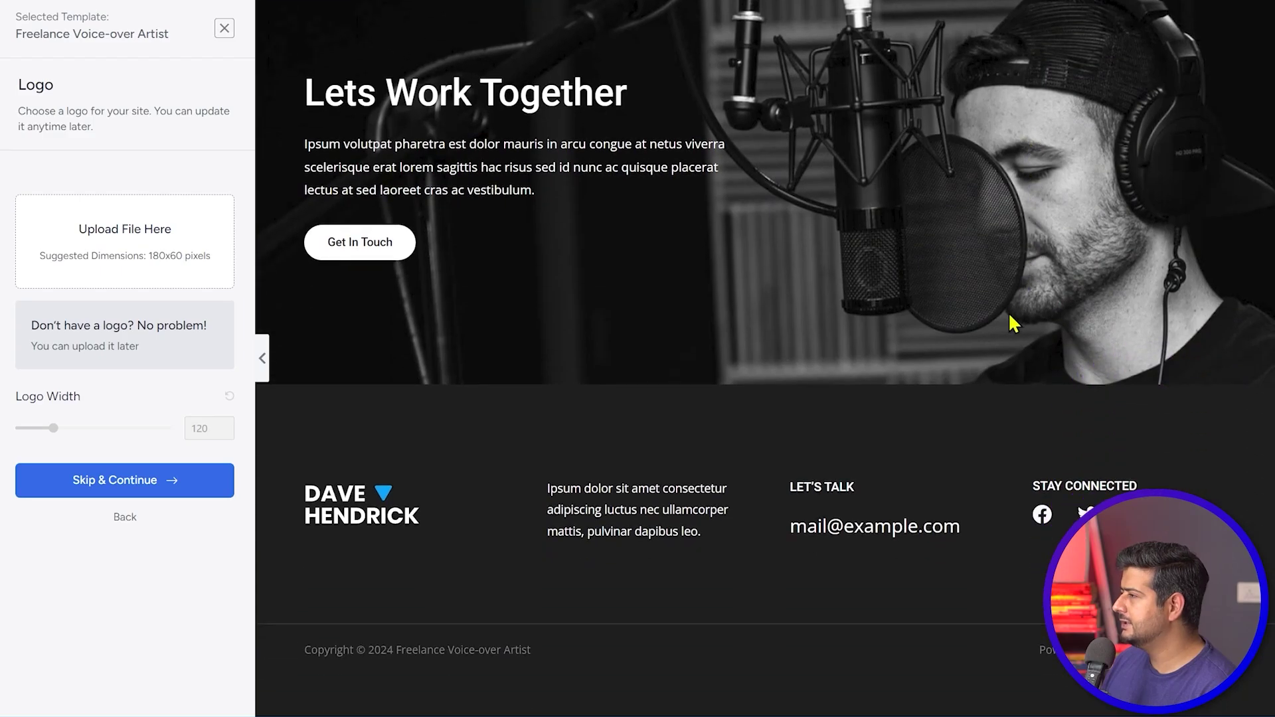
scroll(1013, 323, up, 20)
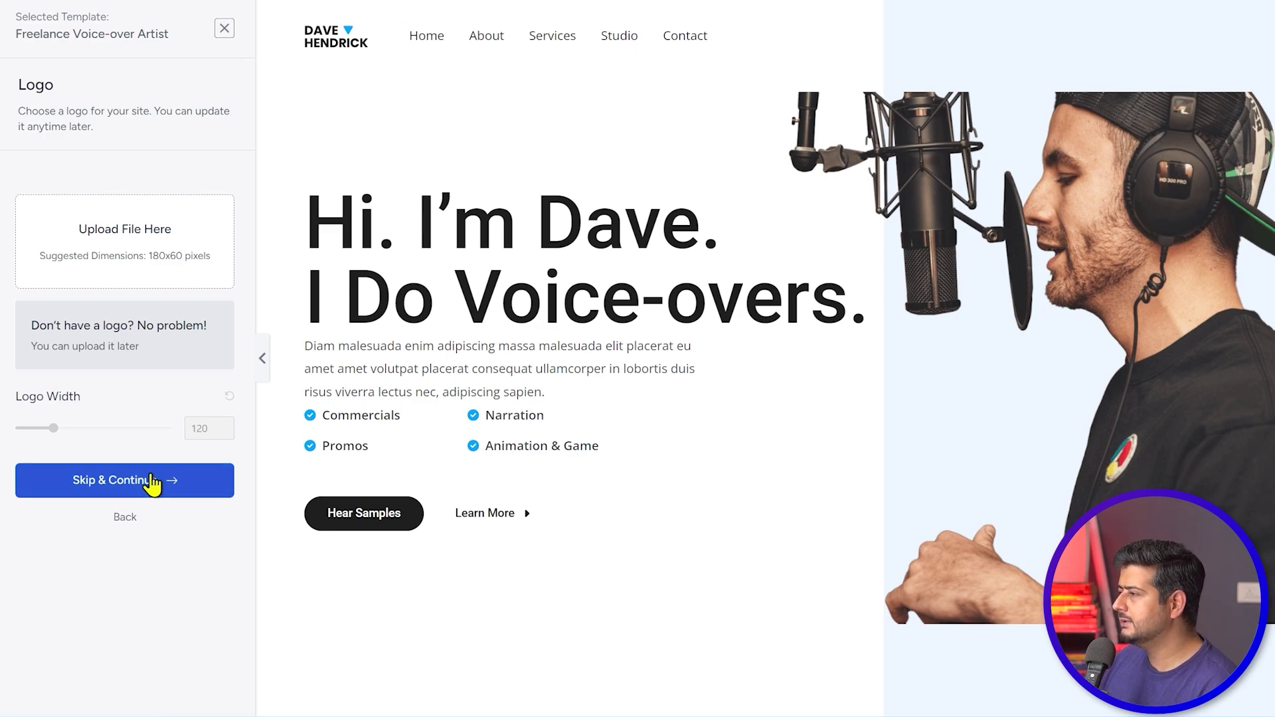
click(152, 483)
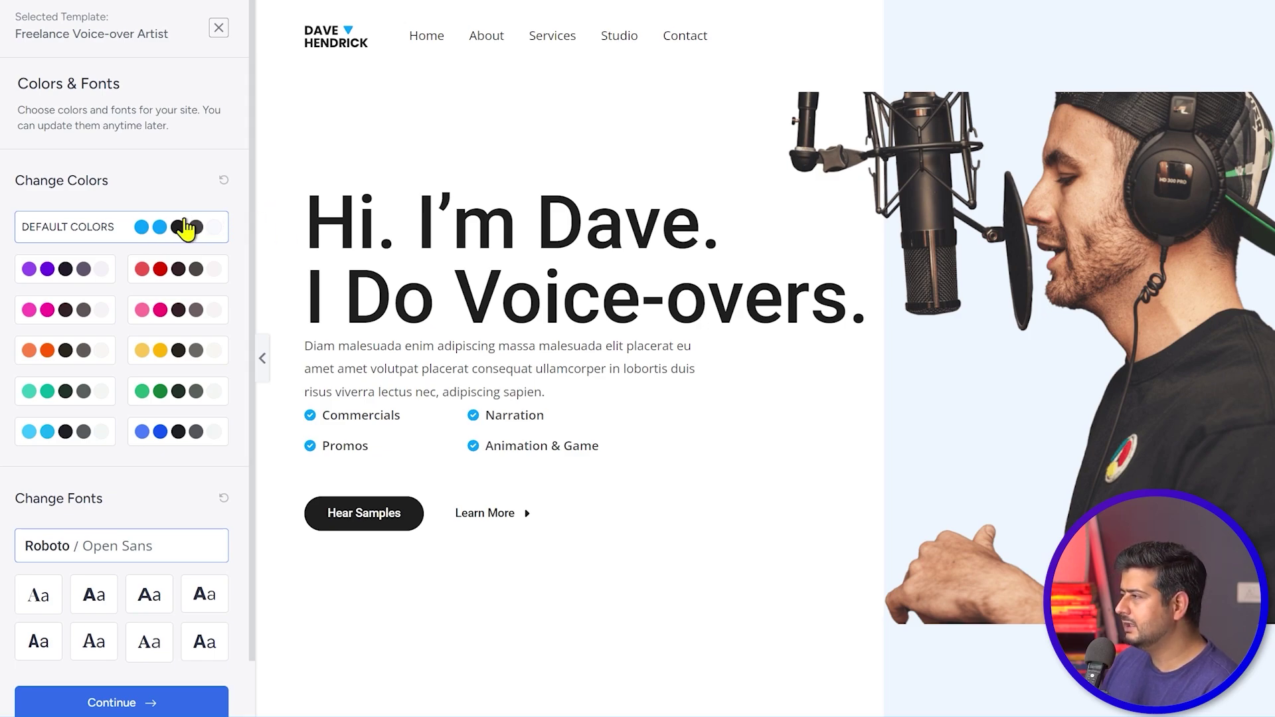
- Preview the pink and dark blue colour palettes on the template's sections and restore the default colors
click(60, 320)
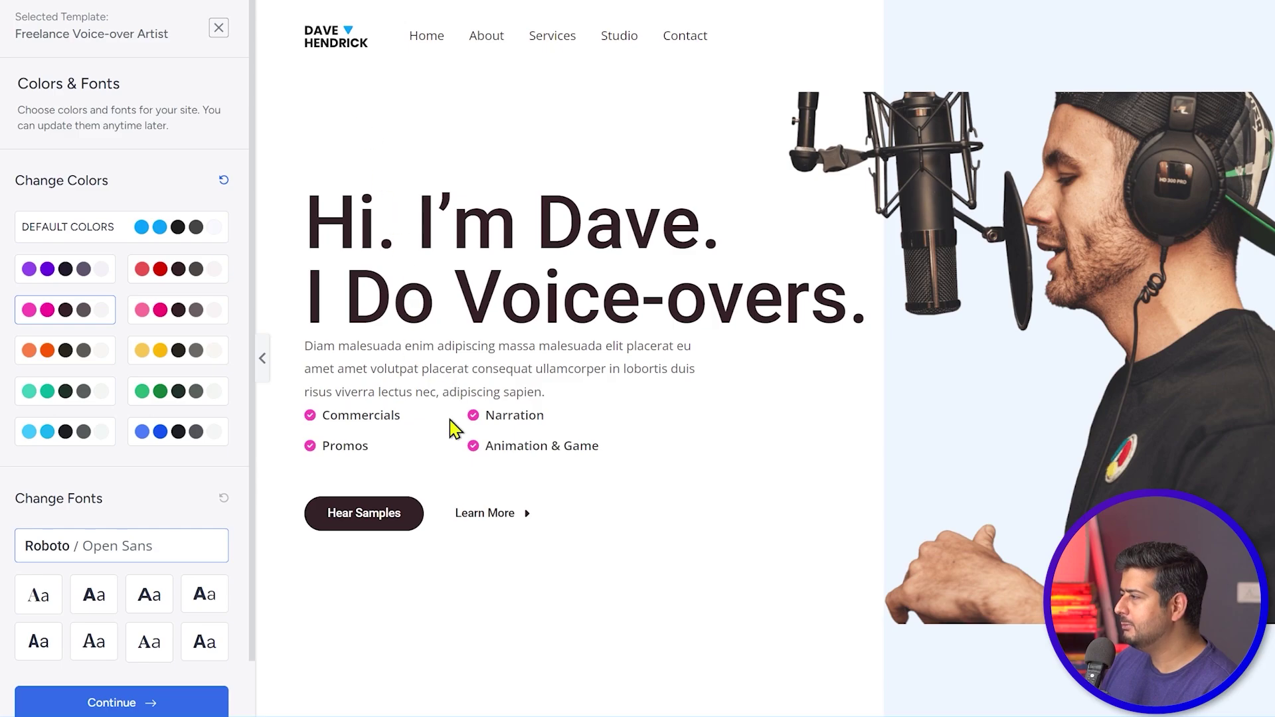
scroll(514, 427, down, 10)
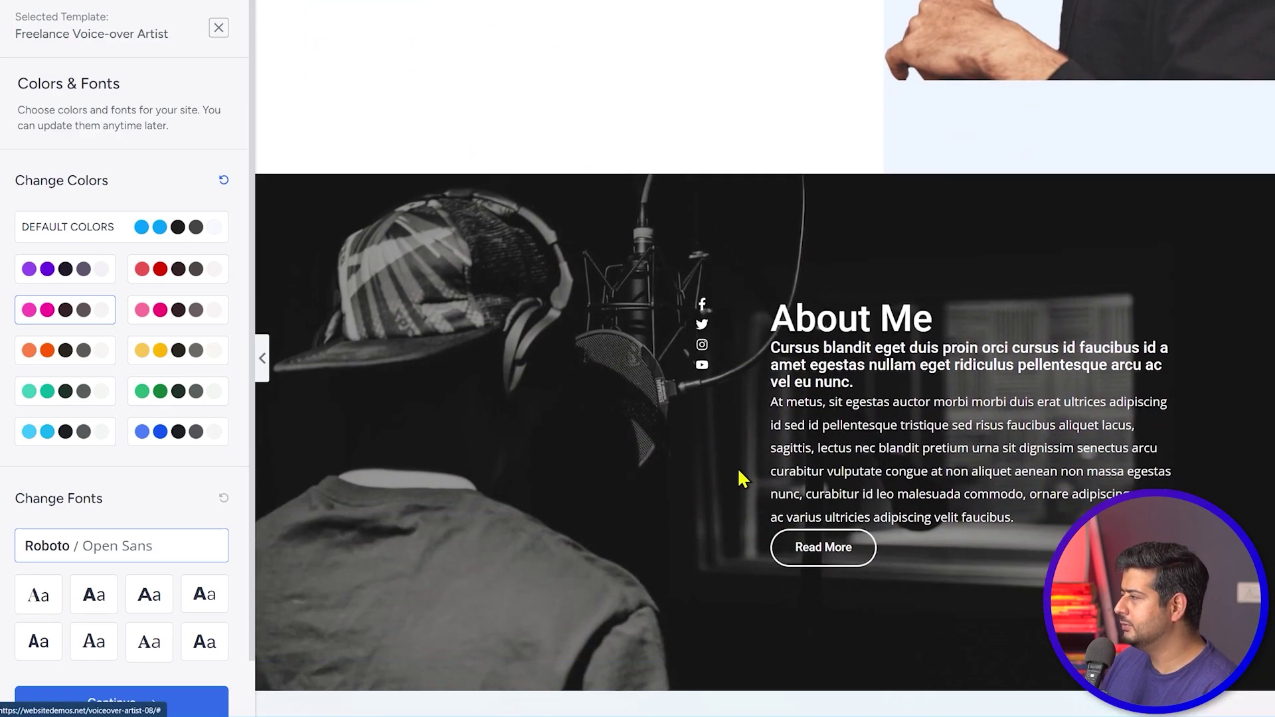
scroll(744, 482, down, 3)
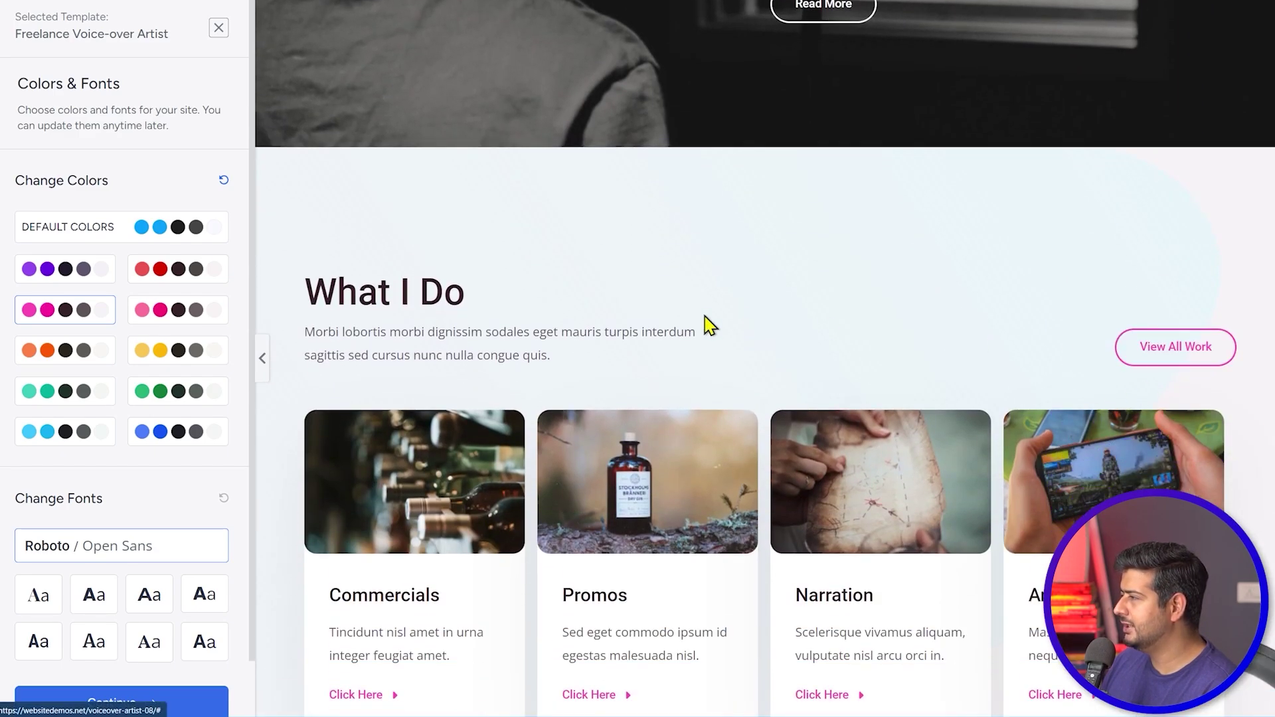
scroll(706, 321, down, 3)
scroll(445, 478, up, 5)
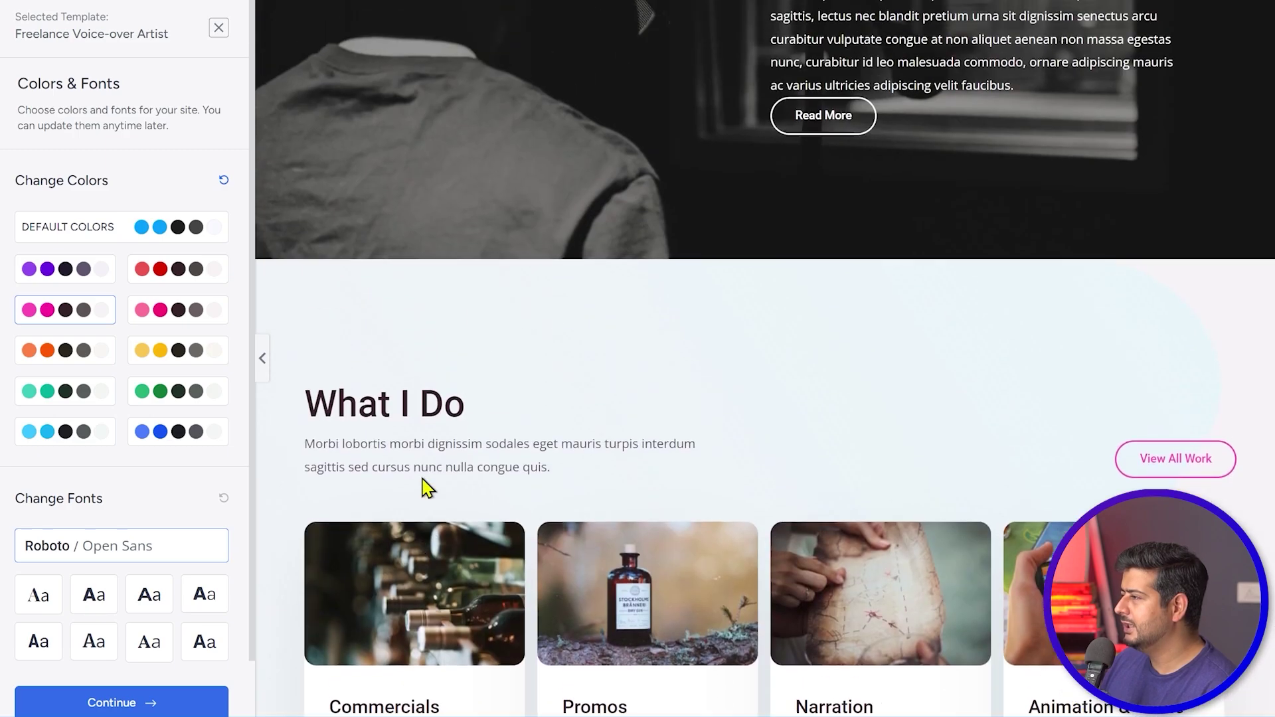
scroll(243, 460, down, 1)
click(199, 376)
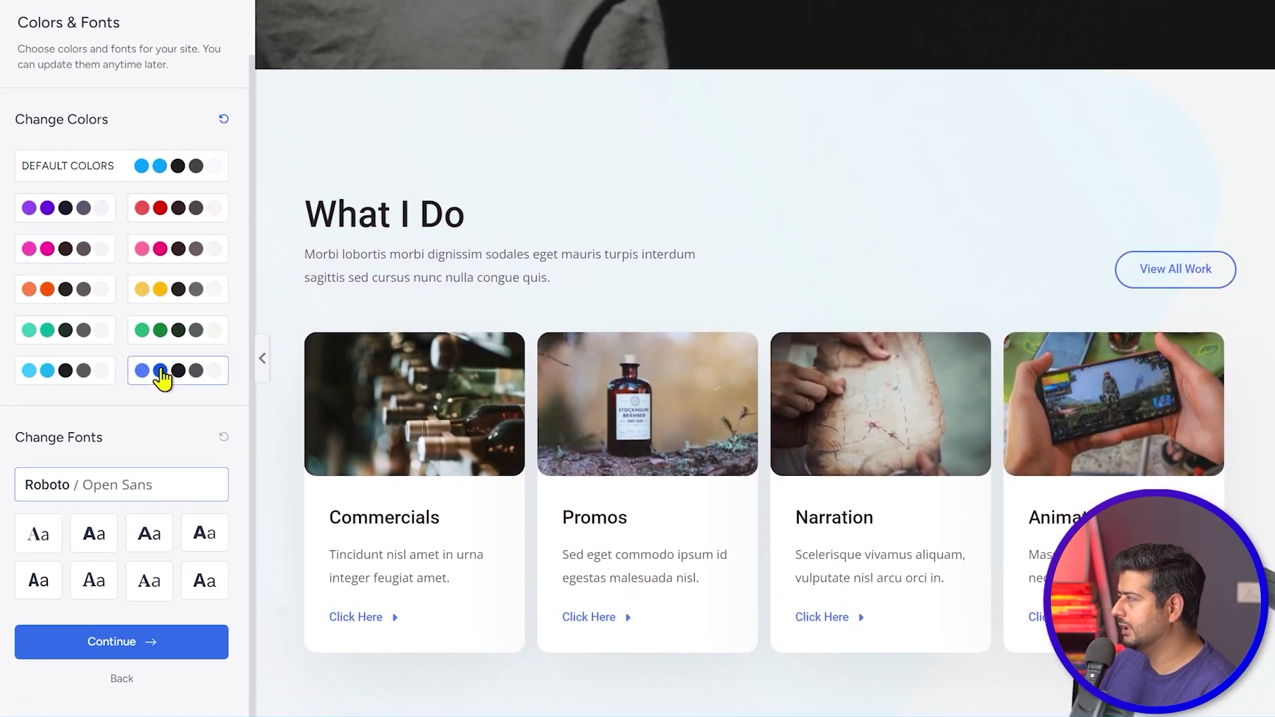
scroll(505, 405, down, 3)
click(134, 172)
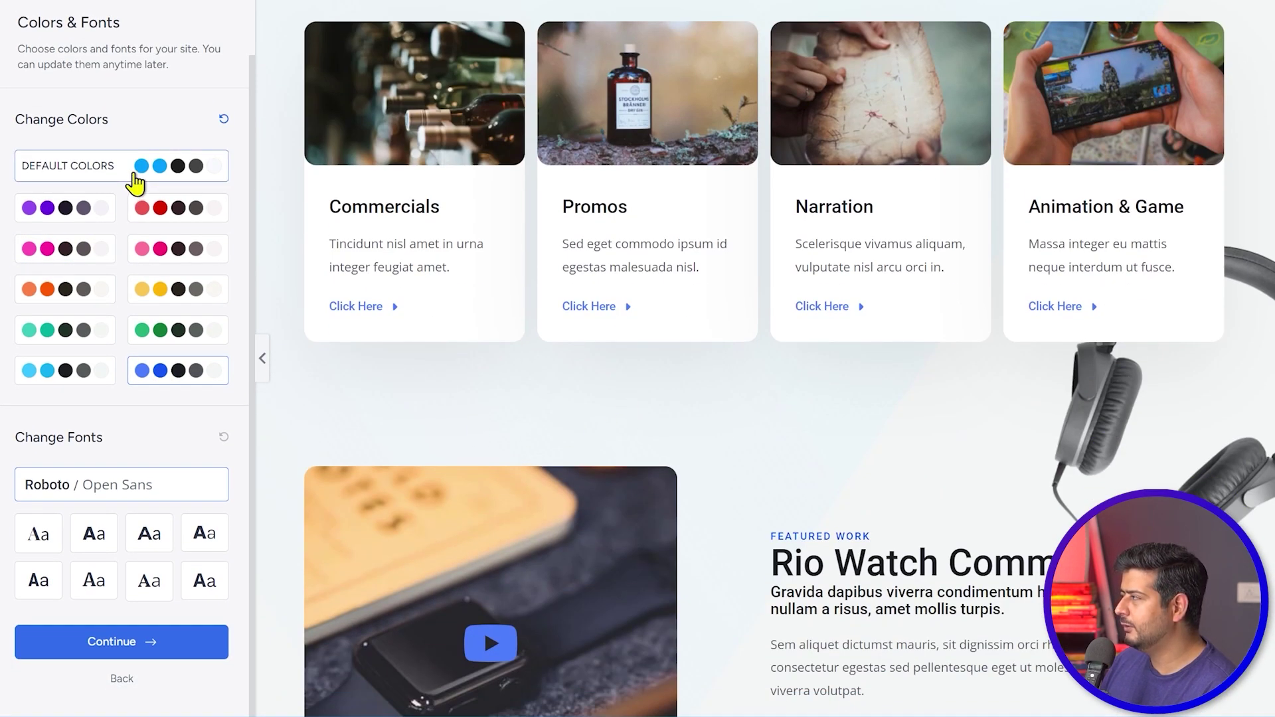
scroll(598, 474, down, 7)
scroll(587, 476, up, 20)
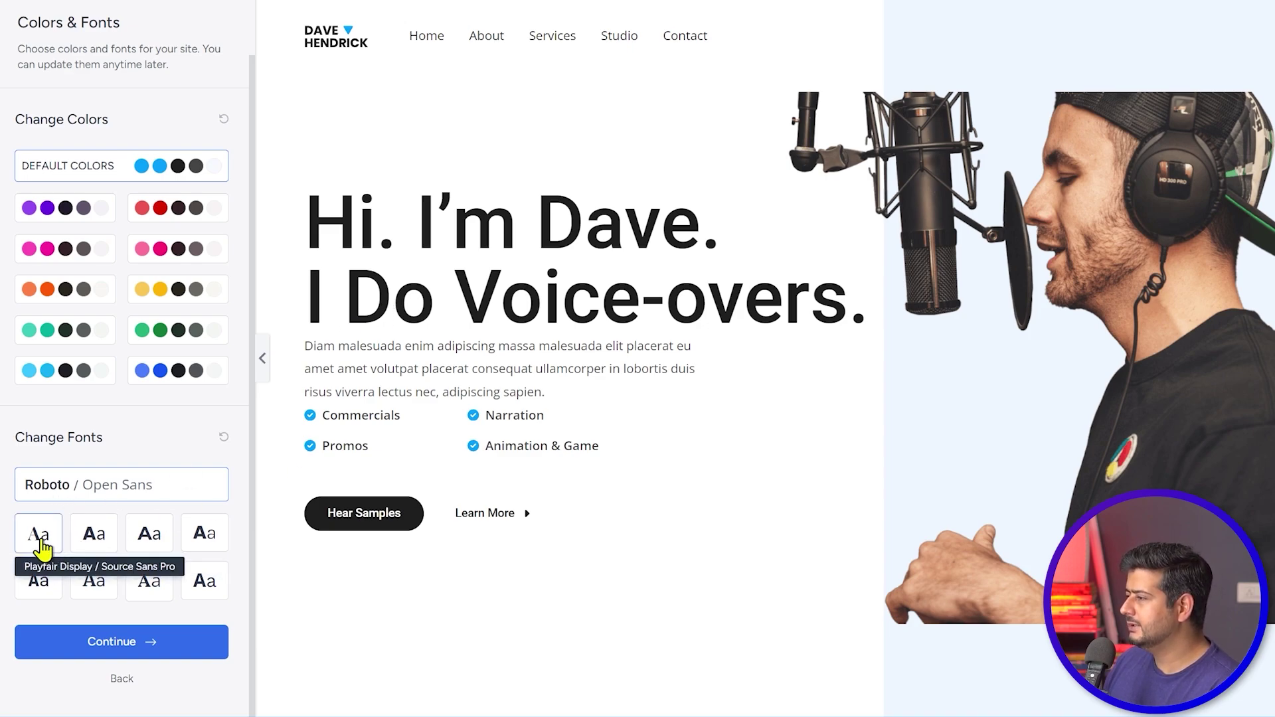
- Try the alternative font pairings on the preview, including Playfair Display / Source Sans Pro, Rubik / Karla and Merriweather / Figtree
click(40, 547)
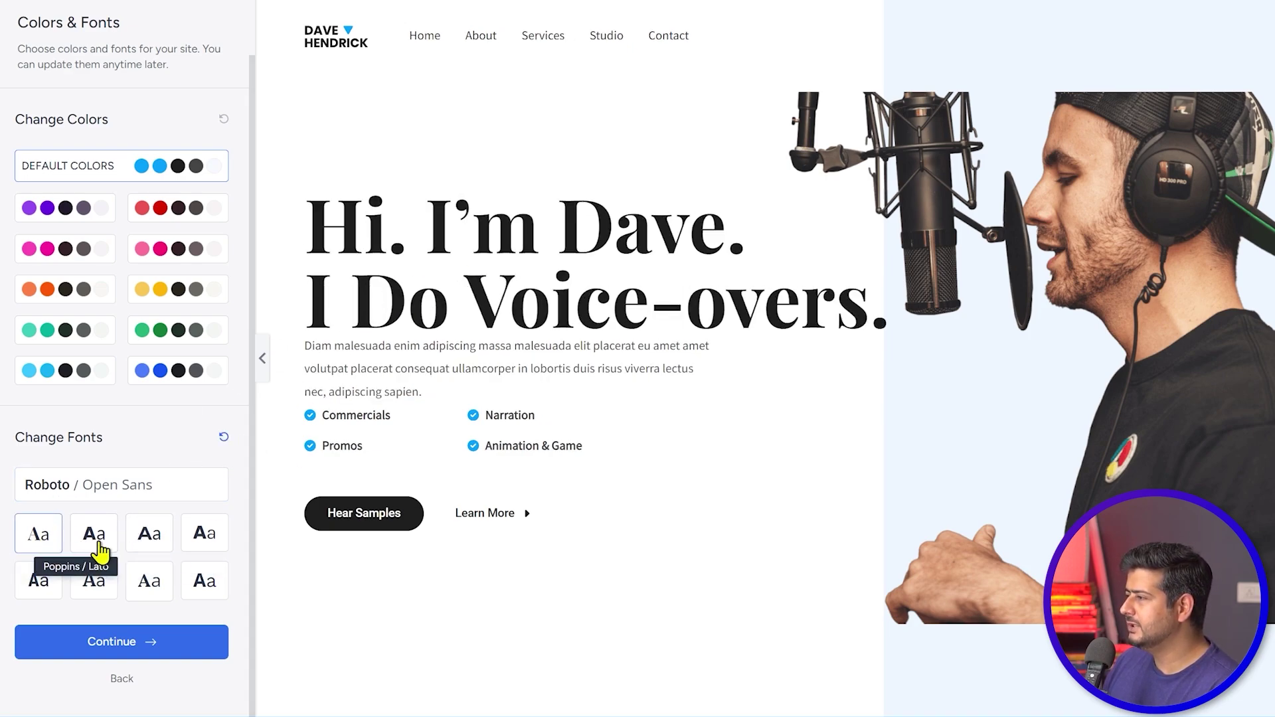
click(98, 550)
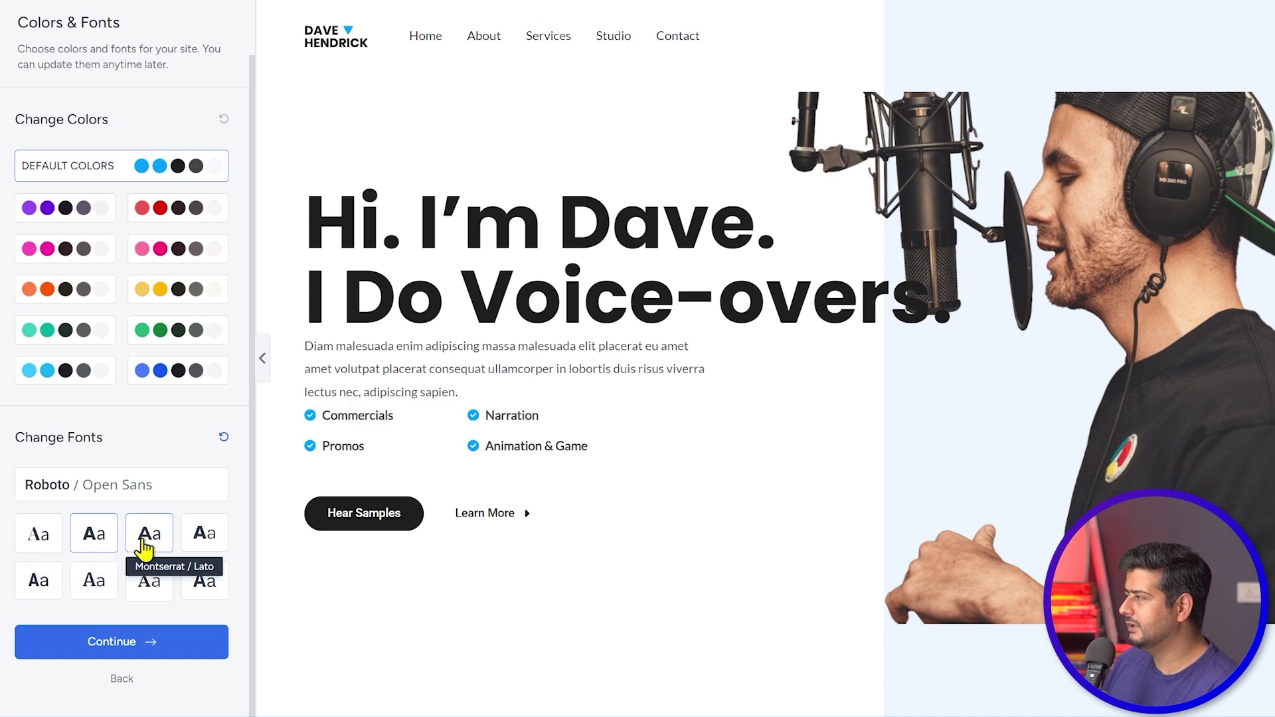
click(144, 548)
click(192, 544)
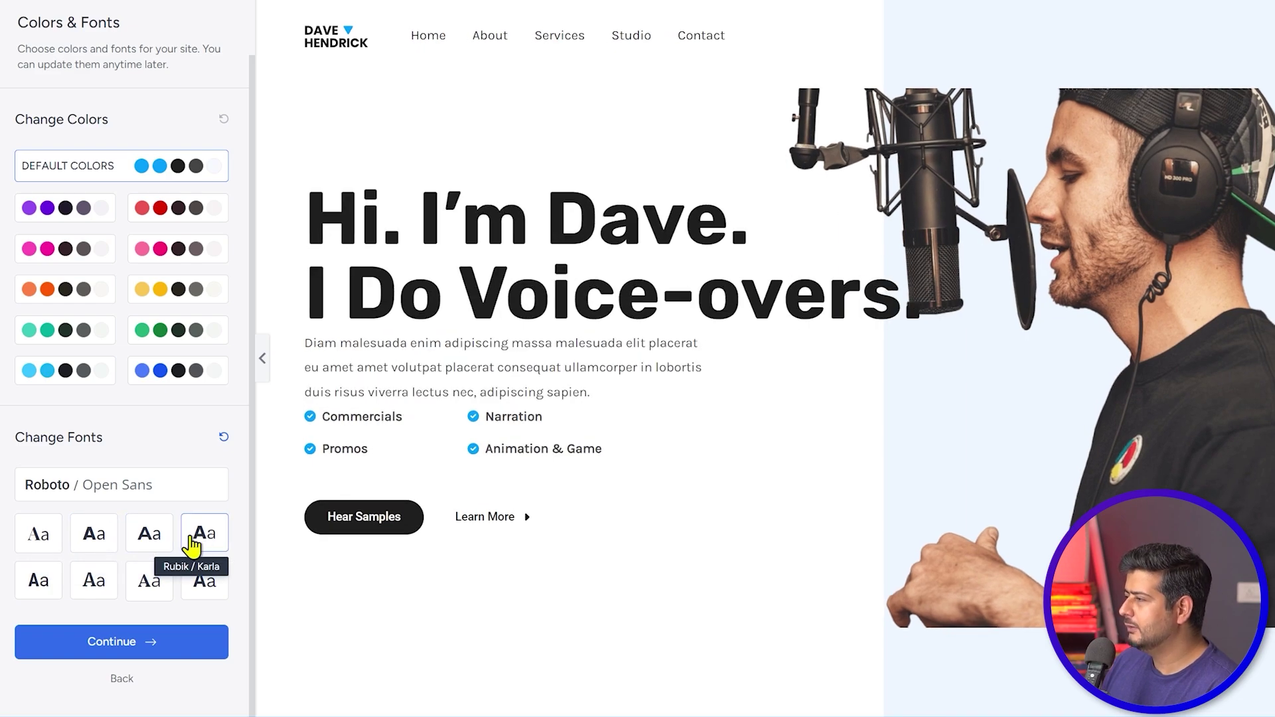
click(40, 588)
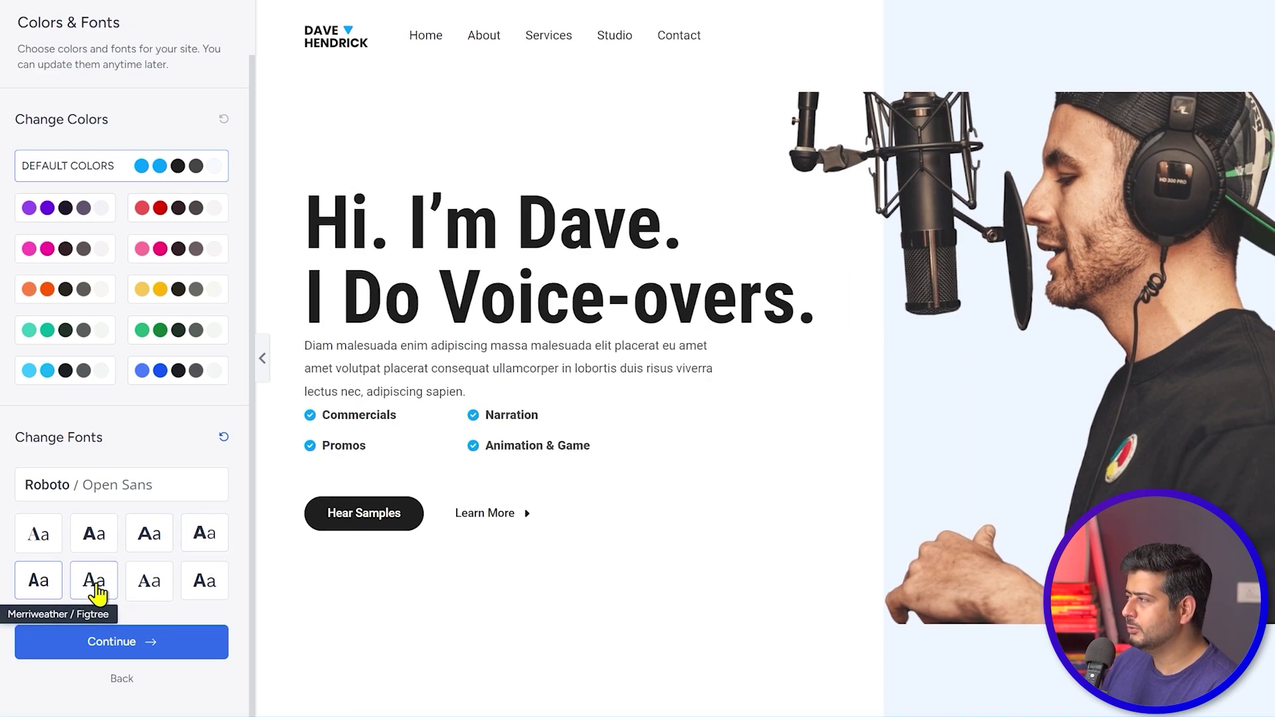
click(96, 587)
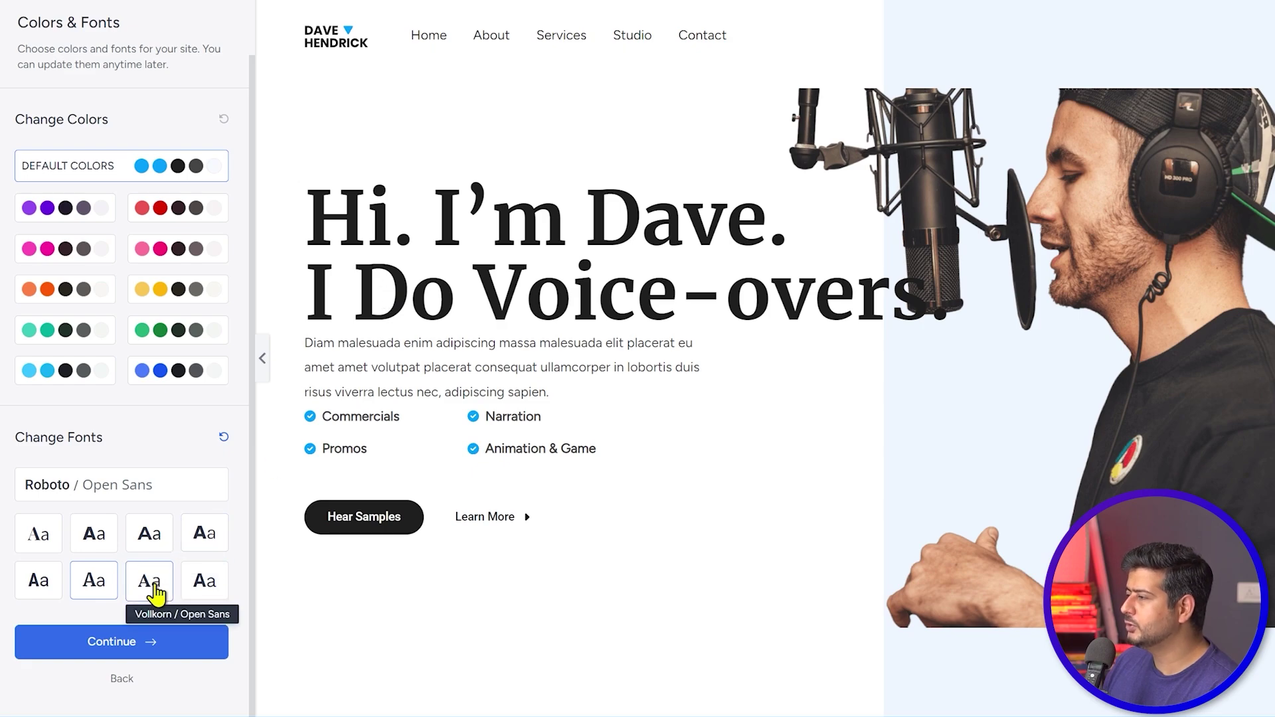
click(155, 587)
click(201, 587)
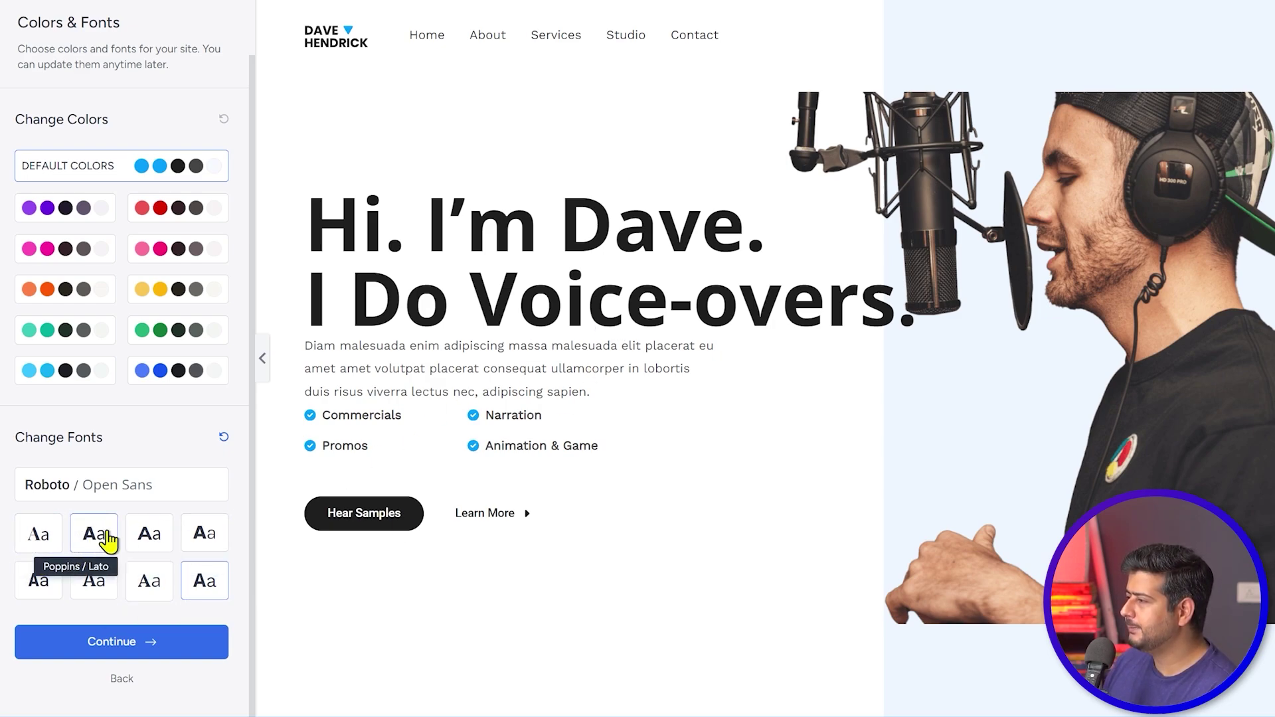
- Set the template's fonts to the Poppins / Lato pairing and continue with the chosen colors and fonts
click(106, 541)
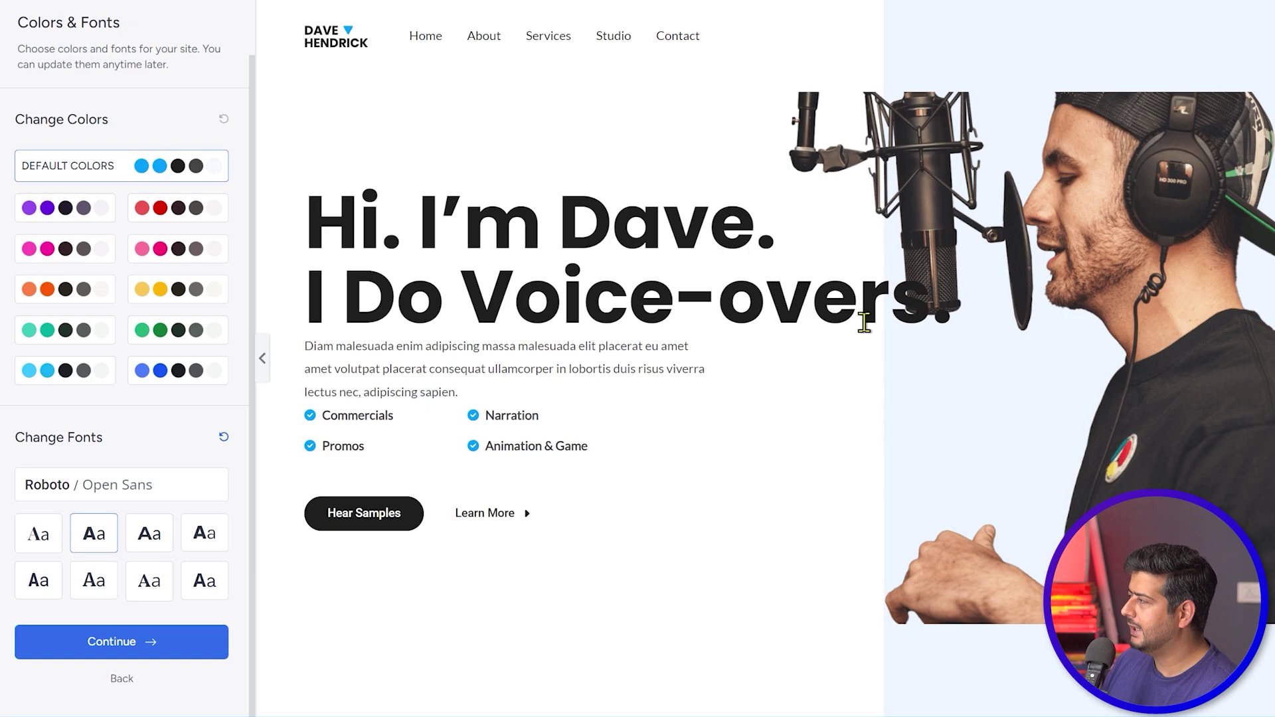
drag(887, 307, 921, 309)
click(962, 332)
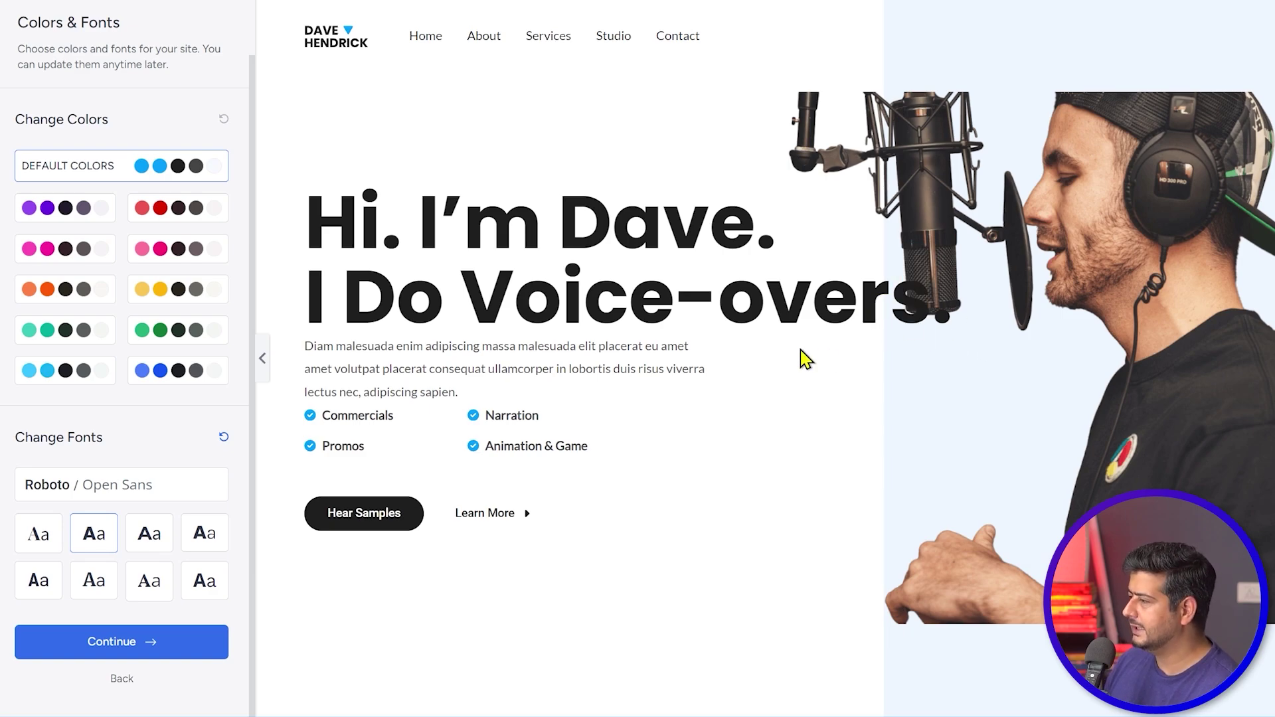
click(149, 650)
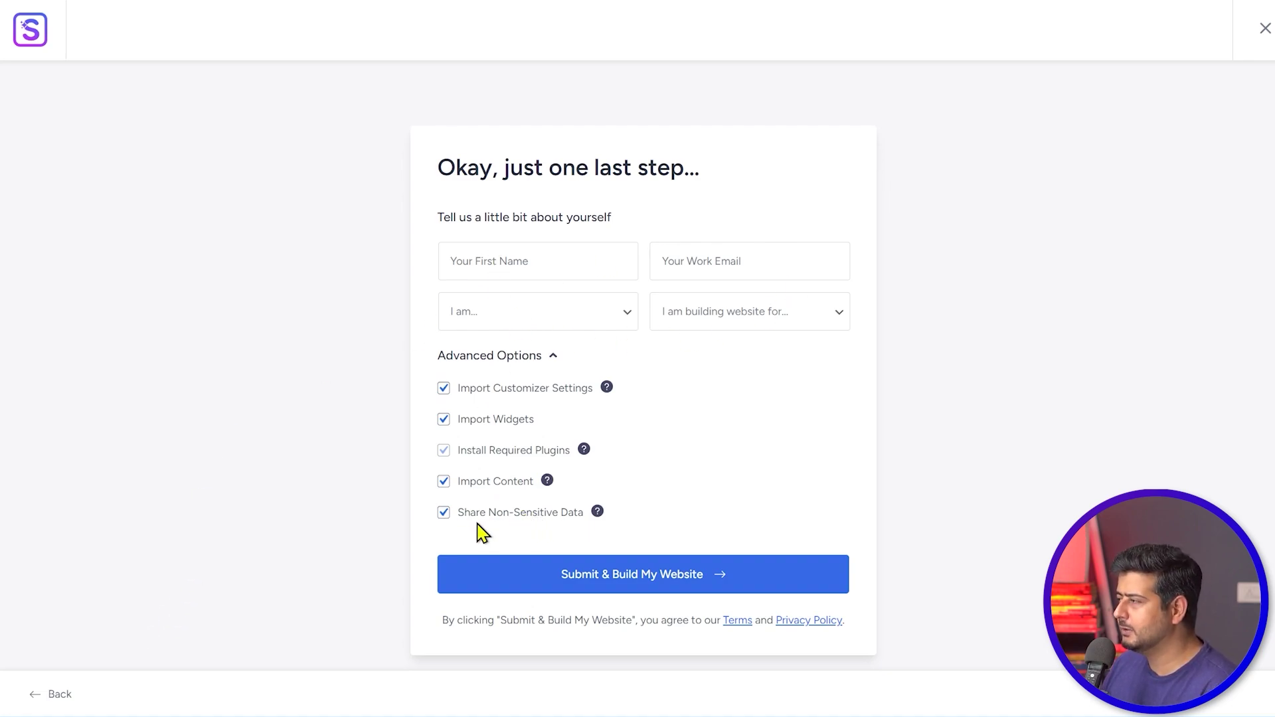
- Opt out of sharing non-sensitive data, keep the content import enabled, and submit the form to build the website
click(444, 514)
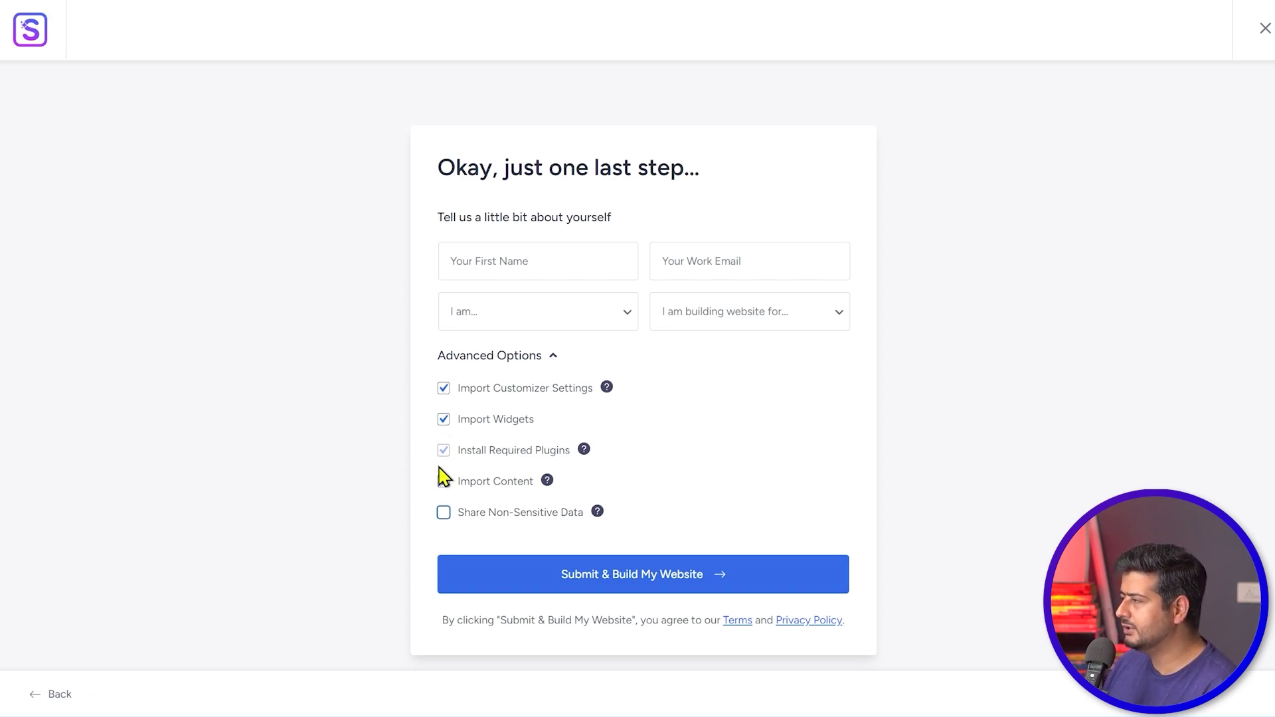
click(442, 478)
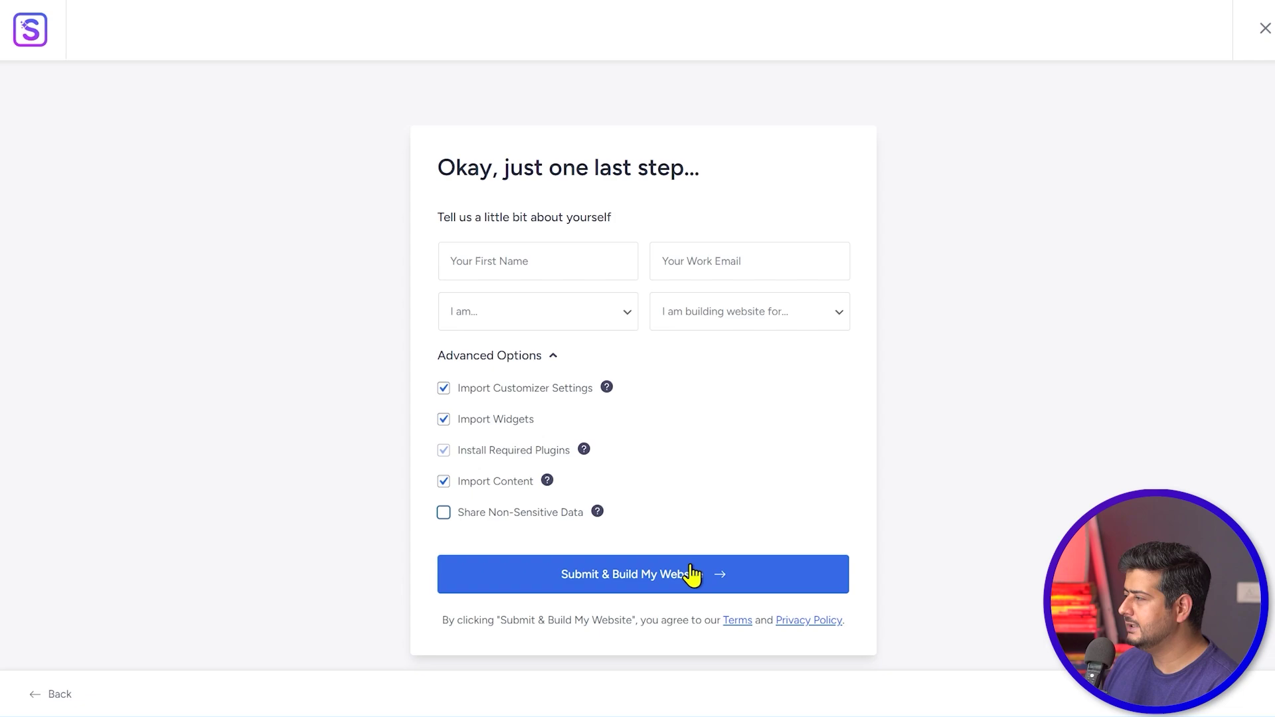
click(667, 580)
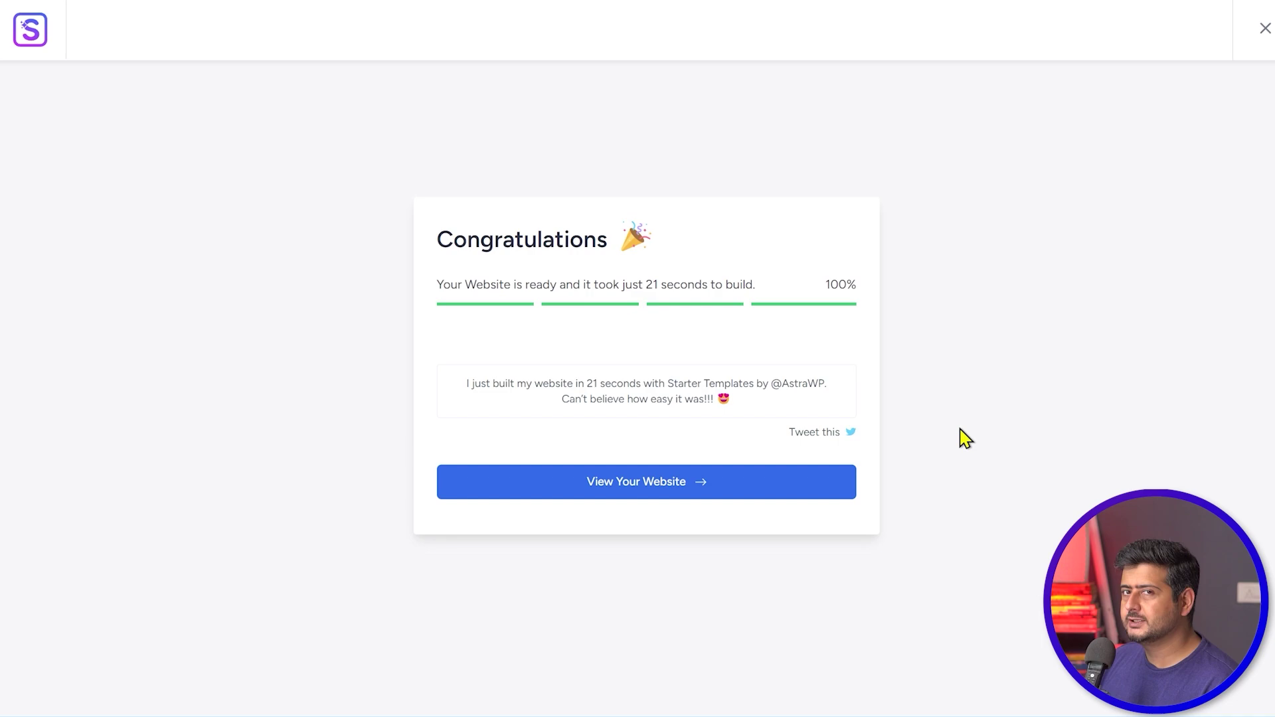
- Open the newly built website and examine its home page sections from the hero down to the client testimonial
click(713, 495)
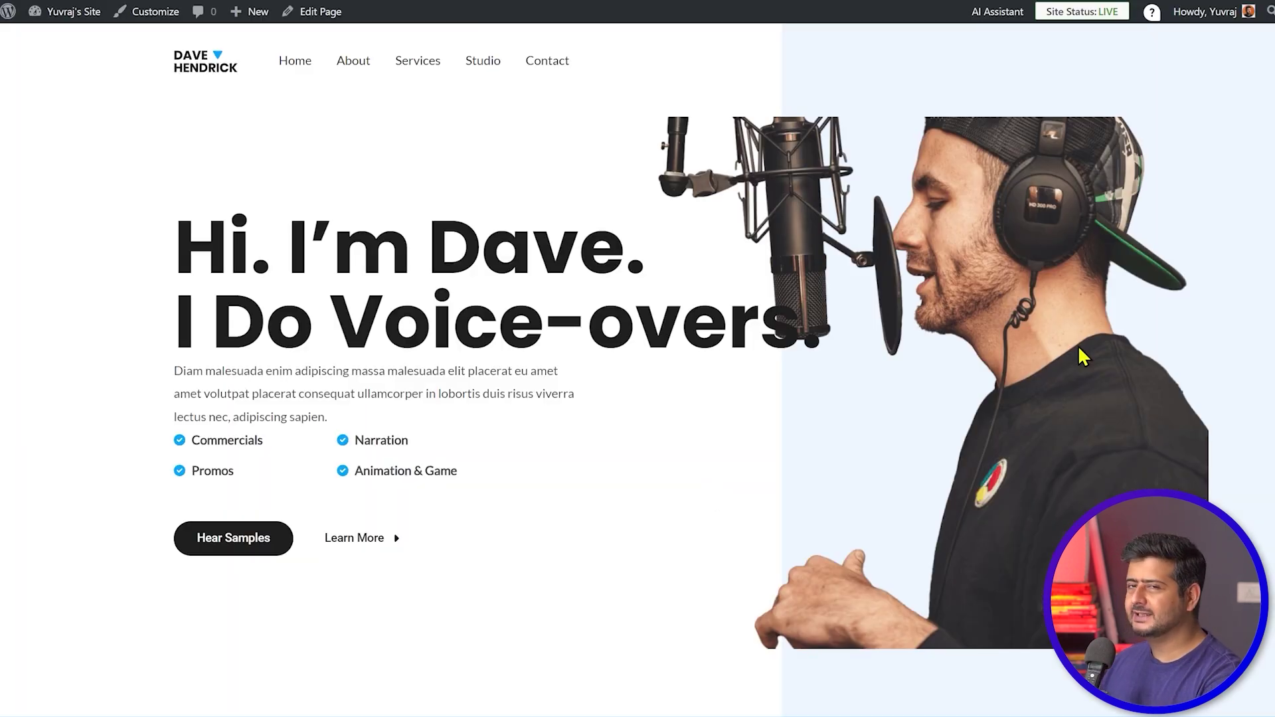
scroll(1079, 350, down, 10)
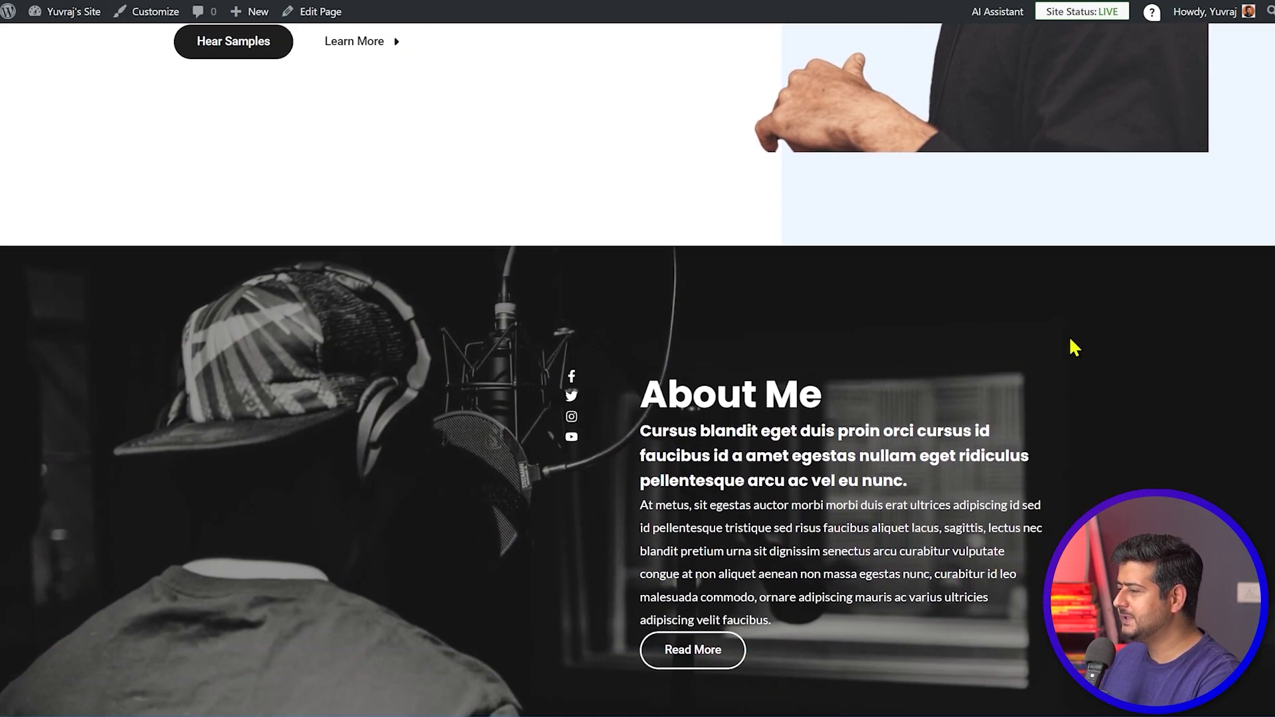
scroll(1073, 342, down, 8)
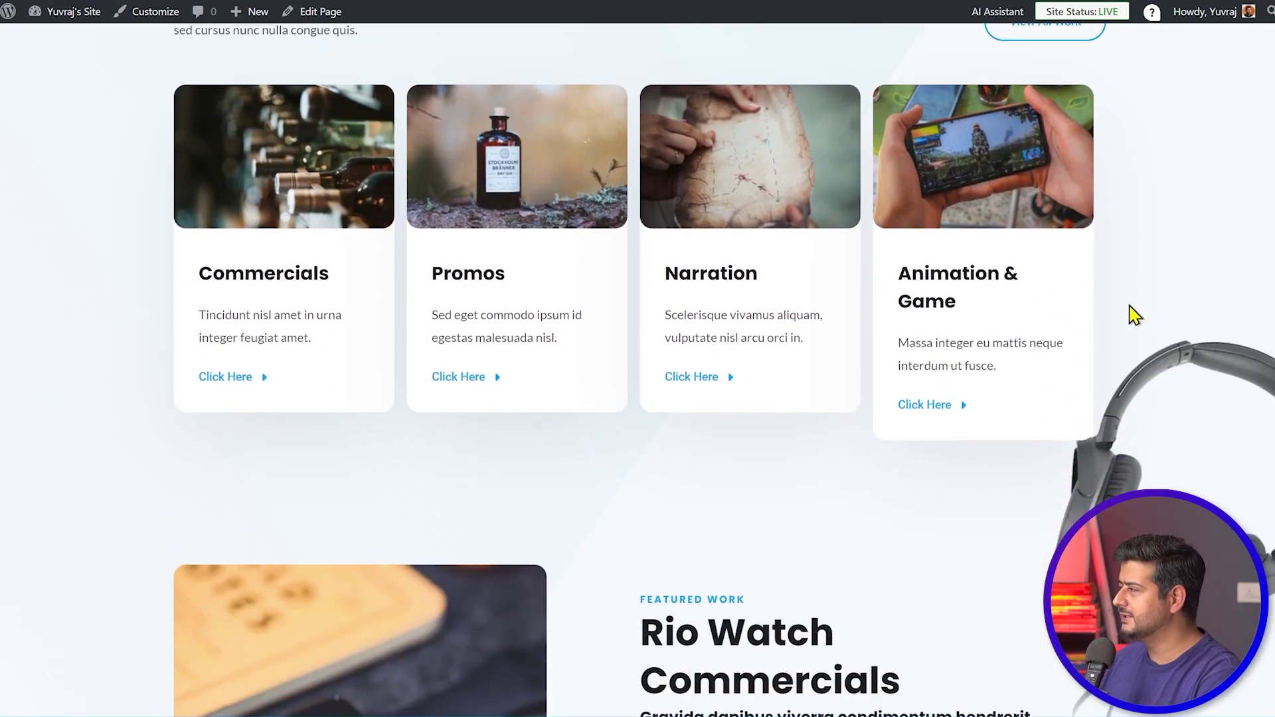
scroll(1204, 329, up, 2)
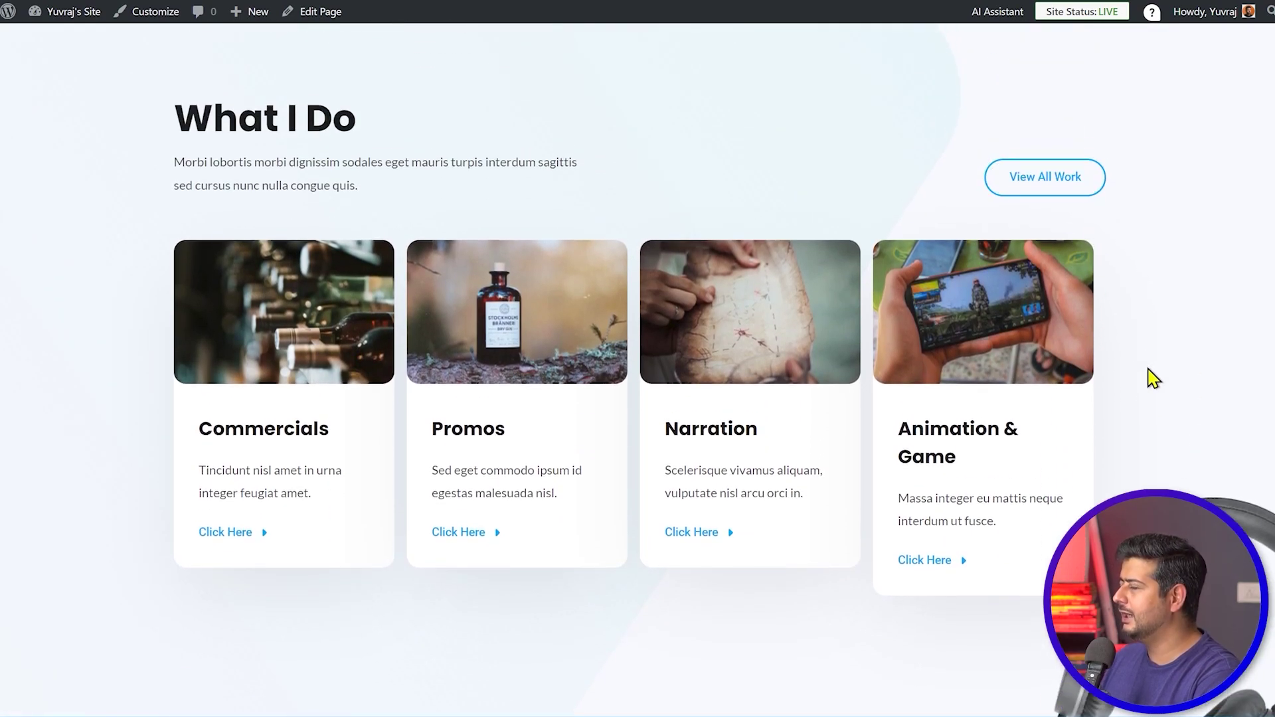
scroll(1153, 379, down, 9)
scroll(1153, 378, up, 2)
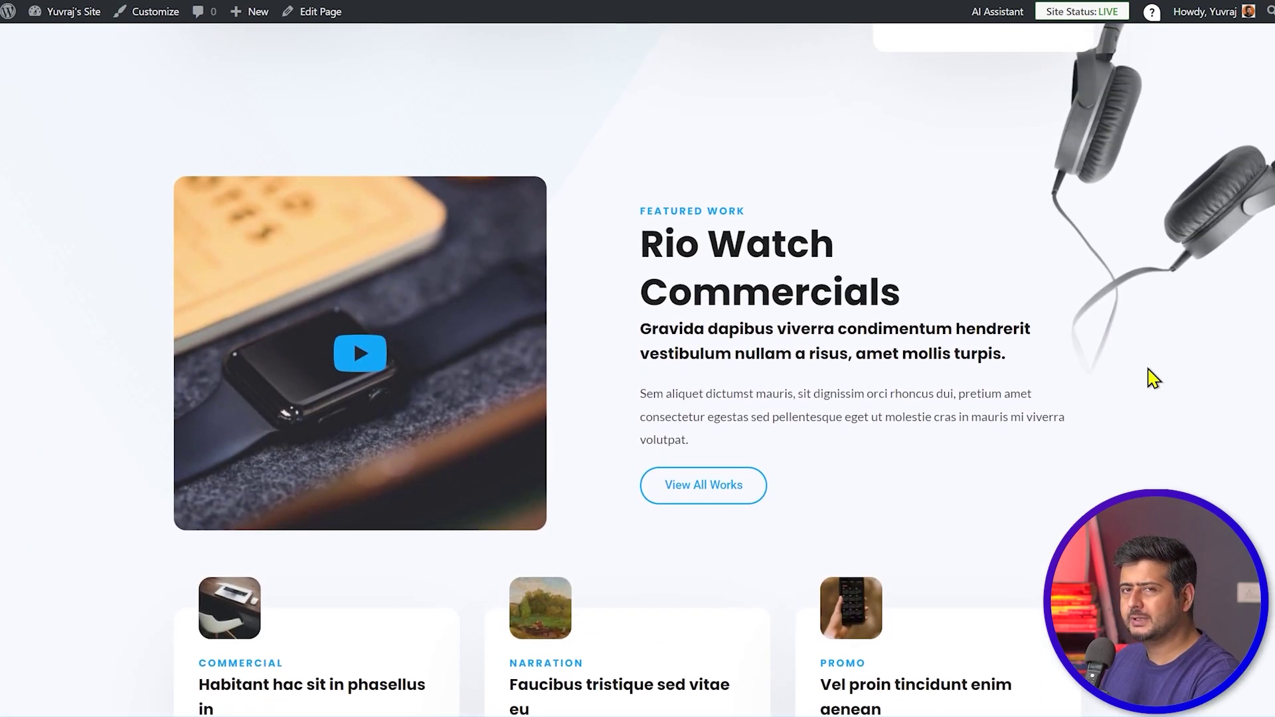
scroll(1152, 380, down, 5)
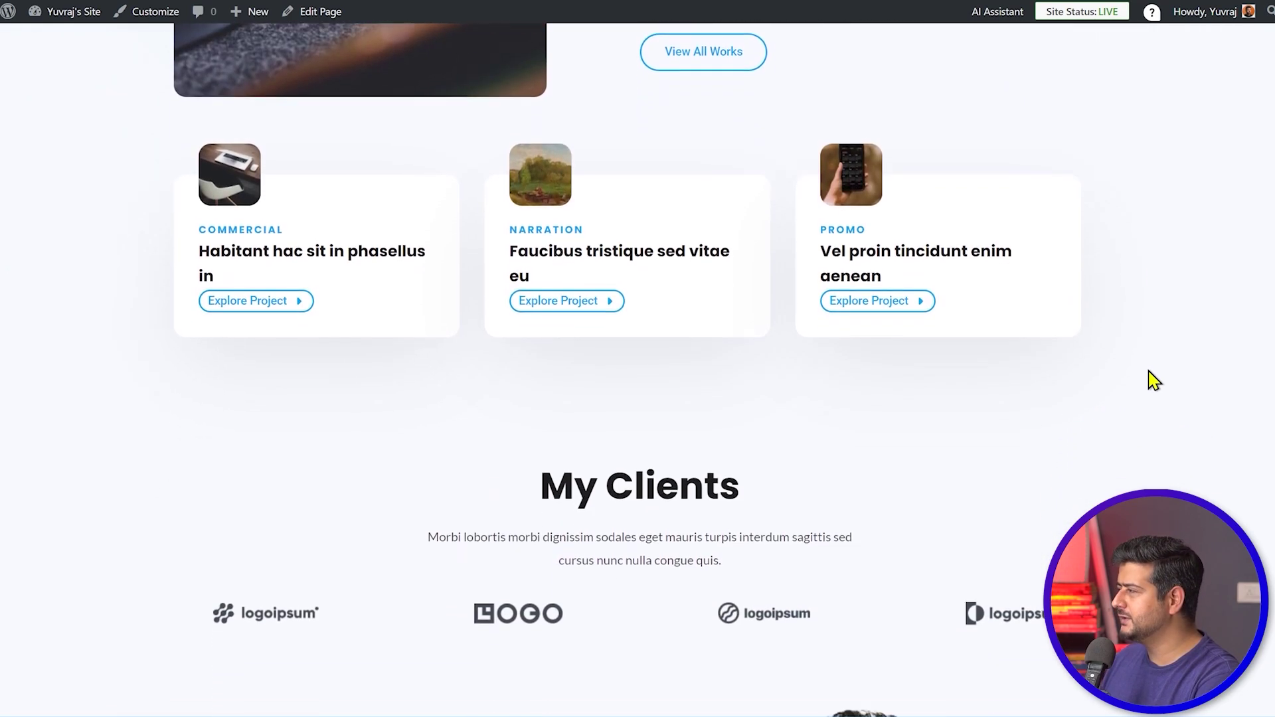
scroll(1152, 381, down, 4)
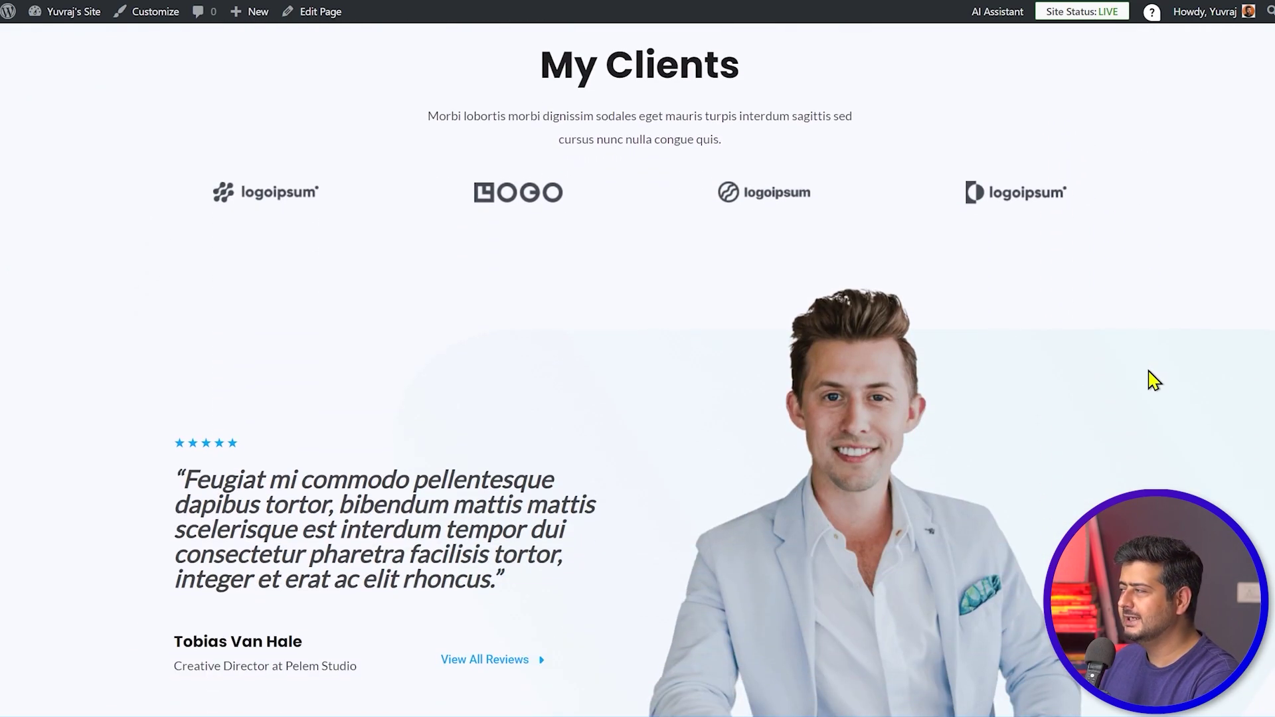
- Examine the home page's remaining sections, from the client testimonial through the "Lets Work Together" call to action to the footer
scroll(1153, 381, down, 4)
scroll(1150, 375, down, 6)
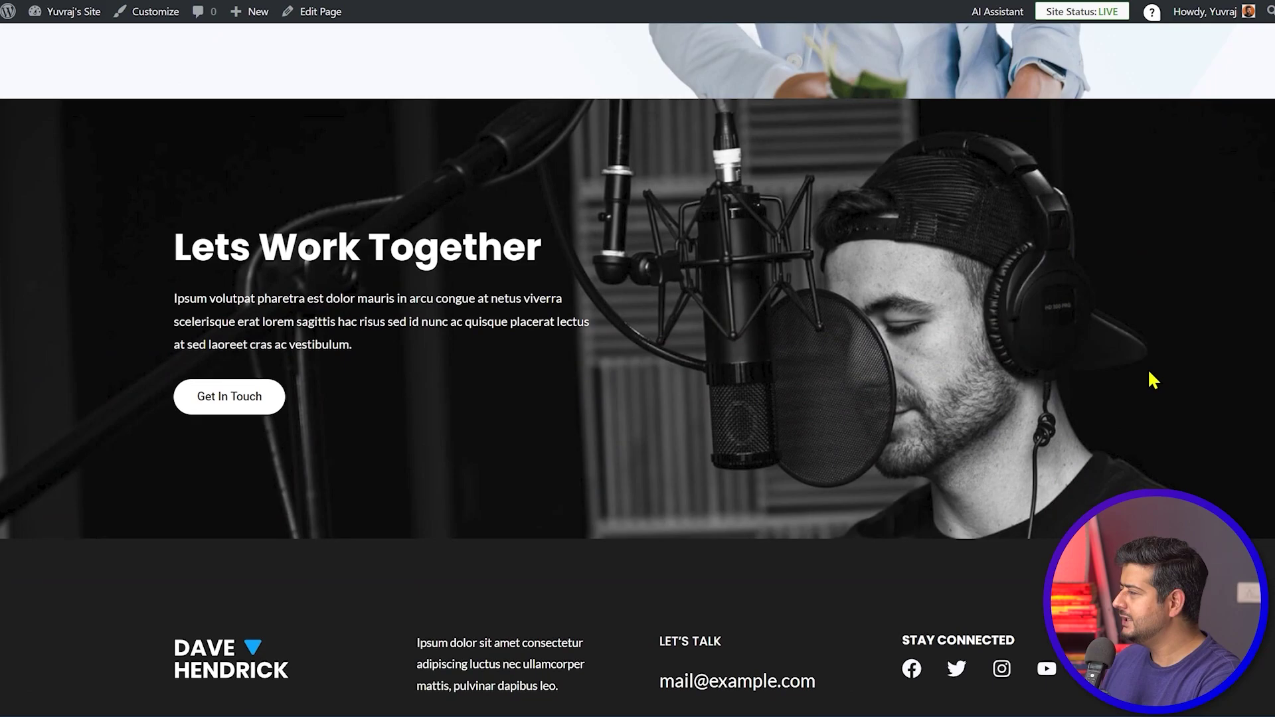
scroll(824, 402, up, 1)
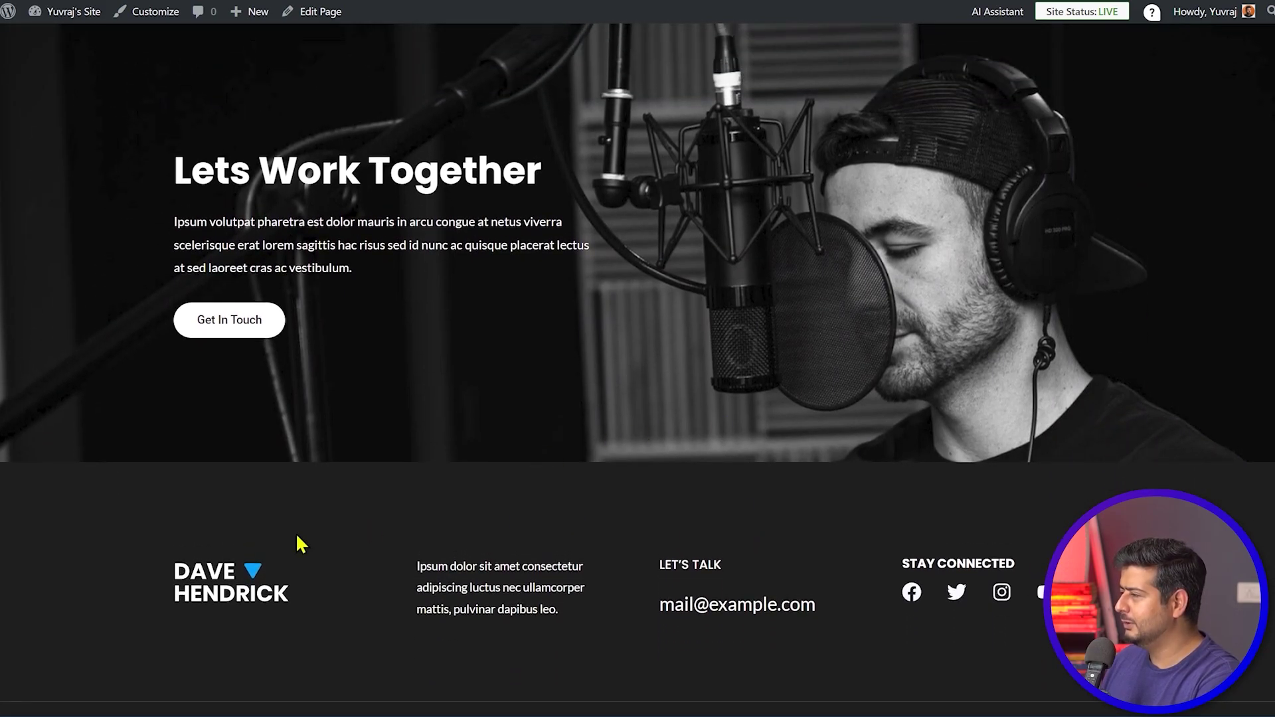
scroll(939, 547, up, 15)
scroll(1070, 489, up, 5)
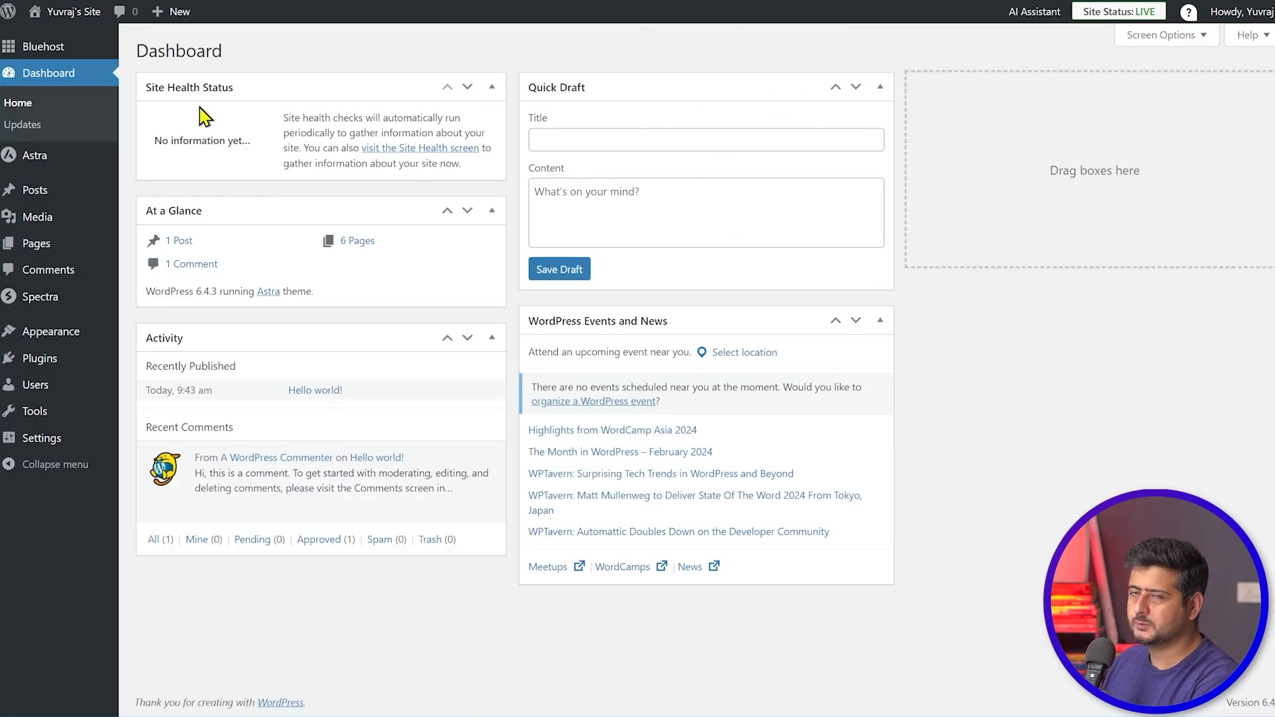
- Collapse the WordPress Events and News widget on the dashboard
click(687, 322)
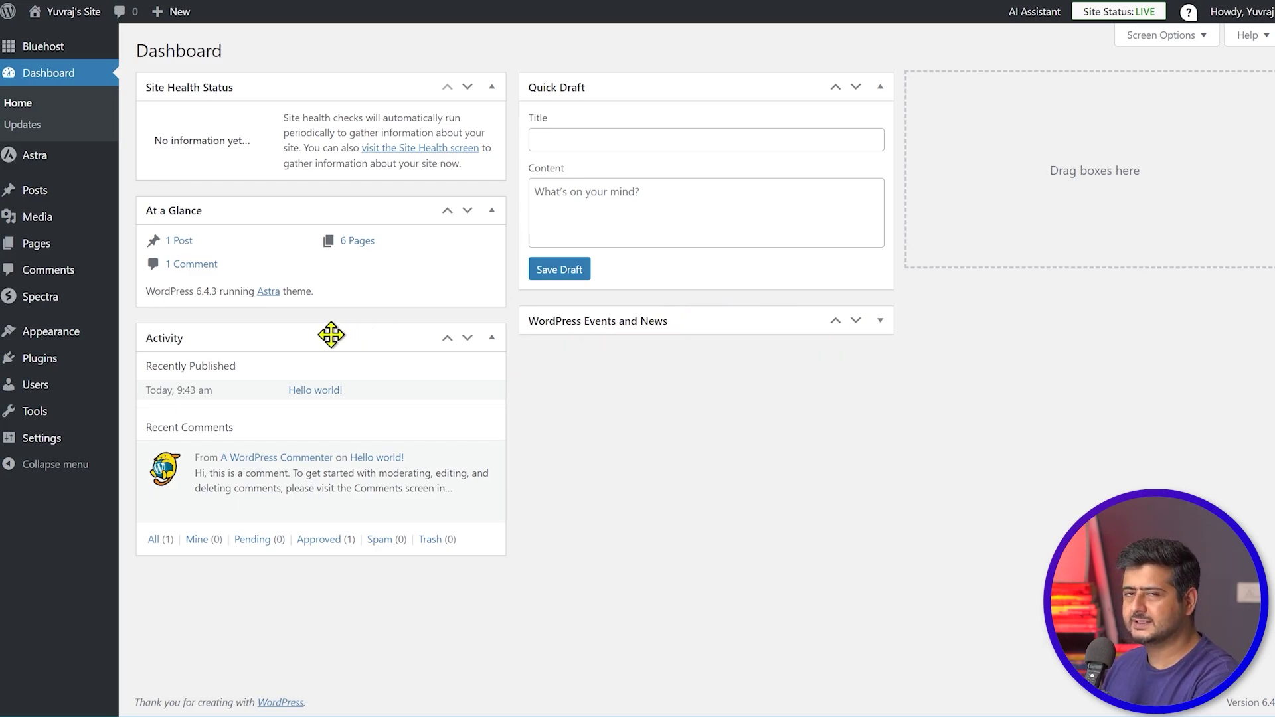
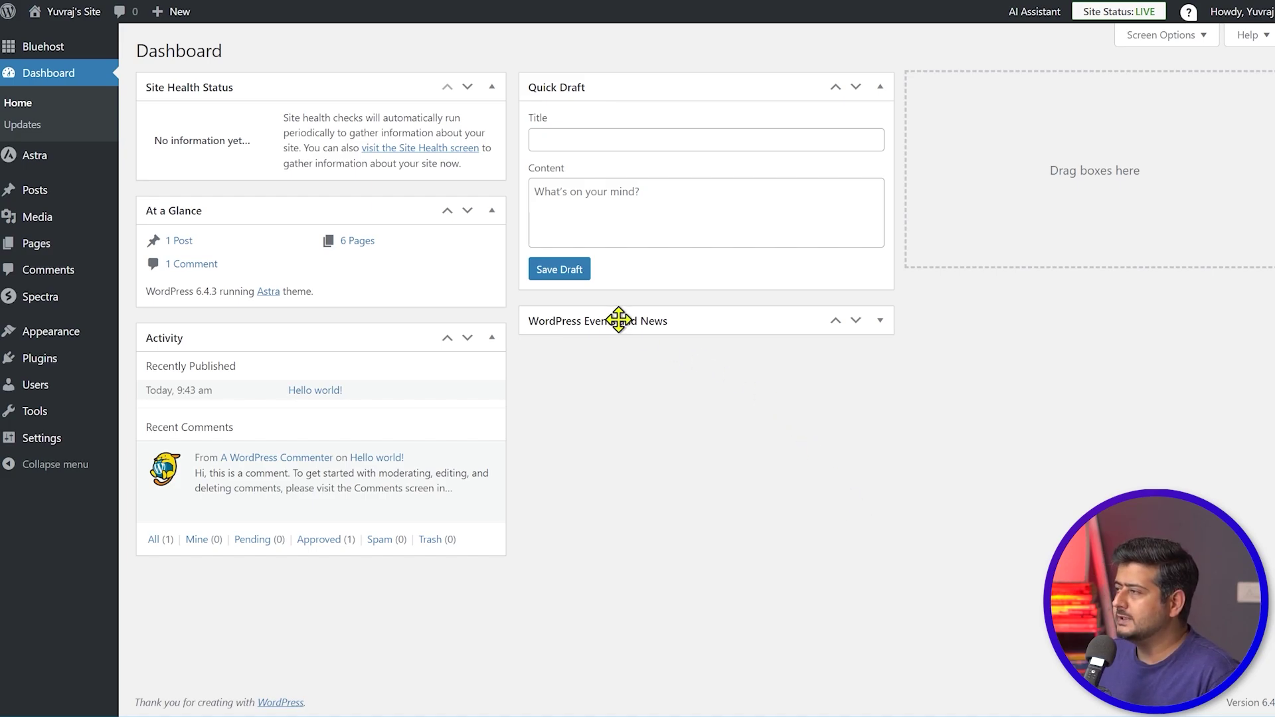
- Create a new page titled "Blog" and publish it
mouse_move(40, 248)
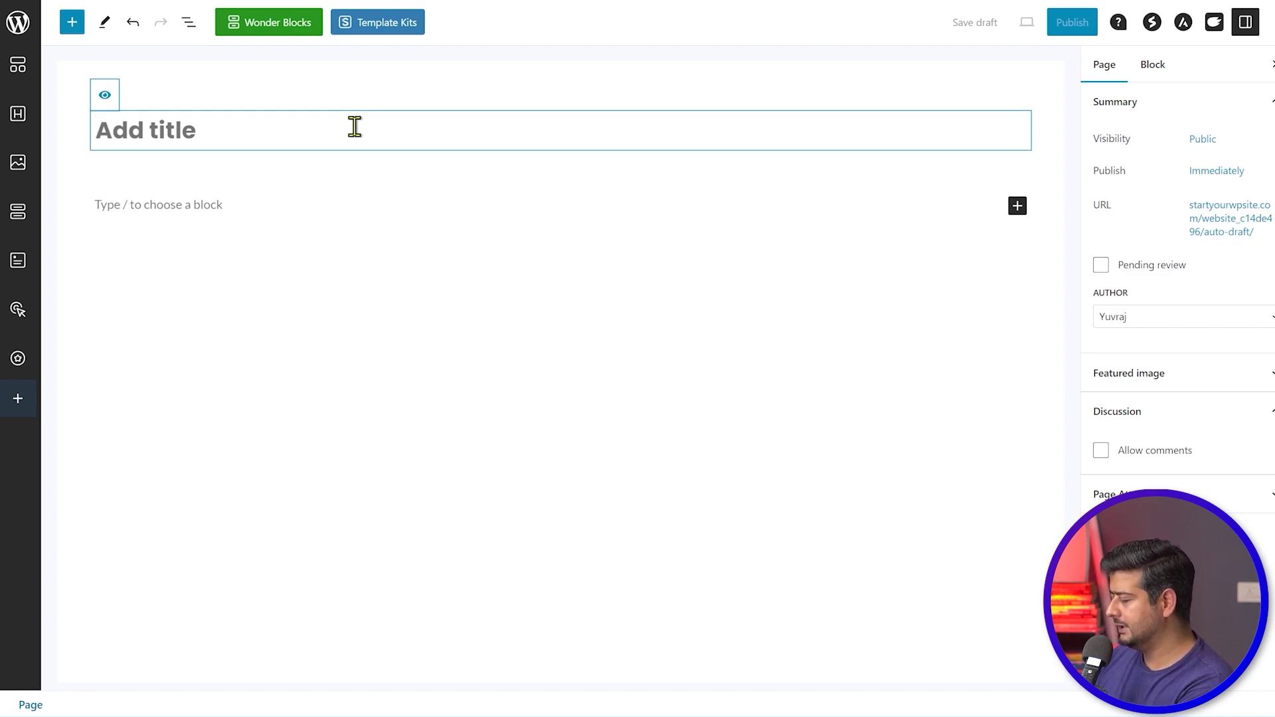
text(N)
key(BackSpace)
text(b)
key(BackSpace)
text(Bloh)
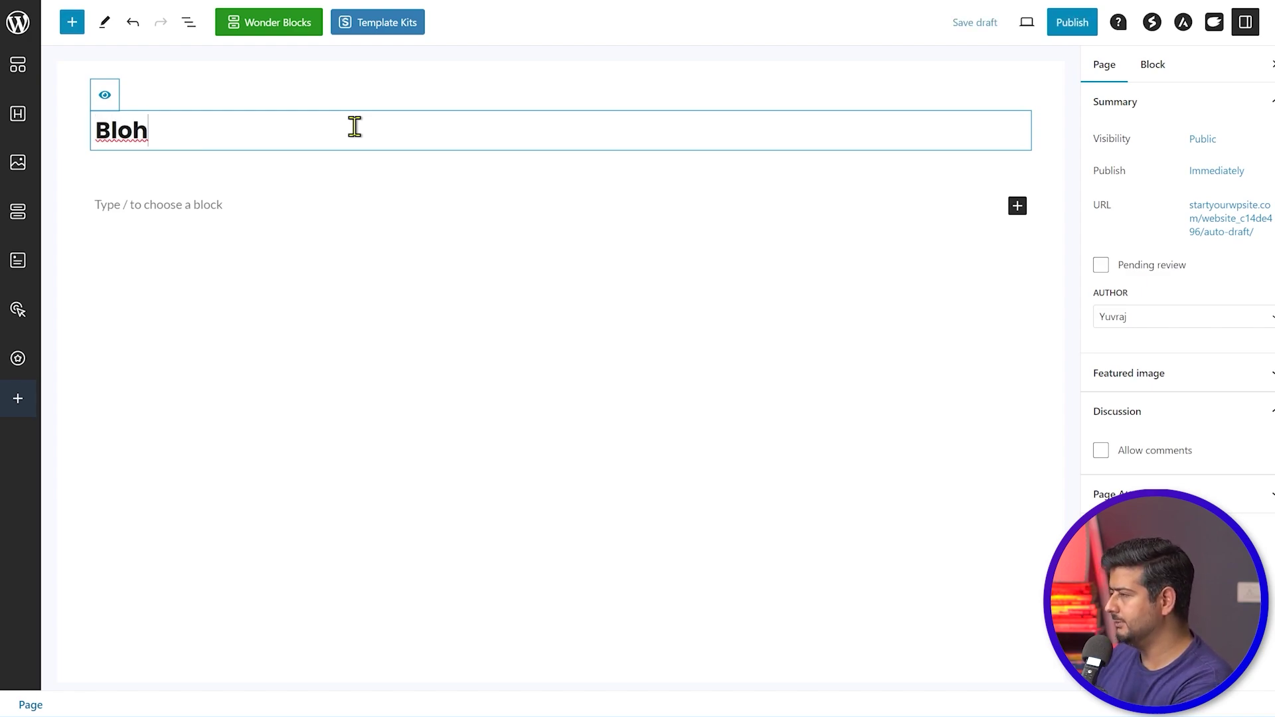
key(BackSpace)
text(g)
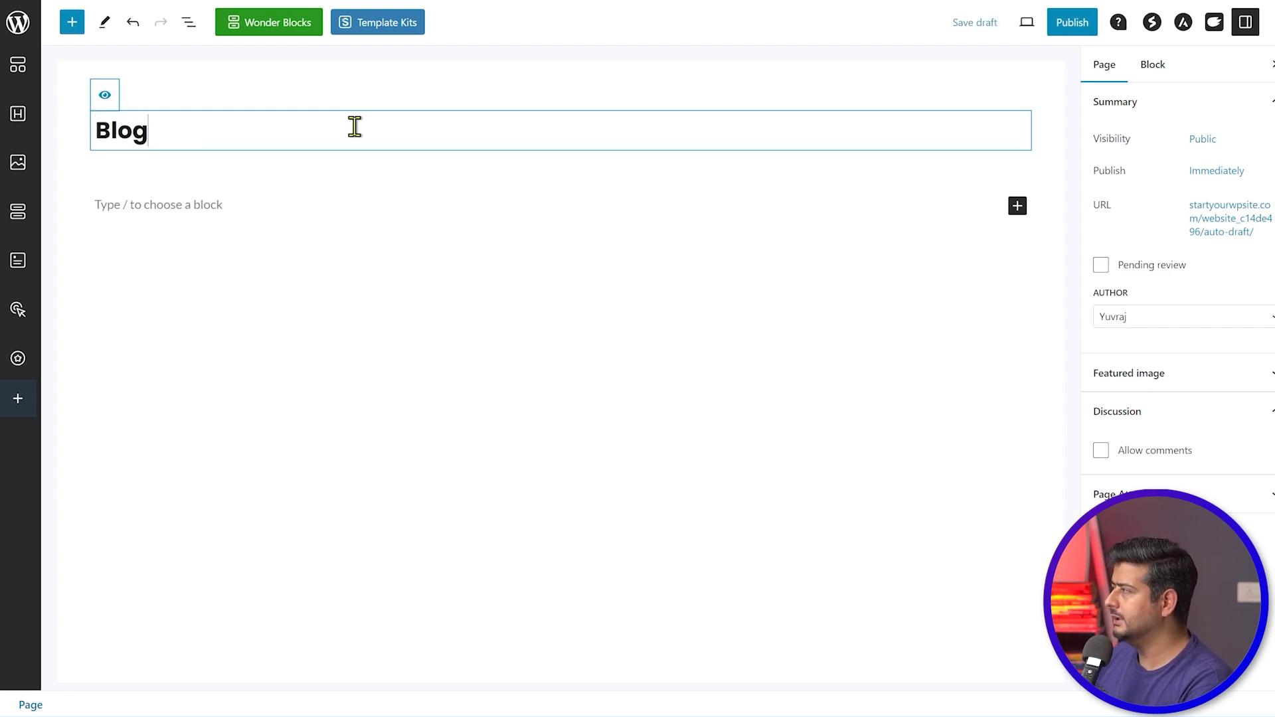
click(1072, 24)
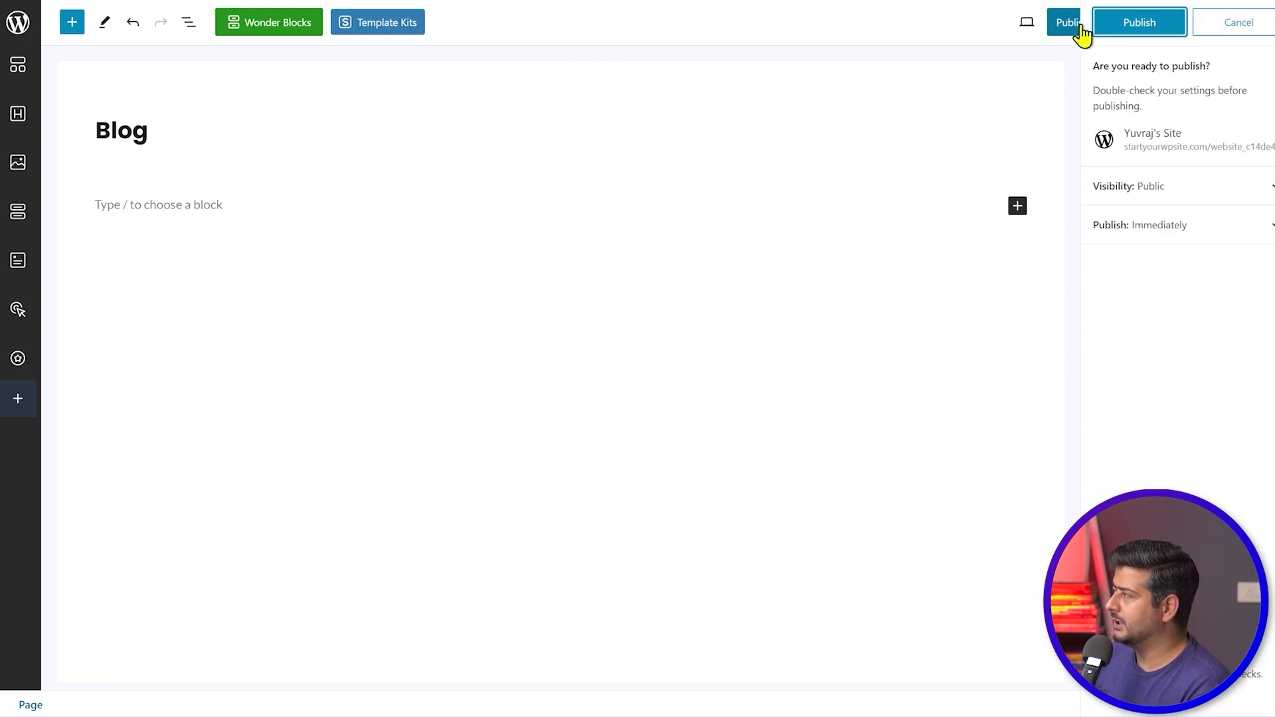
click(1145, 30)
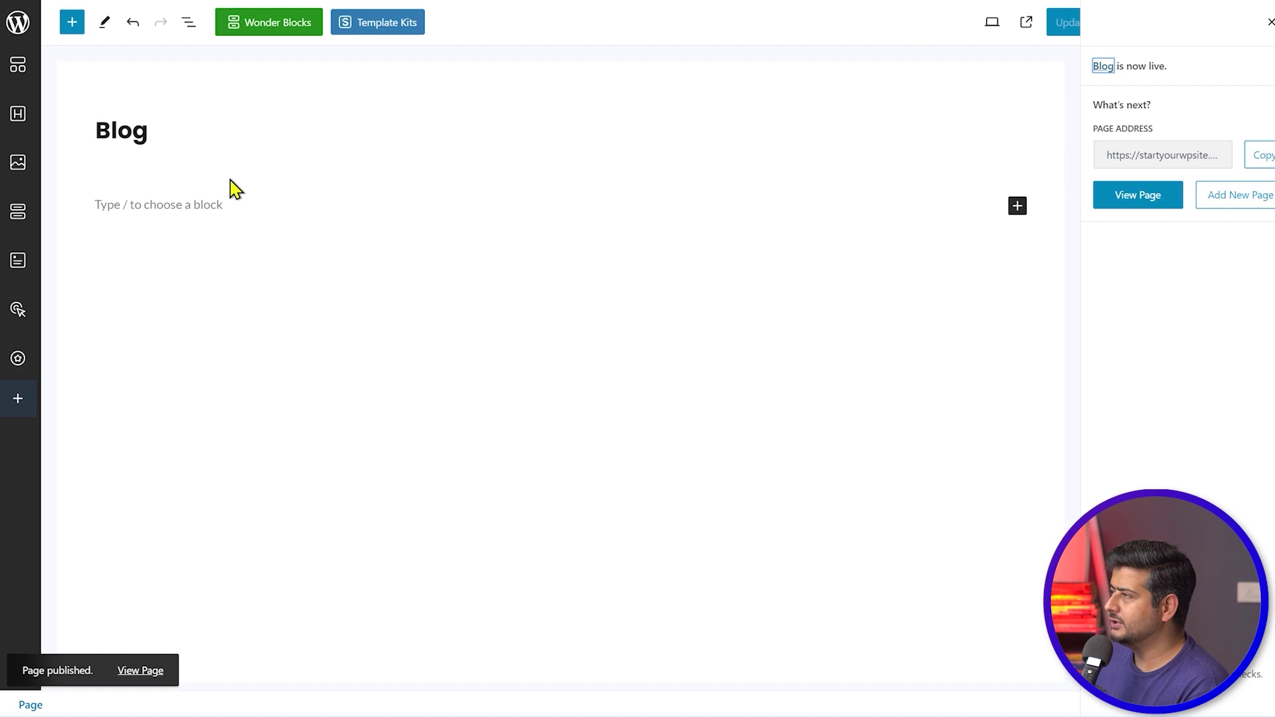
- Set the site's posts page to Blog in the Reading settings and save the changes
click(19, 24)
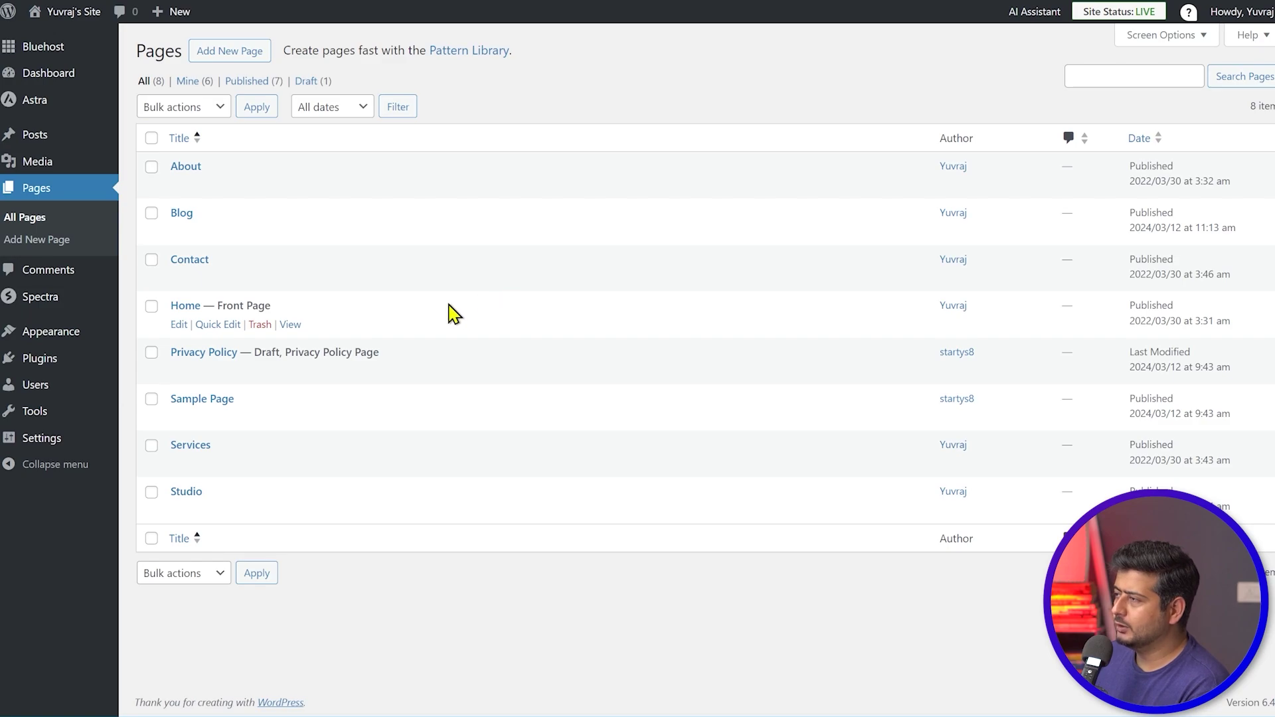
mouse_move(56, 451)
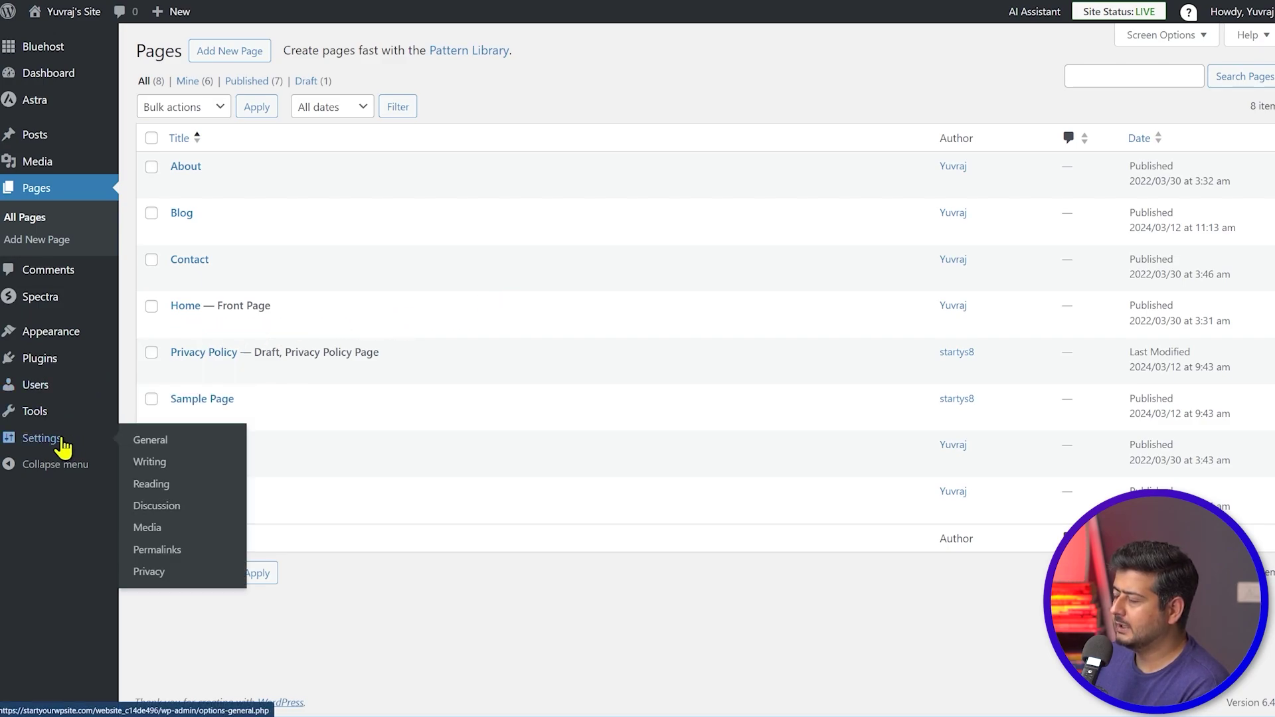
click(167, 488)
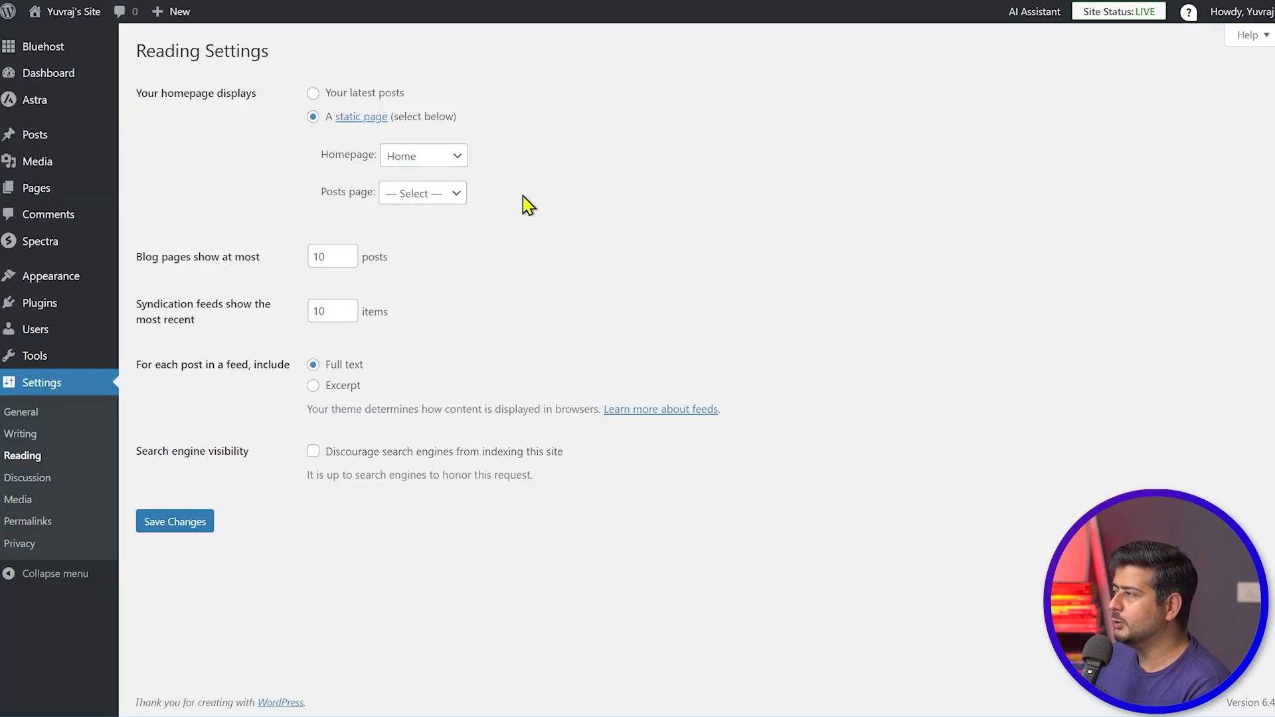
click(444, 200)
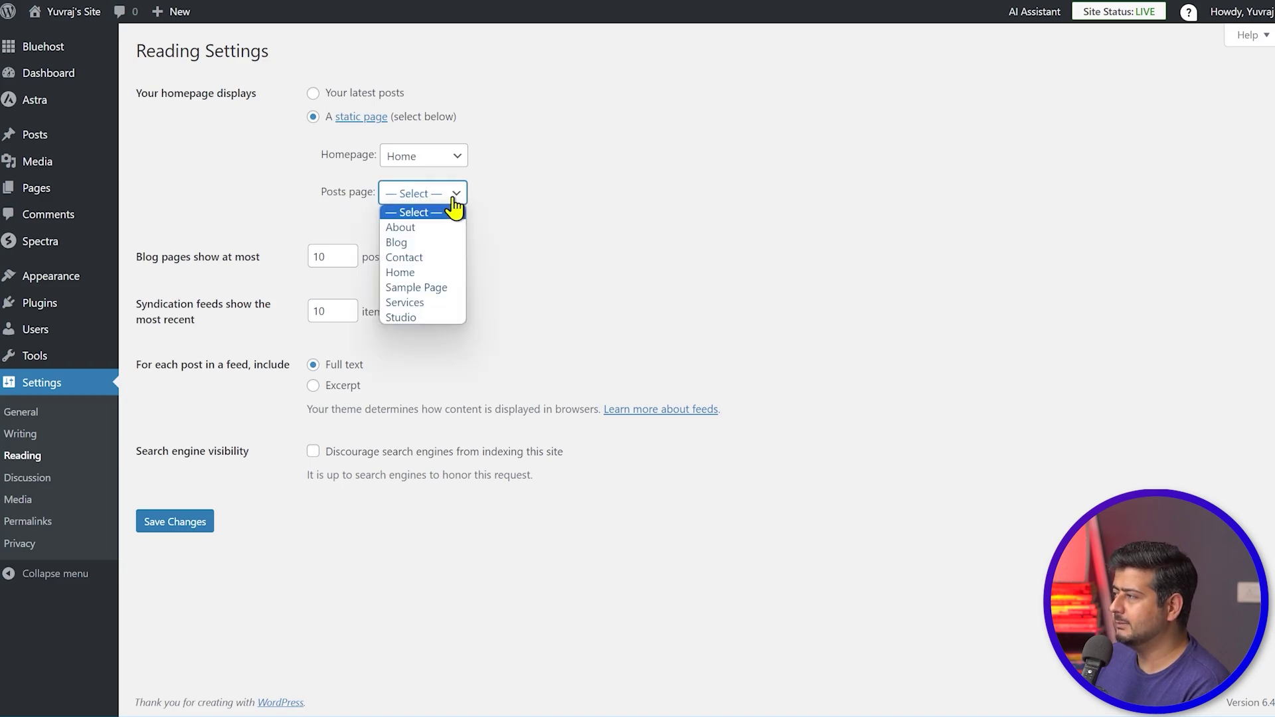
click(426, 244)
click(197, 524)
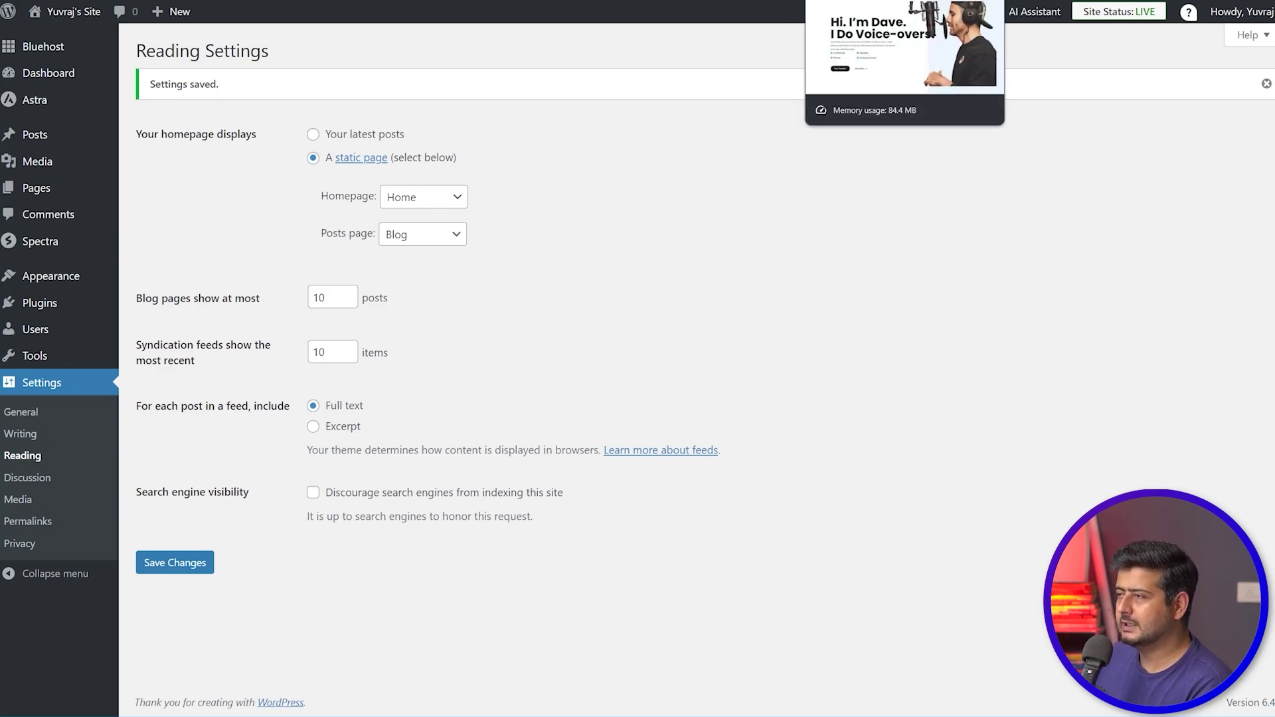
- Check the live site's navigation, then add the Blog posts page to the Header menu
click(850, 1)
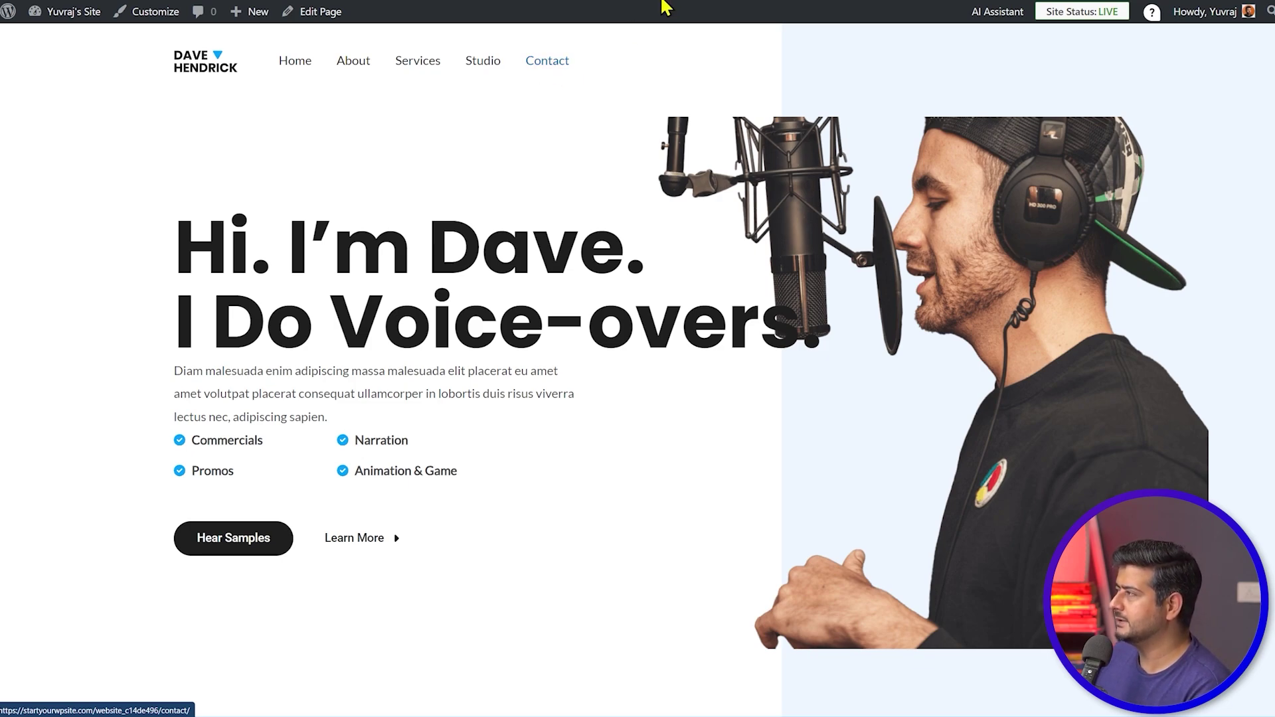
click(721, 1)
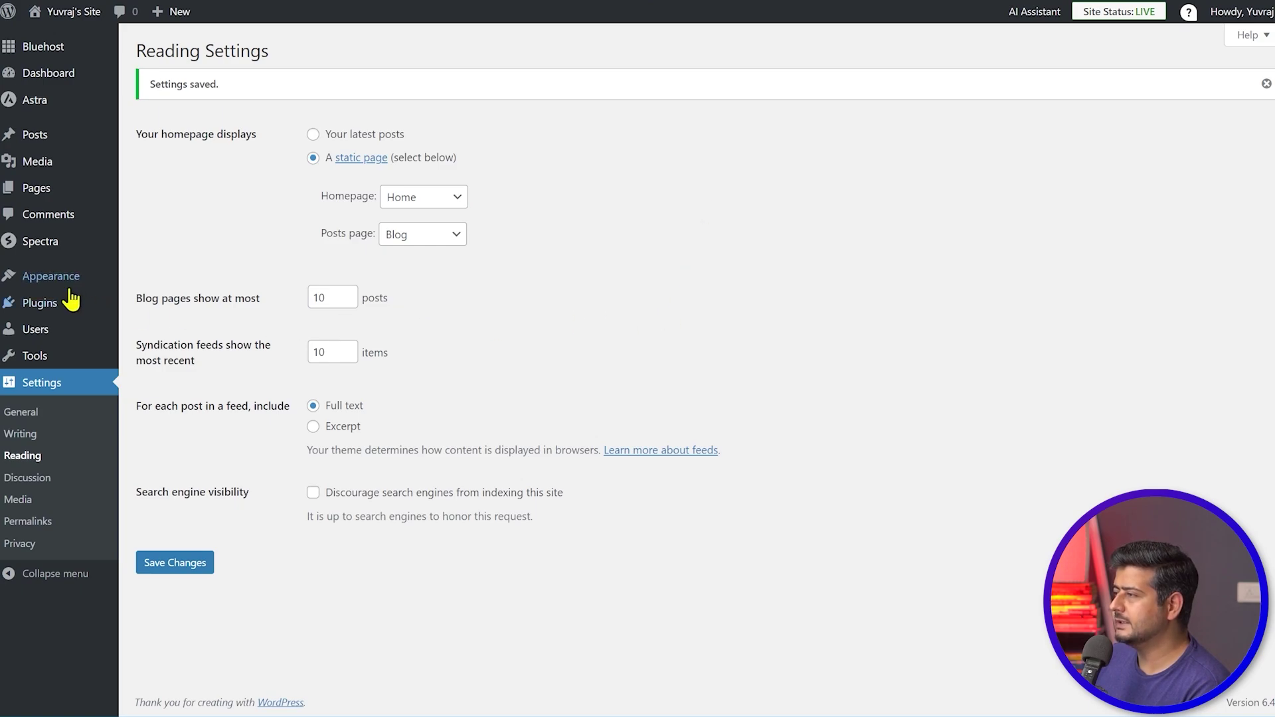
mouse_move(57, 286)
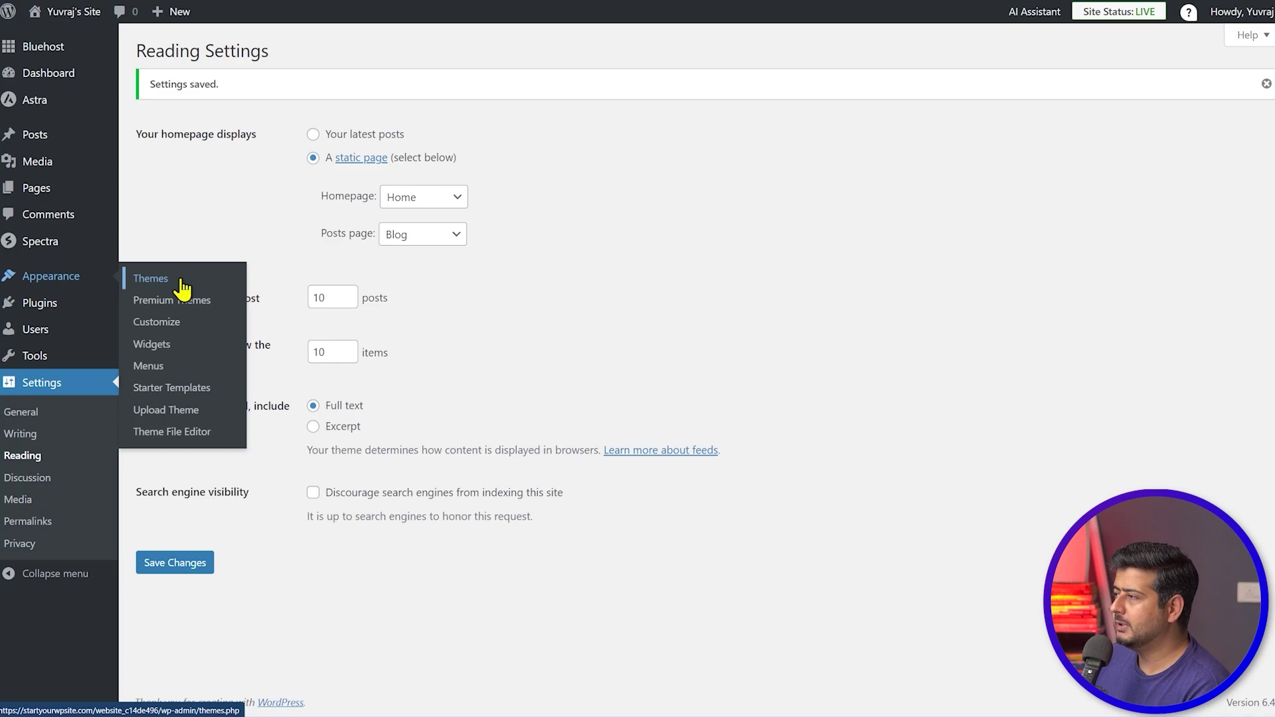
click(177, 367)
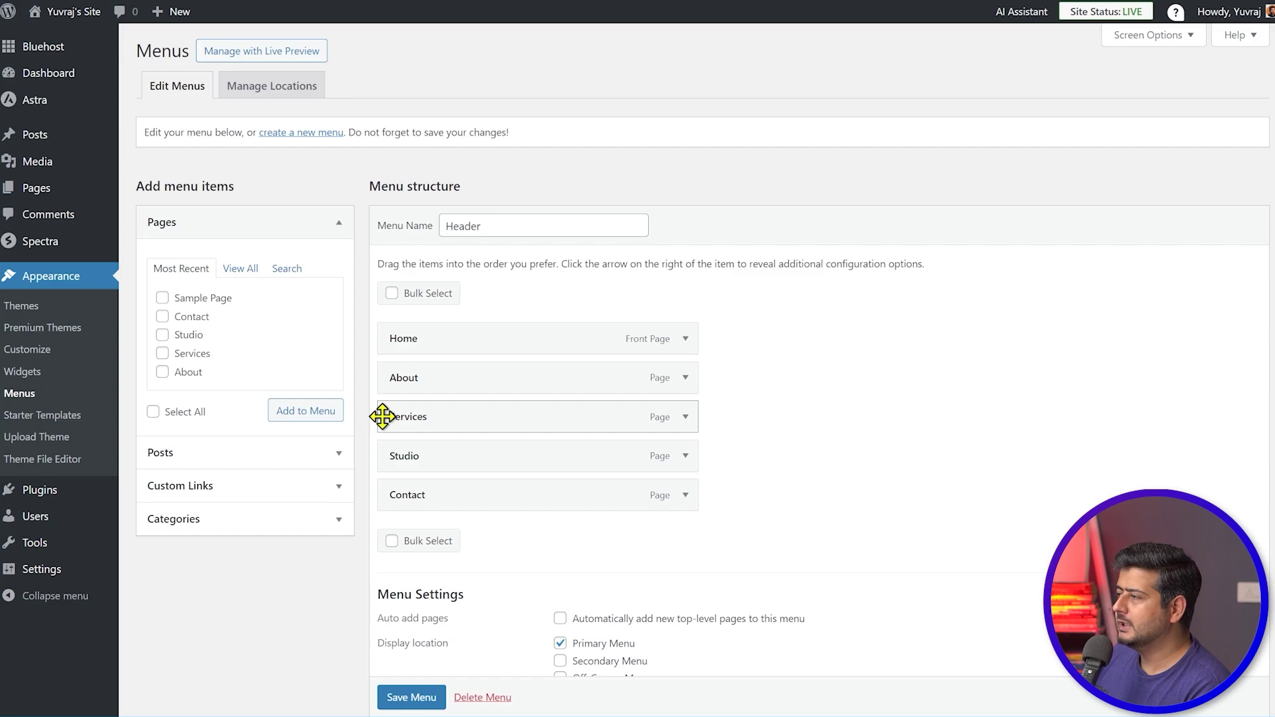
click(232, 272)
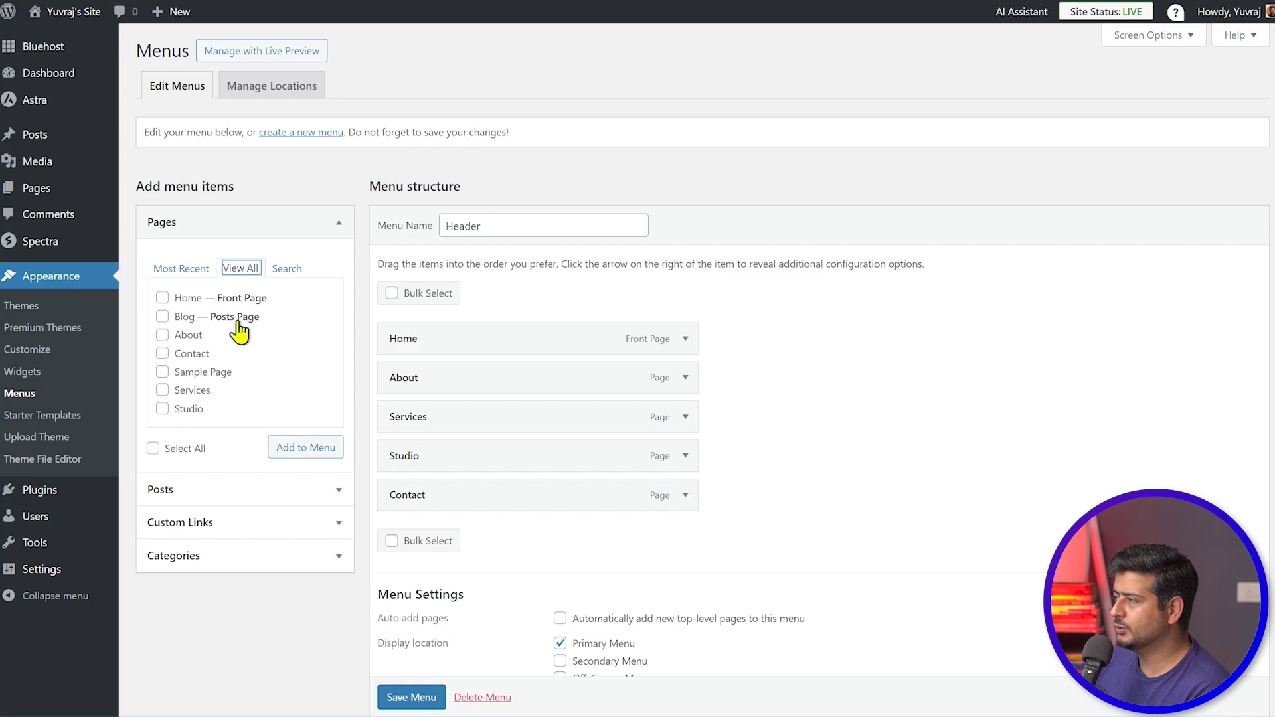
click(162, 317)
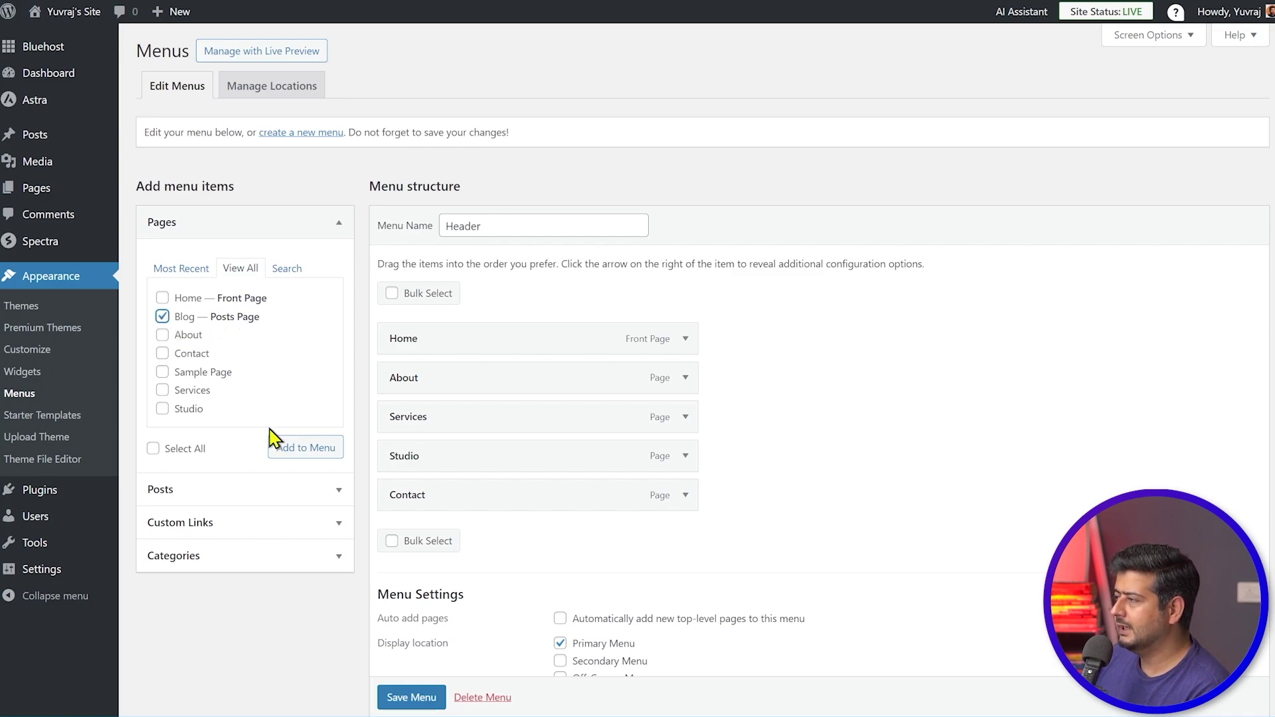
click(293, 452)
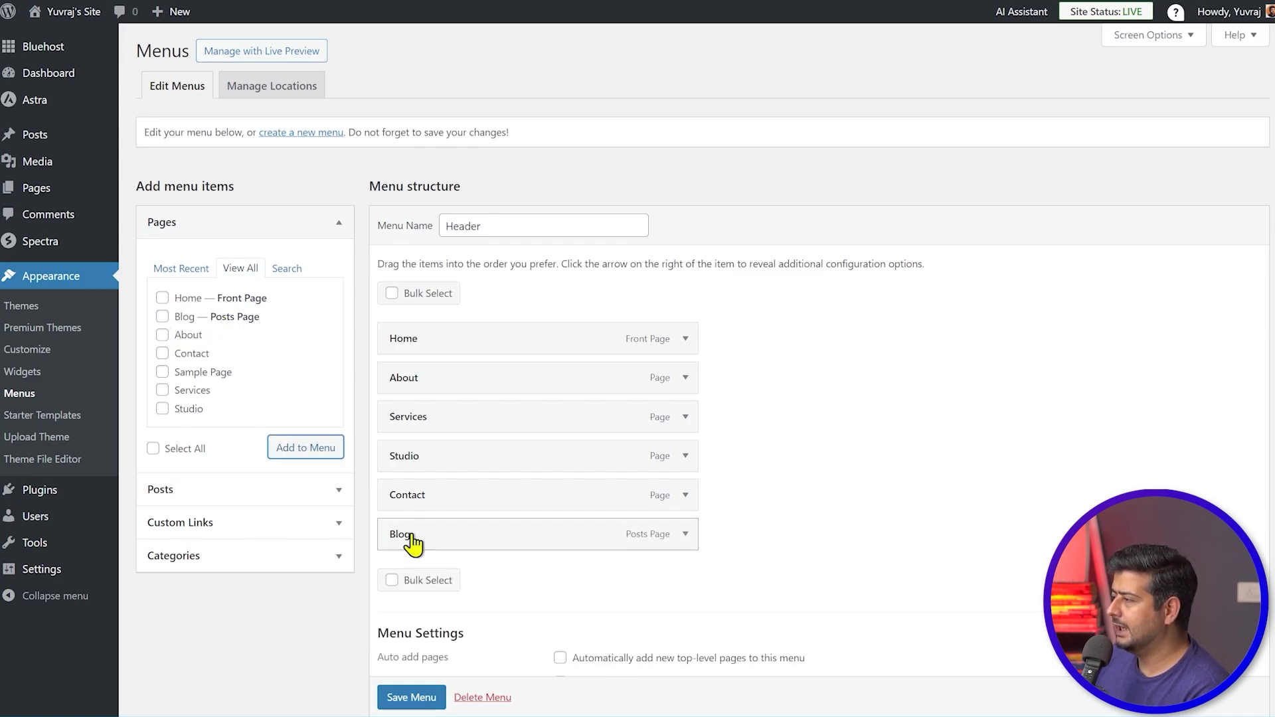
- Move the Blog item between About and Services in the Header menu and save the menu
drag(415, 545, 421, 417)
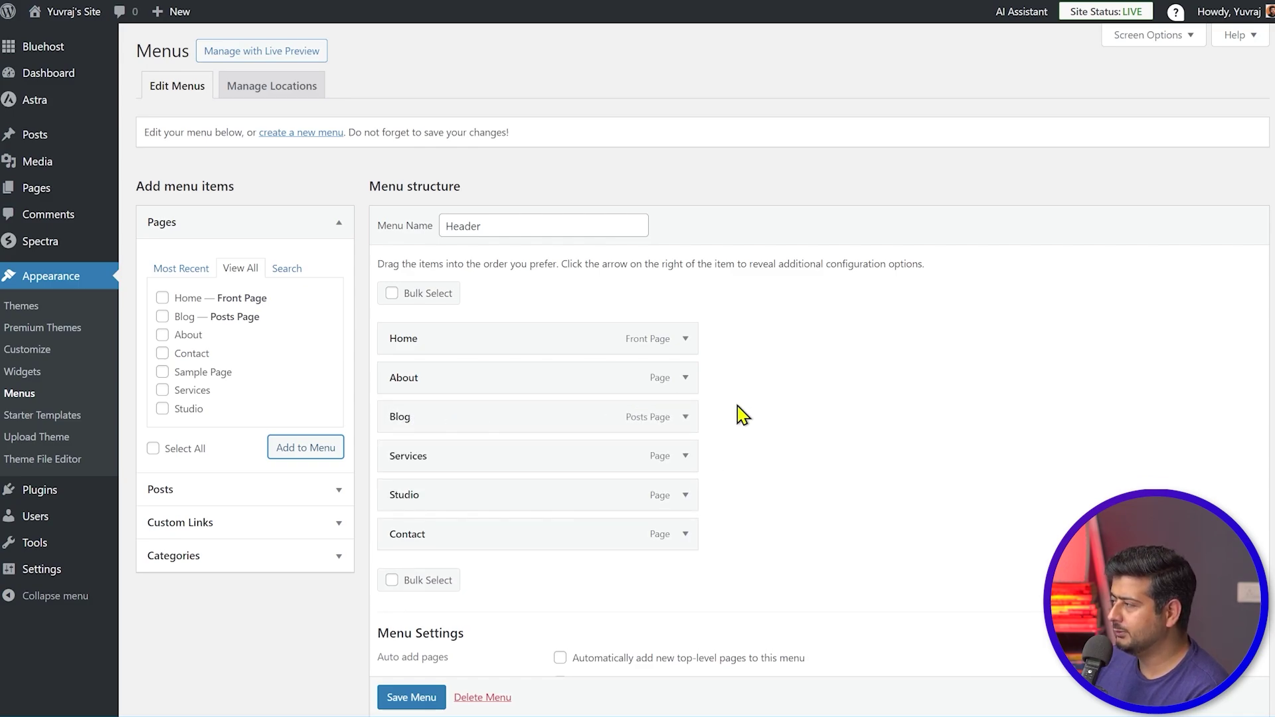
scroll(411, 697, down, 1)
click(410, 697)
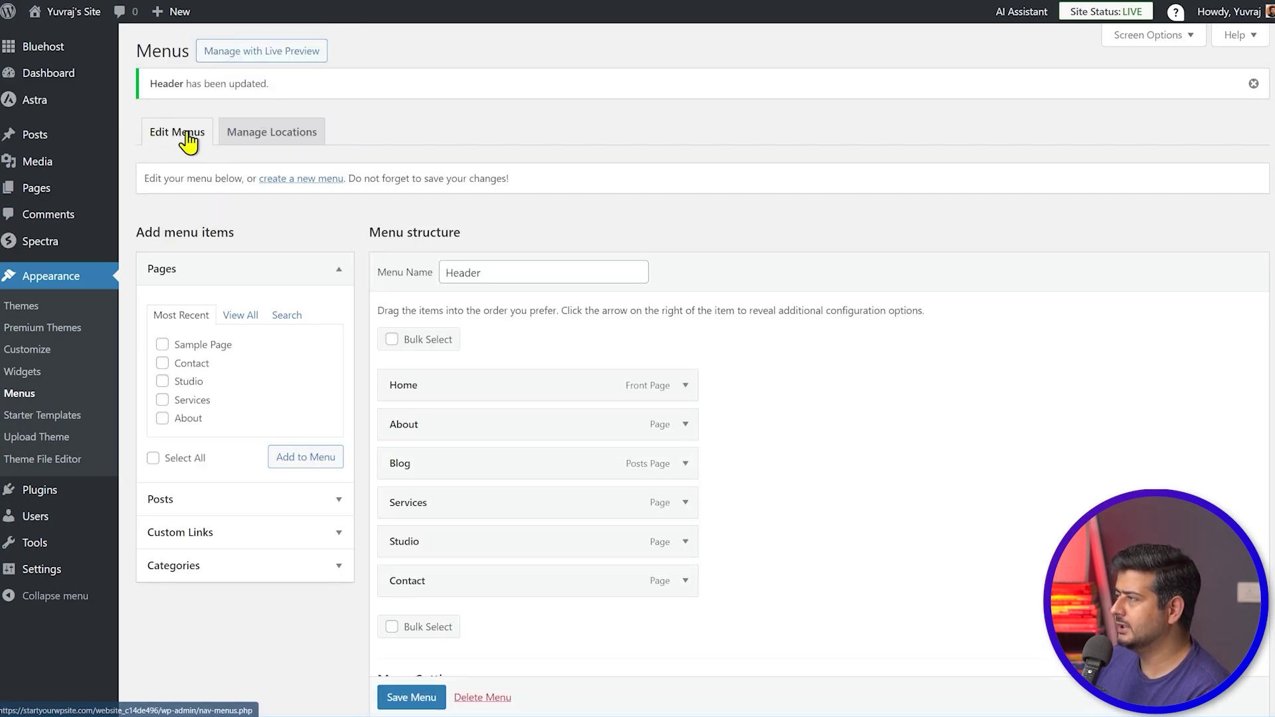
- Reload the live site, open the Blog page and its "Hello world!" post, and return to the Blog page via the home page
key(ctrl+Tab)
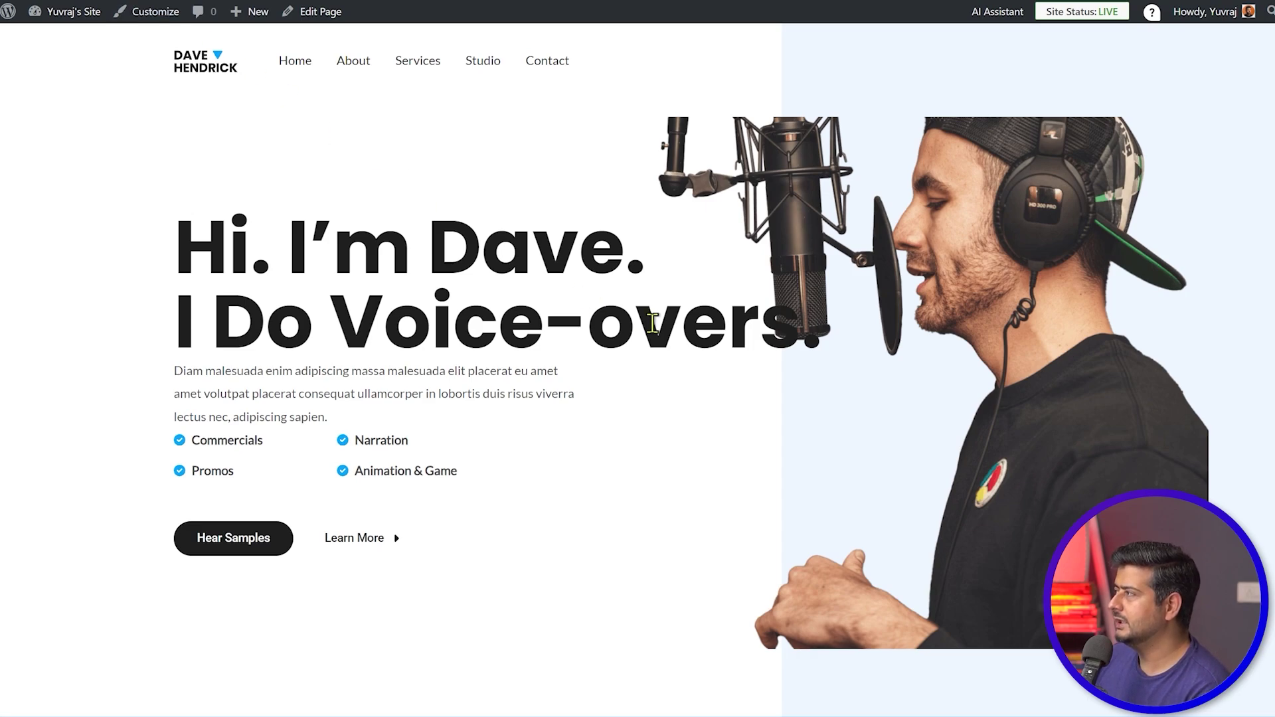
key(F5)
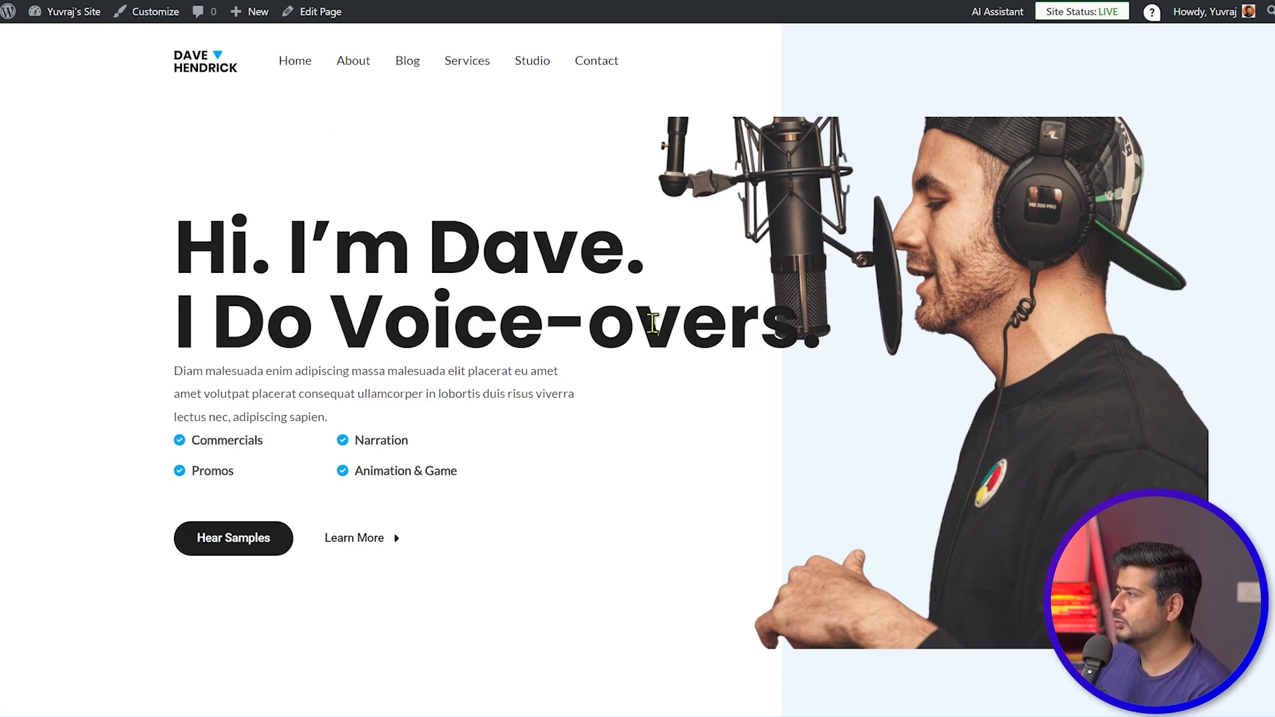
click(406, 62)
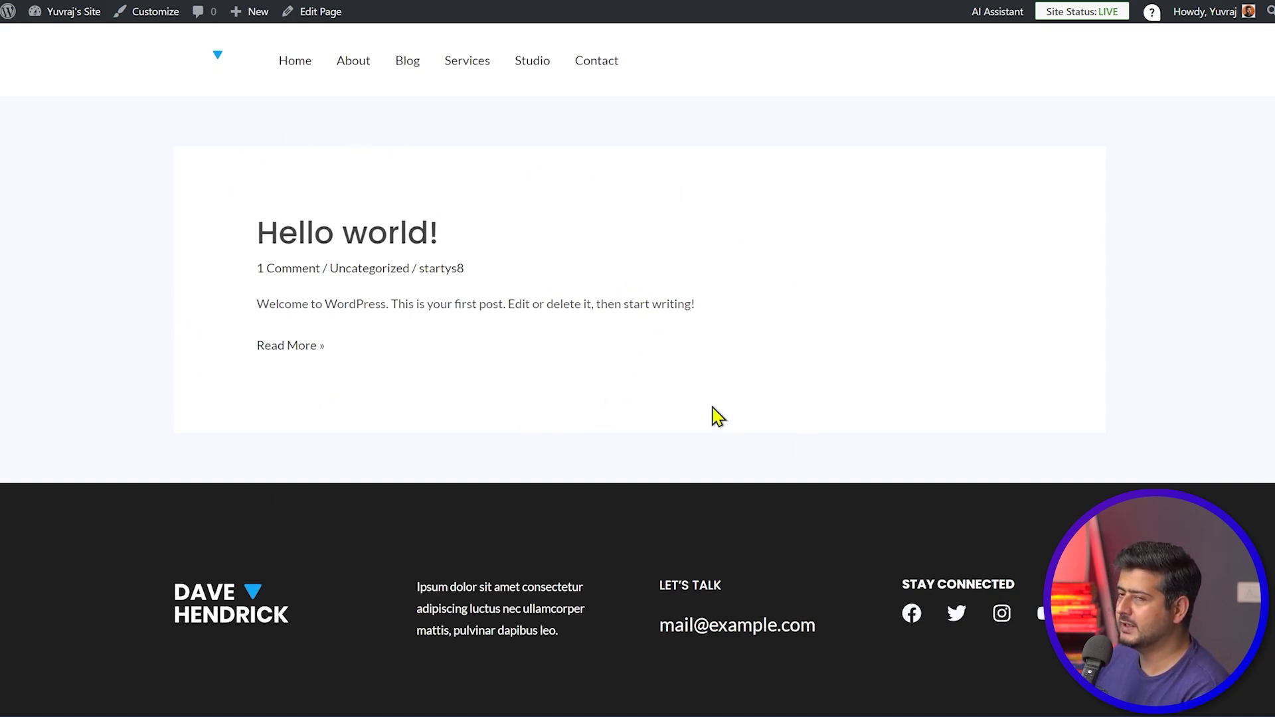
click(353, 240)
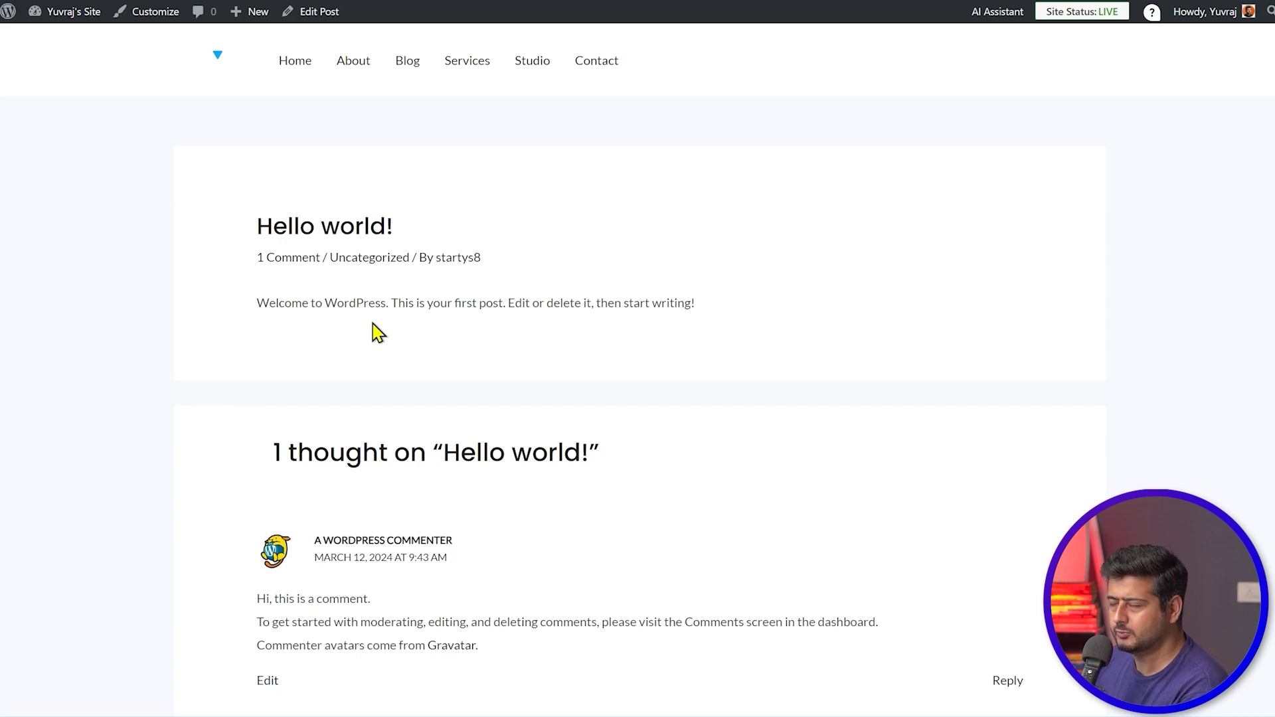
click(233, 65)
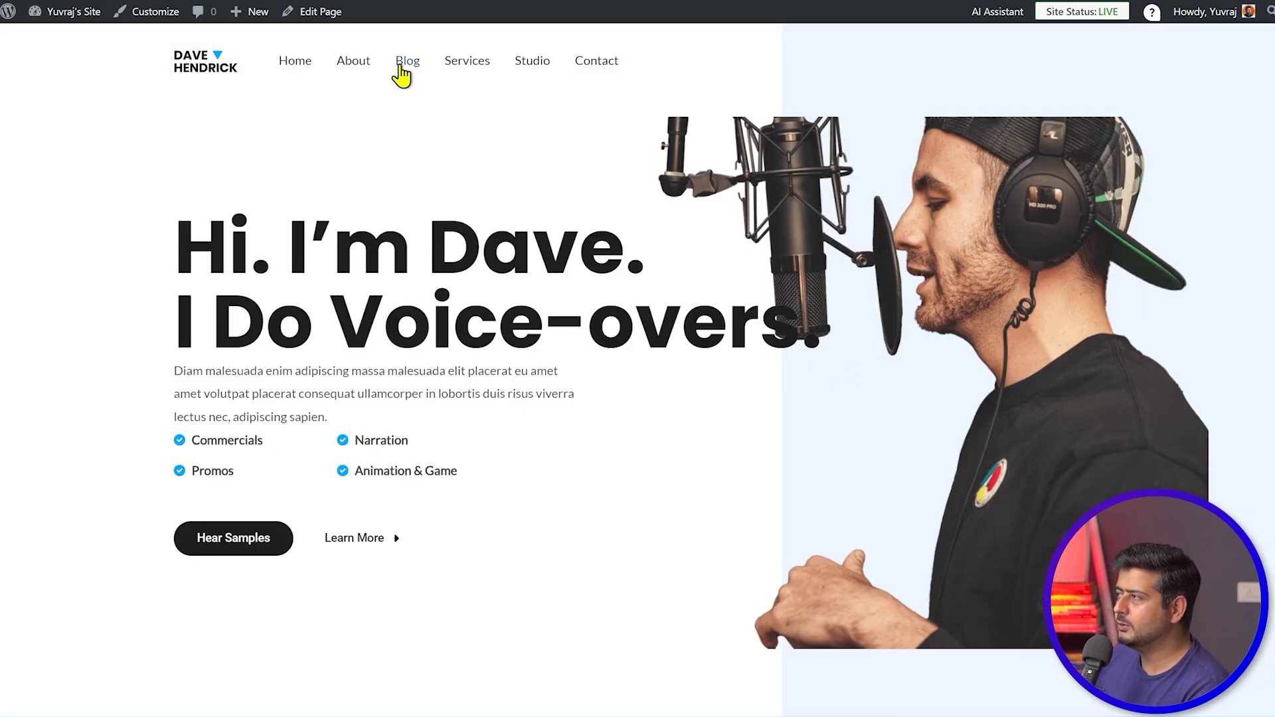
click(406, 66)
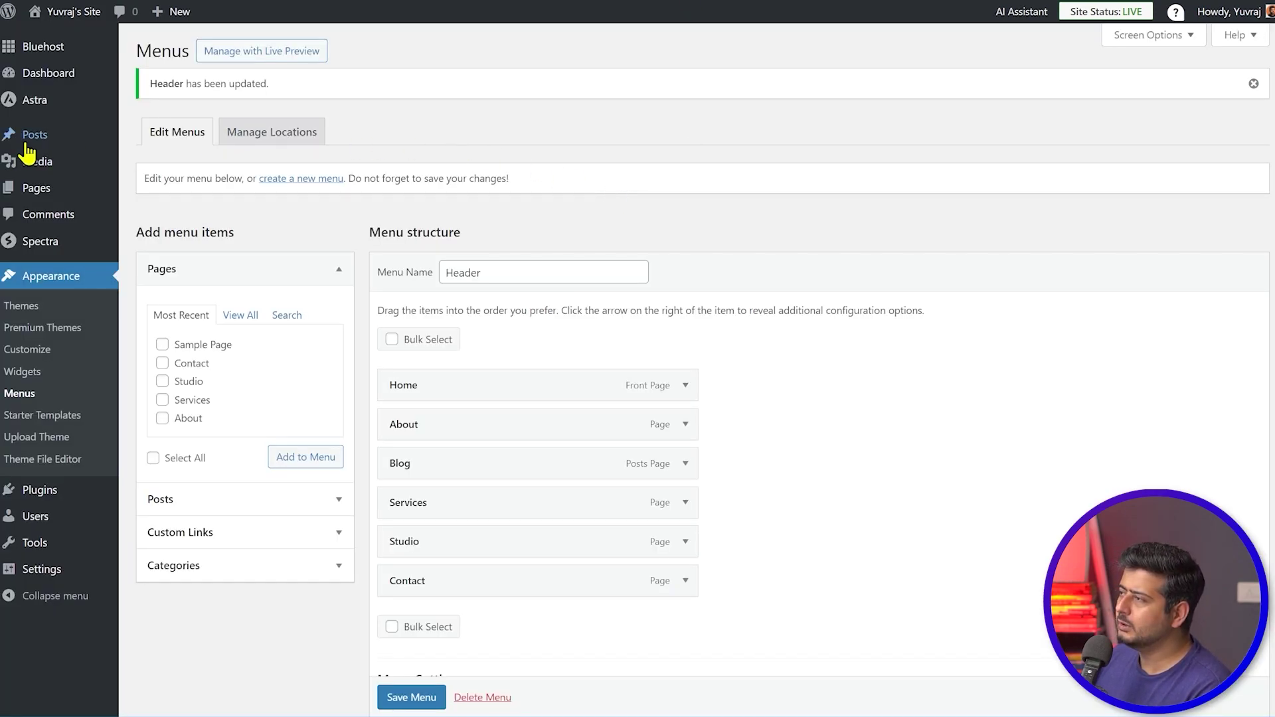
- Review the draft post "How to Land More Voice Over Gigs" and preview it in a new tab
mouse_move(25, 143)
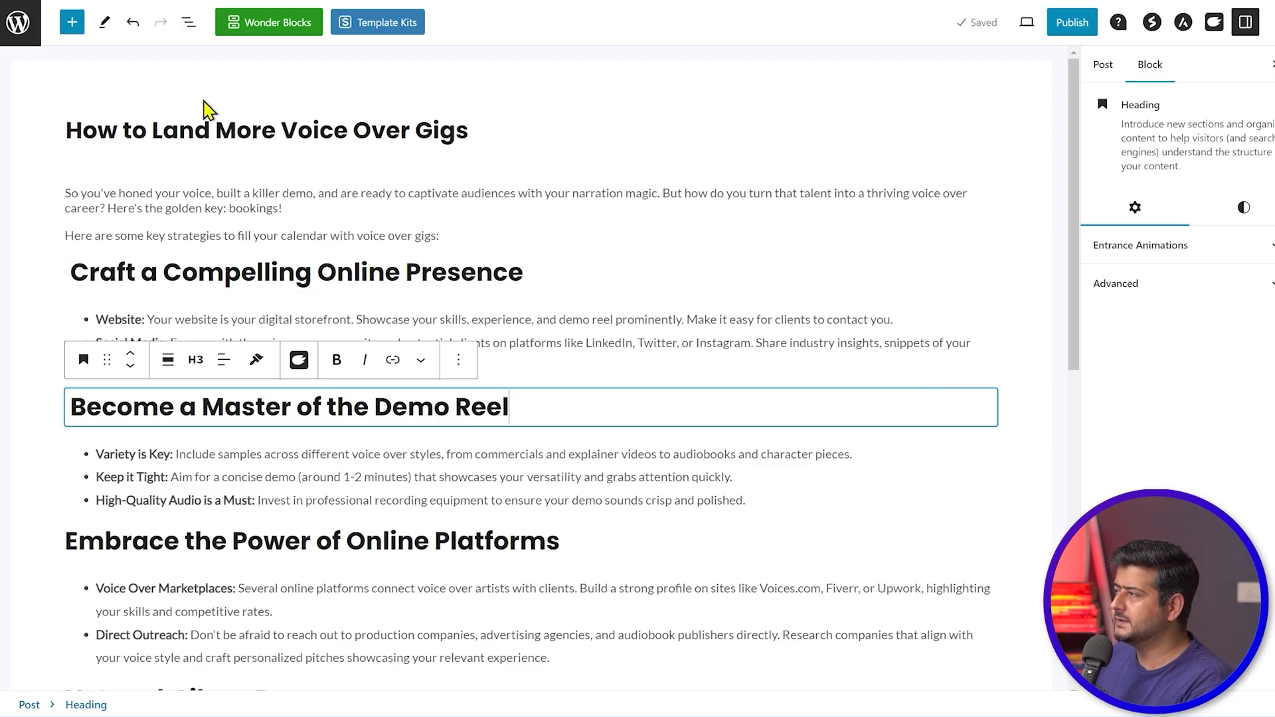
scroll(385, 265, down, 7)
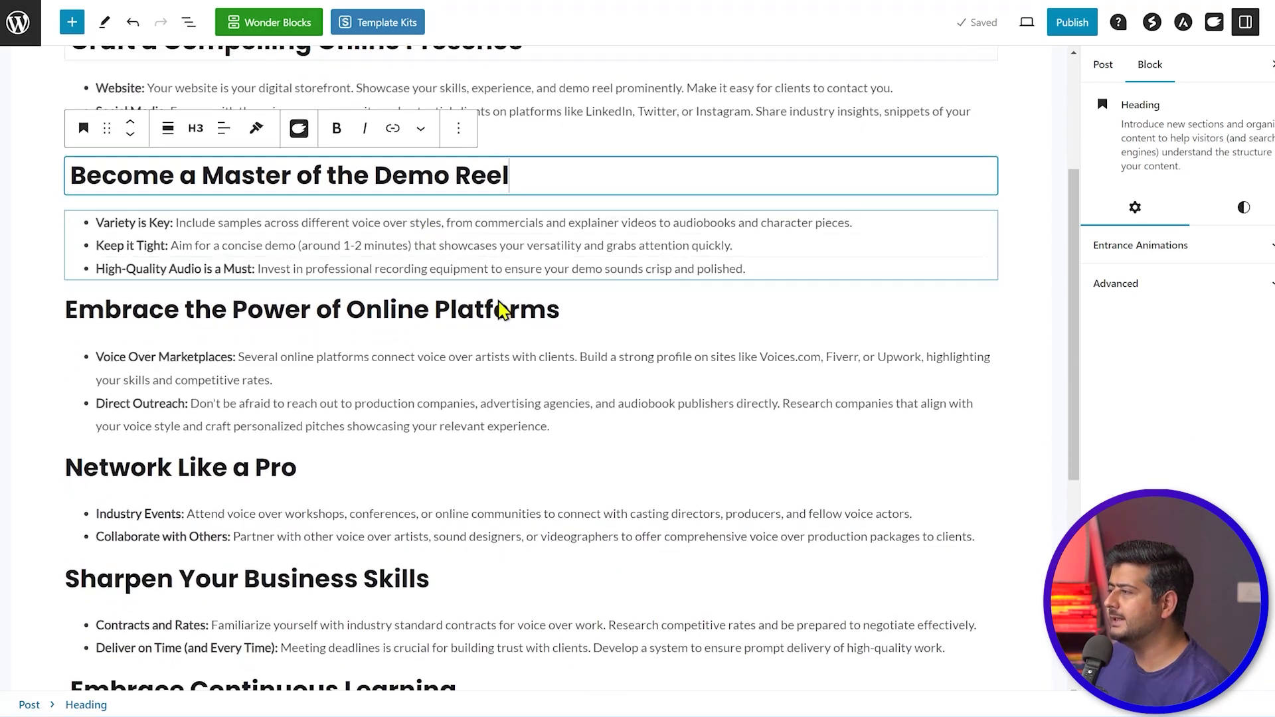
scroll(584, 462, up, 7)
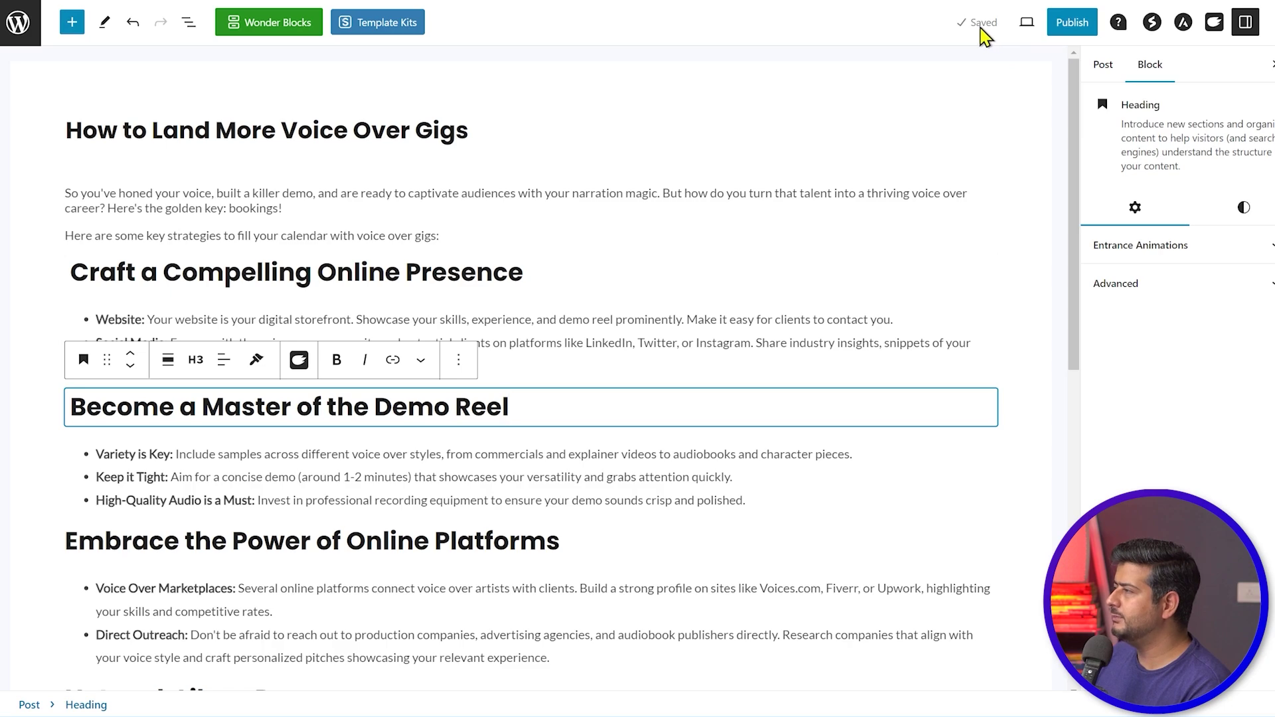
click(1028, 24)
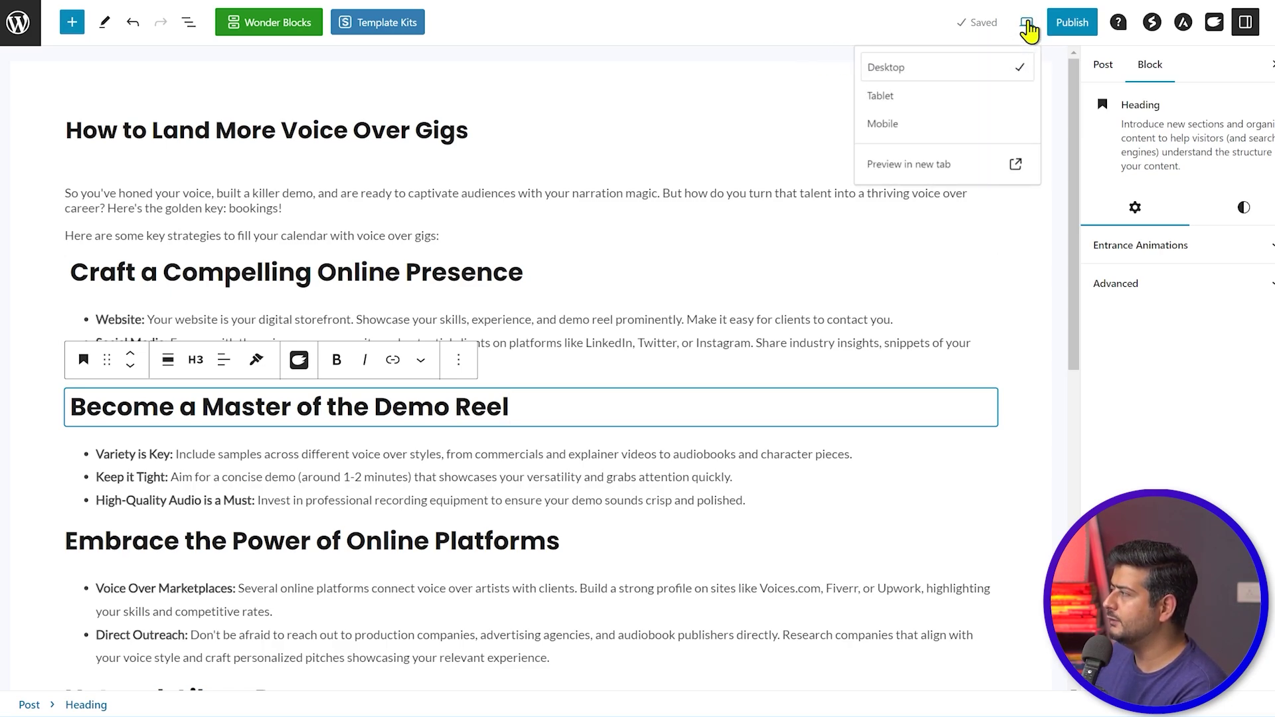
click(905, 166)
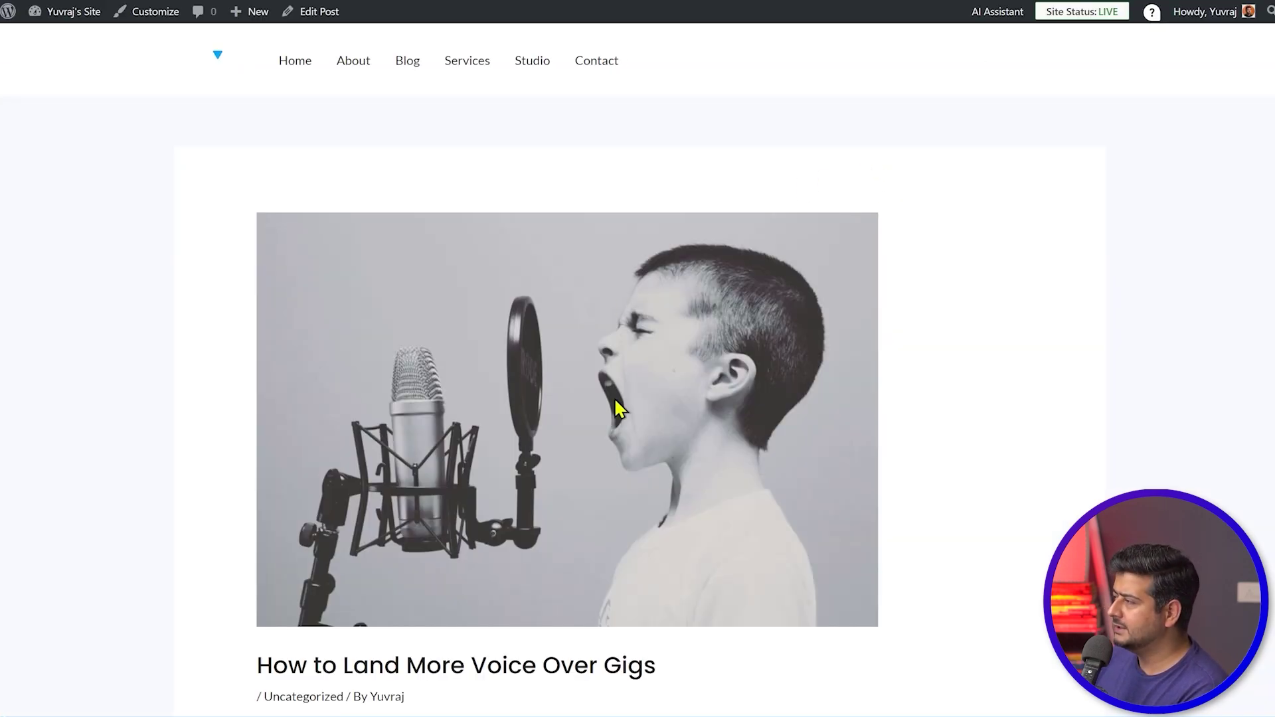
- Read through the preview of "How to Land More Voice Over Gigs" and return to the editor to examine the post settings
scroll(727, 370, down, 10)
scroll(623, 289, down, 10)
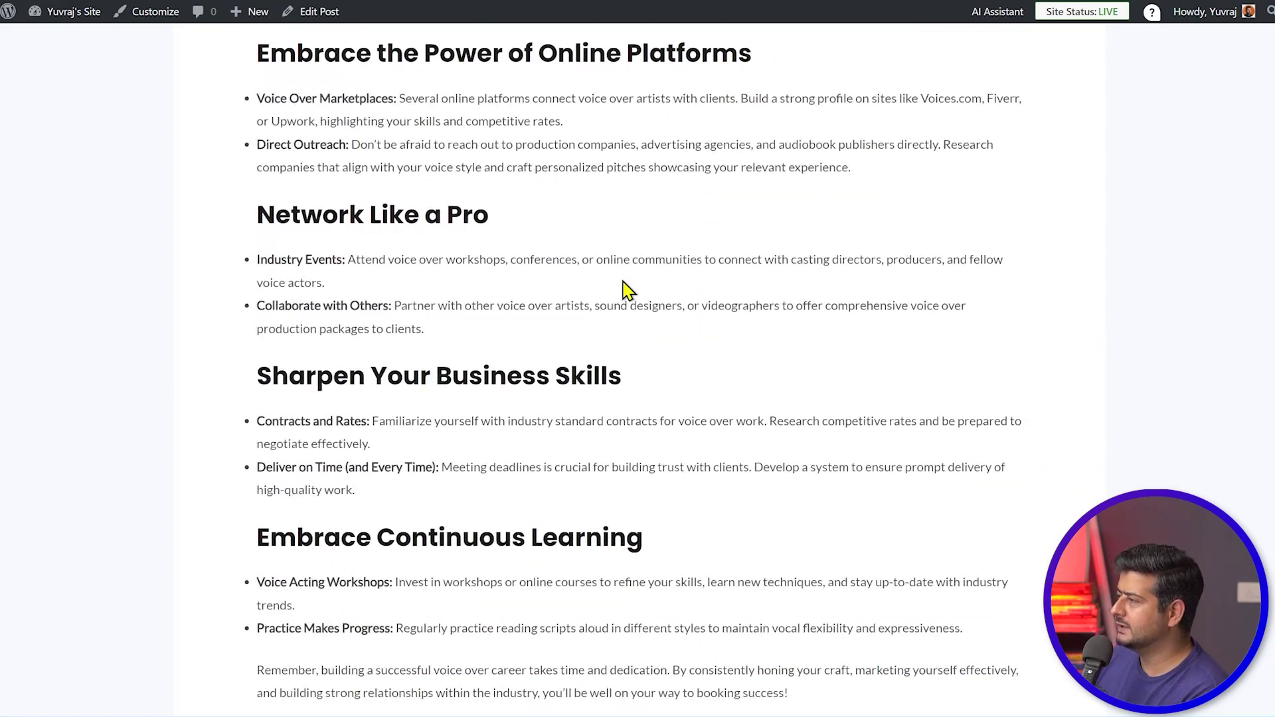
scroll(632, 316, up, 20)
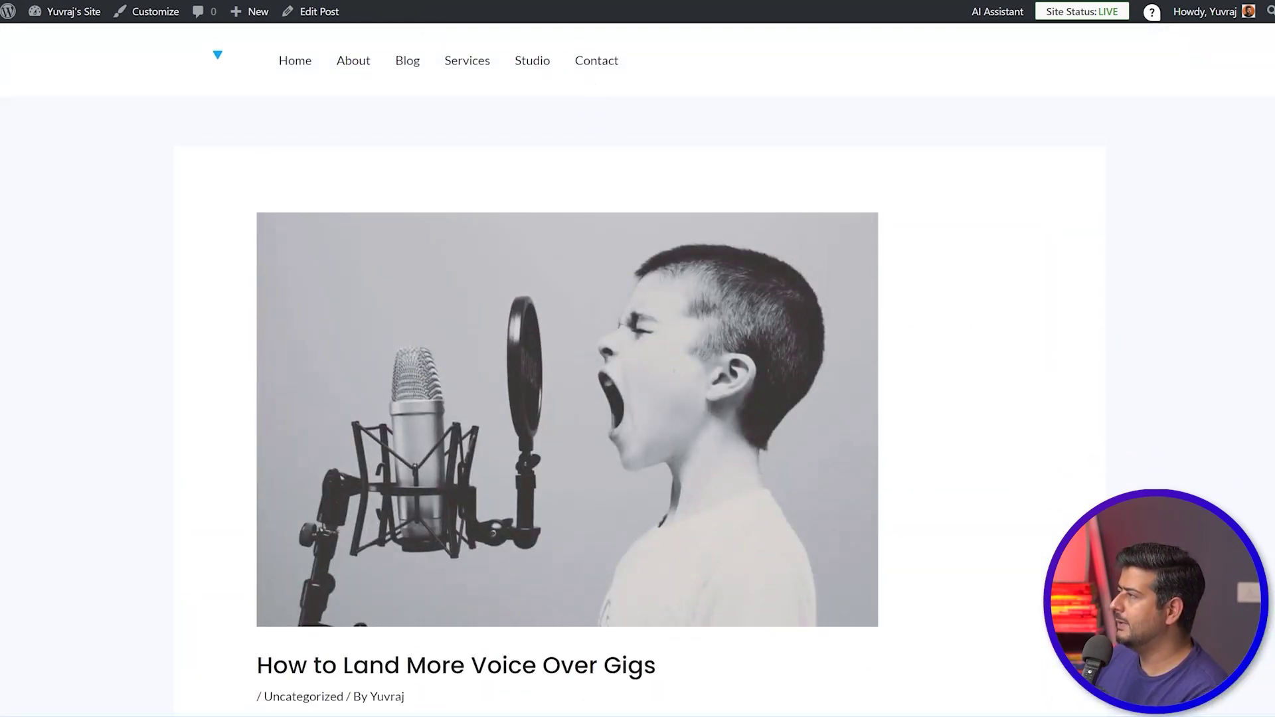
click(624, 1)
click(1103, 66)
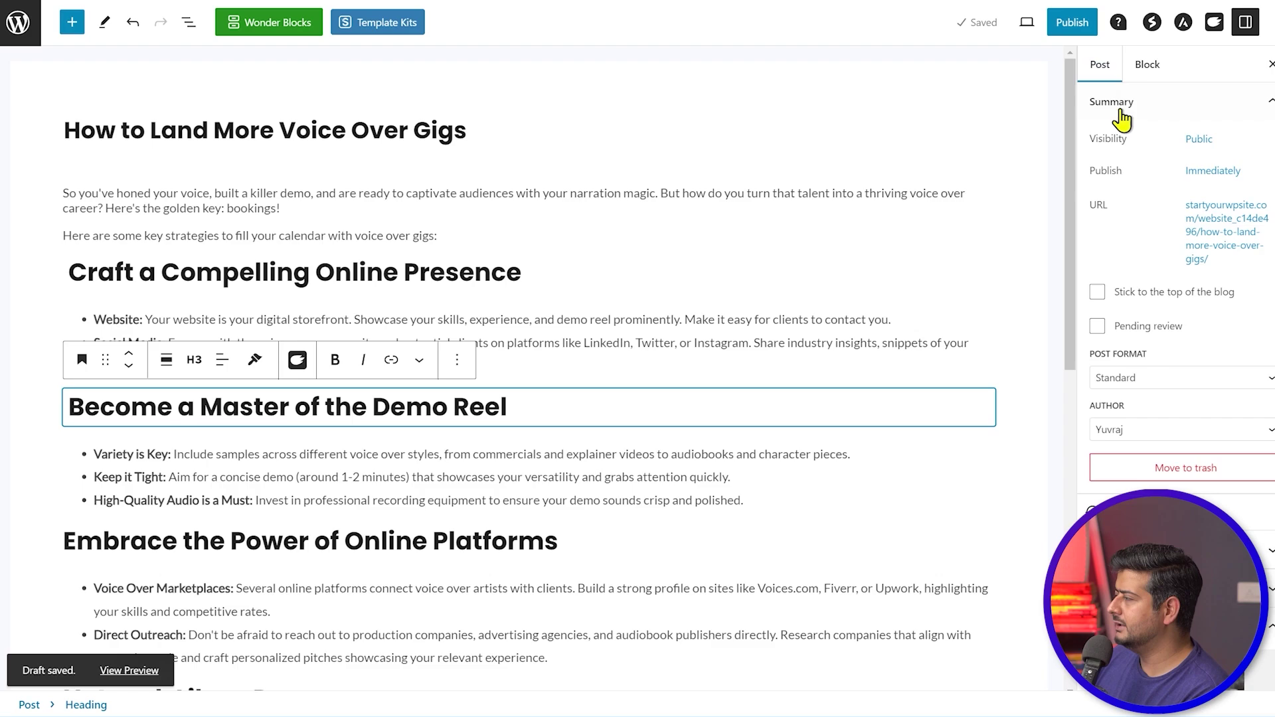
scroll(1140, 339, down, 5)
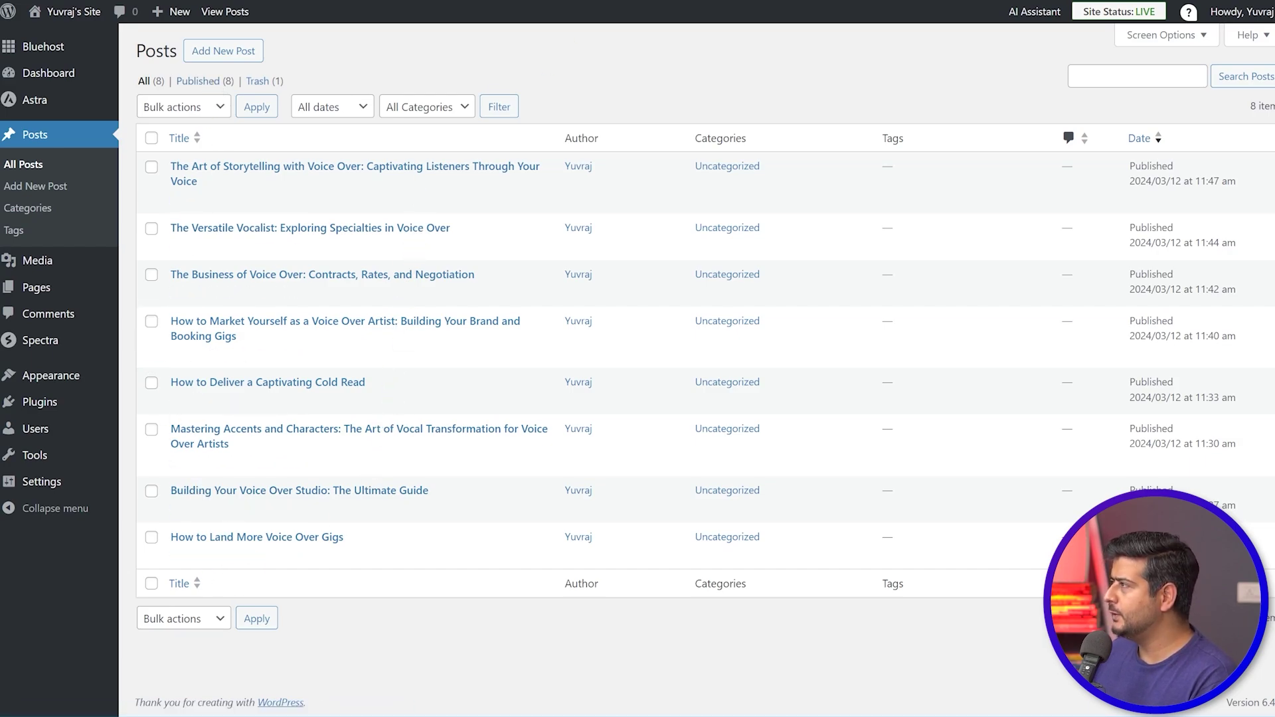
- Open the live site's Blog page and look through the published voice-over posts
key(ctrl+Tab)
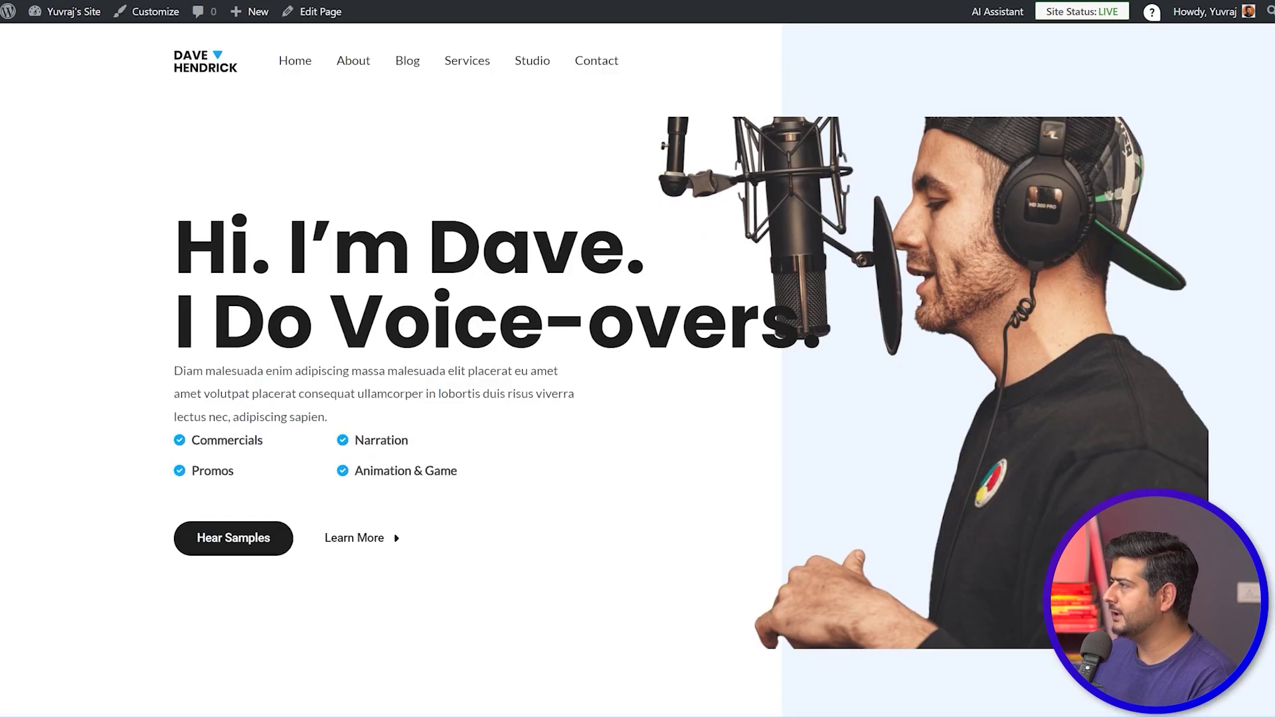
click(417, 69)
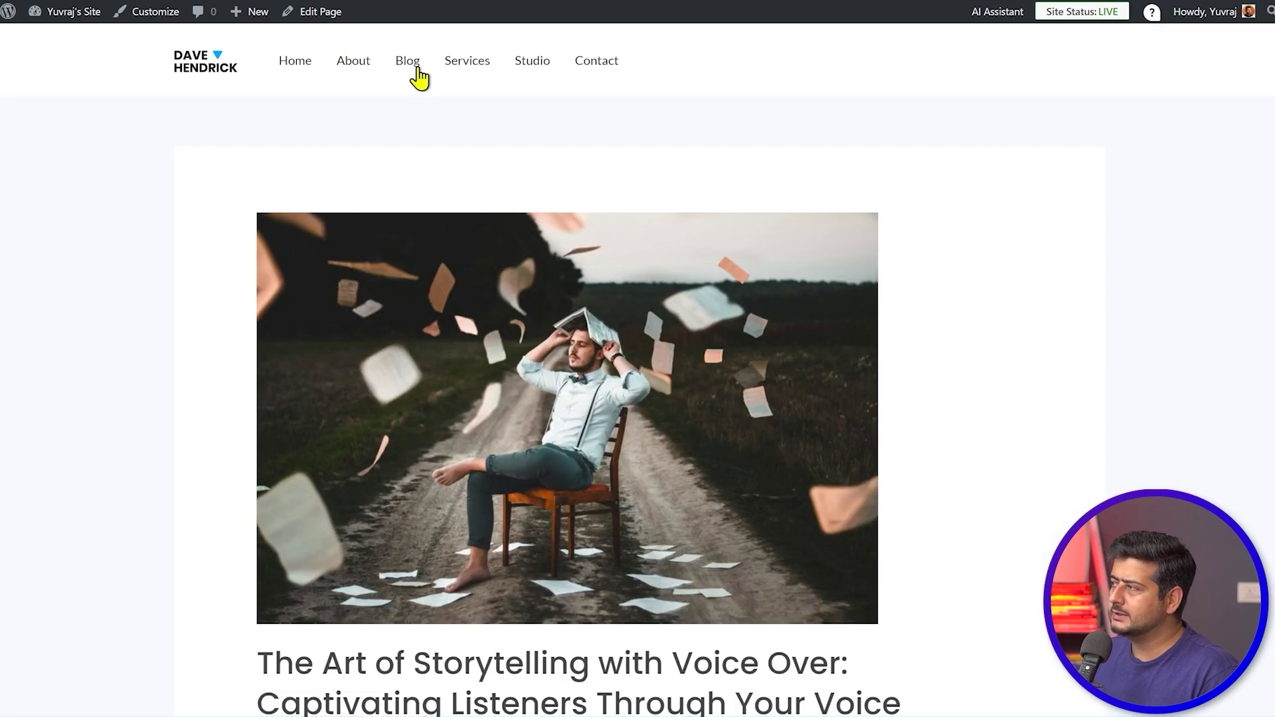
scroll(478, 266, down, 7)
scroll(478, 265, down, 15)
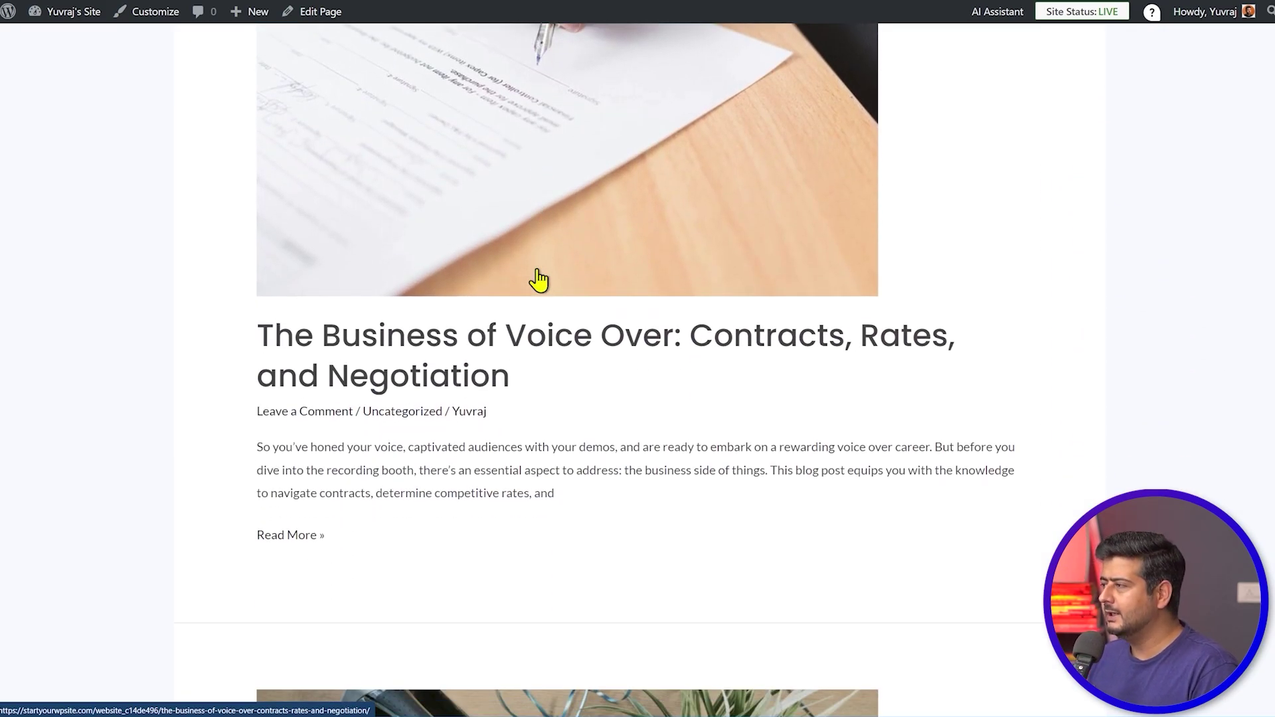
scroll(517, 332, down, 15)
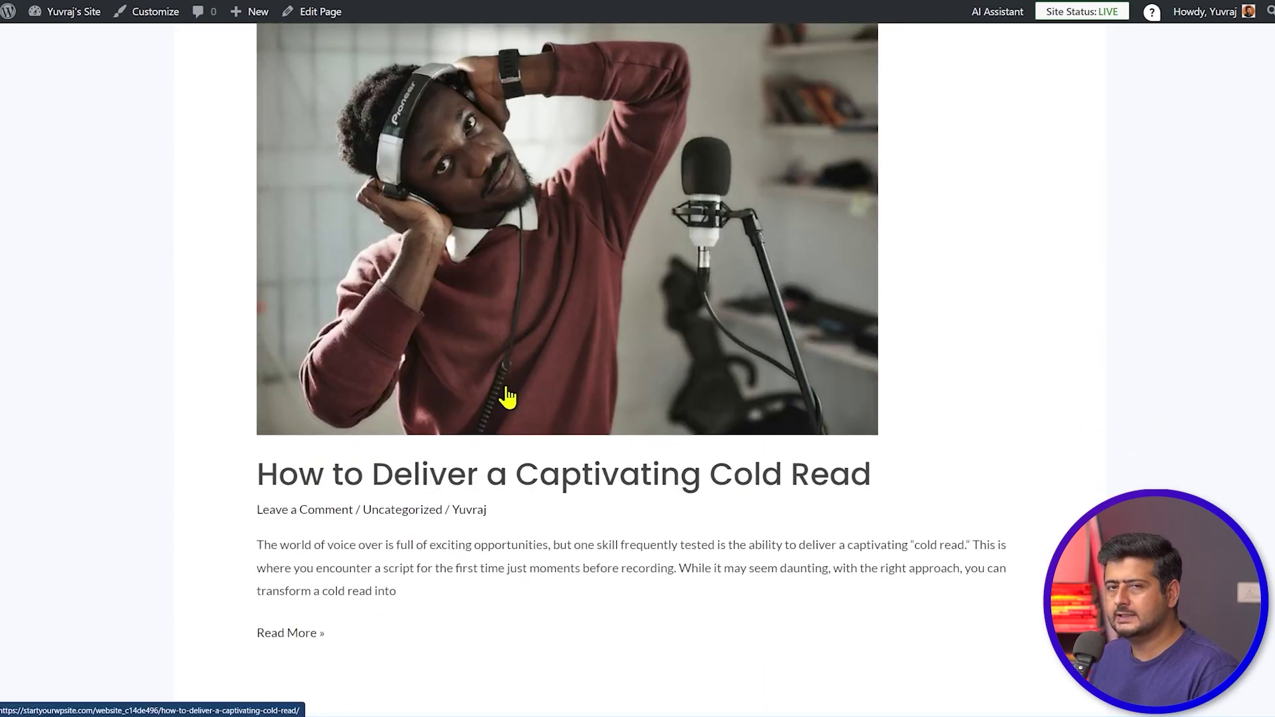
scroll(508, 396, up, 15)
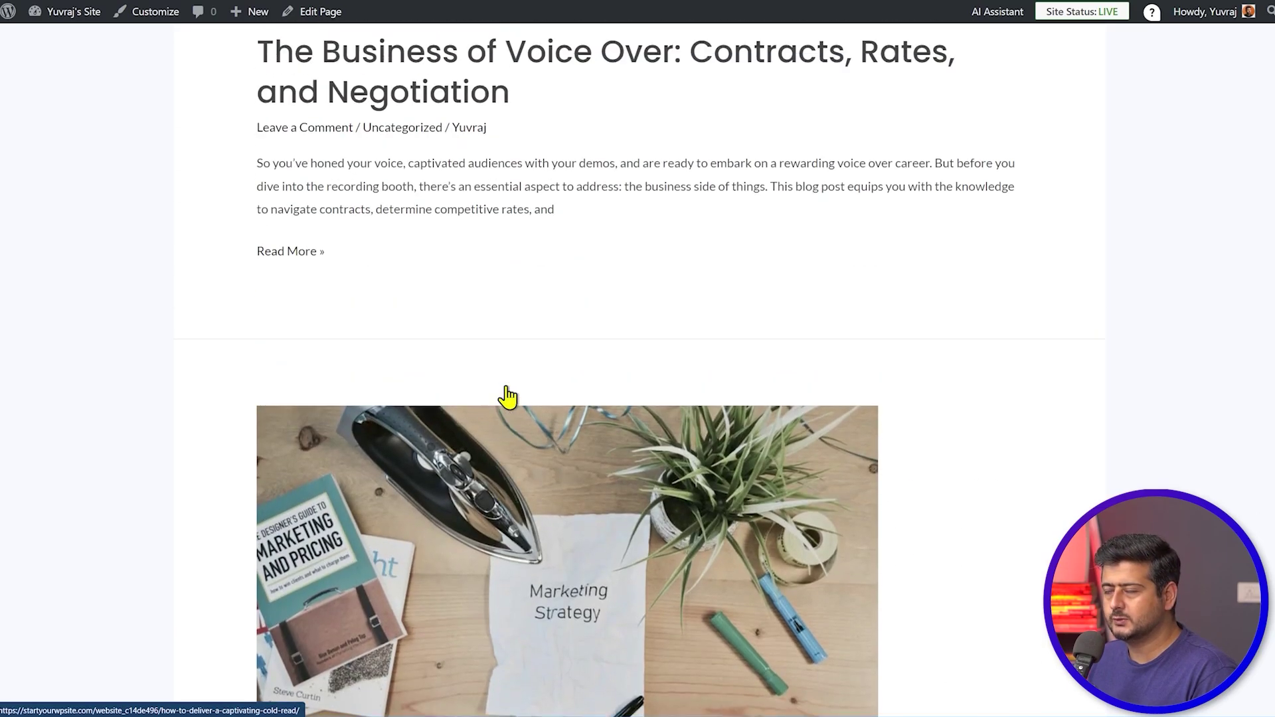
scroll(515, 393, up, 12)
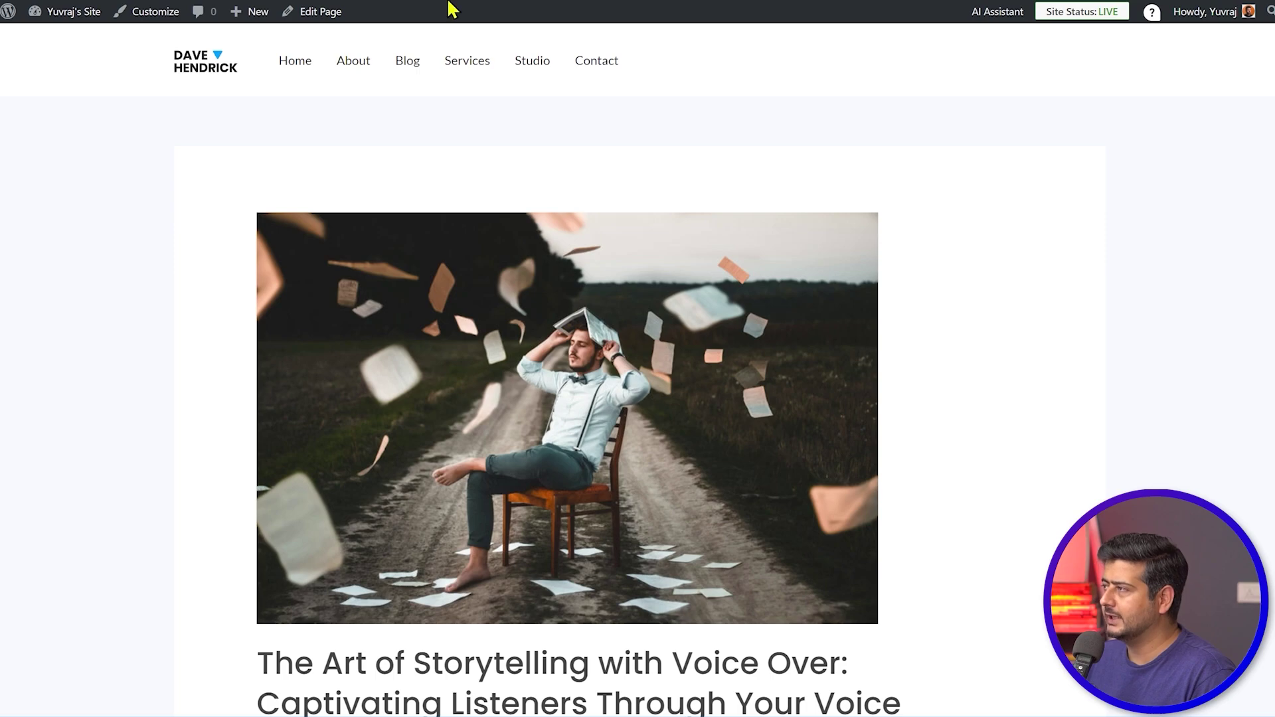
- Return to the live site's home page and examine its two-line hero heading
click(199, 70)
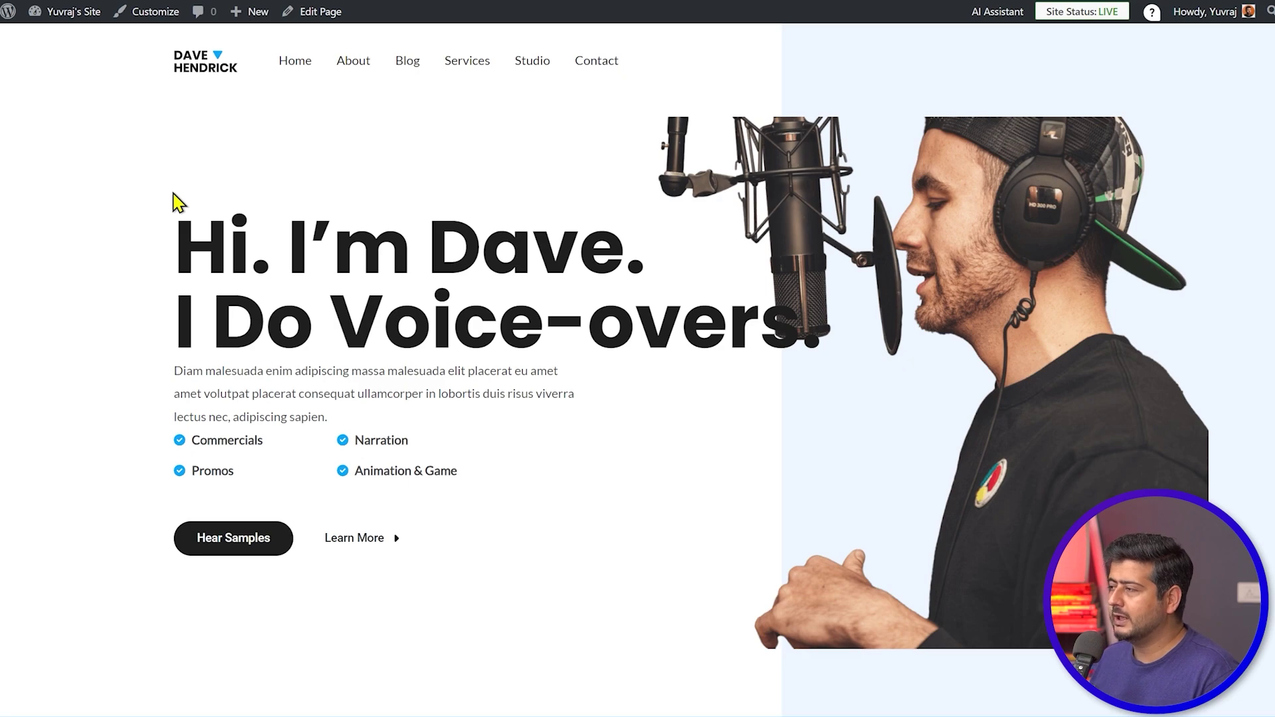
drag(227, 249, 715, 359)
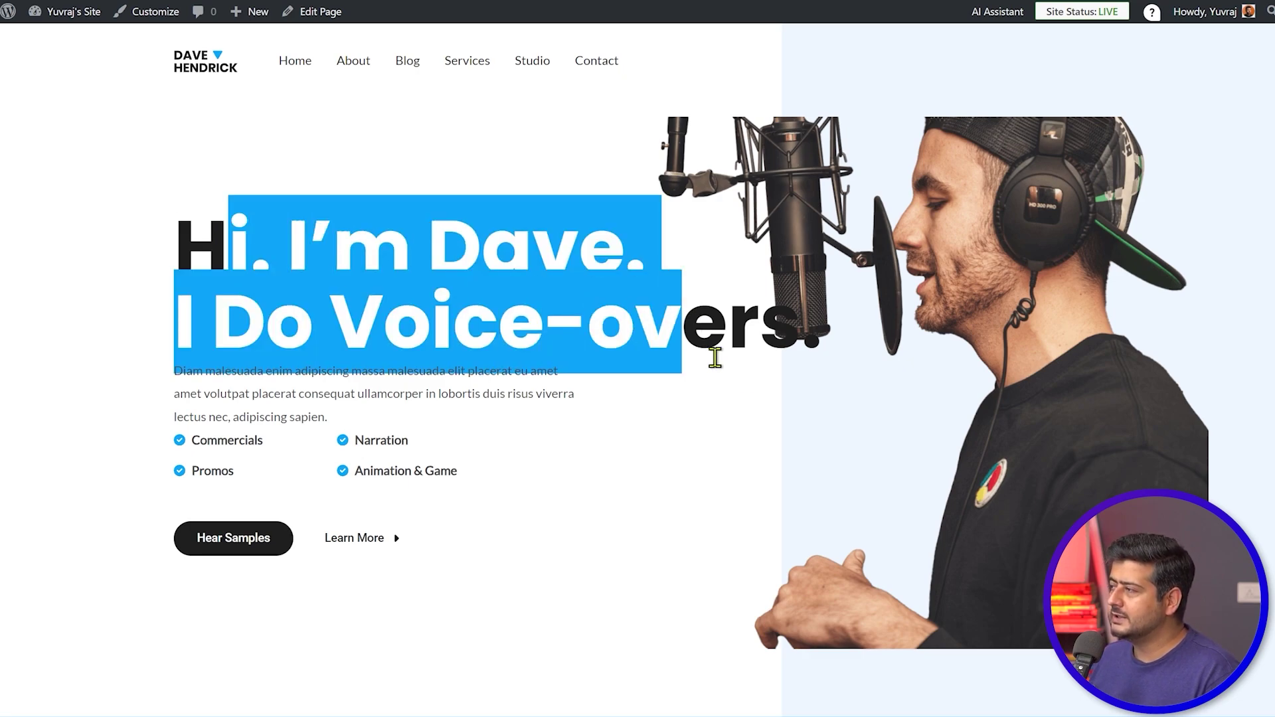
click(750, 340)
drag(825, 350, 184, 268)
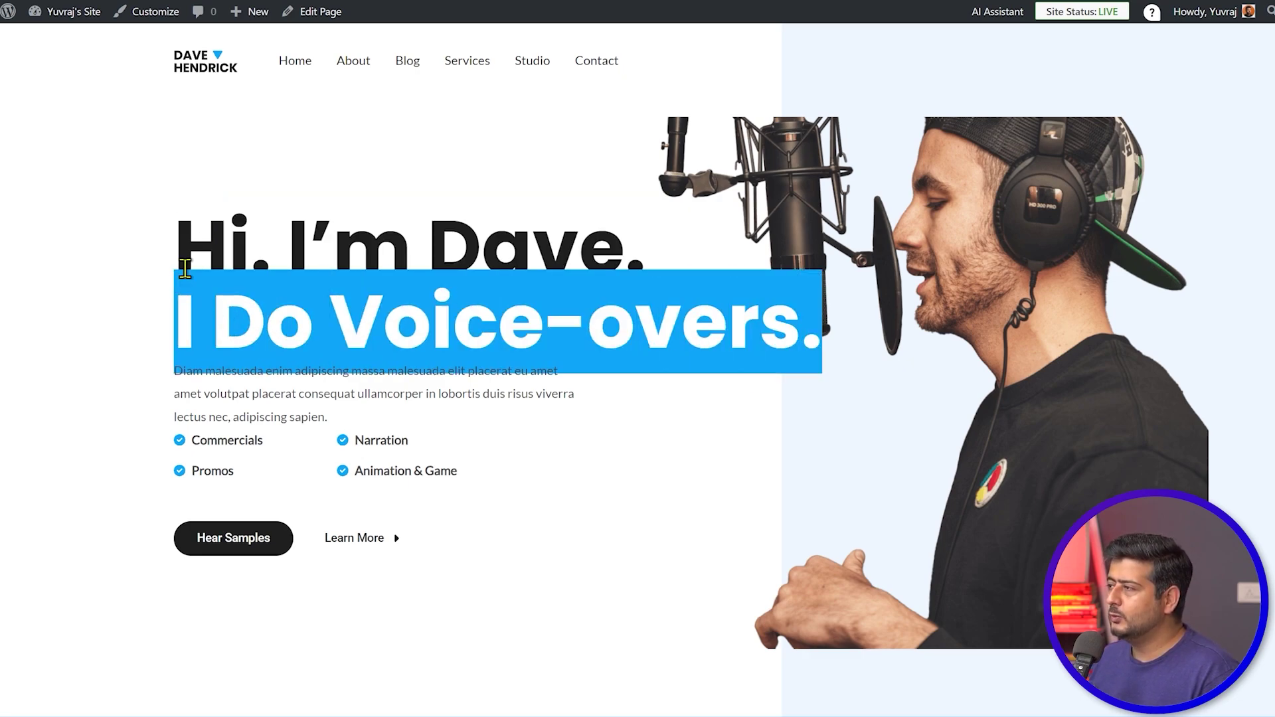
drag(330, 252, 498, 293)
click(583, 299)
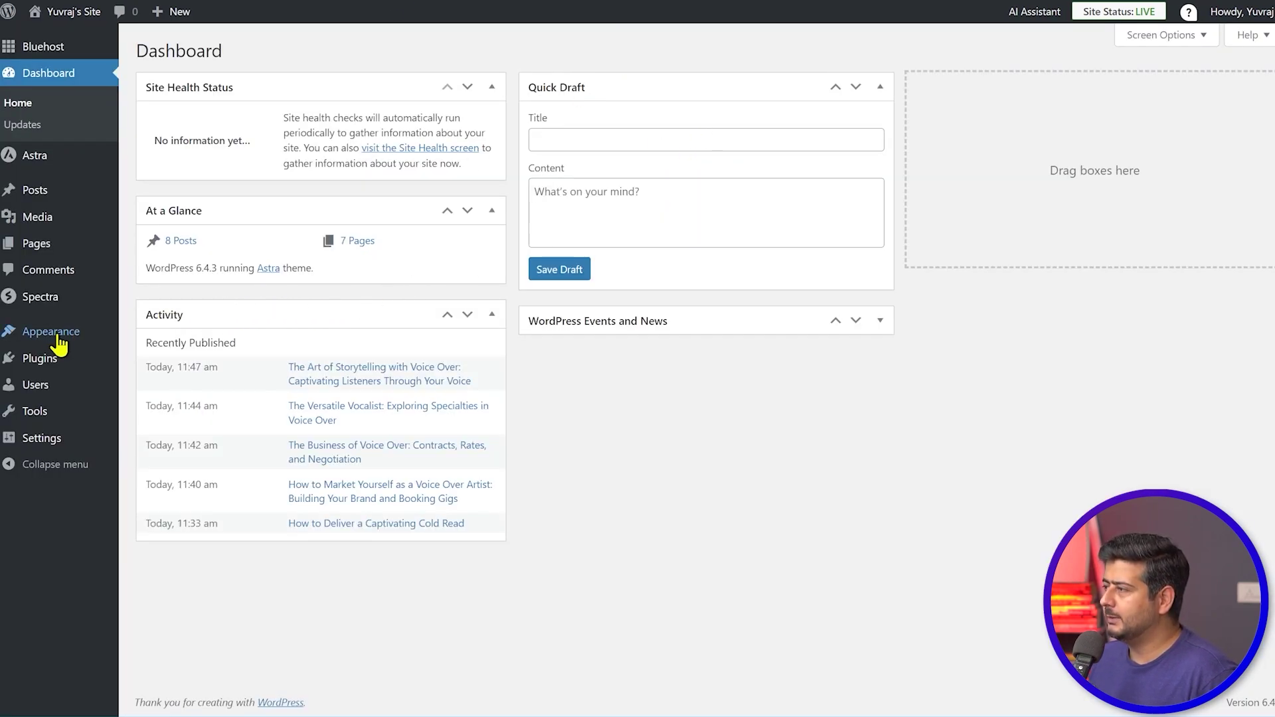
- Open the site's Customizer and go to the Global Typography settings
mouse_move(55, 344)
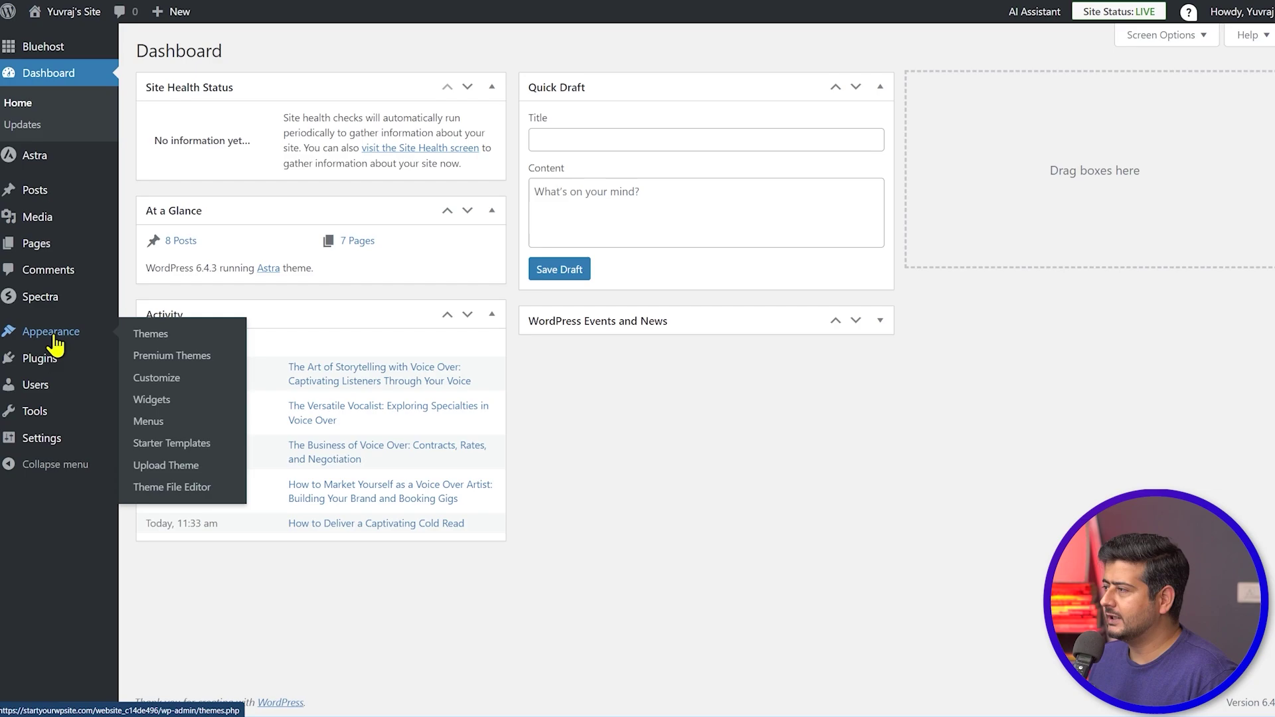
click(203, 384)
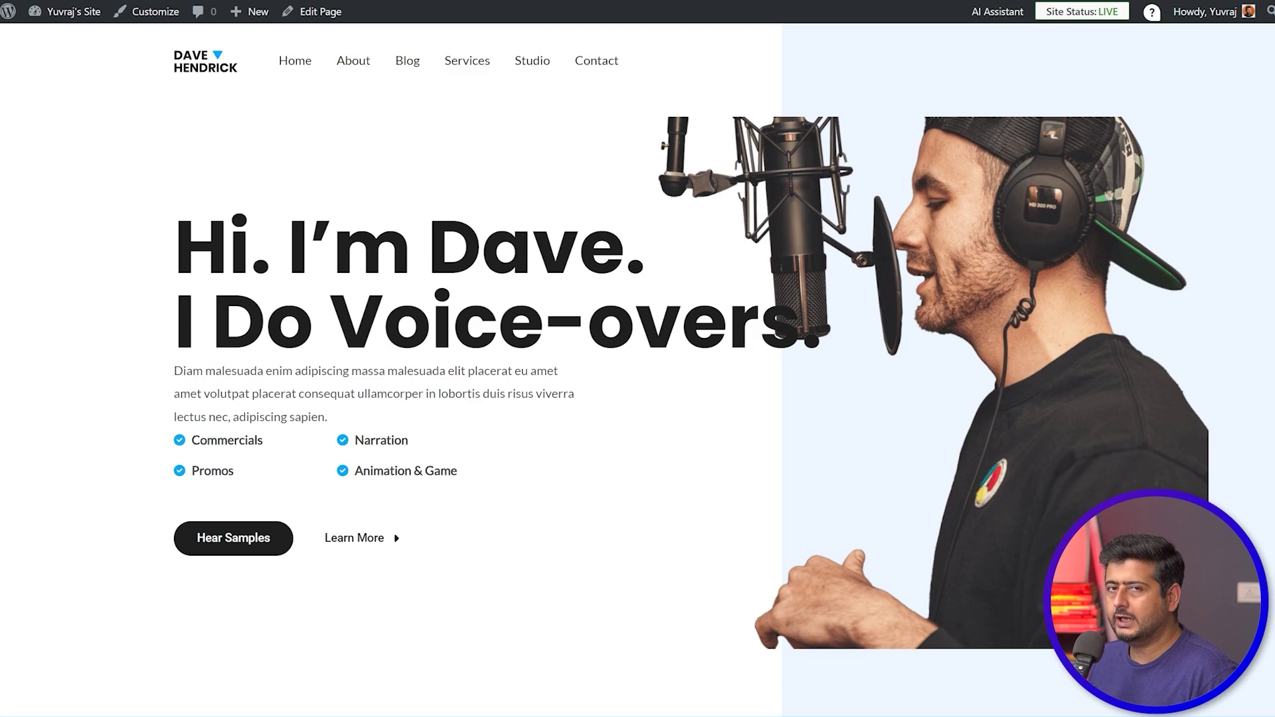
click(145, 15)
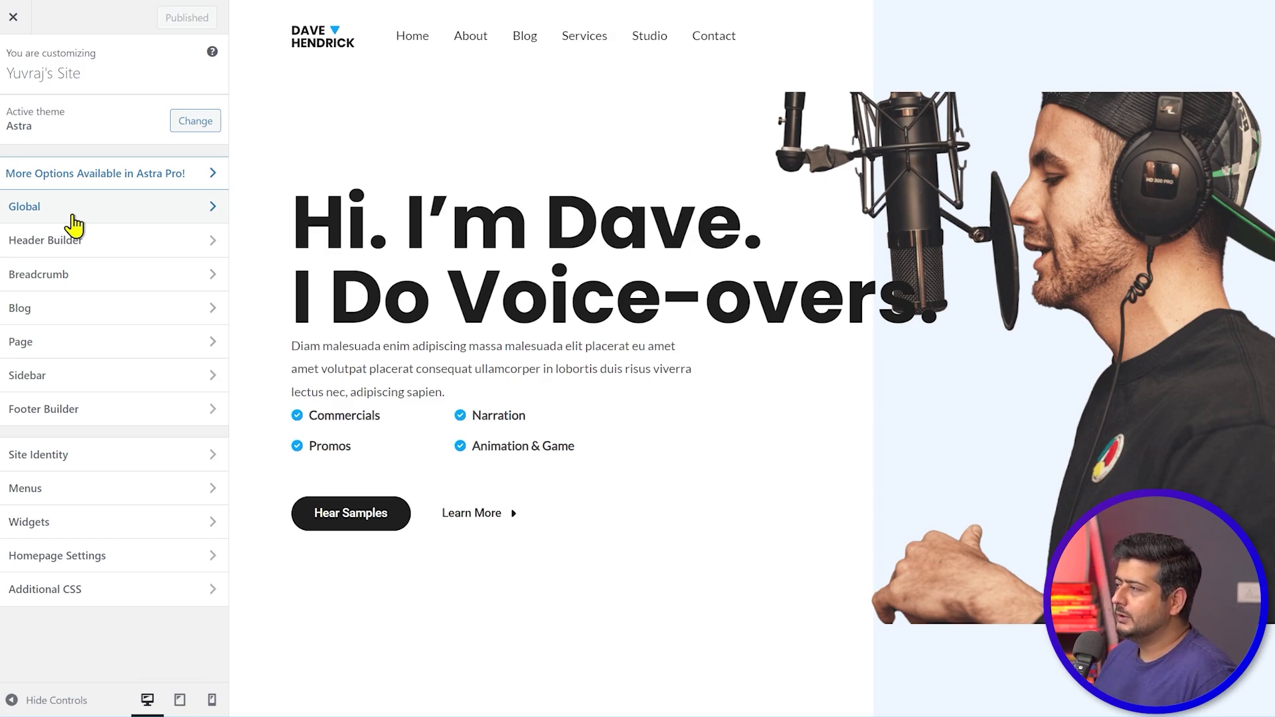
click(149, 218)
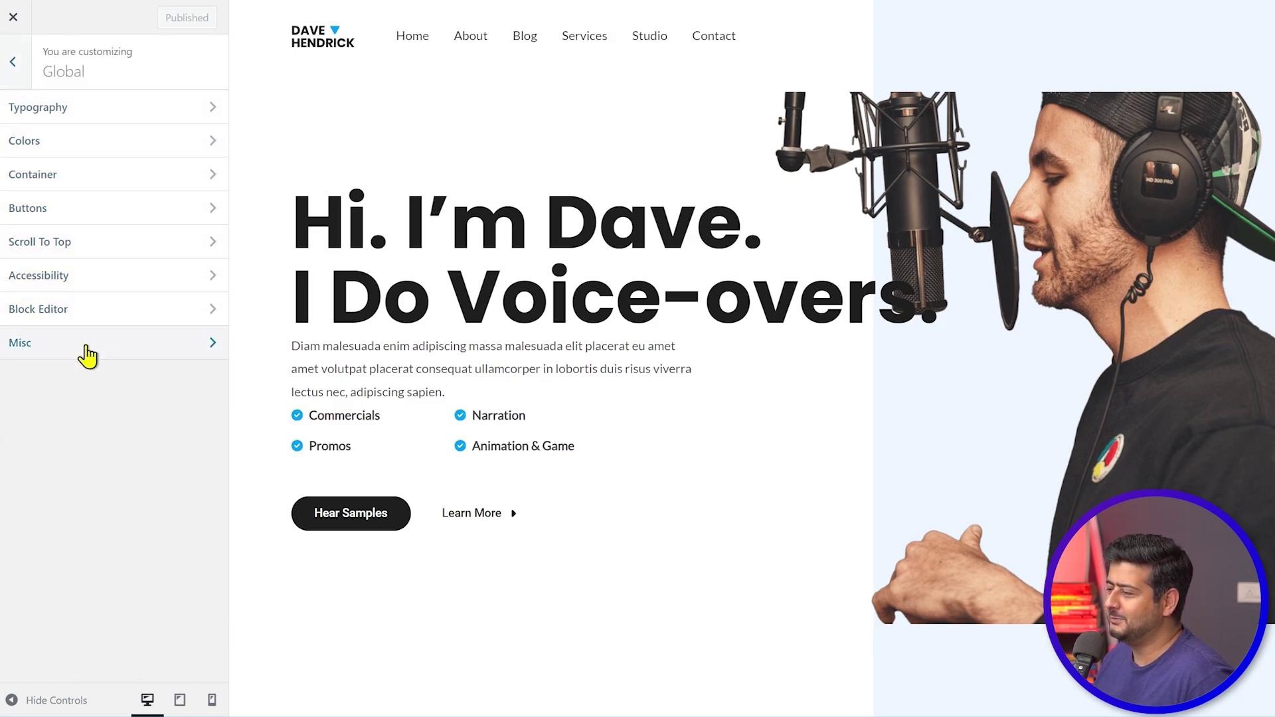
click(73, 112)
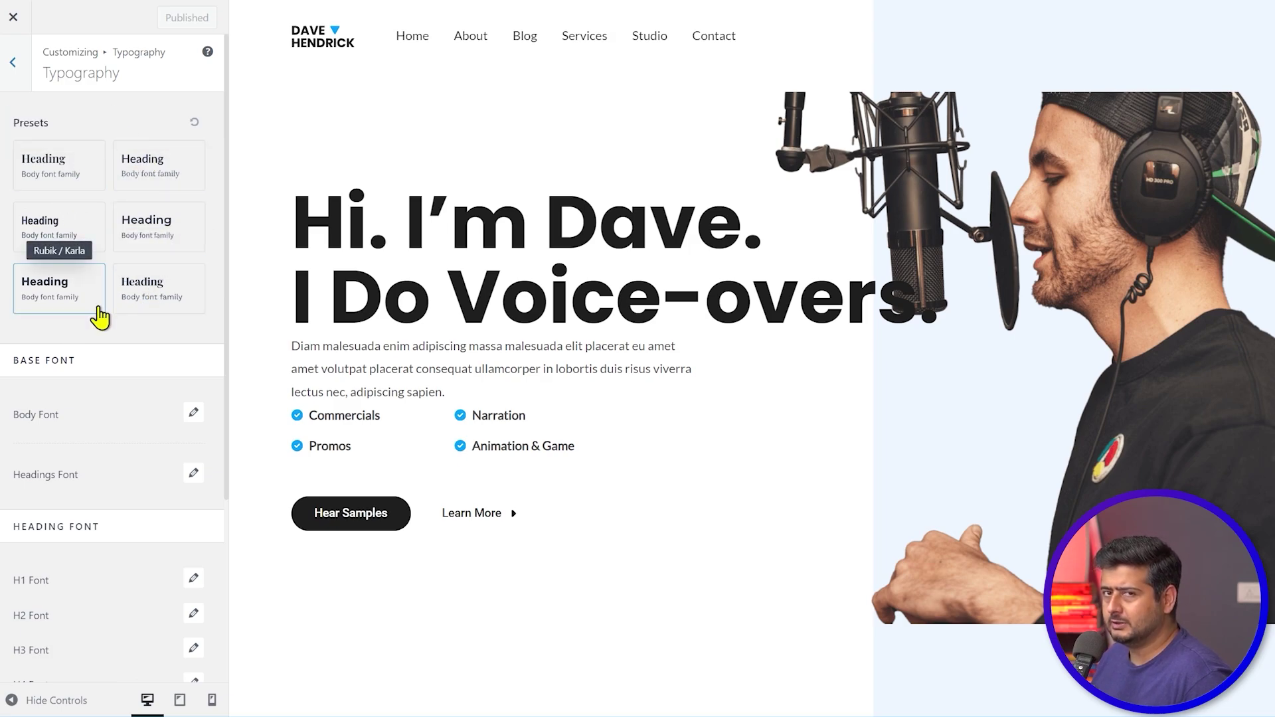
- Try Lateef as the body font family and set it back to Lato
scroll(100, 315, down, 3)
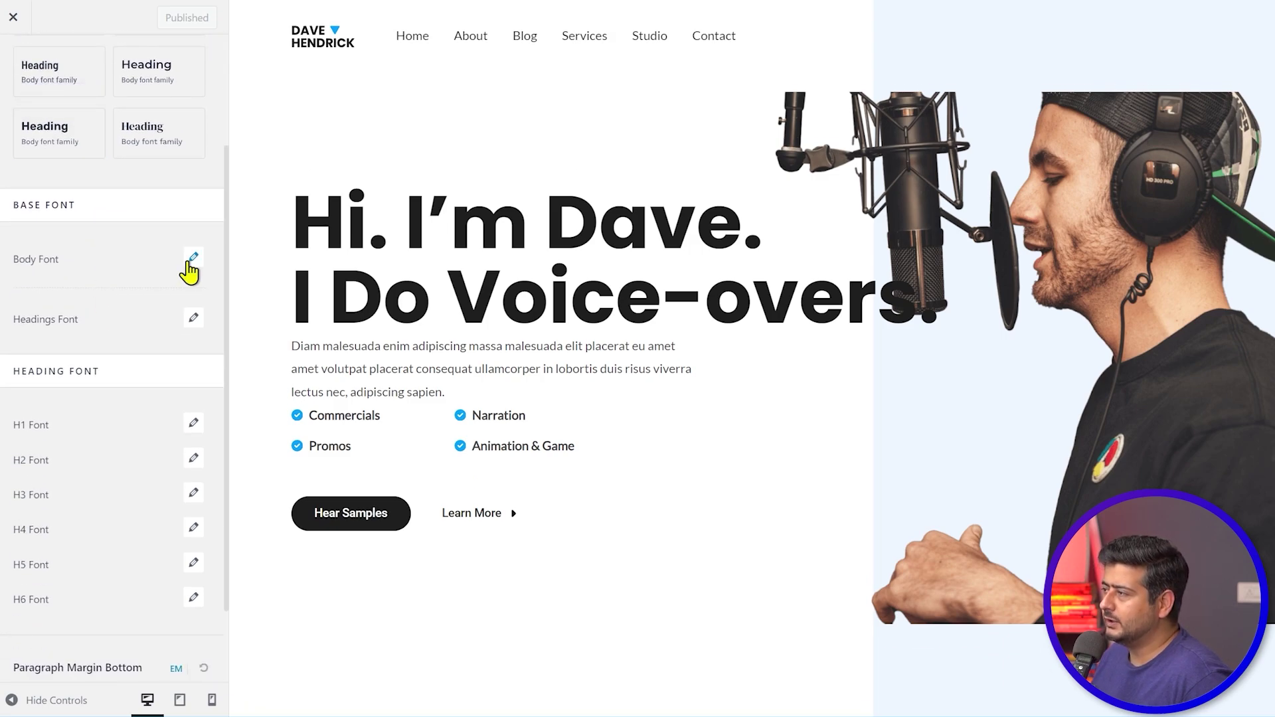
click(194, 260)
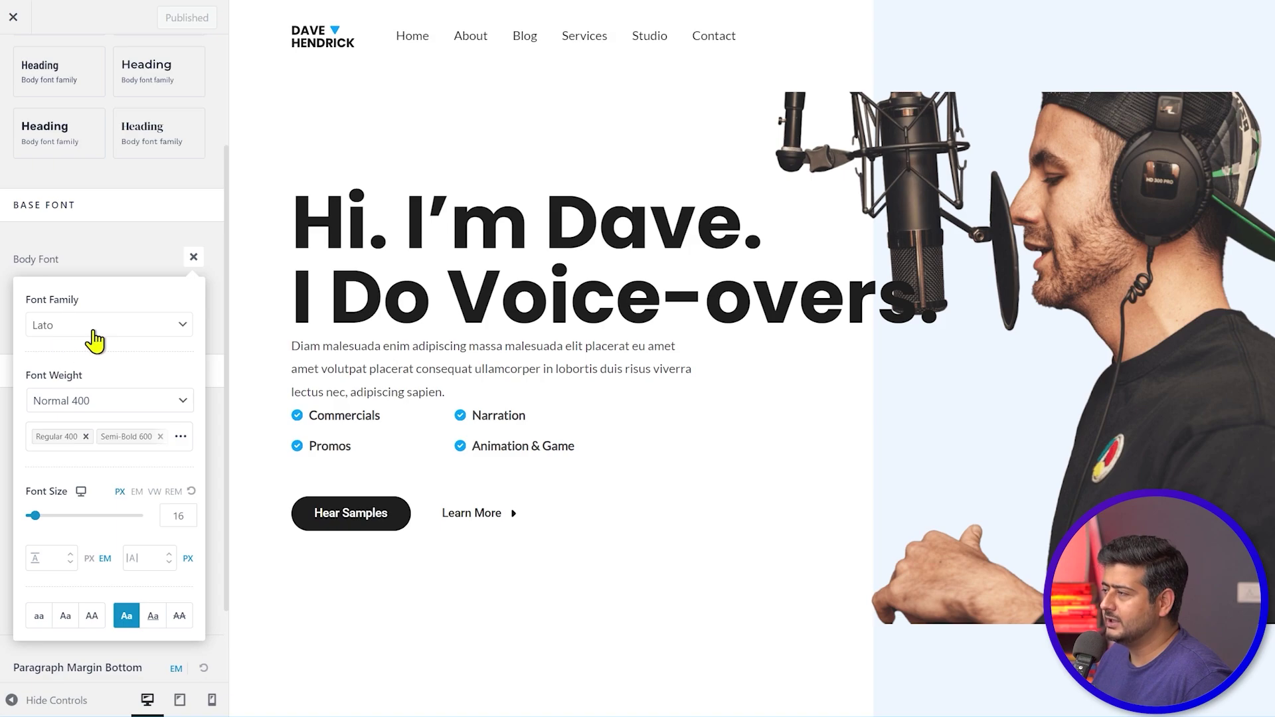
click(129, 323)
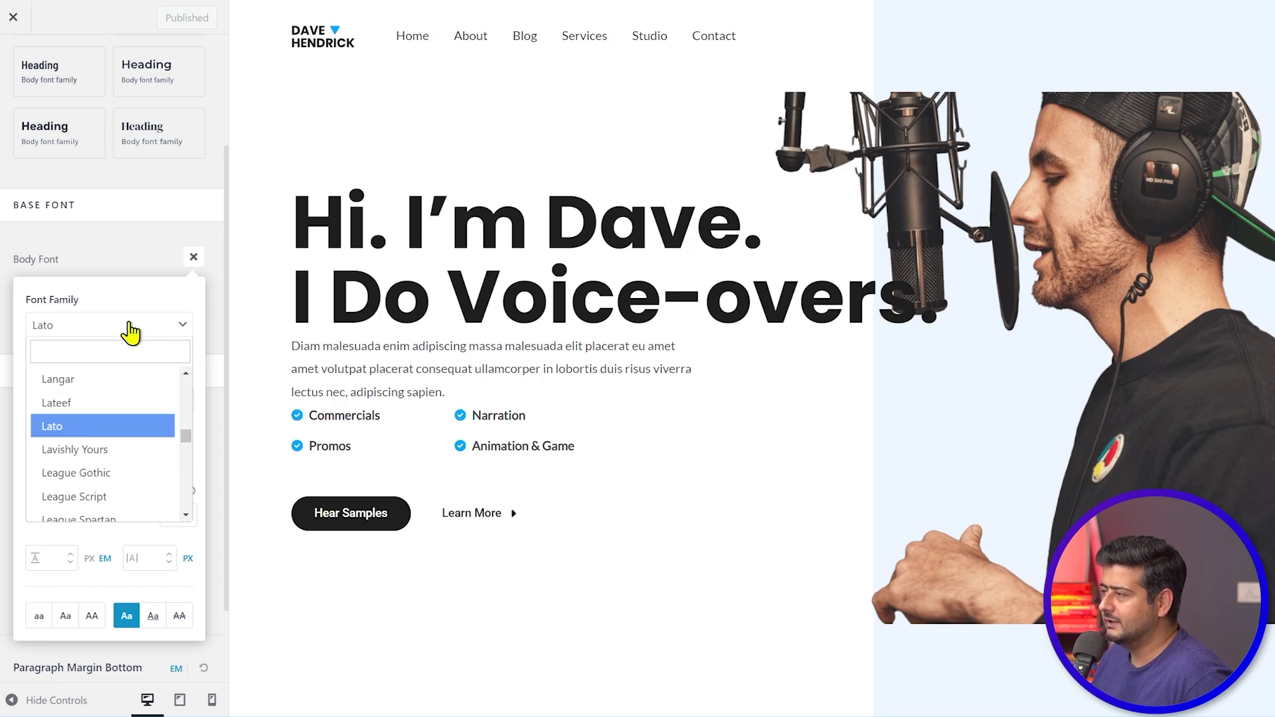
click(93, 403)
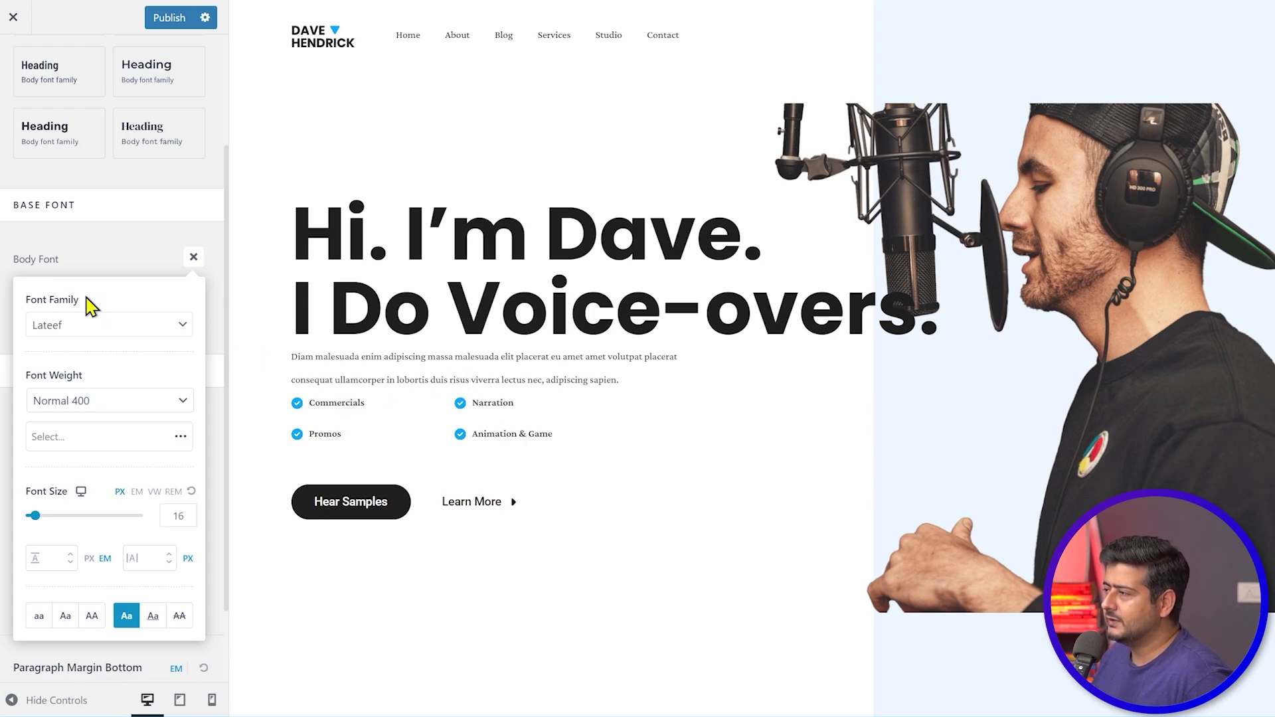
click(171, 335)
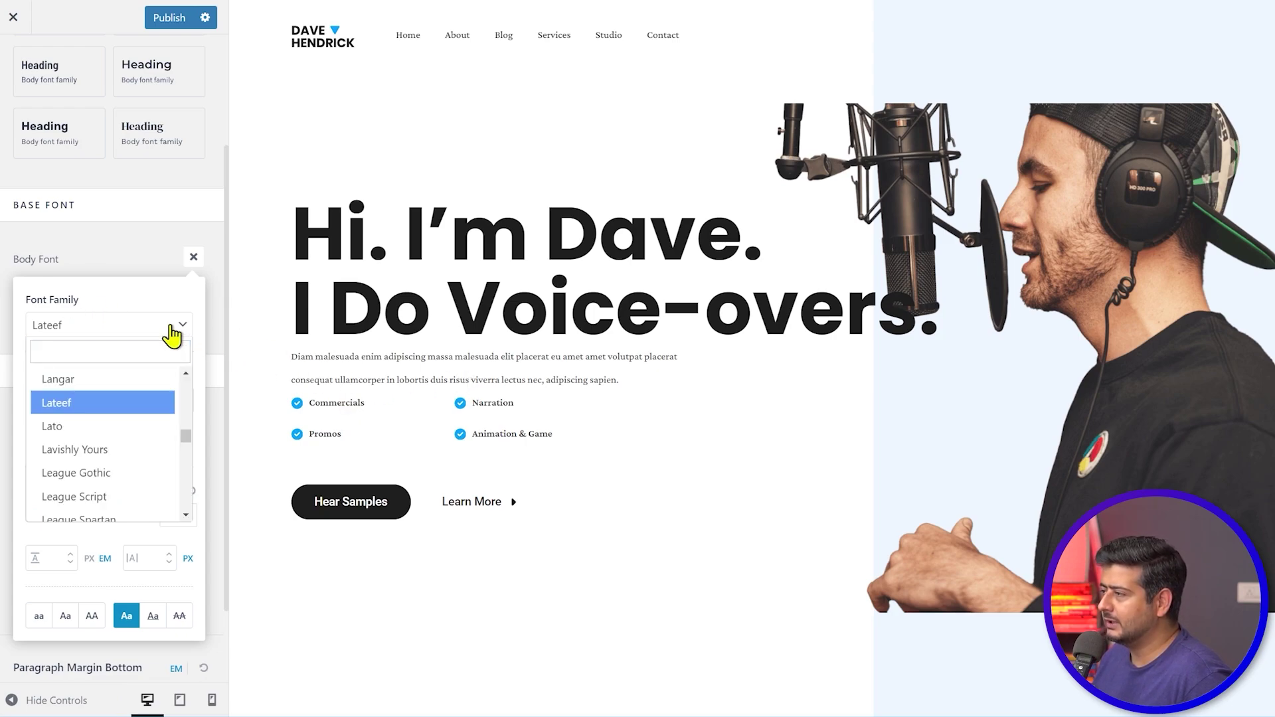
click(91, 427)
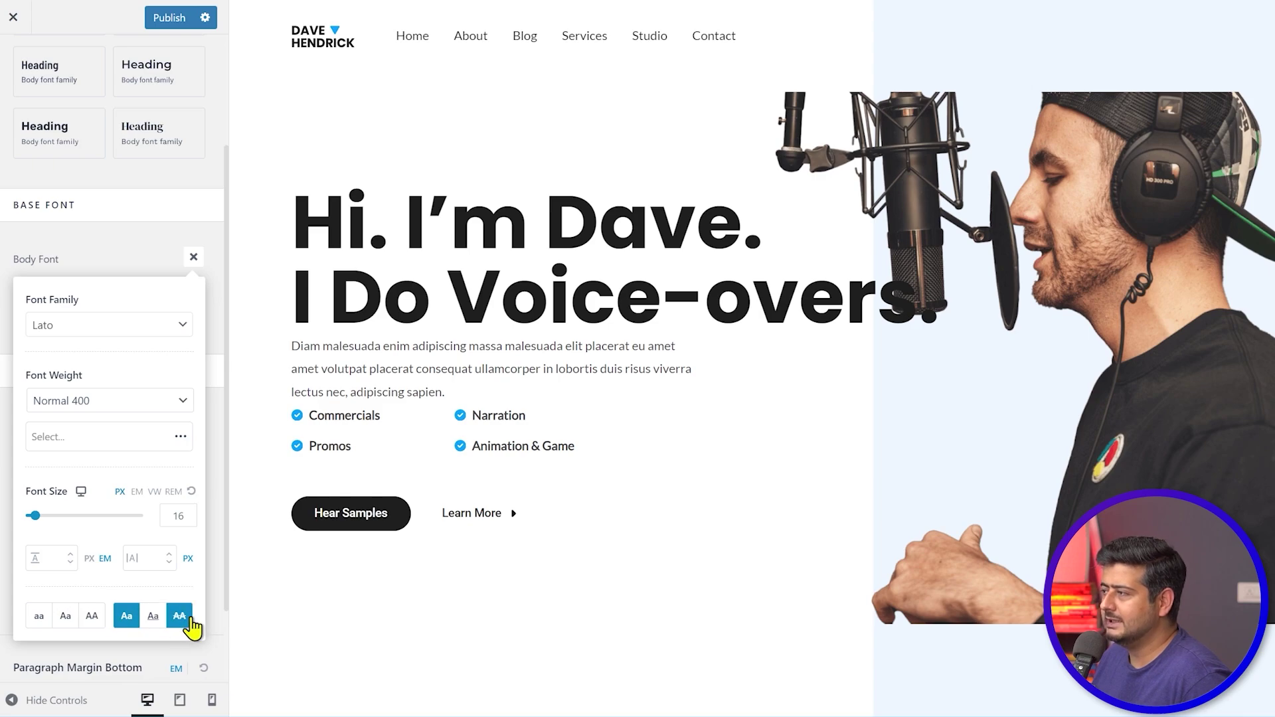
click(155, 264)
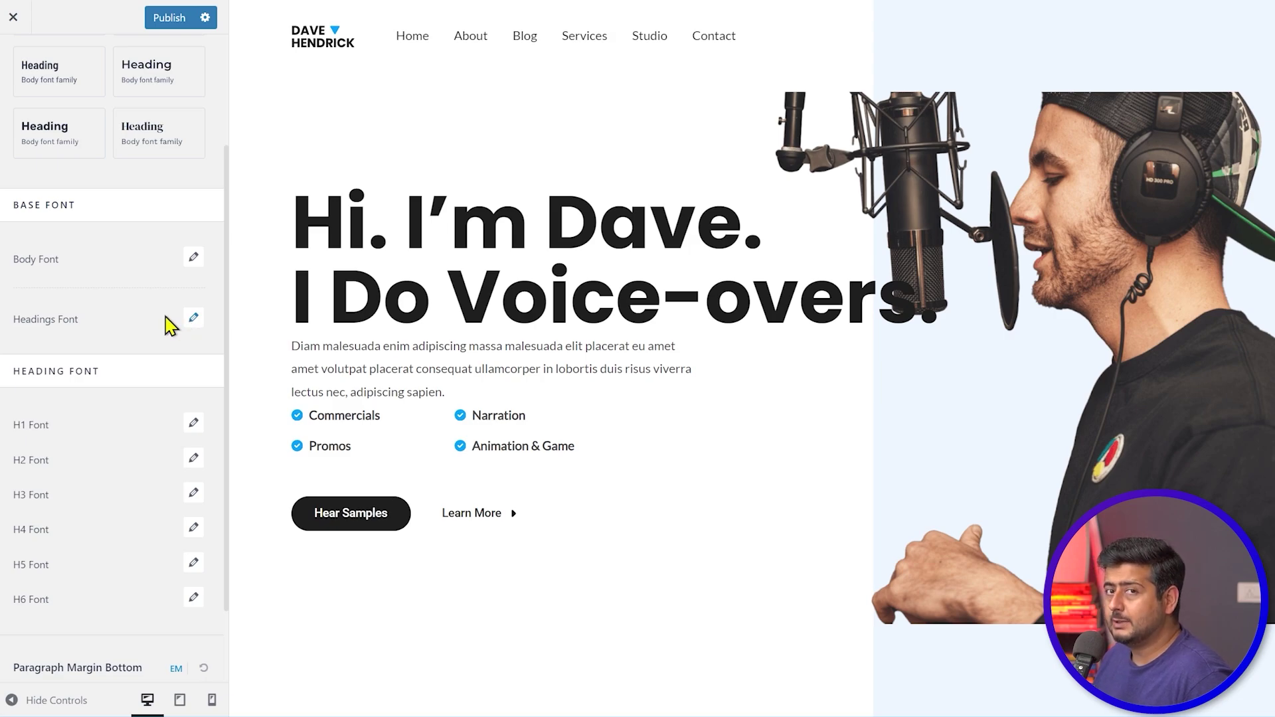
- Try Poor Story as the font family for the site's headings
scroll(153, 329, down, 1)
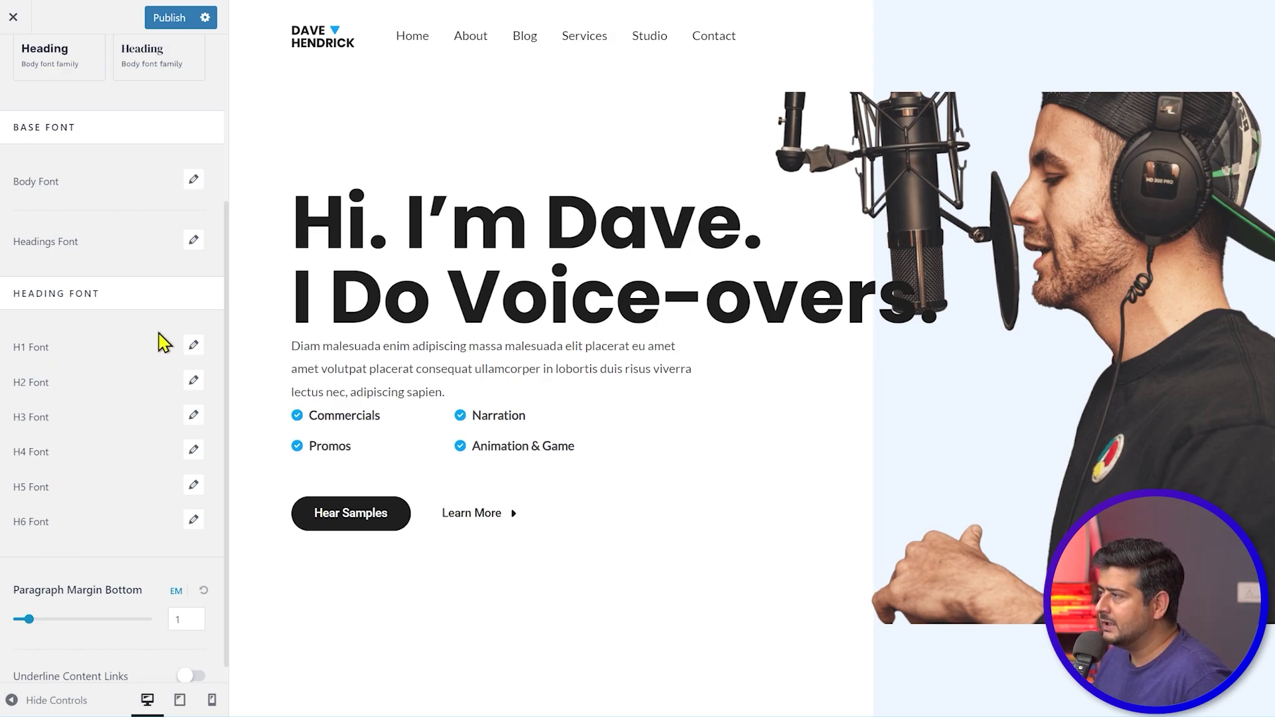
click(193, 241)
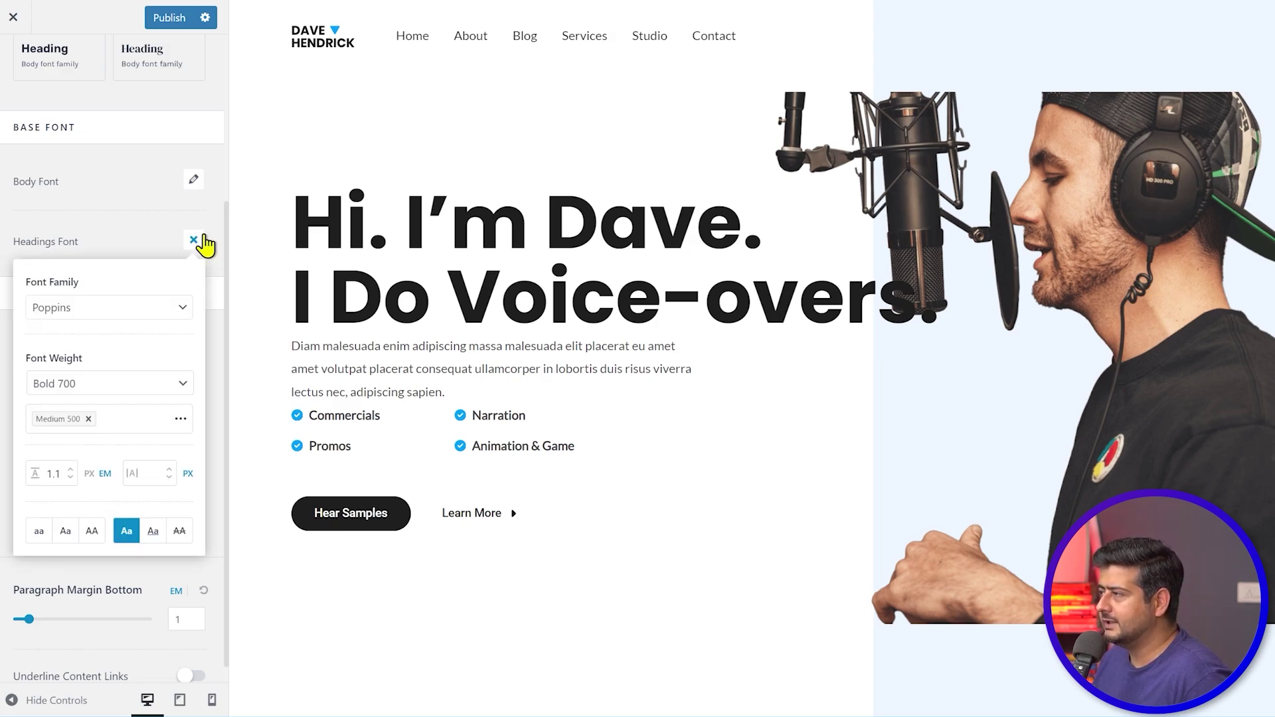
click(133, 309)
click(107, 386)
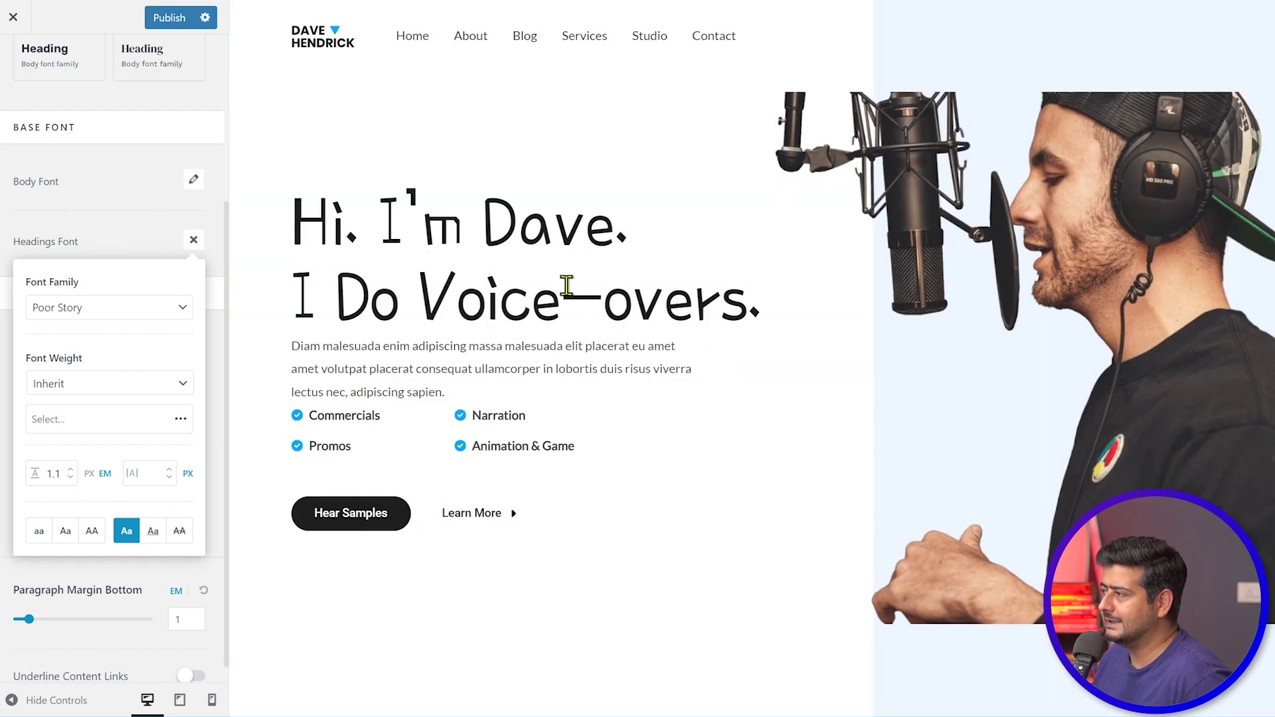
- Set the headings font back to Poppins with a Bold 700 weight and close the font options
click(154, 310)
click(111, 409)
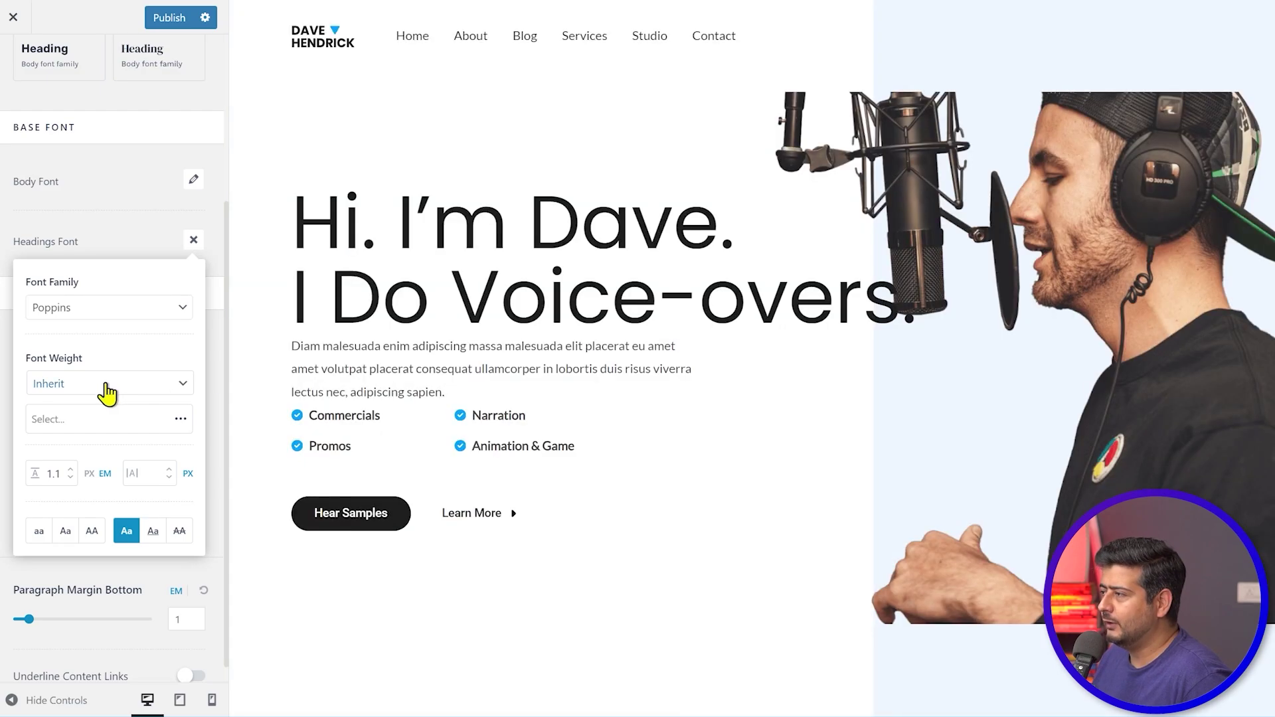
click(152, 392)
click(91, 508)
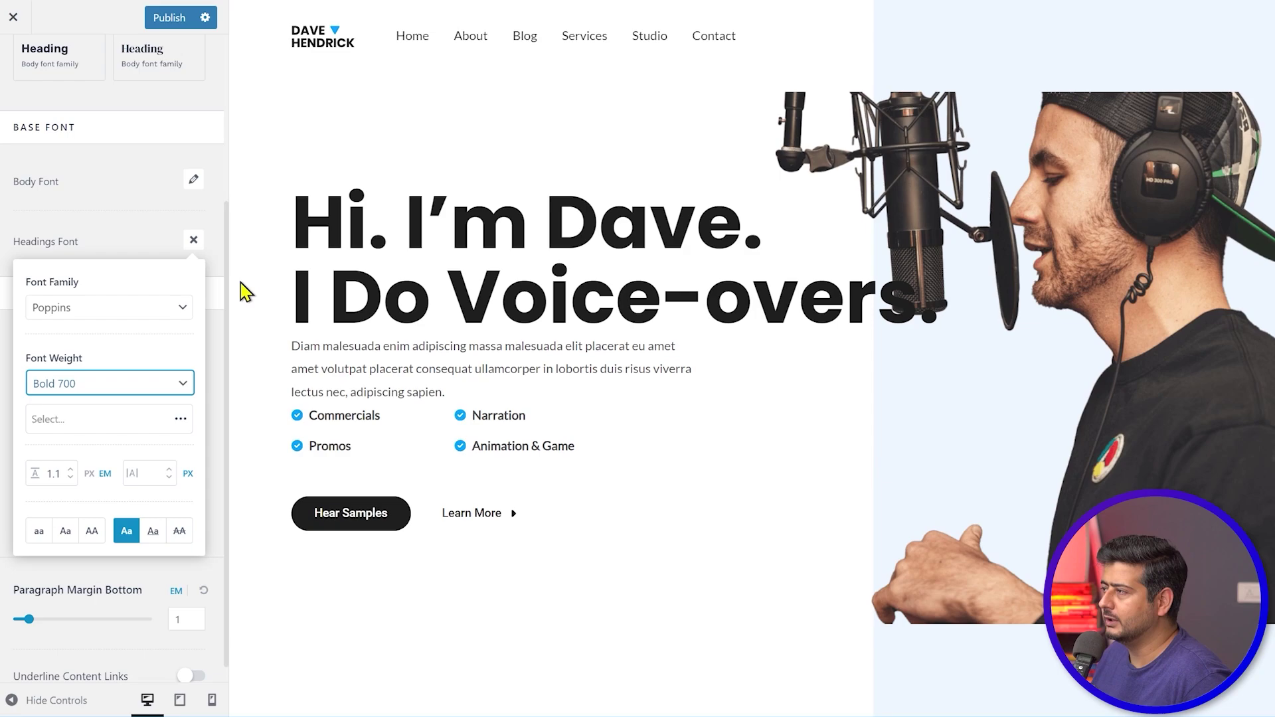
click(152, 243)
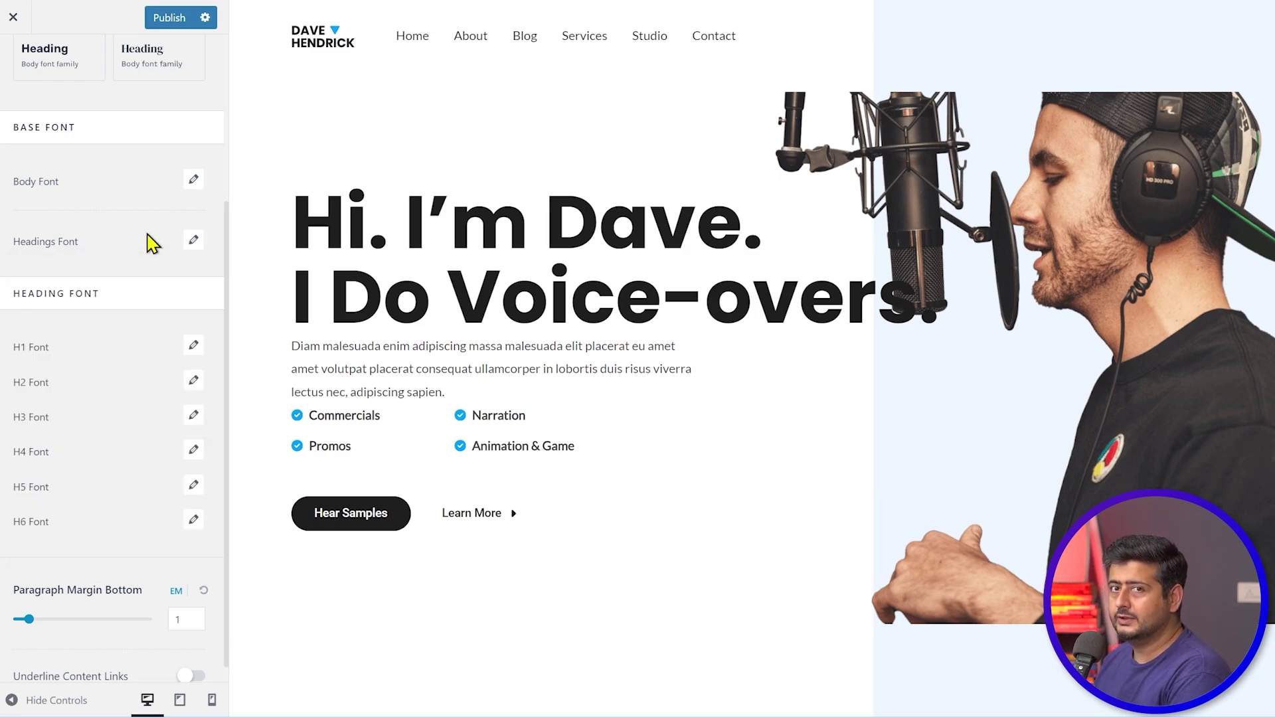
- Leave the Typography settings and open the Global Colors settings
scroll(142, 242, up, 3)
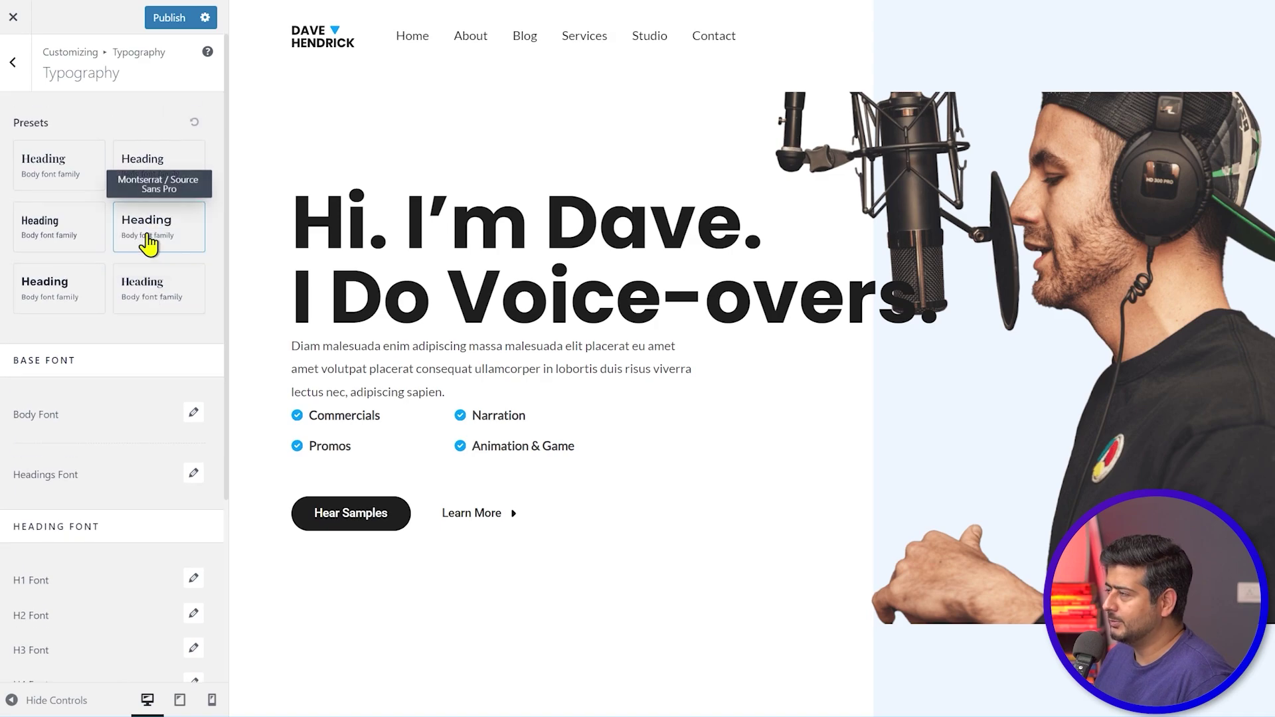
click(28, 63)
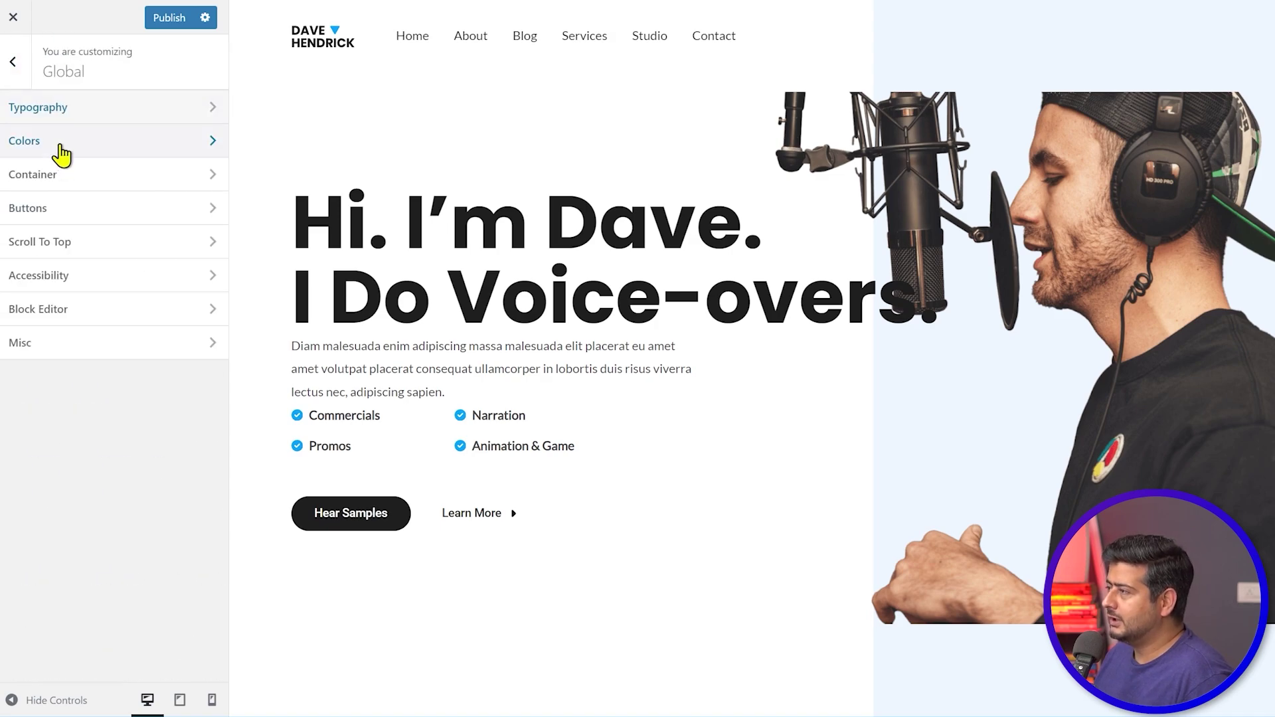
click(59, 141)
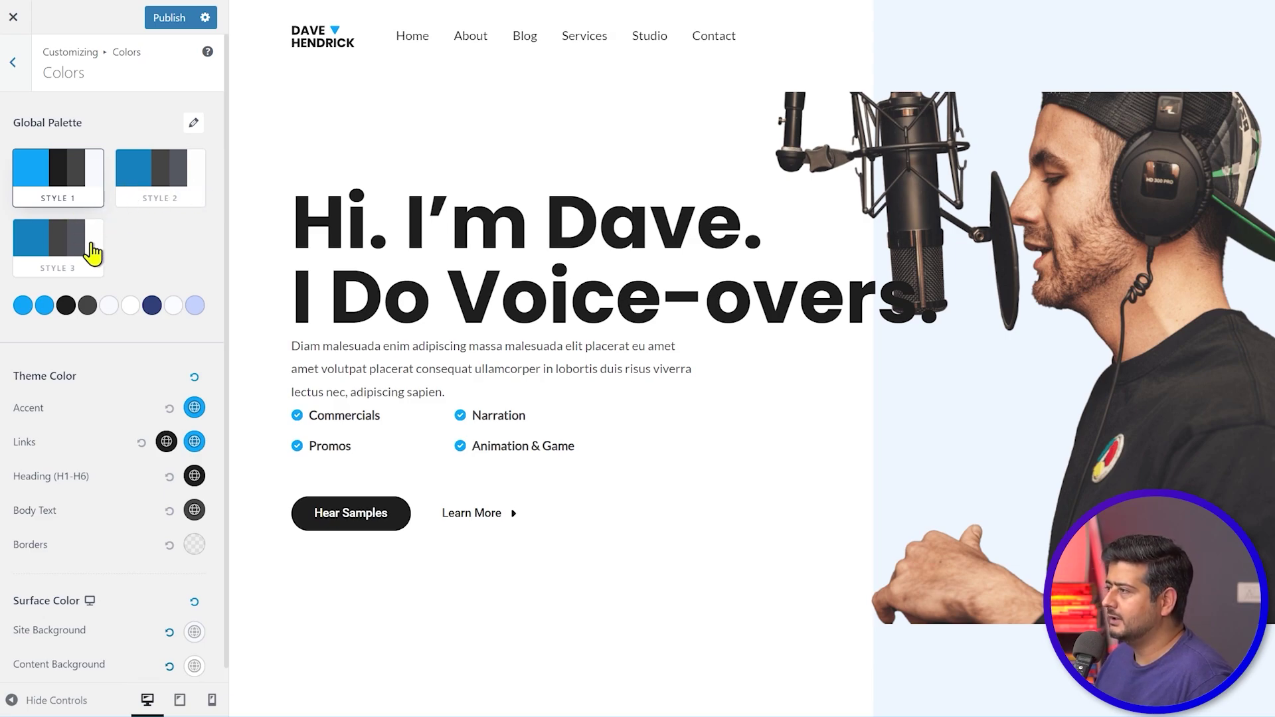
- Switch the Global Palette to Style 2 and apply Color Preset 6 to it
click(132, 199)
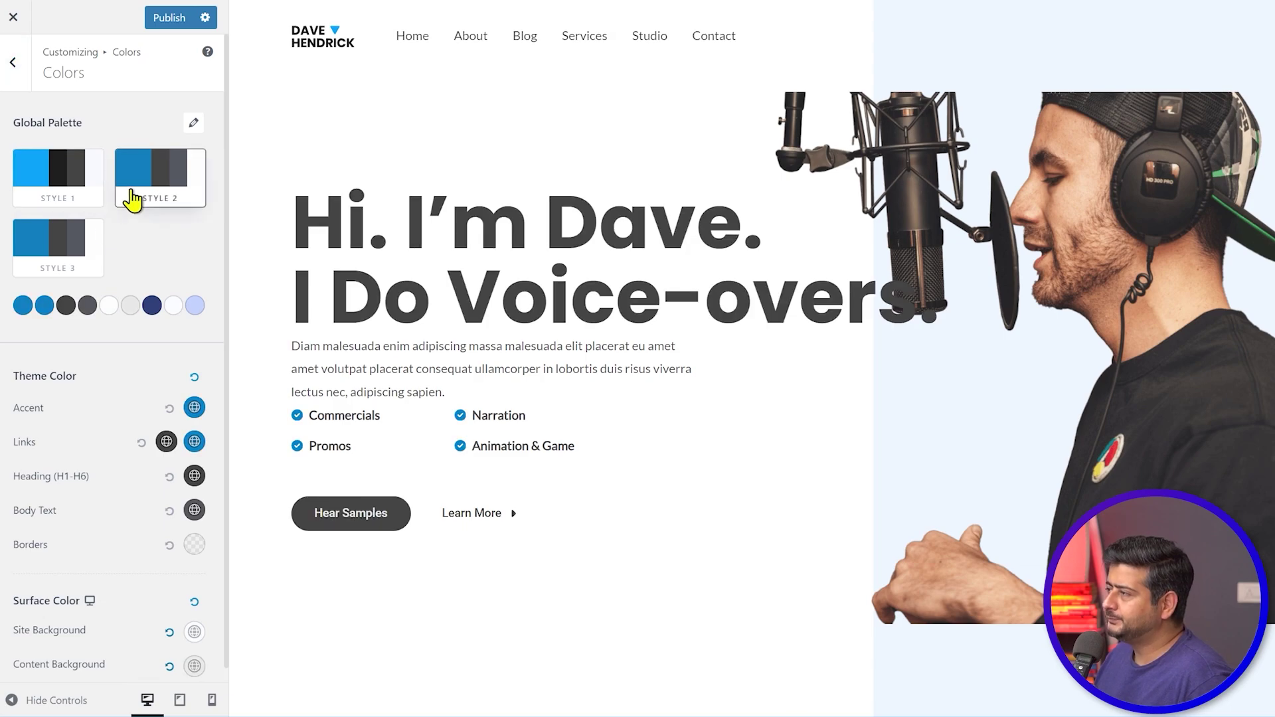
click(192, 123)
scroll(134, 214, down, 4)
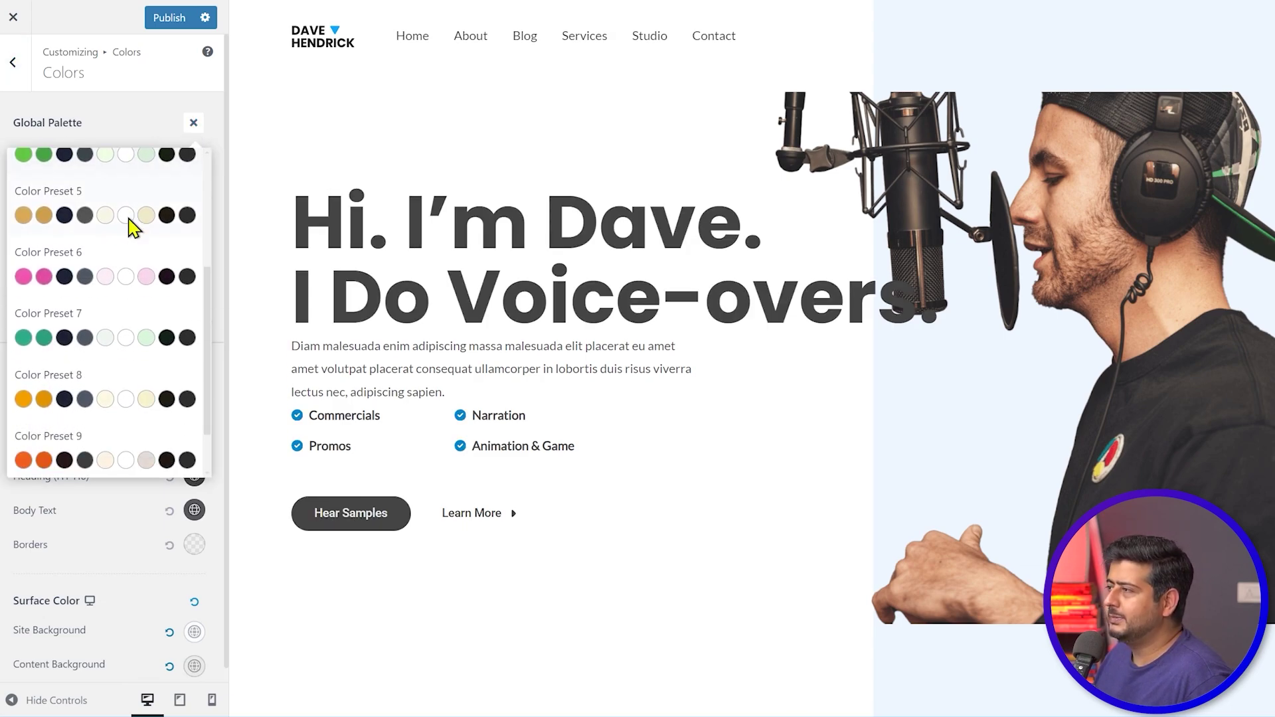
click(114, 259)
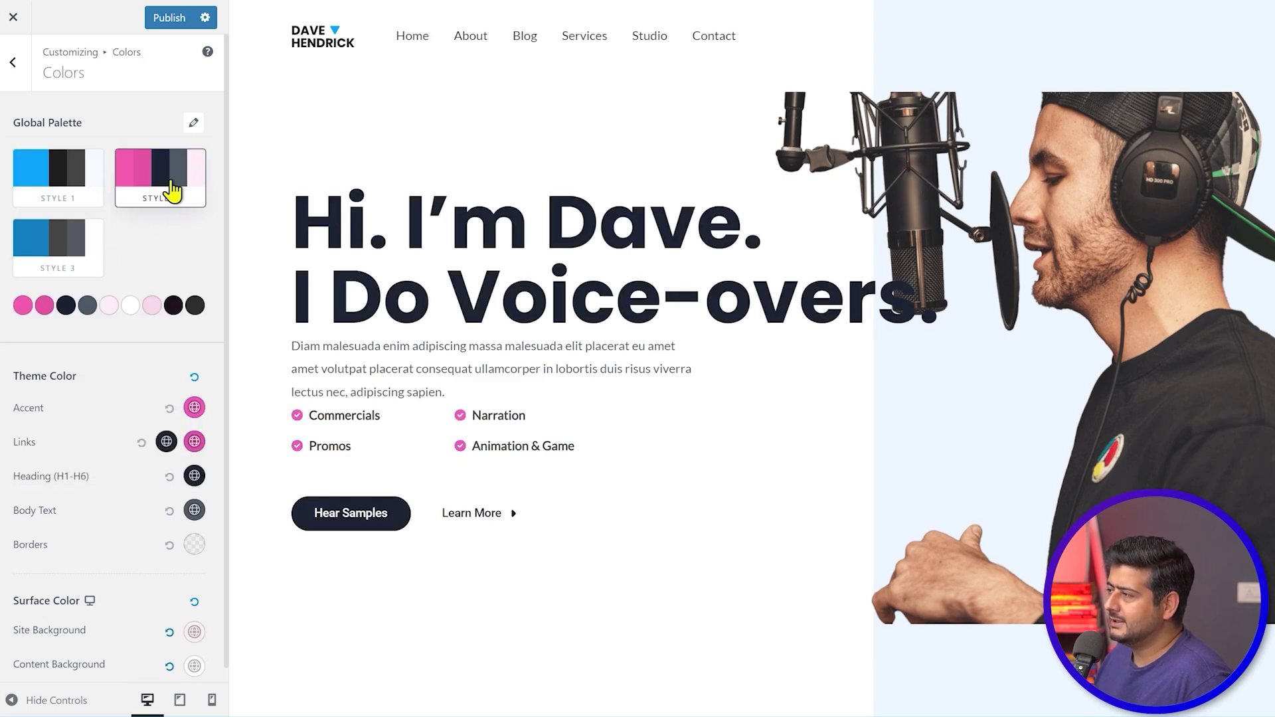
- Apply the orange Color Preset 9 to the Style 3 palette, and switch the site back to Style 1
click(65, 249)
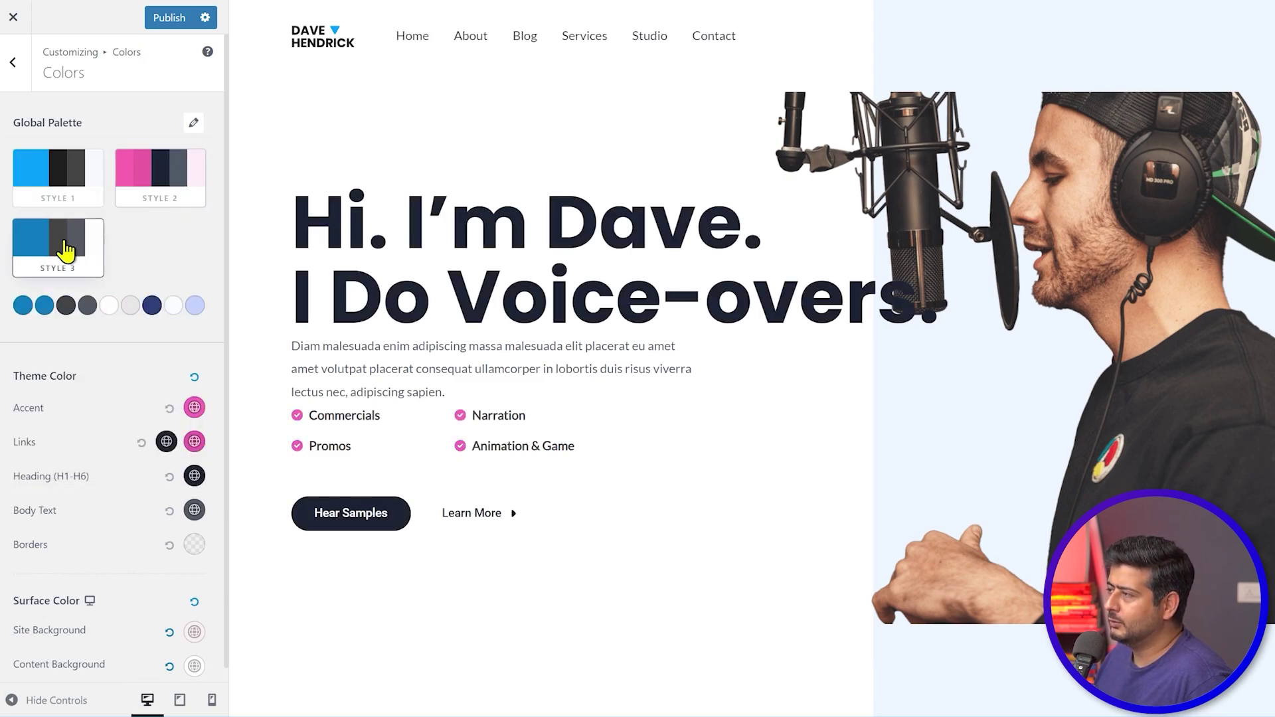
click(194, 124)
click(75, 425)
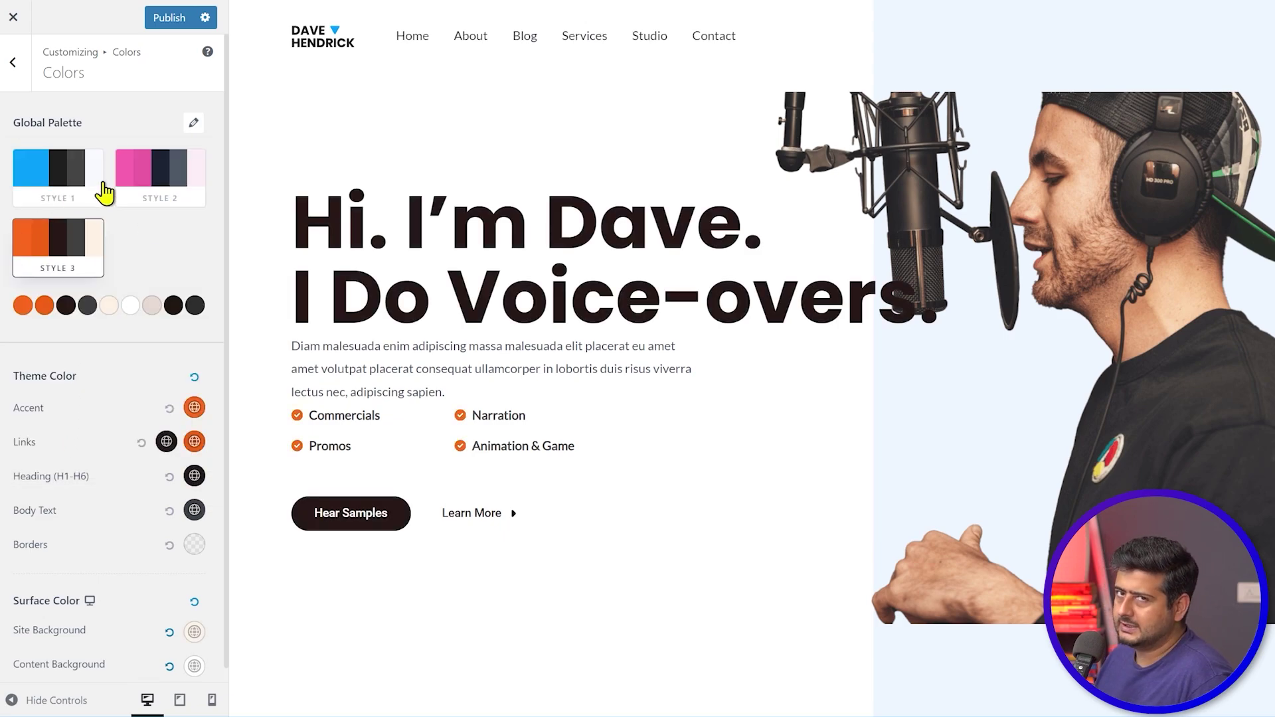
click(78, 196)
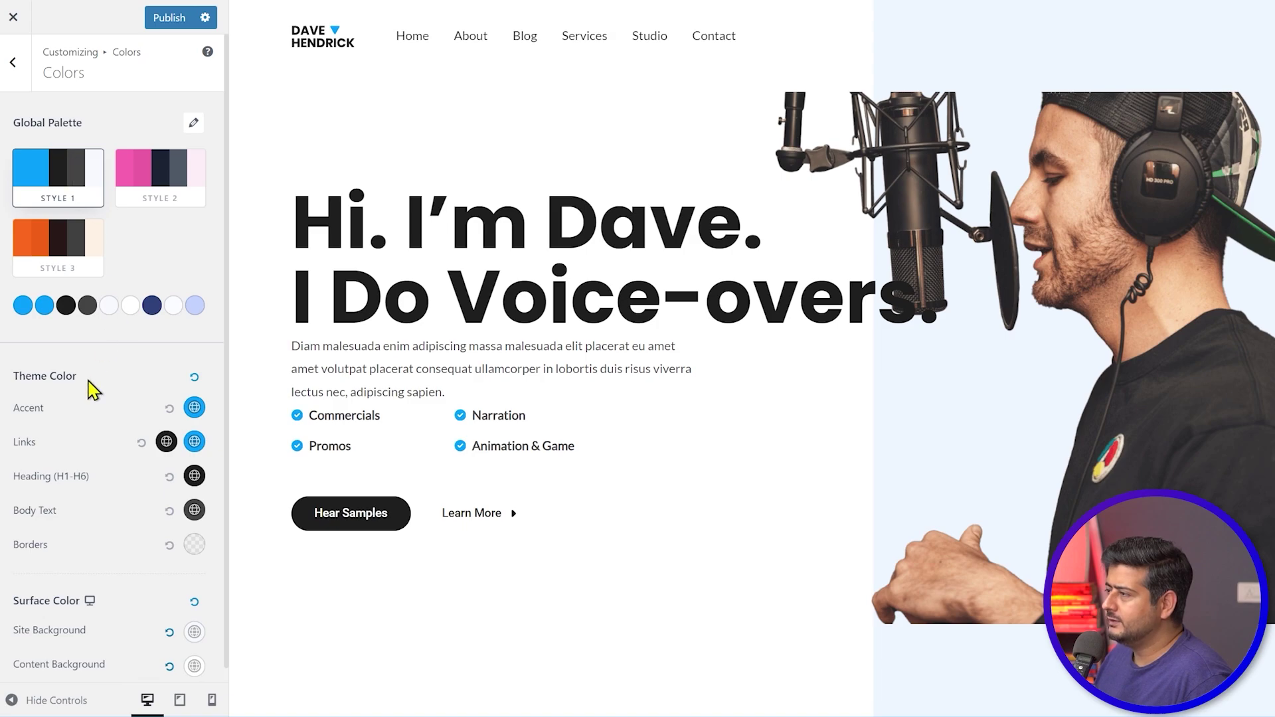
- Try a bright green Accent theme color, check it by highlighting hero paragraph text, and reset the accent
scroll(90, 399, down, 1)
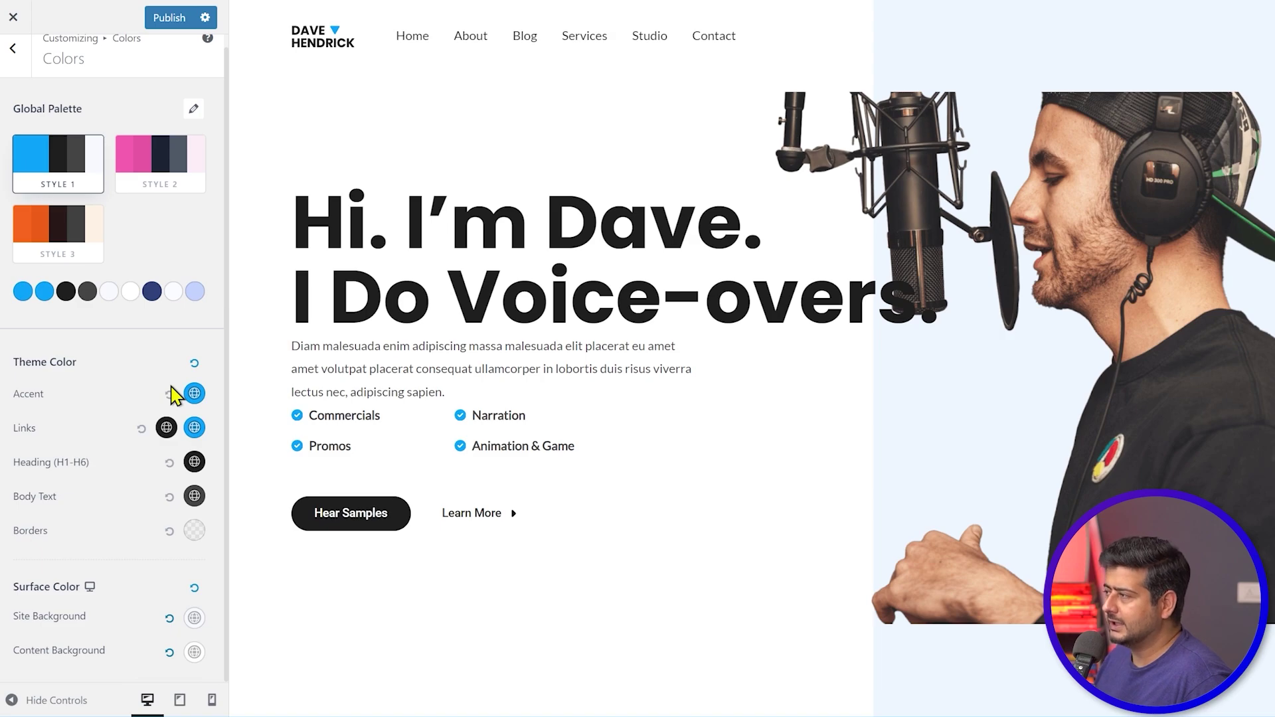
drag(349, 346, 429, 369)
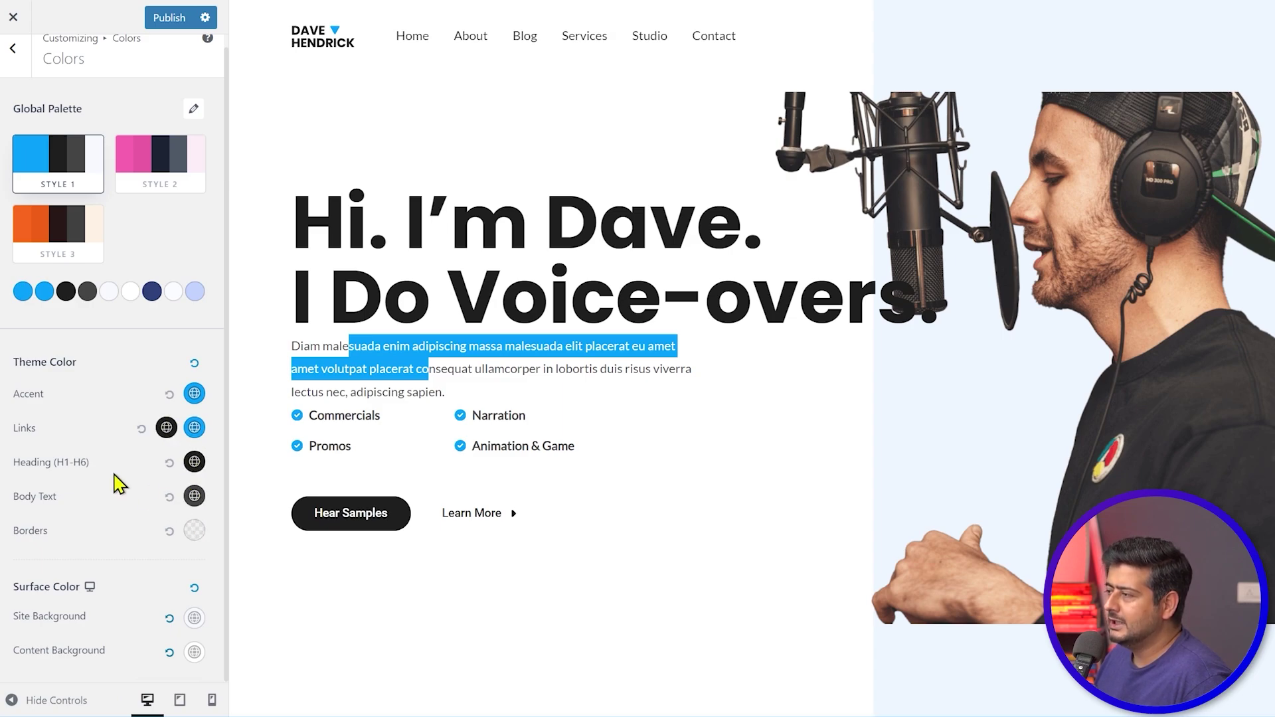
click(194, 393)
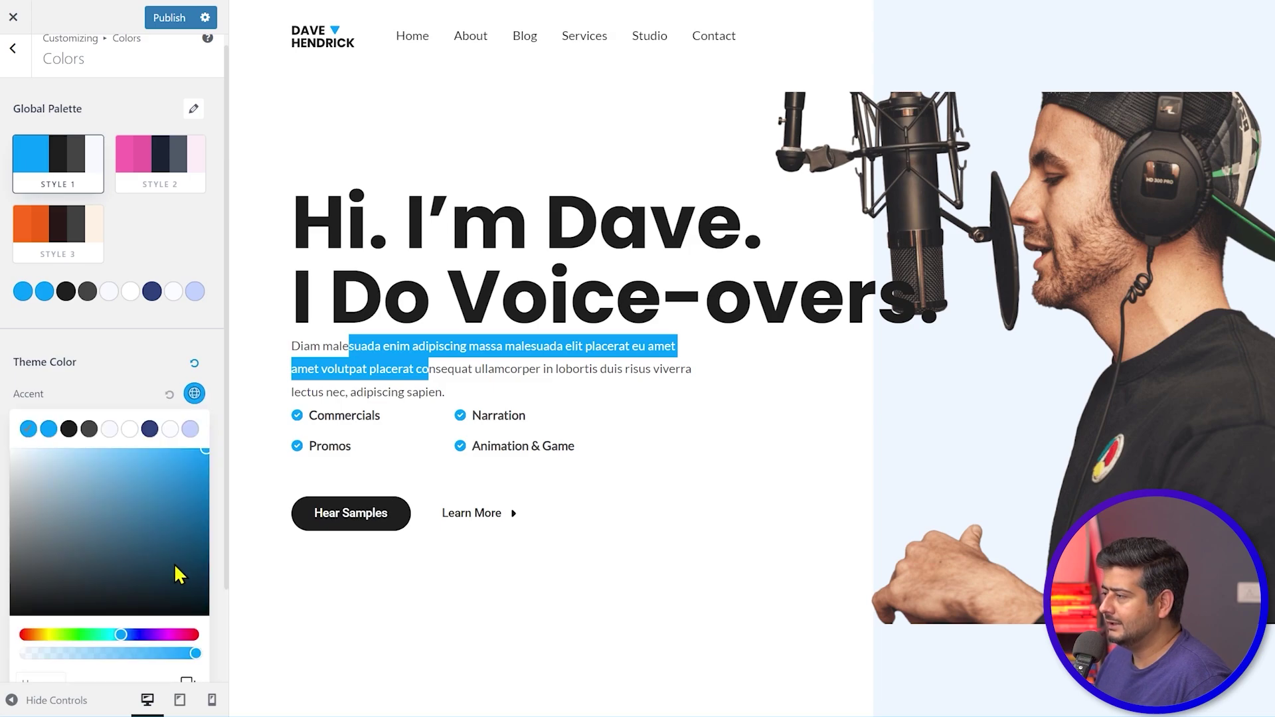
click(92, 635)
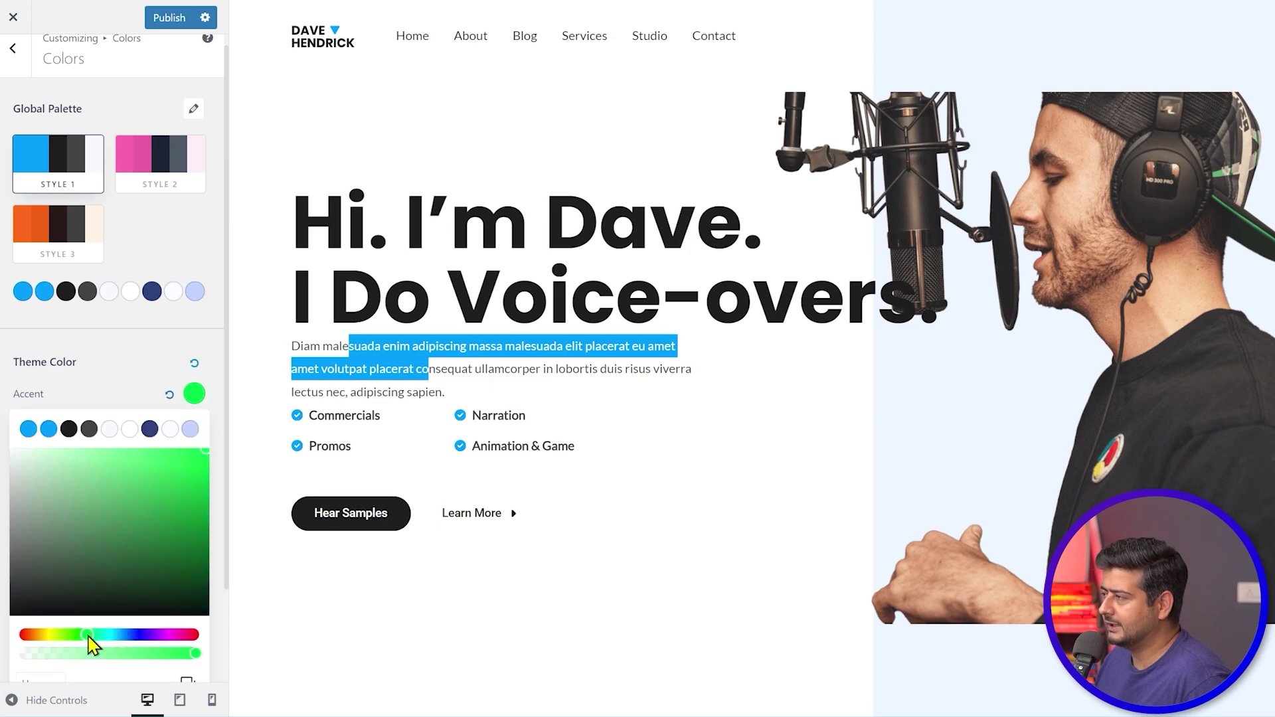
click(115, 398)
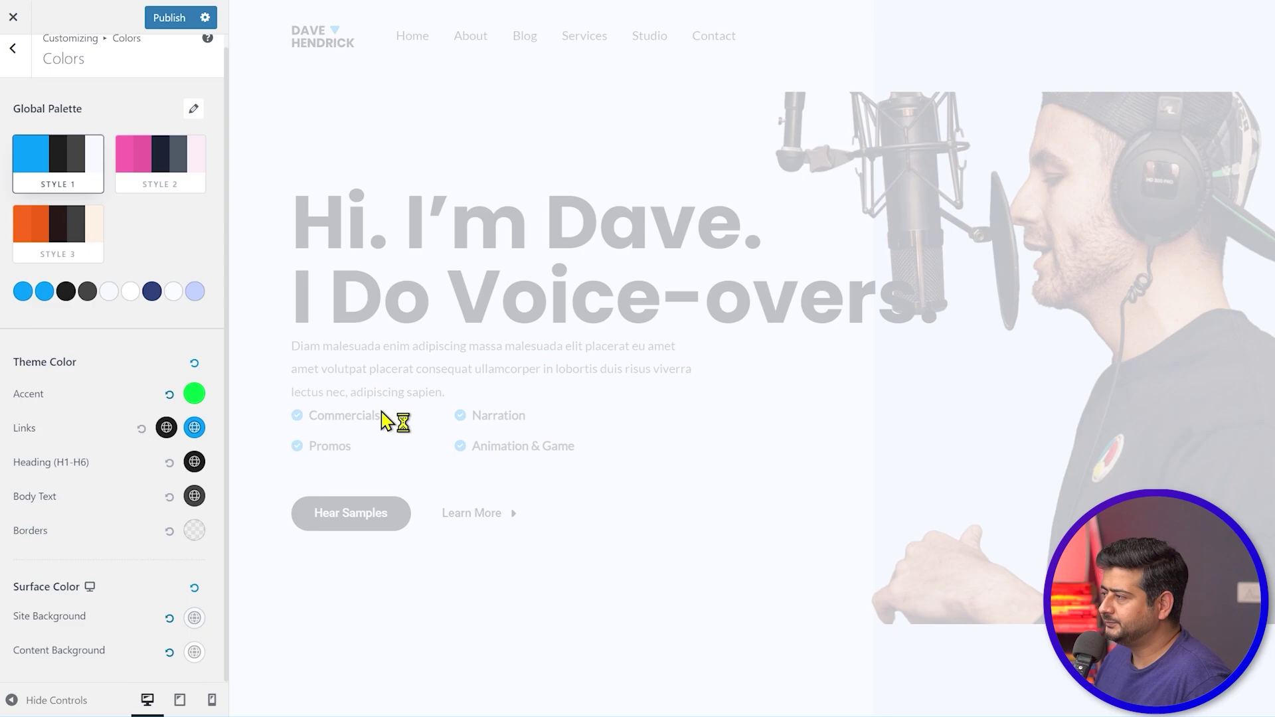
drag(289, 349, 575, 391)
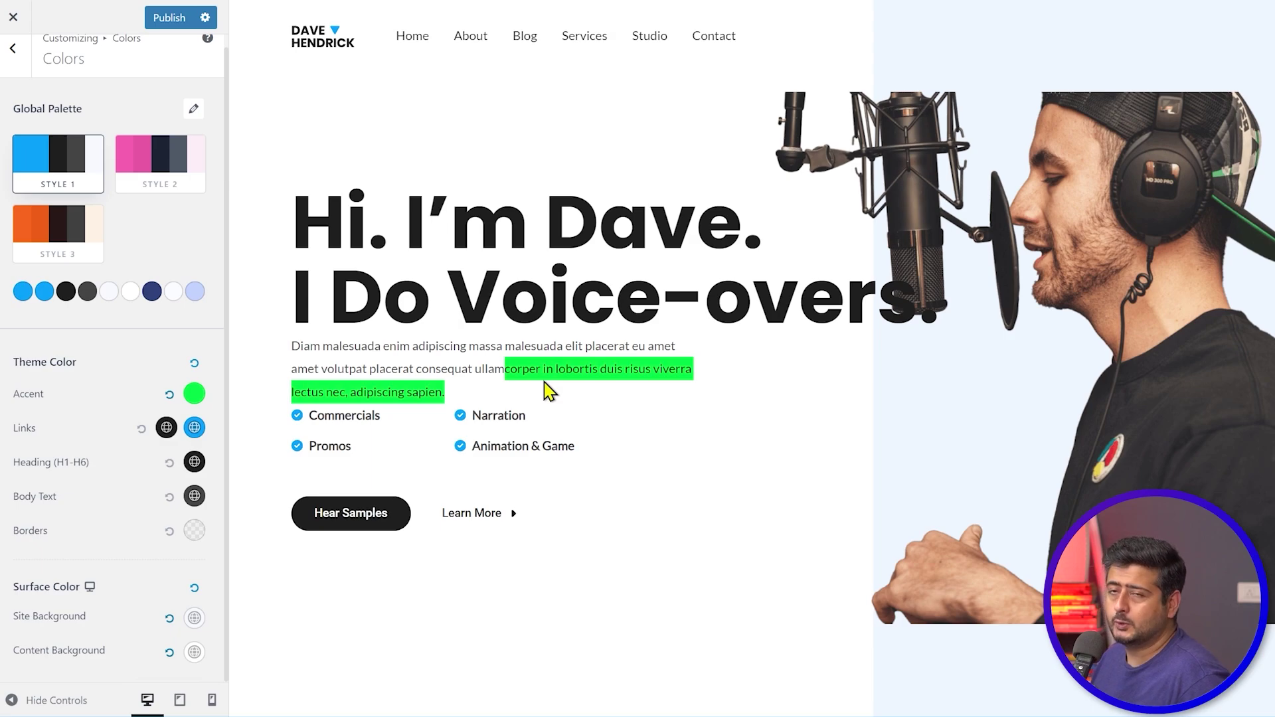
click(169, 396)
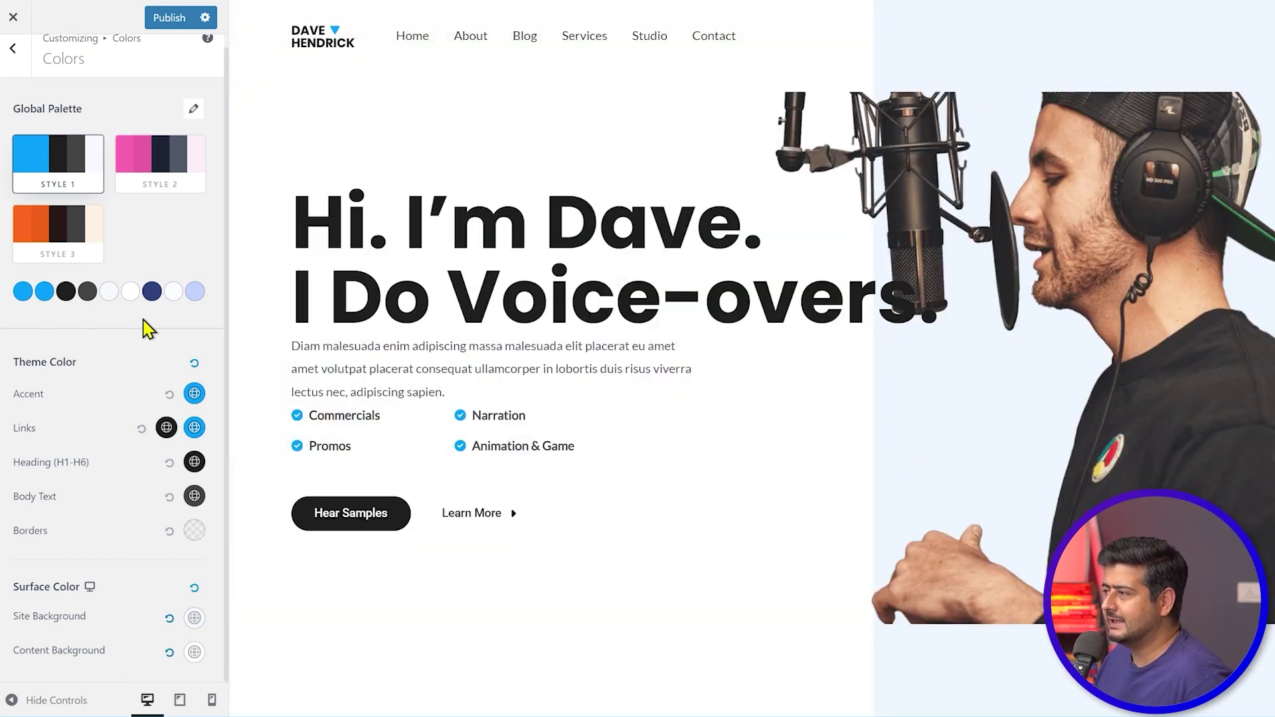
- Set the Heading (H1-H6) color to the palette's blue and darken it to a custom deep navy
click(194, 463)
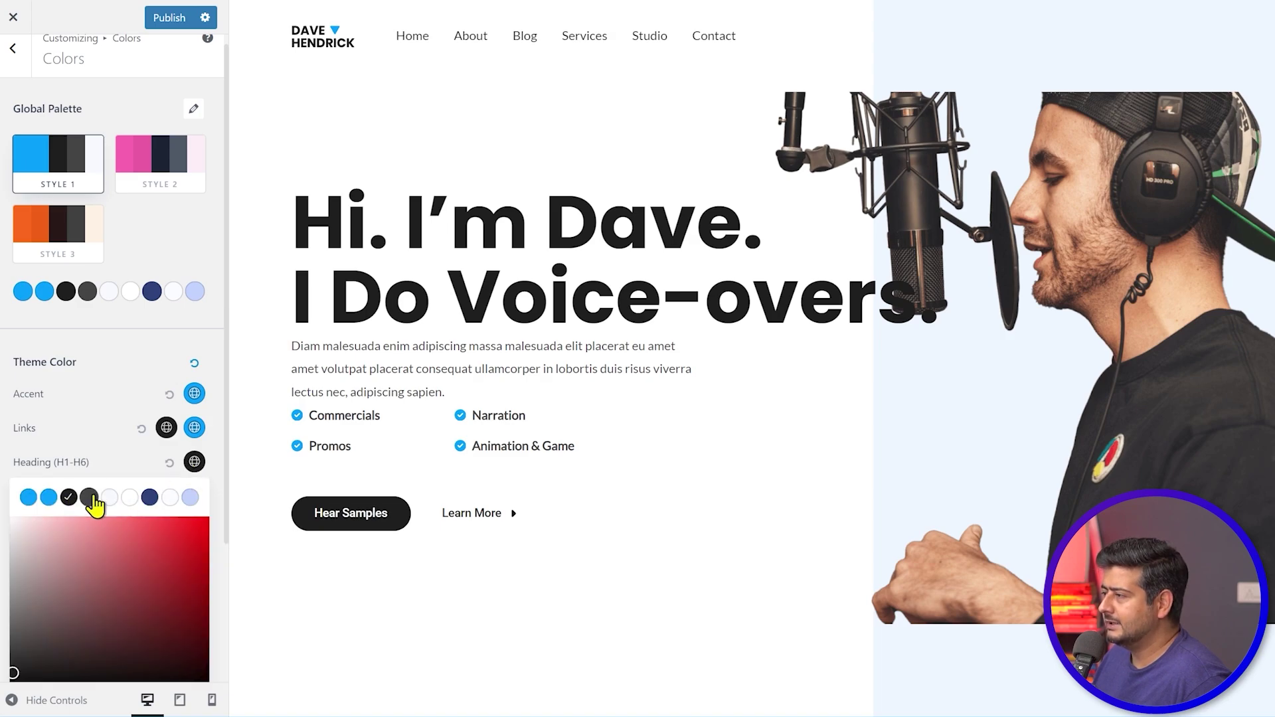
click(47, 501)
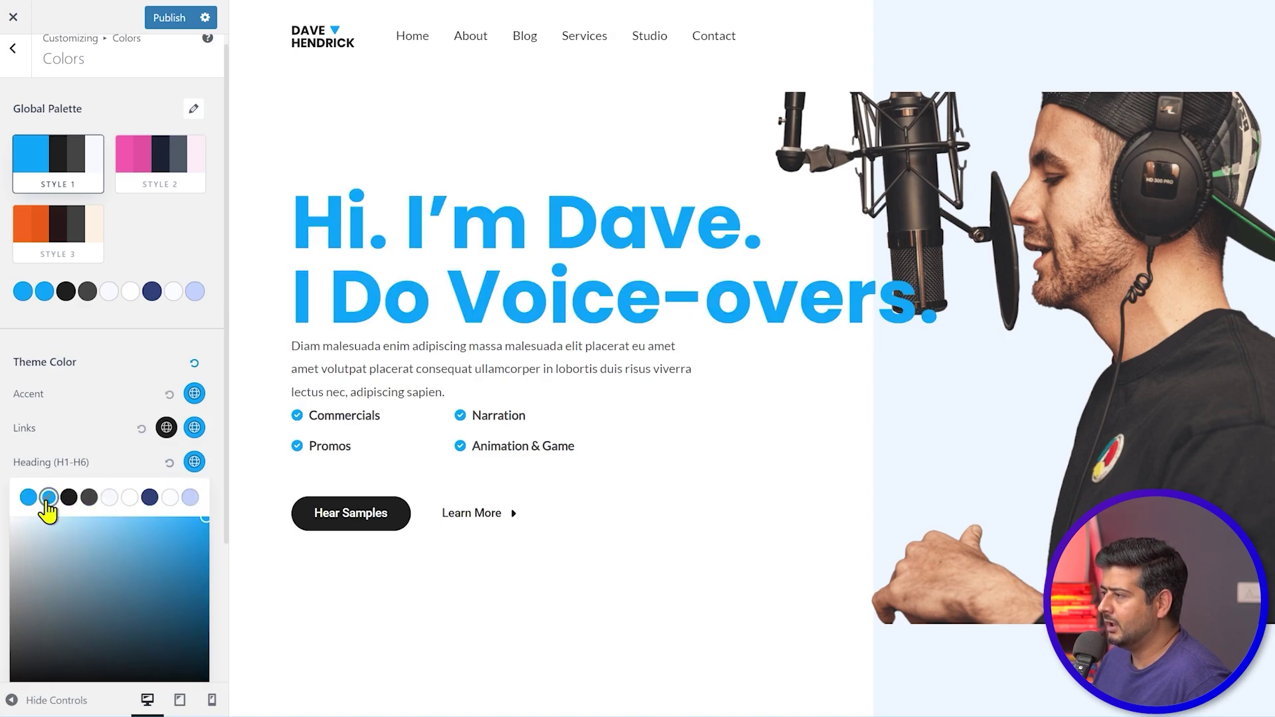
drag(187, 604, 216, 639)
click(219, 647)
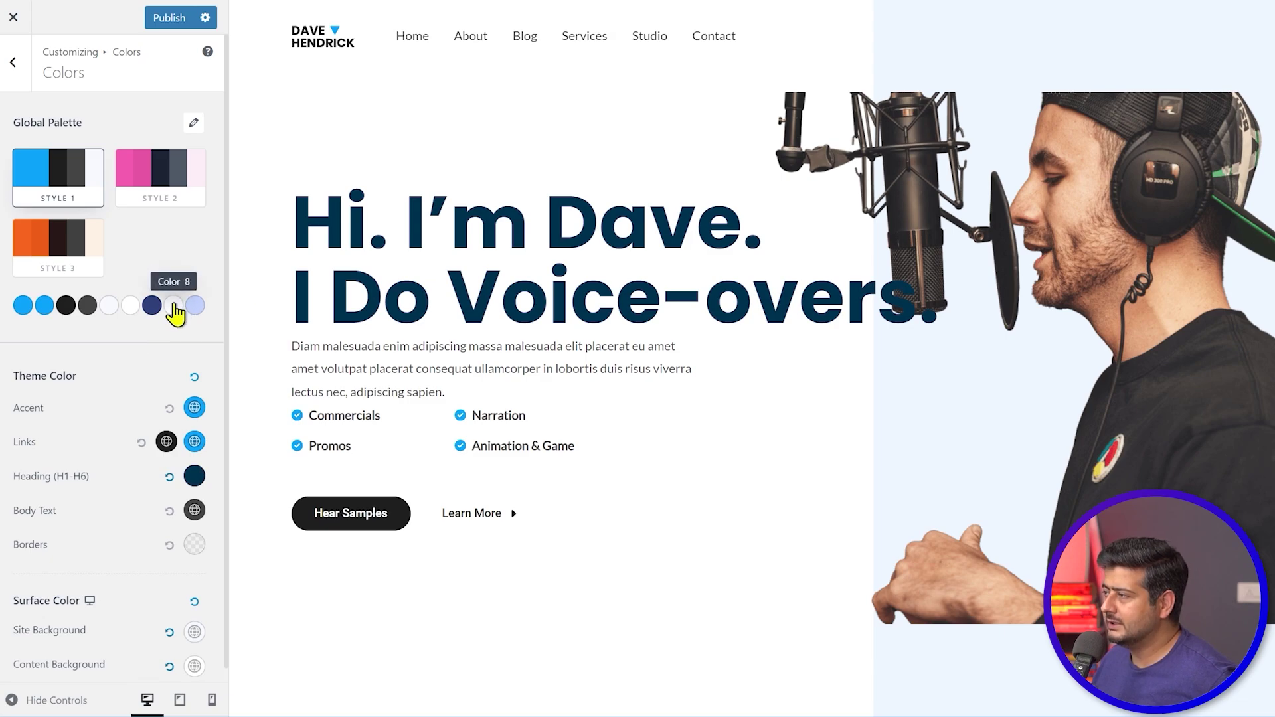
- Change Color 8 of the Style 1 global palette to a very dark indigo and close its color picker
click(109, 309)
click(127, 308)
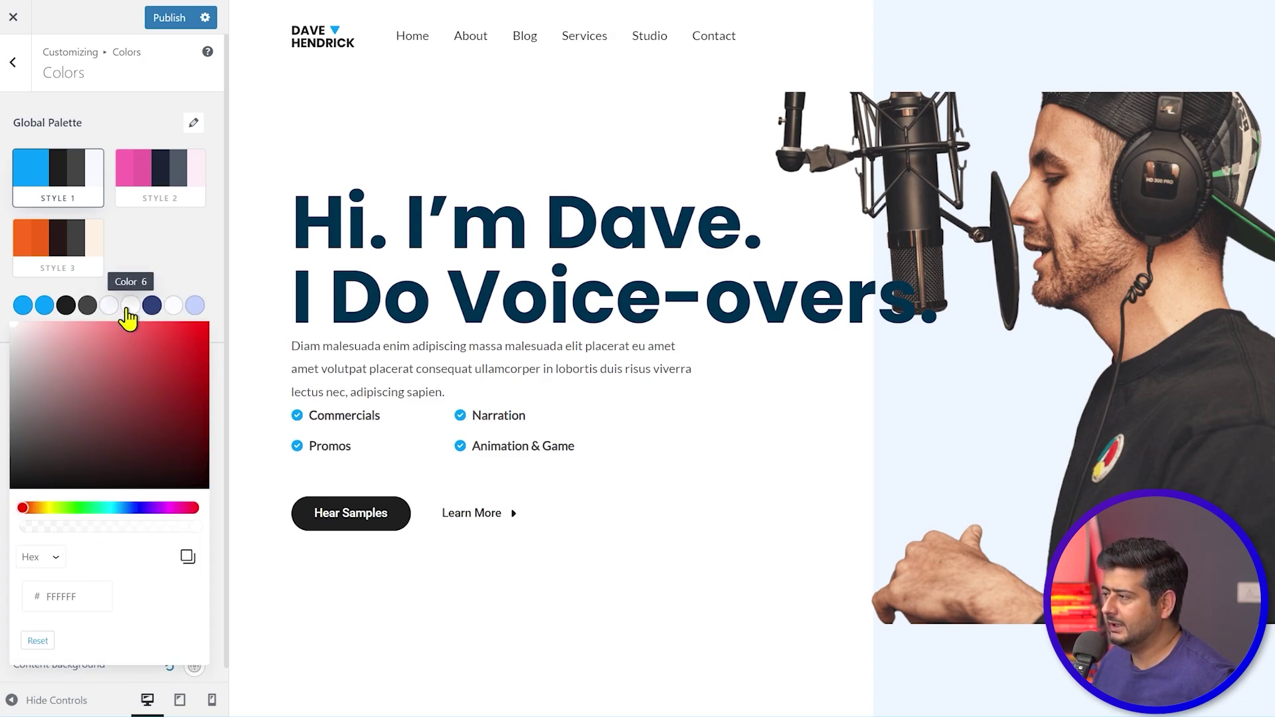
click(173, 308)
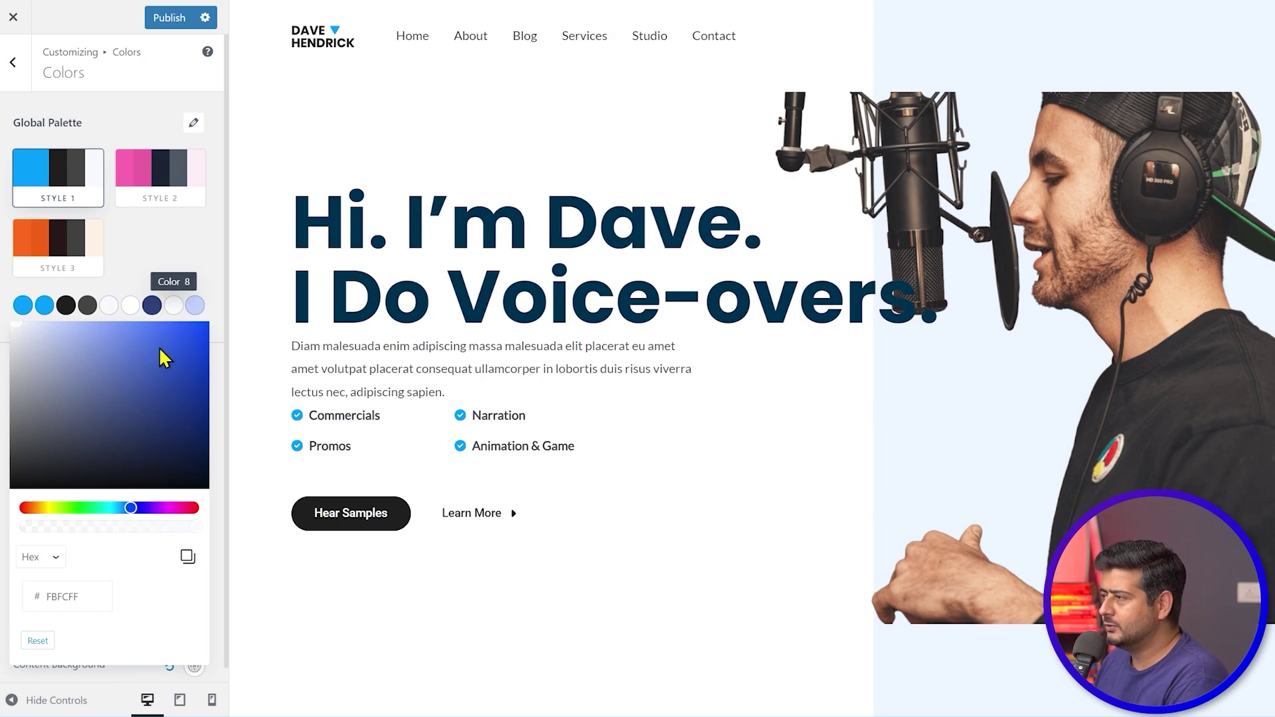
click(14, 441)
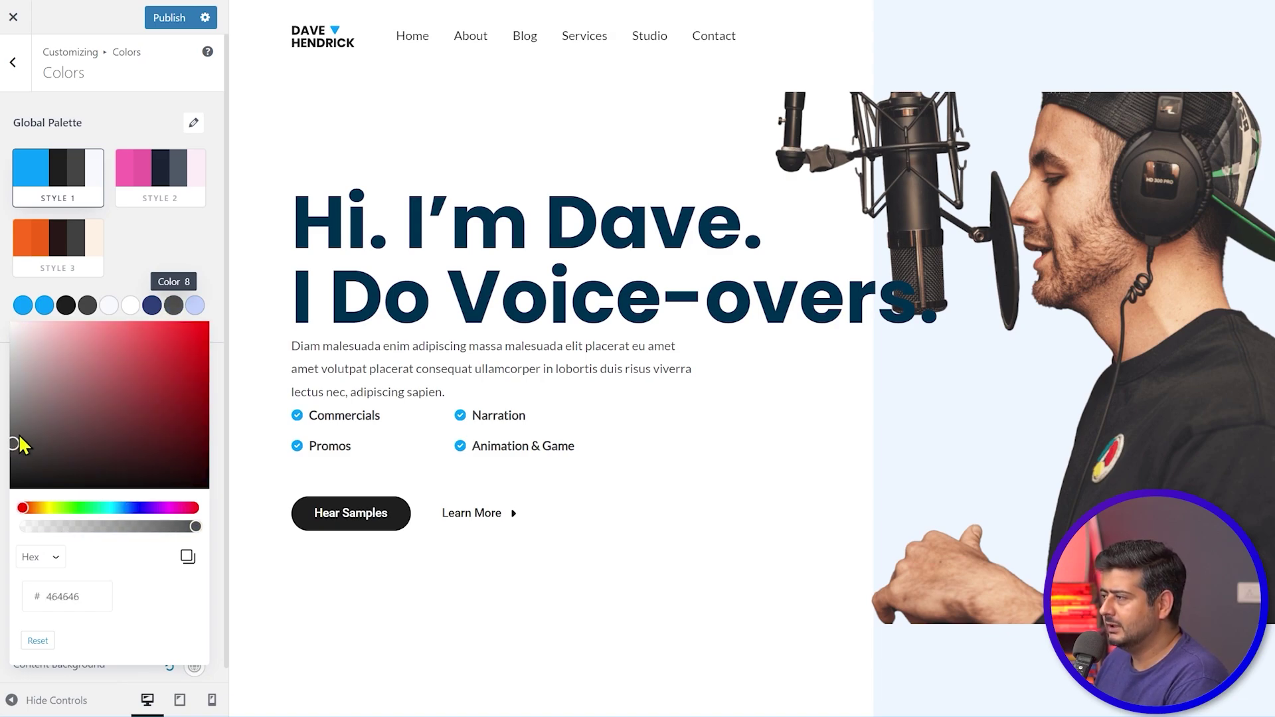
click(18, 433)
drag(74, 508, 145, 521)
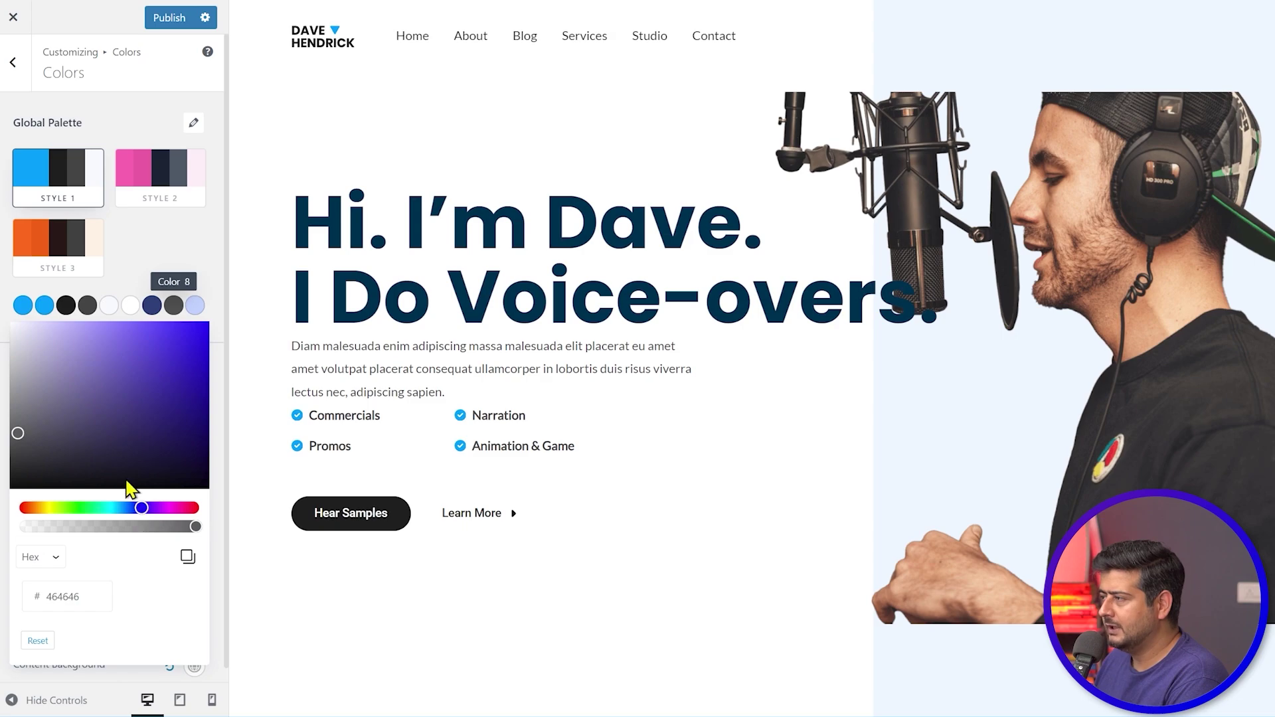
mouse_move(35, 429)
mouse_down()
mouse_move(198, 400)
mouse_move(216, 411)
mouse_move(238, 482)
mouse_move(209, 456)
mouse_move(209, 473)
mouse_up()
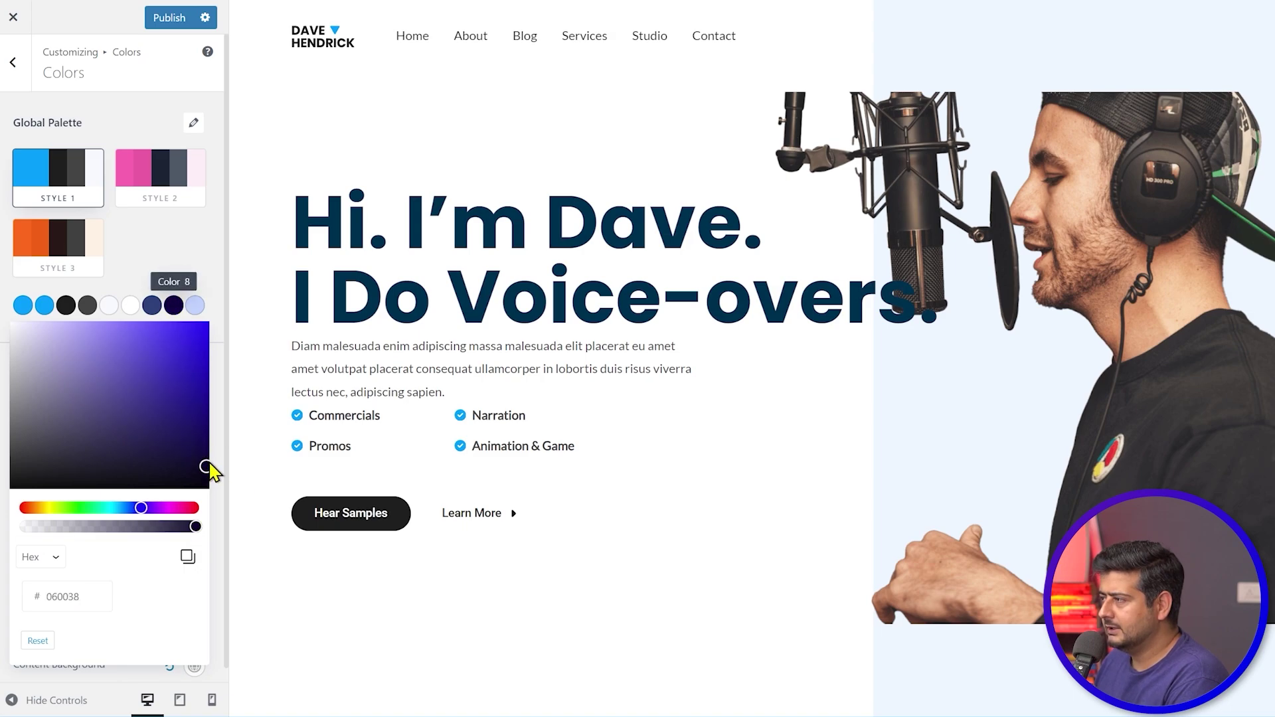
click(211, 461)
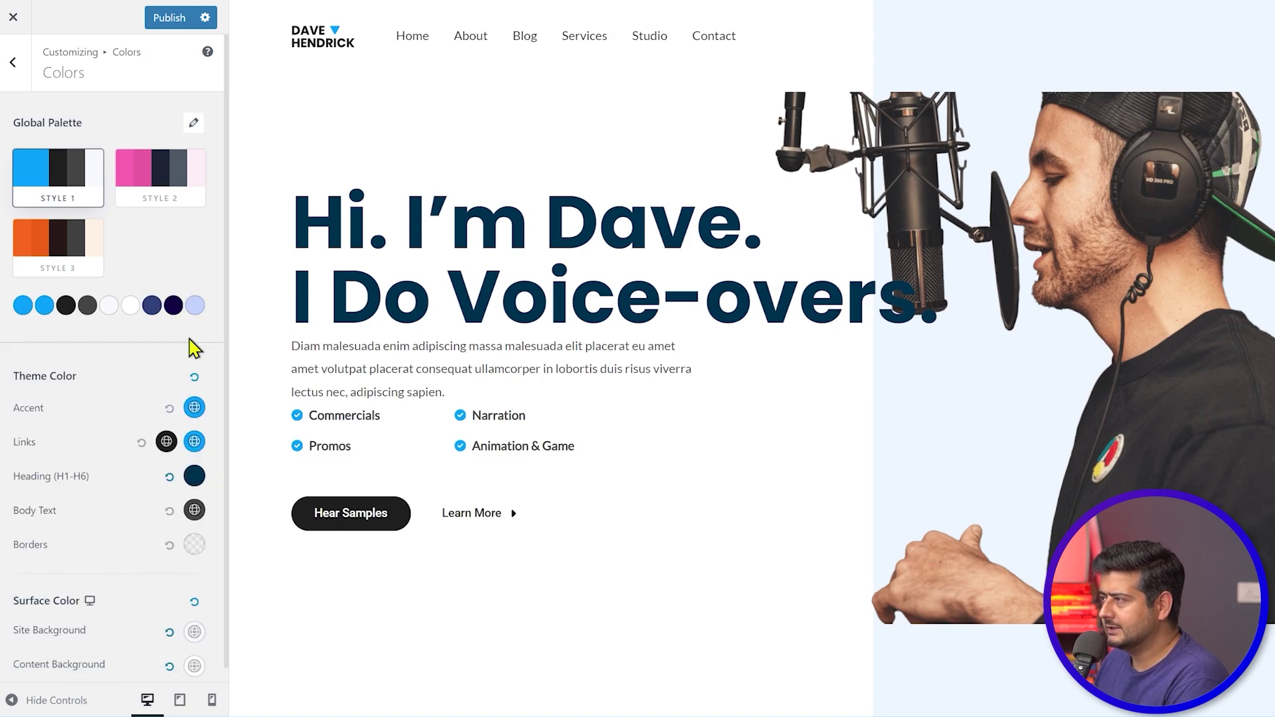
- Assign palette Color 8 to the Heading (H1-H6) theme color and close the picker
click(195, 476)
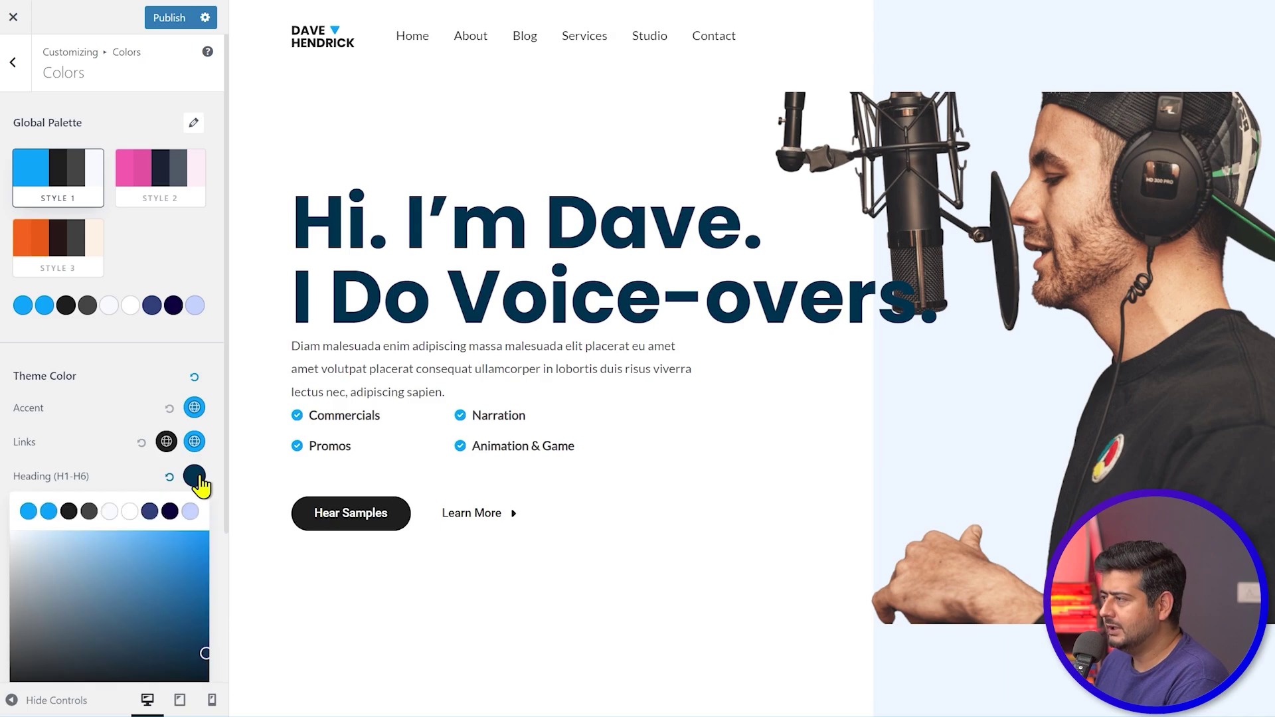
click(171, 513)
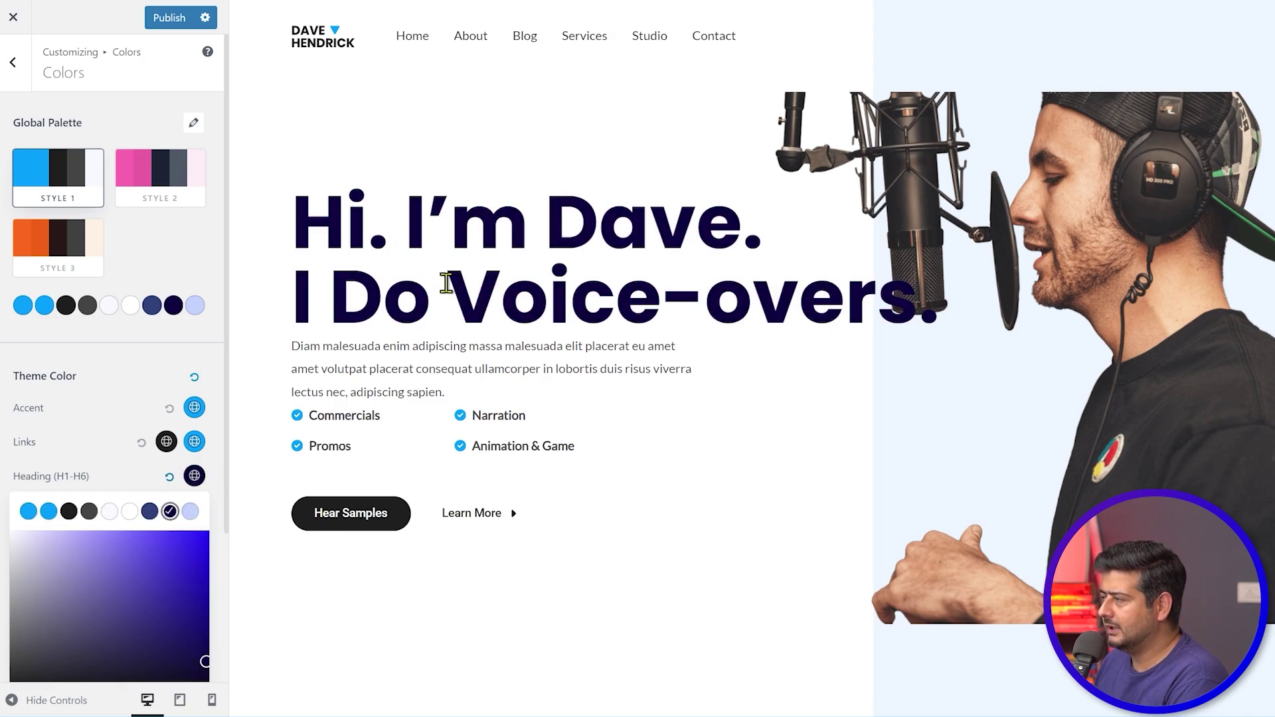
click(152, 390)
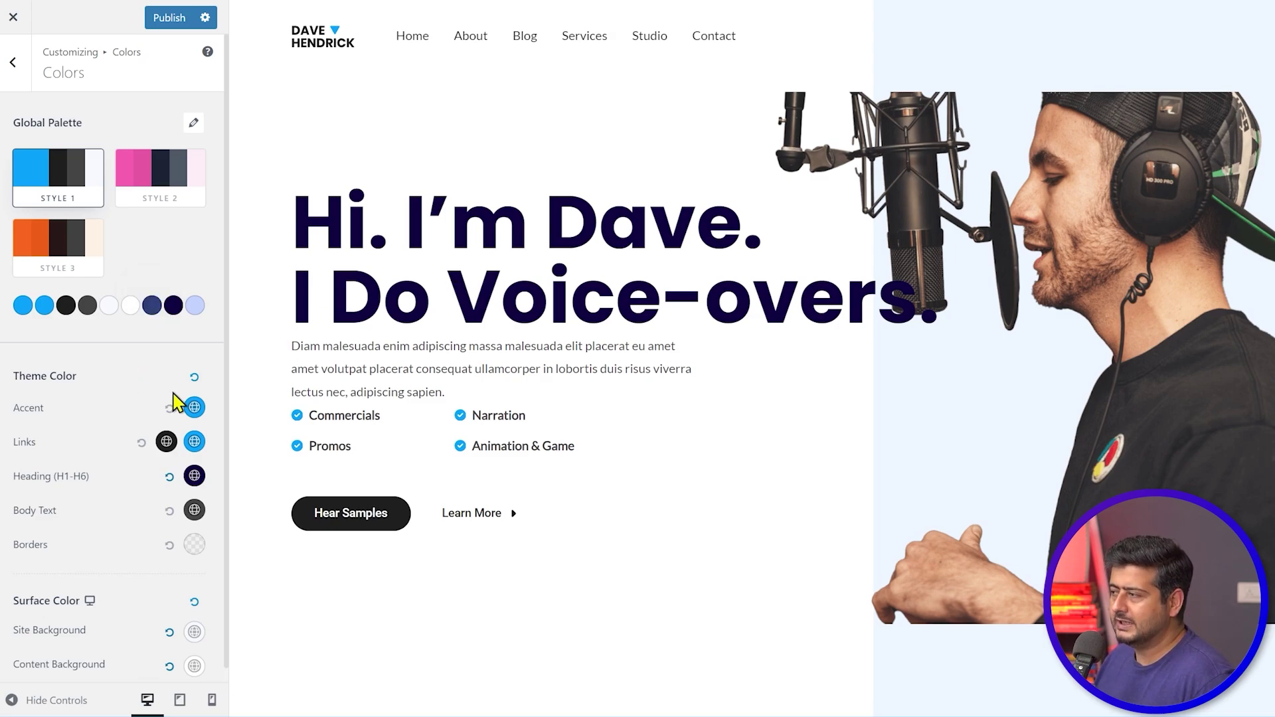
- Examine how the new heading color looks across all sections of the homepage preview
scroll(175, 403, down, 1)
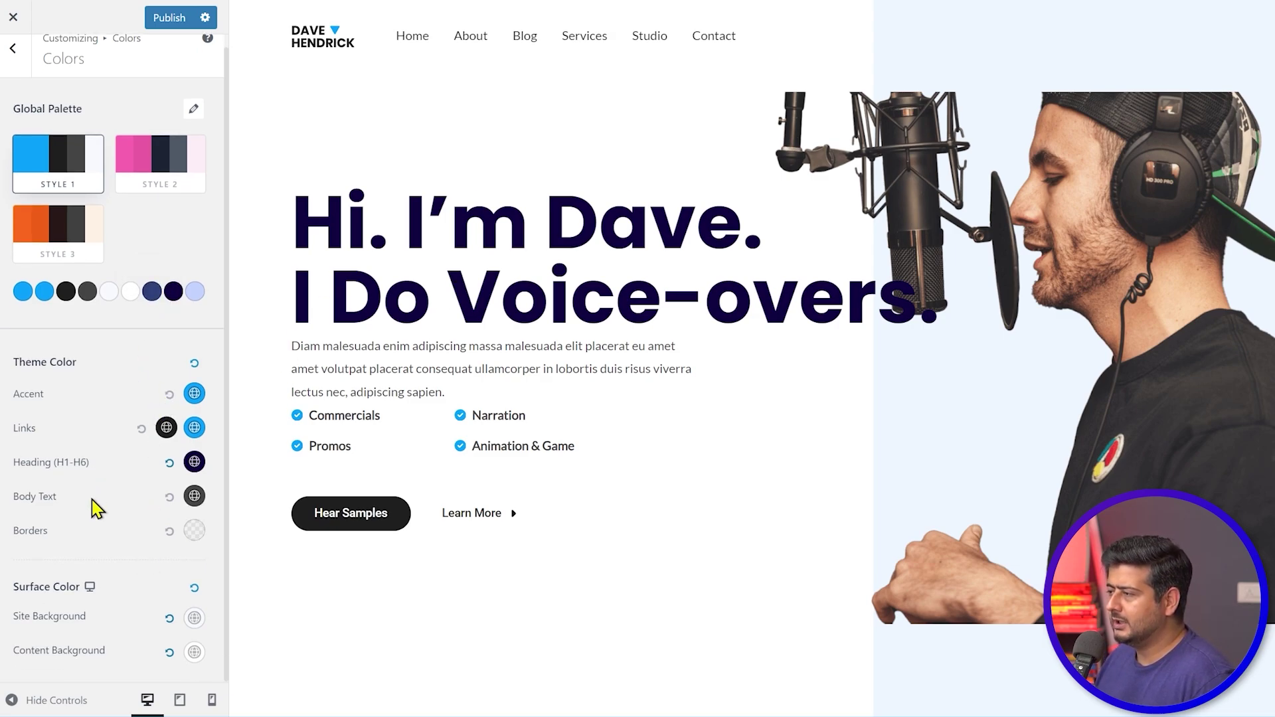
scroll(525, 459, down, 5)
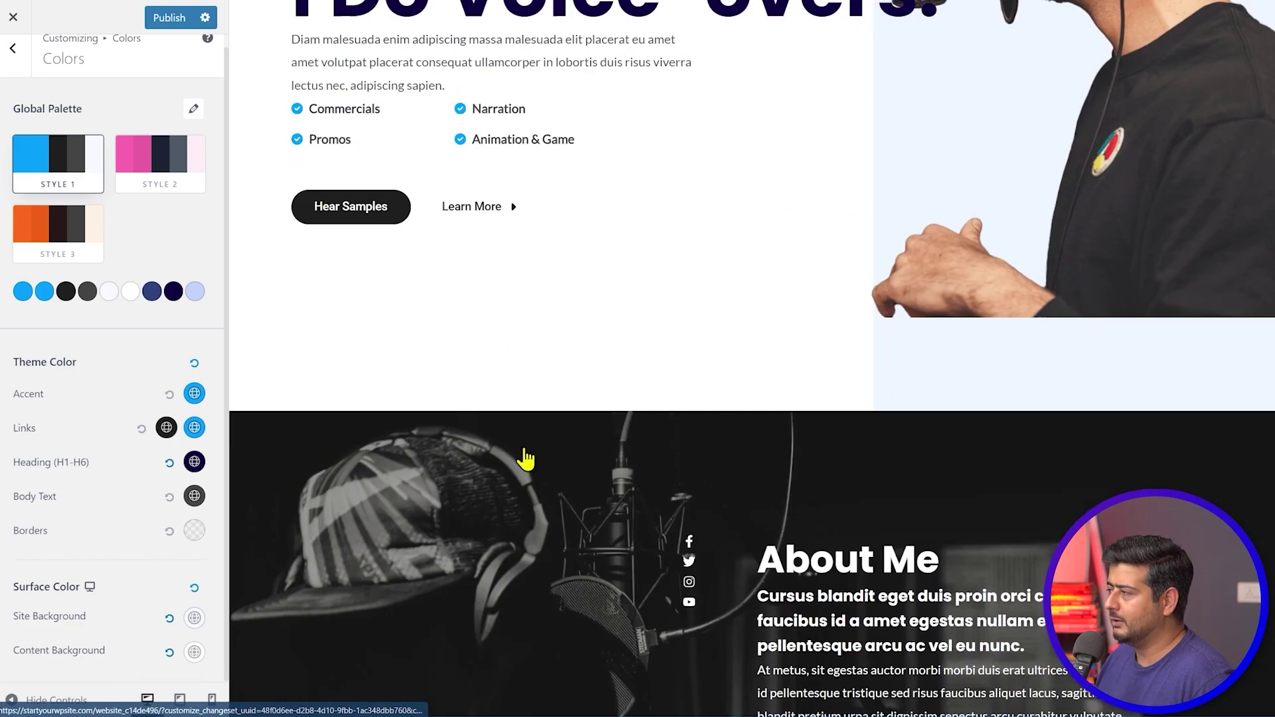
scroll(524, 457, down, 15)
scroll(527, 456, up, 7)
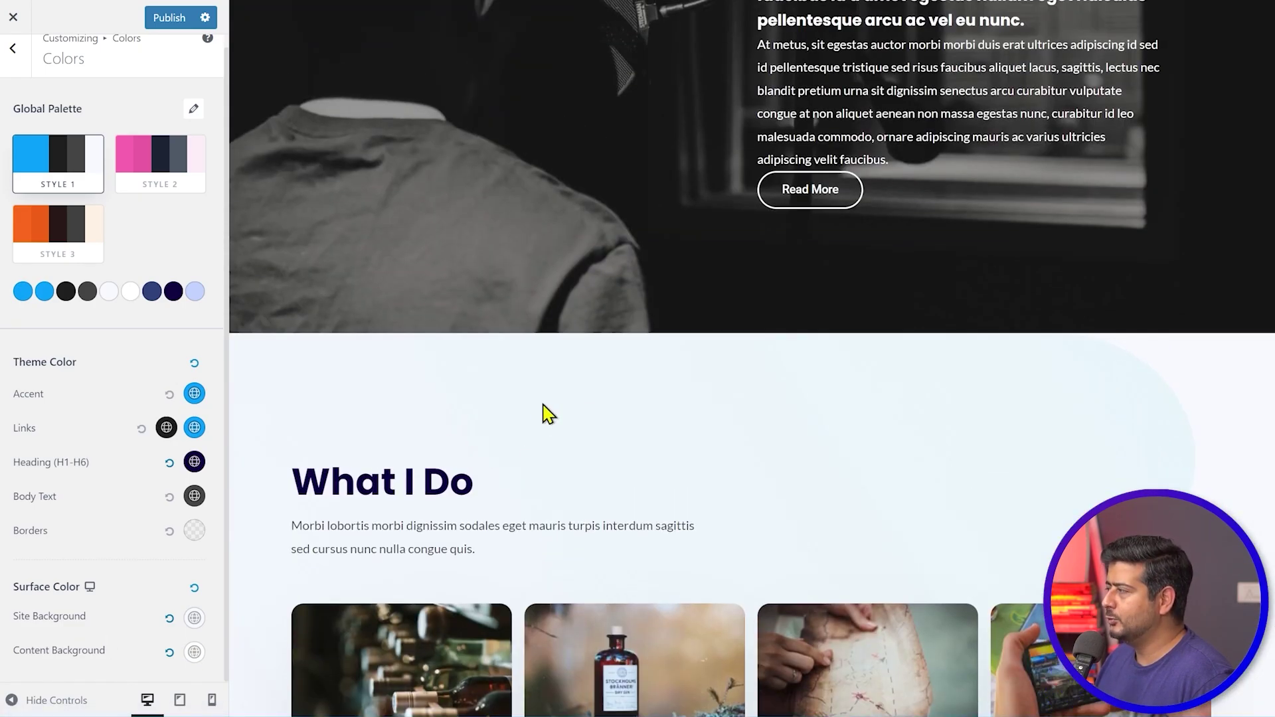
scroll(545, 421, down, 11)
scroll(541, 442, up, 5)
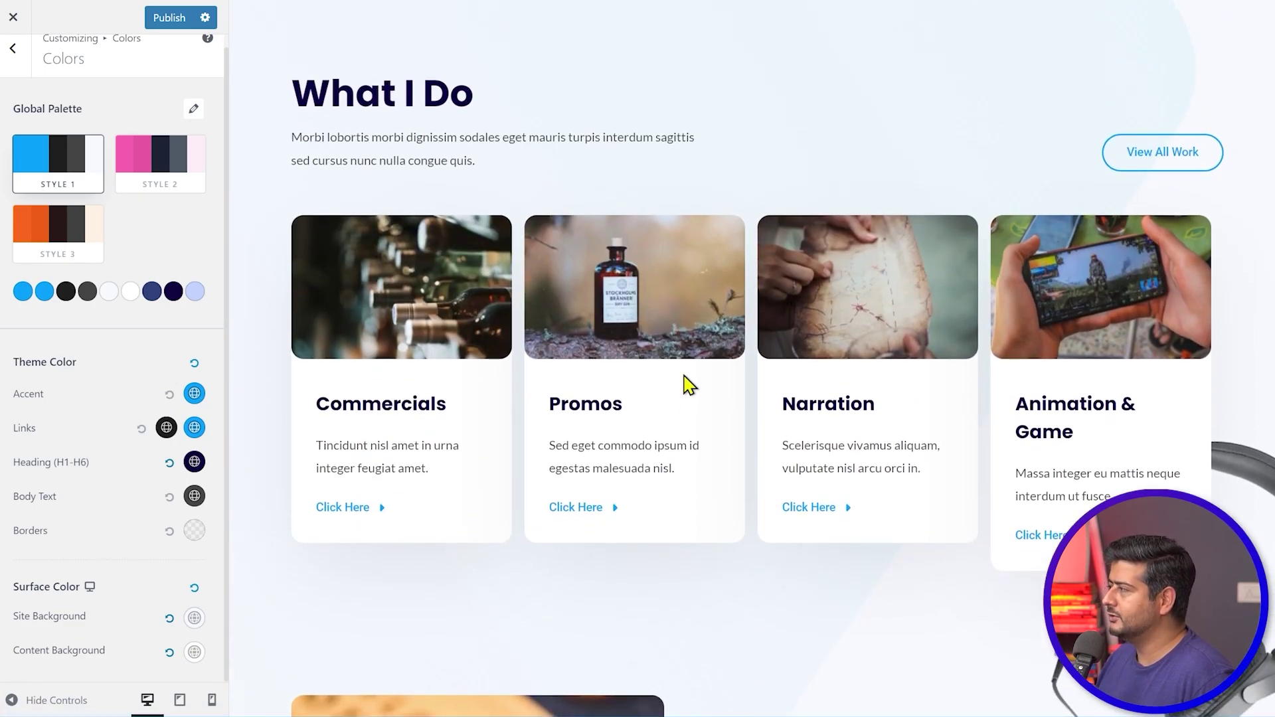
scroll(461, 399, up, 9)
scroll(563, 427, down, 12)
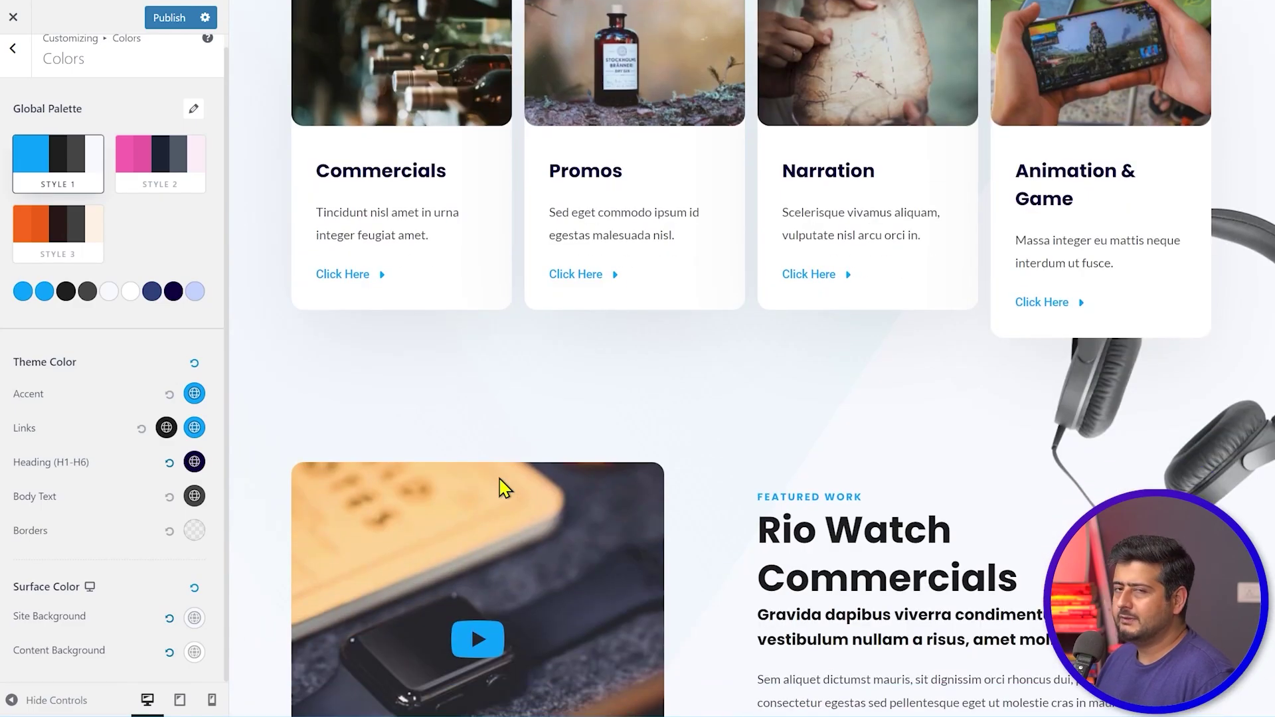
scroll(503, 488, down, 5)
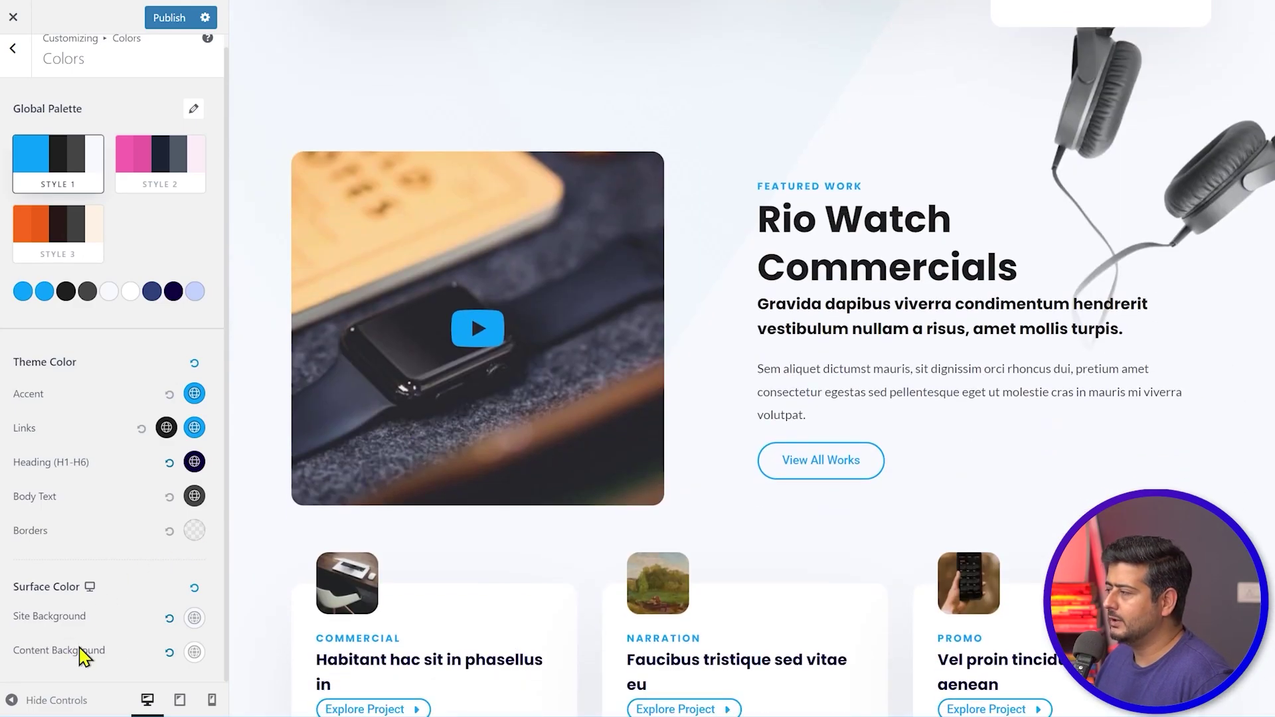
scroll(544, 571, down, 8)
scroll(541, 578, down, 6)
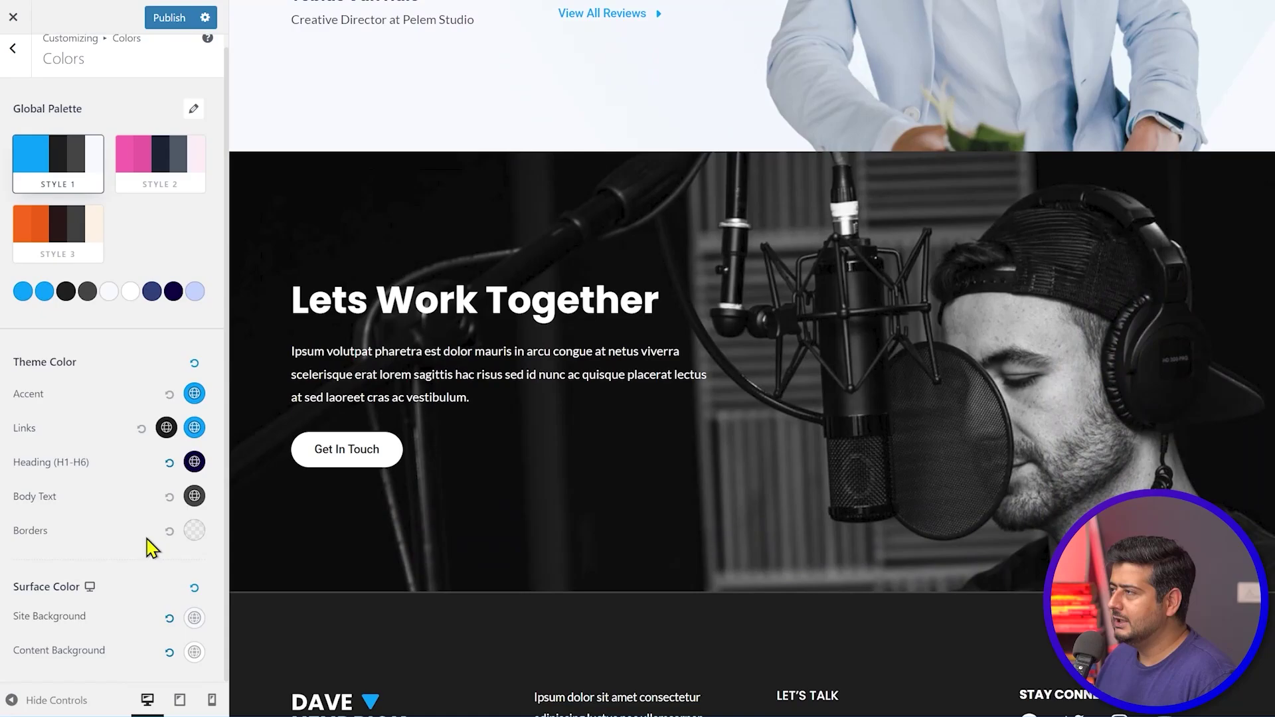
scroll(374, 574, up, 14)
scroll(450, 507, up, 10)
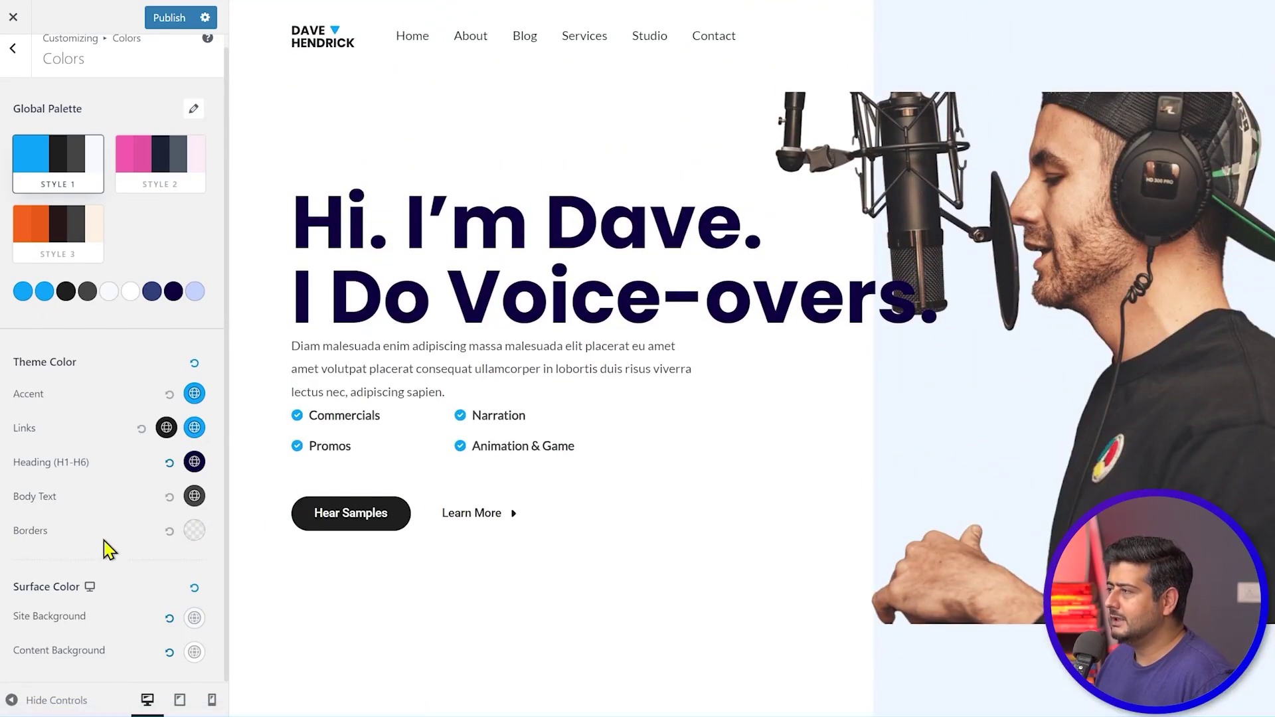
- Leave the Colors settings and return to the Global settings list
scroll(114, 421, up, 1)
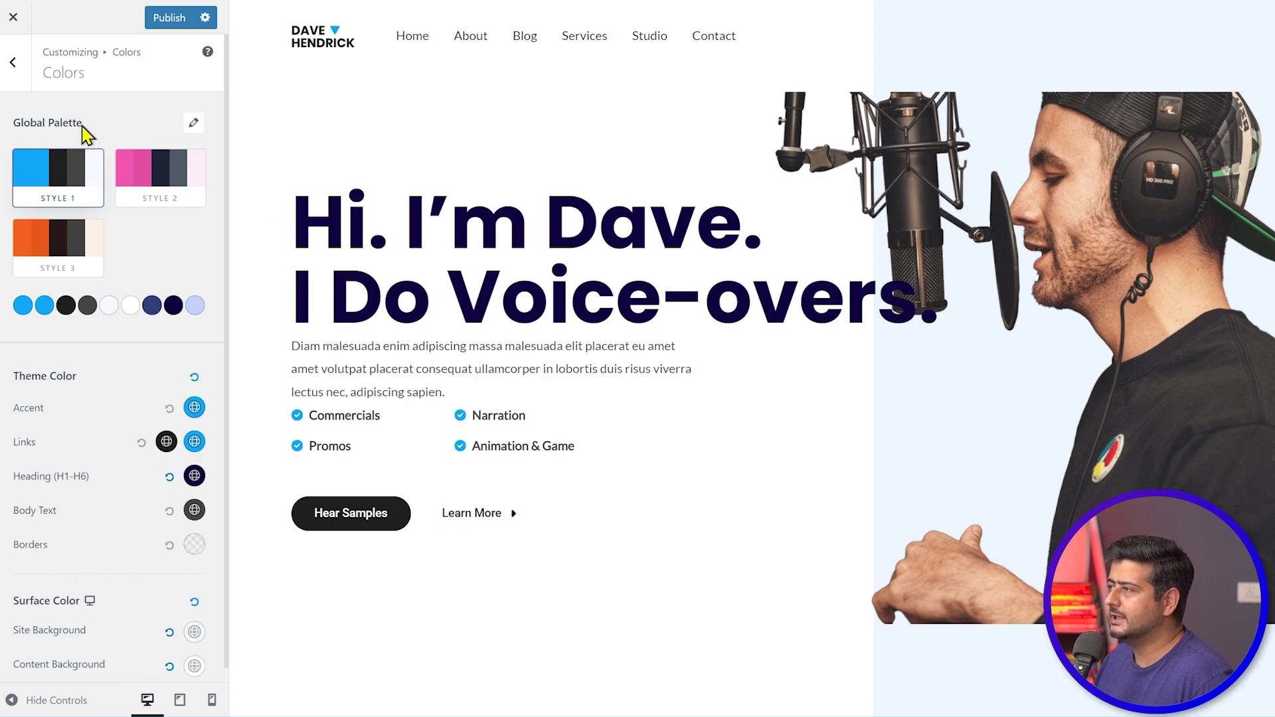
click(12, 85)
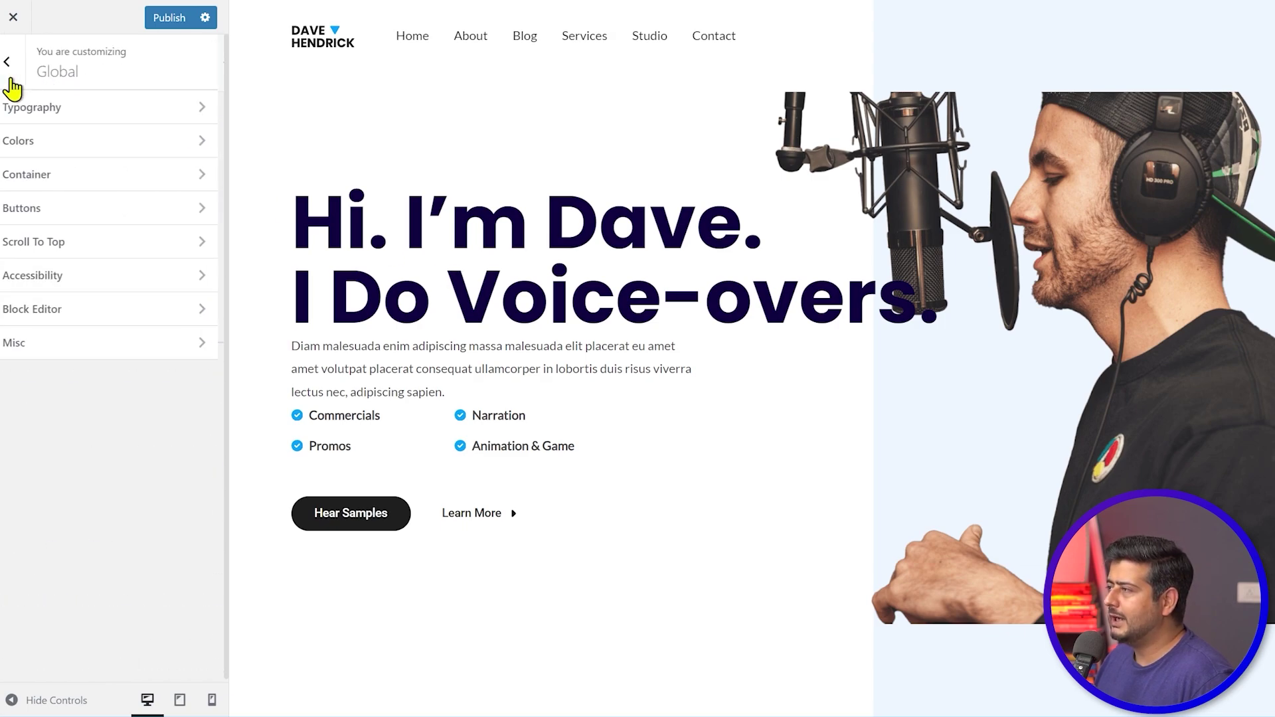
- Try the Narrow layout in the global Container settings and check its effect down the homepage preview
click(61, 181)
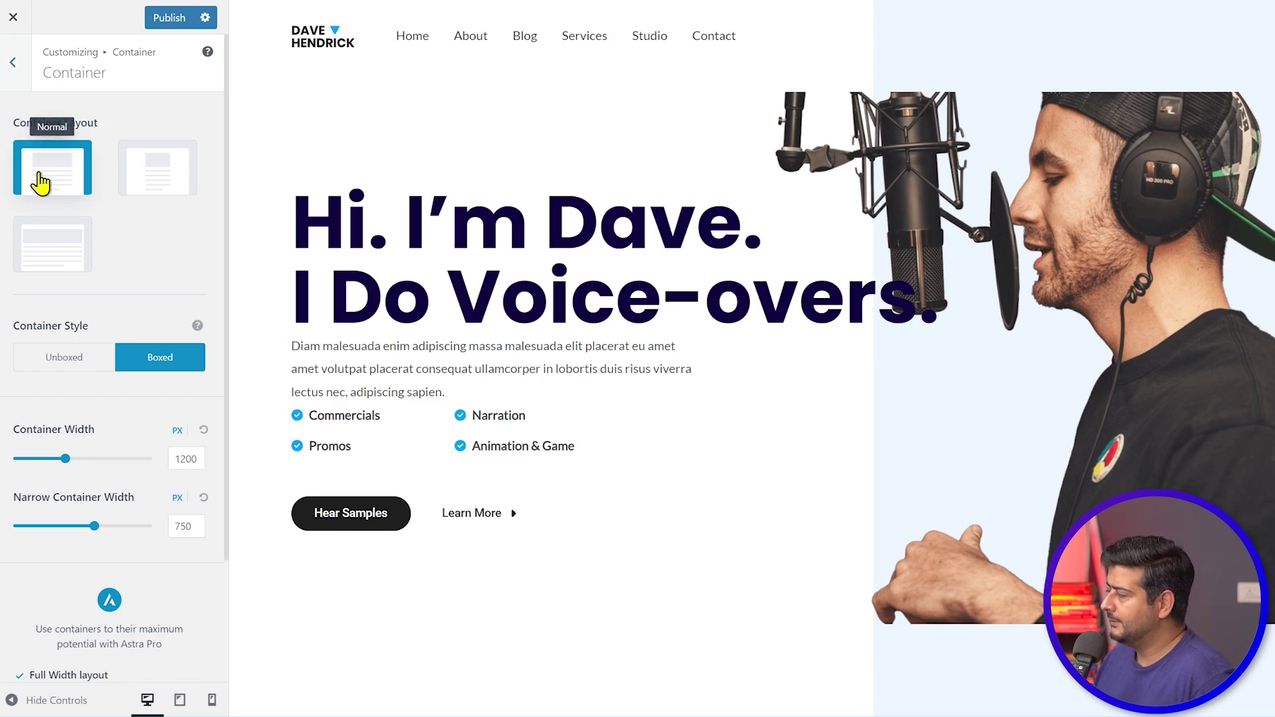
click(154, 180)
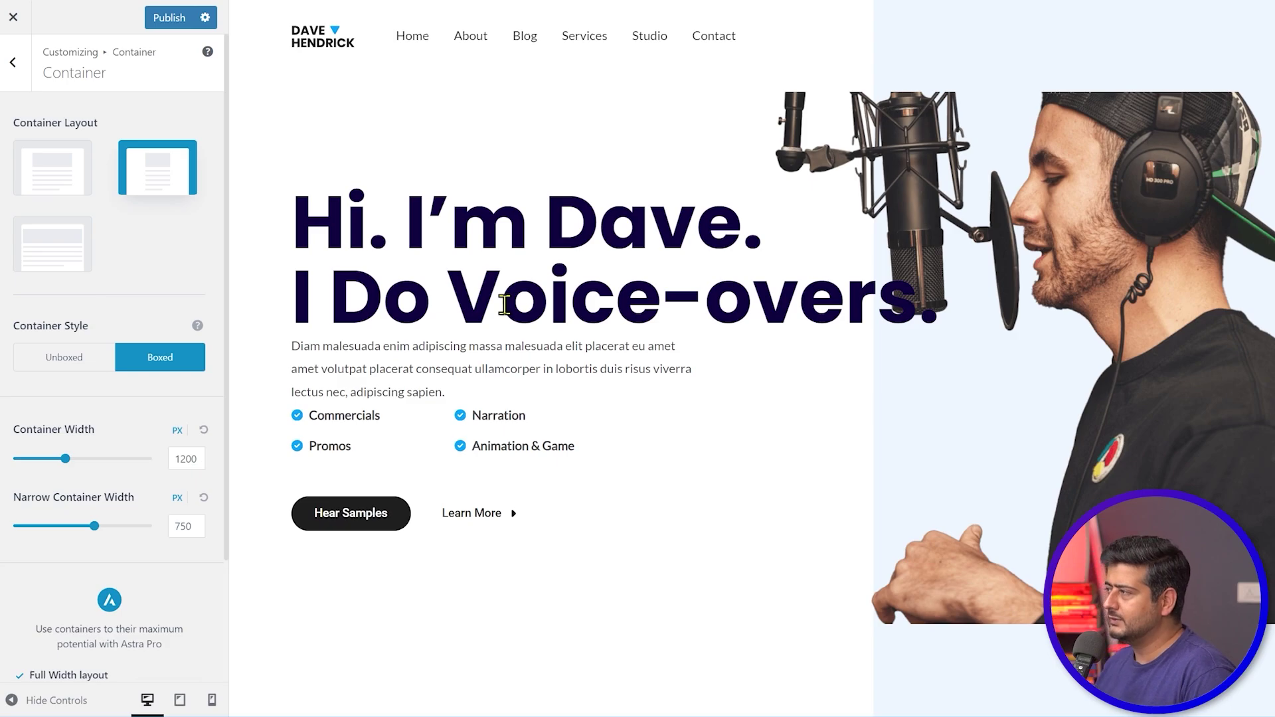
scroll(504, 304, down, 10)
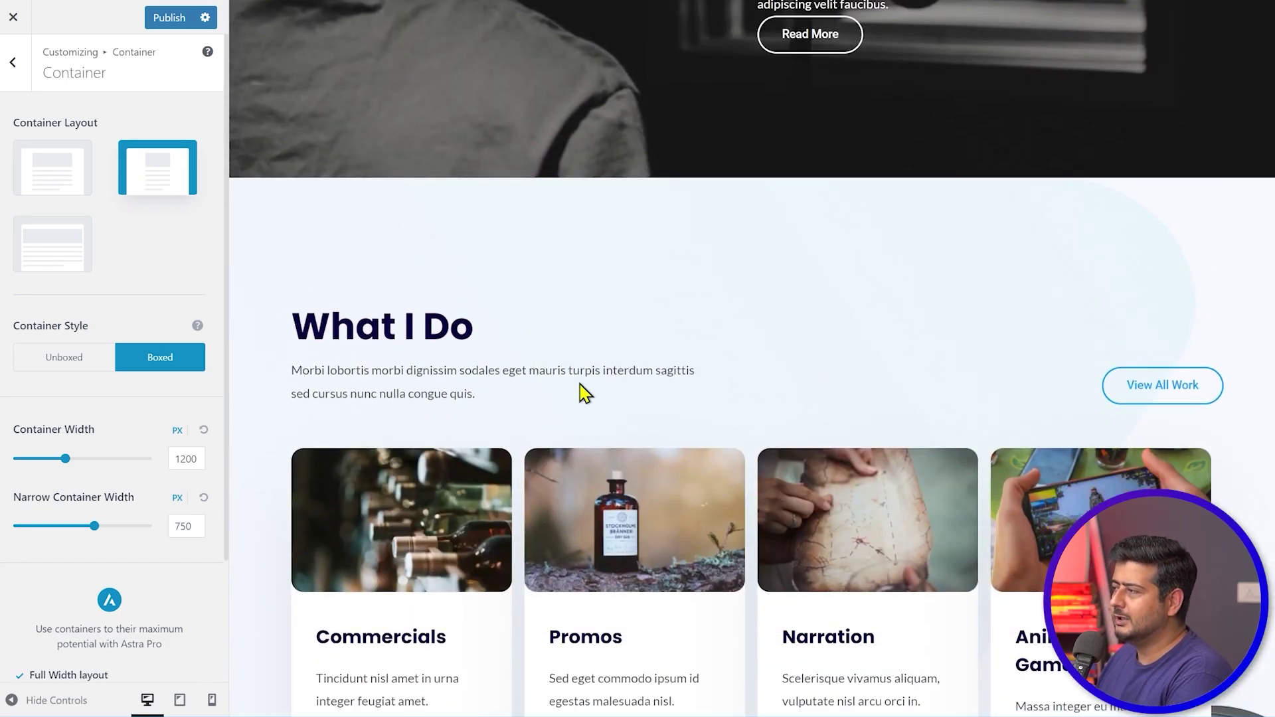
scroll(583, 393, down, 5)
scroll(583, 416, up, 15)
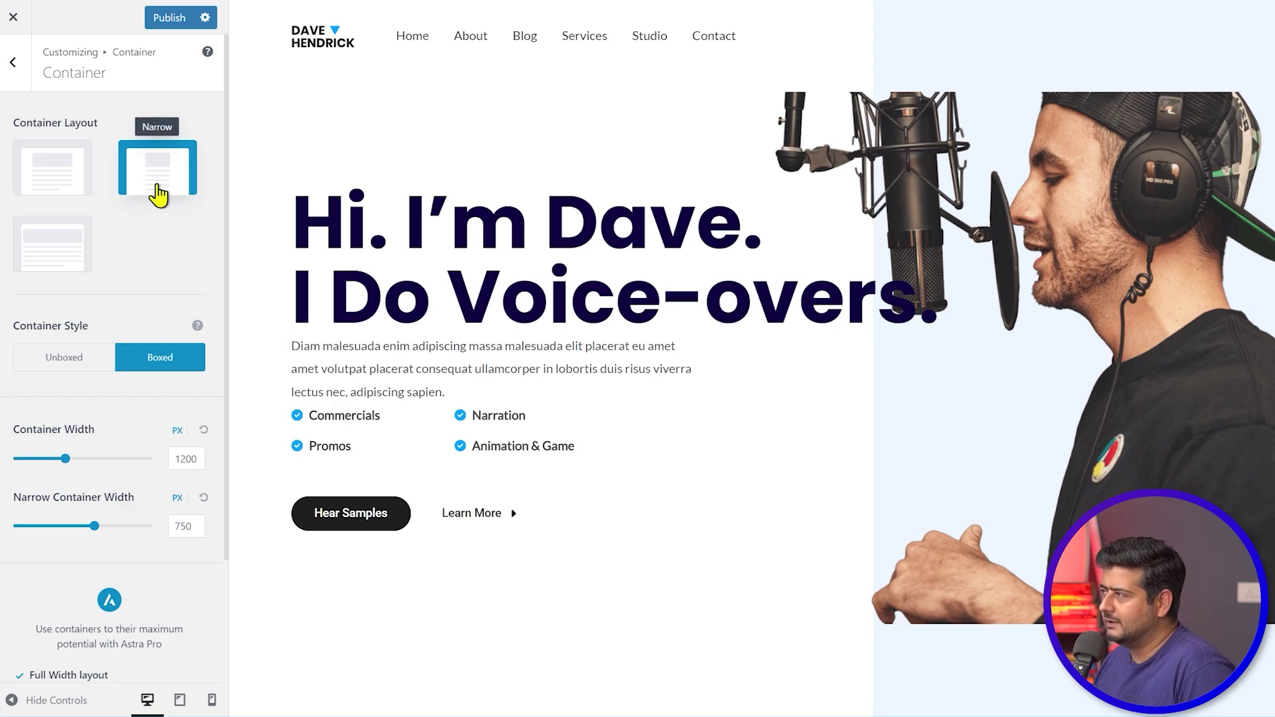
- Restore the Normal container layout and preview the blog post "The Art of Storytelling with Voice Over" from the Blog page
click(523, 46)
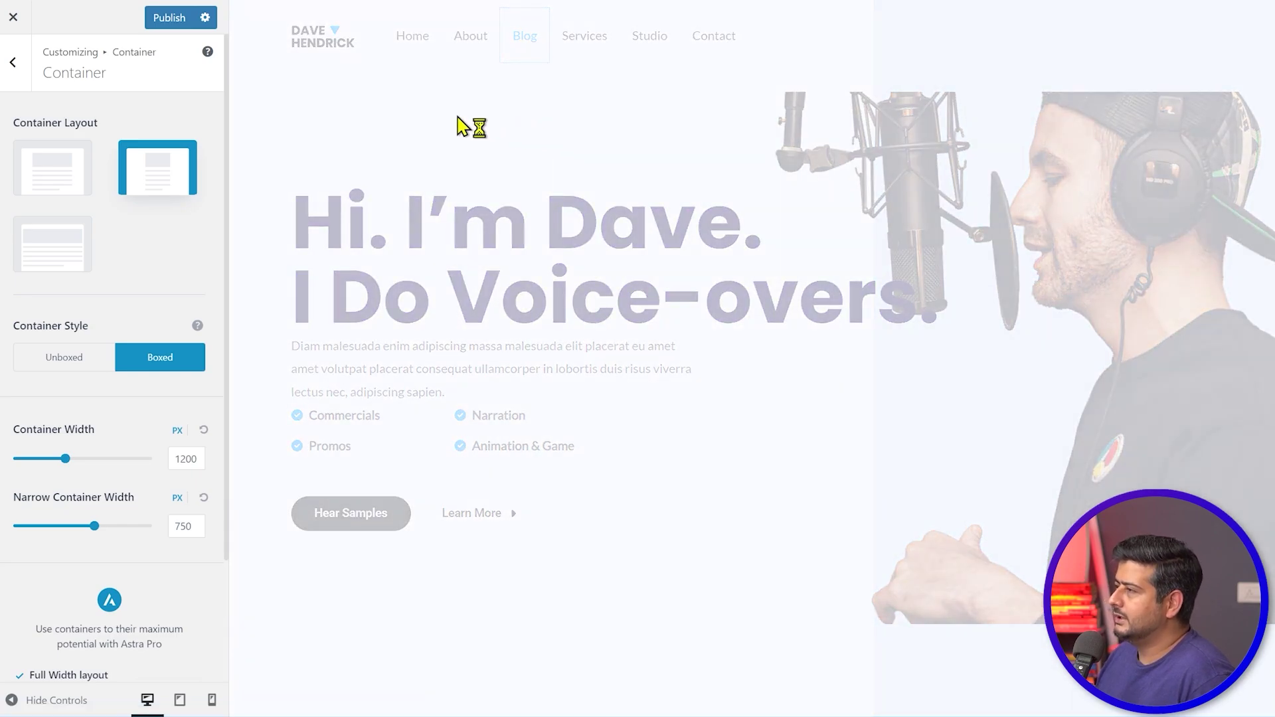
click(53, 162)
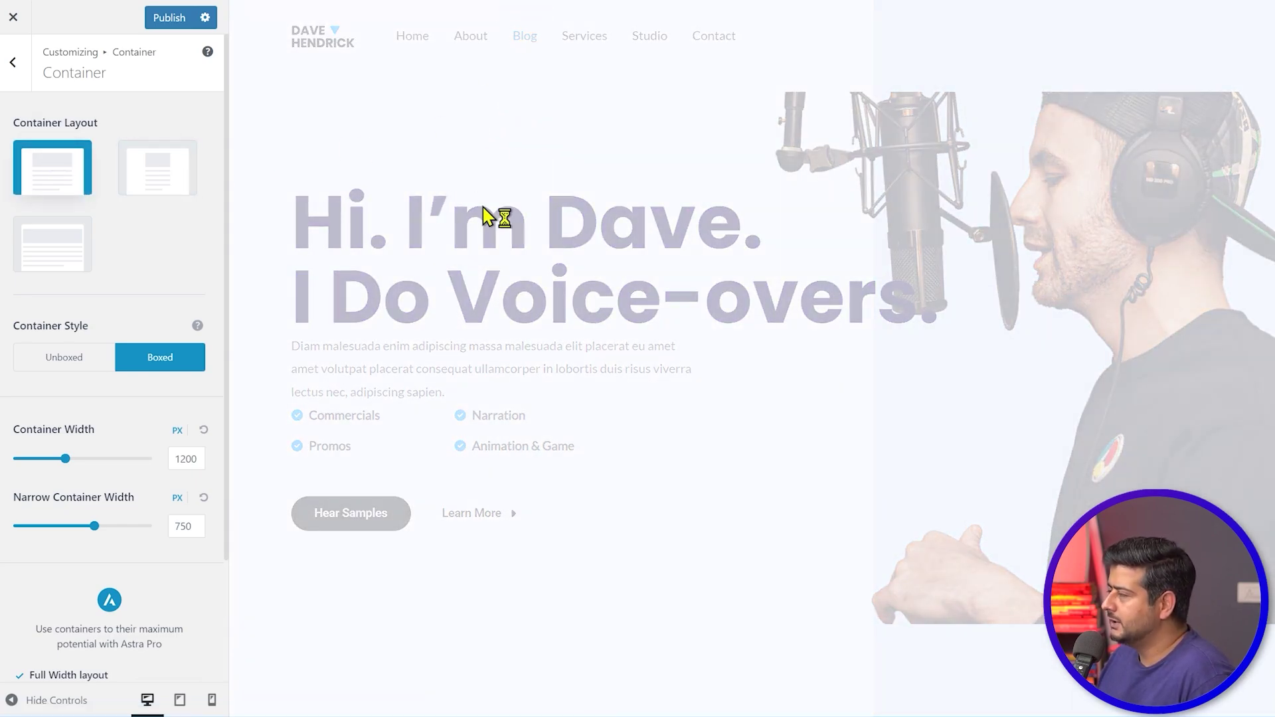
scroll(596, 372, down, 5)
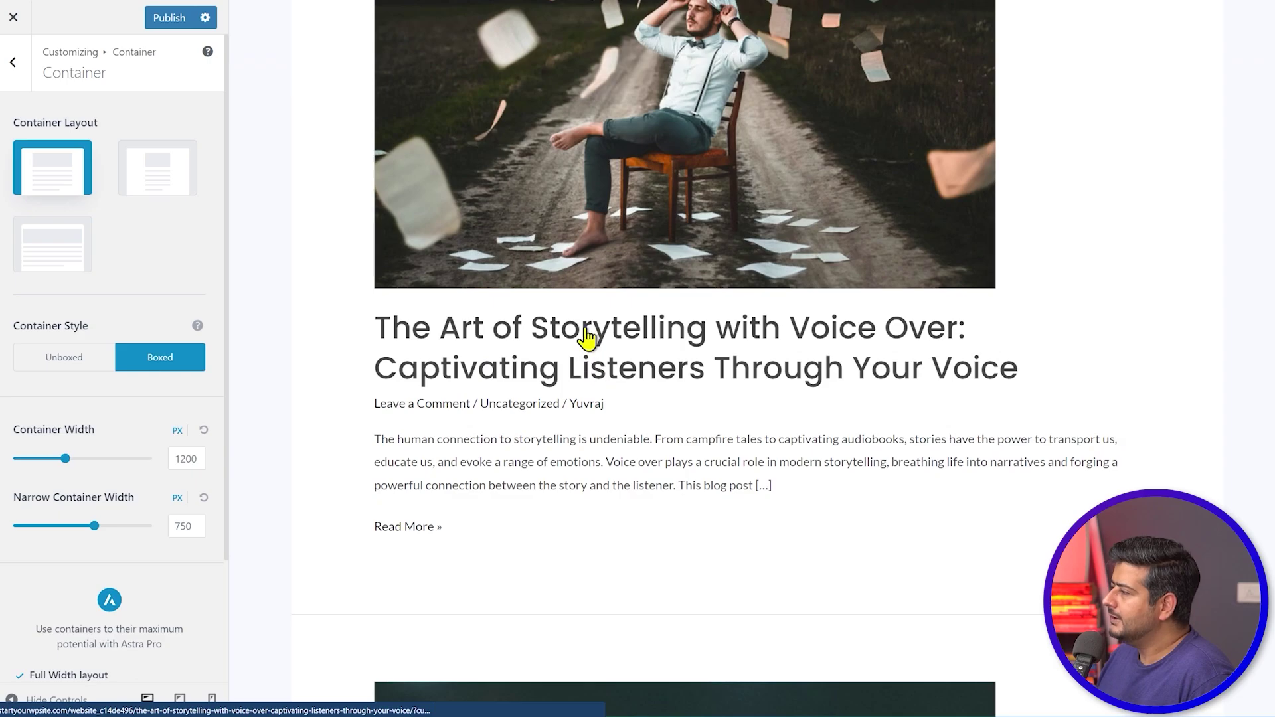
click(584, 340)
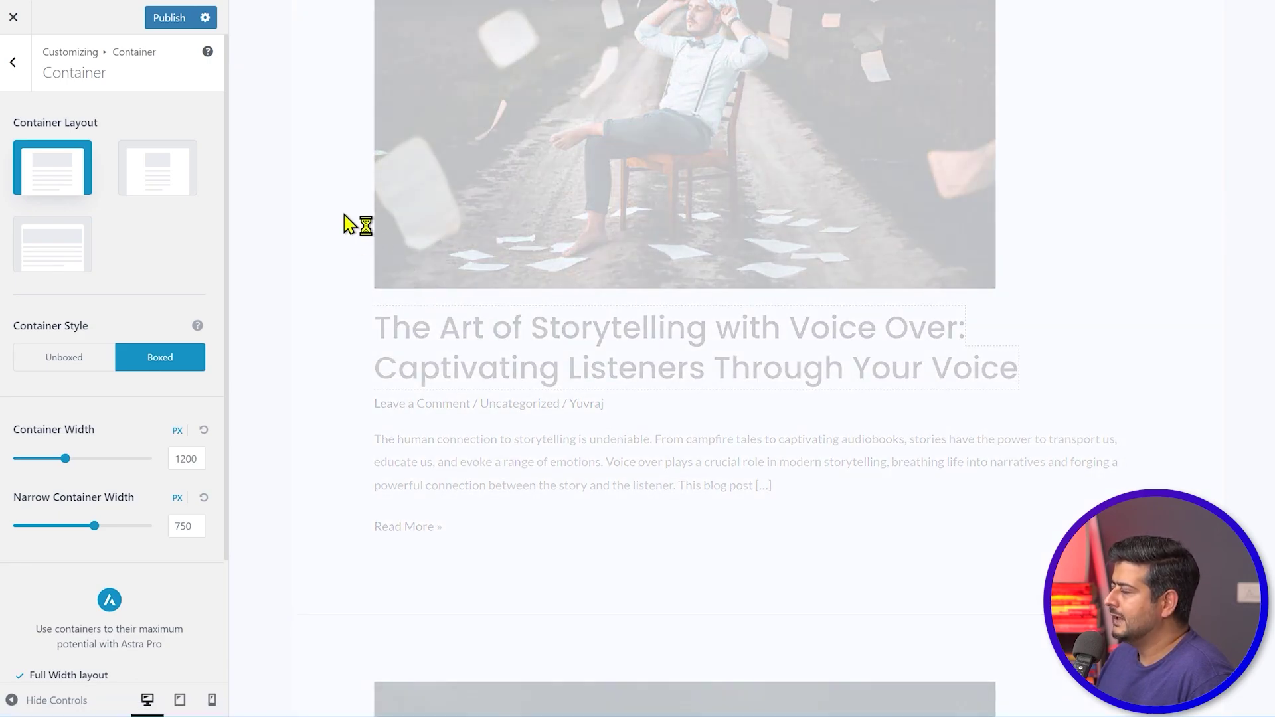
scroll(421, 219, down, 6)
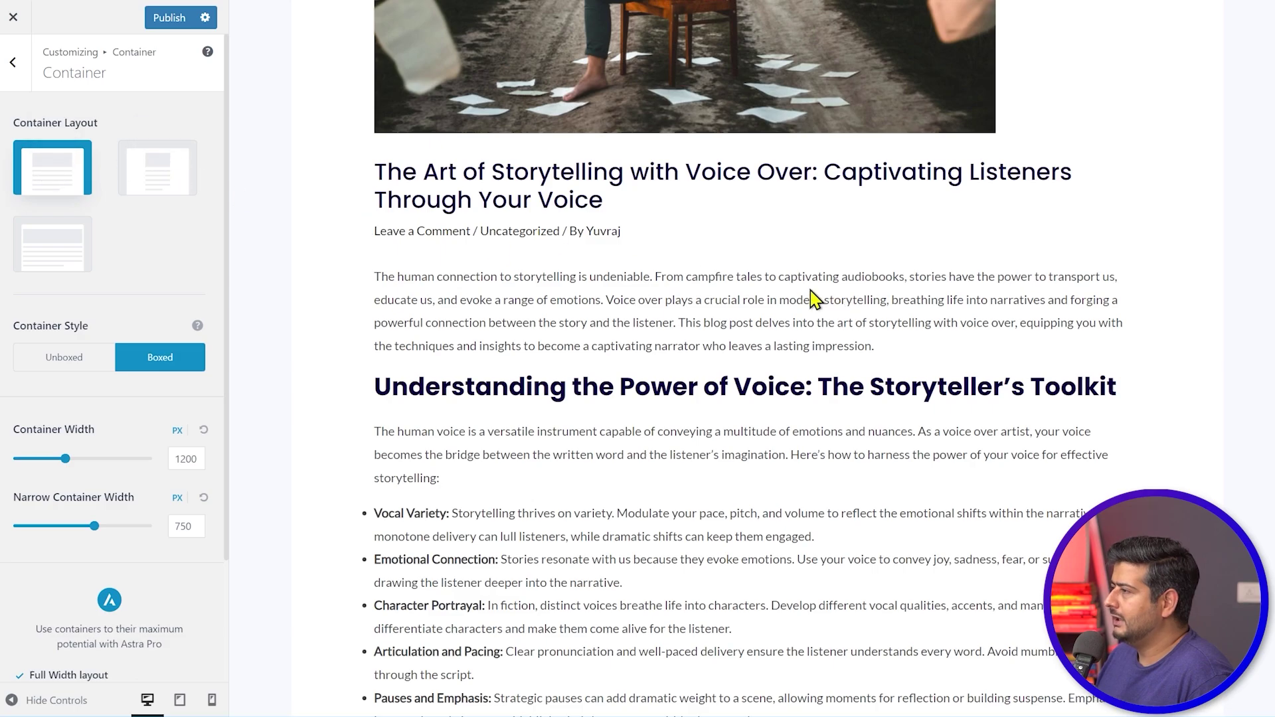
- Try the Narrow container layout on the previewed blog post and switch back to Normal
click(170, 171)
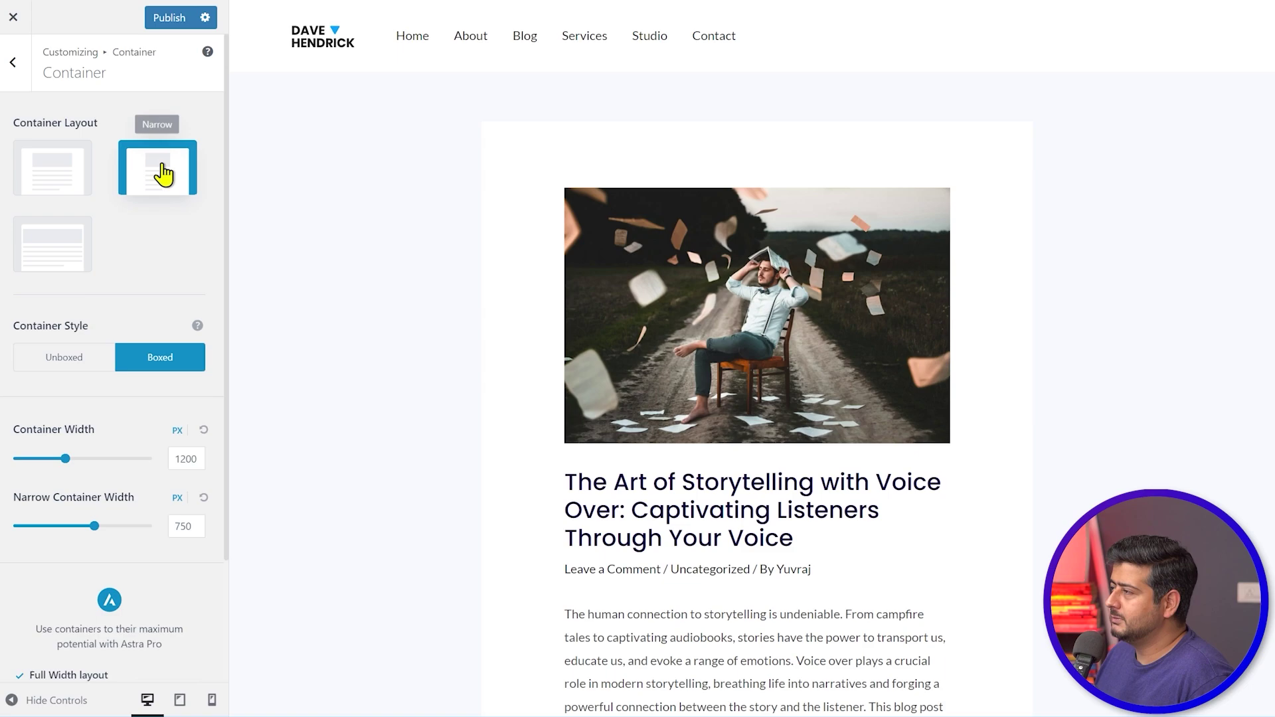
scroll(703, 418, down, 4)
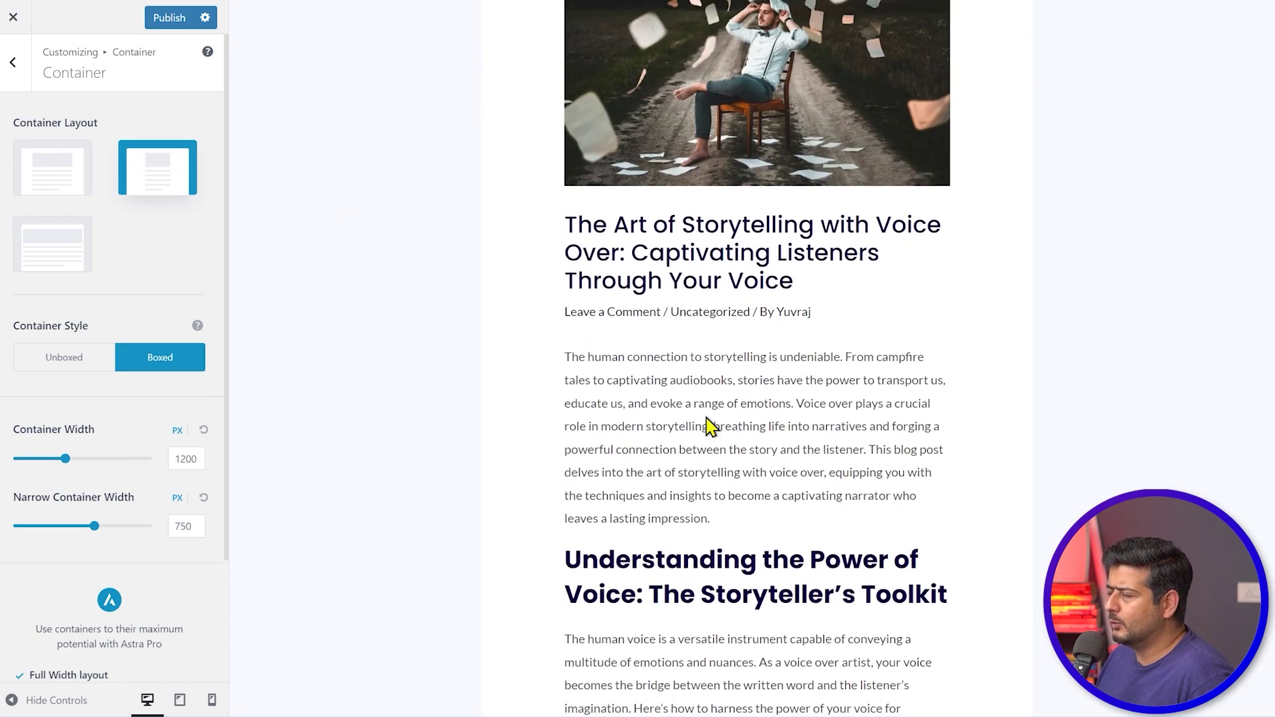
scroll(707, 420, down, 1)
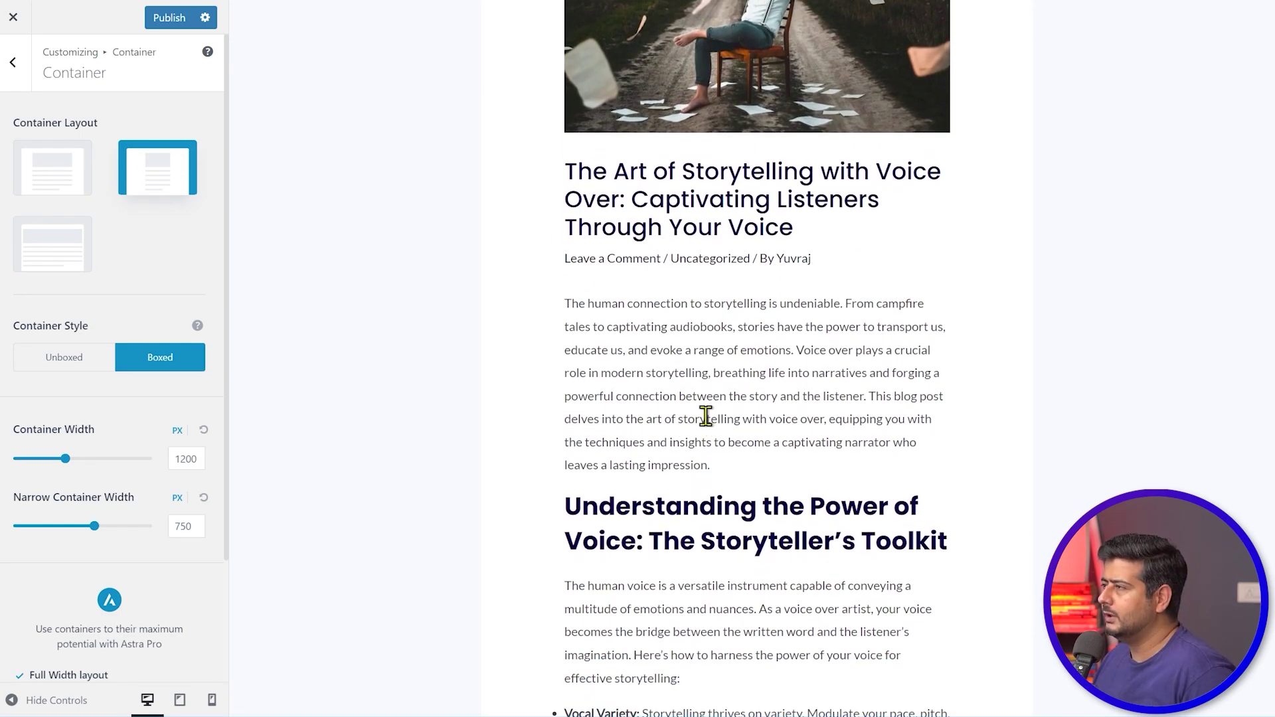
click(64, 159)
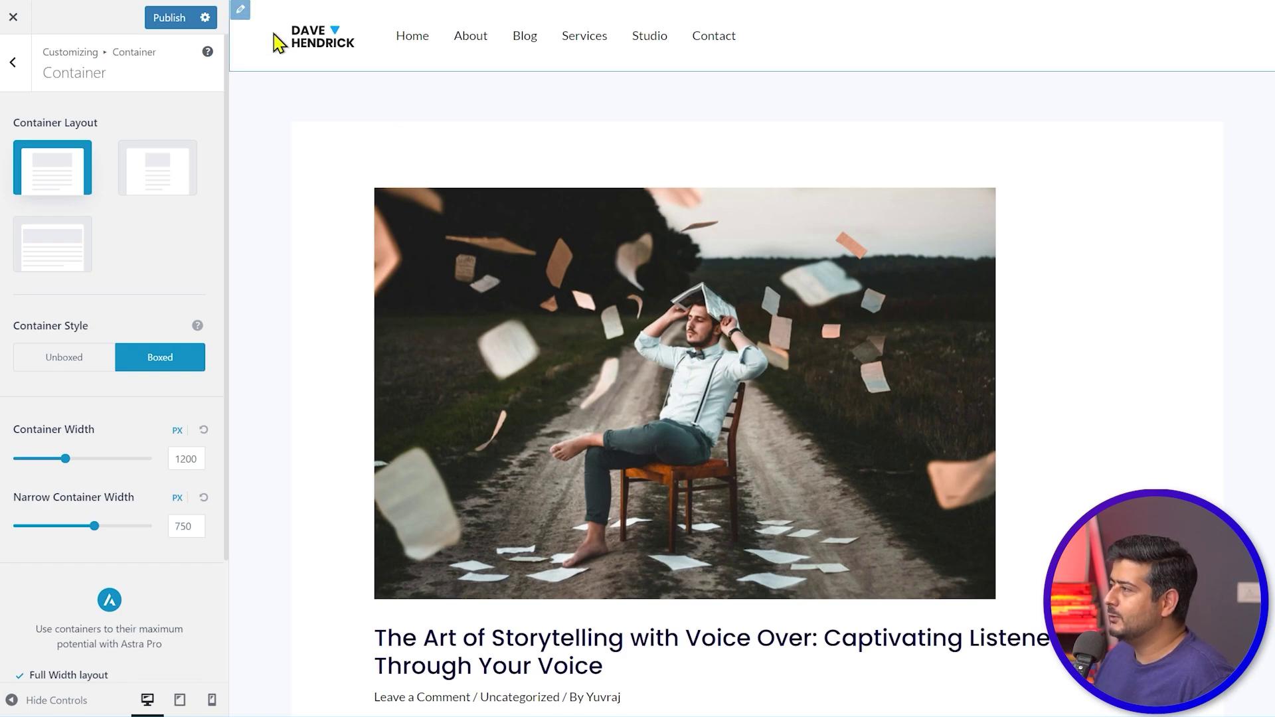
- Return the preview to the homepage and leave the Container settings for the Global settings list
click(408, 51)
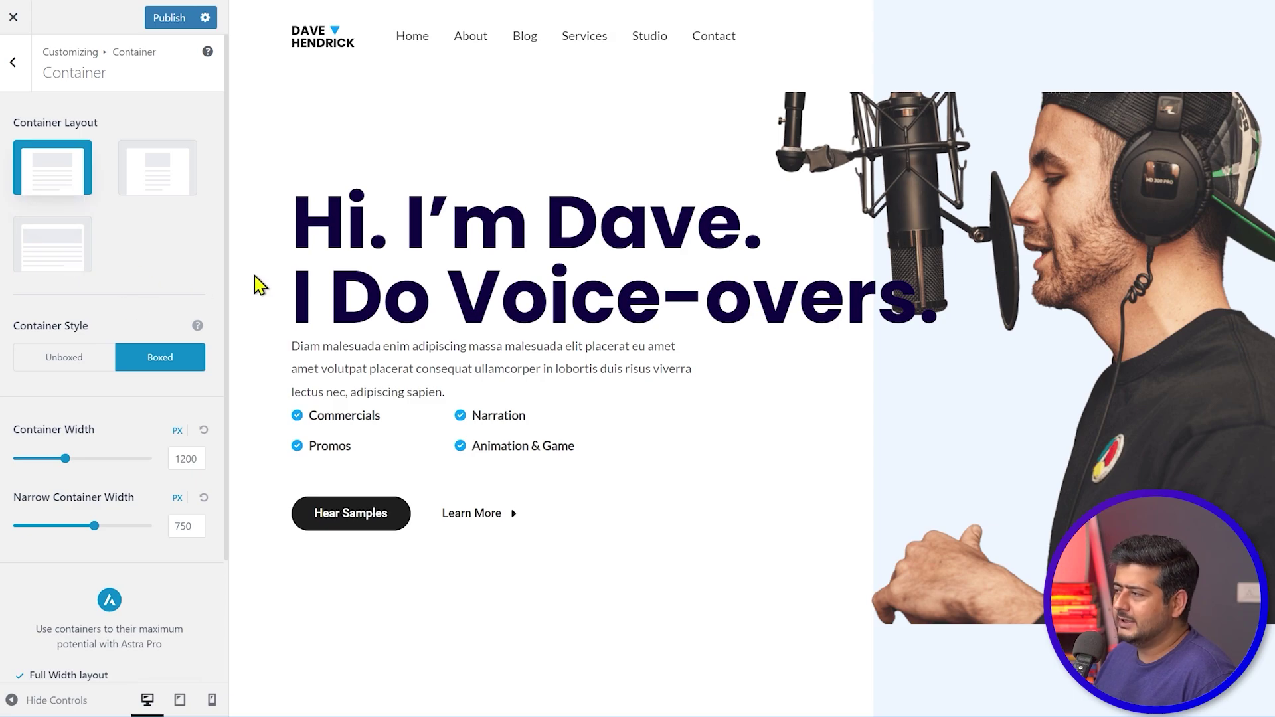
scroll(133, 219, down, 2)
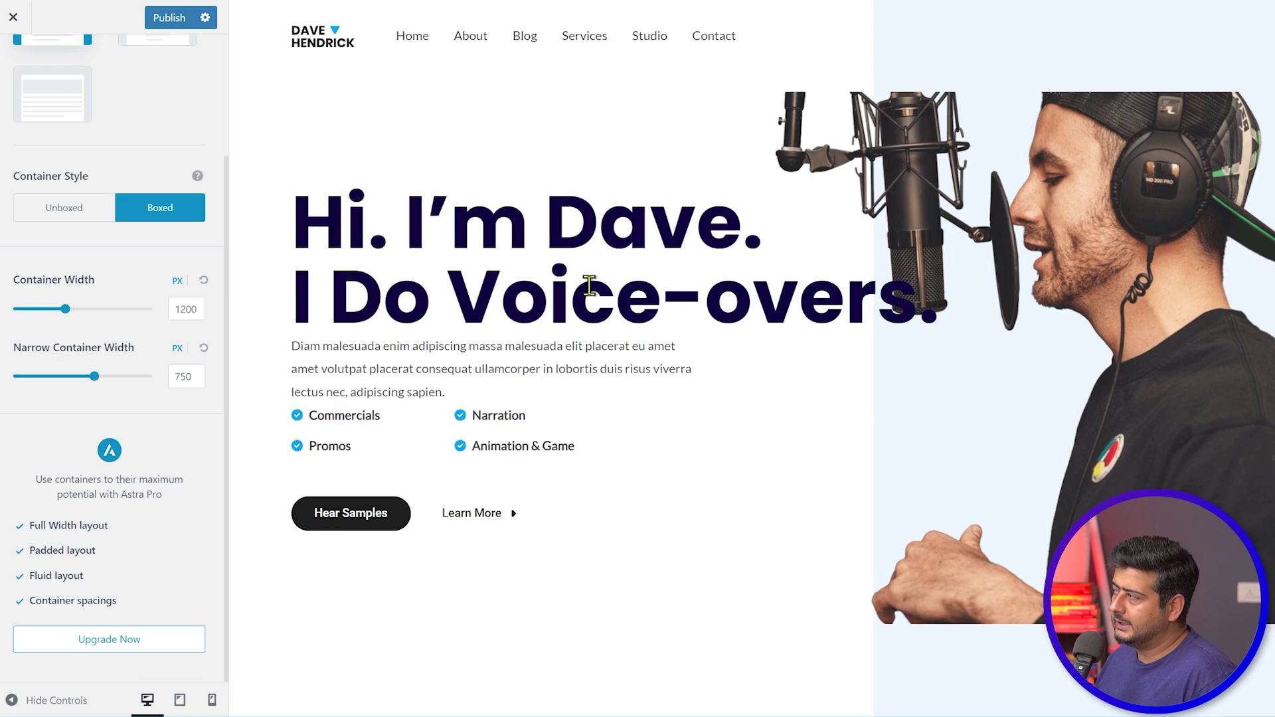
scroll(87, 168, up, 1)
scroll(87, 169, up, 1)
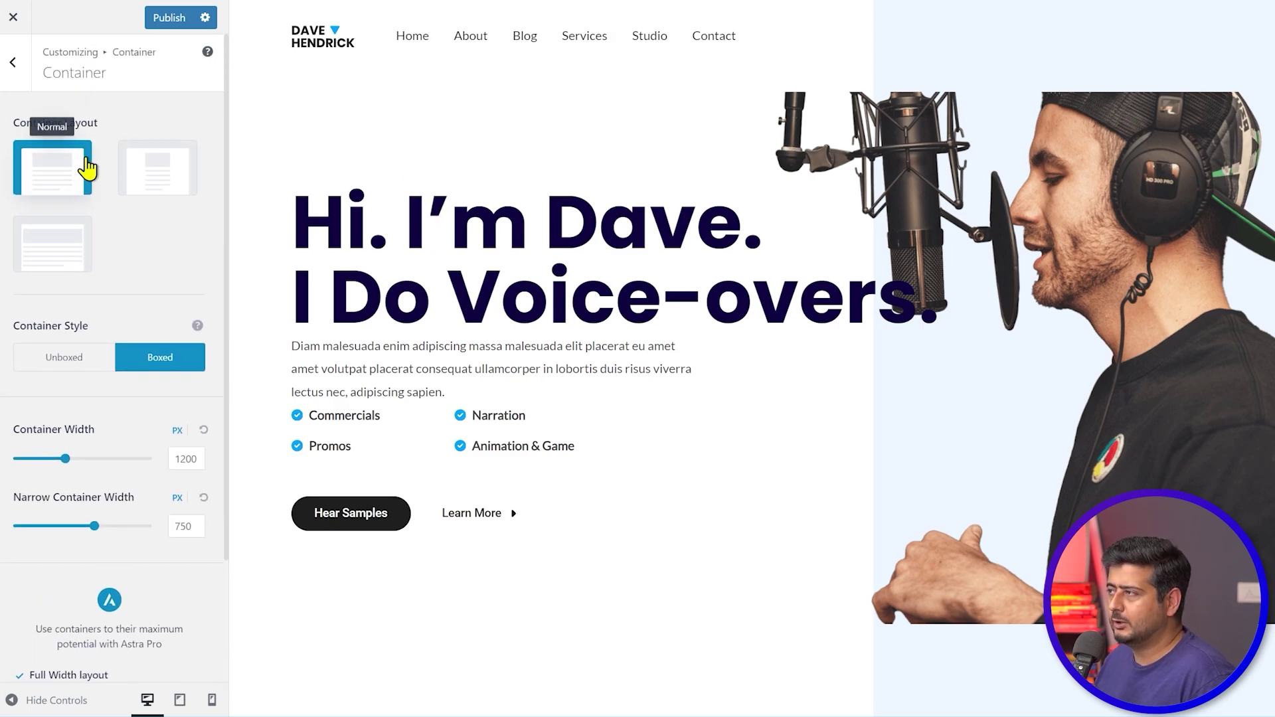
click(13, 63)
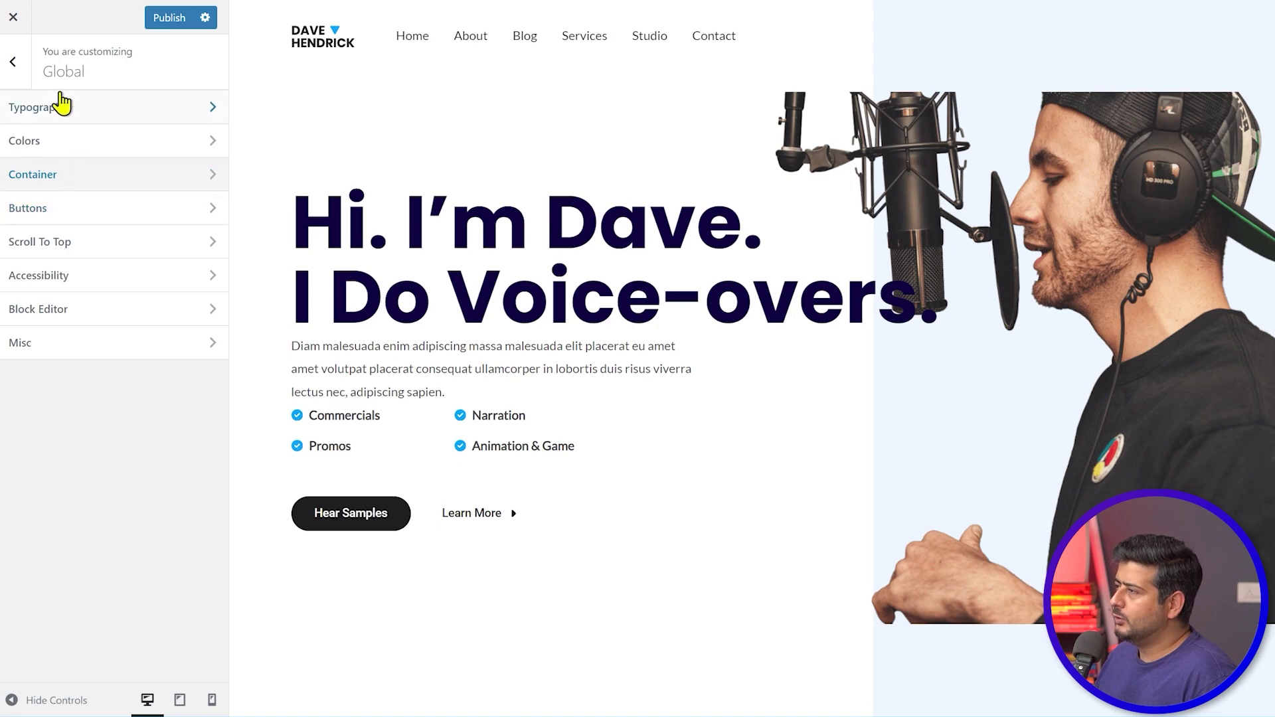
- Open the global Buttons settings and examine the primary button options alongside the buttons on the homepage preview
click(57, 211)
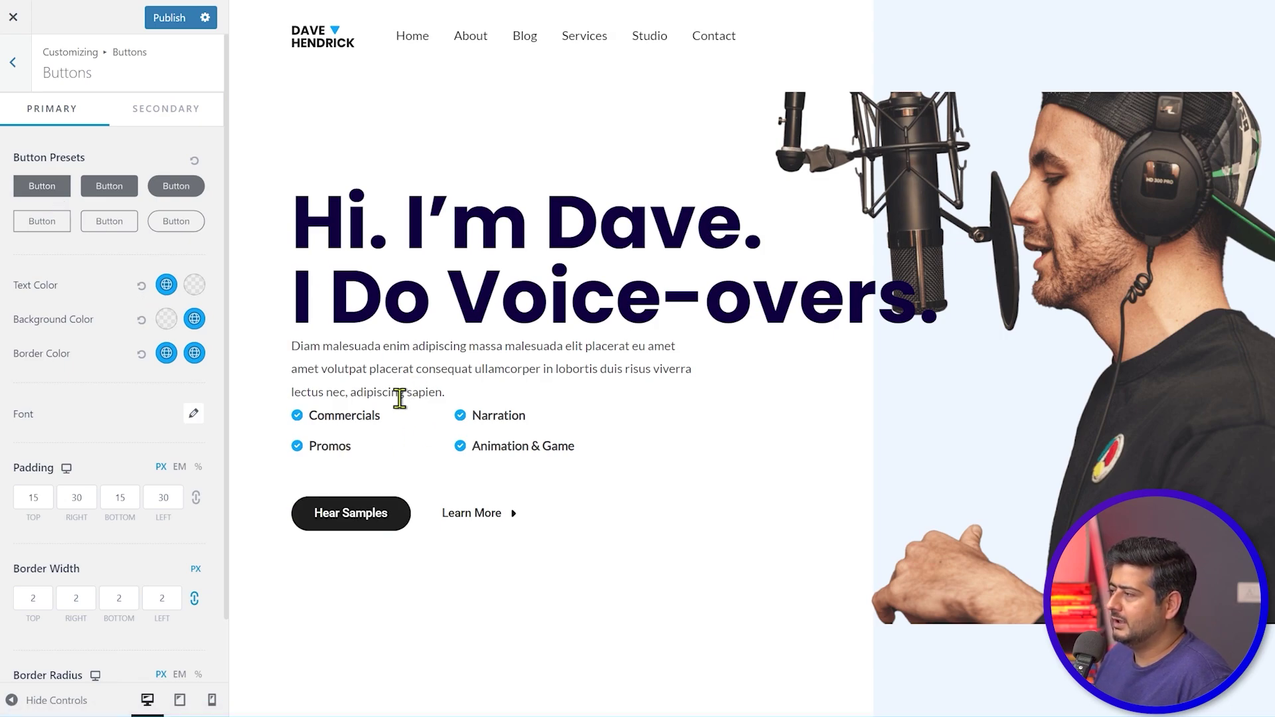
scroll(388, 452, down, 3)
scroll(390, 456, down, 8)
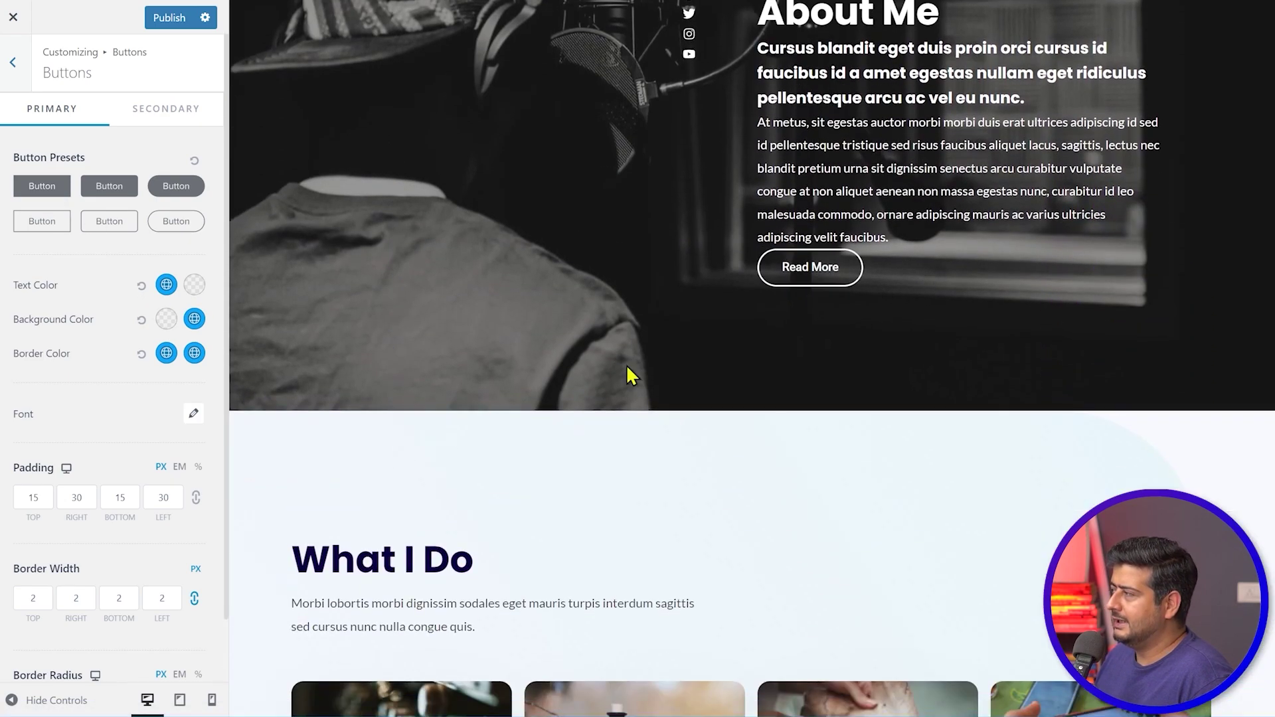
scroll(421, 370, up, 3)
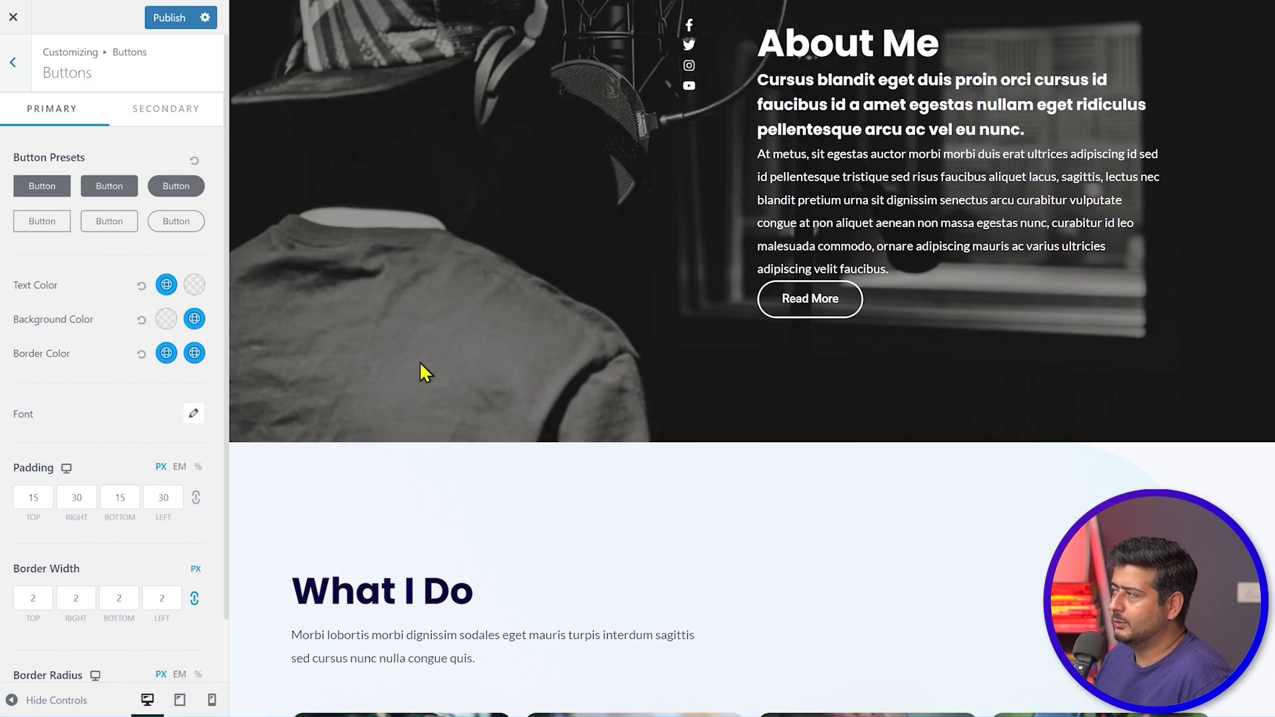
scroll(524, 452, up, 8)
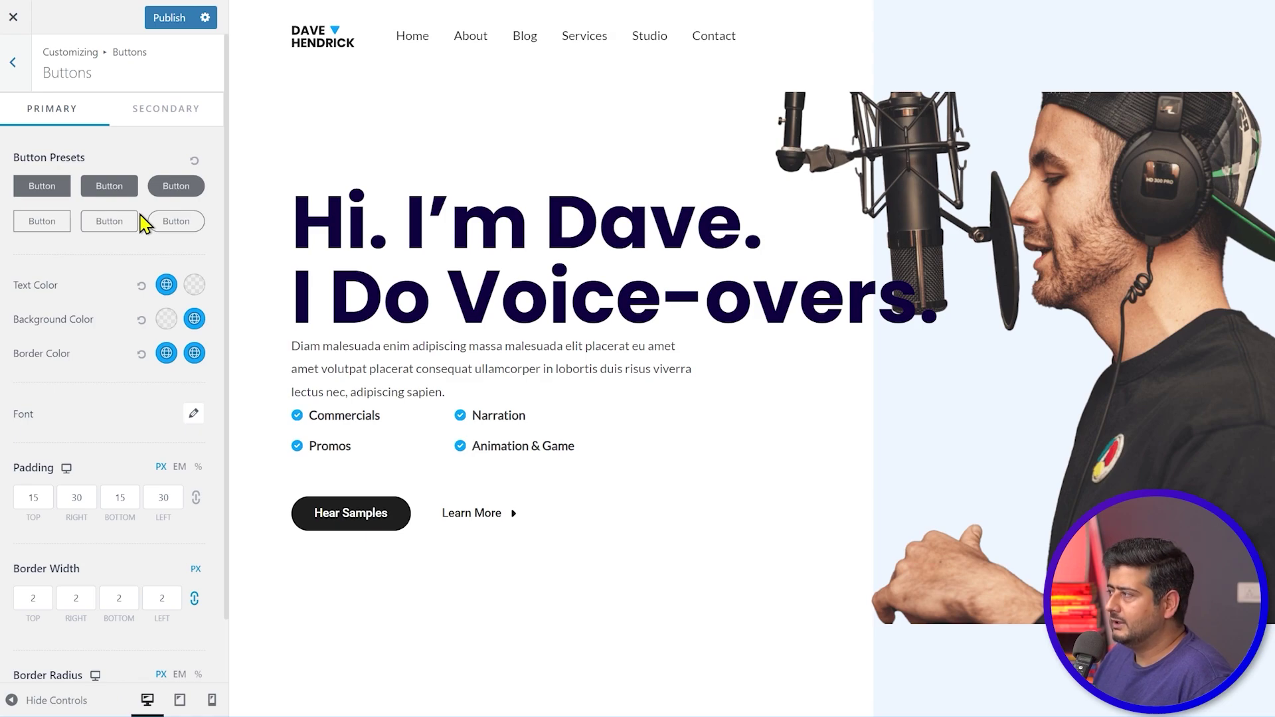
scroll(143, 224, down, 2)
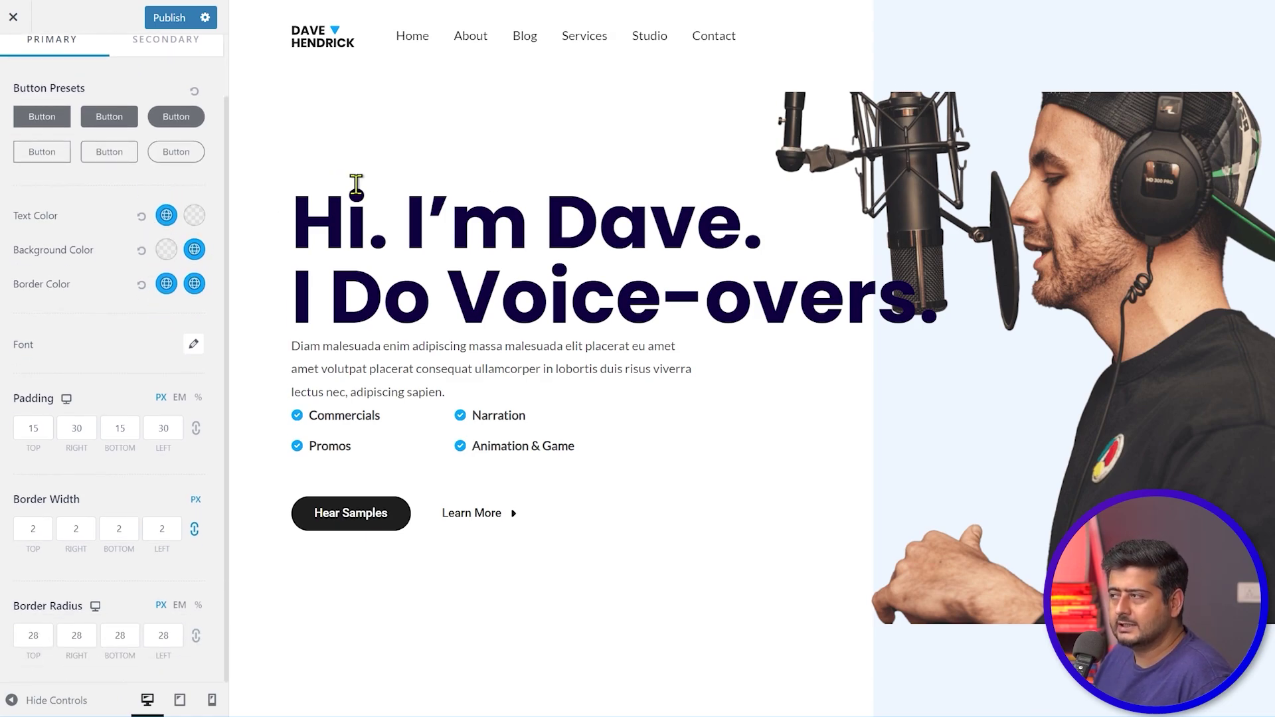
scroll(127, 299, up, 2)
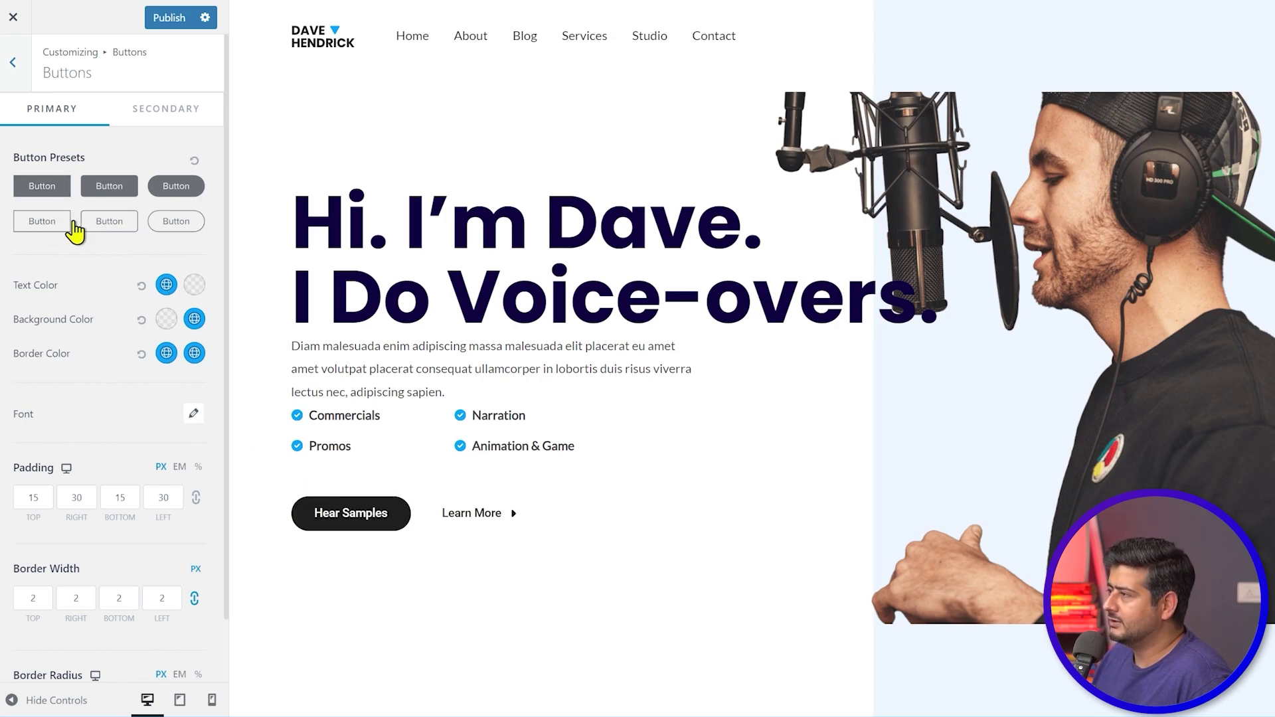
- Compare the outlined pill, filled pill and filled rounded-corner presets for primary buttons, and apply the filled pill preset
click(178, 225)
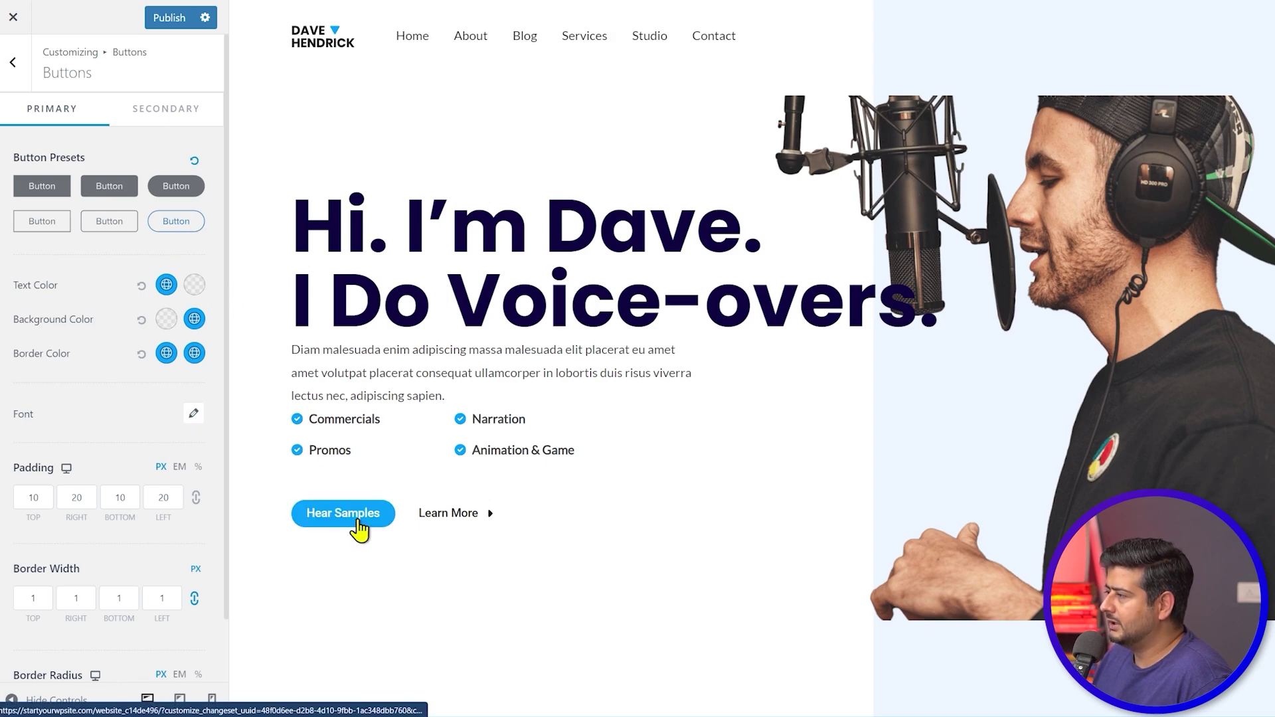
click(170, 189)
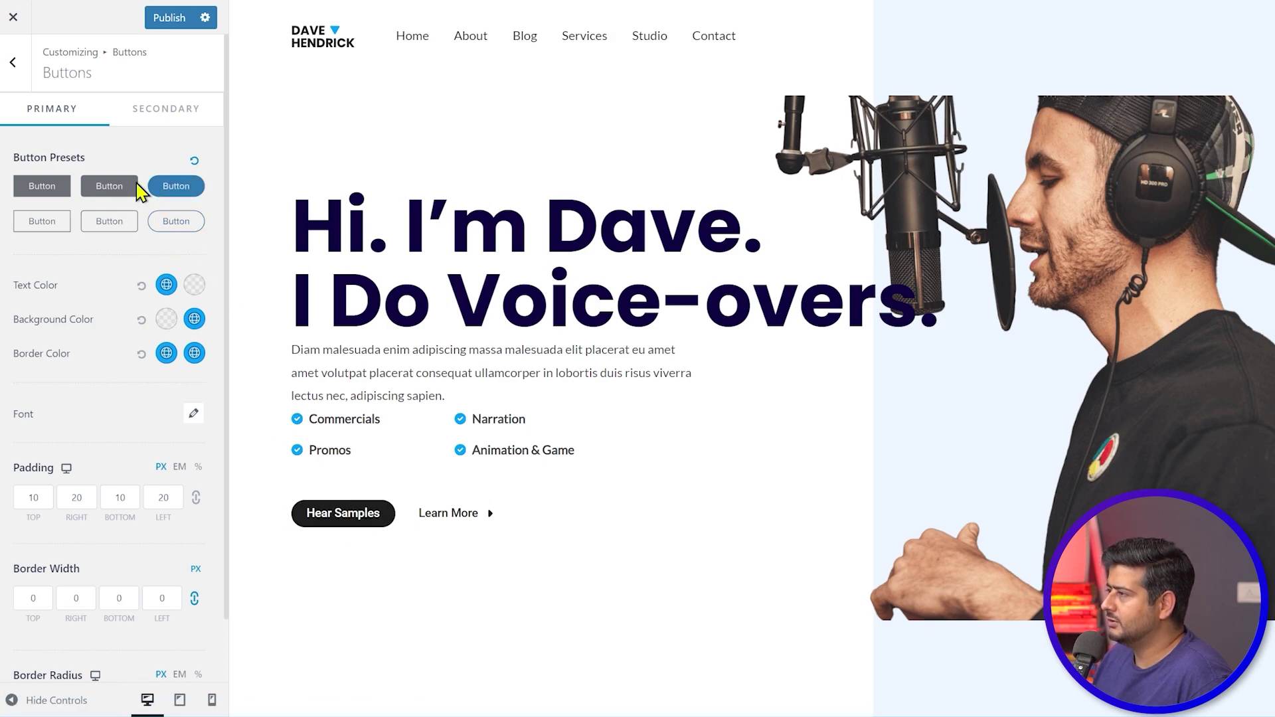
click(118, 188)
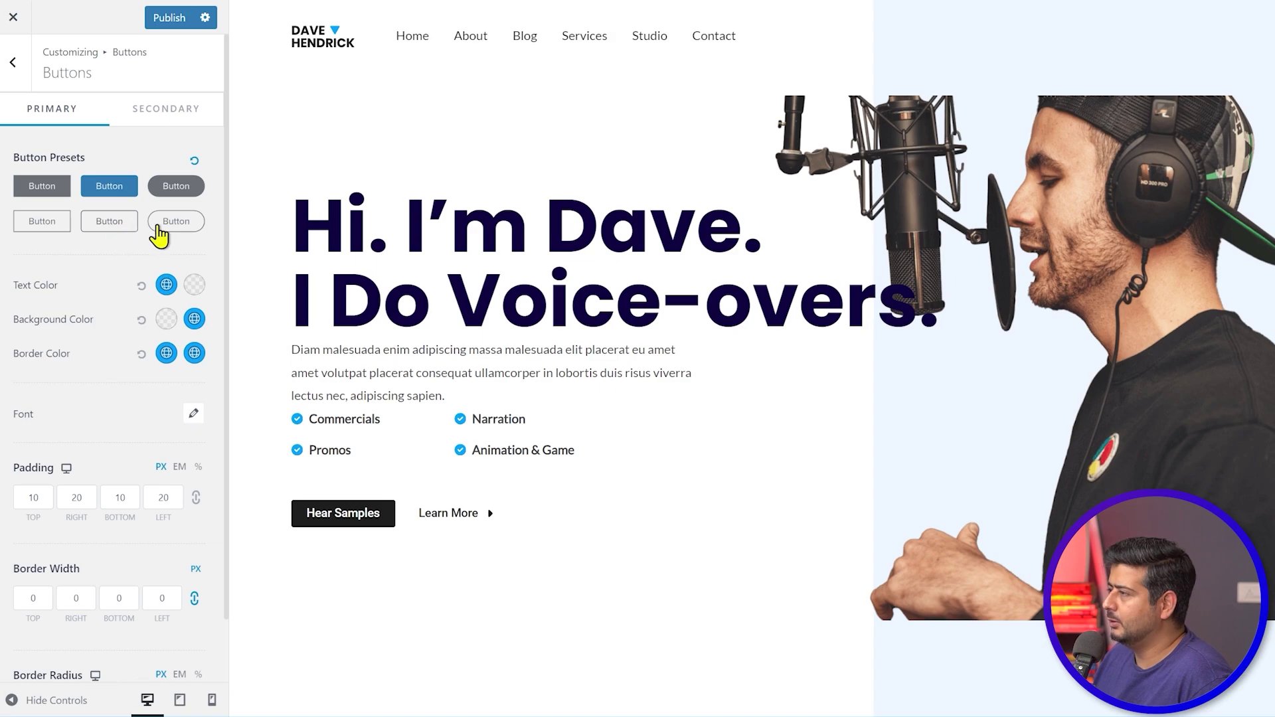
click(179, 189)
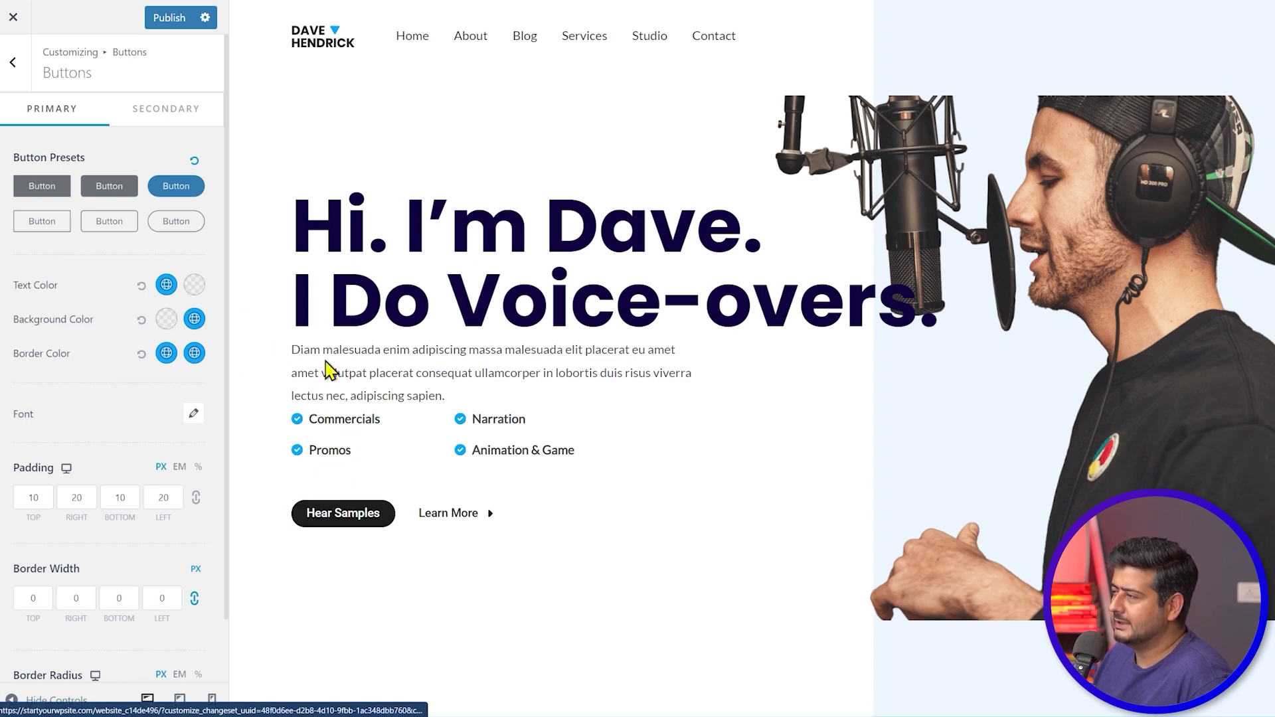
- Examine the new button style and its spacing values against the homepage sections, and return to the Global settings list
scroll(113, 398, down, 1)
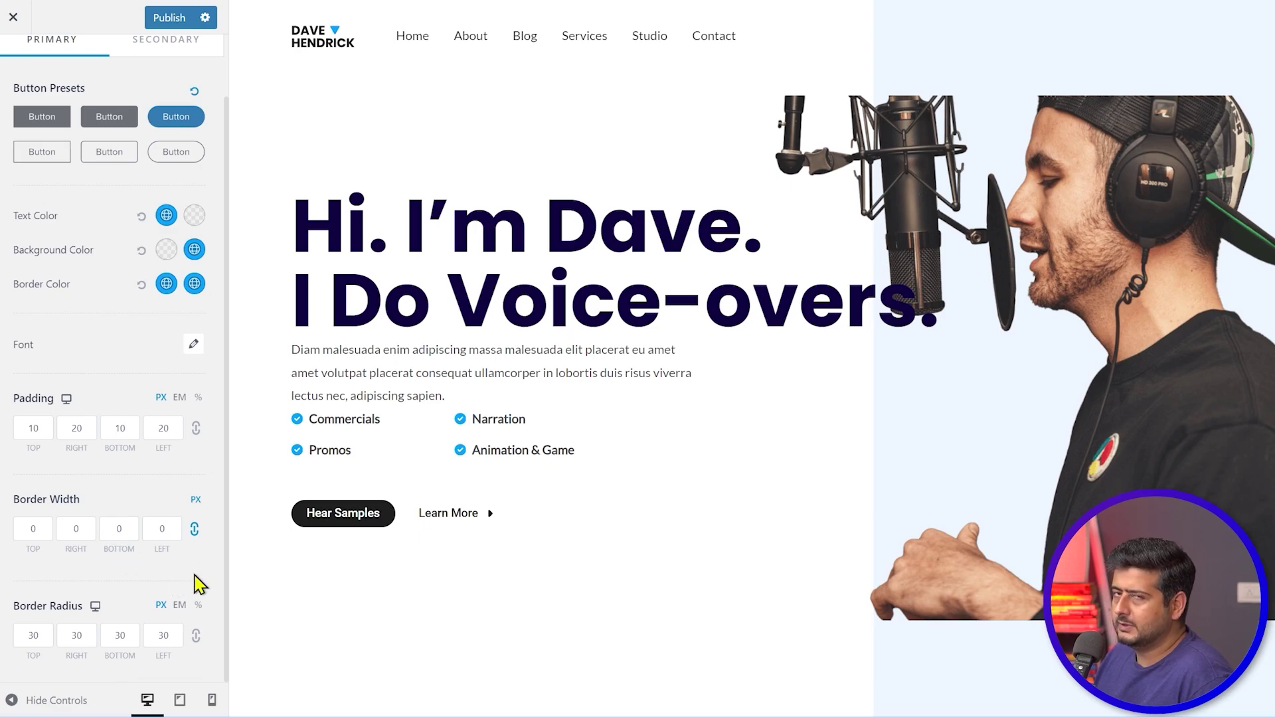
scroll(512, 469, down, 15)
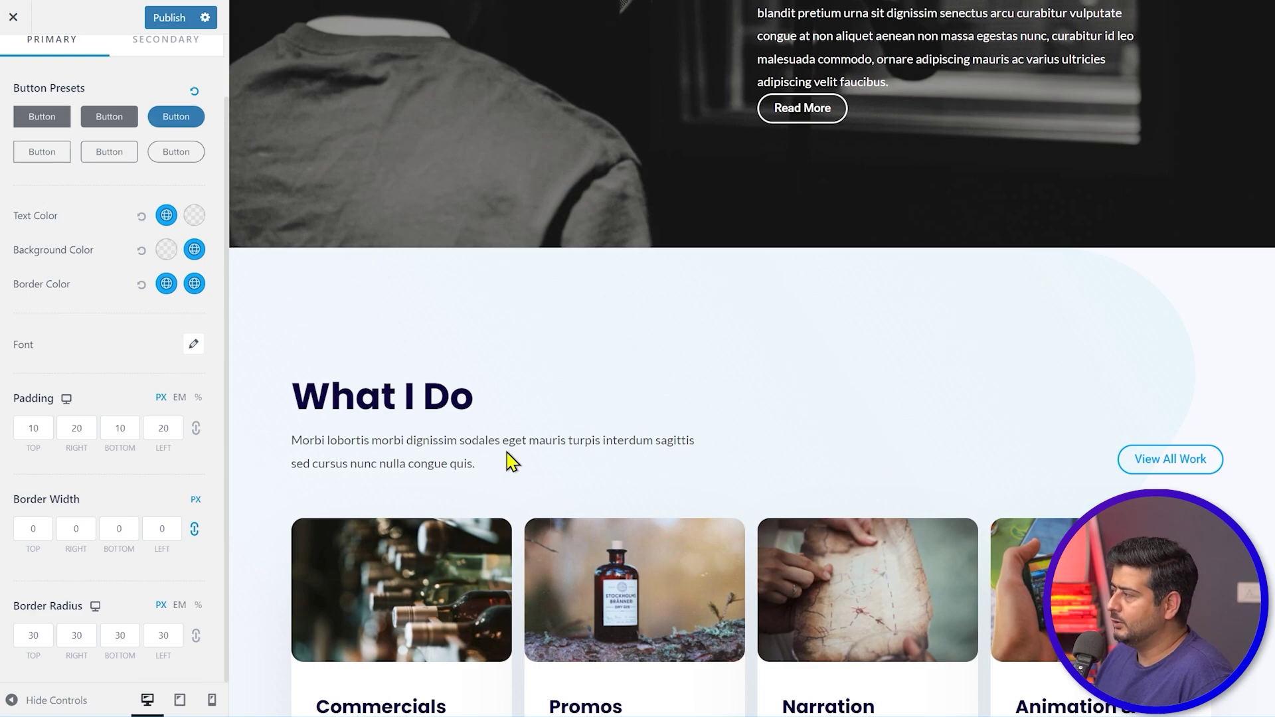
scroll(805, 447, down, 5)
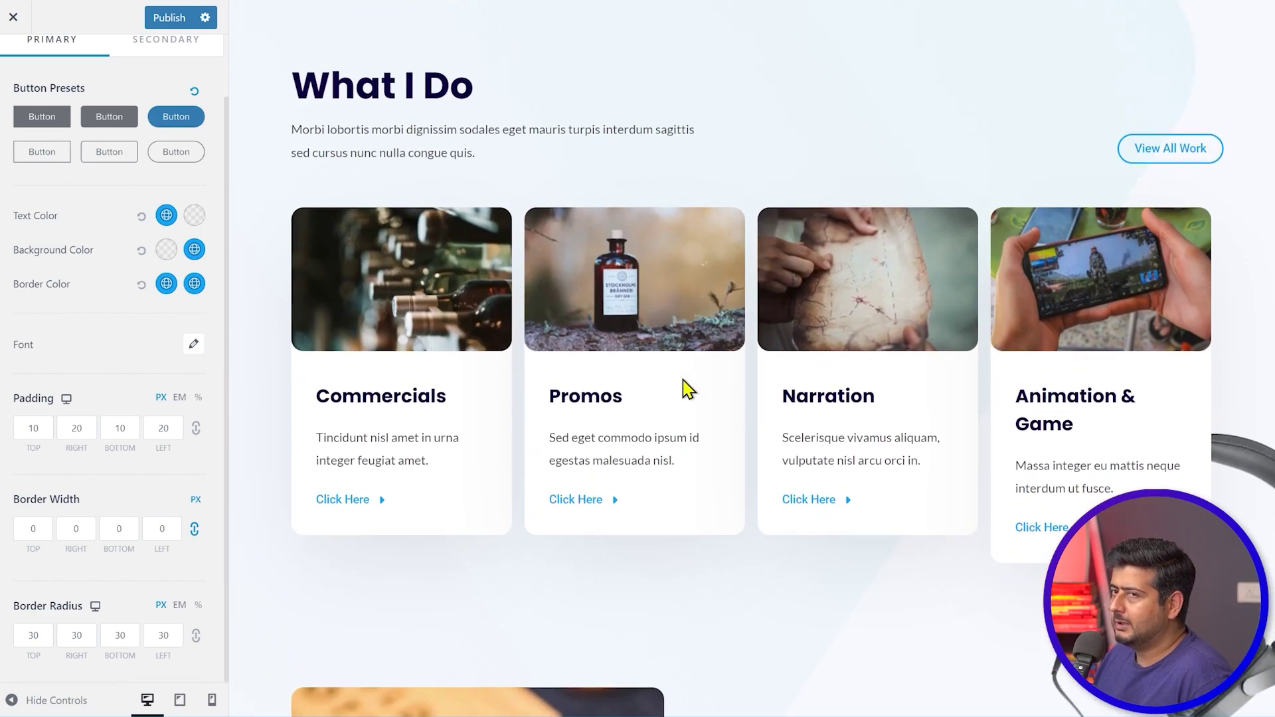
scroll(687, 388, up, 6)
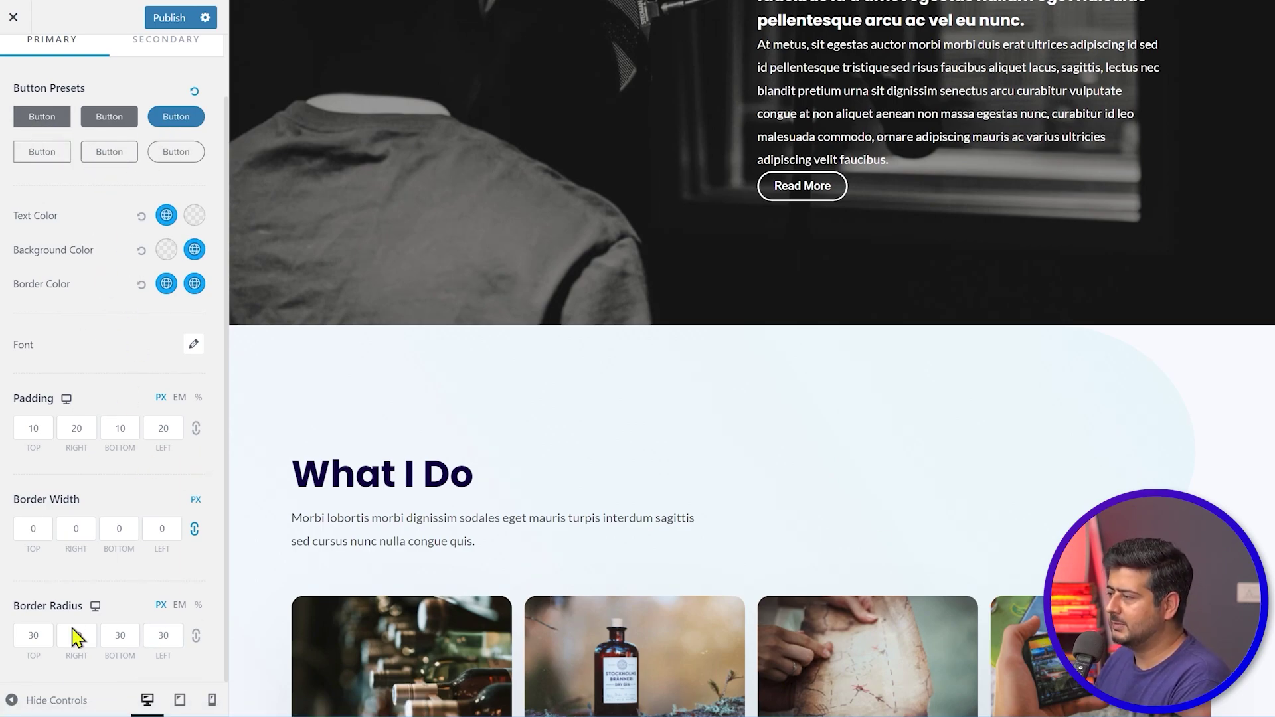
scroll(116, 491, up, 2)
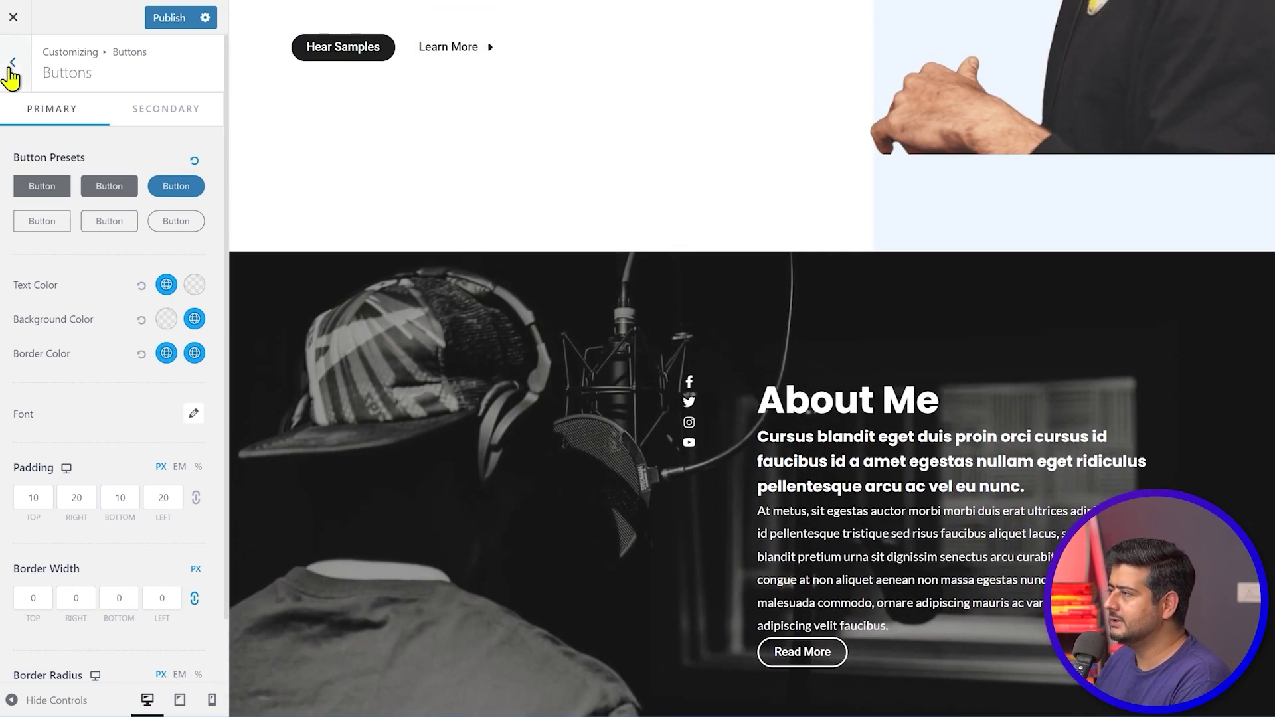
click(12, 61)
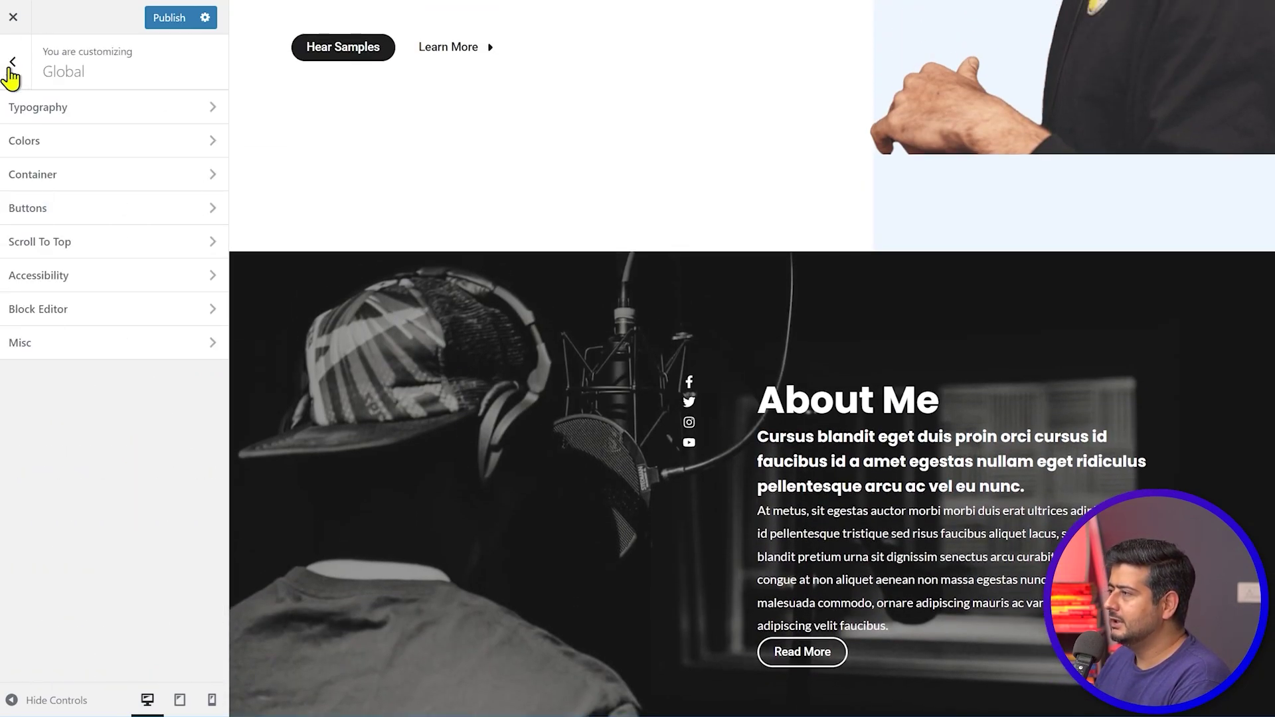
- Enable Scroll to Top in the Global settings and test its button from further down the homepage preview
click(81, 243)
click(194, 162)
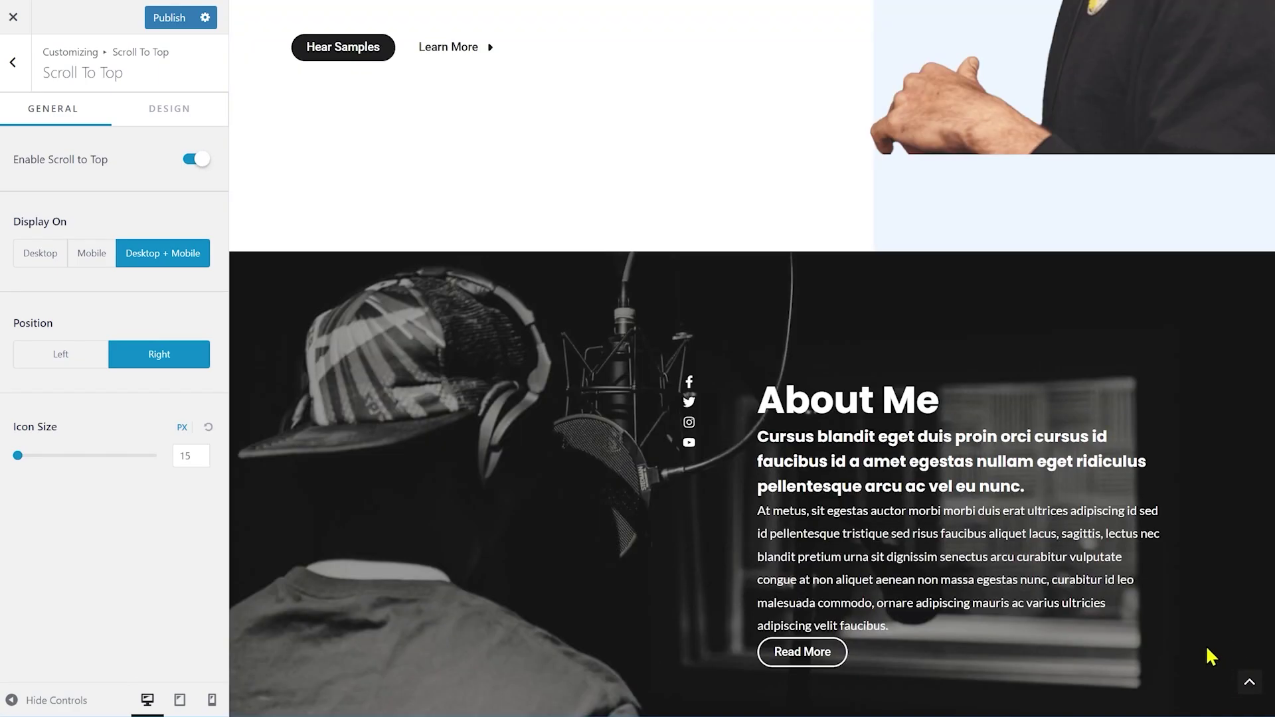
scroll(1210, 656, down, 10)
click(1249, 682)
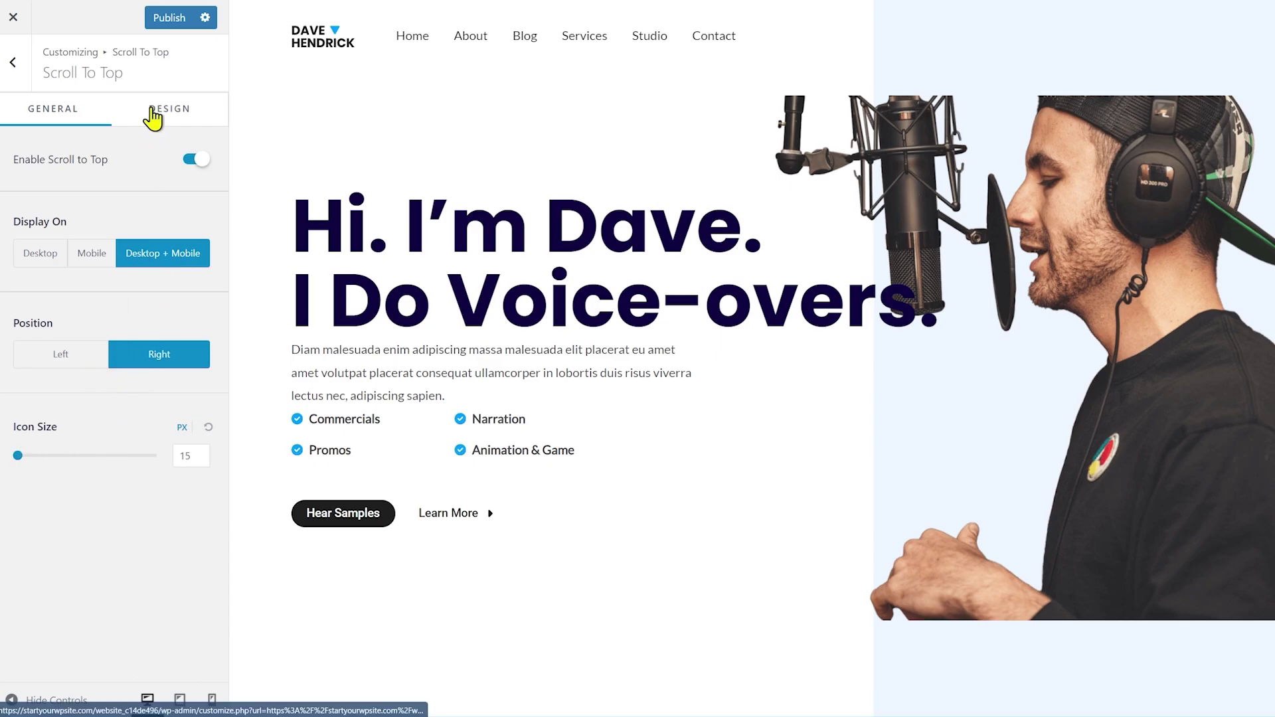
- Round the Scroll to Top button into a circle with a linked border radius, and return to the Global settings list
click(152, 117)
scroll(936, 431, down, 15)
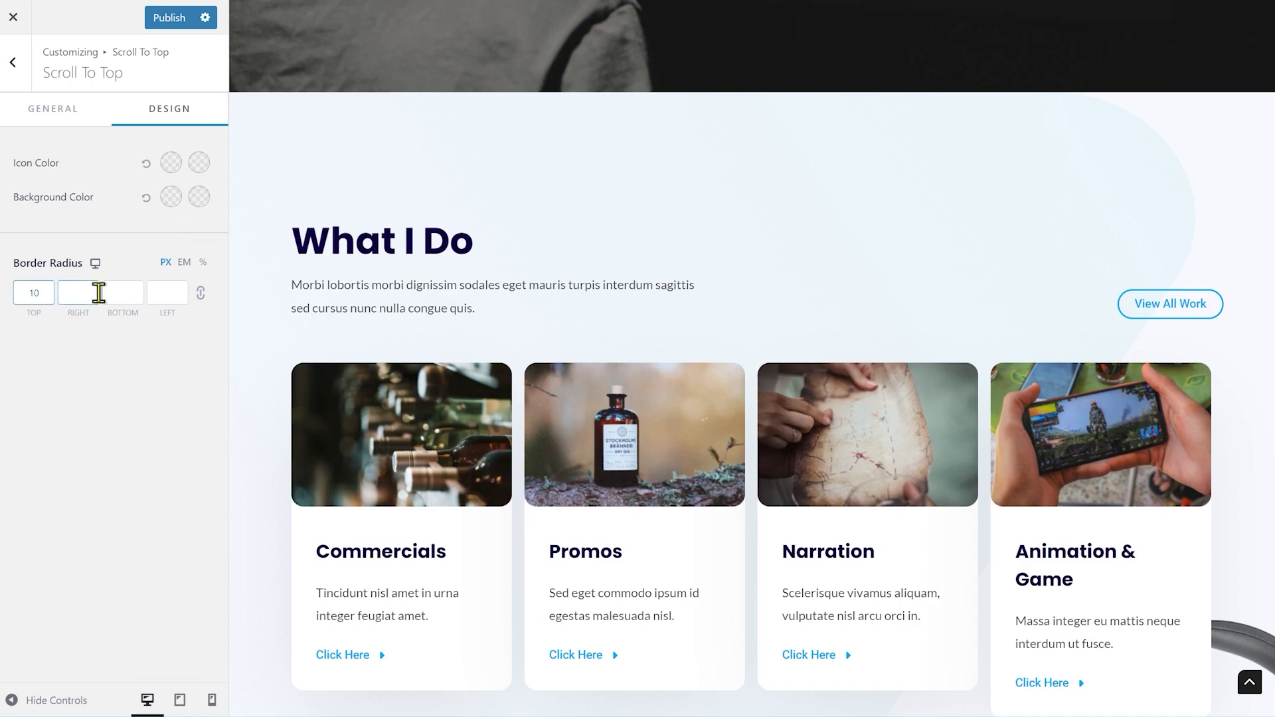
click(75, 292)
click(200, 293)
click(75, 294)
double_click(30, 292)
click(15, 63)
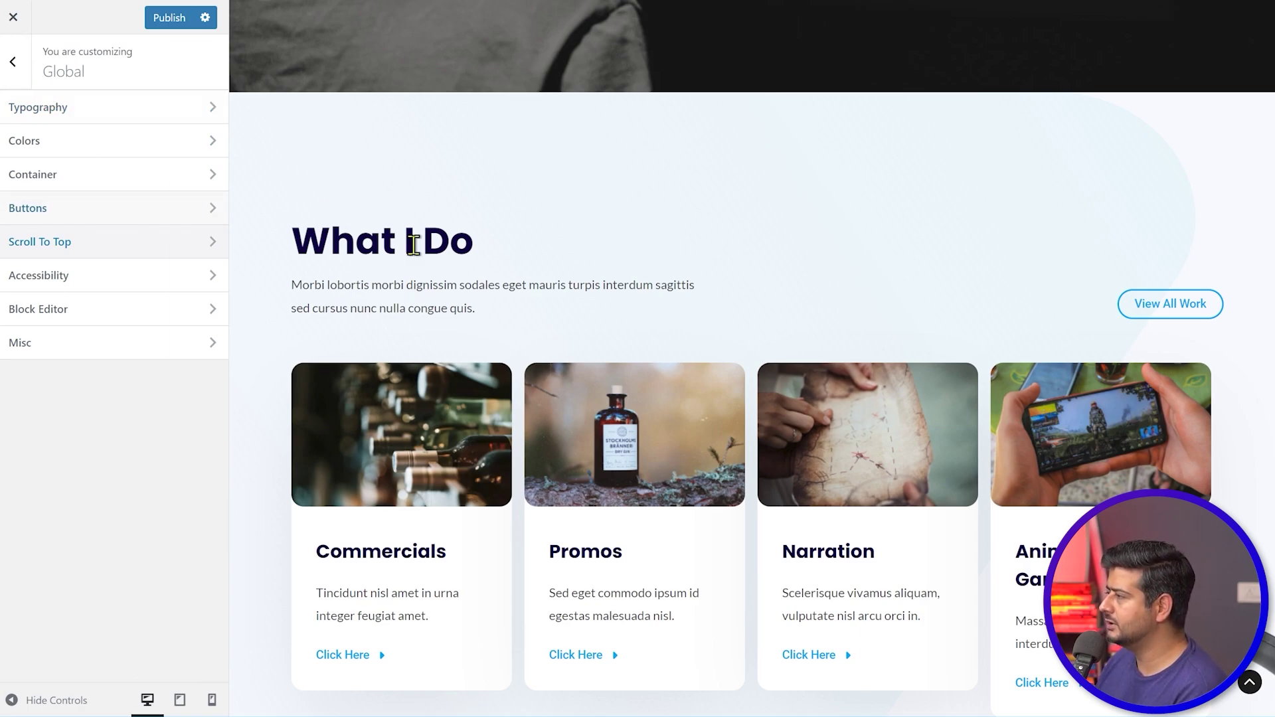
- Leave the Global settings, open the Blog settings and load the Blog page in the preview
scroll(543, 549, up, 10)
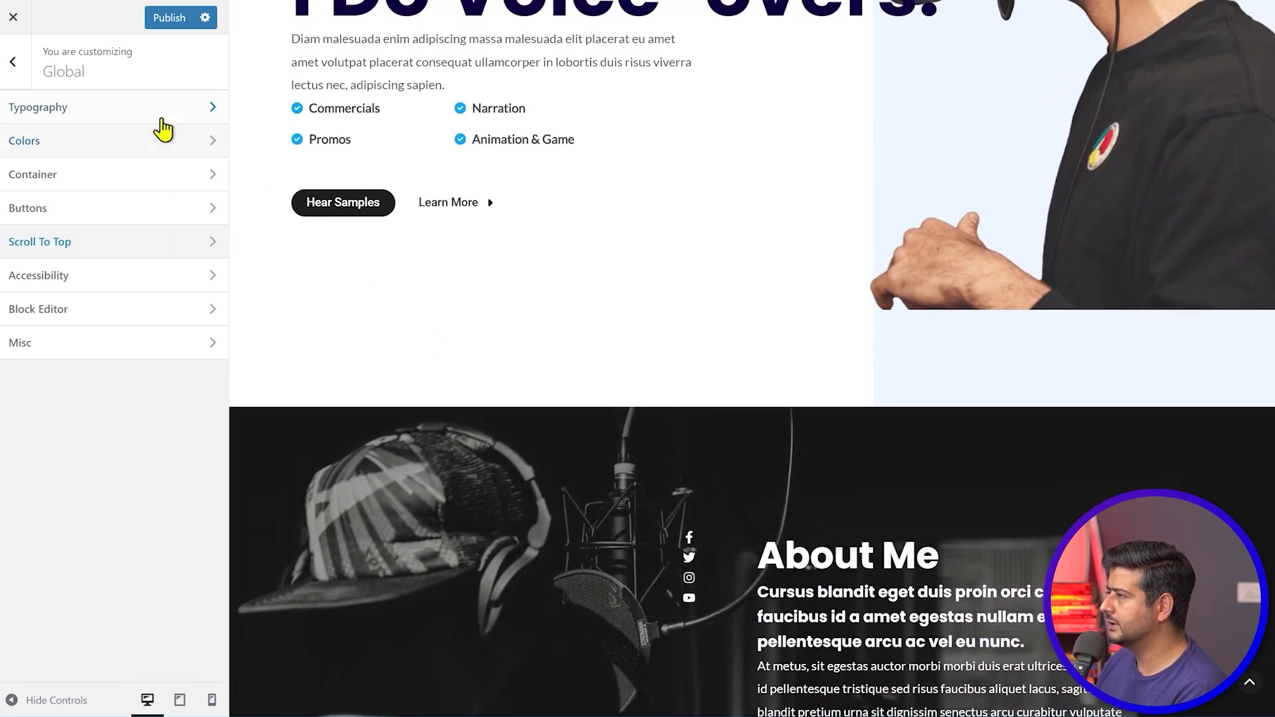
scroll(358, 287, up, 5)
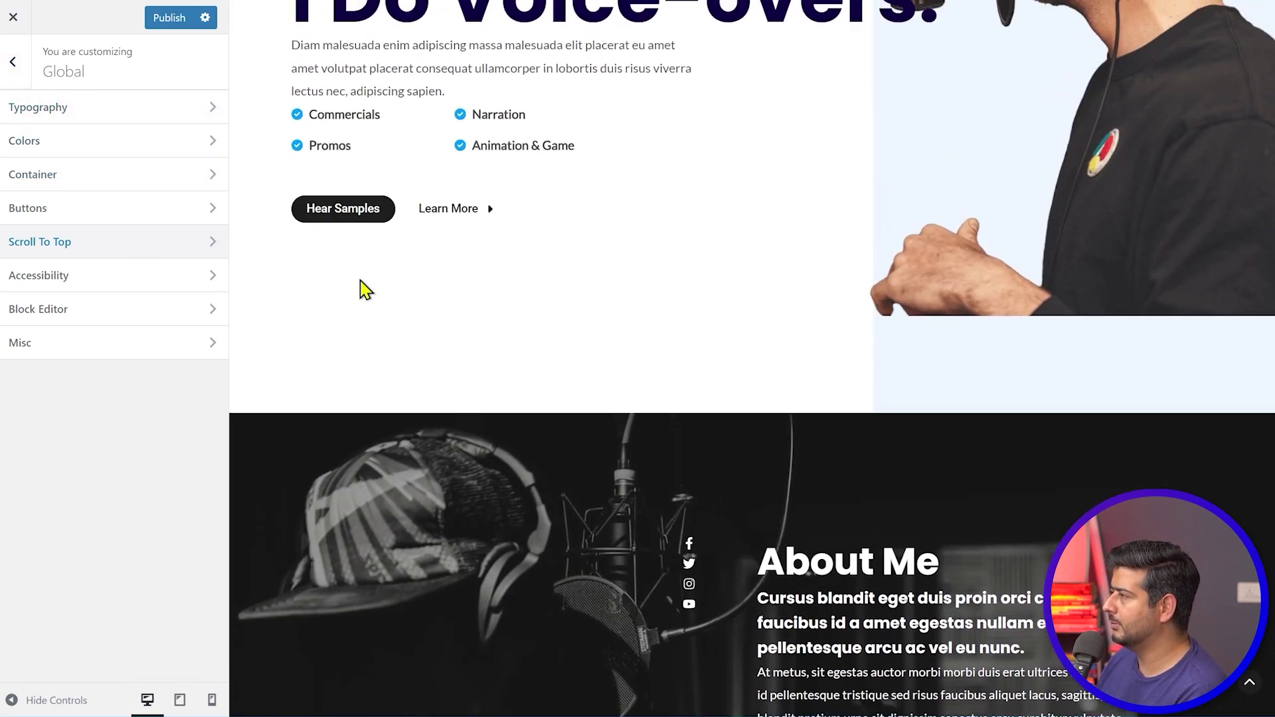
click(27, 75)
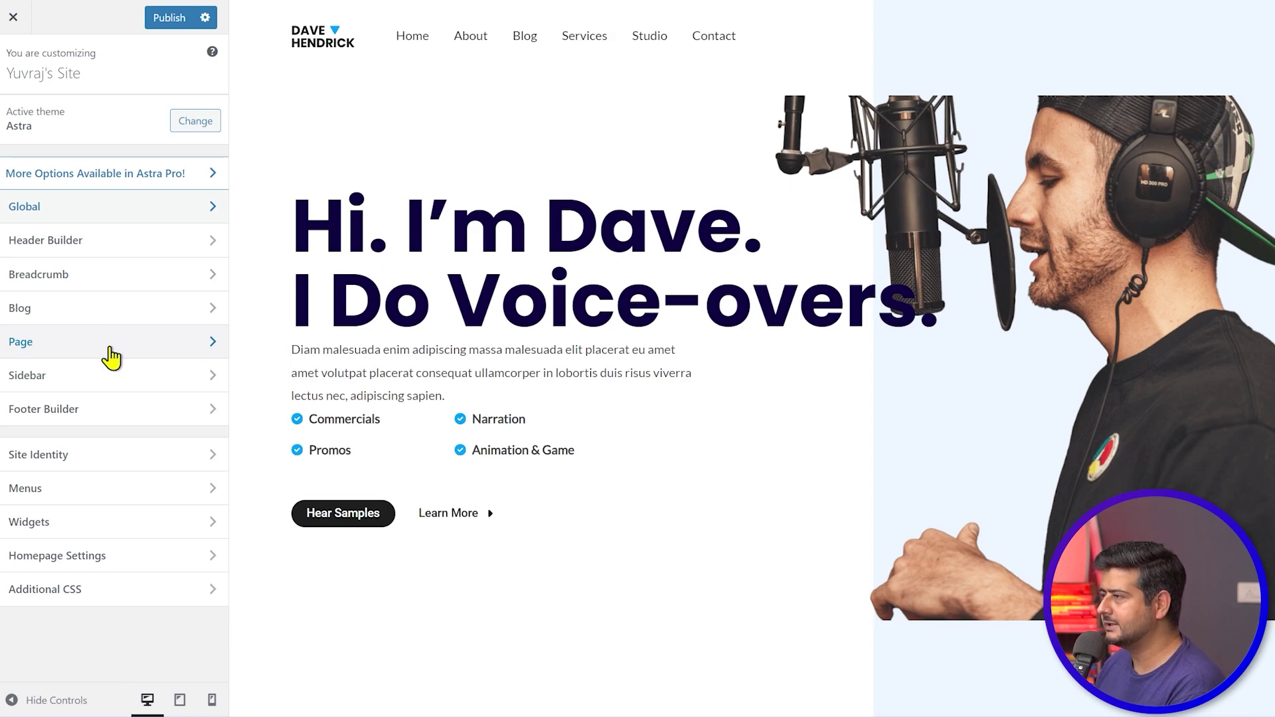
click(106, 315)
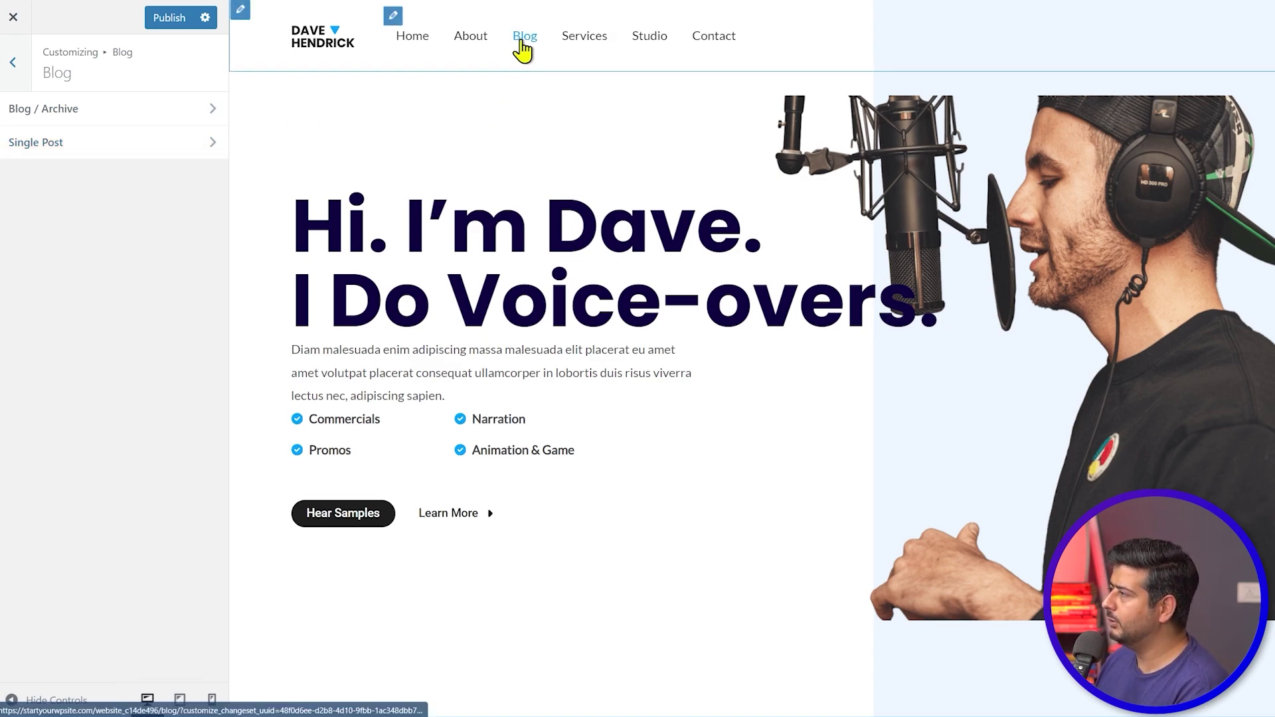
click(522, 39)
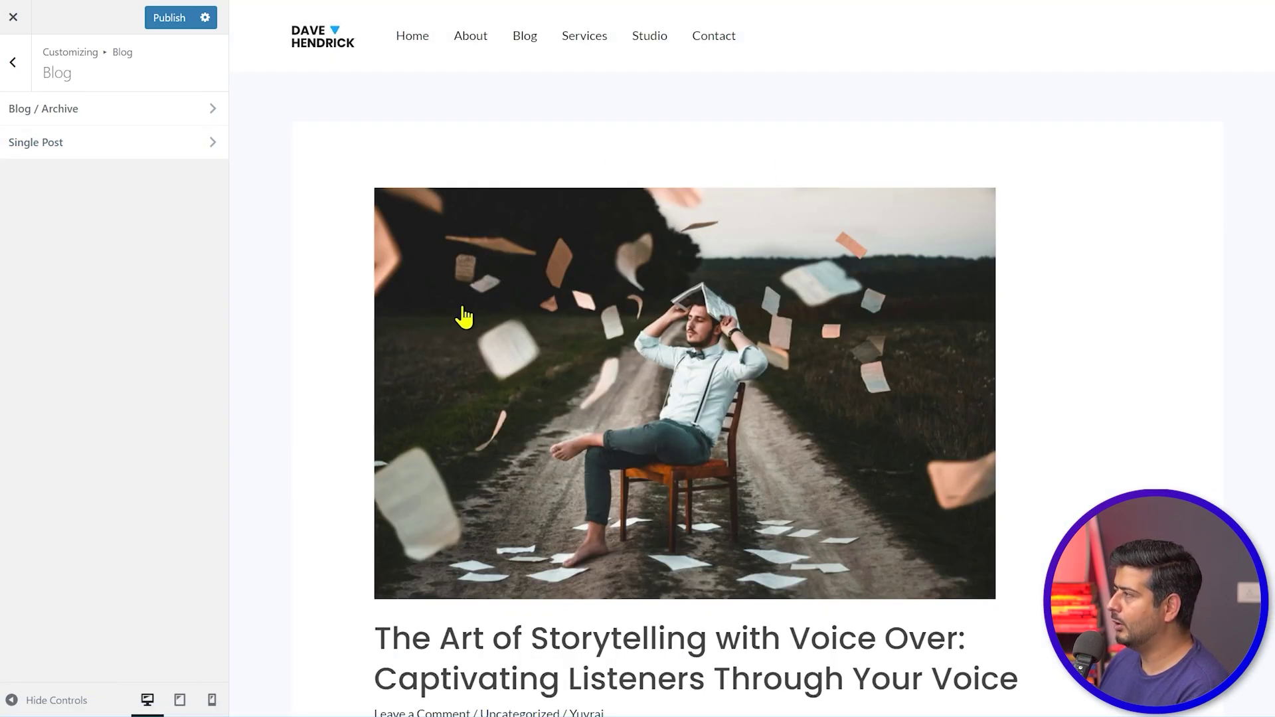
- Examine how the Blog page lists its posts, including featured images, titles, excerpts and spacing
scroll(389, 286, down, 8)
scroll(386, 293, down, 20)
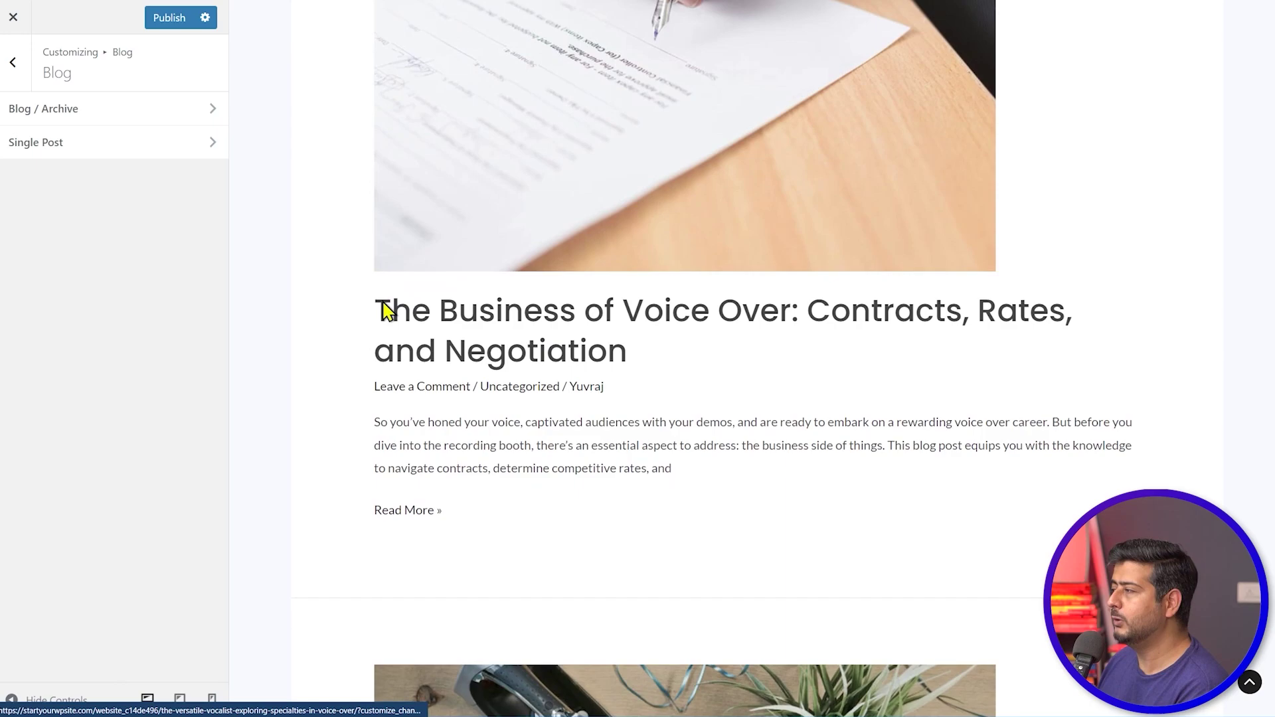
scroll(377, 321, down, 13)
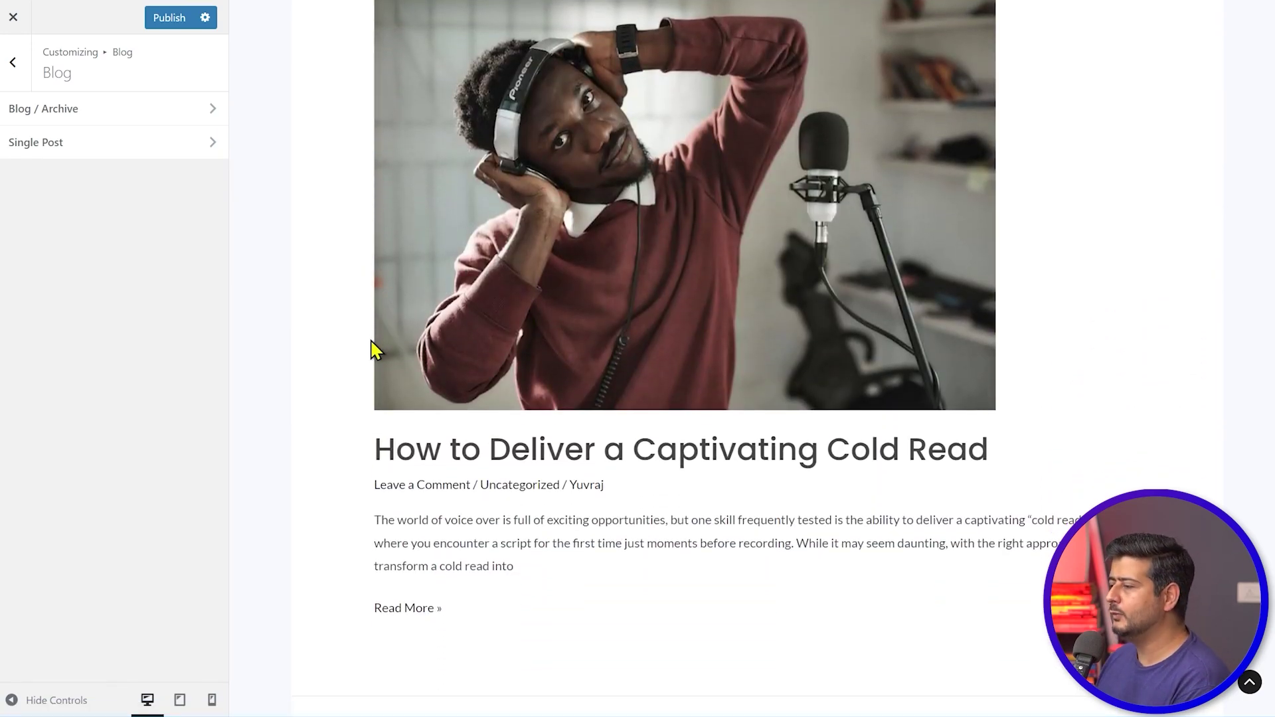
scroll(372, 346, up, 20)
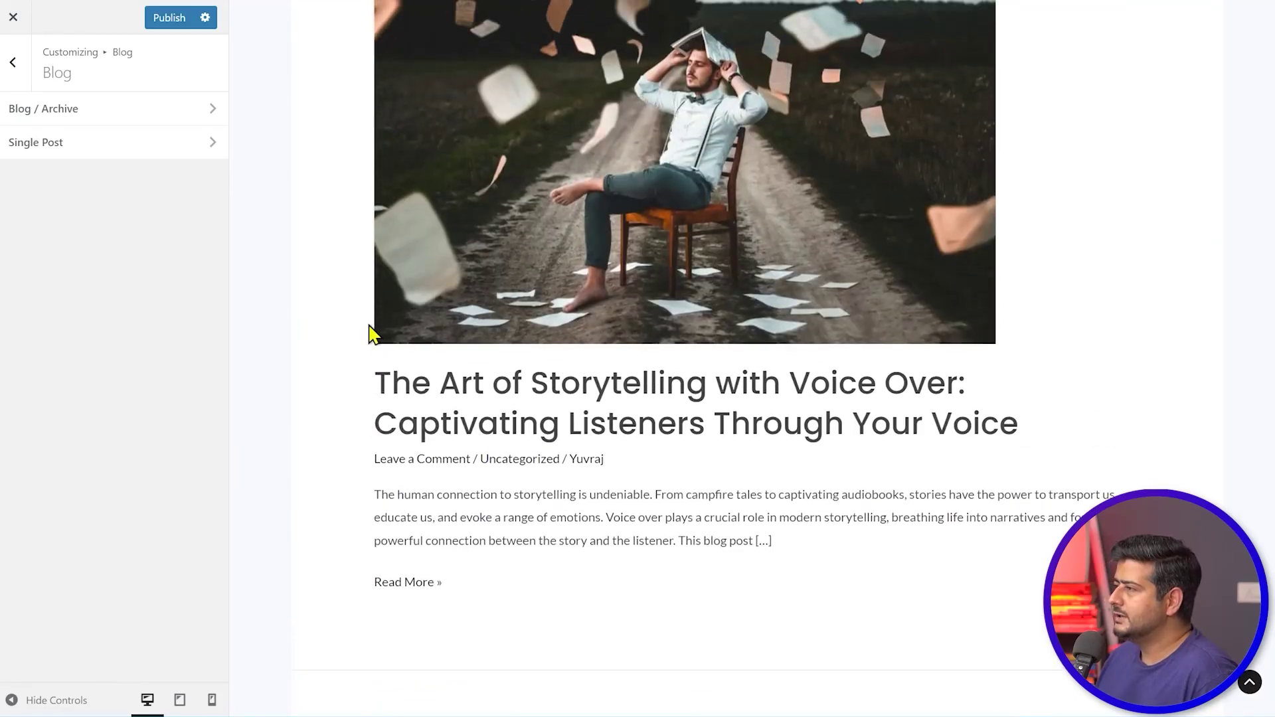
scroll(628, 363, up, 3)
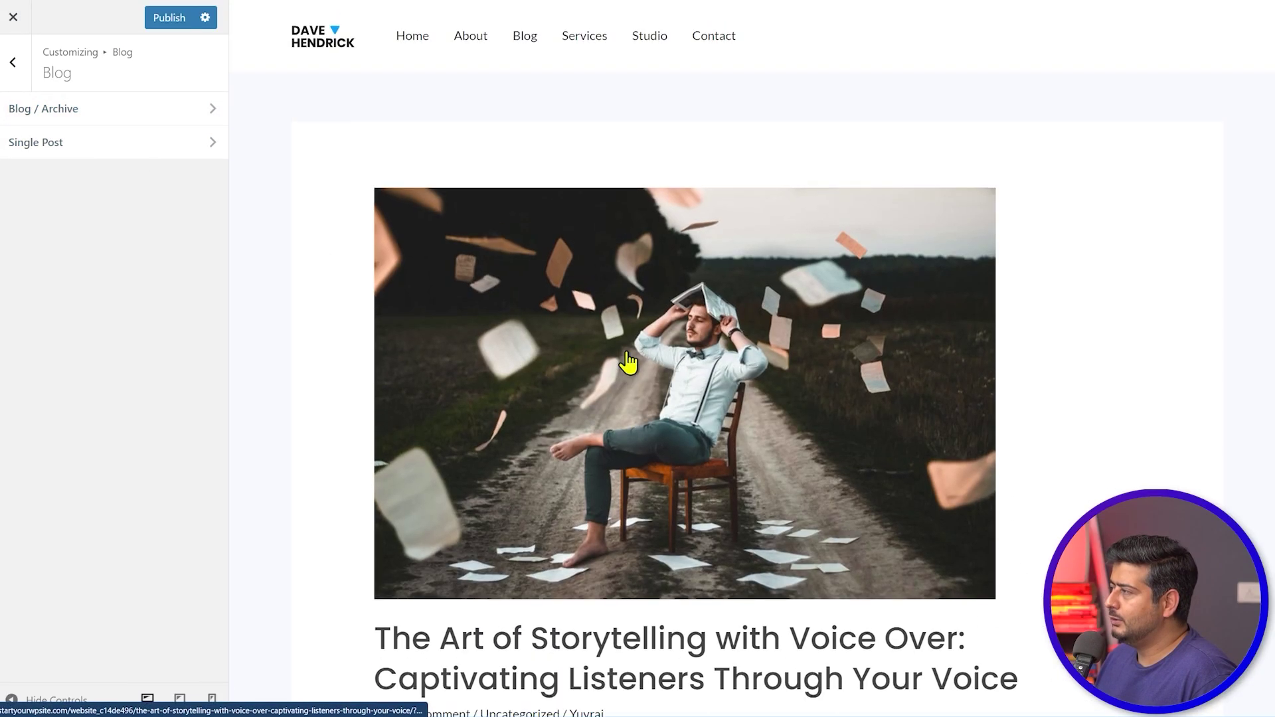
scroll(535, 462, down, 5)
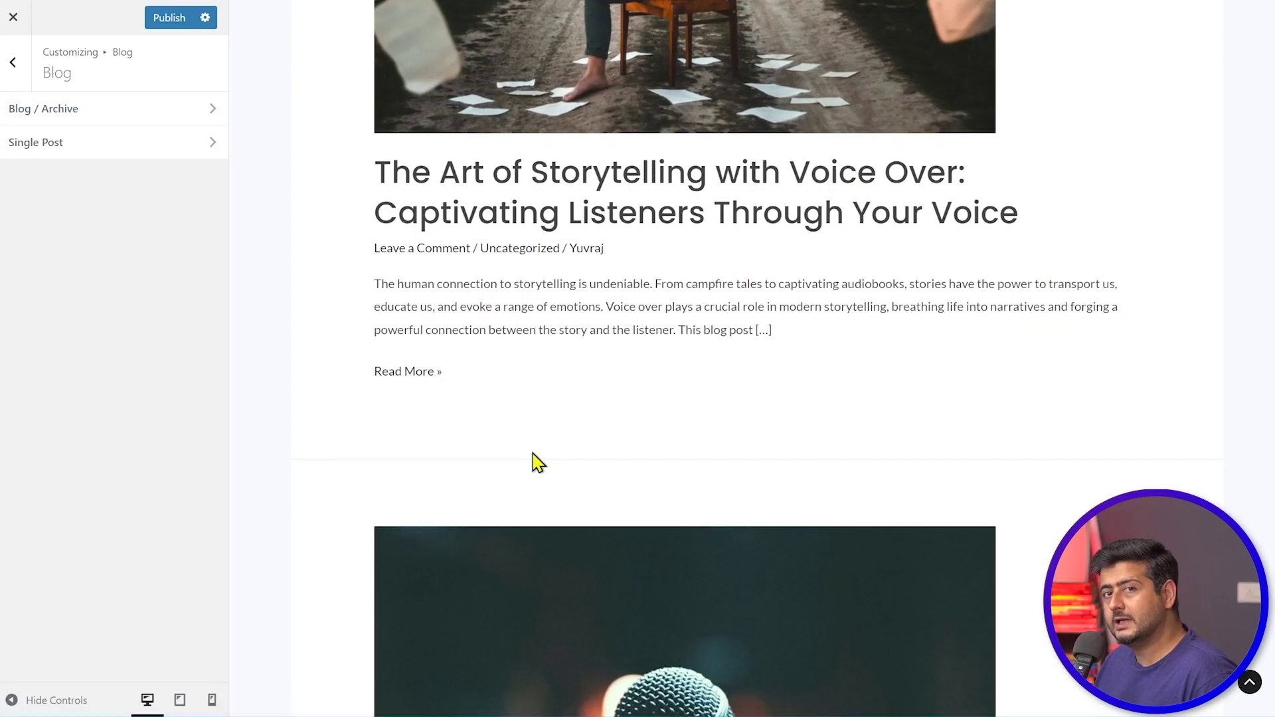
scroll(536, 458, up, 5)
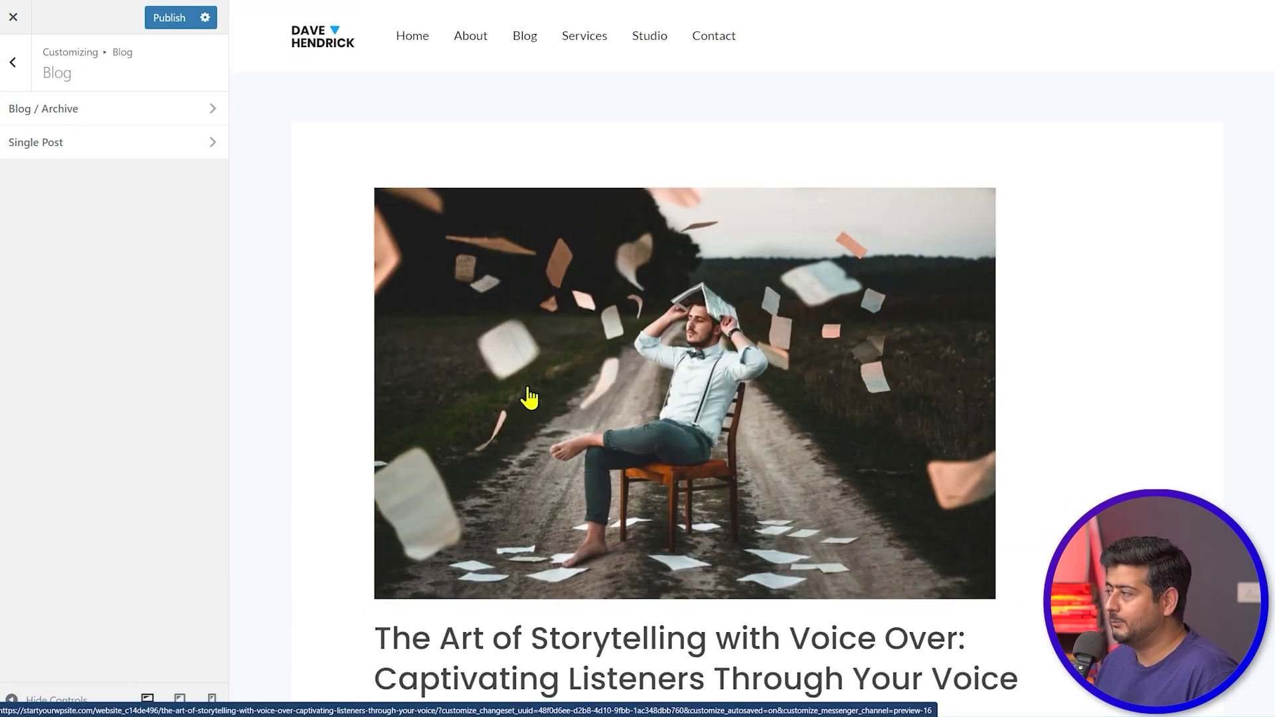
scroll(530, 397, down, 5)
scroll(529, 397, up, 5)
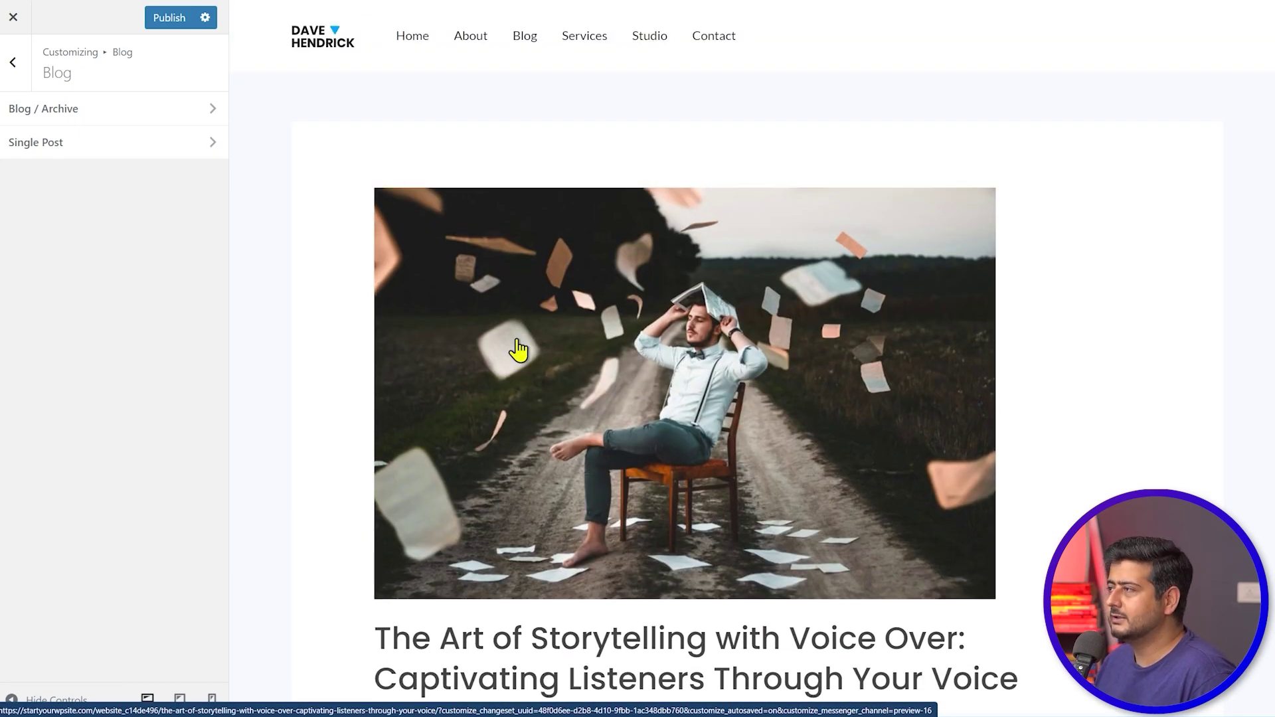
- In the Blog / Archive settings, compare the narrow and Full Width container layouts on the Blog page, and apply the Normal layout
click(90, 116)
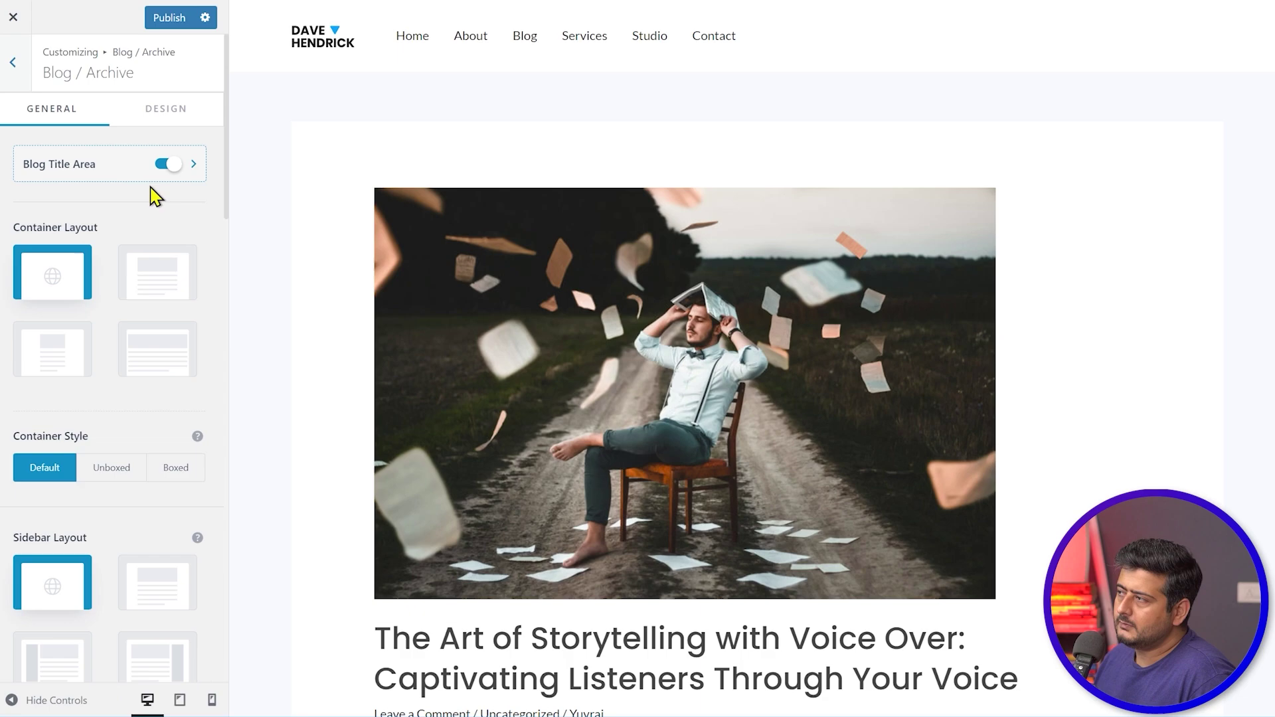
scroll(151, 266, down, 1)
scroll(150, 272, down, 1)
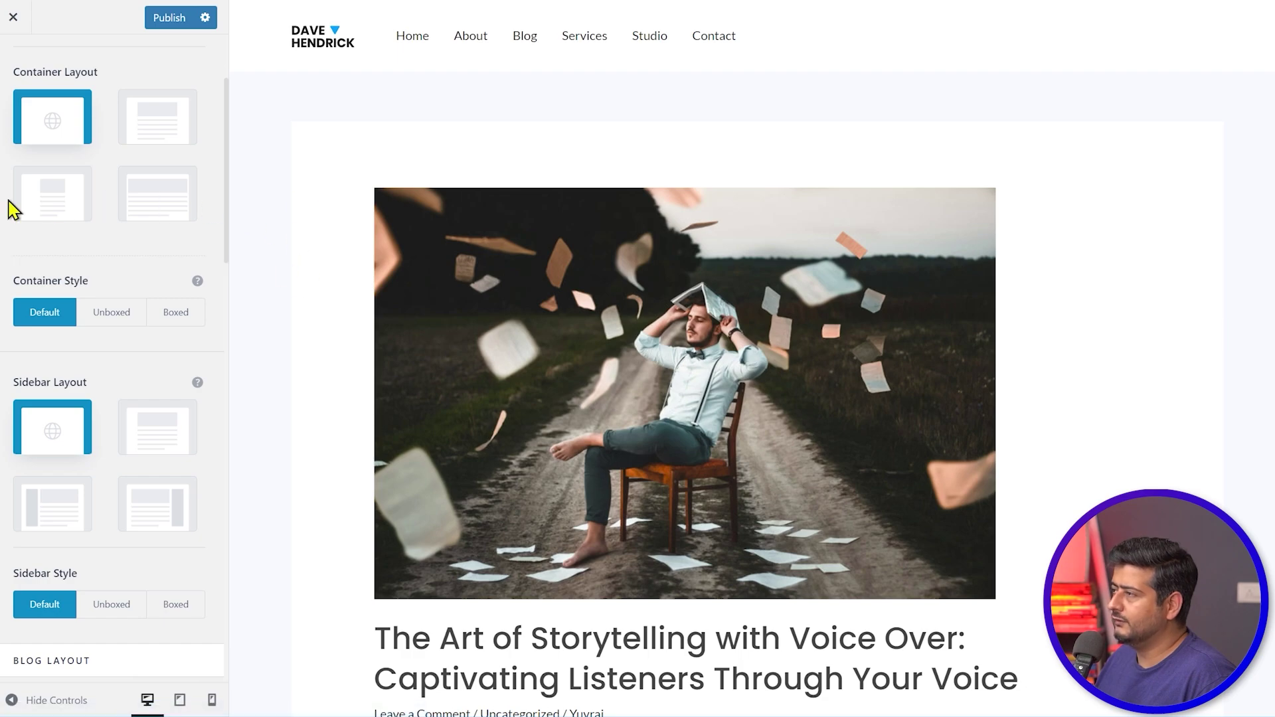
click(49, 210)
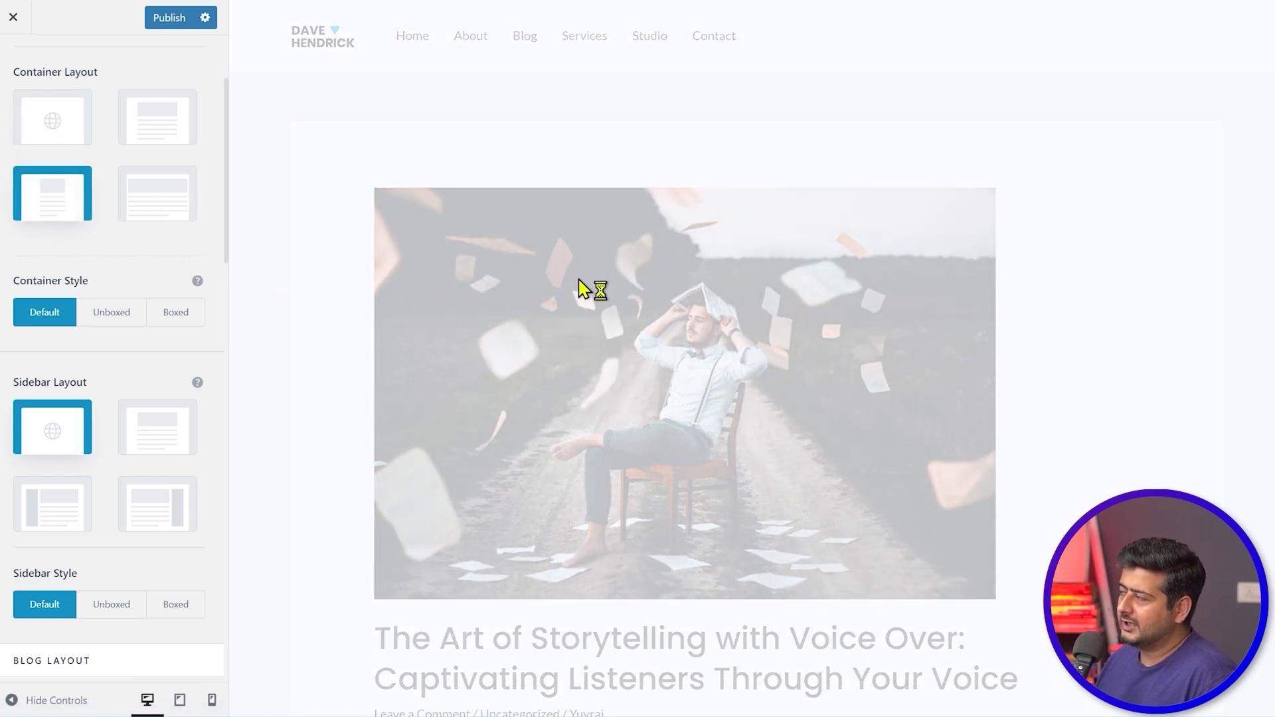
scroll(705, 312, down, 15)
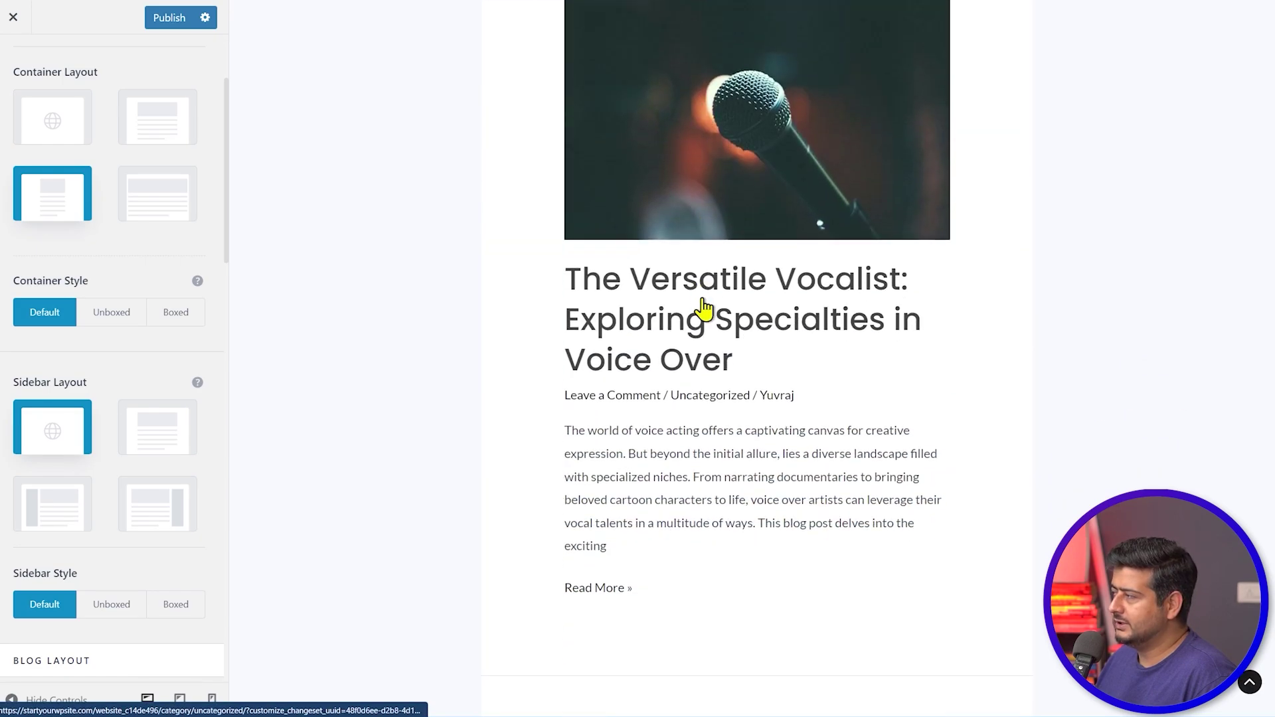
scroll(704, 312, up, 15)
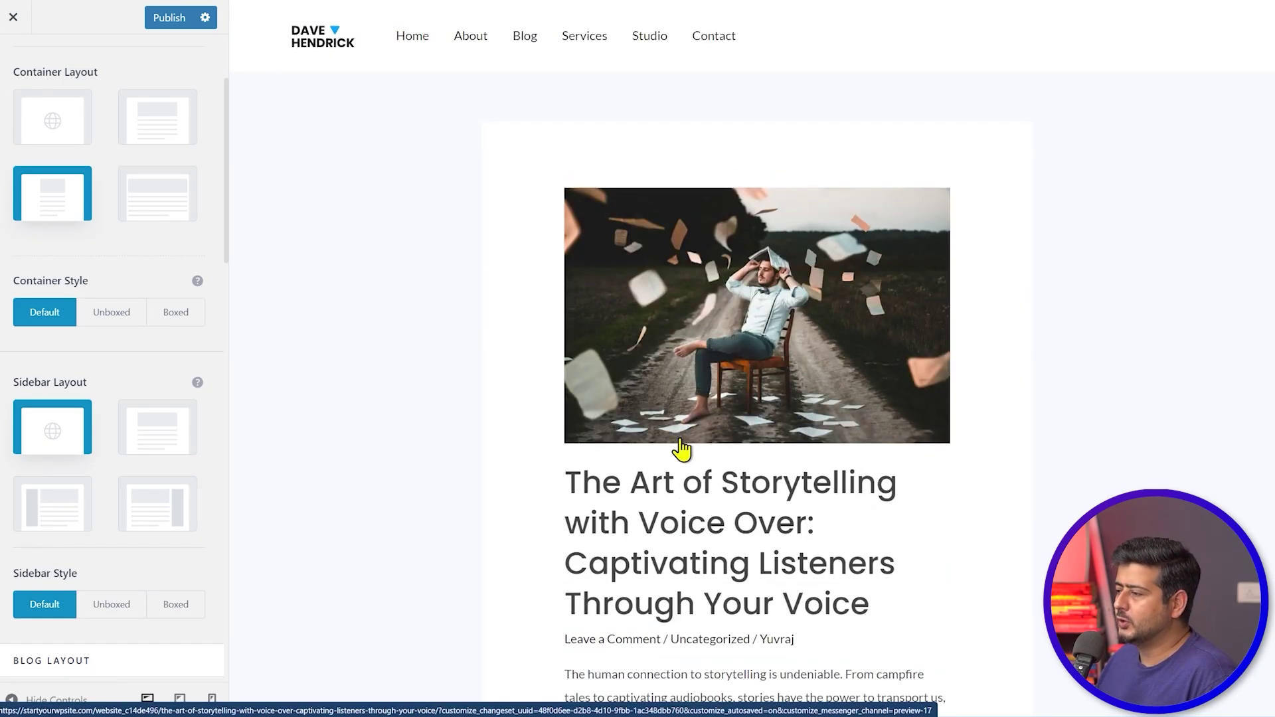
click(192, 200)
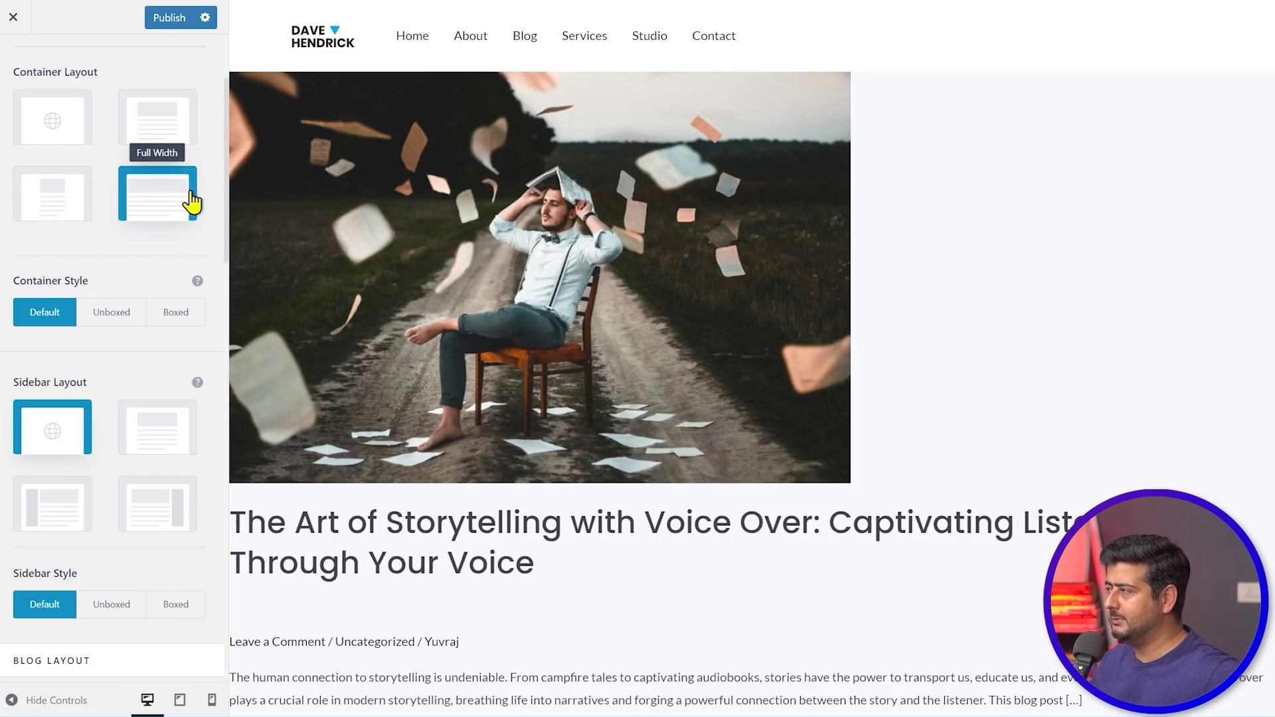
scroll(428, 302, down, 10)
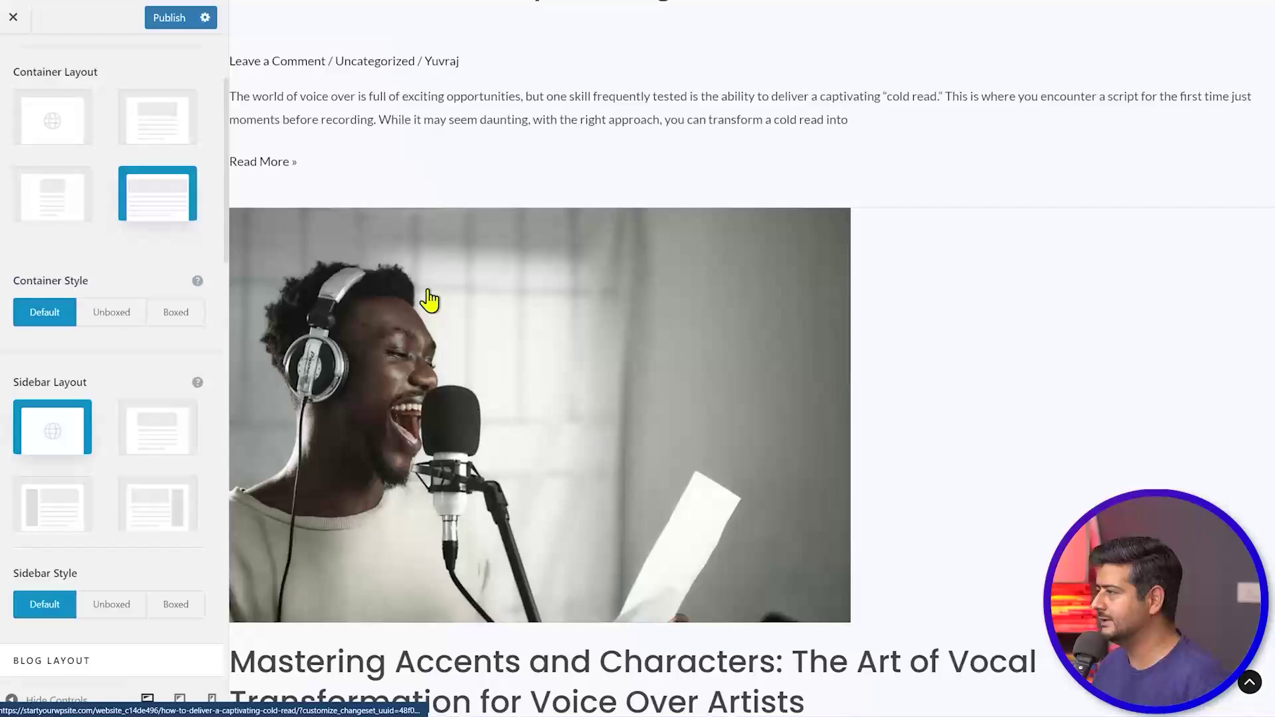
scroll(428, 302, up, 10)
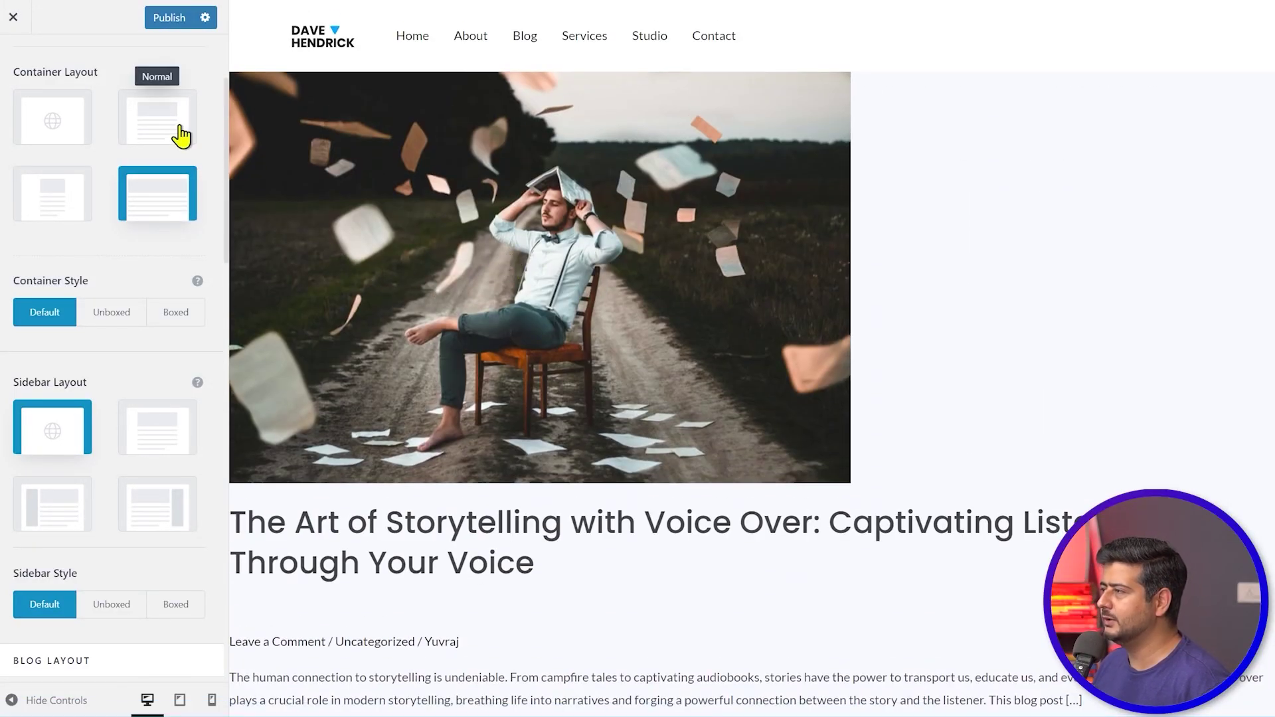
click(181, 136)
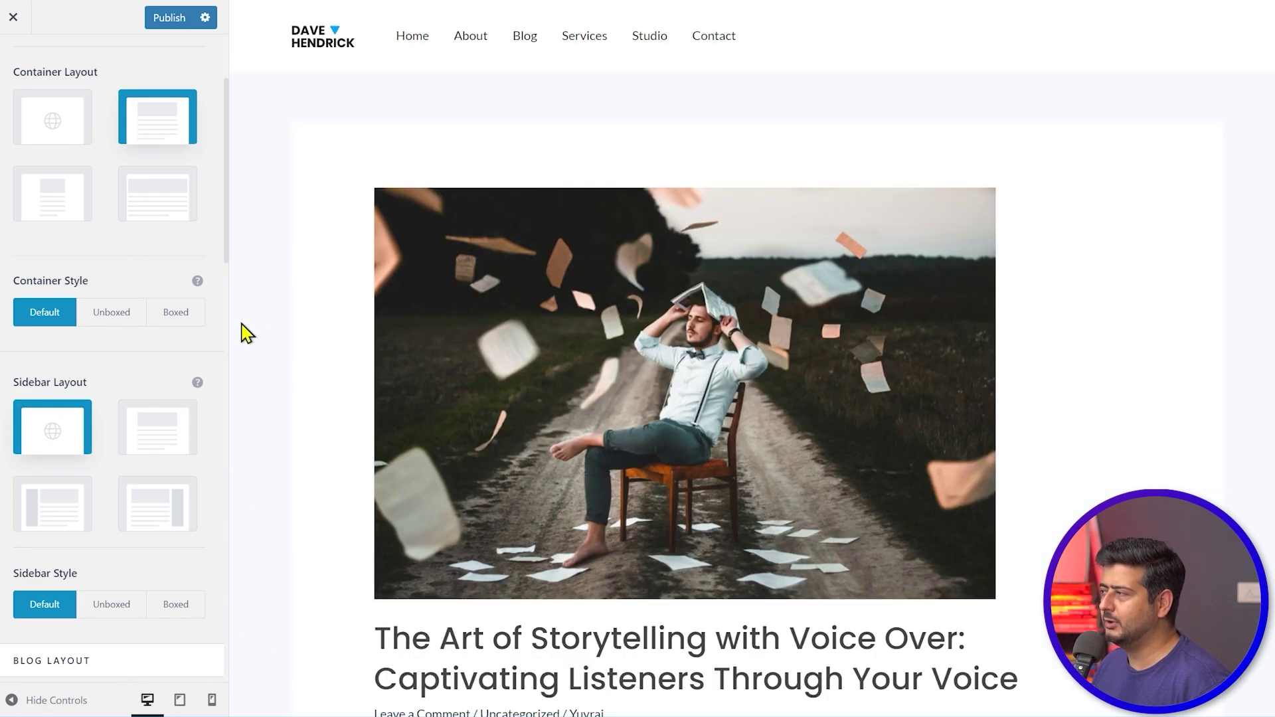
scroll(452, 229, down, 2)
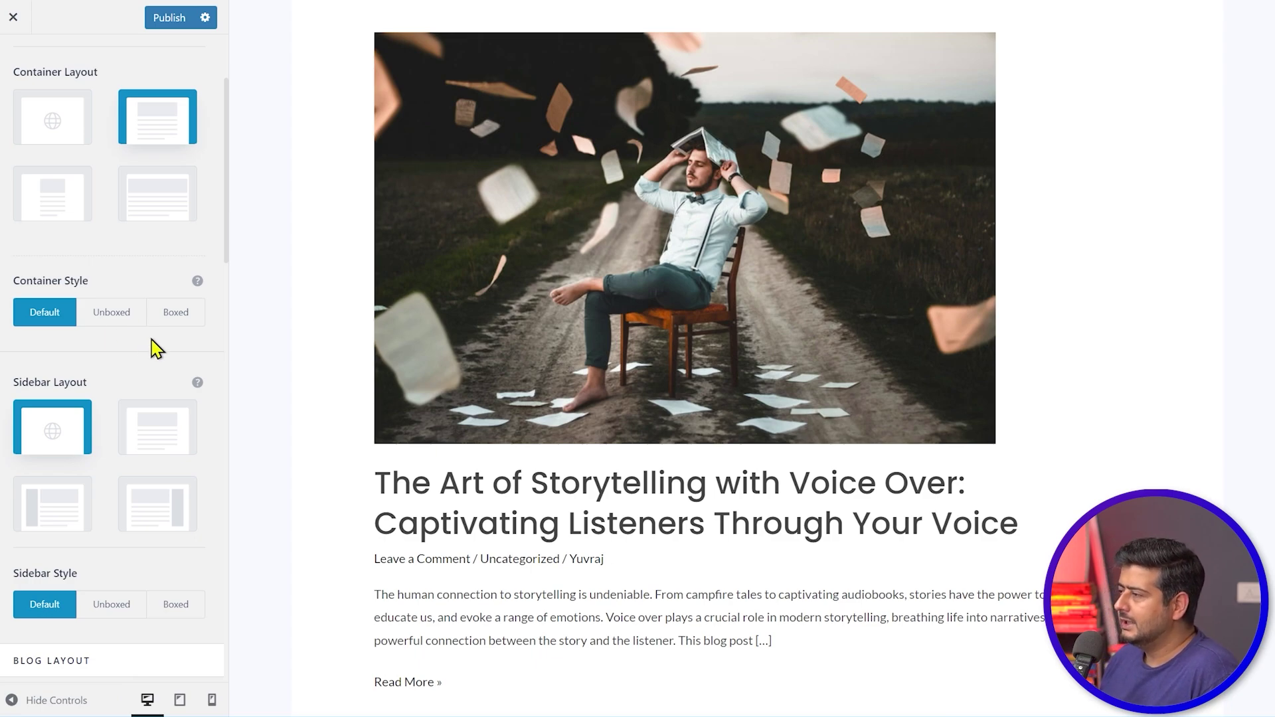
- Try the Right Sidebar layout on the Blog page, and restore the default sidebar layout
scroll(156, 347, down, 2)
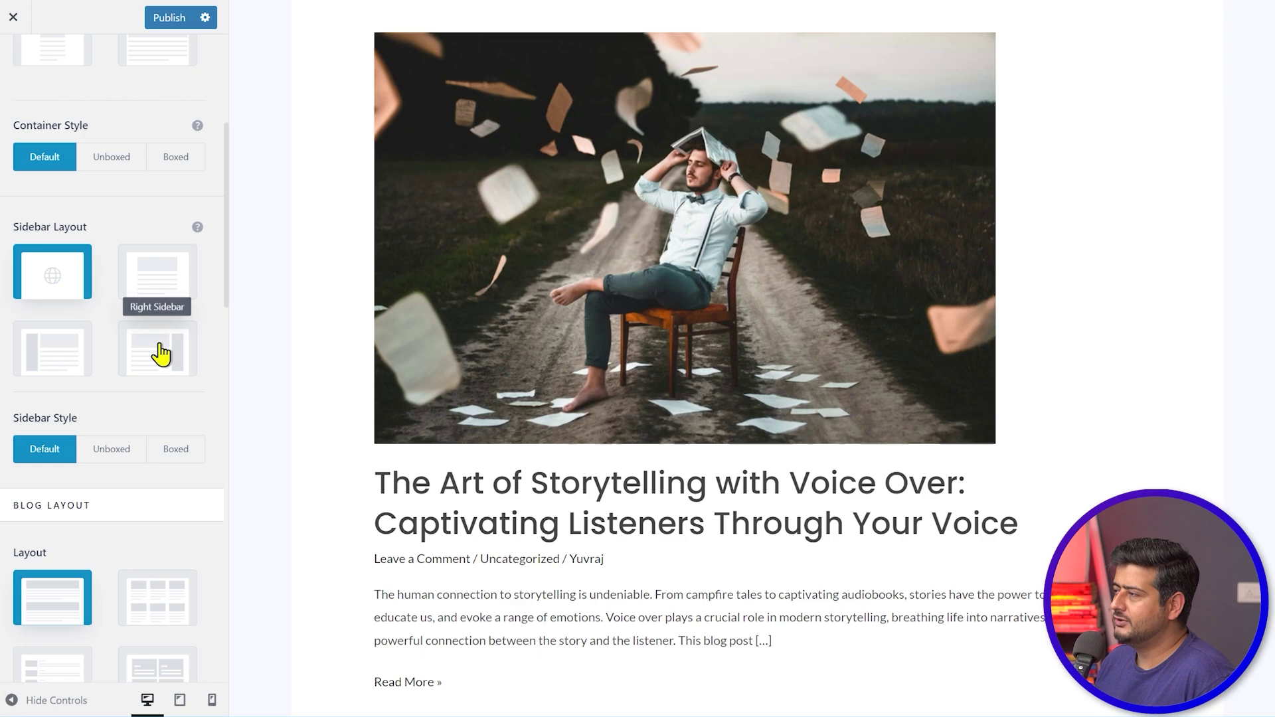
click(172, 351)
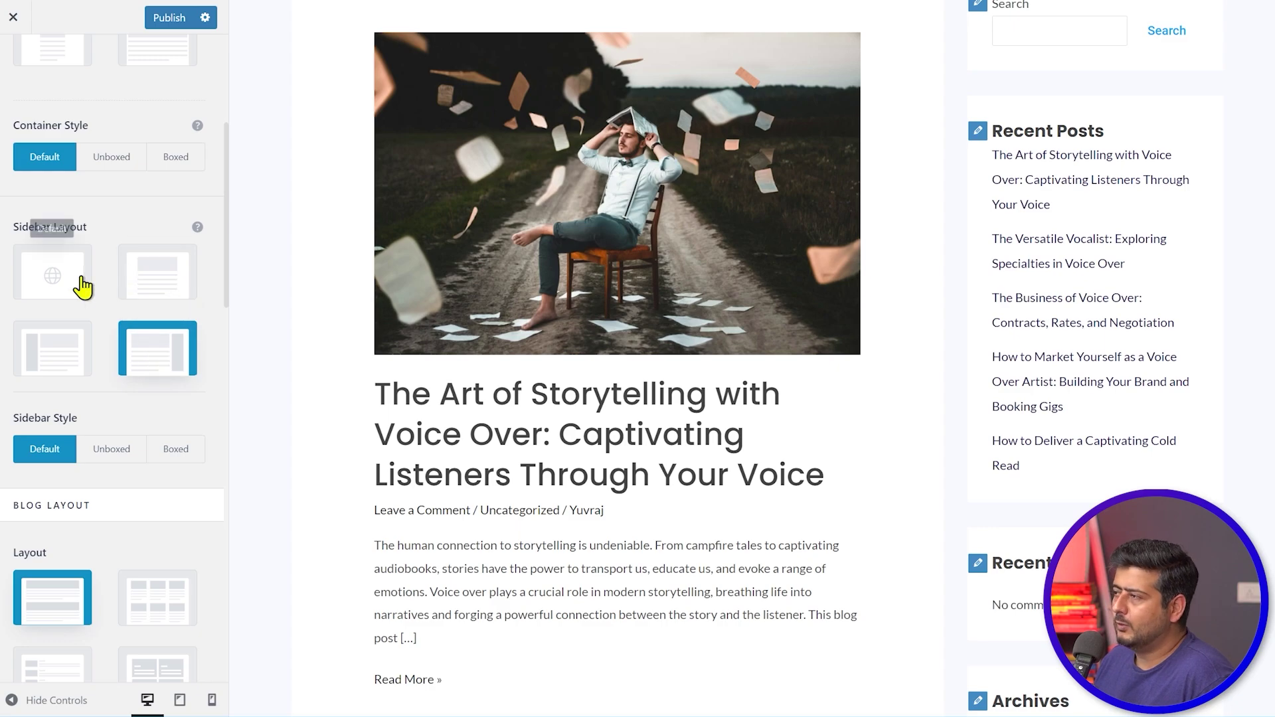
scroll(881, 339, up, 3)
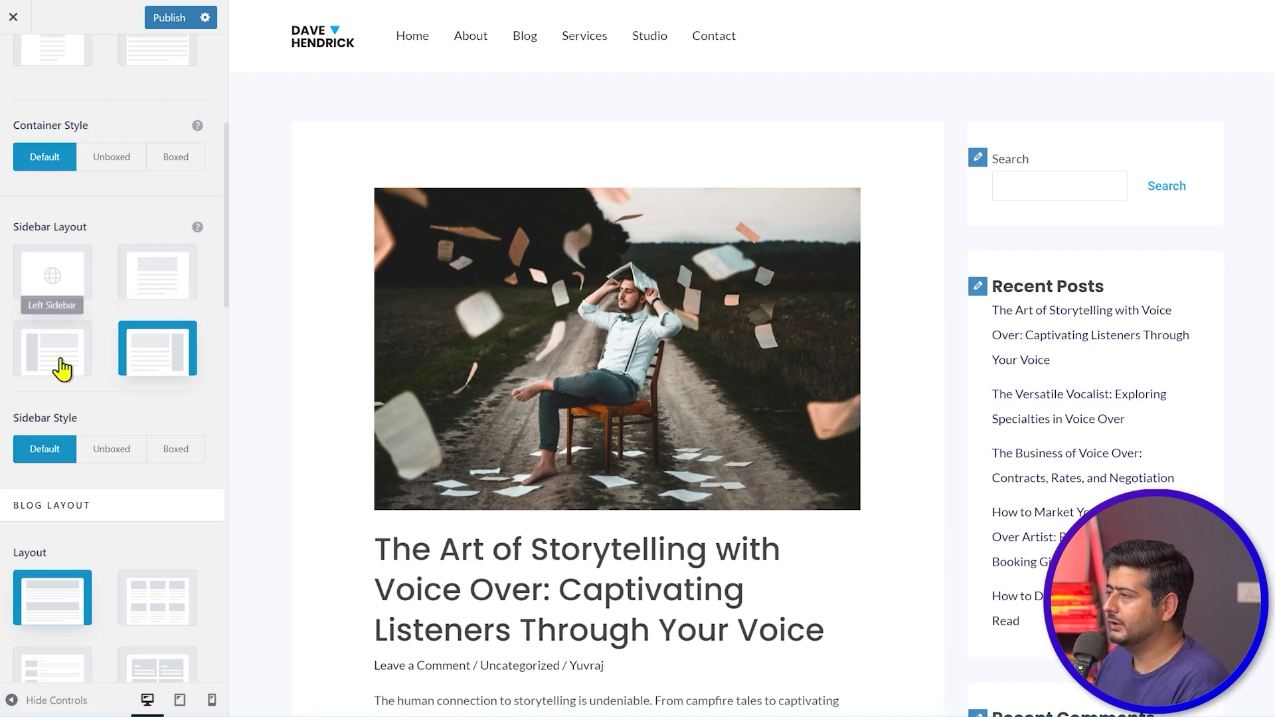
click(63, 271)
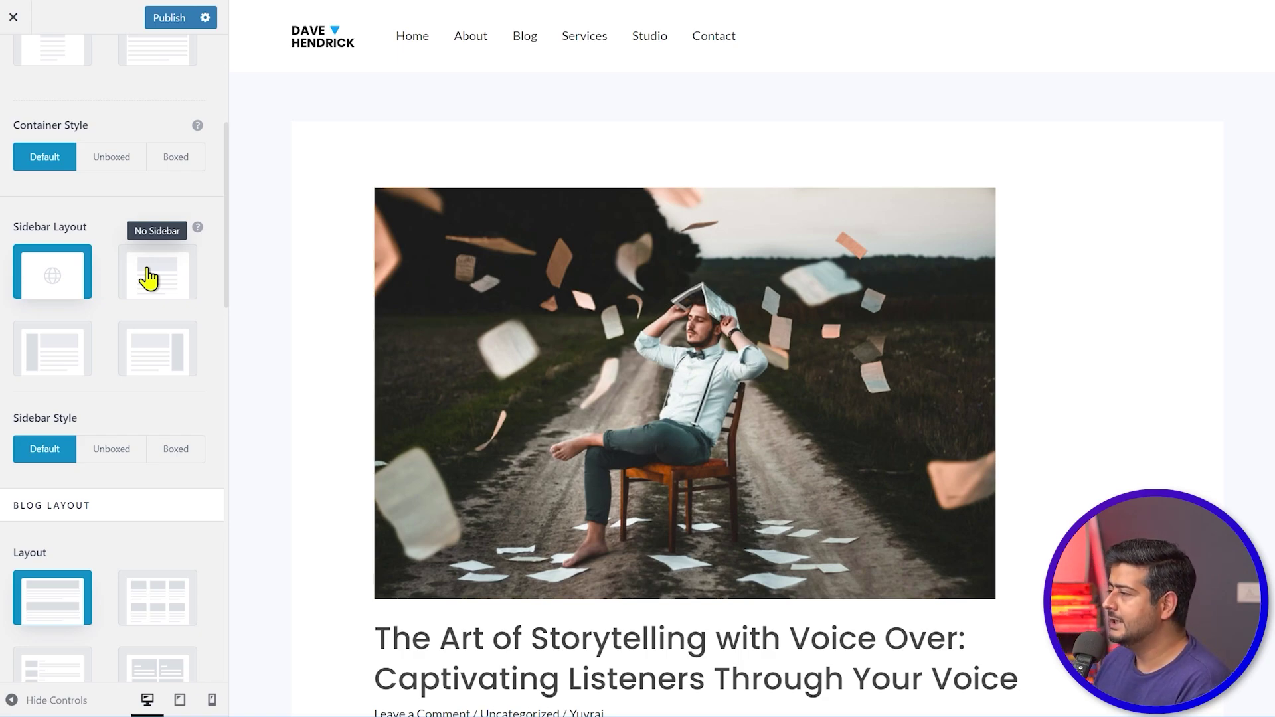
- Review the stacked post list on the Blog page and switch the blog layout to the three-column grid
scroll(677, 251, down, 9)
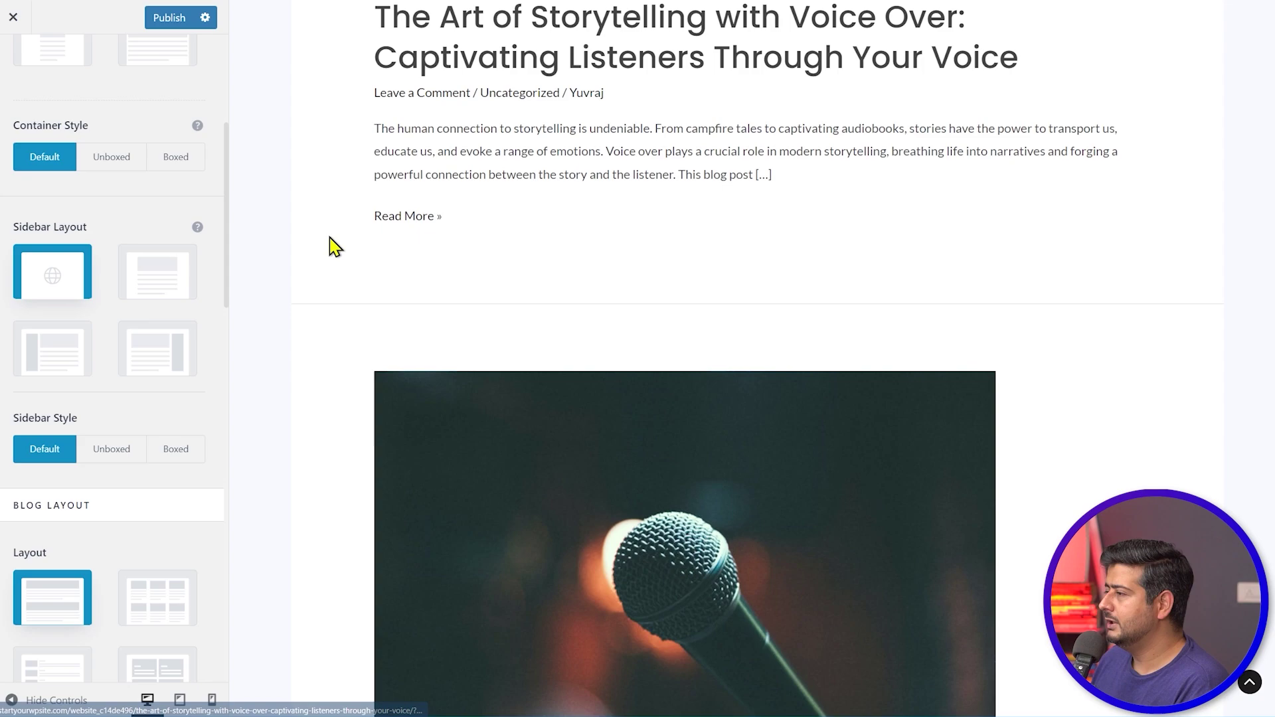
scroll(165, 307, down, 3)
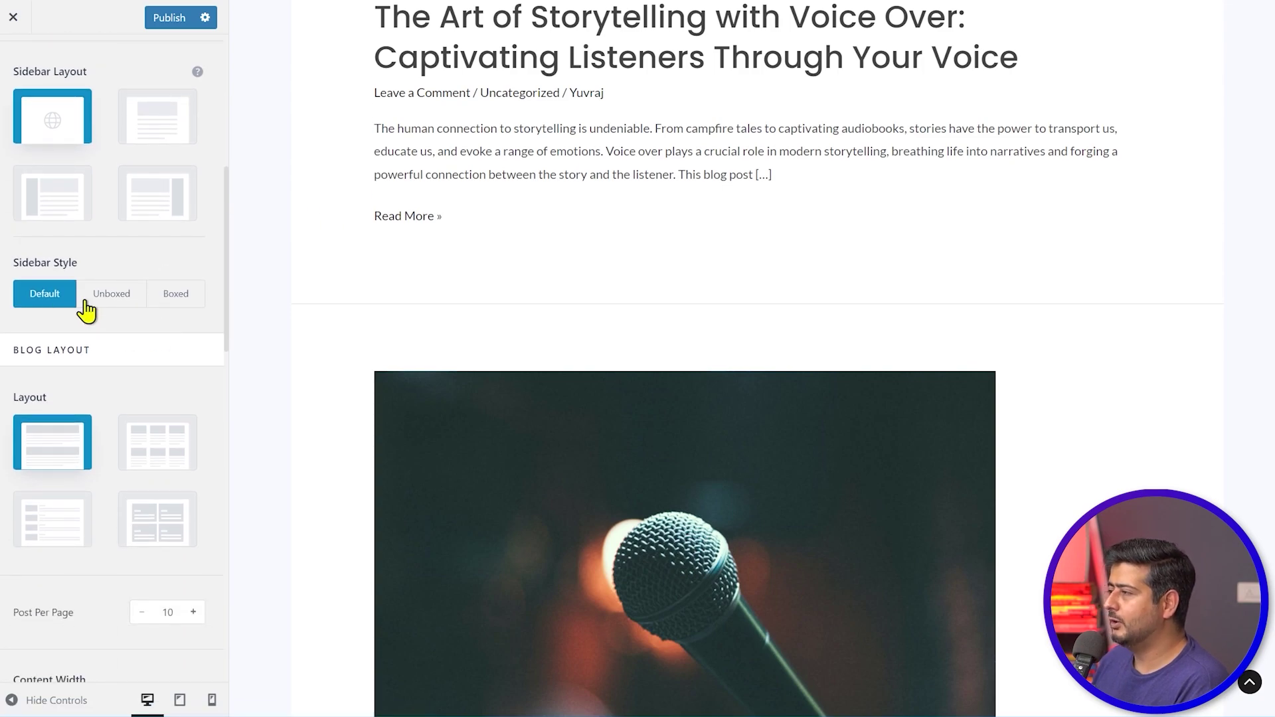
scroll(142, 327, down, 3)
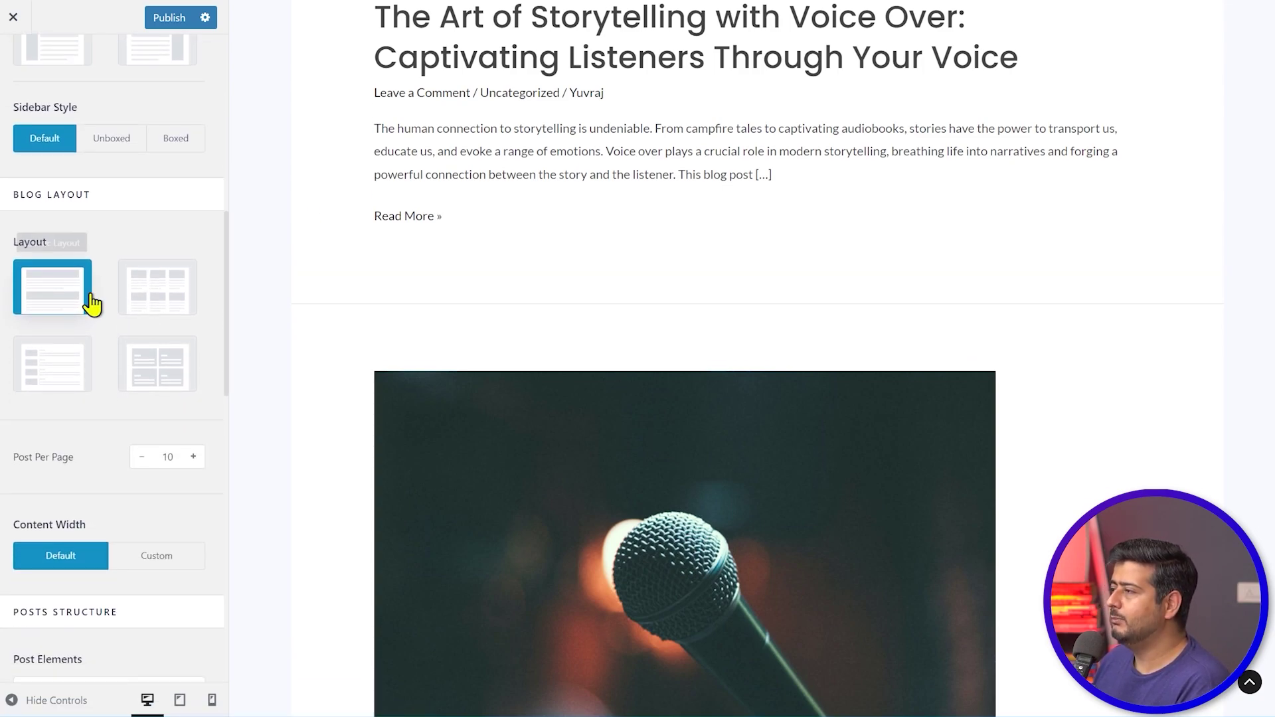
scroll(825, 427, up, 6)
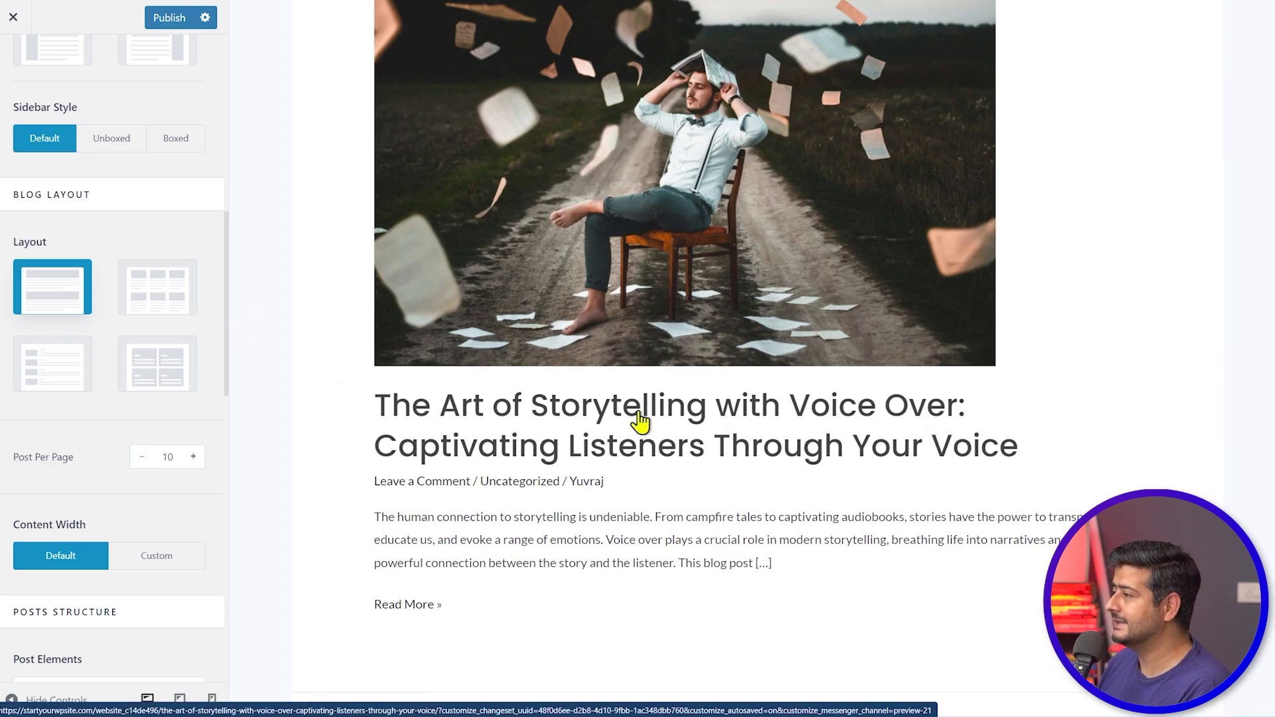
scroll(624, 352, up, 1)
scroll(631, 276, down, 2)
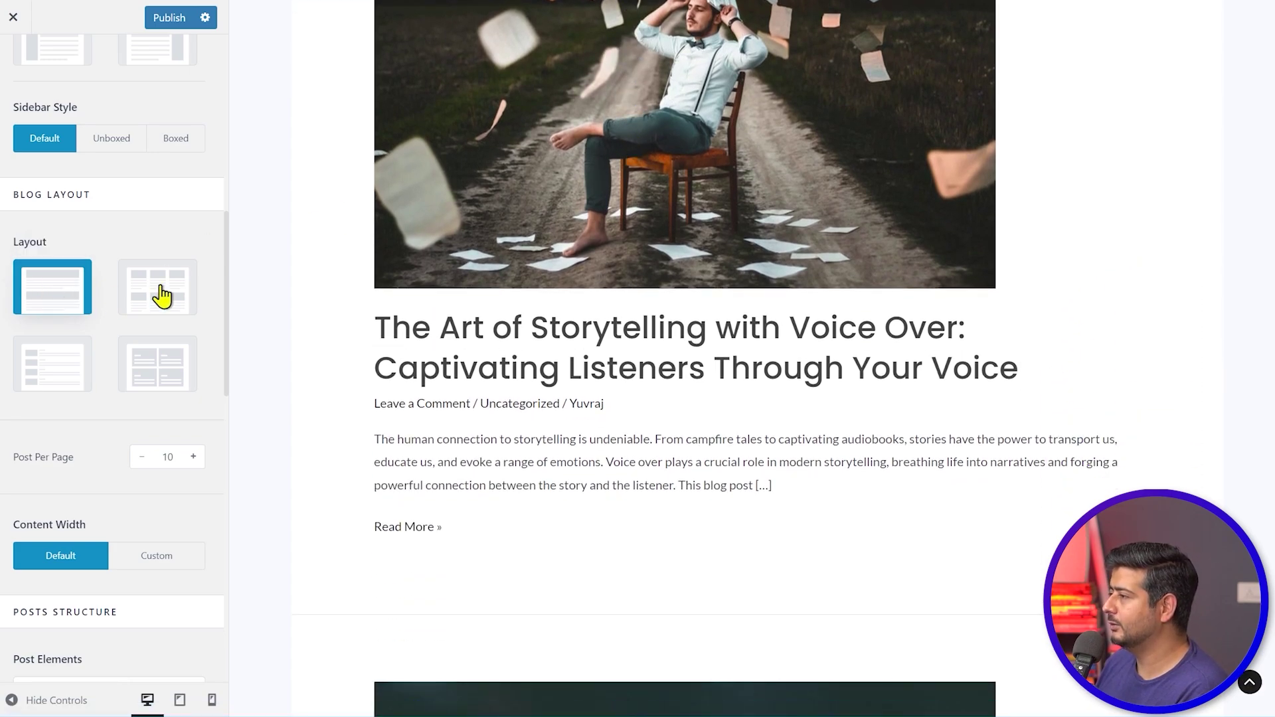
scroll(598, 312, up, 4)
scroll(854, 302, down, 3)
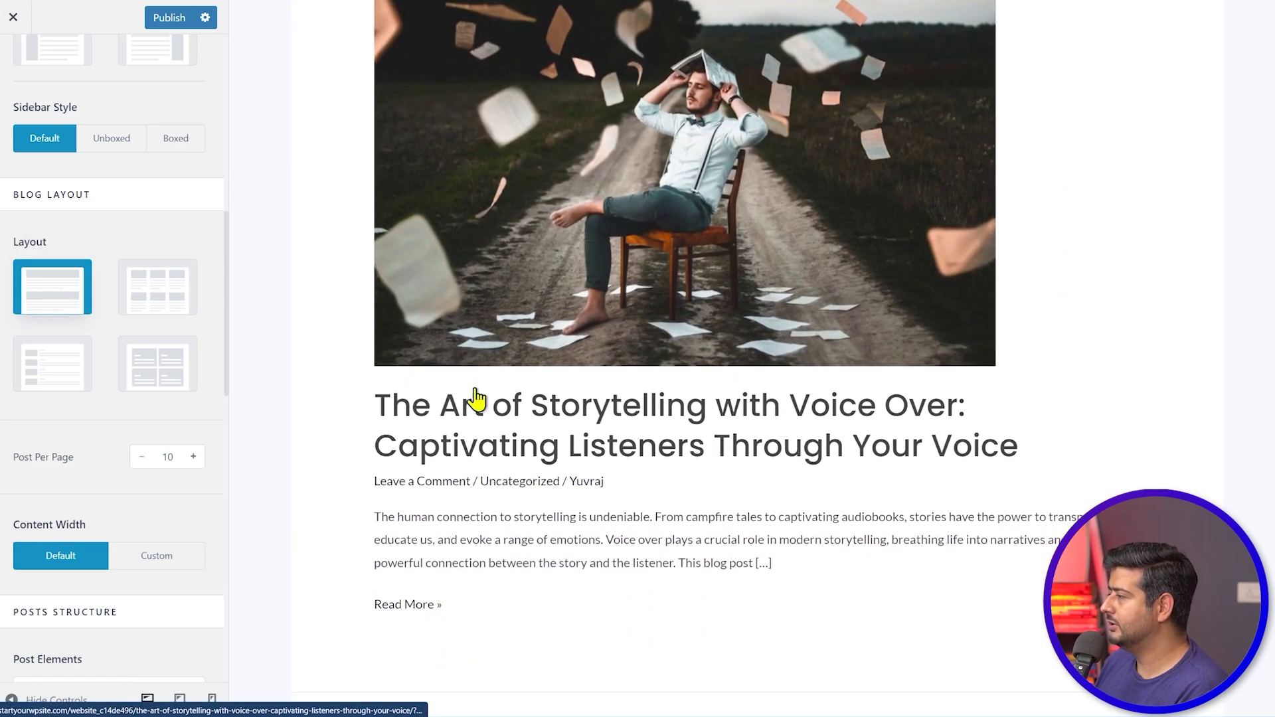
click(146, 300)
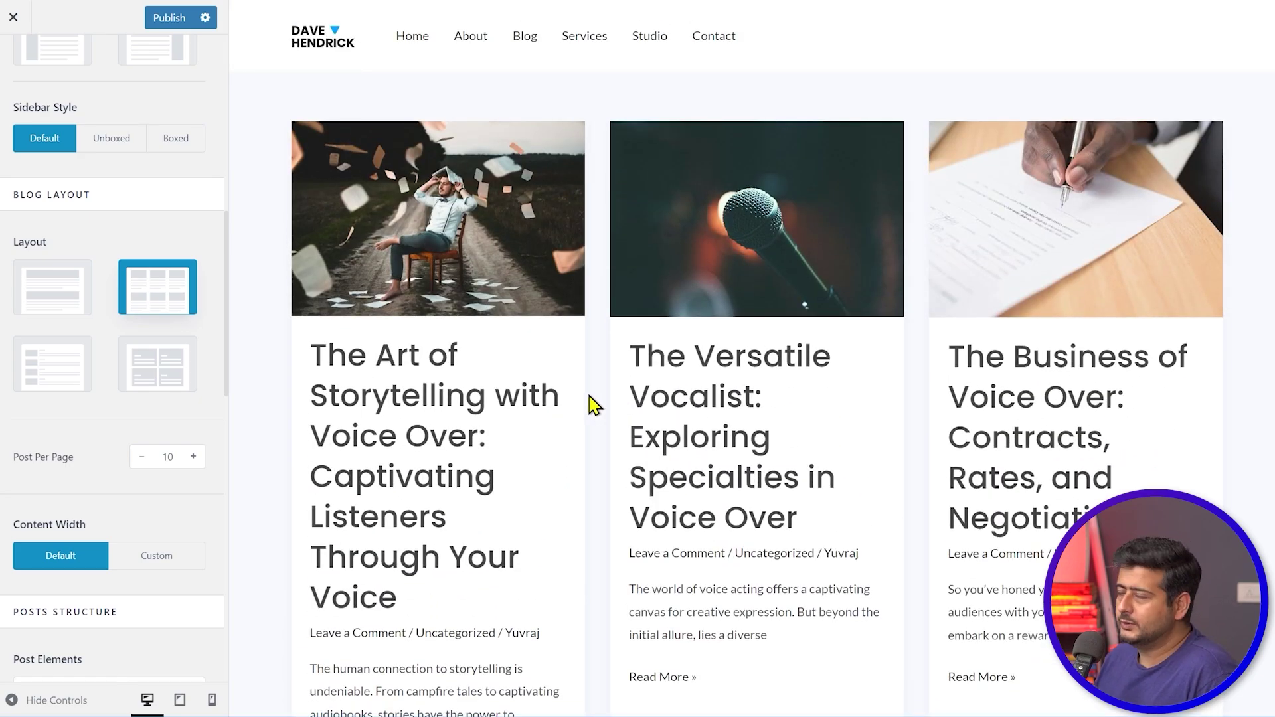
- Review the grid on the Blog page, try the List and cover-image card blog layouts, and restore the three-column grid
scroll(593, 403, down, 9)
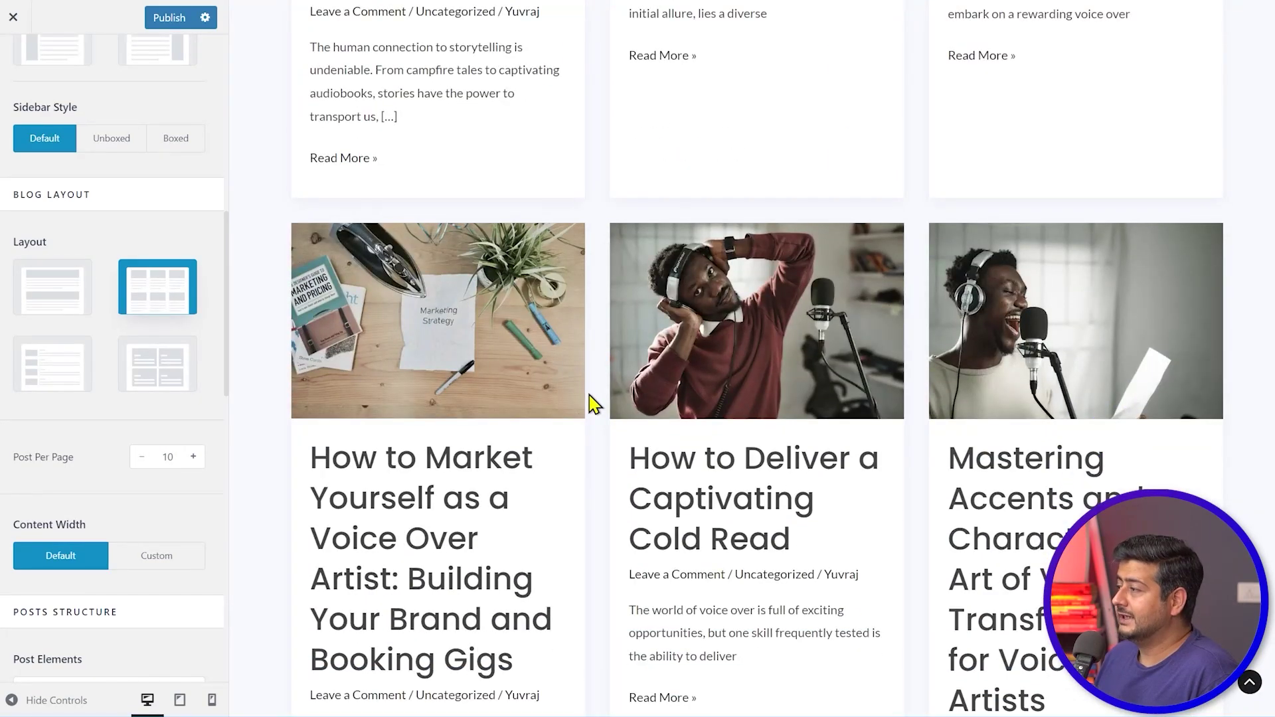
scroll(593, 403, up, 9)
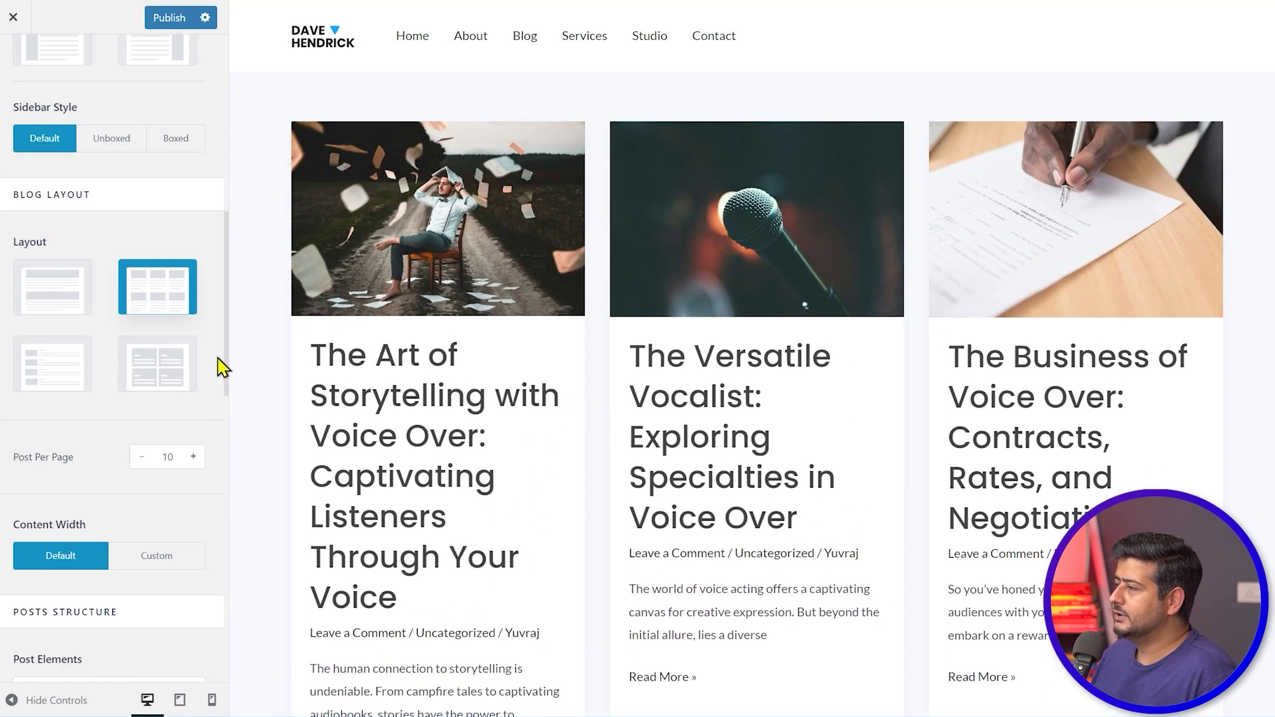
click(45, 373)
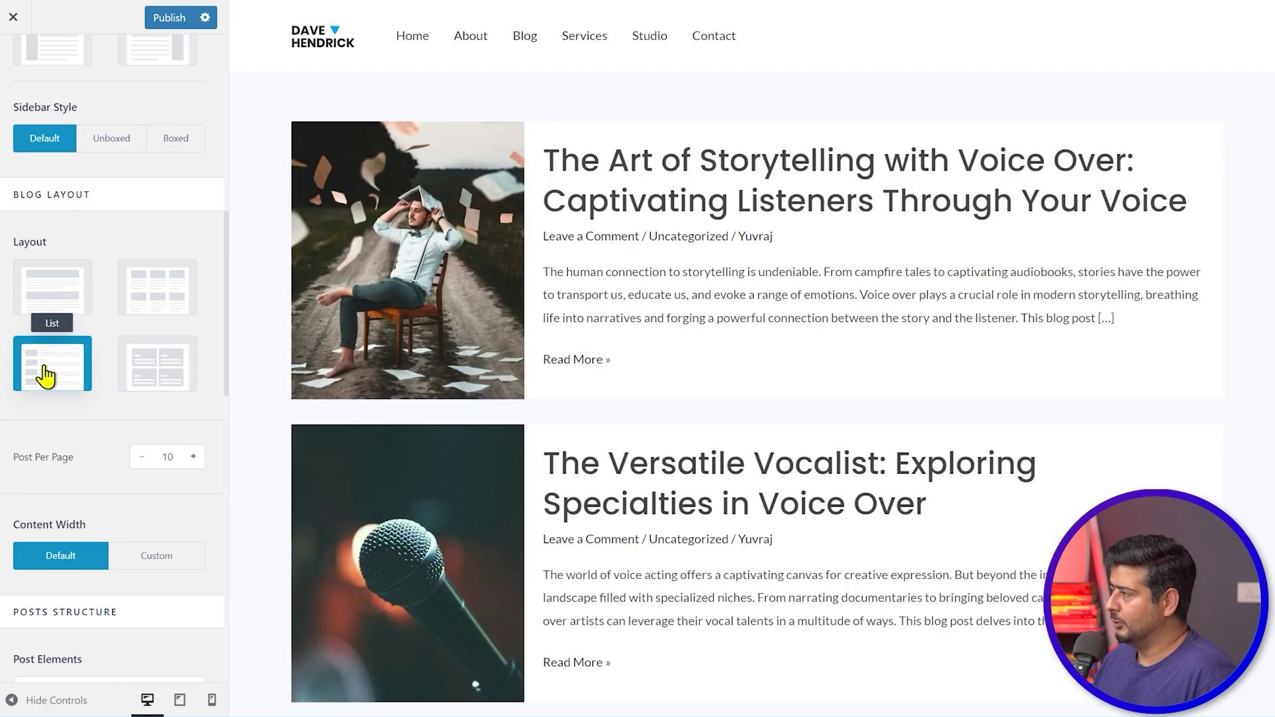
click(150, 374)
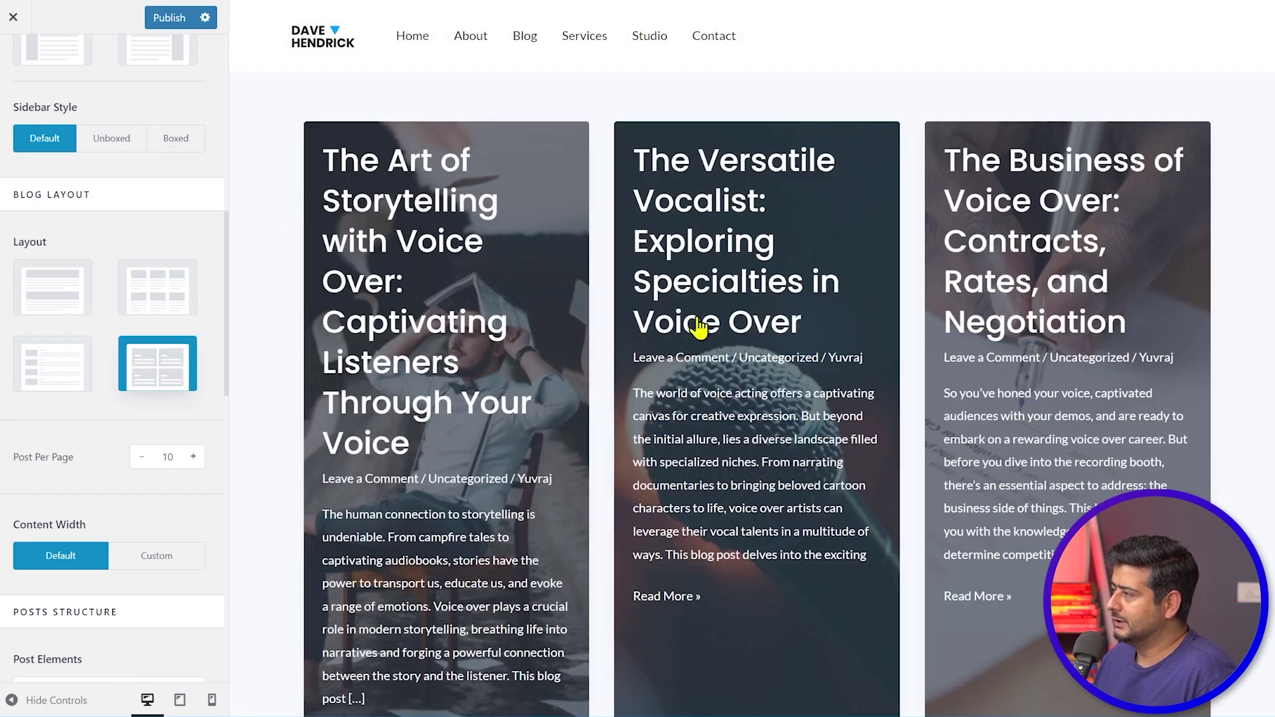
scroll(607, 413, down, 5)
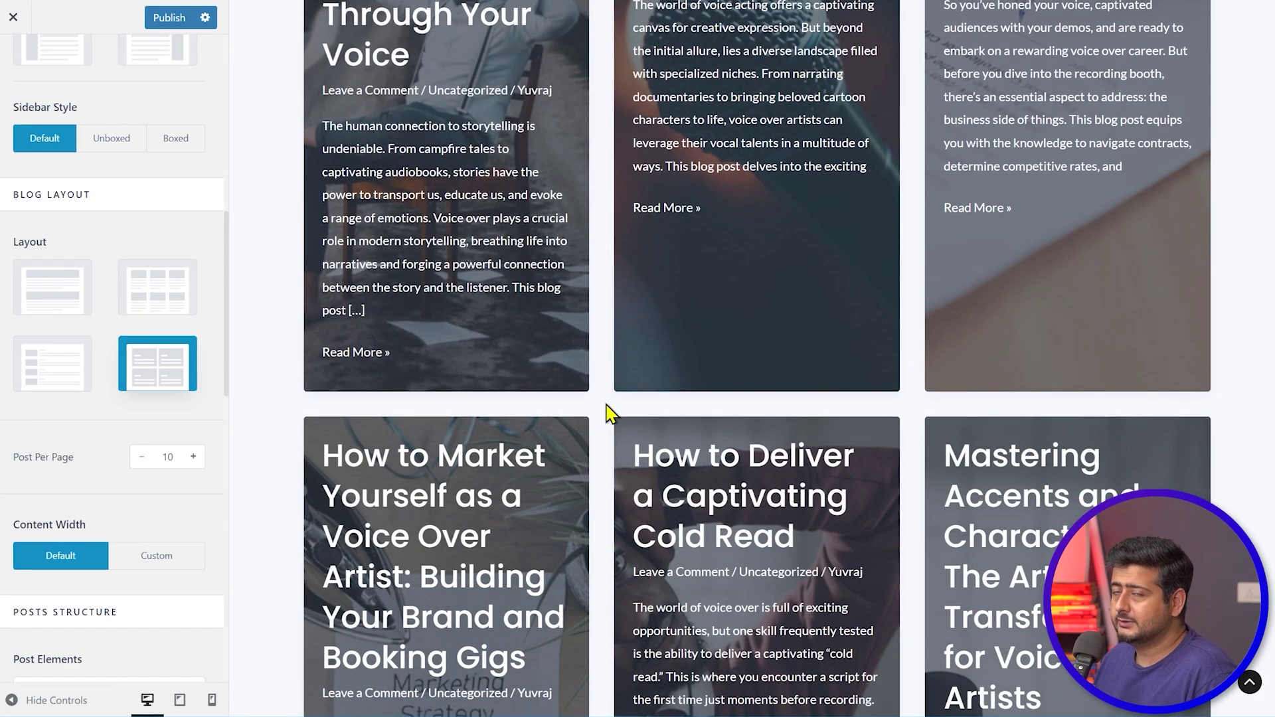
scroll(607, 413, down, 10)
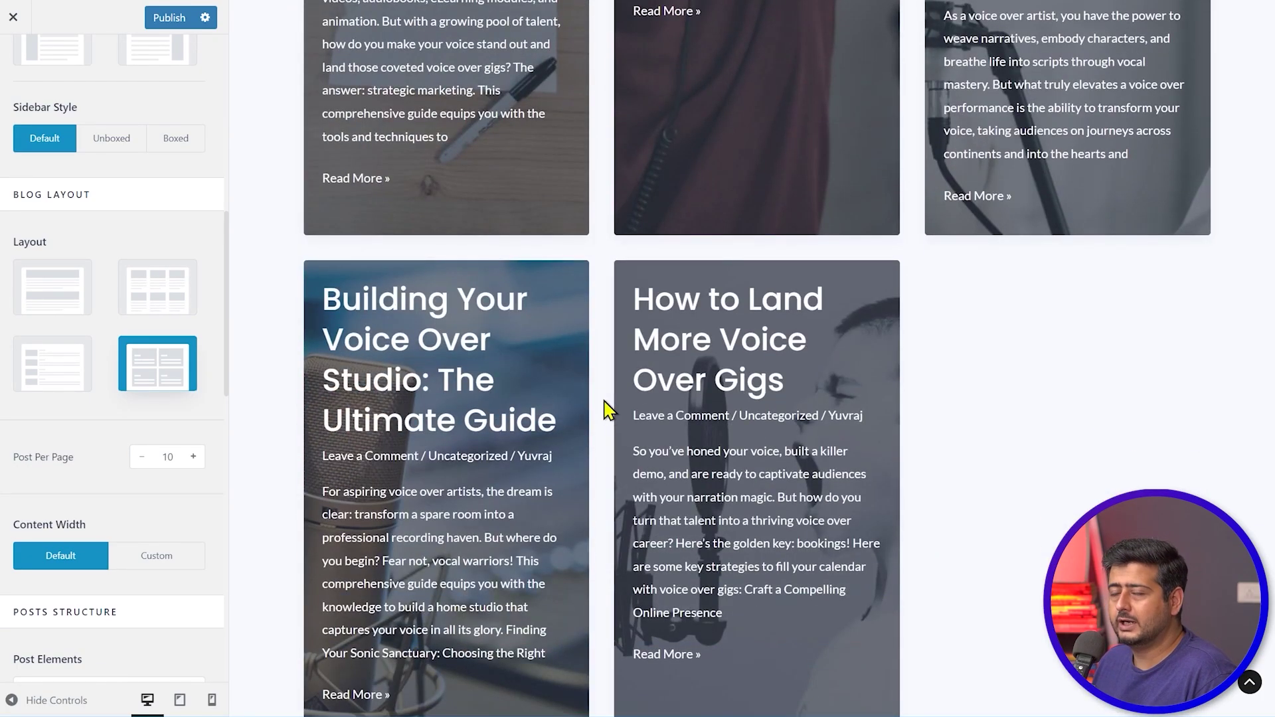
scroll(607, 413, up, 10)
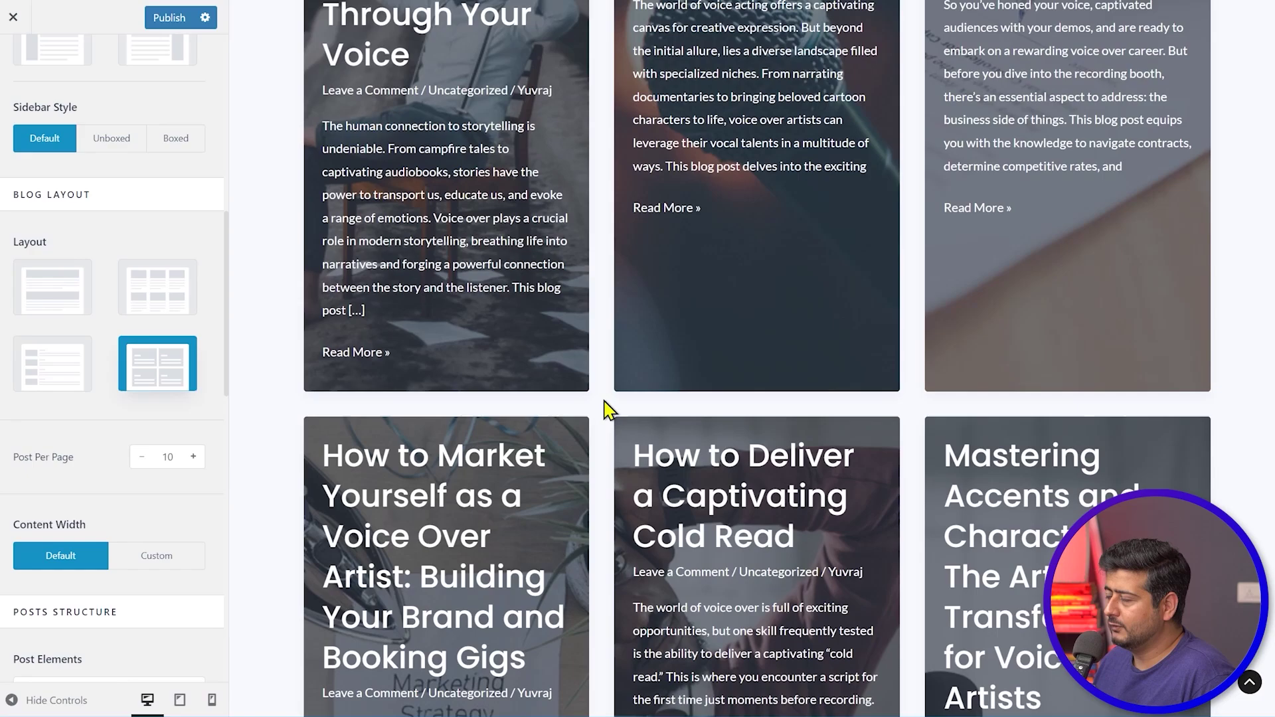
click(149, 308)
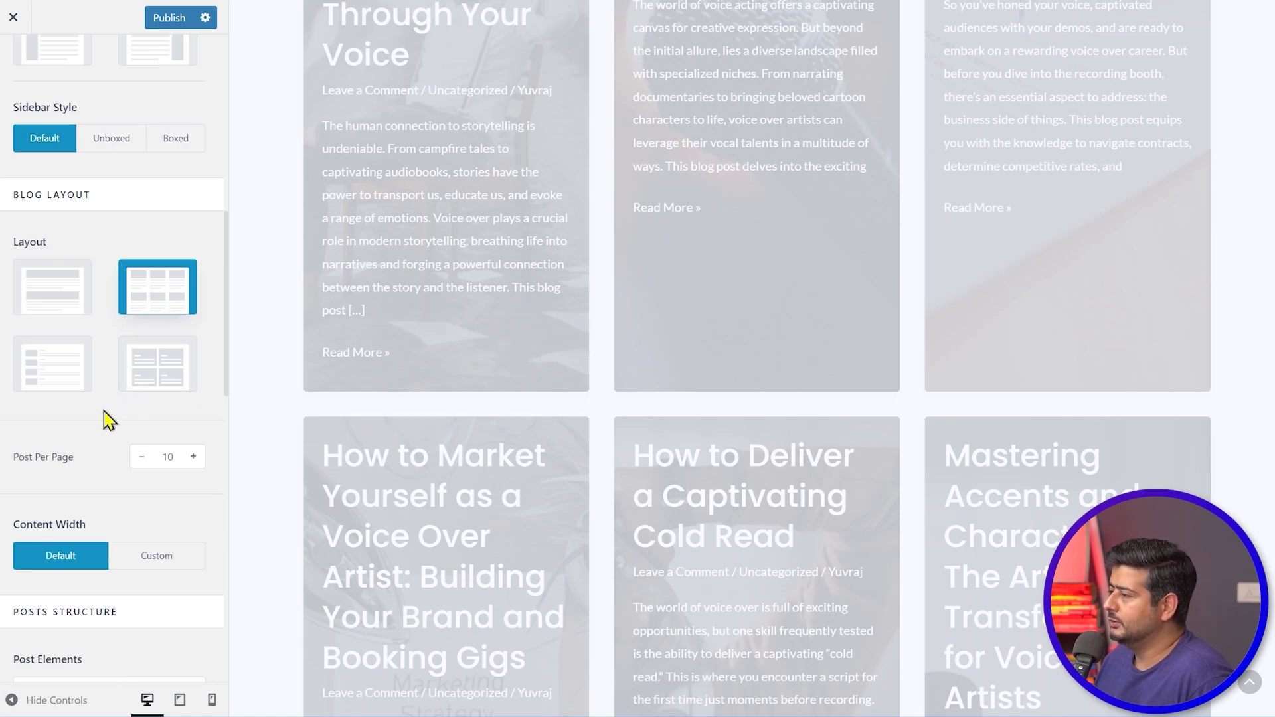
- In the Posts Structure settings, try hiding the Featured Image element from the post cards, and show it again
scroll(104, 419, down, 5)
scroll(100, 410, up, 6)
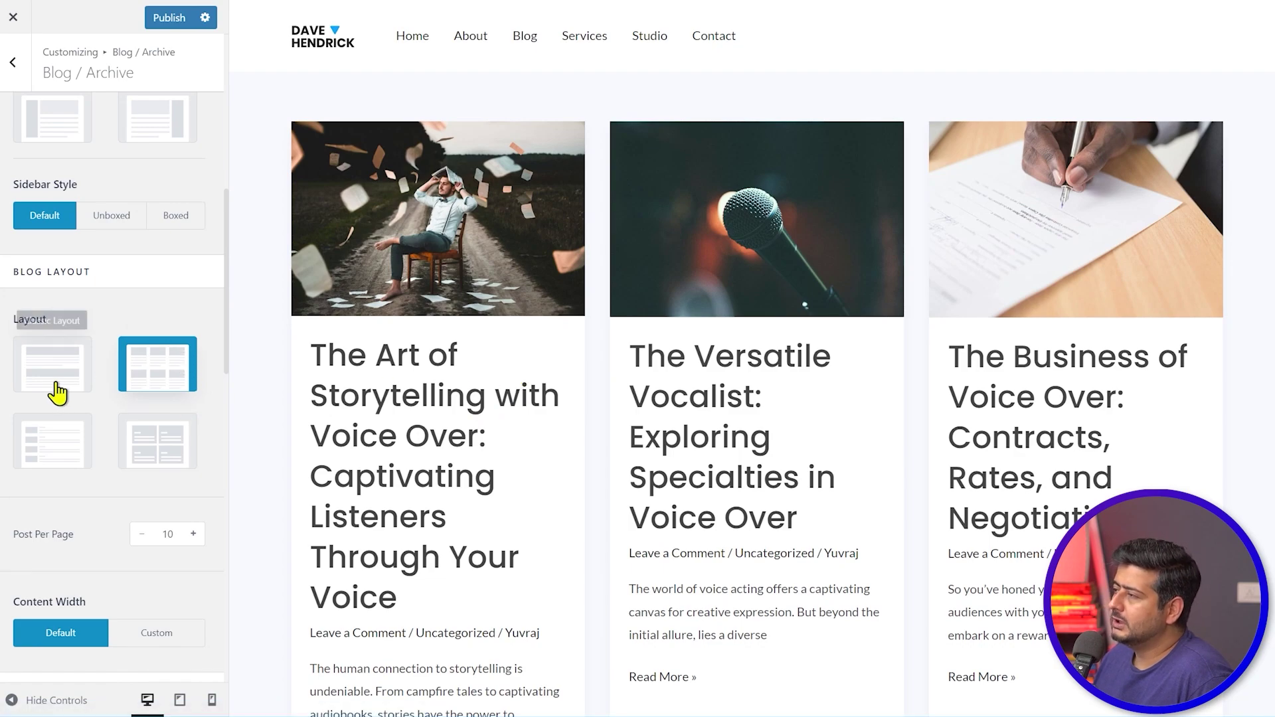
scroll(147, 392, down, 8)
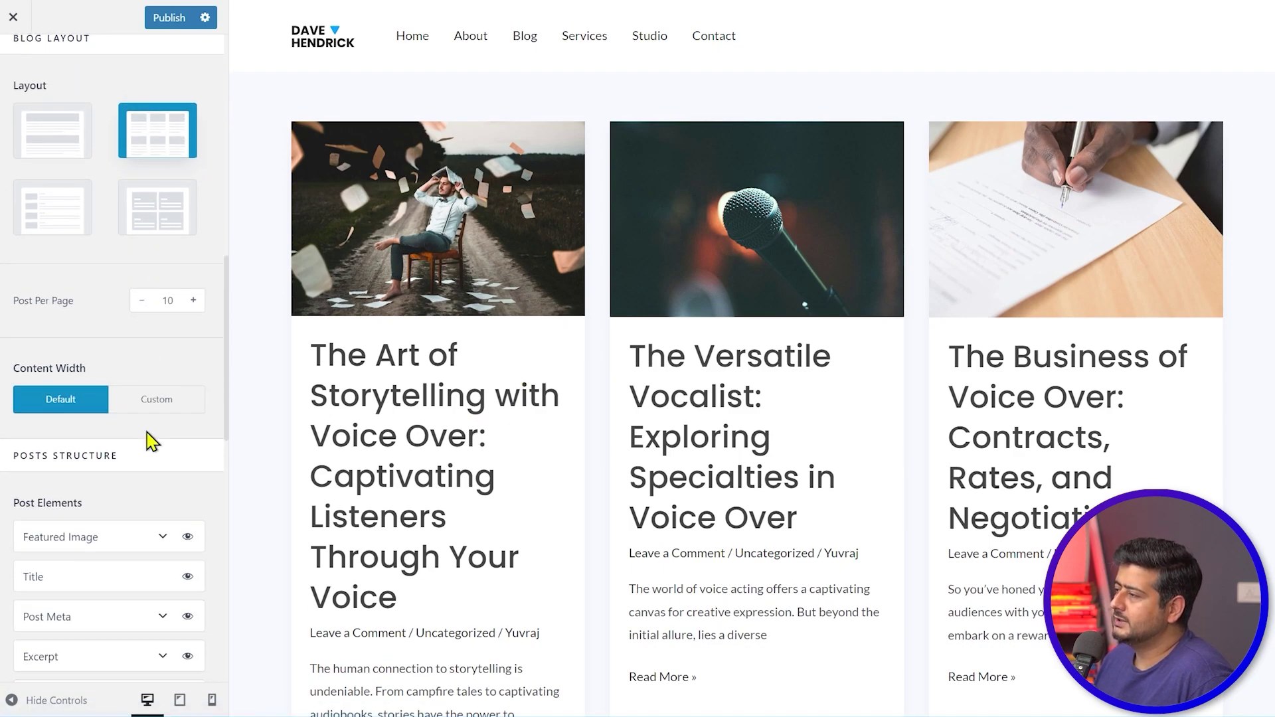
scroll(101, 389, down, 2)
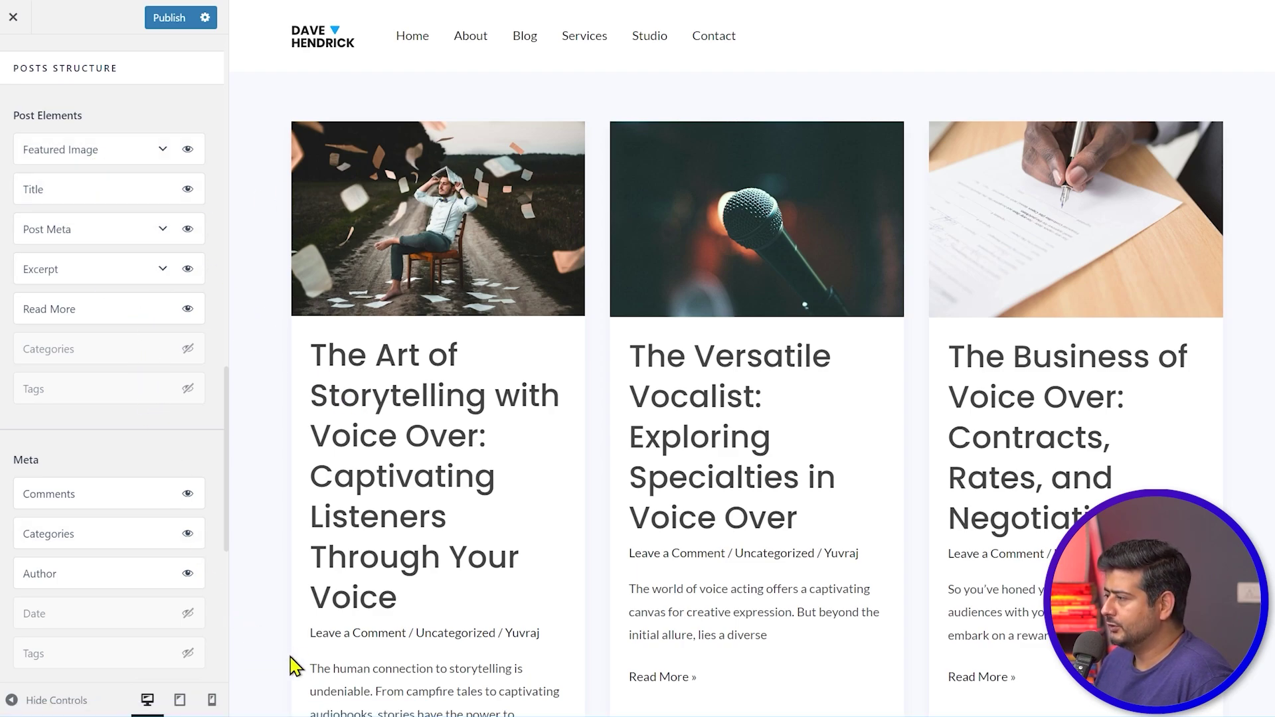
scroll(342, 442, down, 3)
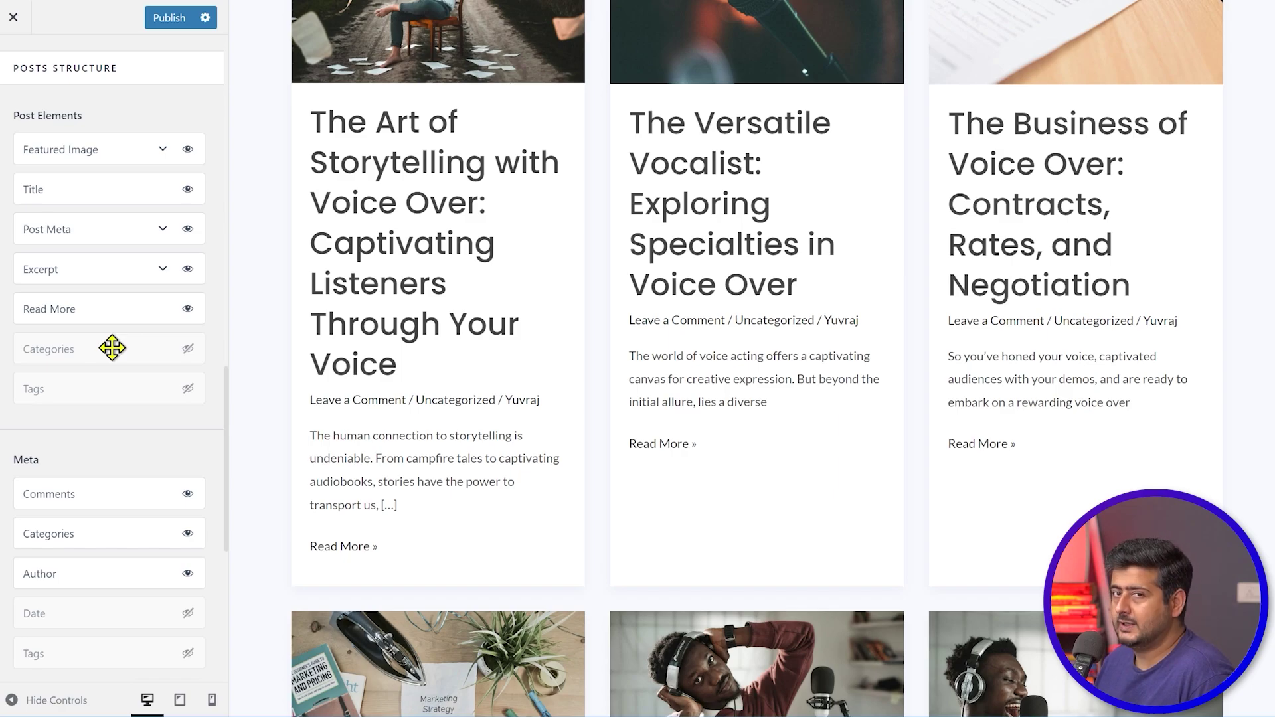
scroll(428, 354, up, 4)
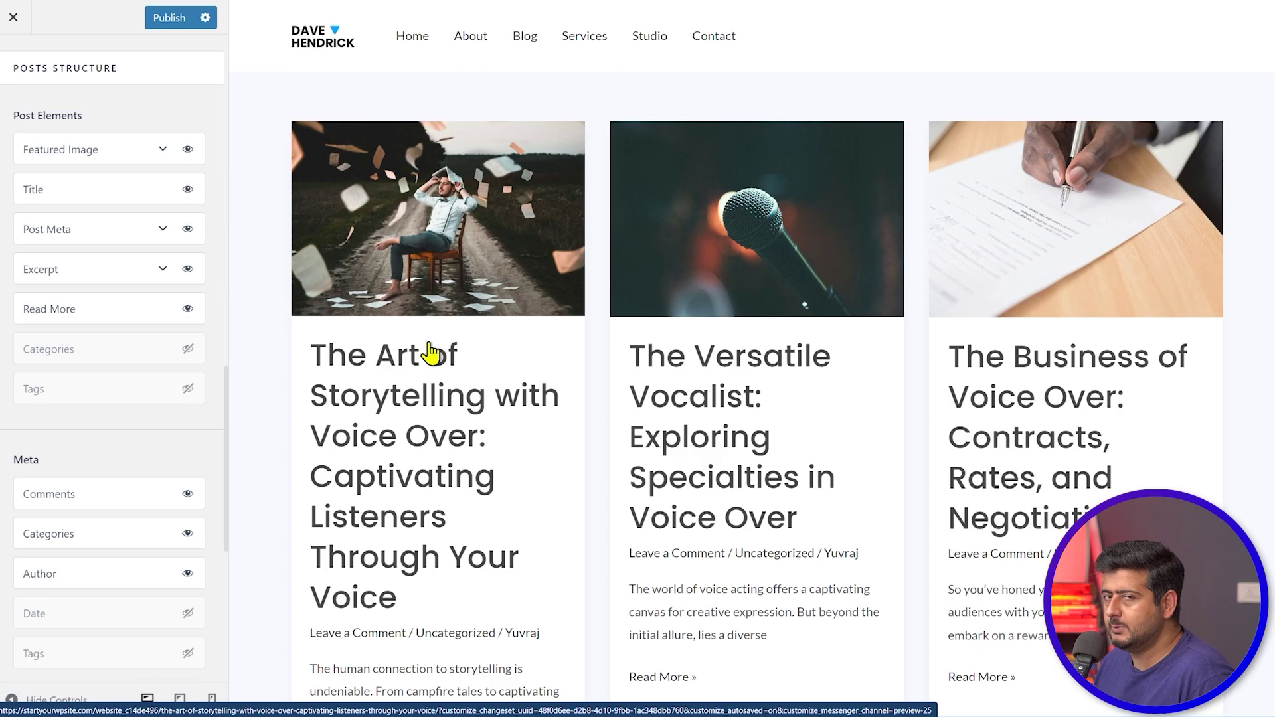
click(188, 150)
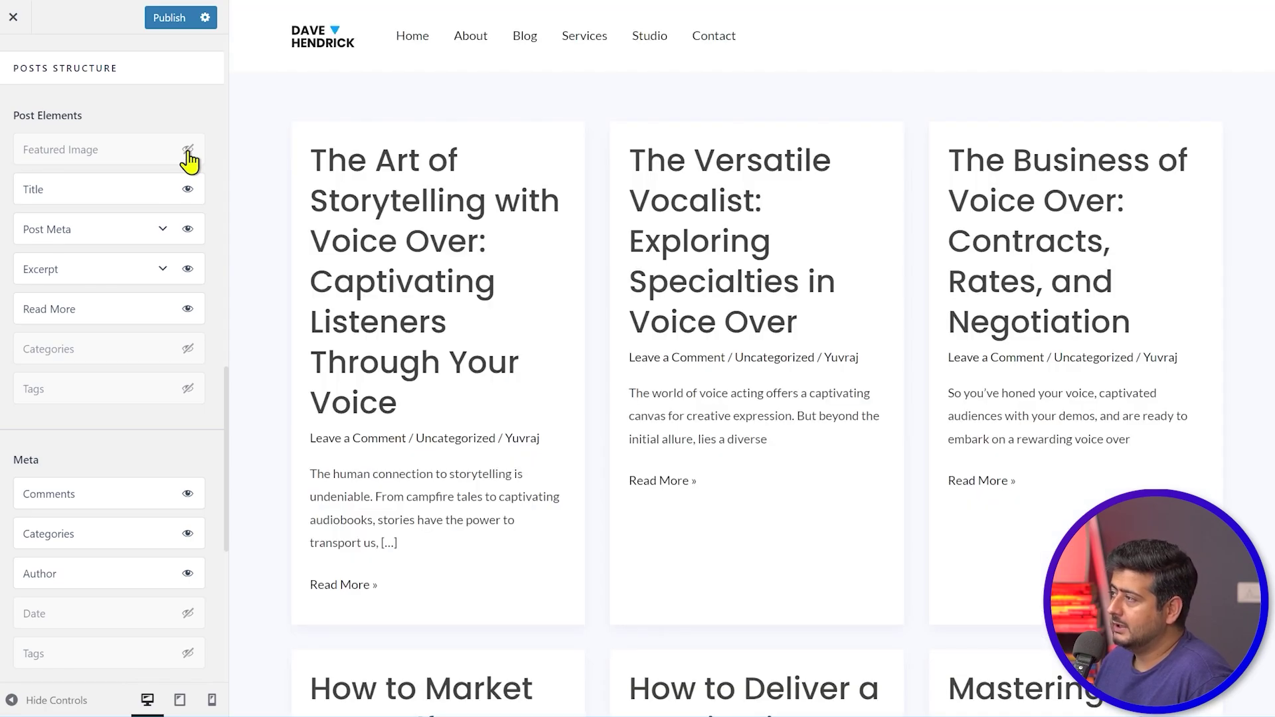
click(188, 150)
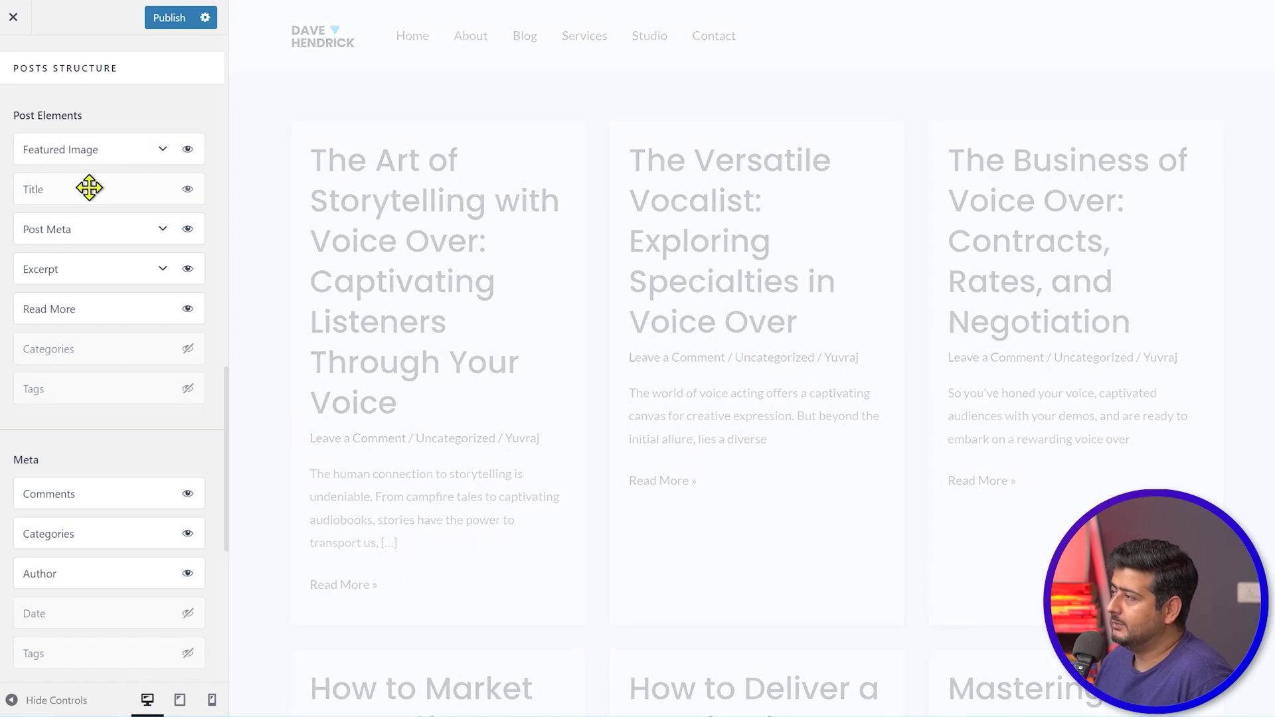
- Try placing the Title element above the Featured Image in the post cards, and restore the Featured Image to first place
drag(89, 188, 89, 147)
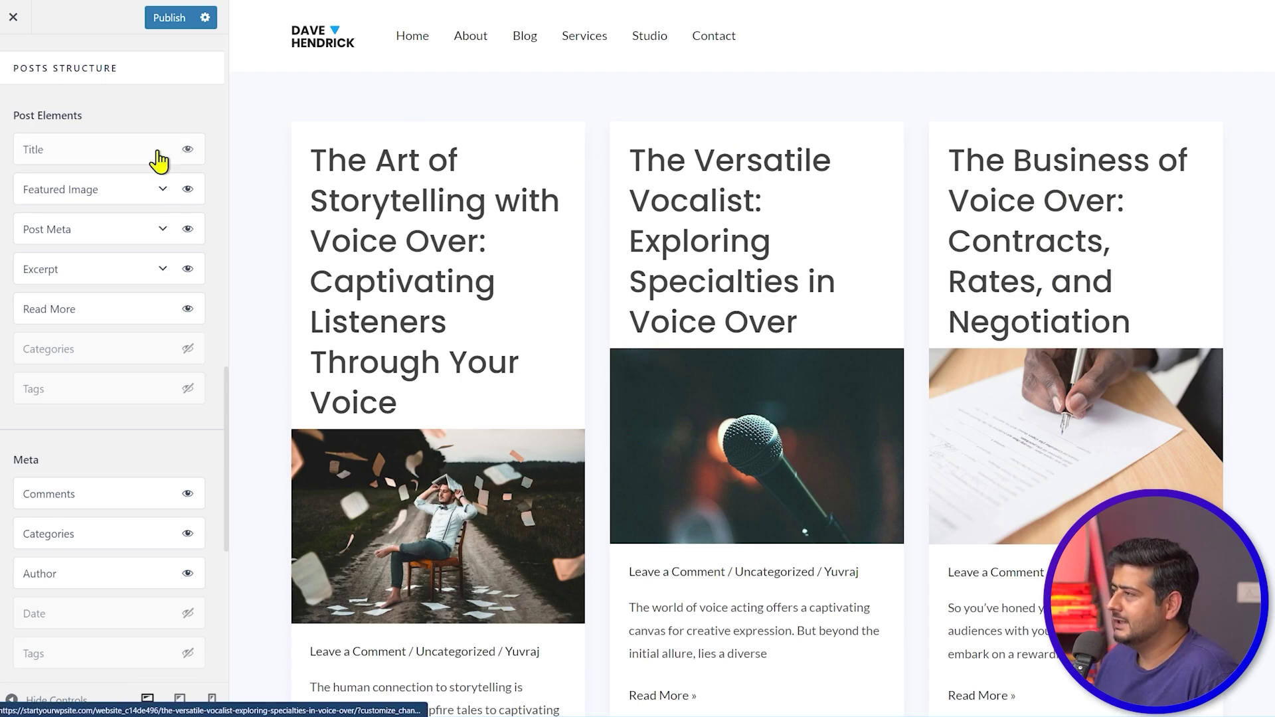
drag(83, 181, 79, 149)
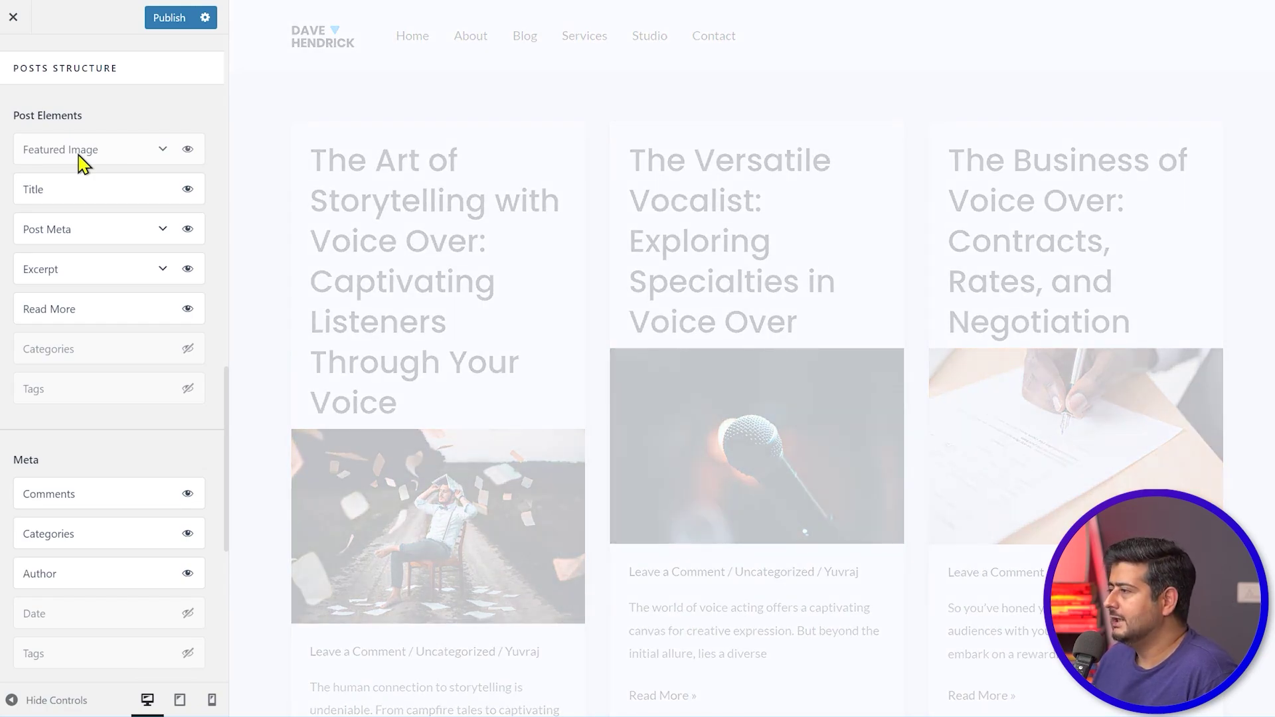
scroll(413, 397, down, 2)
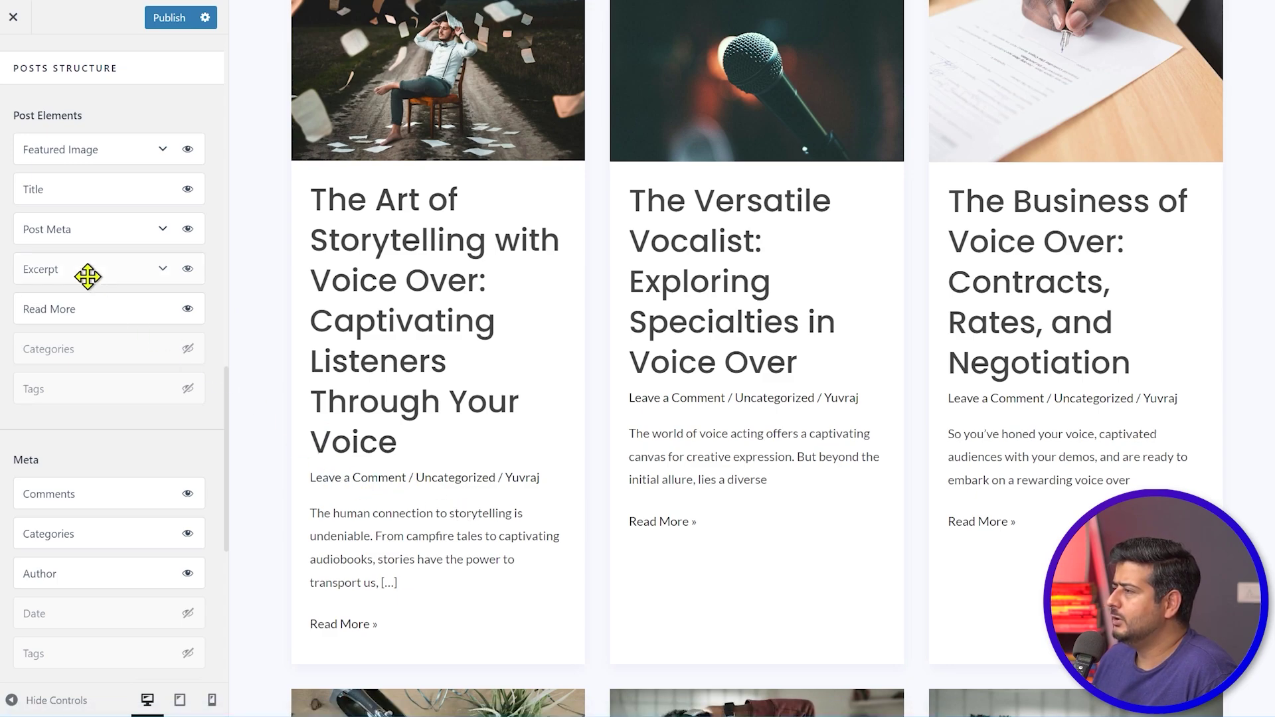
- Hide the Post Meta element from the blog post cards
mouse_move(96, 236)
mouse_down()
mouse_move(90, 546)
mouse_move(100, 220)
mouse_up()
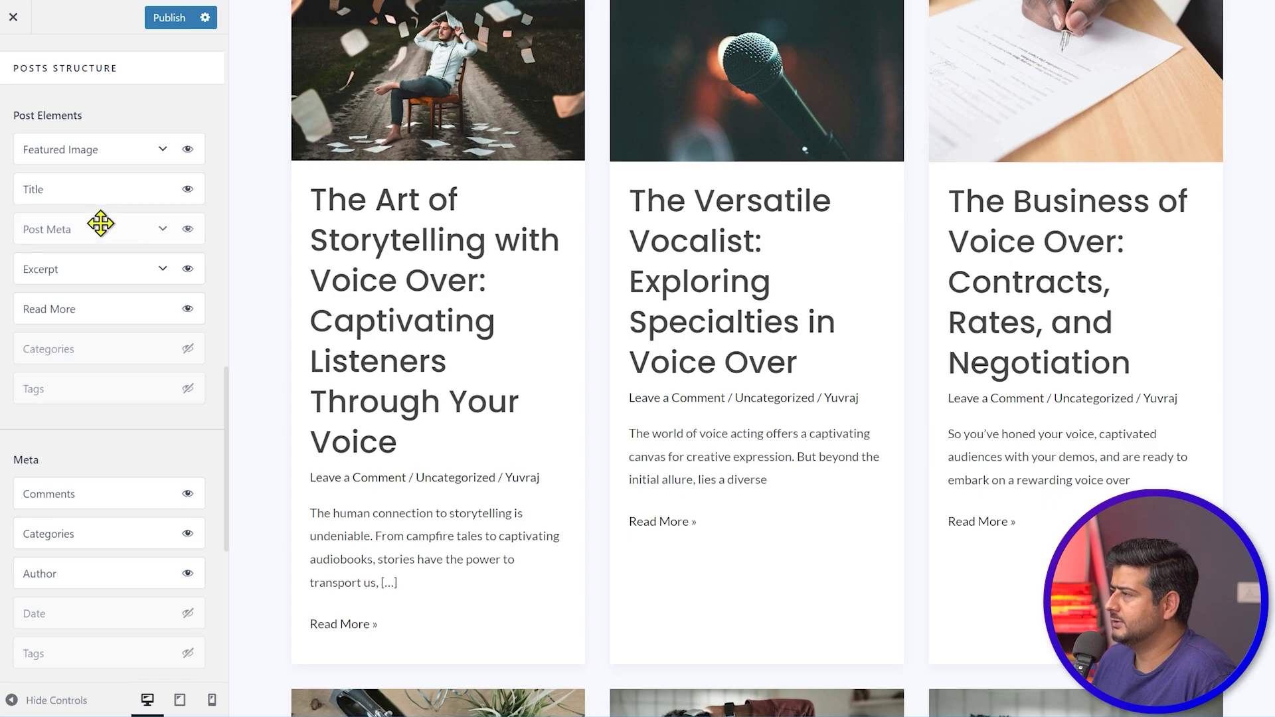
click(188, 229)
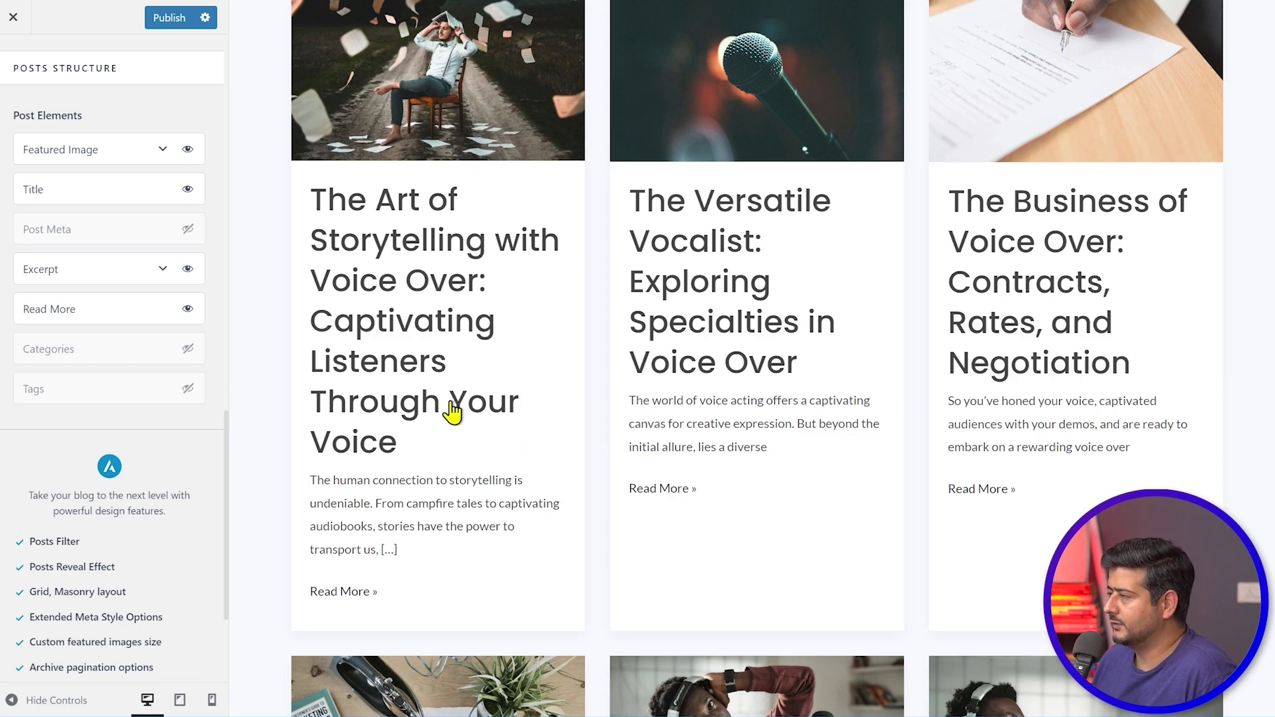
scroll(132, 368, down, 3)
scroll(137, 378, up, 7)
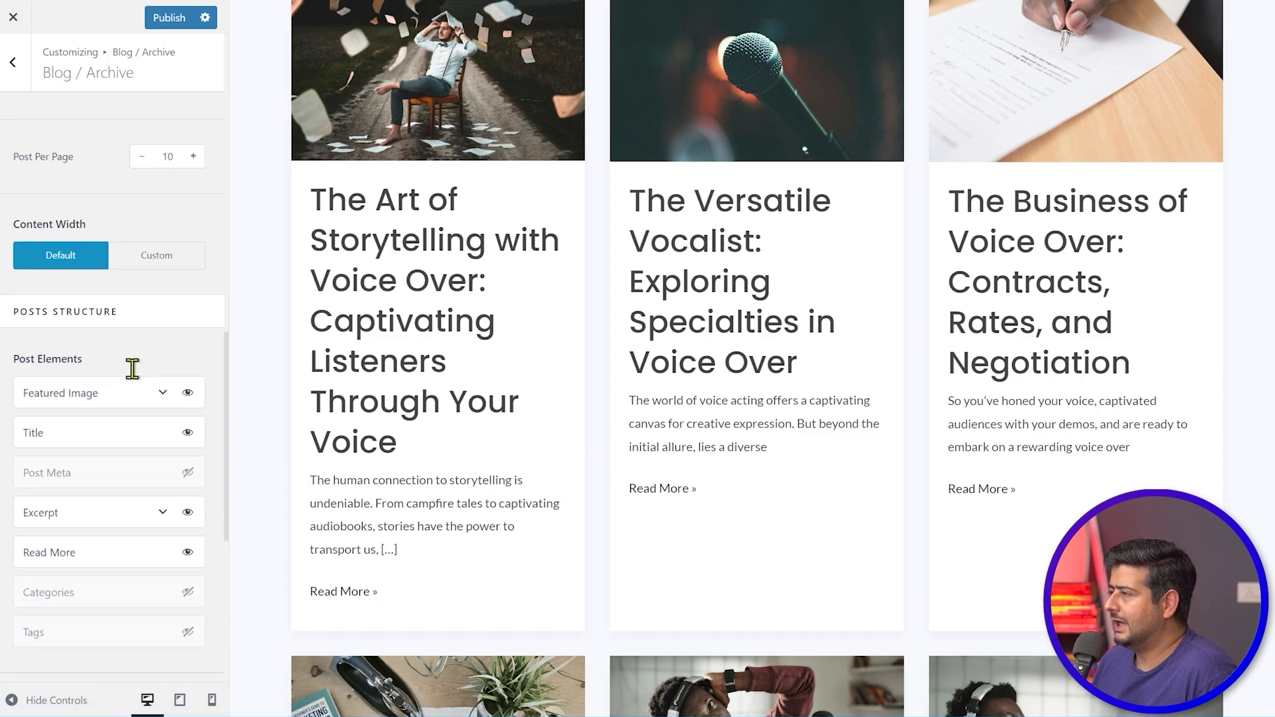
- In the Featured Image element's settings, set the Hover Effect to Zoom In
scroll(136, 369, down, 2)
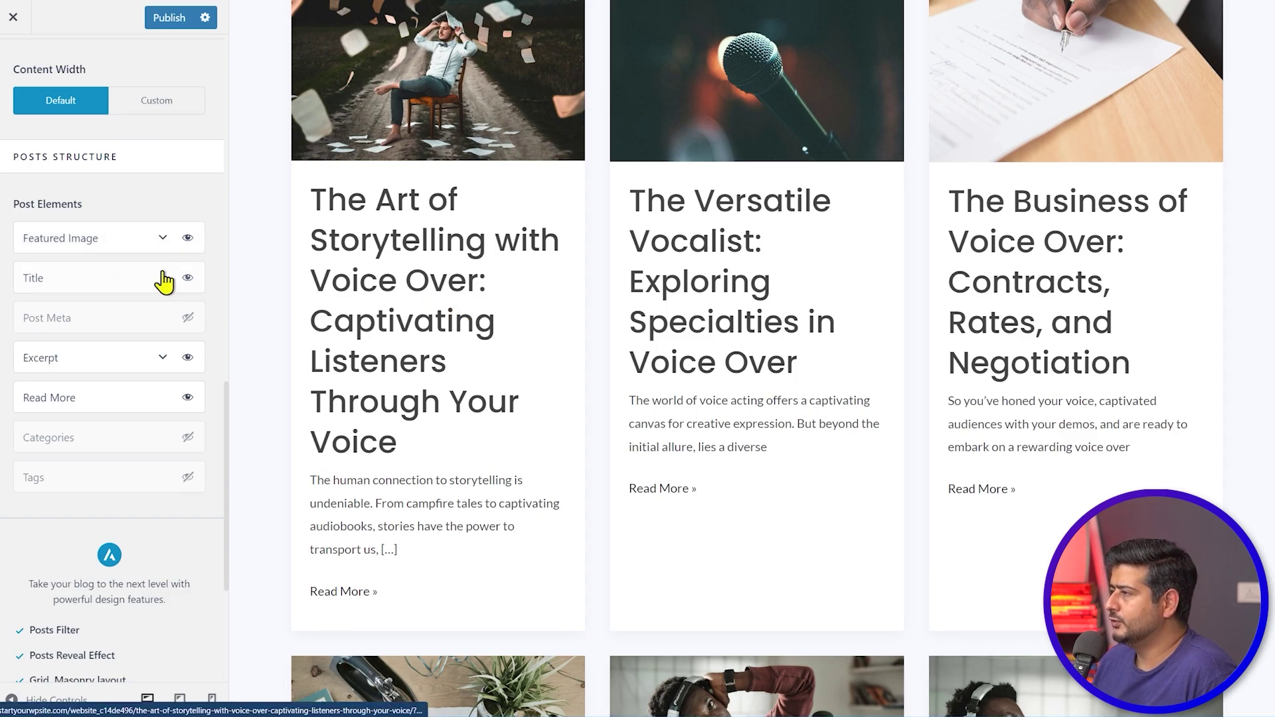
click(164, 239)
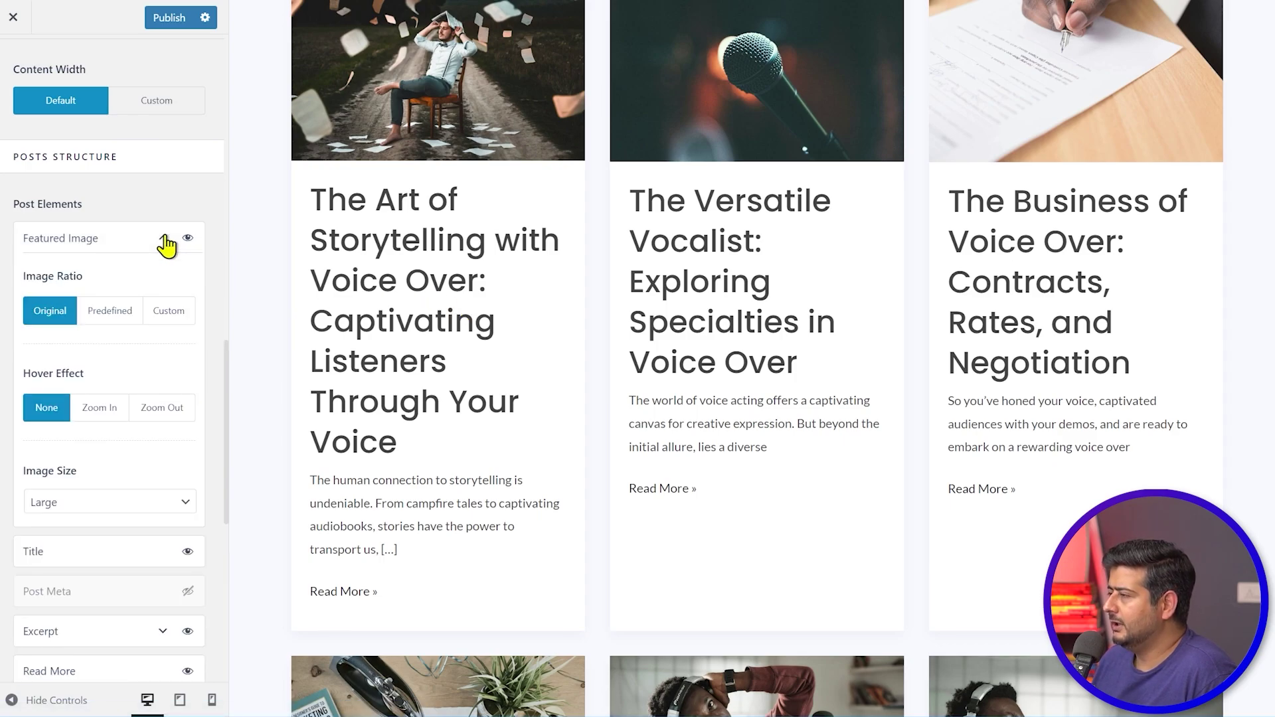
scroll(473, 361, up, 3)
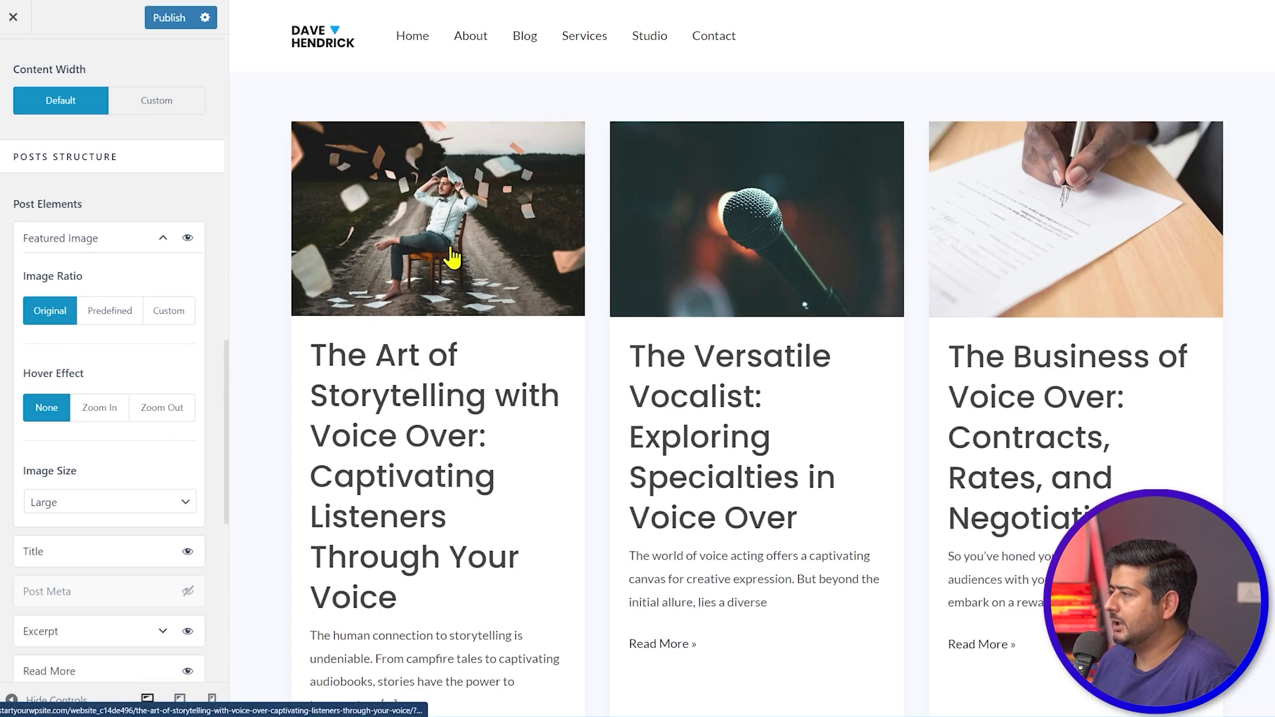
click(101, 408)
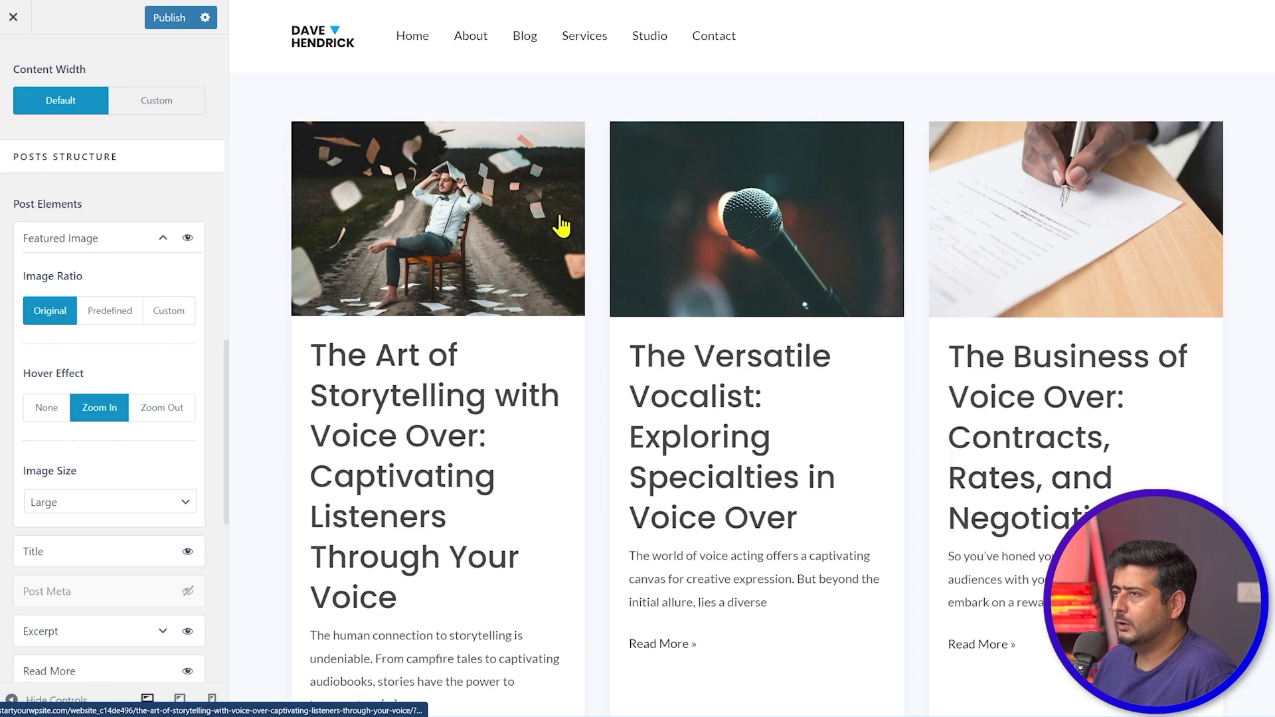
- Try the Predefined image ratios 16:9 and 1:1 for the featured images, and restore the Original ratio
click(104, 322)
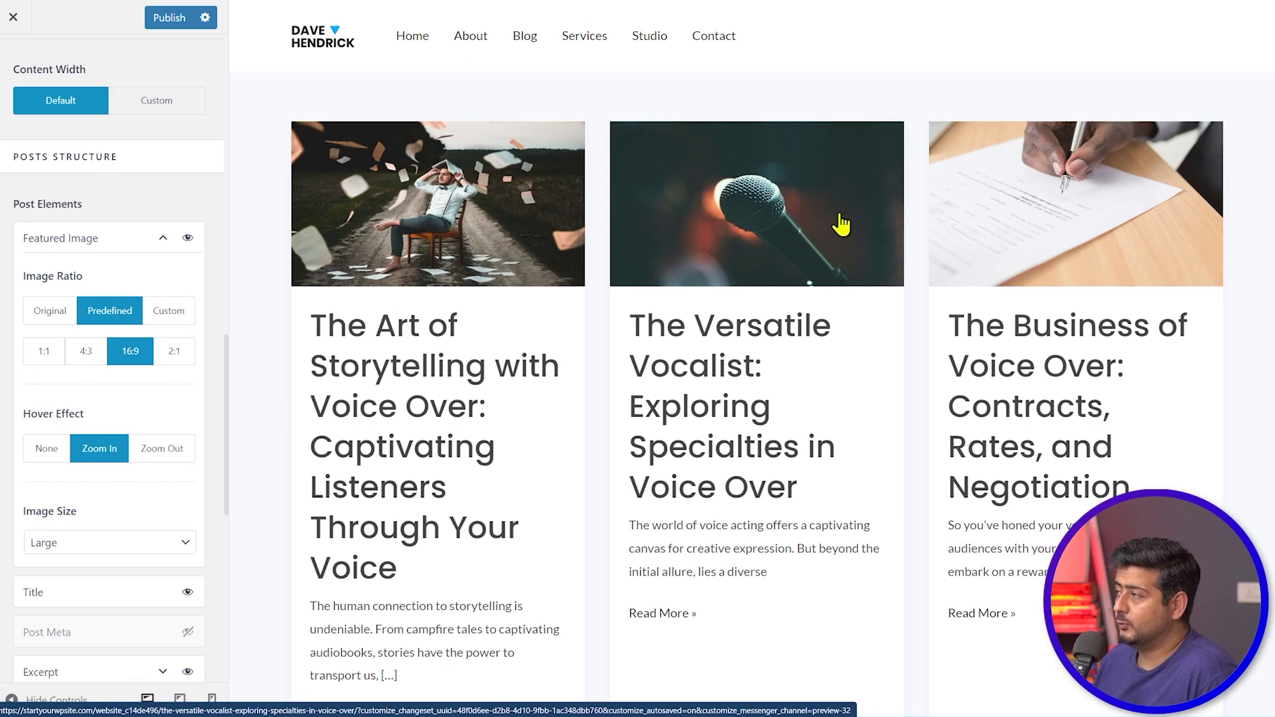
click(48, 354)
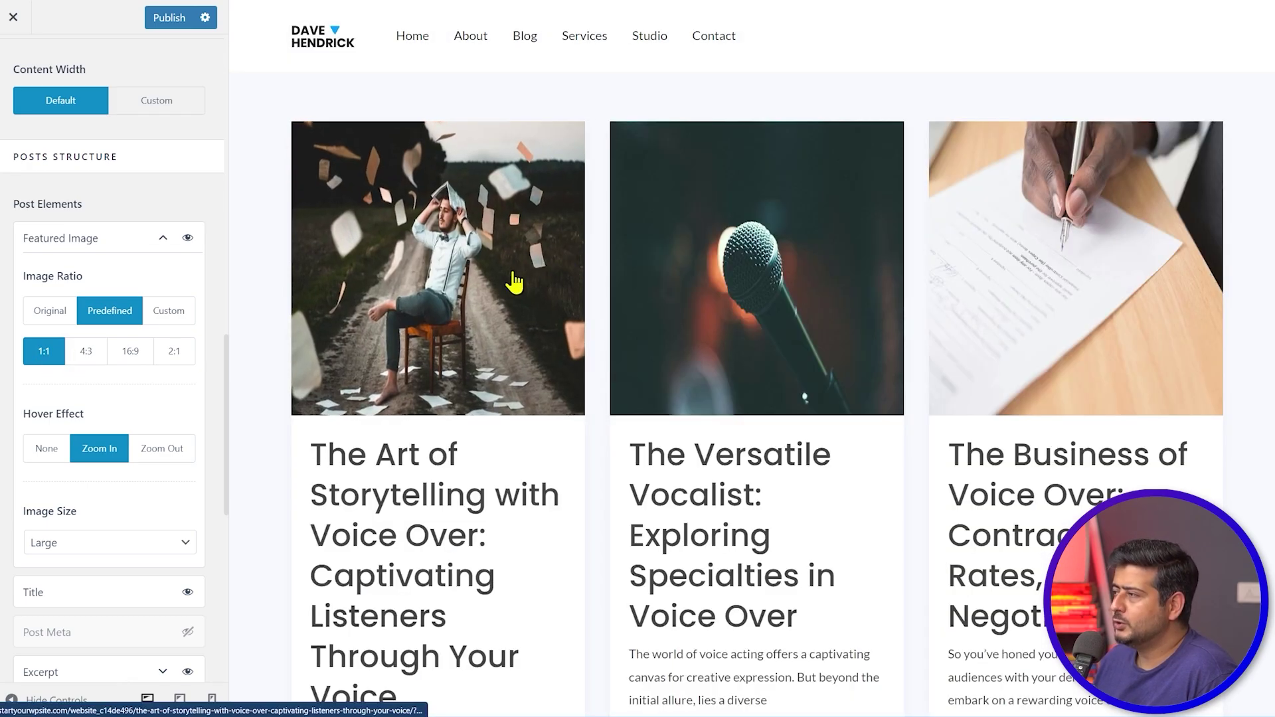
click(62, 316)
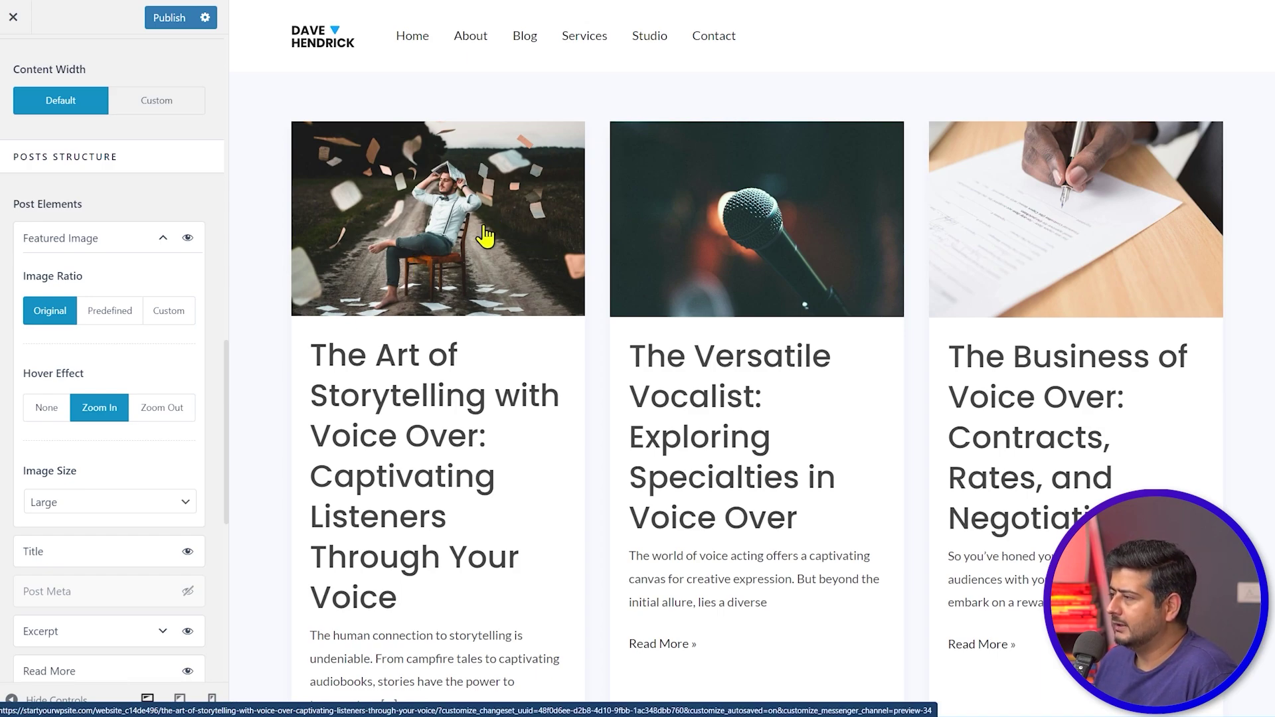
- Open the Image Size choices for the featured images
click(161, 513)
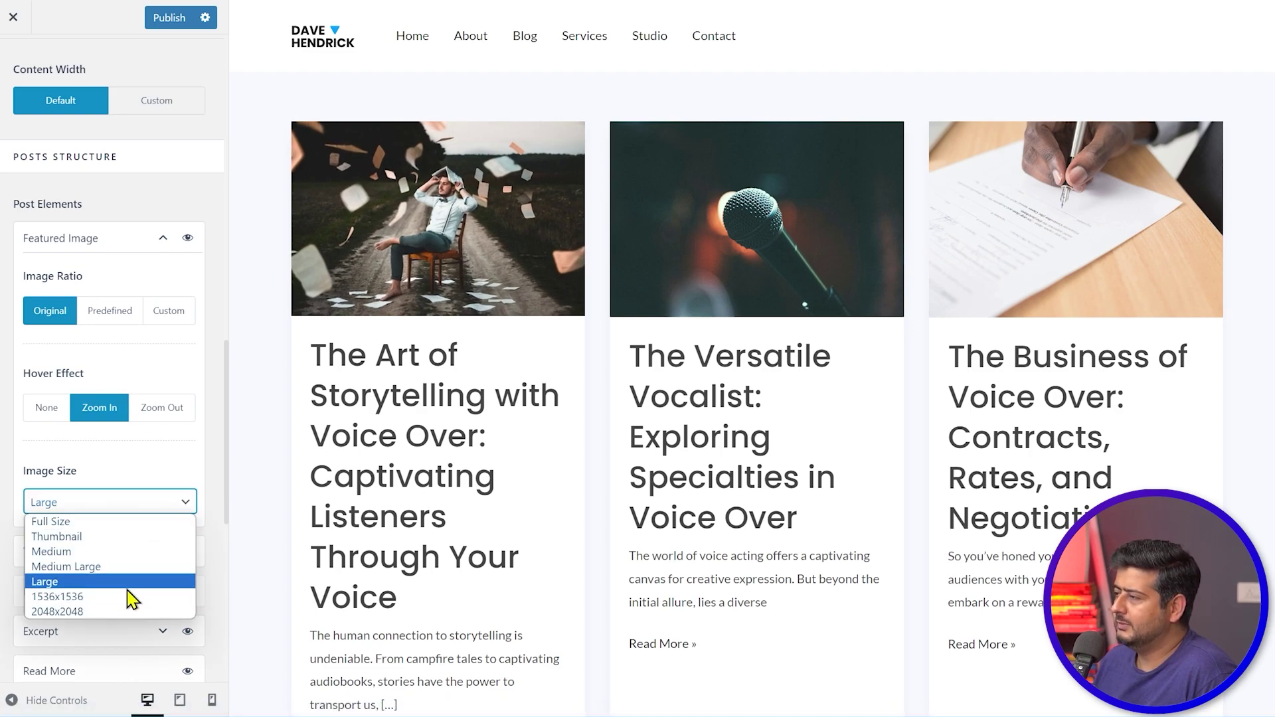
- Review the Blog / Archive post structure options against the post grid, keeping the image size Large and collapsing the Featured Image settings
click(143, 470)
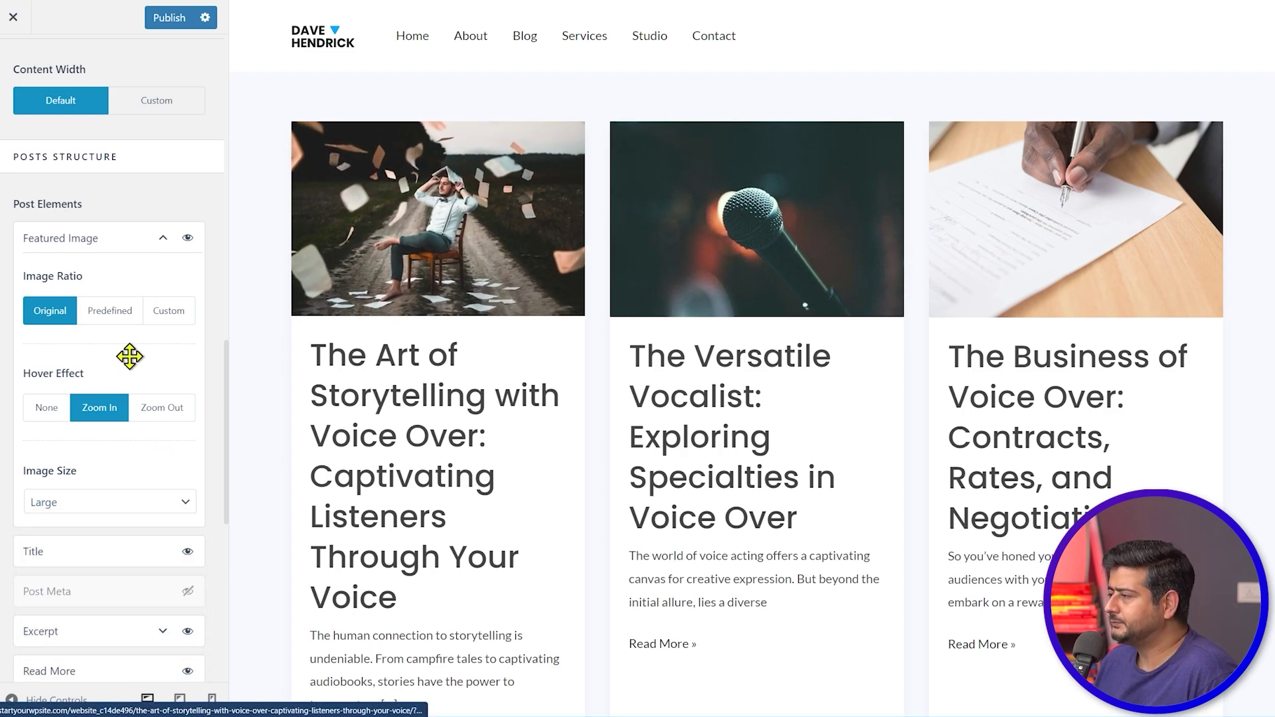
scroll(132, 364, down, 1)
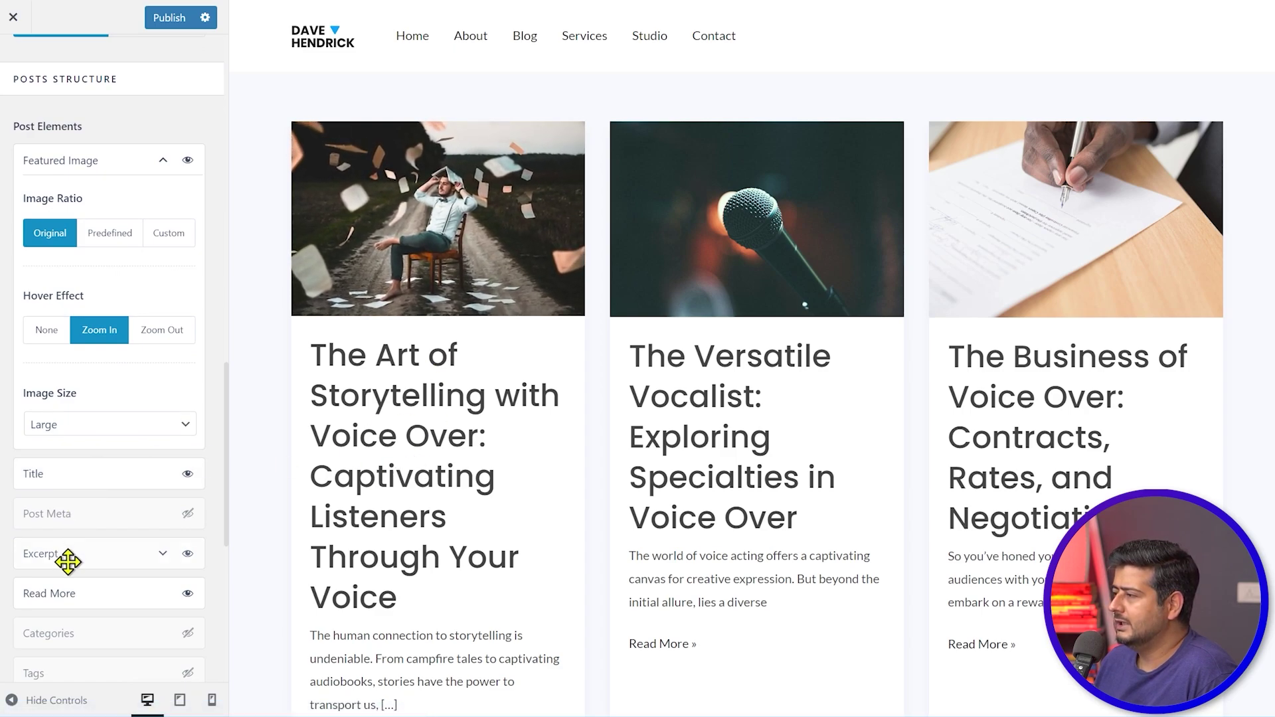
scroll(96, 557, down, 3)
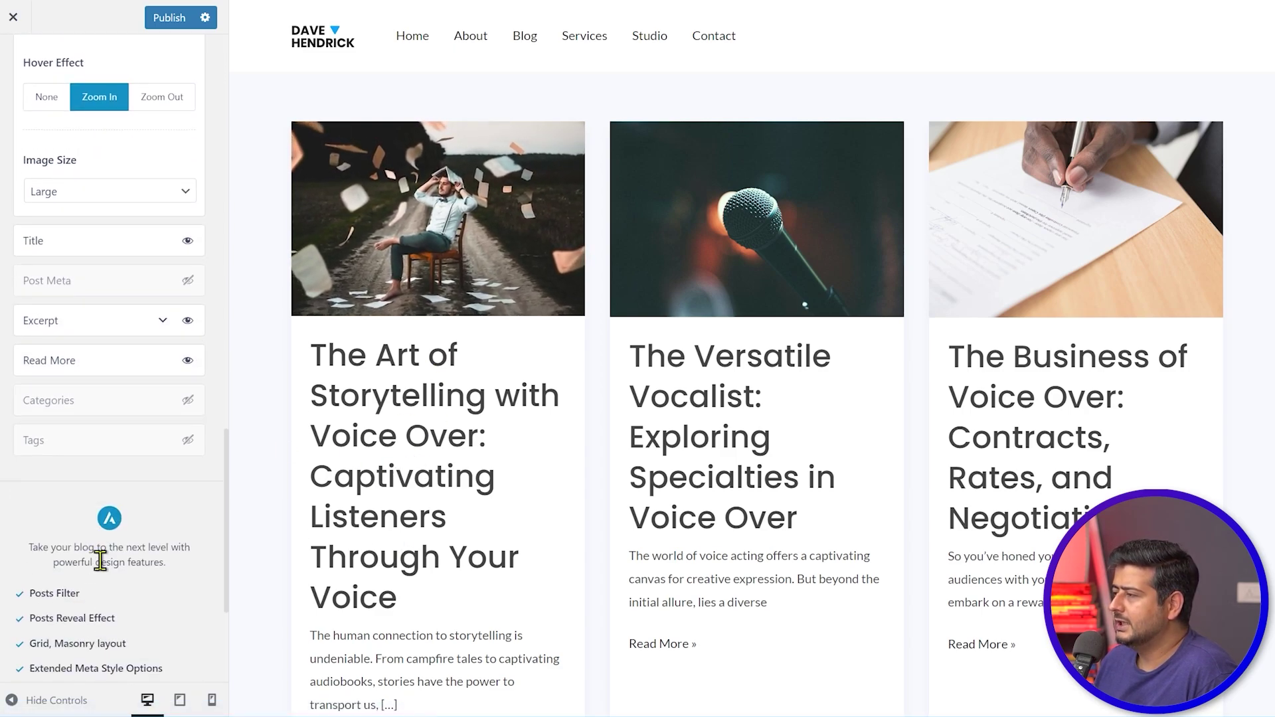
scroll(106, 432, up, 3)
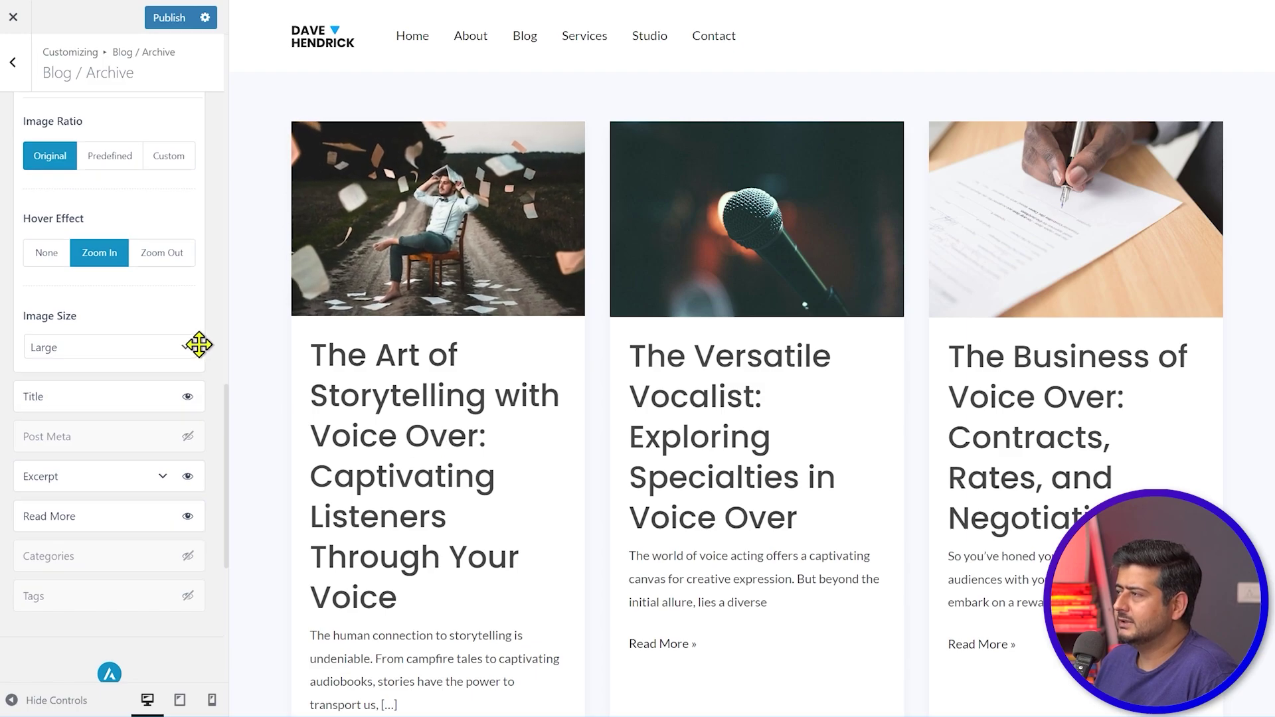
scroll(199, 342, up, 3)
scroll(451, 427, down, 5)
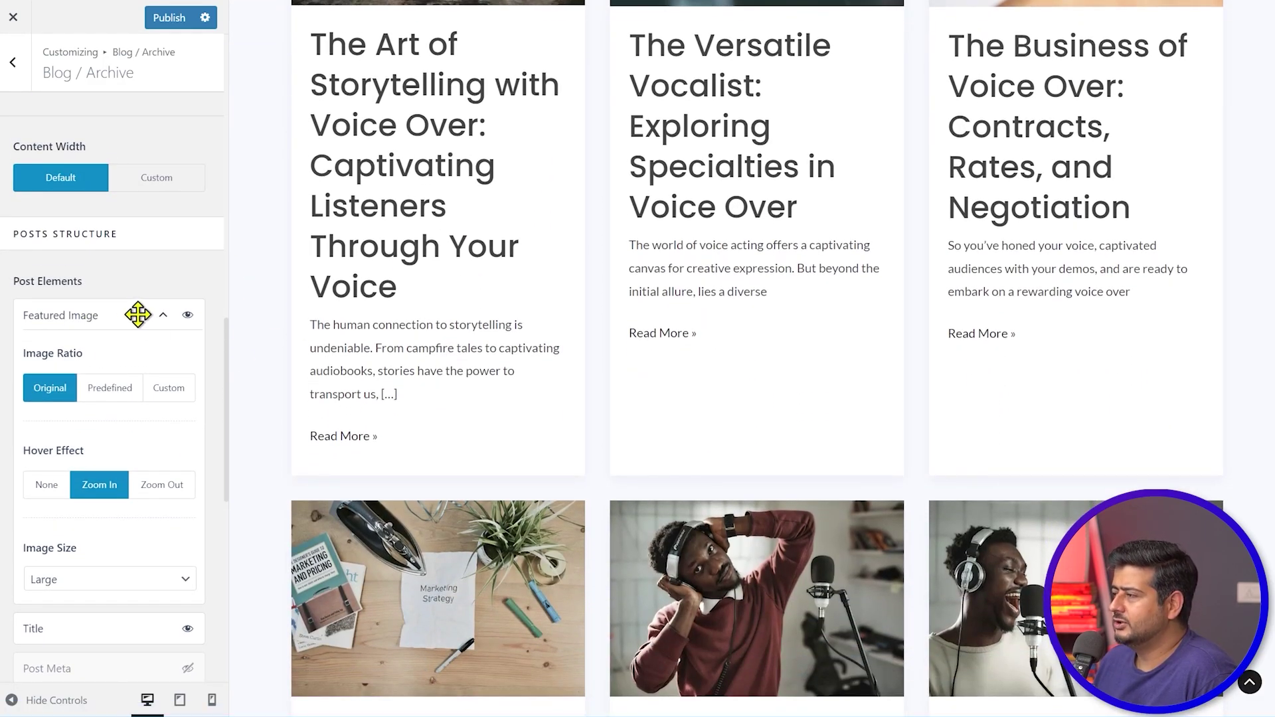
click(163, 314)
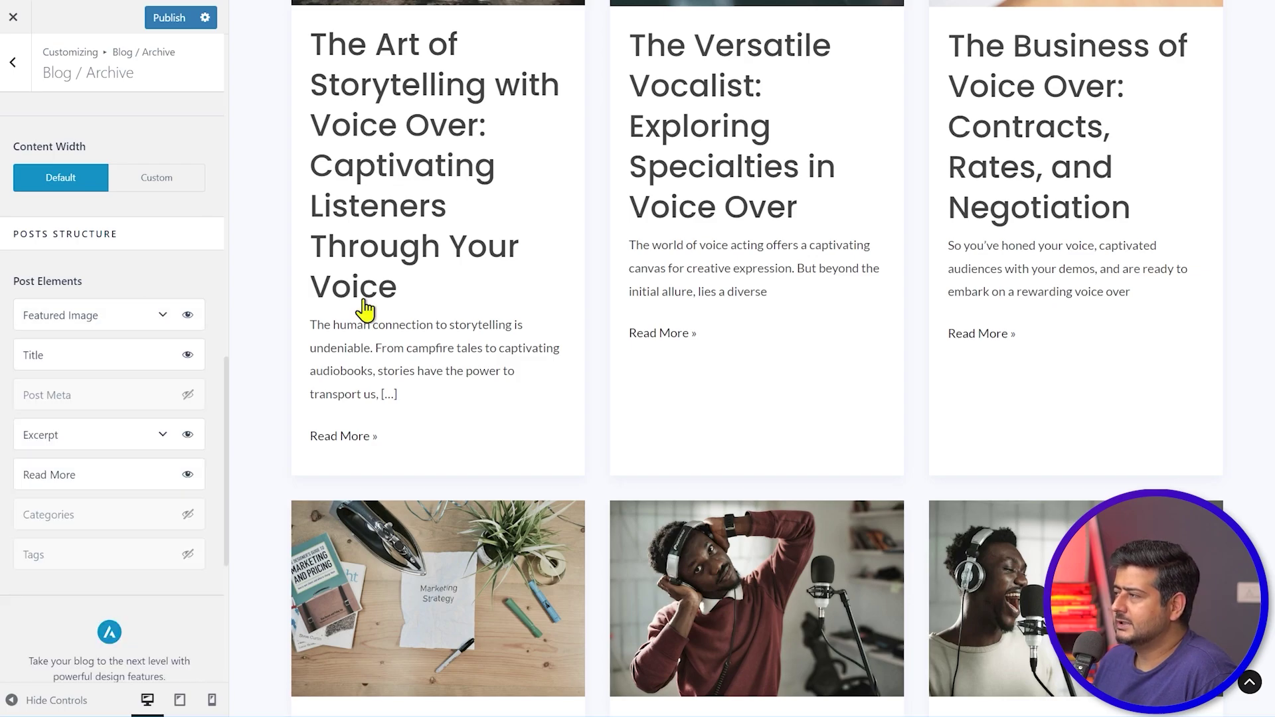
scroll(421, 319, up, 5)
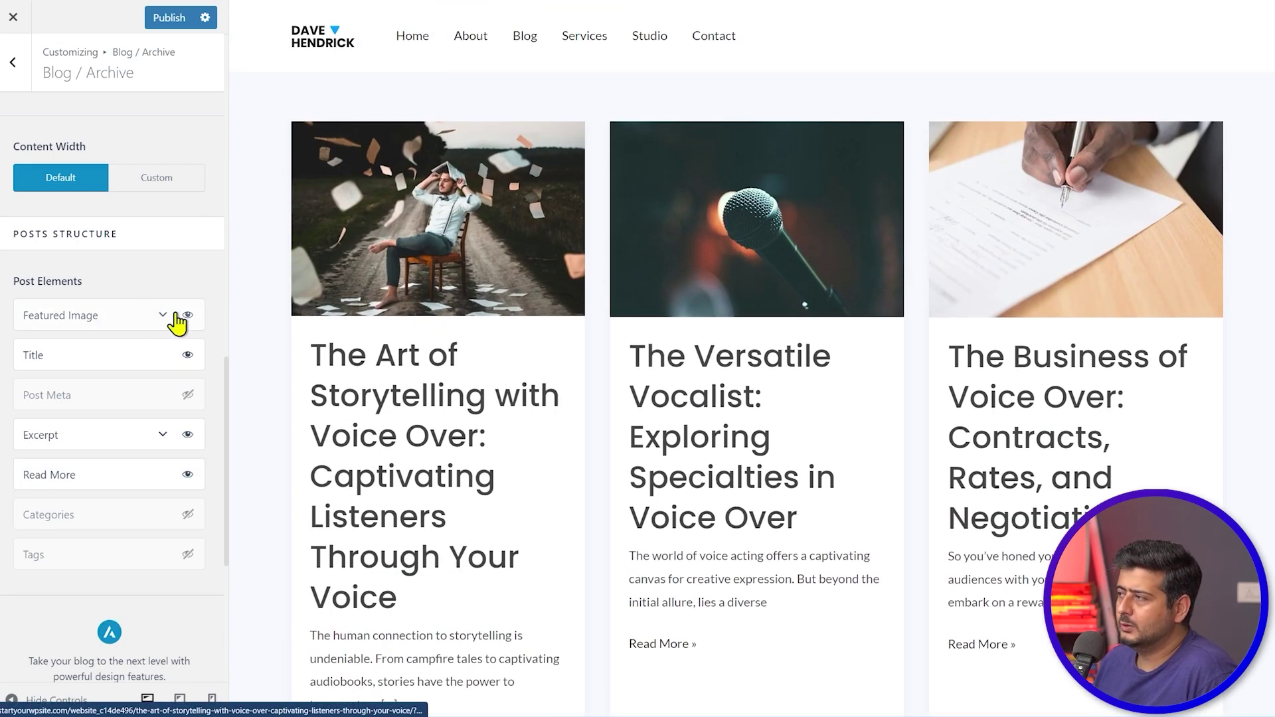
scroll(110, 382, down, 5)
scroll(110, 391, up, 15)
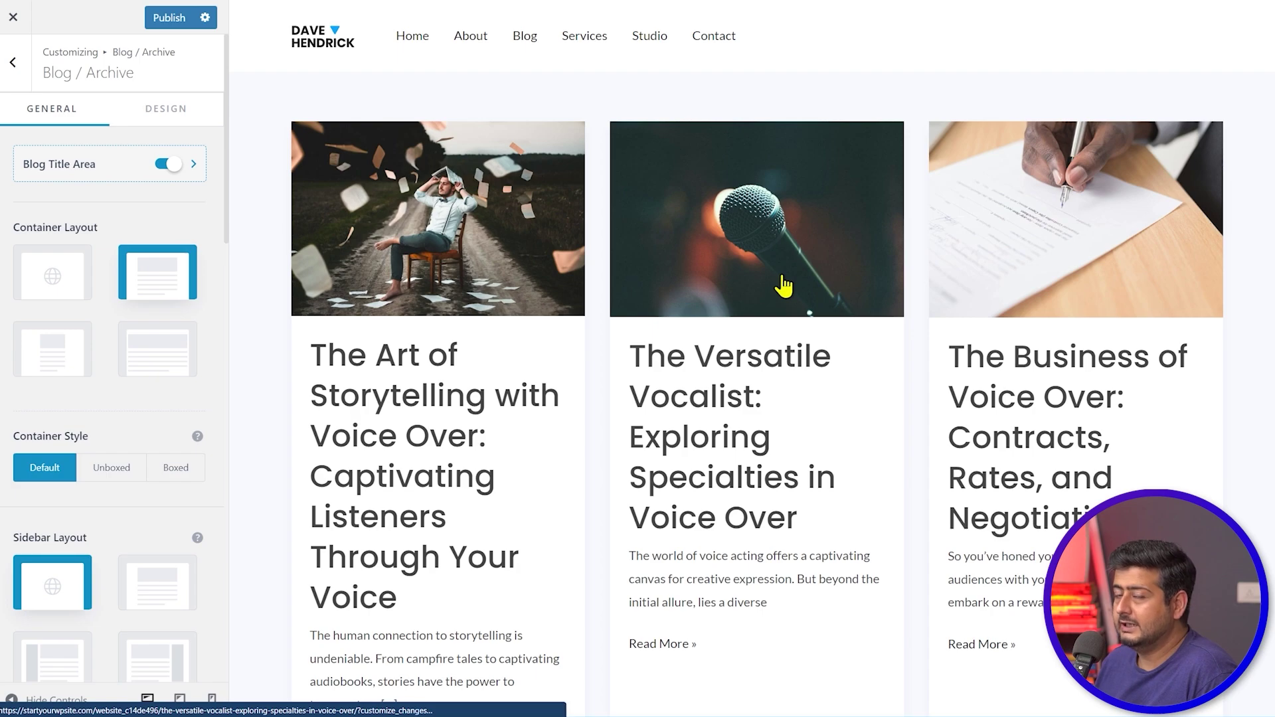
- Set the blog post cards' border radius to 15 px on all four linked sides and check the cards in the preview
click(168, 110)
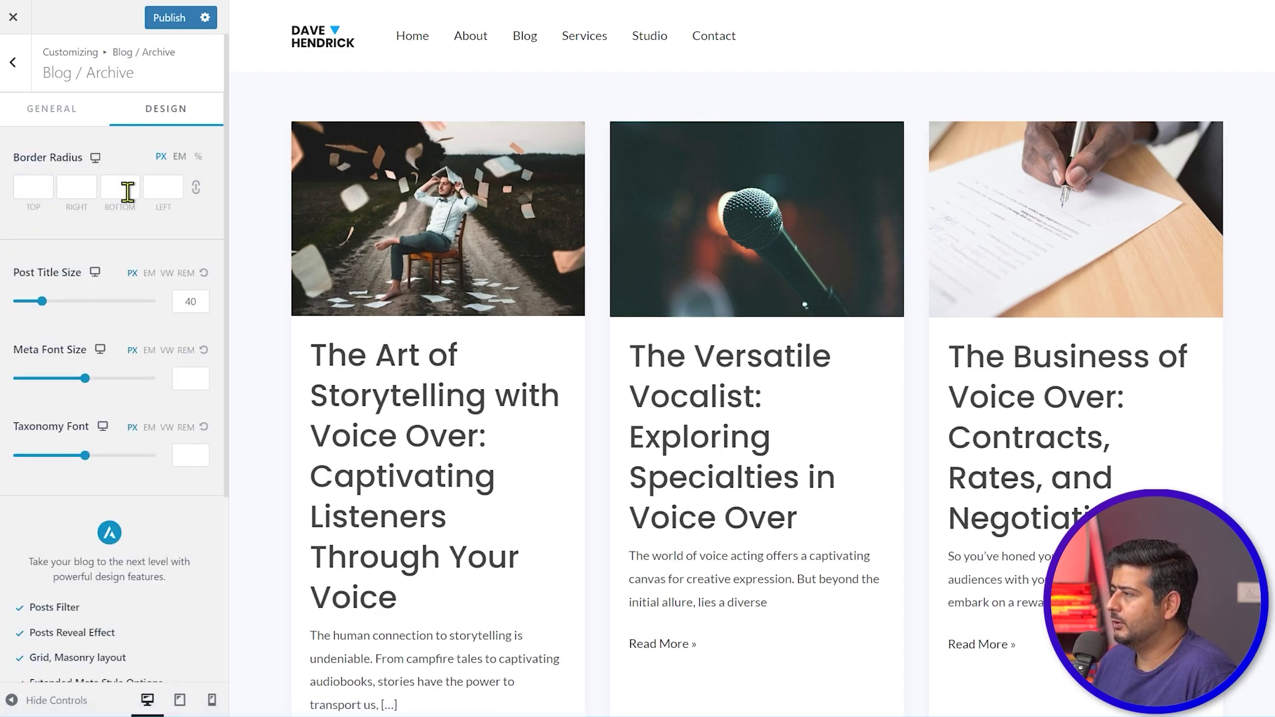
click(36, 188)
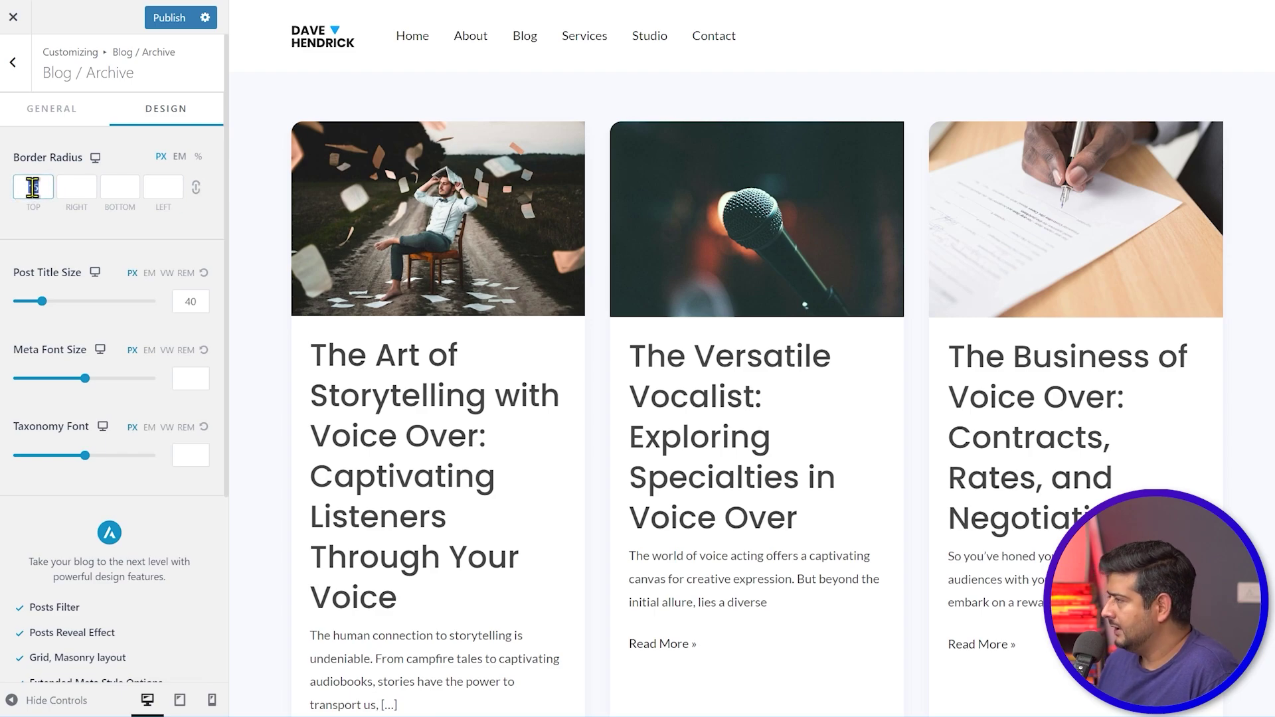
text(15)
click(77, 188)
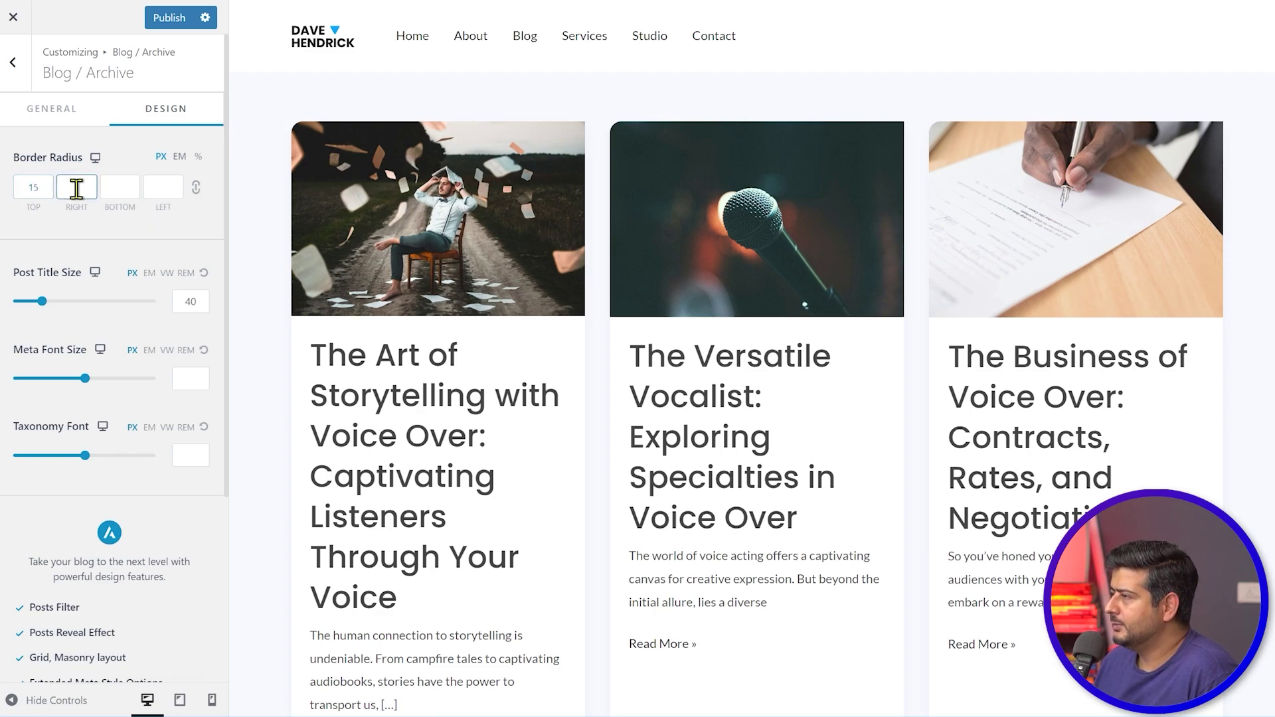
click(195, 188)
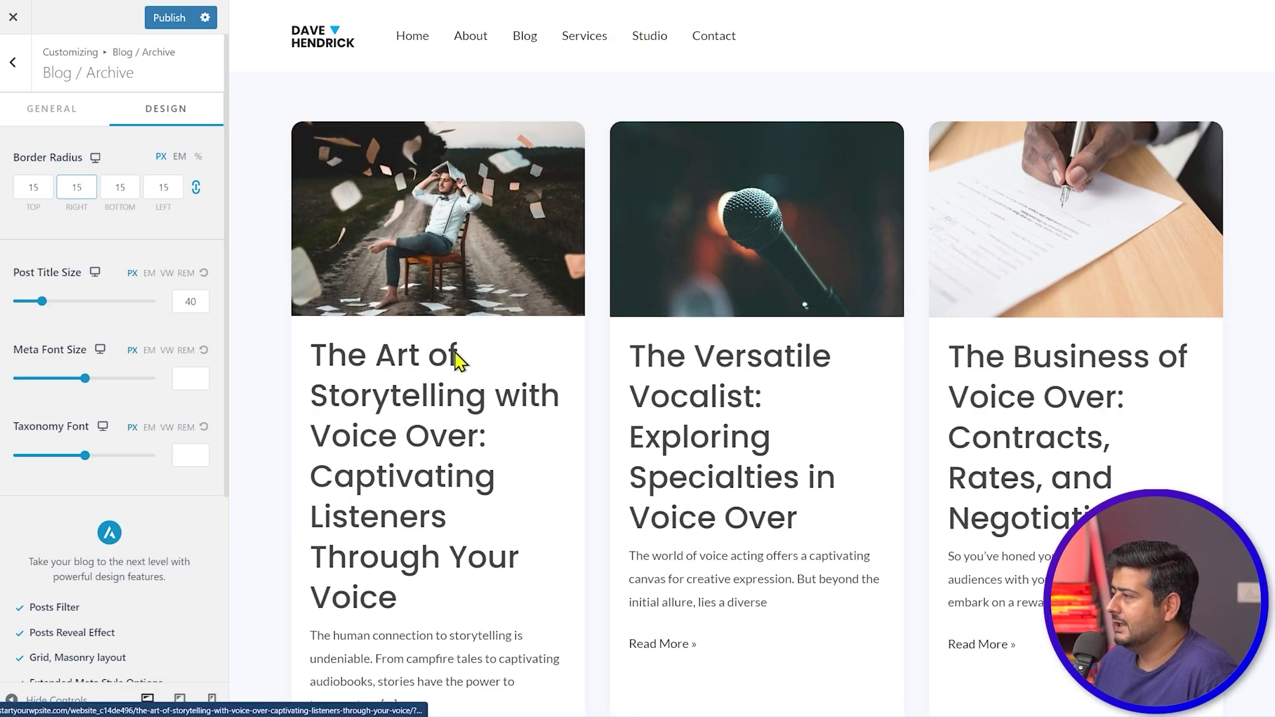
scroll(431, 353, down, 3)
scroll(425, 311, up, 2)
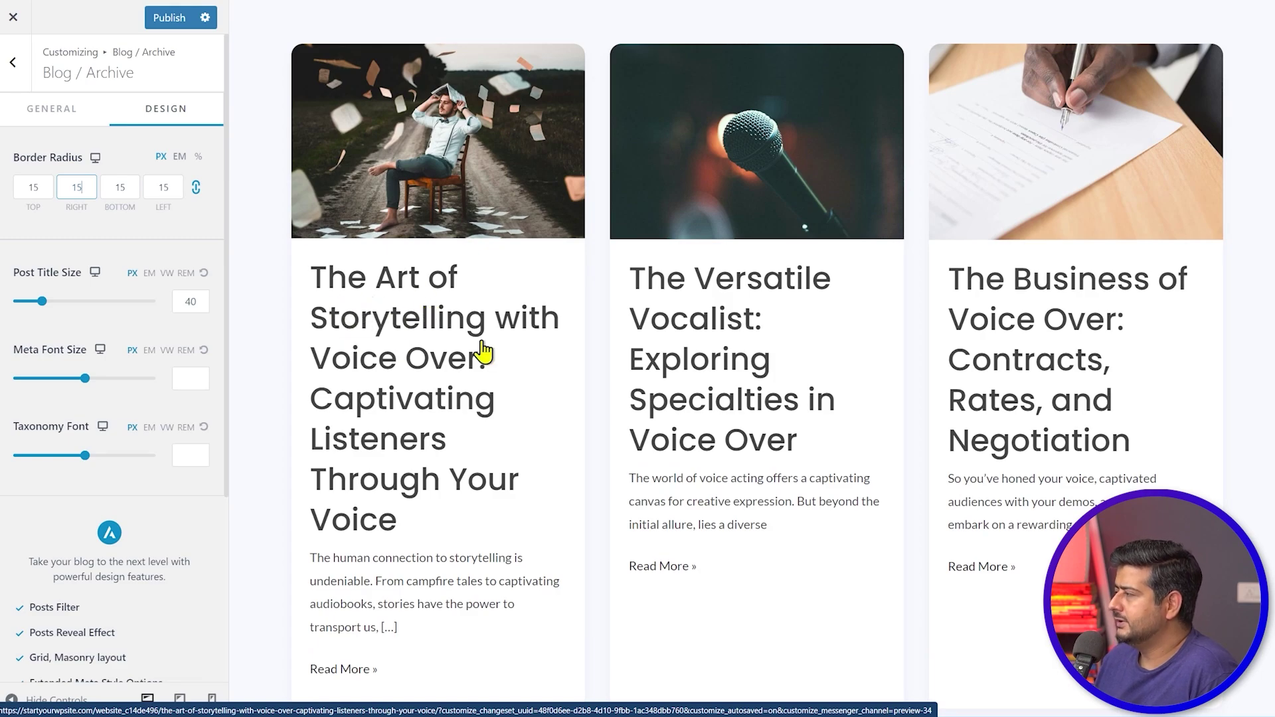
scroll(478, 350, up, 2)
scroll(464, 319, down, 2)
scroll(467, 317, up, 2)
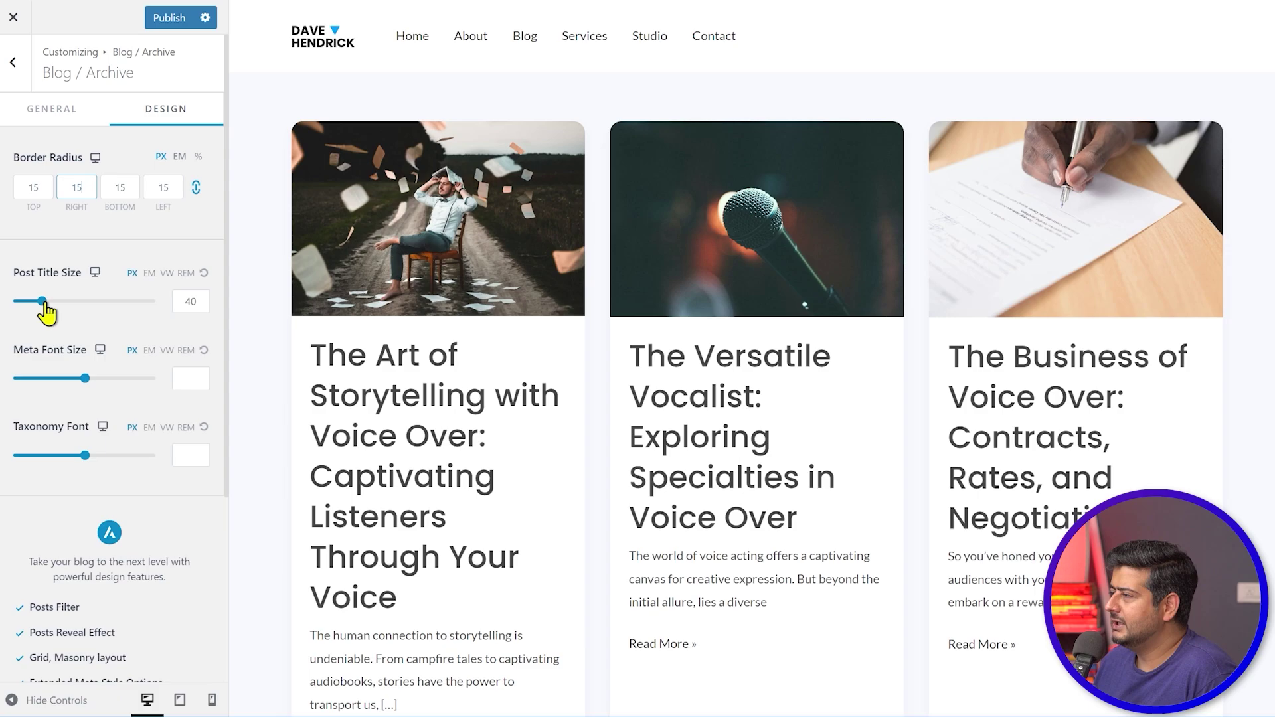
- Reduce the blog archive's post title size to 27 px
drag(44, 307, 38, 315)
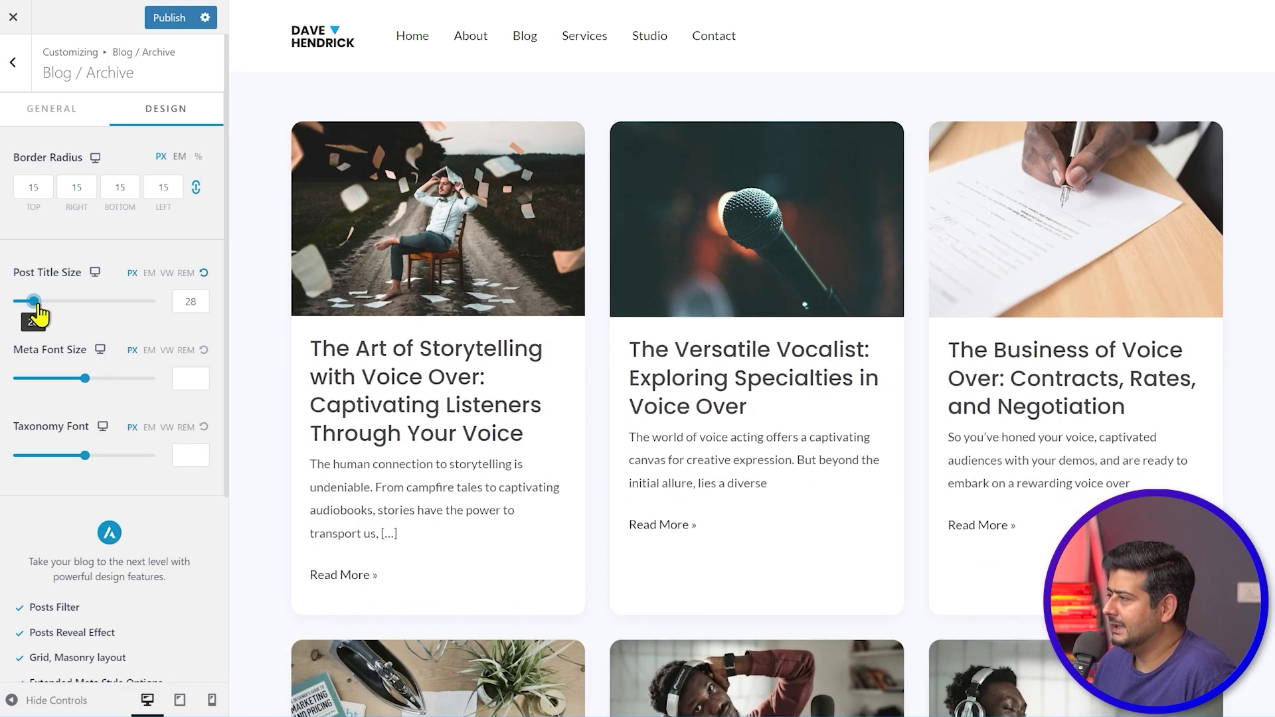
click(189, 301)
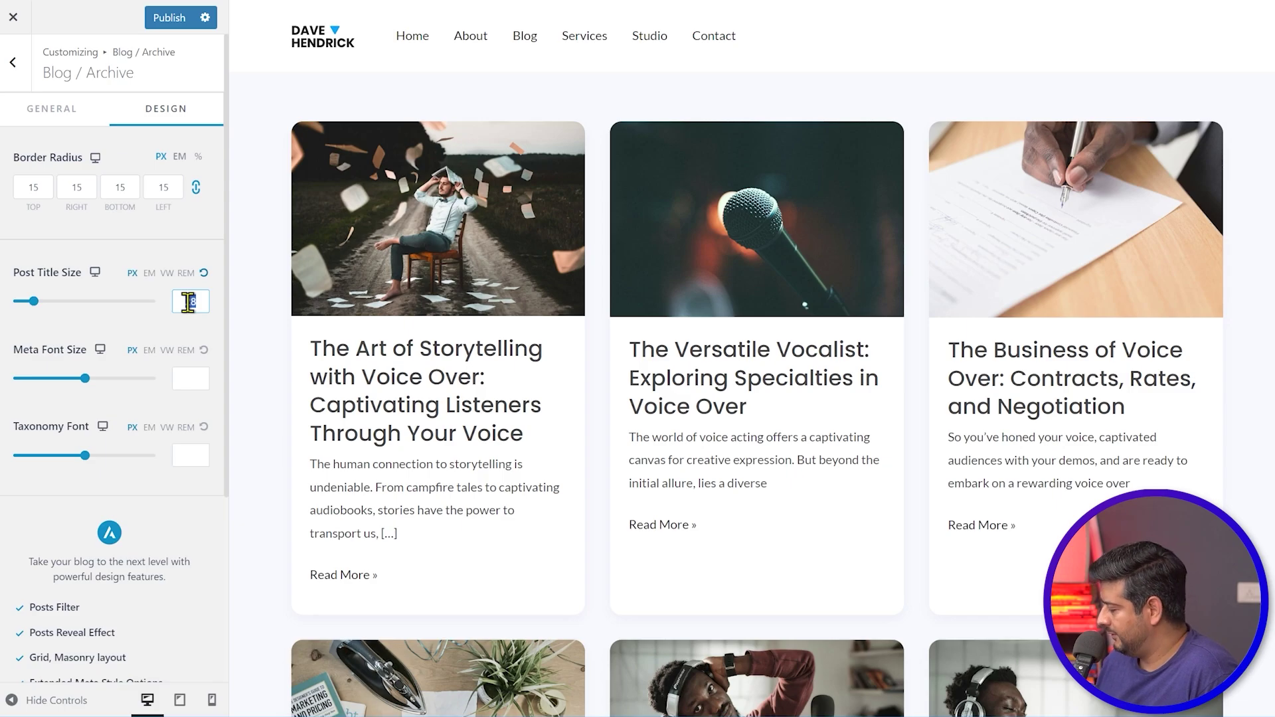
key(Down)
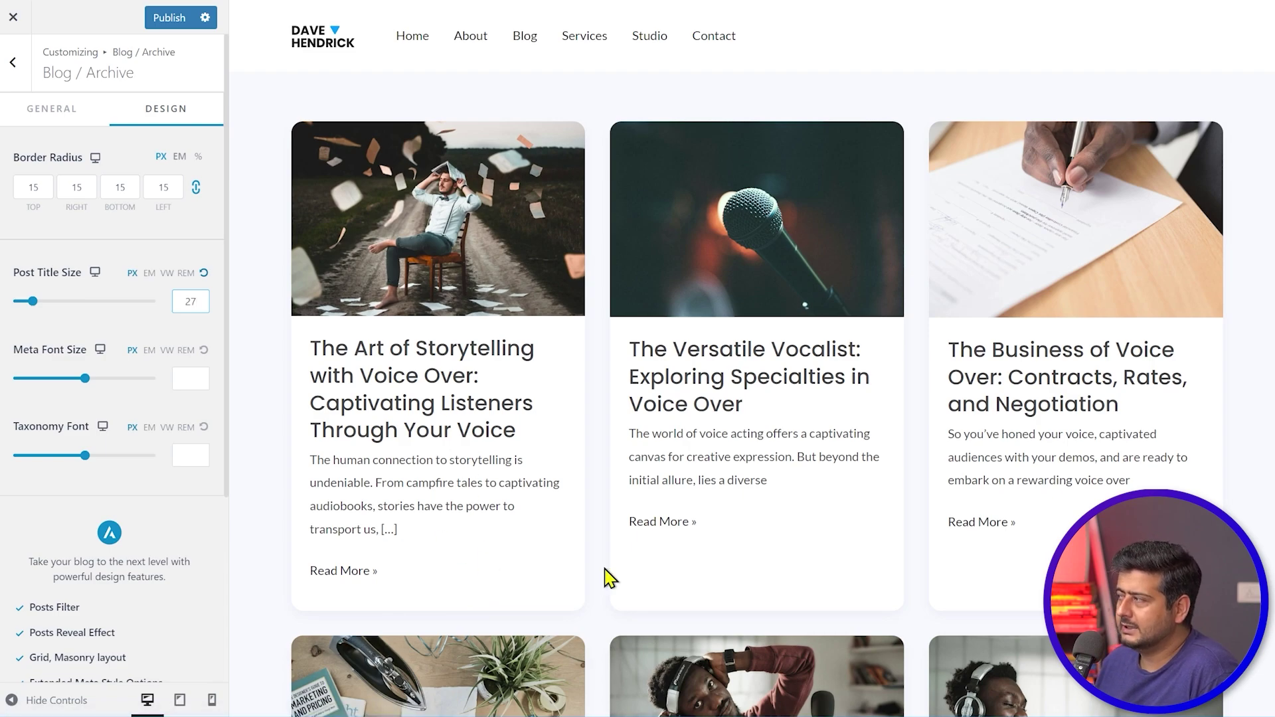
scroll(182, 451, down, 3)
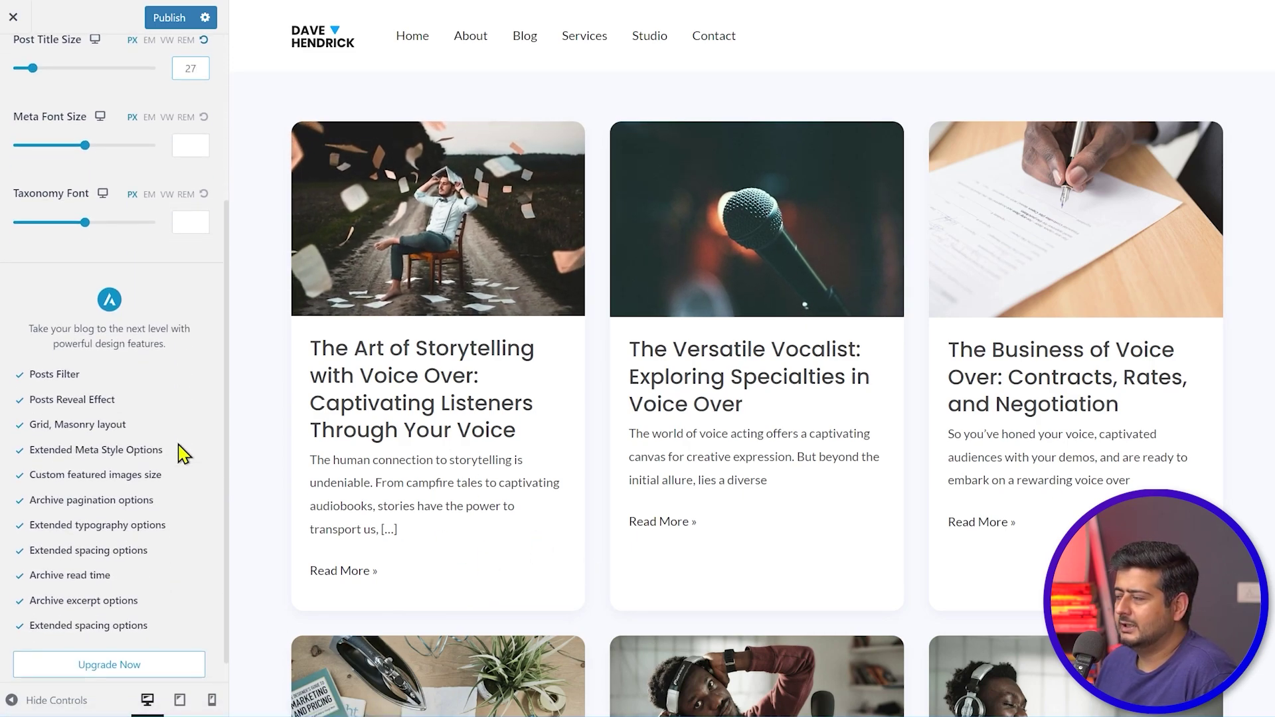
scroll(181, 451, up, 3)
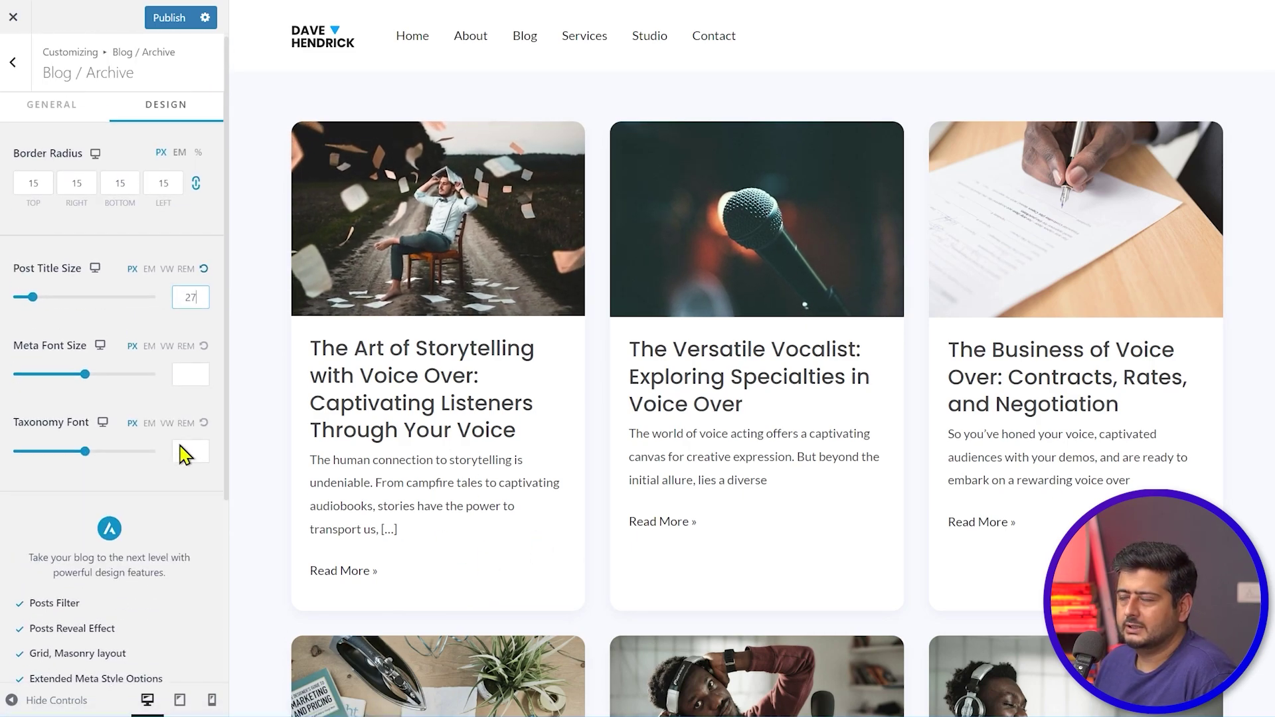
- Examine the general and design options of the Blog Title Area and return to the Blog / Archive settings
click(67, 115)
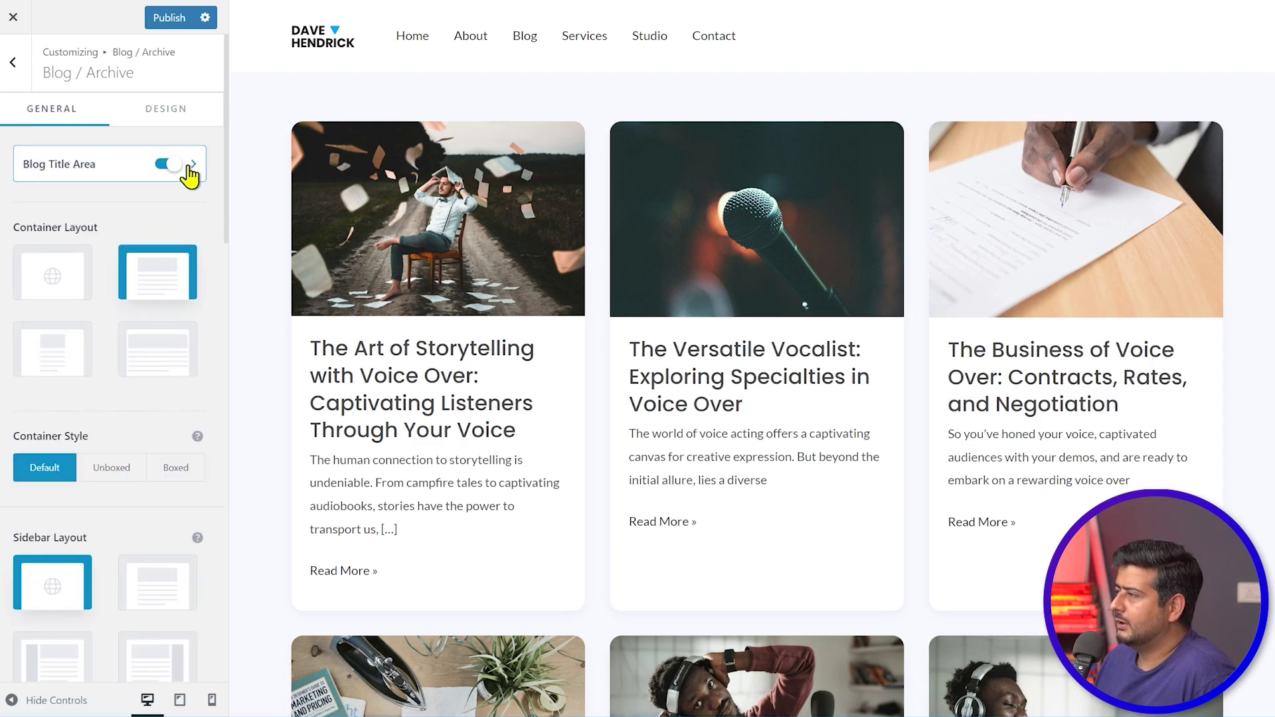
click(194, 166)
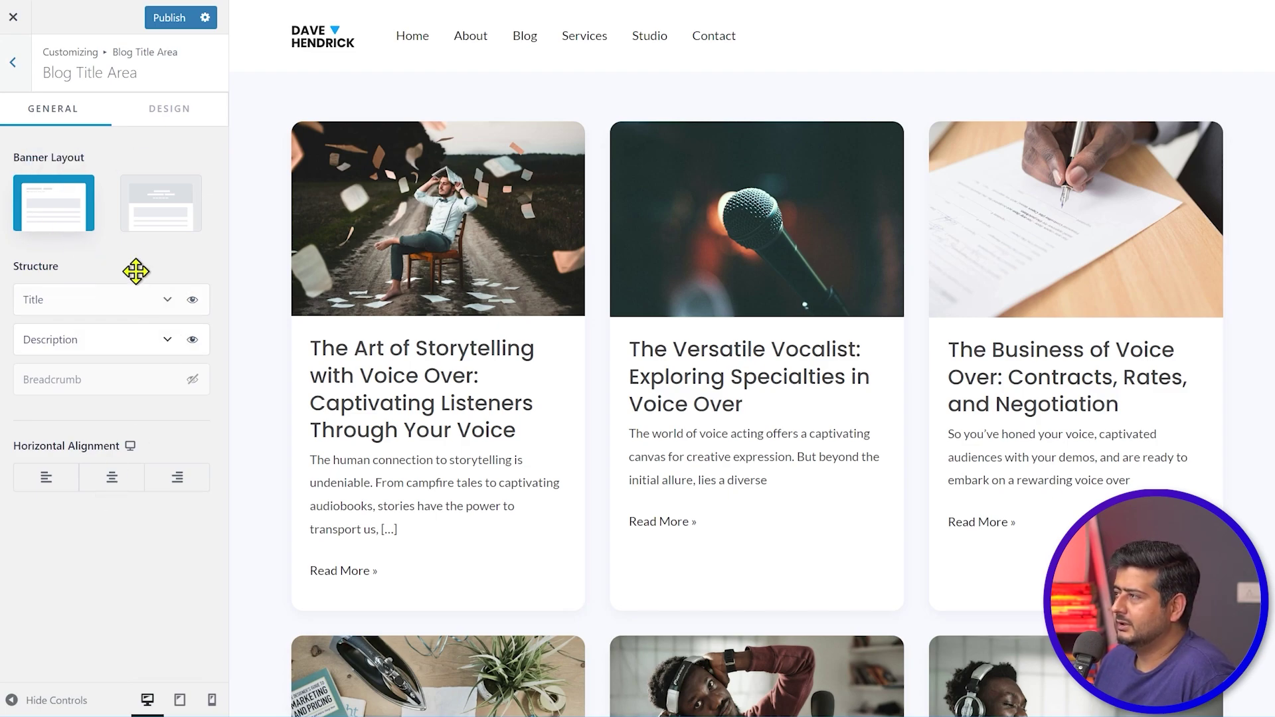
click(171, 113)
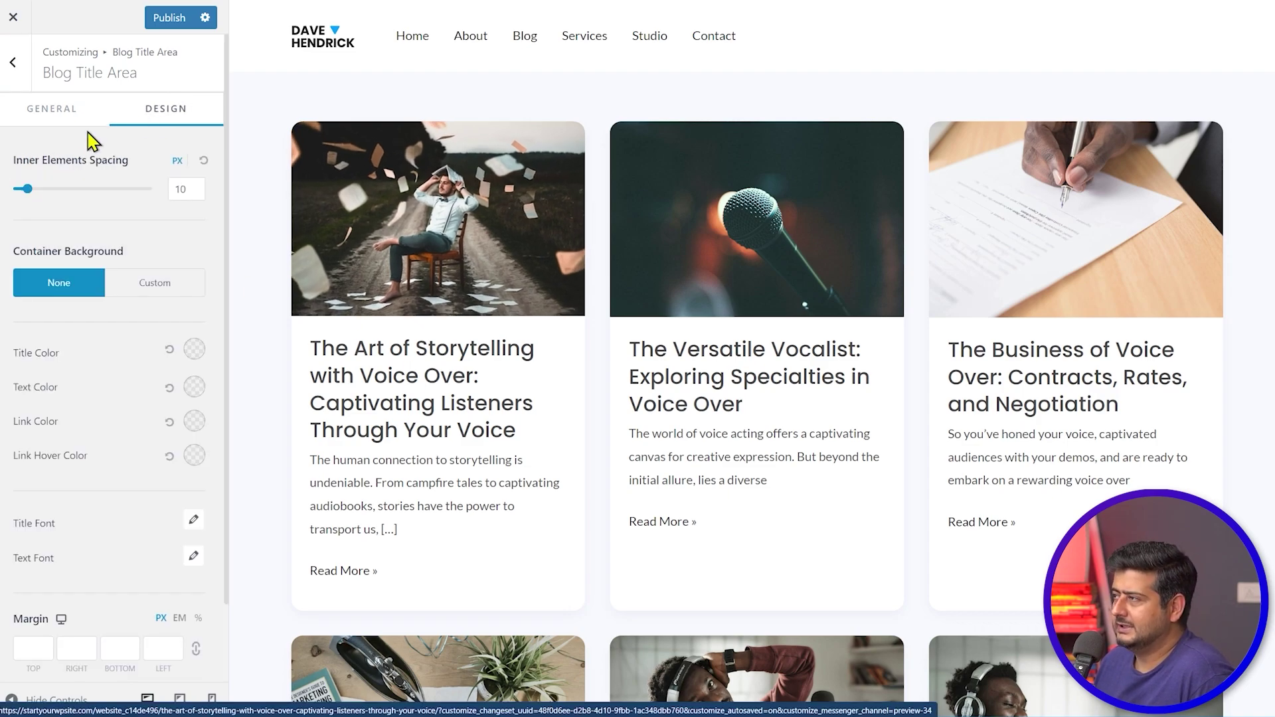
click(69, 117)
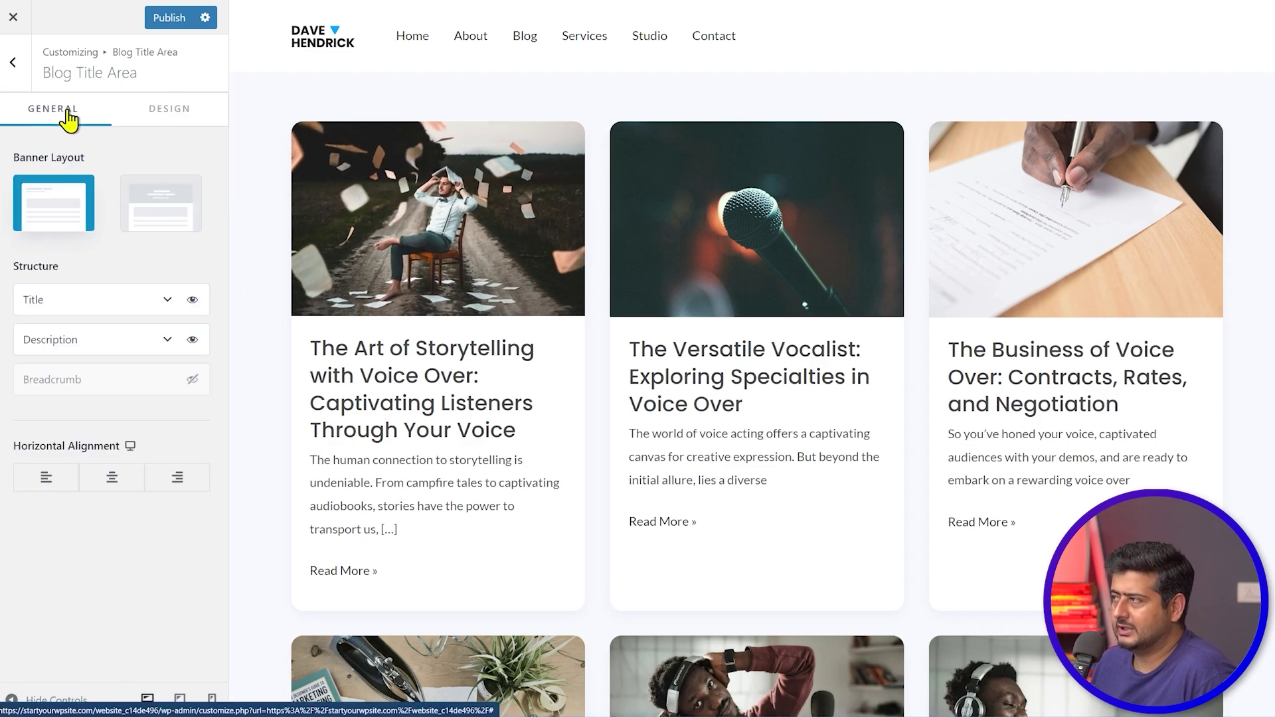
click(15, 62)
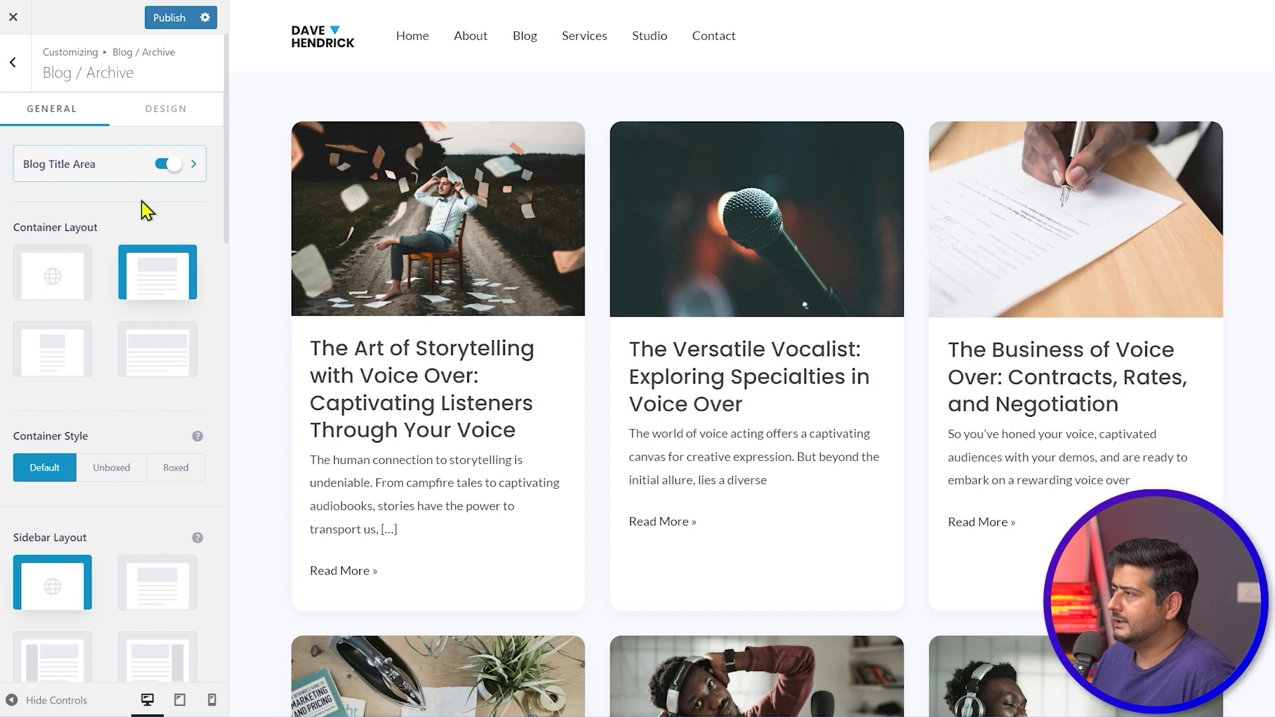
- Try the blog archive with the Blog Title Area disabled, and enable it again
click(169, 166)
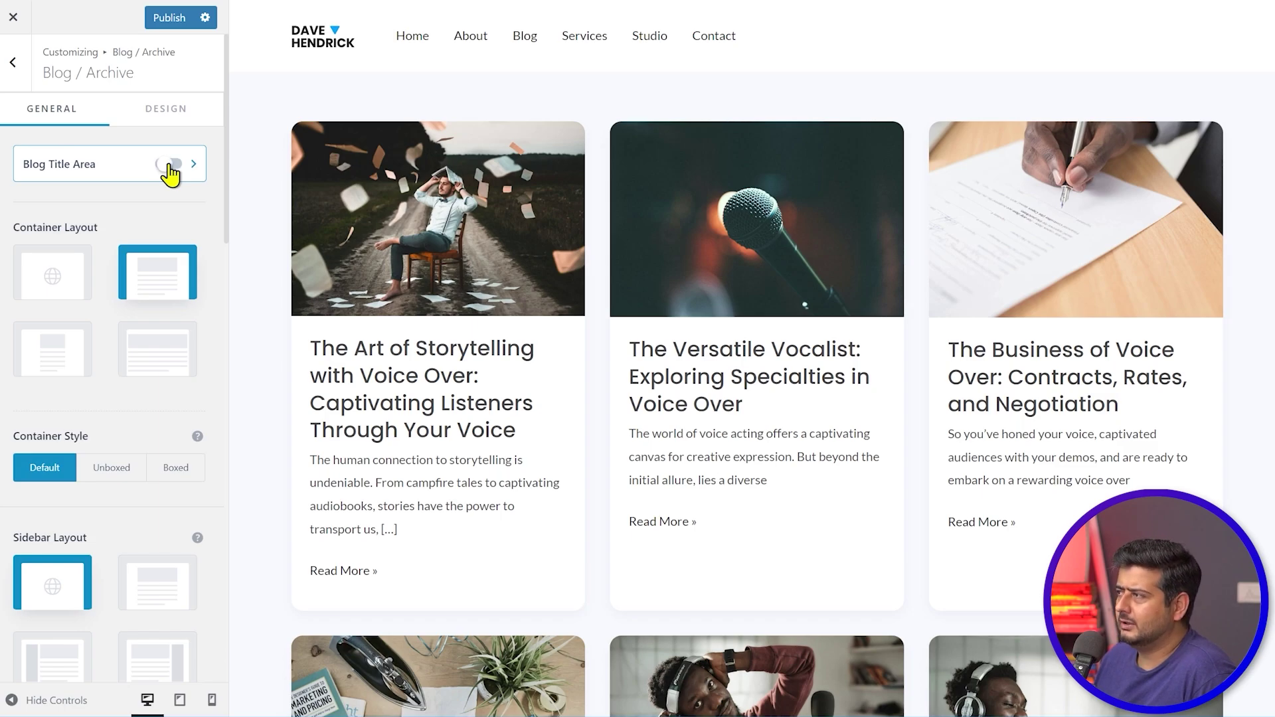
click(170, 166)
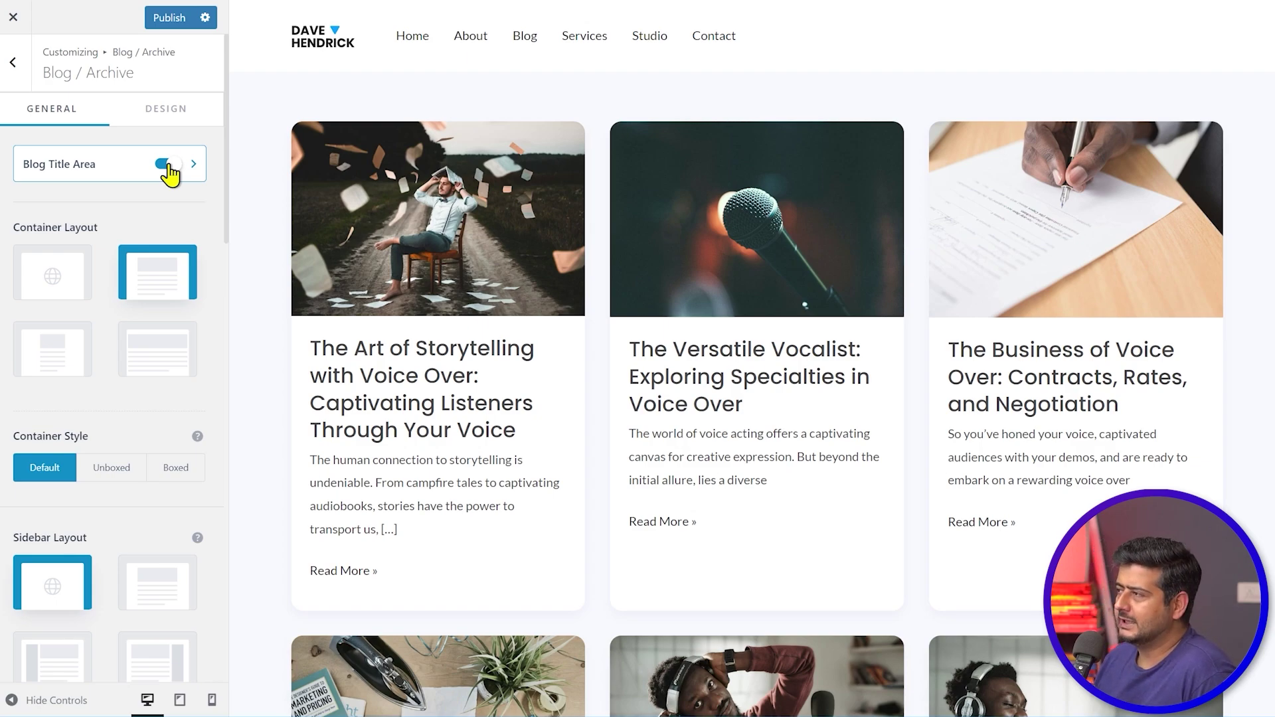
- Open the Single Post settings and load the "The Art of Storytelling with Voice Over" post in the preview, looking through the whole article
click(29, 66)
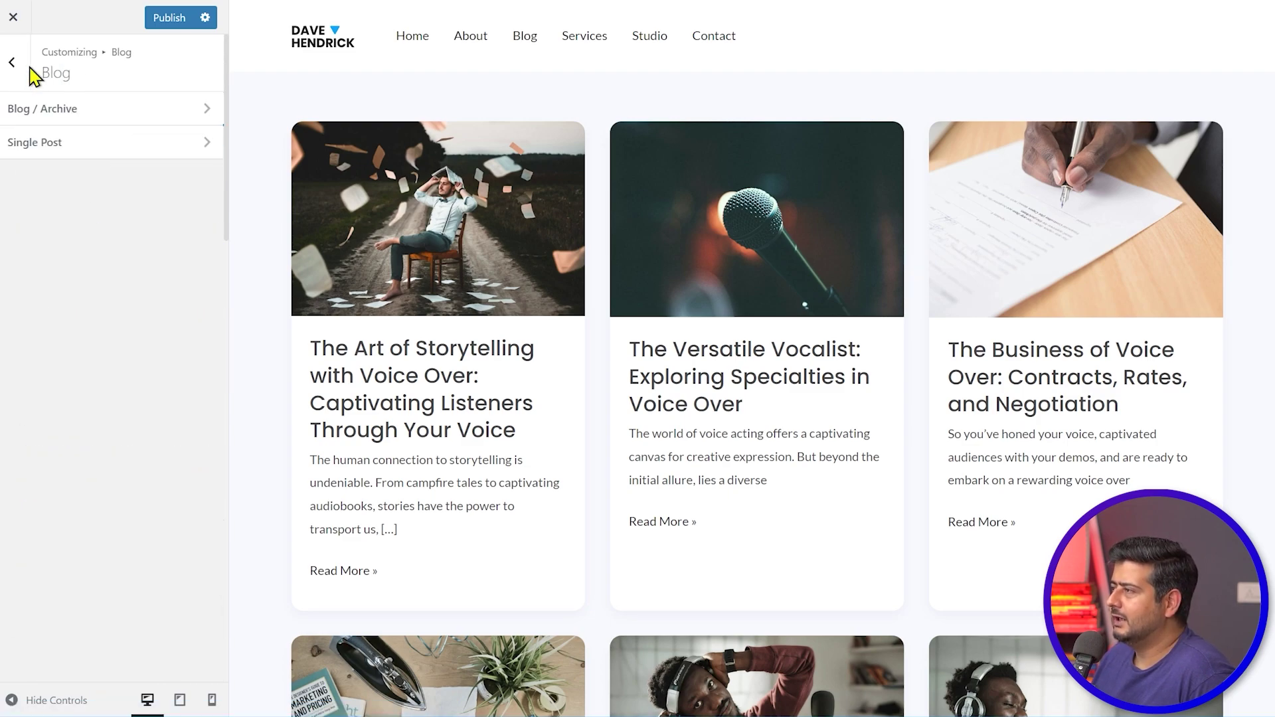
click(77, 150)
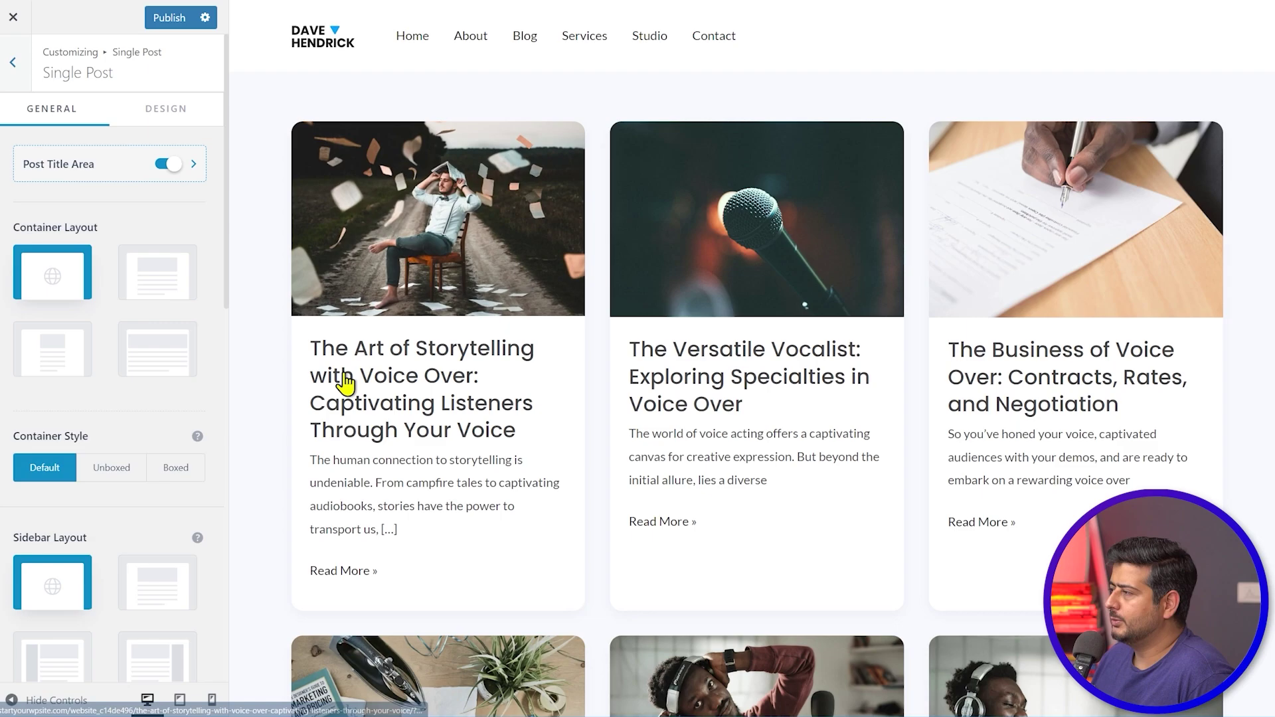
click(403, 359)
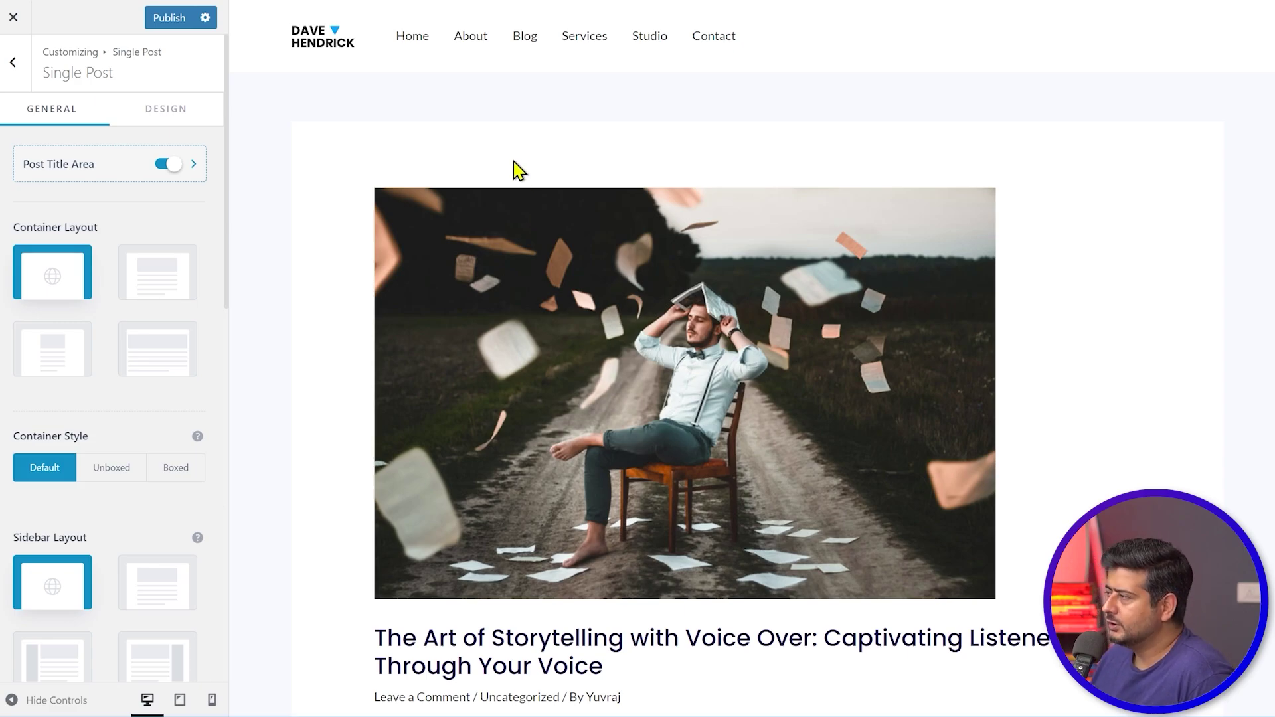
scroll(515, 193, down, 20)
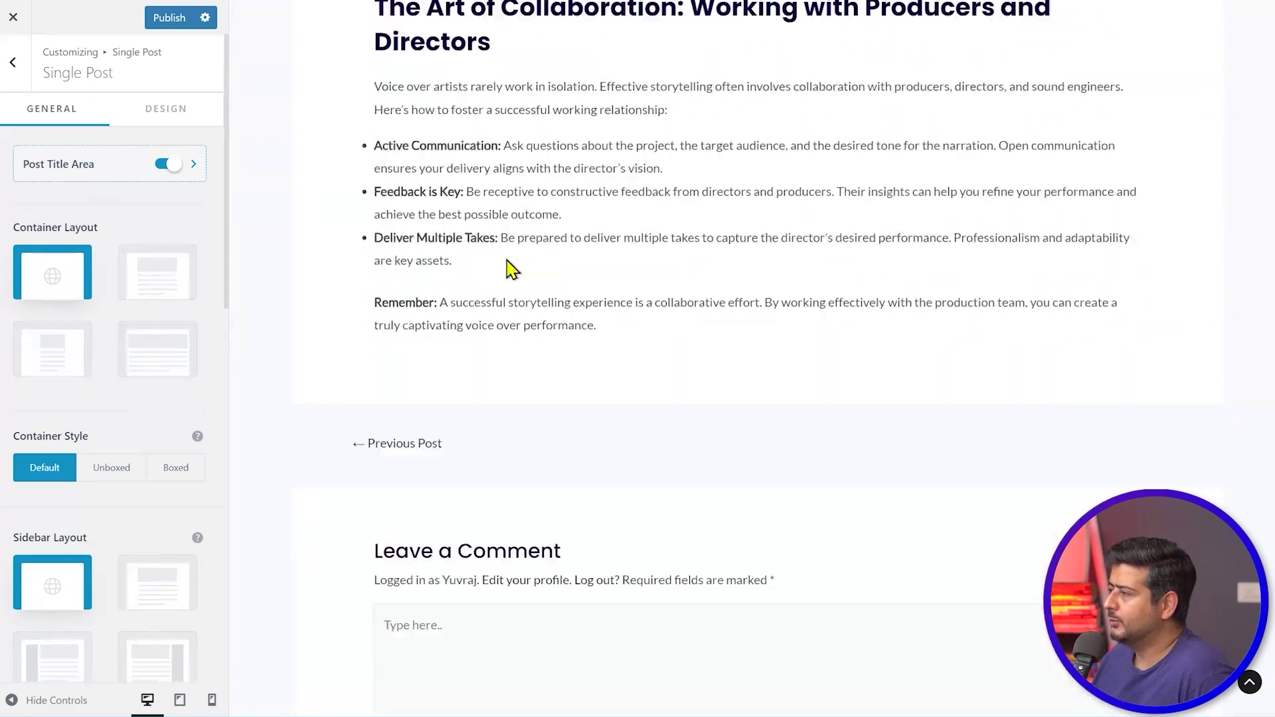
scroll(511, 269, down, 8)
scroll(512, 269, up, 9)
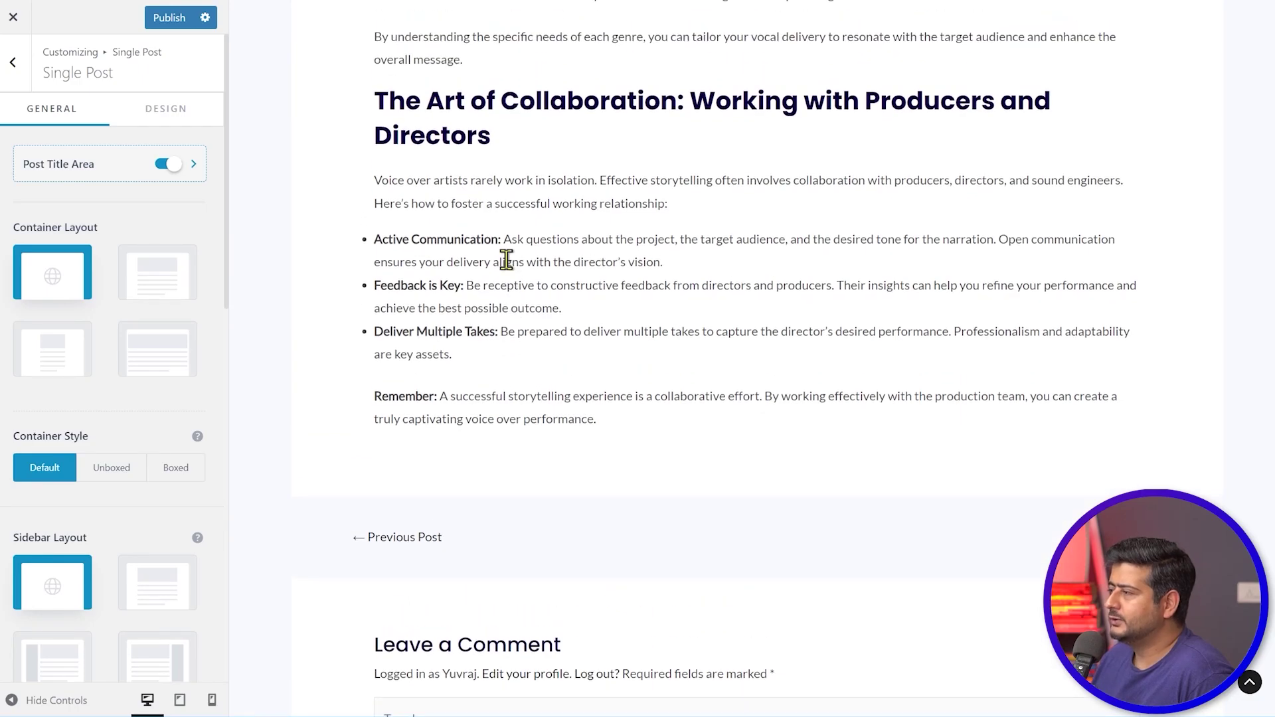
scroll(518, 327, up, 20)
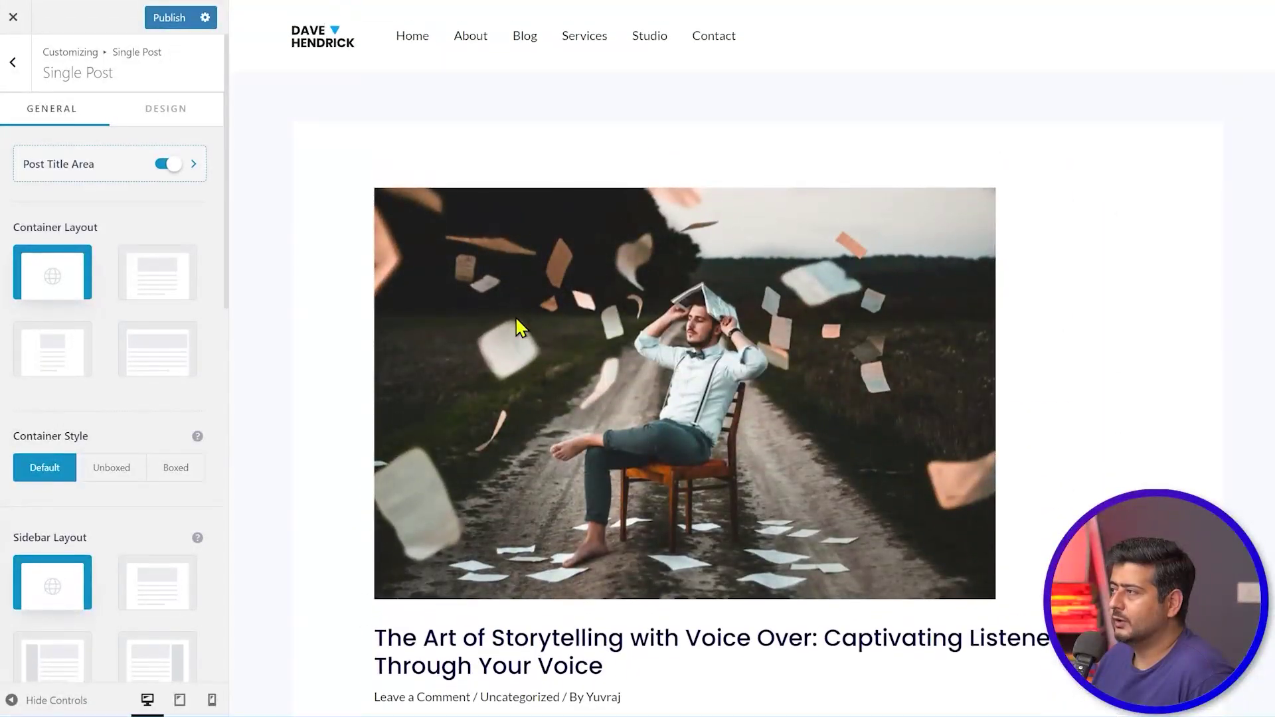
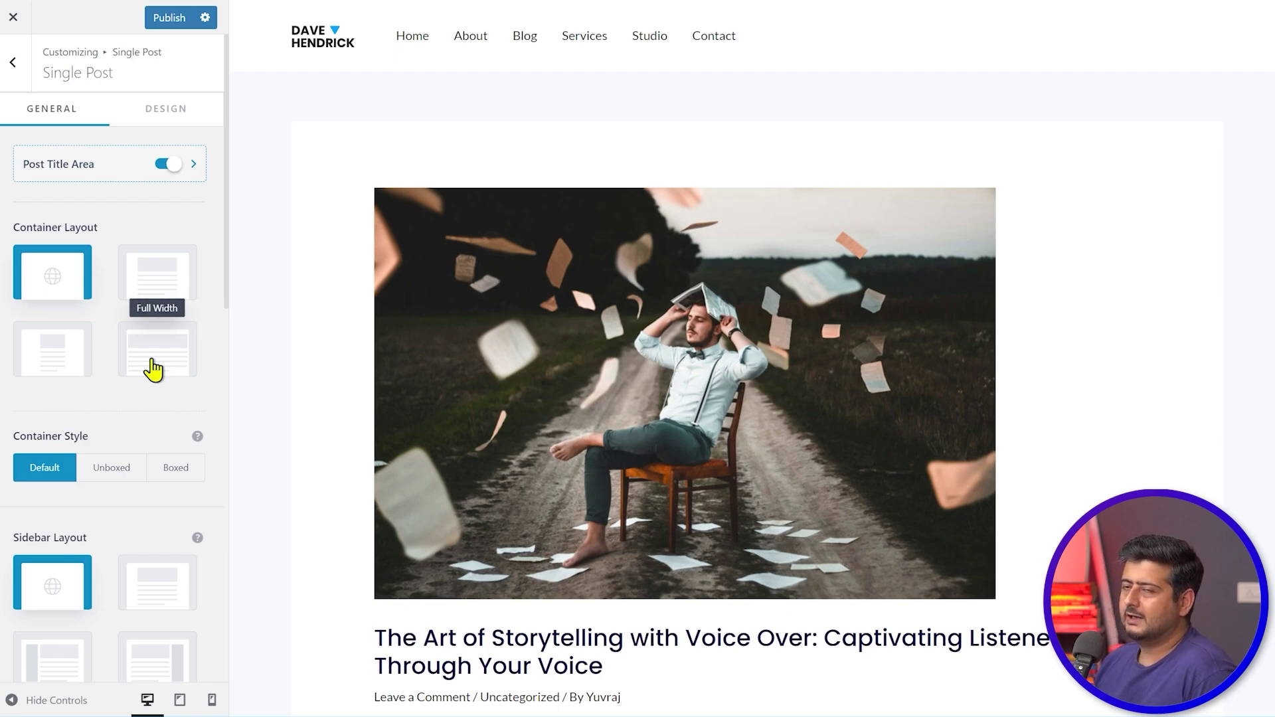
- Enable the box shadow for content images in the Single Post settings
scroll(152, 369, down, 2)
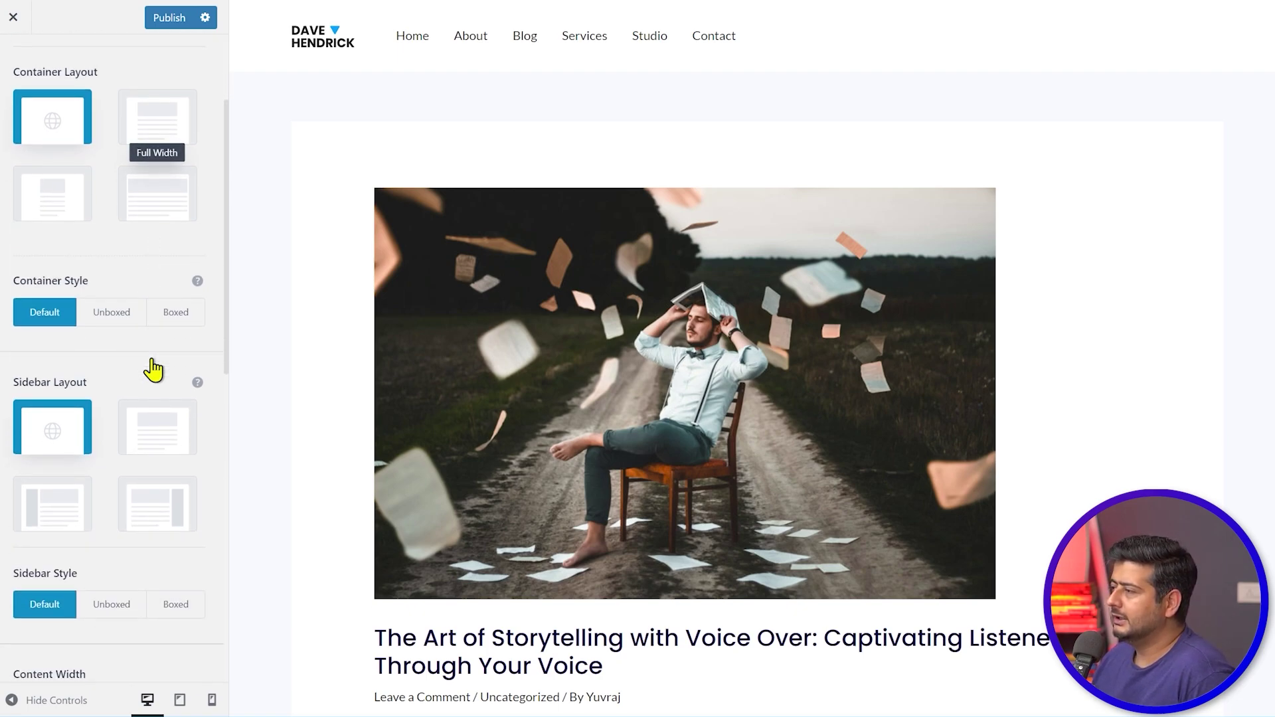
scroll(142, 364, down, 2)
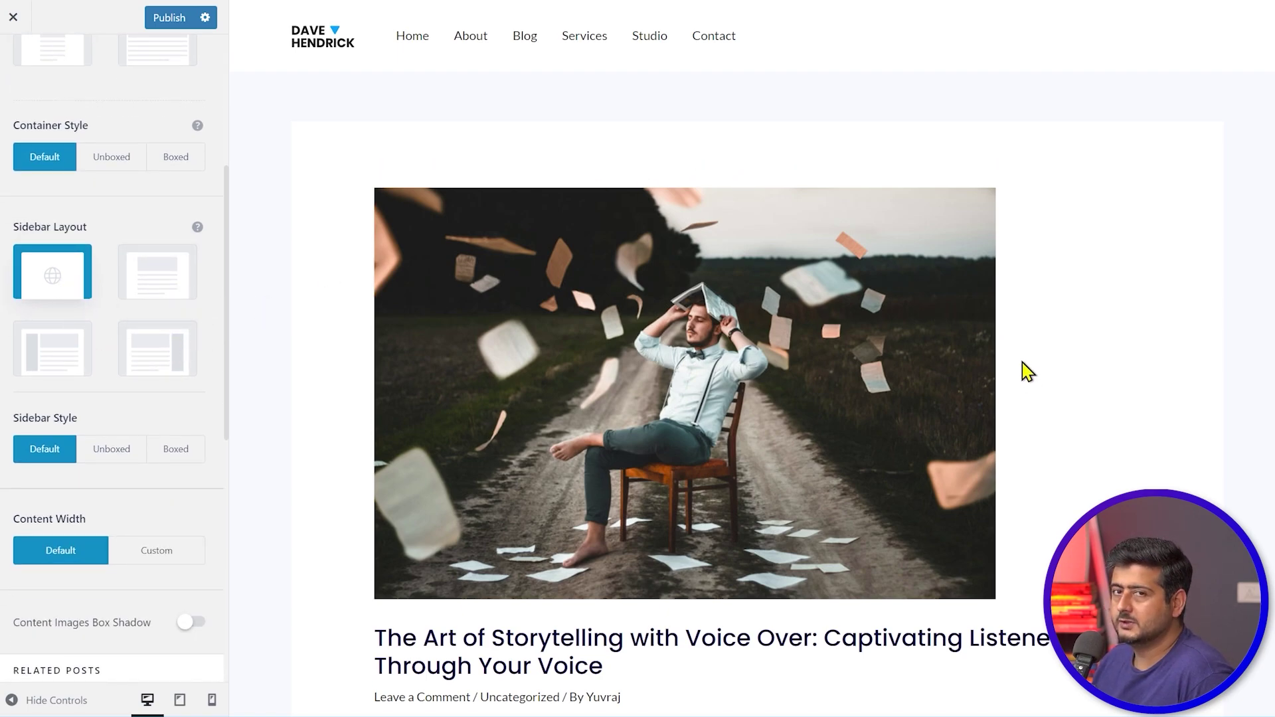
scroll(129, 321, down, 3)
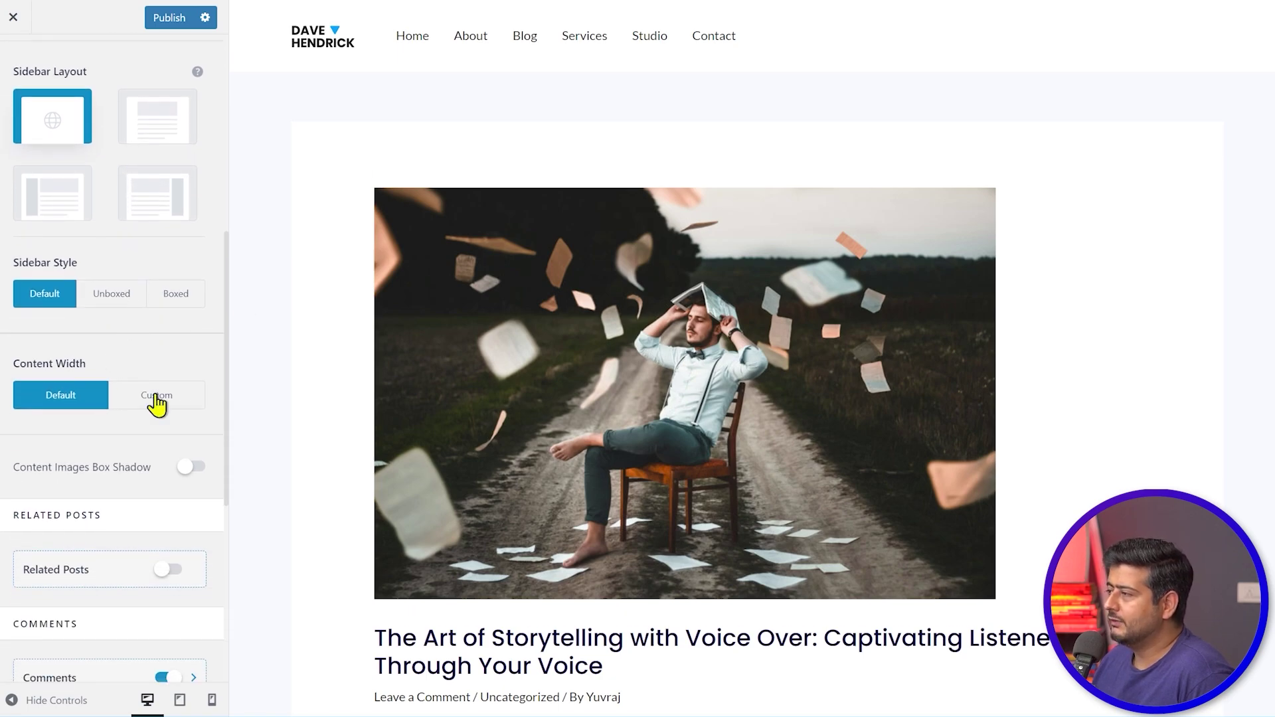
scroll(125, 370, down, 3)
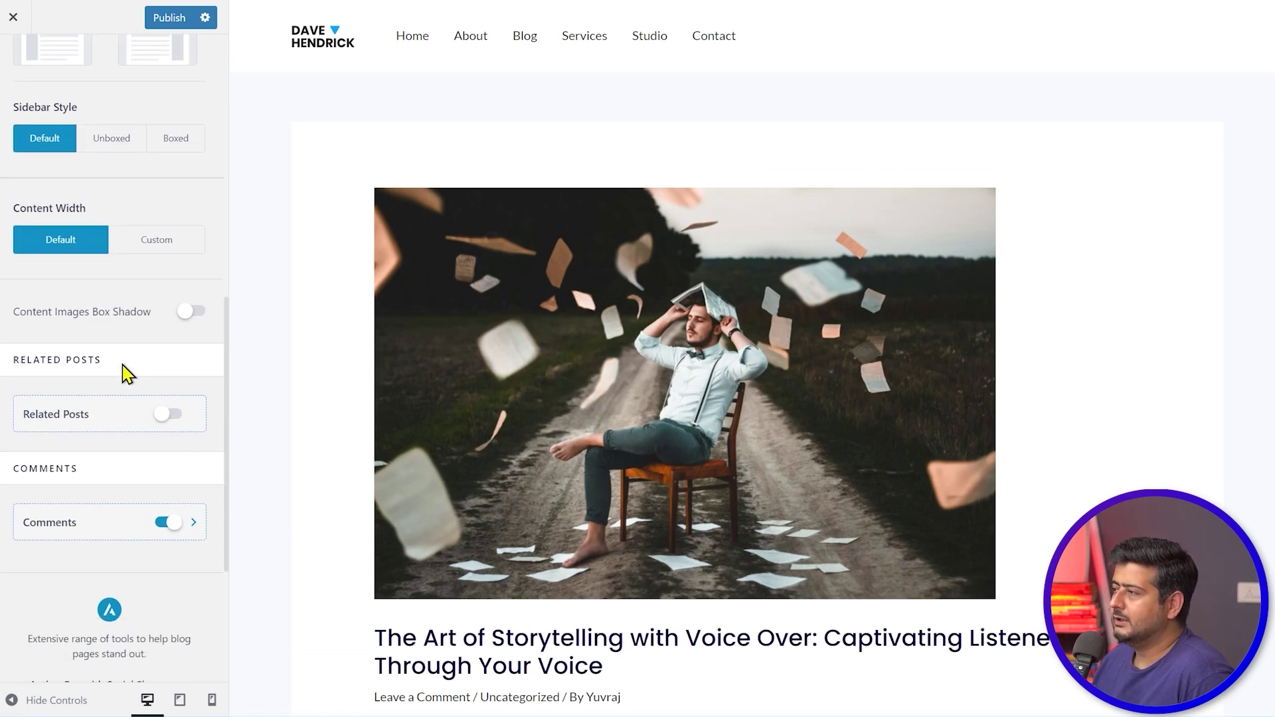
click(192, 312)
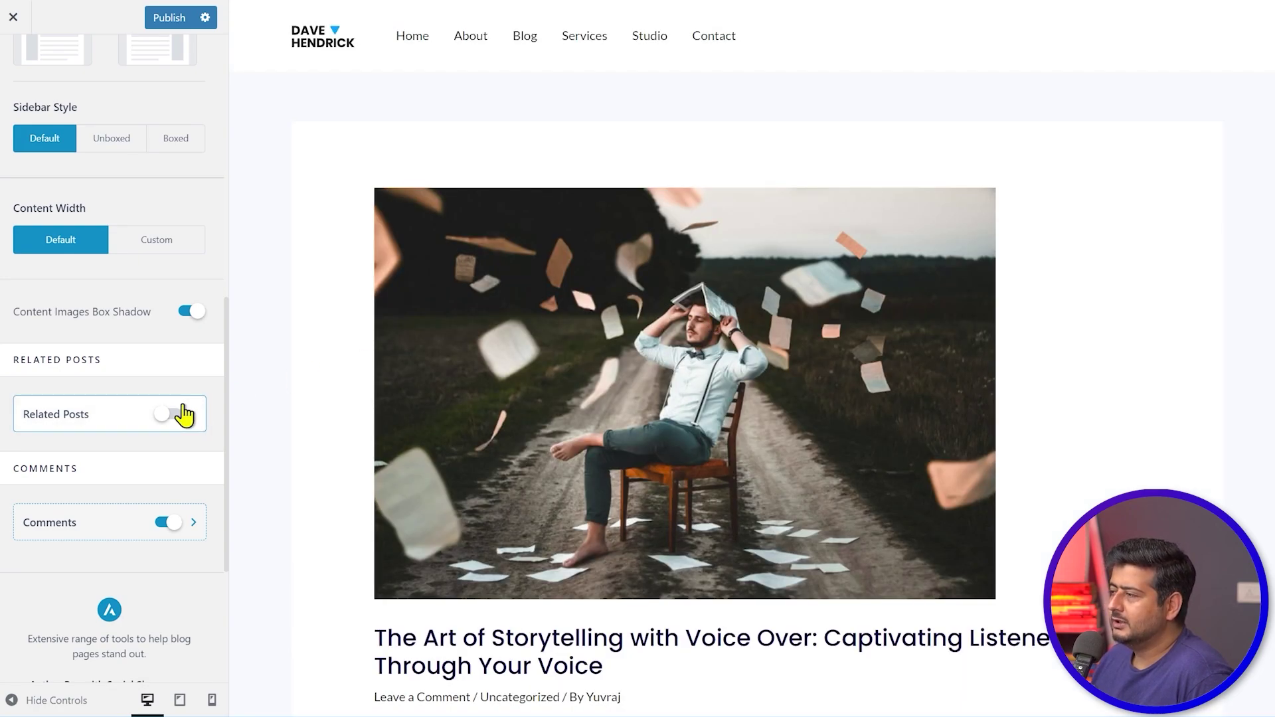
- Enable Related Posts for single posts and view the section below the article in the preview
scroll(173, 419, down, 4)
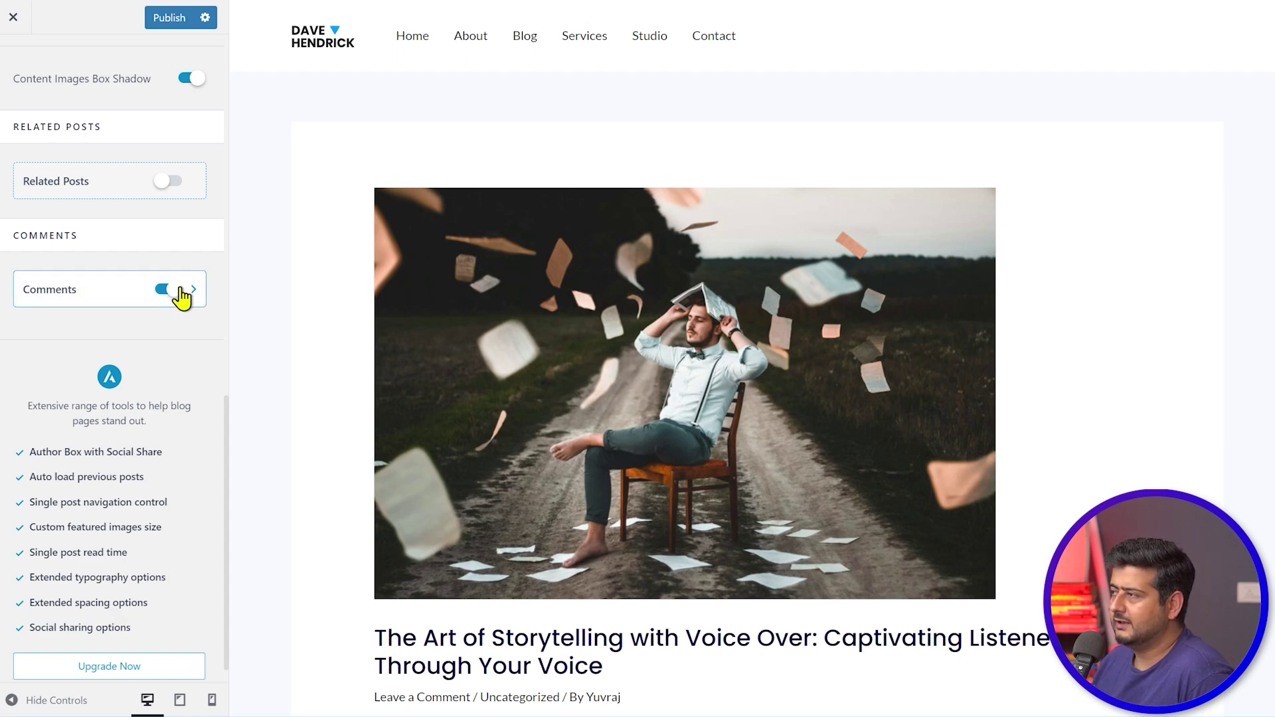
click(174, 182)
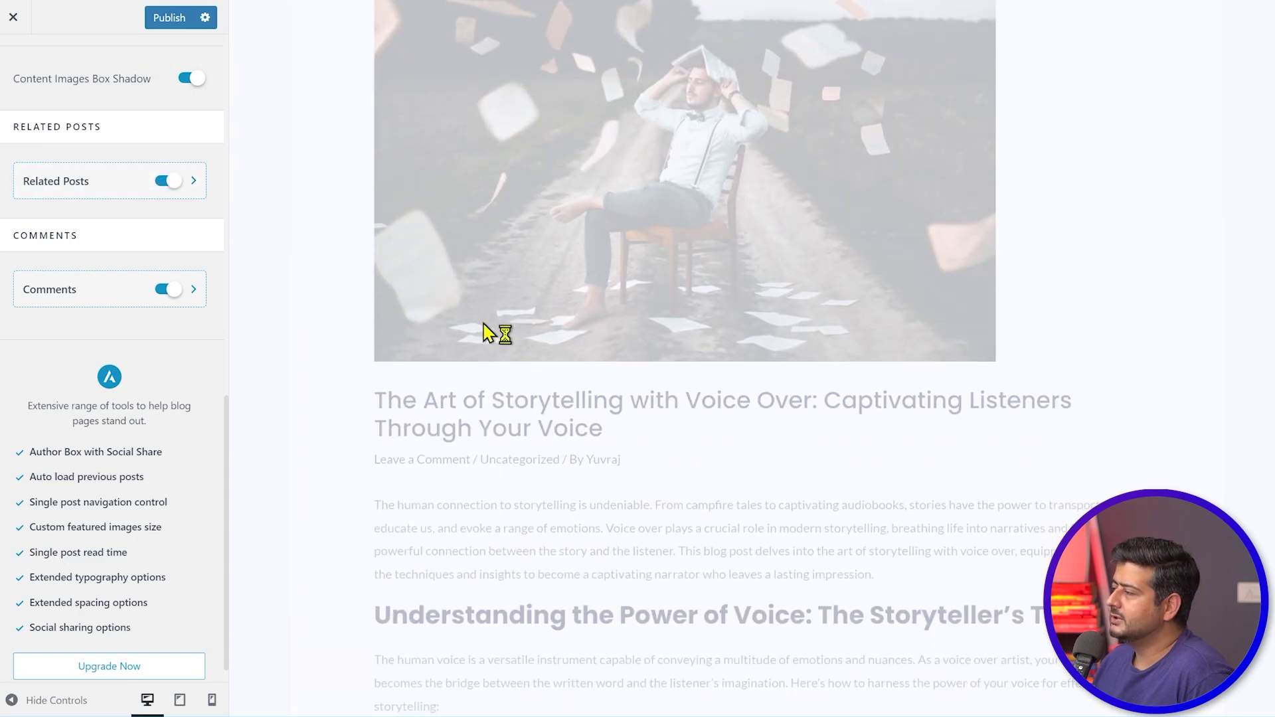
scroll(497, 334, down, 20)
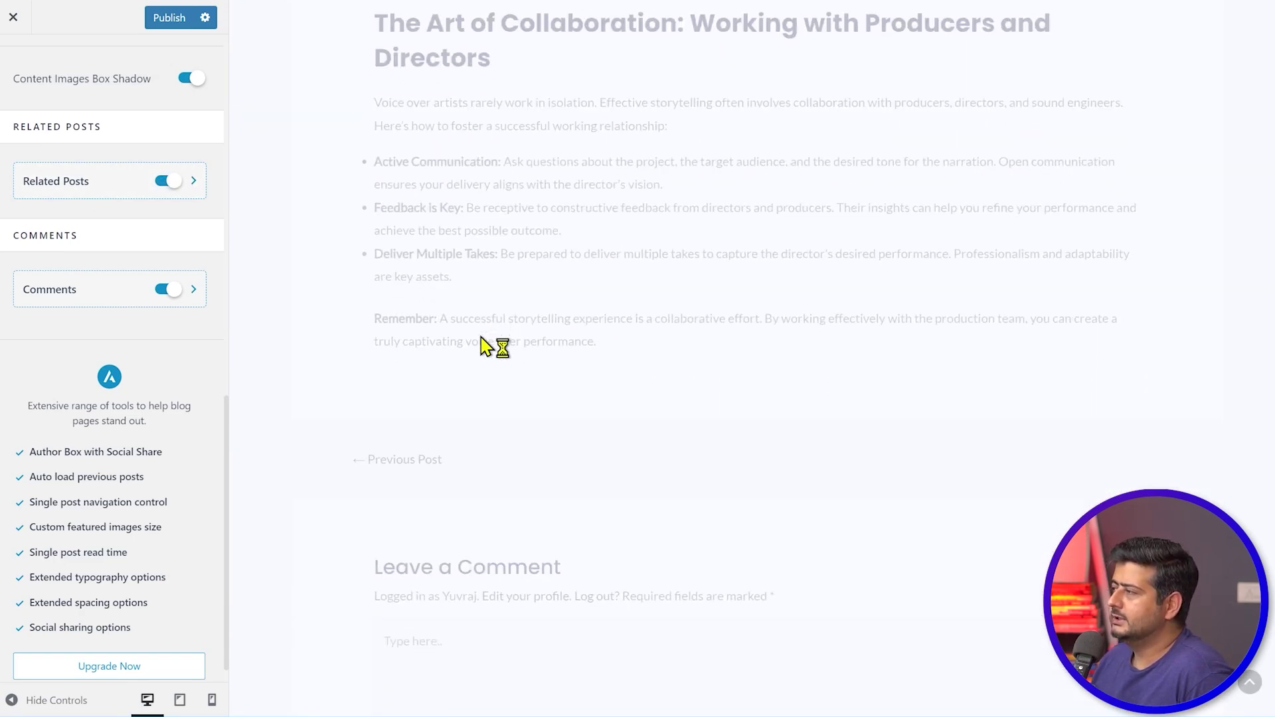
scroll(492, 345, down, 12)
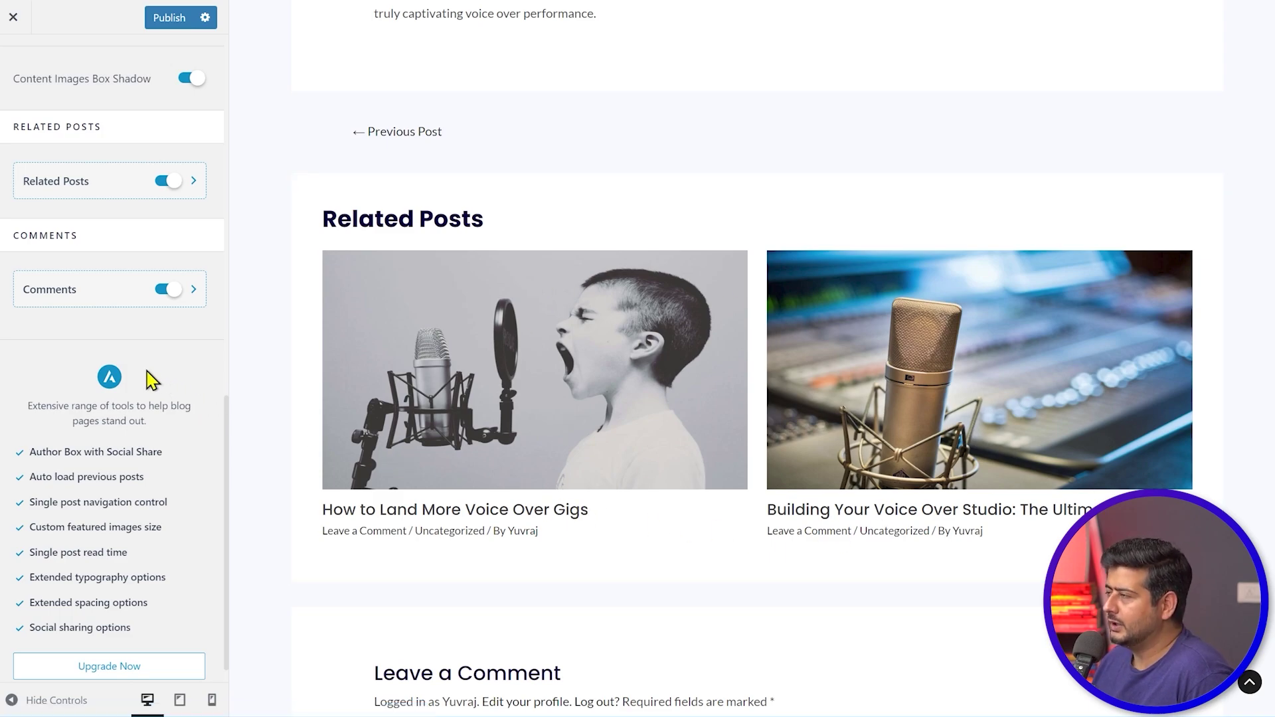
- Examine the Single Post design options for post spacing and return to the general options
scroll(150, 380, up, 15)
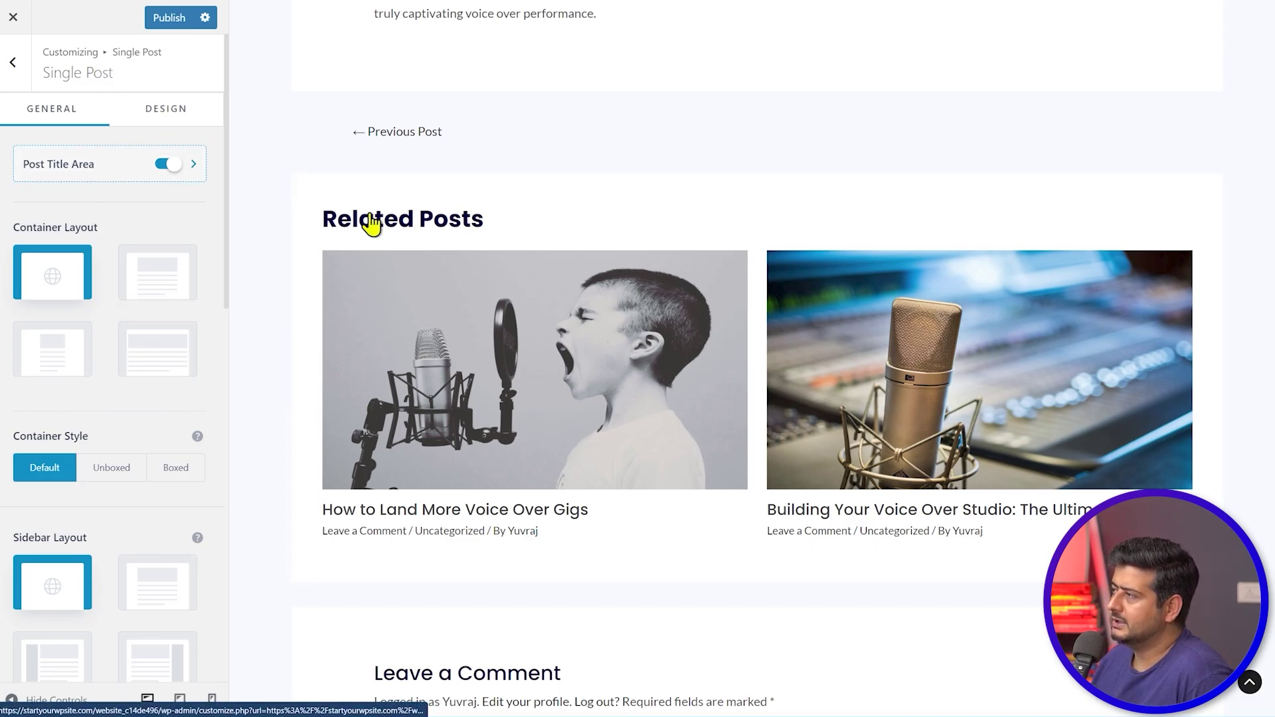
click(512, 370)
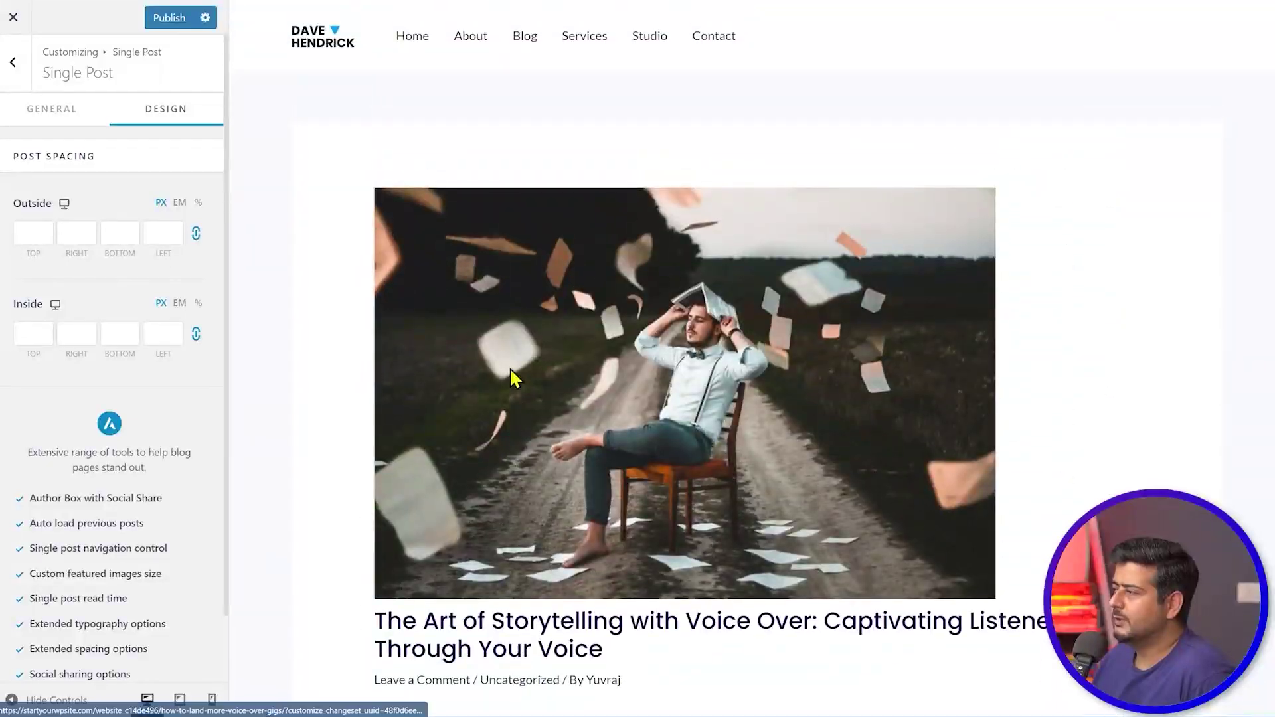
scroll(512, 379, down, 5)
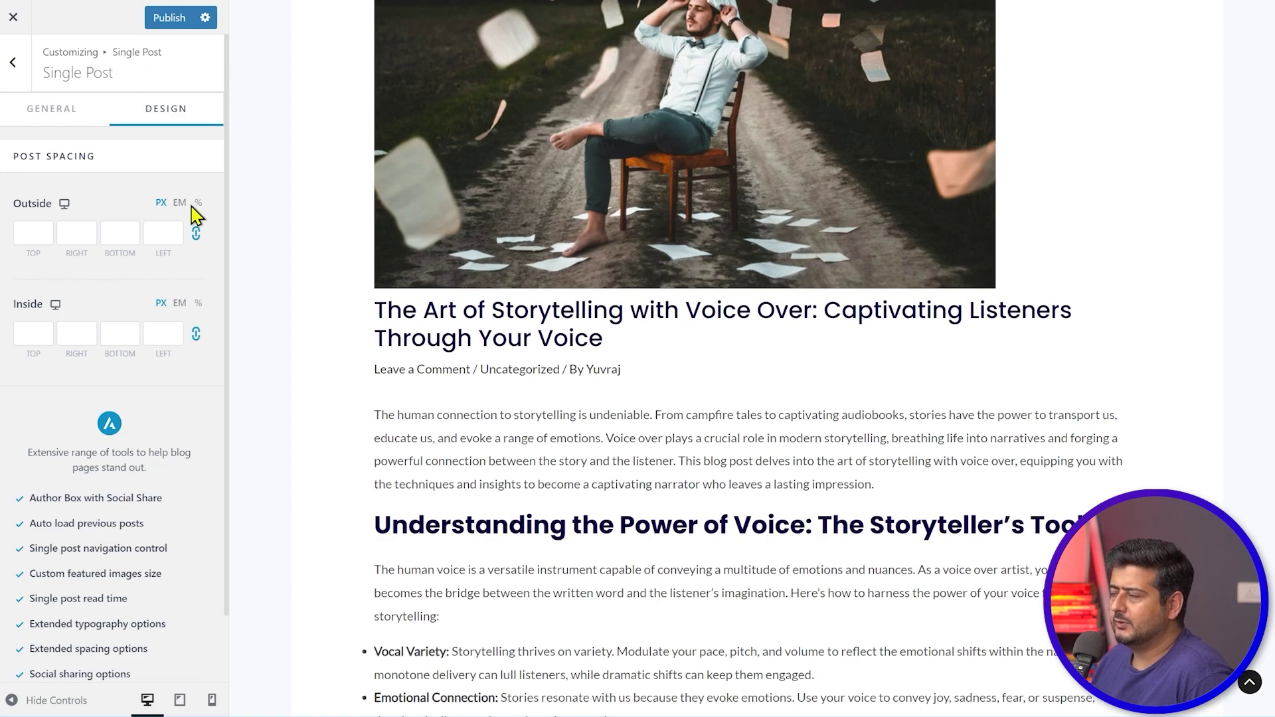
click(51, 123)
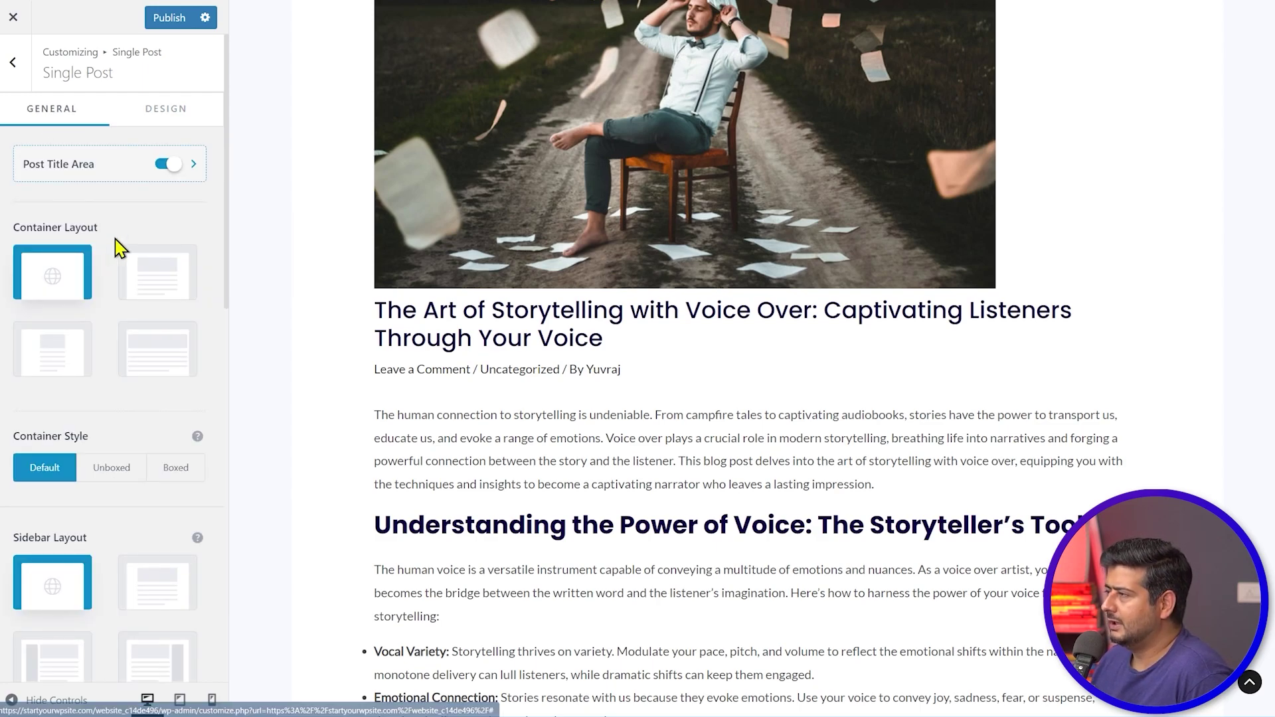
- Open the Related Posts settings and change the section title to "Read This Next"
scroll(122, 241, down, 10)
scroll(126, 236, up, 2)
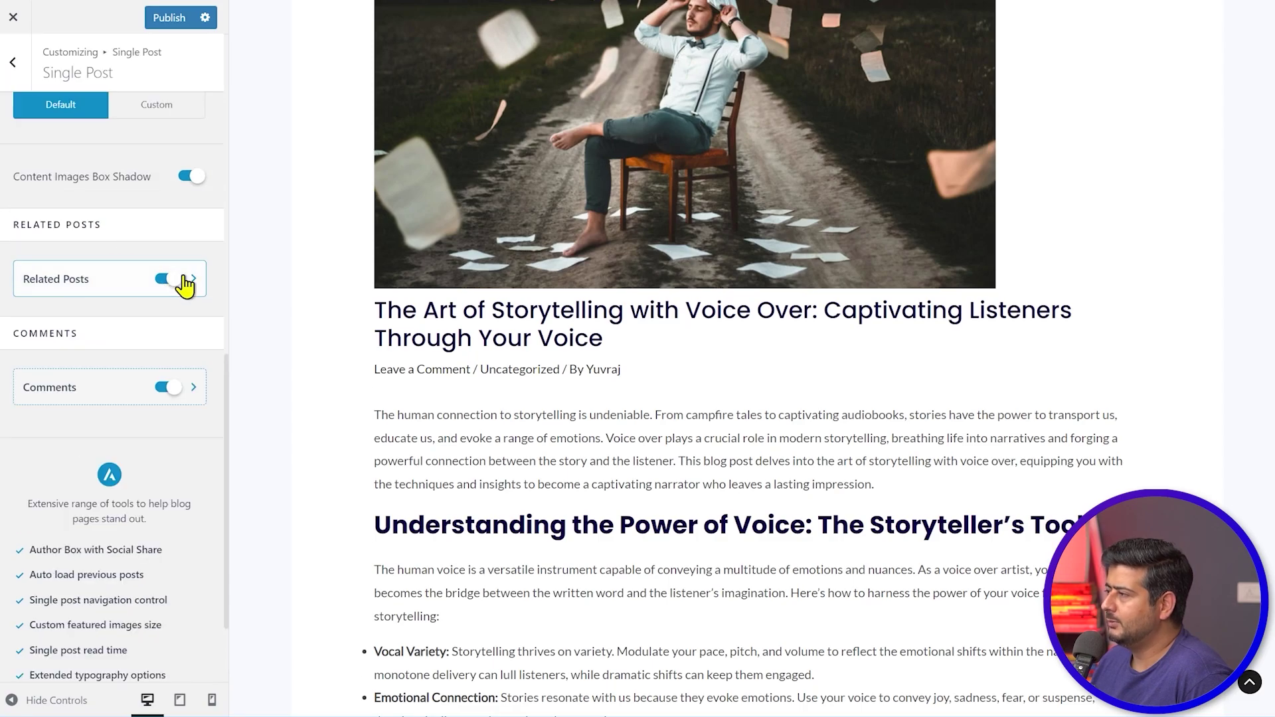
scroll(427, 321, down, 20)
scroll(433, 333, down, 1)
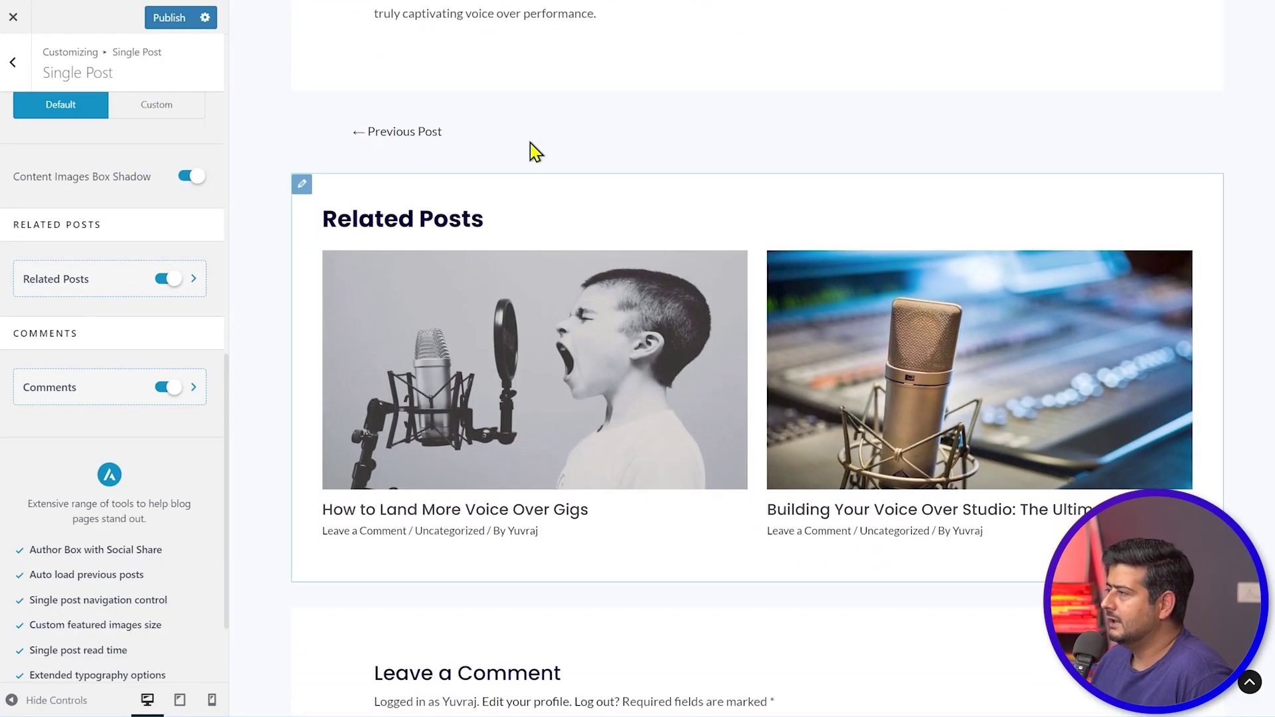
click(194, 279)
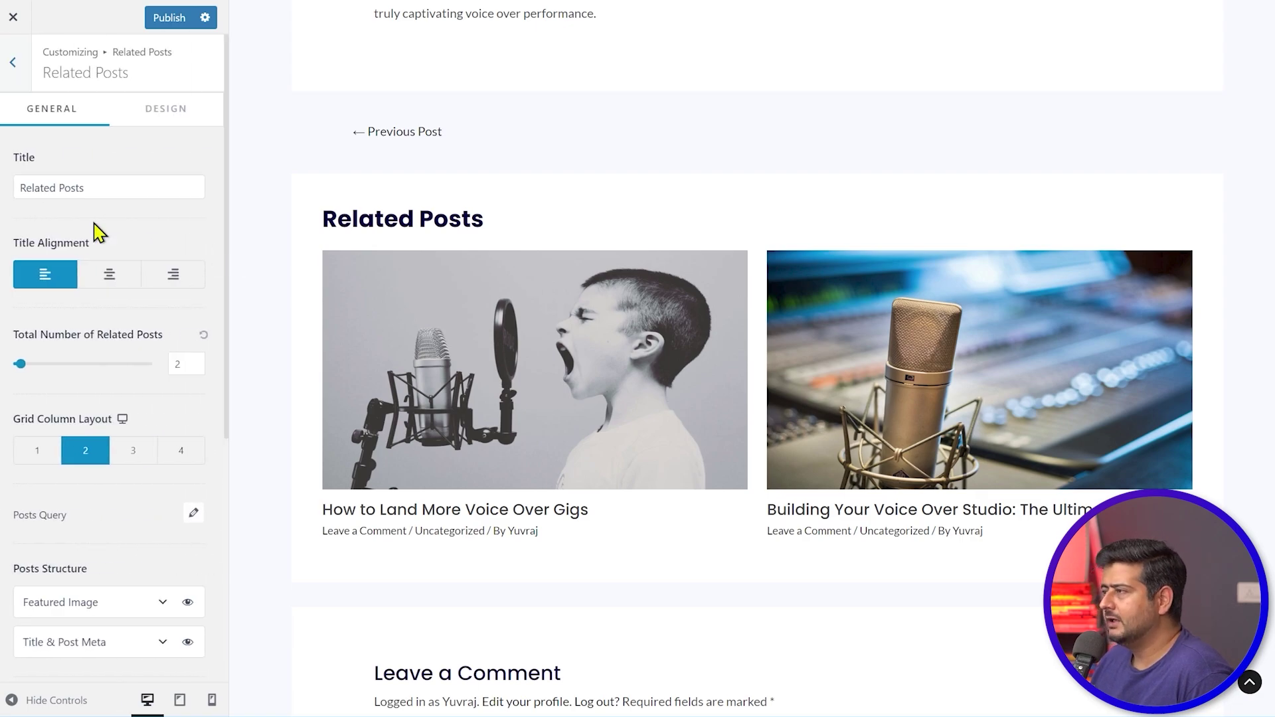
drag(108, 188, 12, 189)
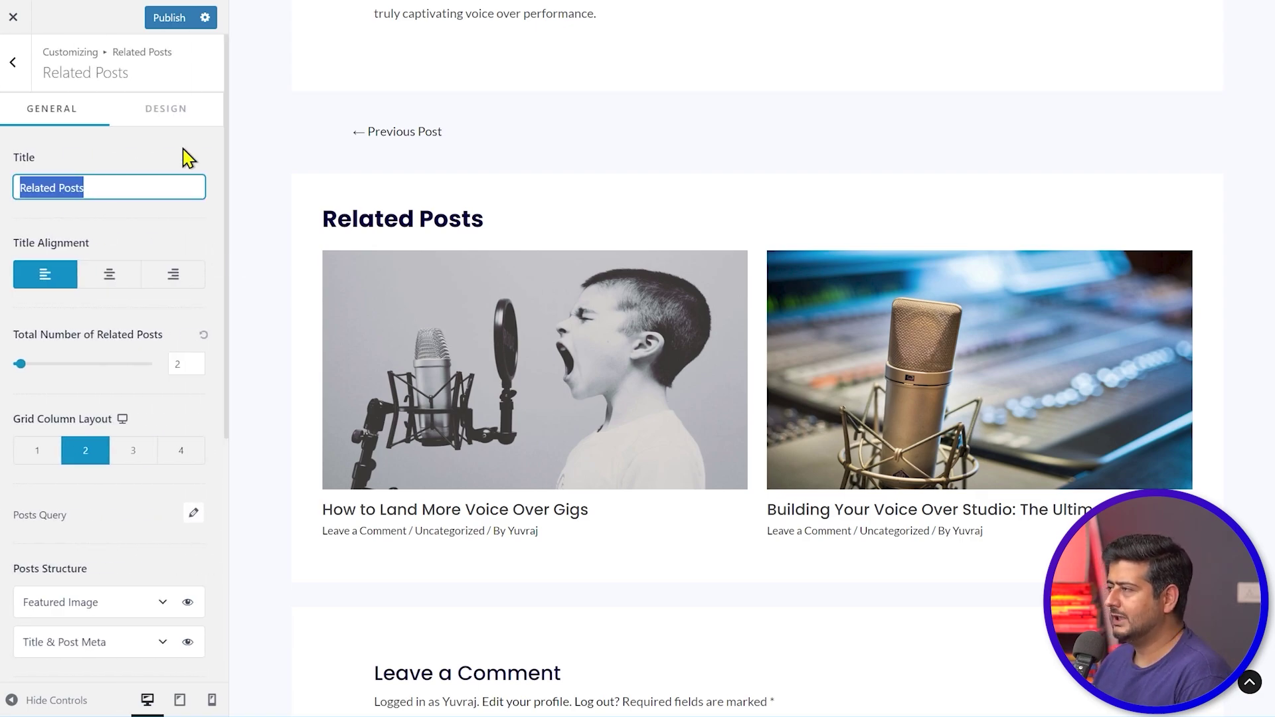
text(Read)
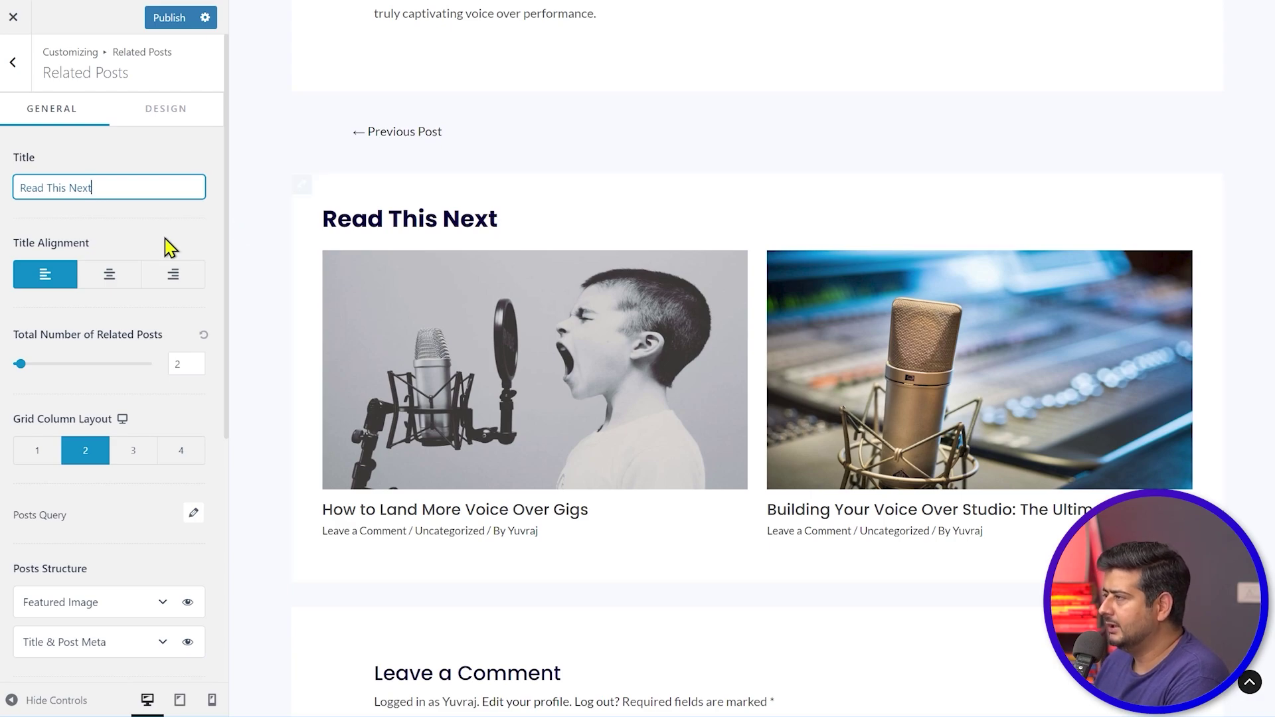
- Center the related posts title and show 4 related posts in a 4-column grid
click(110, 279)
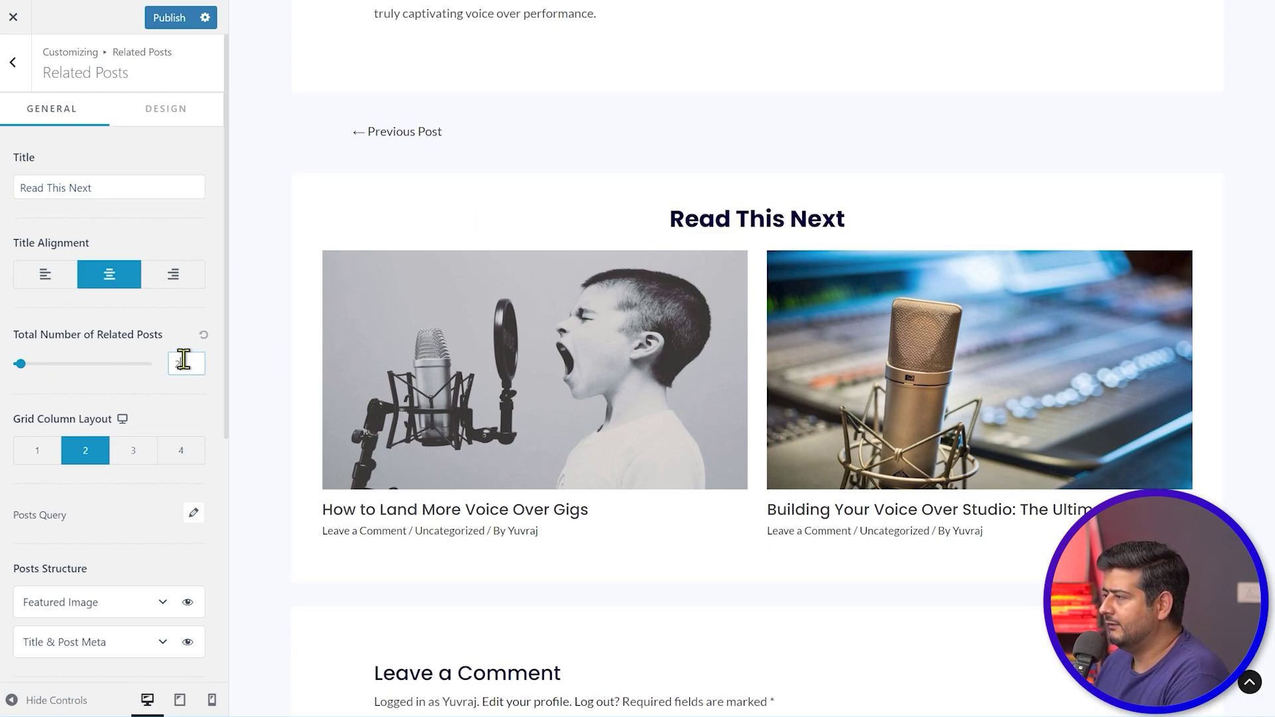
text(4)
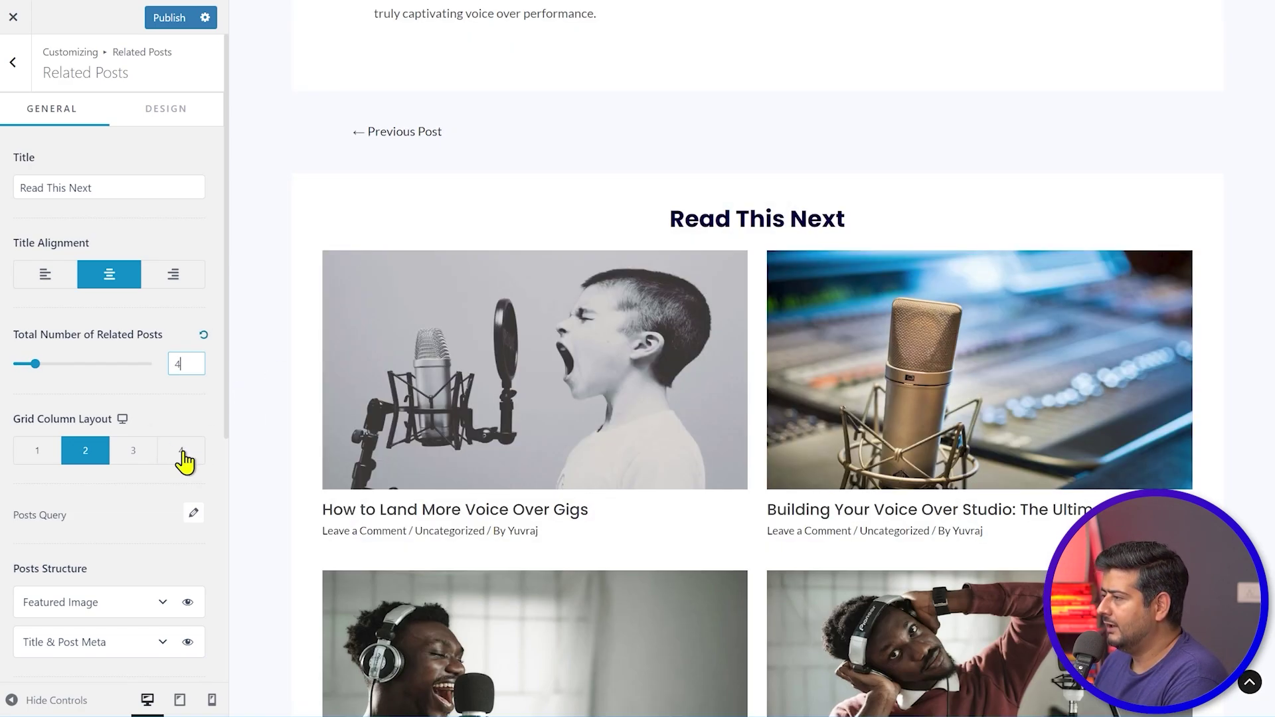
click(181, 452)
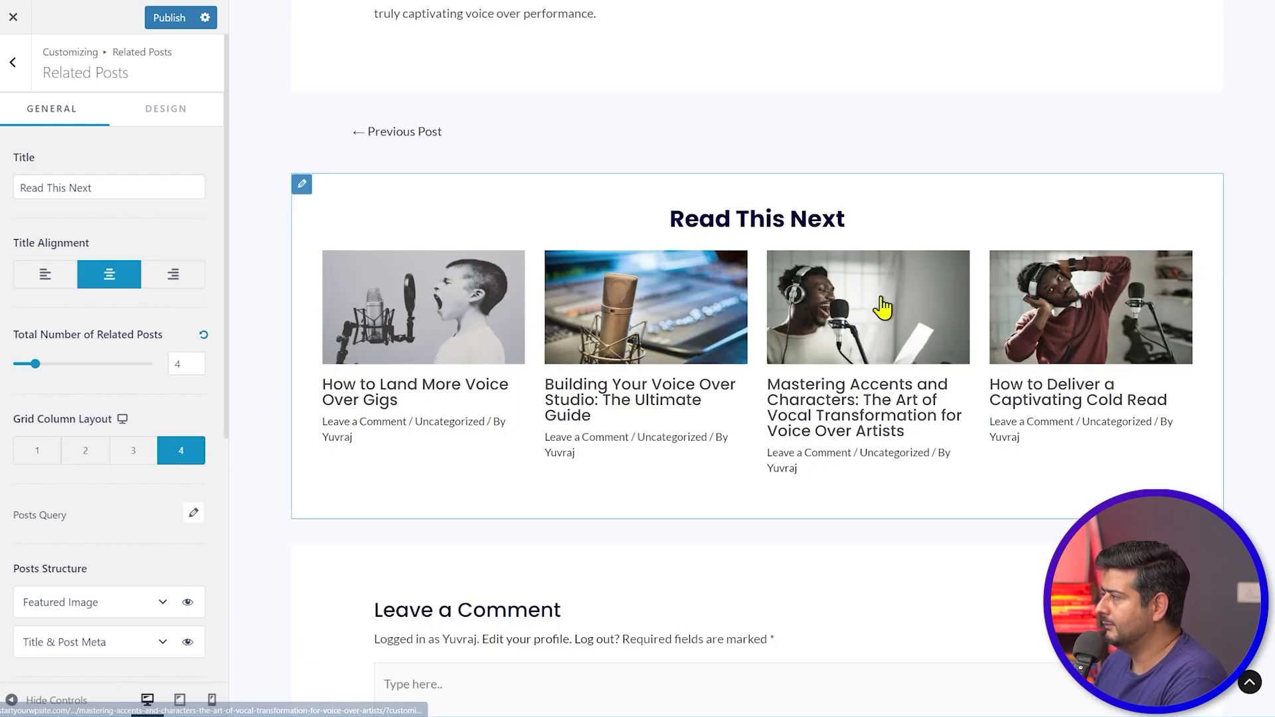
- Examine the Posts Query options for the related posts' source and ordering
scroll(130, 504, down, 2)
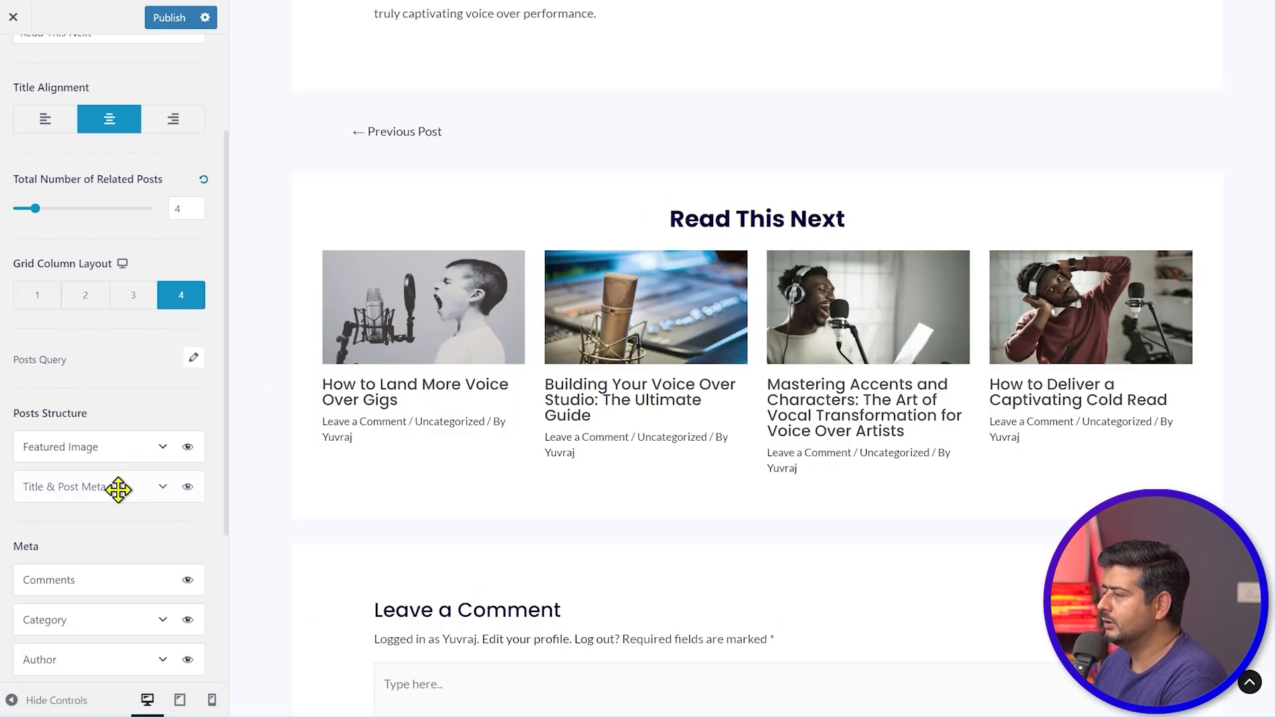
click(194, 359)
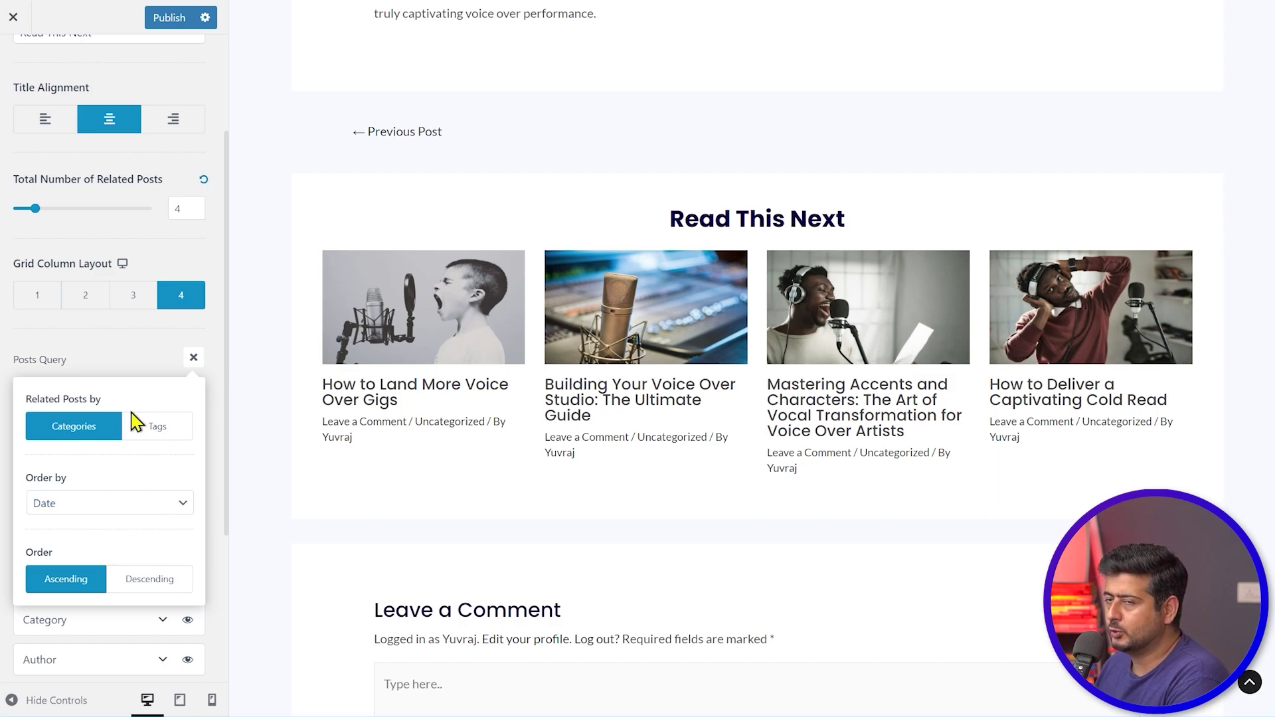
click(155, 364)
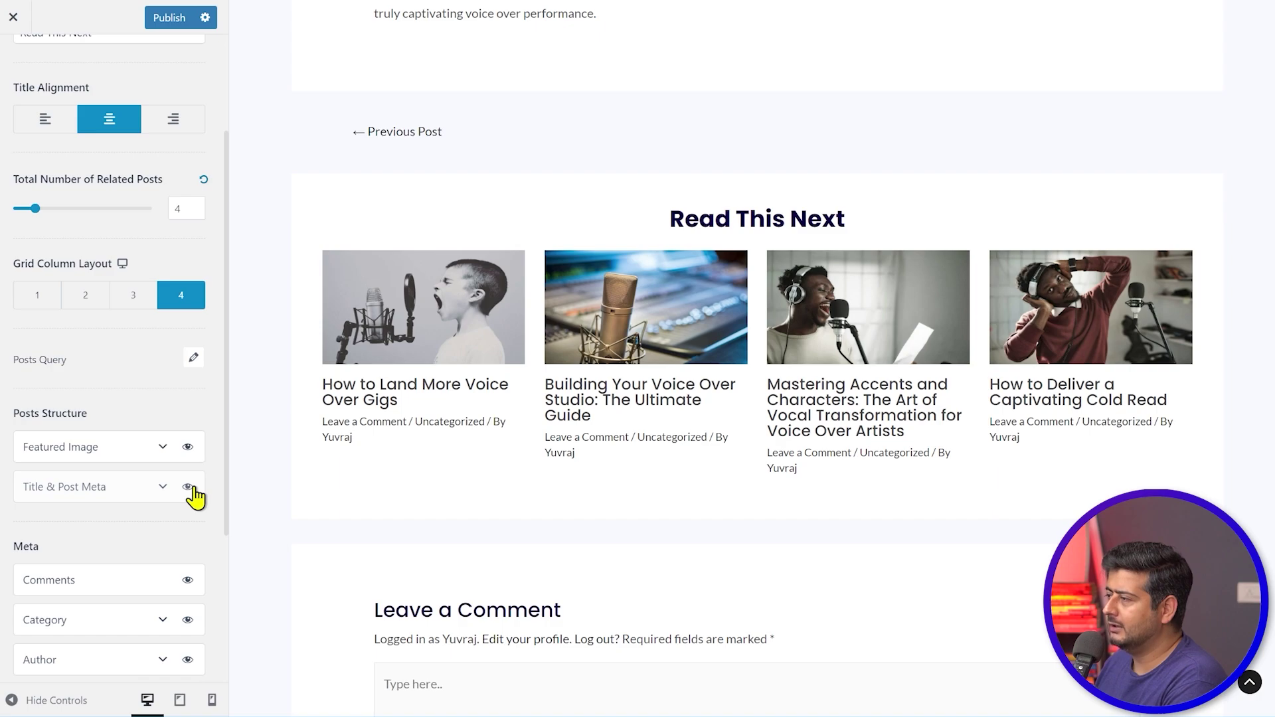
- Try the related posts with Title & Post Meta hidden, and show it again
scroll(114, 492, down, 3)
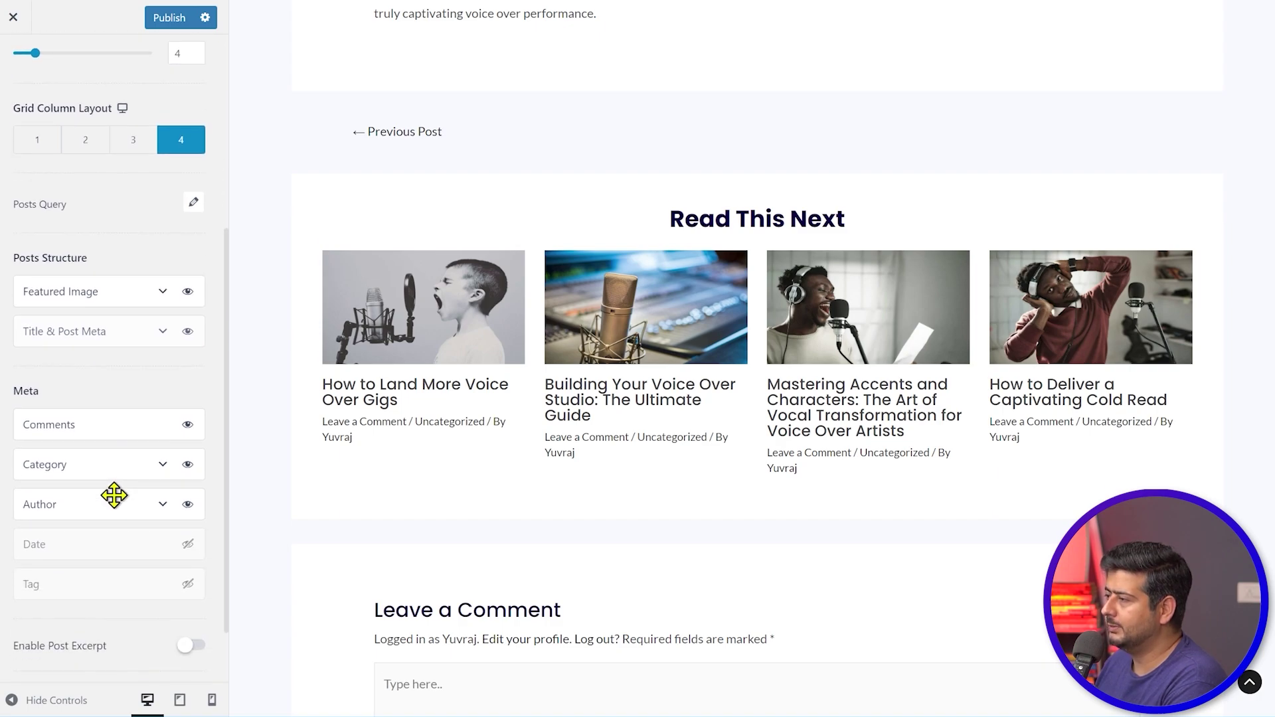
click(188, 332)
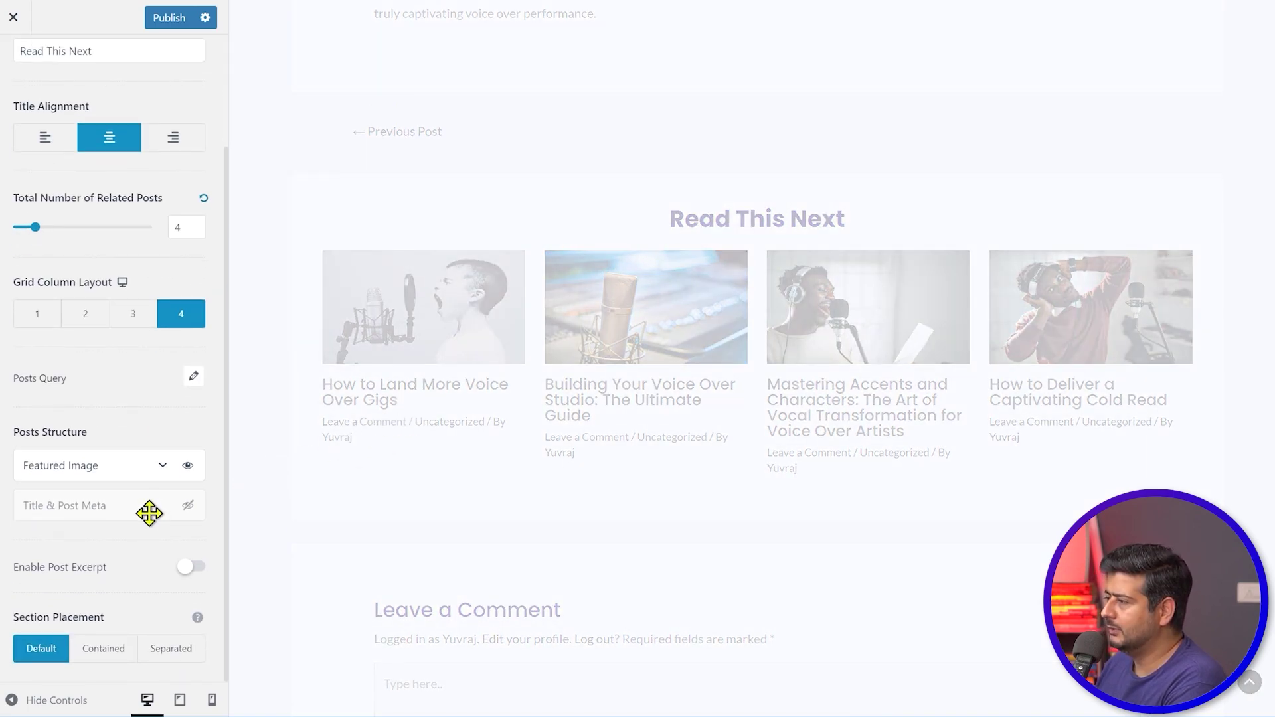
click(187, 505)
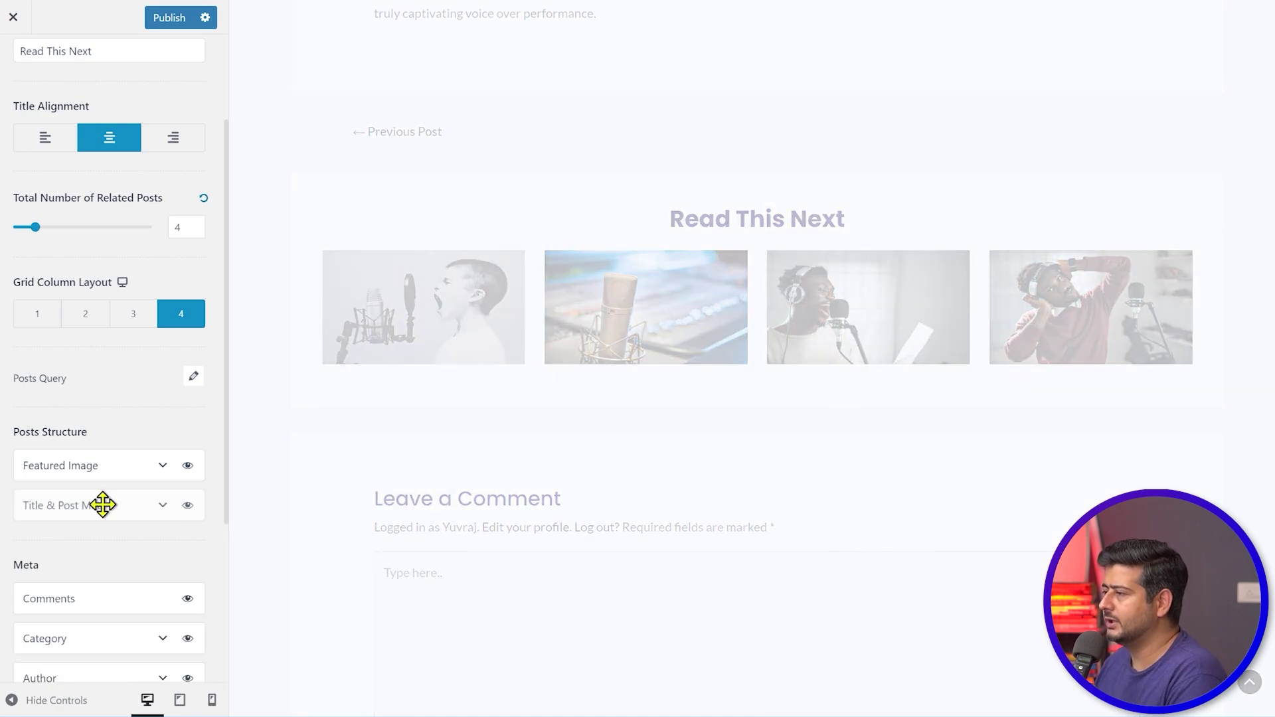
- Hide the Comments and Category meta items of the related posts
scroll(103, 505, down, 3)
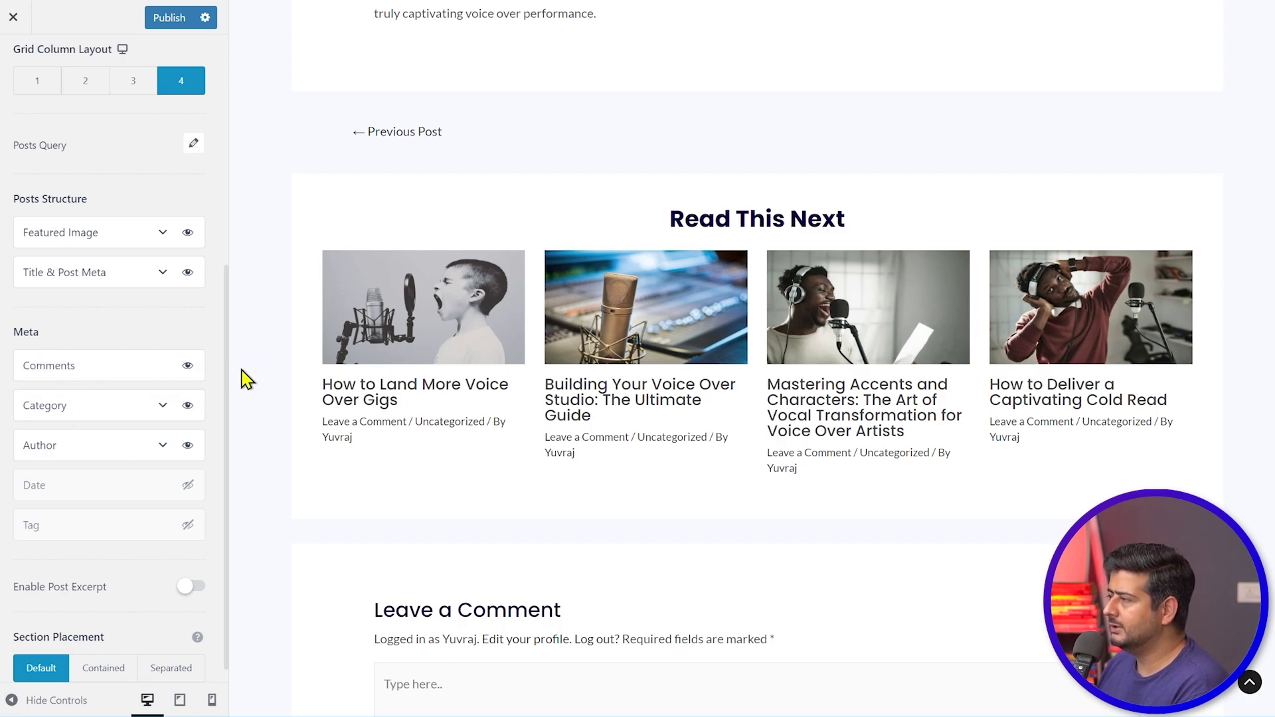
click(188, 366)
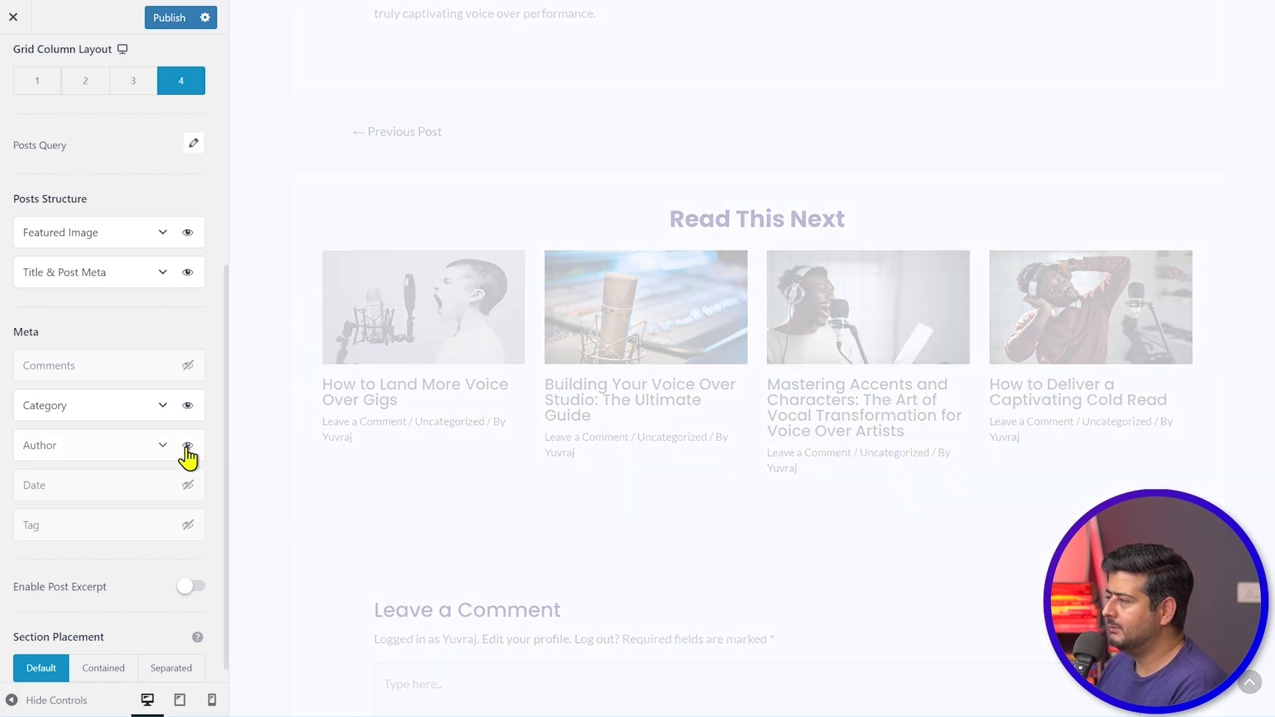
click(188, 406)
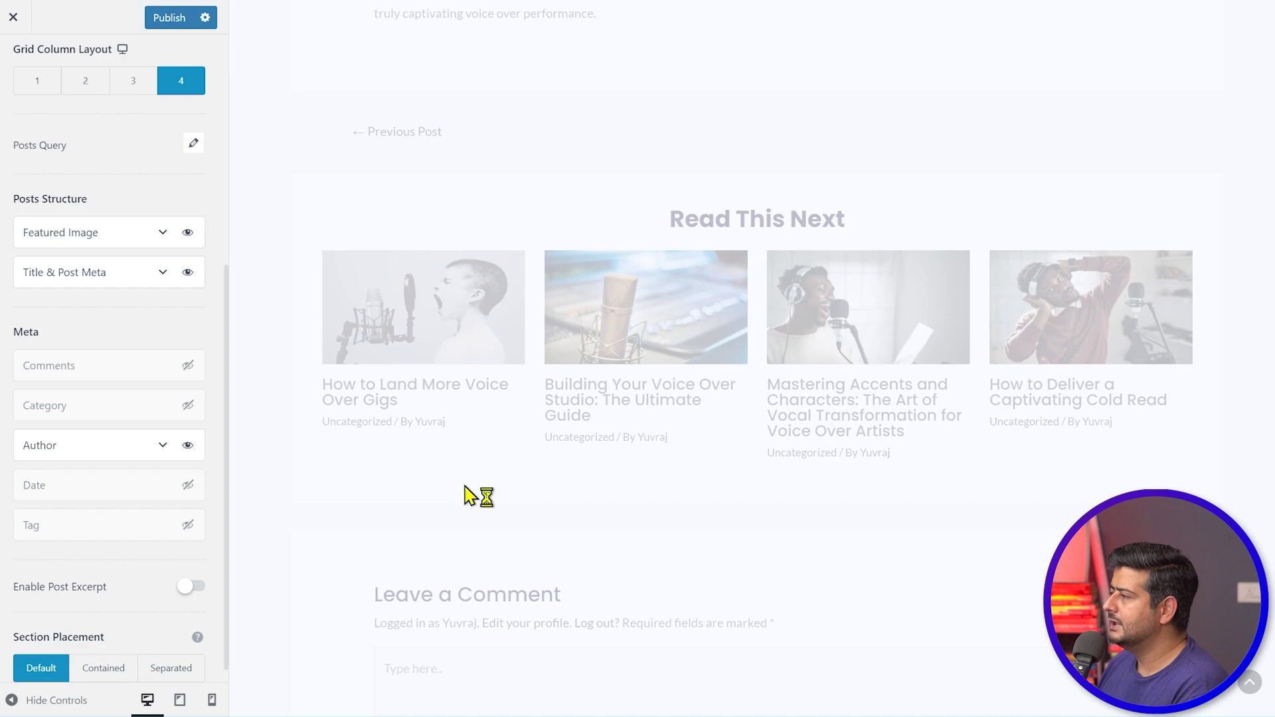
- Set the prefix label of the related posts' Author meta to "Written By"
click(164, 448)
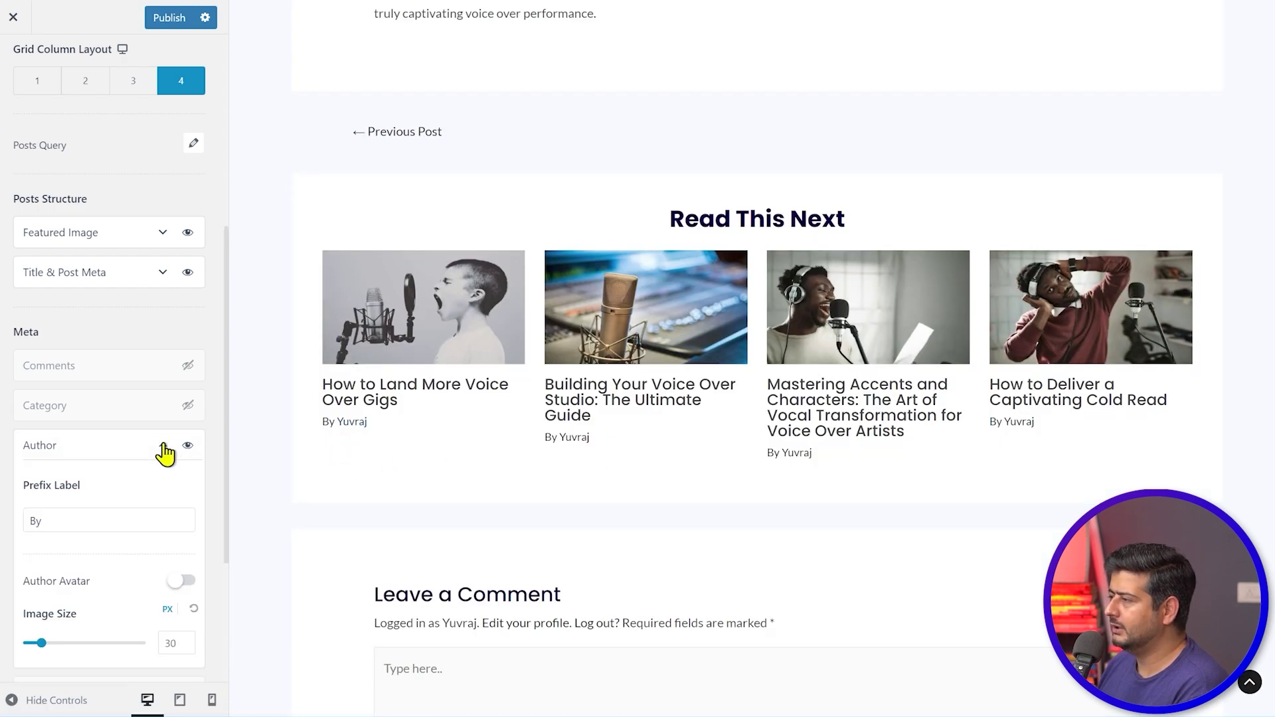
double_click(79, 518)
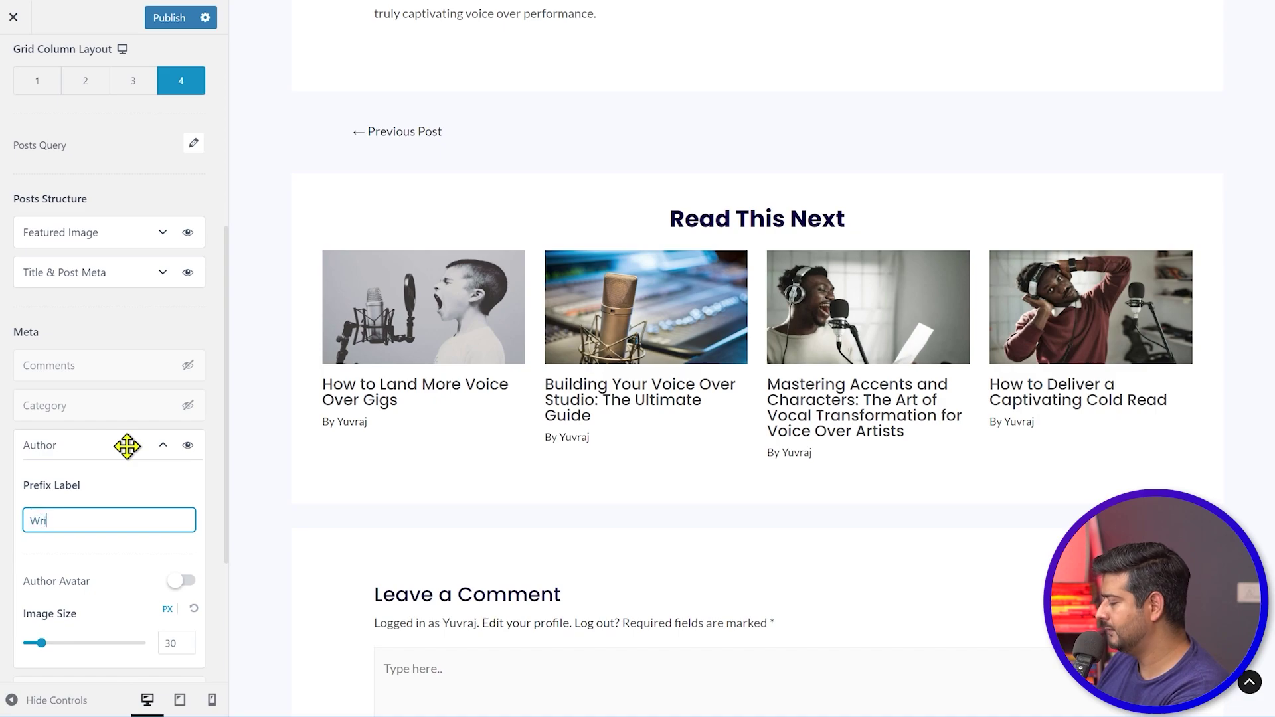
text(Written By)
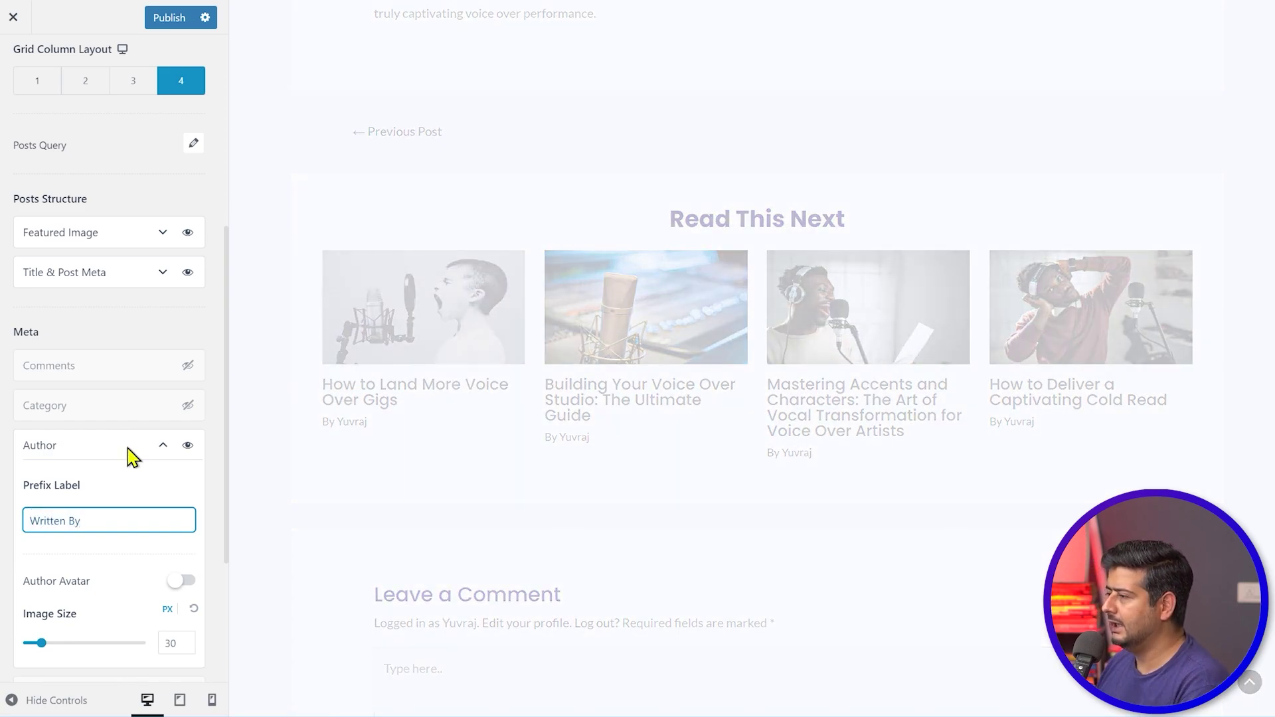
- Try the author avatar in the related posts' meta, and turn it off again
click(185, 581)
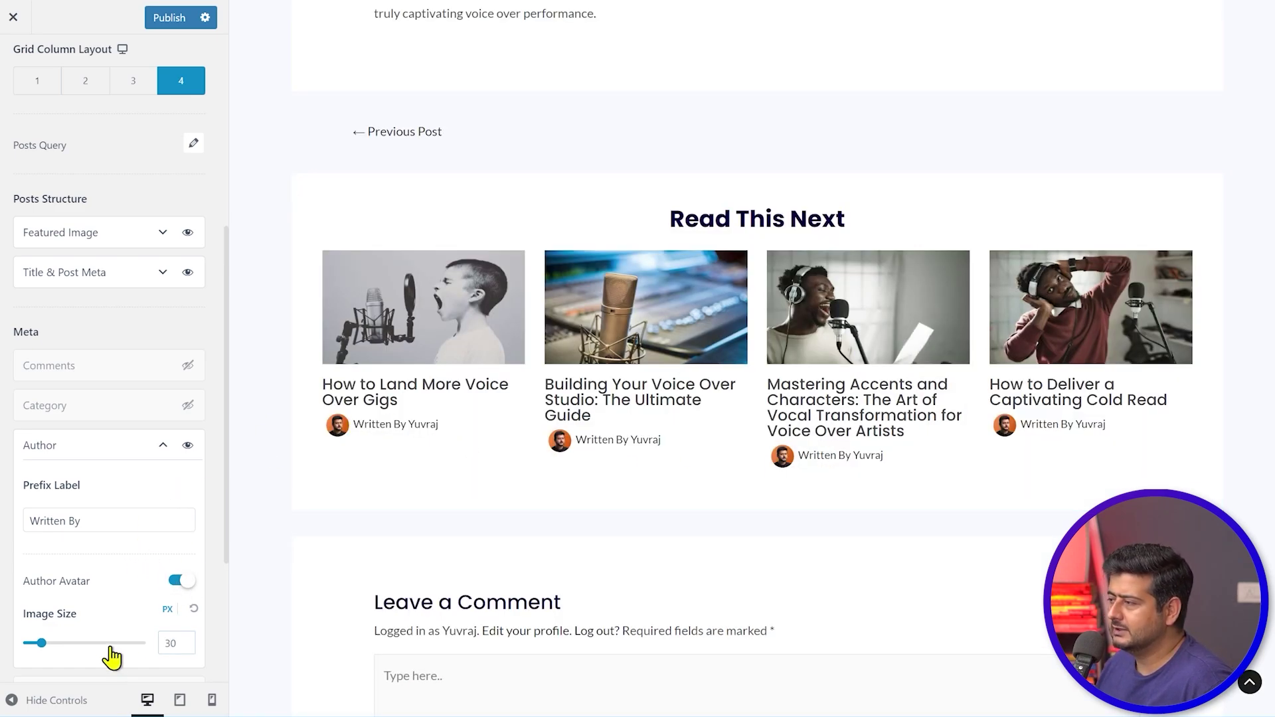
click(175, 583)
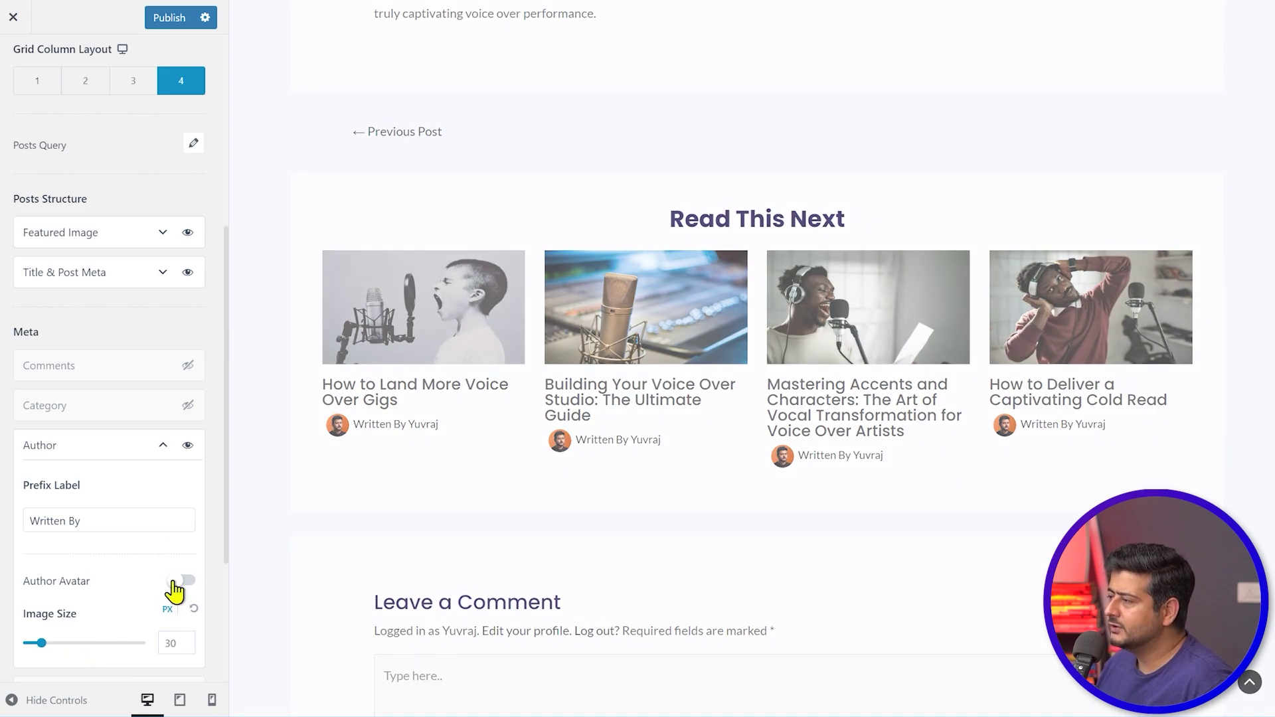
- Show the Comments meta item of the related posts again, and try the Category item before hiding it
click(161, 446)
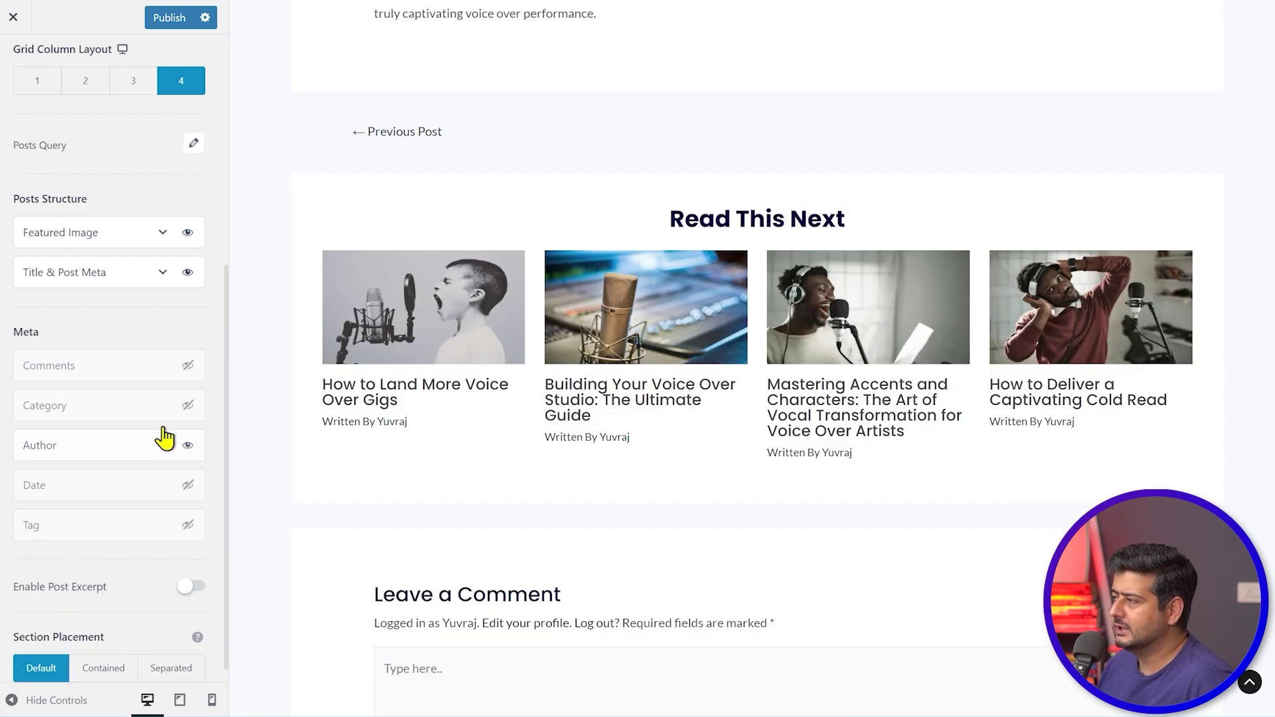
click(188, 366)
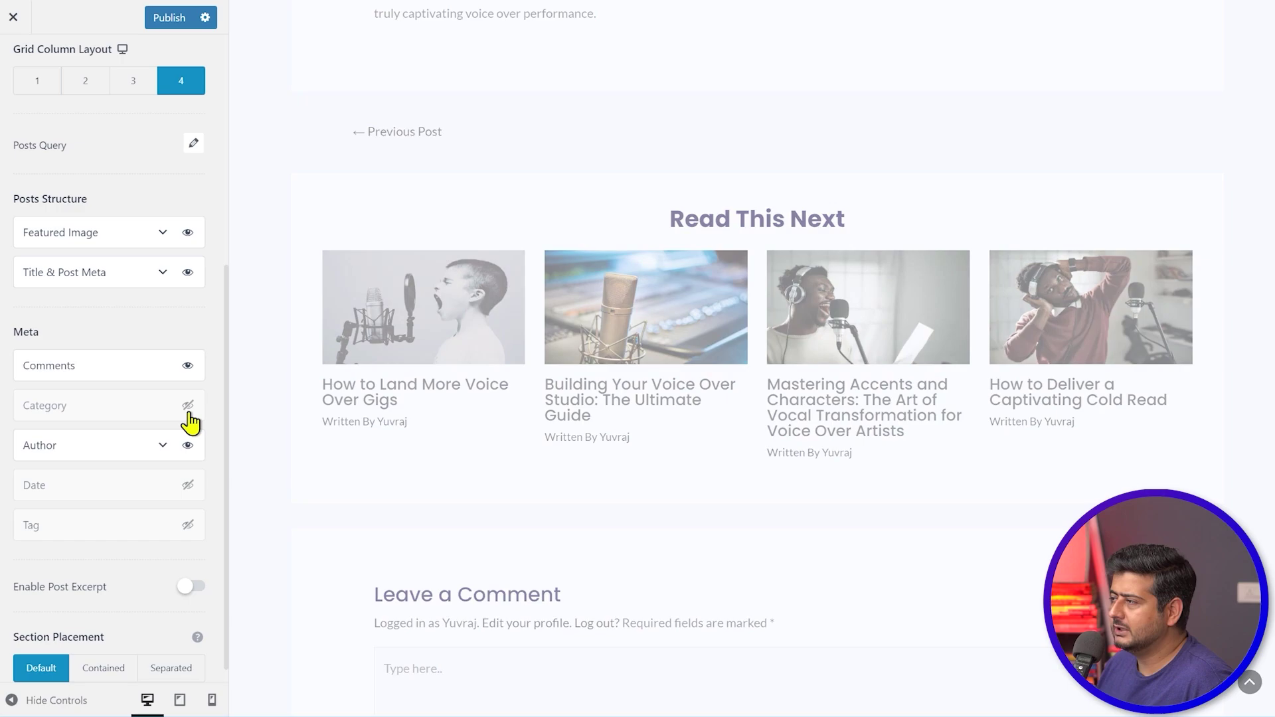
click(188, 405)
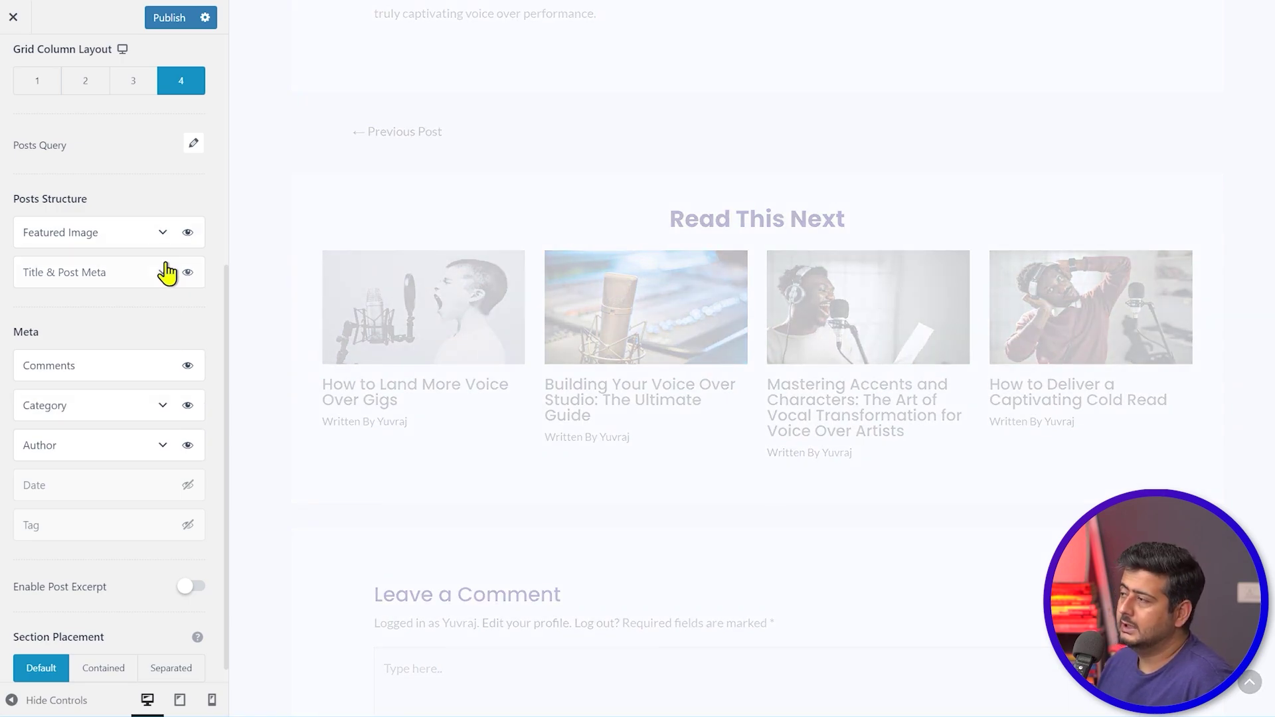
click(162, 406)
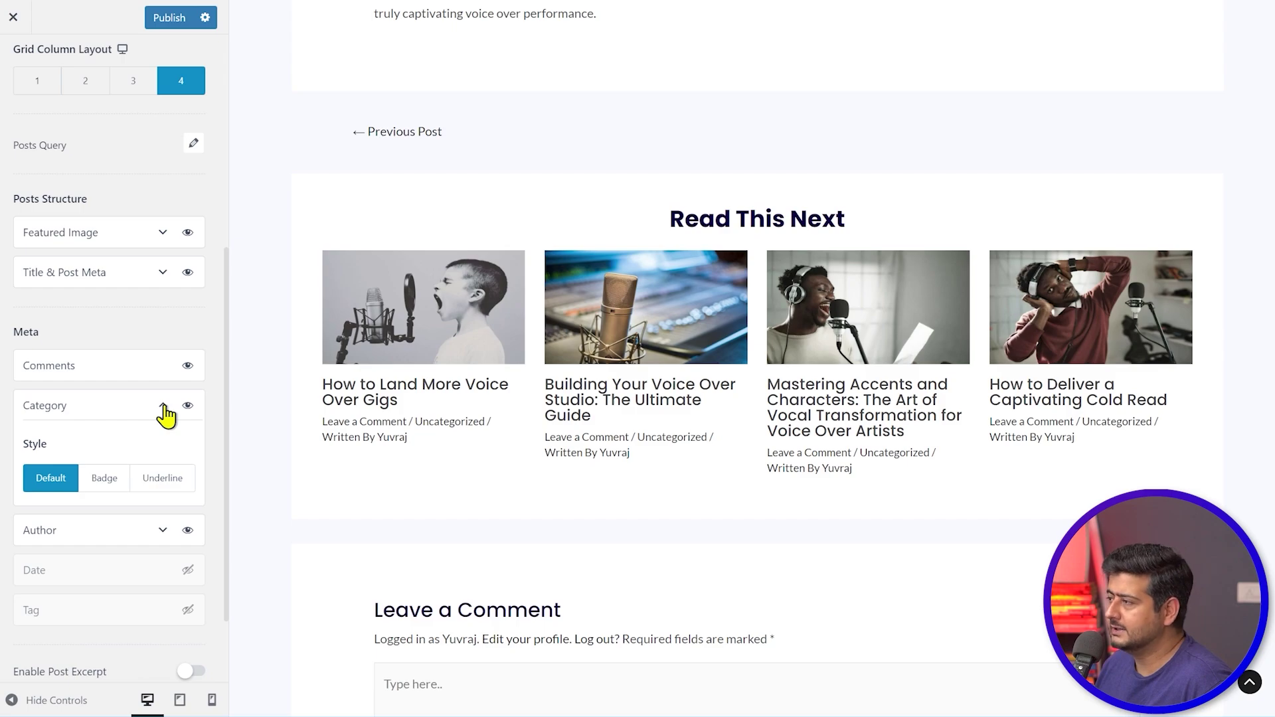
click(162, 407)
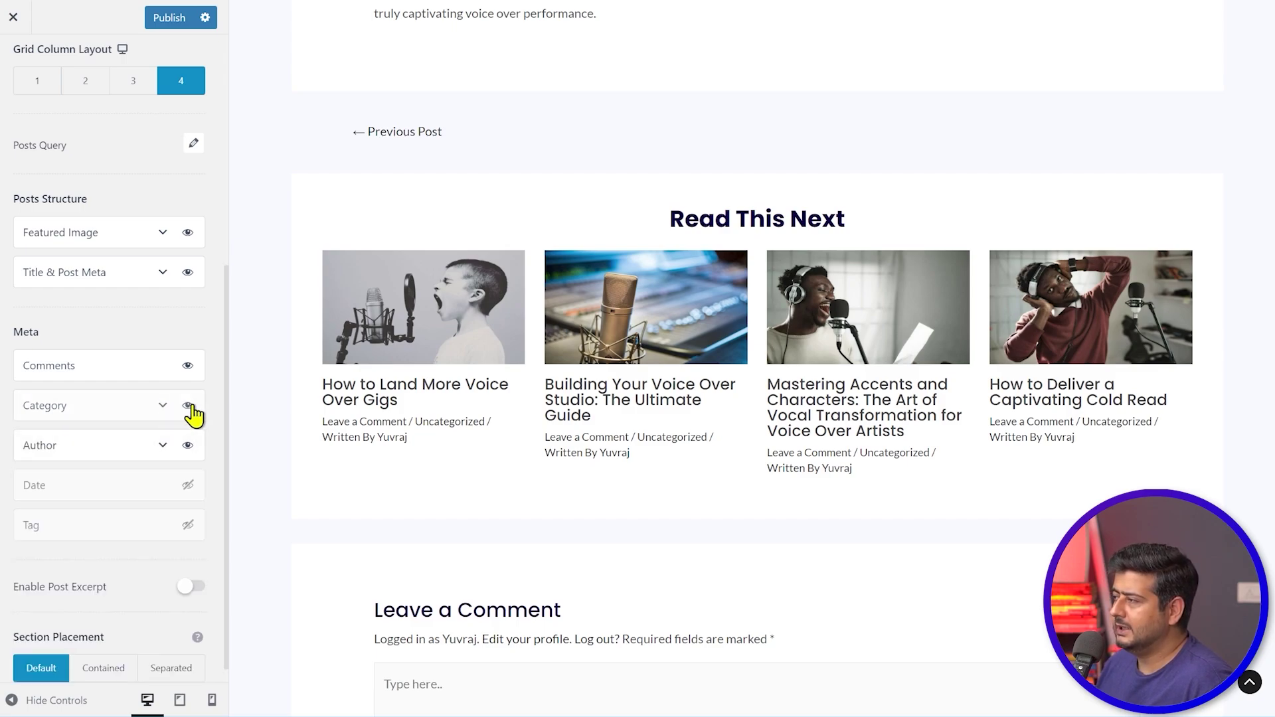
click(189, 406)
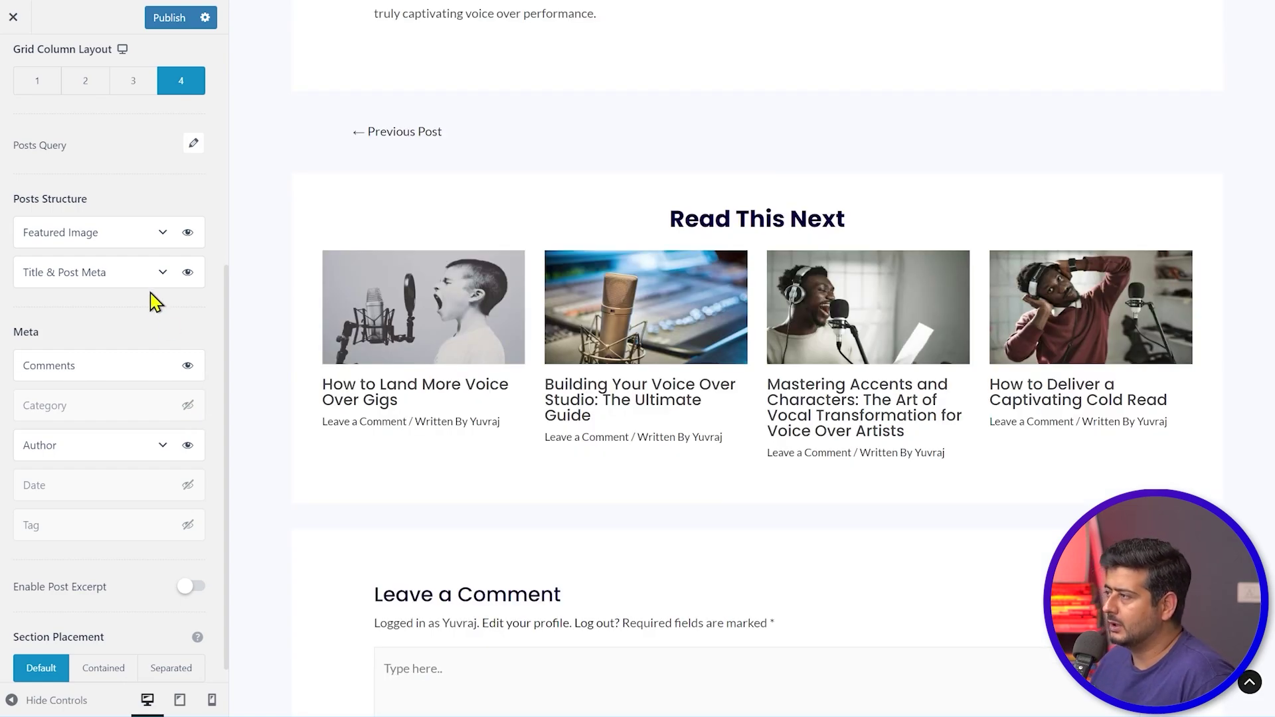
- Set the divider type of the related posts' Title & Post Meta to "-" and check the Featured Image options
scroll(161, 277, up, 1)
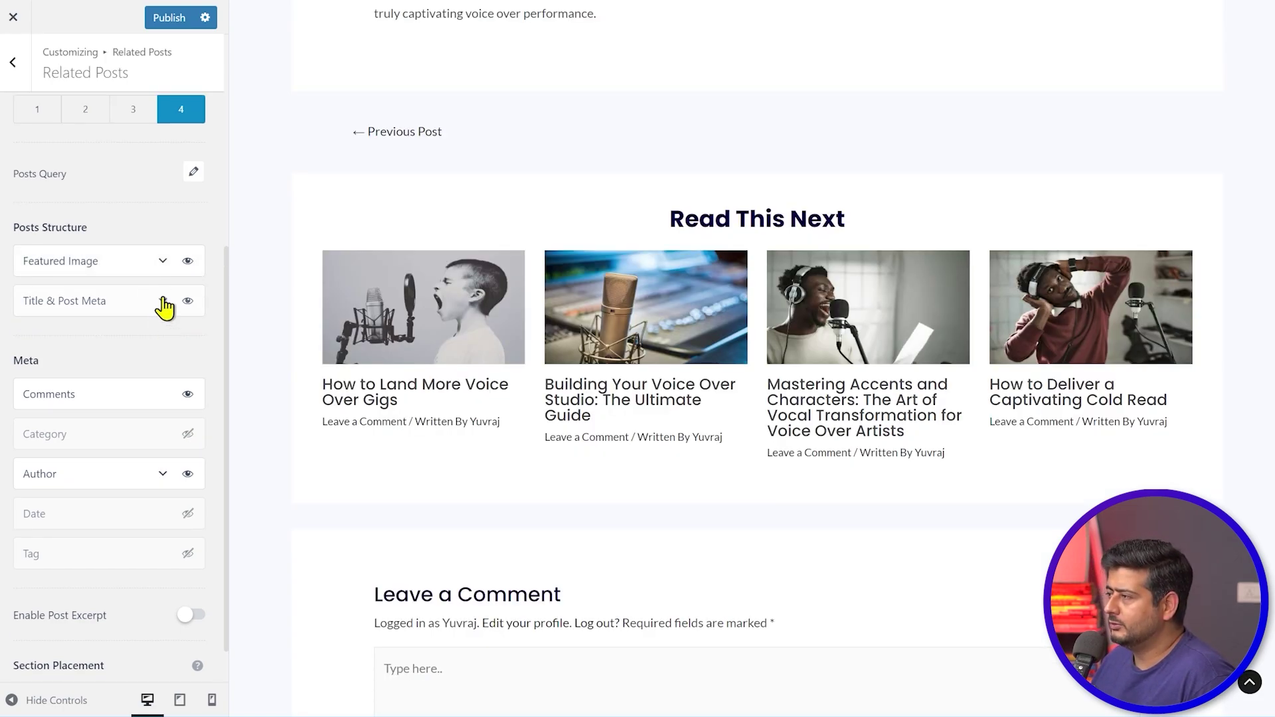
click(162, 304)
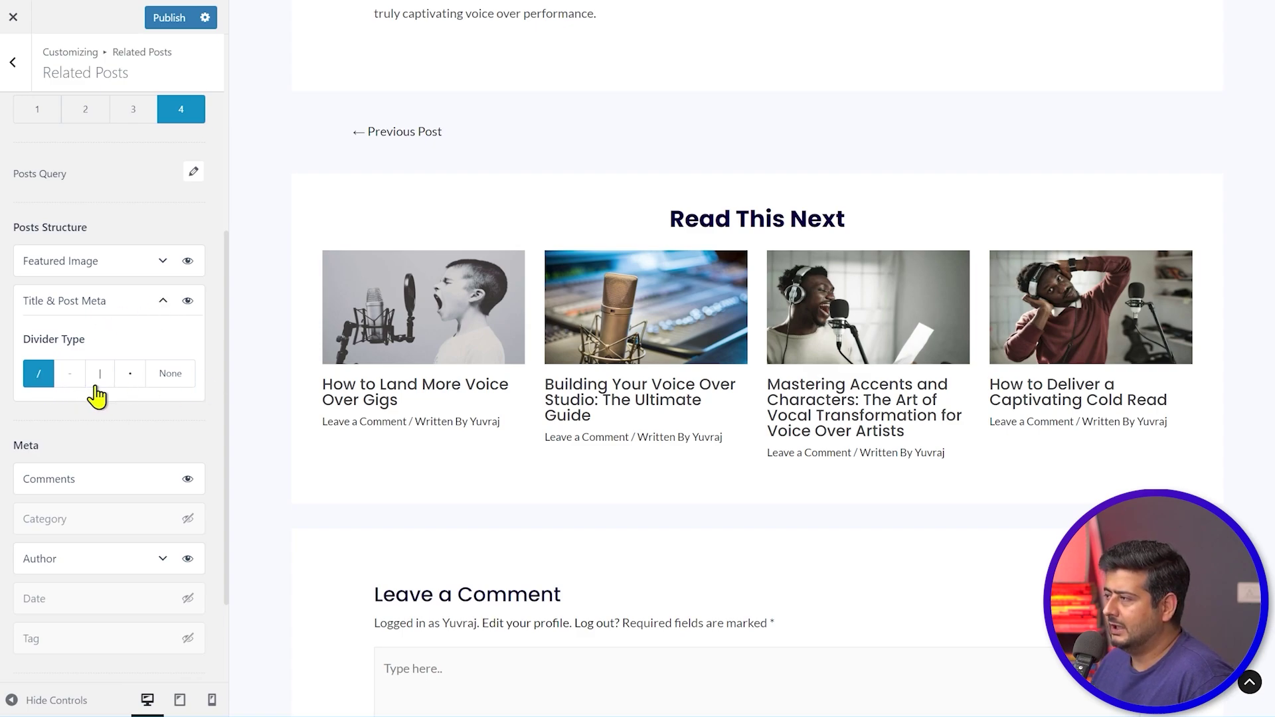
click(70, 375)
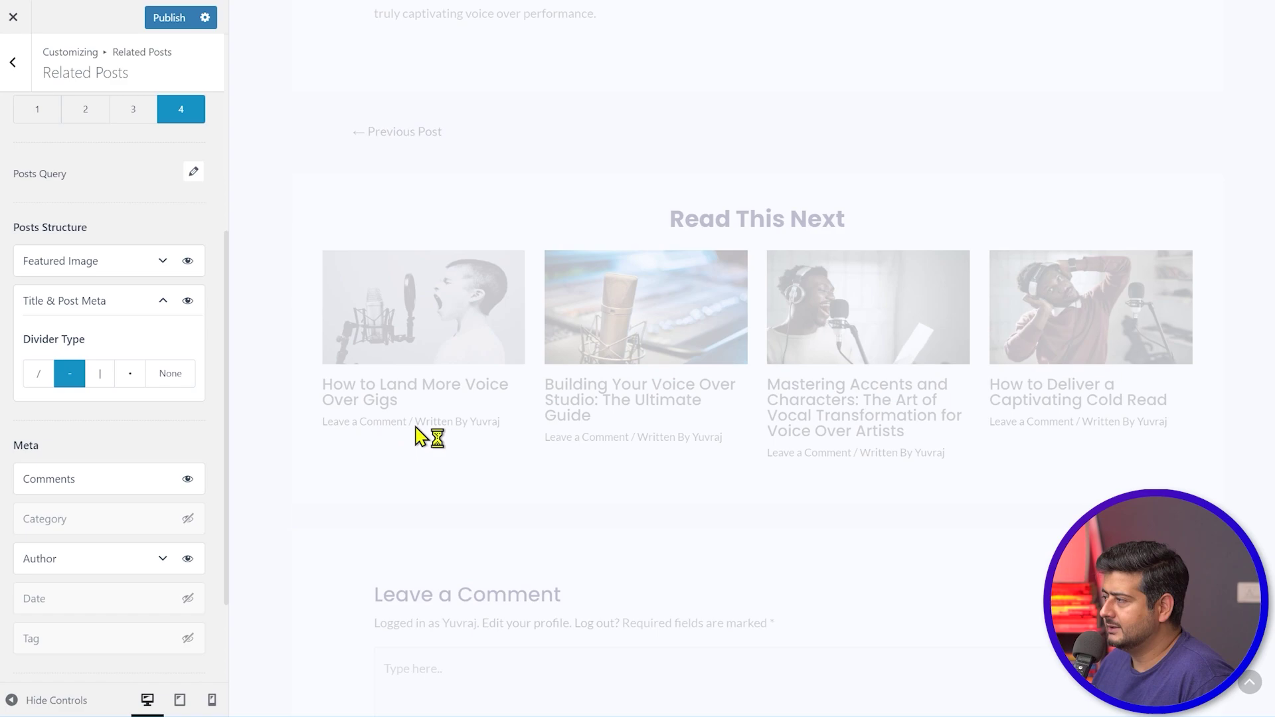
click(162, 262)
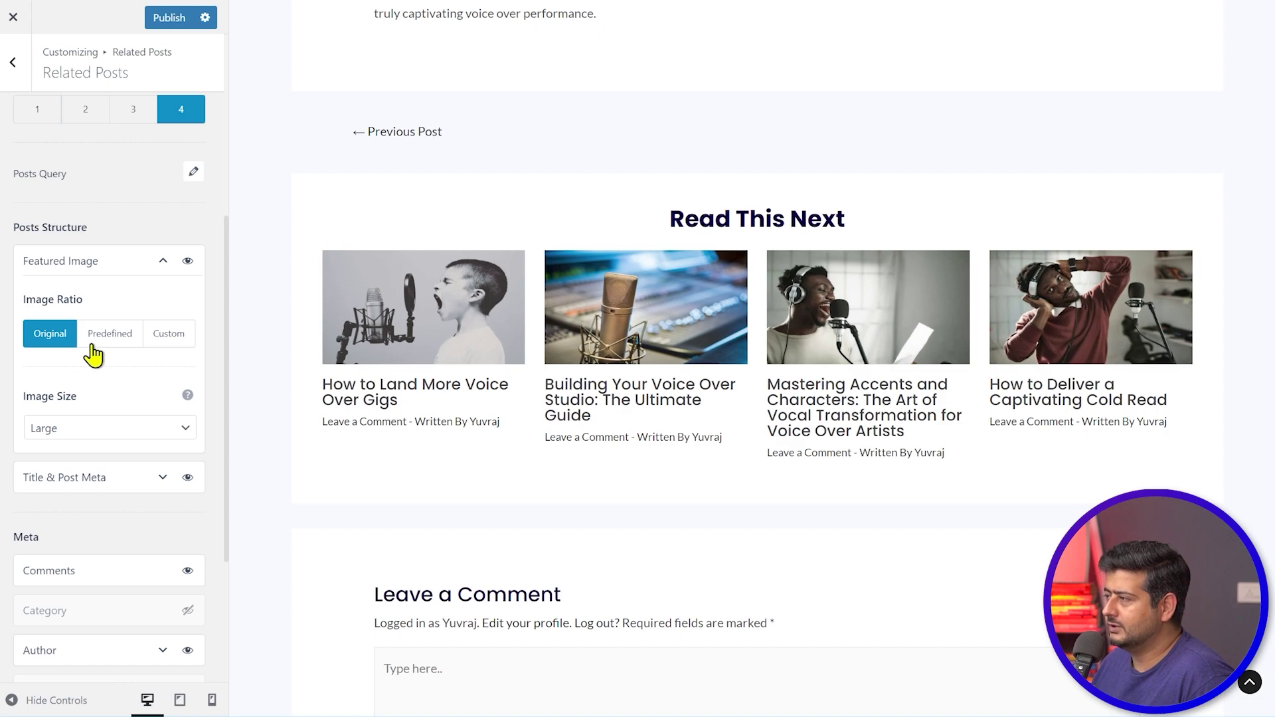
click(163, 262)
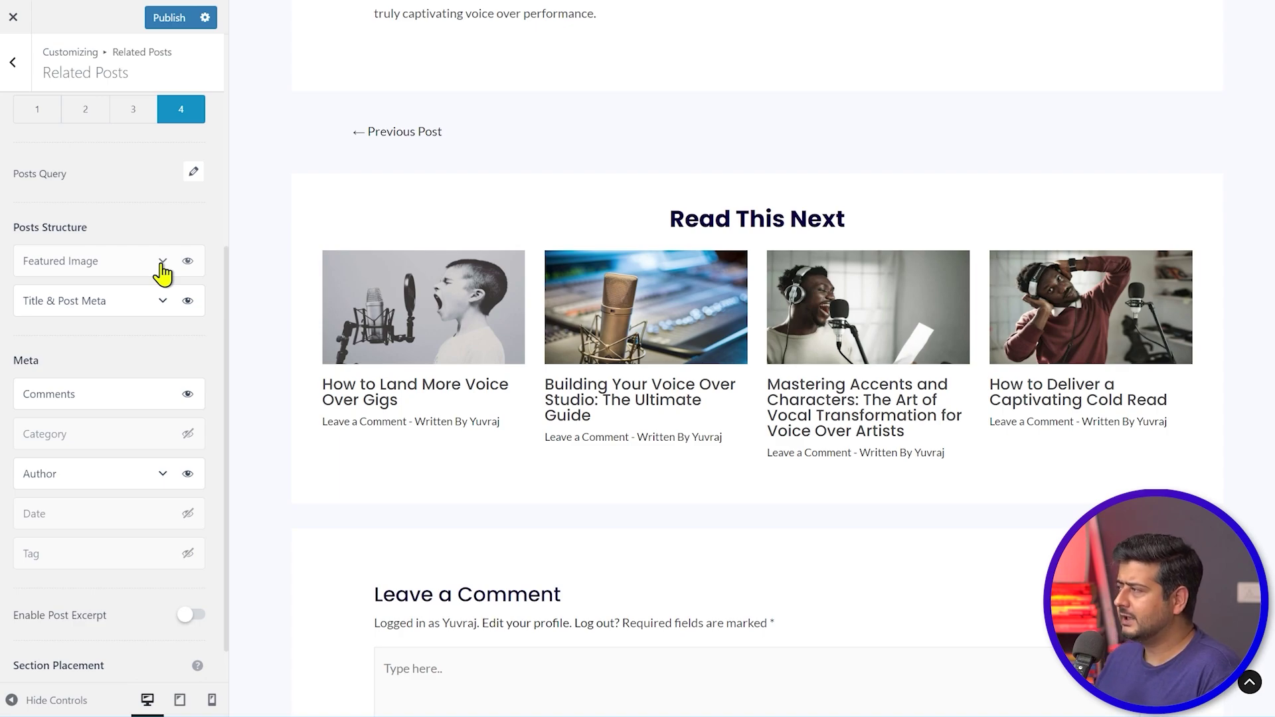
- Try palette blues for the related posts' section title and set its color to a custom vivid blue
scroll(159, 256, up, 5)
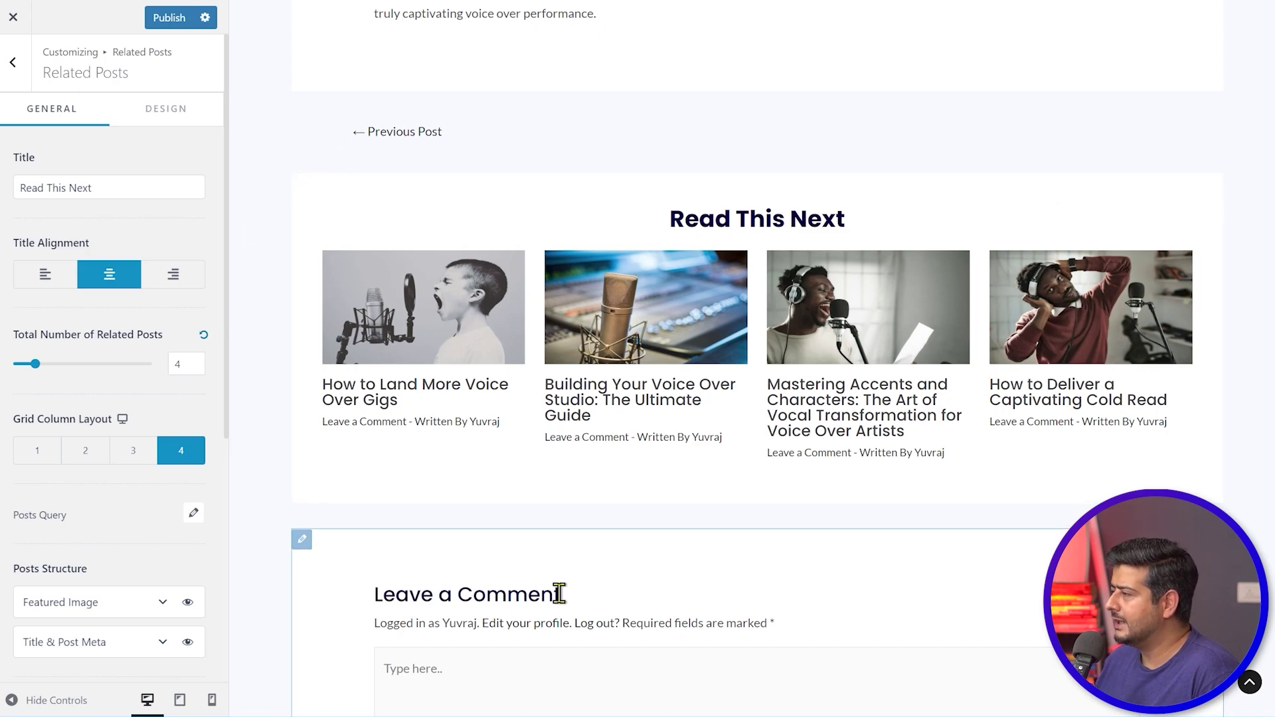
click(178, 117)
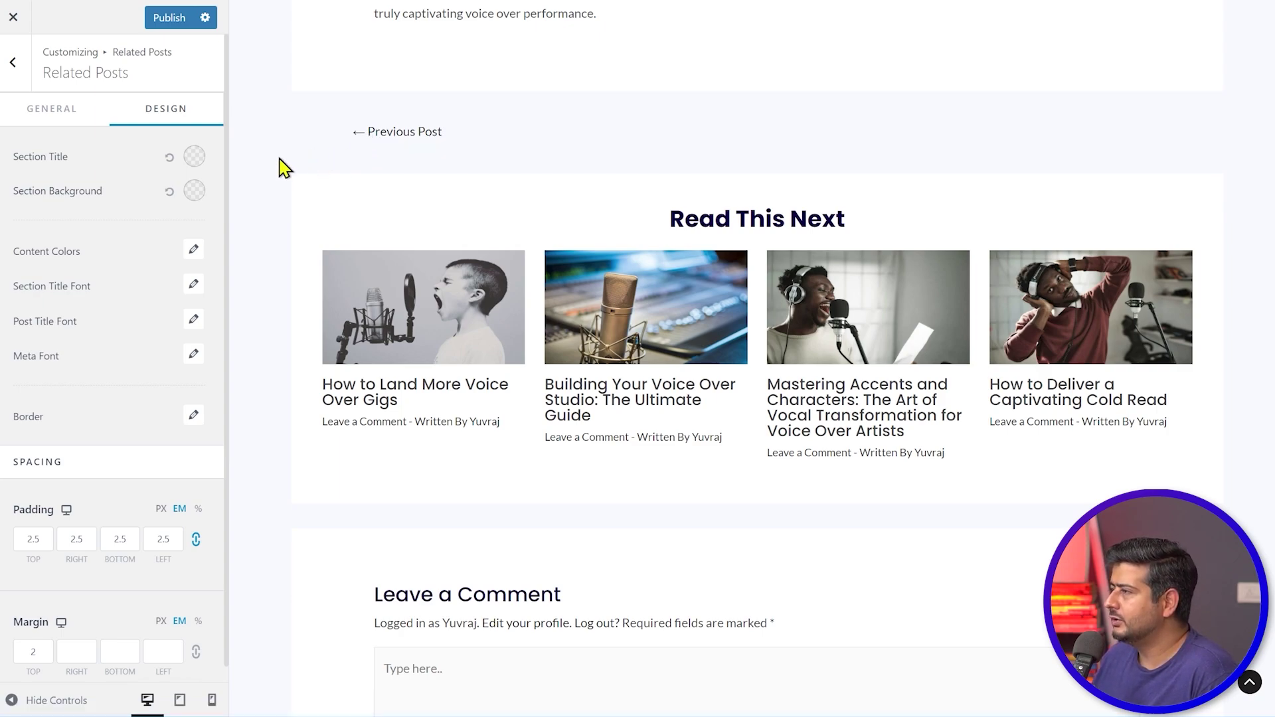
click(194, 157)
click(49, 192)
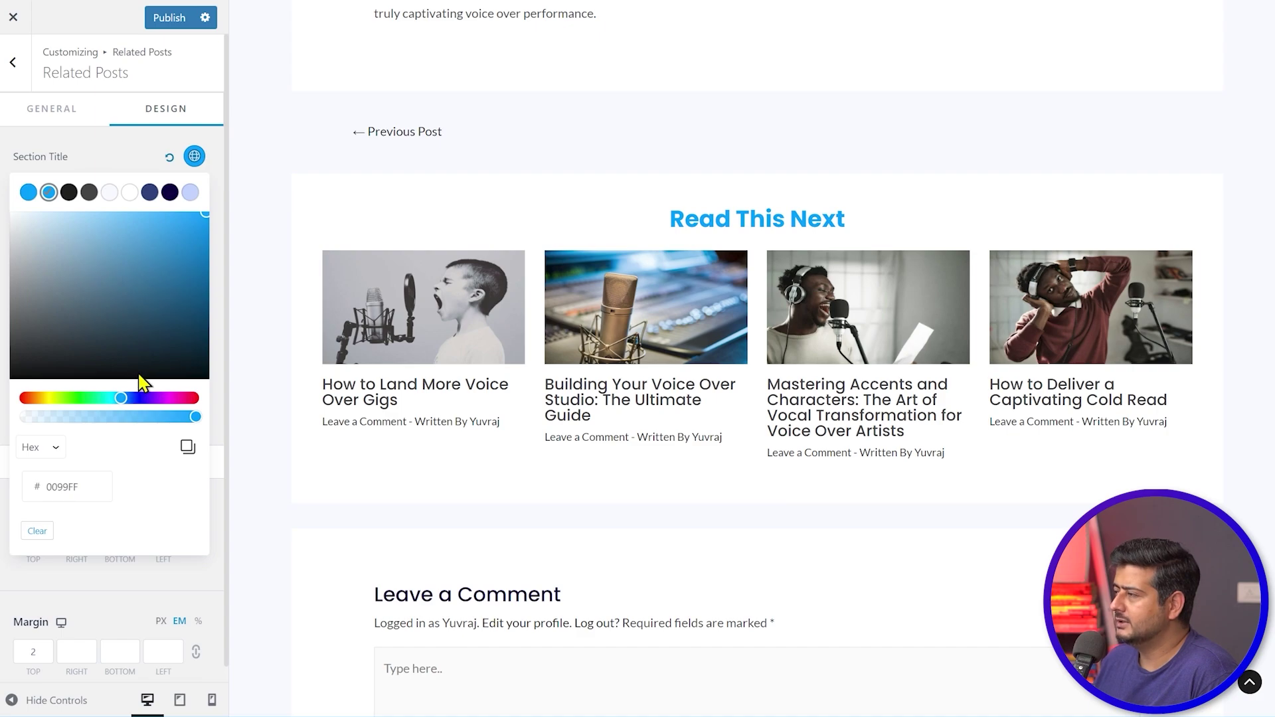
click(121, 398)
drag(122, 400, 140, 402)
click(150, 192)
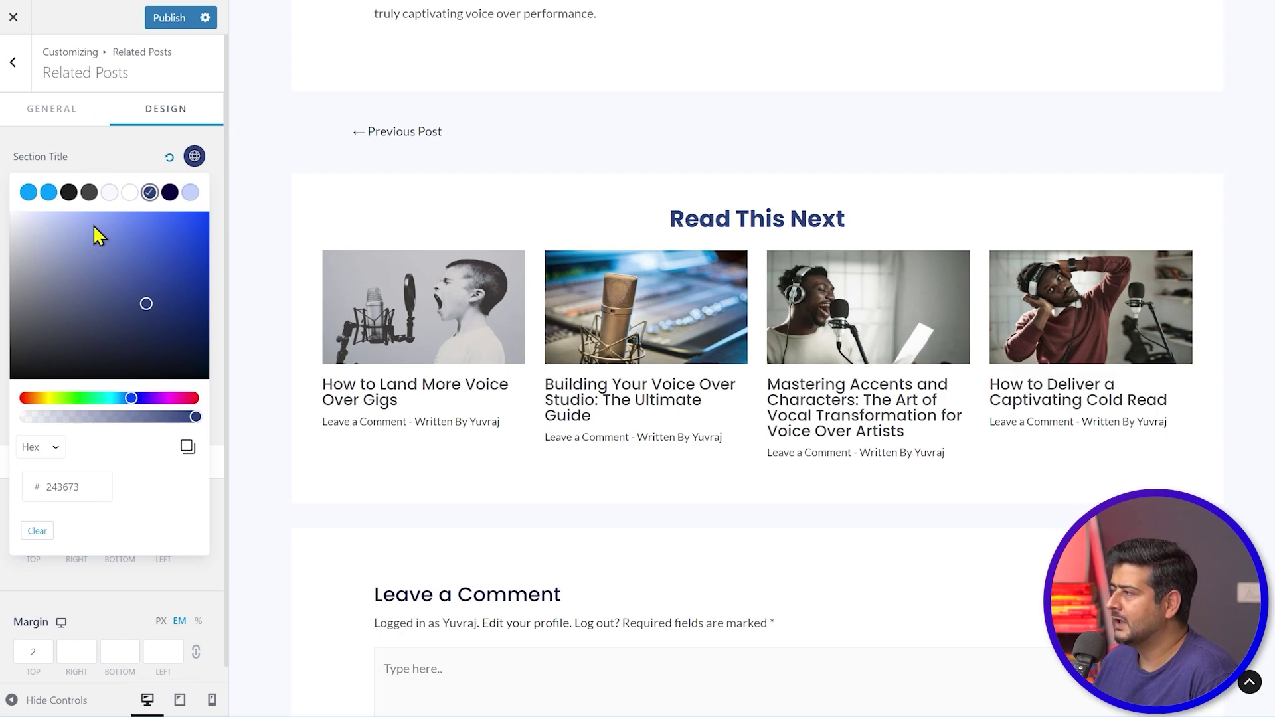
click(174, 292)
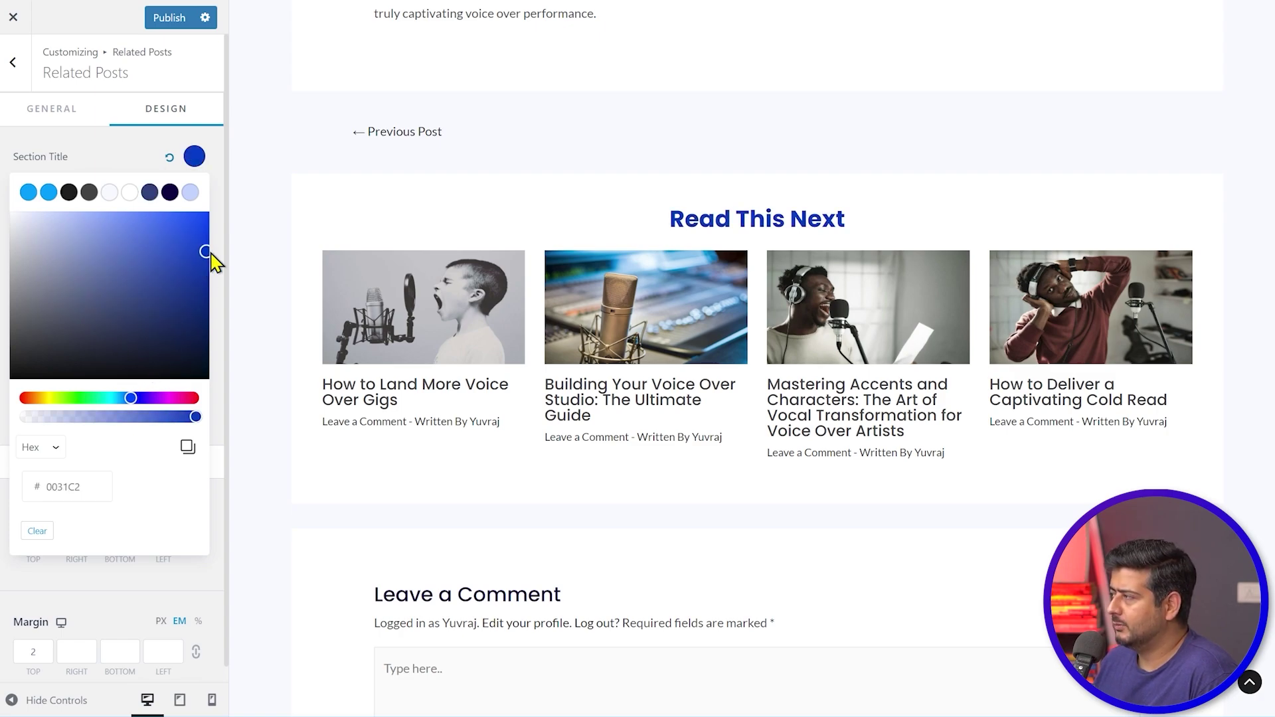
drag(211, 254, 211, 245)
click(229, 245)
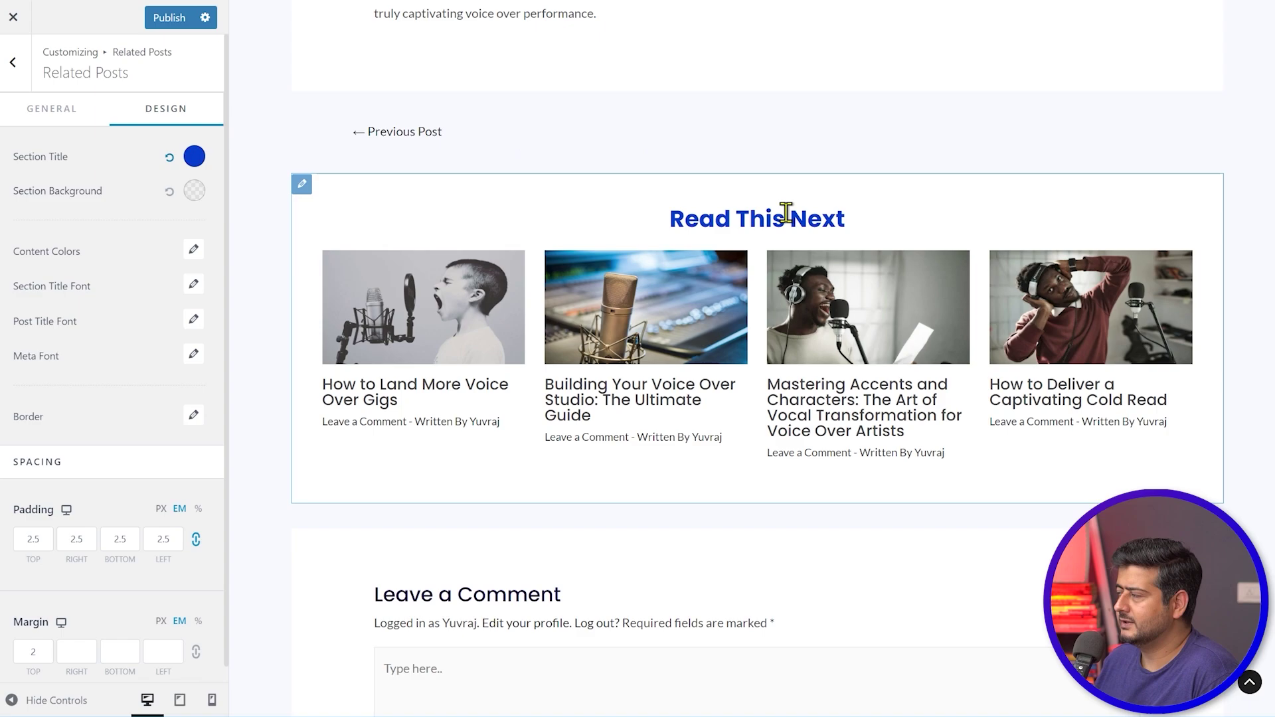
- Try two palette colors for the related posts' section background and set it to the pale blue #EBF1FF
click(194, 192)
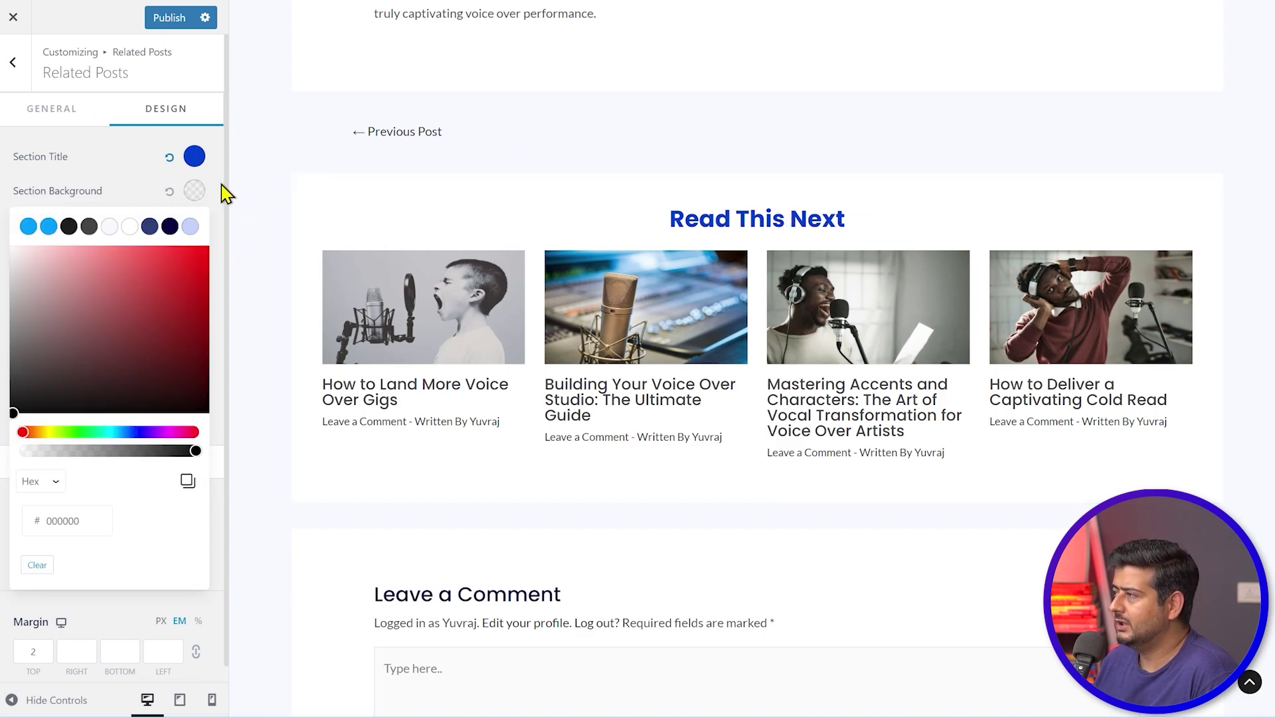
click(191, 229)
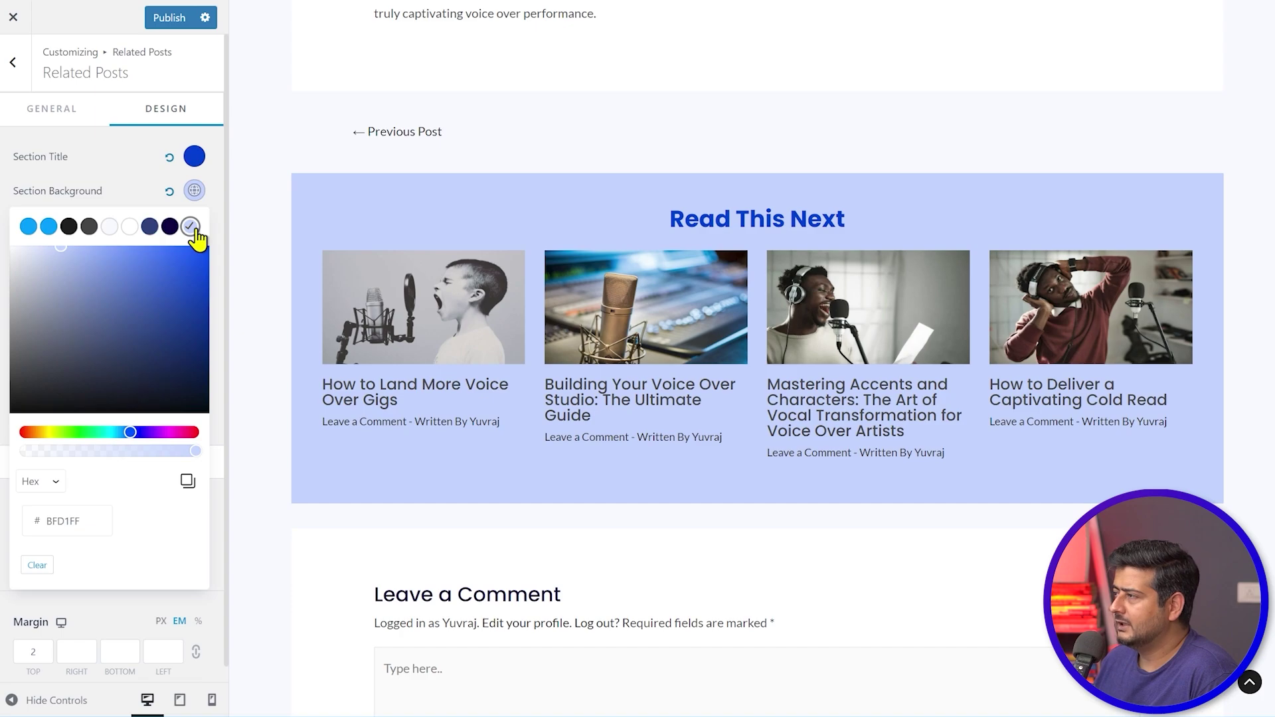
click(110, 227)
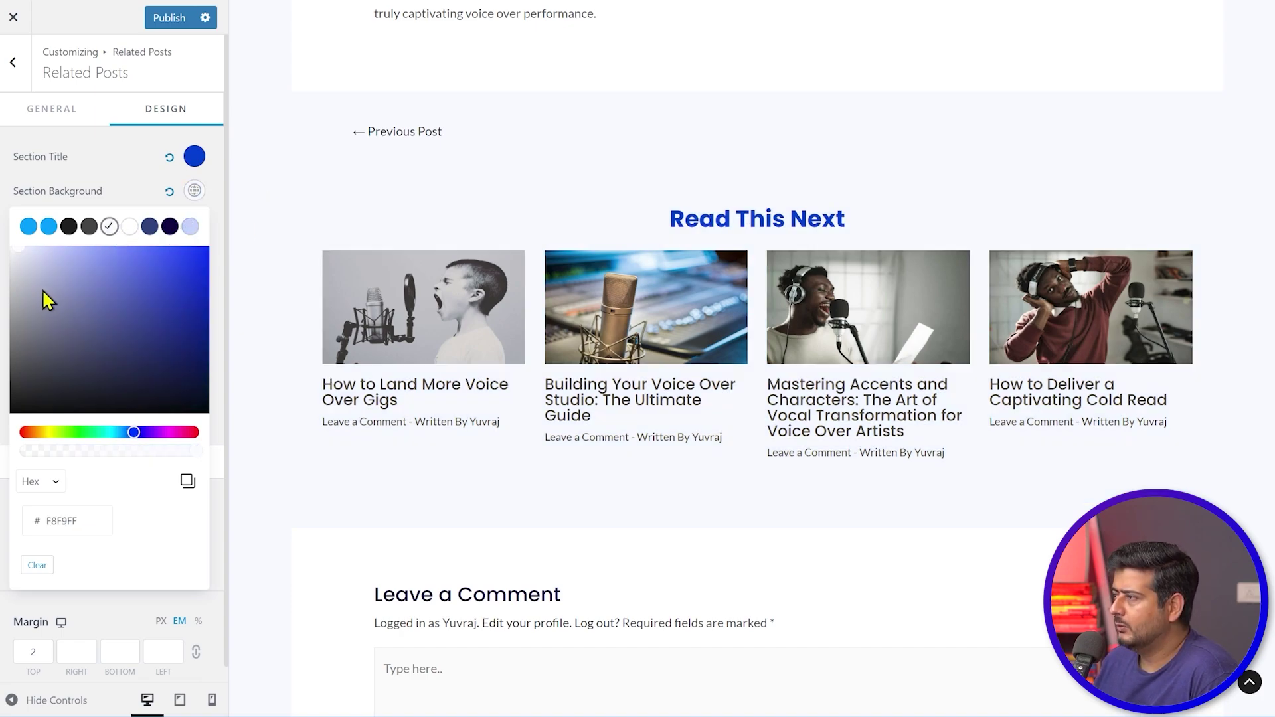
click(23, 255)
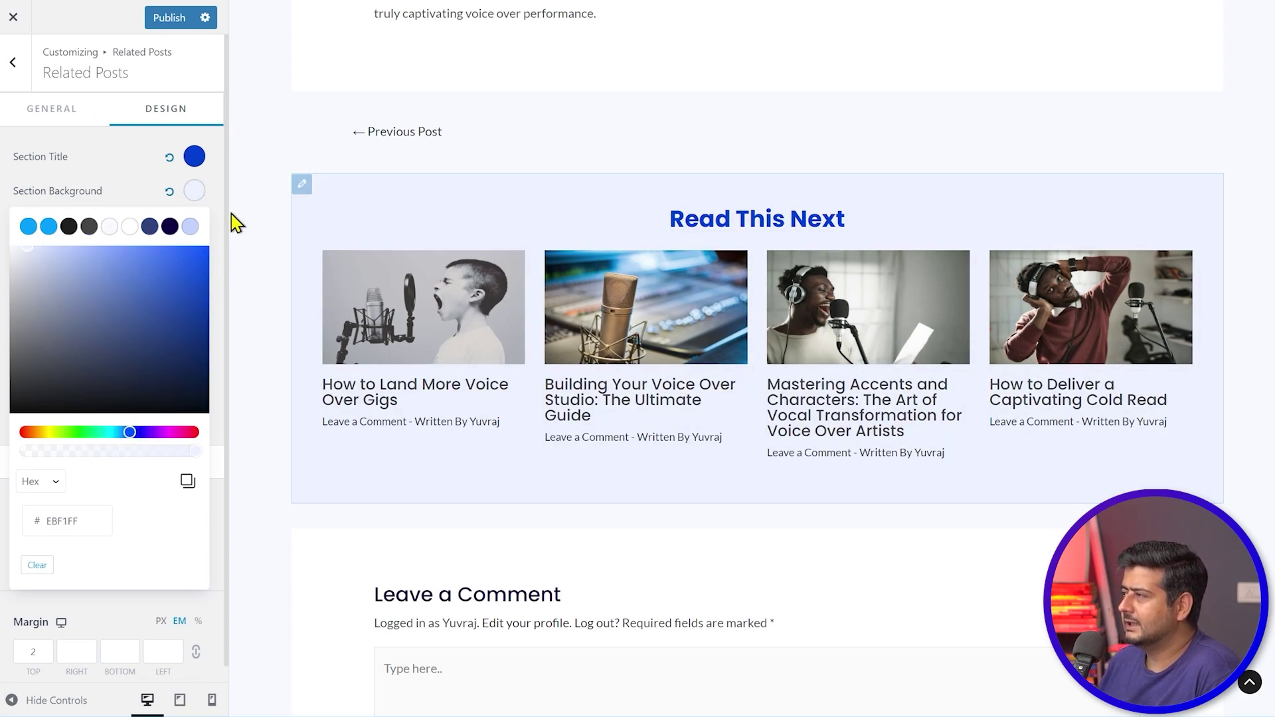
click(138, 185)
scroll(763, 296, up, 2)
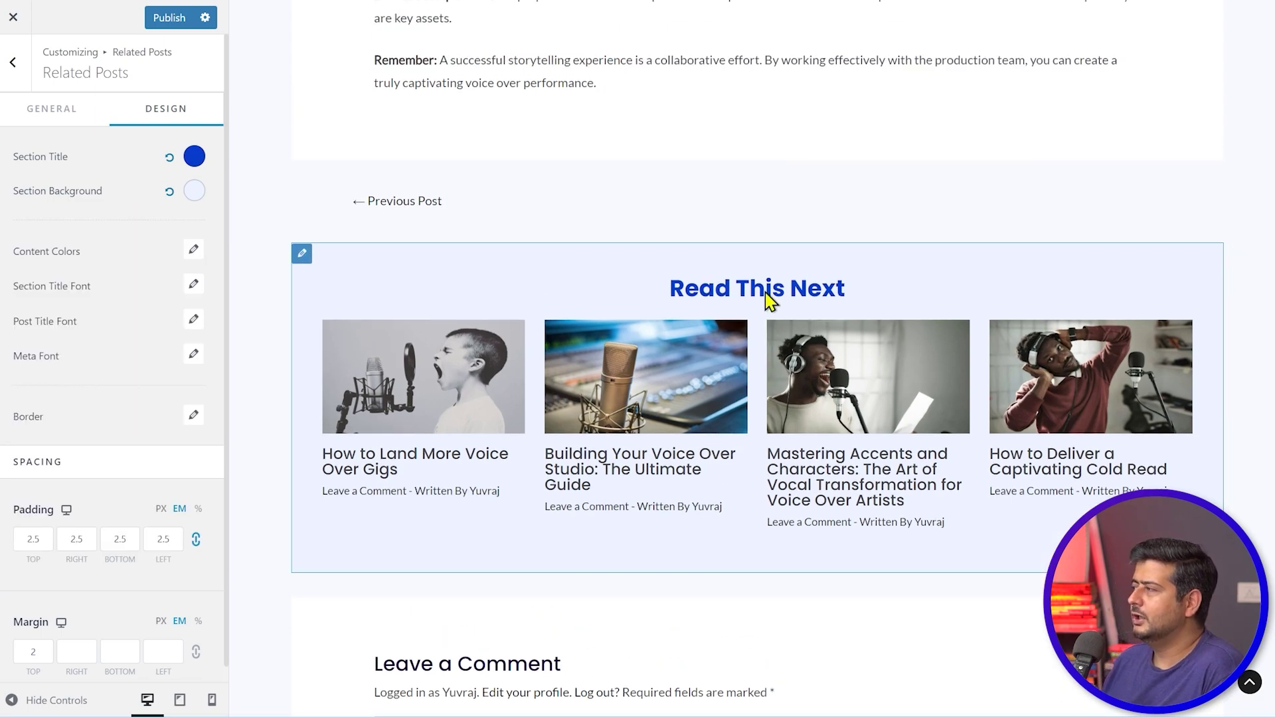
scroll(765, 274, down, 2)
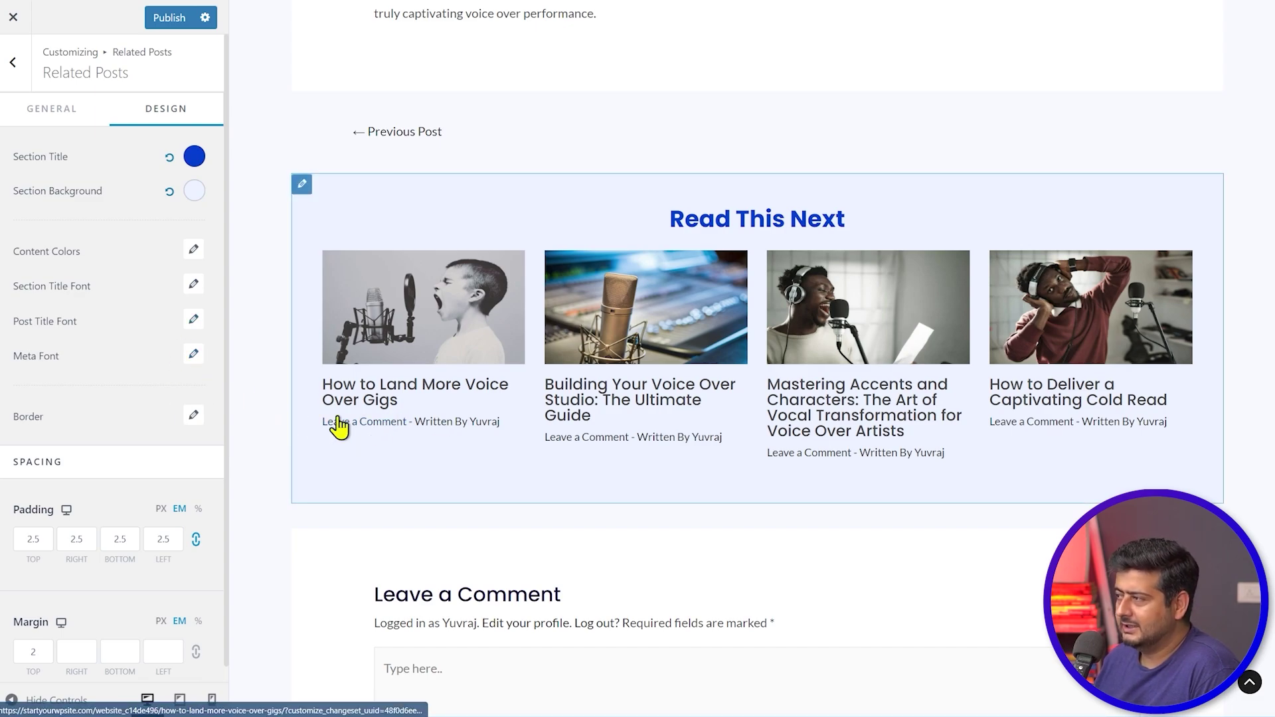
- Give the related posts section a border in the palette's dark blue, with a width of 1.5 on all sides
click(193, 416)
scroll(133, 382, down, 1)
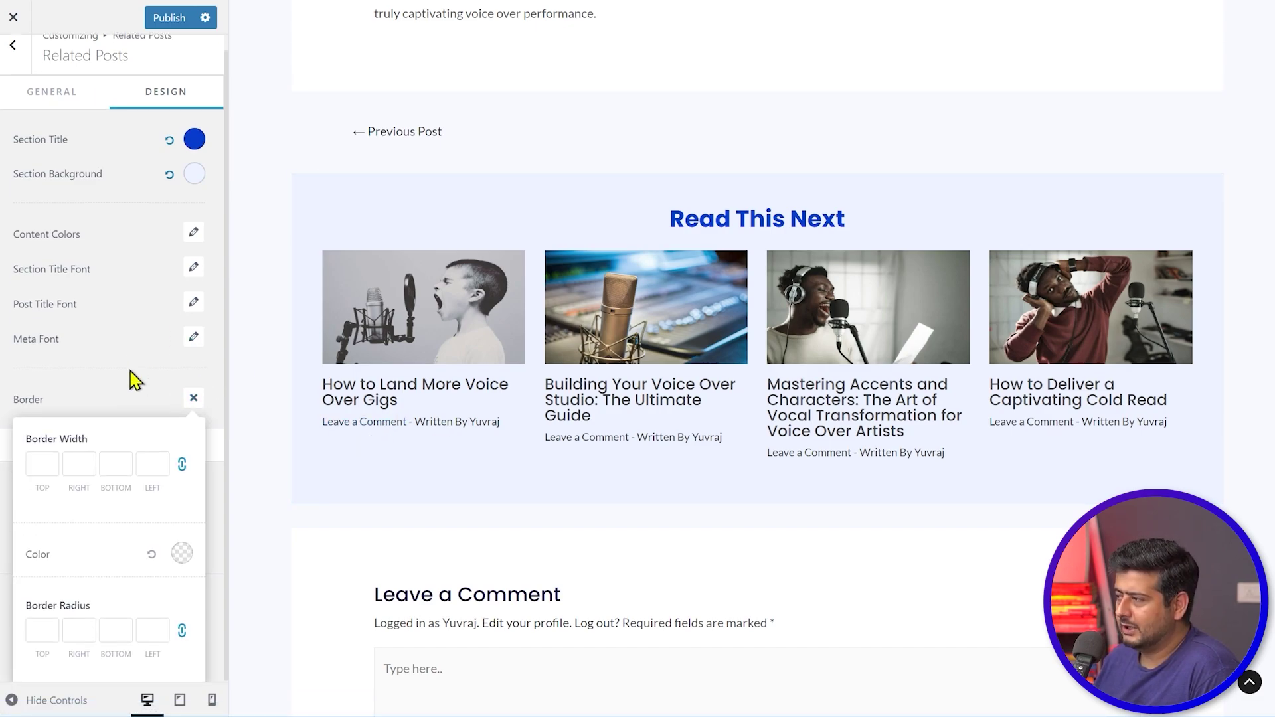
click(181, 554)
scroll(132, 578, down, 2)
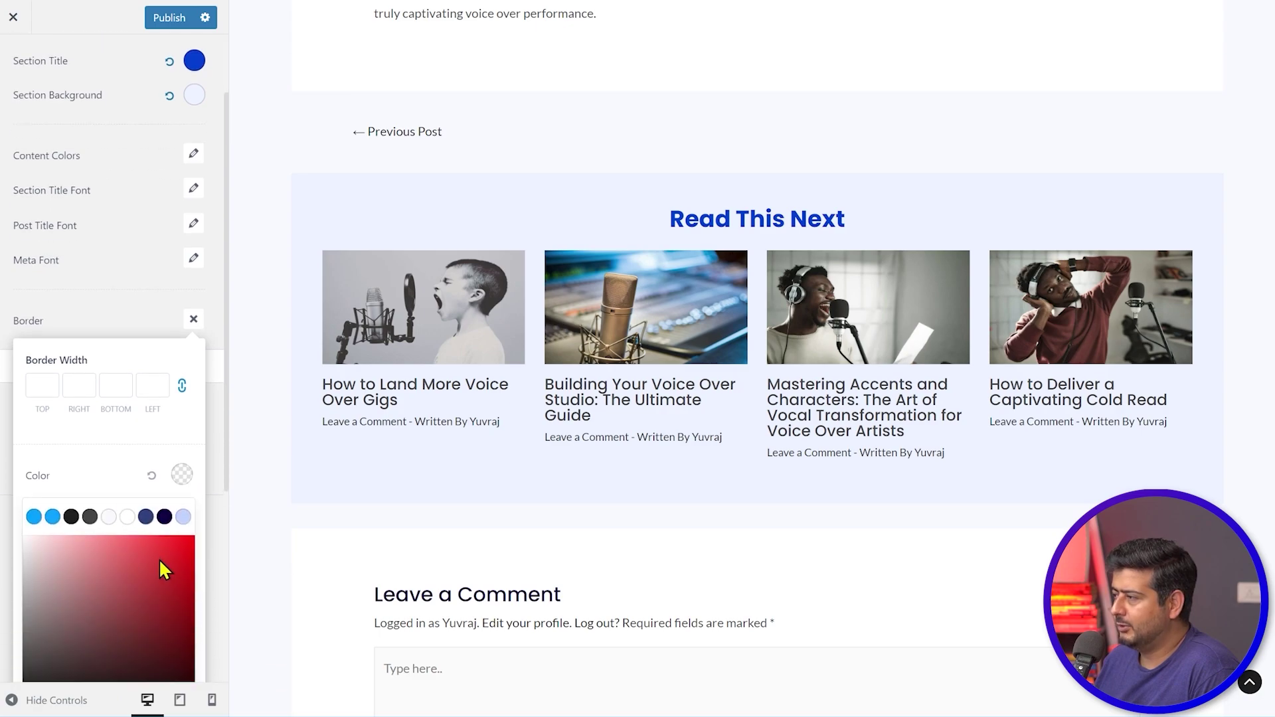
click(145, 516)
click(42, 386)
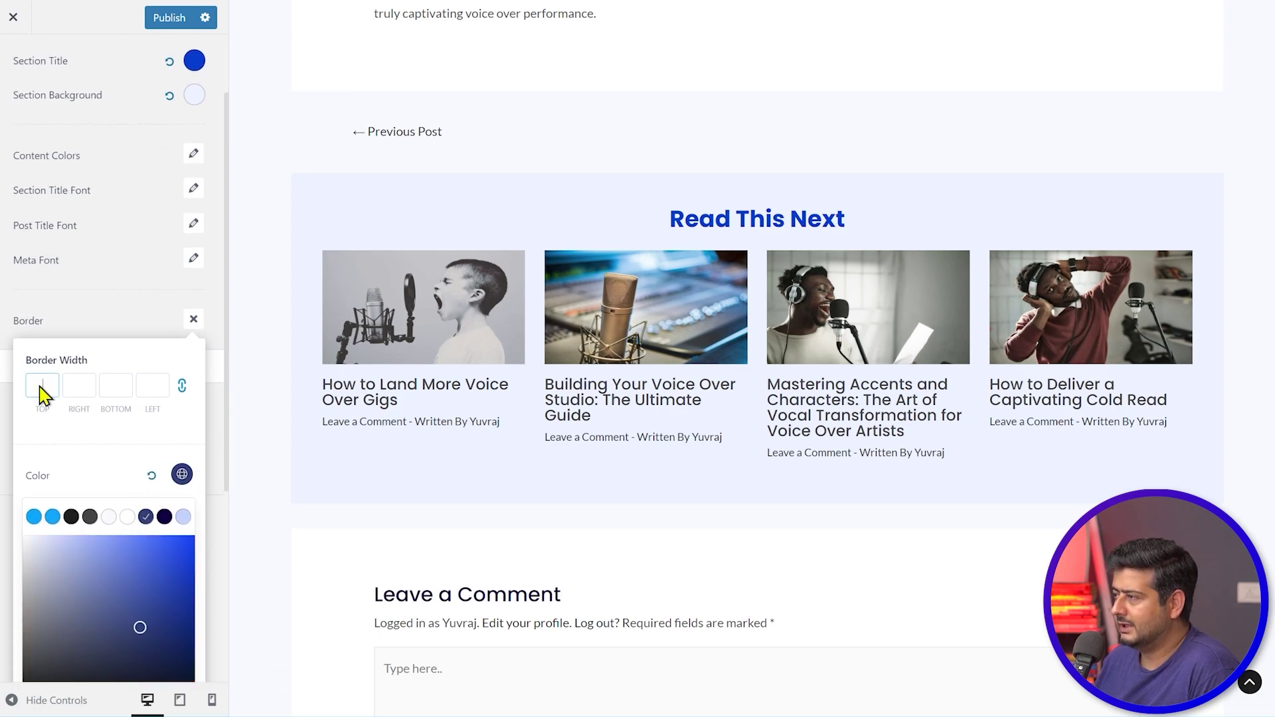
text(2)
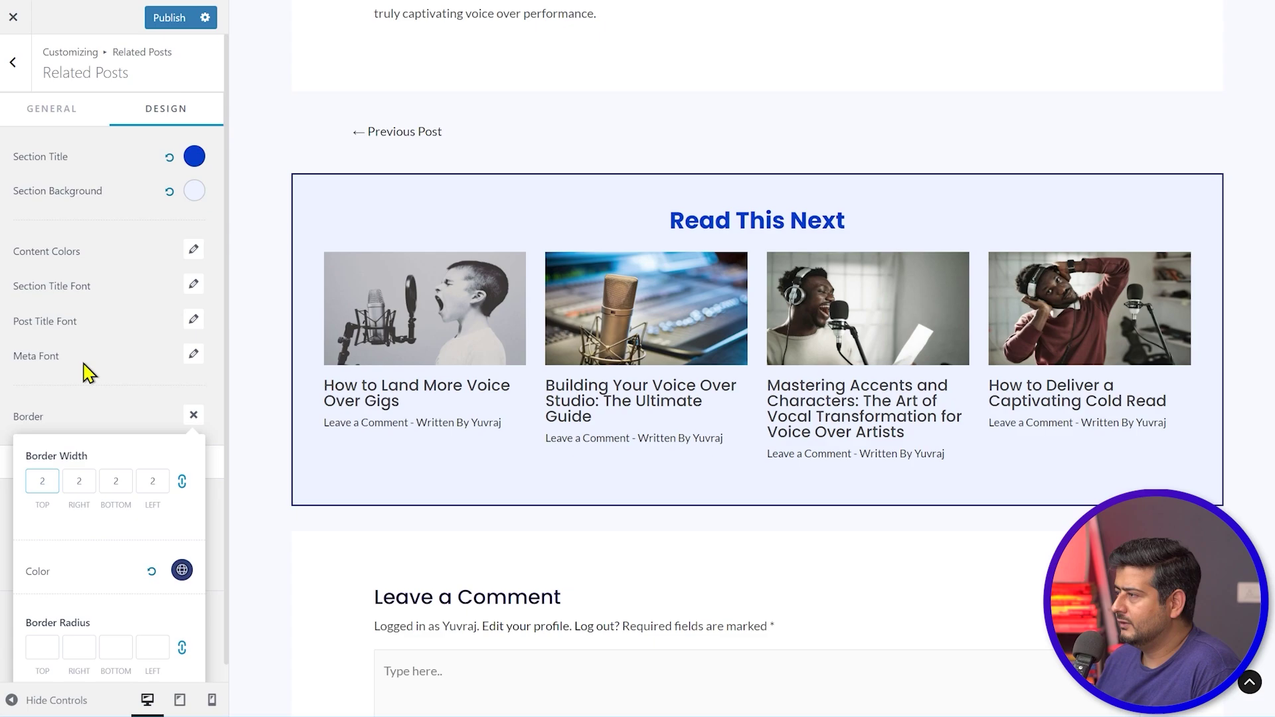
drag(44, 478, 33, 478)
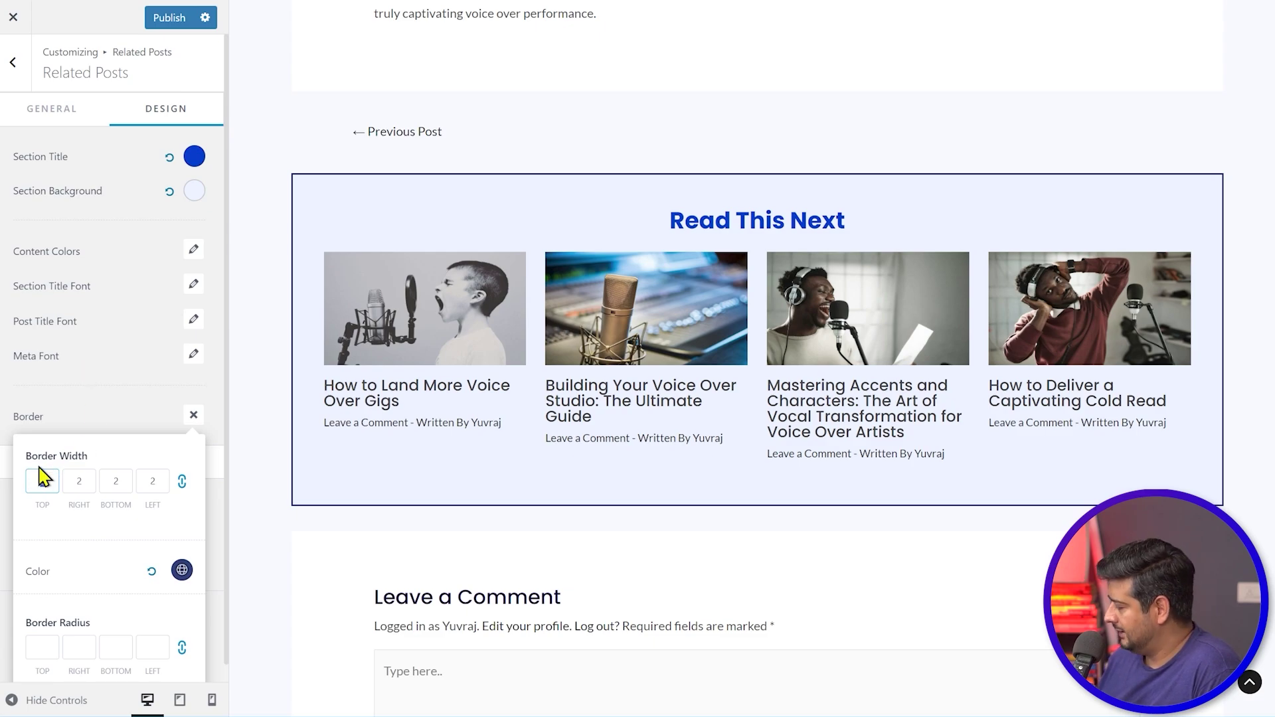
text(1.5)
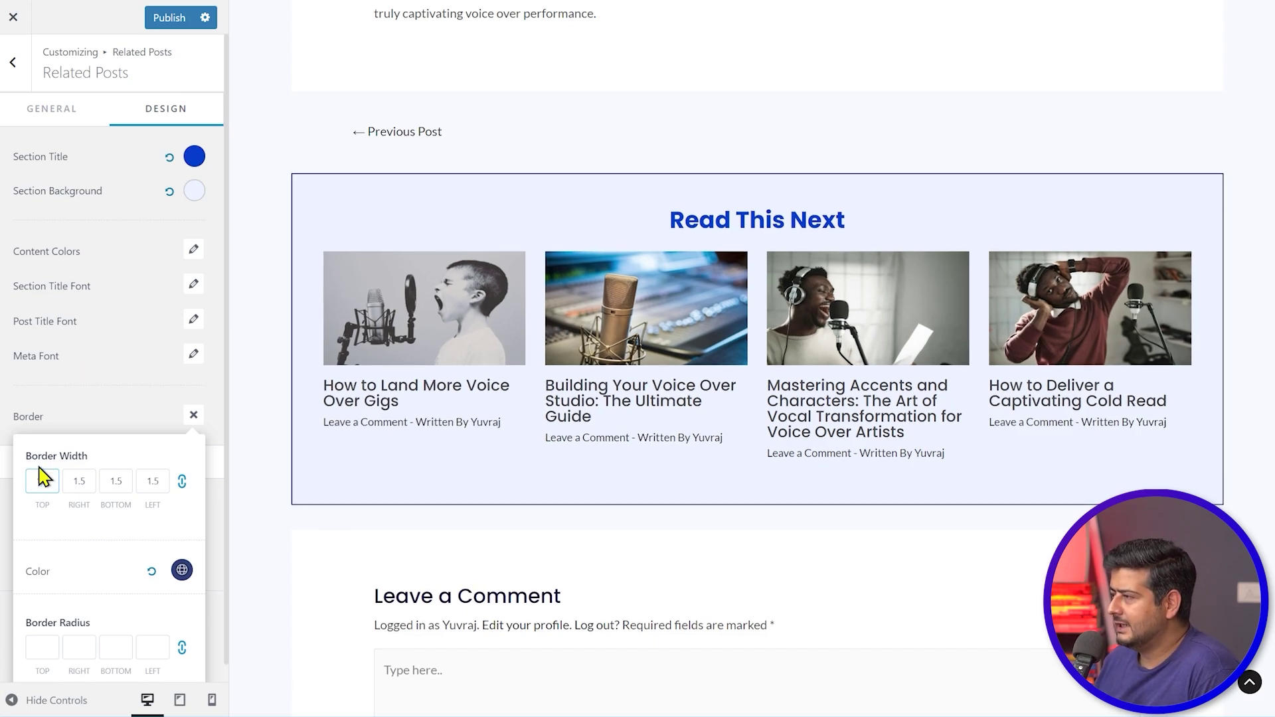
click(140, 412)
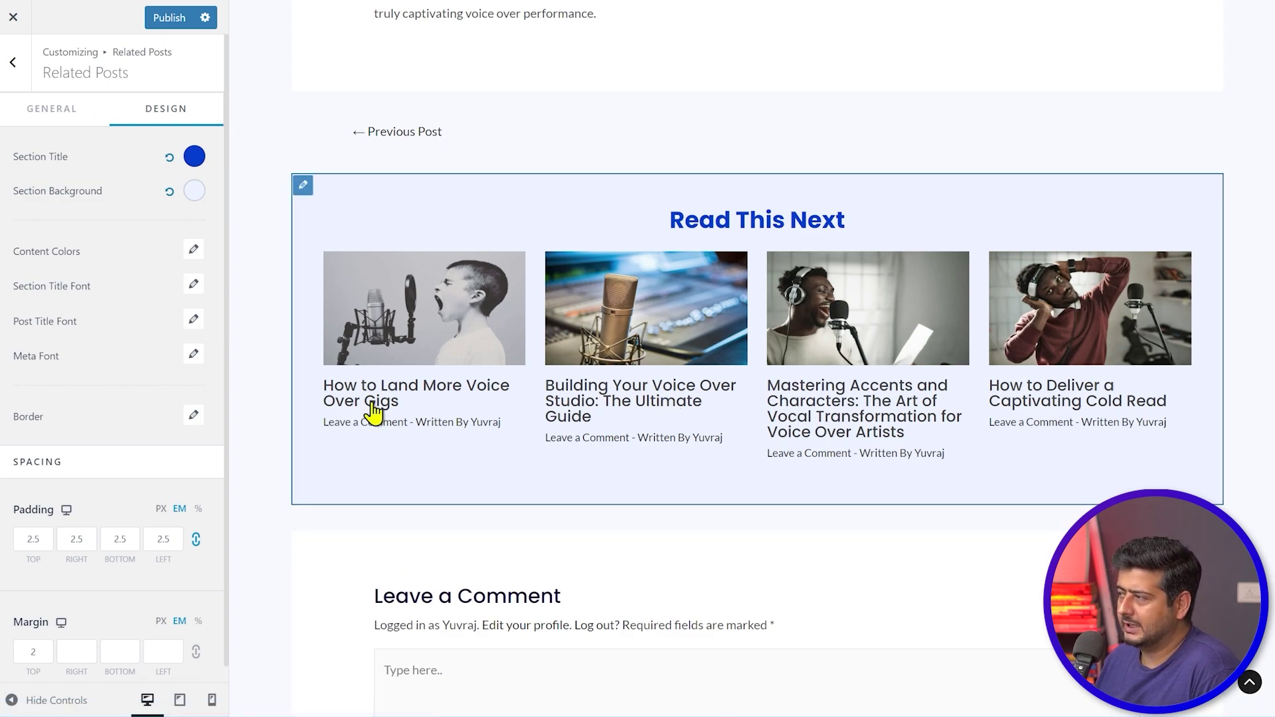
- Examine the related posts' content color options for text, links and meta, and the remaining design settings
click(194, 250)
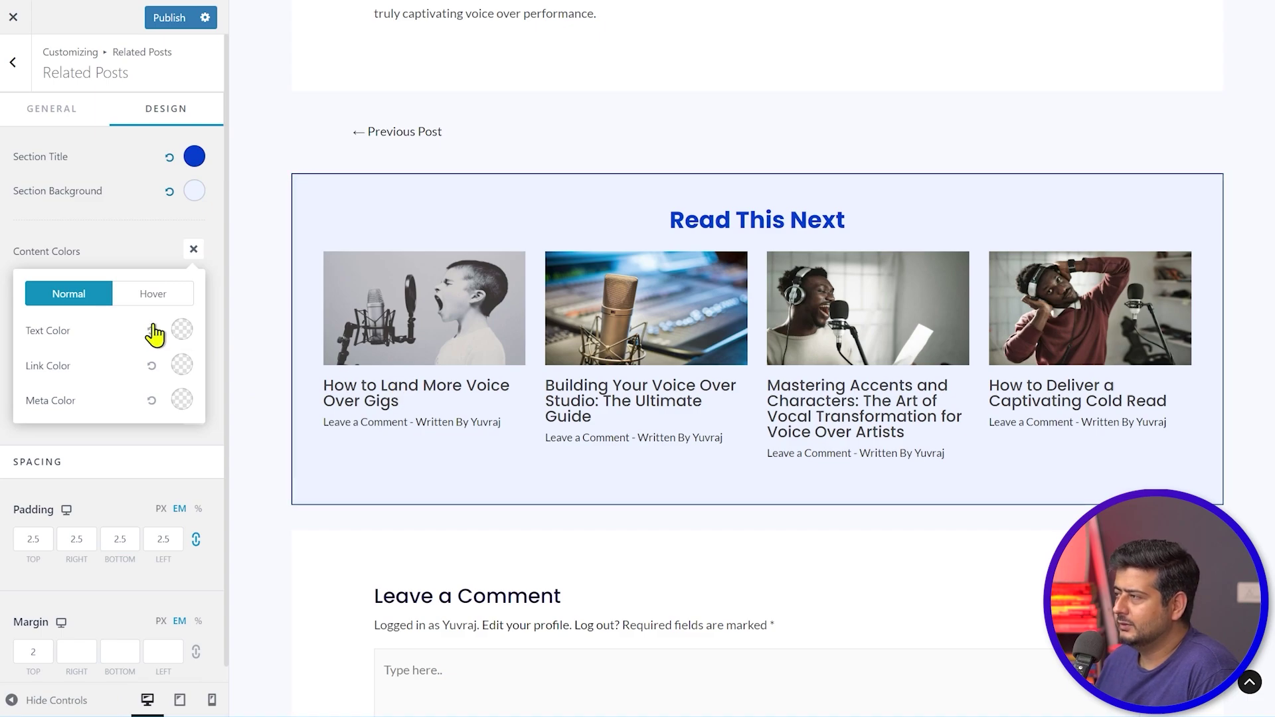
click(107, 243)
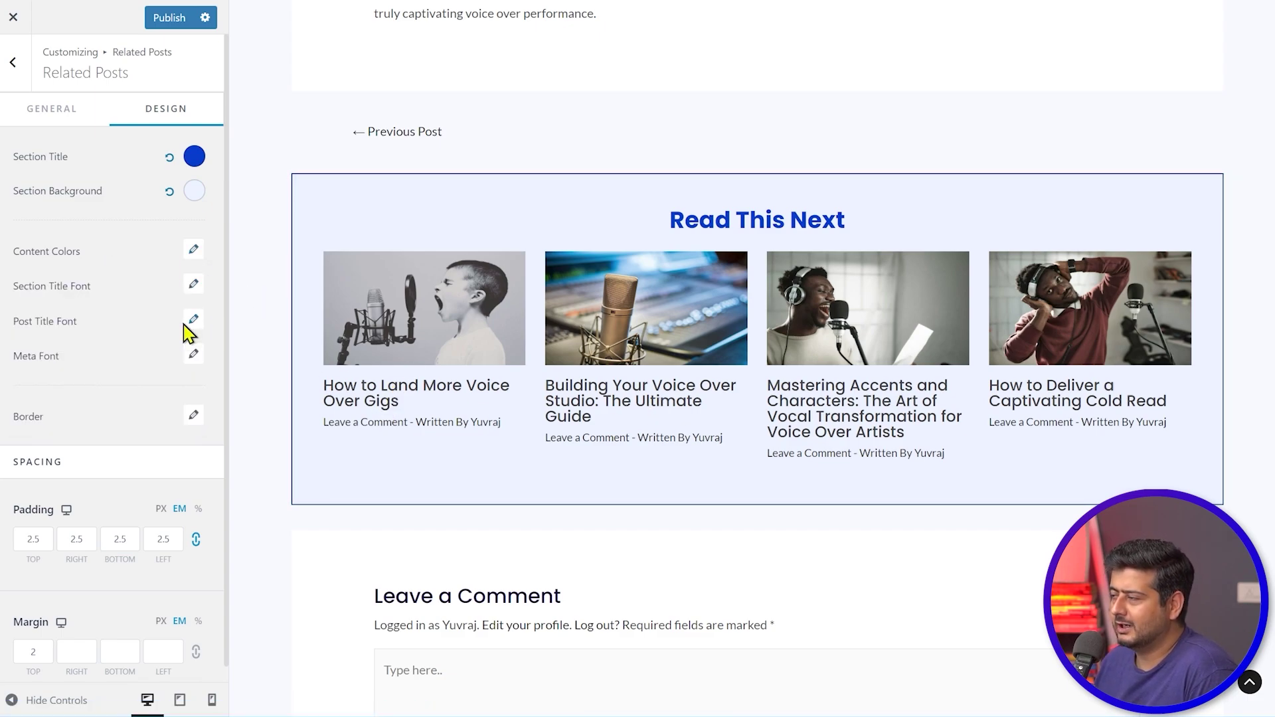
scroll(151, 355, down, 1)
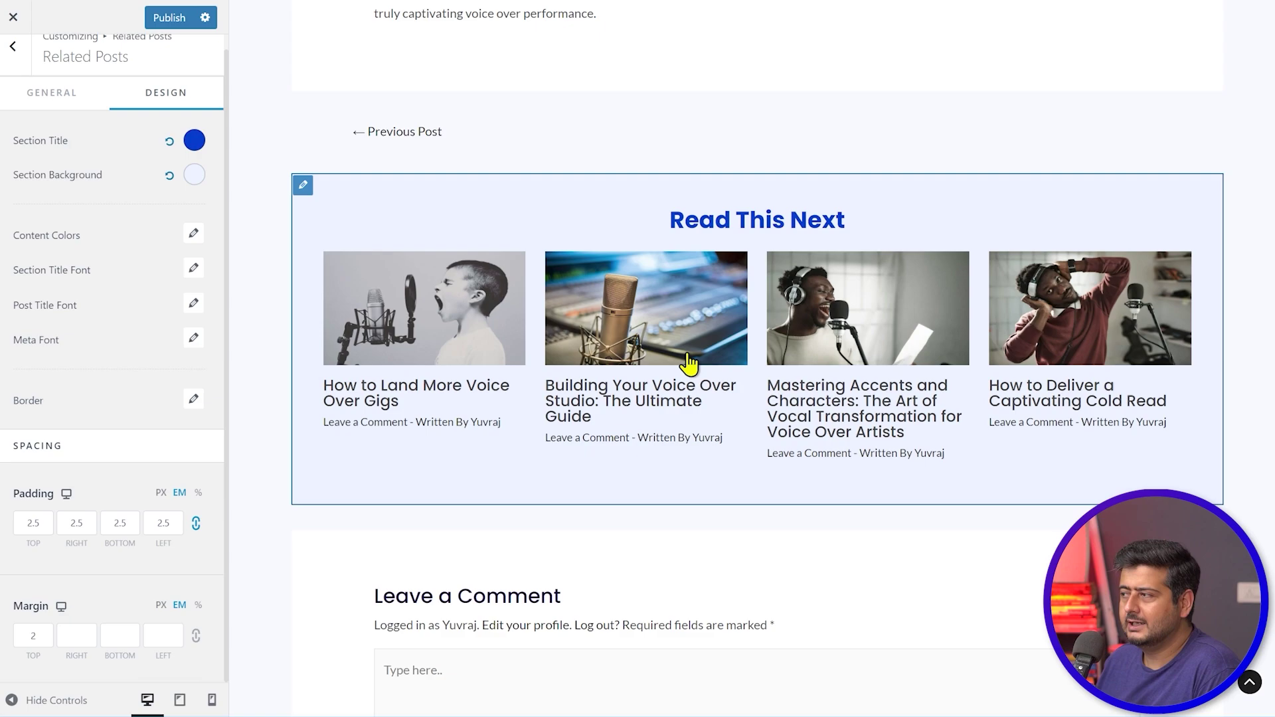
scroll(111, 478, up, 1)
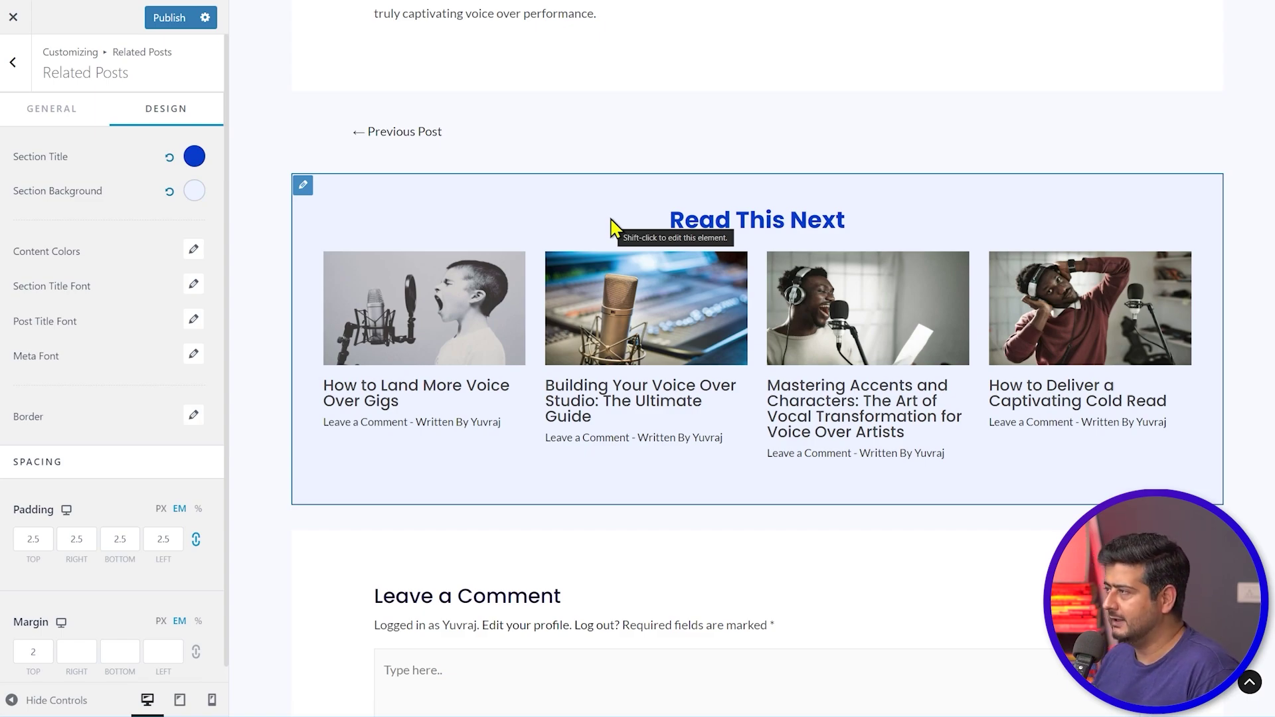
- Open the single post's comments settings and bring the comment form into view in the preview
click(14, 63)
scroll(93, 321, down, 10)
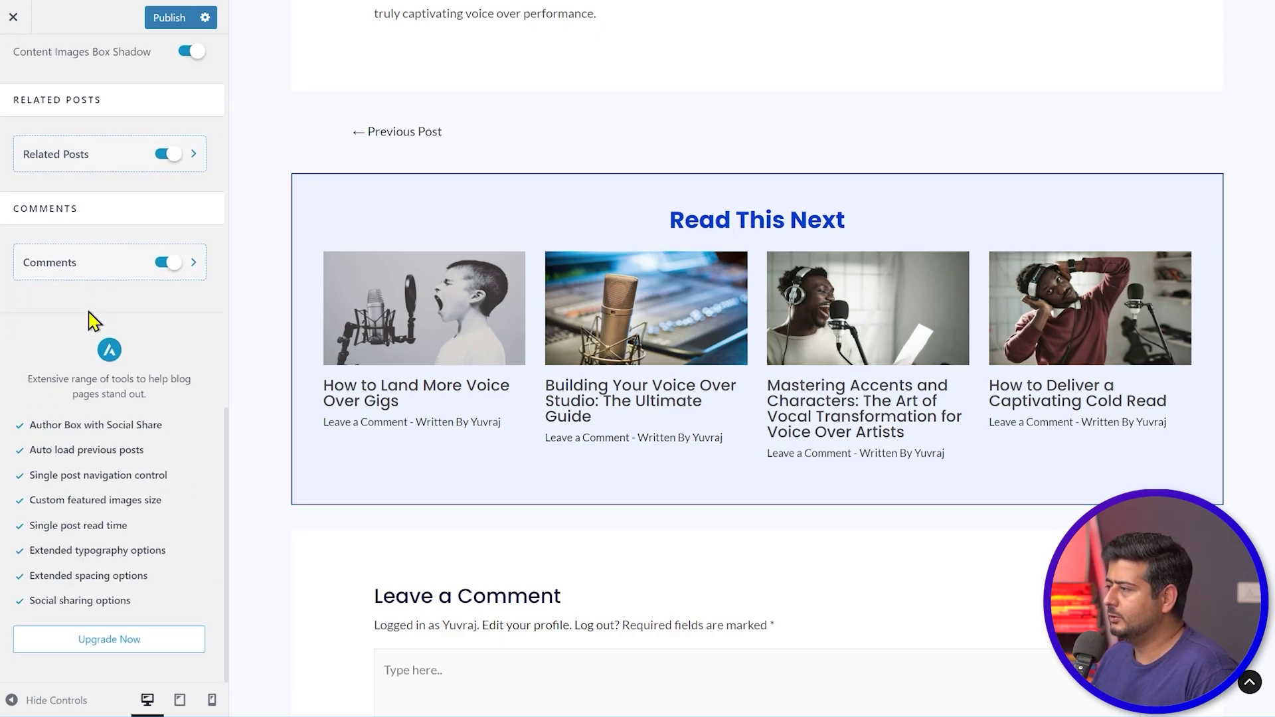
click(197, 271)
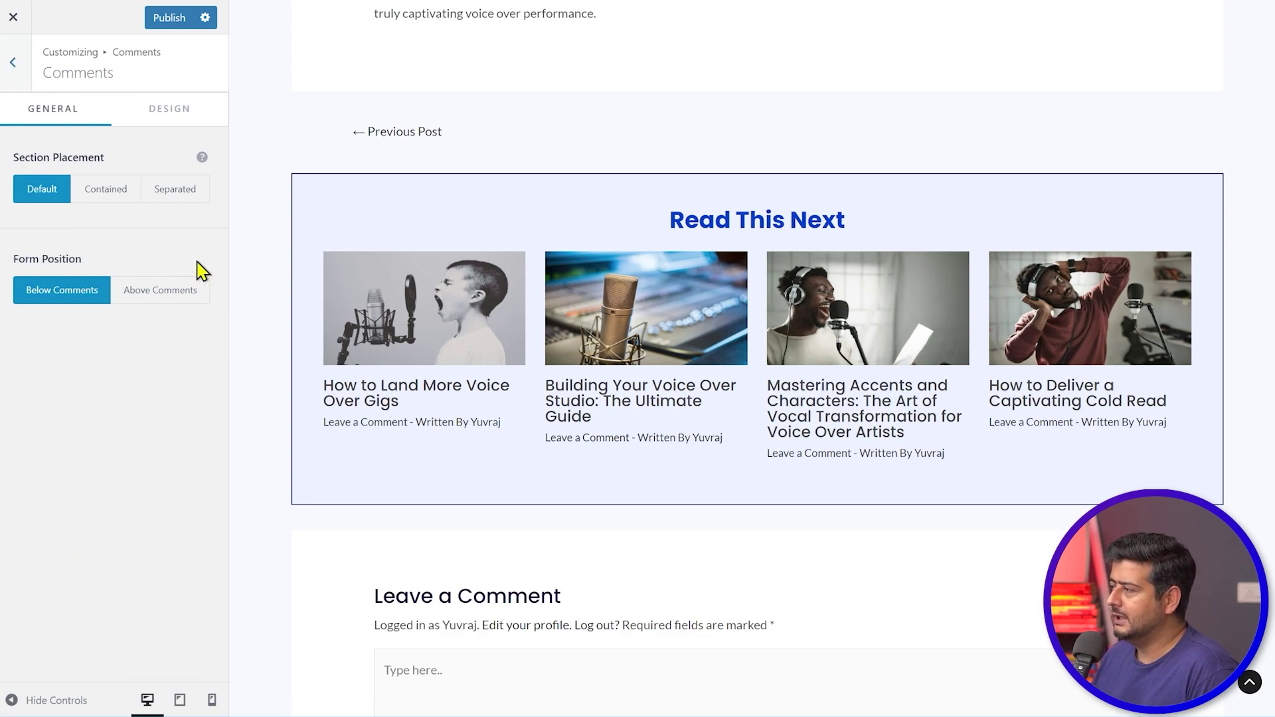
scroll(430, 359, down, 5)
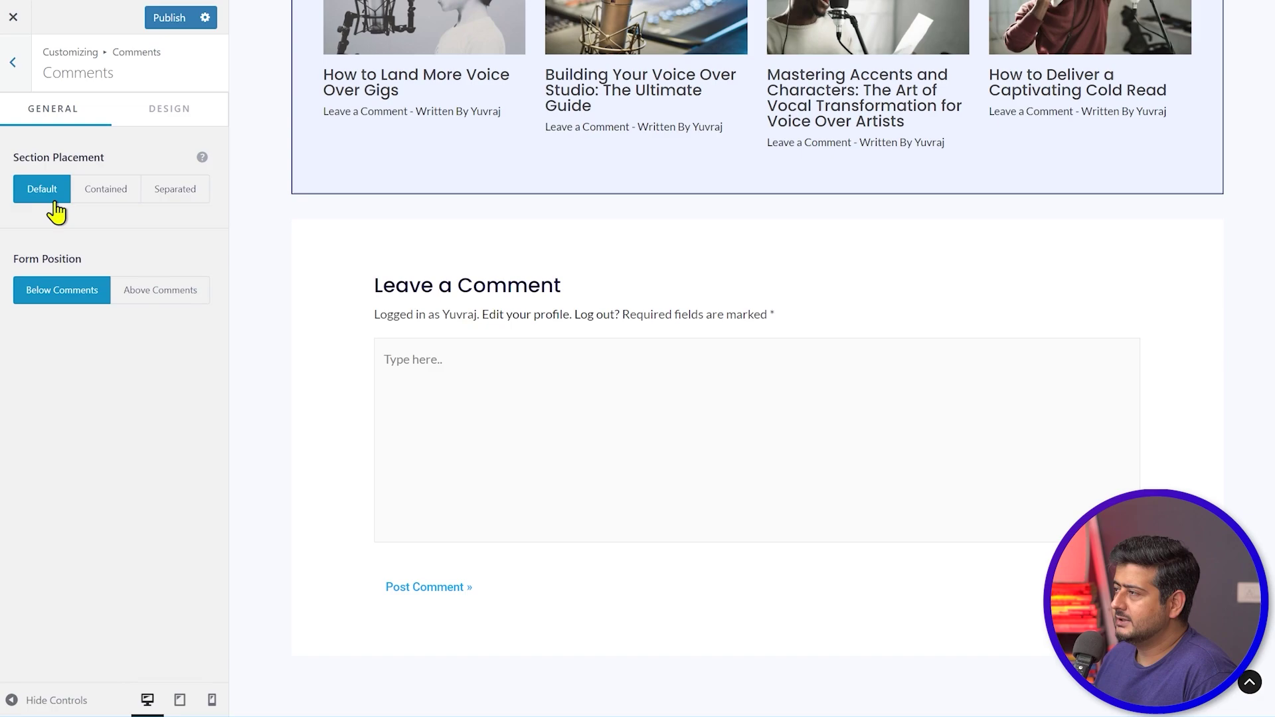
- Try the Separated placement for the comments section in full width and narrow containers, and restore the Default placement
click(176, 194)
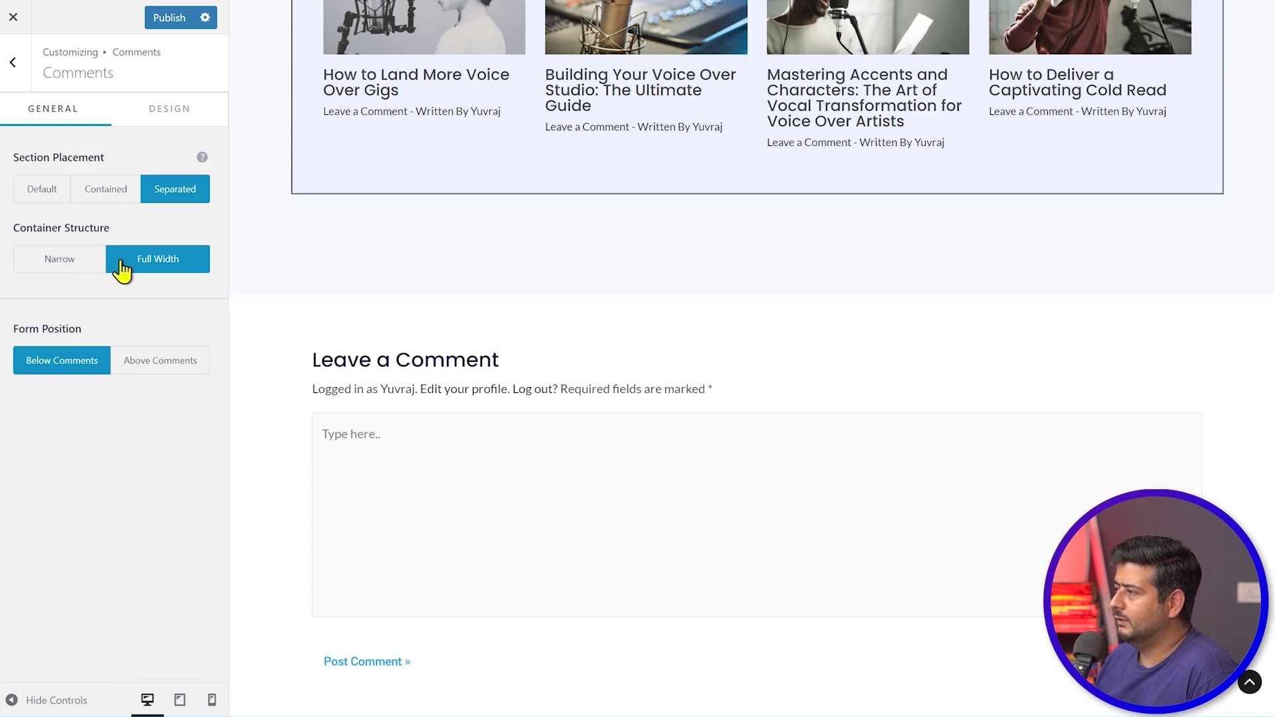
click(75, 260)
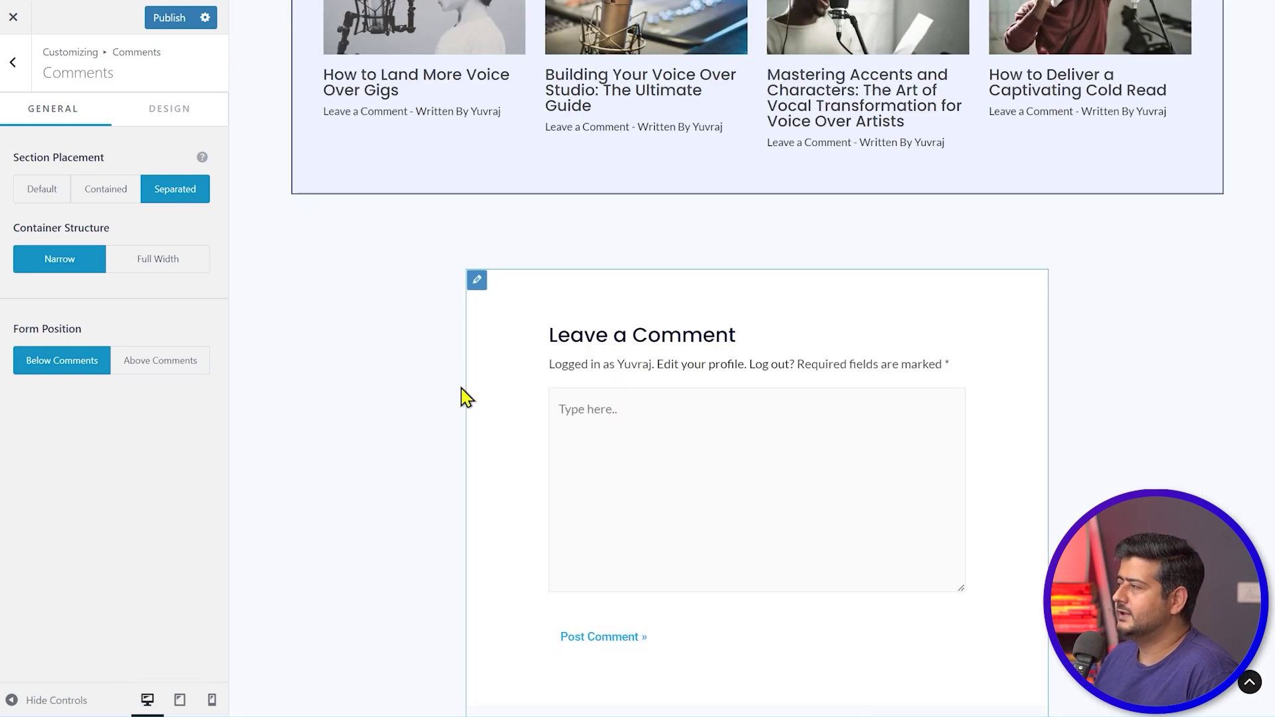
scroll(325, 415, down, 5)
scroll(326, 415, up, 5)
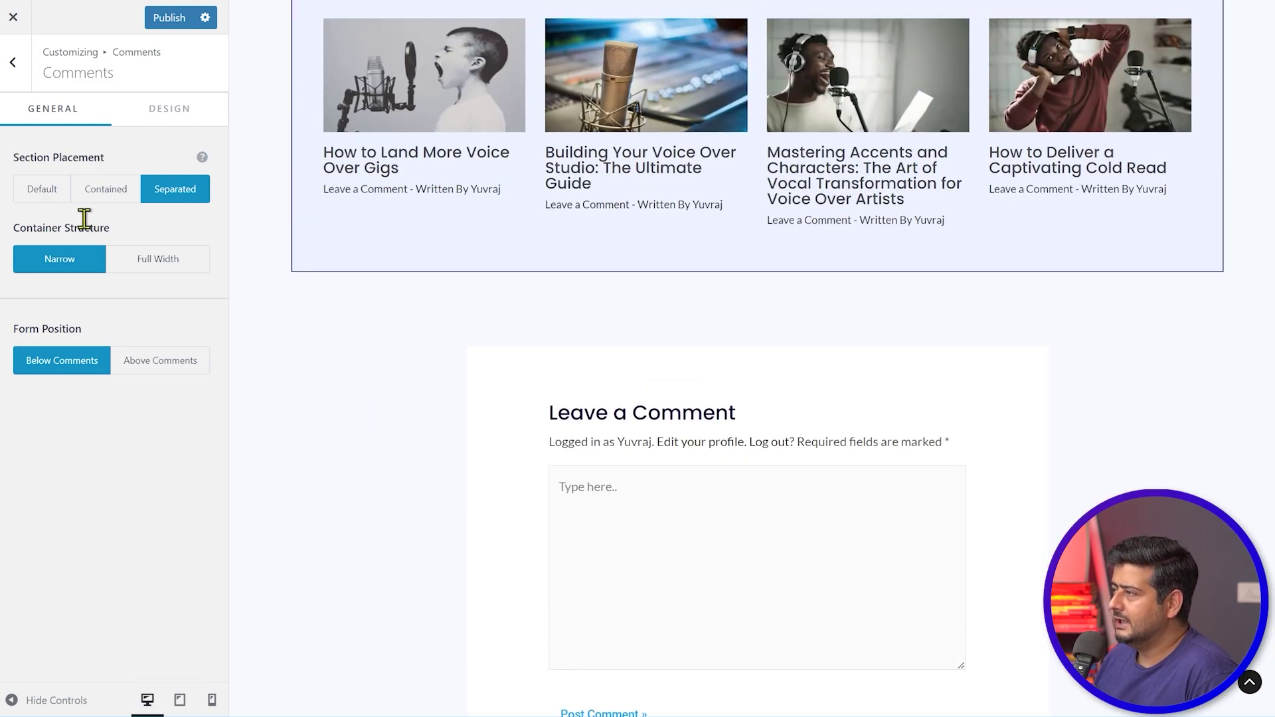
click(56, 198)
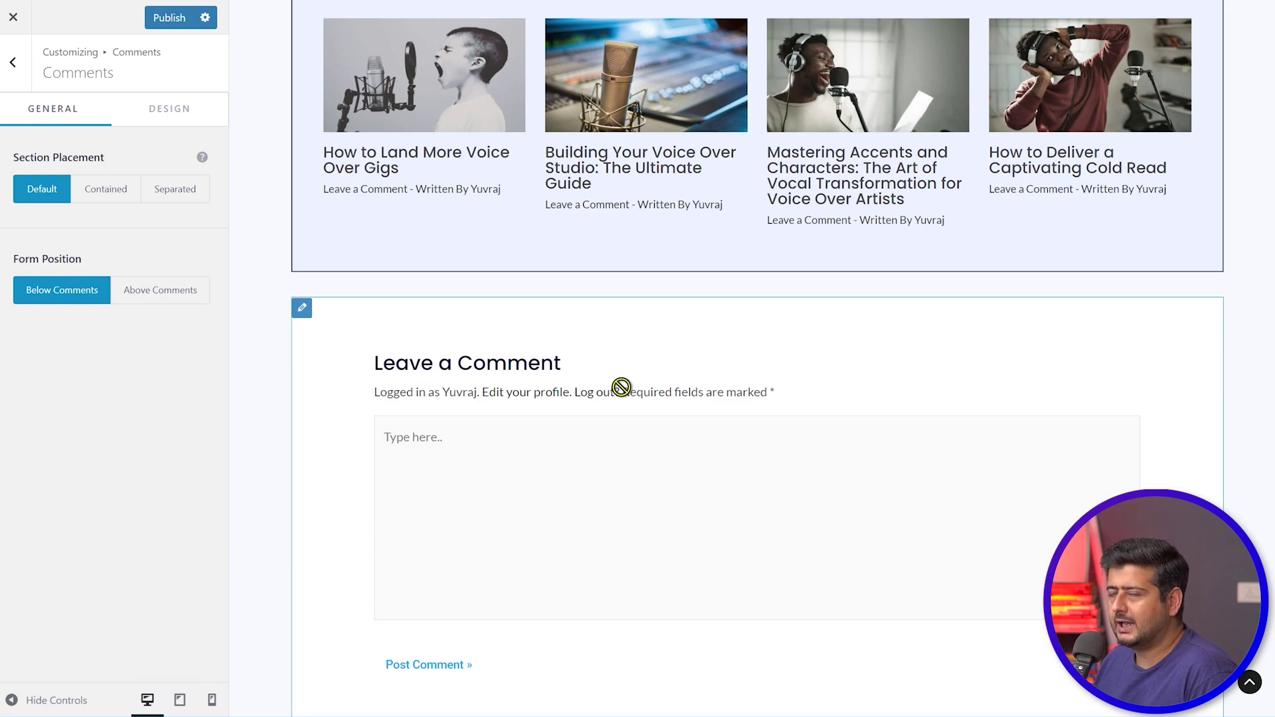
- Set the comment form's position to Above Comments and check the form in the preview
scroll(620, 387, down, 1)
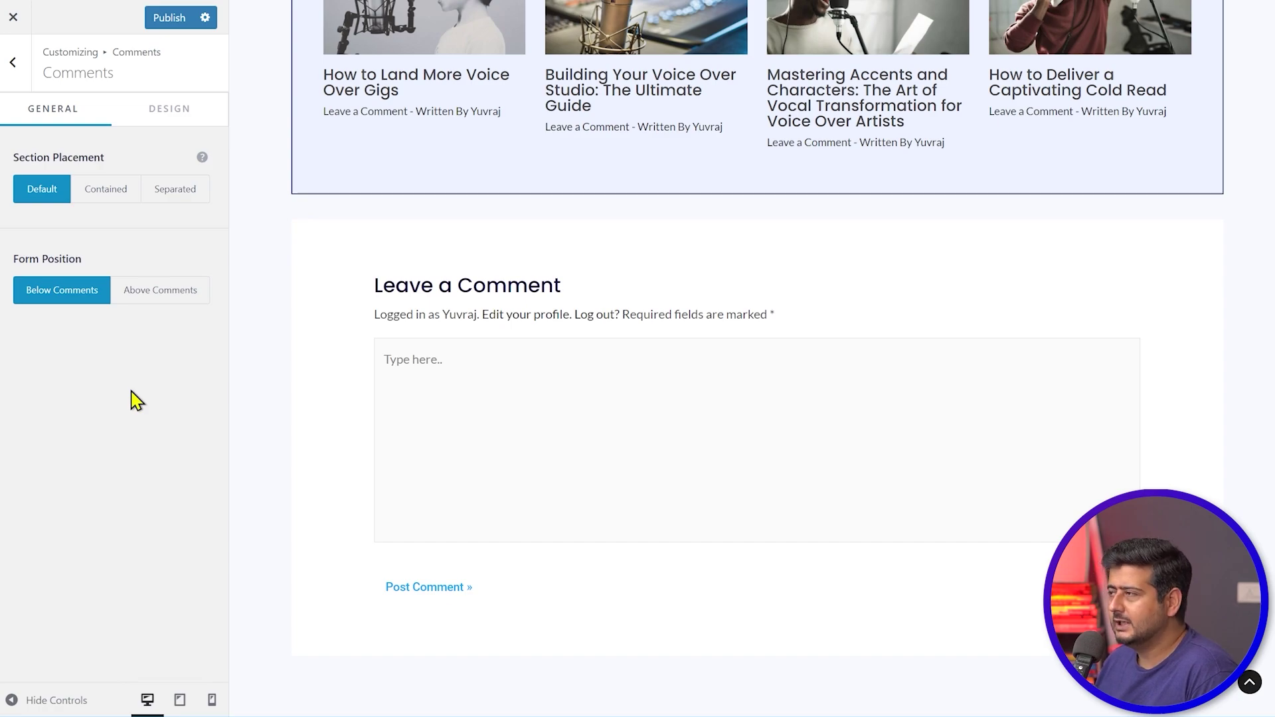
click(156, 298)
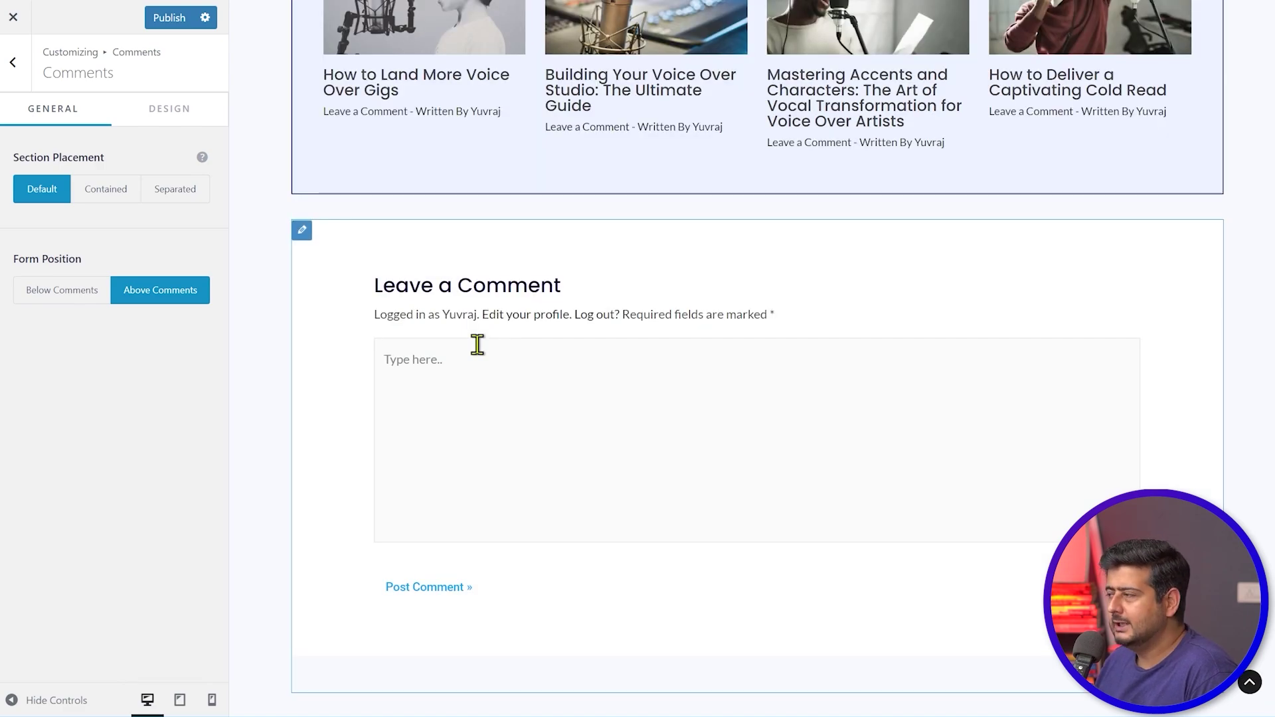
scroll(478, 372, down, 3)
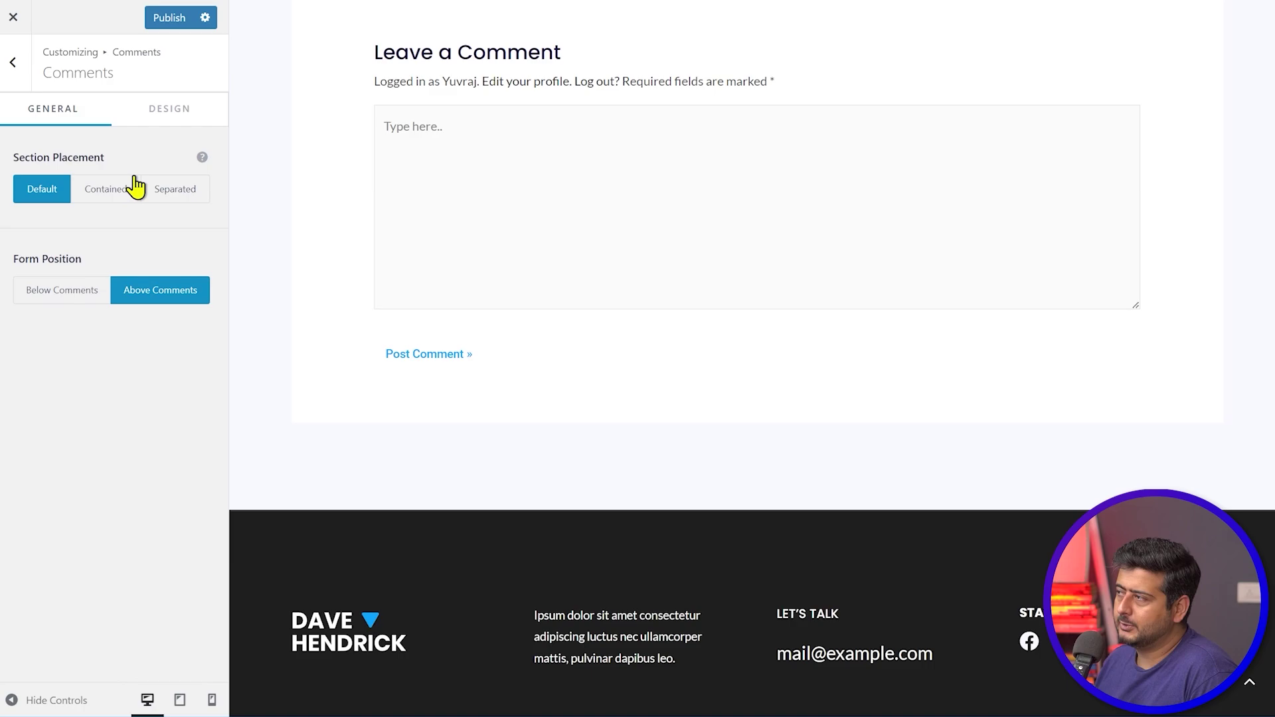
scroll(435, 283, up, 4)
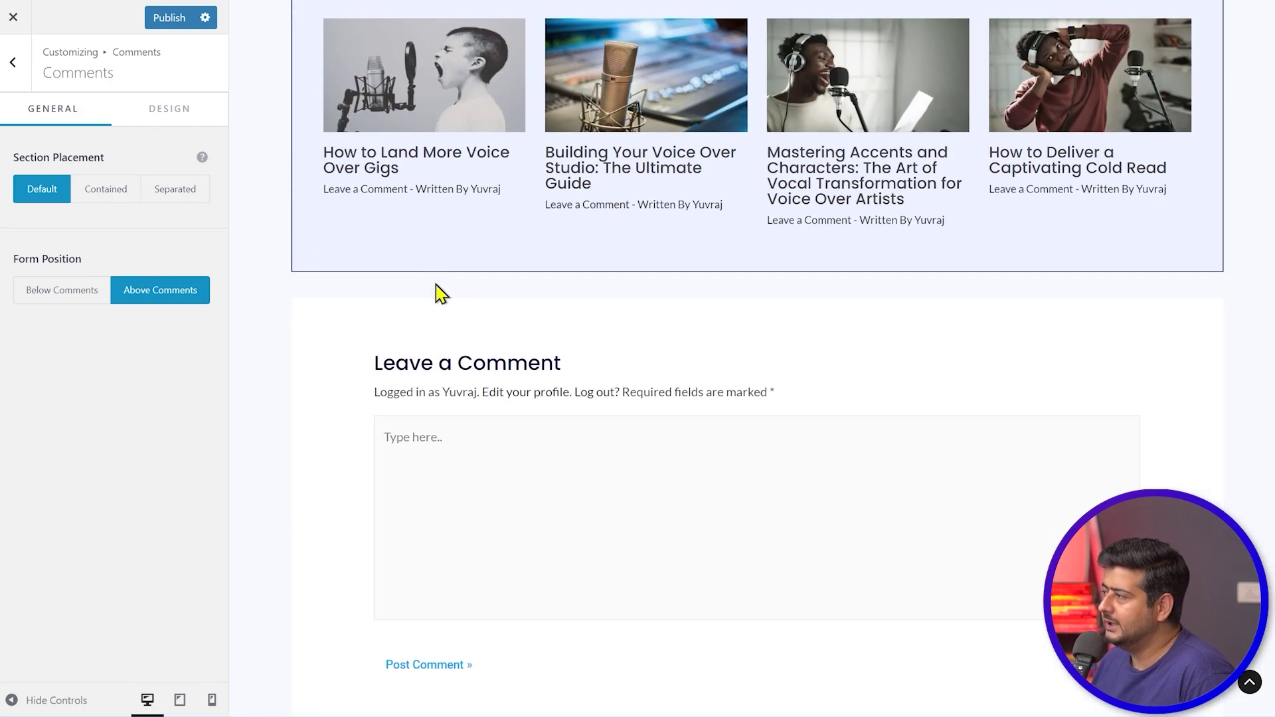
- Give the comments section a border in the palette's second blue, #0099FF, with a width of 1.5 on all sides
click(171, 112)
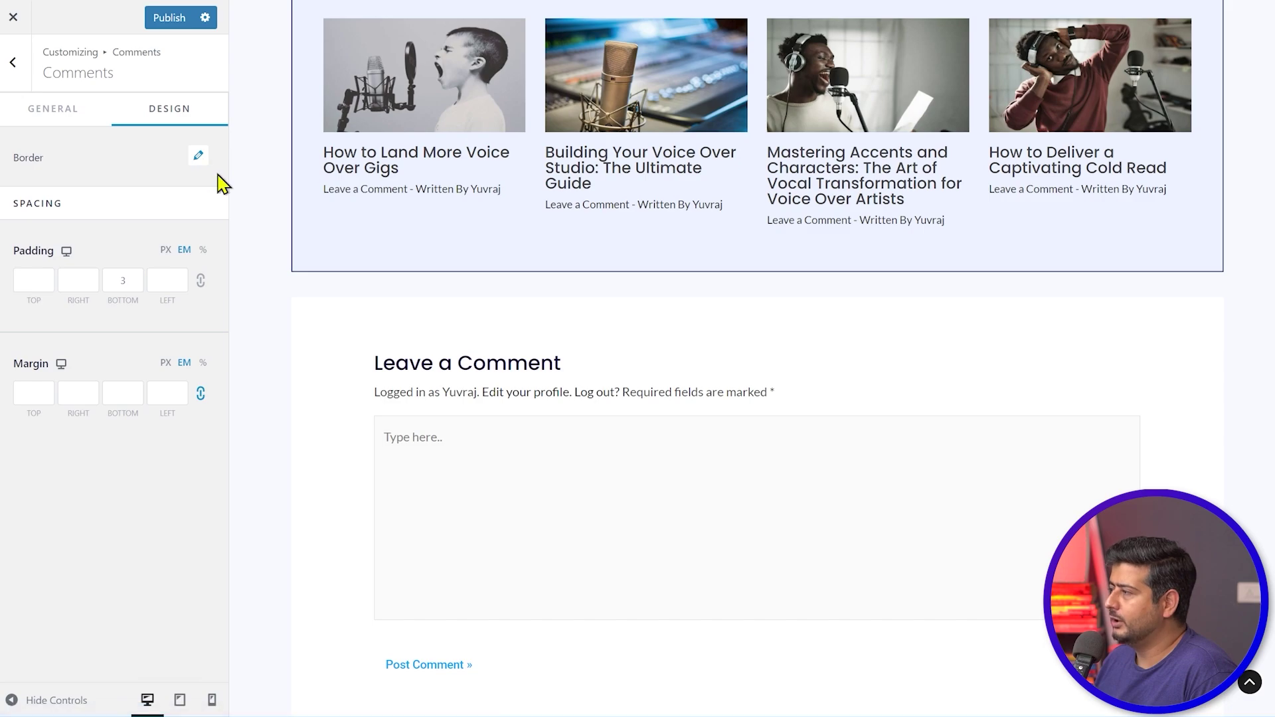
click(198, 155)
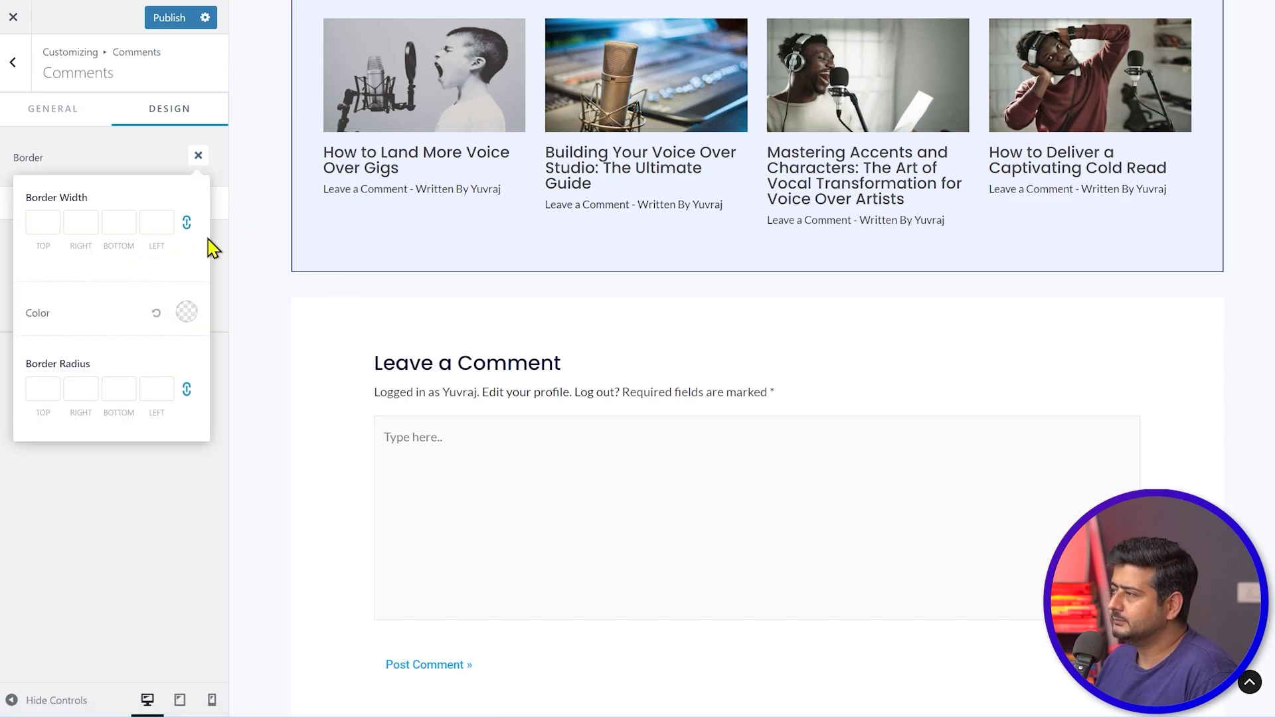
click(186, 311)
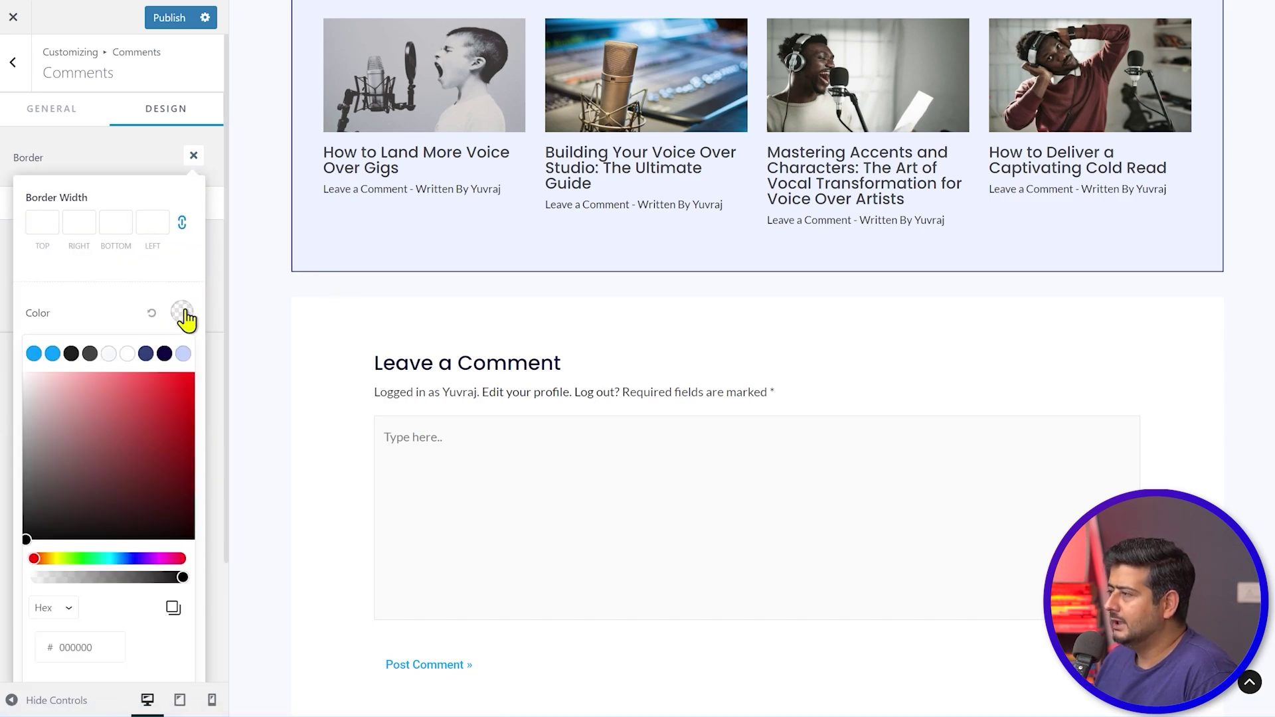
click(53, 354)
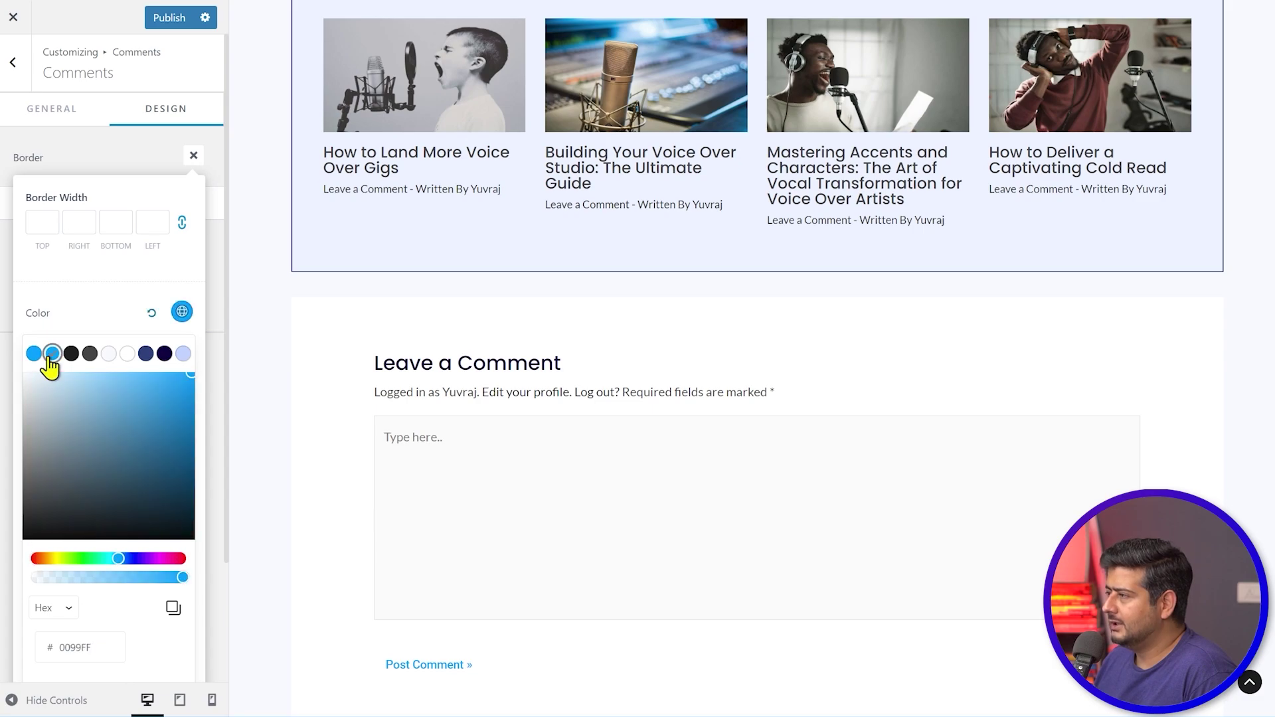
click(41, 225)
text(1)
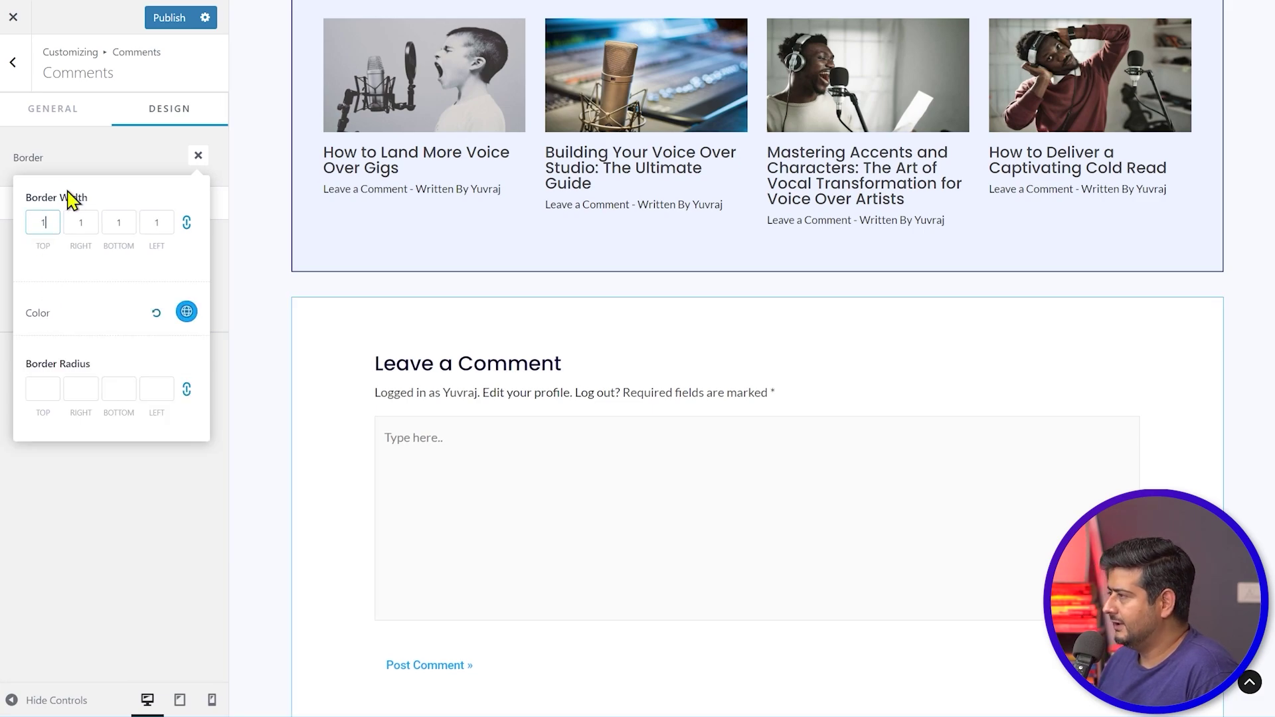
text(.5)
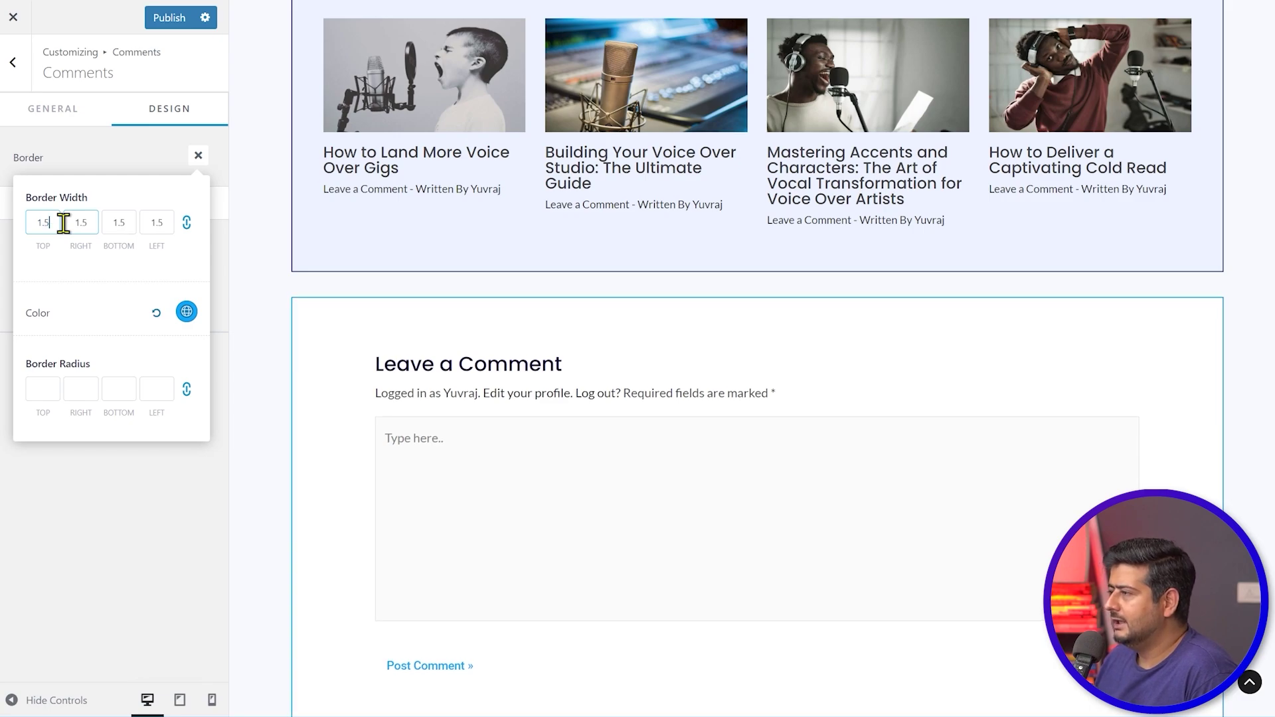
- Set the comments section's border radius to 10 on all corners
click(44, 389)
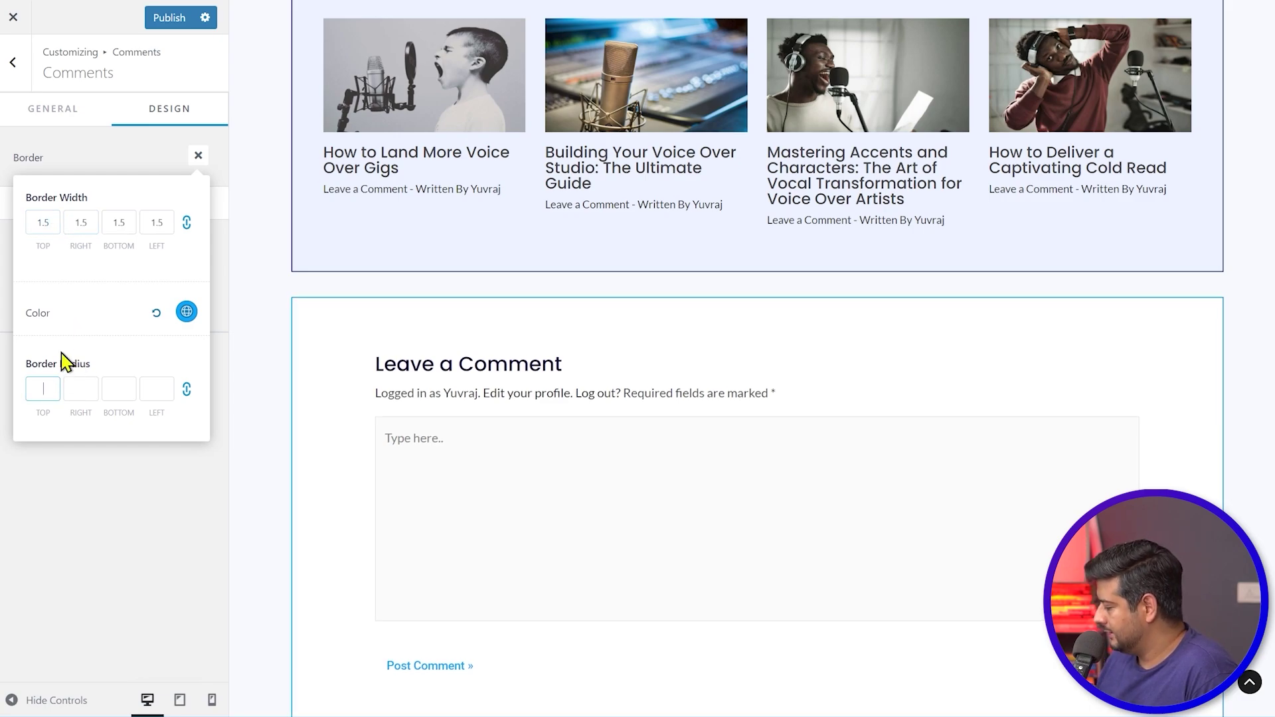
text(10)
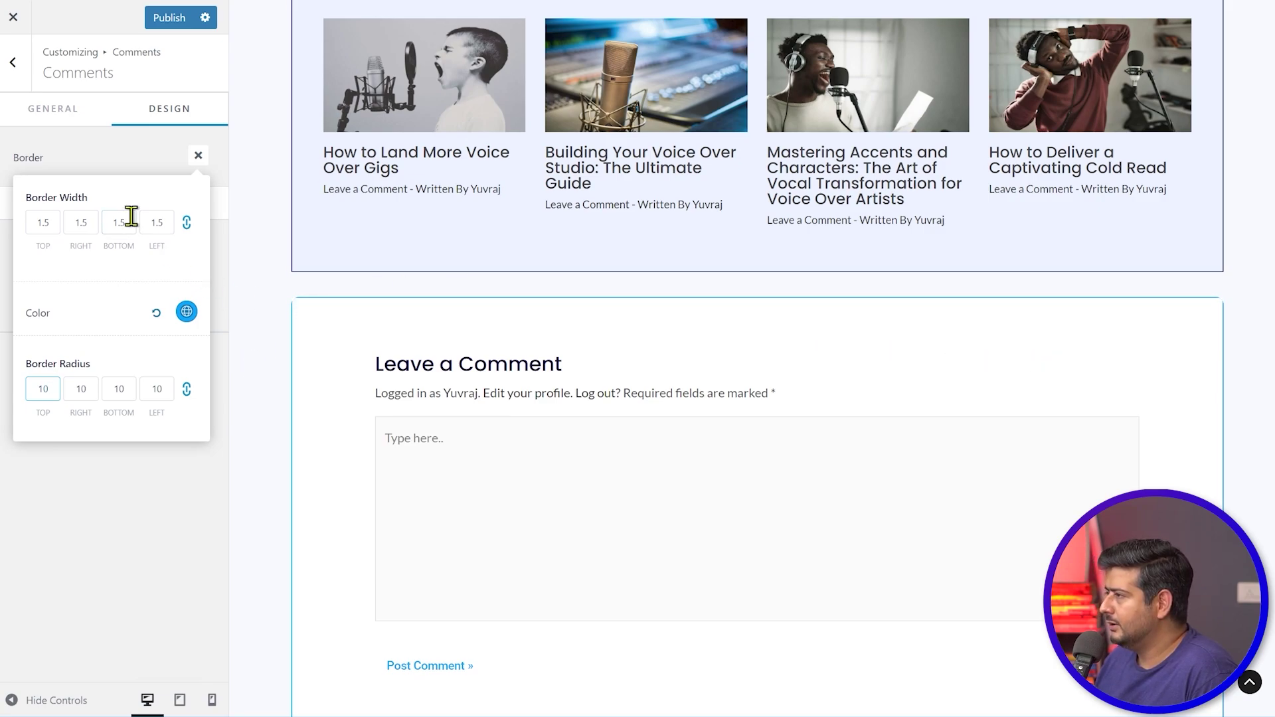
click(151, 159)
- Examine the bordered comments section together with the related posts and the article content in the post preview
click(46, 275)
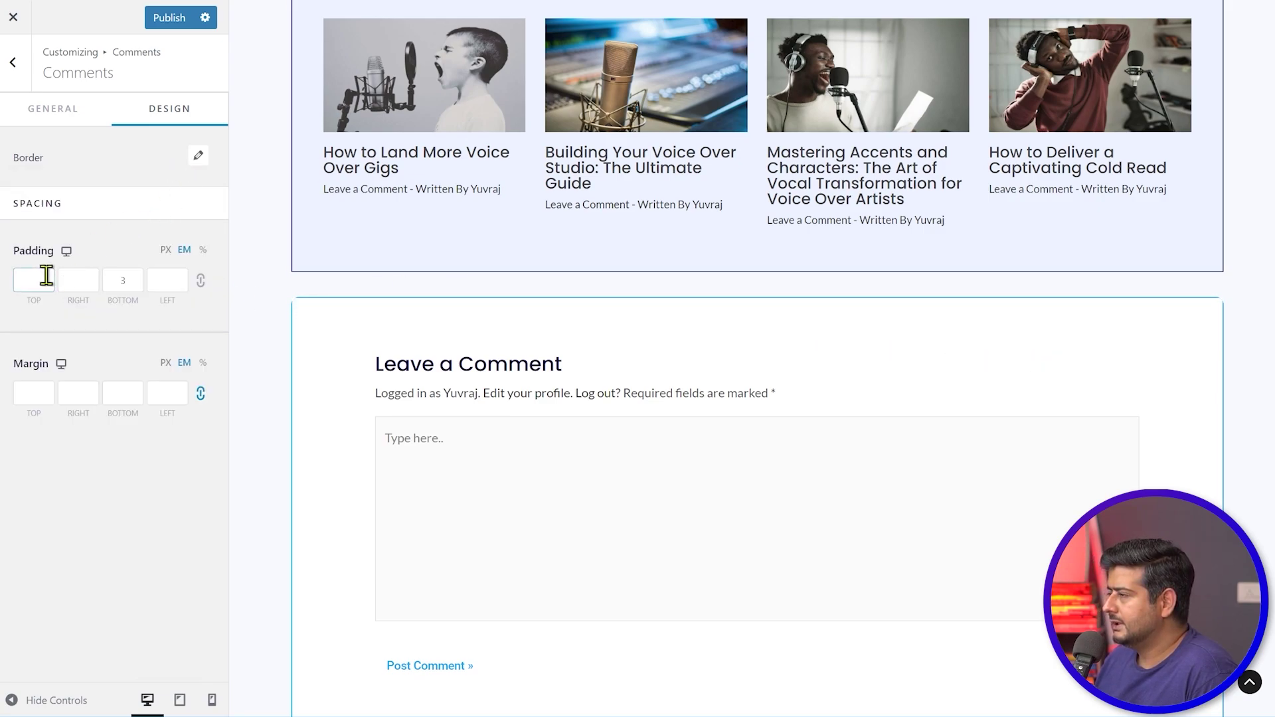
scroll(325, 418, down, 5)
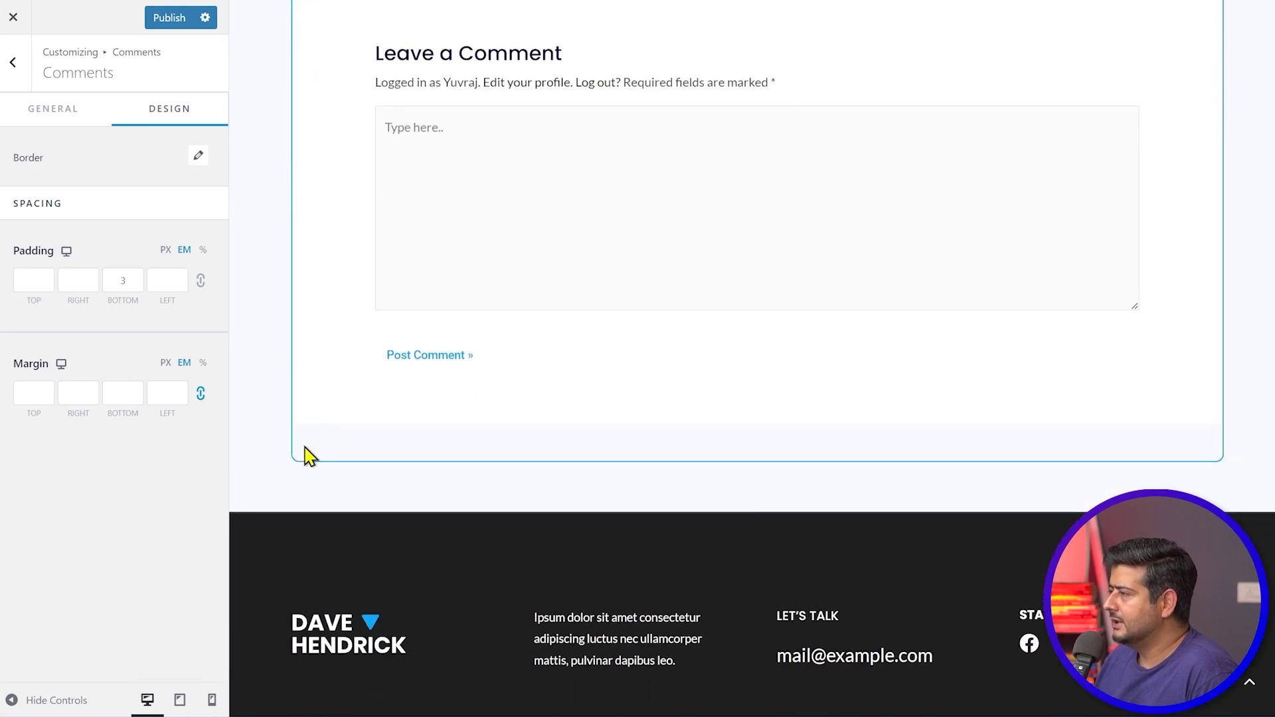
scroll(303, 451, up, 6)
scroll(316, 421, up, 5)
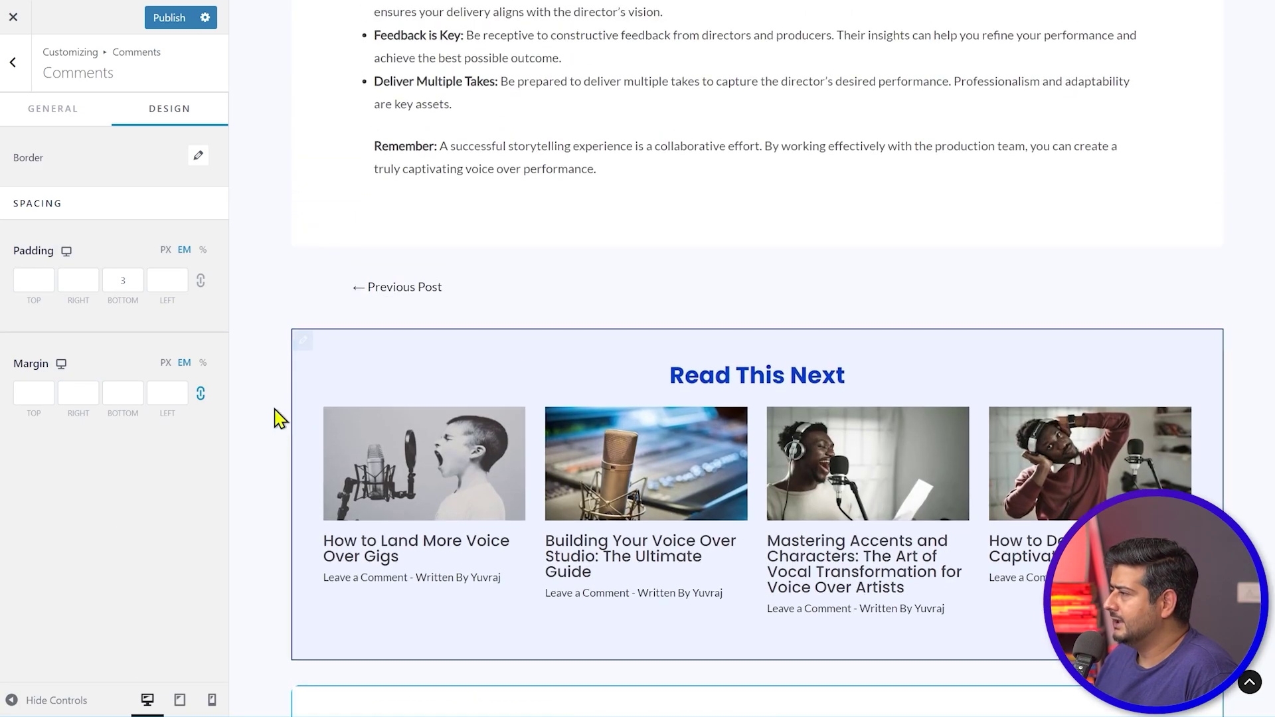
scroll(376, 304, down, 1)
scroll(374, 337, up, 3)
scroll(489, 432, down, 9)
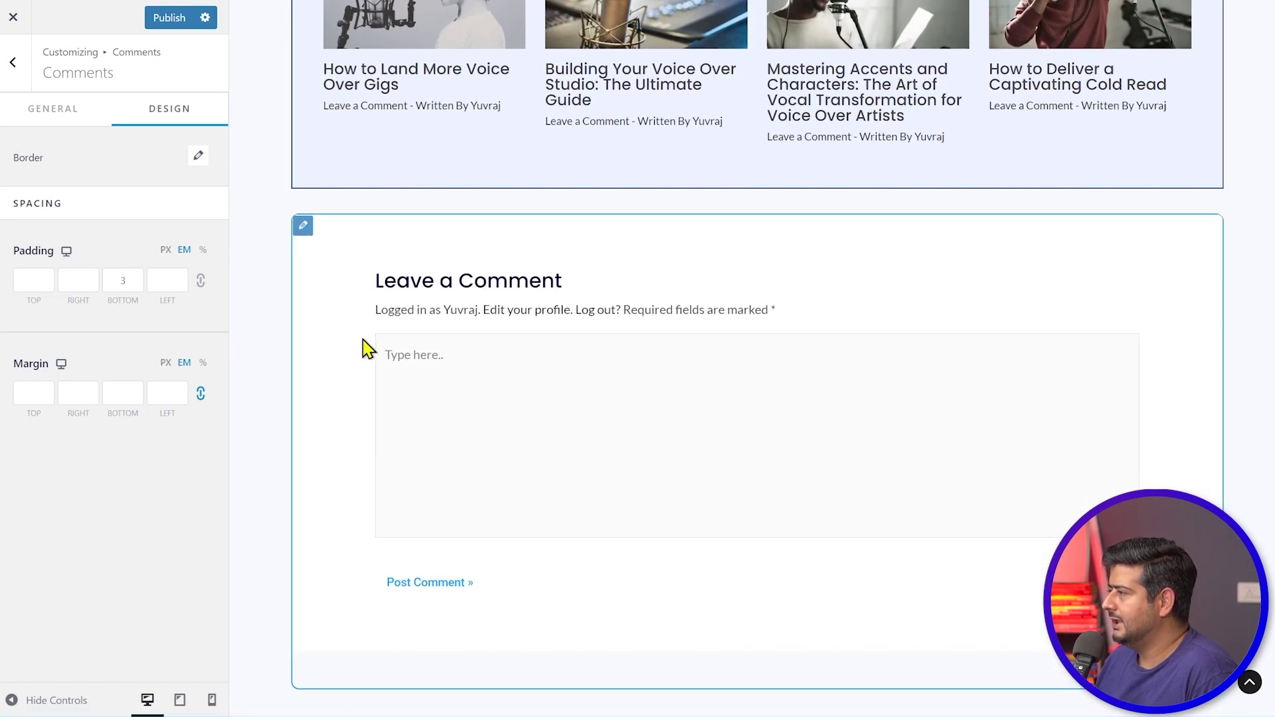
scroll(405, 285, down, 2)
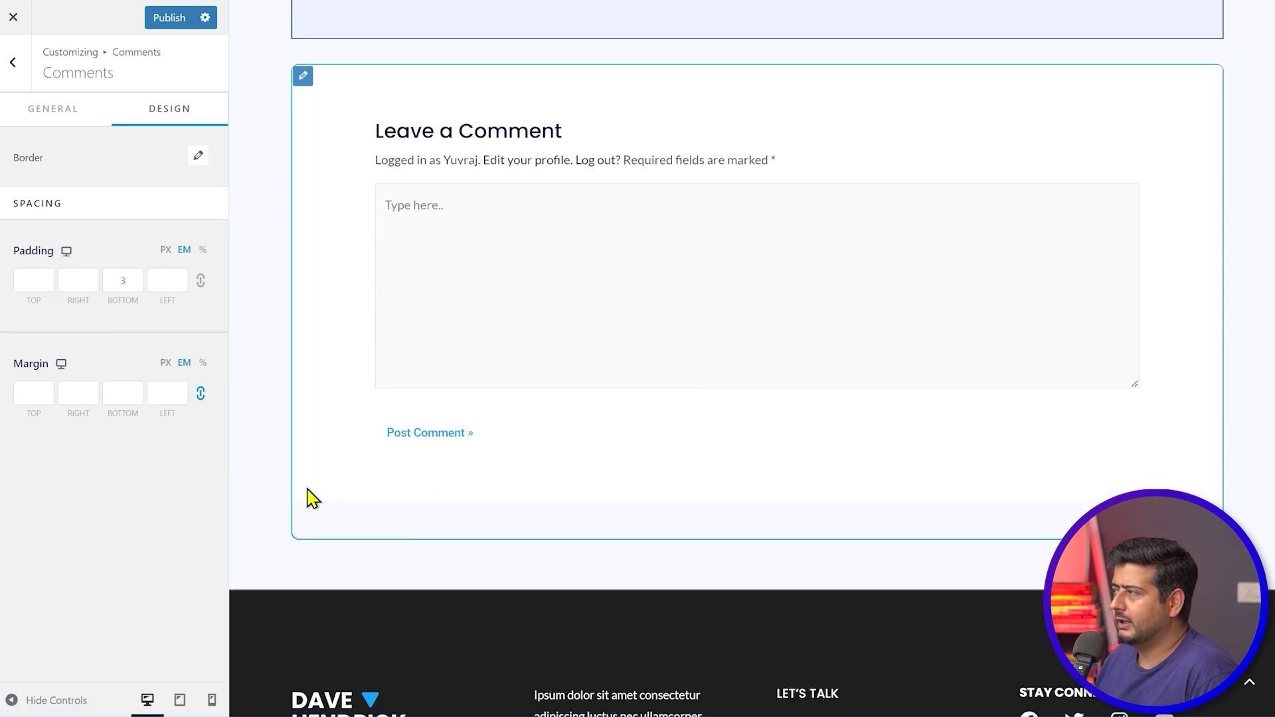
scroll(276, 391, up, 6)
scroll(276, 390, up, 4)
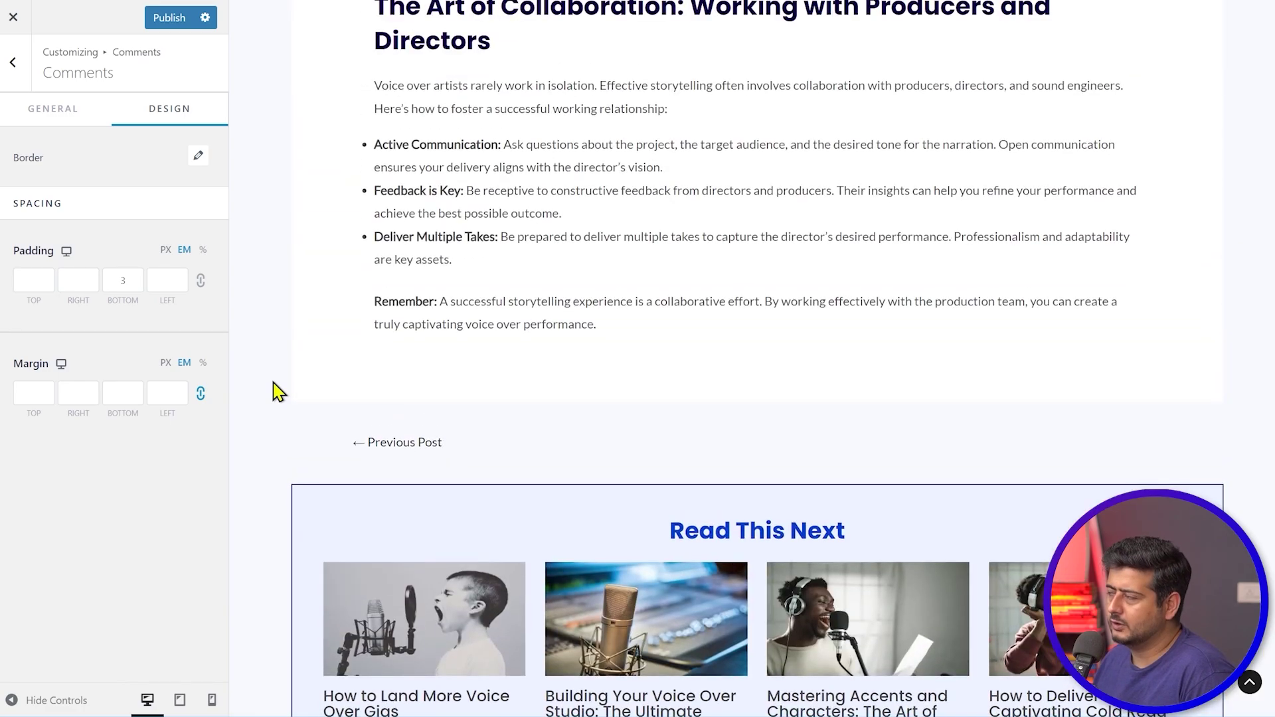
scroll(276, 390, up, 5)
scroll(276, 391, down, 12)
scroll(277, 391, up, 5)
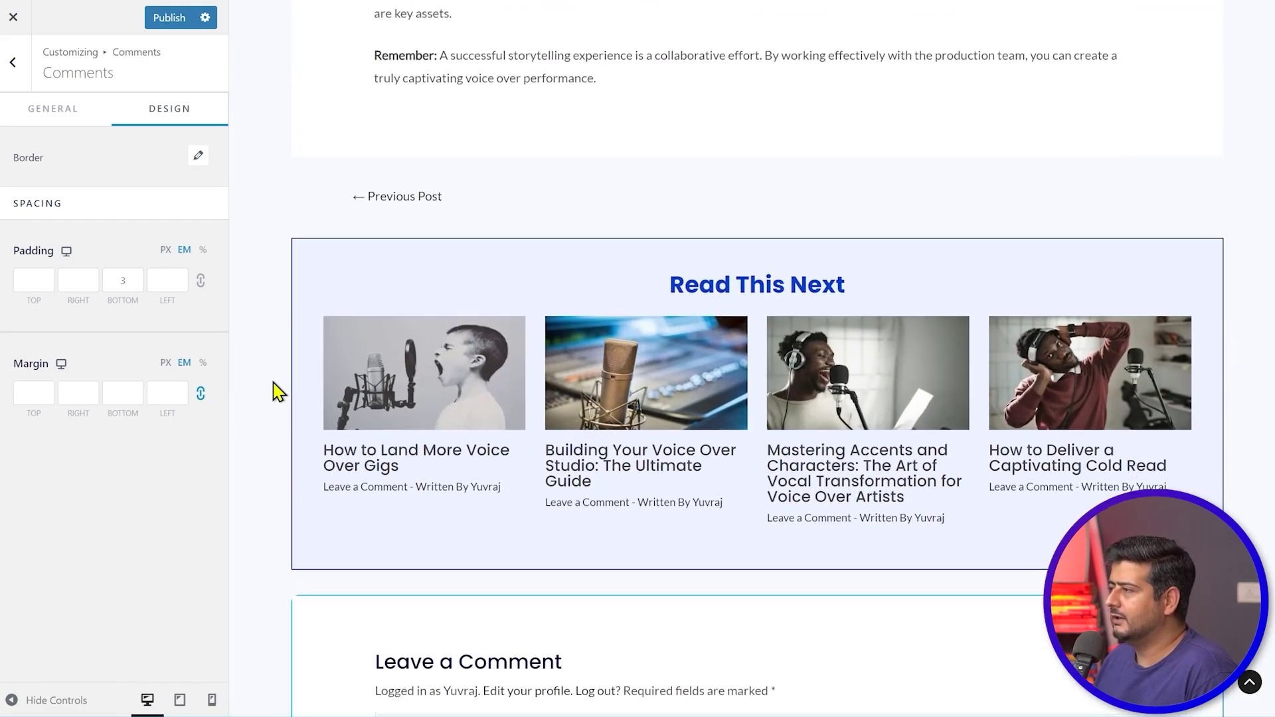
scroll(277, 390, up, 7)
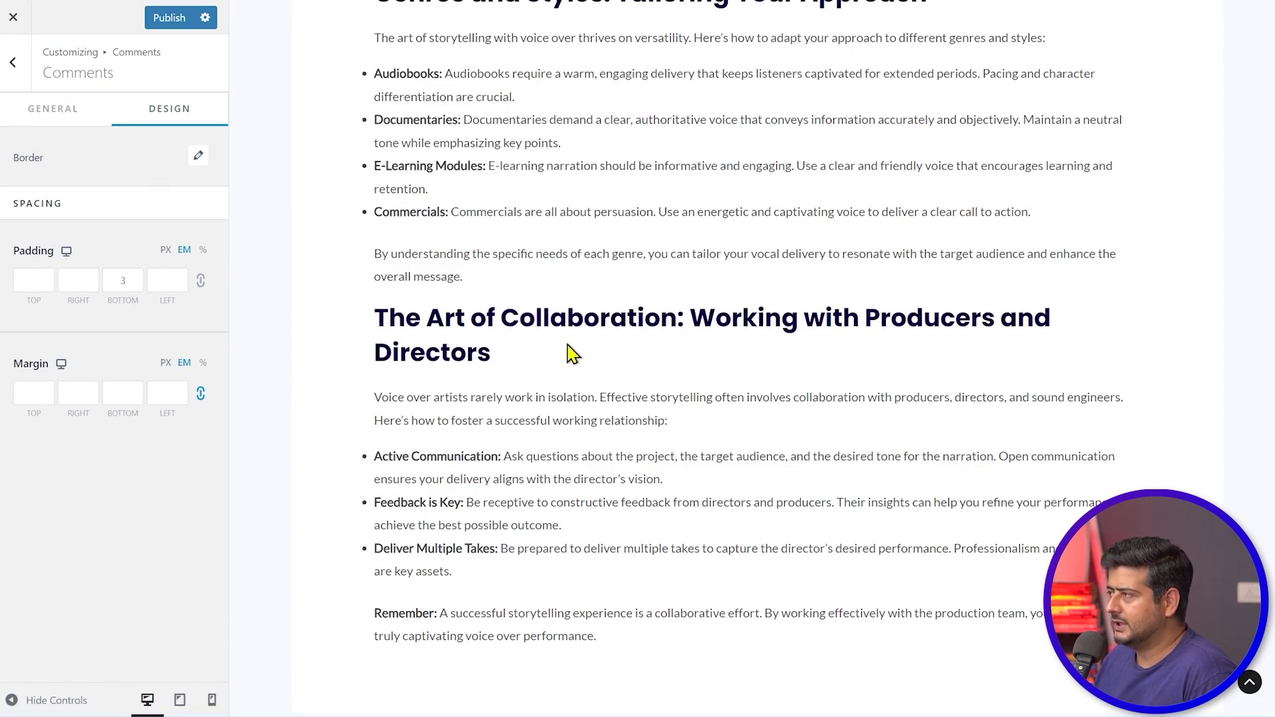
scroll(568, 353, up, 5)
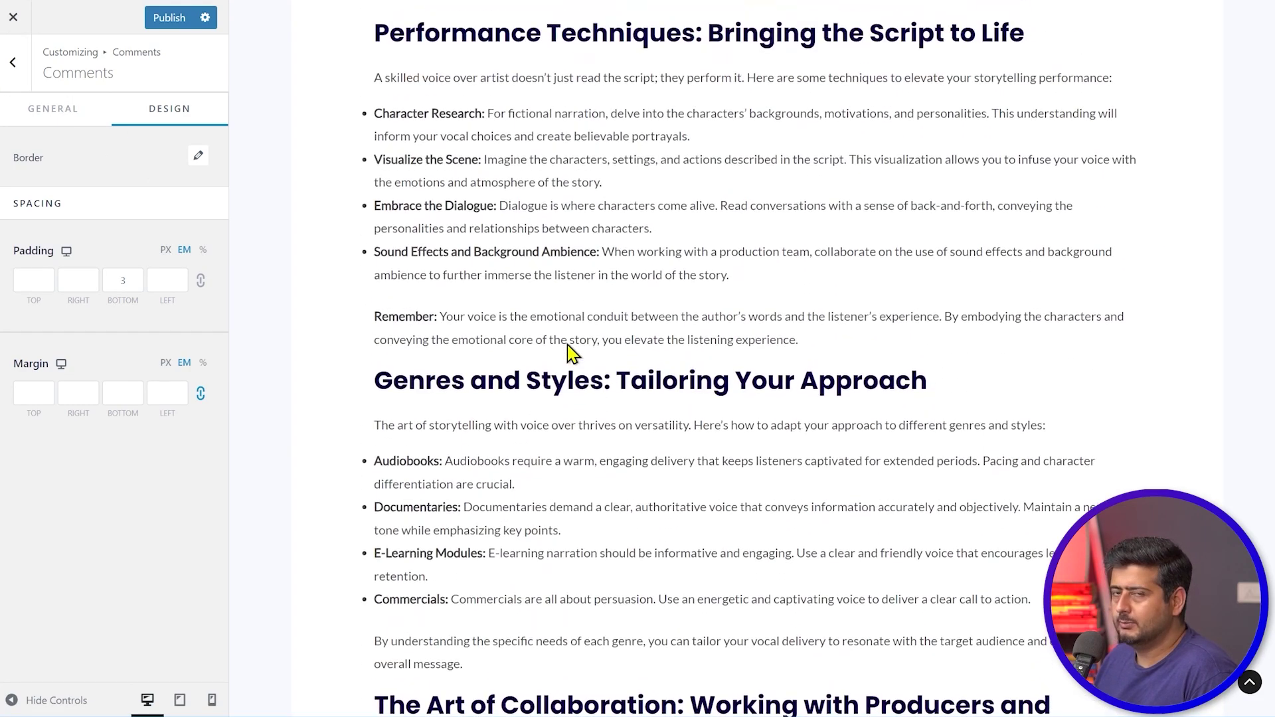
- Leave the comments and blog settings for the customizer's main section list, with the preview at the start of the post
click(13, 63)
click(13, 63)
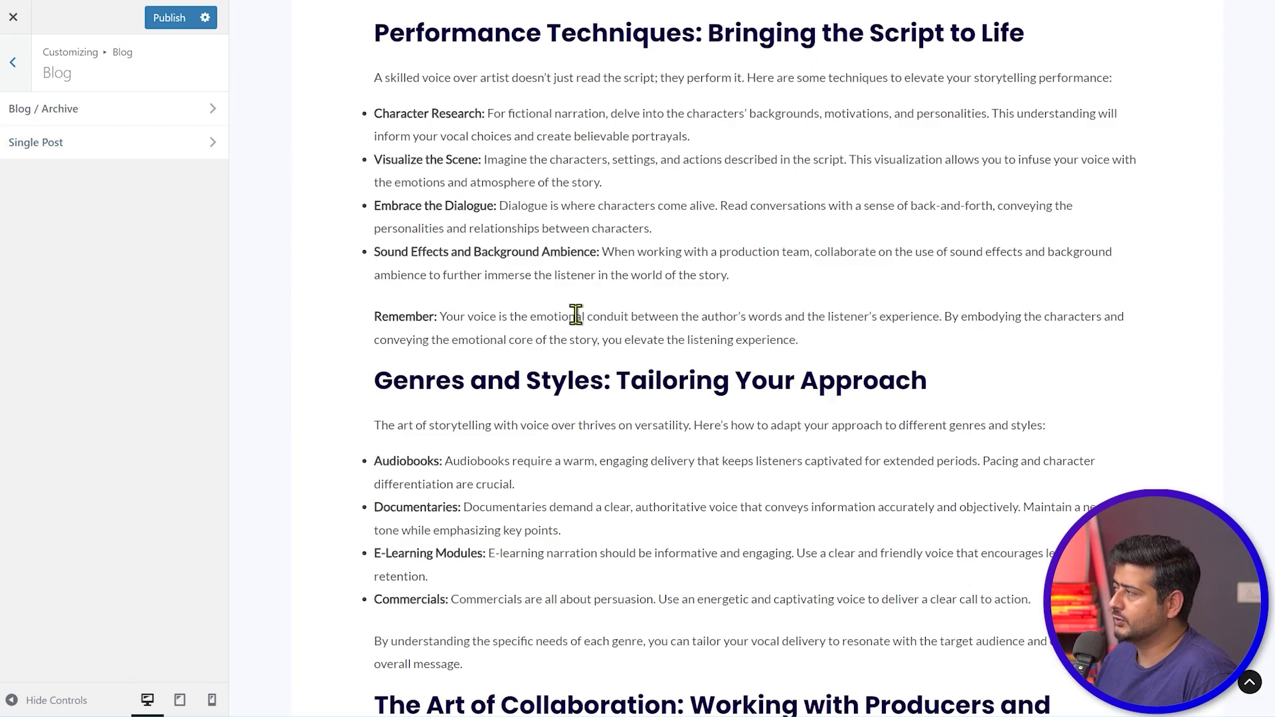
scroll(576, 317, up, 20)
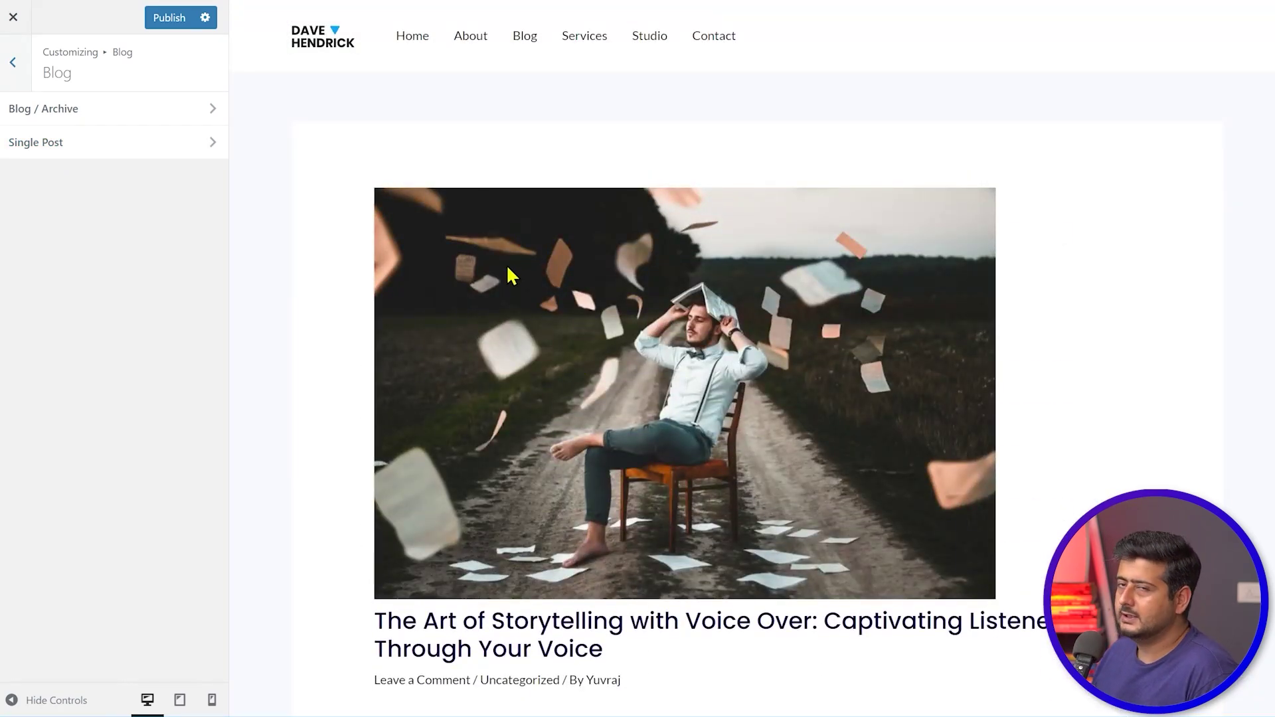
click(14, 66)
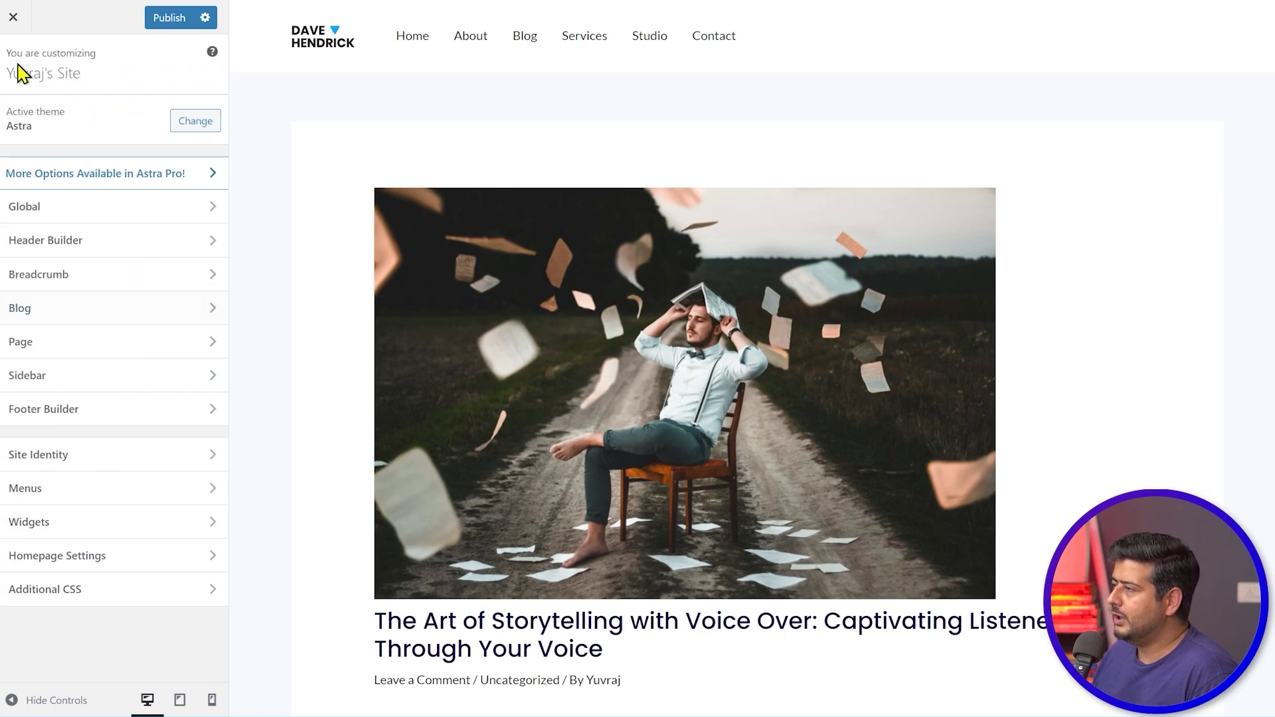
- Open the Single Page settings and examine the page title area, container layout, container style and sidebar options
click(94, 350)
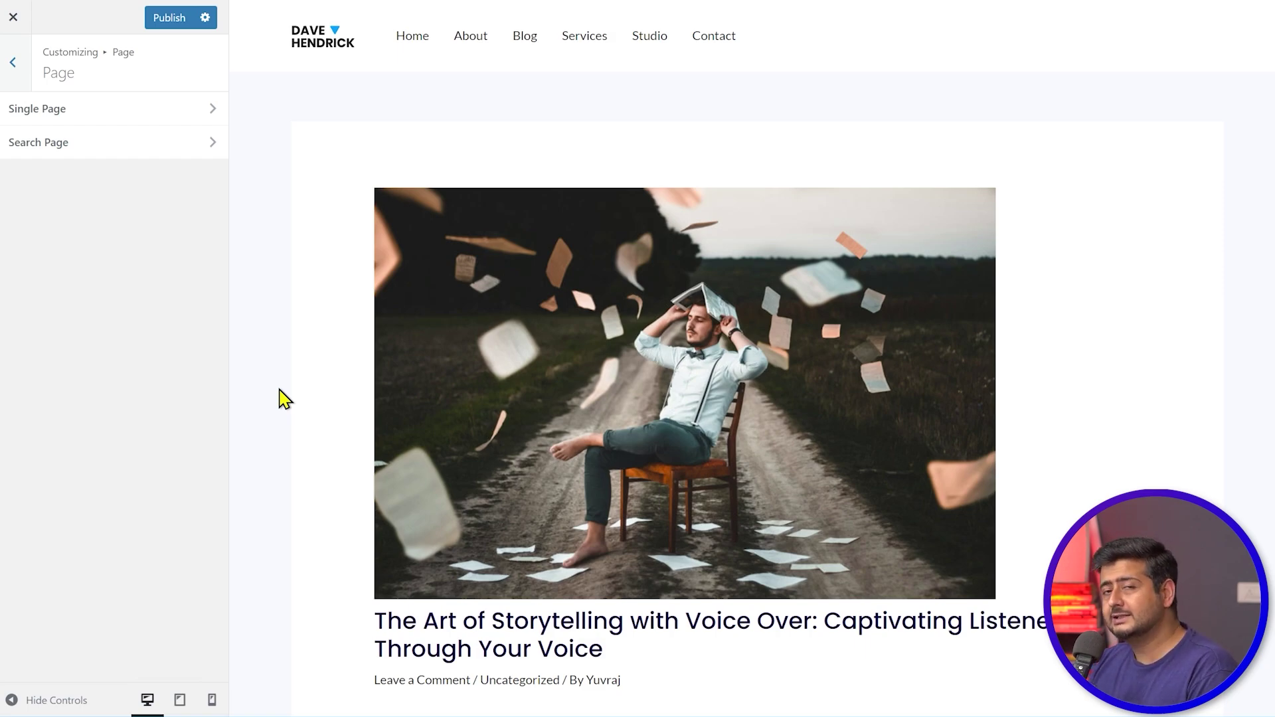
click(84, 114)
scroll(125, 266, down, 2)
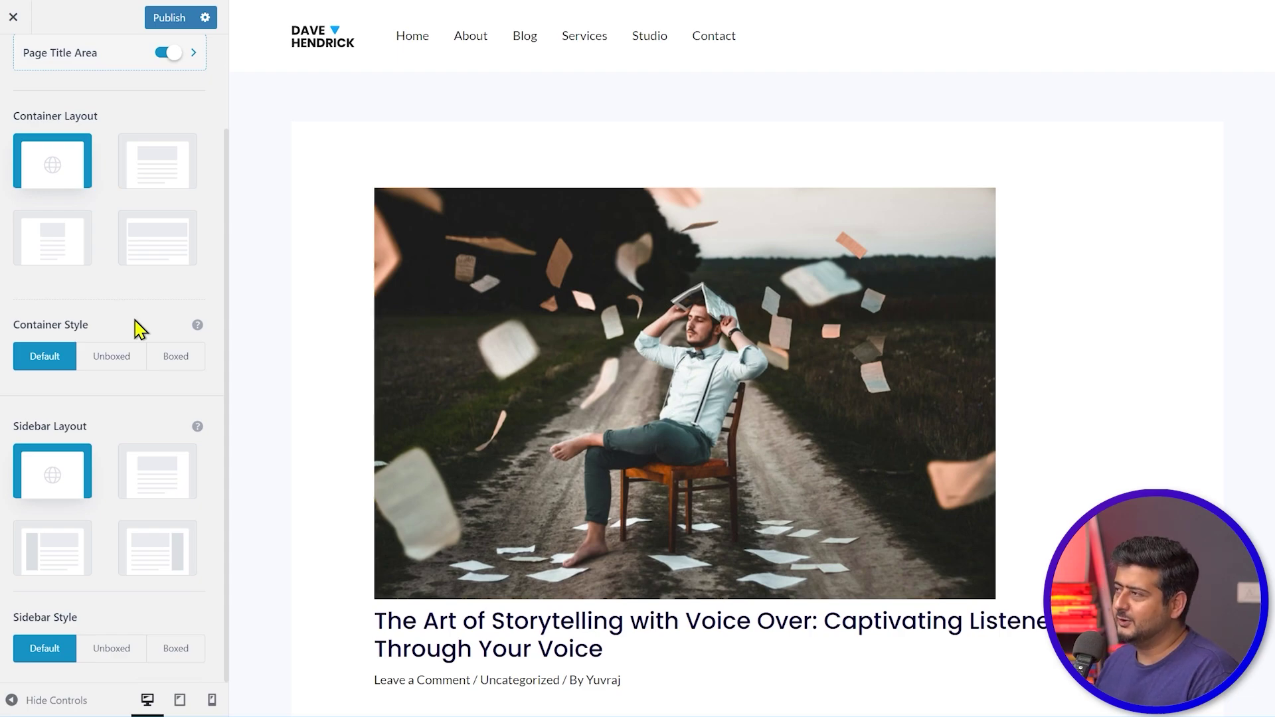
scroll(142, 370, up, 2)
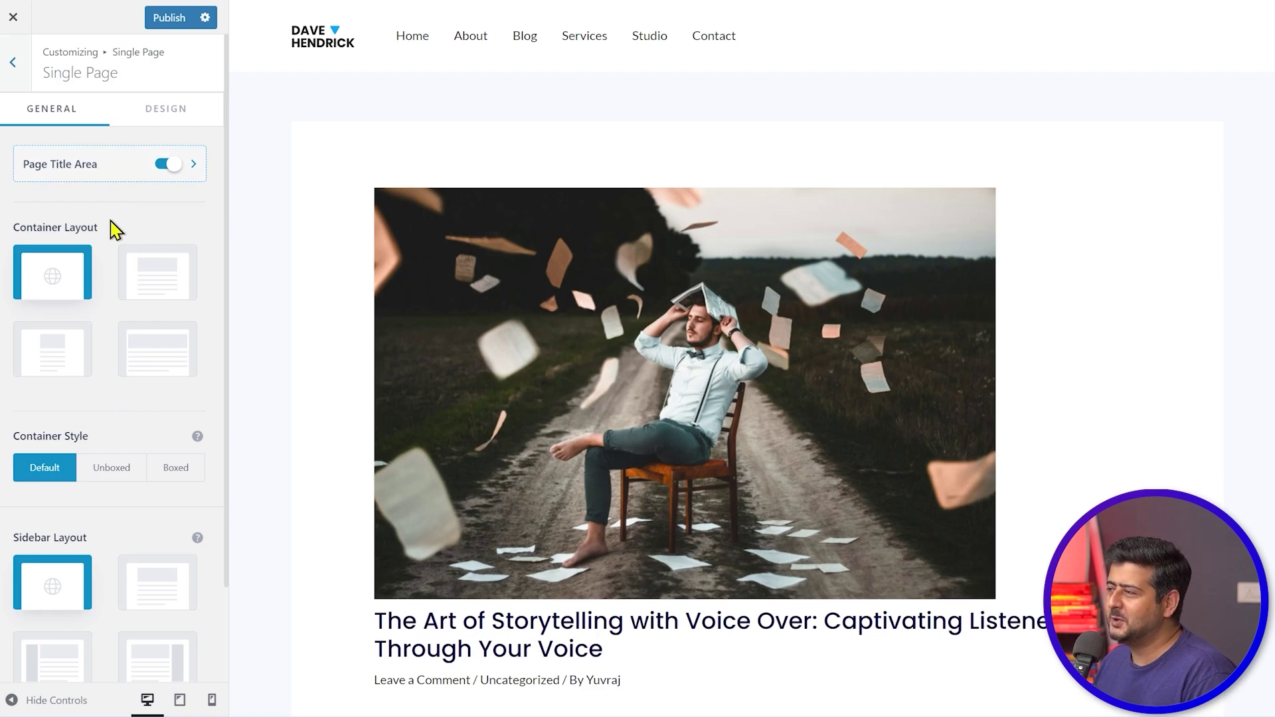
scroll(91, 384, down, 2)
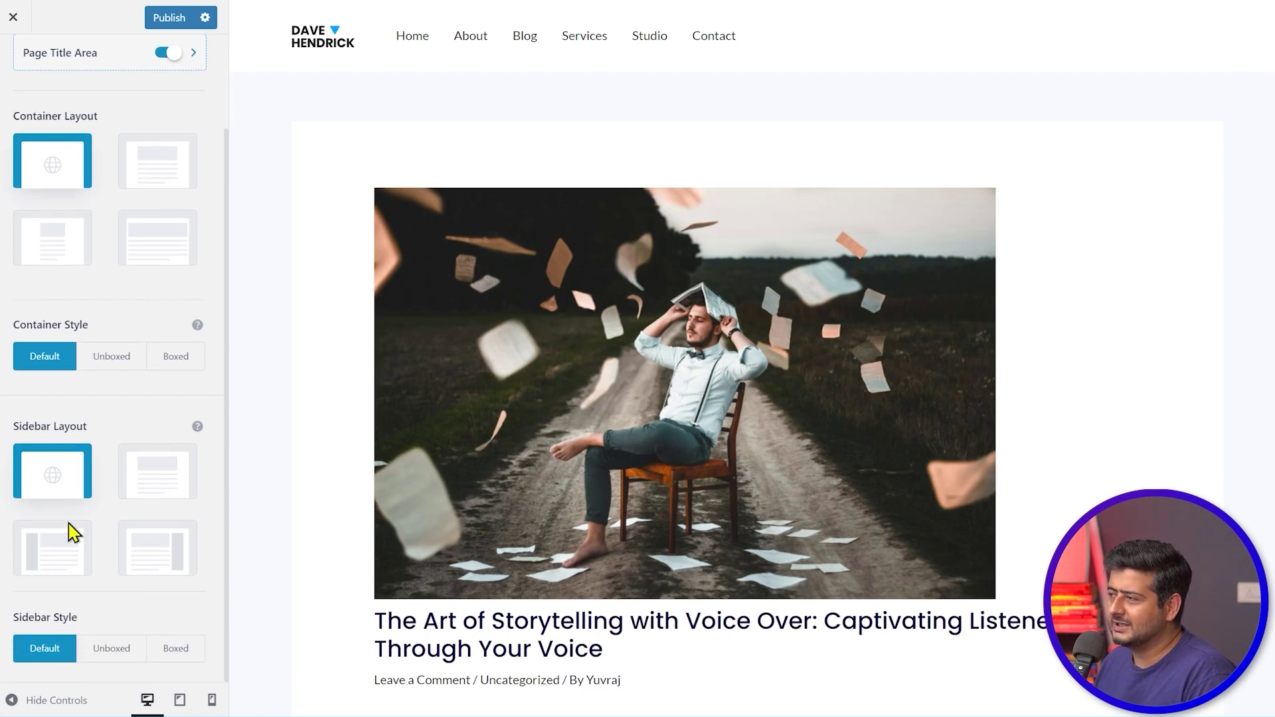
- Switch from the Single Page settings to the Search Page settings and enable Live Search
scroll(126, 471, up, 2)
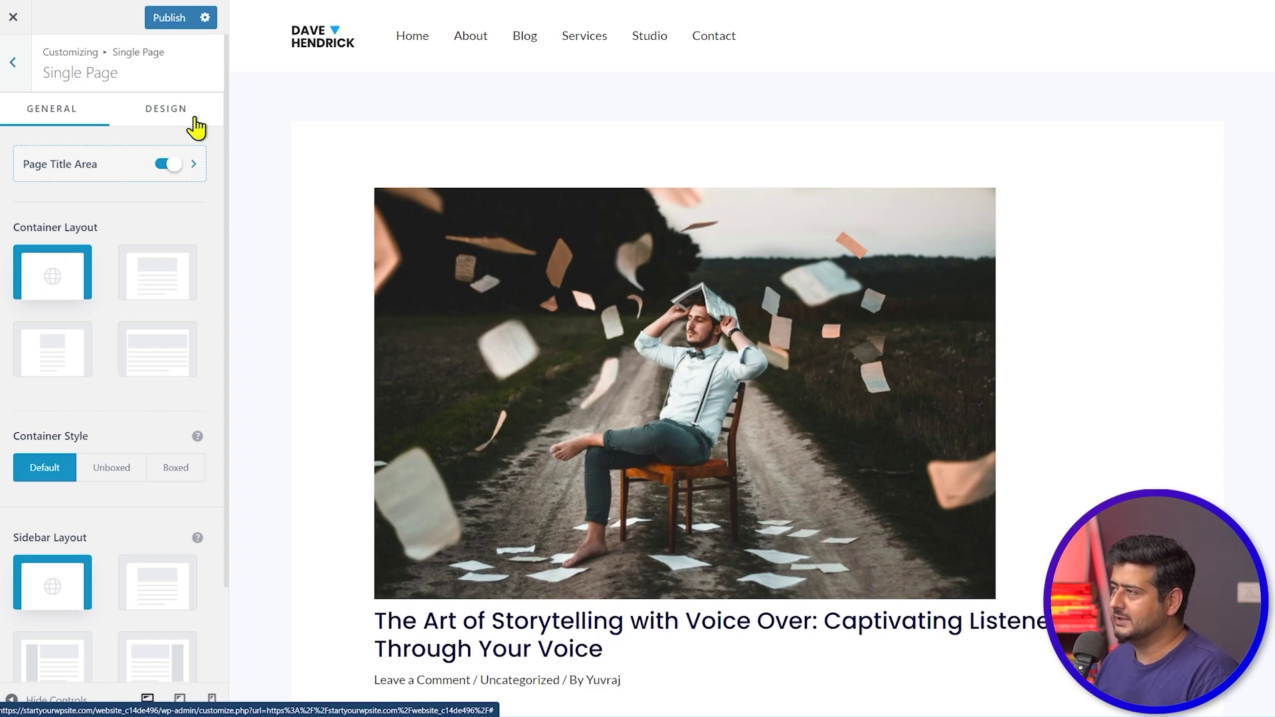
click(20, 75)
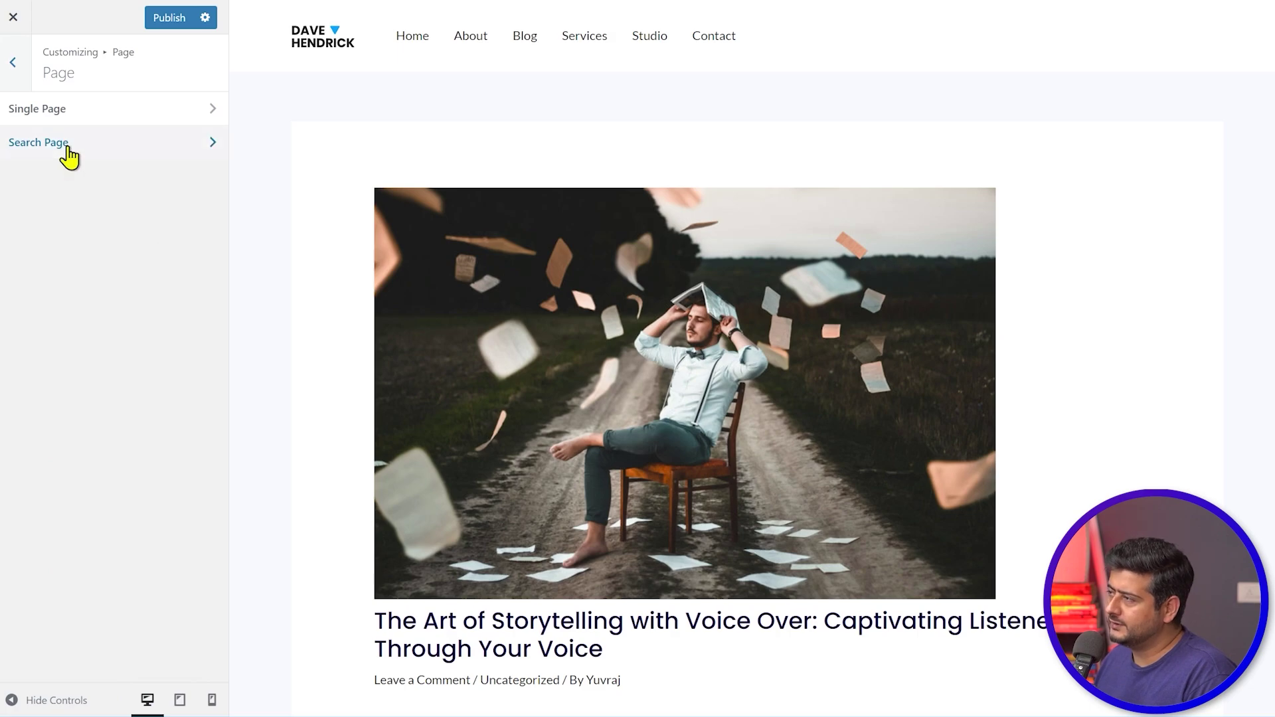
click(69, 145)
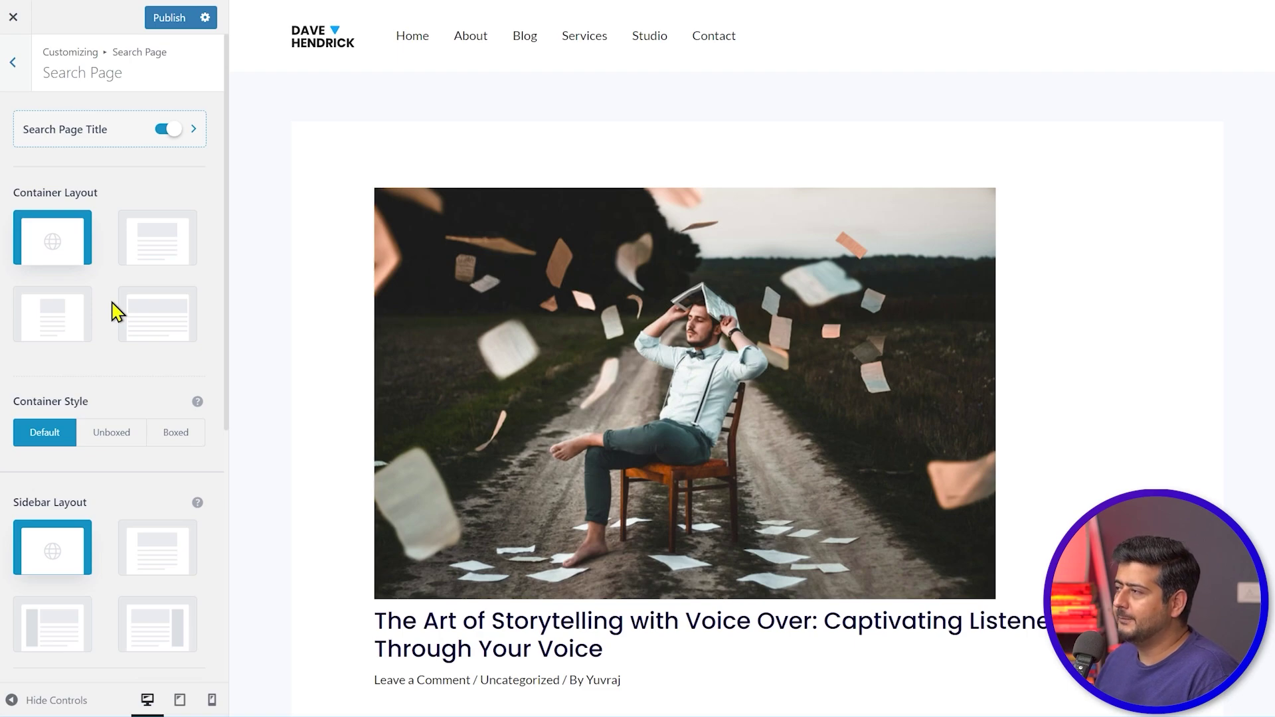
scroll(97, 397, down, 2)
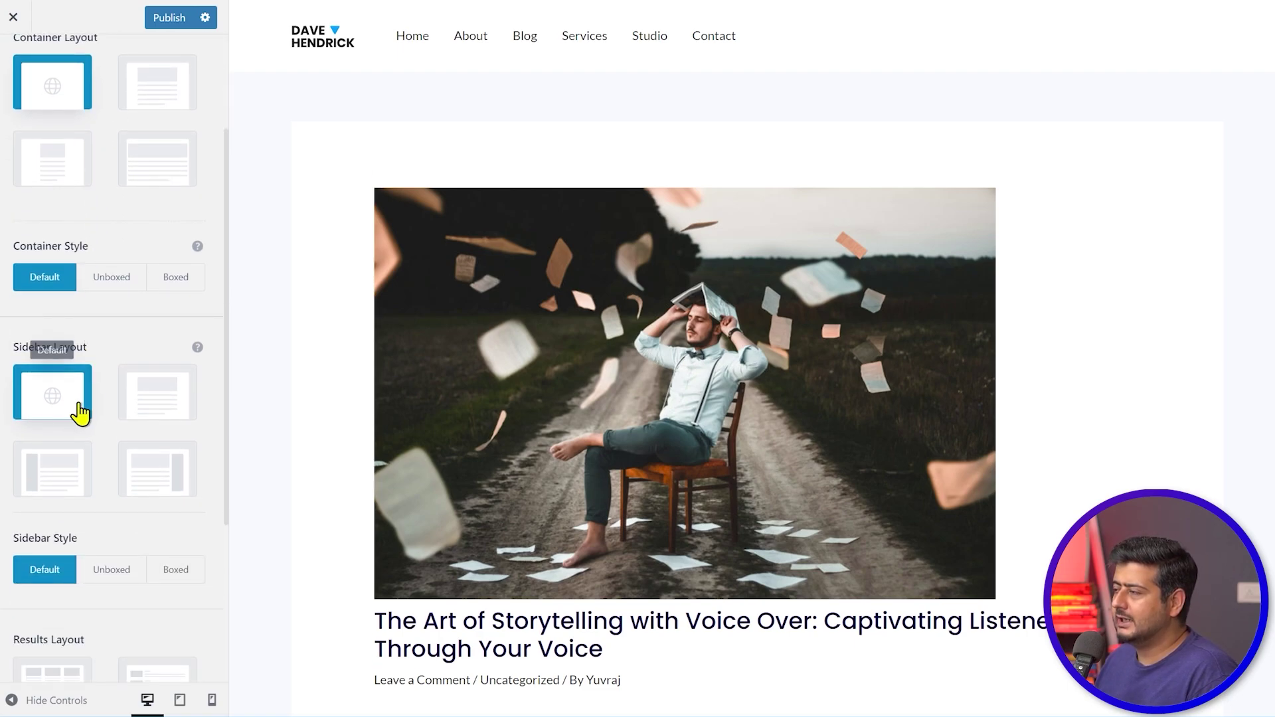
scroll(80, 412, down, 3)
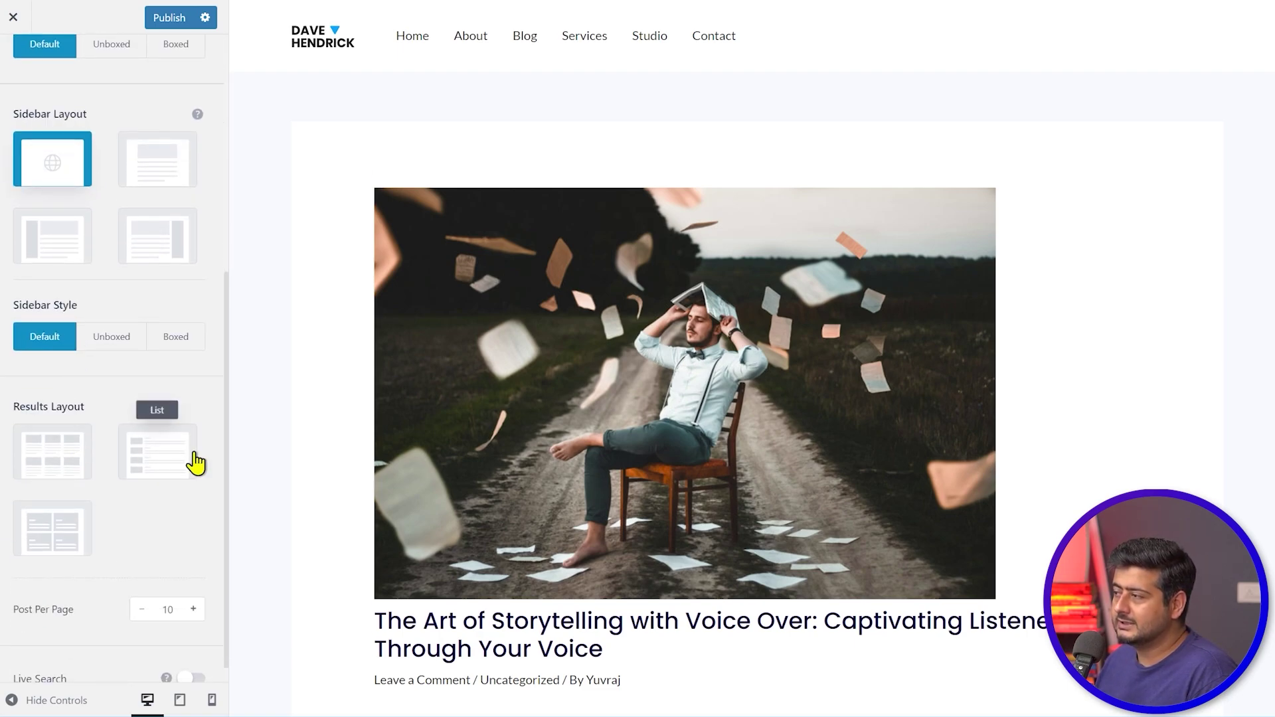
scroll(160, 541, down, 1)
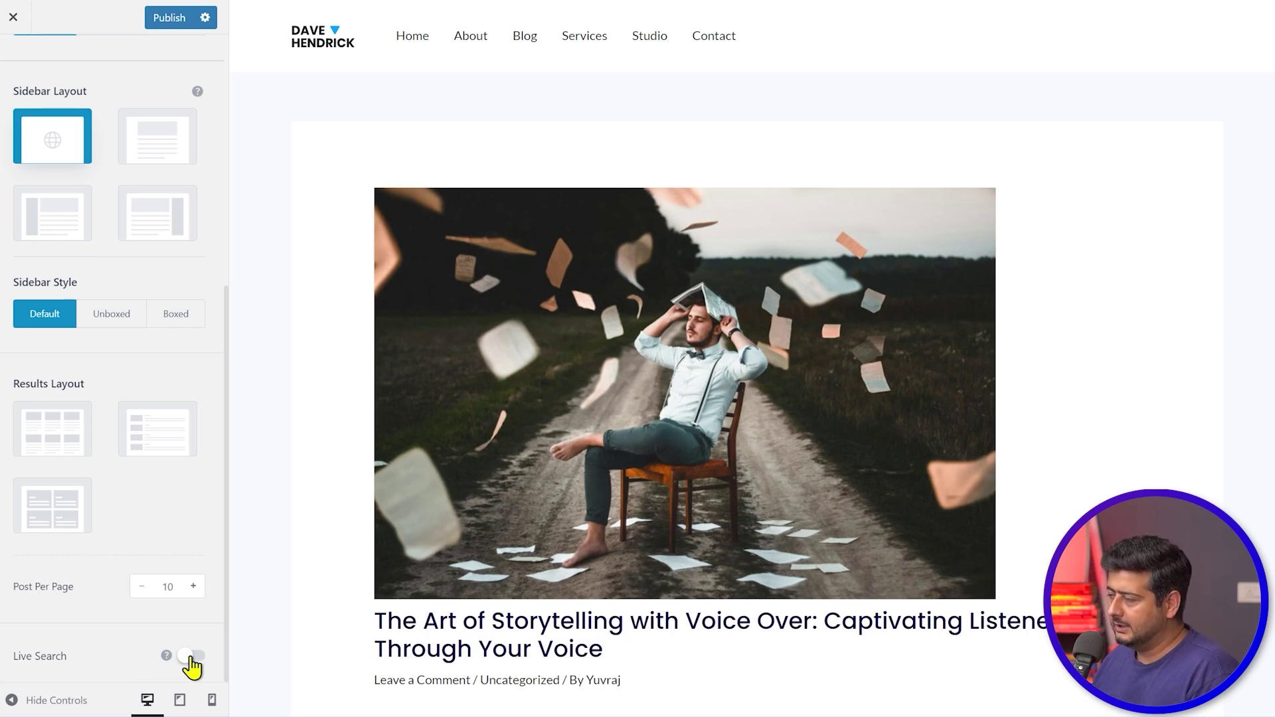
scroll(192, 666, up, 2)
scroll(193, 667, down, 2)
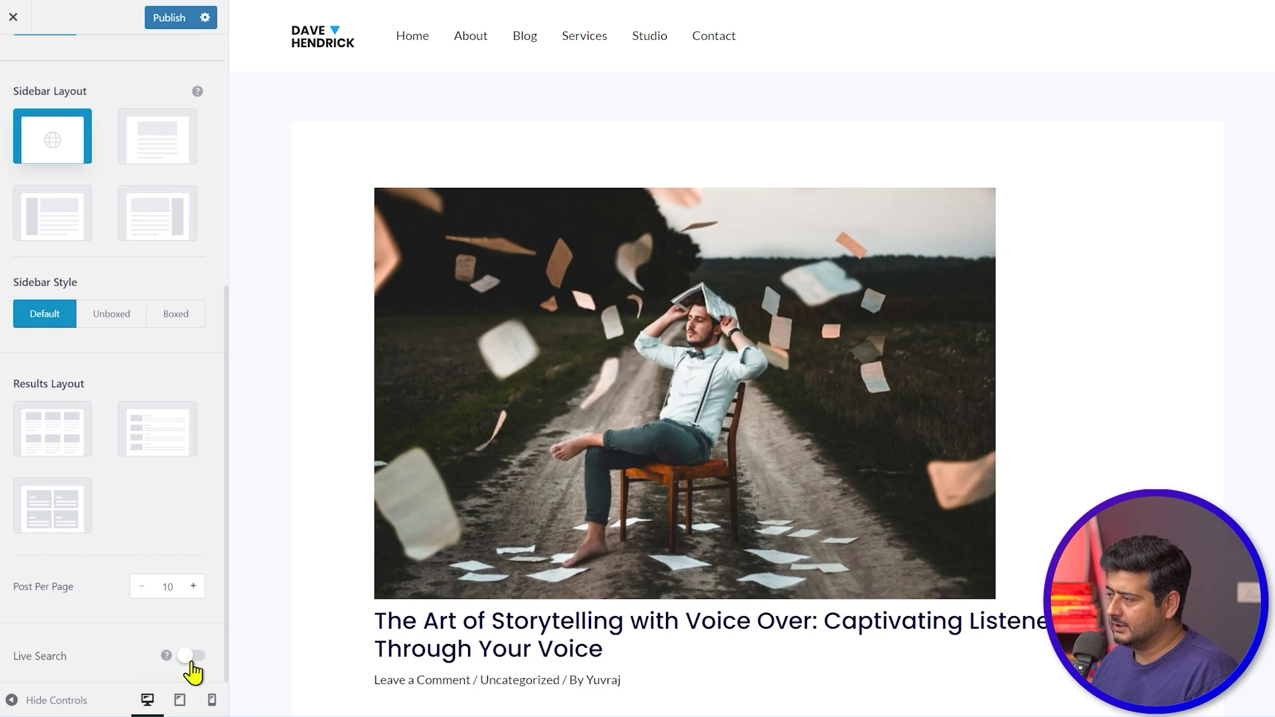
click(193, 657)
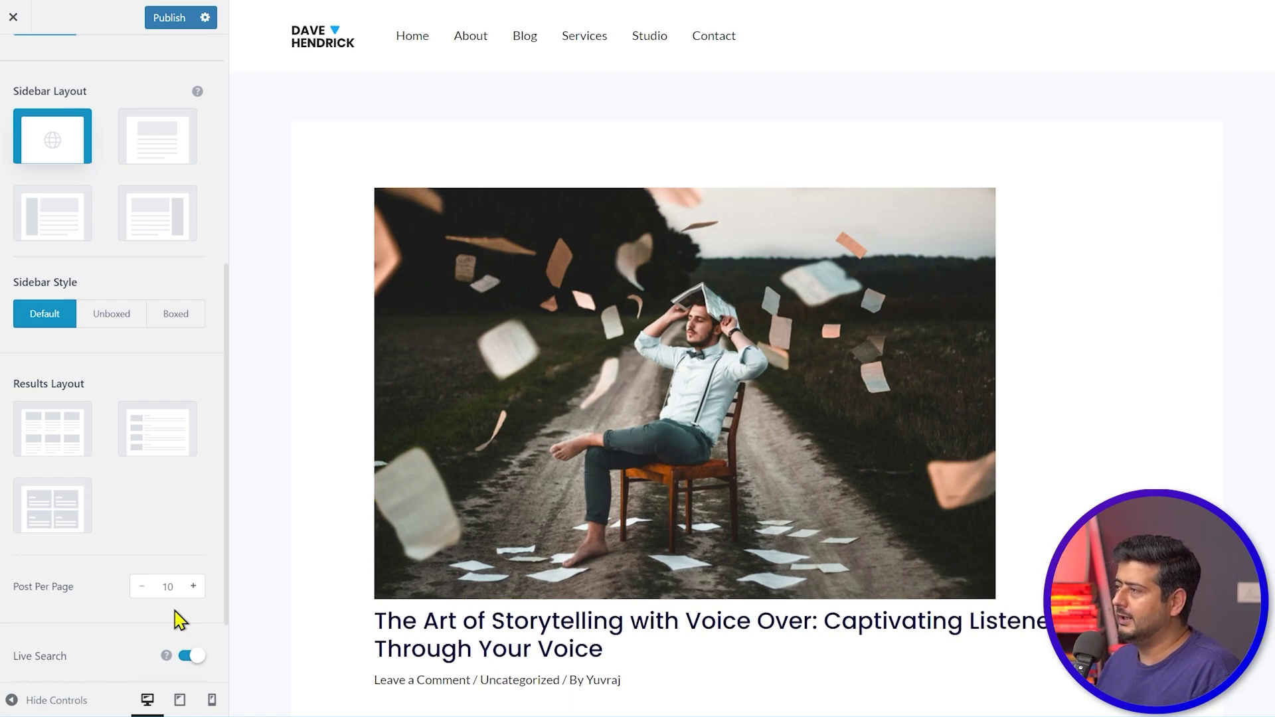
- Look over the Search Page container, sidebar and results layout options, and return to the customizer's main section list
scroll(164, 457, up, 5)
scroll(165, 456, down, 4)
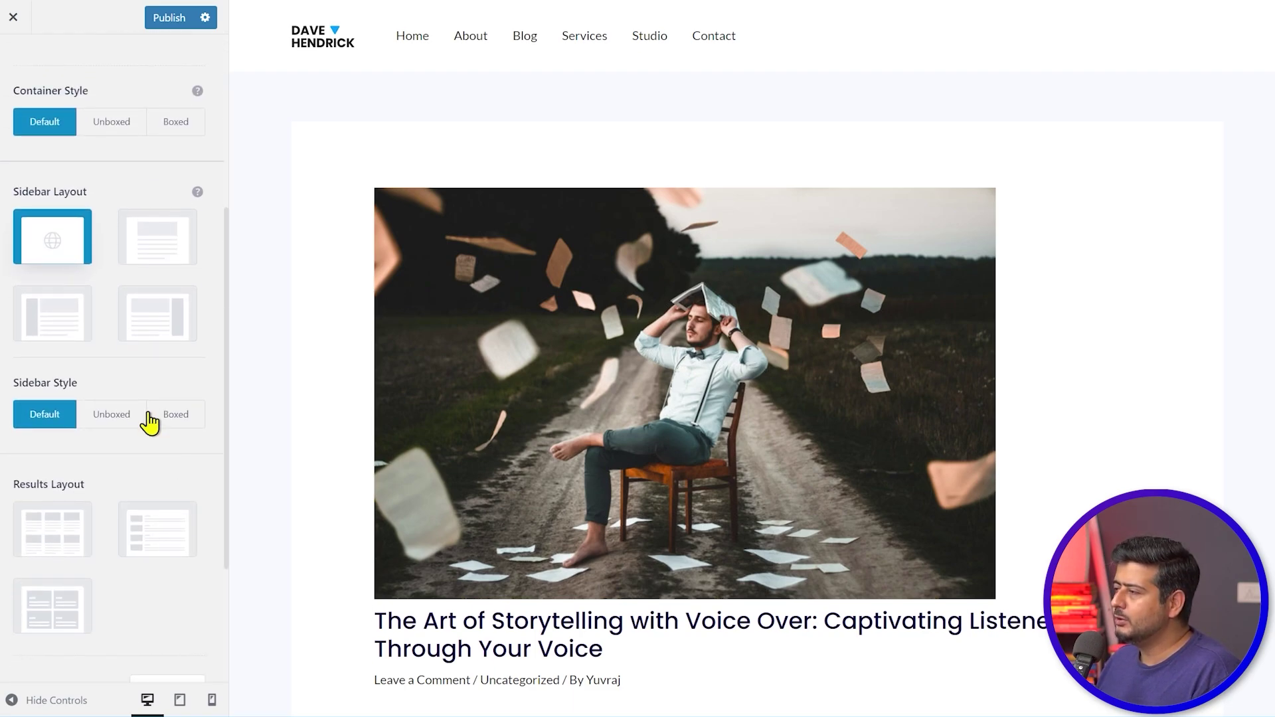
scroll(119, 488, up, 5)
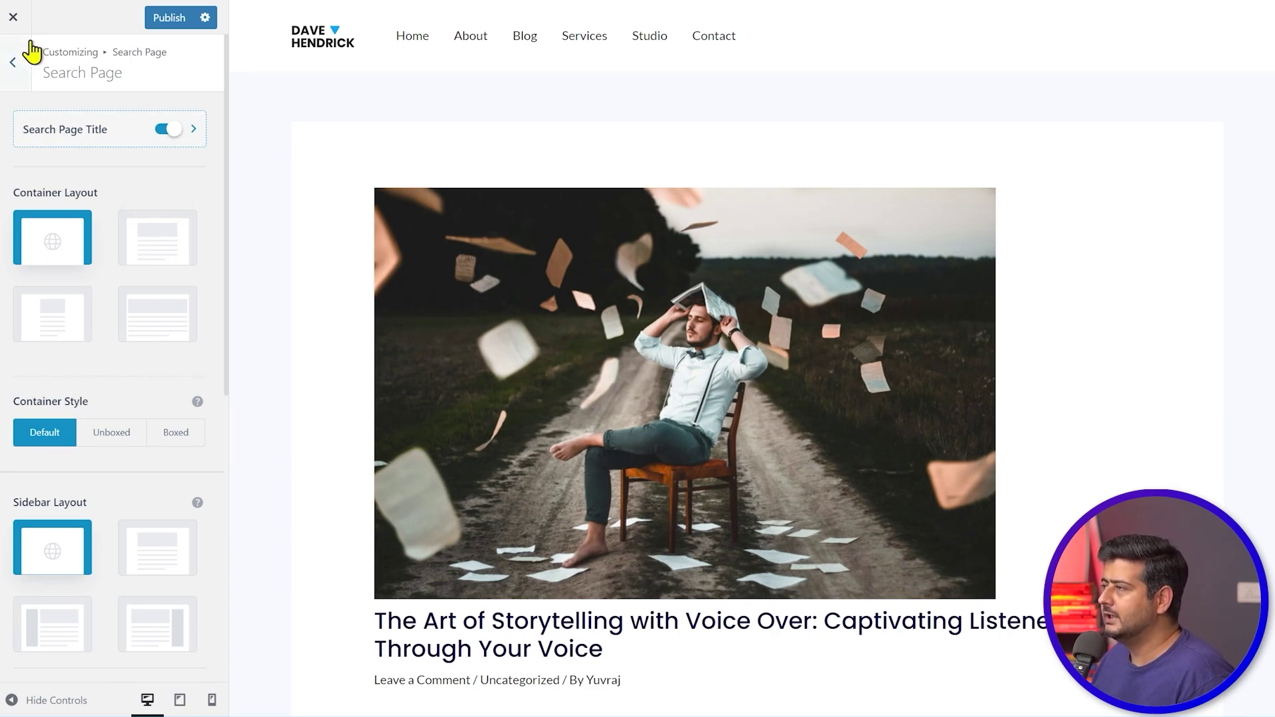
click(17, 83)
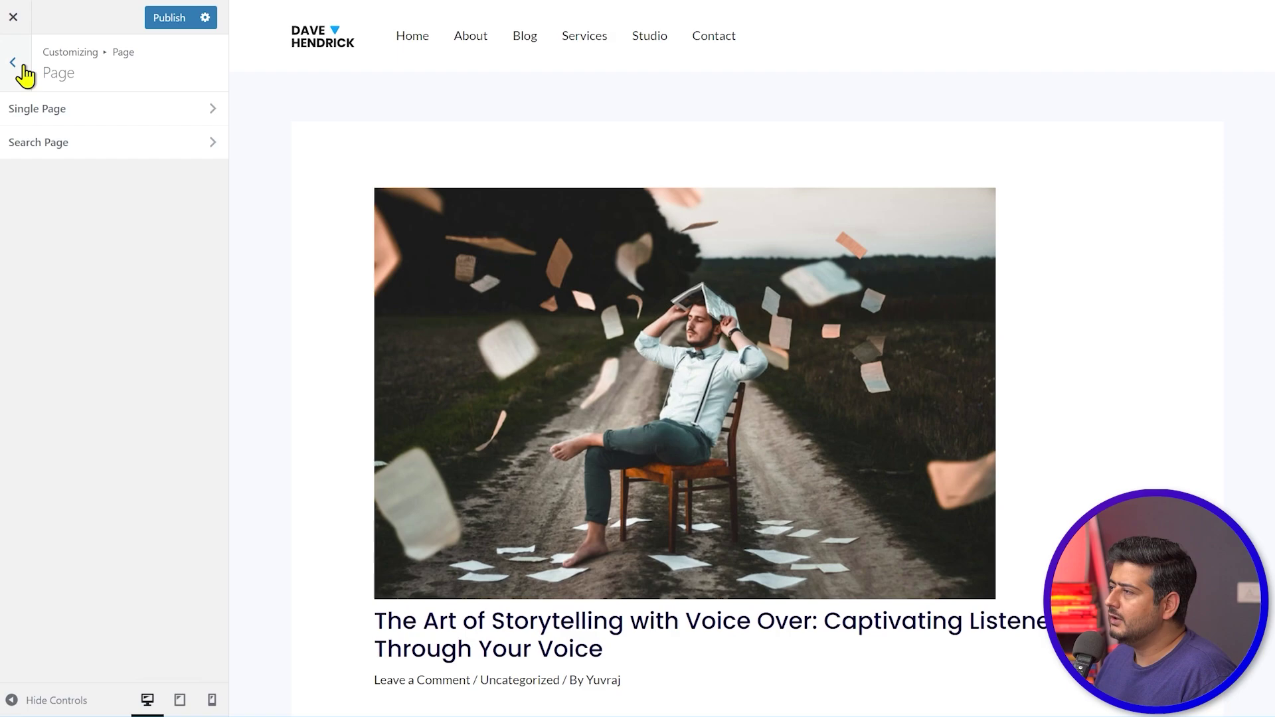
click(22, 70)
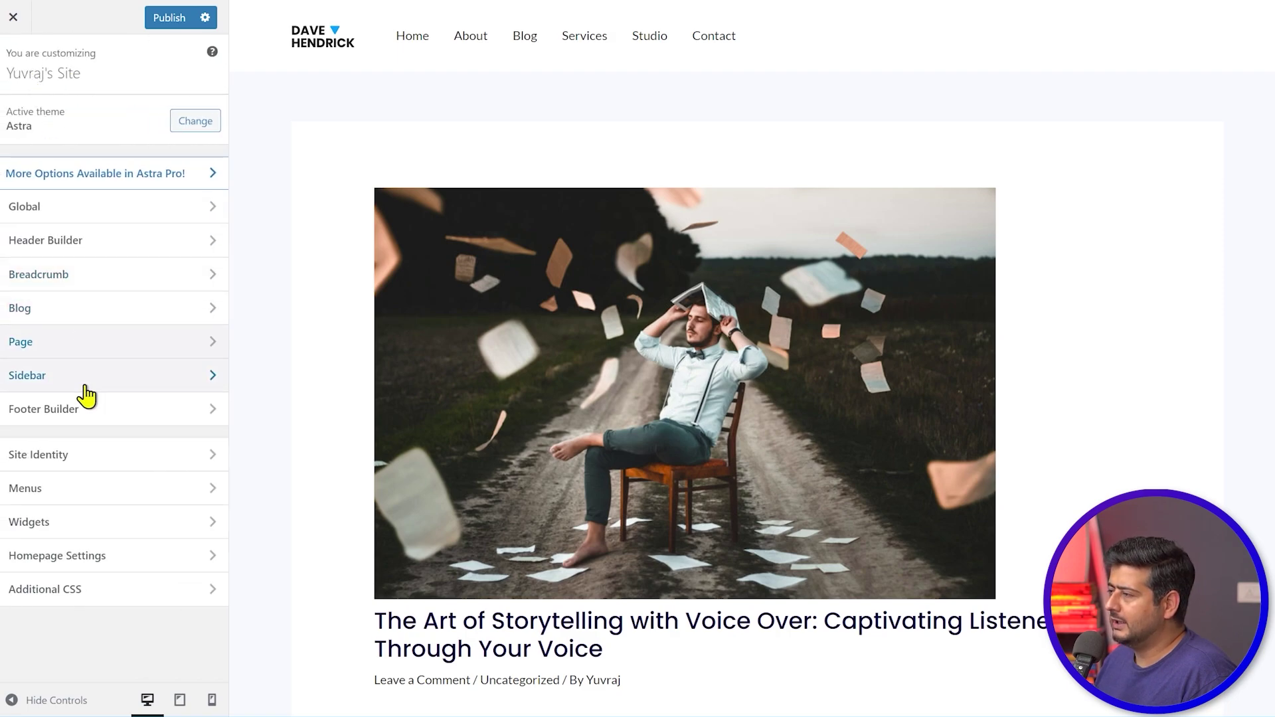
- Set the default sidebar layout to Right Sidebar and preview it on the homepage and the blog page
click(110, 383)
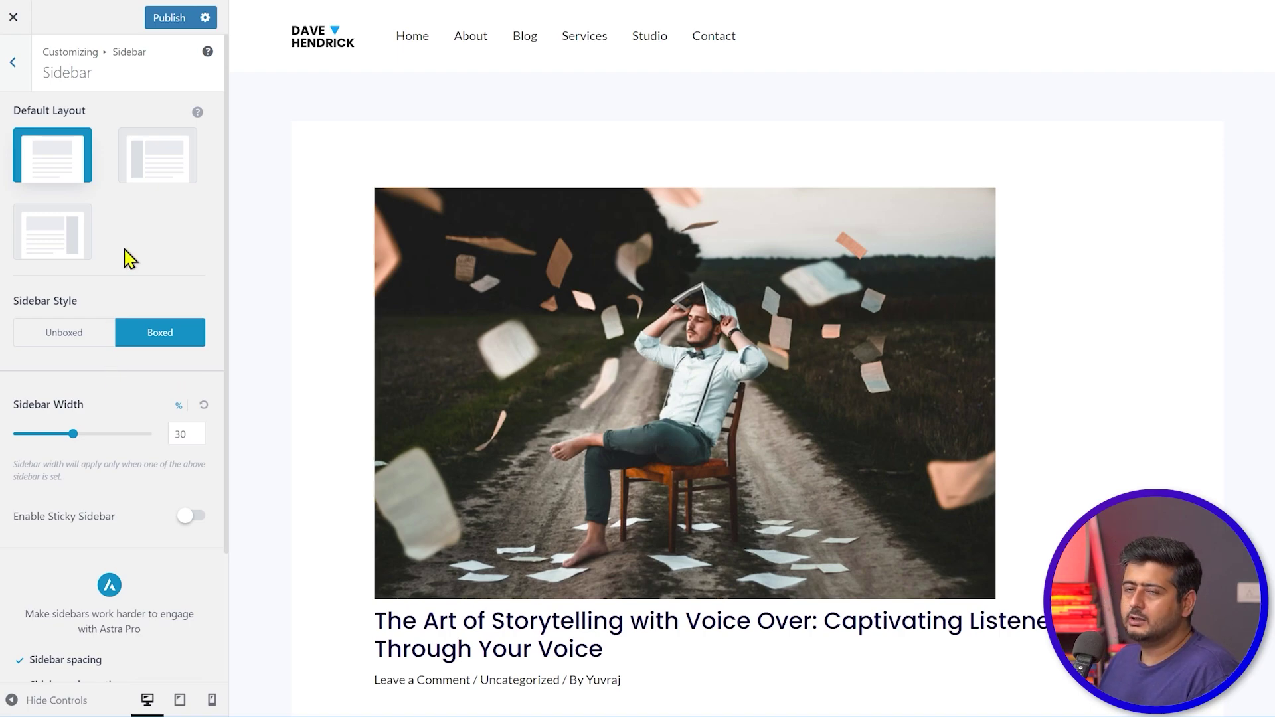
click(348, 56)
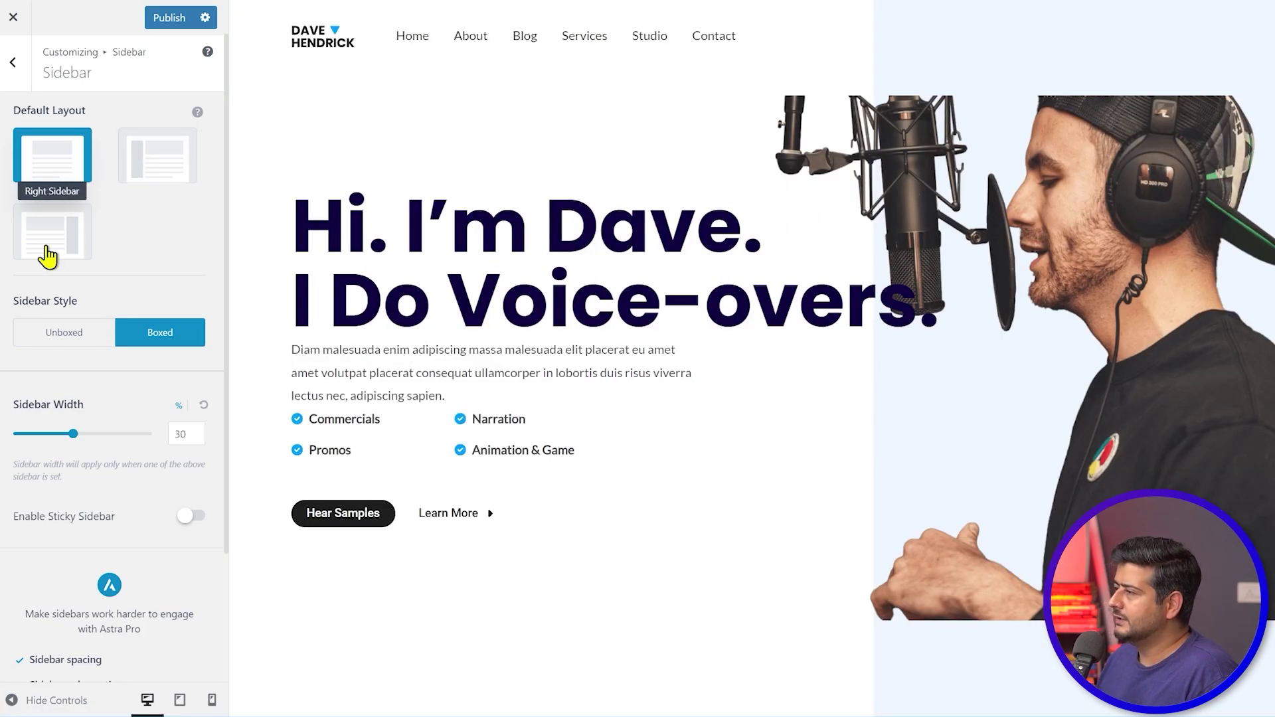
click(48, 256)
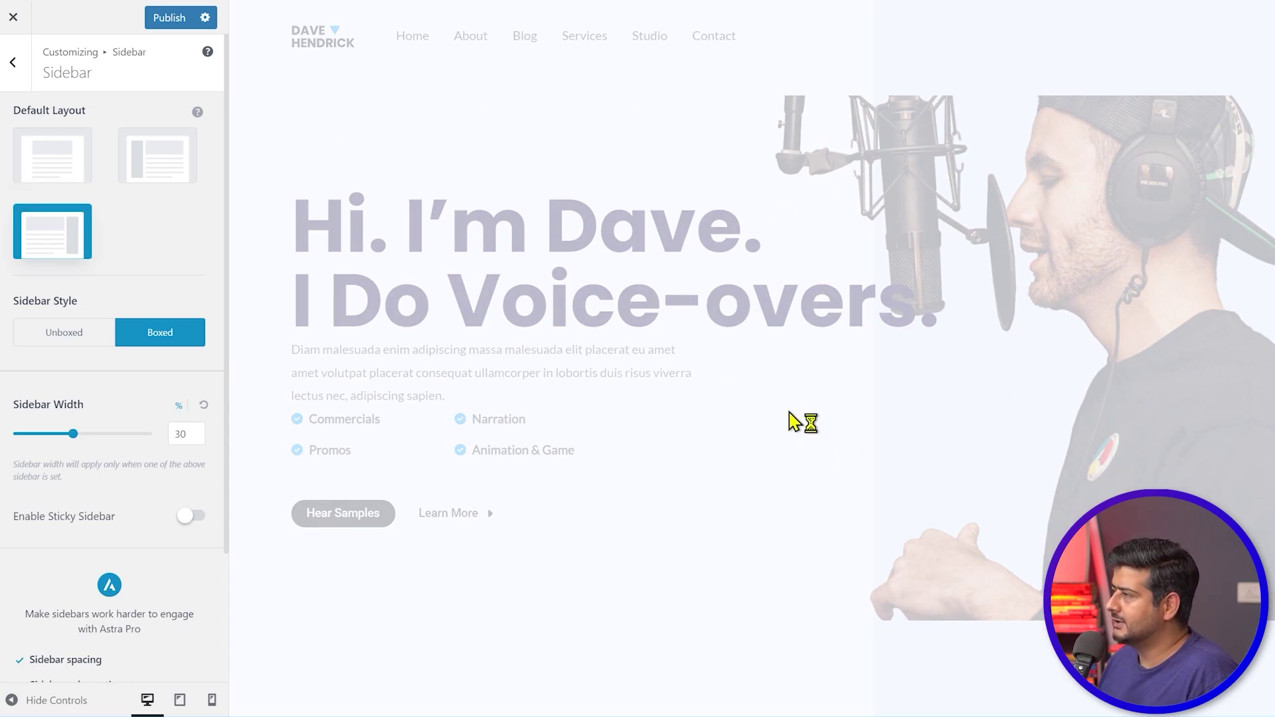
scroll(729, 364, down, 10)
scroll(729, 365, up, 10)
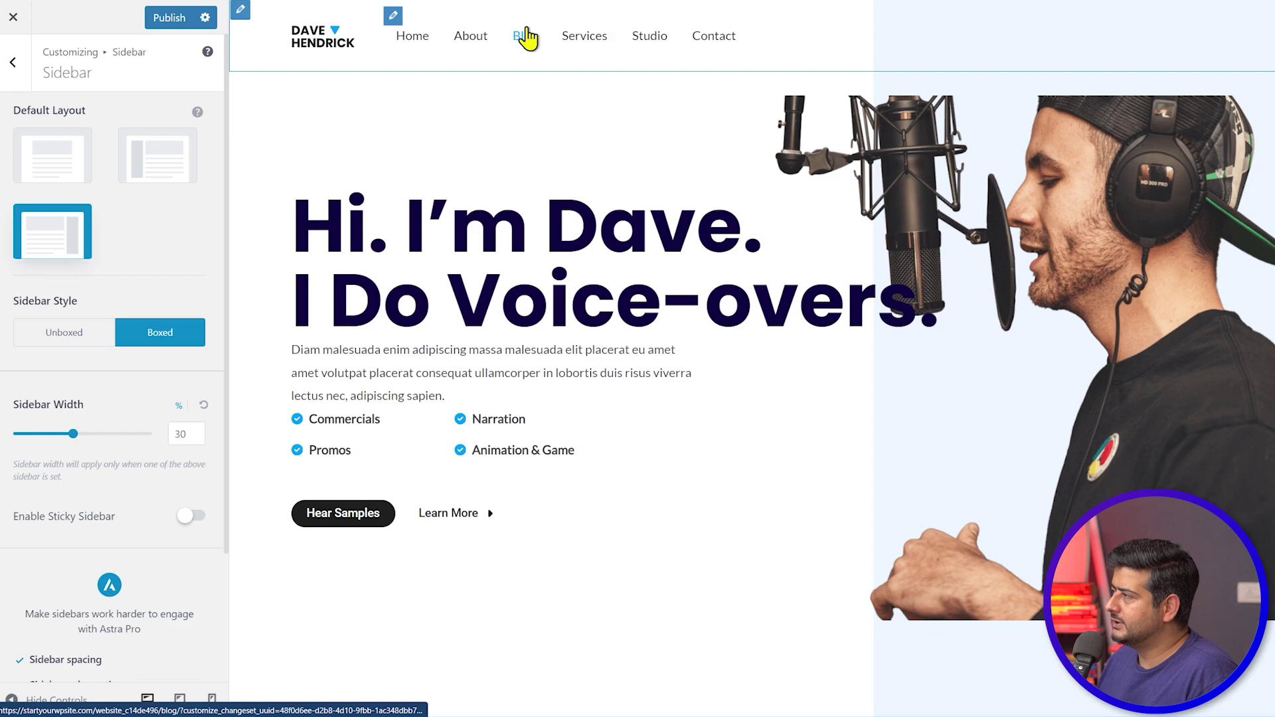
click(526, 37)
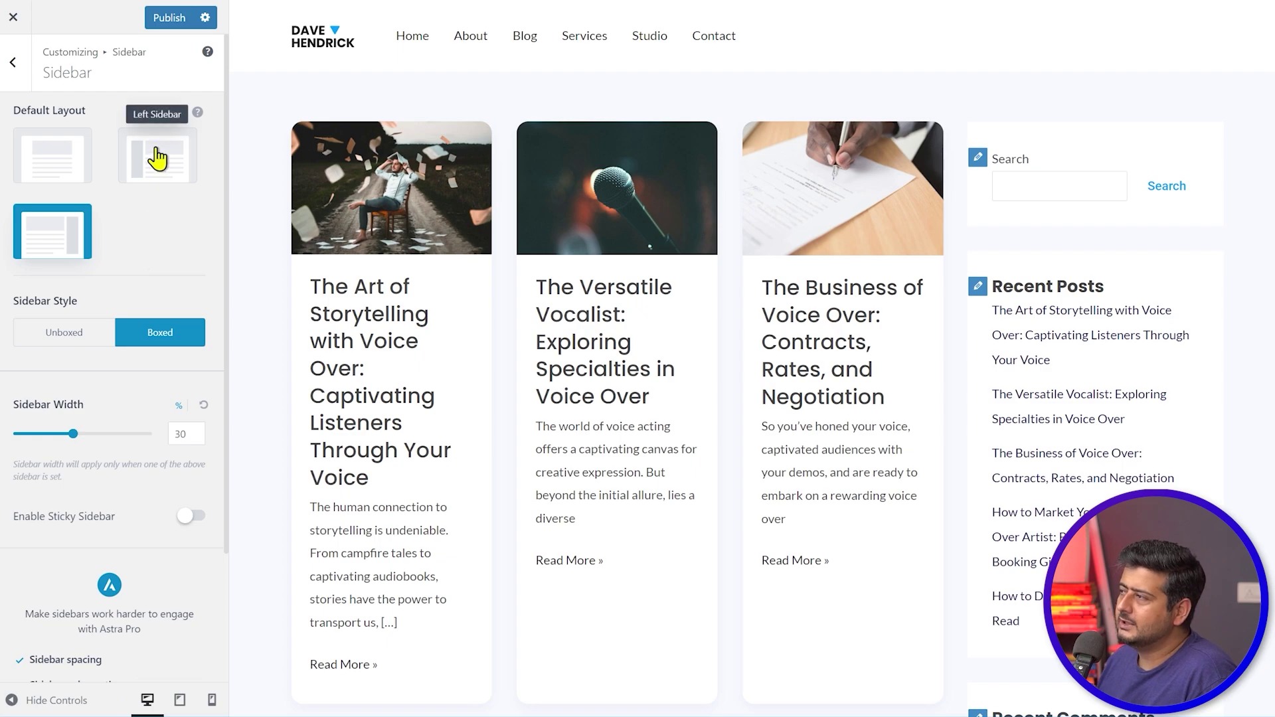
- Set the default sidebar layout back to no sidebar and check the post grid on the blog page
click(51, 162)
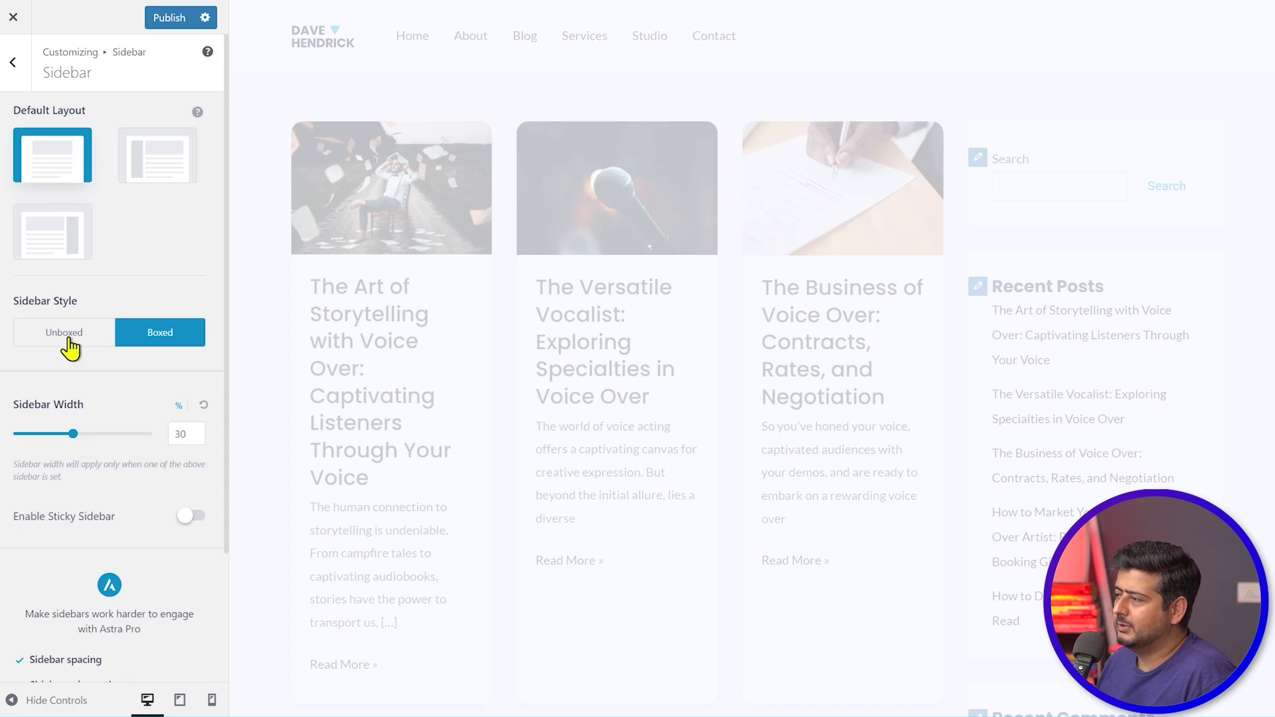
scroll(100, 398, down, 2)
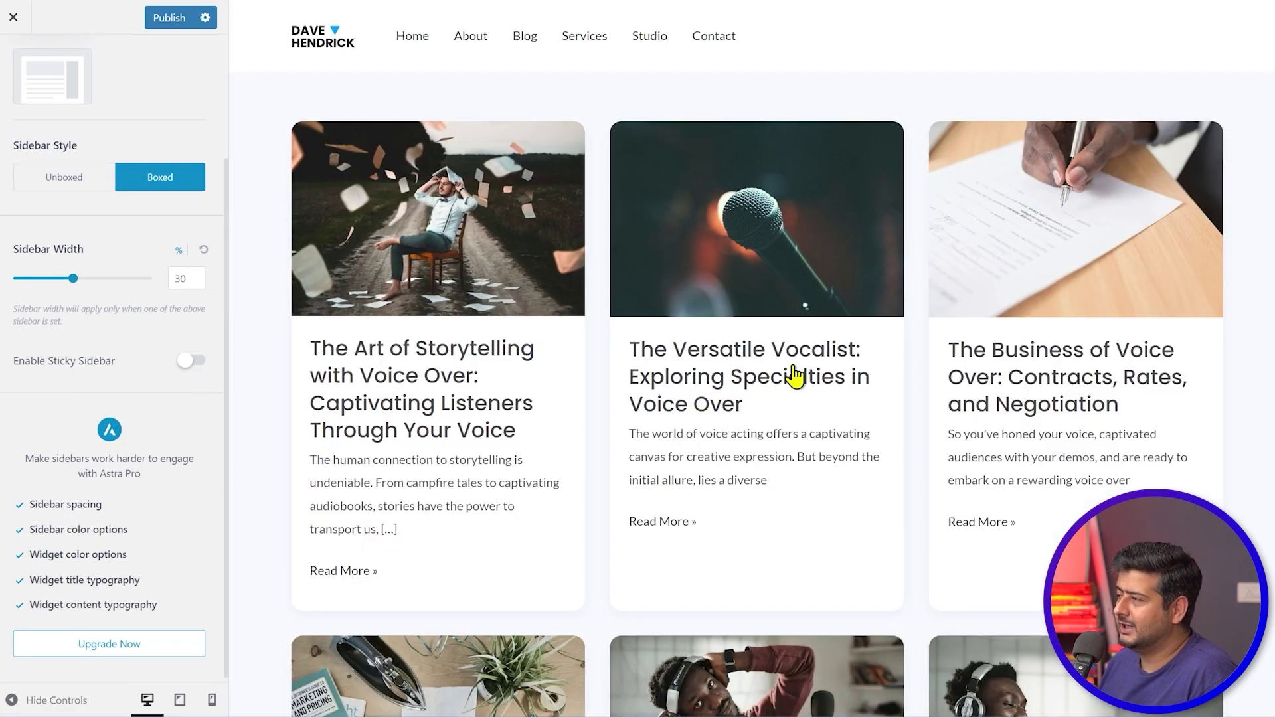
scroll(791, 373, down, 5)
scroll(117, 353, up, 2)
scroll(142, 233, down, 2)
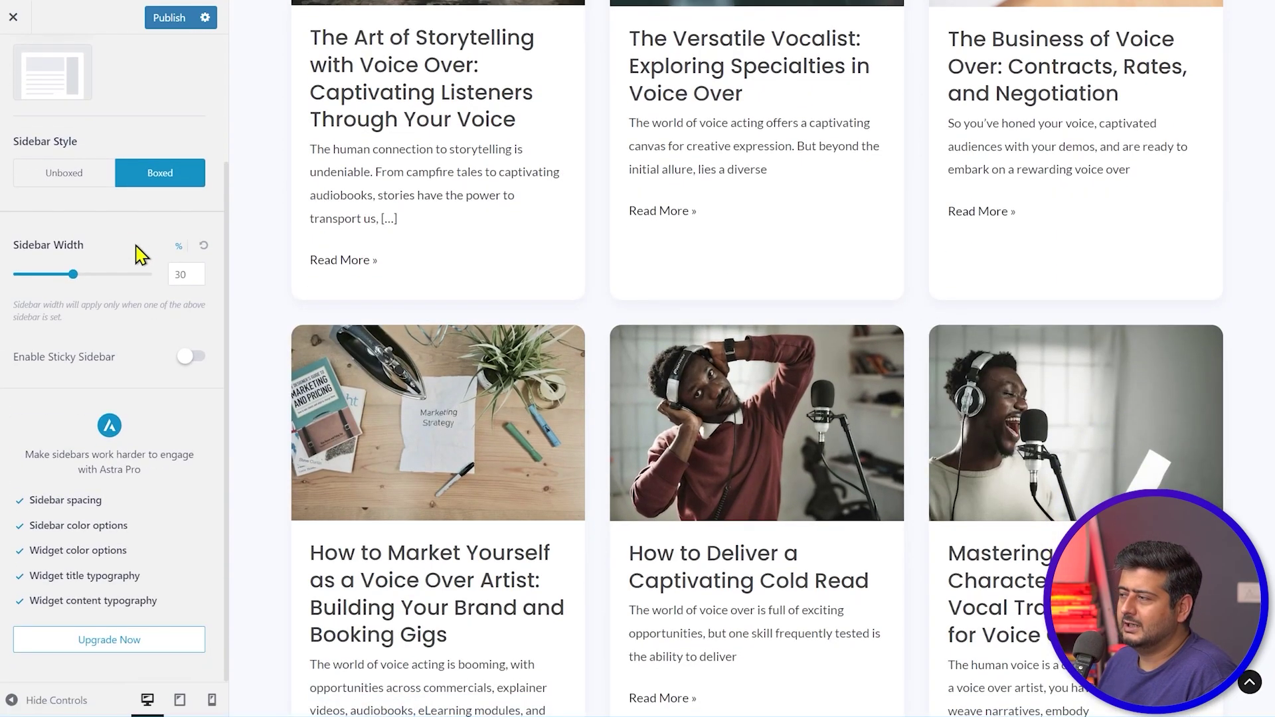
scroll(132, 269, up, 2)
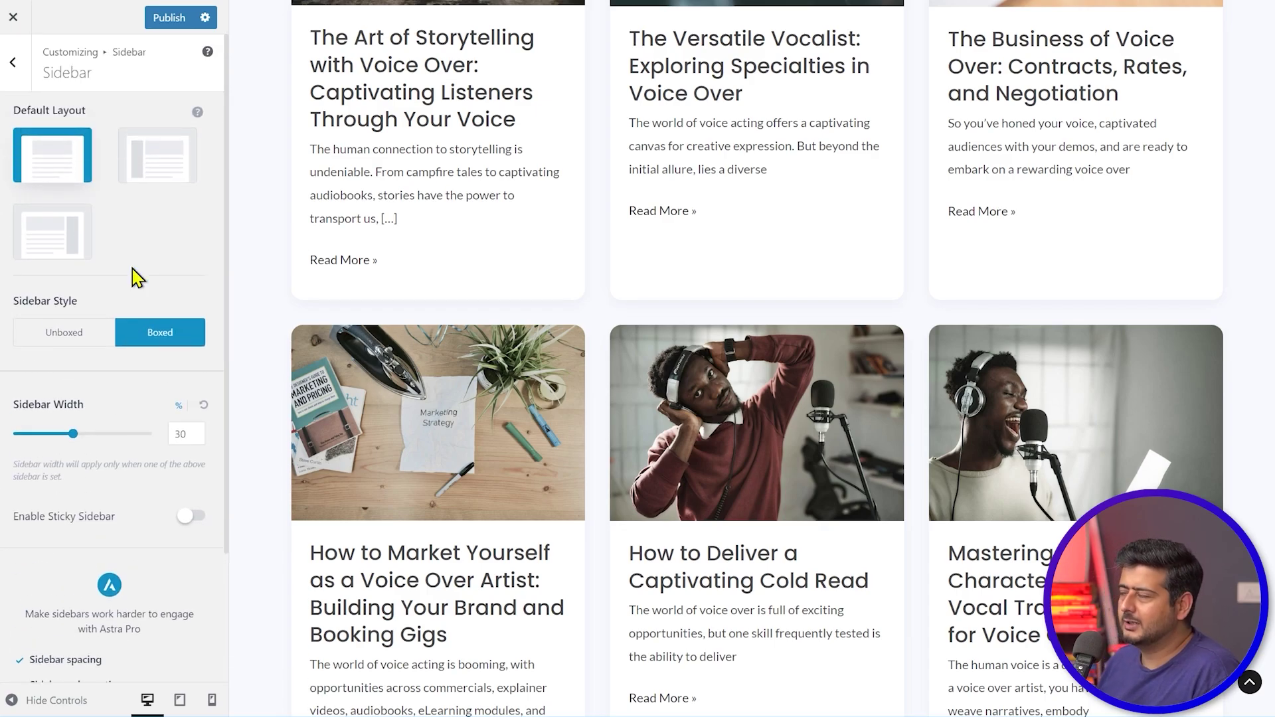
scroll(508, 329, up, 5)
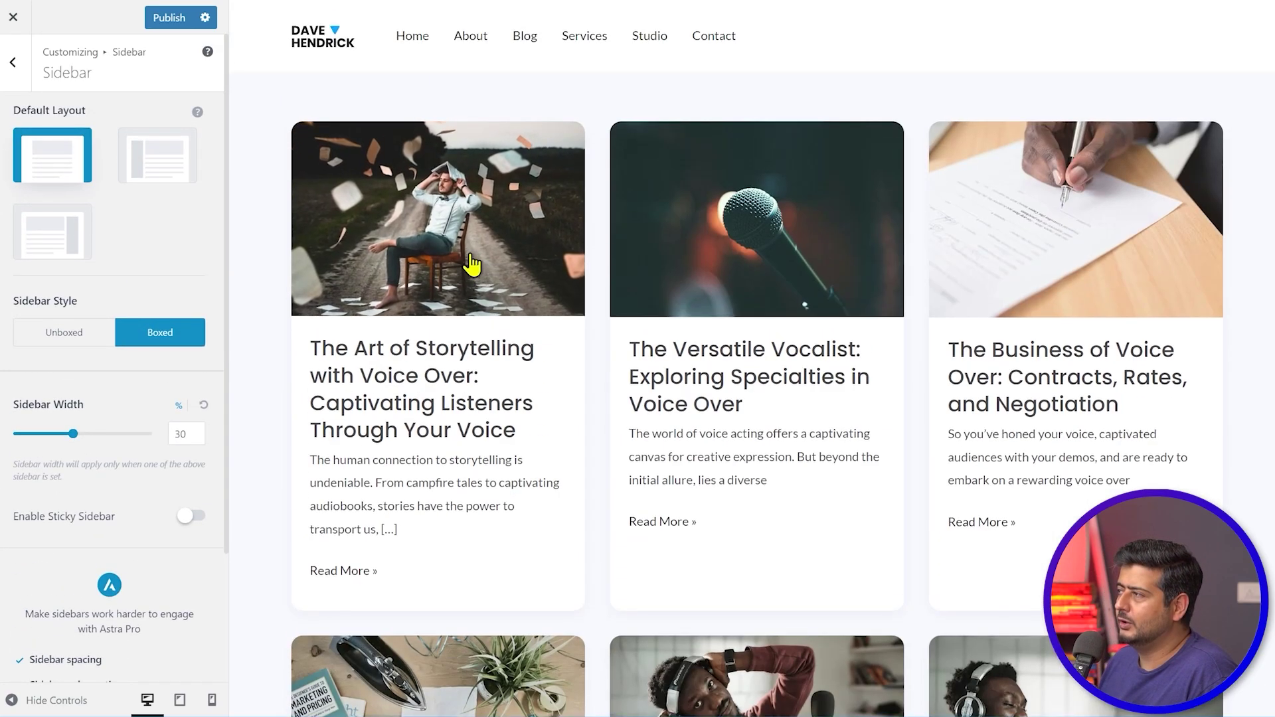
- Leave the sidebar settings, look over the homepage from header to footer, and open the Header Builder
click(13, 63)
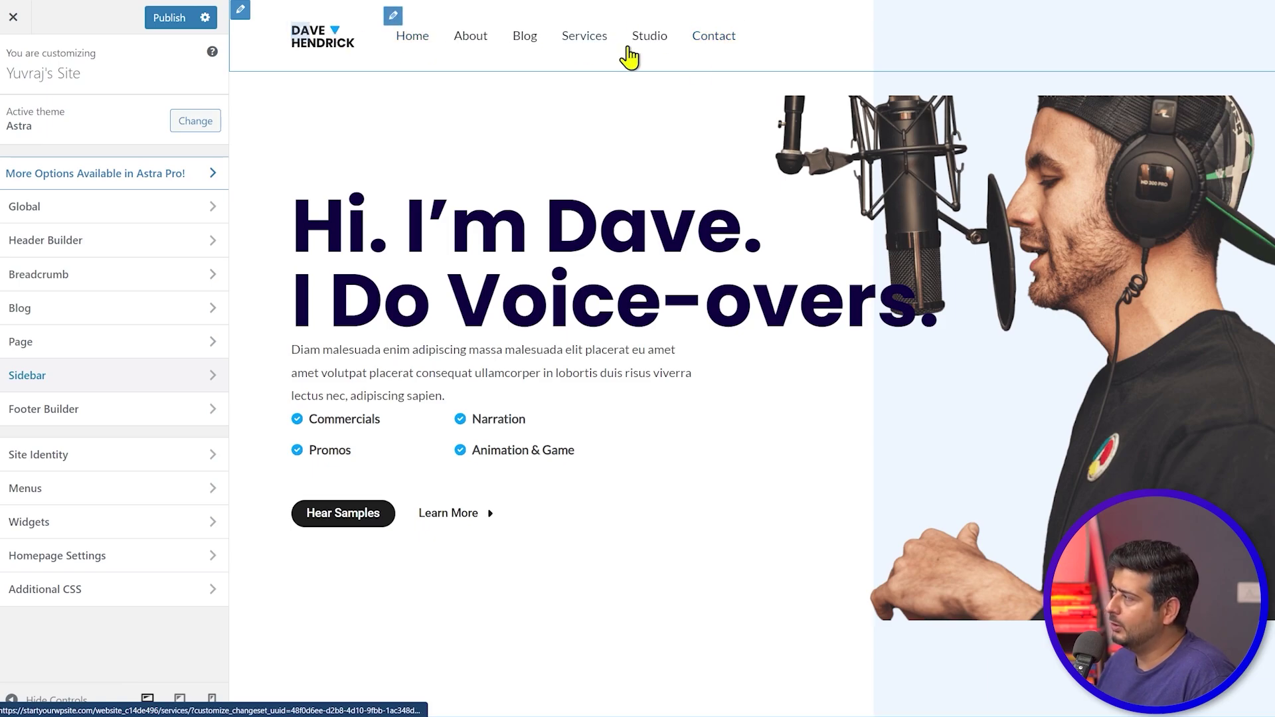
scroll(615, 268, down, 20)
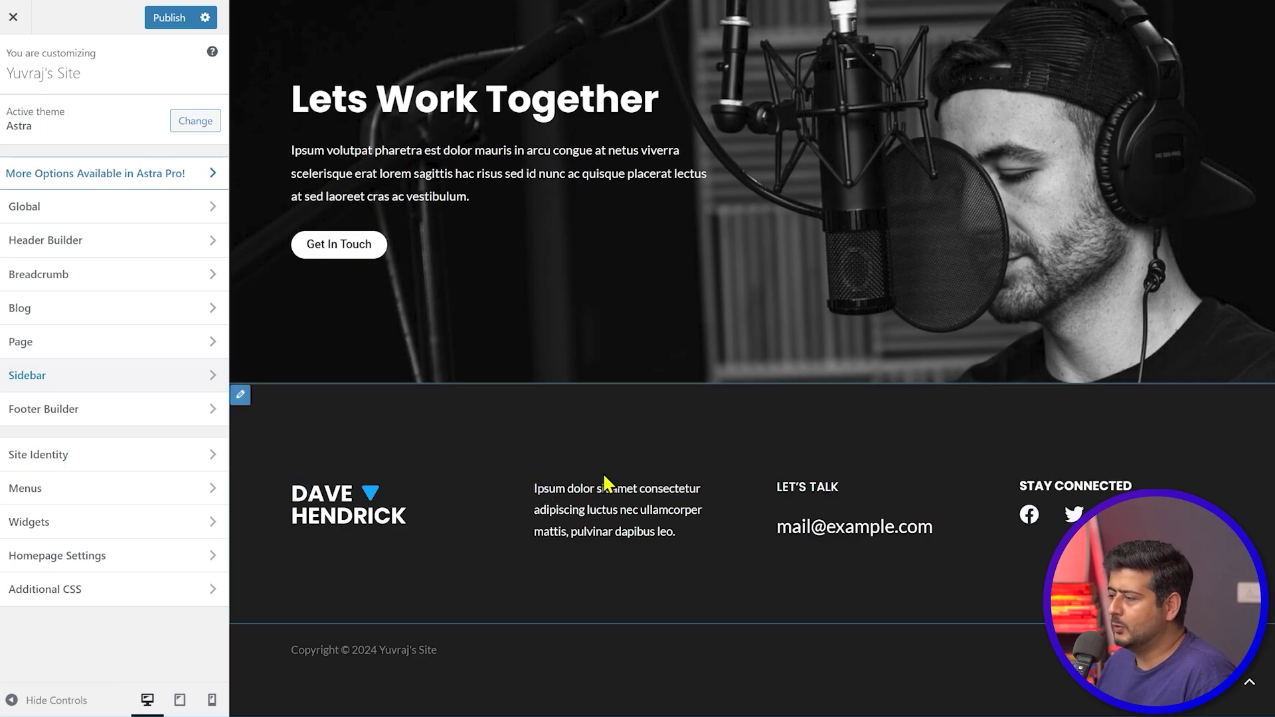
scroll(597, 485, up, 20)
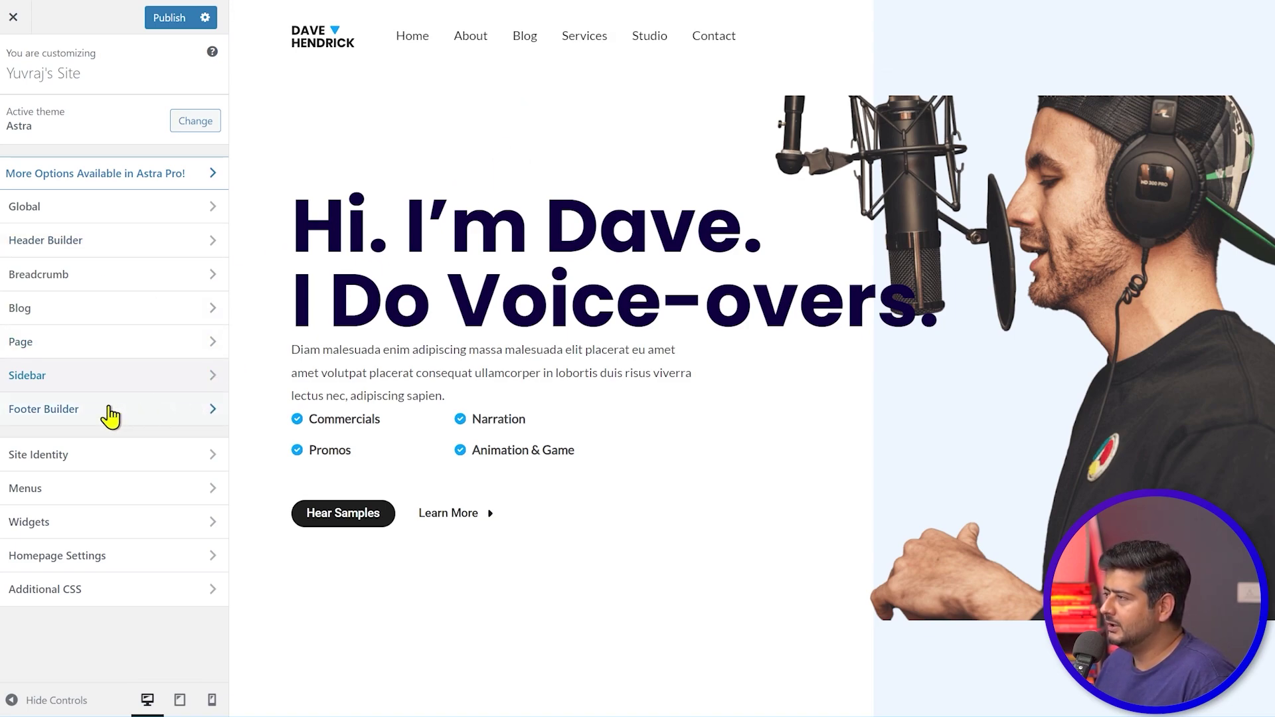
click(92, 243)
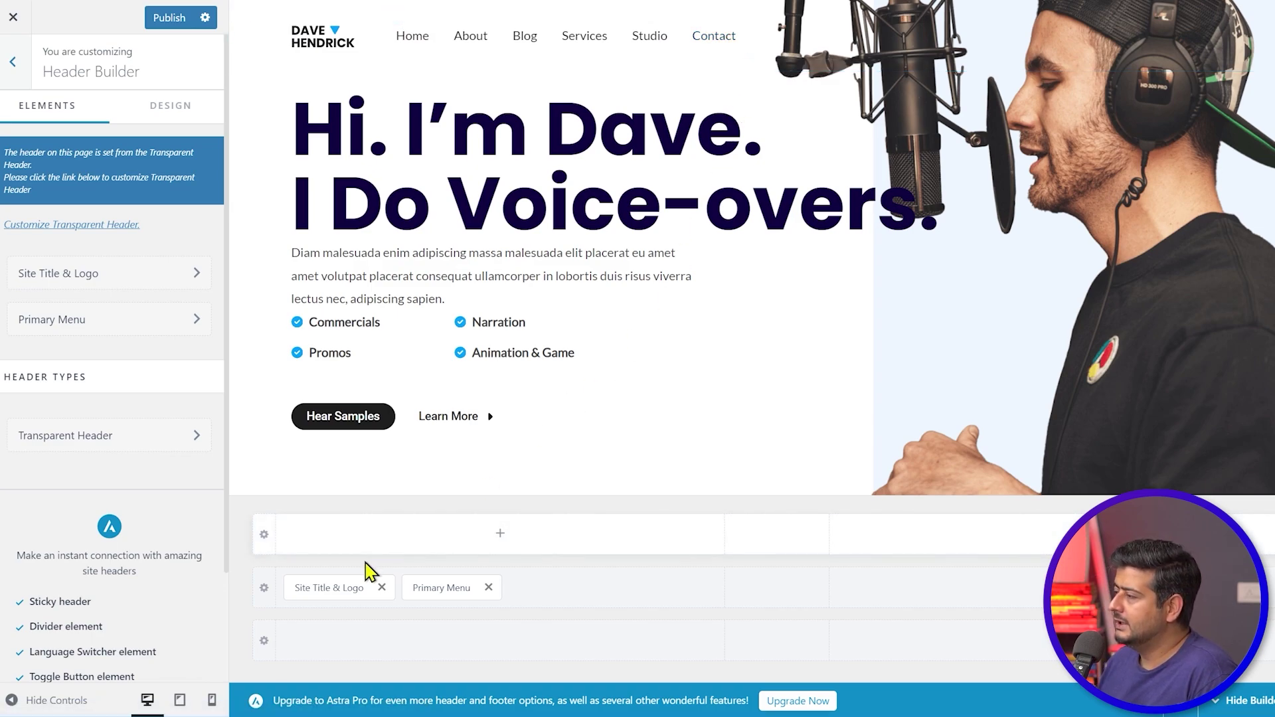
- Try Site Title & Logo in the center of the header's above row with the Primary Menu centered in the row beneath
drag(316, 585, 760, 558)
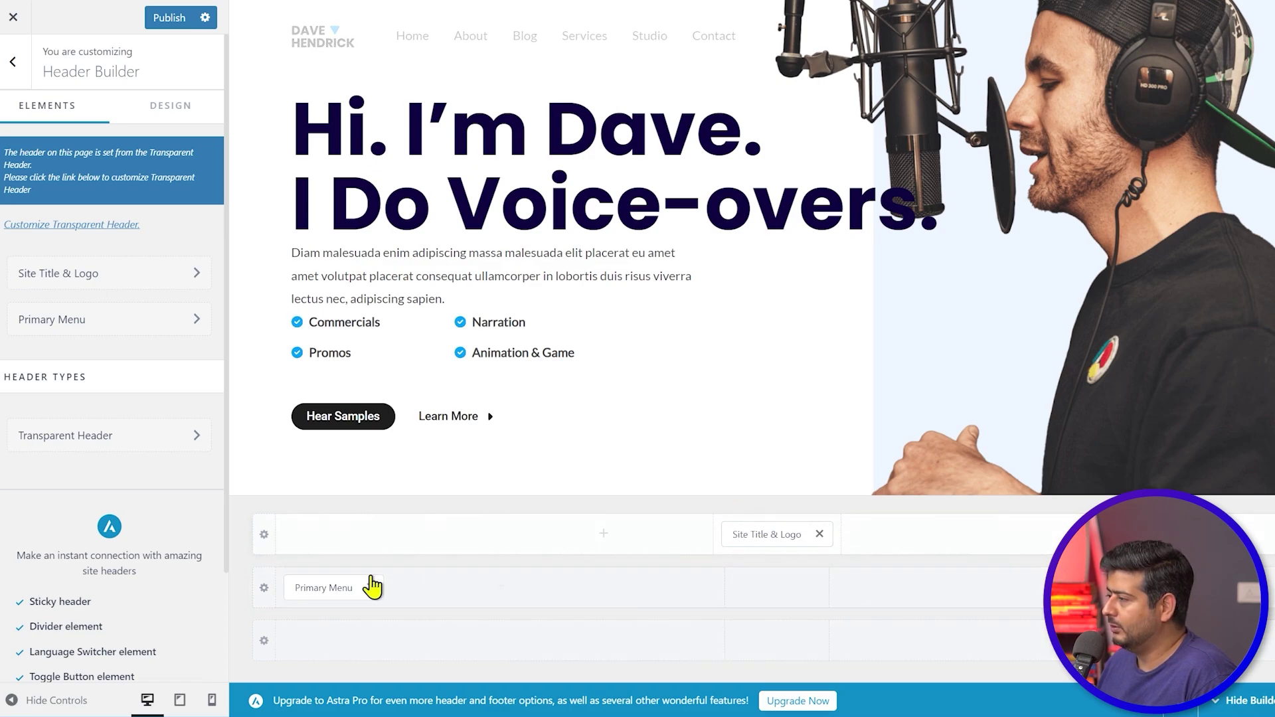
drag(373, 586, 775, 615)
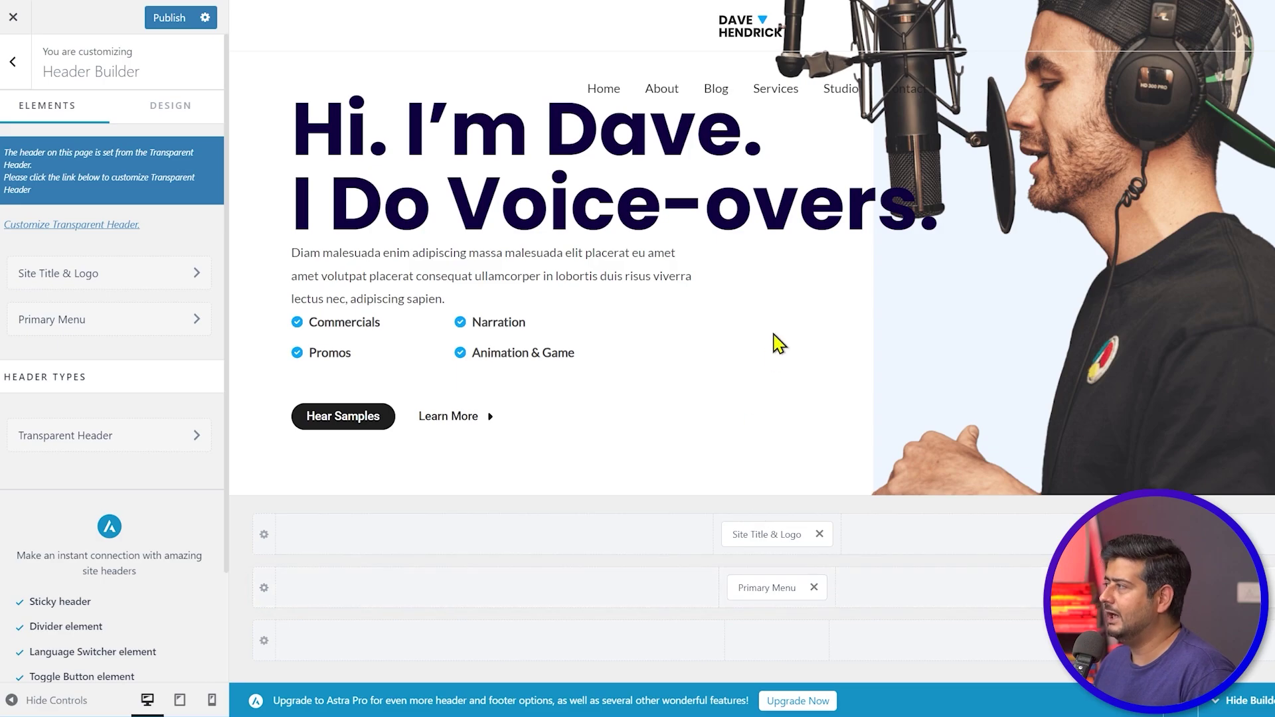
scroll(777, 341, down, 5)
scroll(777, 342, up, 5)
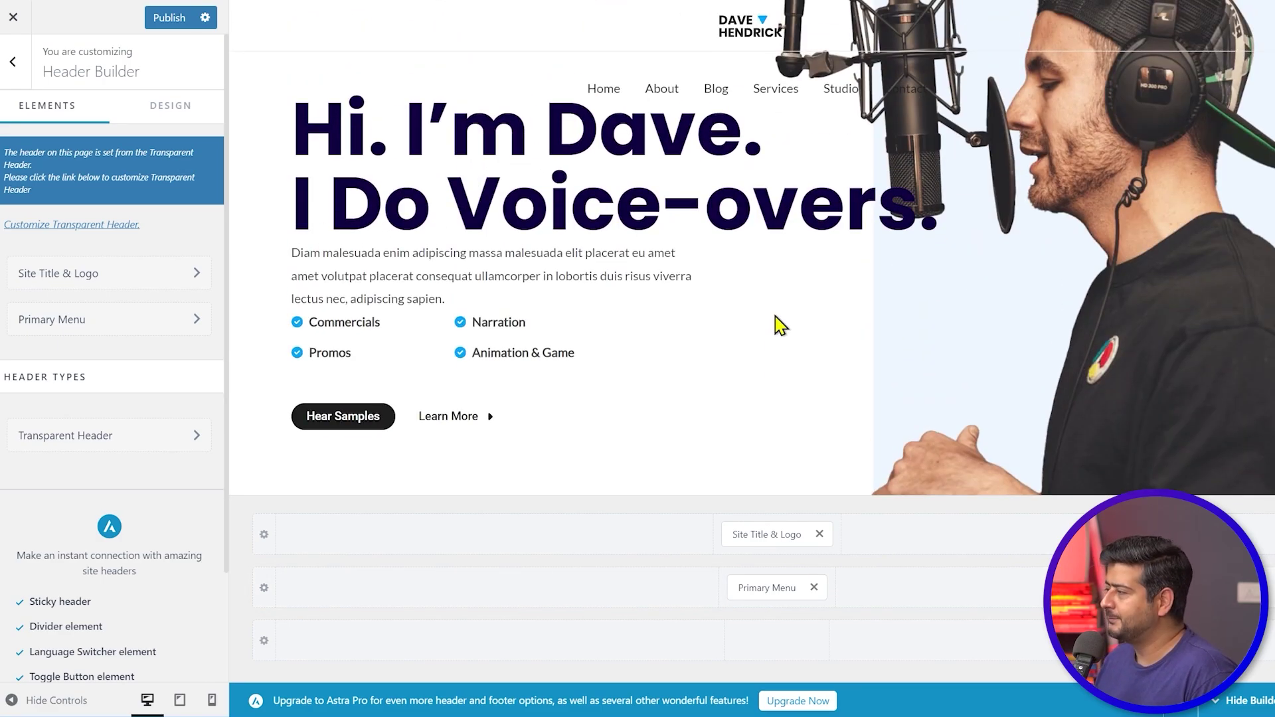
- Return Site Title & Logo and the Primary Menu to the left section of the middle header row, trying the menu at its right end
drag(768, 533, 342, 615)
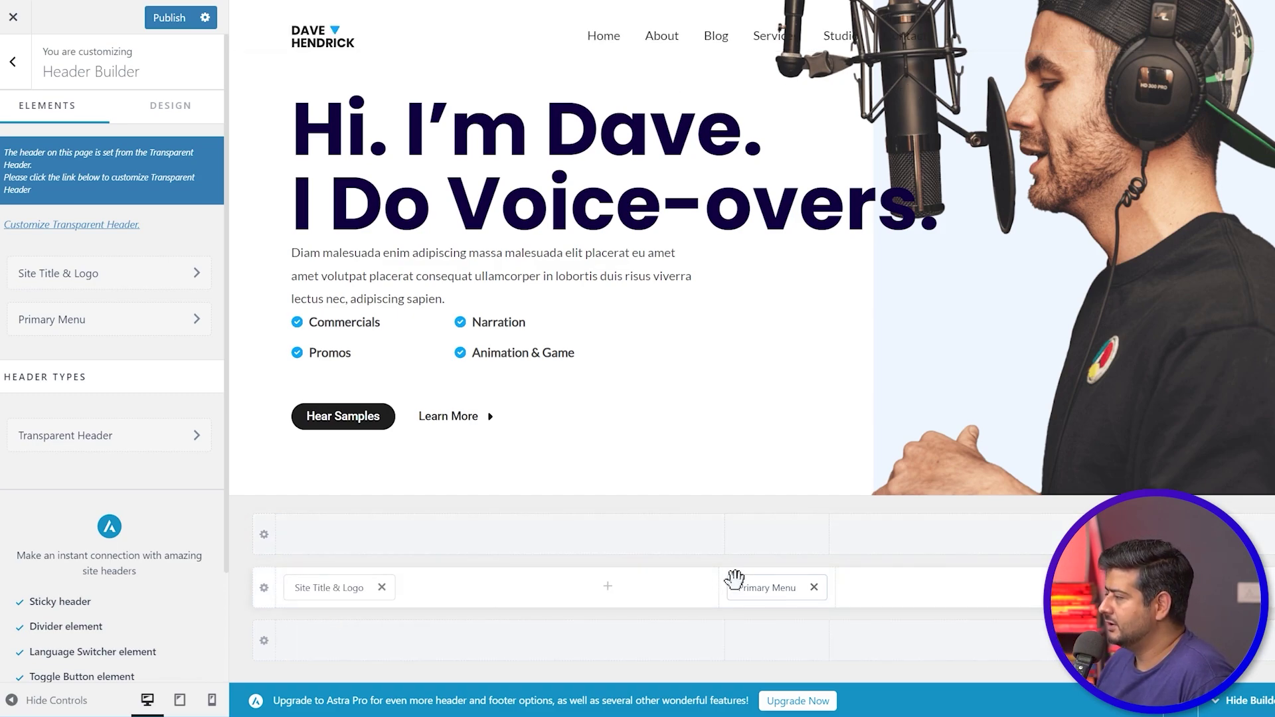
drag(764, 588, 1169, 587)
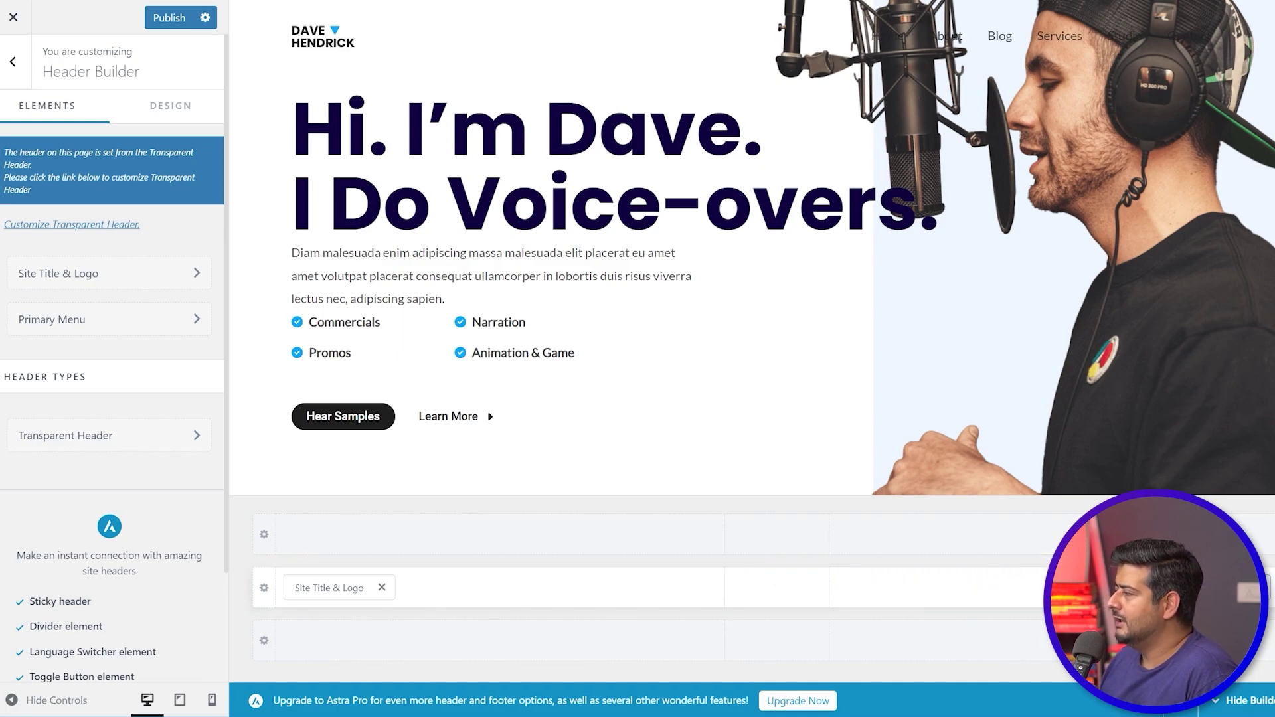
drag(1168, 587, 451, 594)
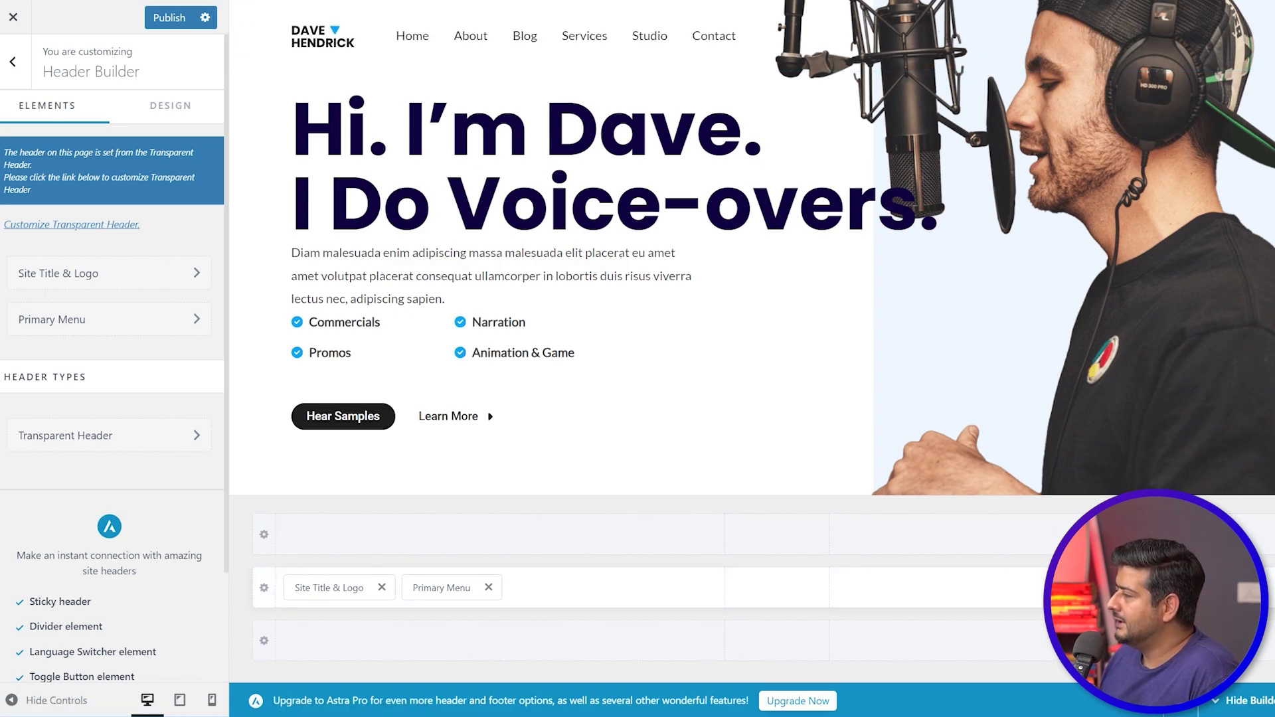
- Add a Button element to the right section of the middle header row and open its general settings
click(1054, 588)
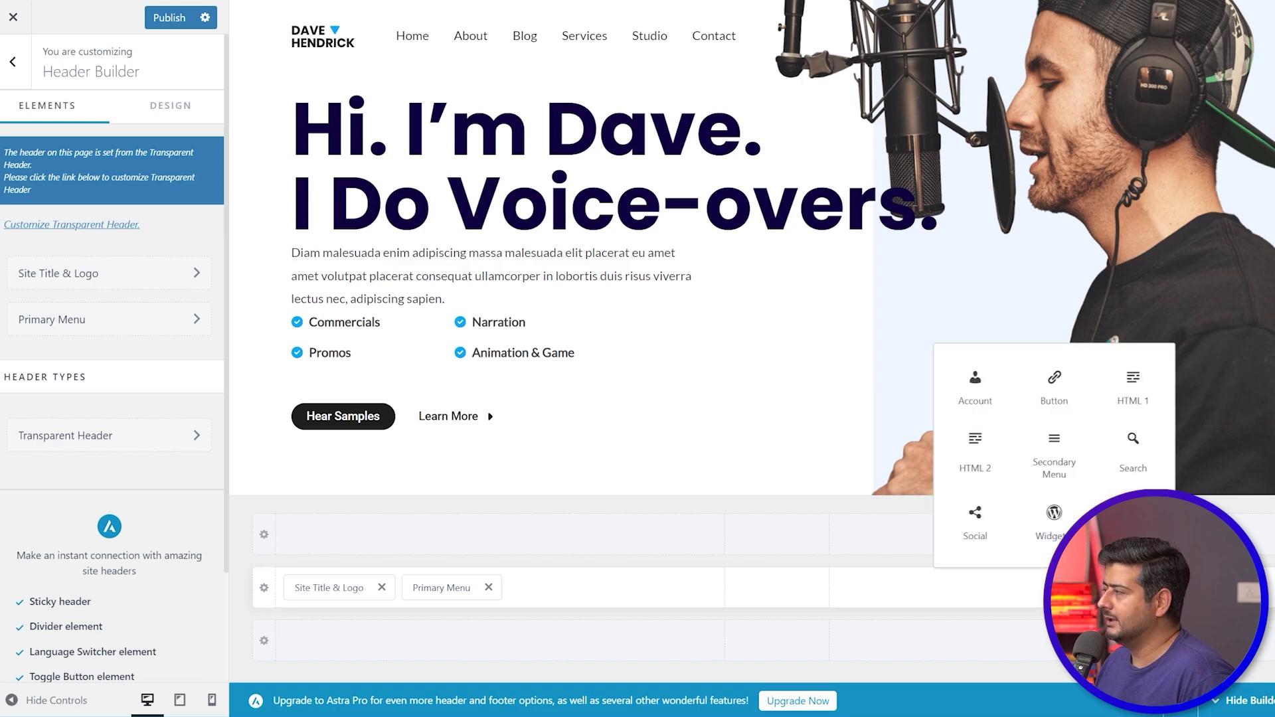
click(1054, 387)
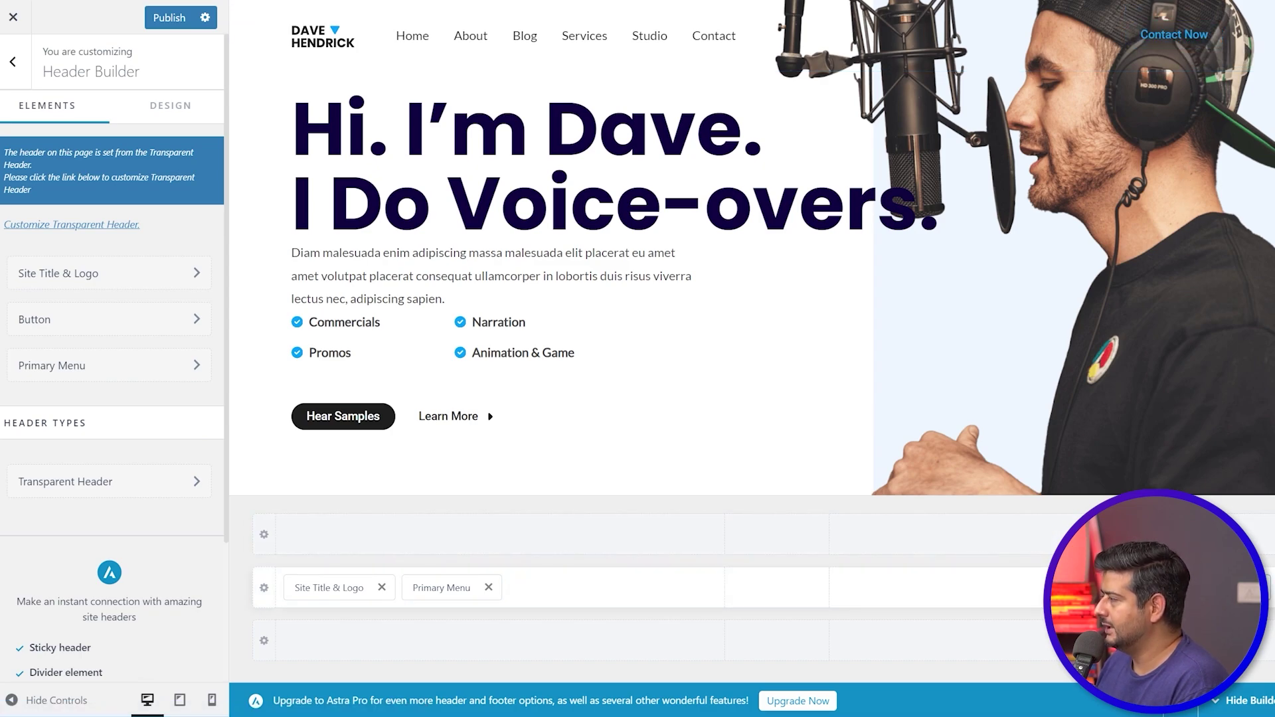
click(171, 319)
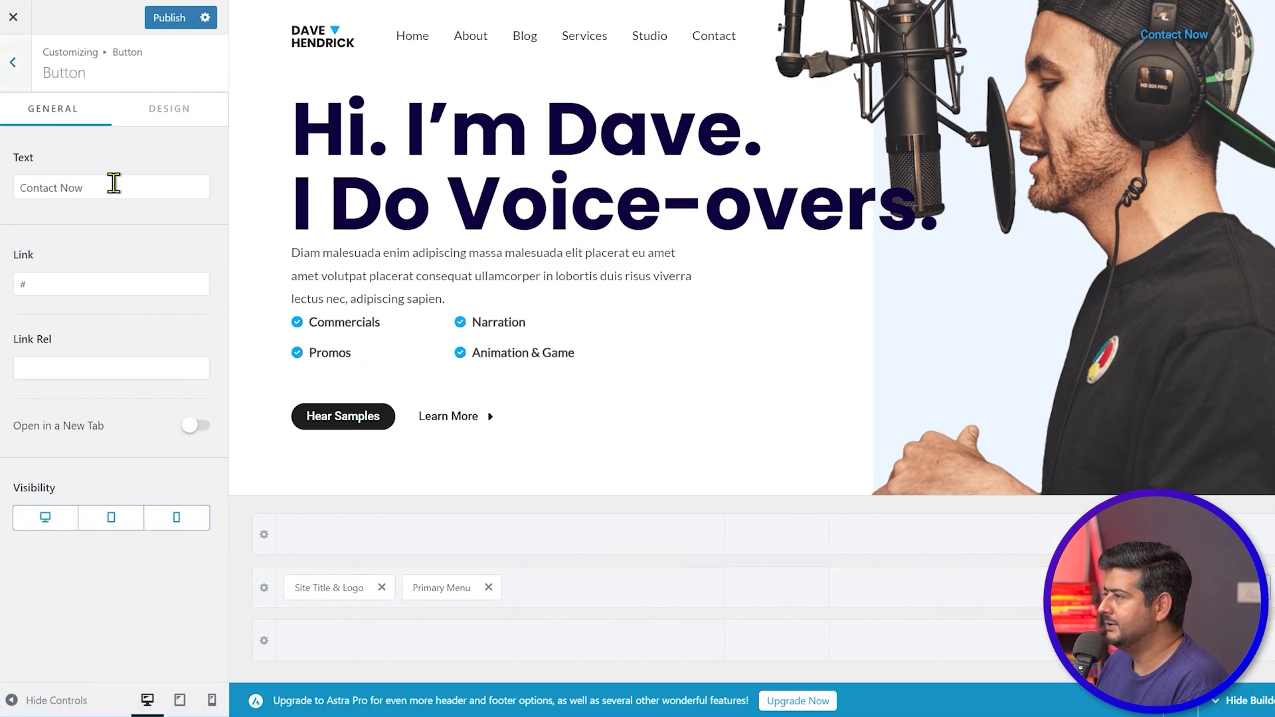
- Set the header button's text to "Hire Me for Voice Over" and select its link placeholder
drag(113, 182, 20, 186)
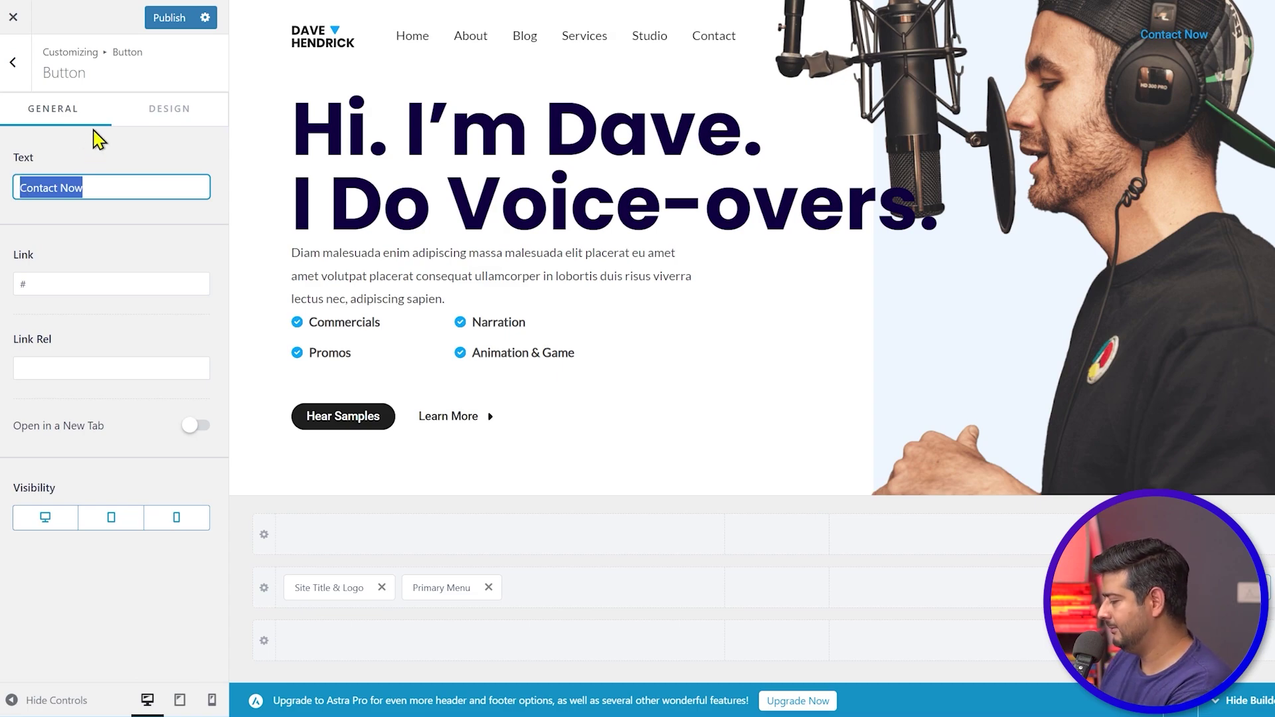
text(Hire Me for Voice Over)
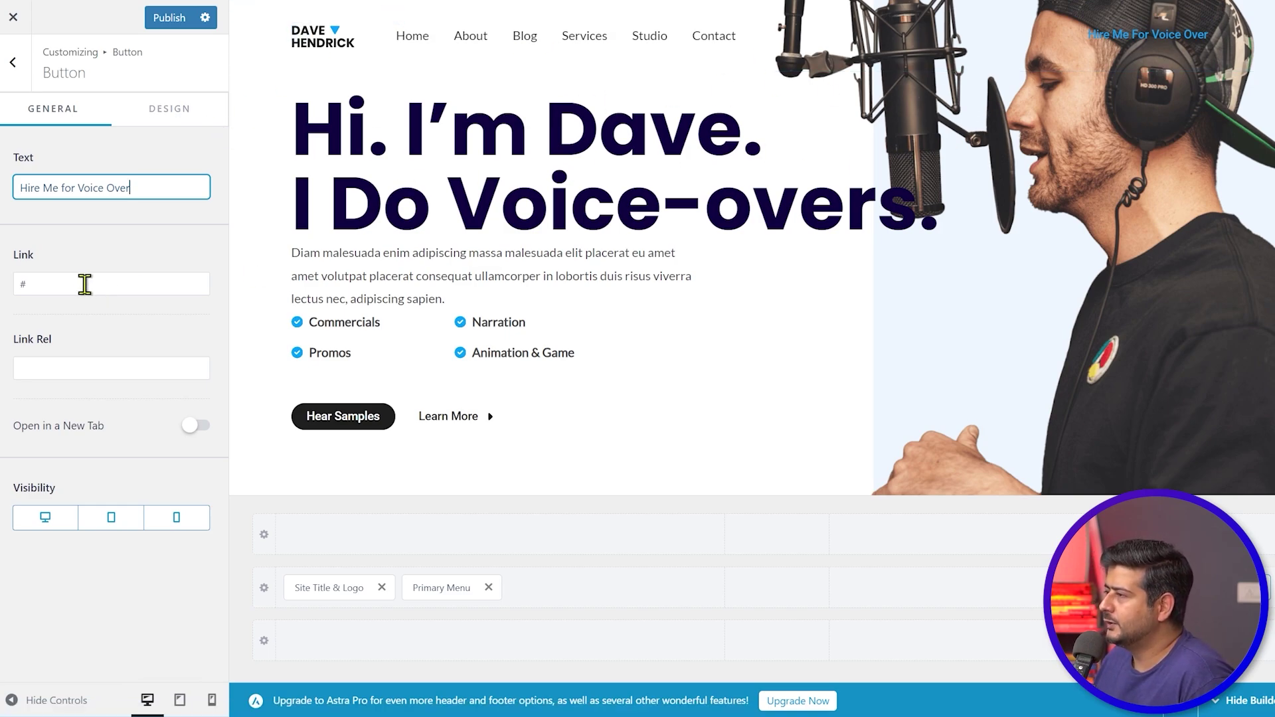
drag(83, 284, 29, 284)
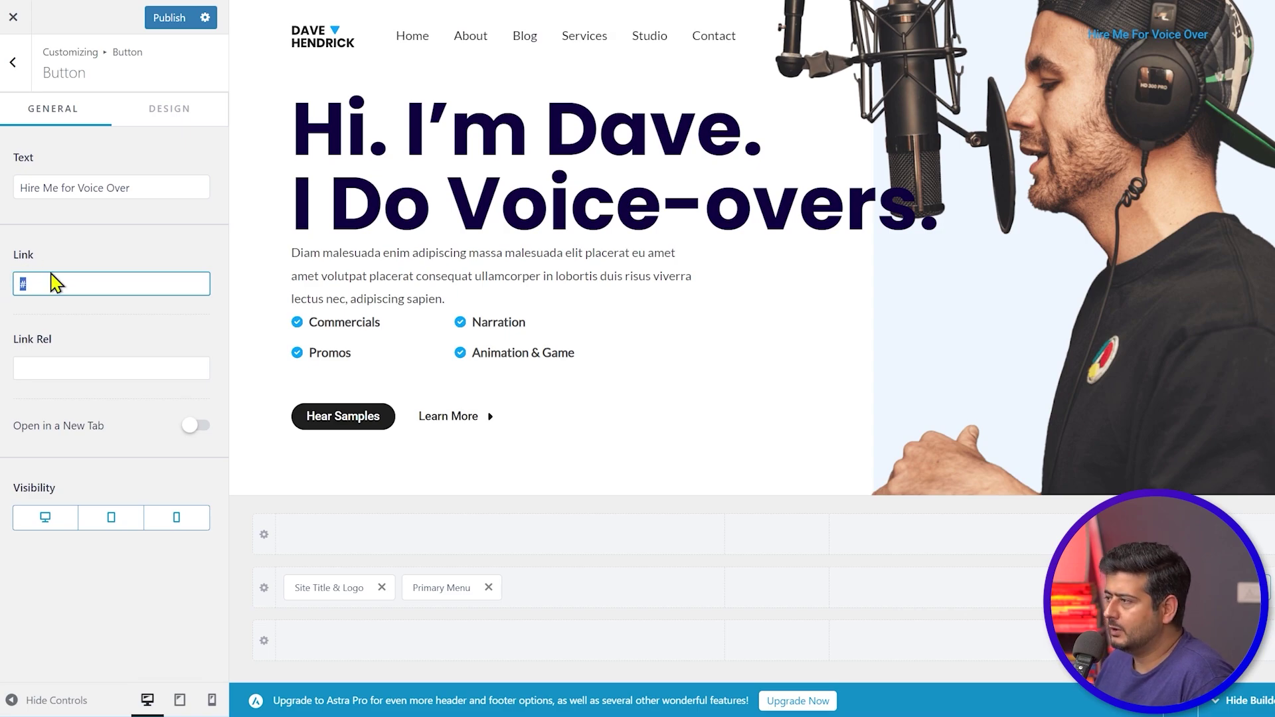
- Give the button a blue 0099FF normal background and white FFFFFF normal text from the theme palette
click(170, 129)
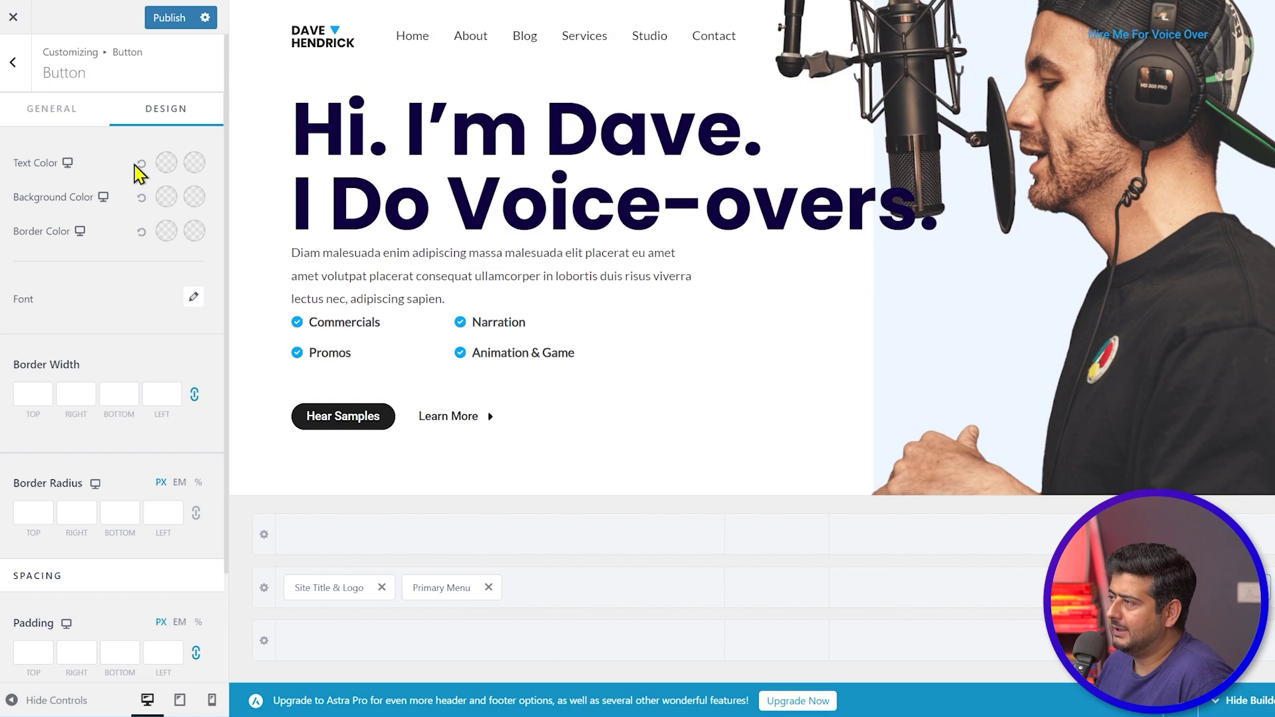
click(166, 198)
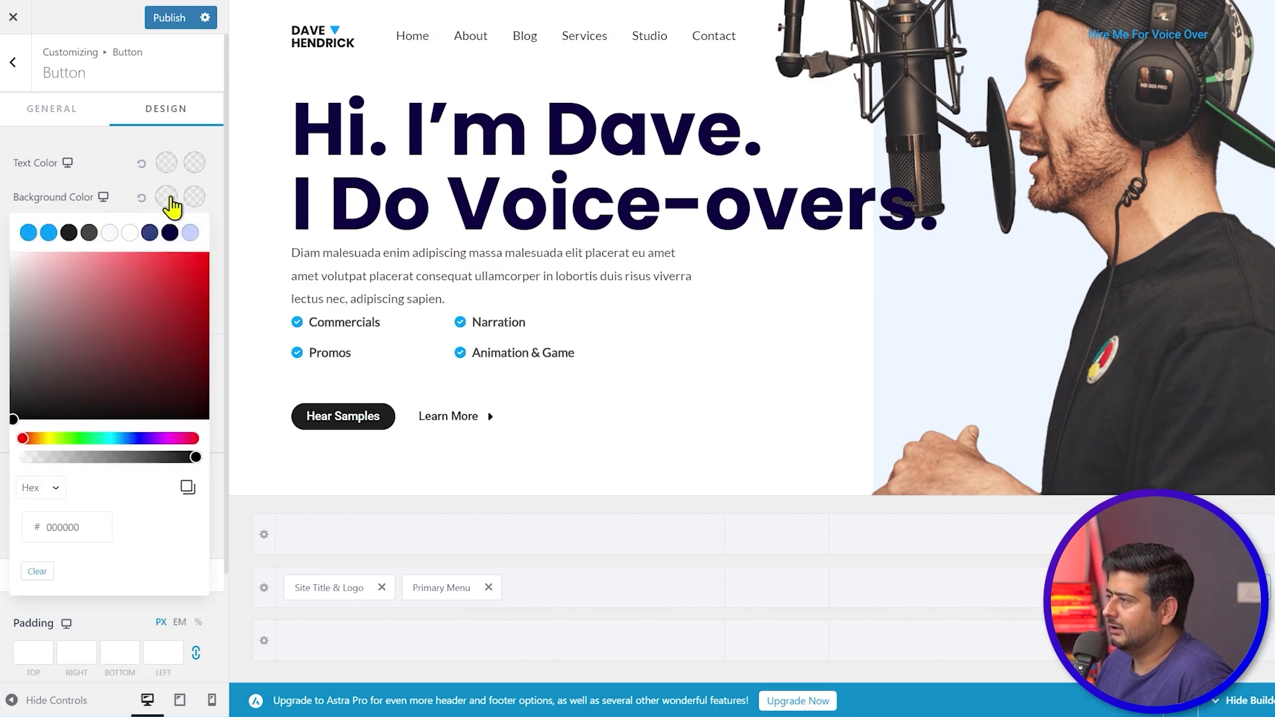
click(49, 234)
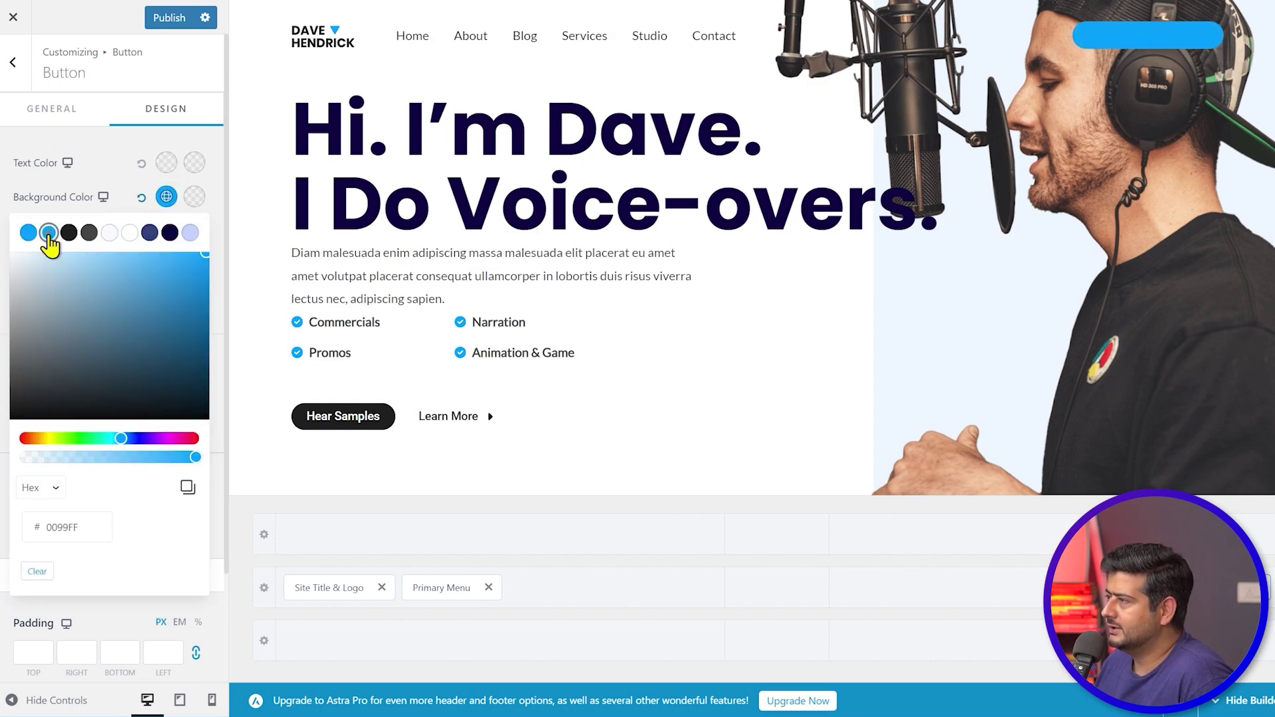
click(166, 163)
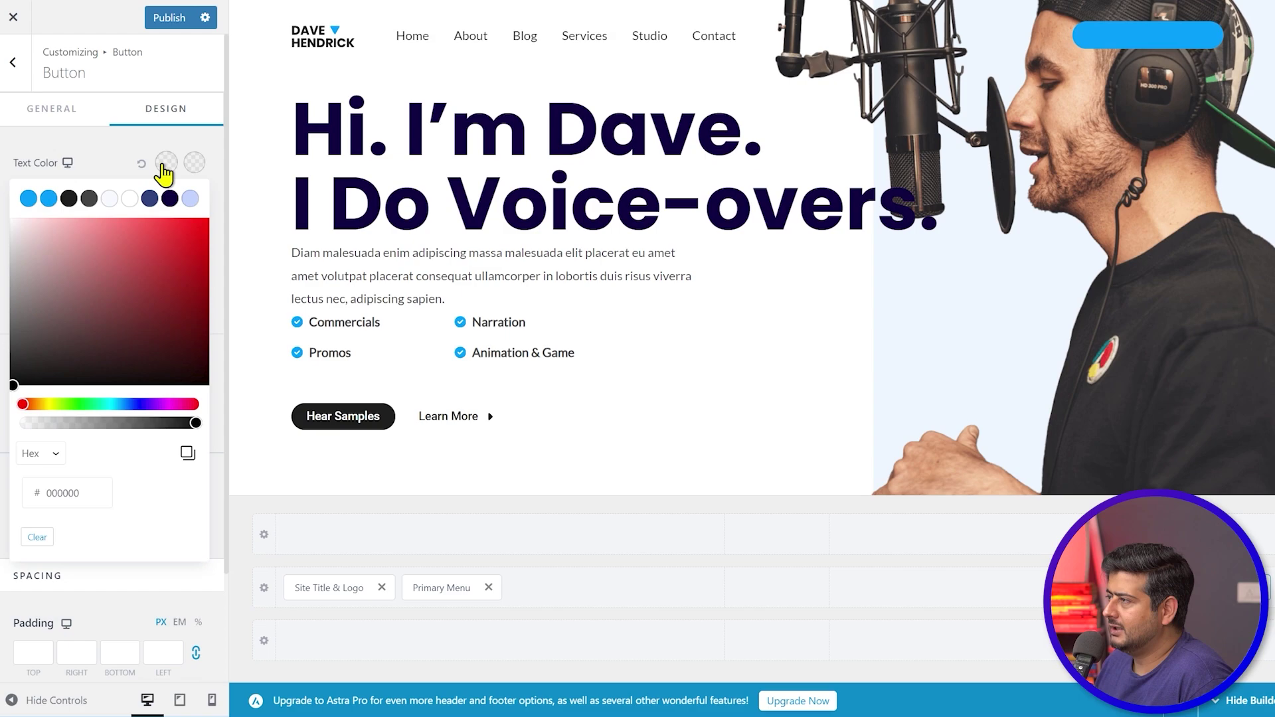
click(129, 199)
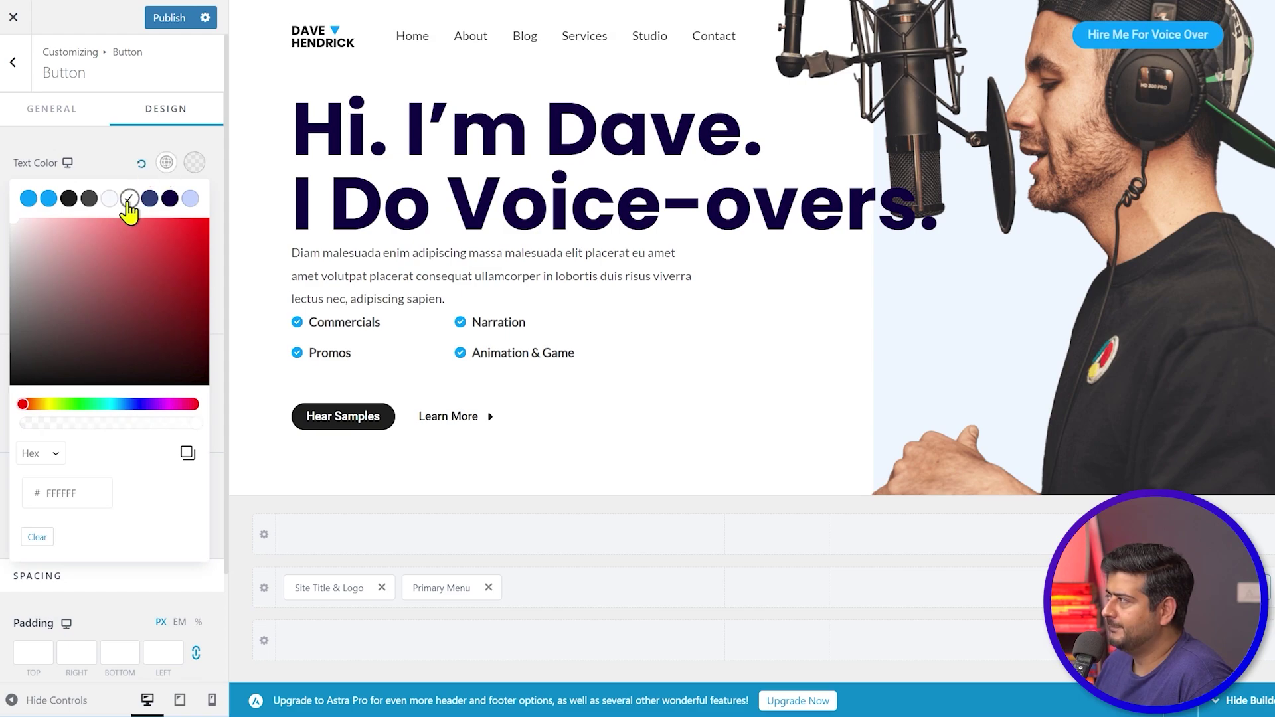
click(130, 161)
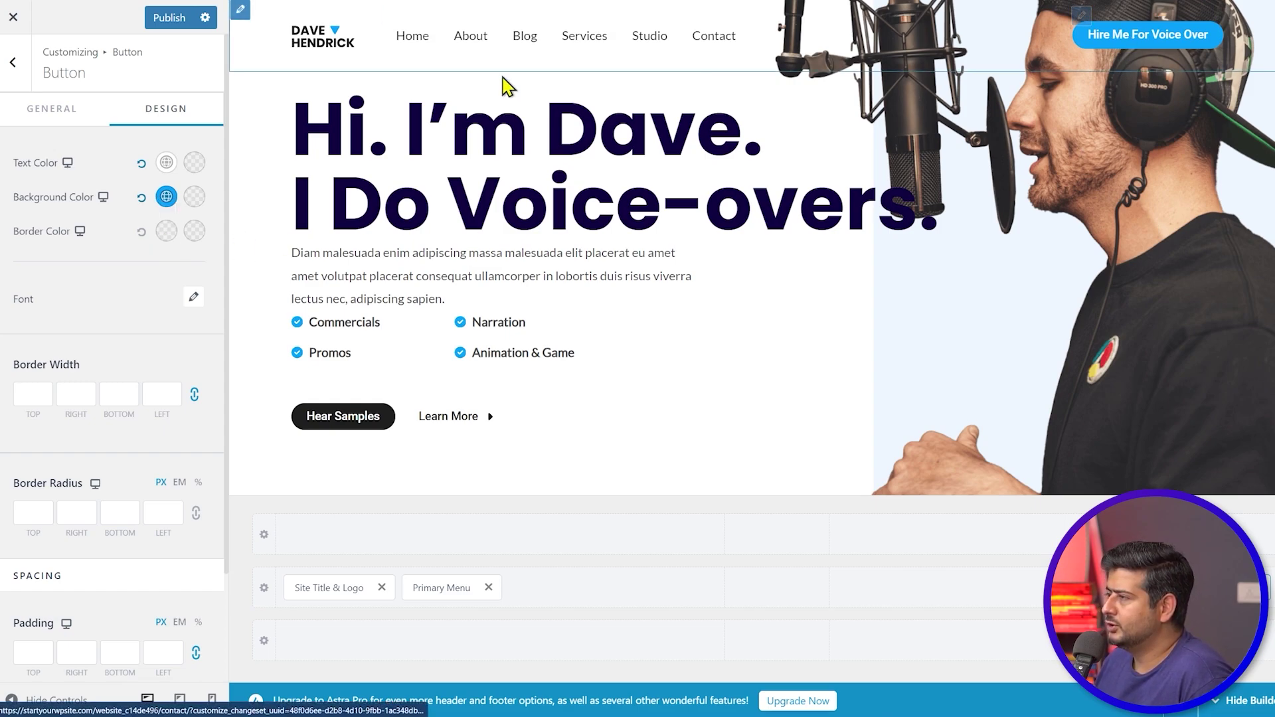
- Set the button's hover colors to dark blue text on a white FFFFFF background from the theme palette
click(195, 163)
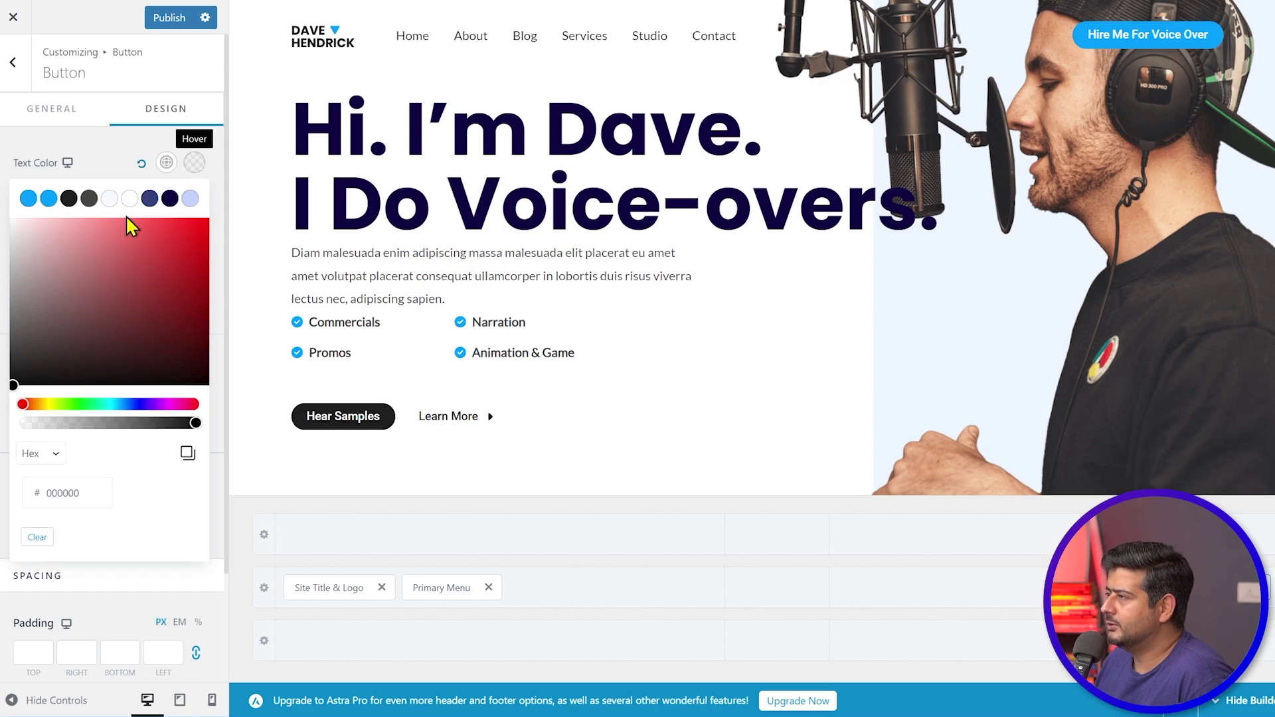
click(150, 199)
click(122, 164)
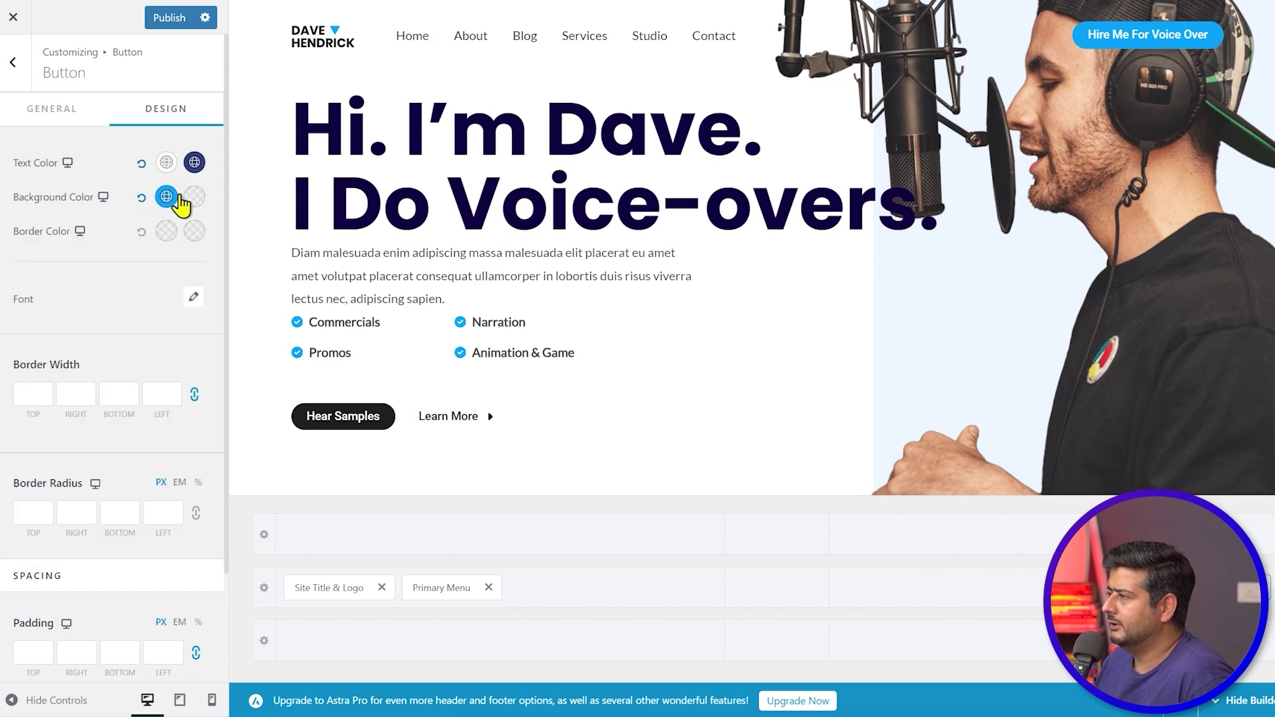
click(194, 199)
click(129, 234)
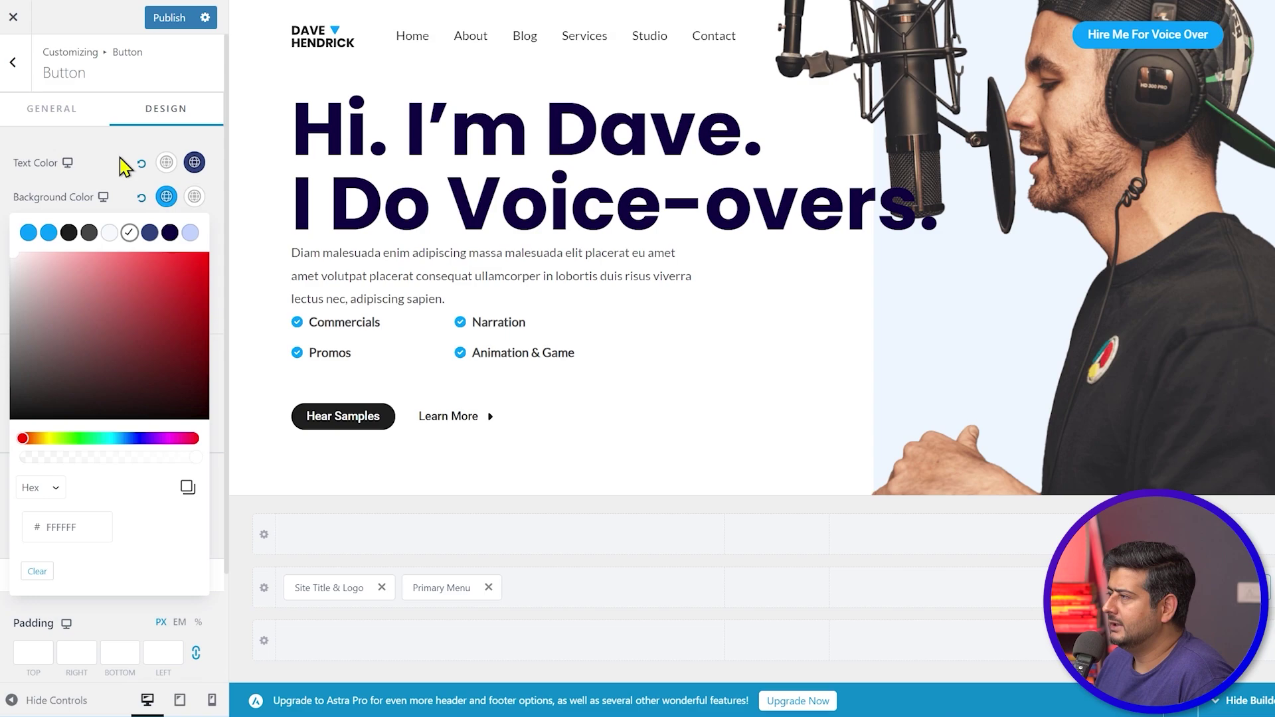
click(126, 163)
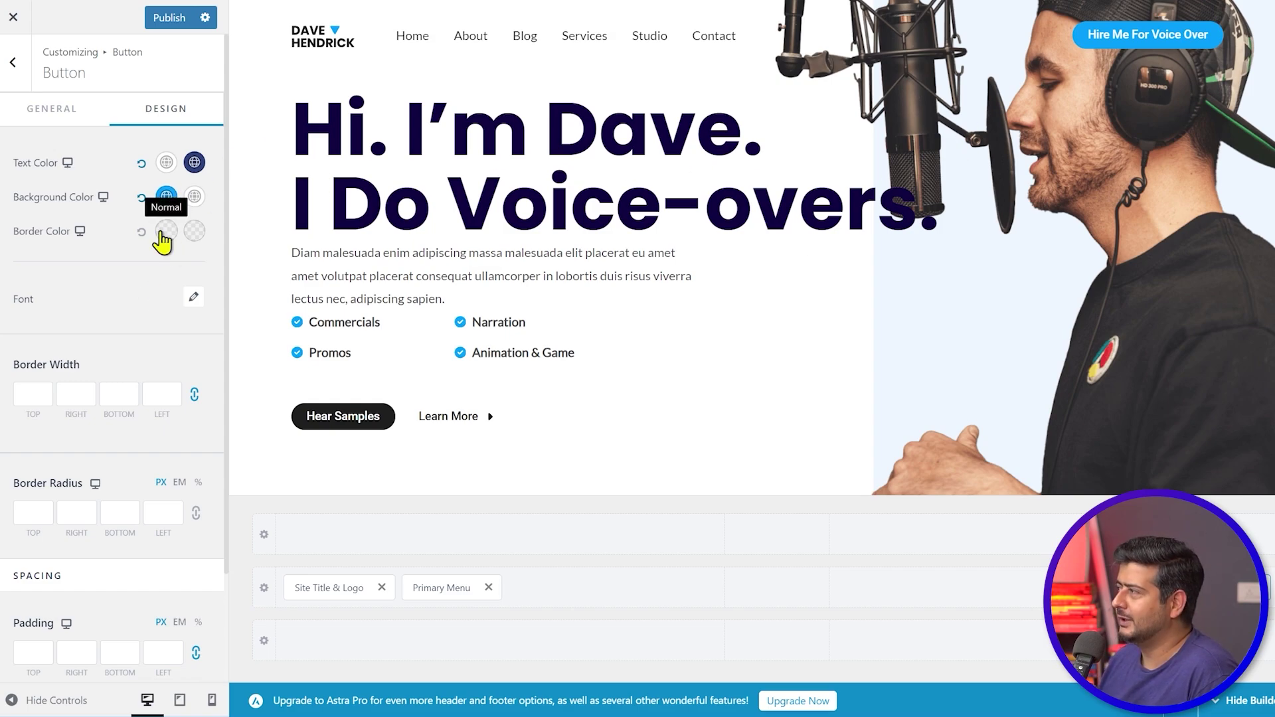
- Set the button's font size to 17 px and open the Primary Menu element's settings
click(193, 302)
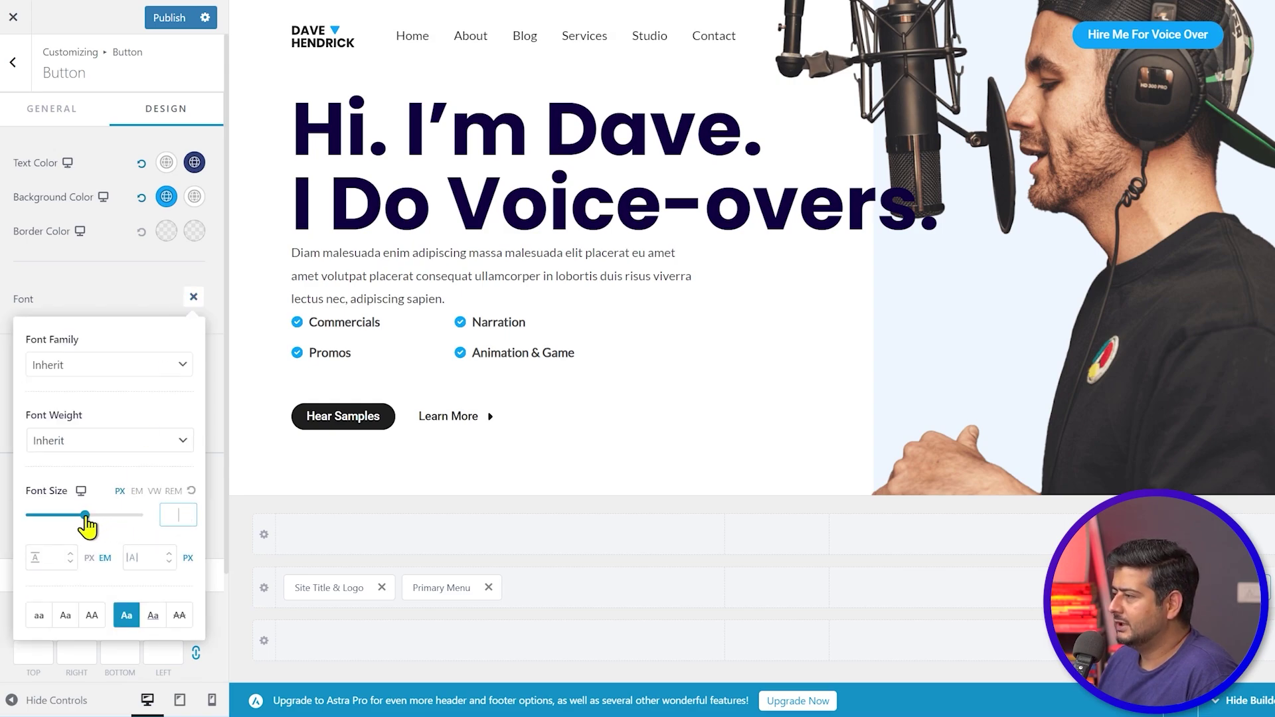
drag(85, 517, 40, 522)
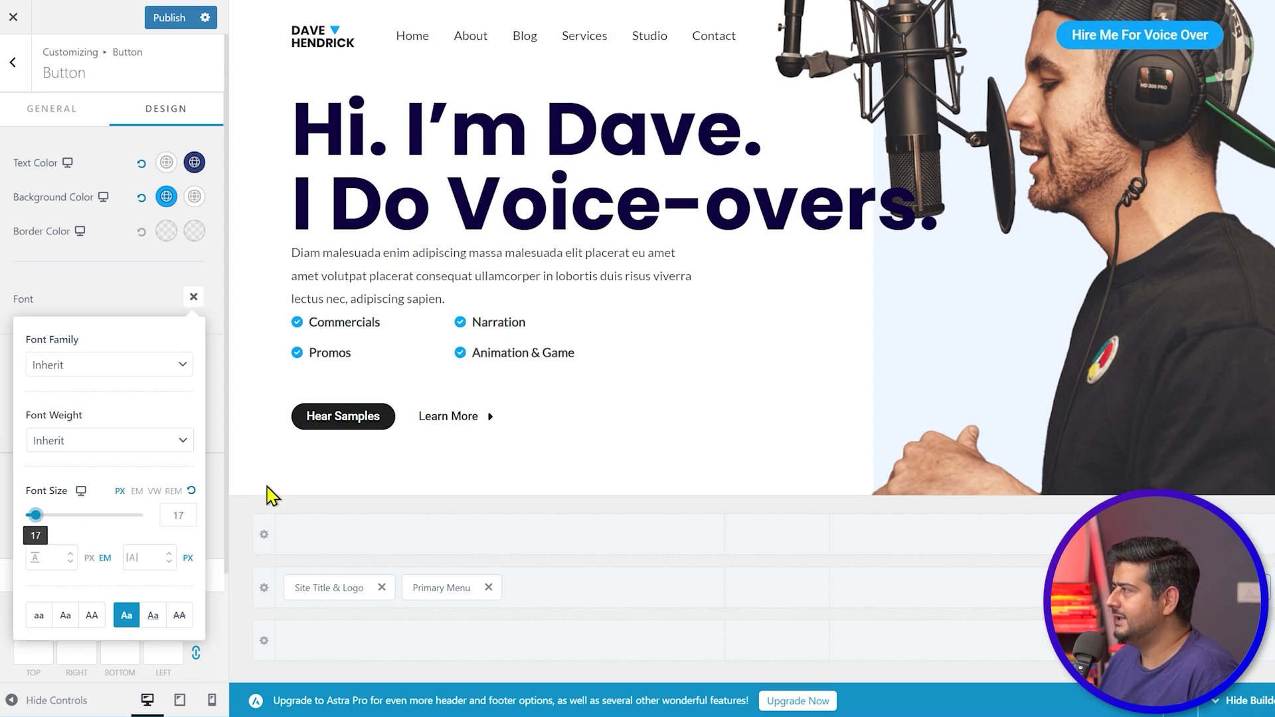
click(149, 306)
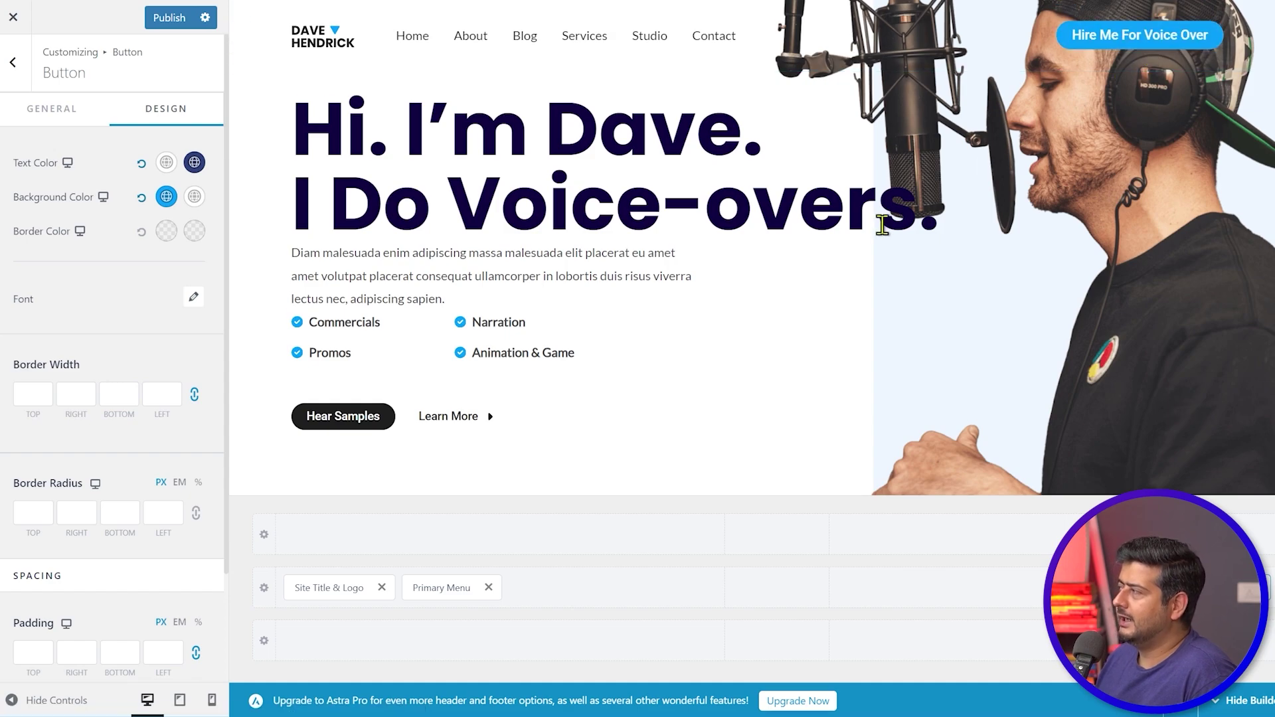
scroll(994, 193, down, 1)
scroll(993, 194, up, 1)
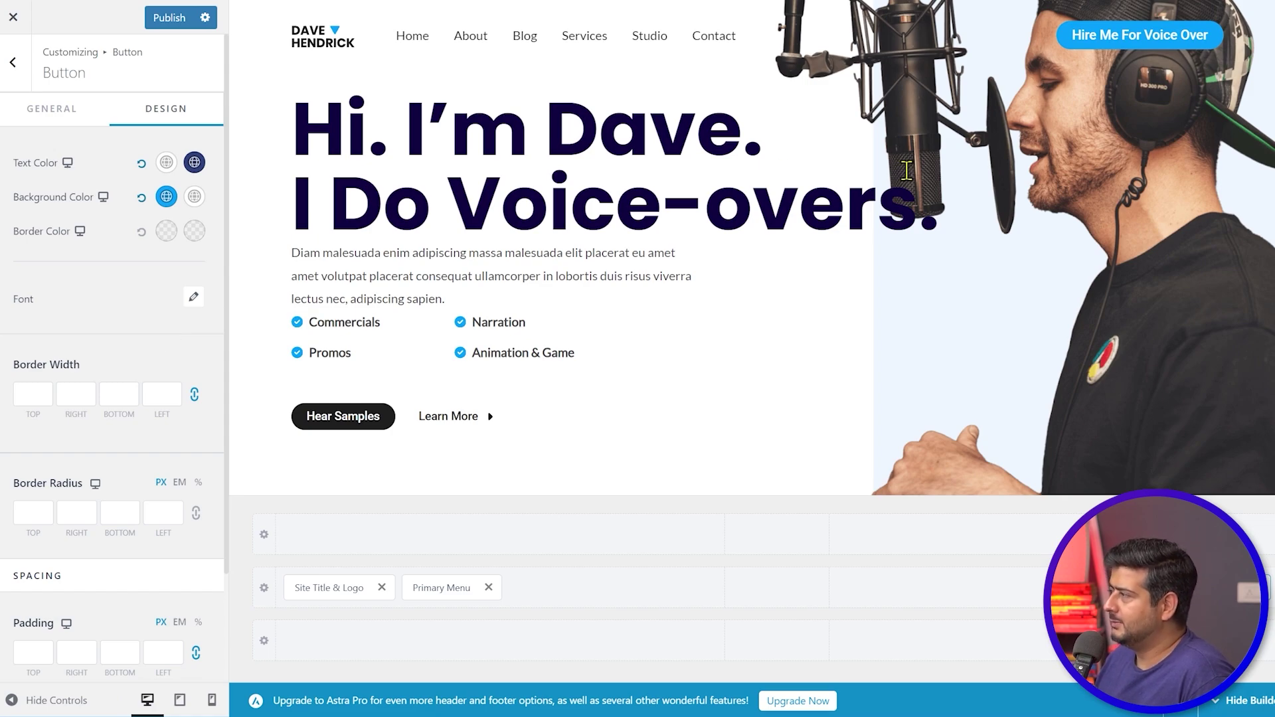
click(13, 61)
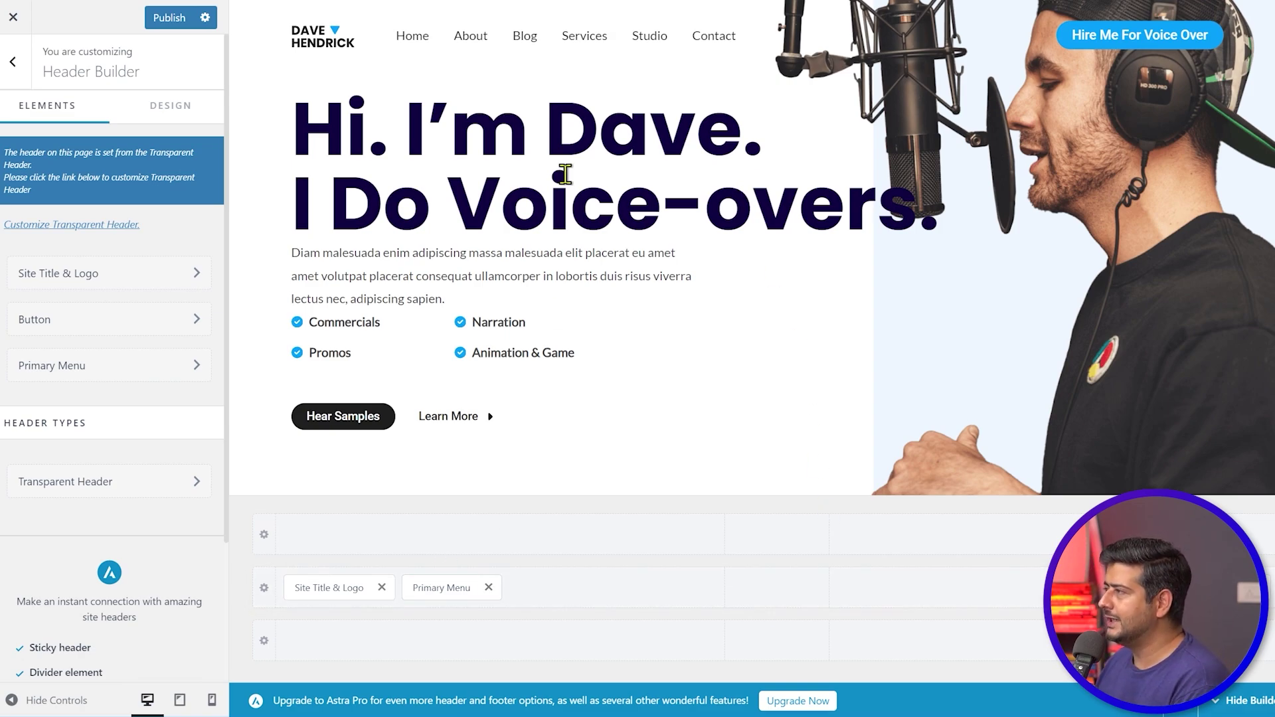
click(451, 585)
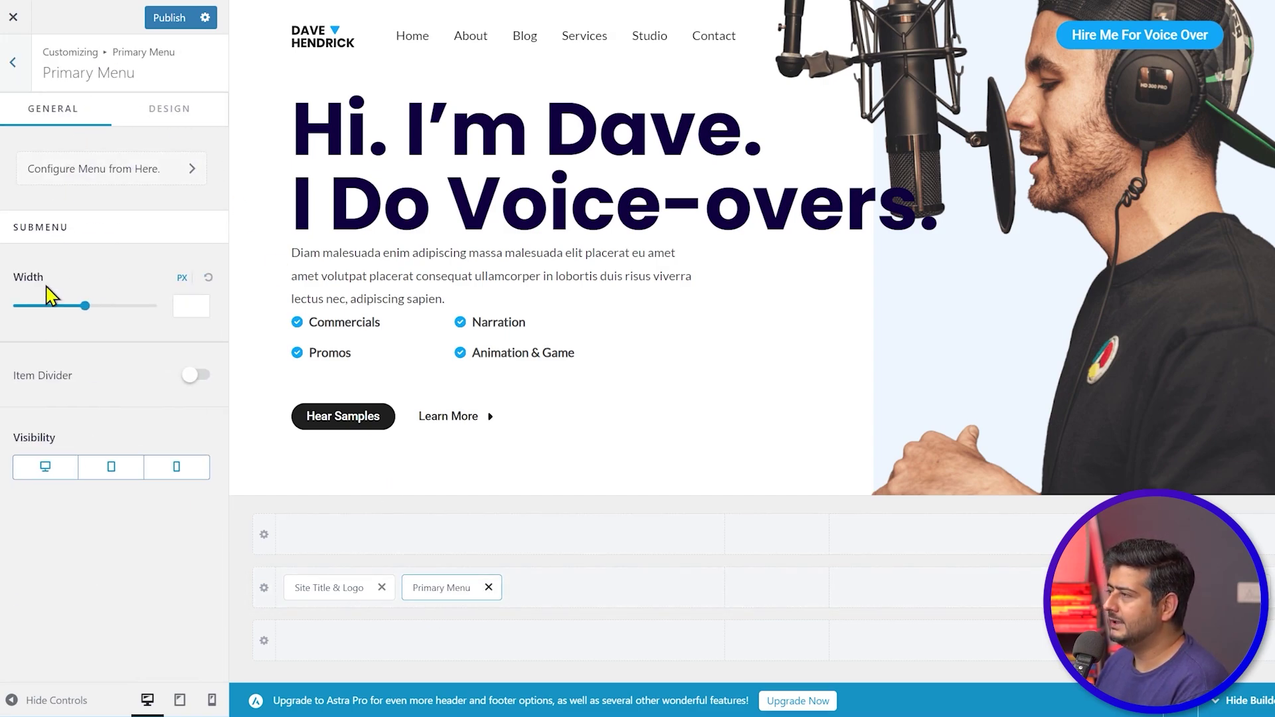
- Try Underline as the Primary Menu's hover style, restore None, and return to its general settings
click(190, 109)
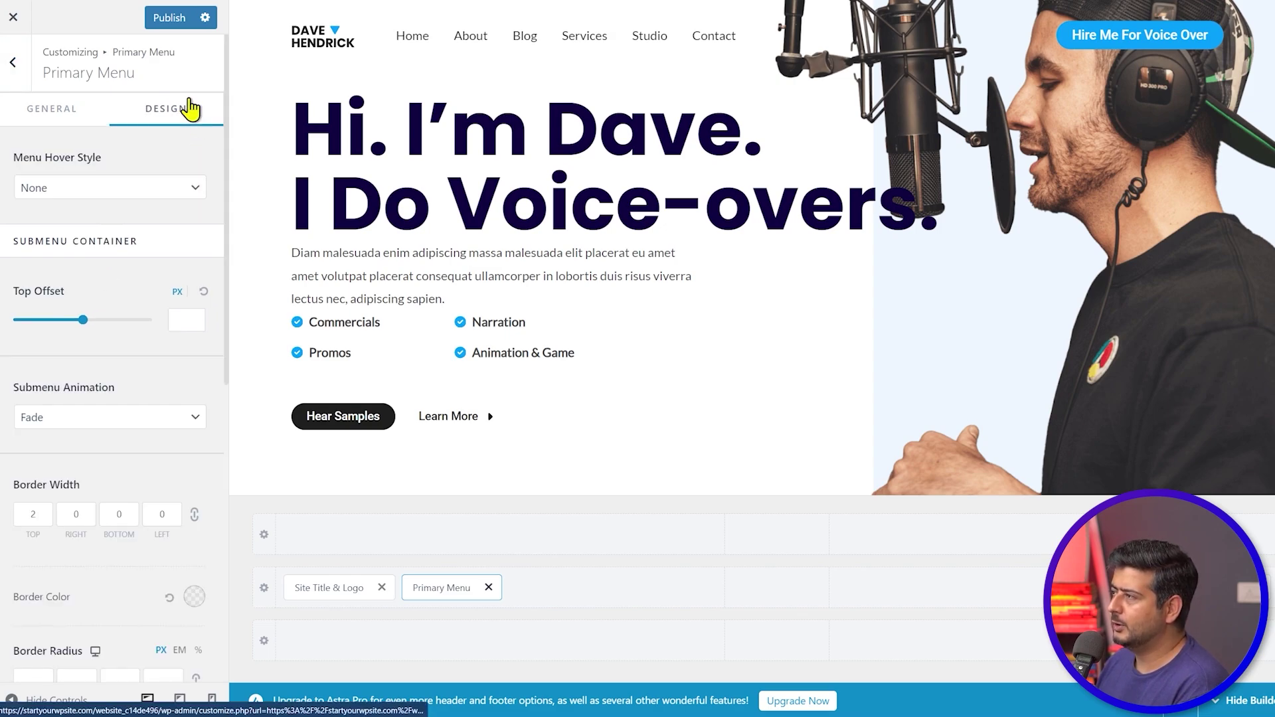
click(158, 194)
click(143, 237)
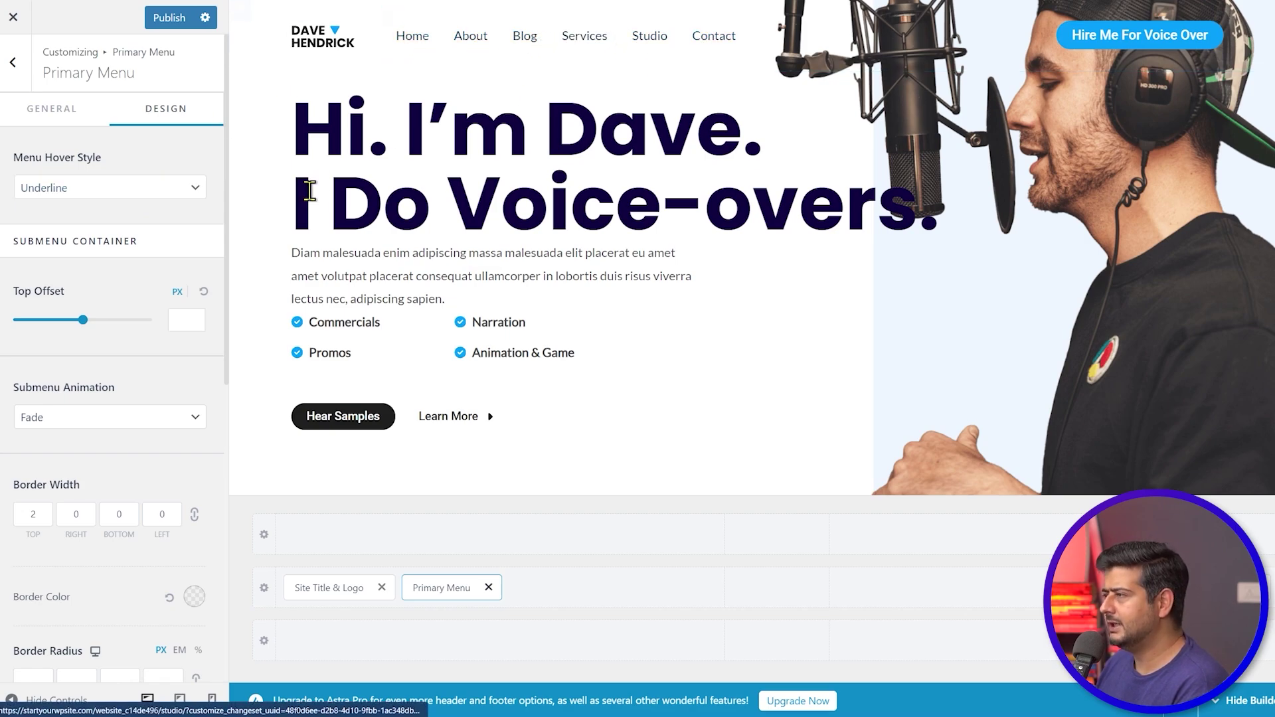
click(153, 192)
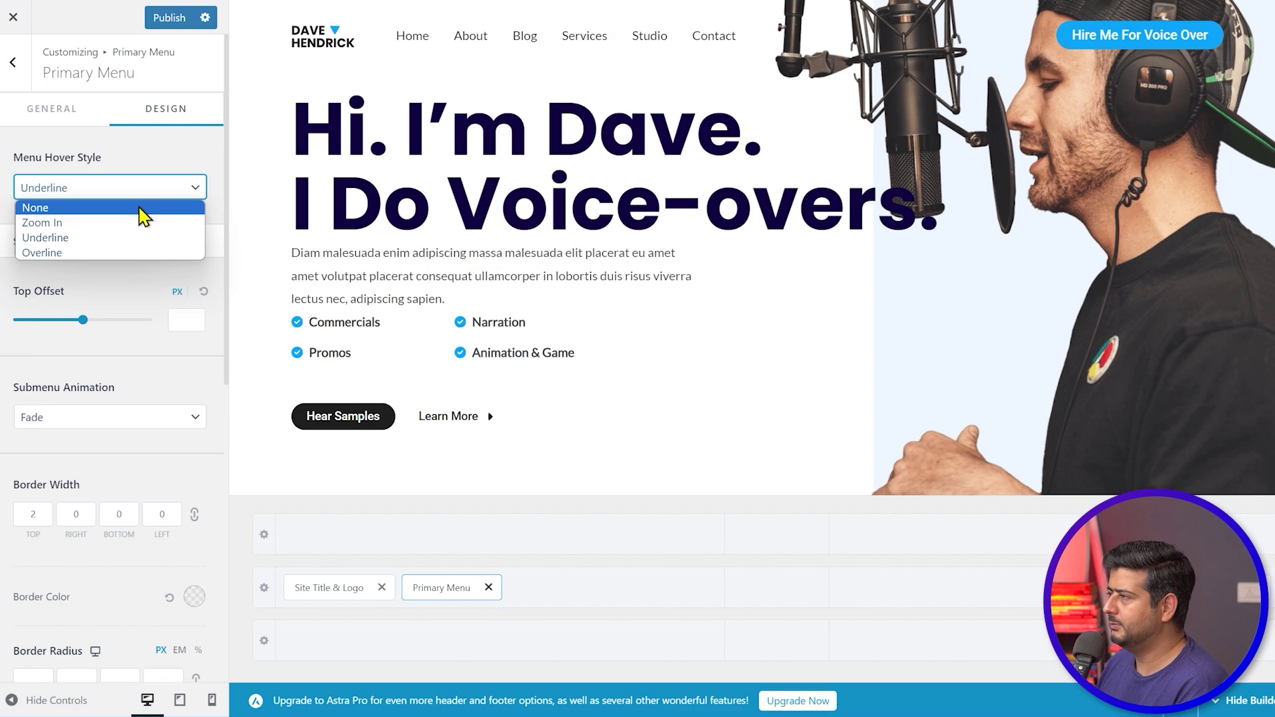
click(142, 209)
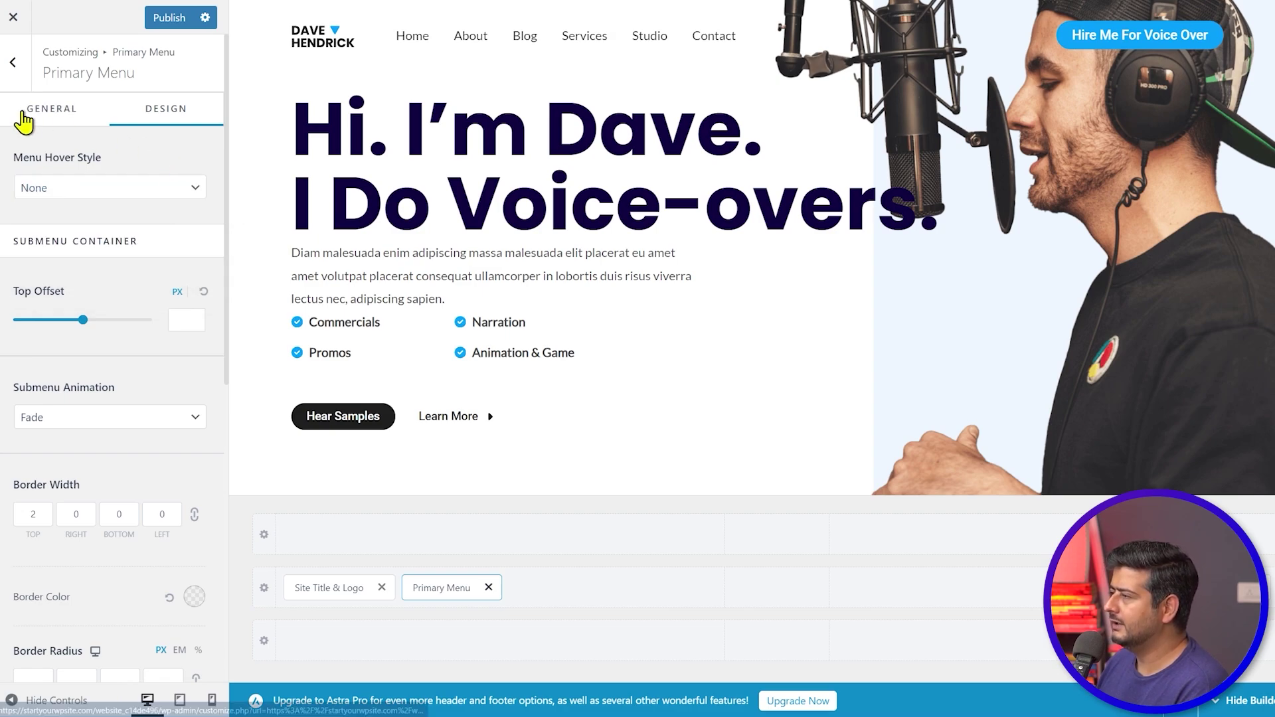
click(52, 120)
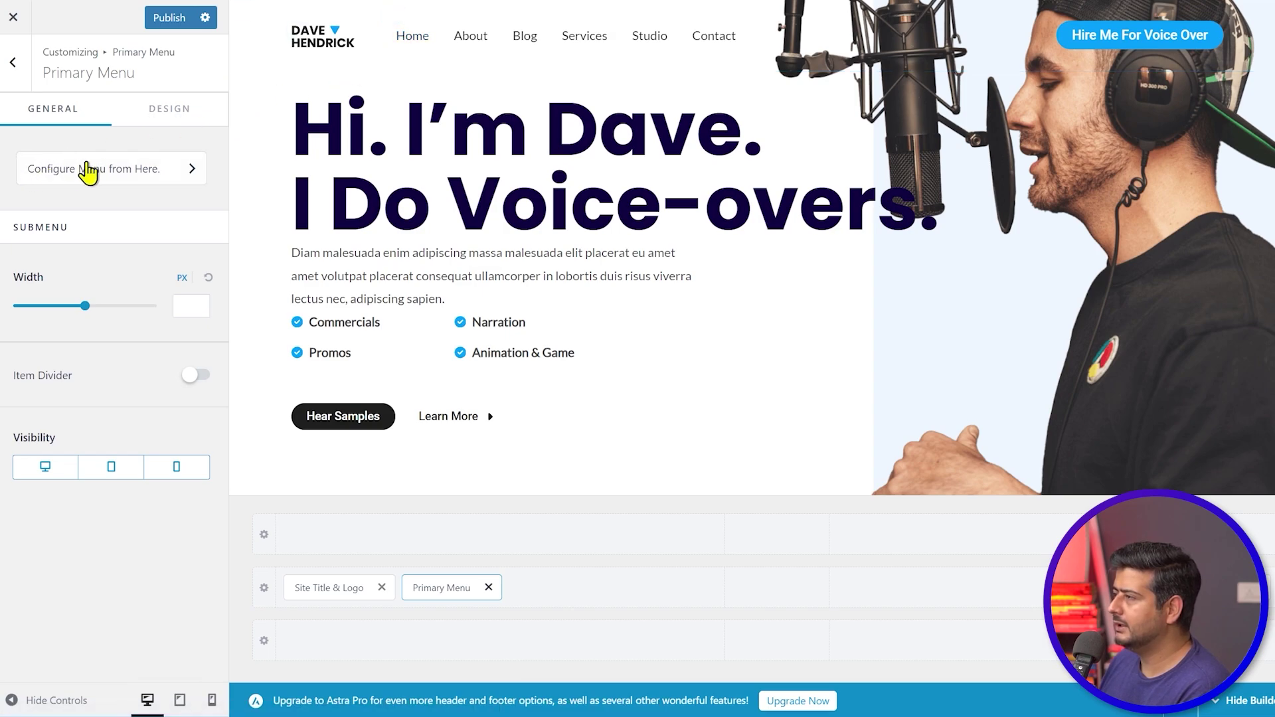
- Open the theme's menu locations and look over where menus can appear in the homepage's header and footer
click(122, 171)
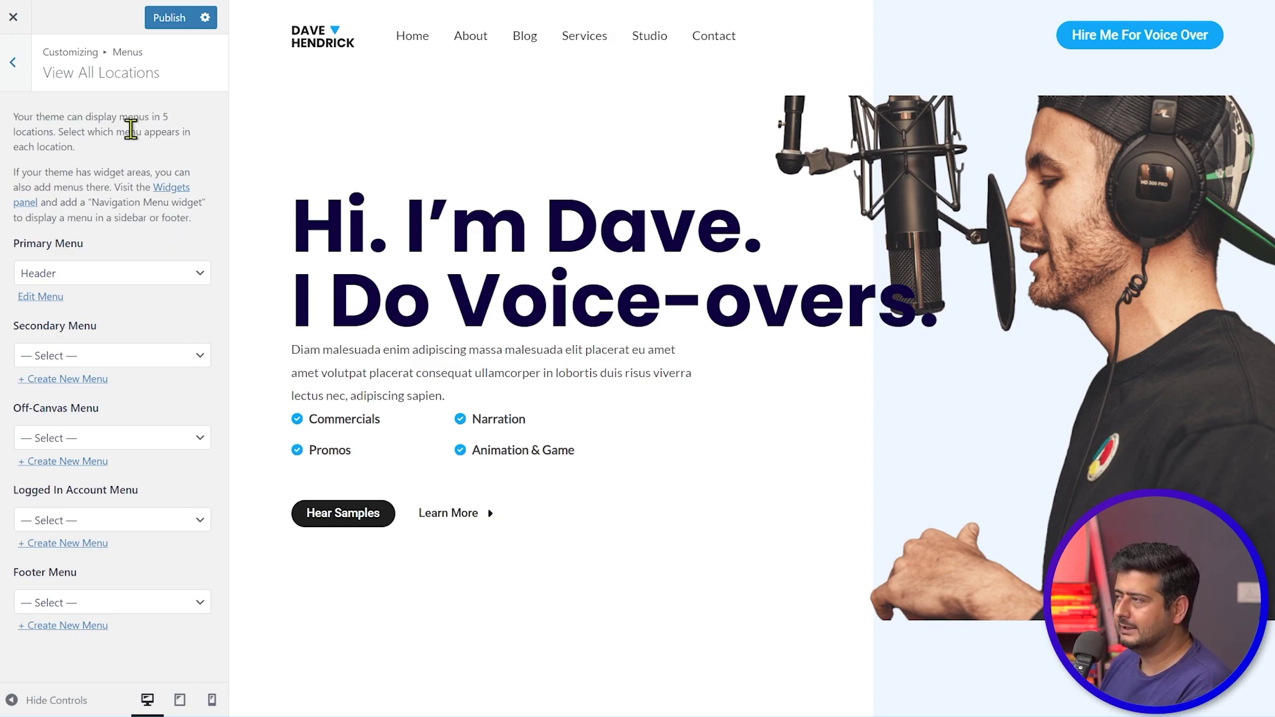
drag(26, 116, 178, 129)
click(166, 163)
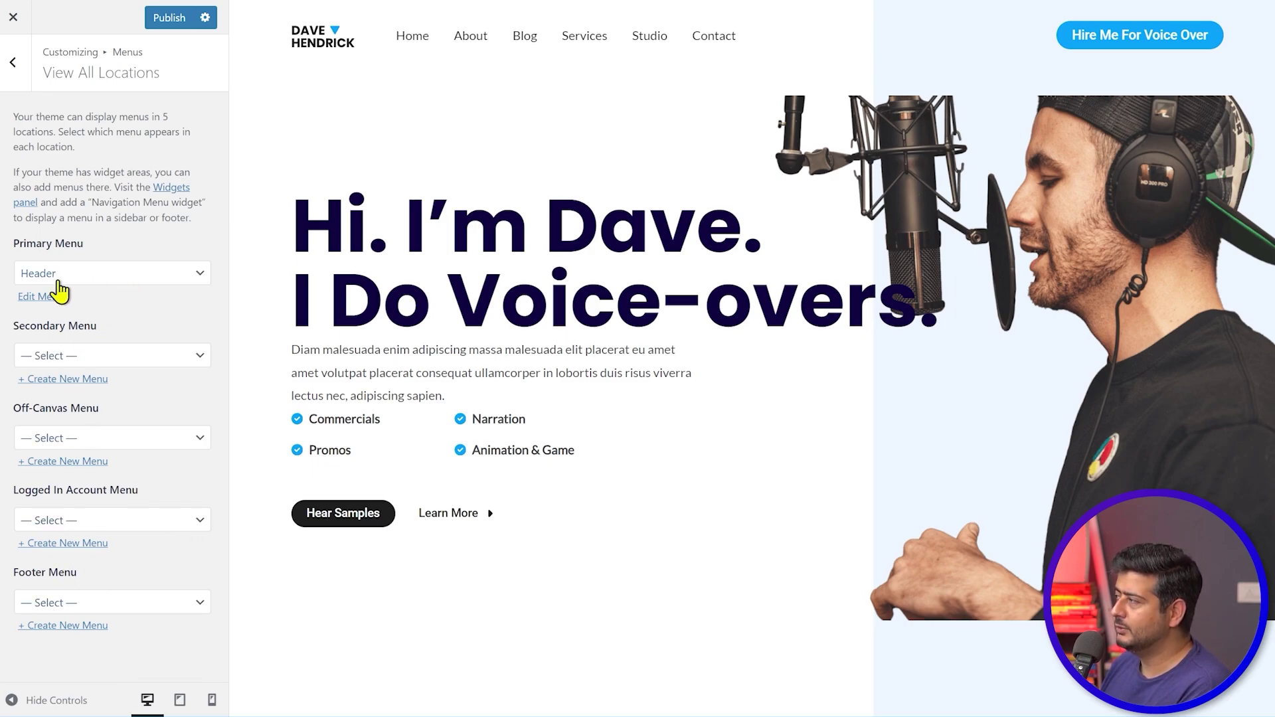
scroll(589, 287, down, 15)
scroll(591, 298, down, 5)
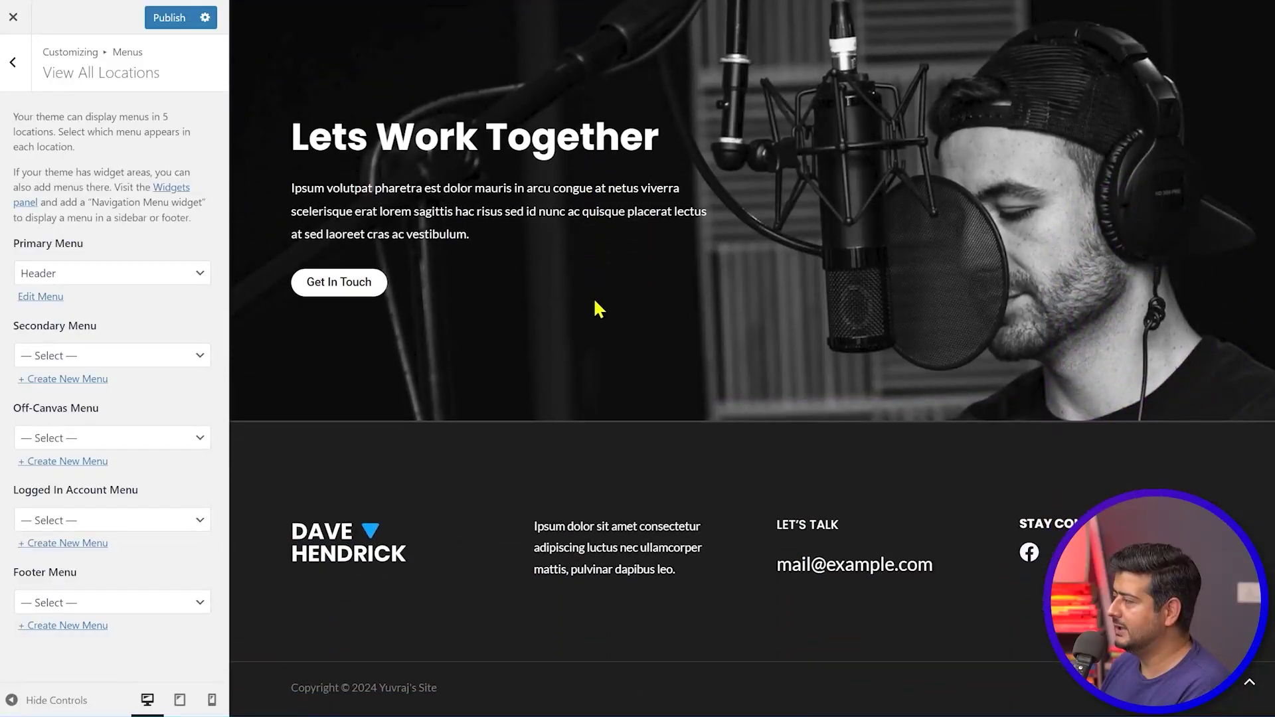
scroll(435, 512, up, 20)
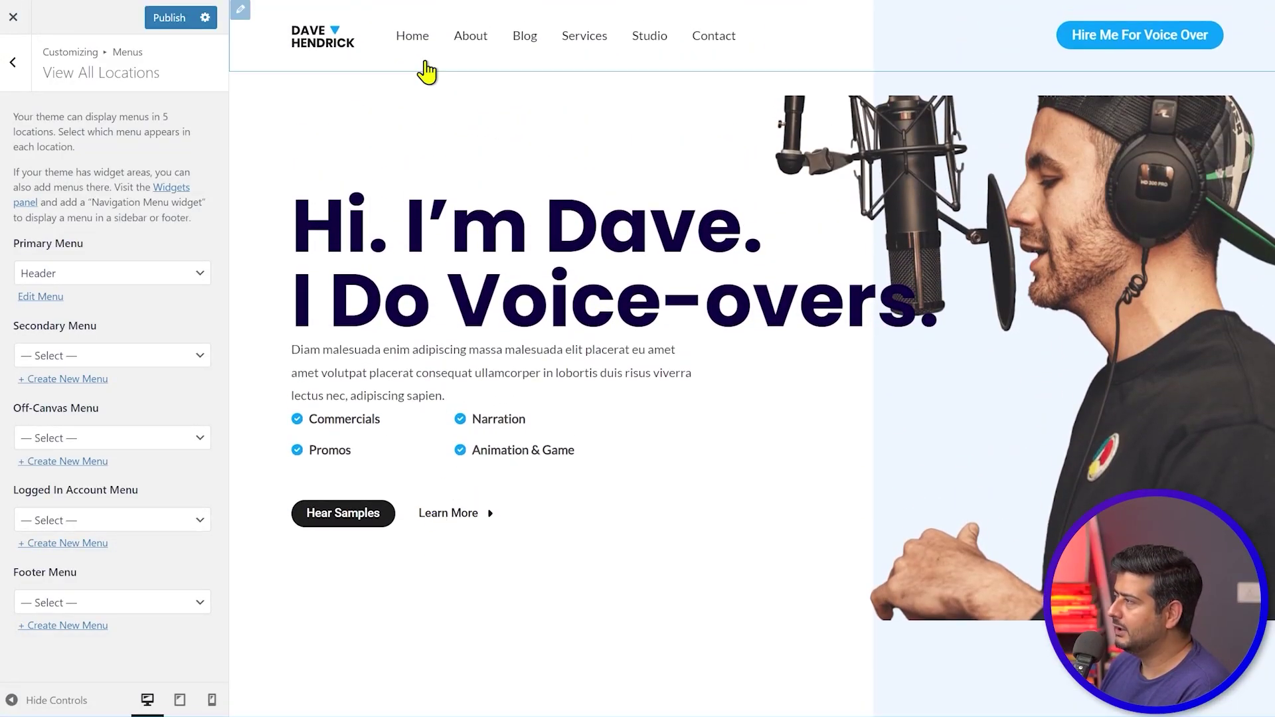
- Edit the Header menu assigned to the Primary Menu location and remove its Home and Contact items
click(59, 299)
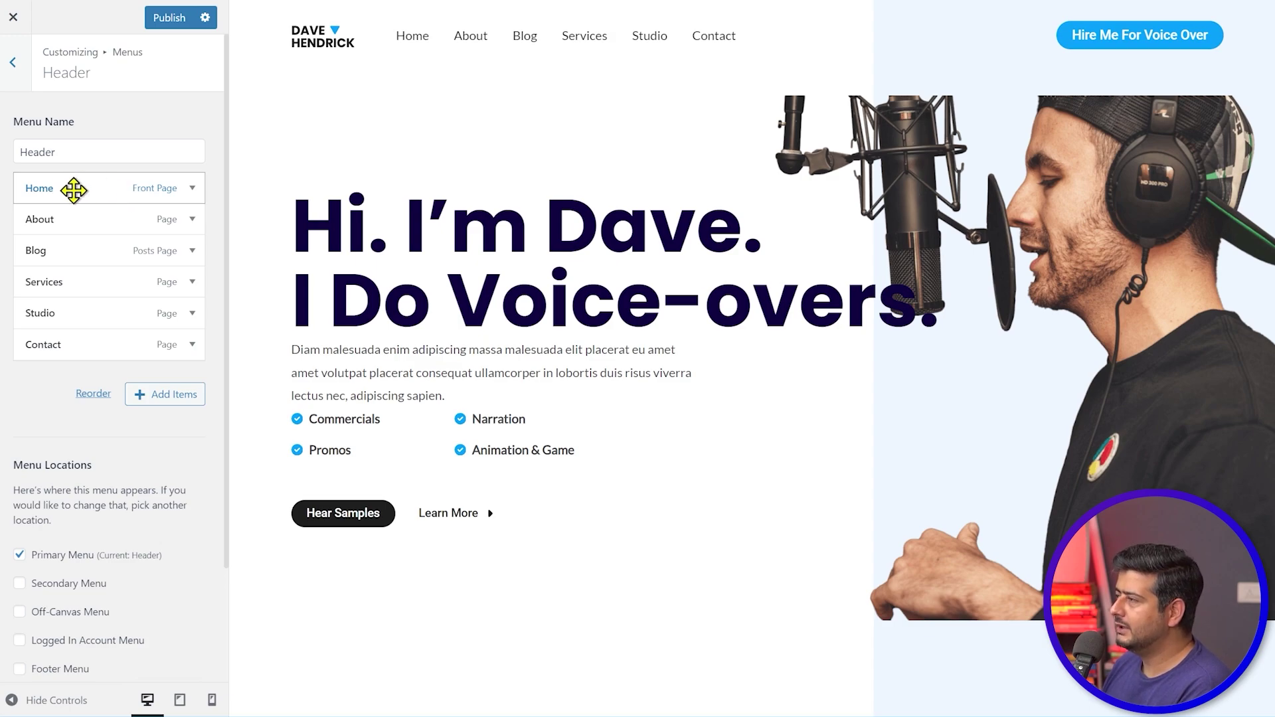
click(192, 189)
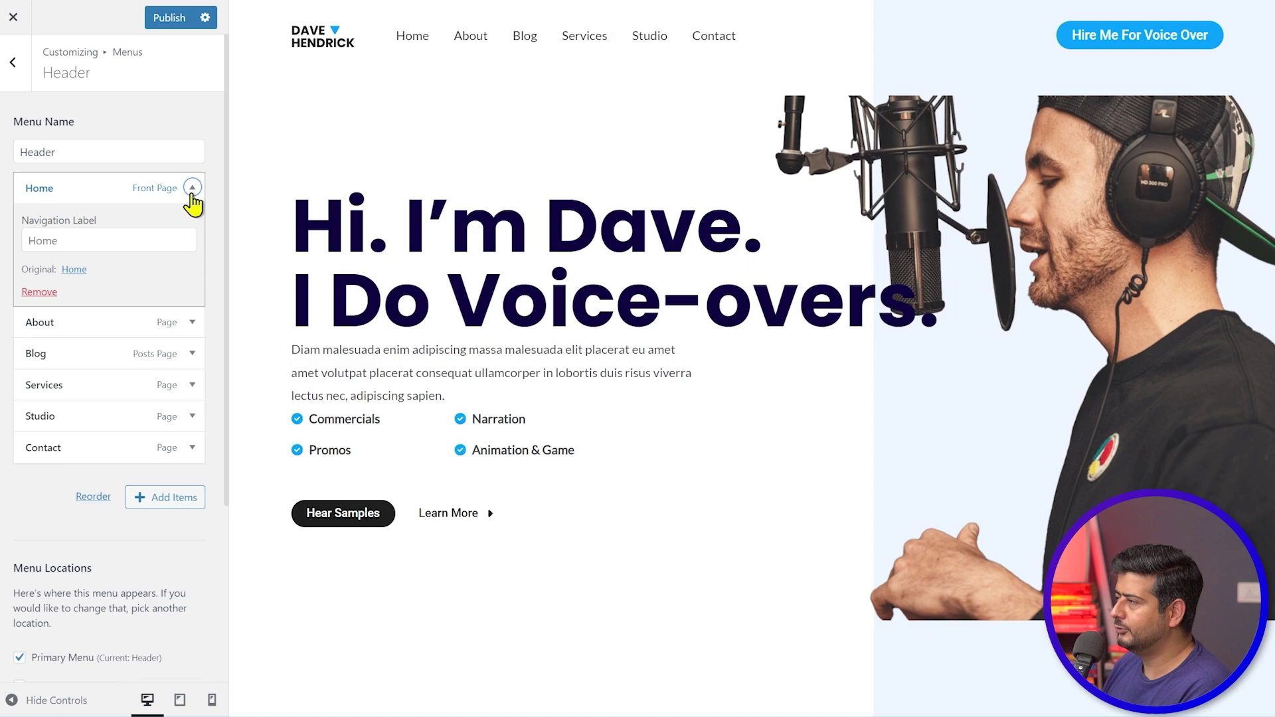
click(193, 188)
click(192, 188)
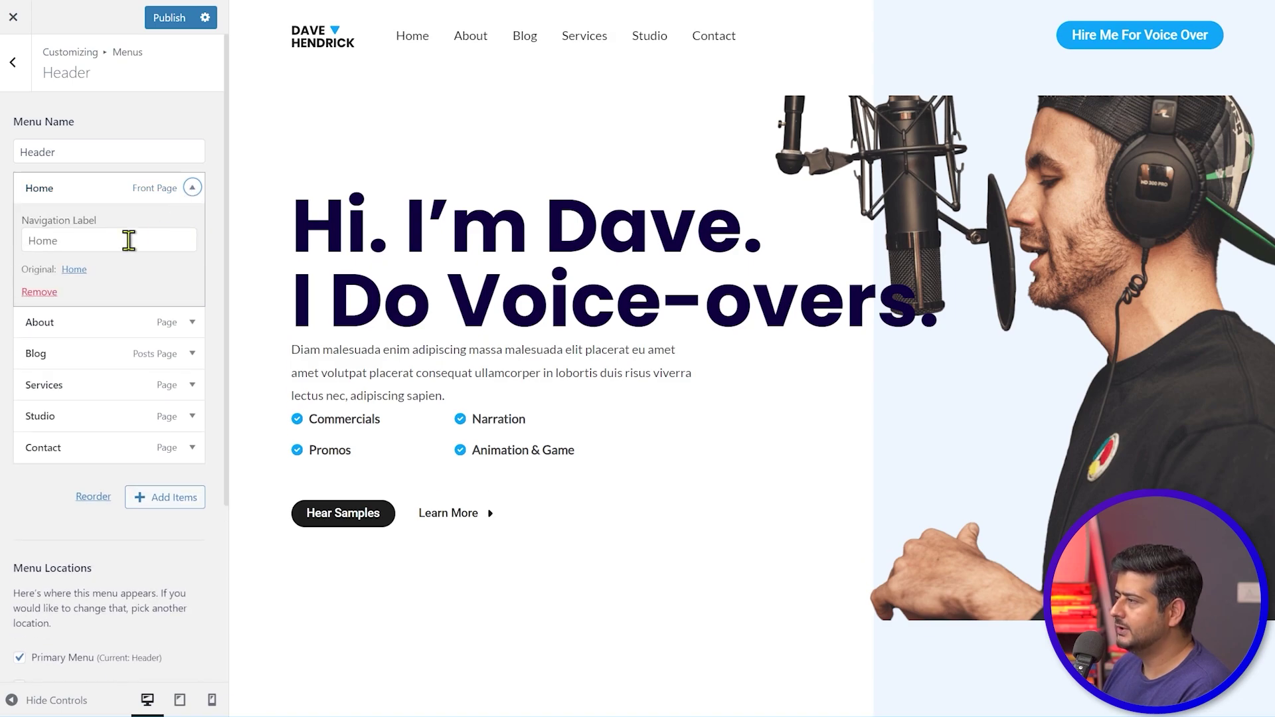
click(35, 292)
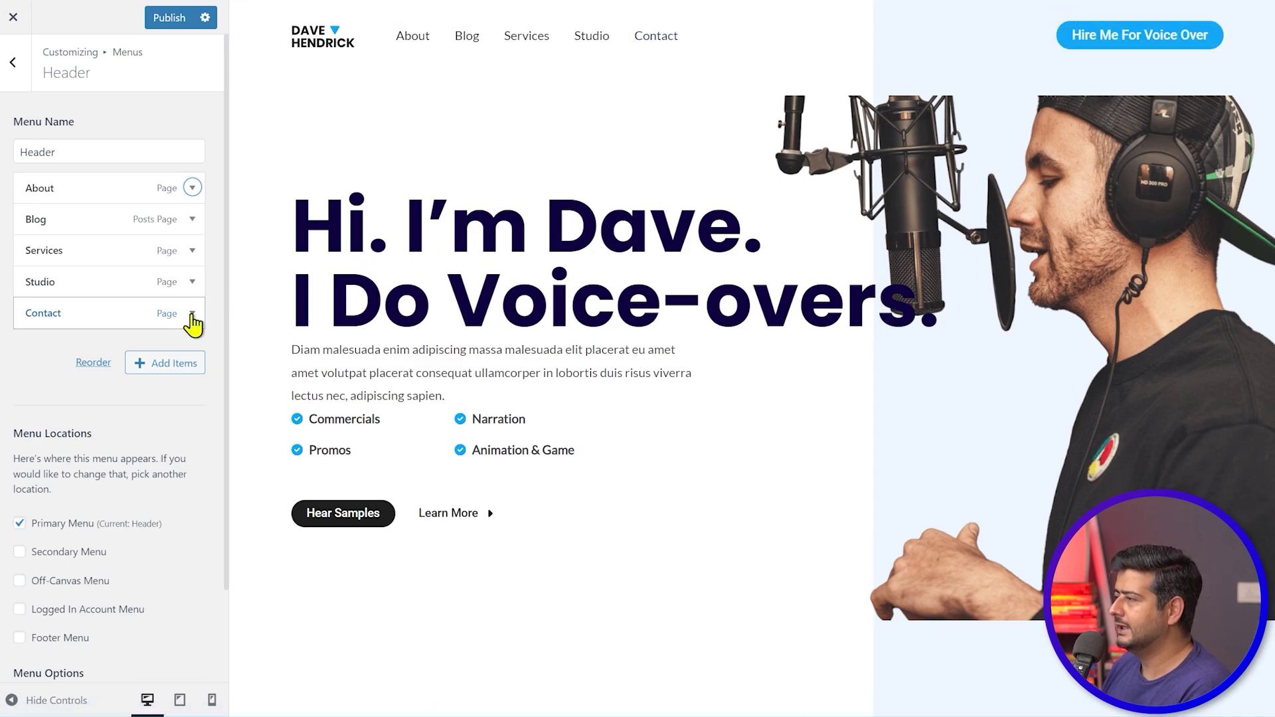
click(192, 313)
click(38, 417)
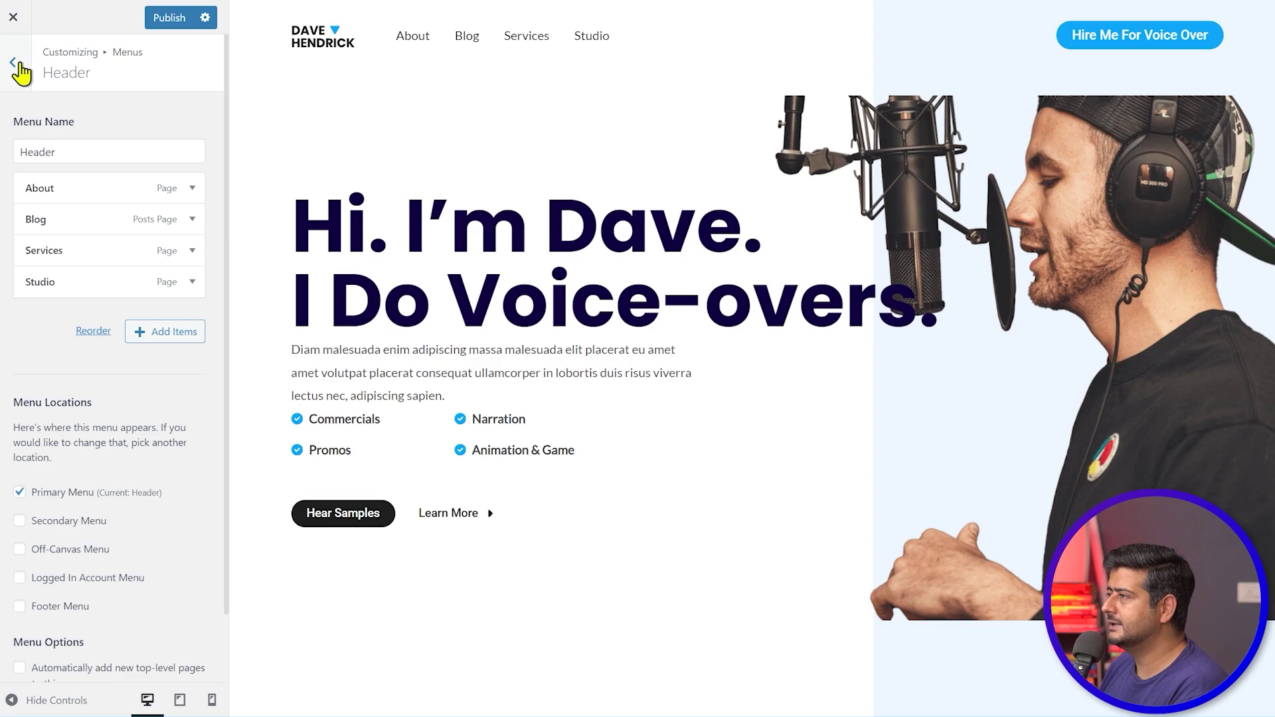
- Leave the menu settings and open the general settings of the header logo
click(16, 63)
click(15, 63)
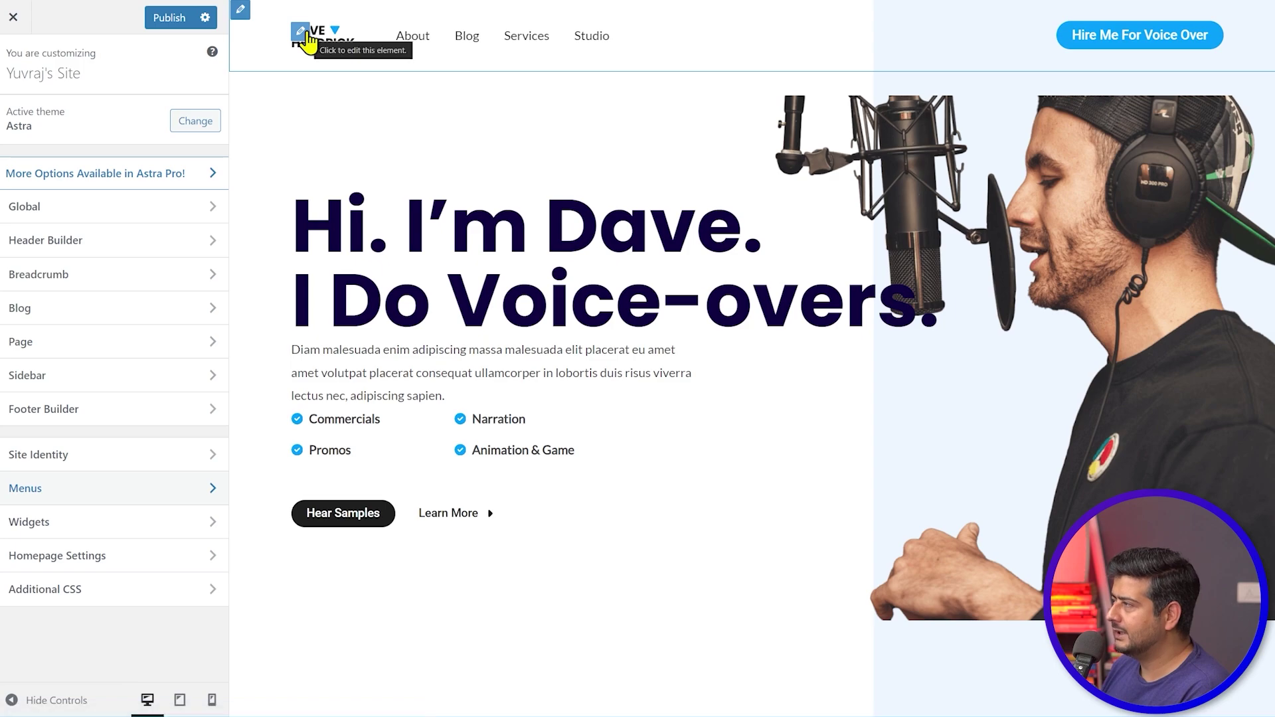
click(304, 33)
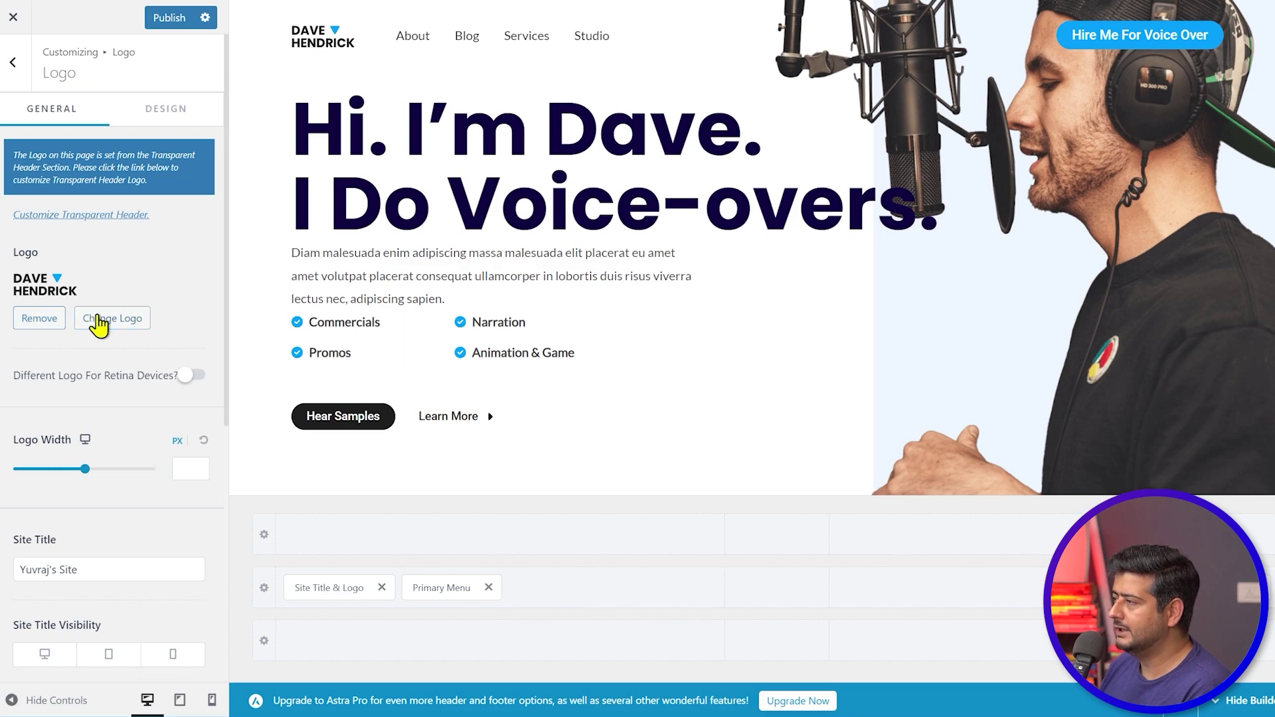
- Replace the header logo with the uploaded 180 by 60 pixel image microphone_small_logo.png, keeping the full image in the crop
click(98, 321)
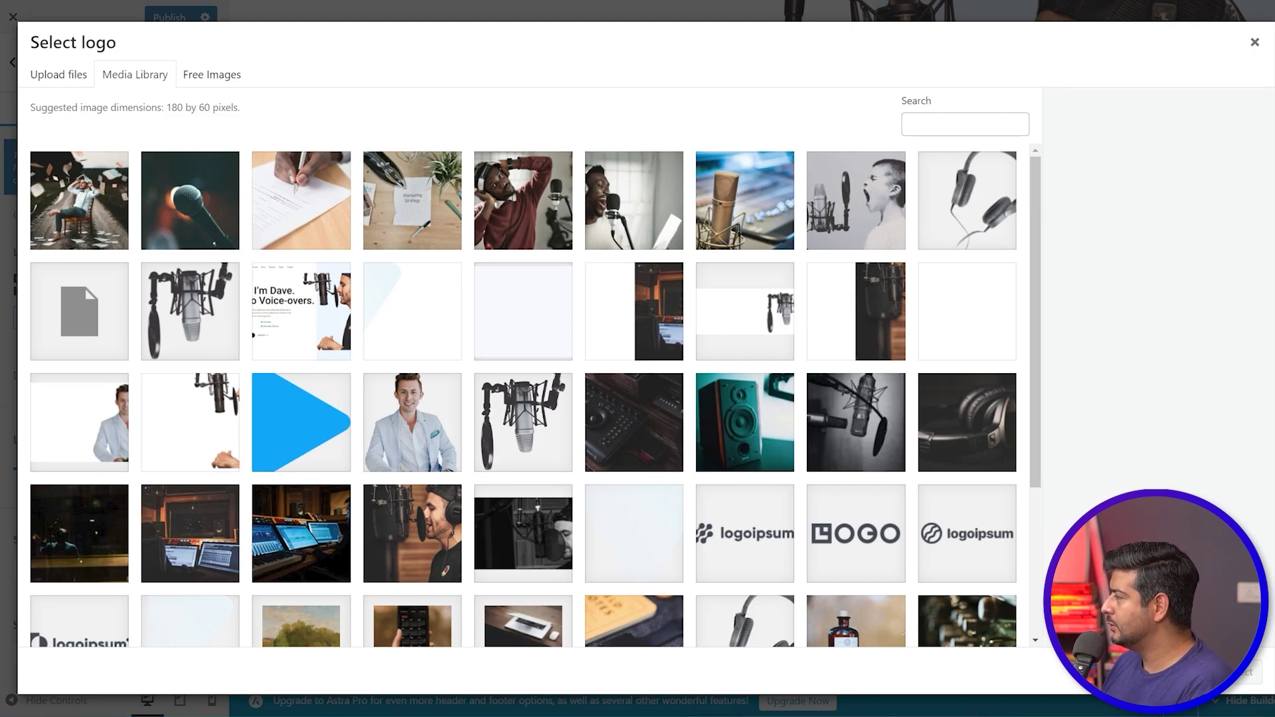
drag(1274, 333, 695, 313)
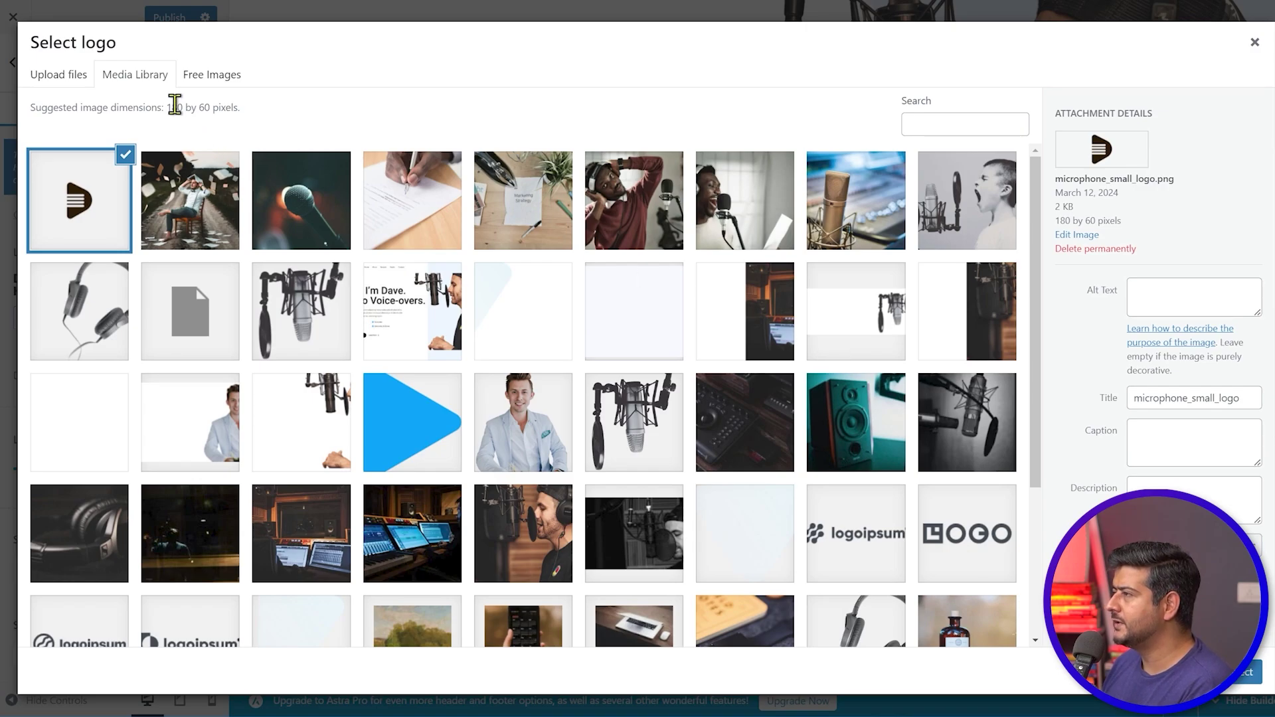
drag(166, 107, 243, 109)
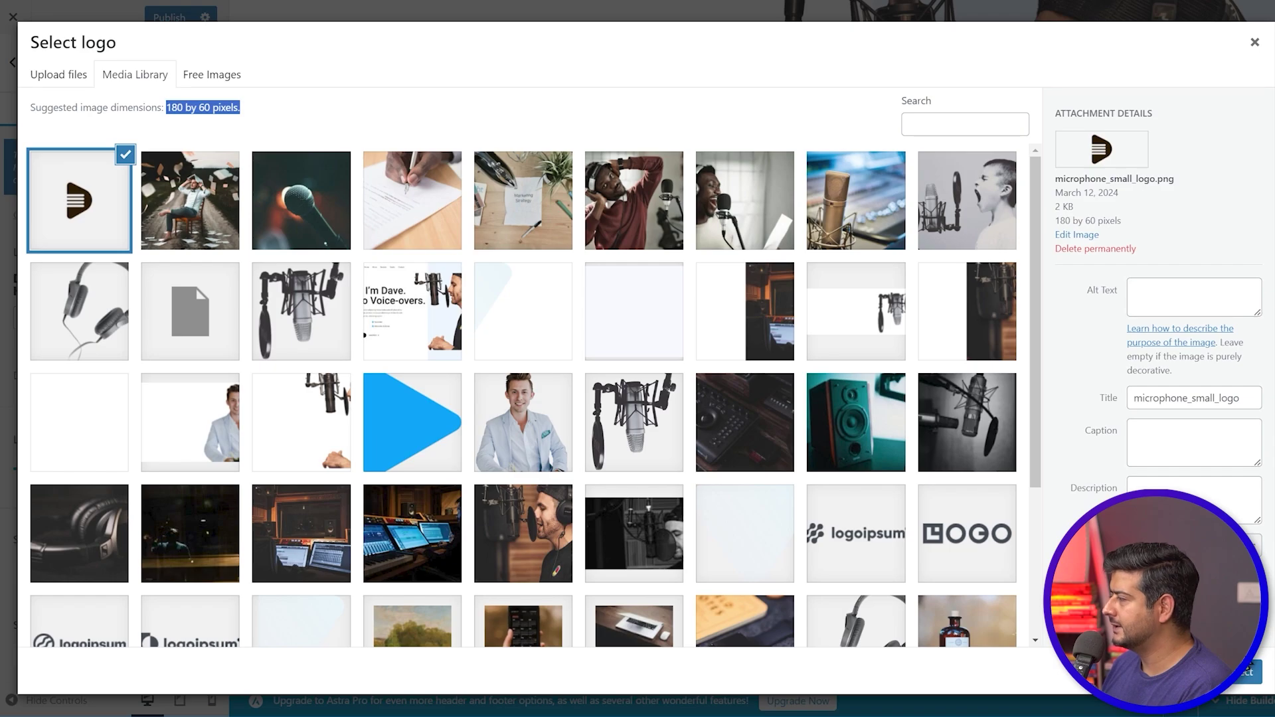
click(1235, 681)
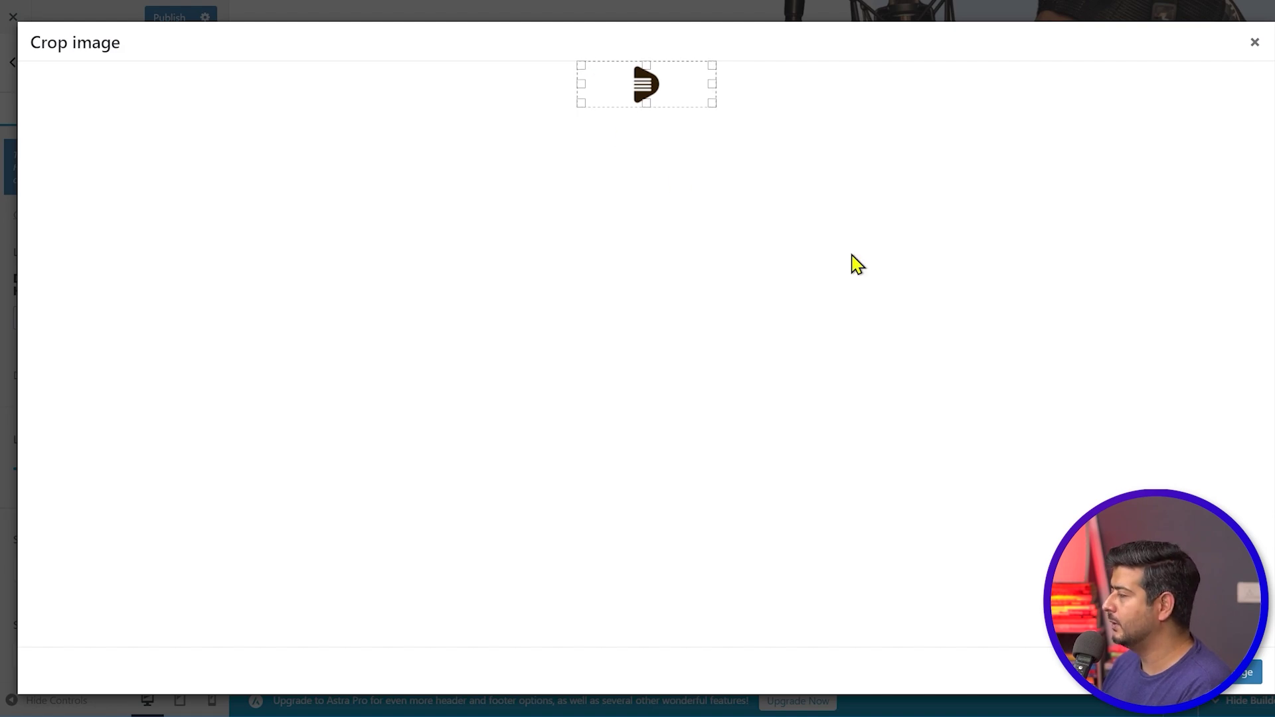
click(1224, 689)
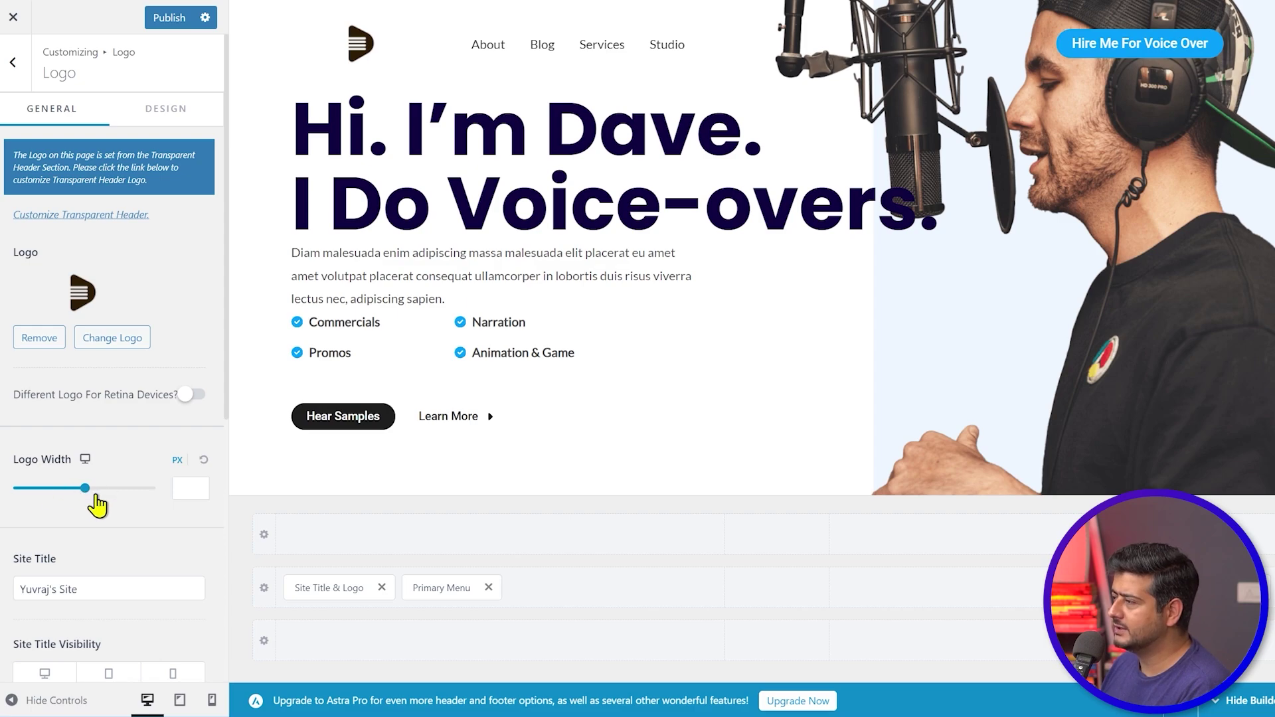
- Look over the remaining logo options, and set the uploaded microphone_small_favicon.png as the site icon, cropped to the full image
scroll(144, 525, down, 5)
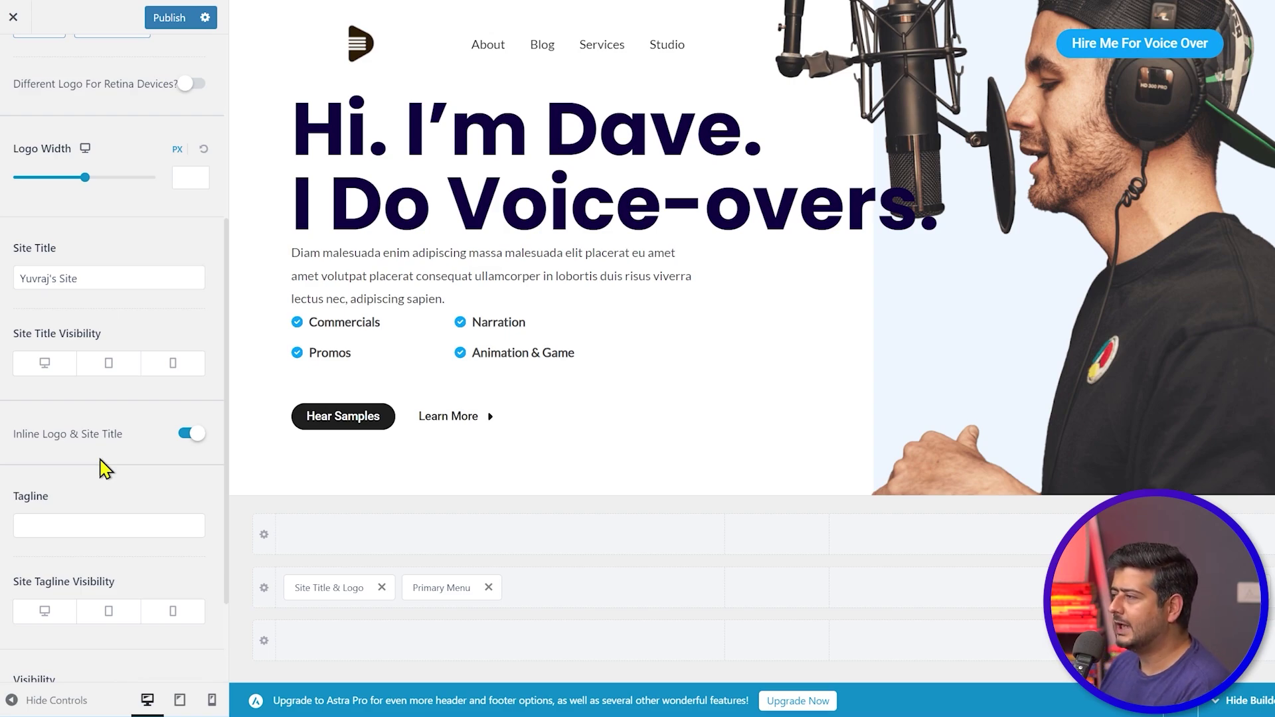
scroll(105, 468, down, 2)
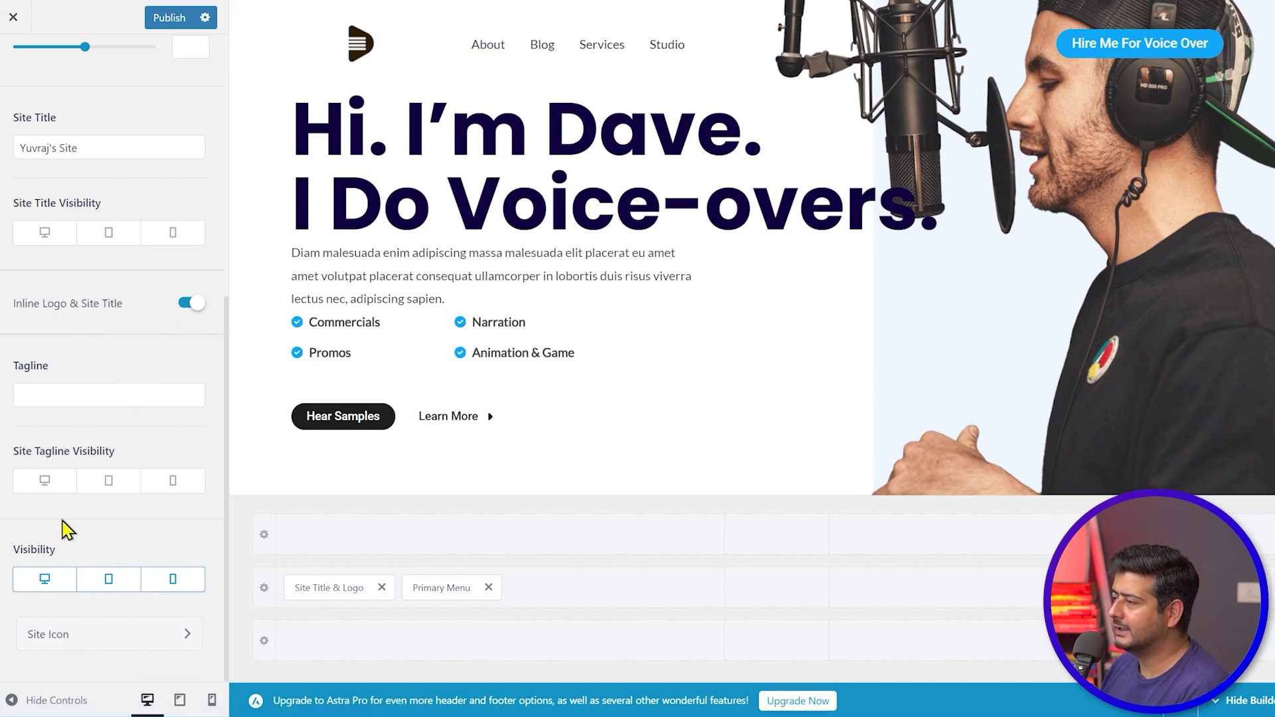
scroll(114, 523, up, 6)
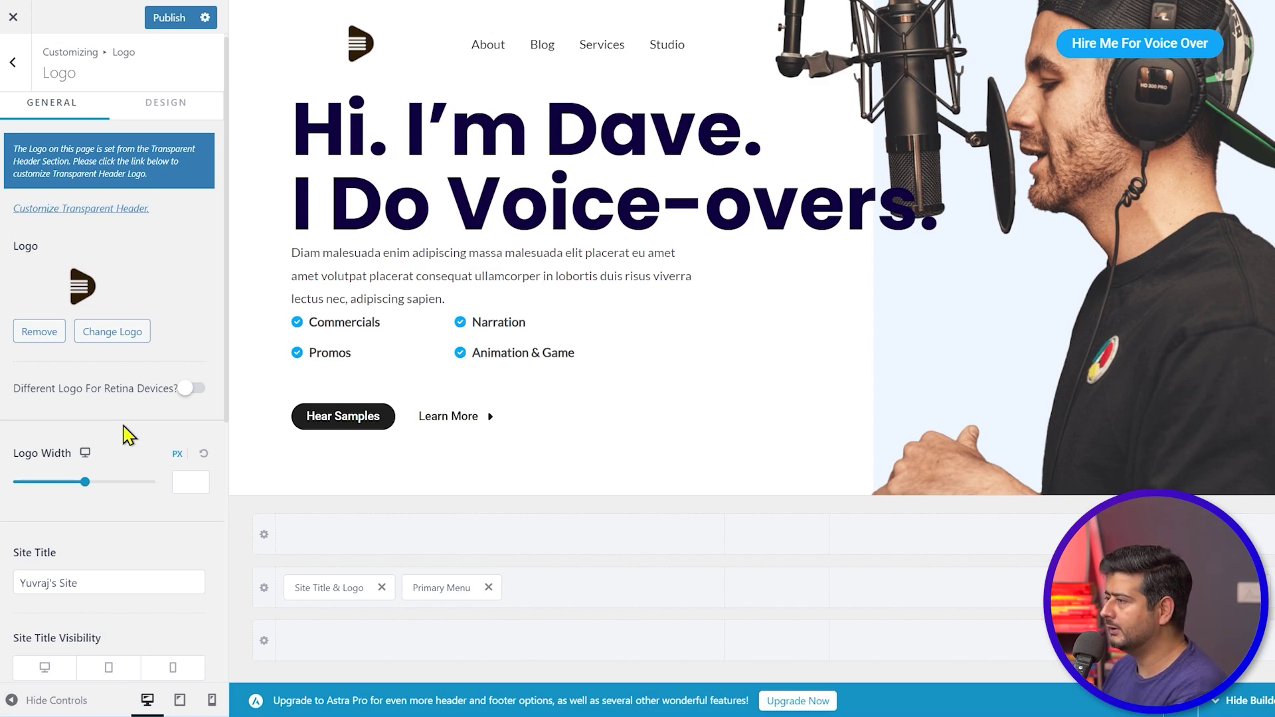
scroll(123, 435, down, 7)
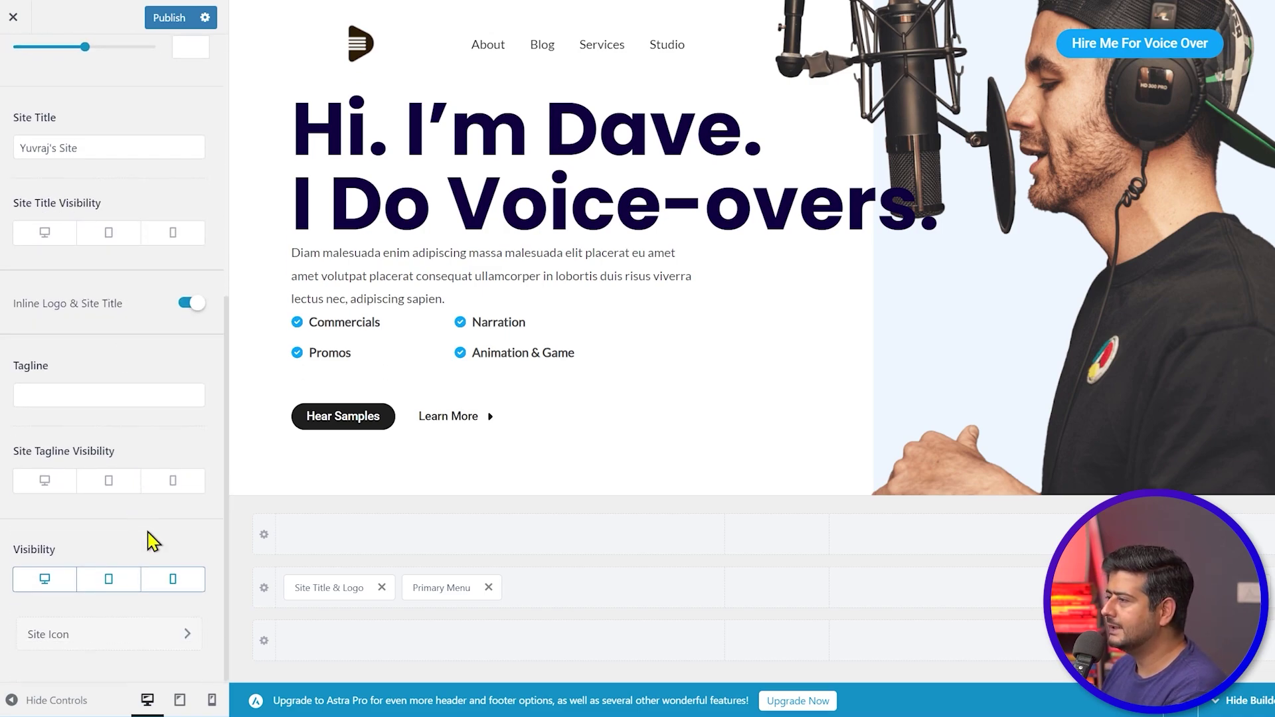
click(84, 638)
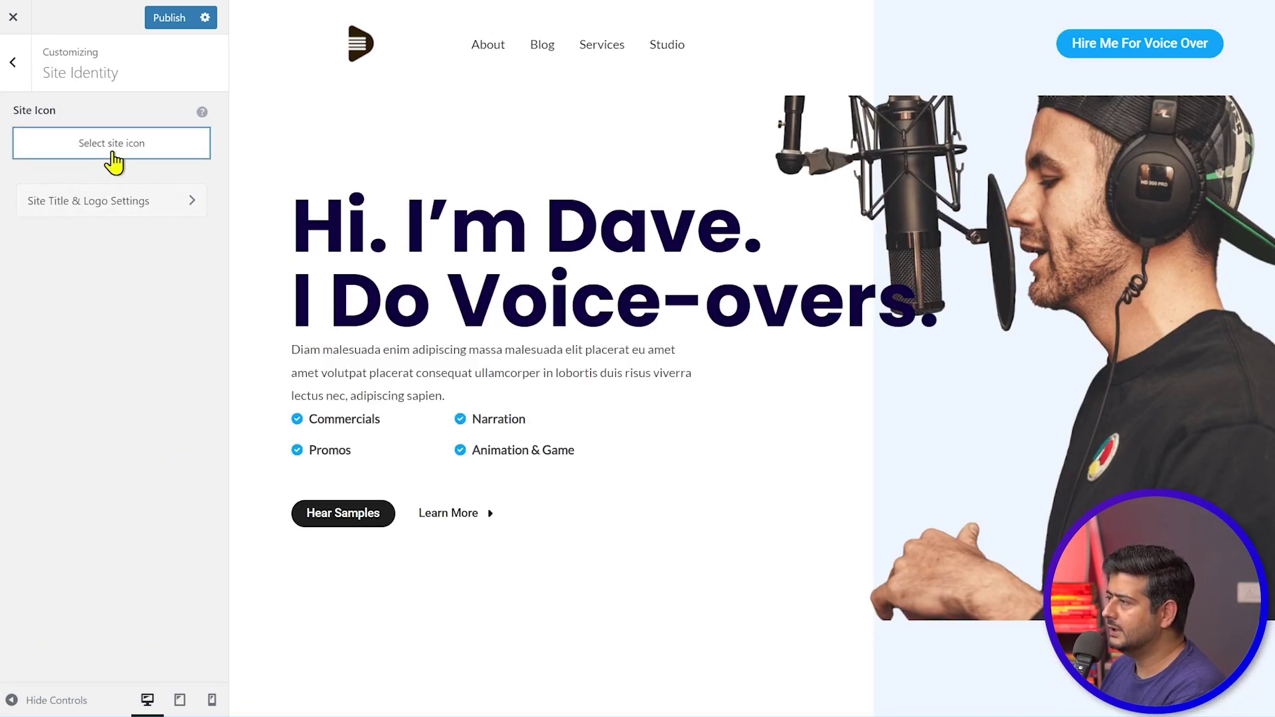
click(113, 158)
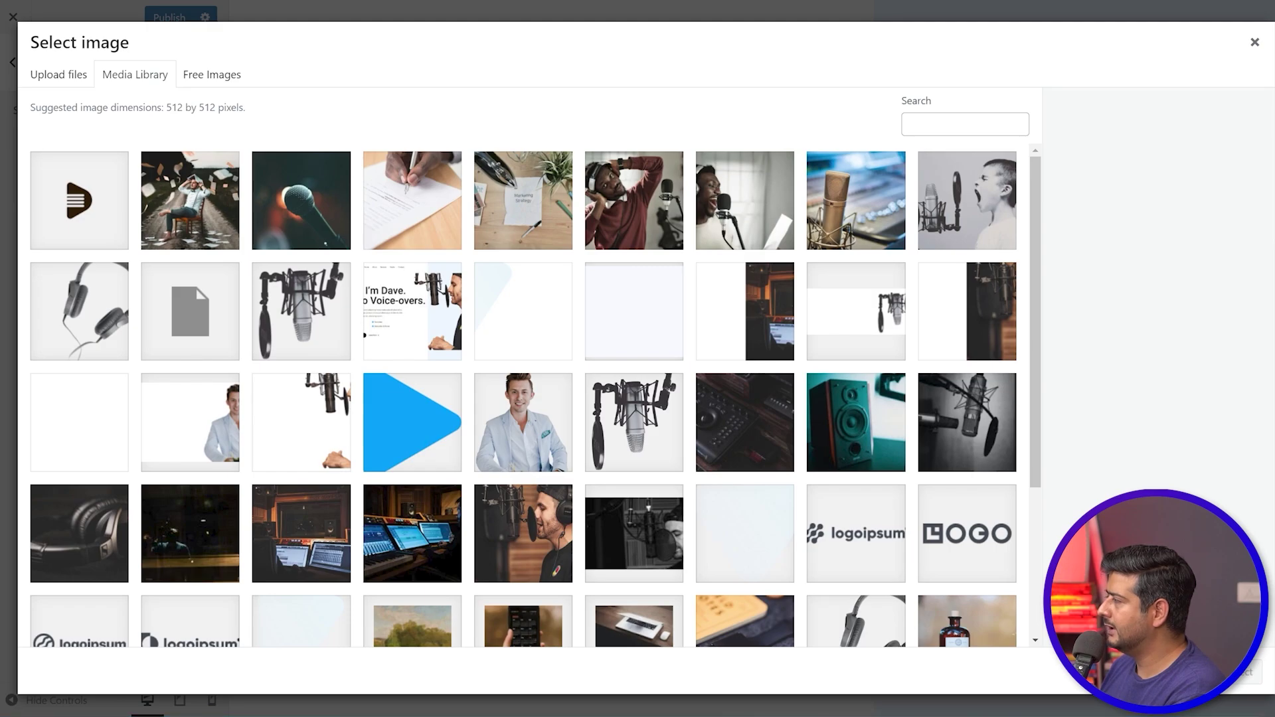
drag(1109, 279, 553, 269)
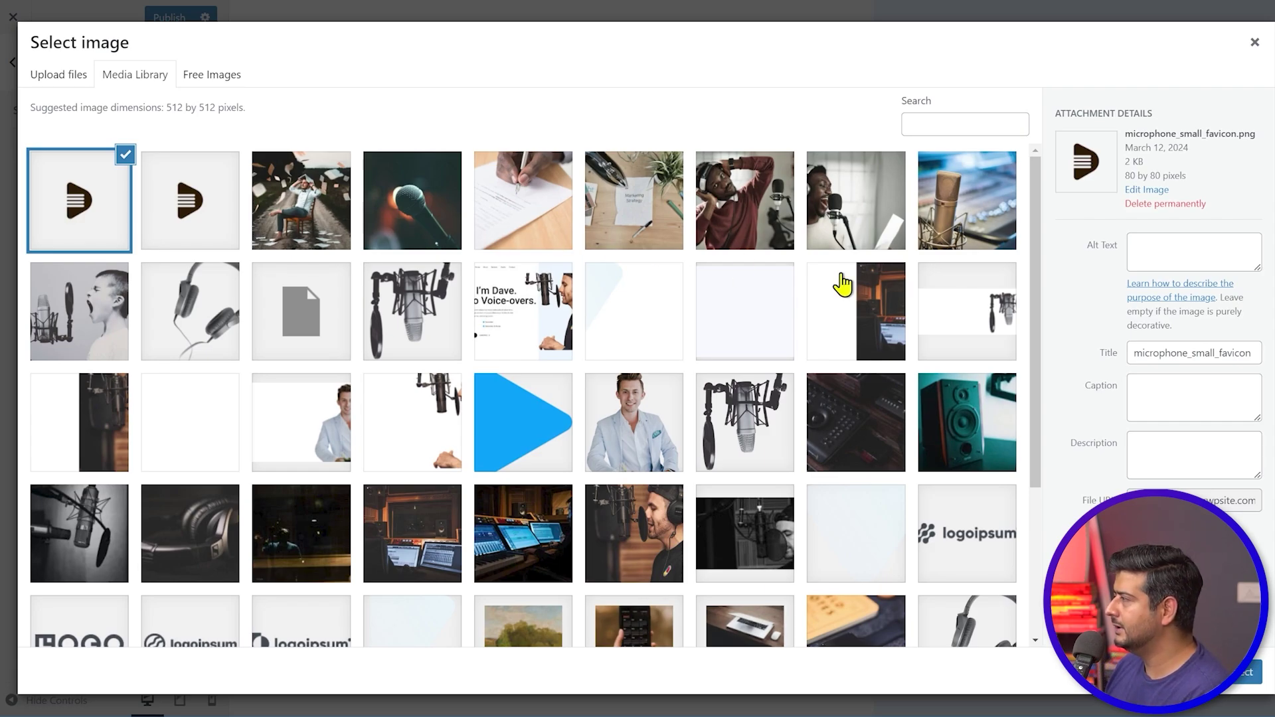
click(232, 206)
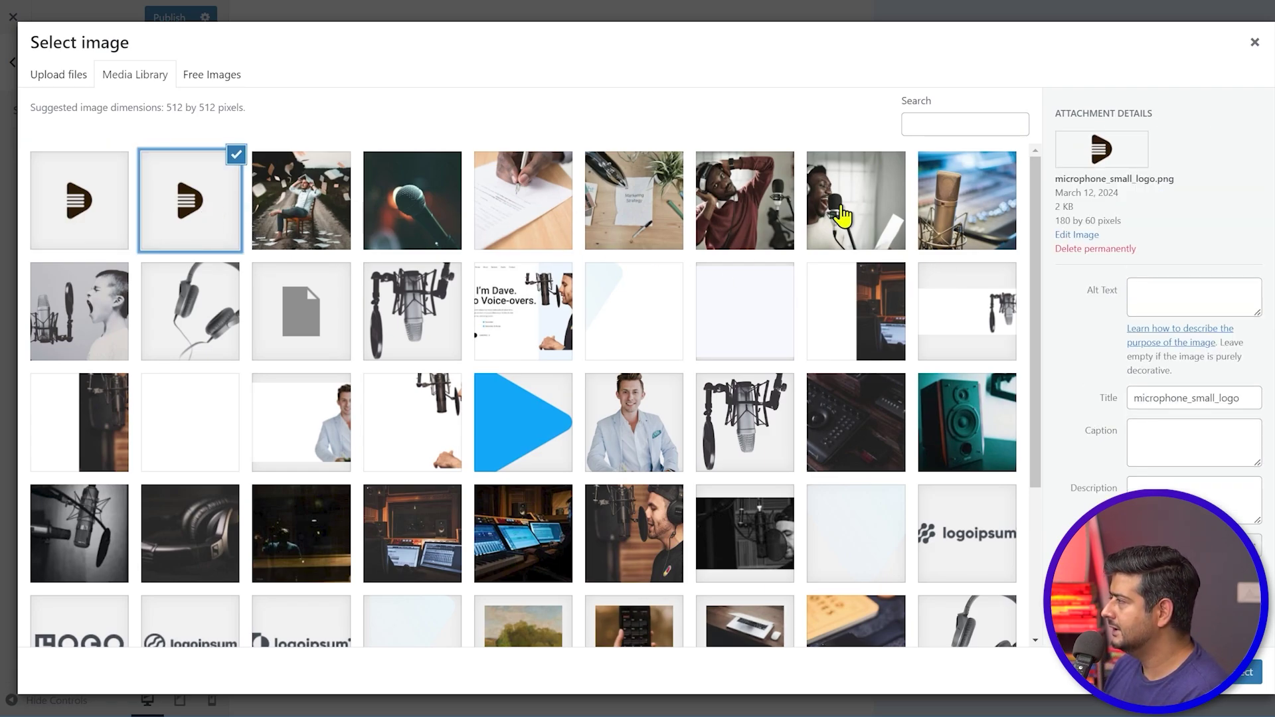
click(100, 225)
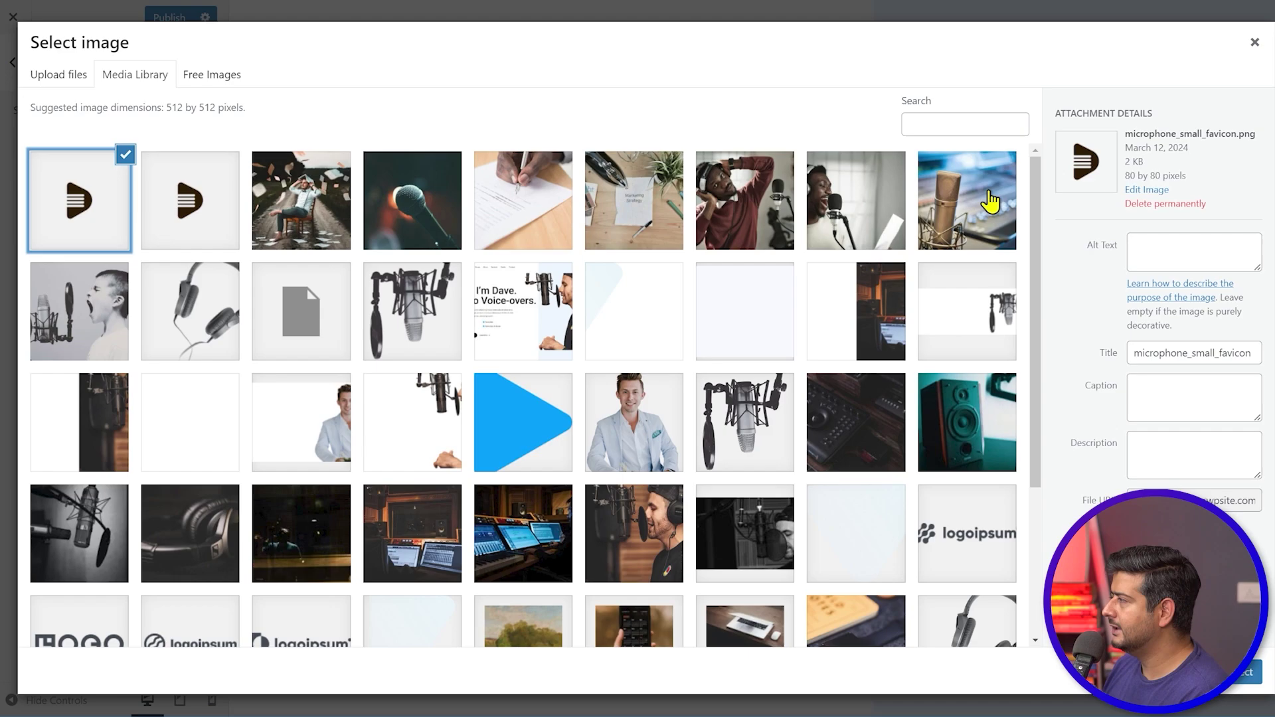
click(1236, 687)
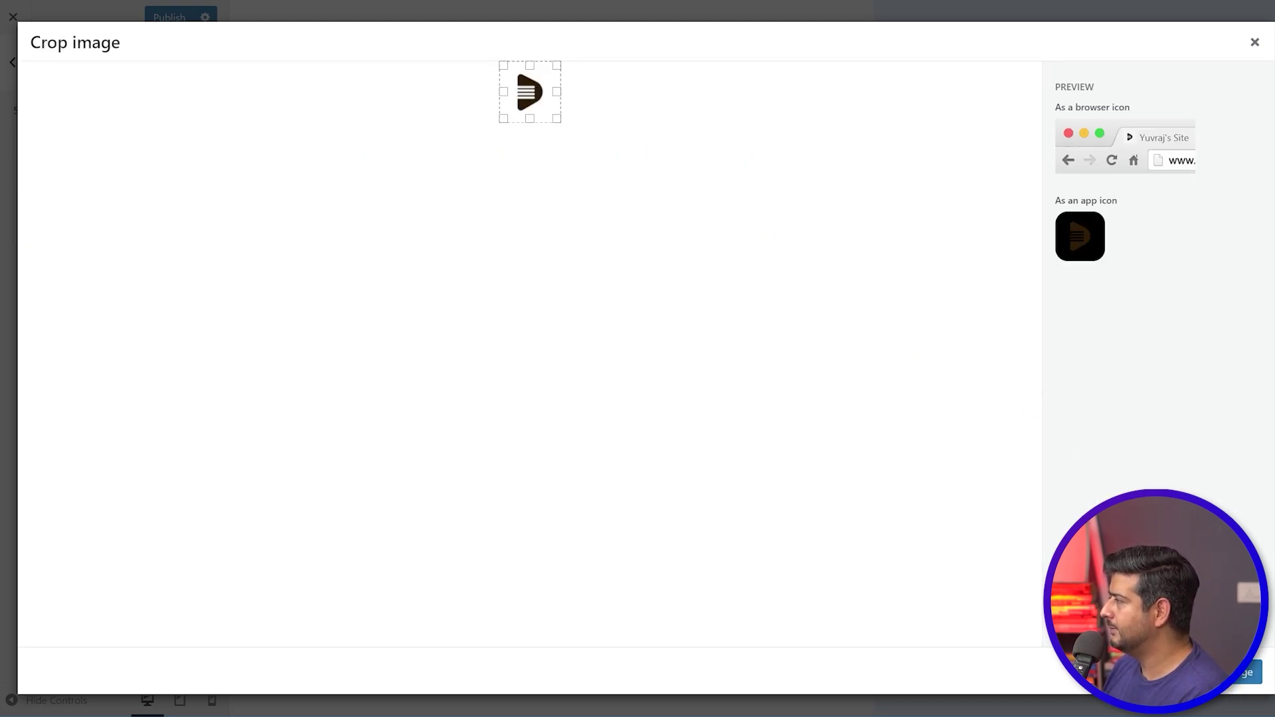
click(1237, 672)
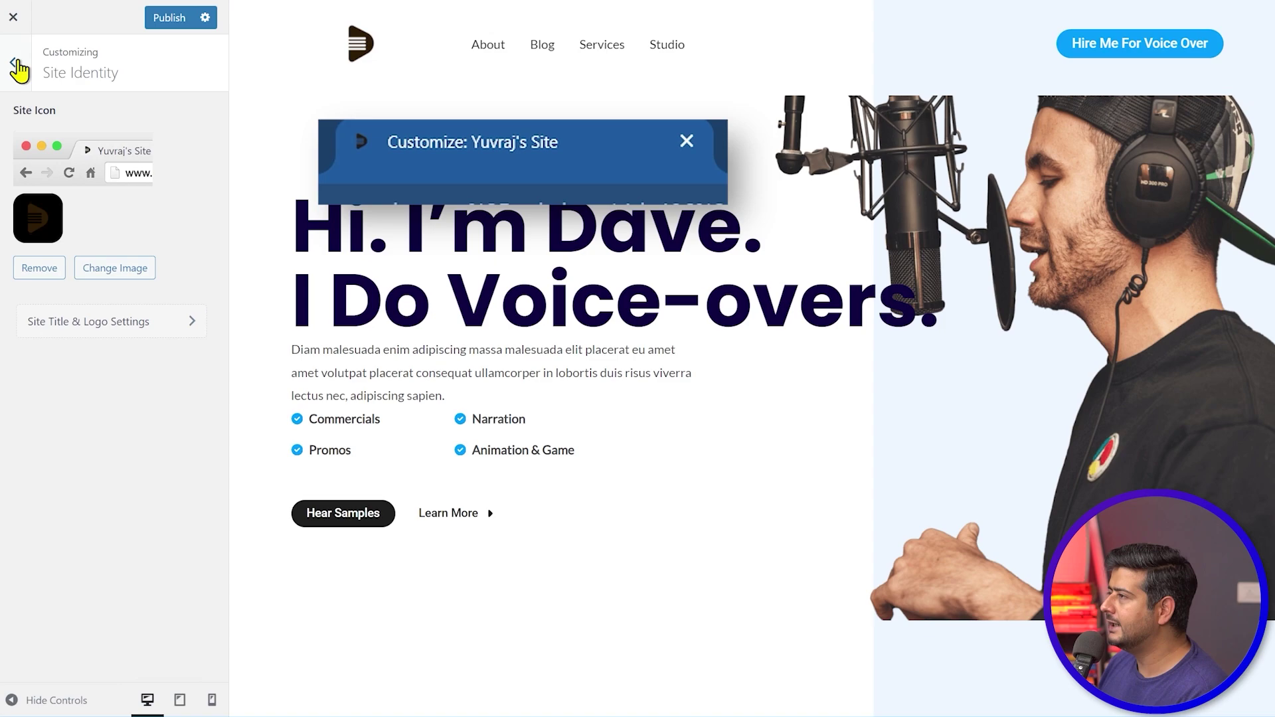
- Return to the header logo settings, open the Transparent Header customization from there, and view the header on the Blog page
click(13, 63)
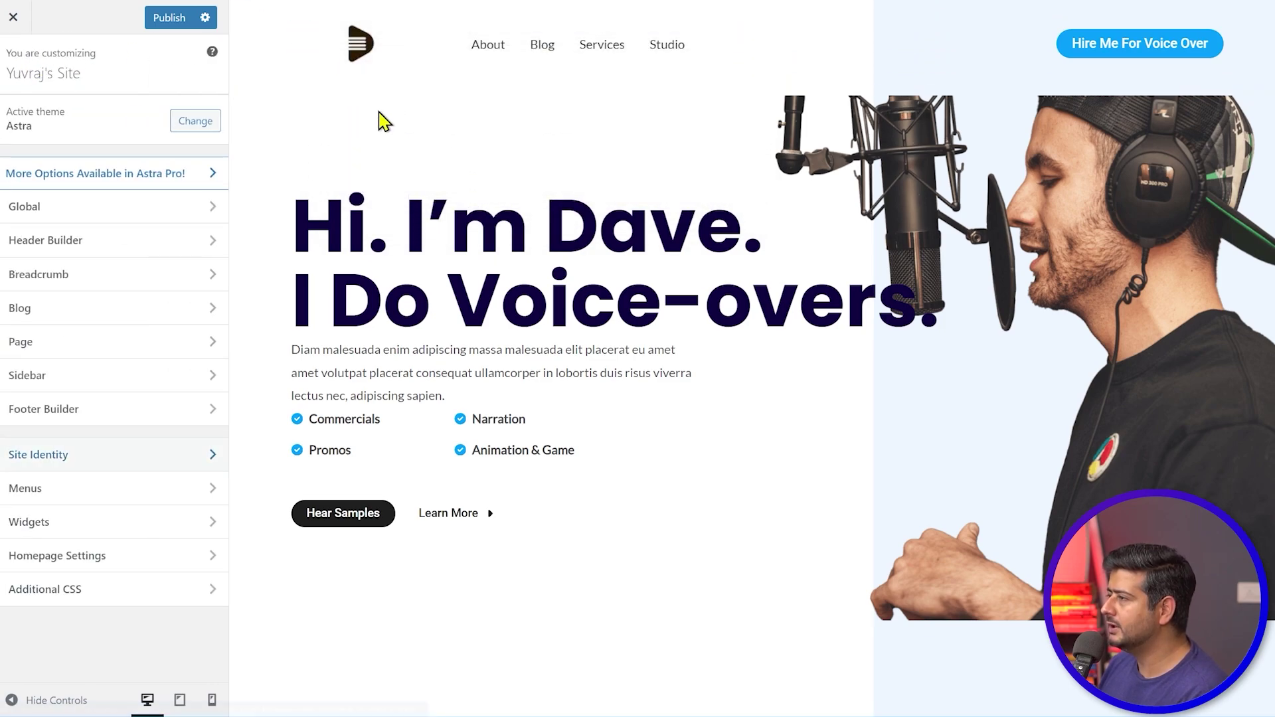
click(306, 37)
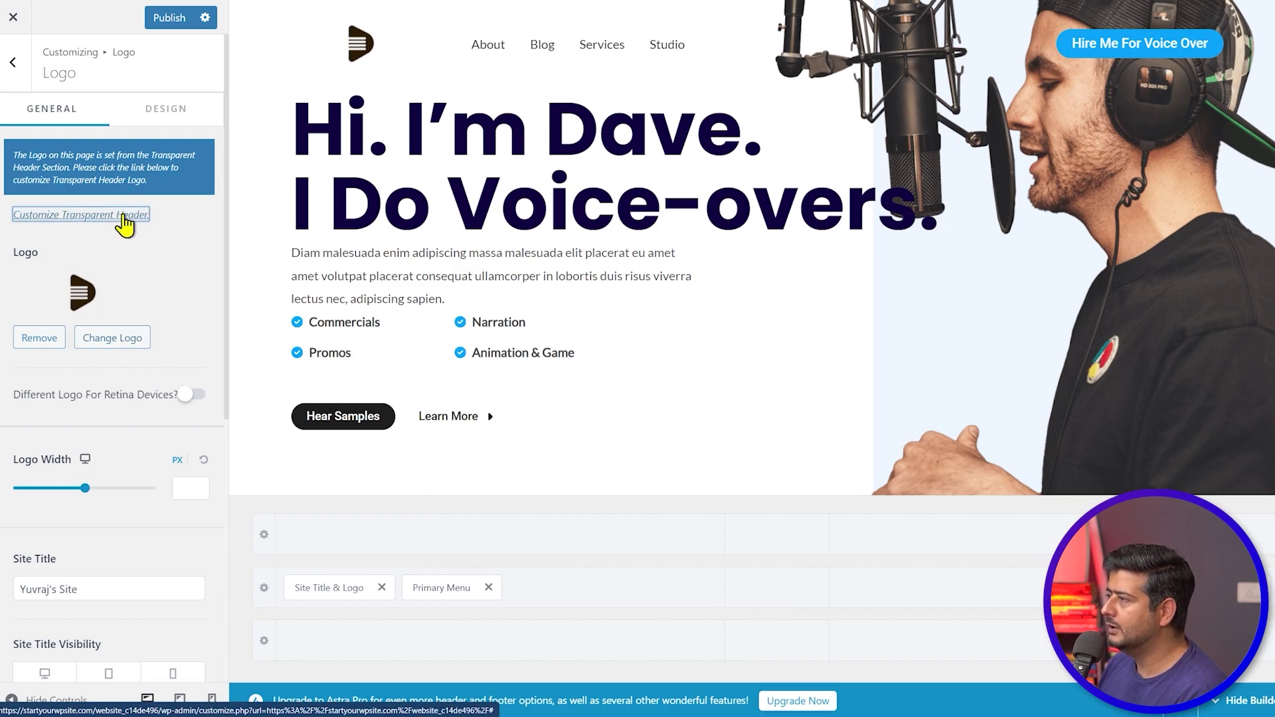
click(124, 216)
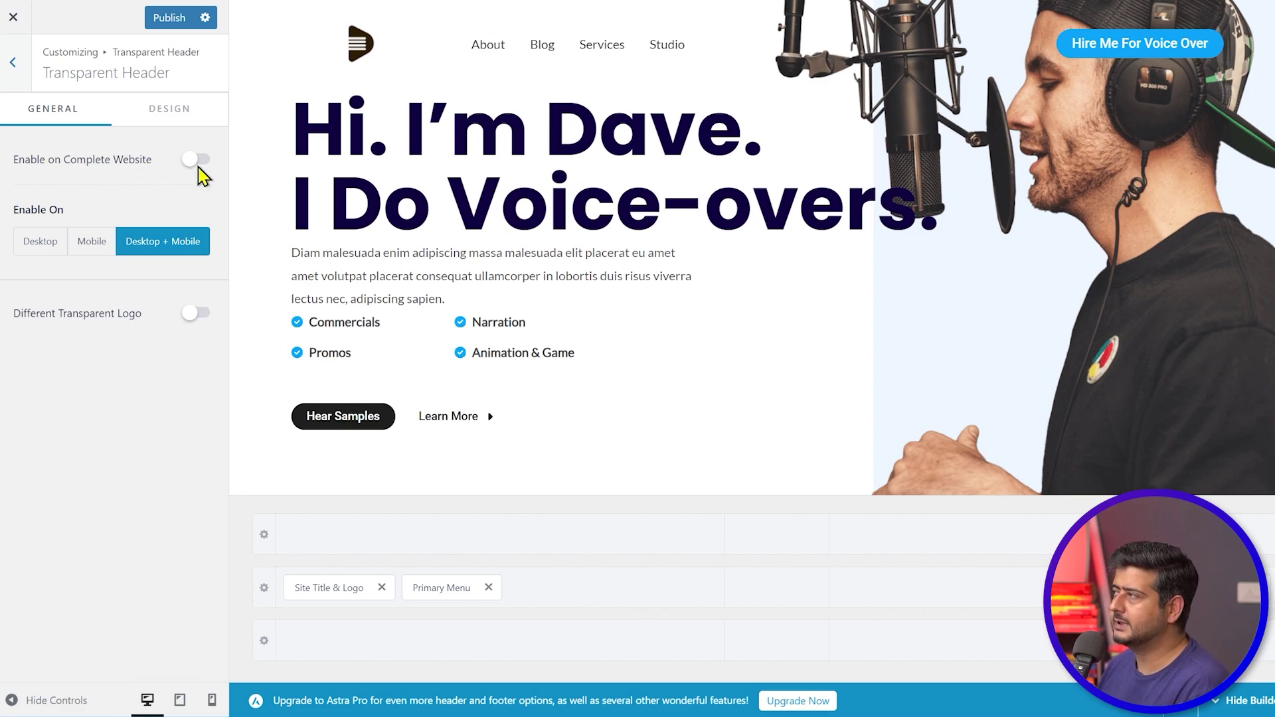
click(548, 55)
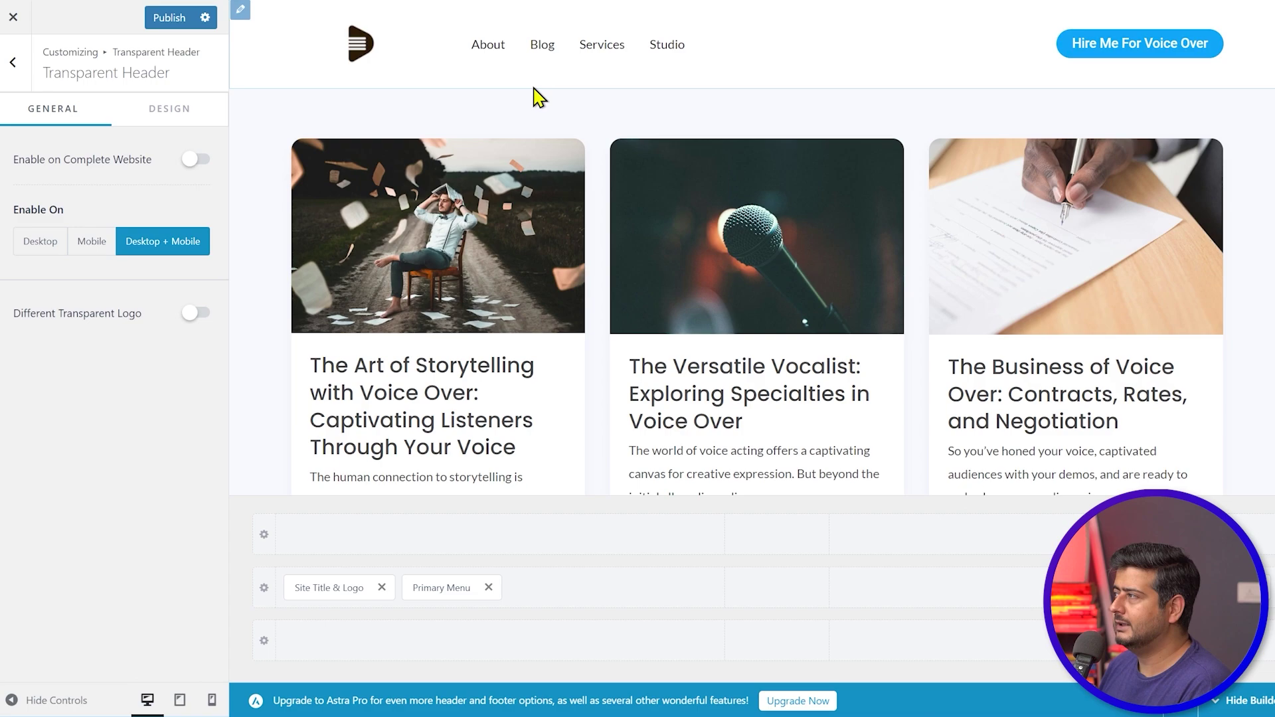
scroll(518, 146, down, 1)
scroll(491, 154, up, 1)
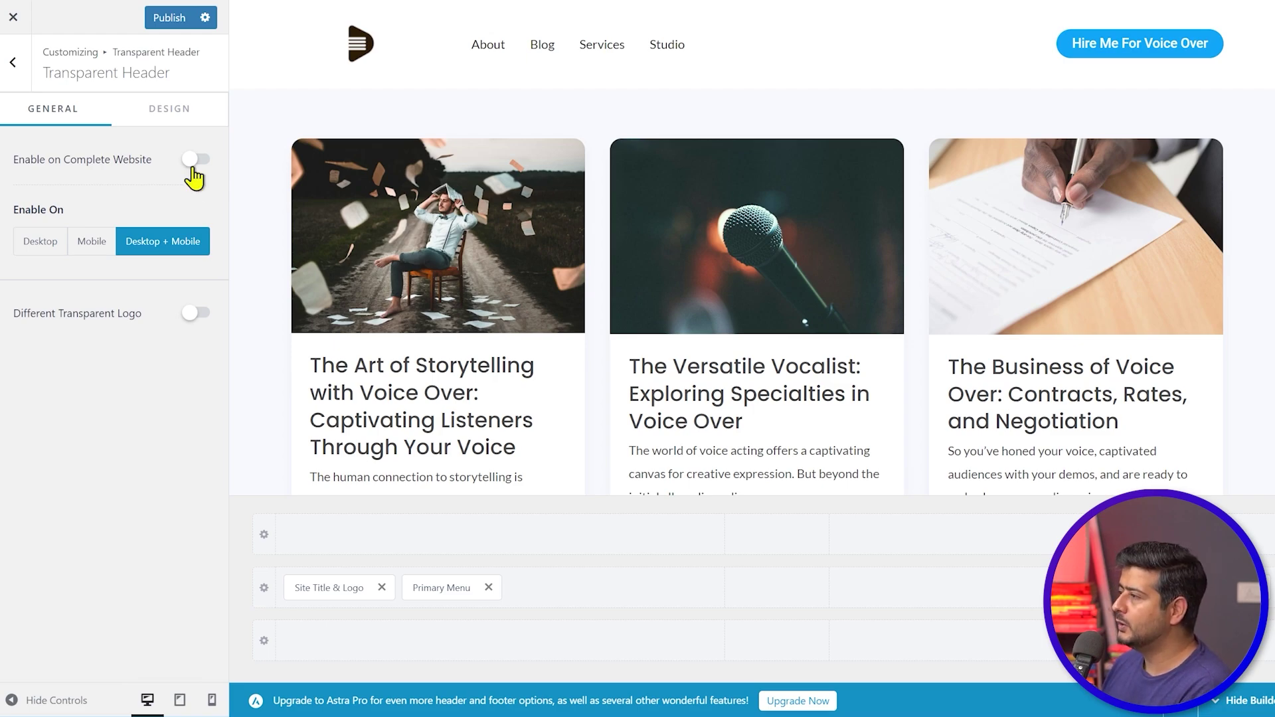
- Try the Different Transparent Logo option, compare the homepage and Blog page headers, and turn the option back off
click(197, 317)
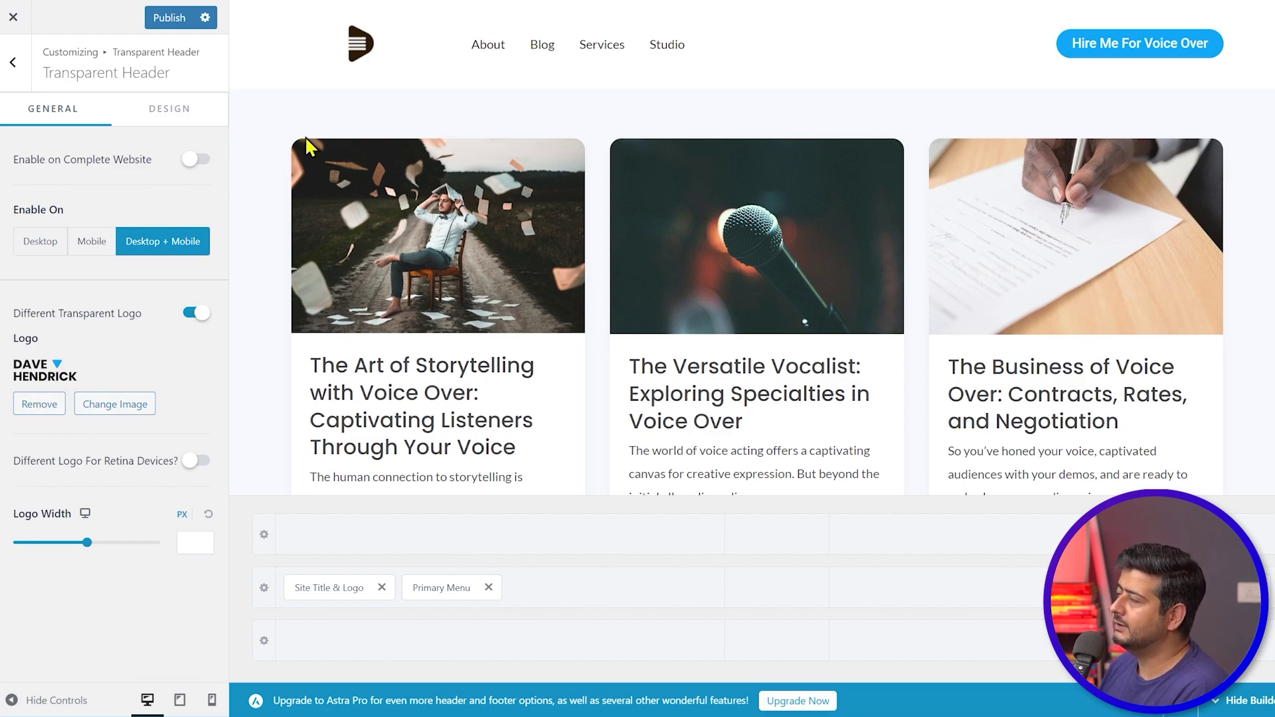
click(359, 57)
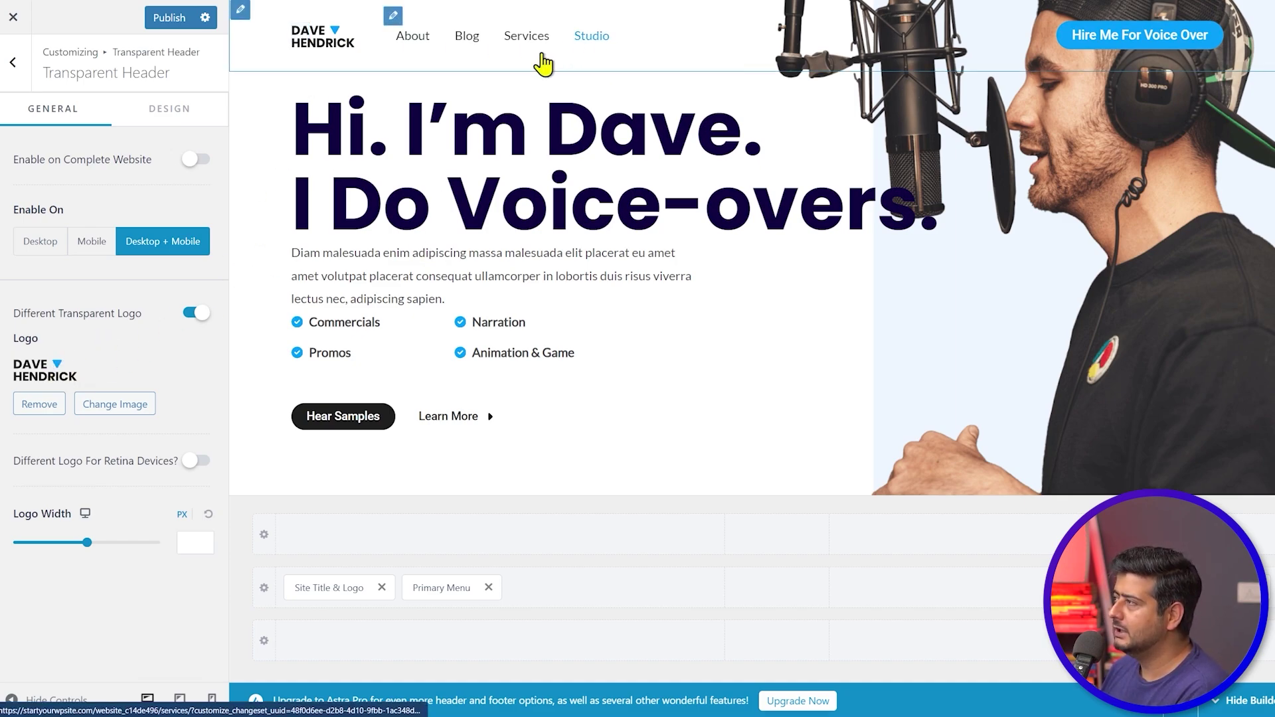
click(463, 46)
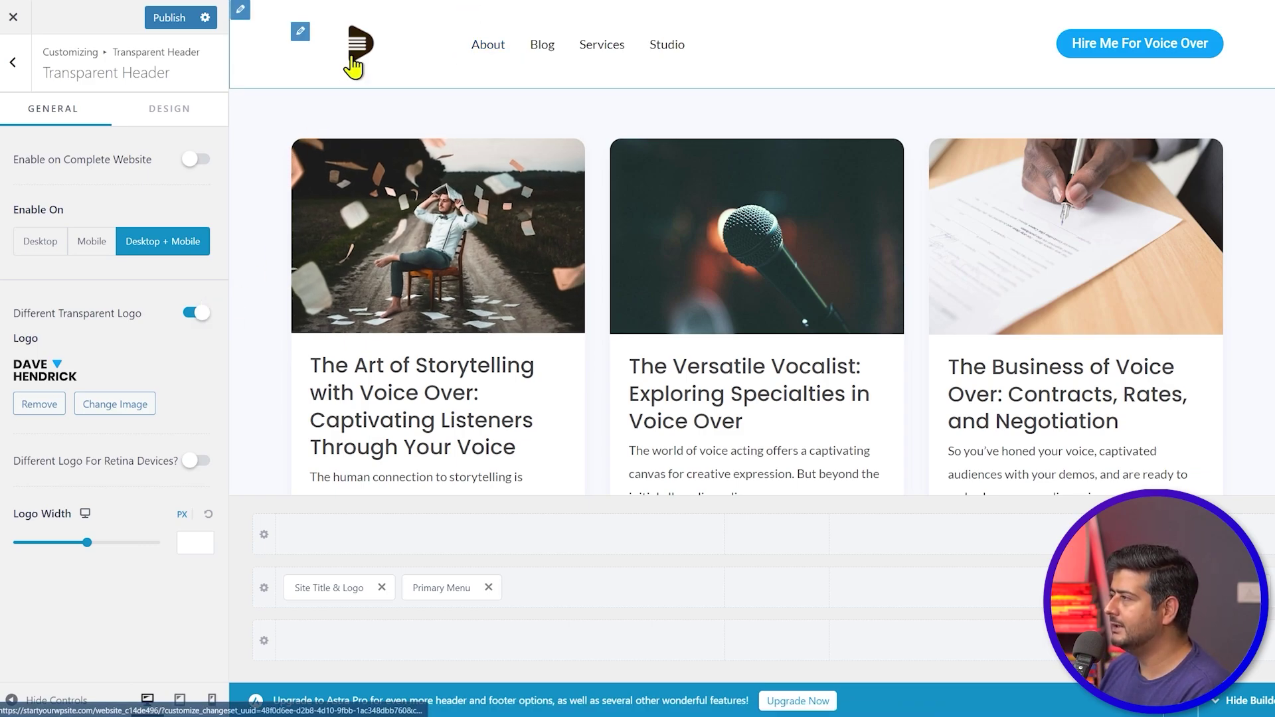
click(196, 313)
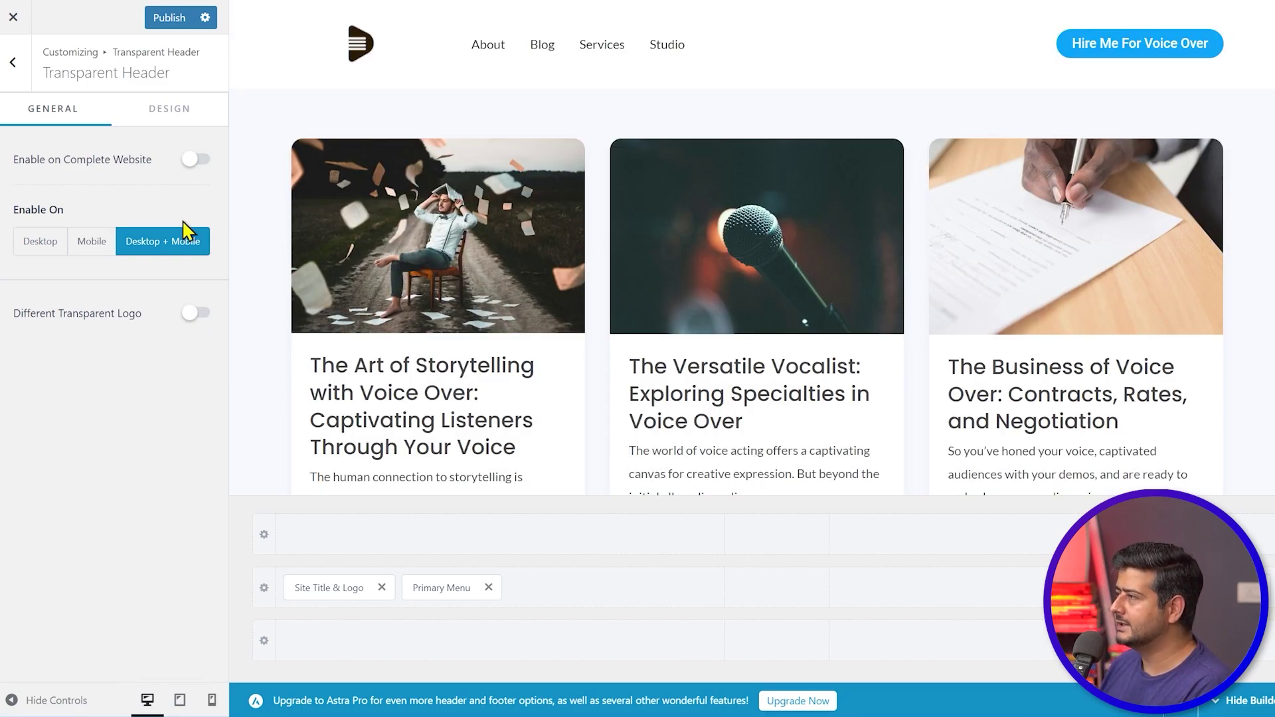
- Open the Transparent Header's design settings and look over its border, logo, menu, social, search and button color options
click(177, 120)
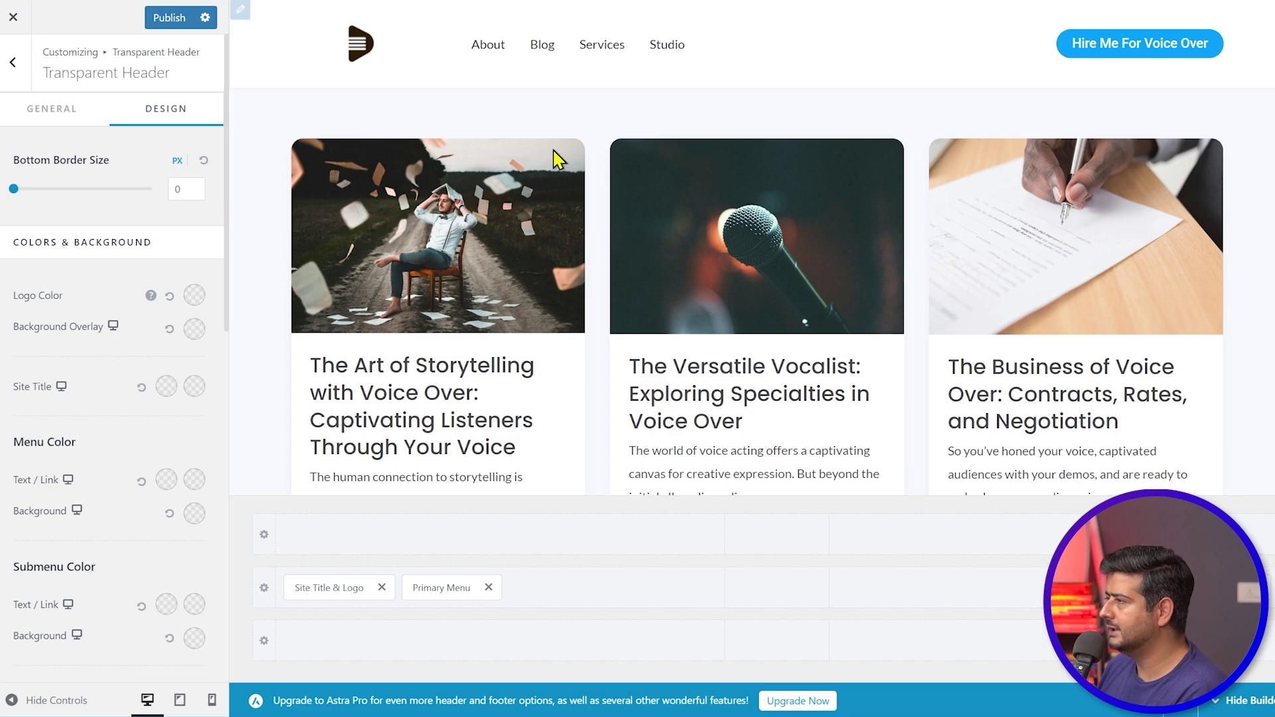
scroll(111, 332, down, 5)
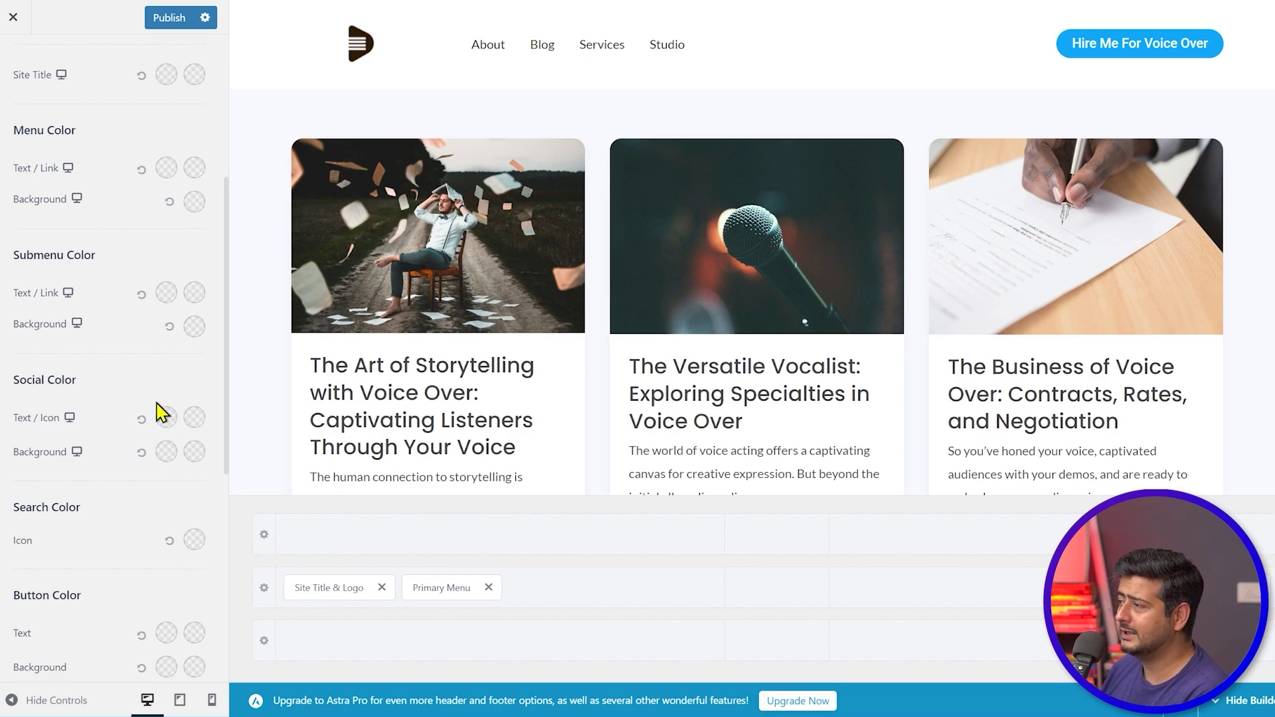
scroll(163, 392, down, 4)
scroll(143, 372, up, 6)
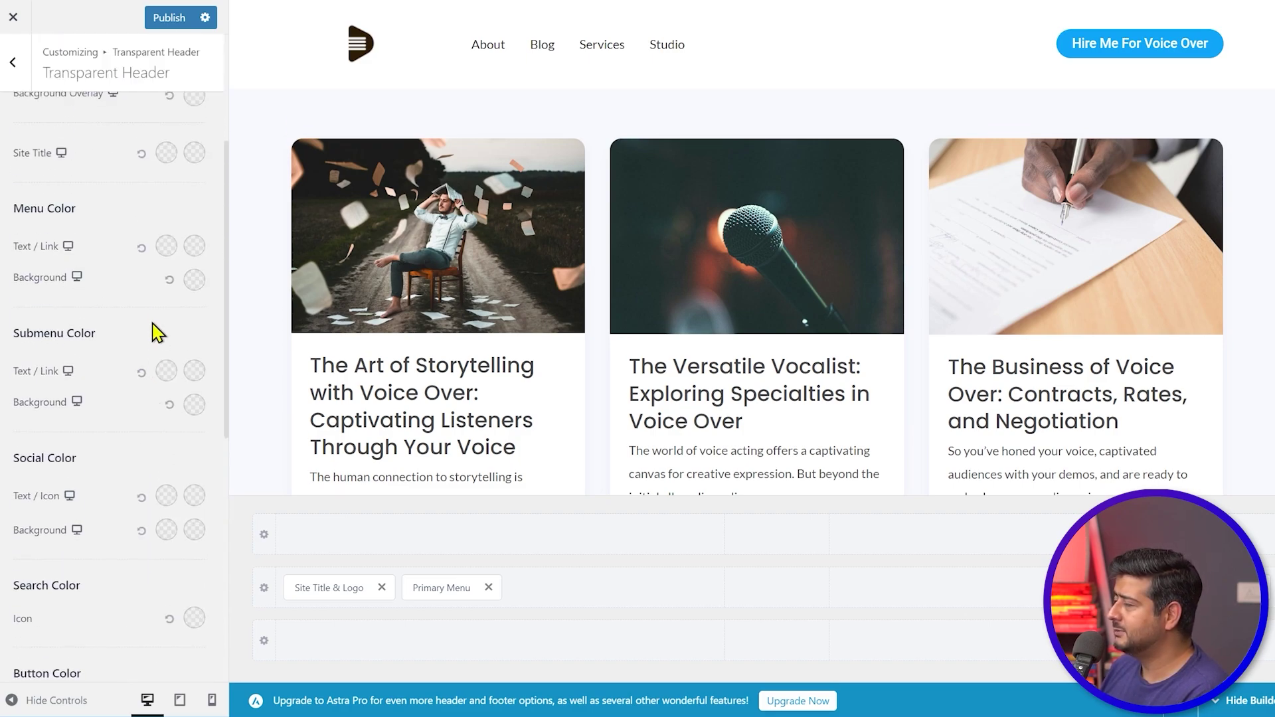
scroll(152, 300, up, 3)
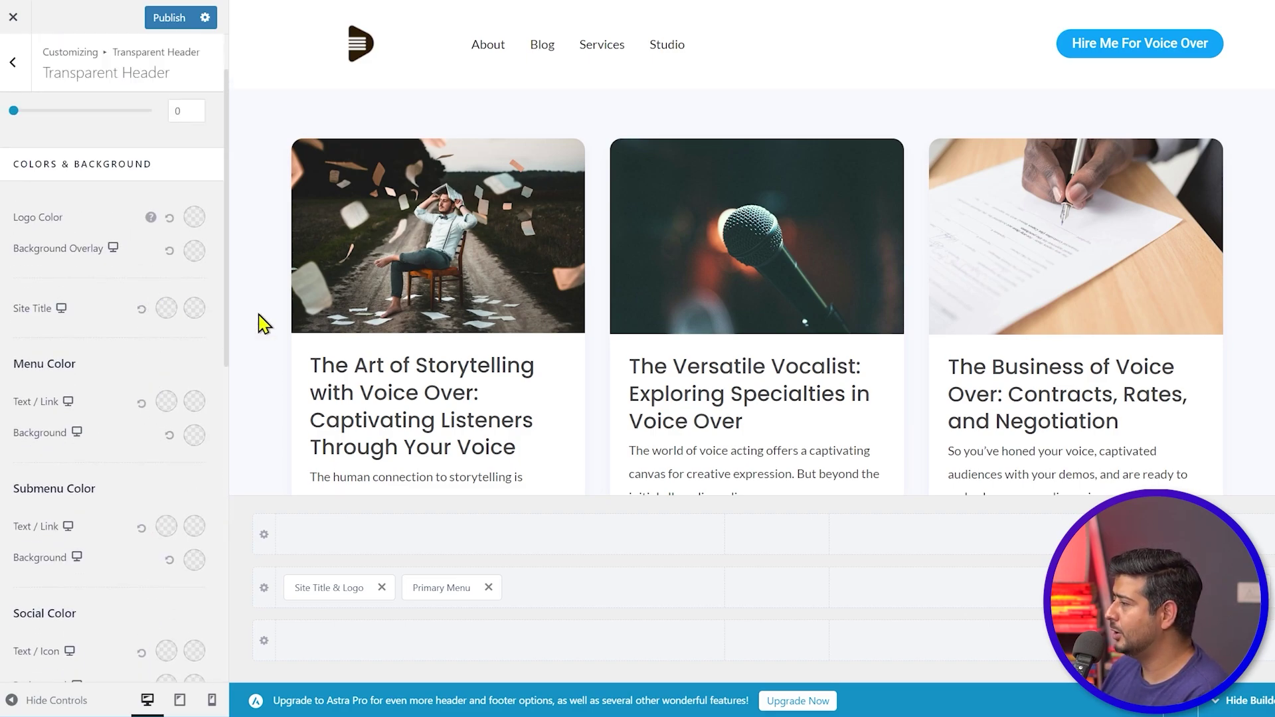
- Add a Search element after the Primary Menu in the header and set the transparent header's search icon color to the second palette blue
click(560, 598)
click(496, 459)
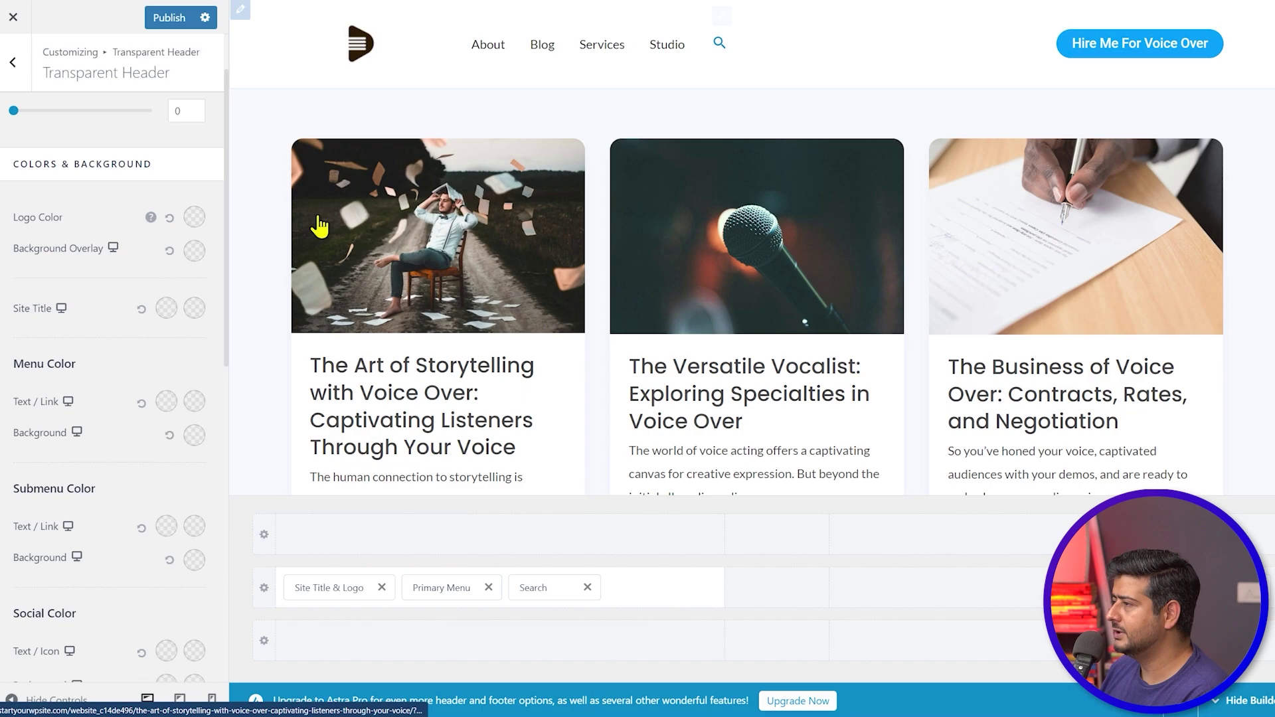
scroll(96, 386, down, 5)
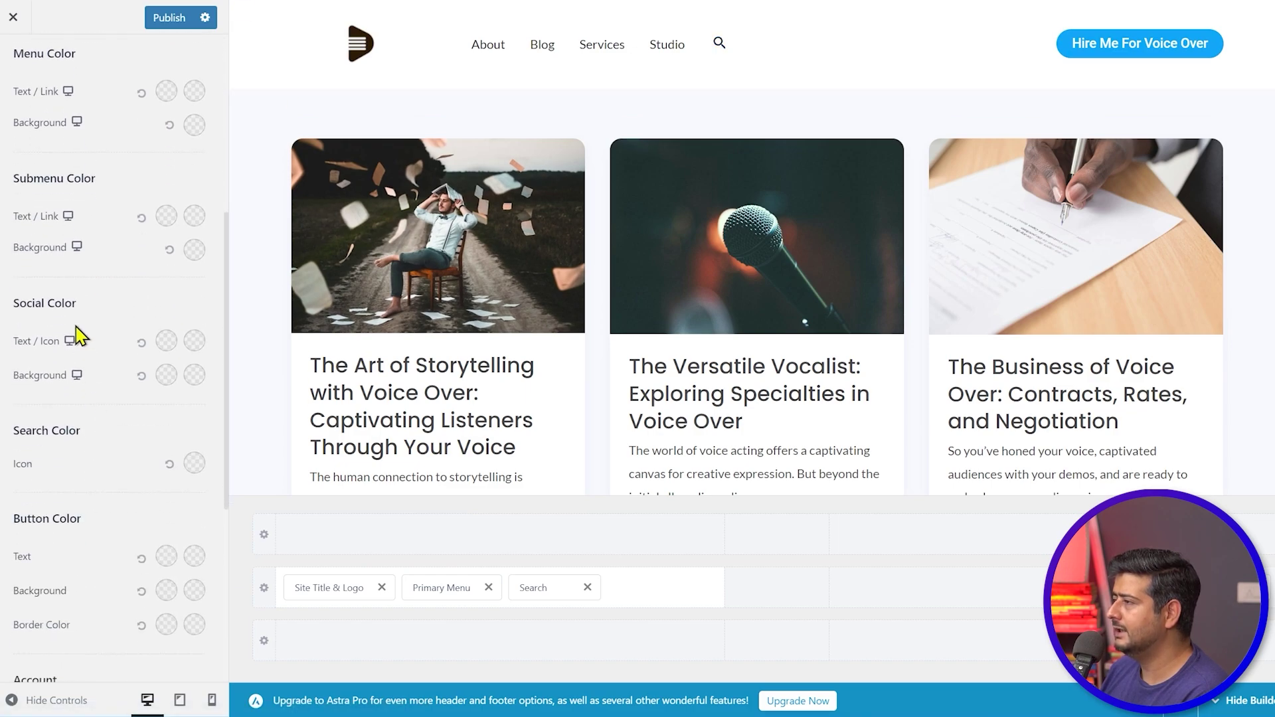
click(195, 463)
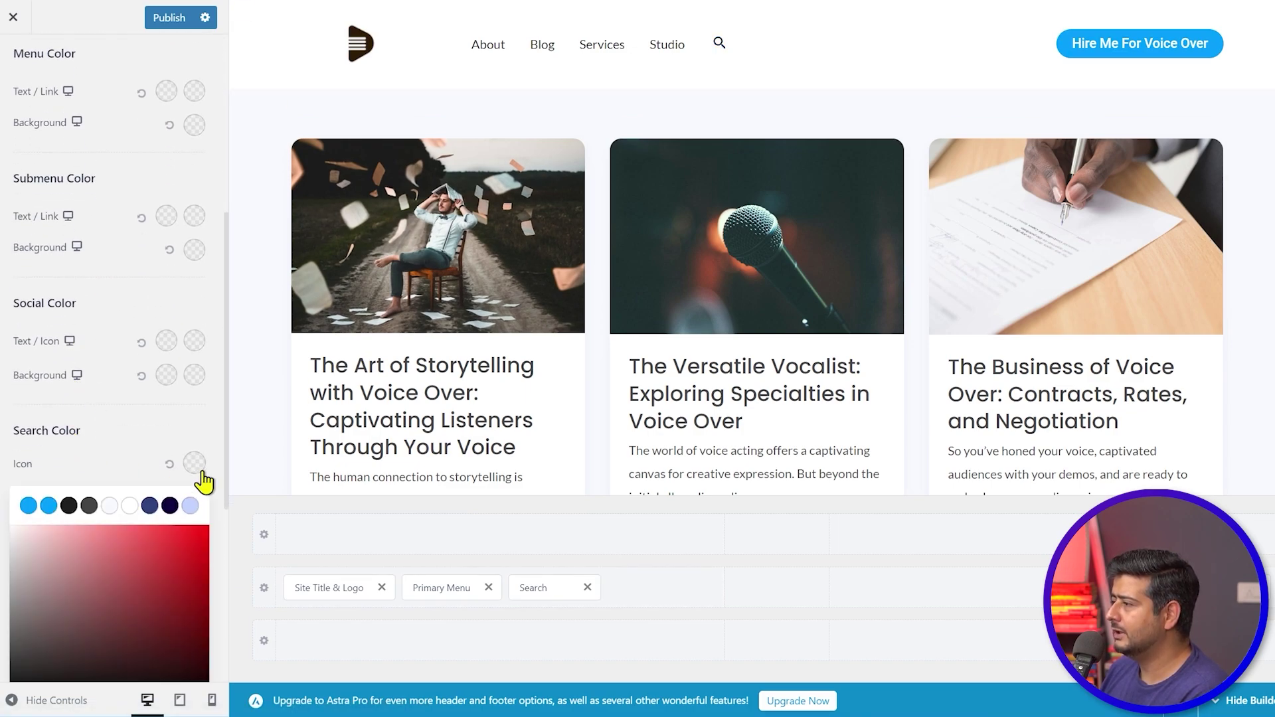
click(49, 505)
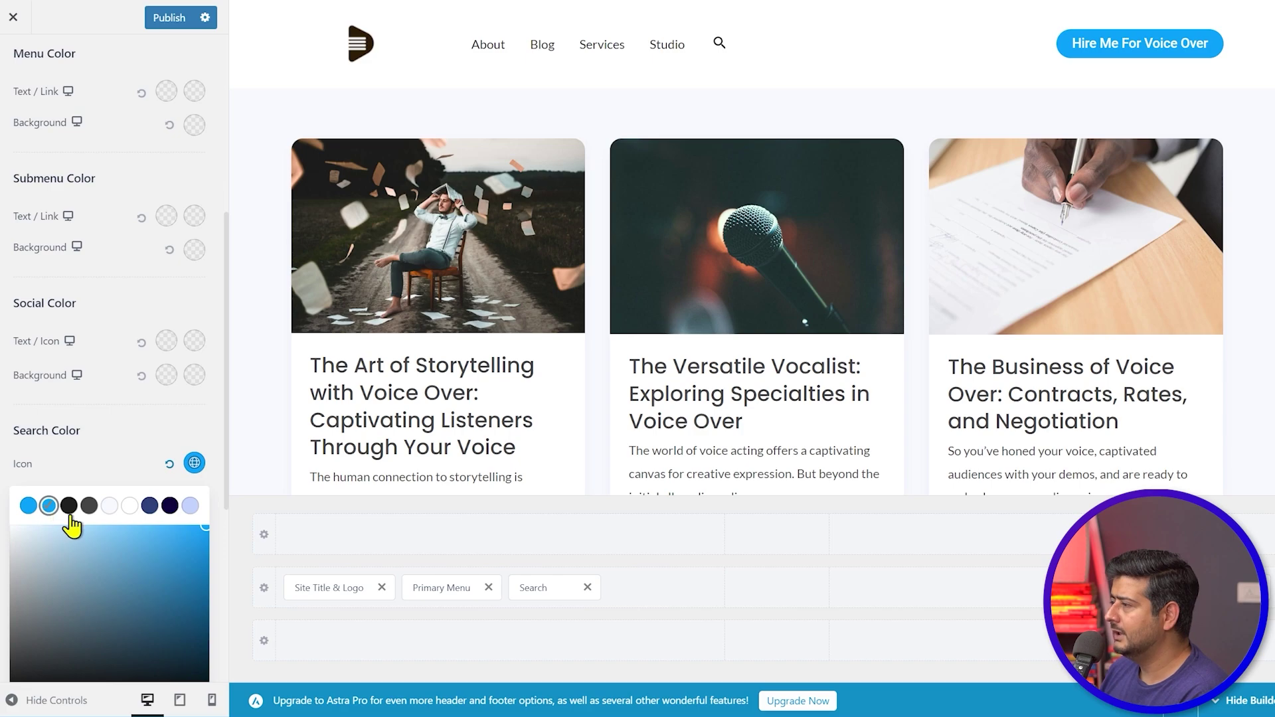
click(145, 449)
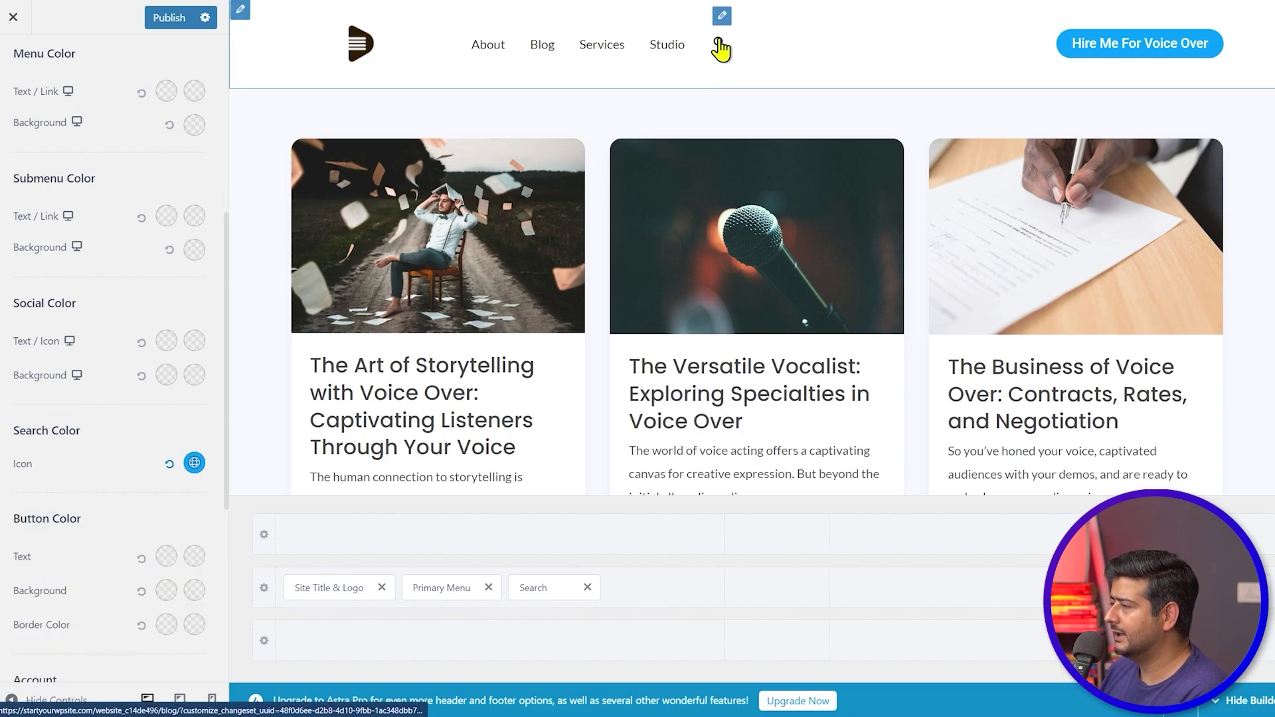
- Turn on Live Search for the header's Search element and limit the searched post types to Posts
click(536, 589)
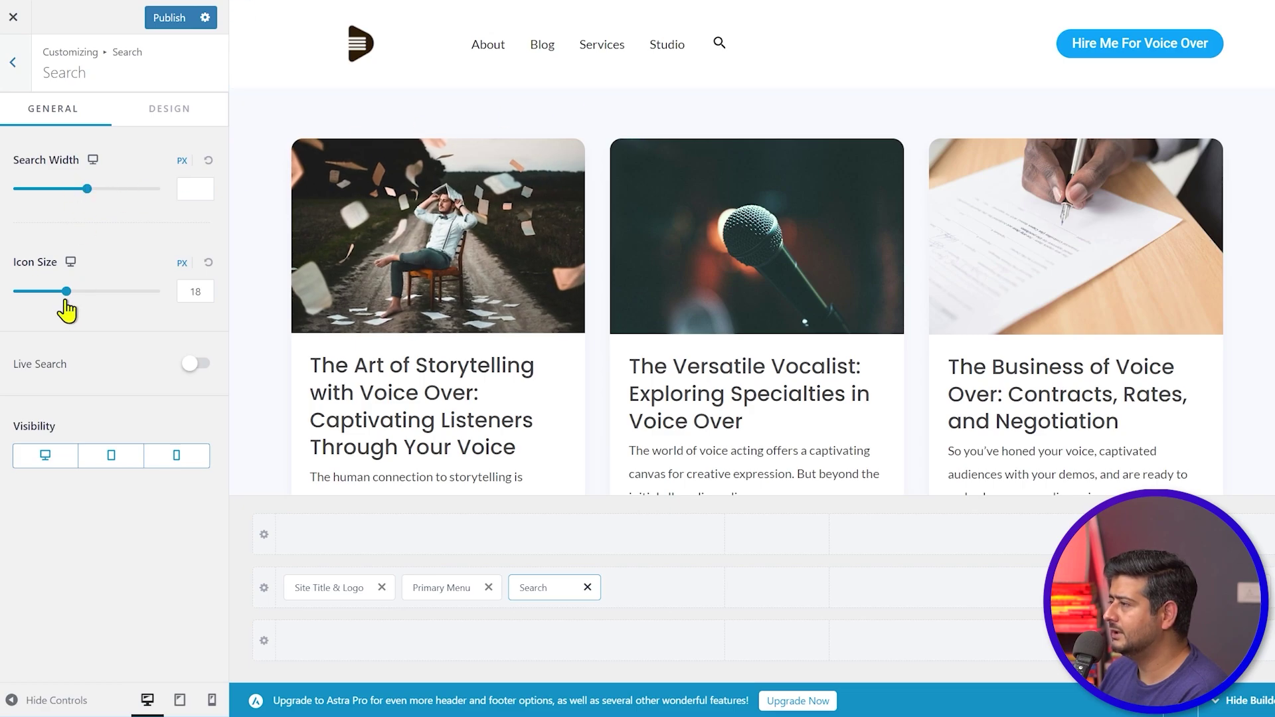
click(197, 366)
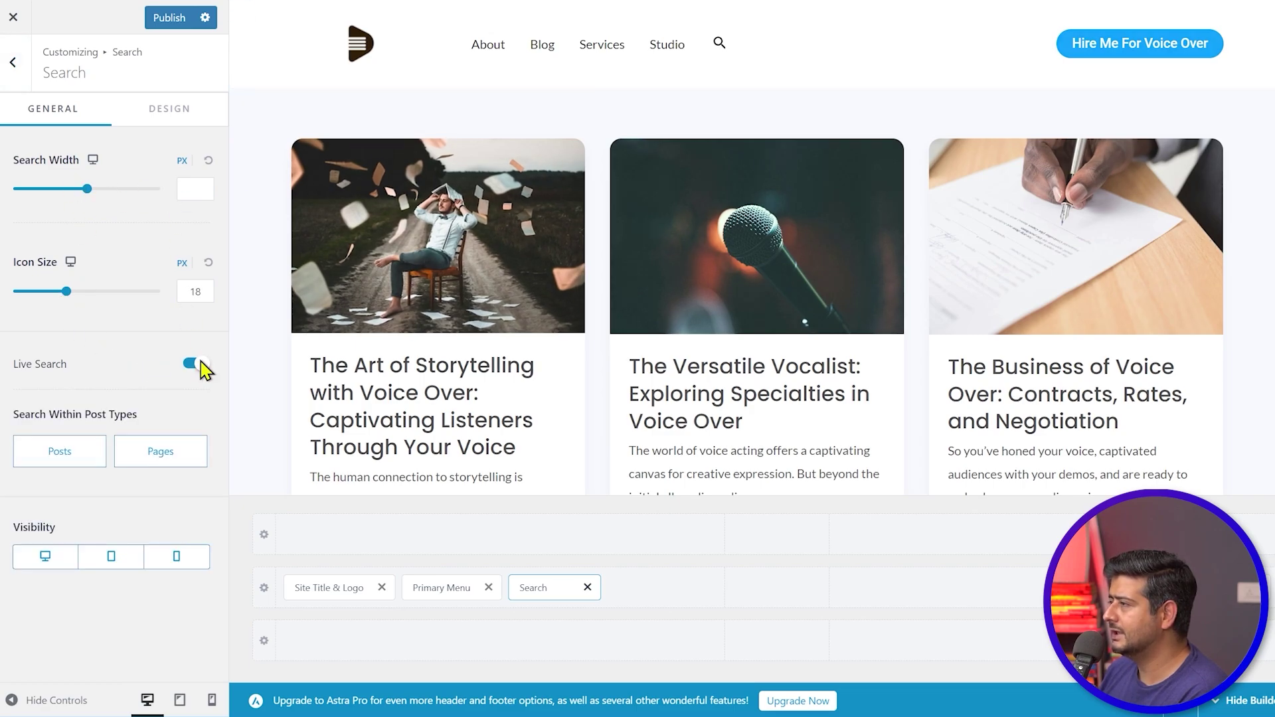
click(85, 458)
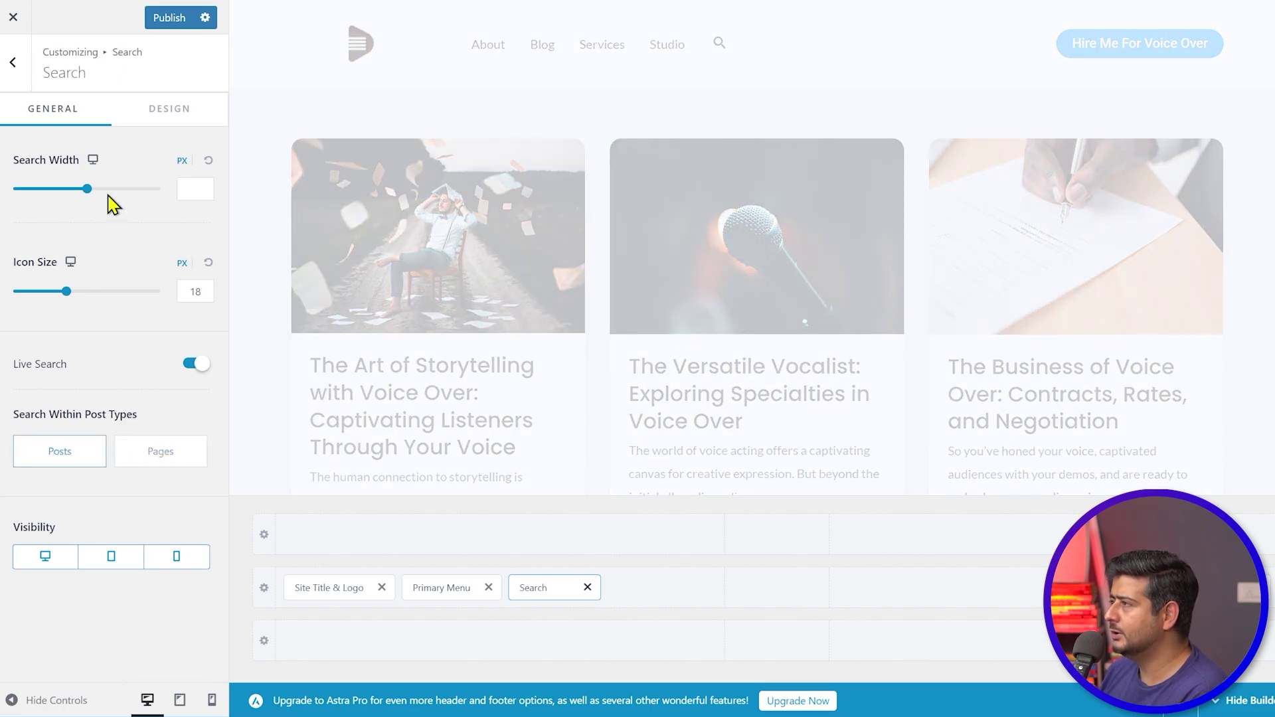
- Set the header Search element's icon color to the second palette blue
click(170, 112)
click(198, 162)
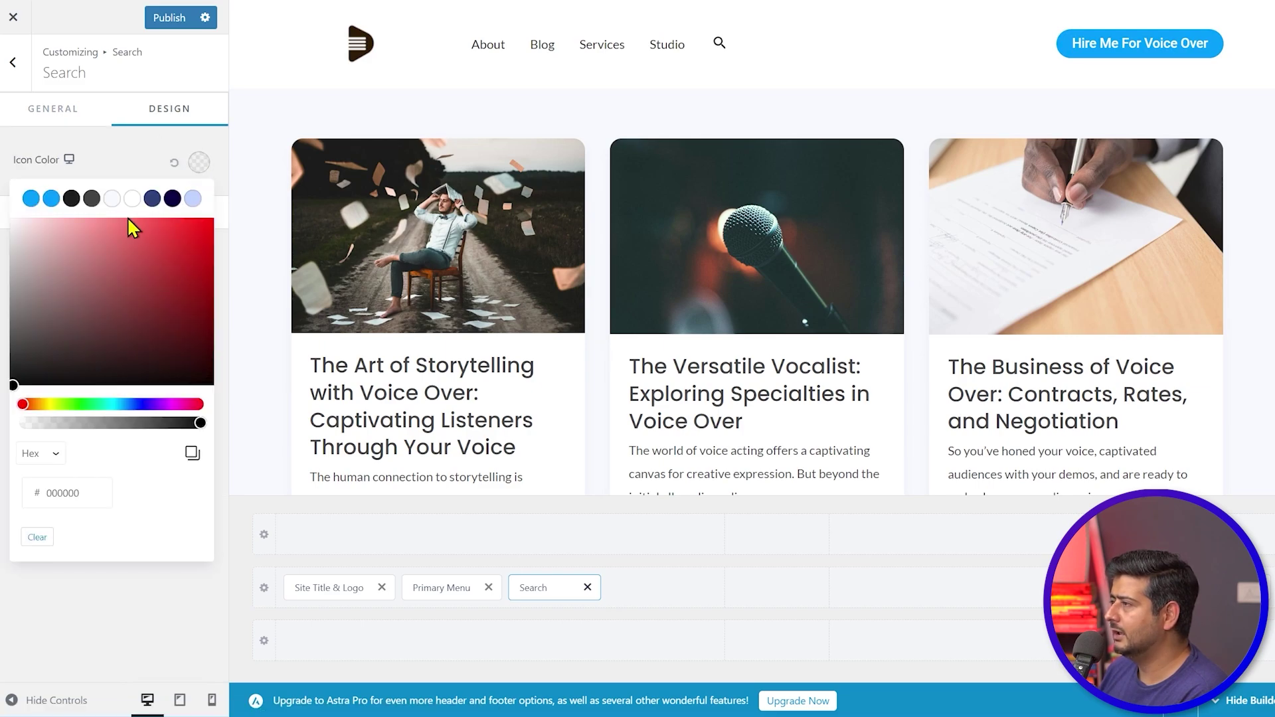
click(52, 198)
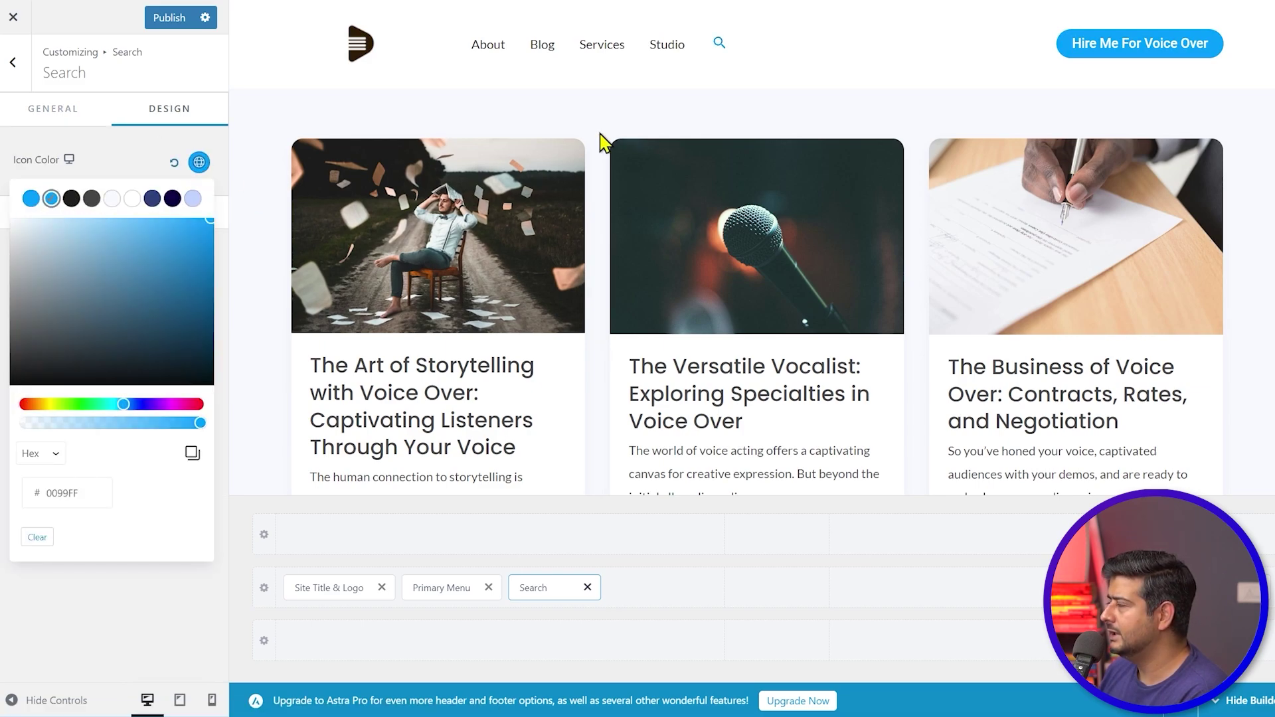
click(153, 79)
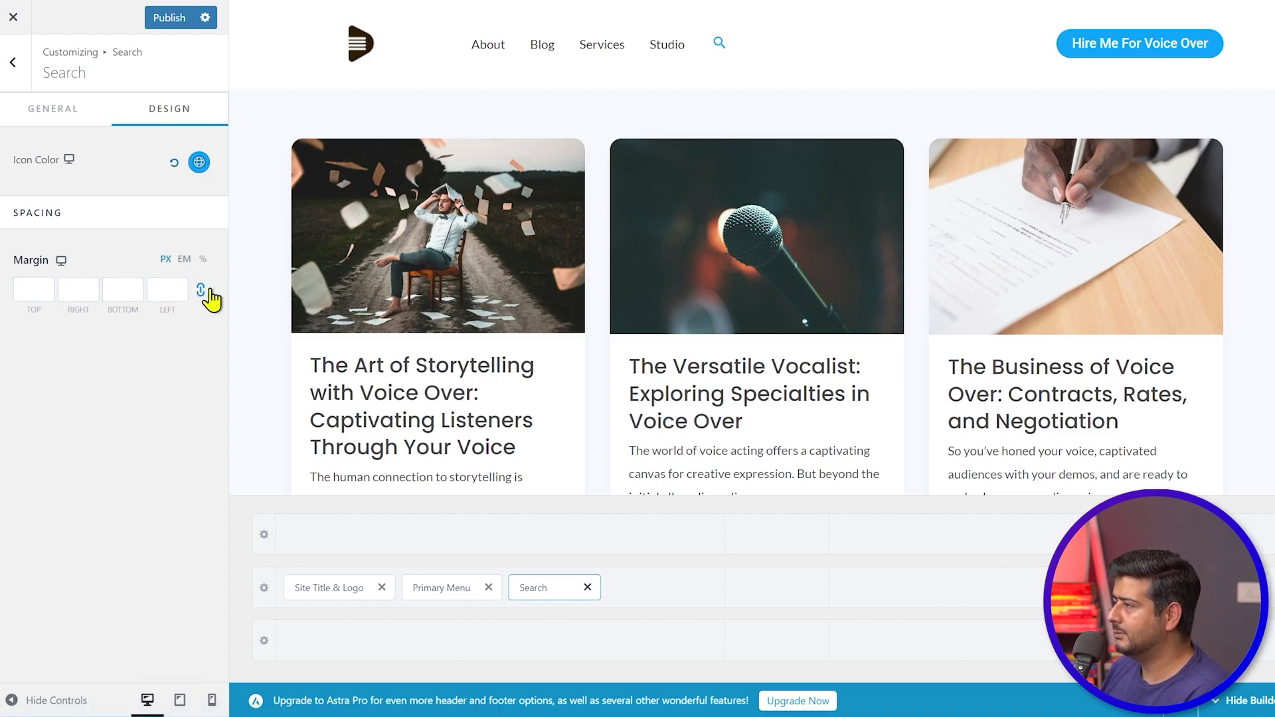
- Set the header Search element's margin to 30 px on all sides, and return to the main customizer options
click(151, 288)
text(20)
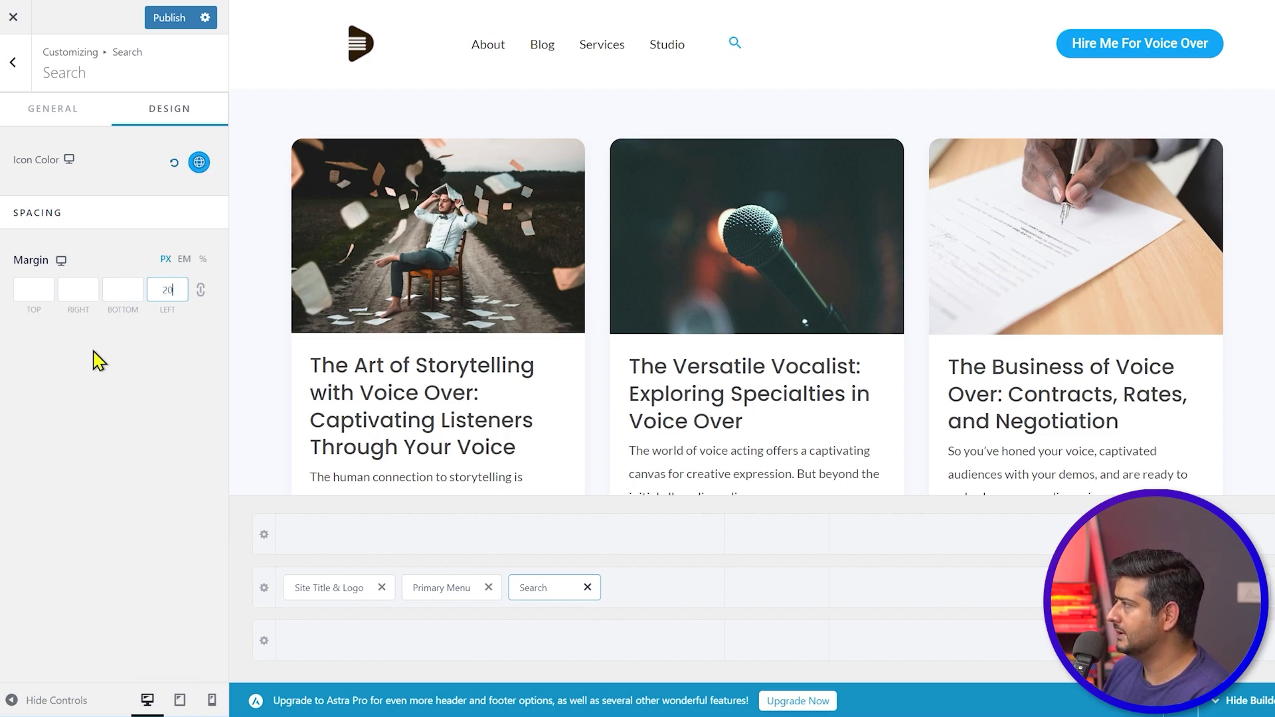
key(BackSpace)
key(BackSpace)
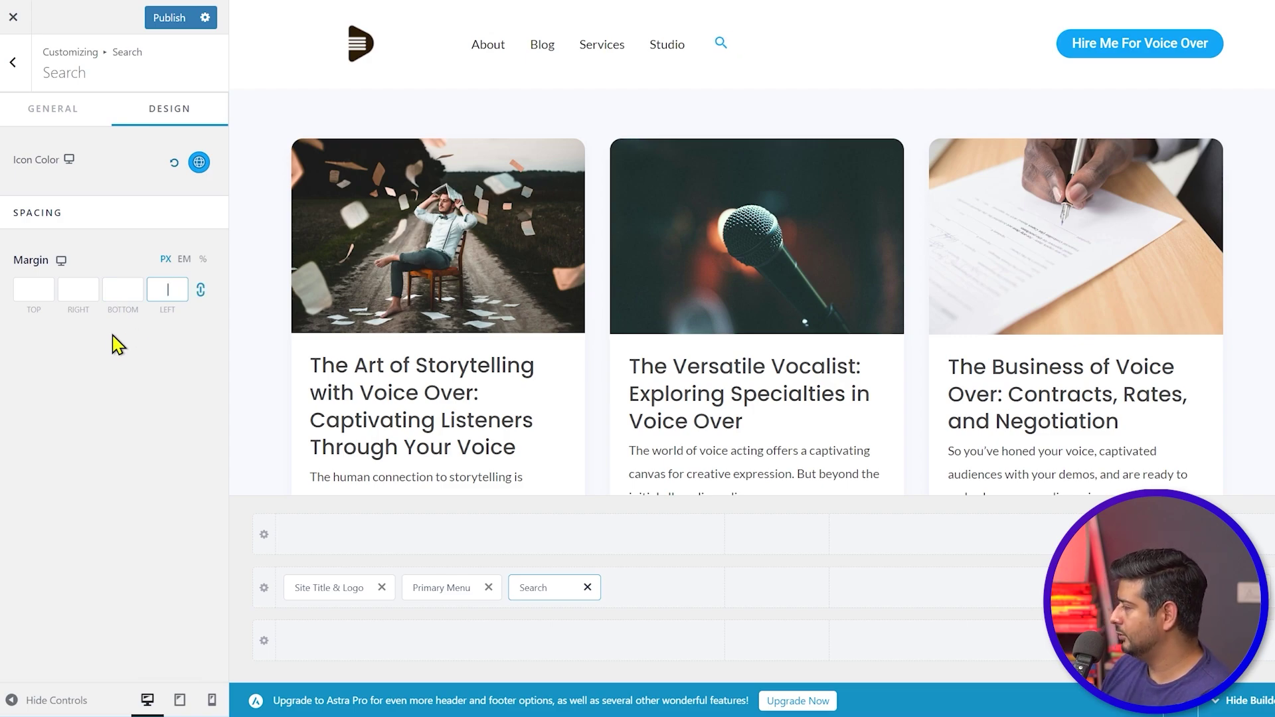
text(30)
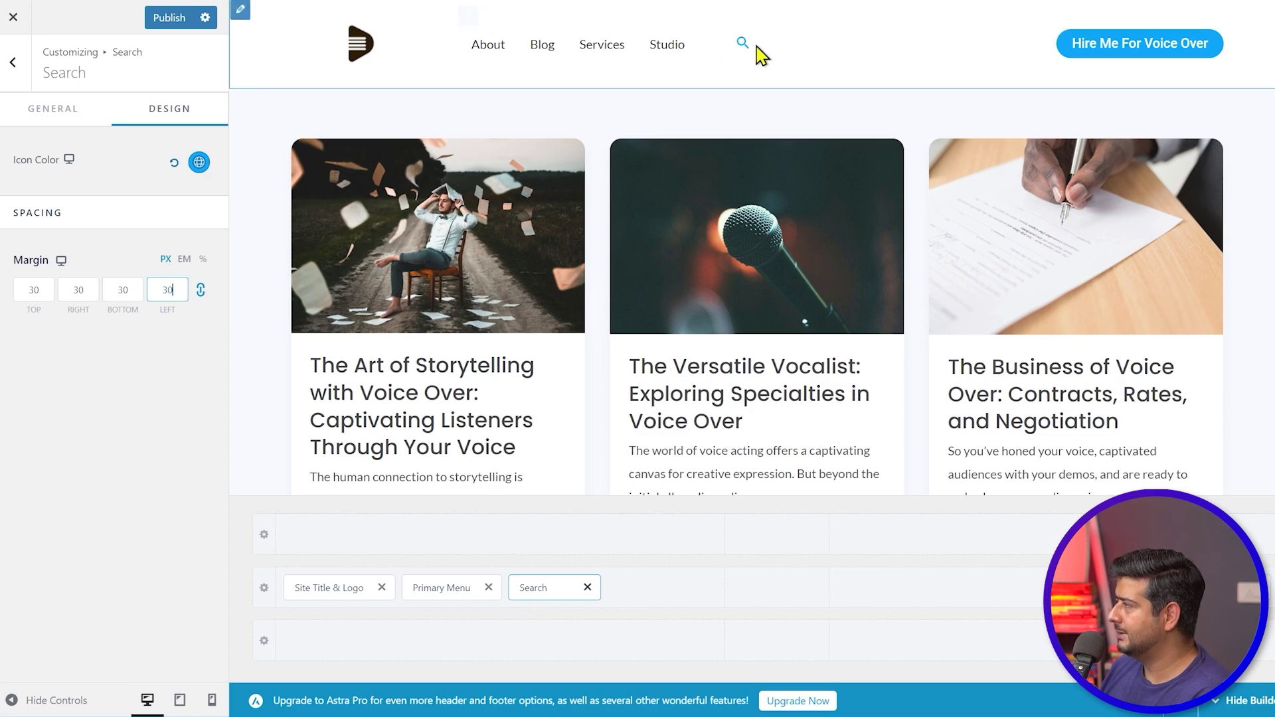
click(19, 62)
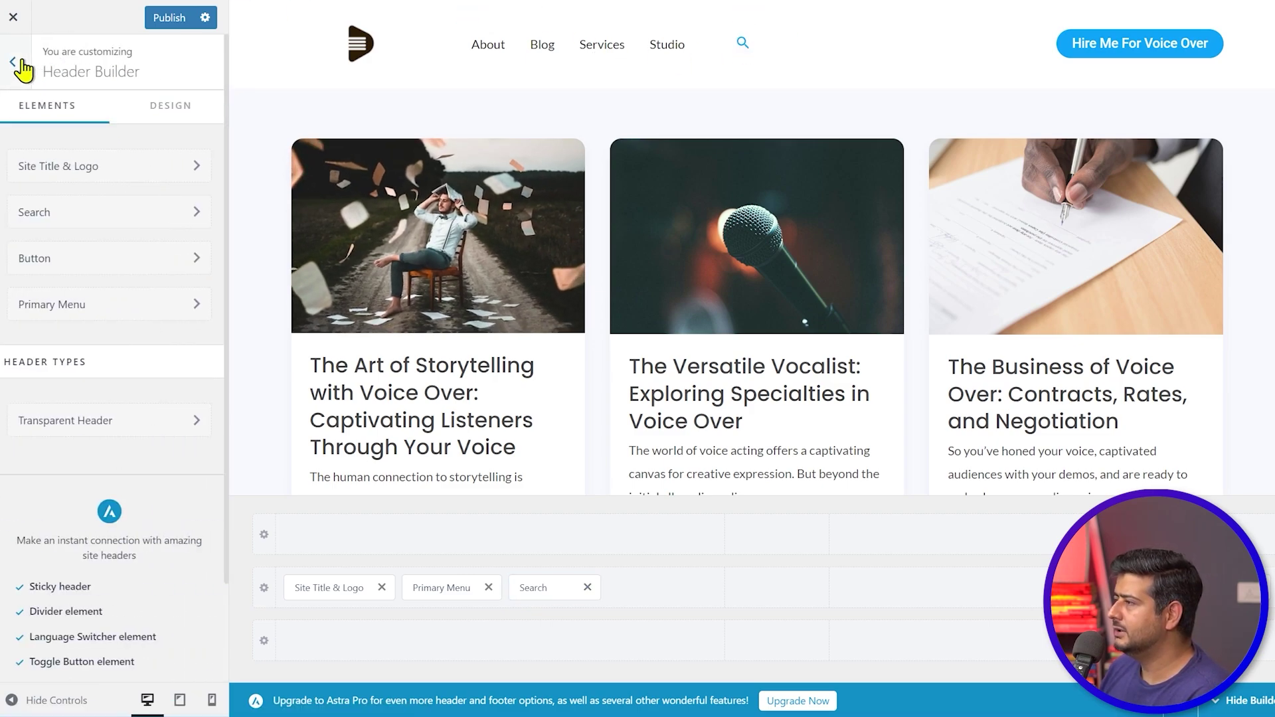
click(20, 64)
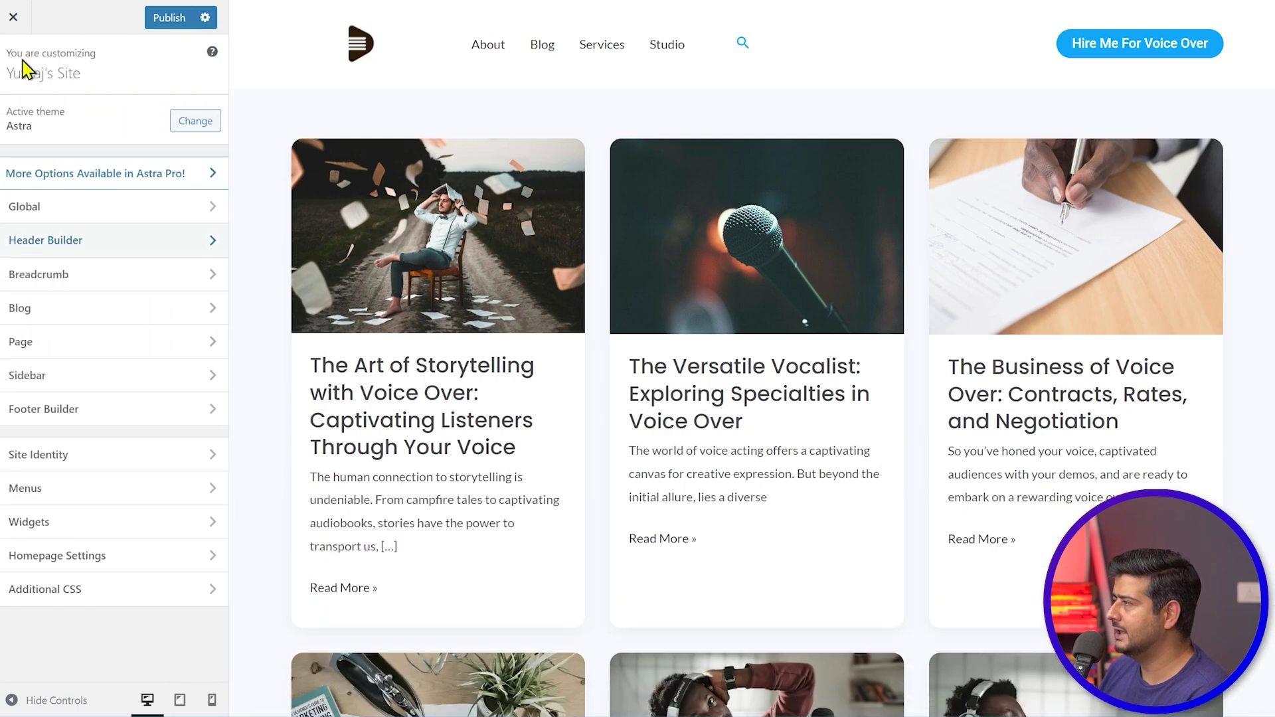
- Open the homepage in the preview and look through its sections down to the footer
click(378, 66)
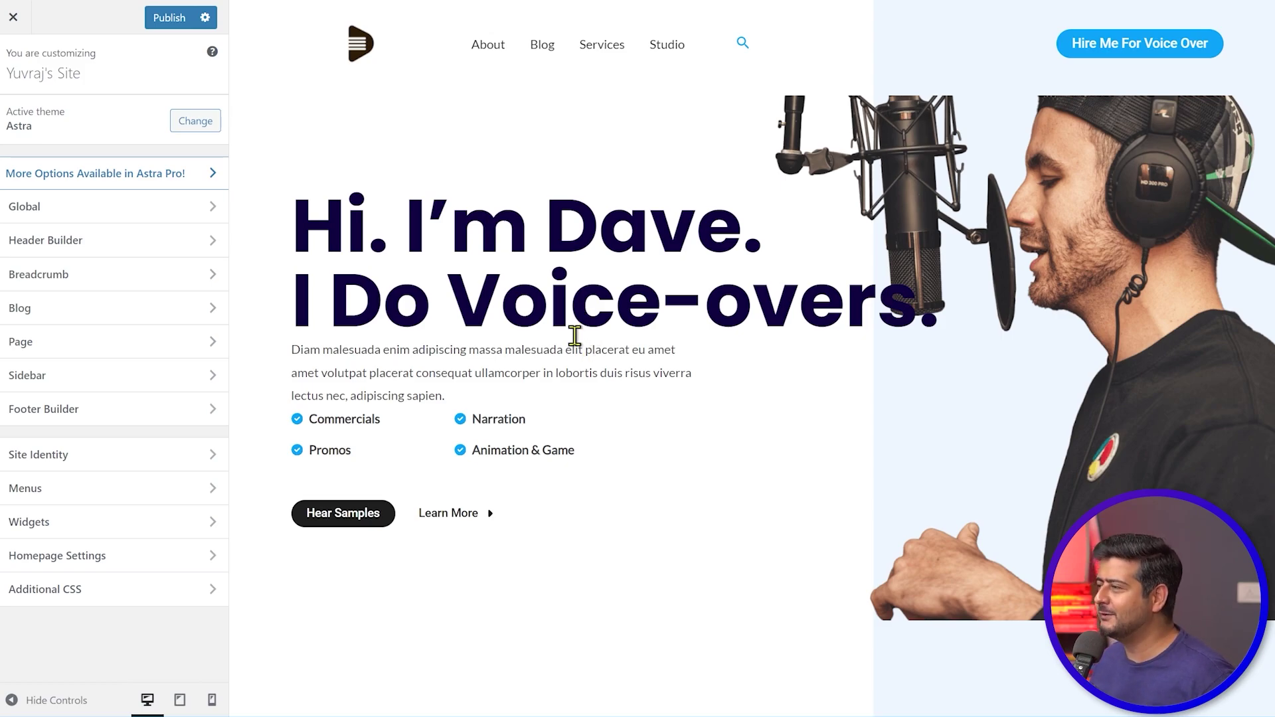
scroll(574, 337, down, 15)
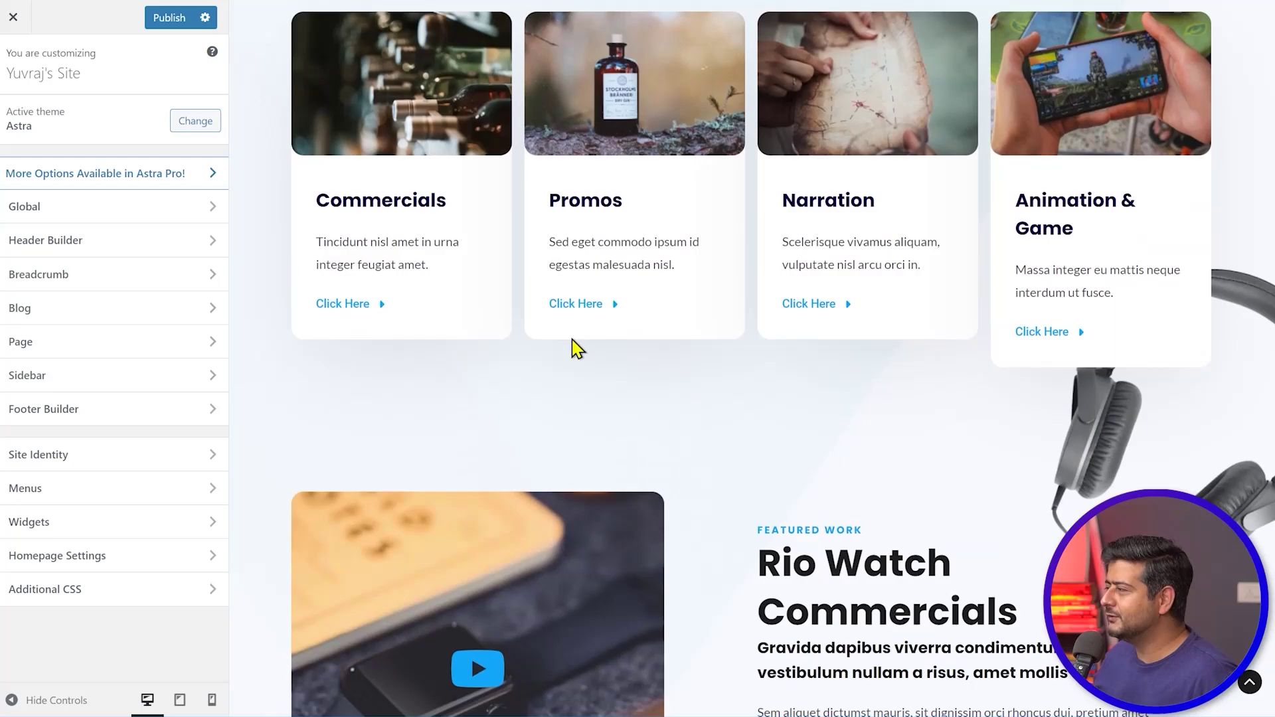
scroll(573, 340, down, 20)
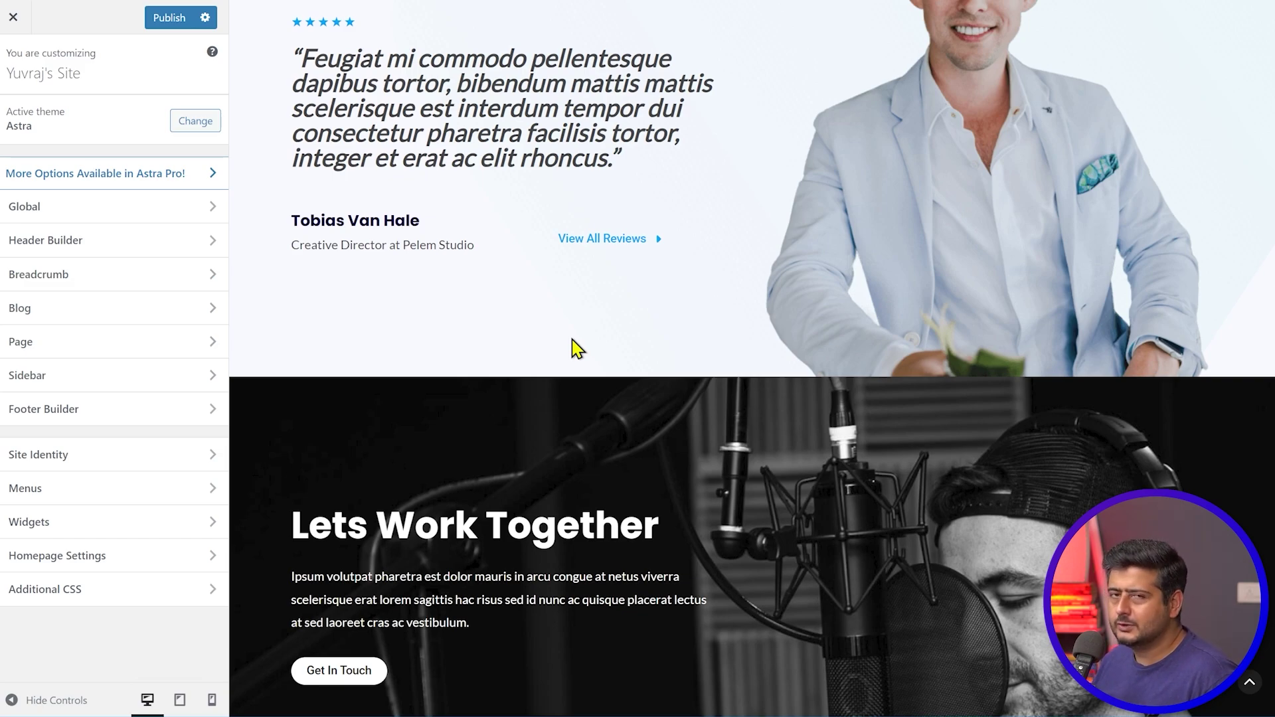
scroll(574, 343, down, 5)
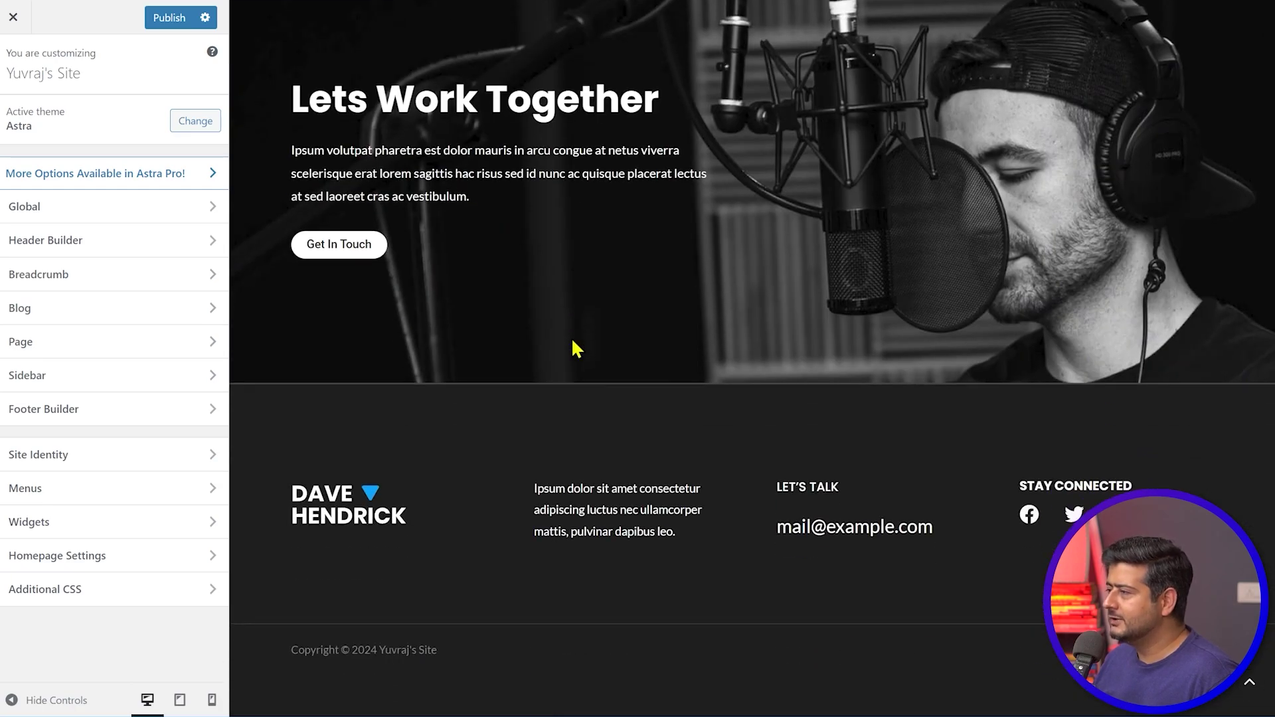
- In the footer's social icons, hide the YouTube icon and add a GitHub icon
click(99, 412)
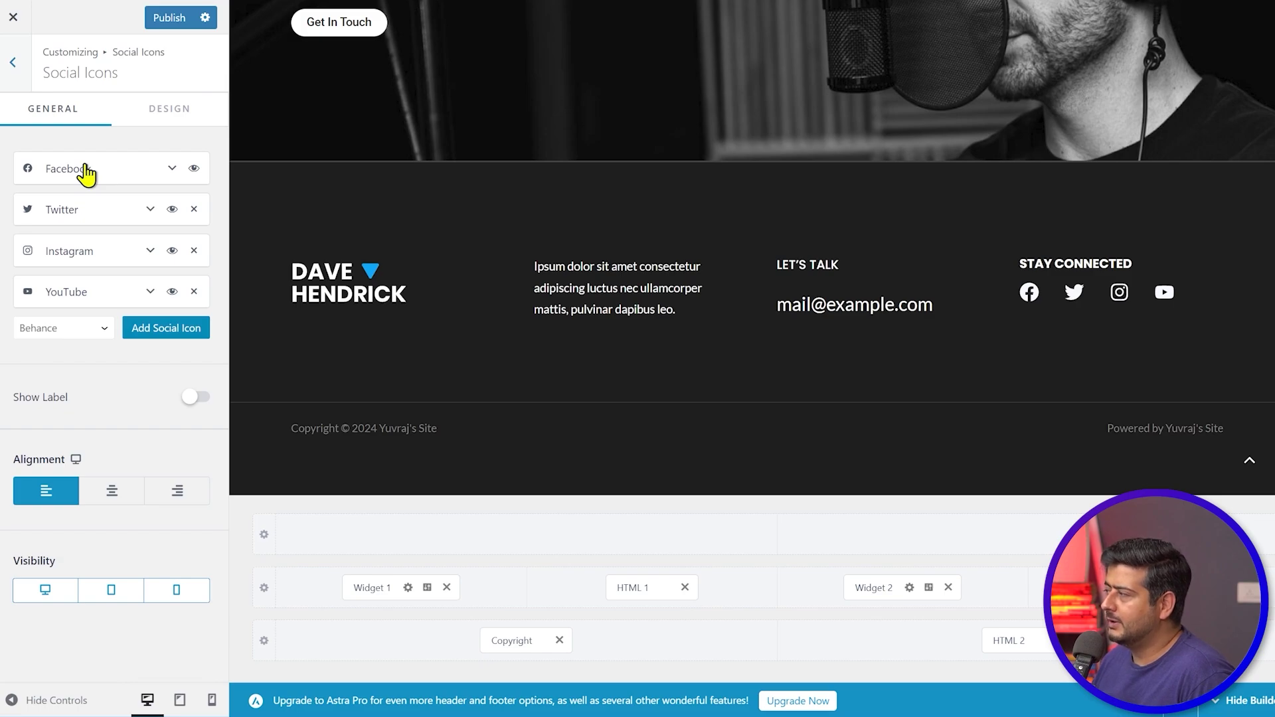
click(171, 293)
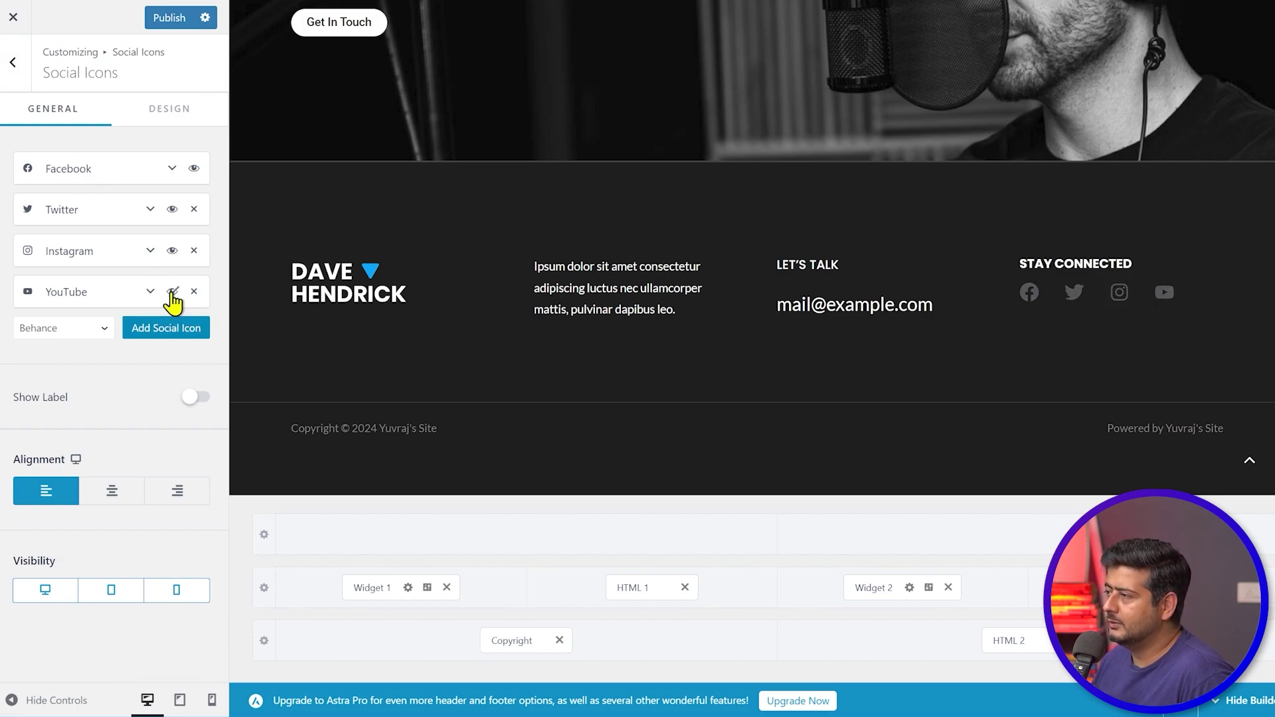
click(98, 329)
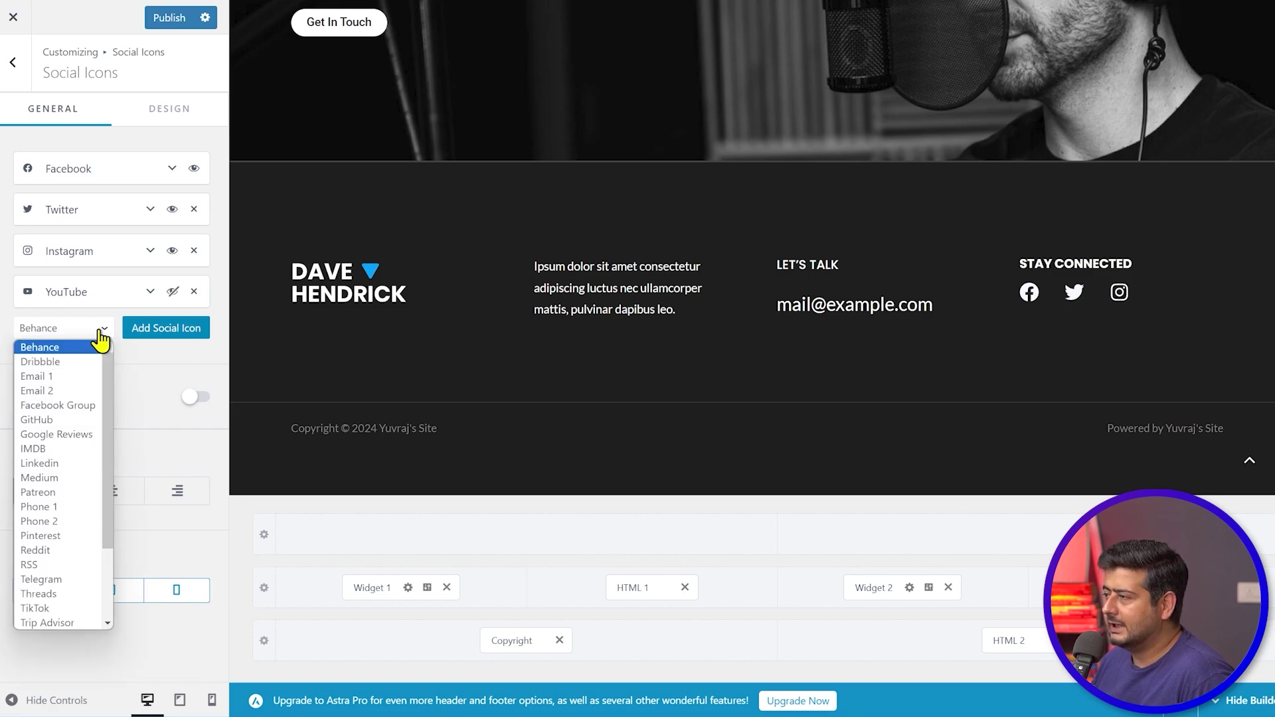
click(37, 423)
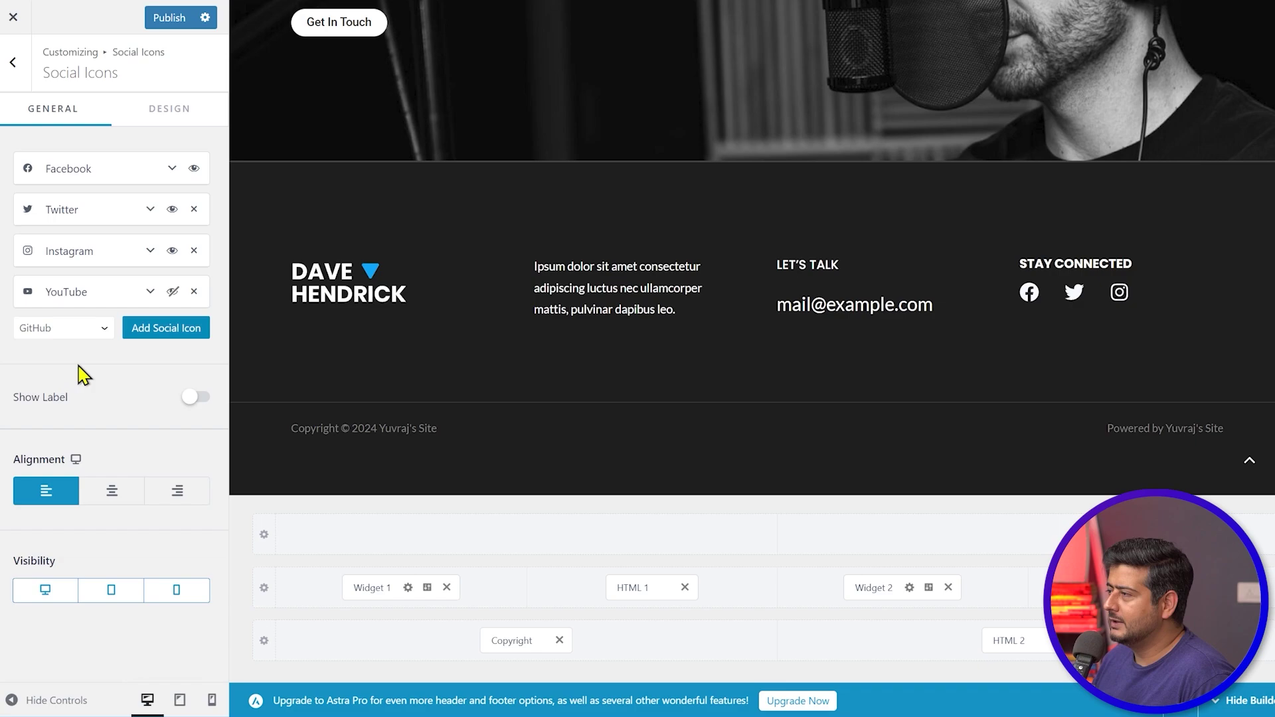
click(166, 328)
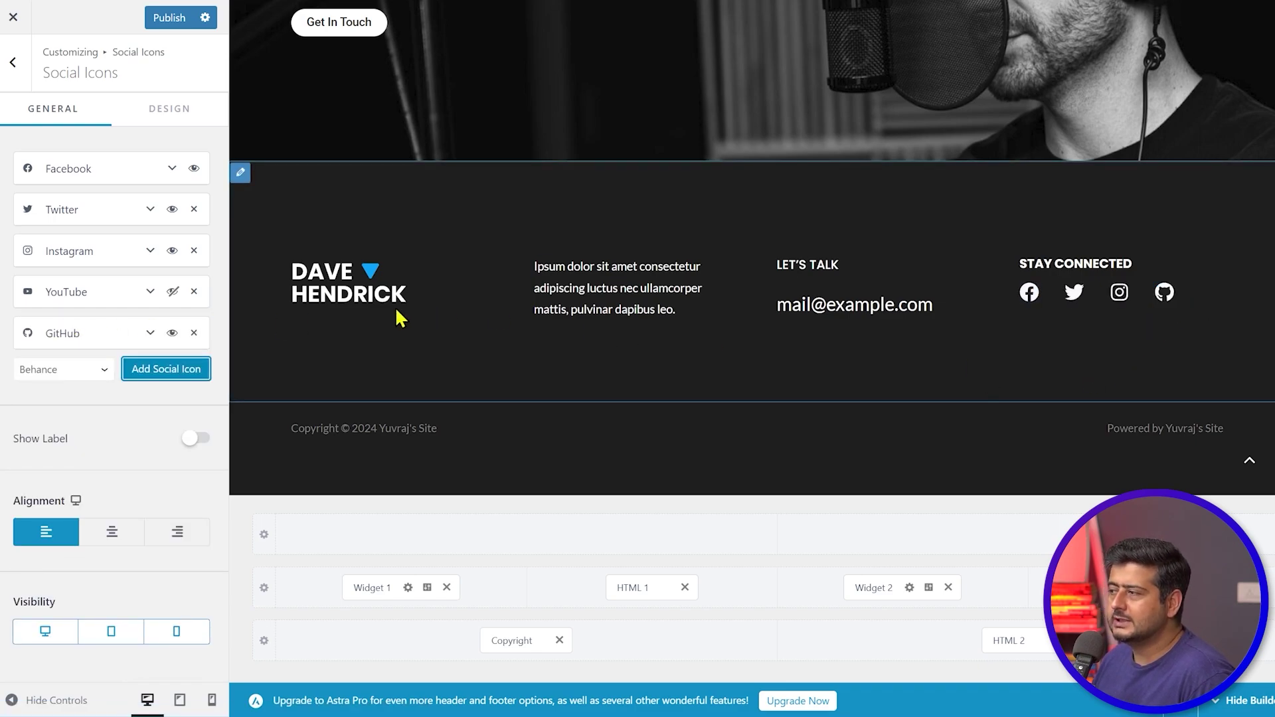
- Try the Show Label option for the footer's social icons and turn it back off
click(189, 439)
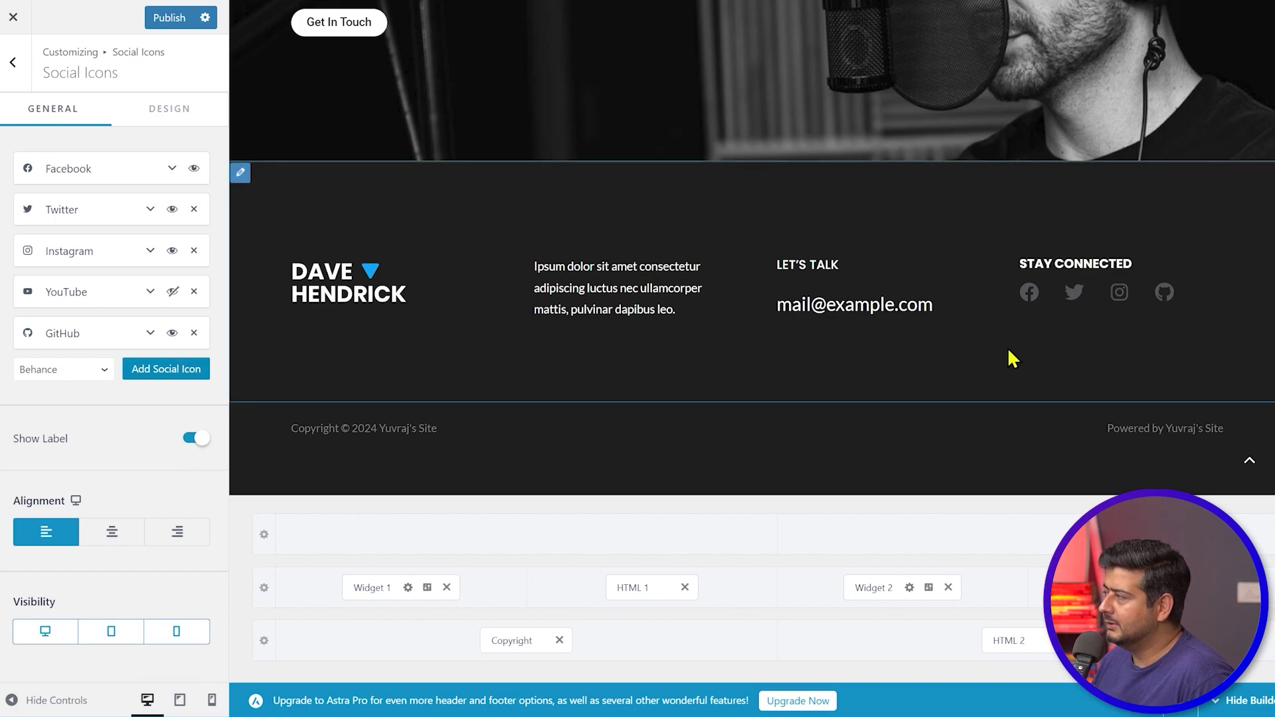
click(189, 440)
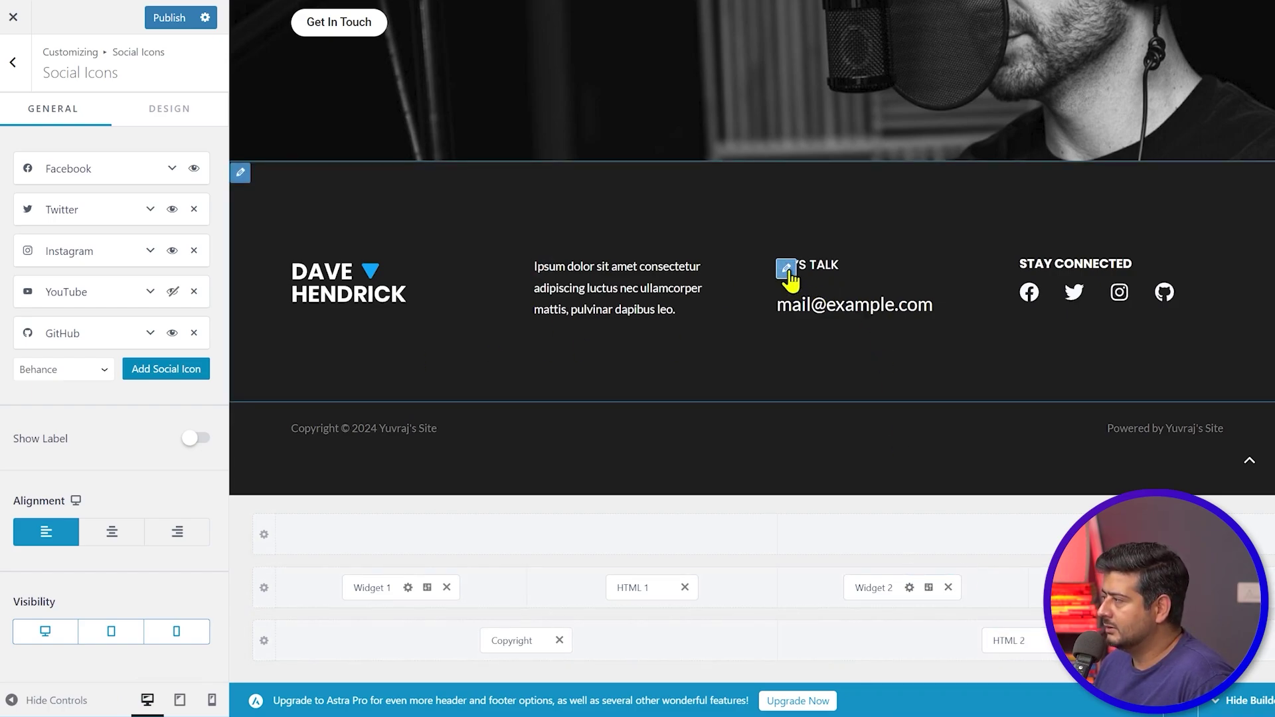
- Replace the text under LET'S TALK in Footer Builder Widget 2 with "Contact Me Page"
click(787, 270)
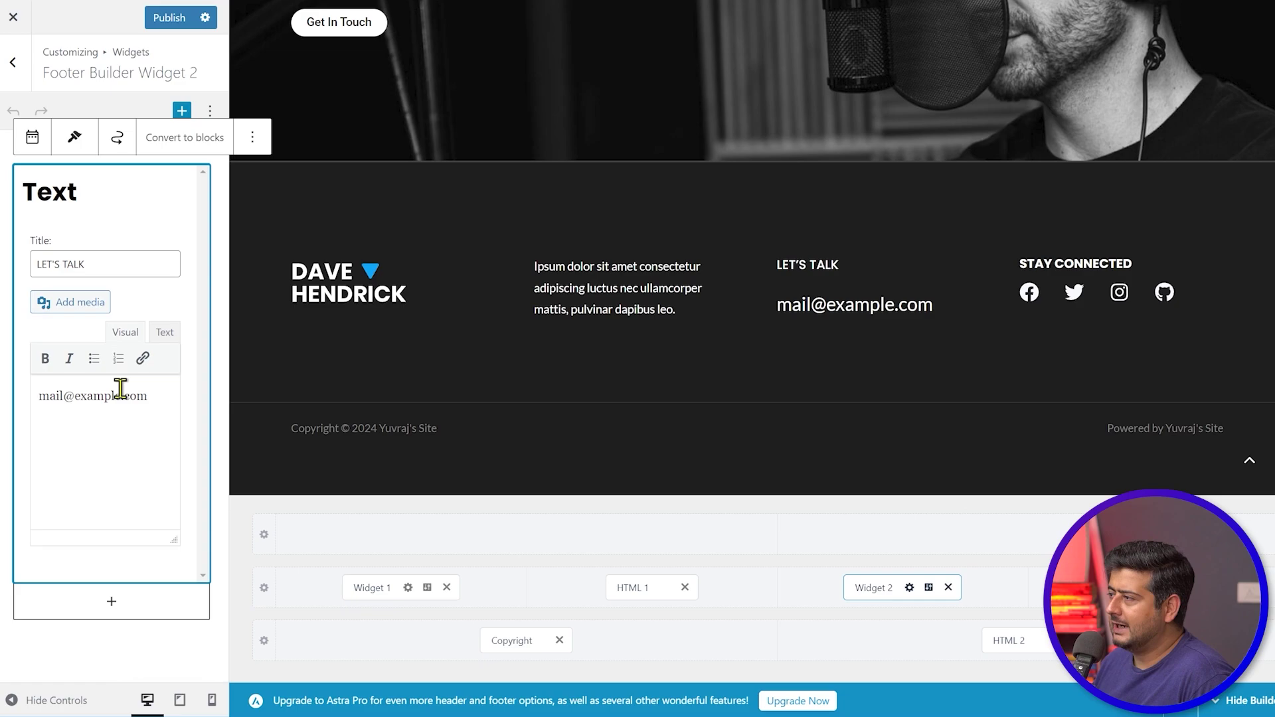
drag(159, 396, 38, 396)
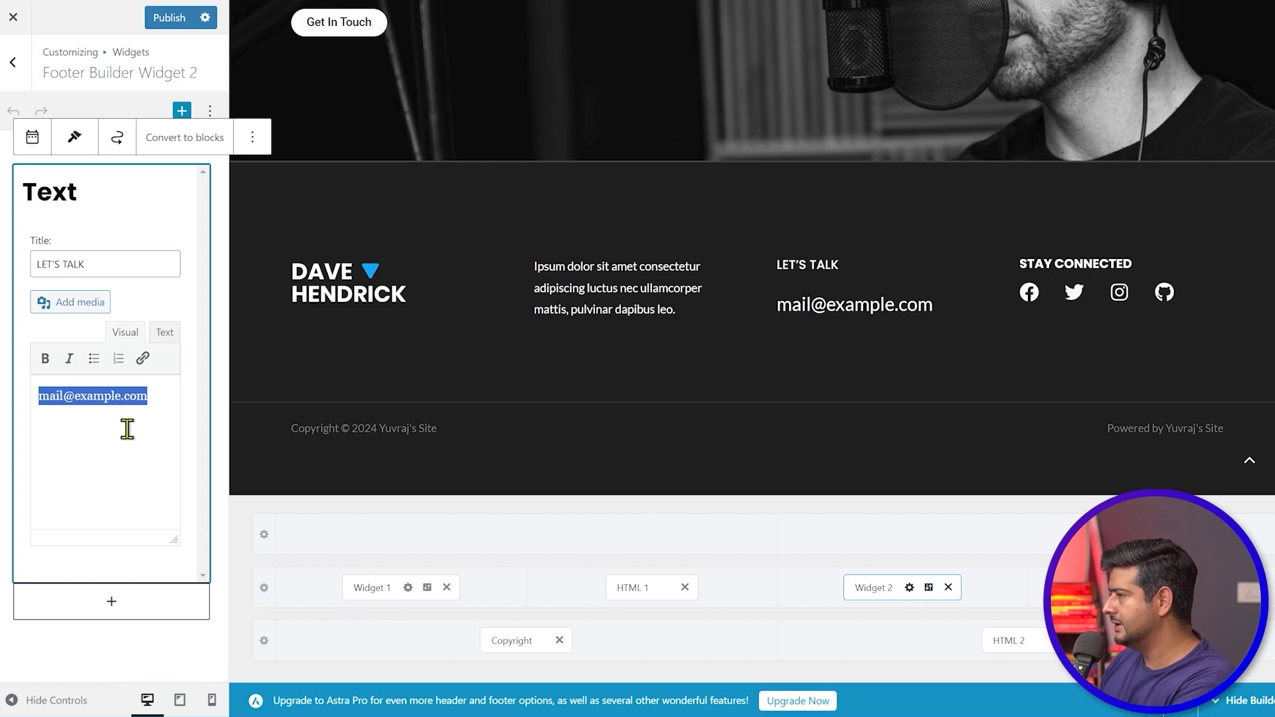
text(Contact )
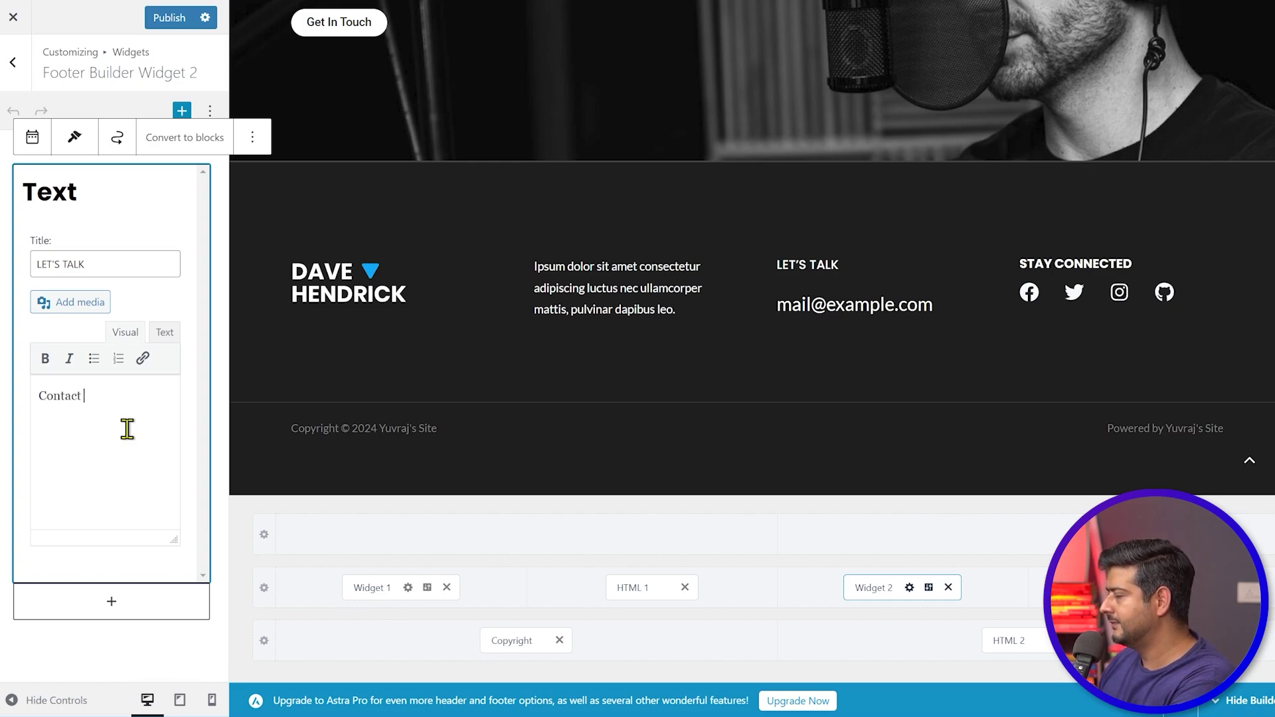
text(Me Page)
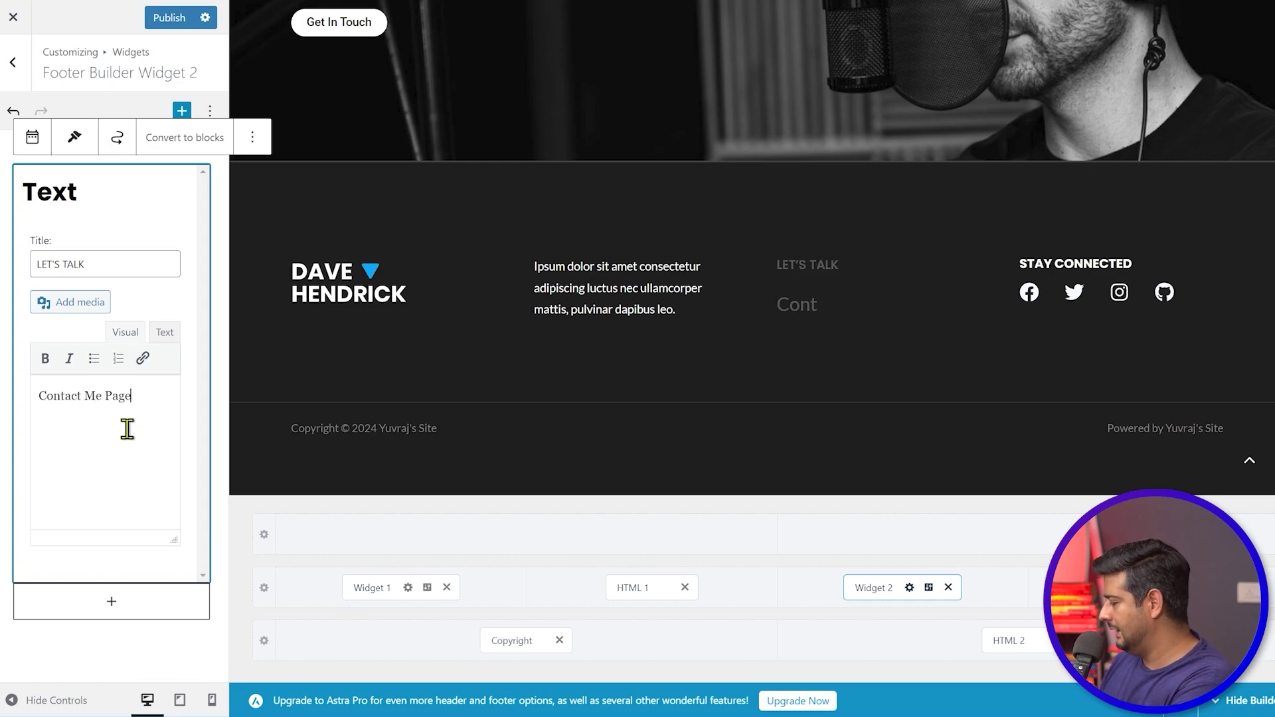
key(ctrl+a)
click(143, 358)
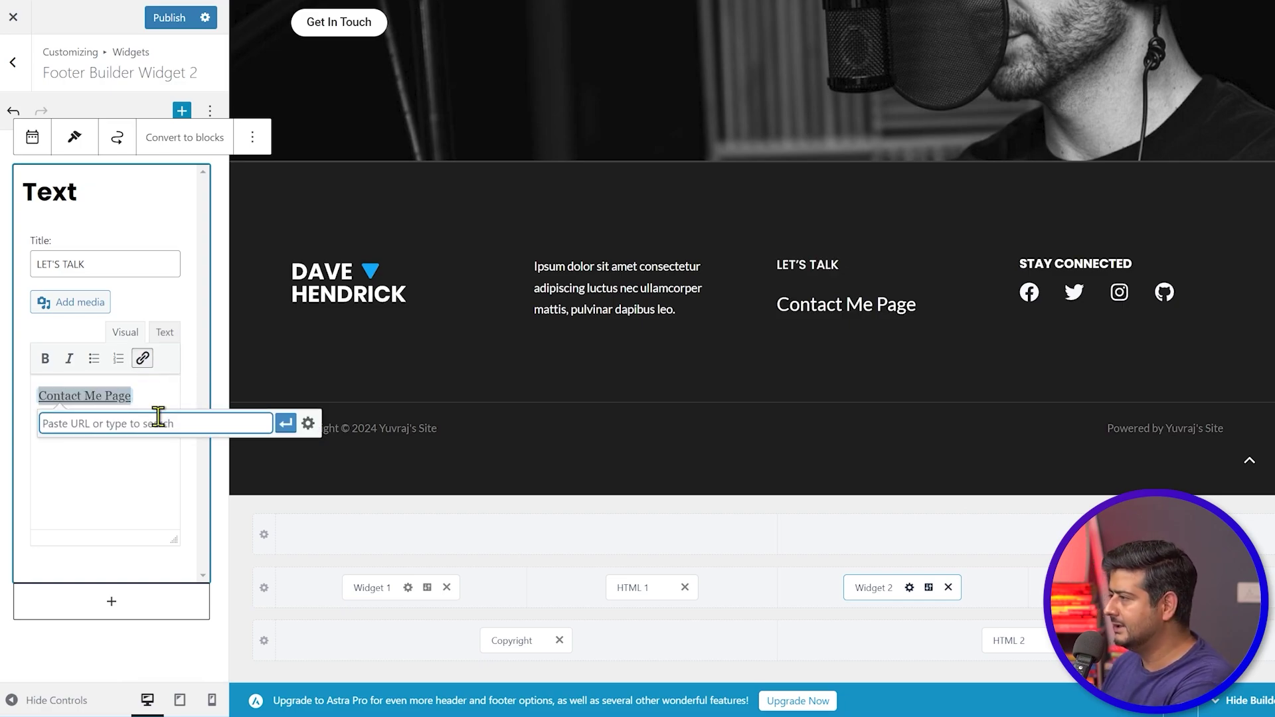
text(https://)
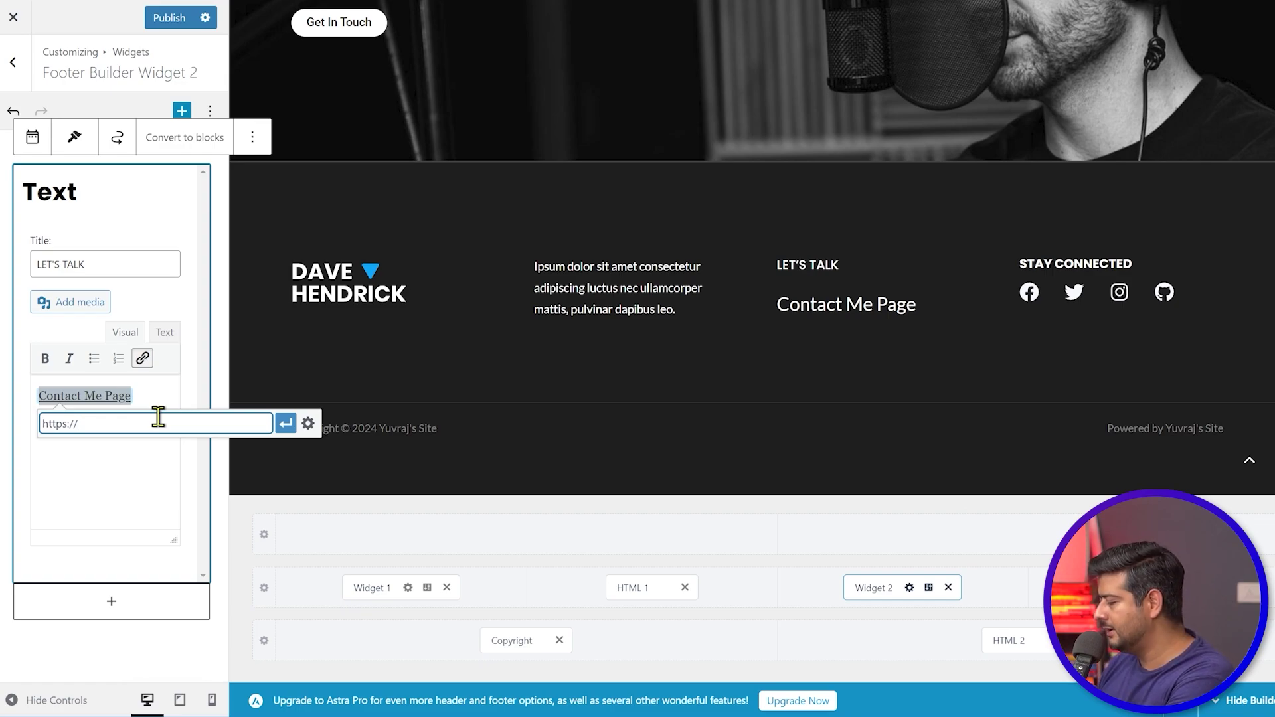
text(goog)
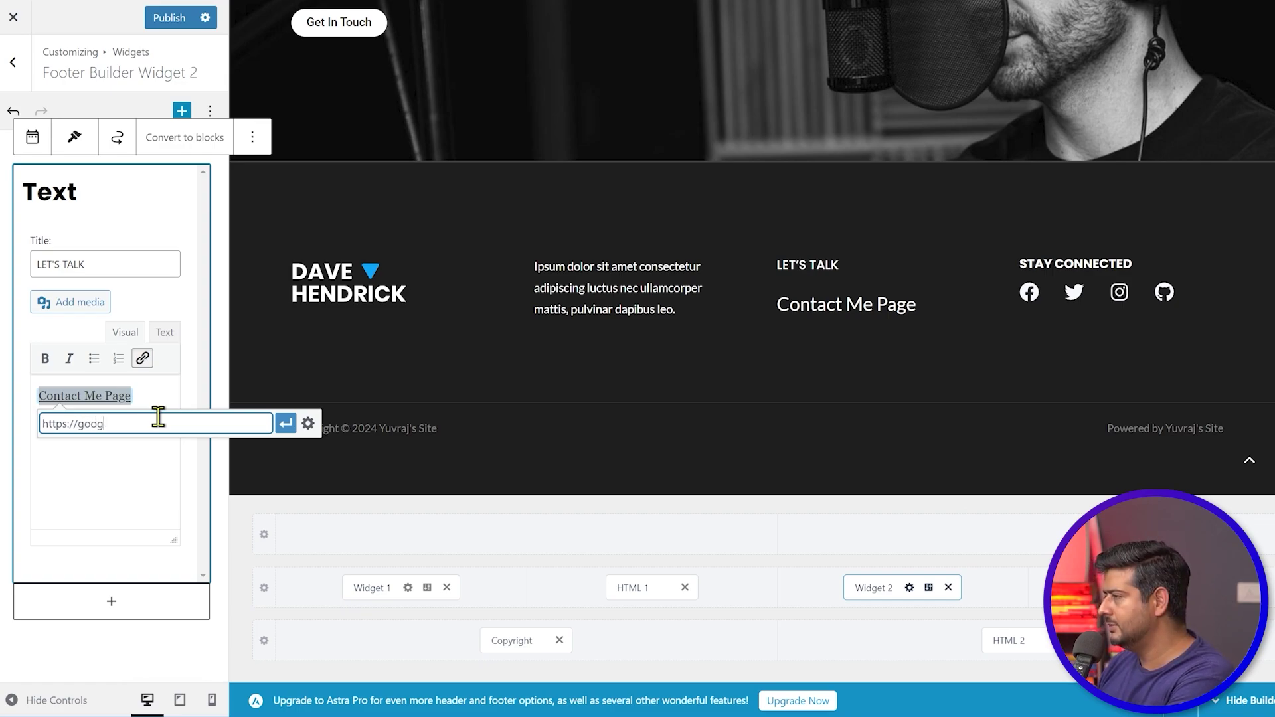
text(oodle.com)
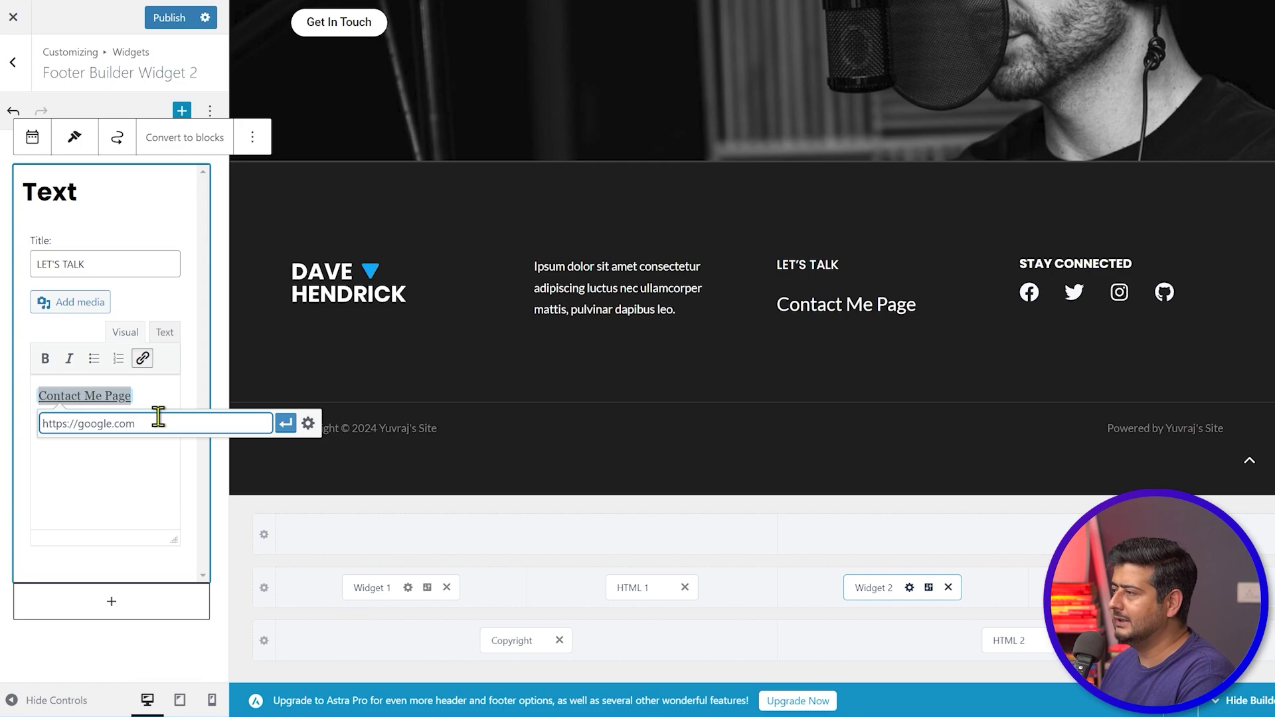
click(286, 423)
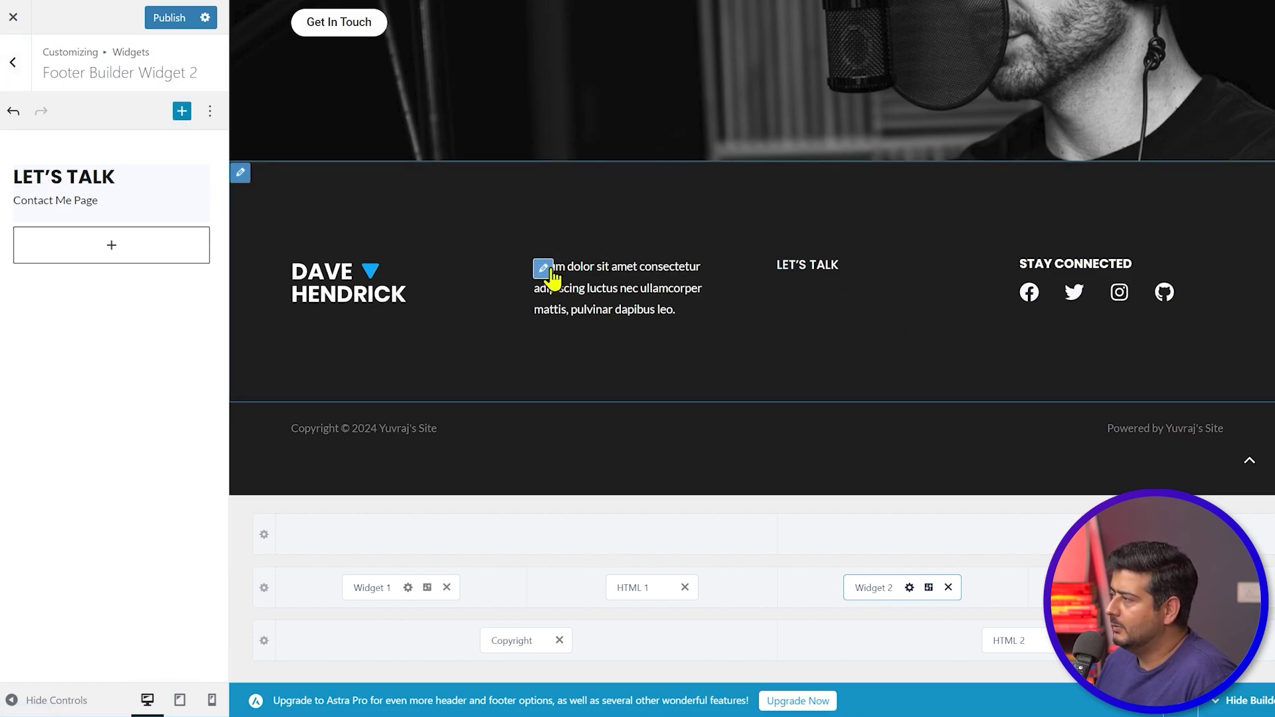
- View the settings of the footer's HTML 1 text and Widget 1 logo image, and return to the Footer Builder elements
click(543, 268)
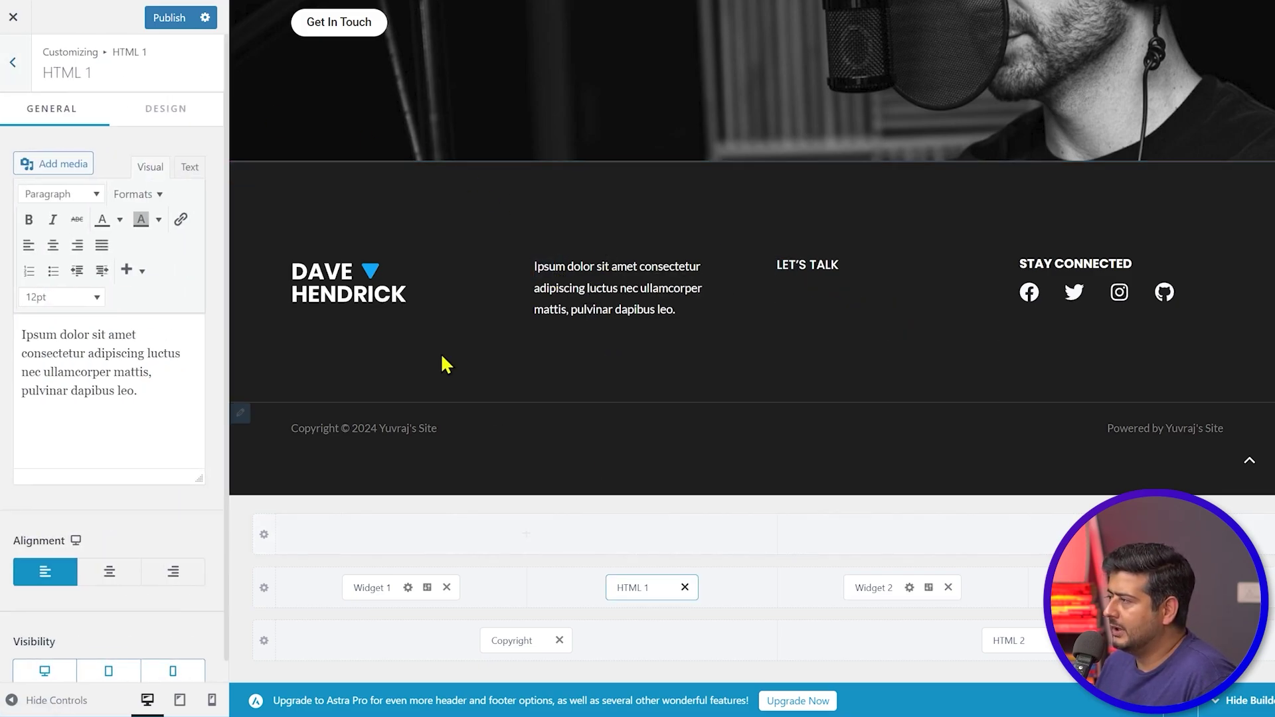
click(301, 269)
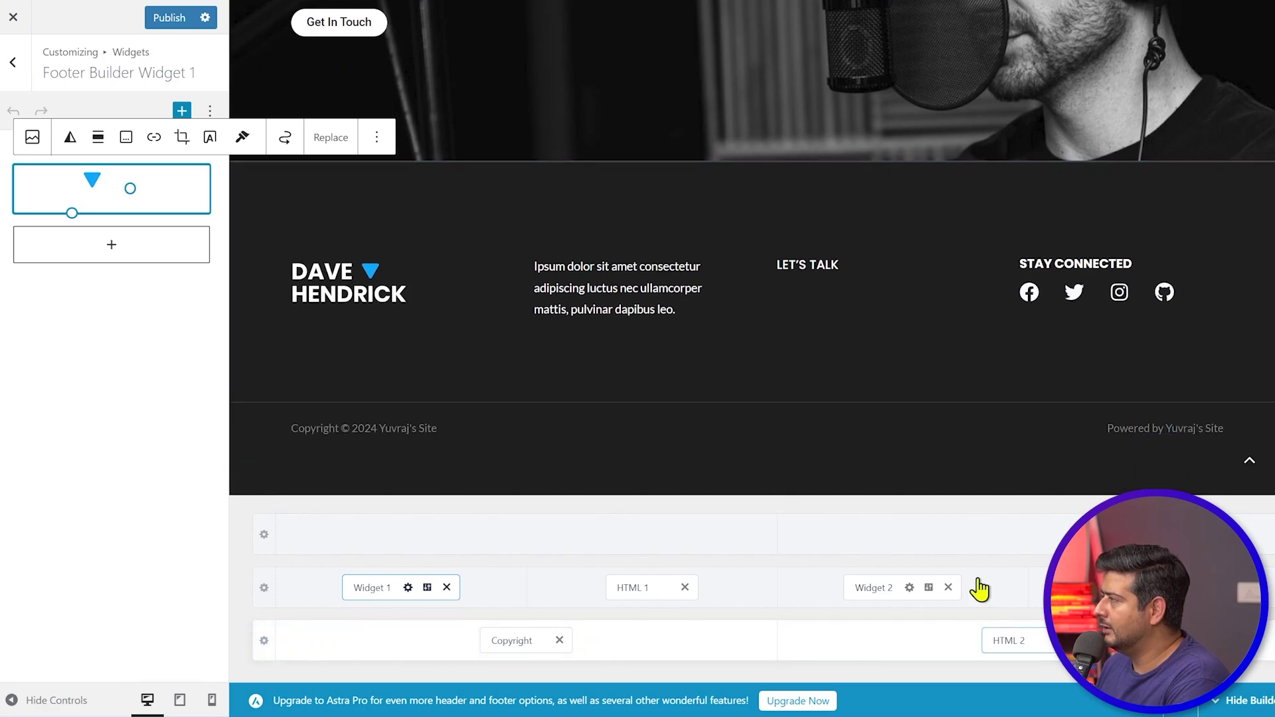
scroll(835, 412, up, 7)
scroll(835, 412, up, 15)
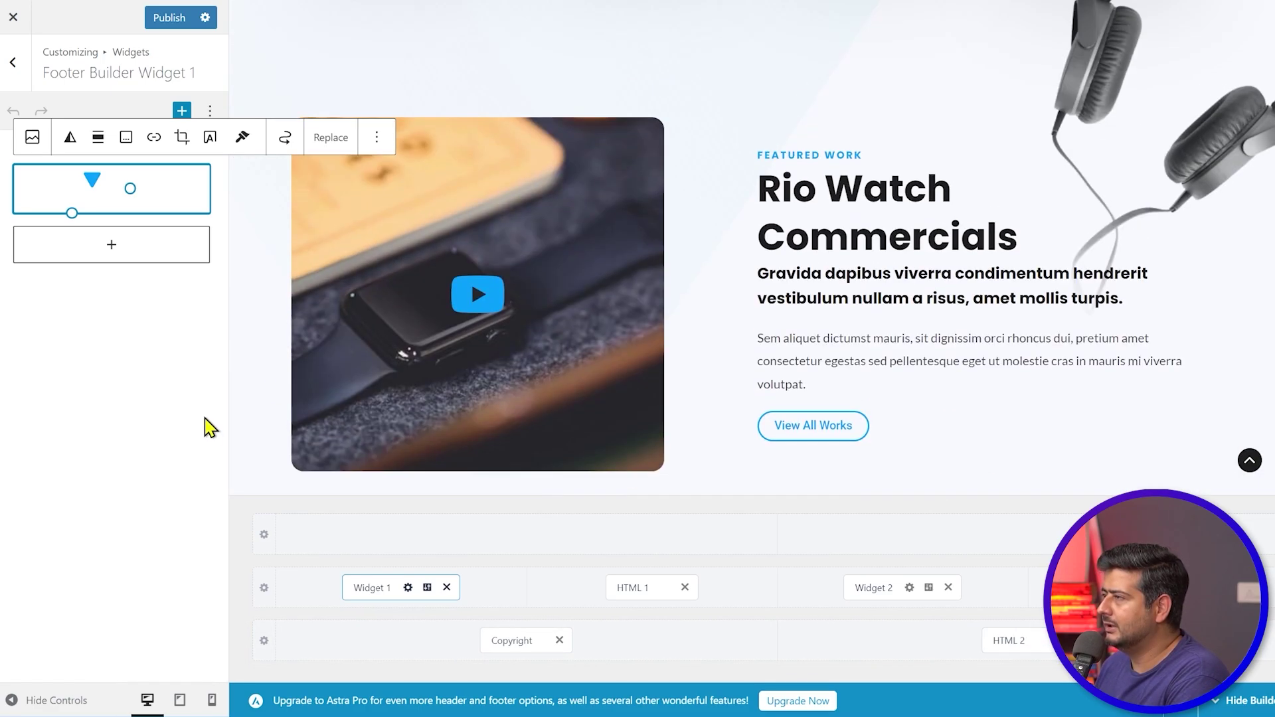
click(12, 72)
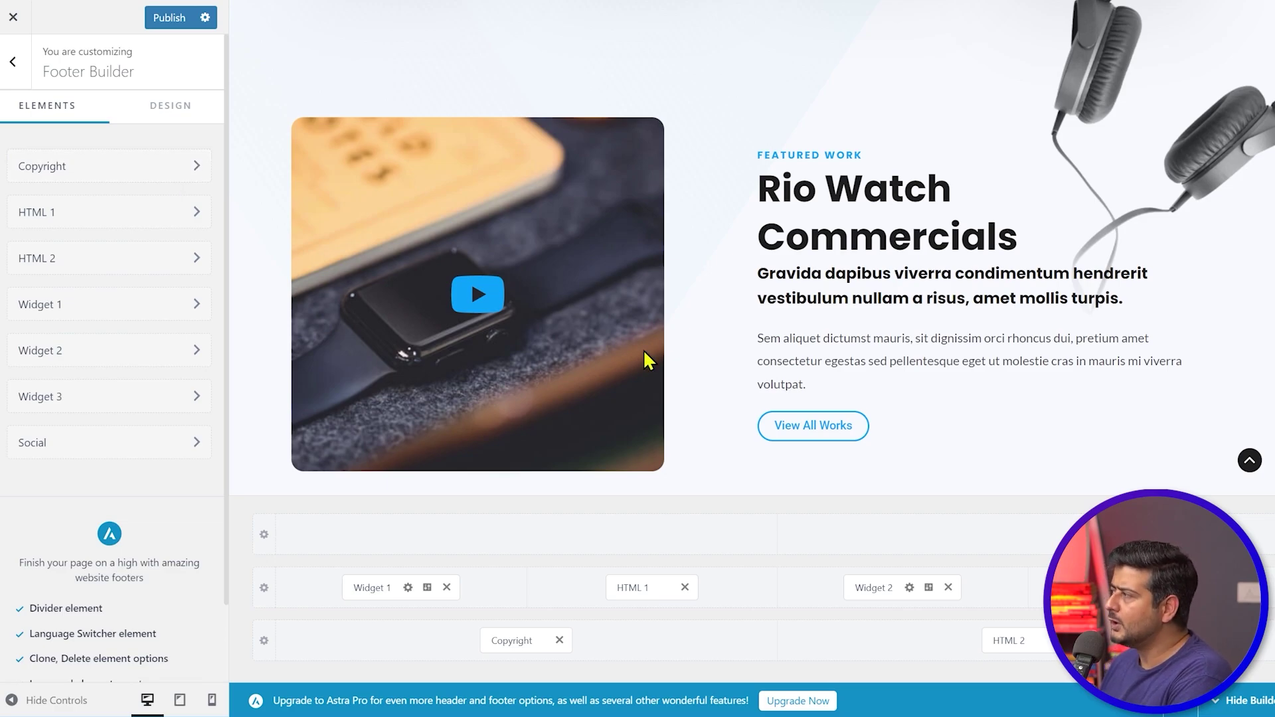
- Publish the footer customizations and view the live home page
scroll(642, 355, up, 10)
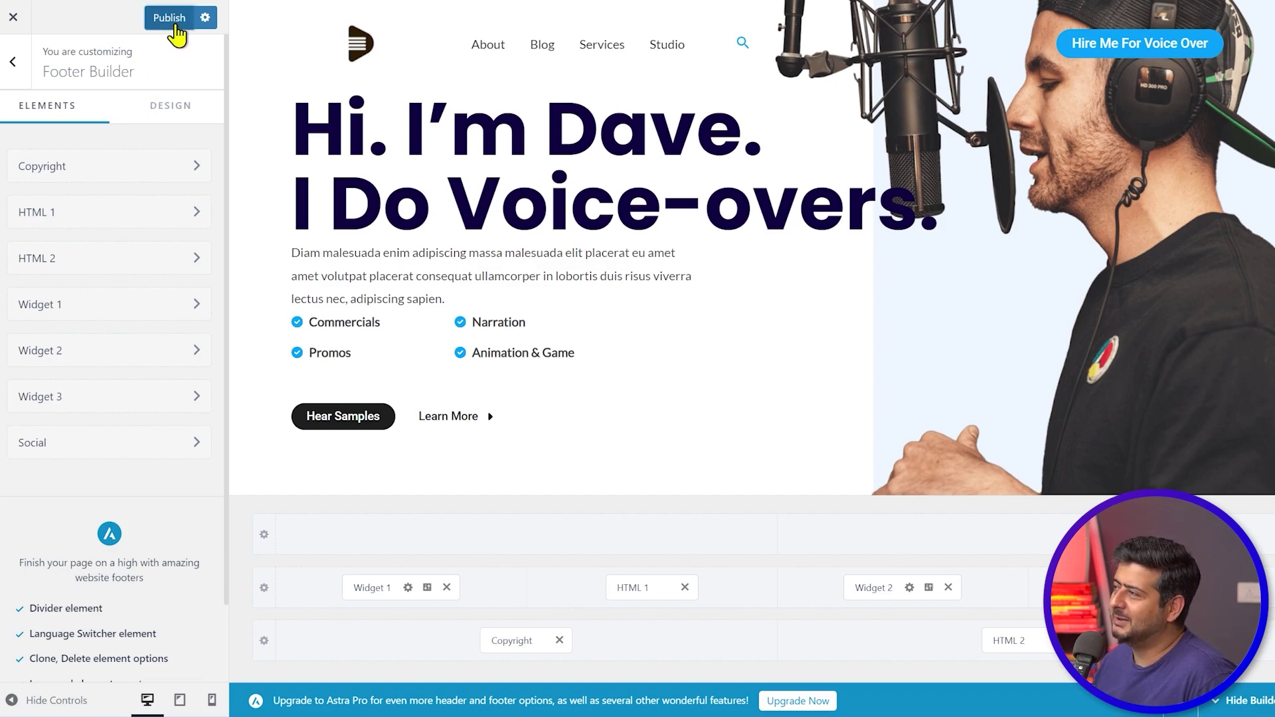
click(169, 18)
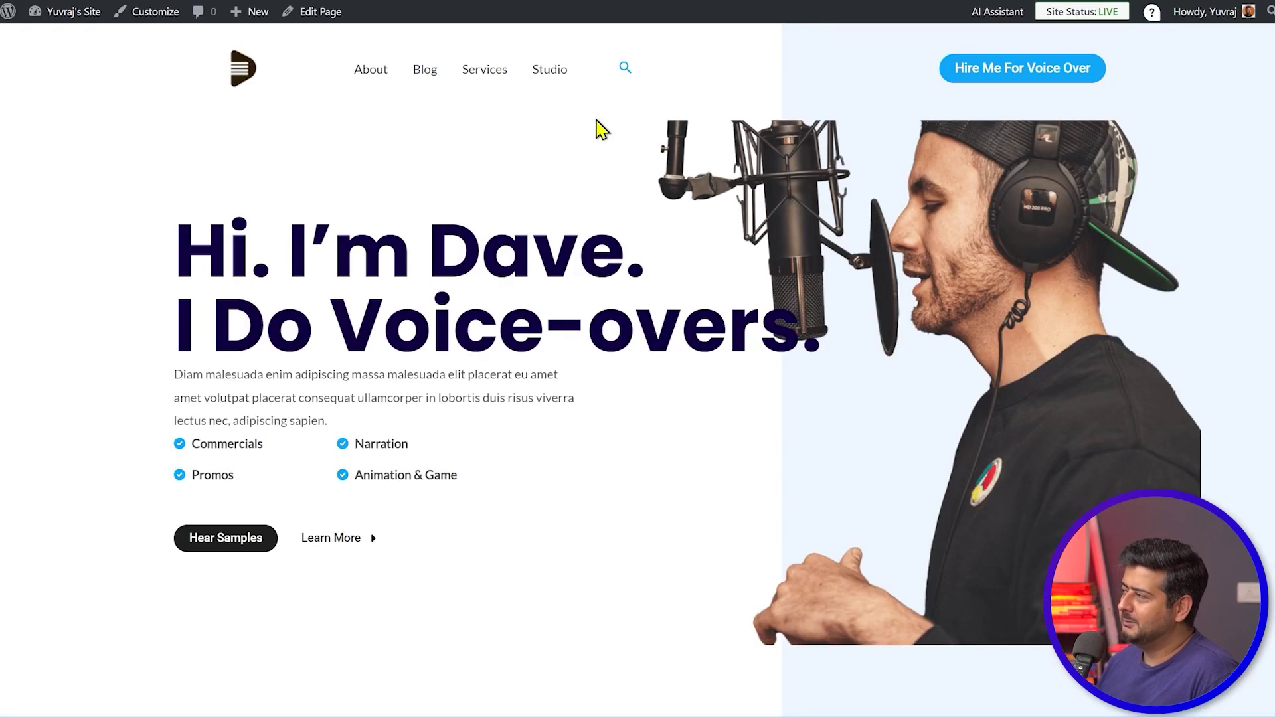
scroll(605, 199, down, 4)
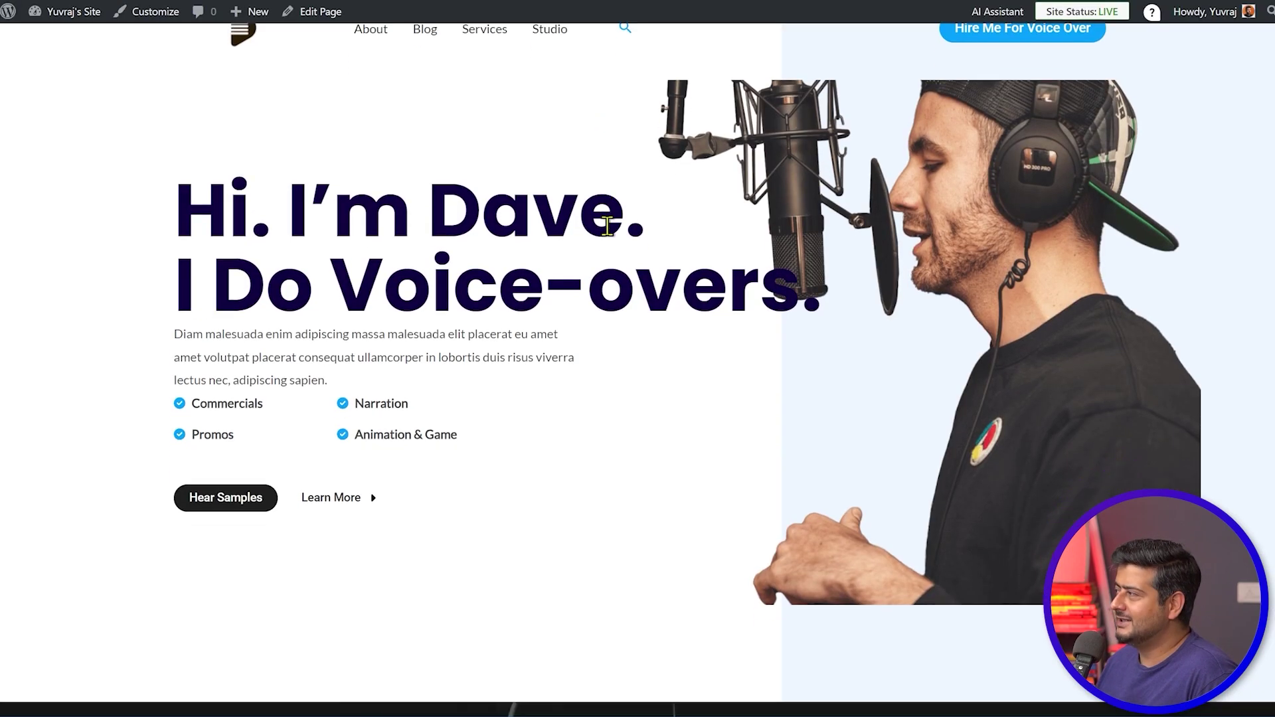
scroll(609, 294, up, 4)
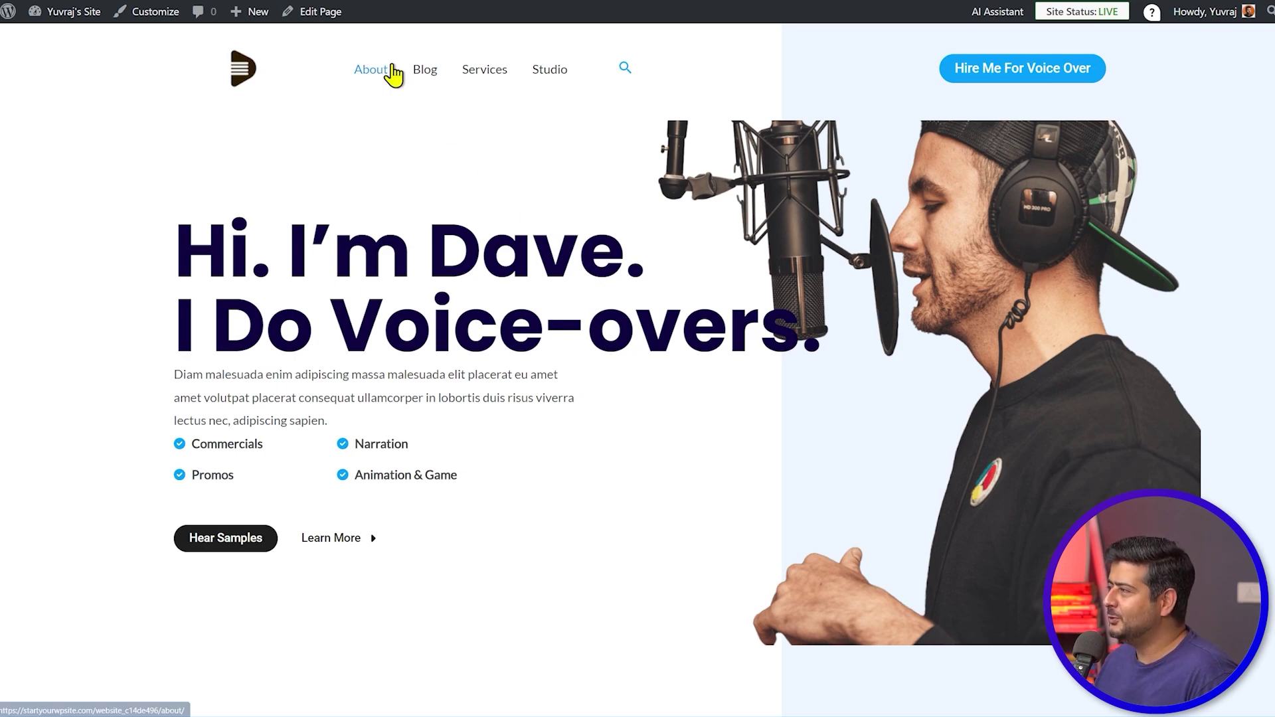
- Open the live About page and review its content down to the footer
click(381, 81)
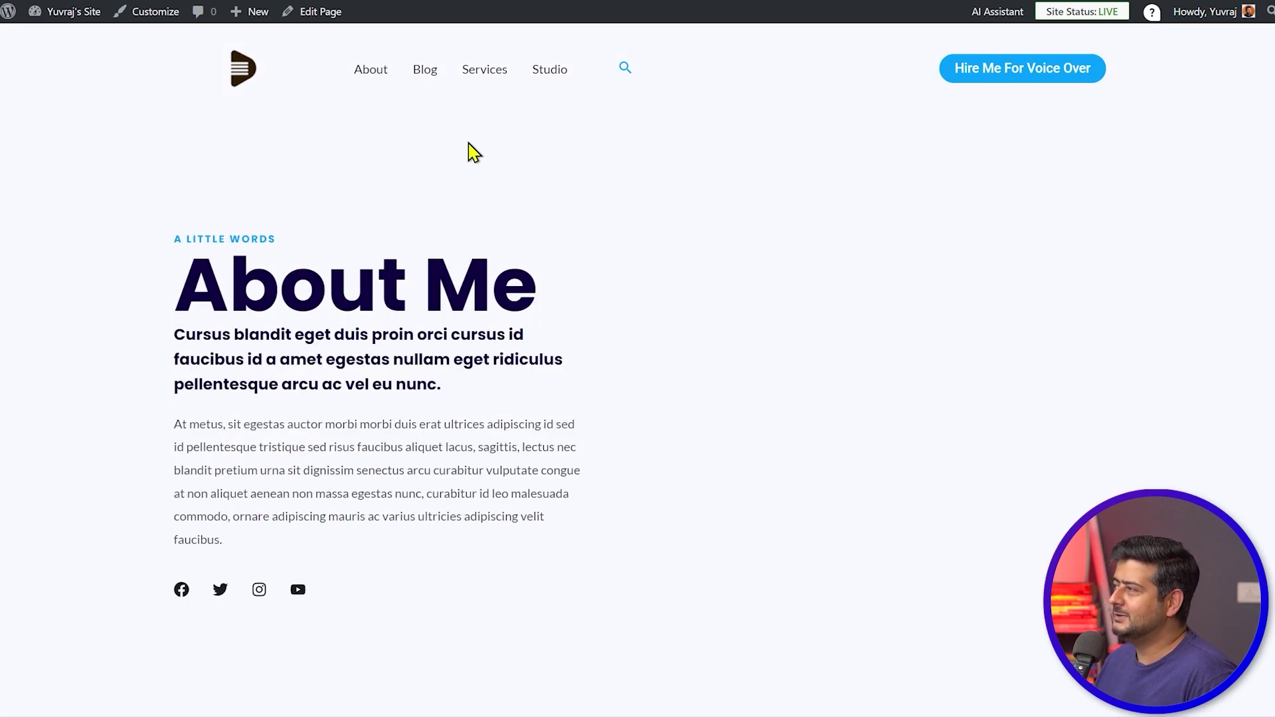
scroll(498, 176, down, 5)
scroll(498, 178, down, 10)
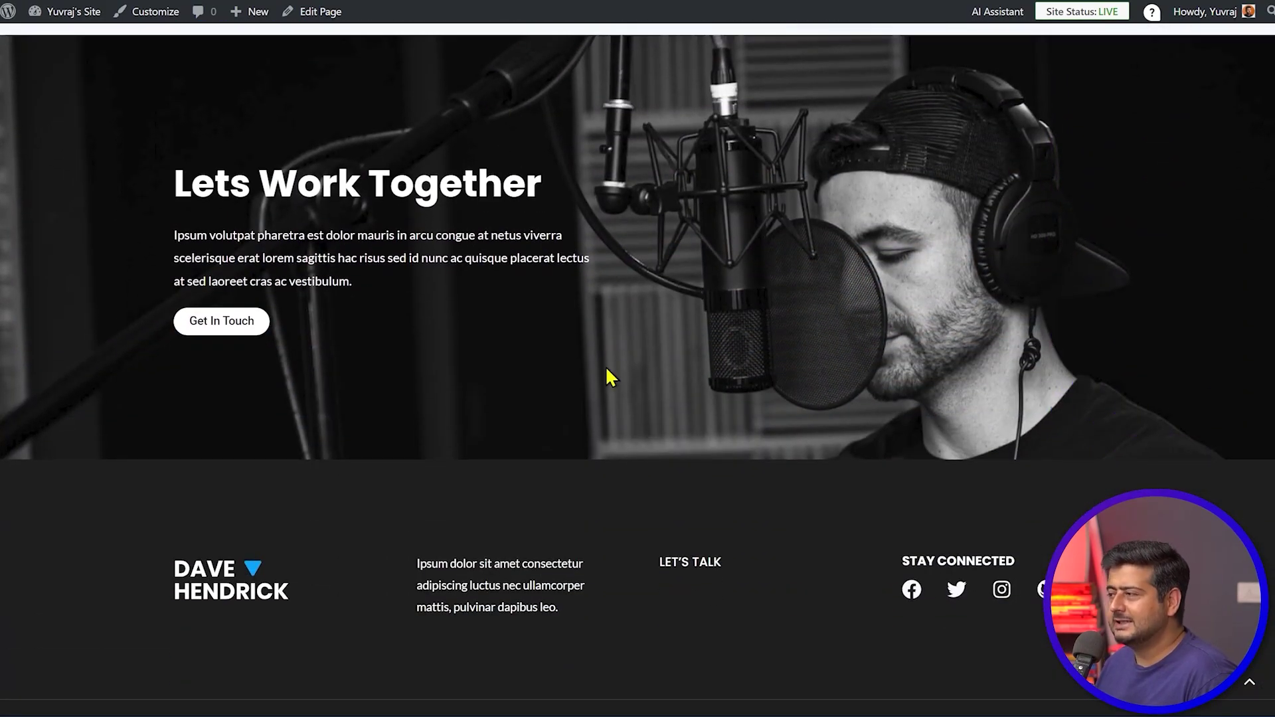
scroll(605, 328, down, 1)
scroll(620, 388, up, 15)
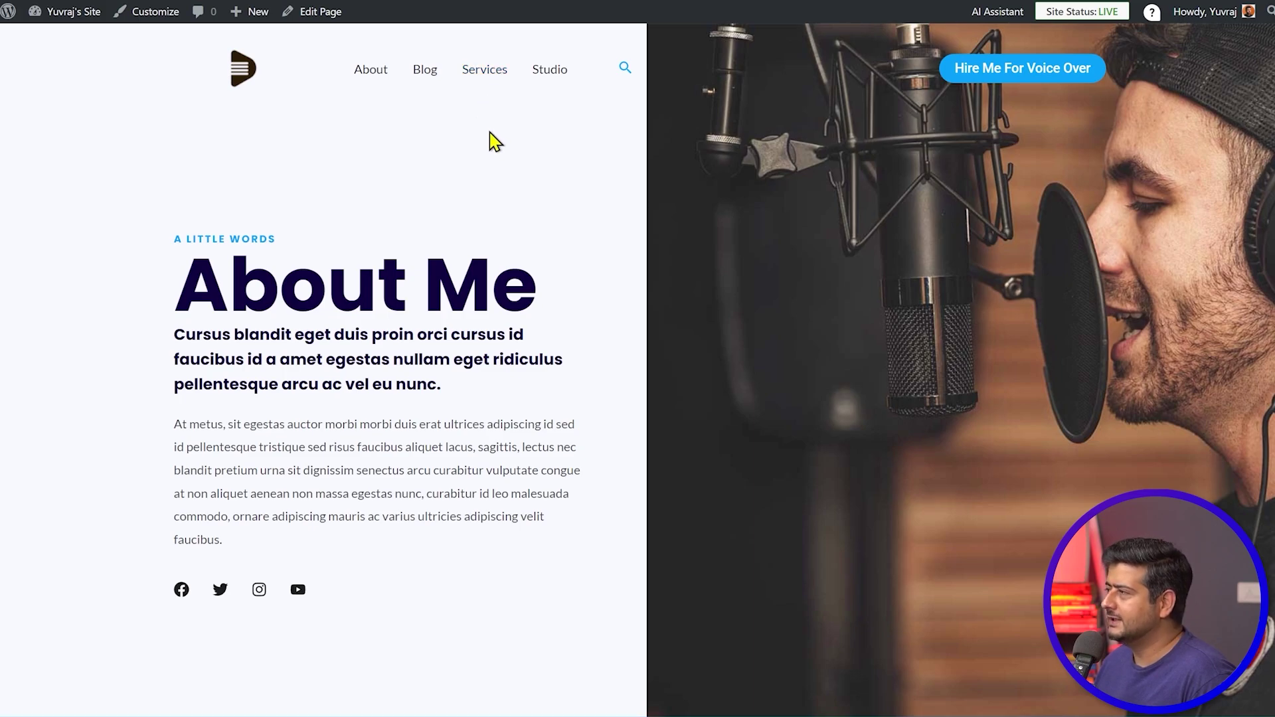
- Review the Blog page's post grid and the Services page on the live site
click(427, 83)
scroll(493, 213, down, 10)
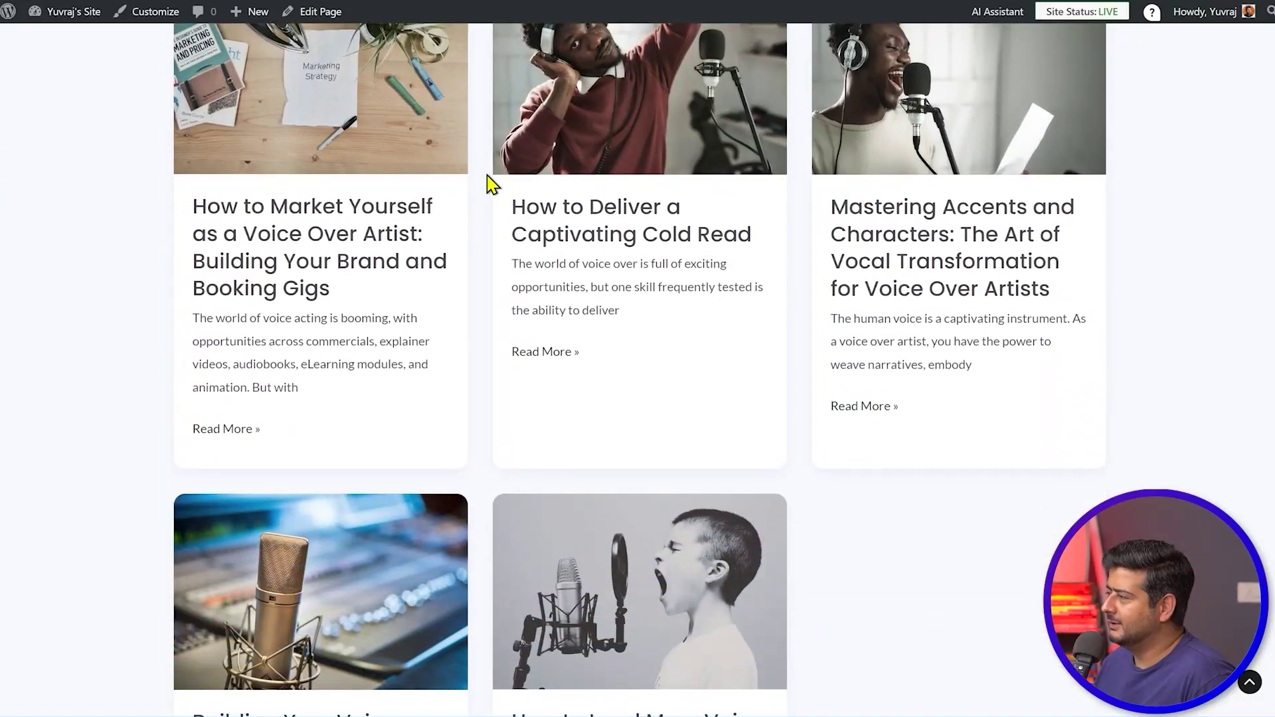
scroll(492, 189, down, 5)
scroll(484, 193, up, 15)
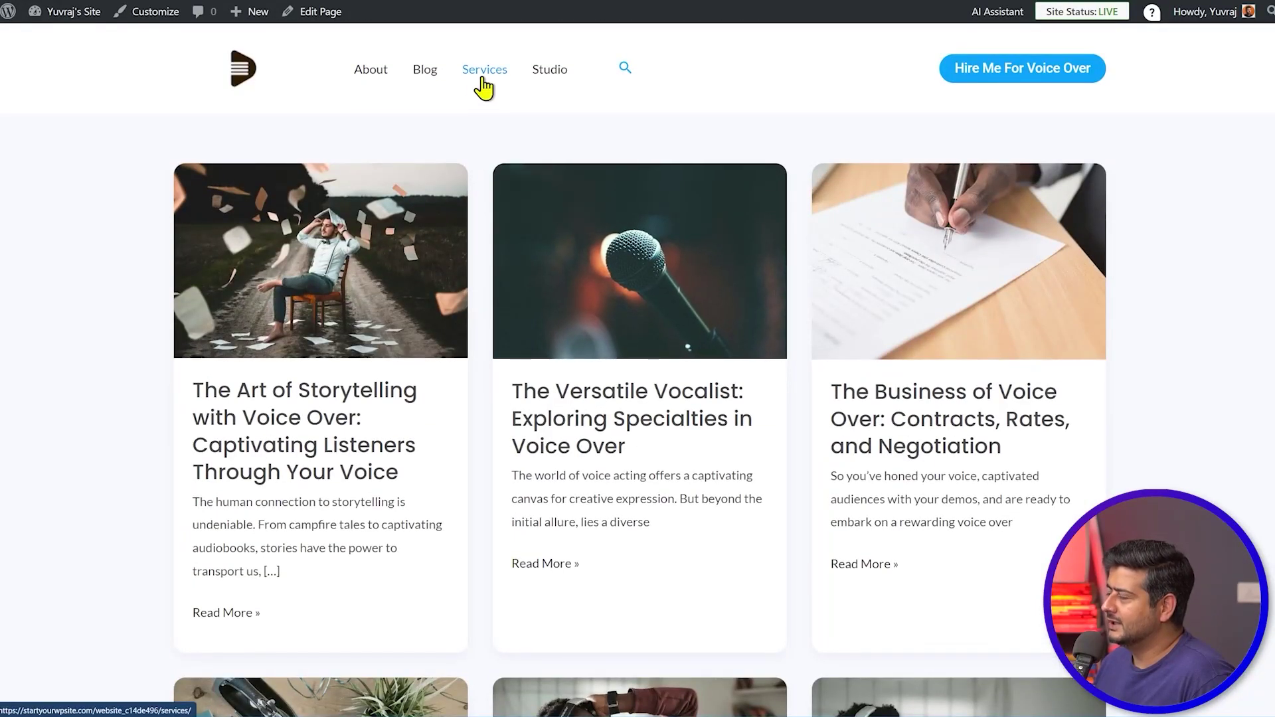
click(483, 70)
scroll(598, 219, down, 8)
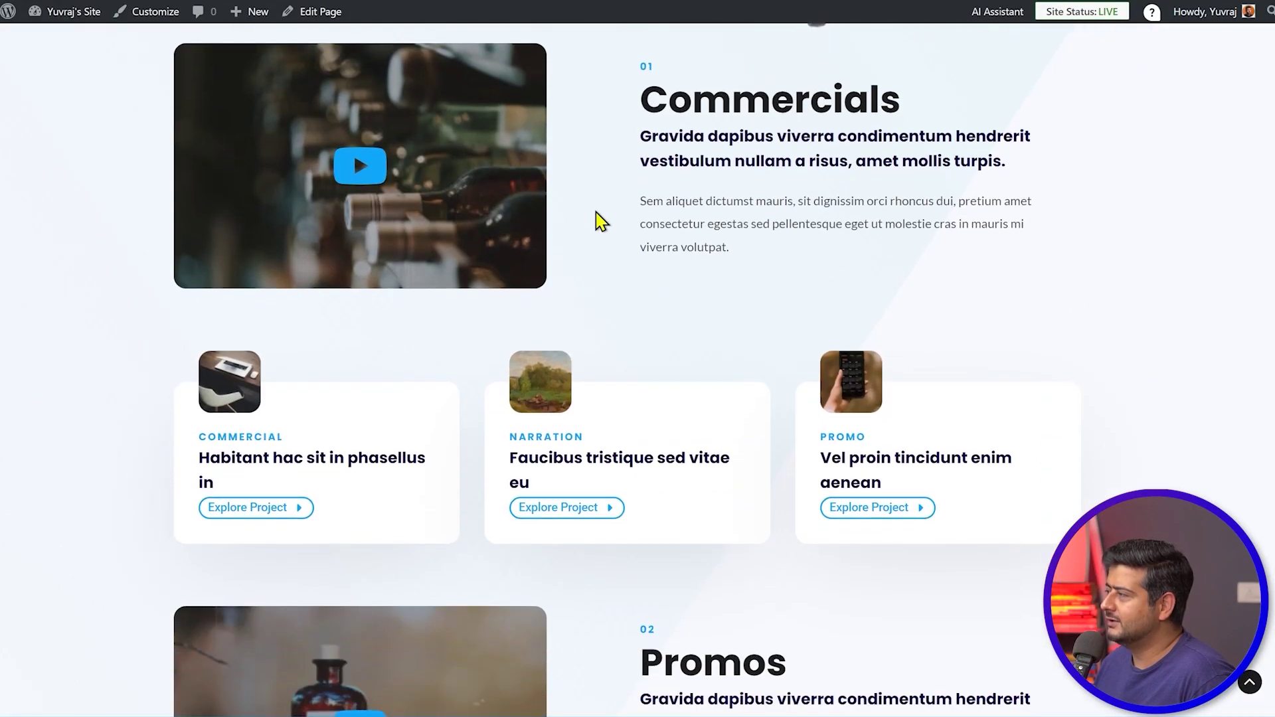
scroll(628, 367, up, 8)
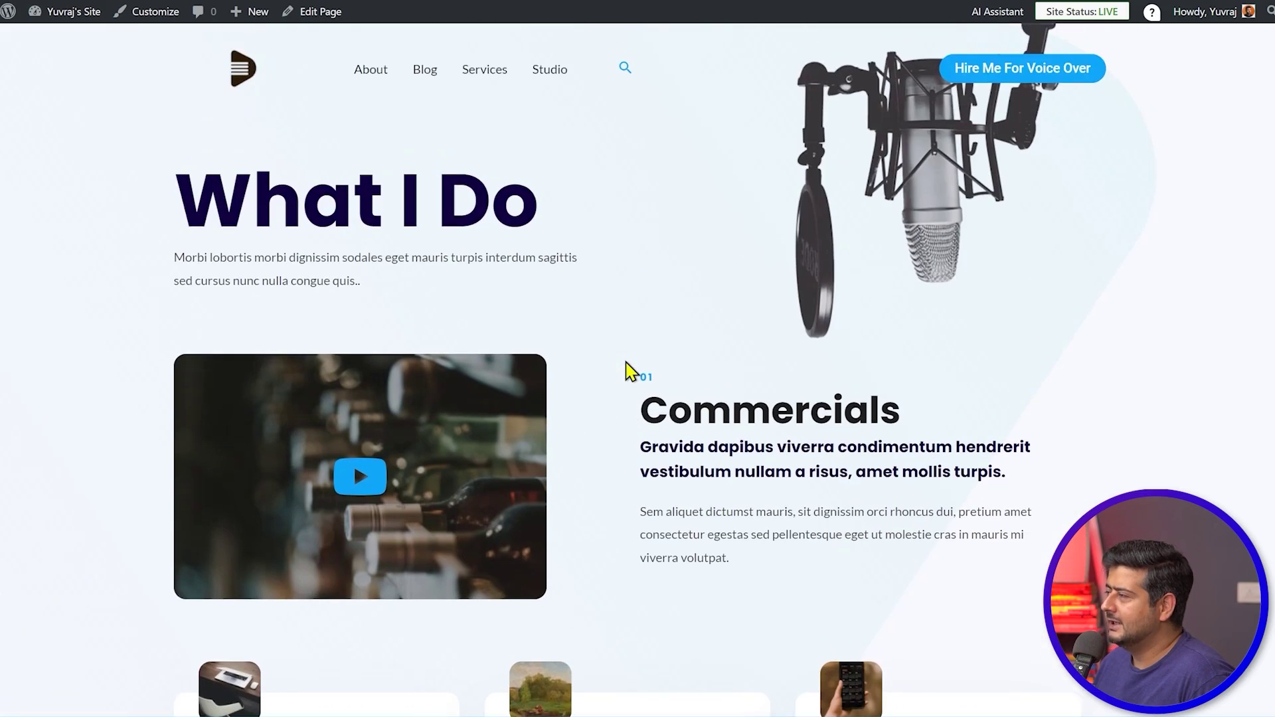
- Examine the live Studio page, including the Studio Gear section and the footer
click(553, 75)
scroll(583, 208, down, 10)
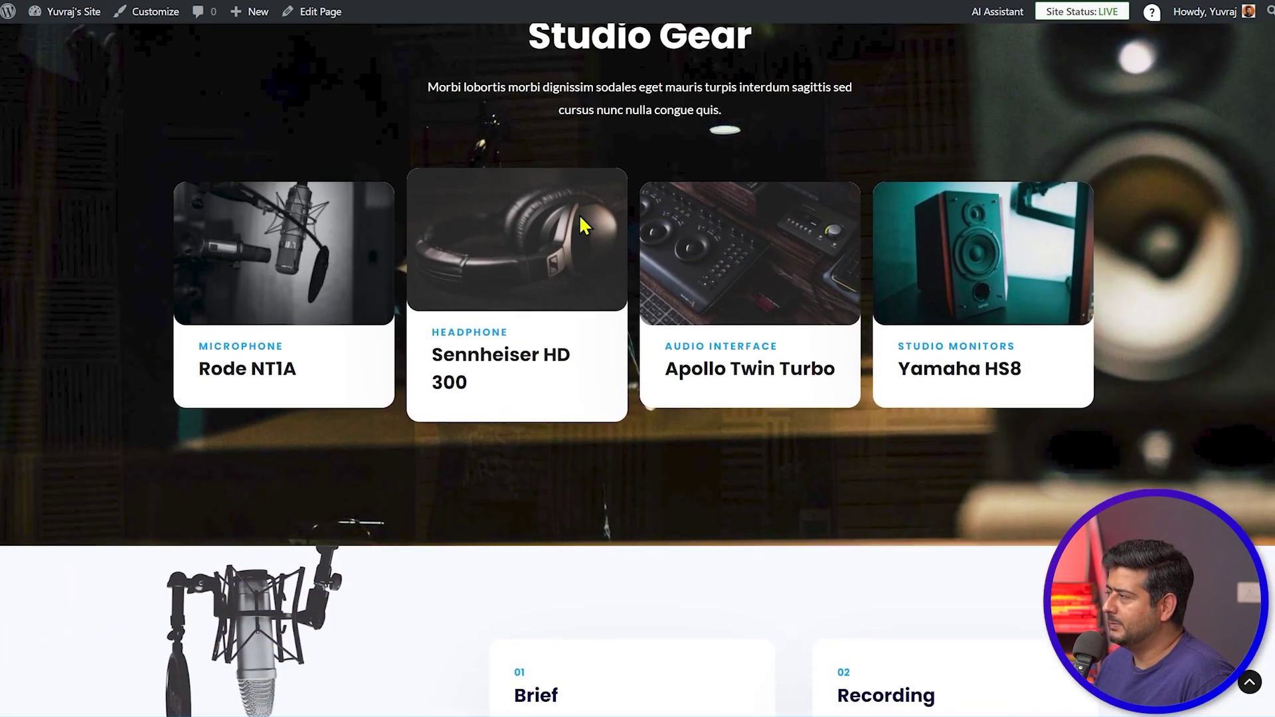
scroll(584, 262, down, 8)
scroll(606, 290, up, 15)
scroll(605, 290, down, 2)
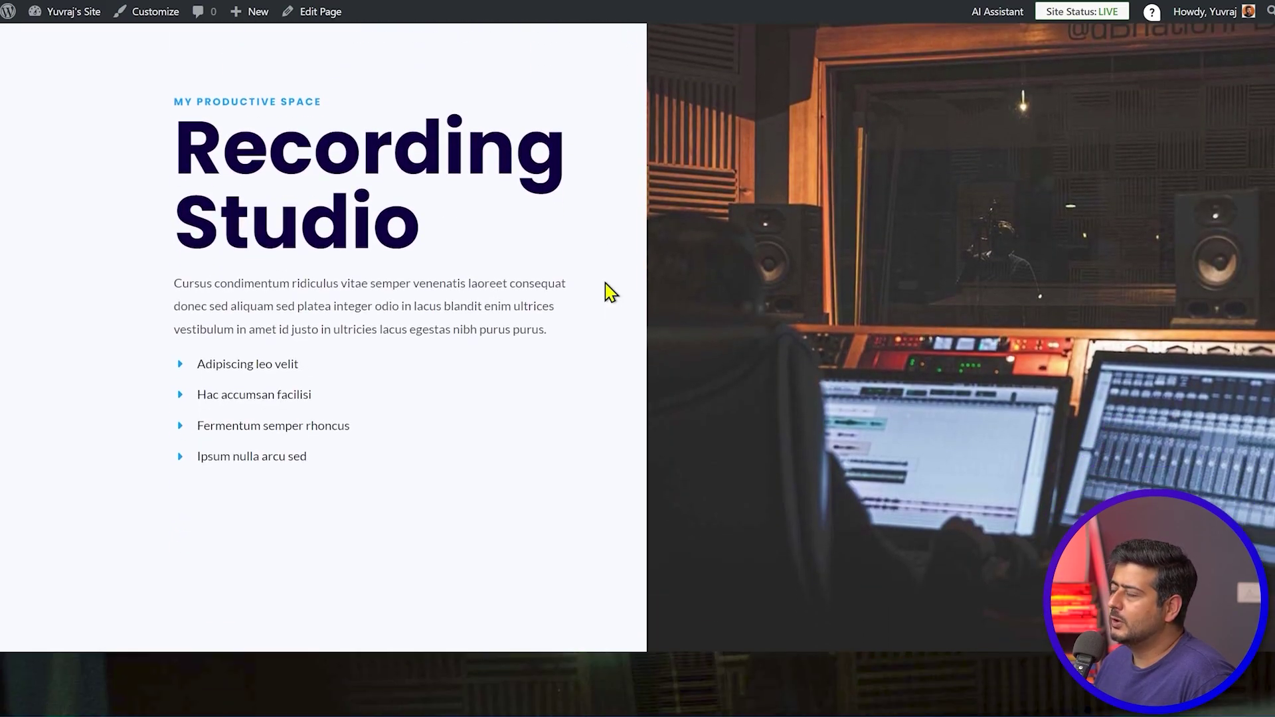
scroll(606, 290, down, 7)
scroll(606, 290, up, 9)
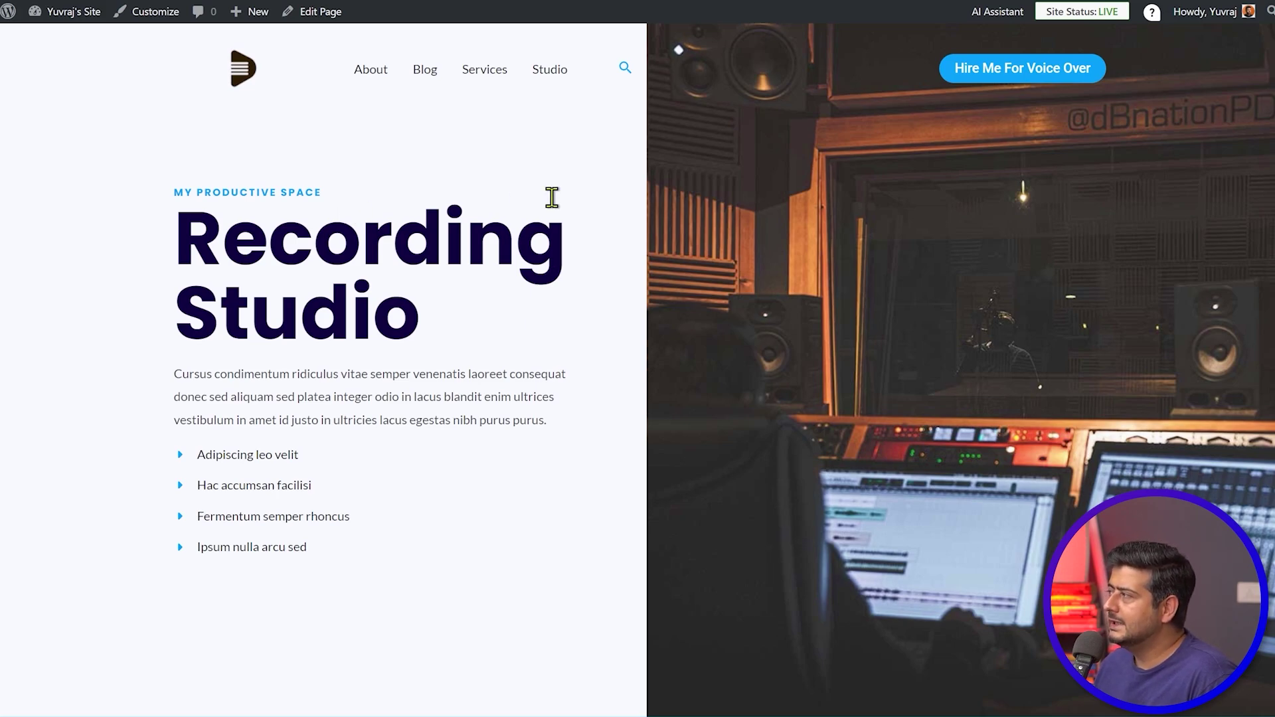
scroll(555, 203, down, 10)
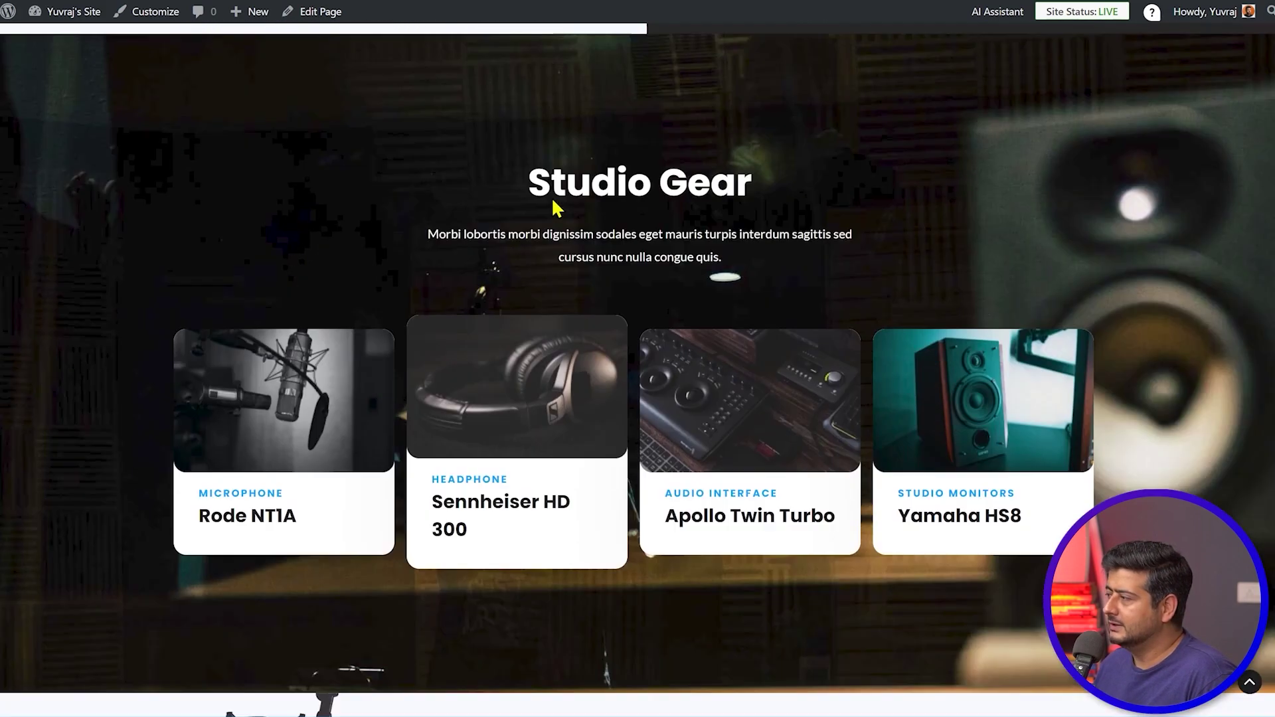
scroll(544, 255, down, 8)
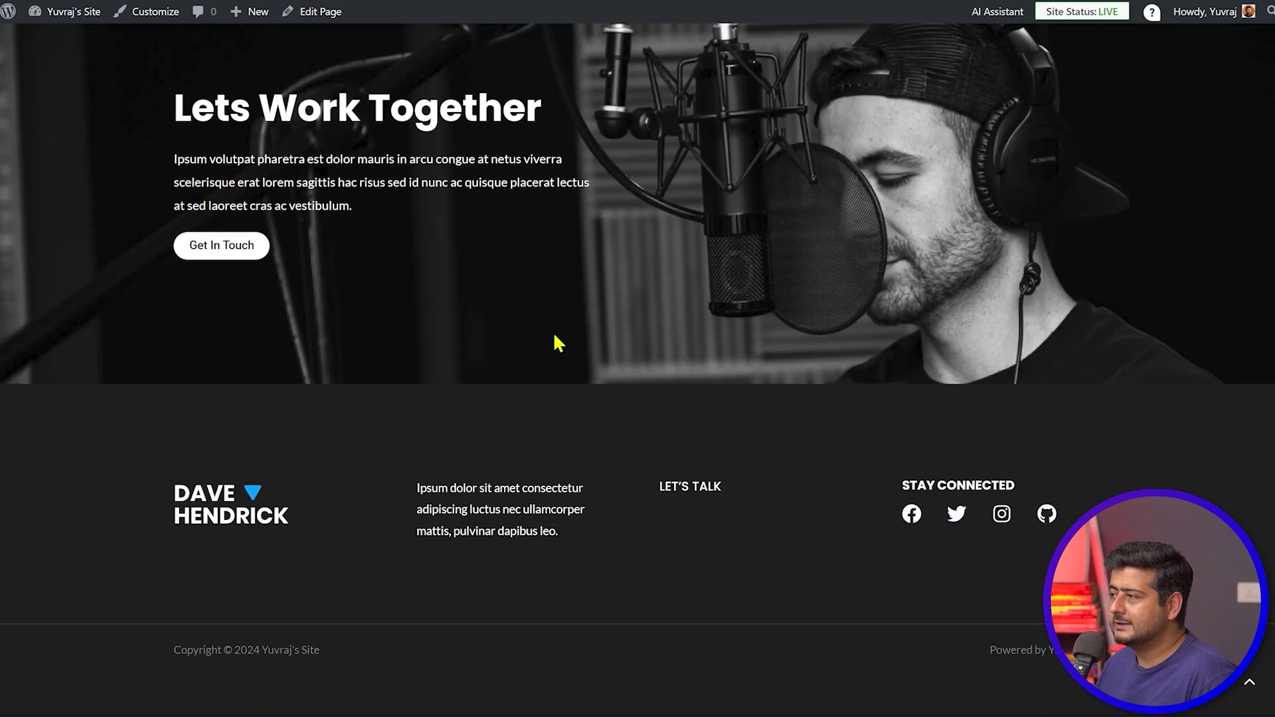
scroll(559, 357, up, 18)
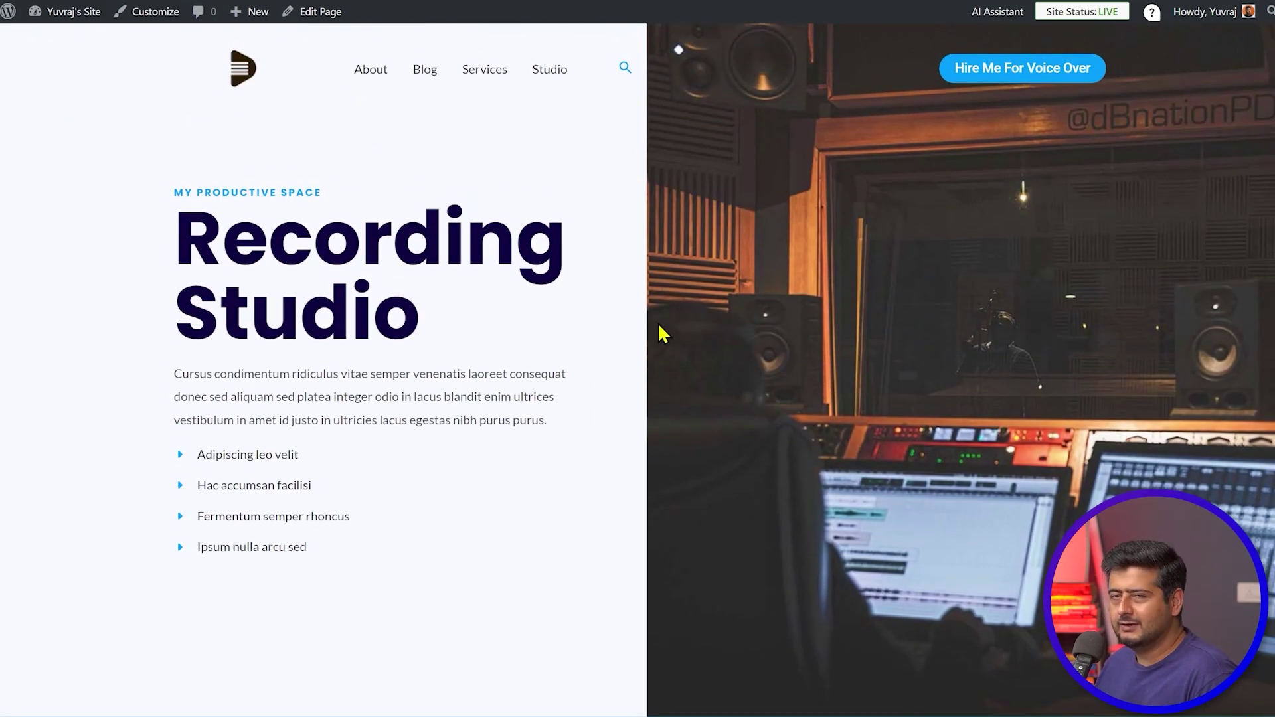
- Expand and collapse the header's search box, and return to the site's home page
click(625, 67)
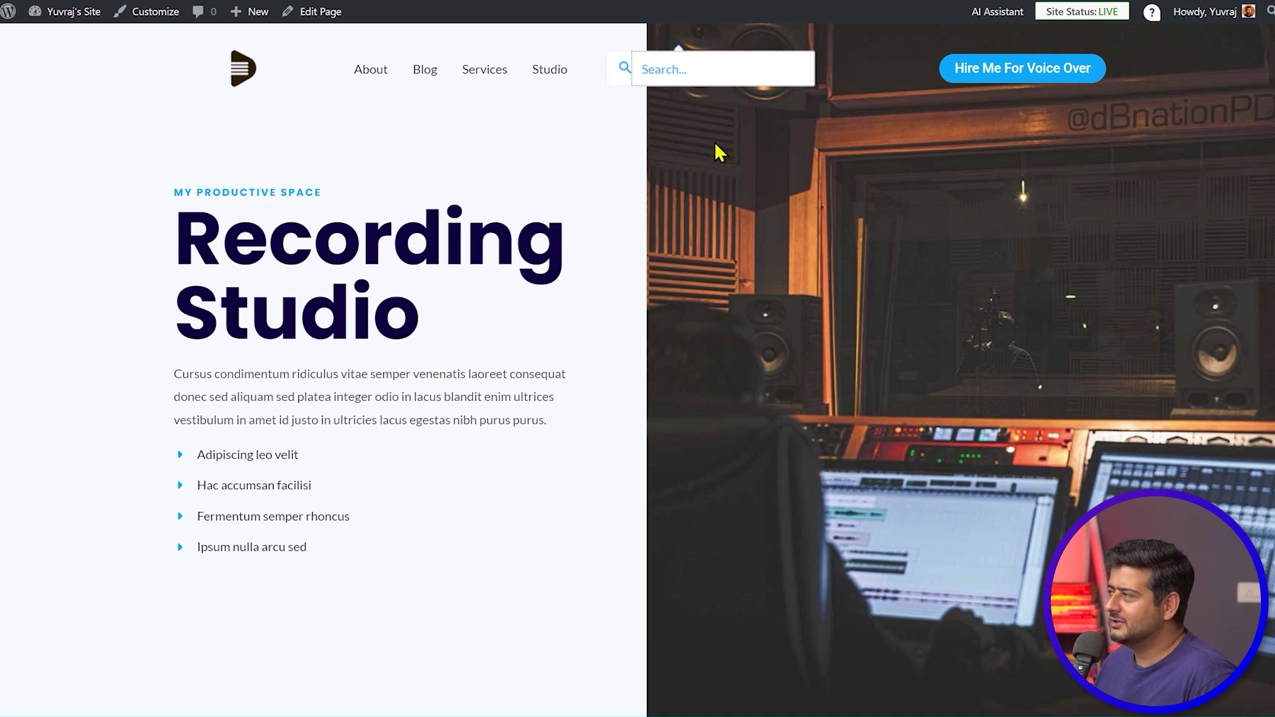
click(692, 173)
click(253, 72)
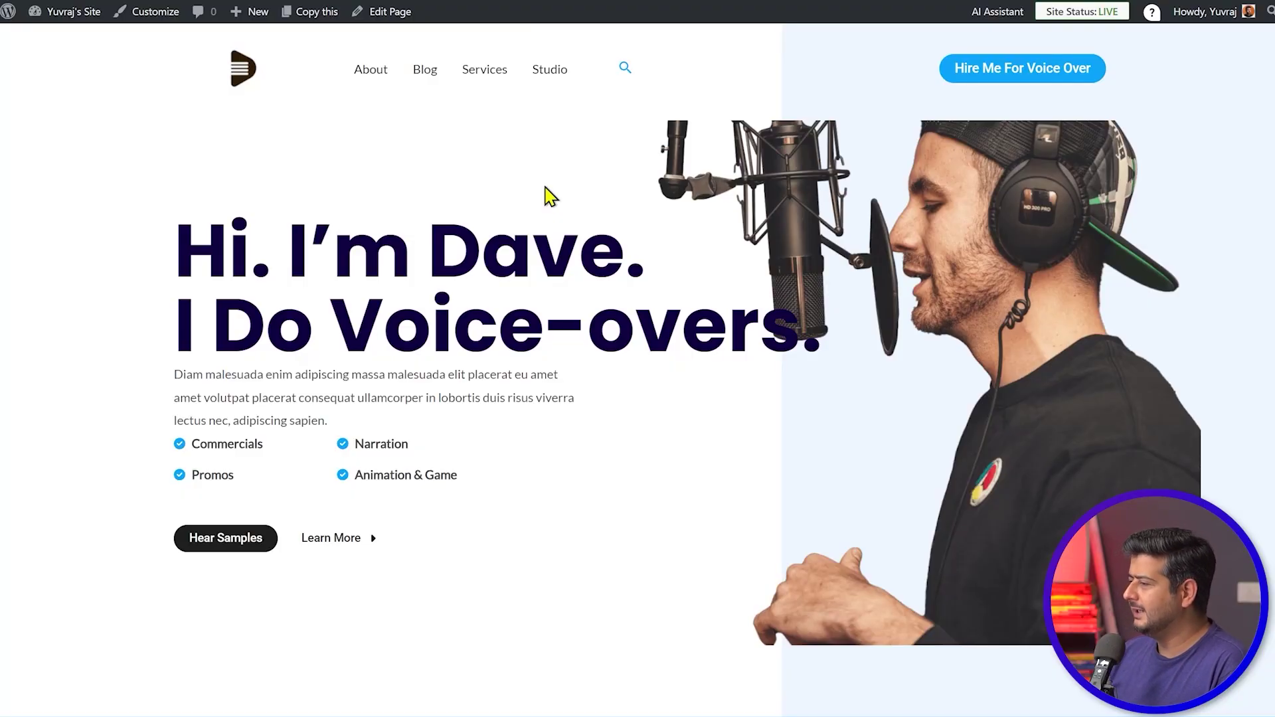
- Look through the home page's sections, from the hero to the footer
scroll(550, 196, down, 10)
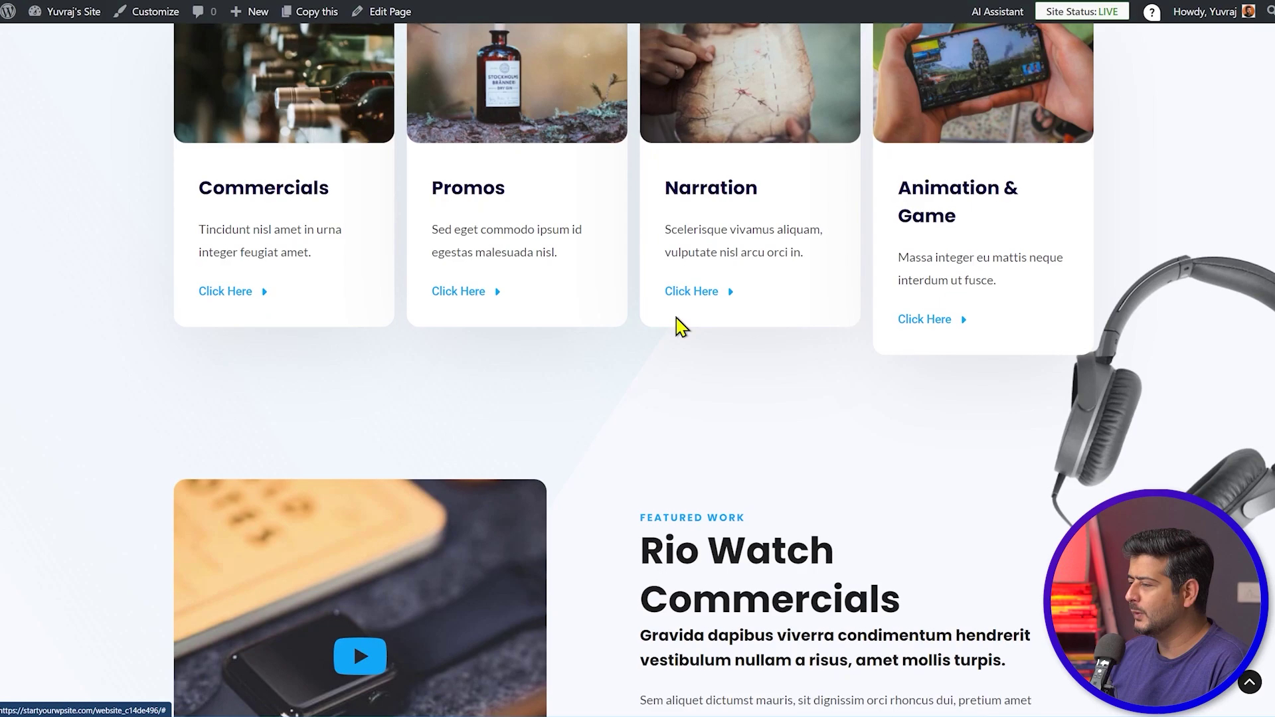
scroll(678, 326, down, 15)
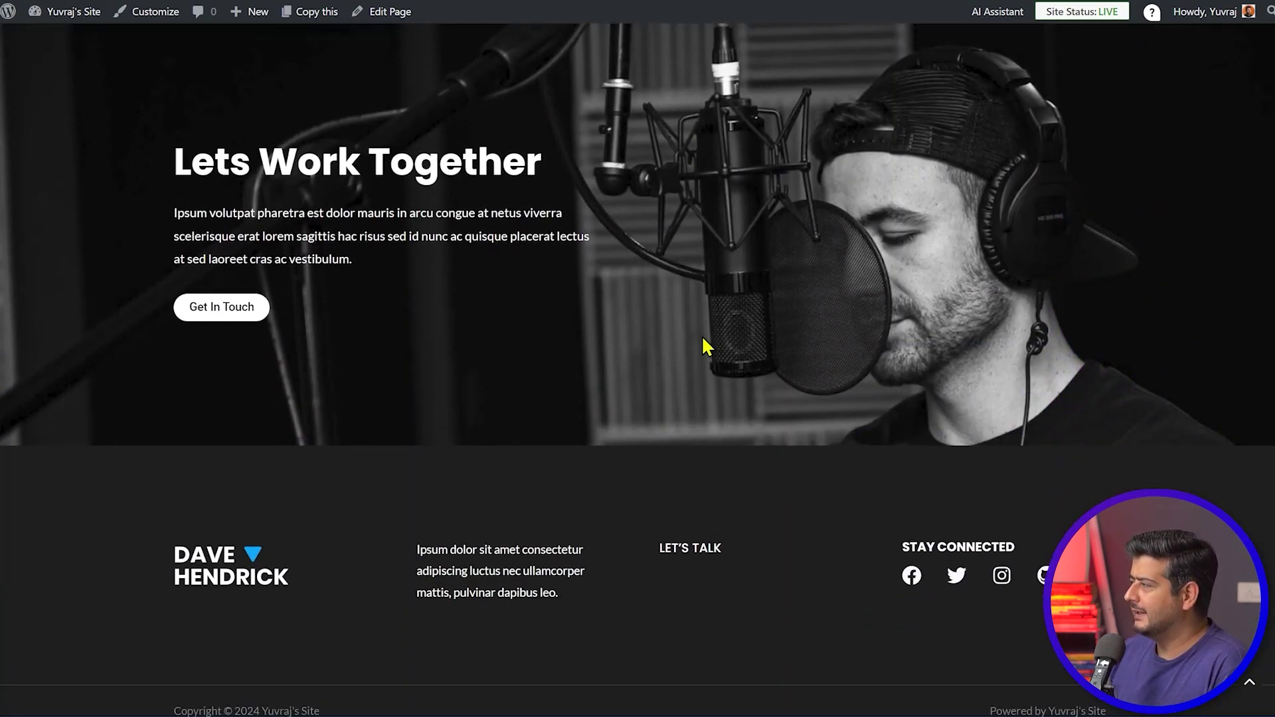
scroll(704, 342, up, 20)
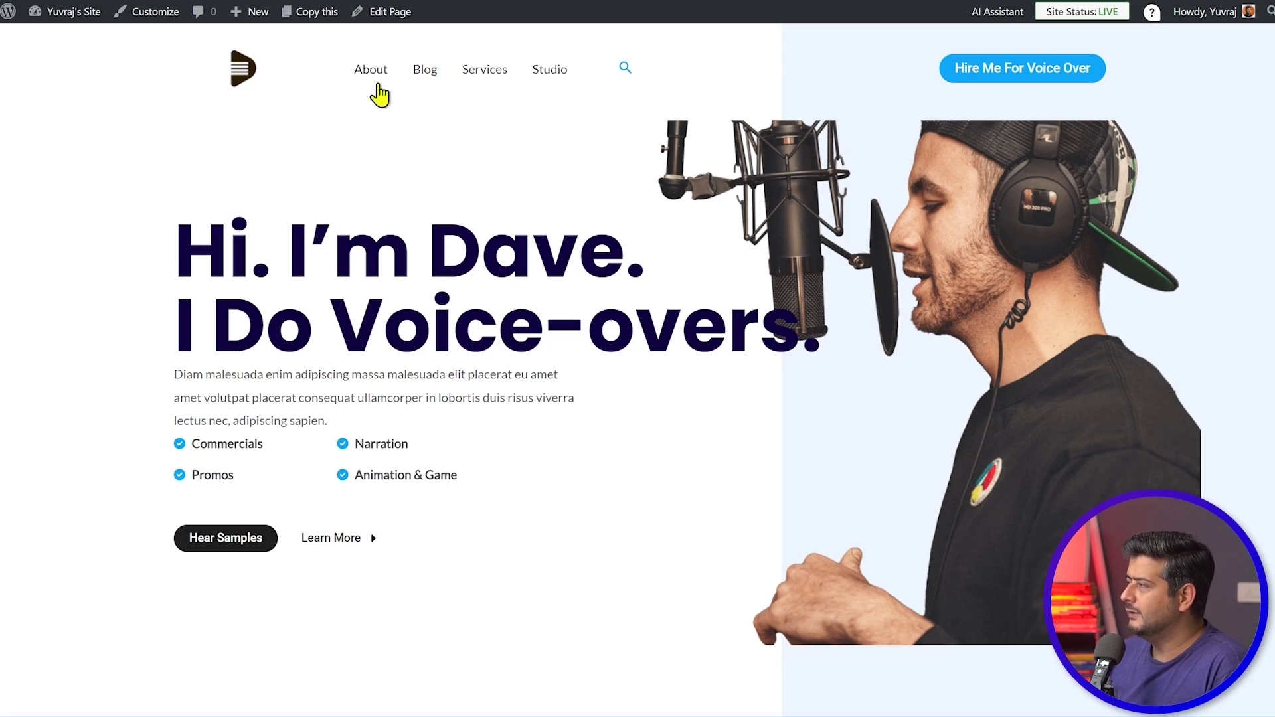
- Revisit the About page and check its layout
click(370, 70)
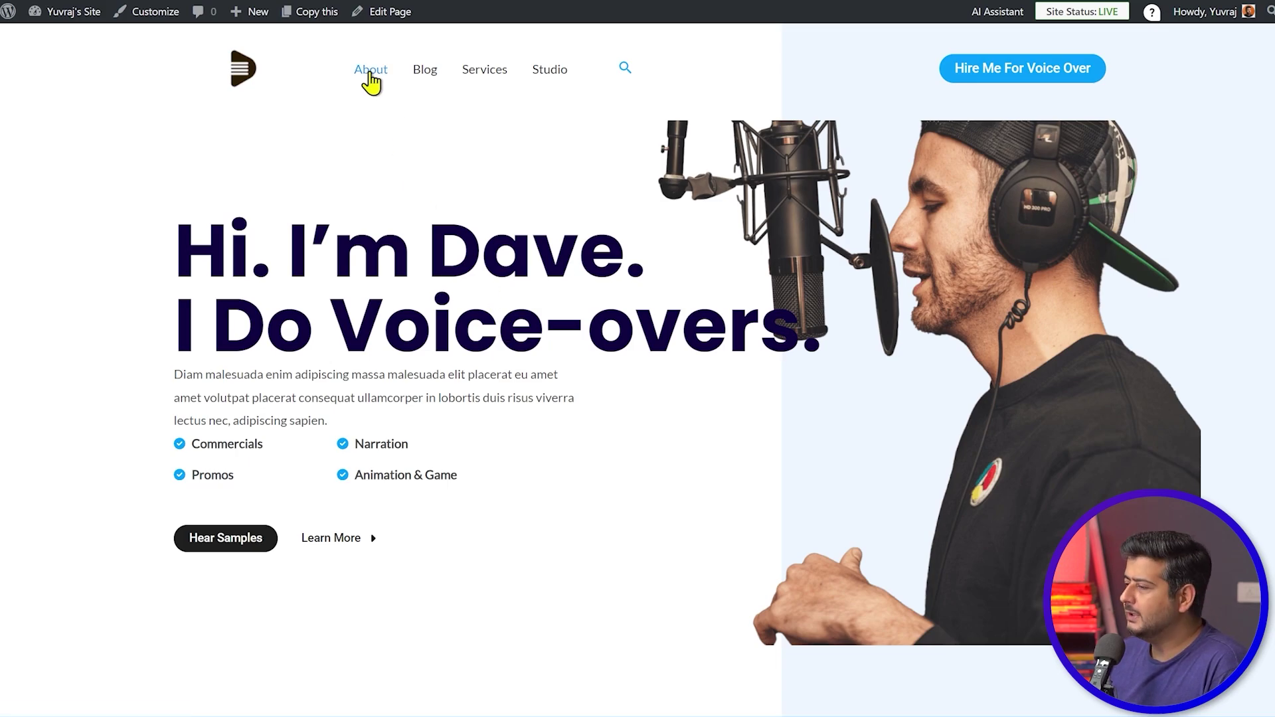
scroll(785, 320, down, 20)
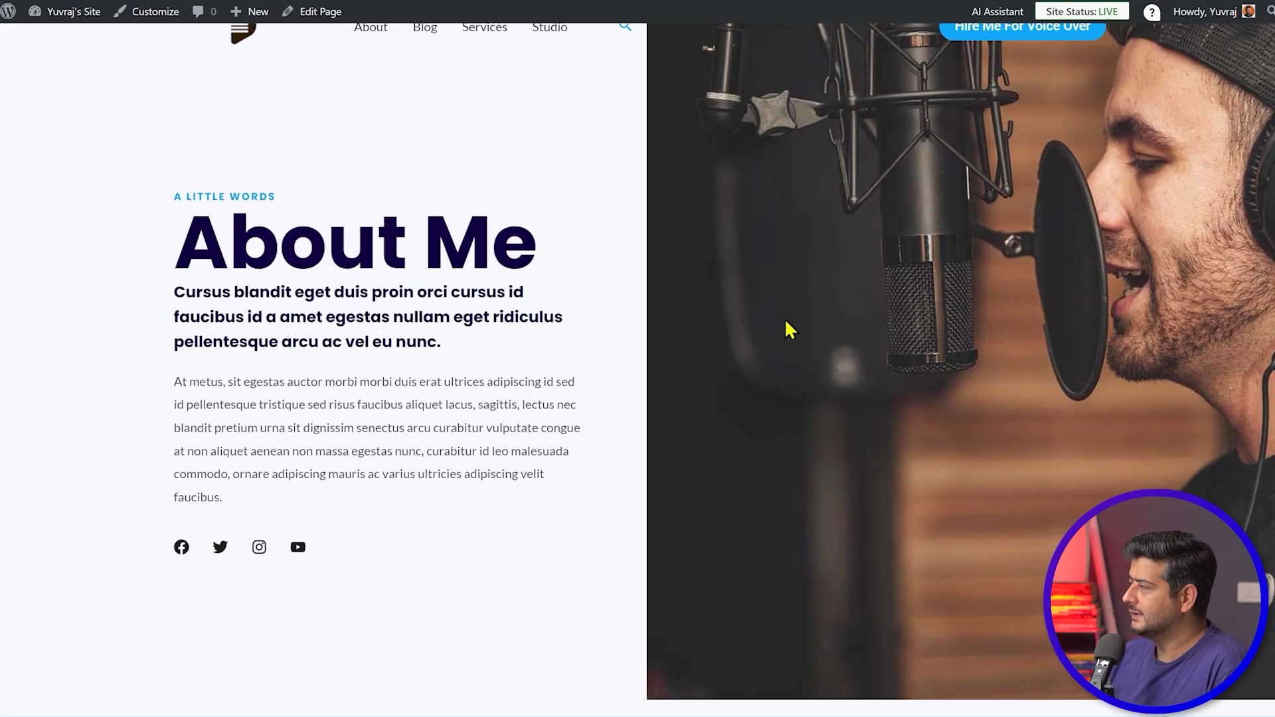
scroll(785, 320, up, 9)
scroll(785, 320, up, 11)
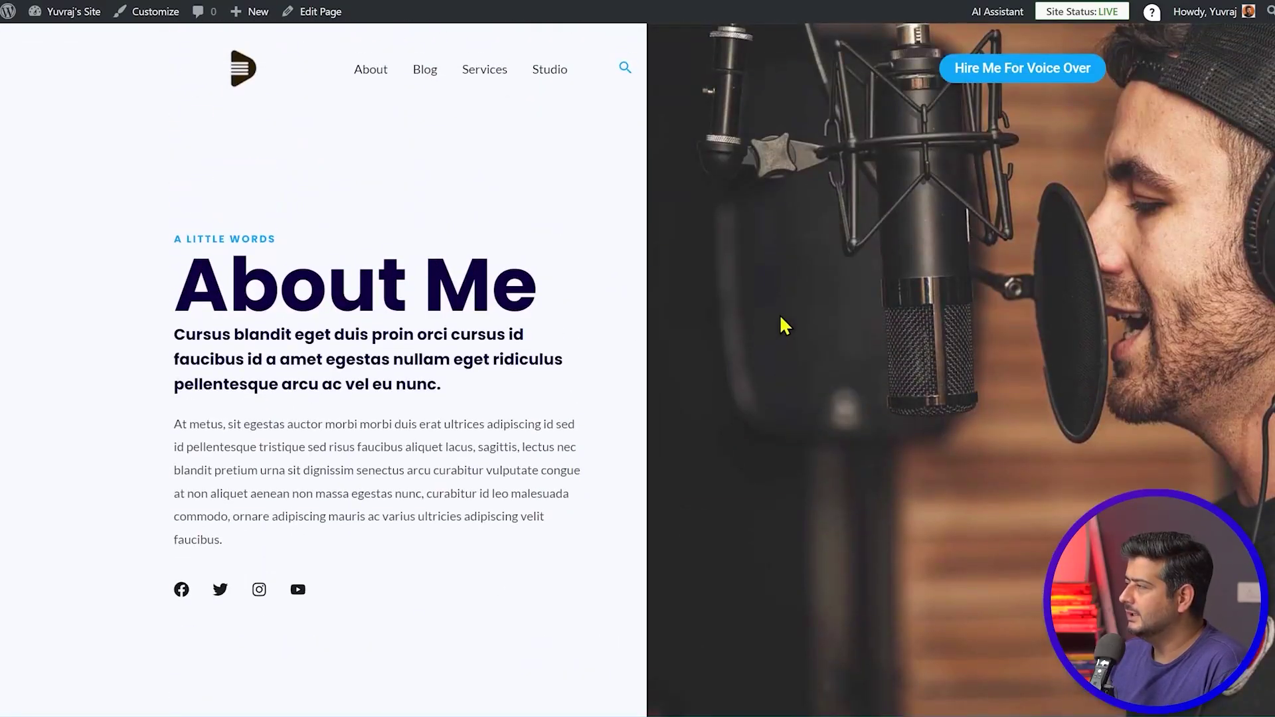
- Revisit the Blog page, the Services page down to its footer, and the Studio page
click(425, 73)
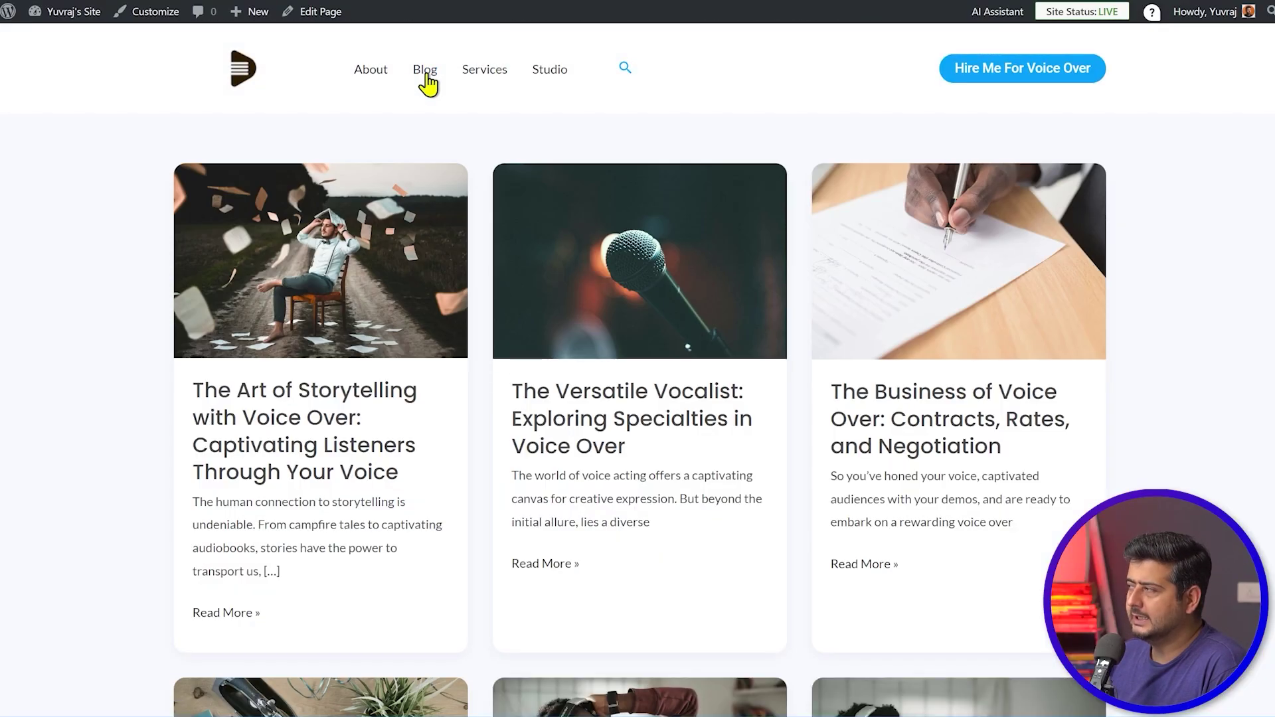
click(474, 85)
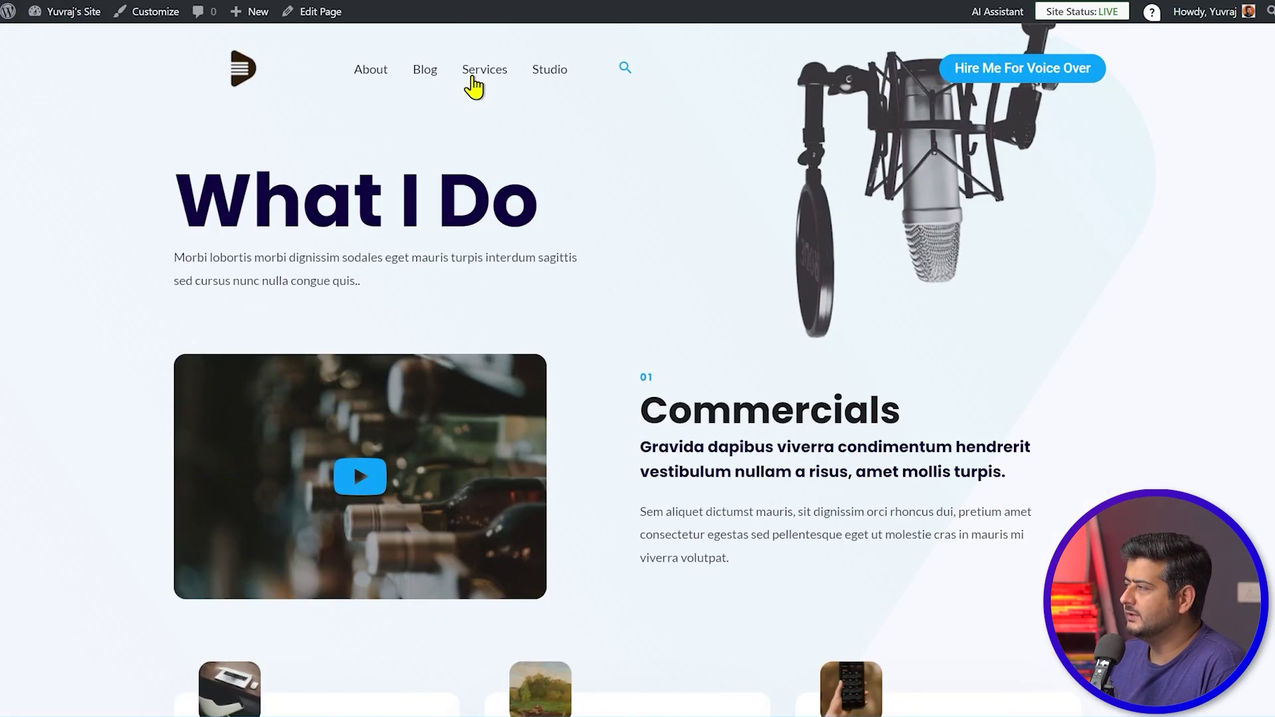
scroll(628, 270, down, 3)
scroll(627, 270, down, 15)
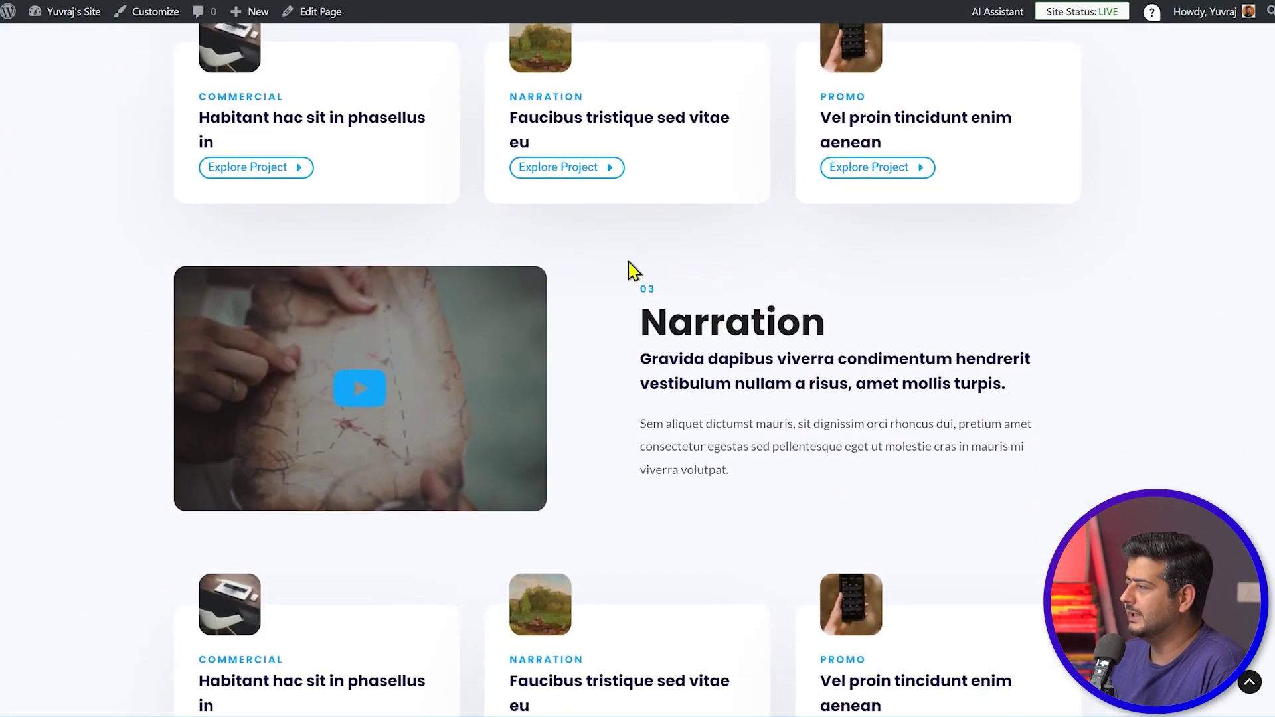
scroll(628, 270, down, 10)
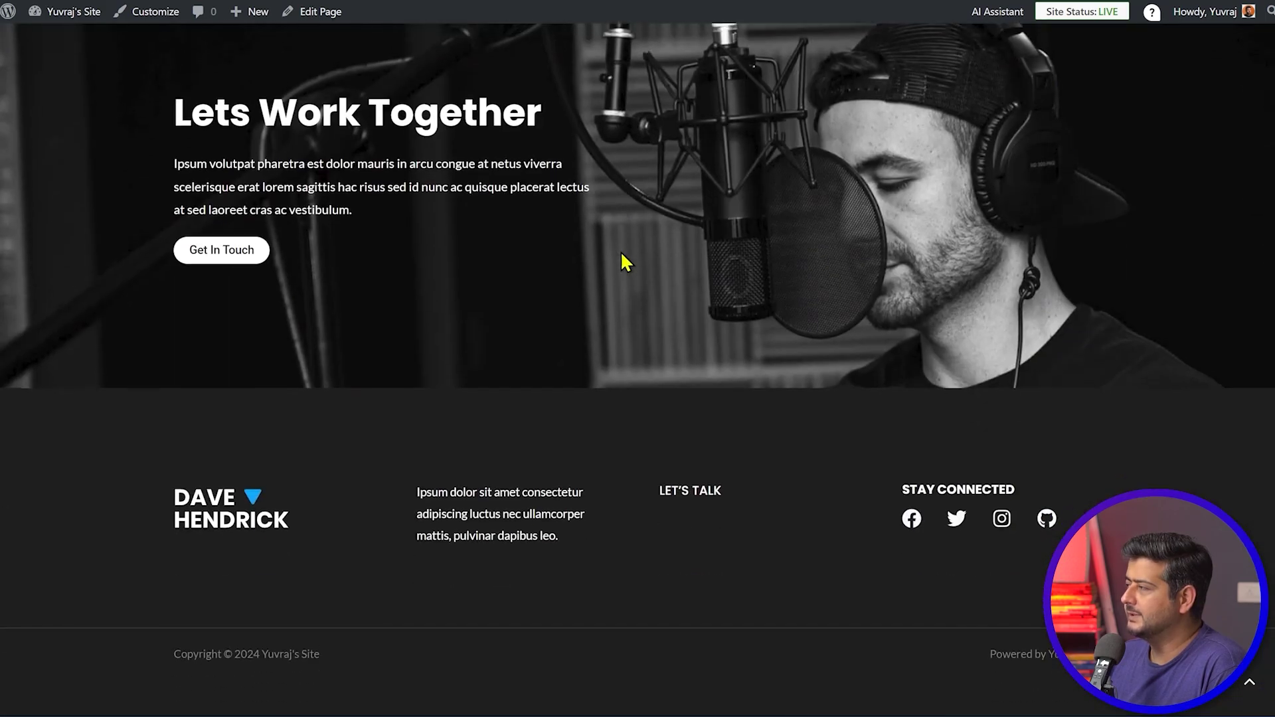
scroll(620, 259, up, 20)
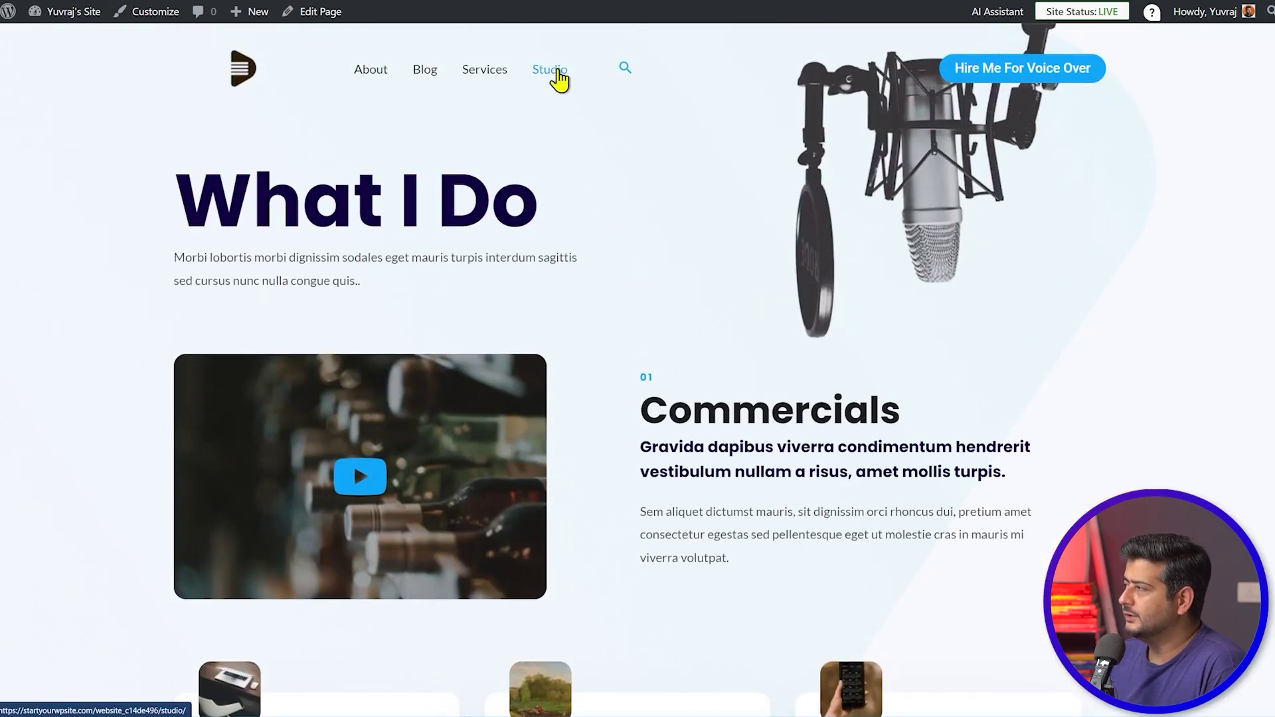
click(560, 79)
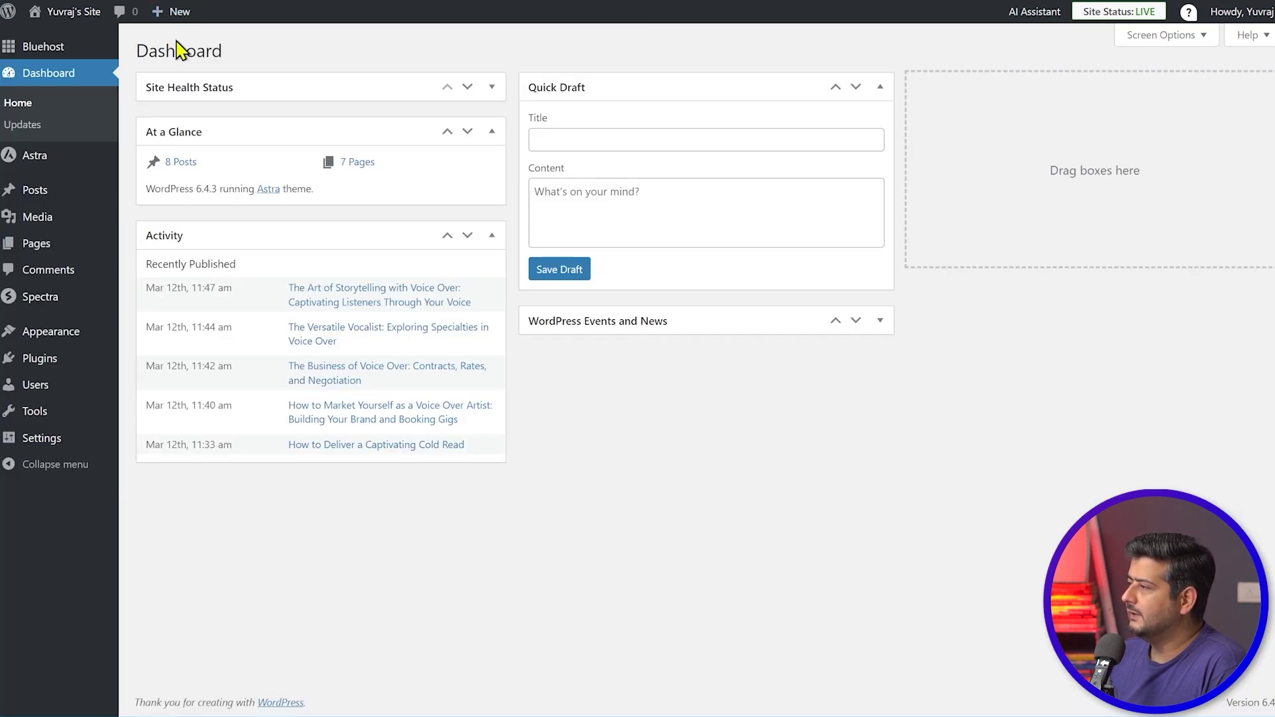
- Open the list of all pages in the WordPress dashboard and compare it with the live Studio page
mouse_move(42, 245)
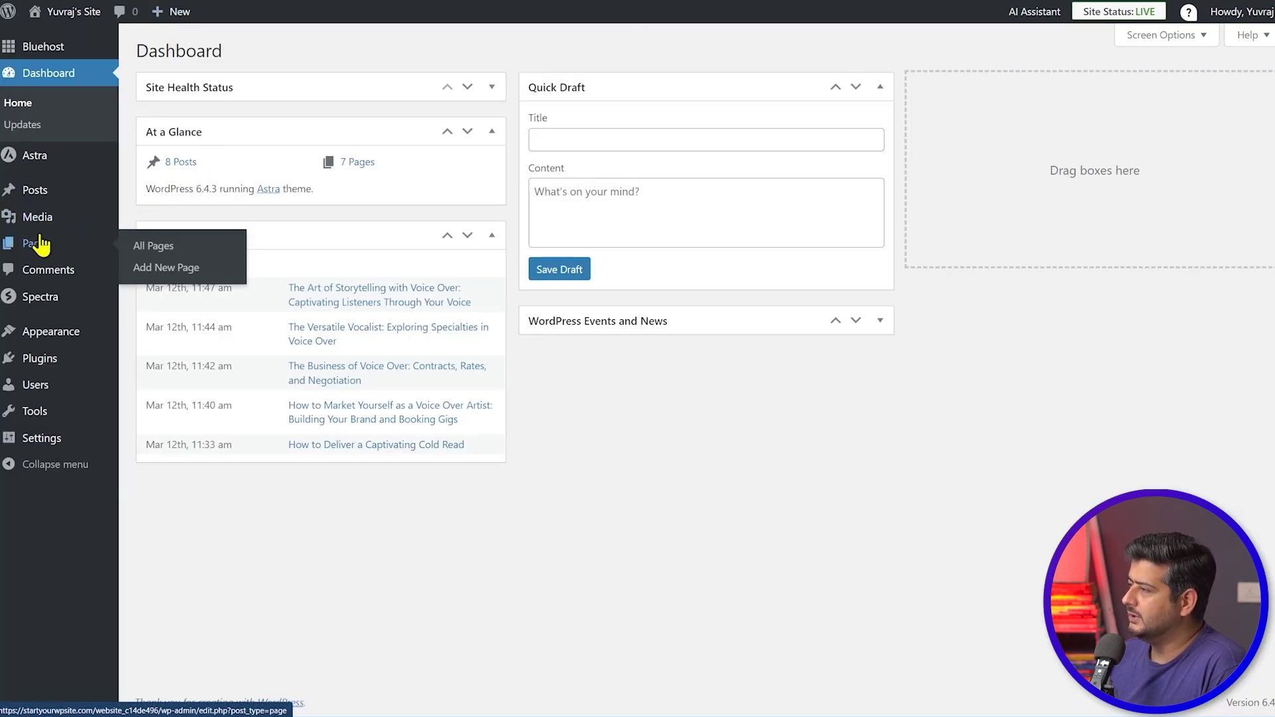
click(162, 252)
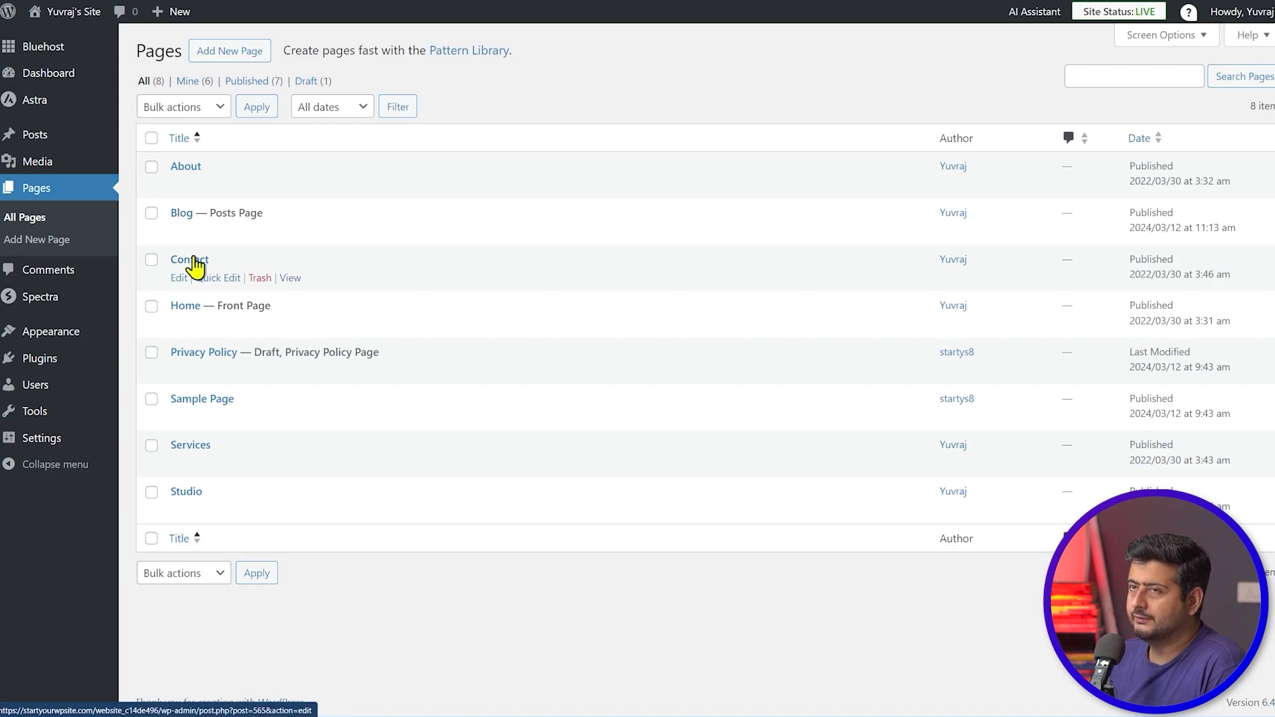
click(292, 1)
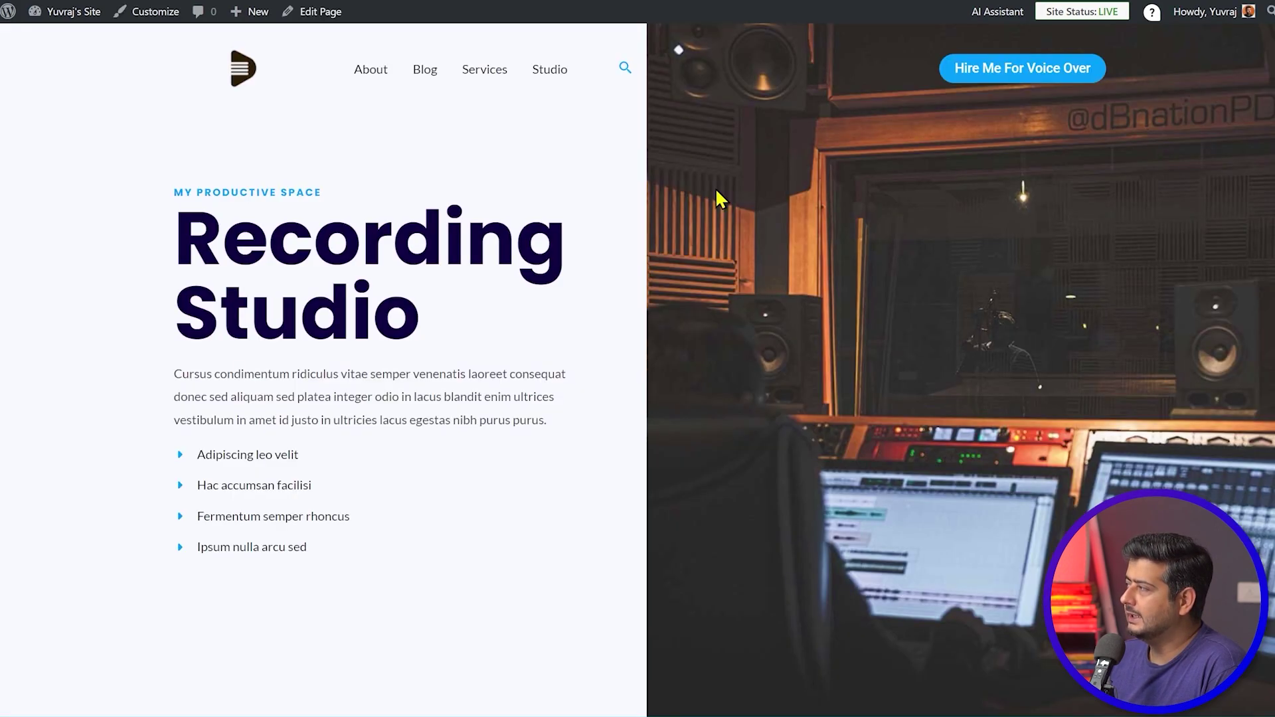
click(199, 0)
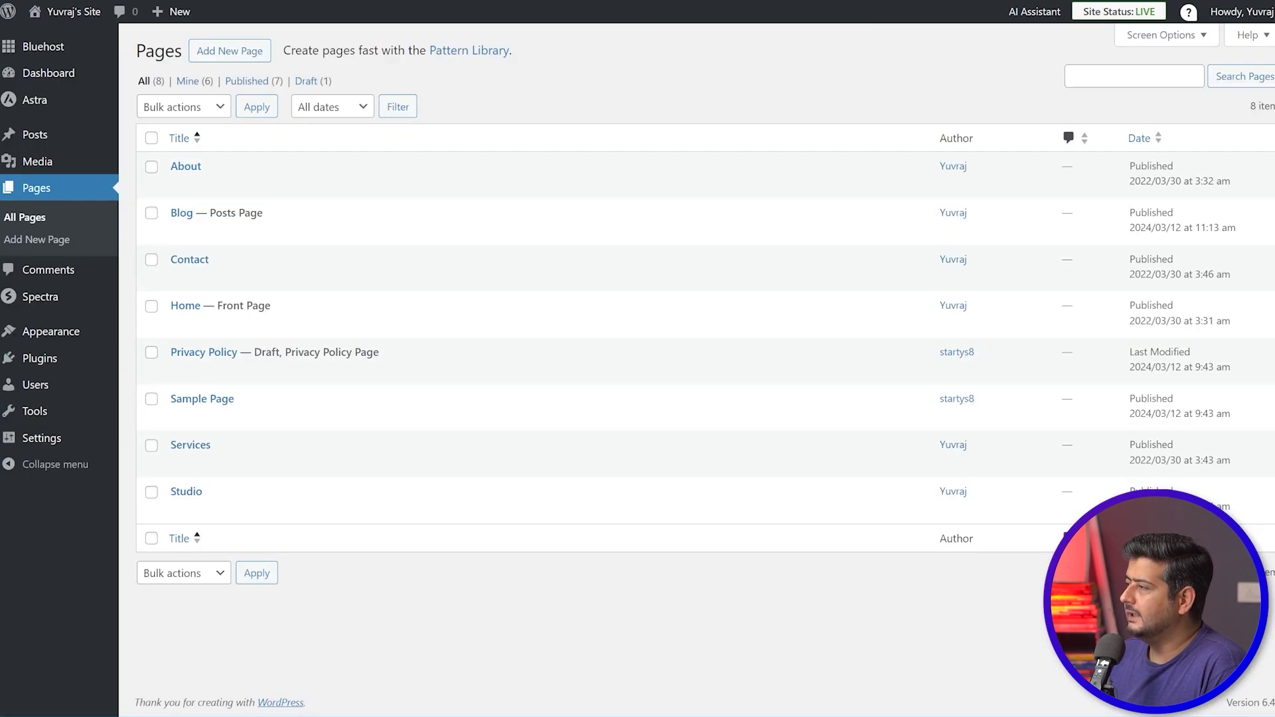
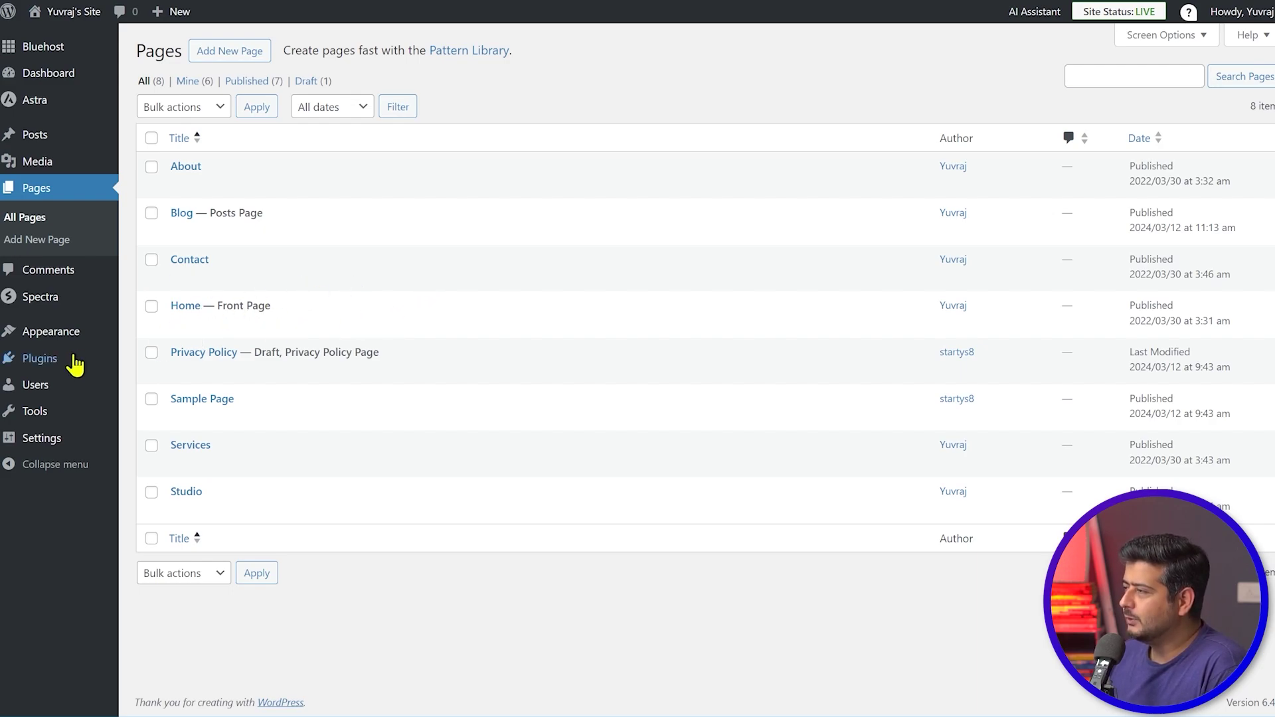
- Find the Duplicate Post plugin by Inisev, install and activate it, and skip its alerts and diagnostic tracking offer
mouse_move(40, 362)
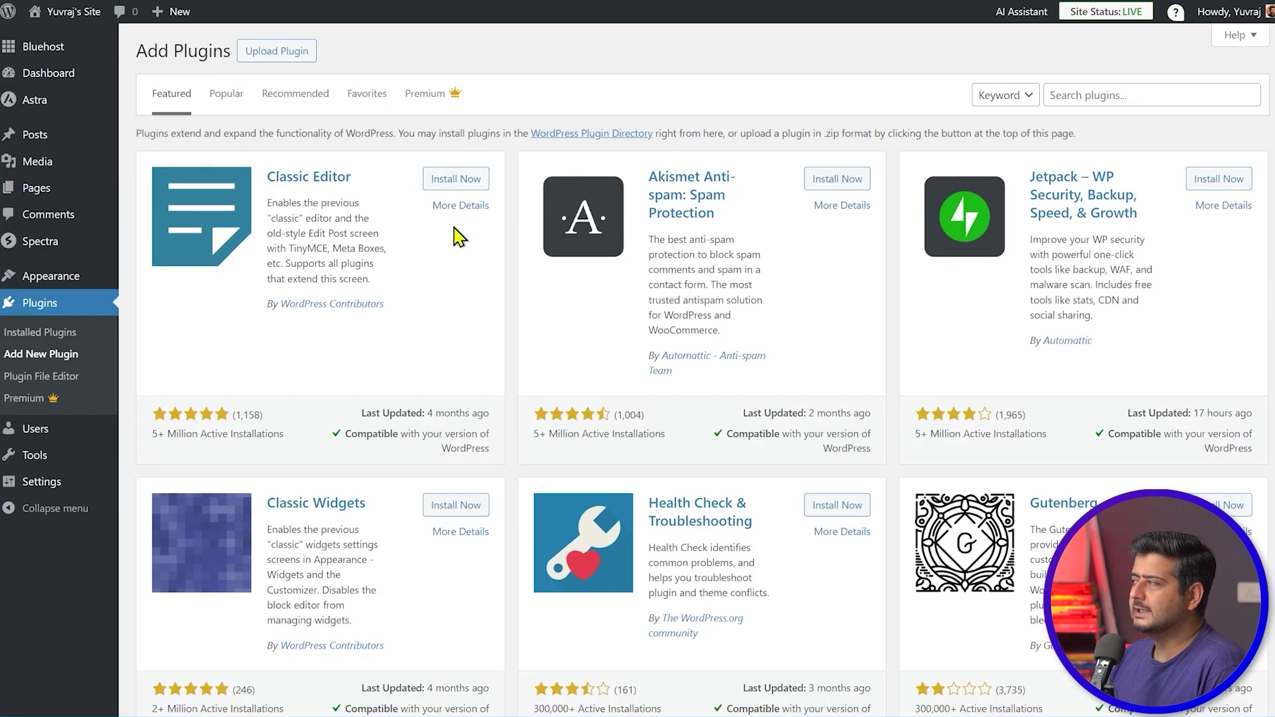
click(1082, 94)
text(duplicate p)
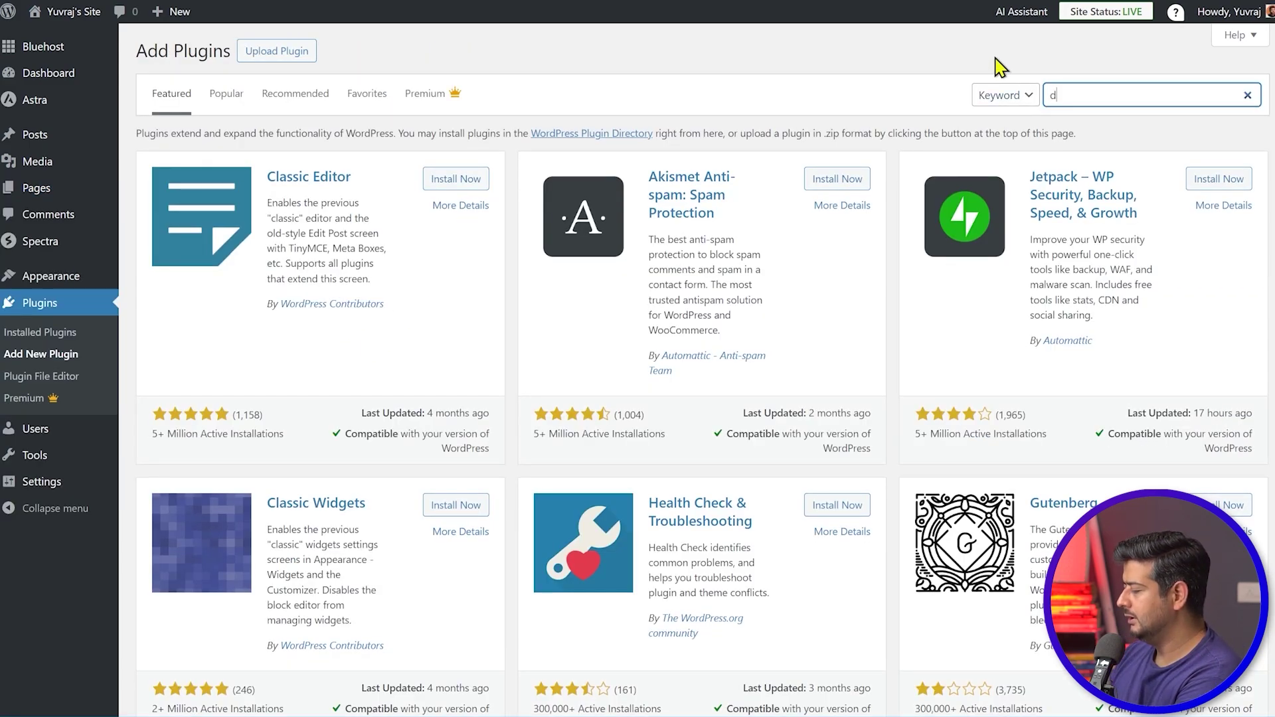
text(ost)
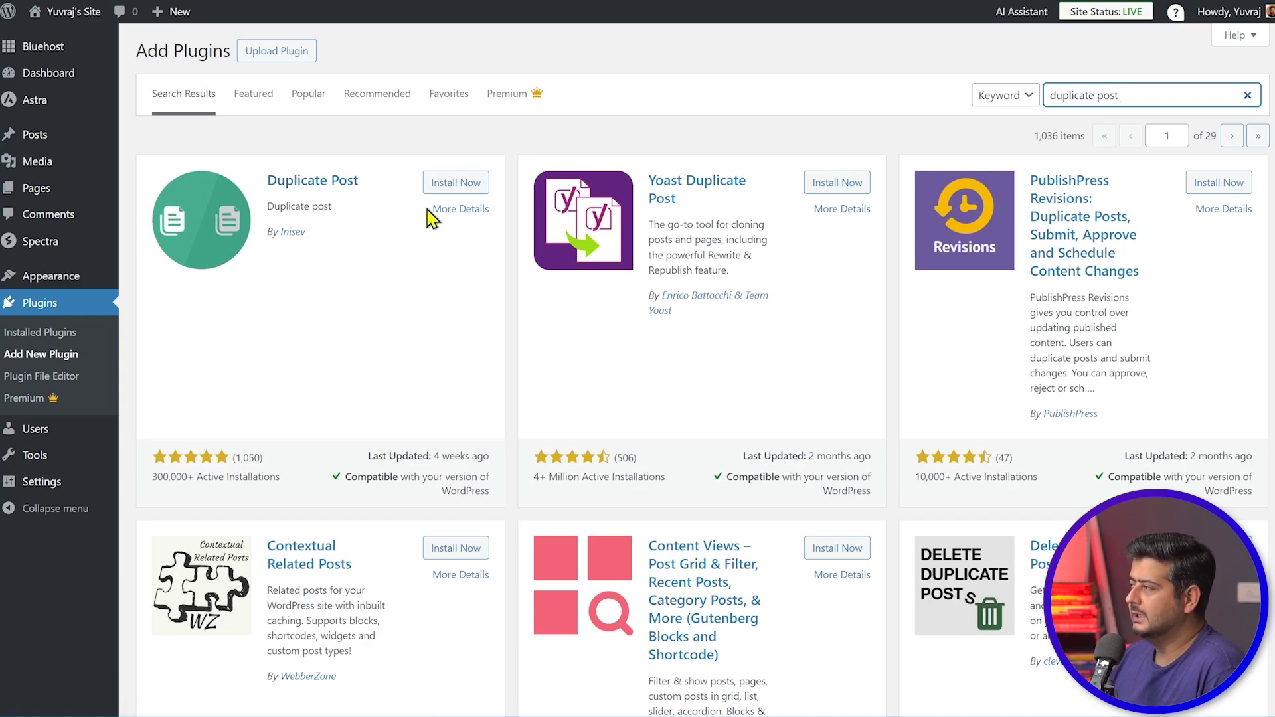
click(444, 188)
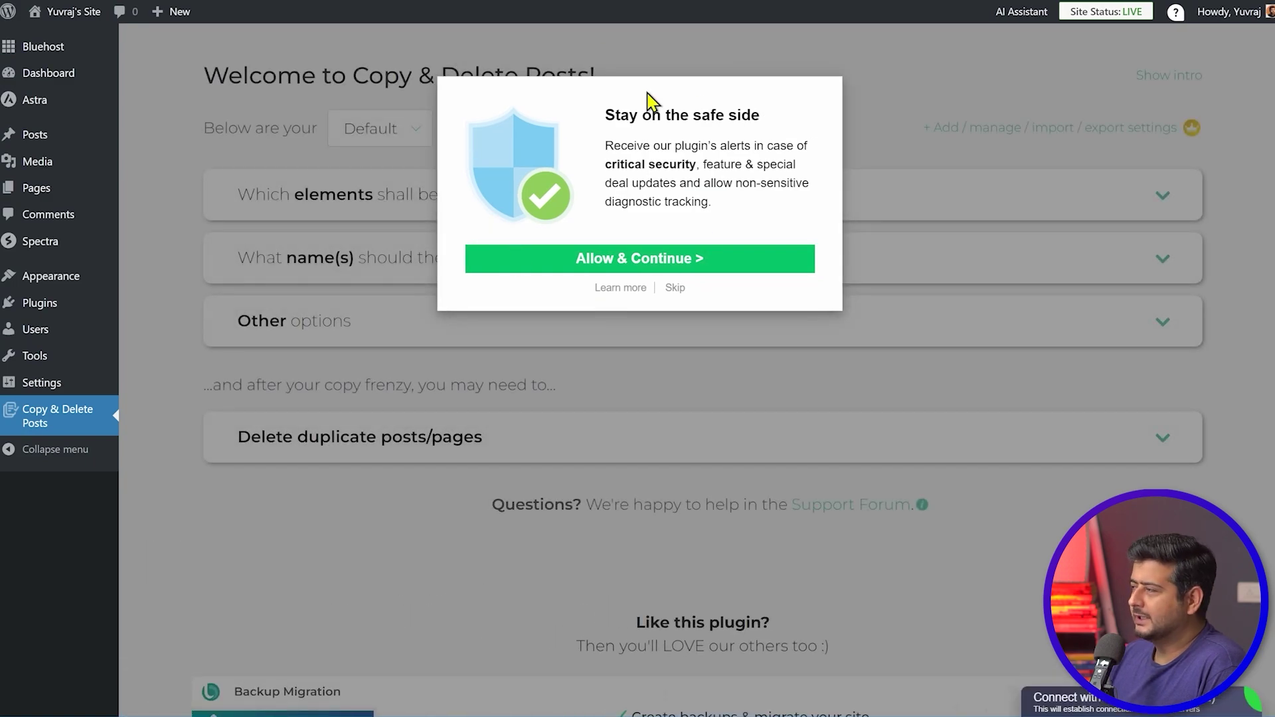
click(675, 288)
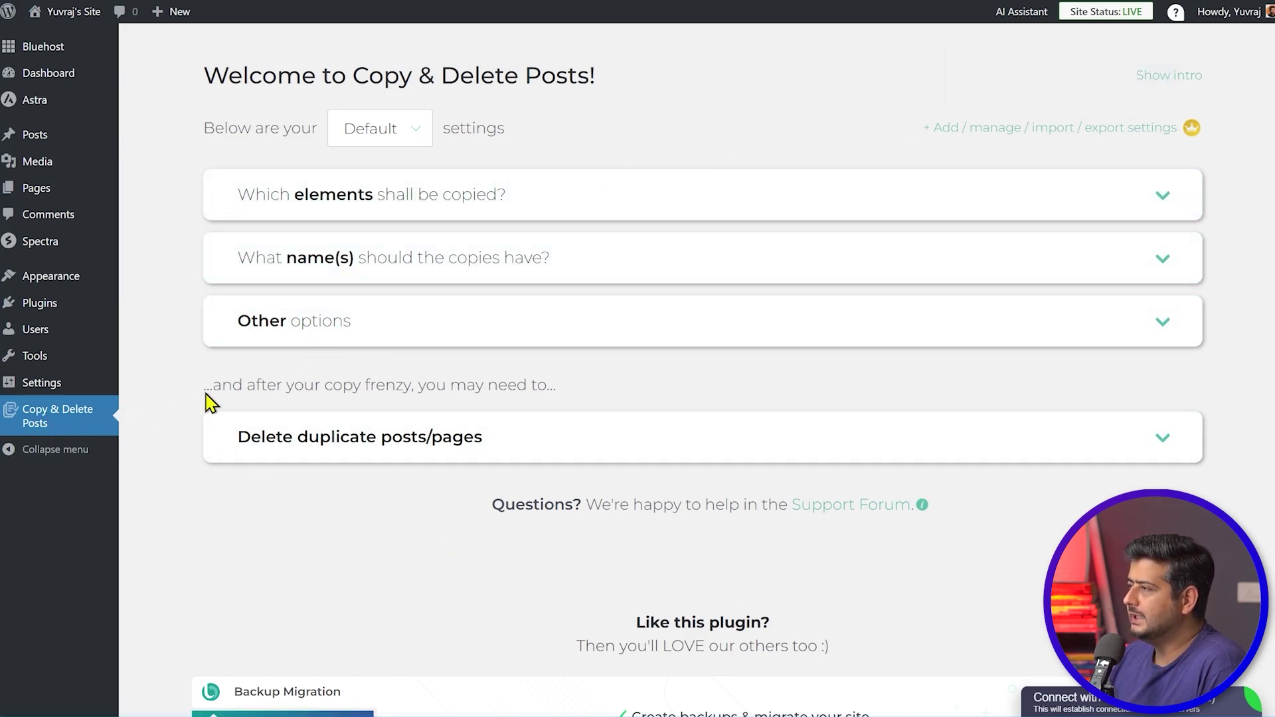
- Make one copy of the Home page from the list of all pages, using the Default copy settings
mouse_move(76, 197)
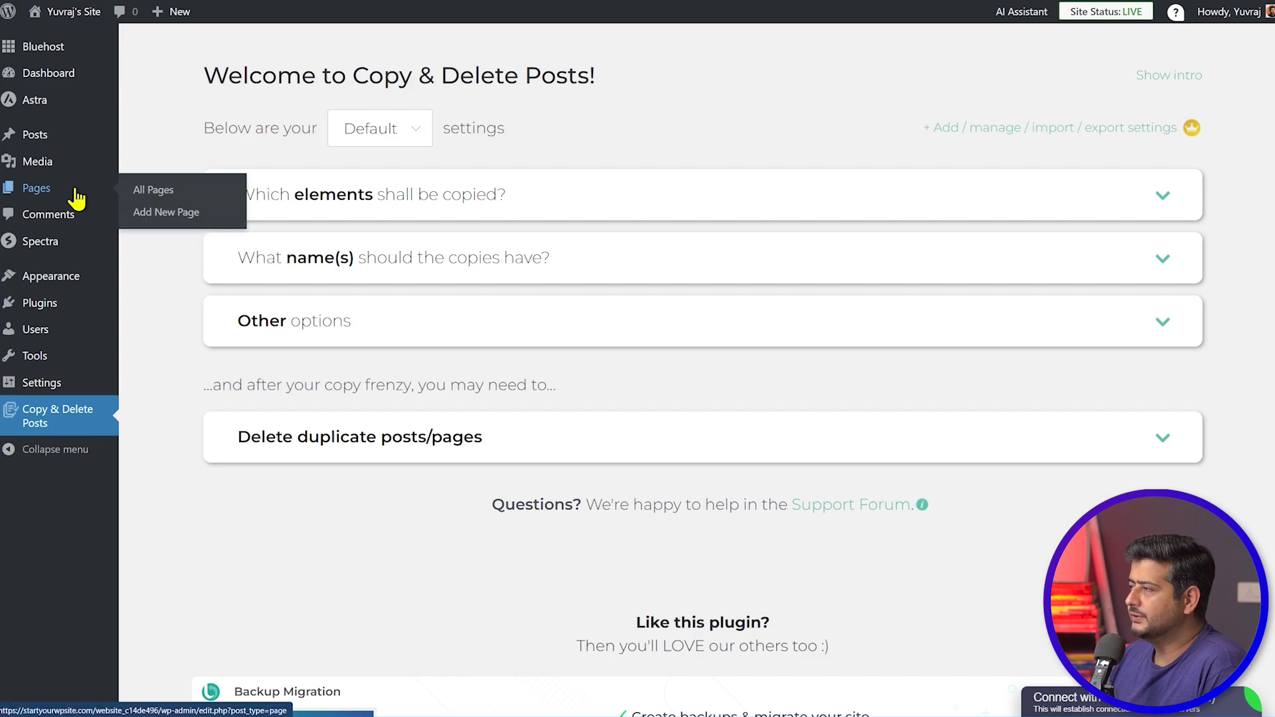
click(76, 196)
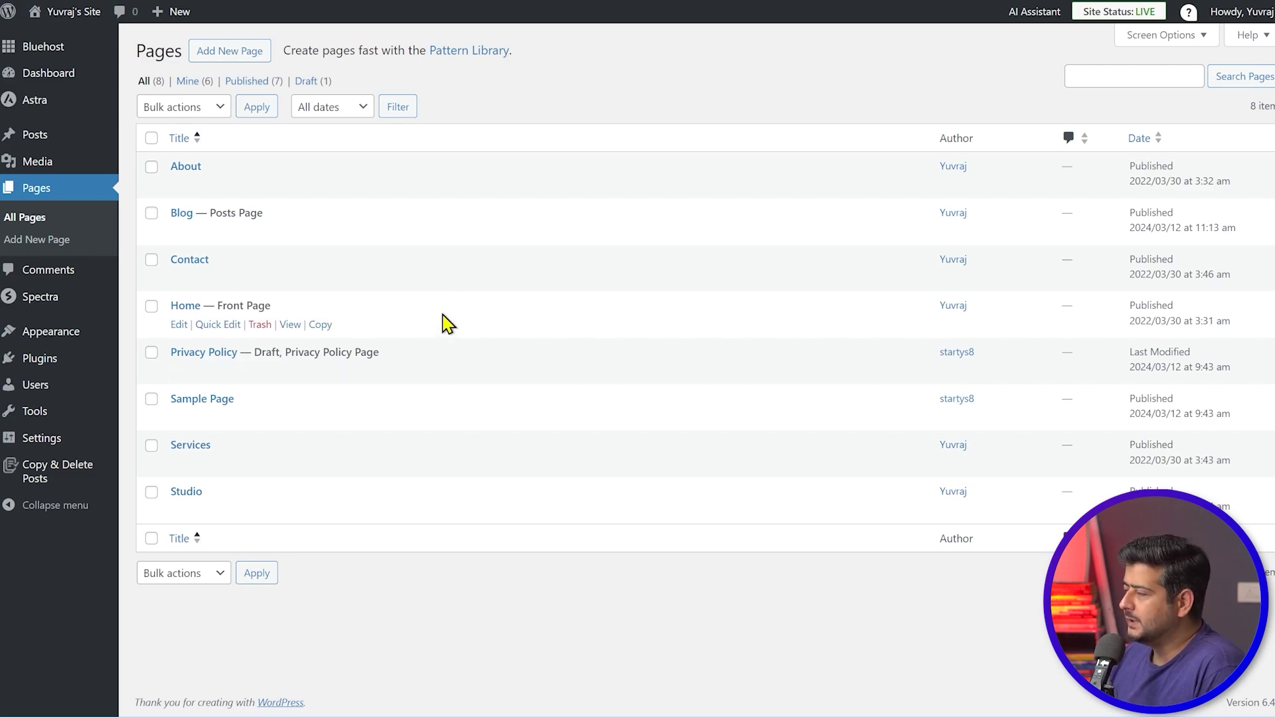
mouse_move(320, 327)
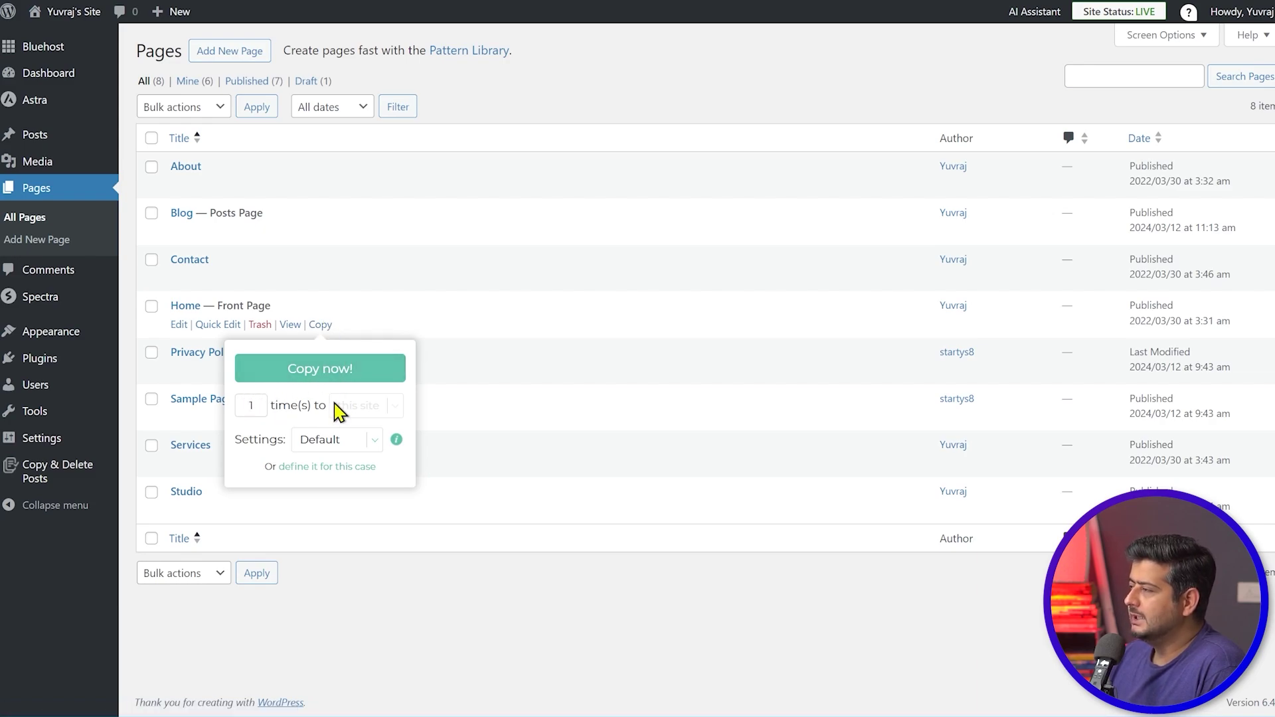
click(347, 375)
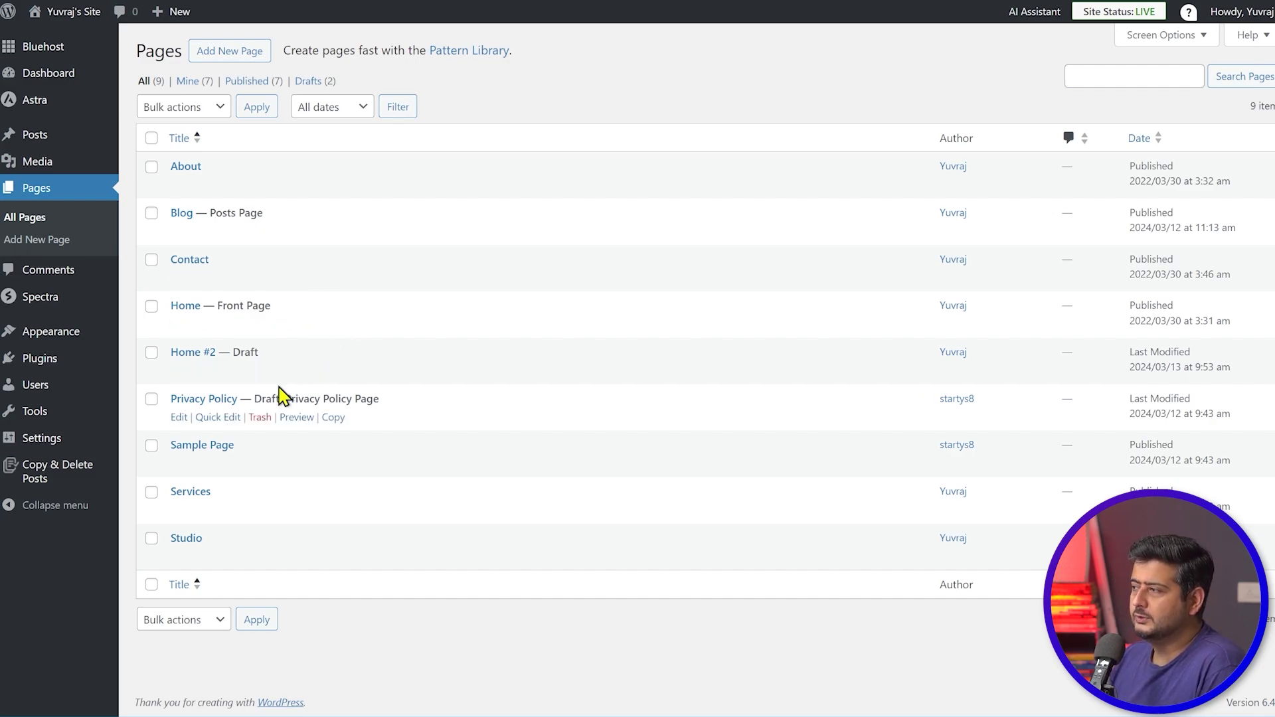
- Open the copied Home #2 draft in the block editor and look through its sections, from the hero to Lets Work Together
mouse_move(337, 372)
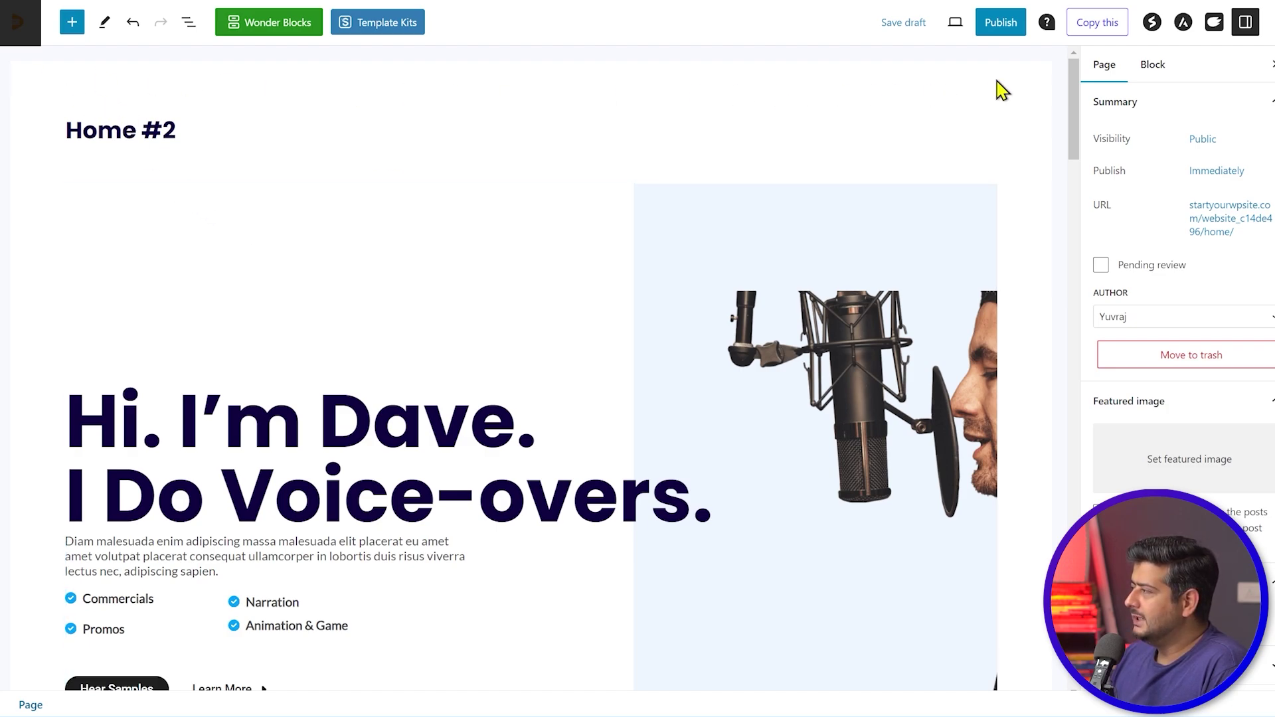
scroll(972, 523, down, 8)
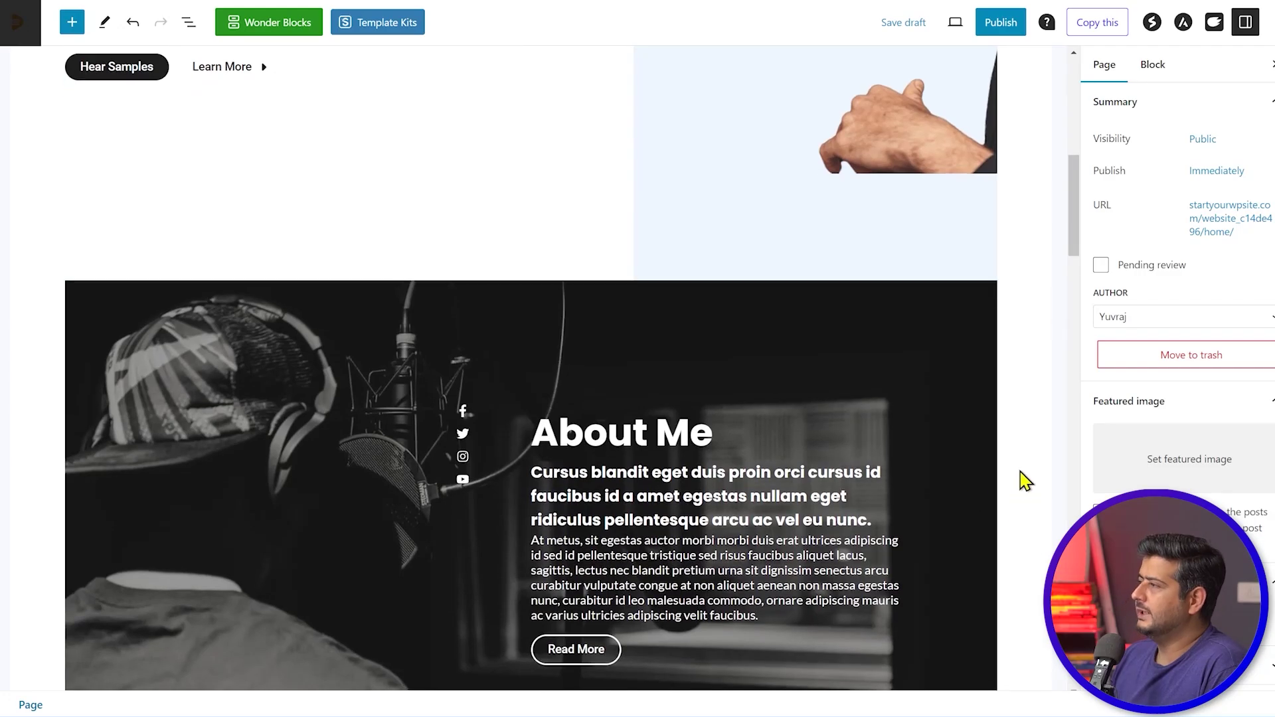
scroll(1025, 480, down, 16)
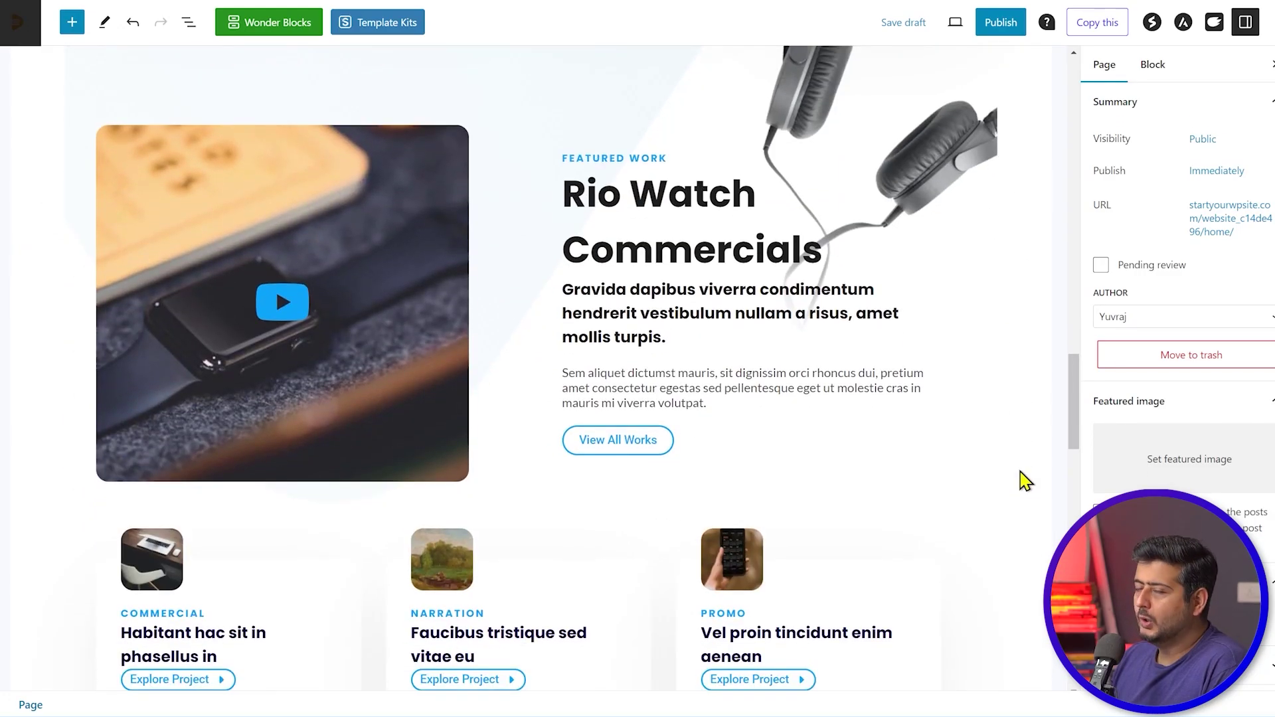
scroll(1024, 480, down, 15)
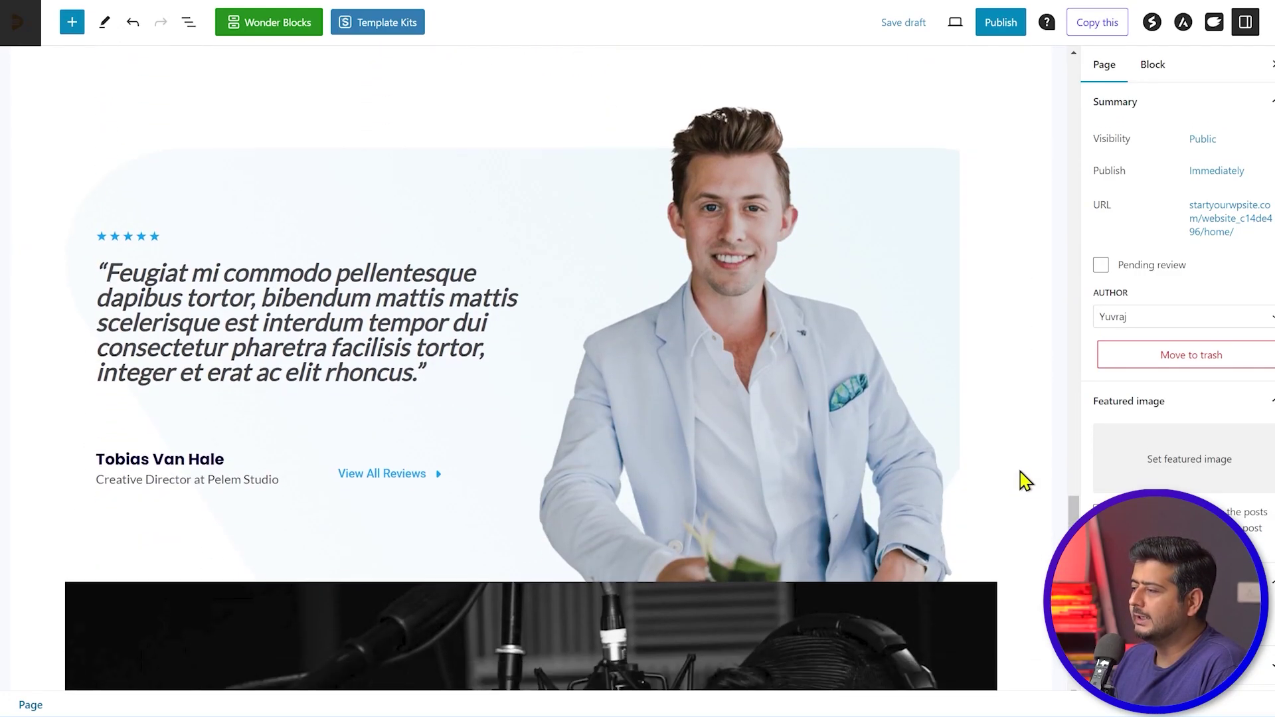
scroll(1024, 480, down, 3)
scroll(1025, 480, up, 15)
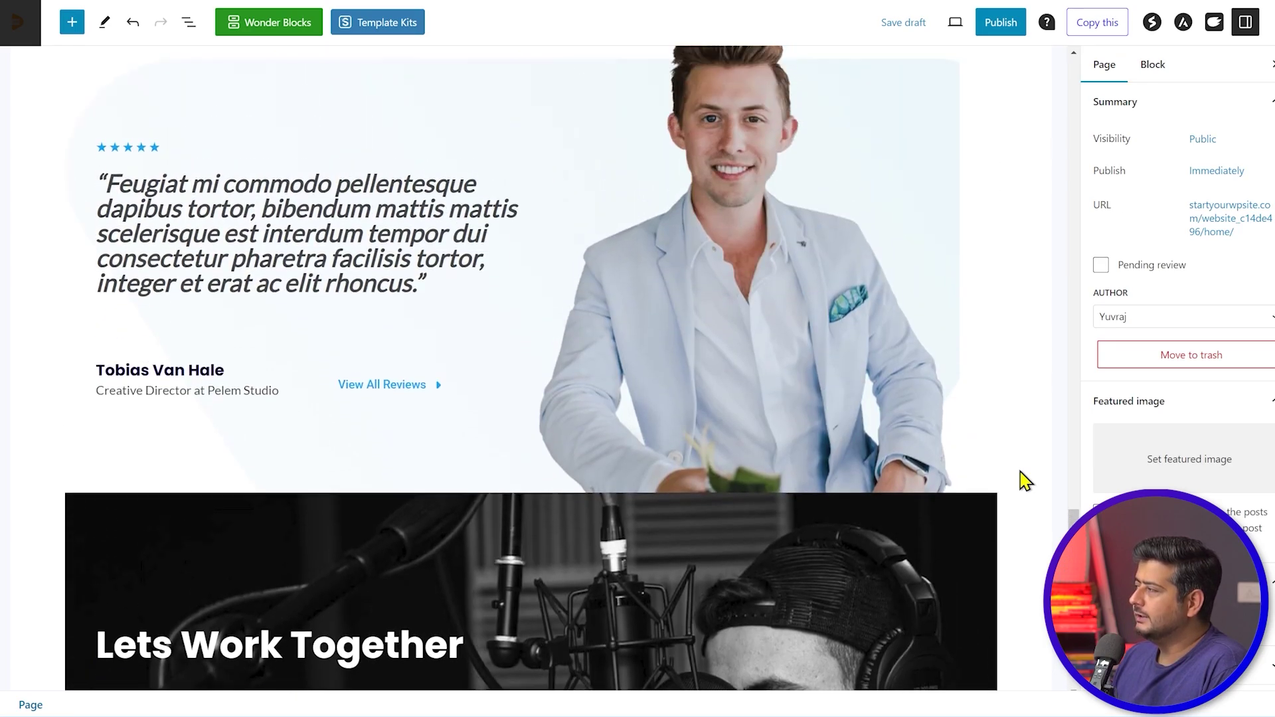
scroll(1028, 477, up, 15)
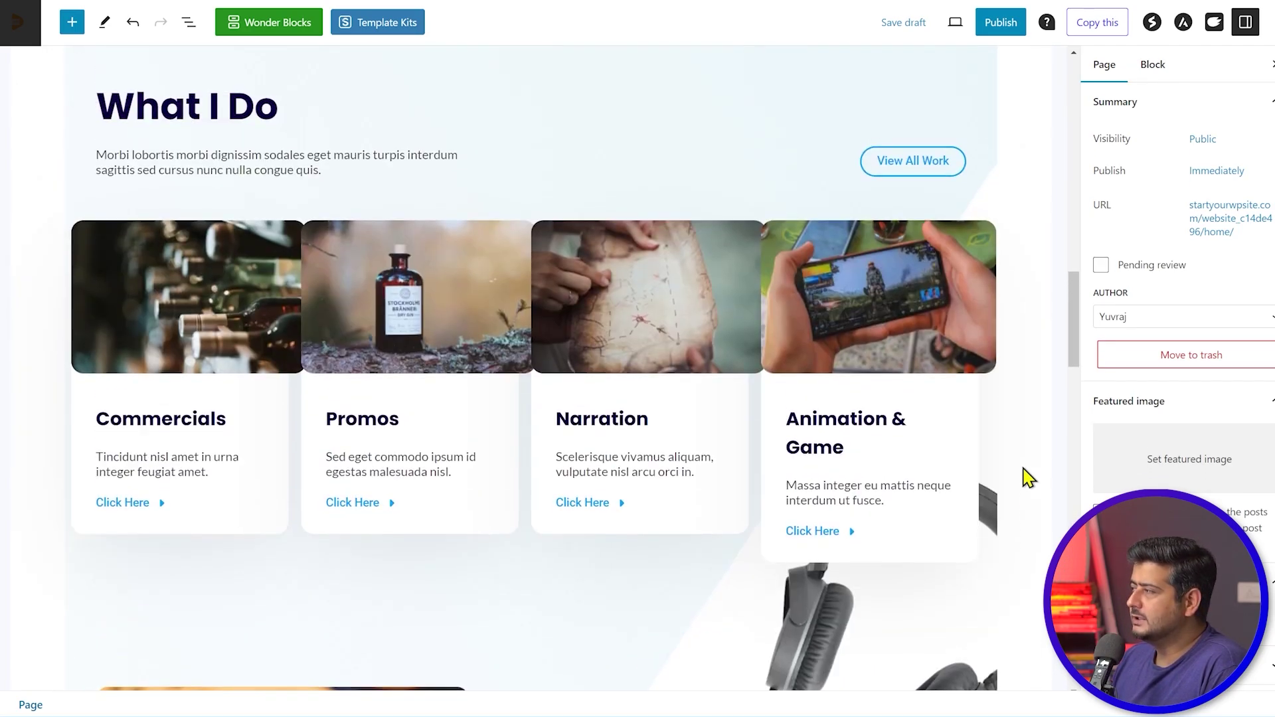
scroll(1036, 479, up, 5)
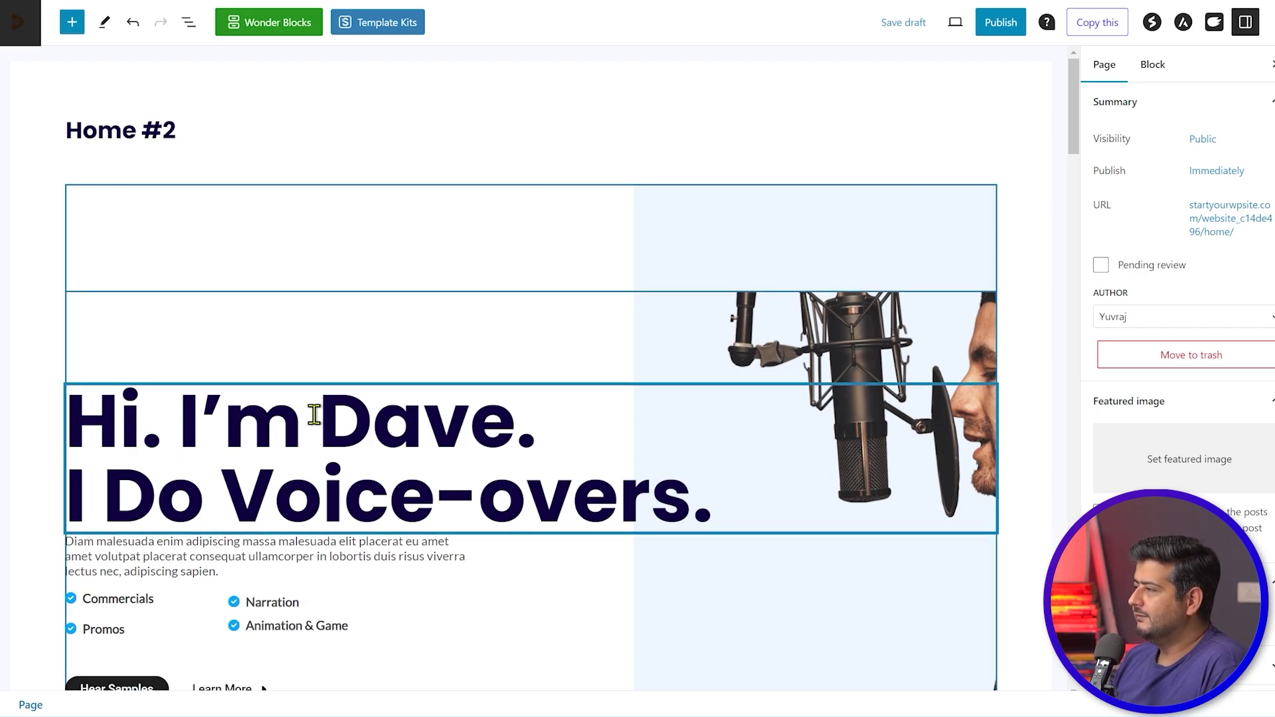
scroll(312, 418, down, 2)
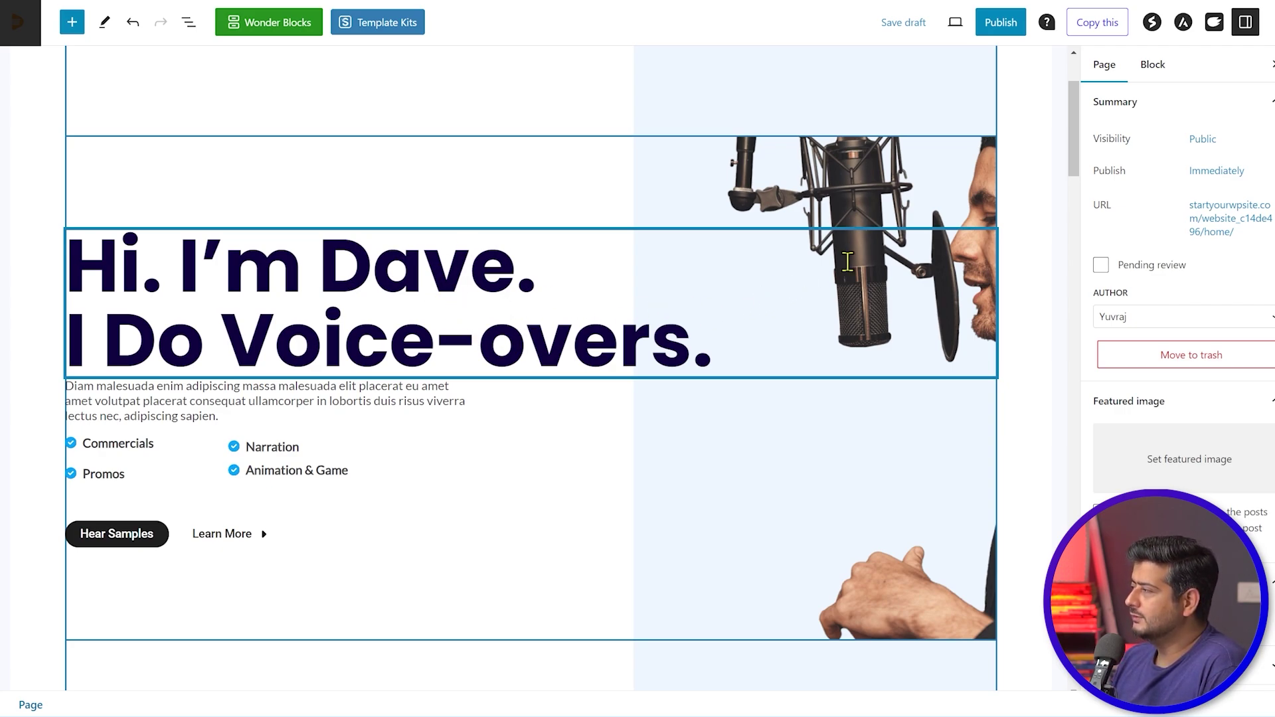
scroll(778, 321, down, 10)
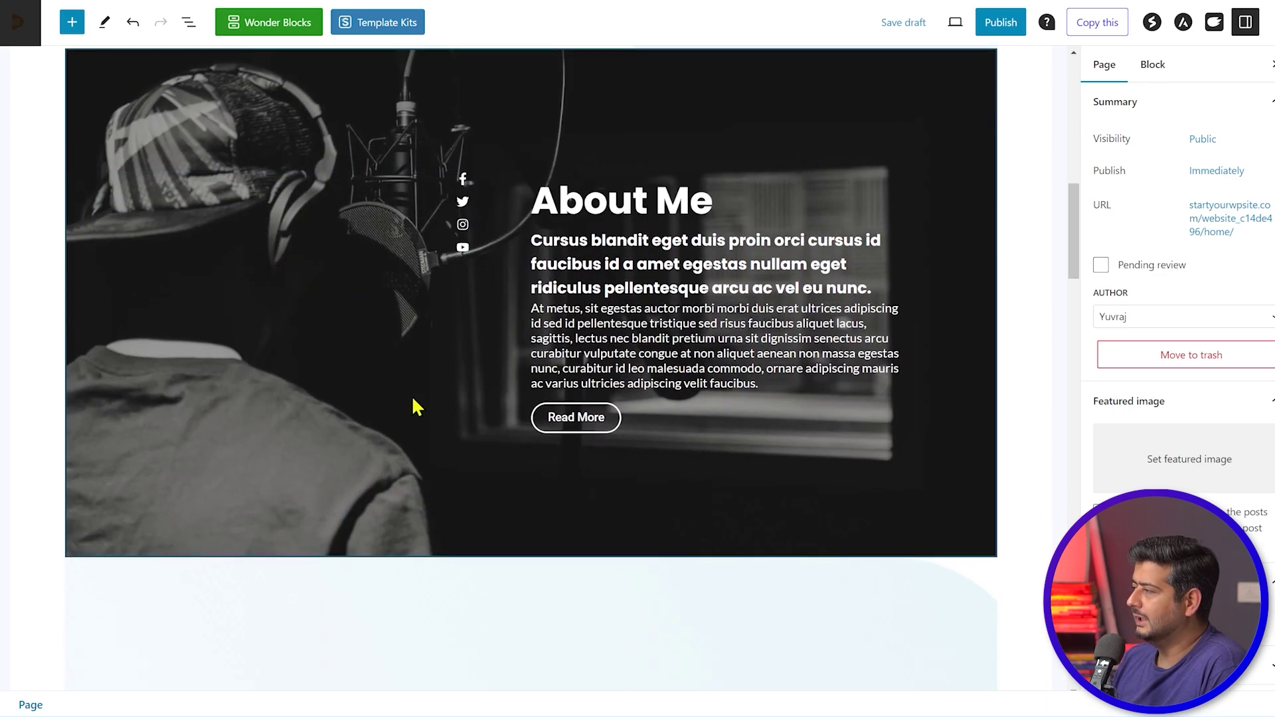
scroll(814, 532, up, 10)
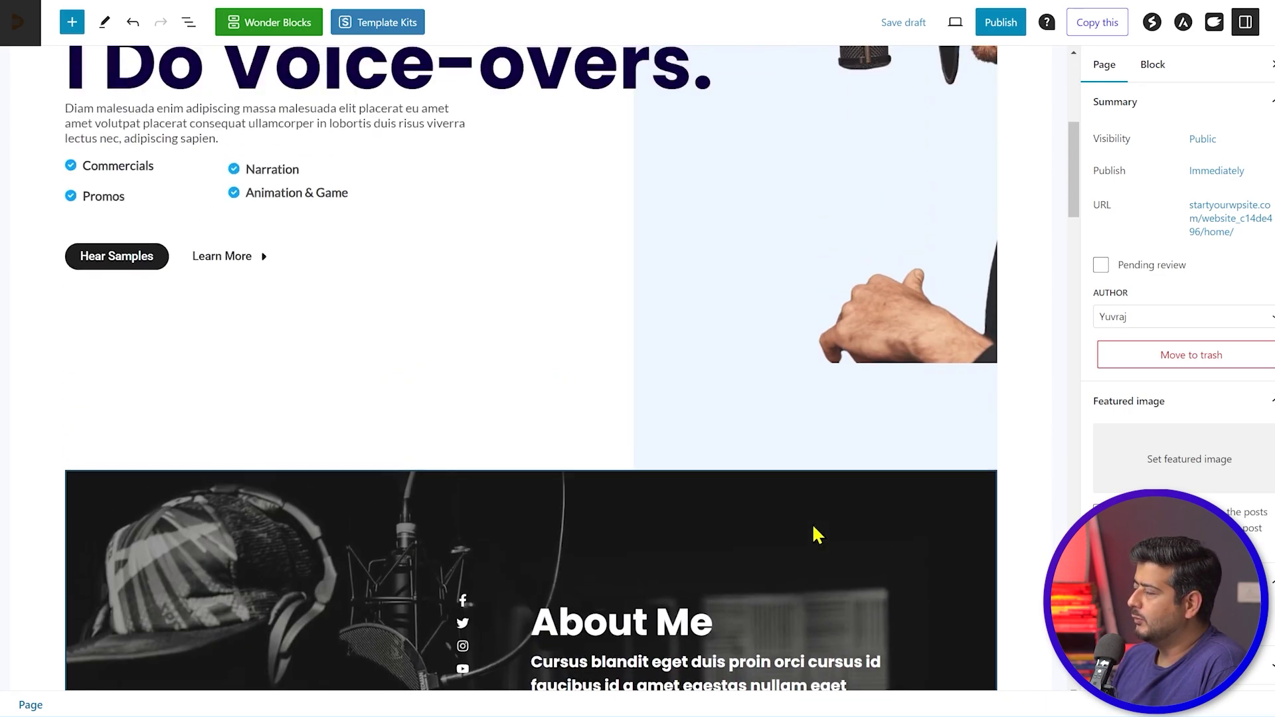
scroll(818, 533, up, 2)
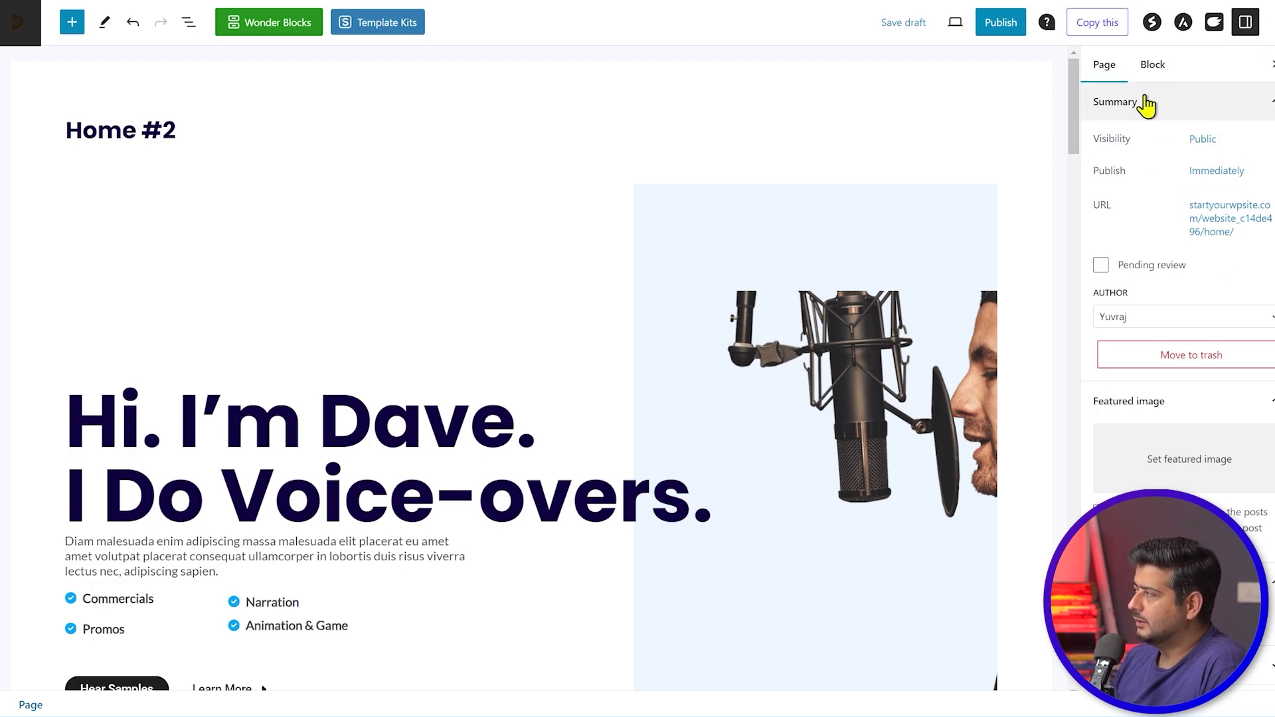
- Examine the draft's general page settings, Astra Settings and Spectra Page Settings, and close them again
click(1245, 25)
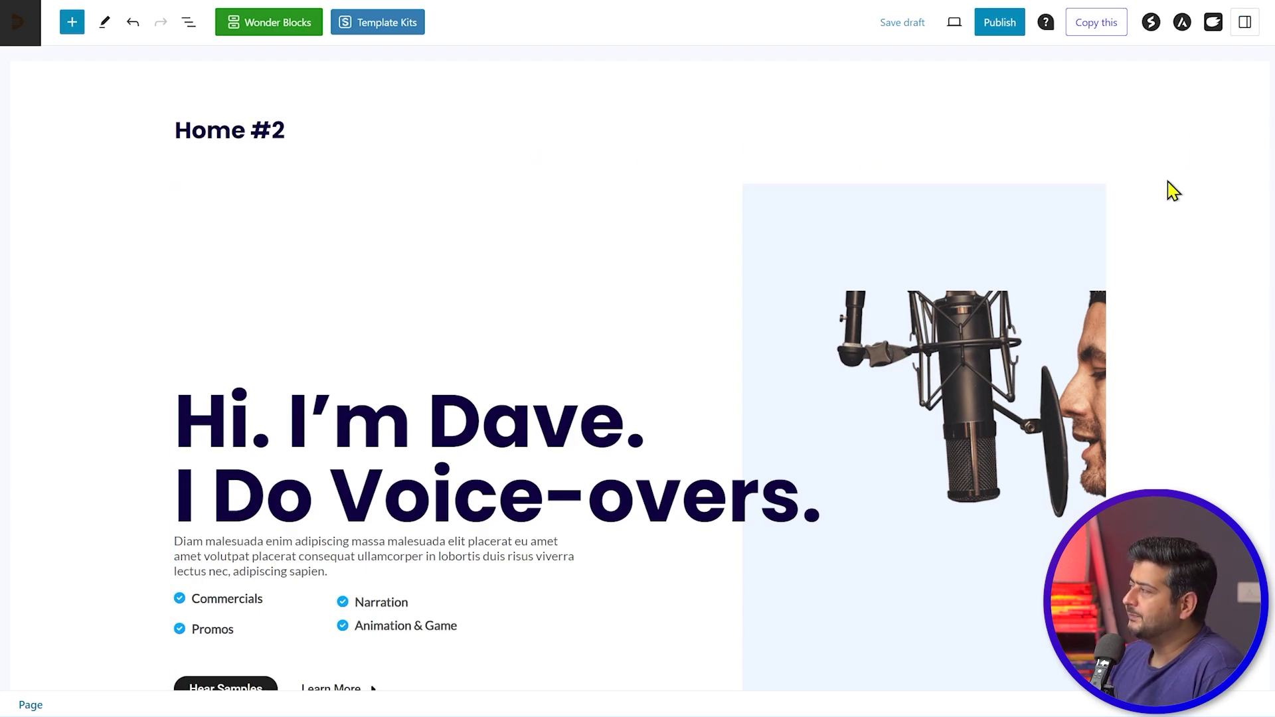
click(1245, 27)
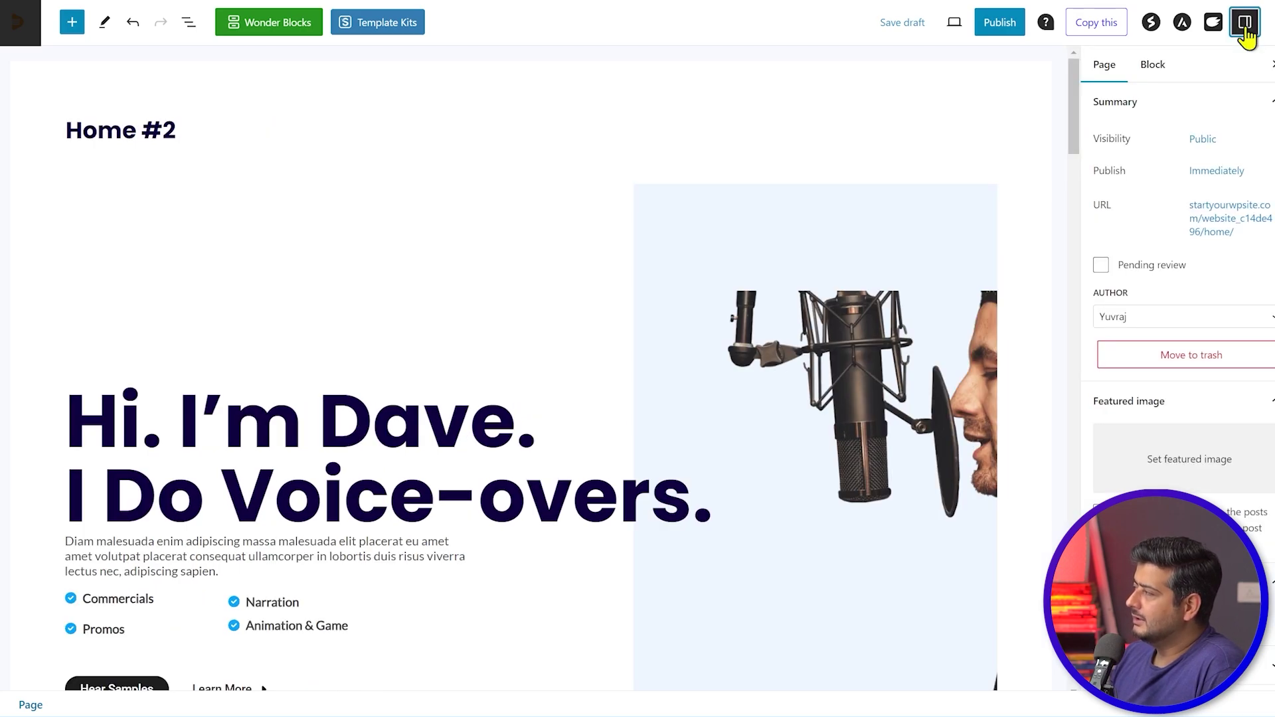
click(1246, 26)
click(1185, 26)
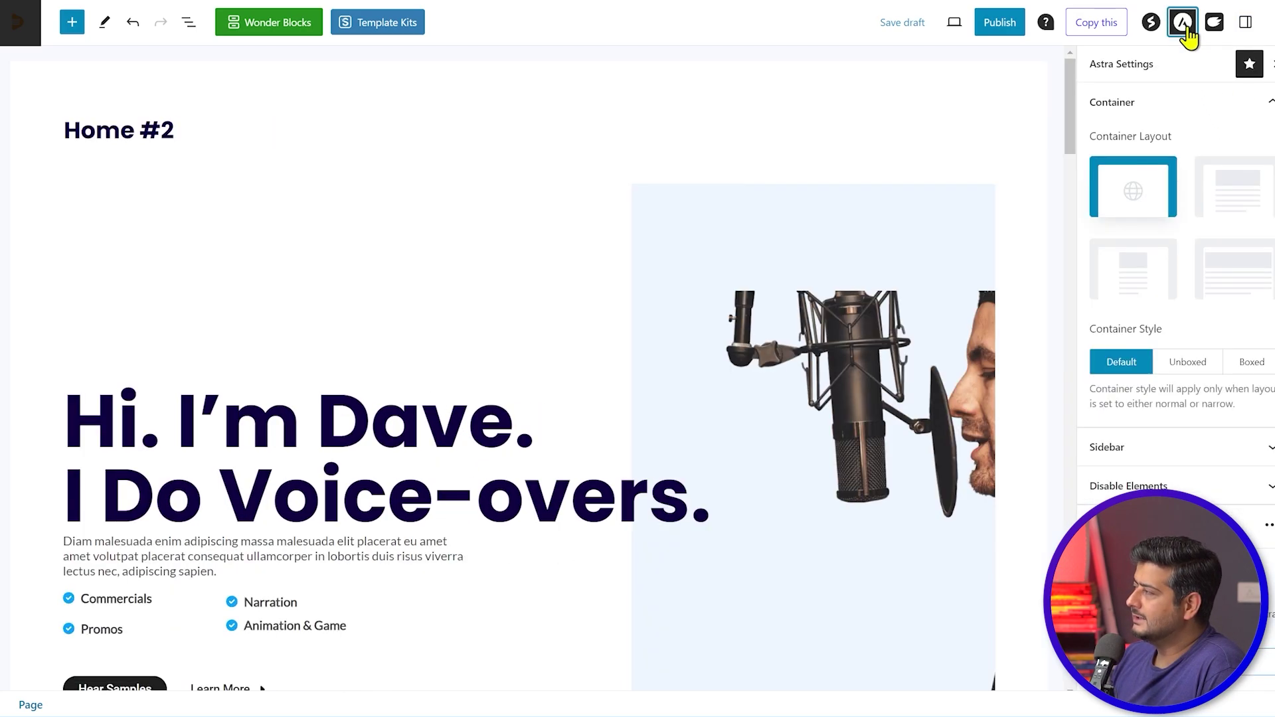
click(1183, 25)
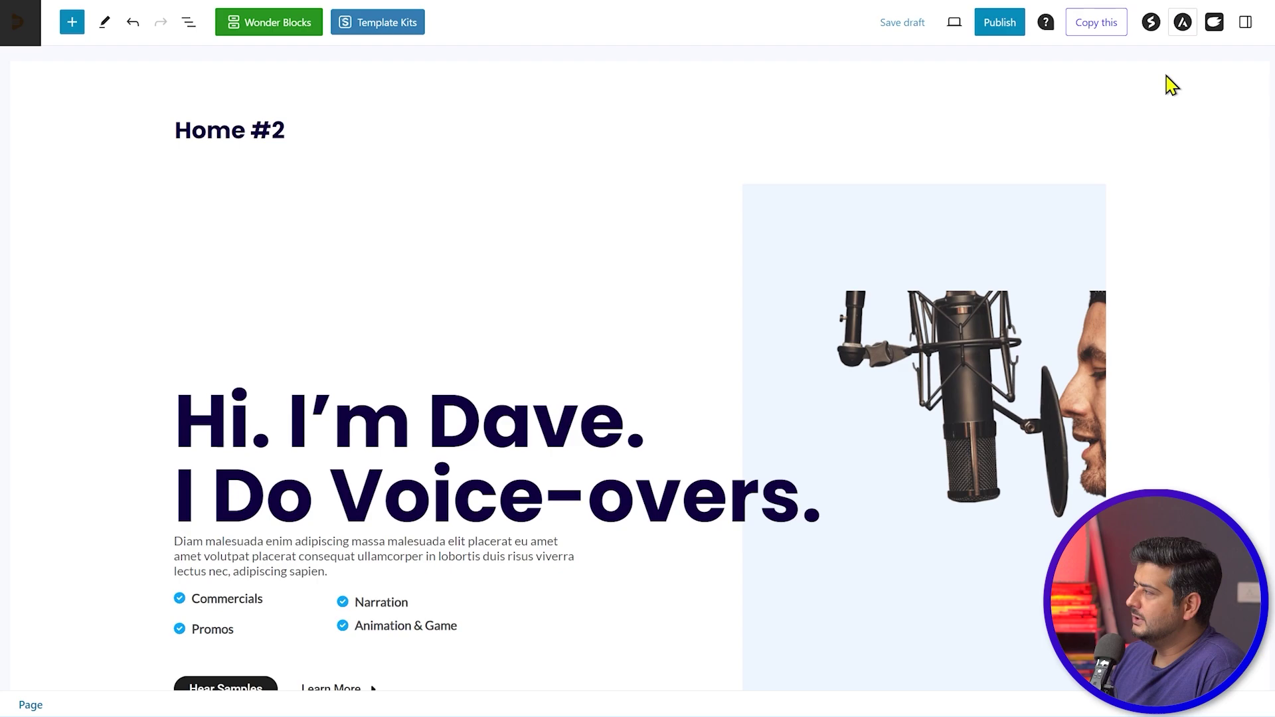
click(1151, 24)
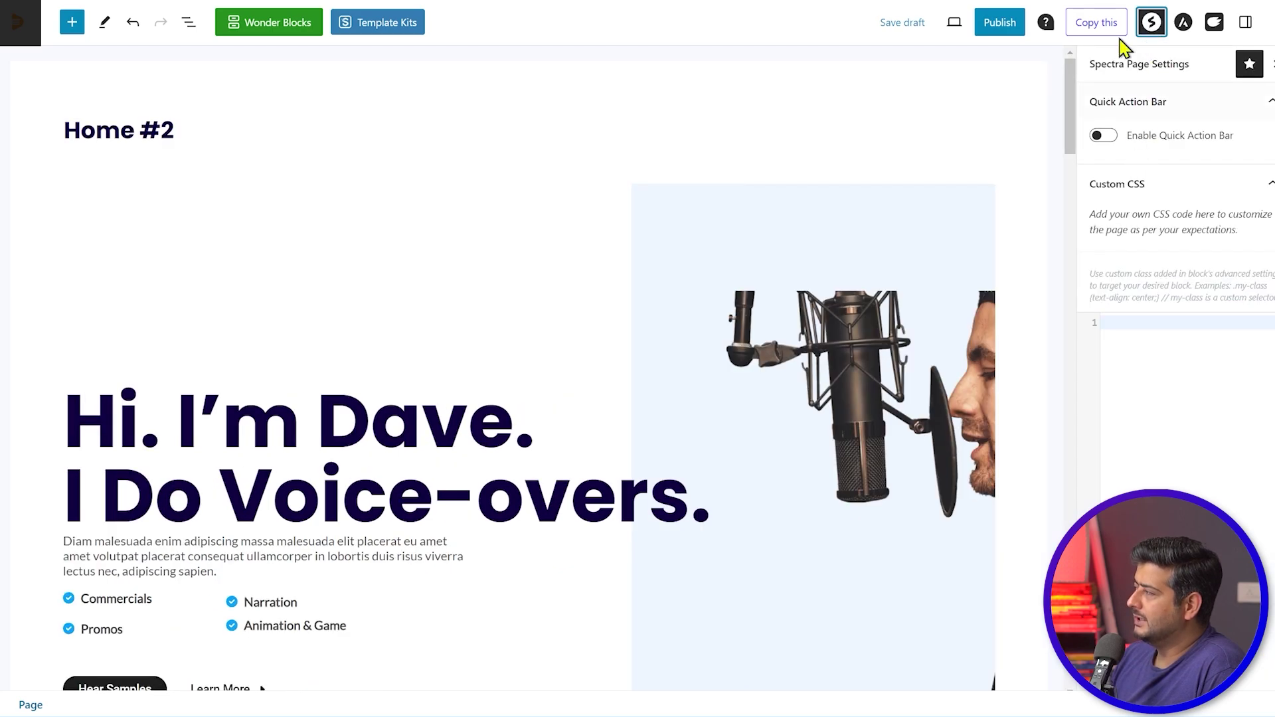
click(1153, 35)
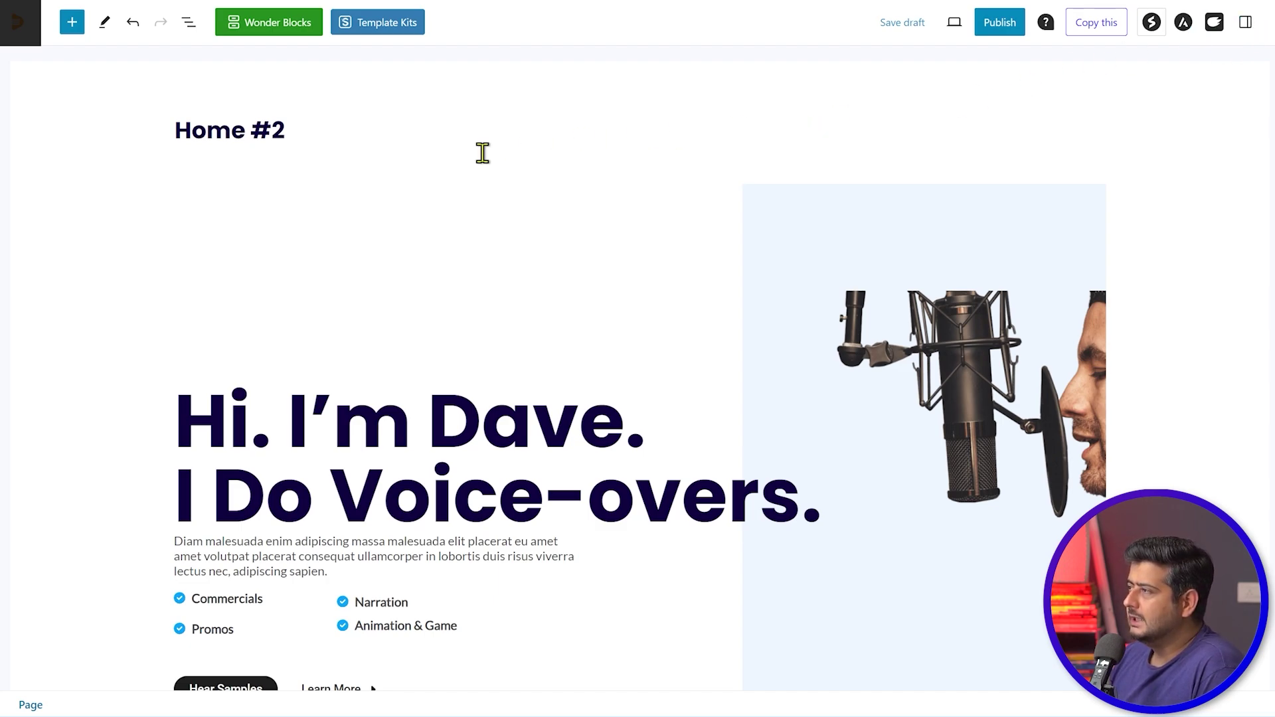
- Browse the available blocks in the block library, from Wonder Blocks and Spectra through Text, Media and Design
click(72, 23)
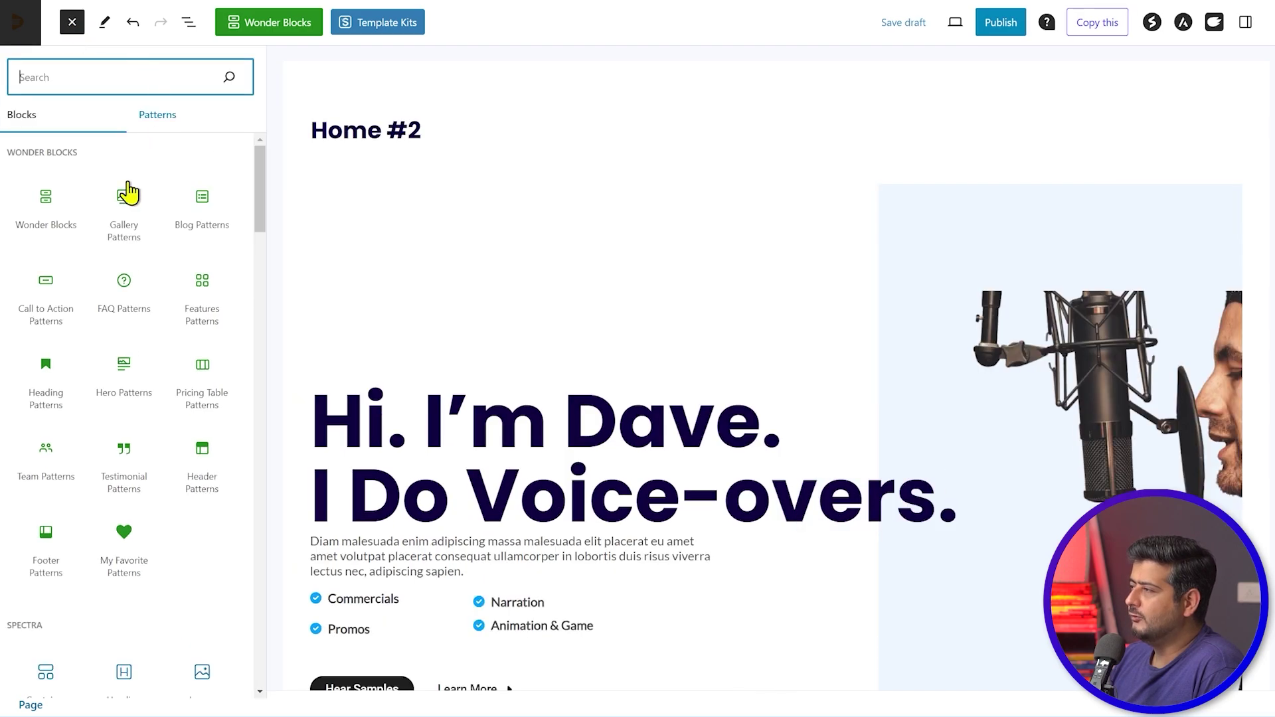
scroll(110, 315, down, 5)
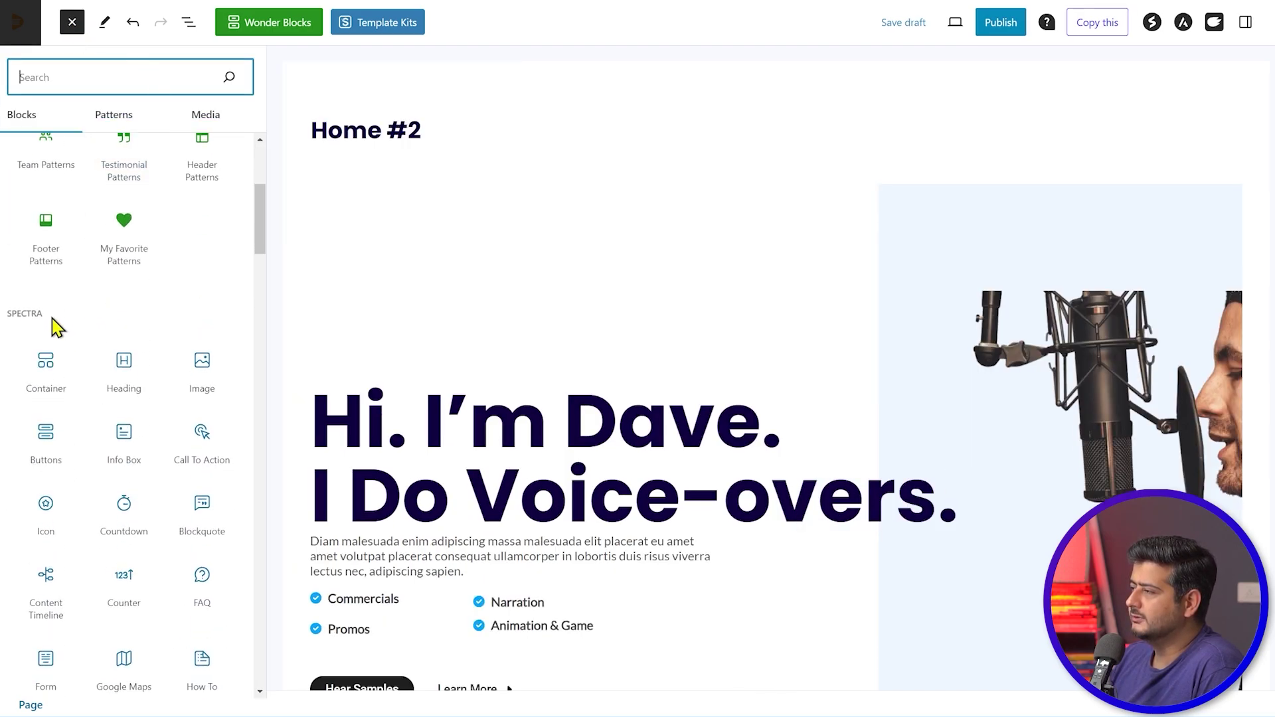
scroll(108, 321, down, 15)
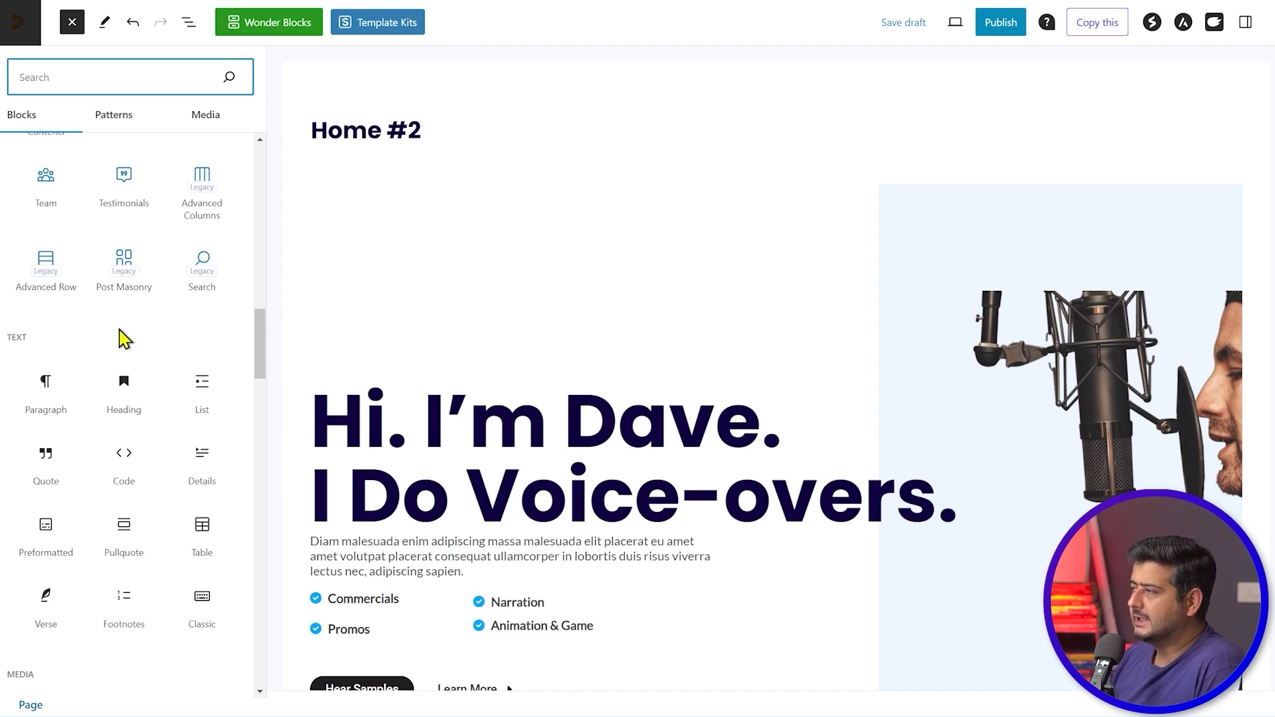
scroll(124, 337, down, 2)
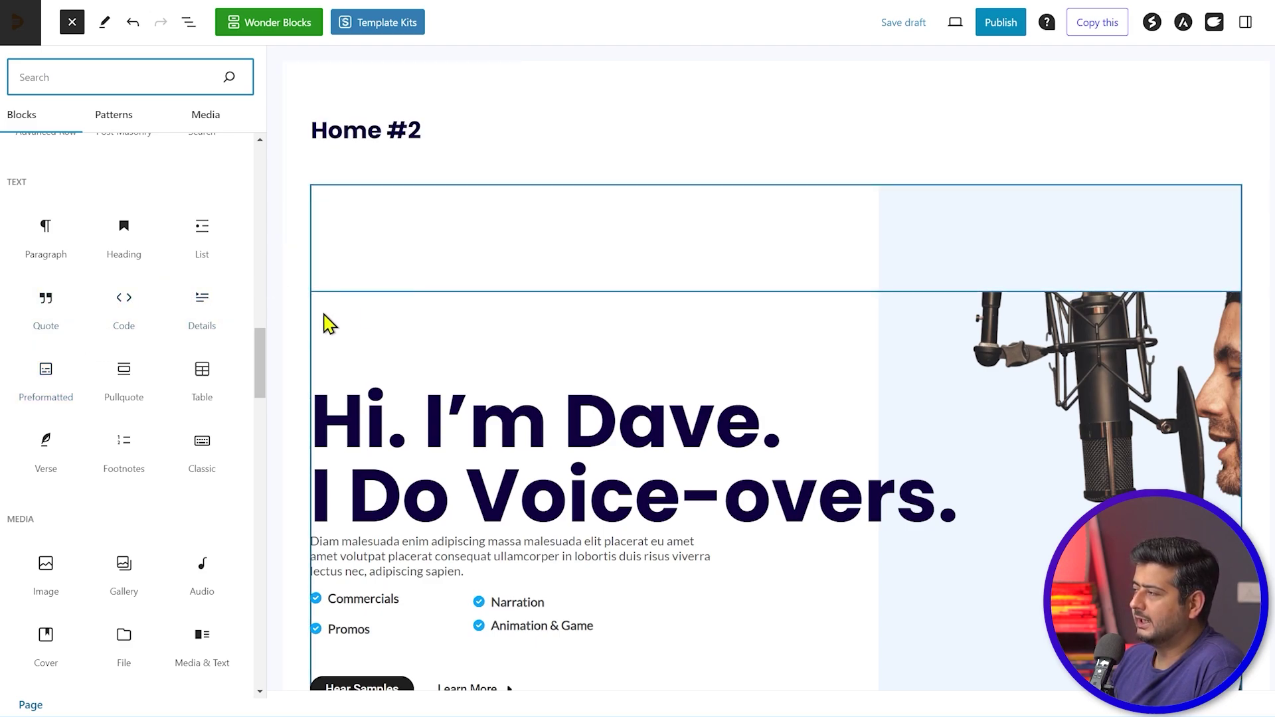
scroll(110, 432, down, 3)
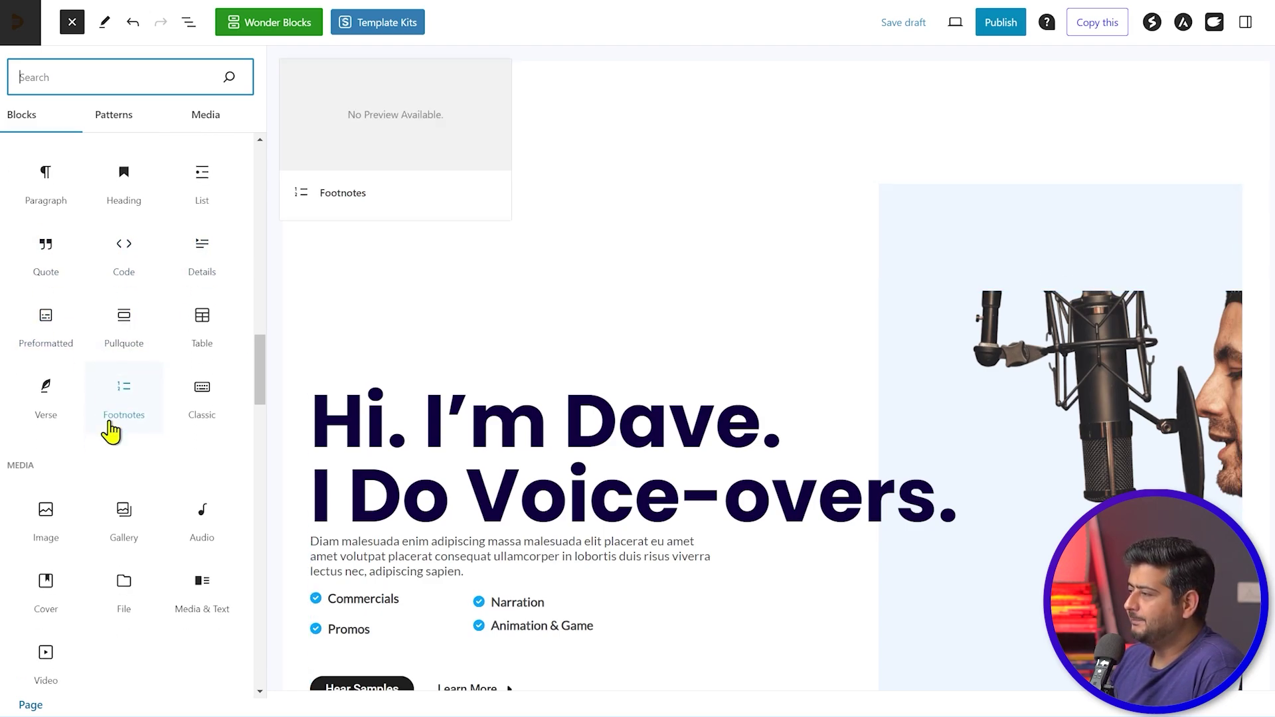
scroll(119, 490, down, 3)
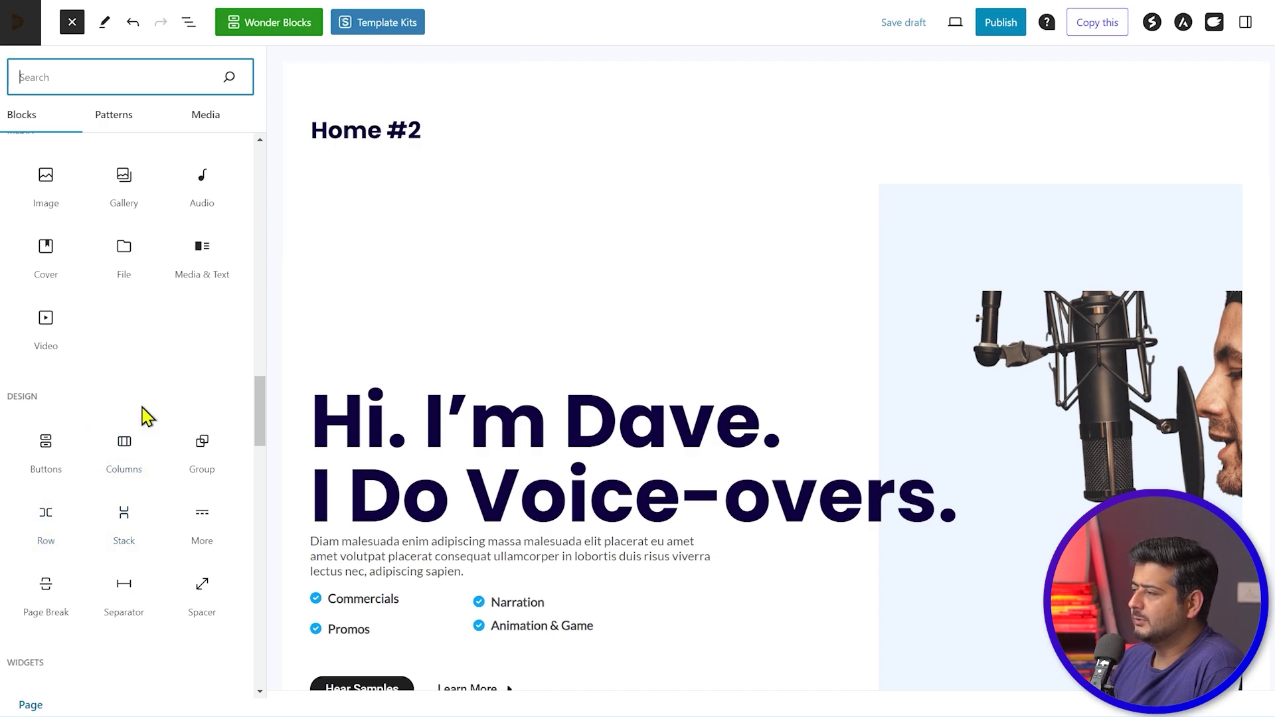
scroll(164, 465, up, 4)
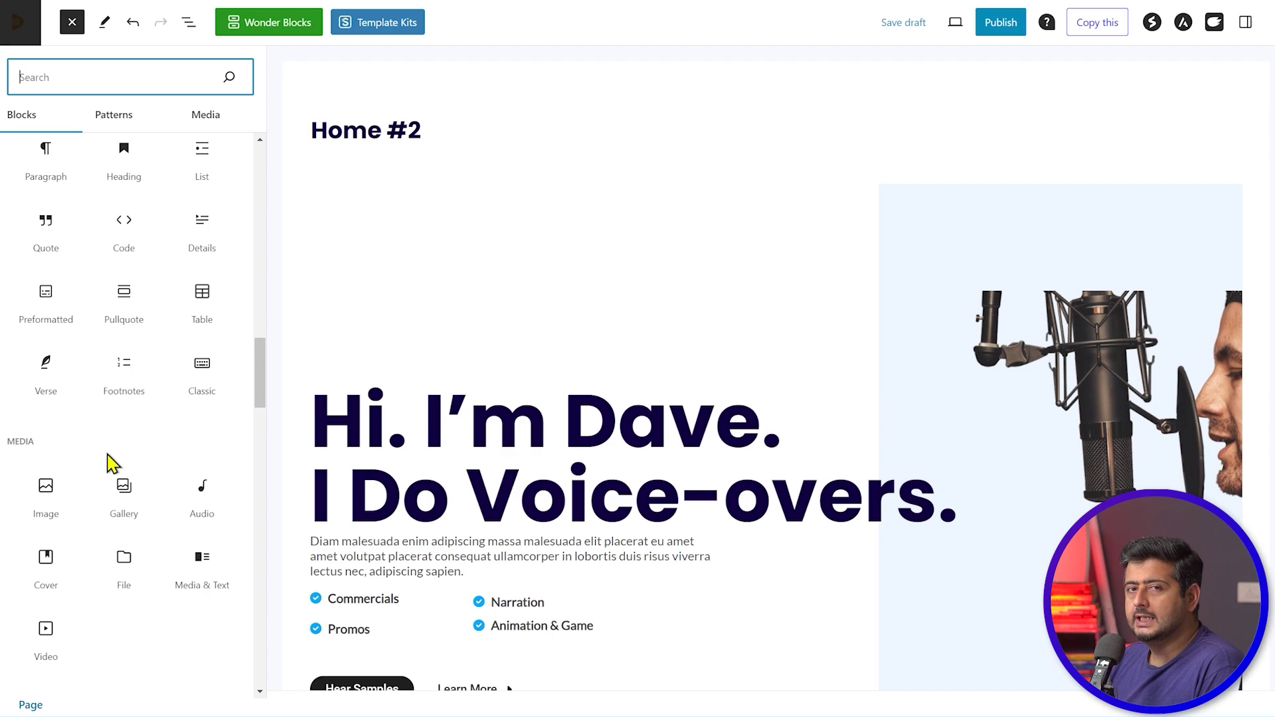
scroll(126, 488, up, 7)
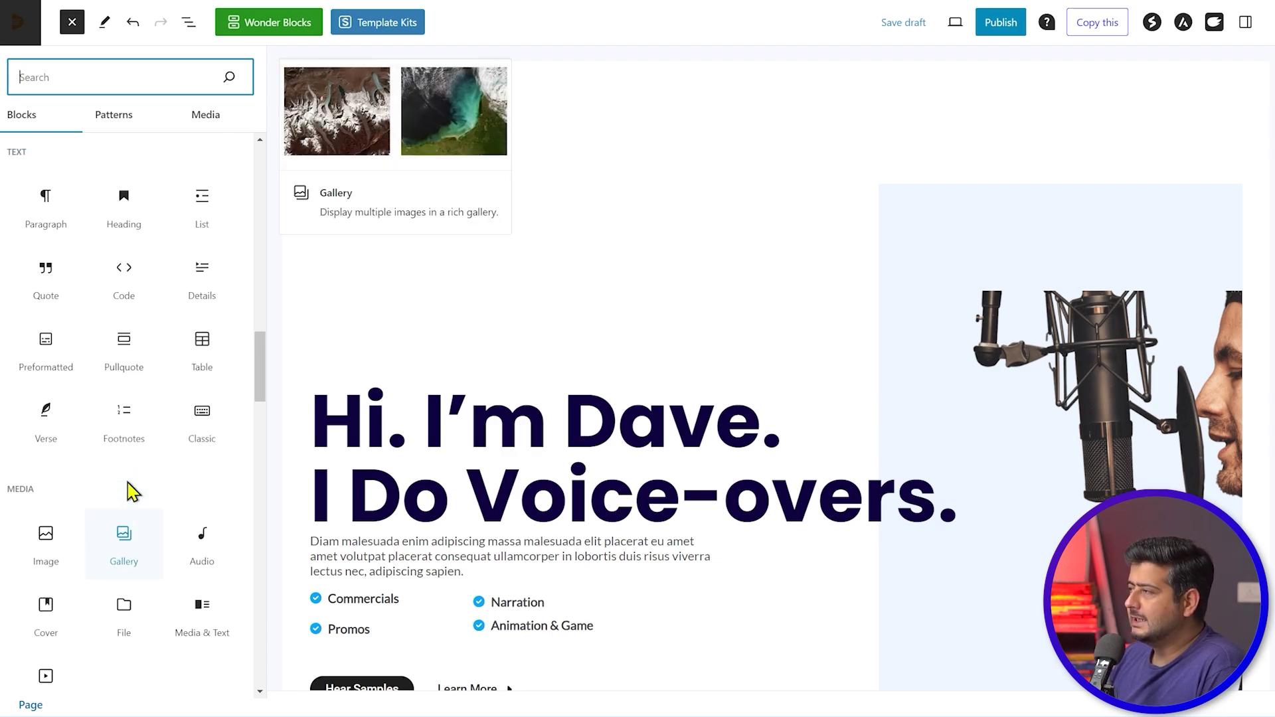
- Look through the Spectra blocks and Wonder Blocks patterns in the block library, and close the library
scroll(126, 478, up, 7)
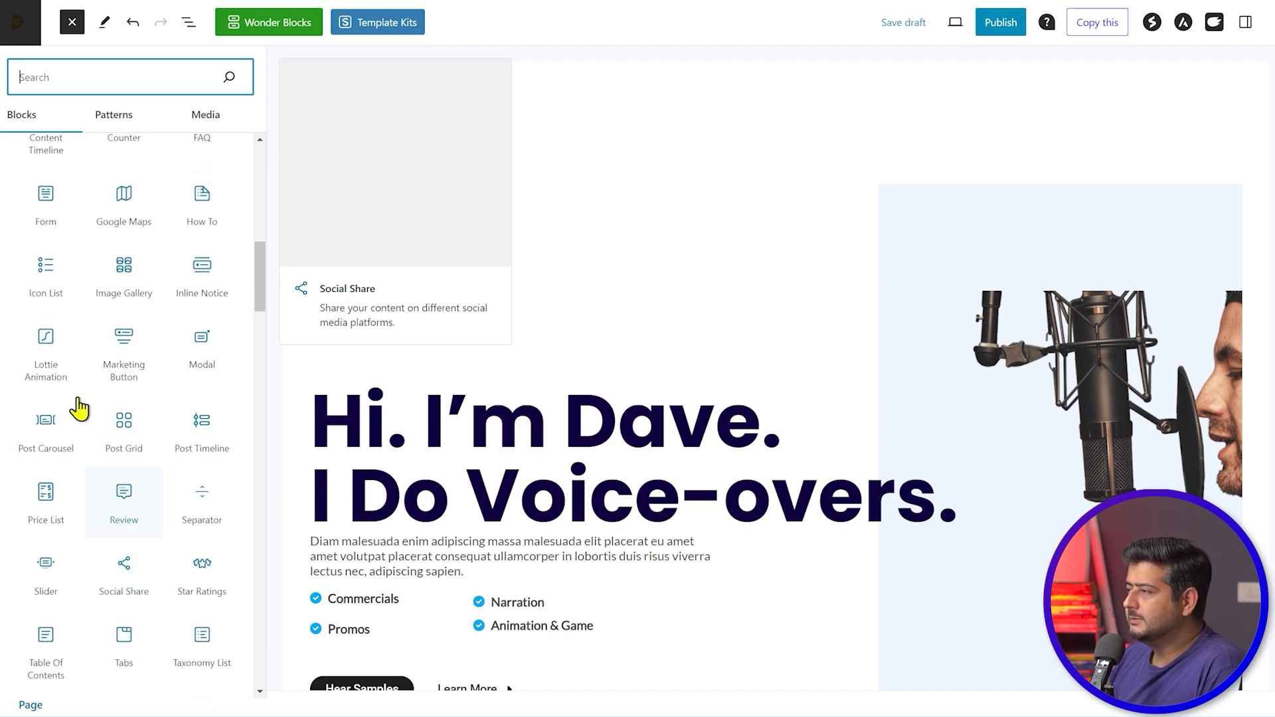
scroll(57, 350, up, 3)
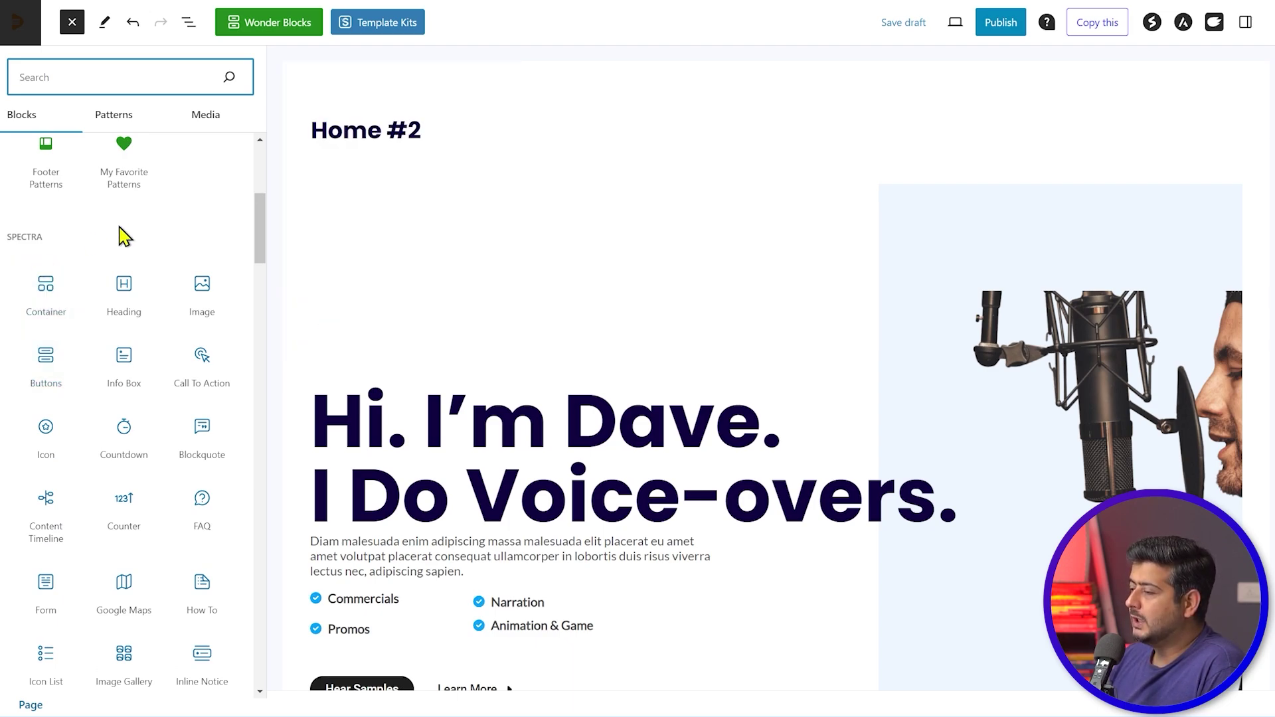
mouse_move(123, 290)
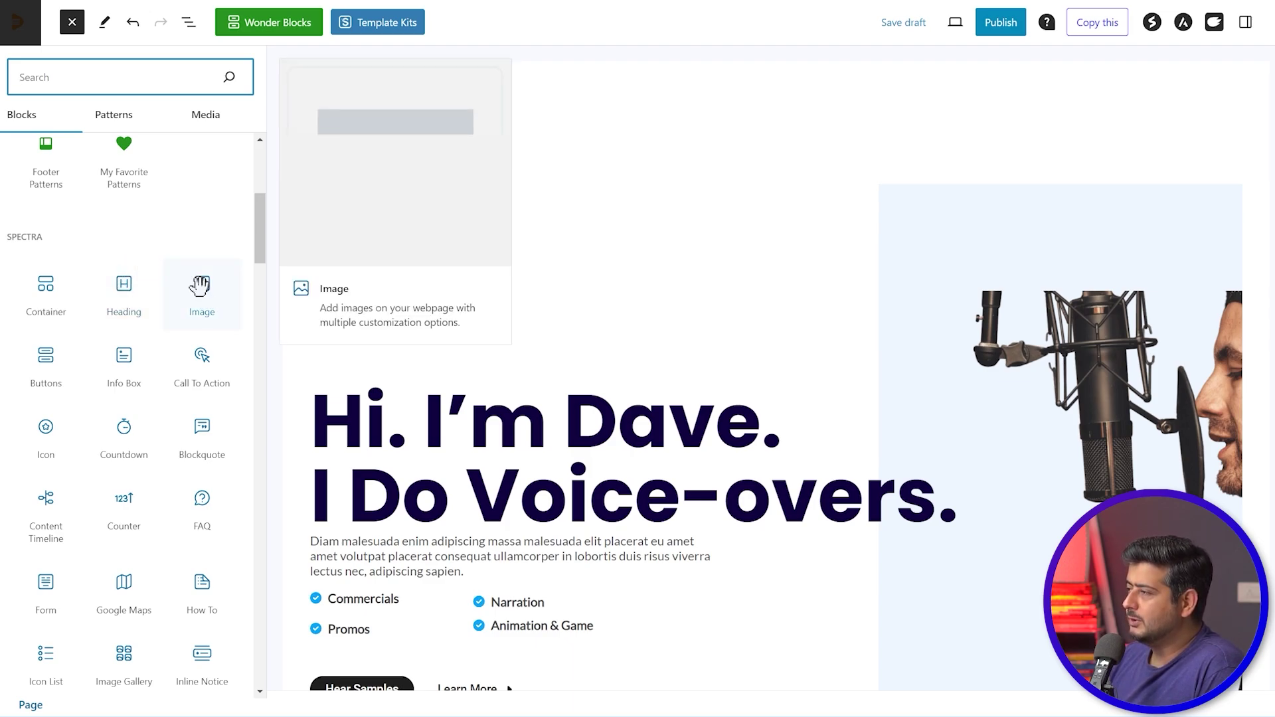
mouse_move(60, 354)
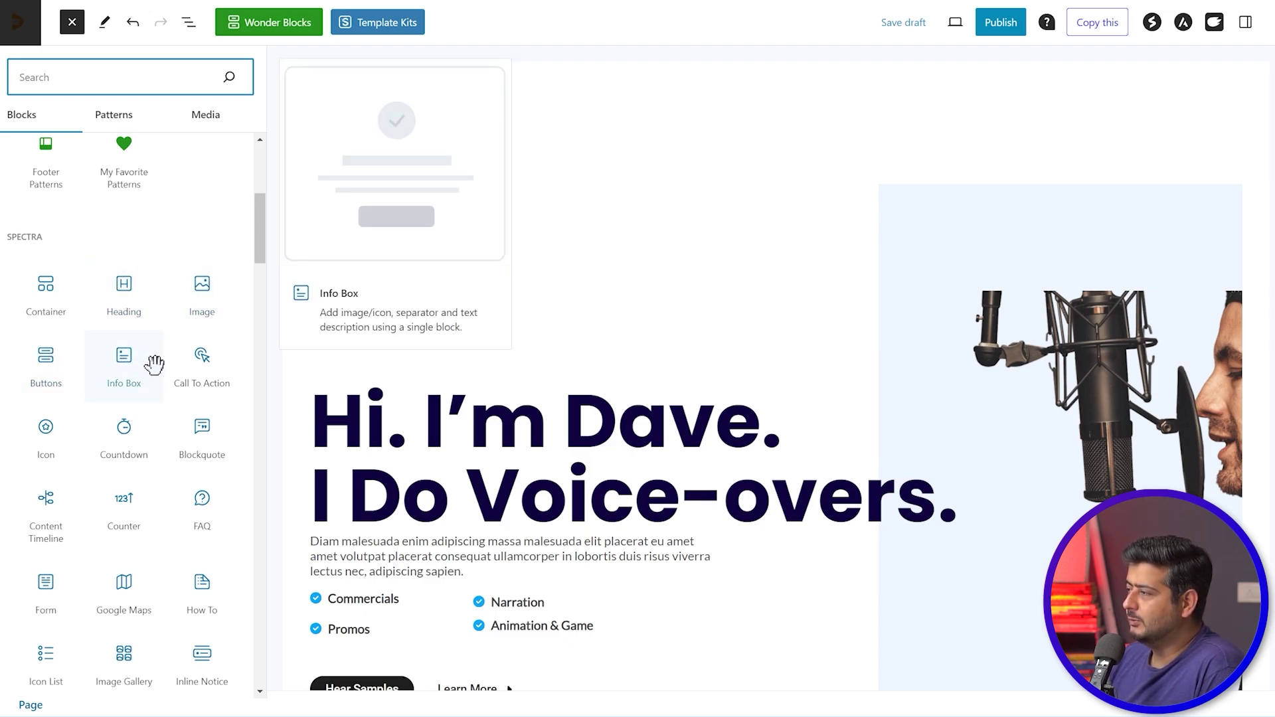
mouse_move(196, 364)
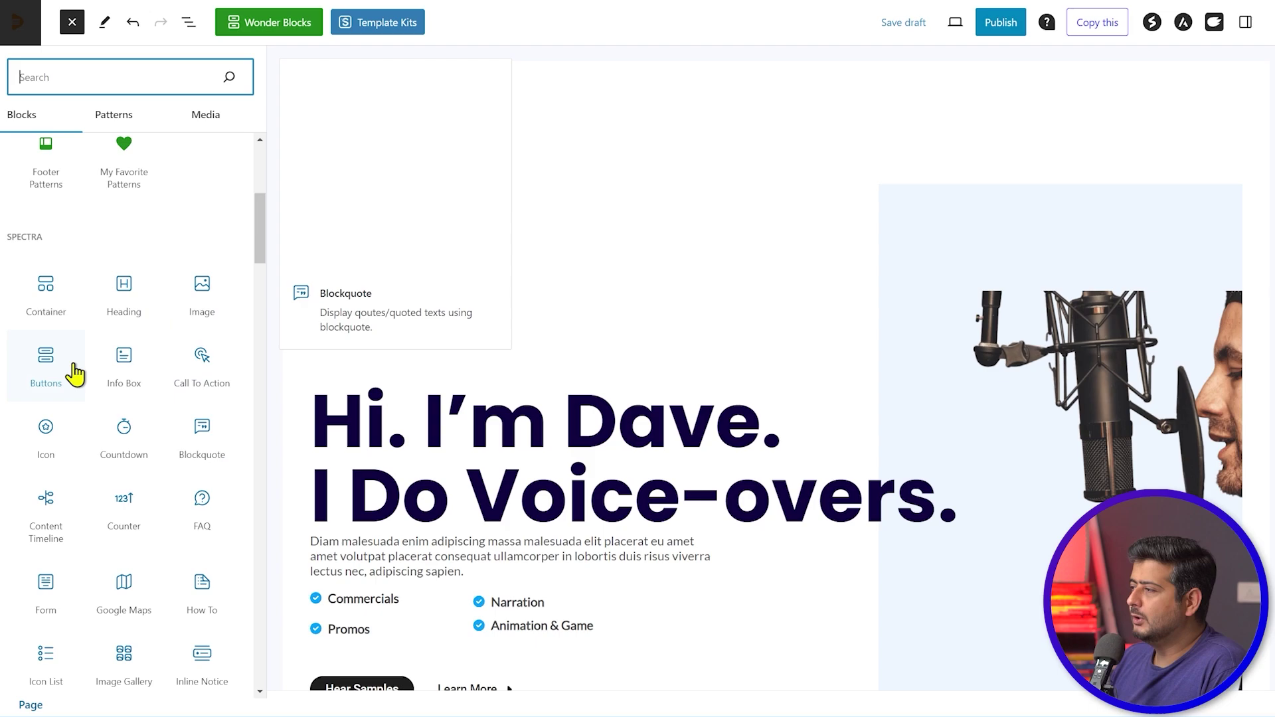
mouse_move(200, 412)
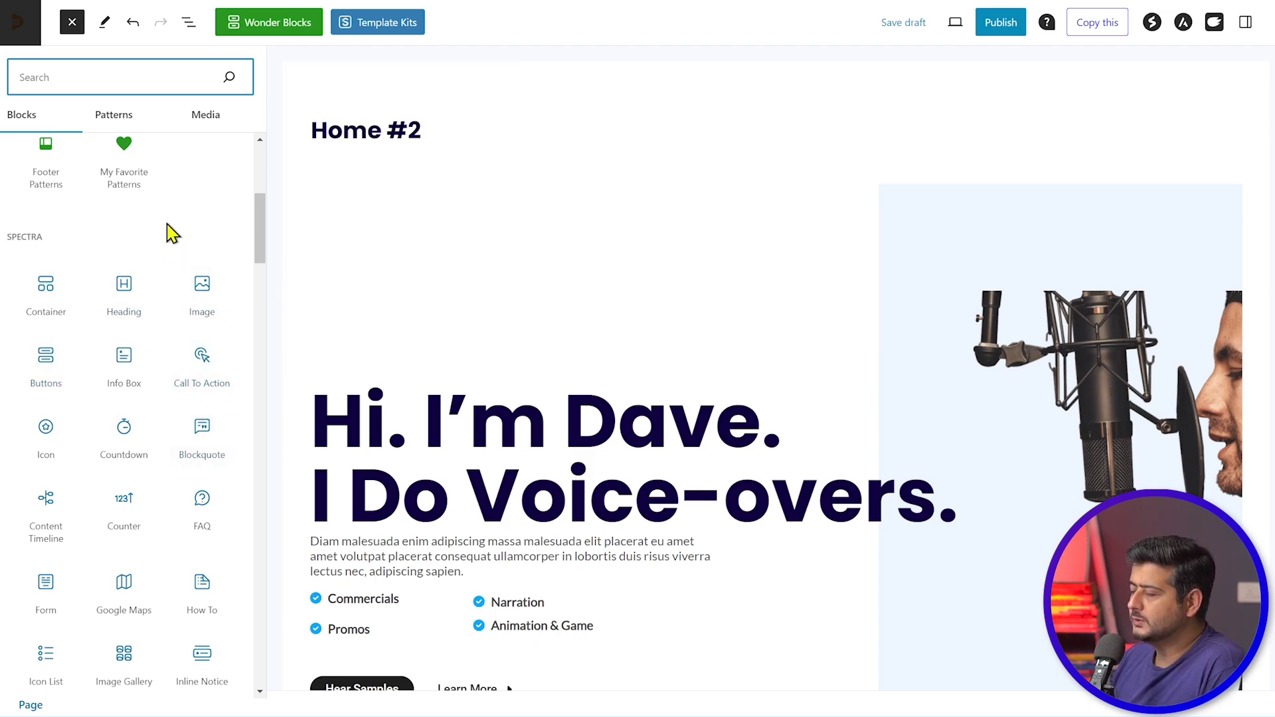
scroll(179, 352, up, 6)
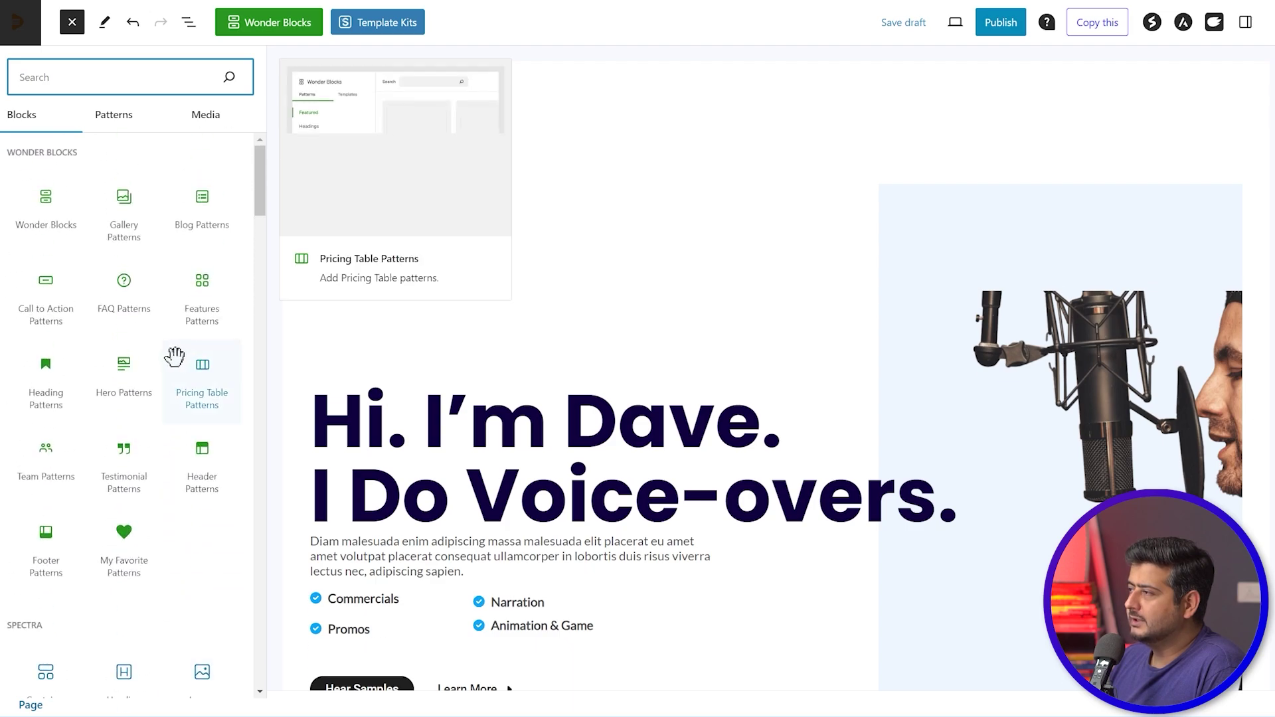
mouse_move(115, 181)
mouse_move(76, 194)
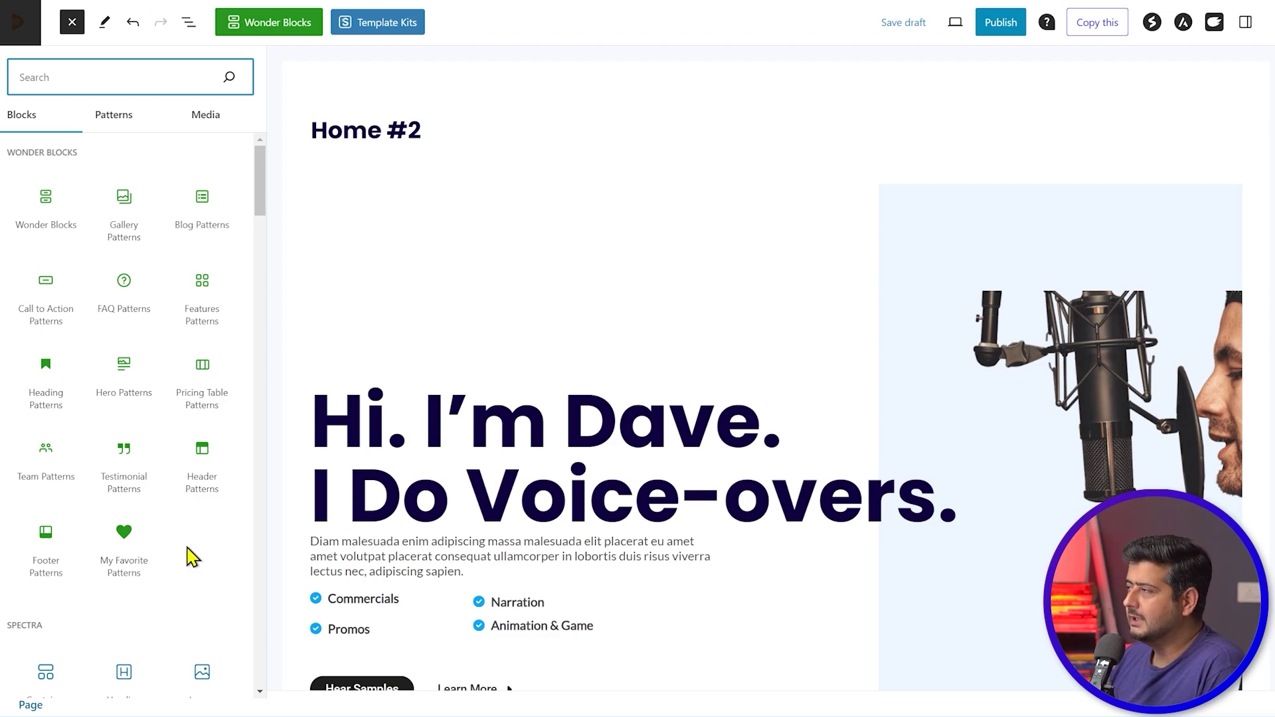
click(72, 25)
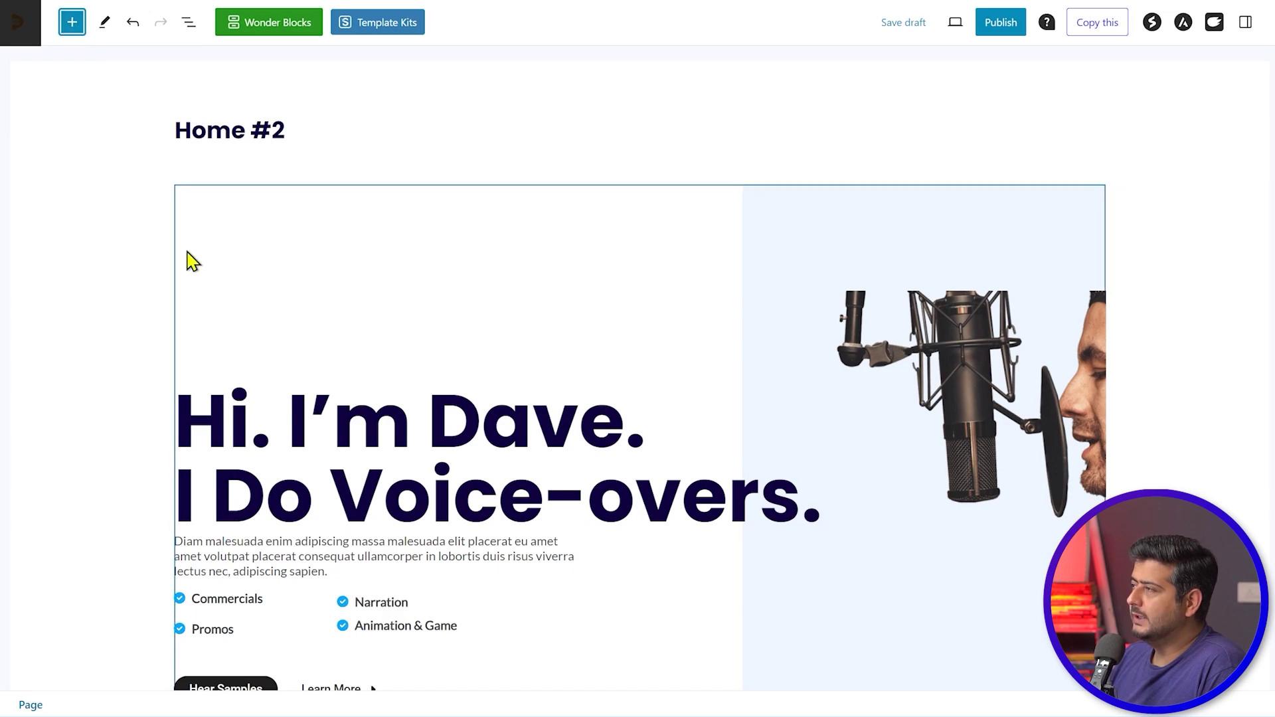
- Skim the Home #2 draft's sections, show its block list view and select the first container to locate the hero section
scroll(174, 346, down, 1)
scroll(175, 352, down, 20)
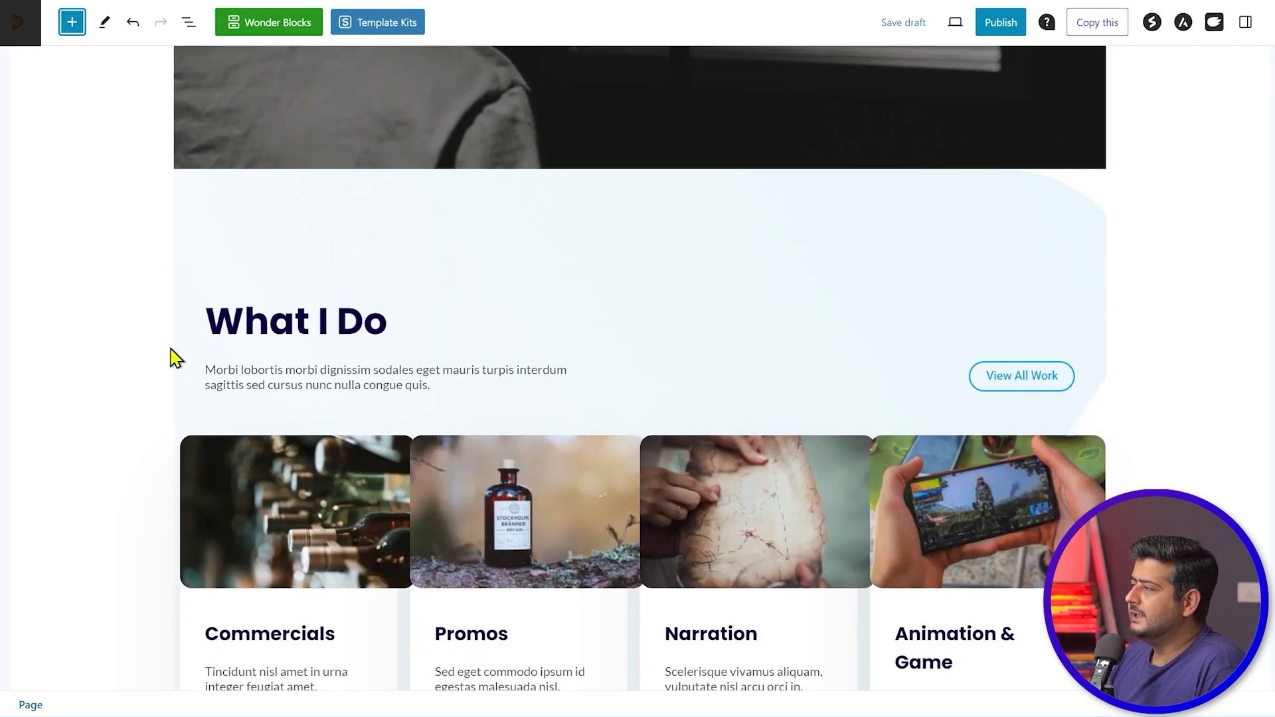
scroll(217, 396, down, 5)
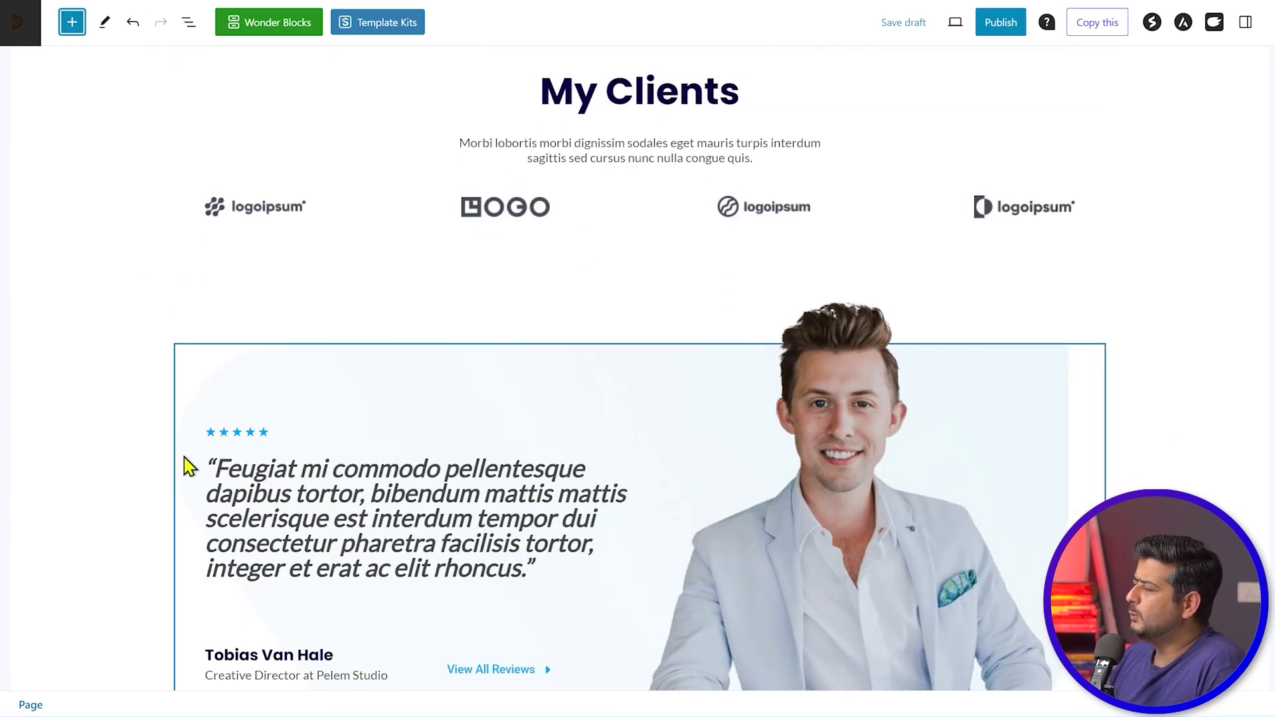
scroll(186, 465, up, 20)
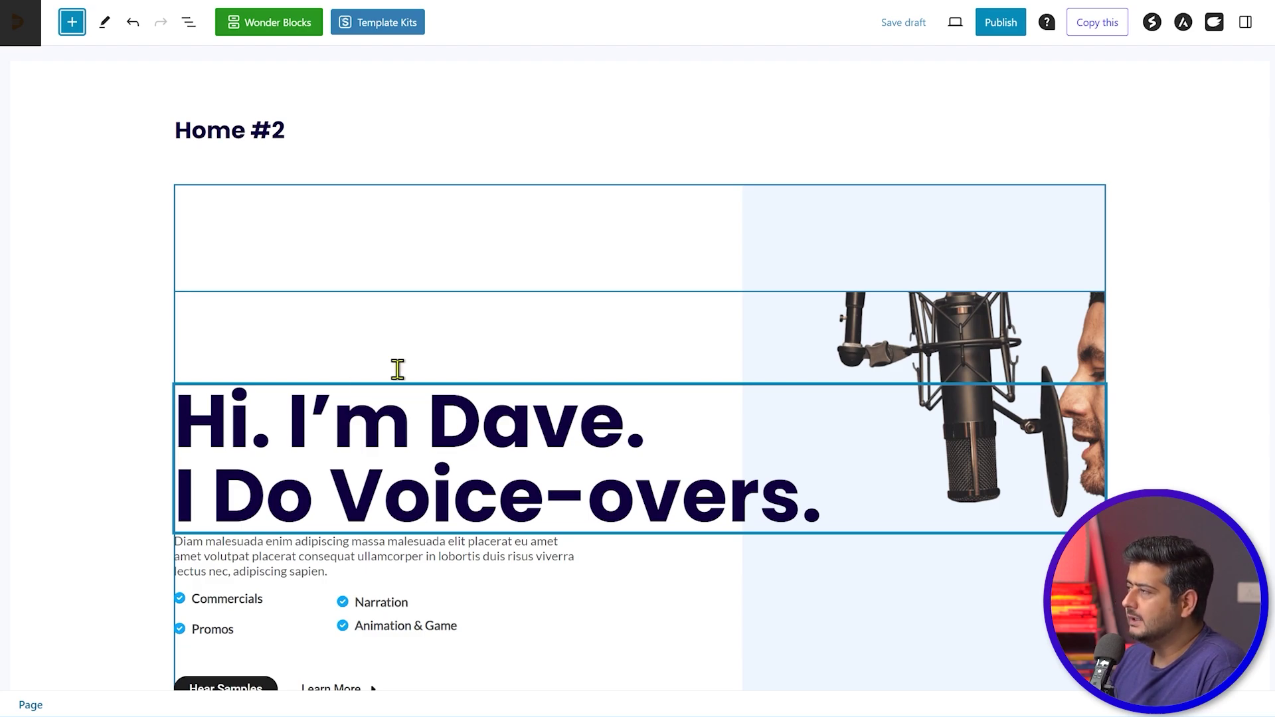
click(189, 25)
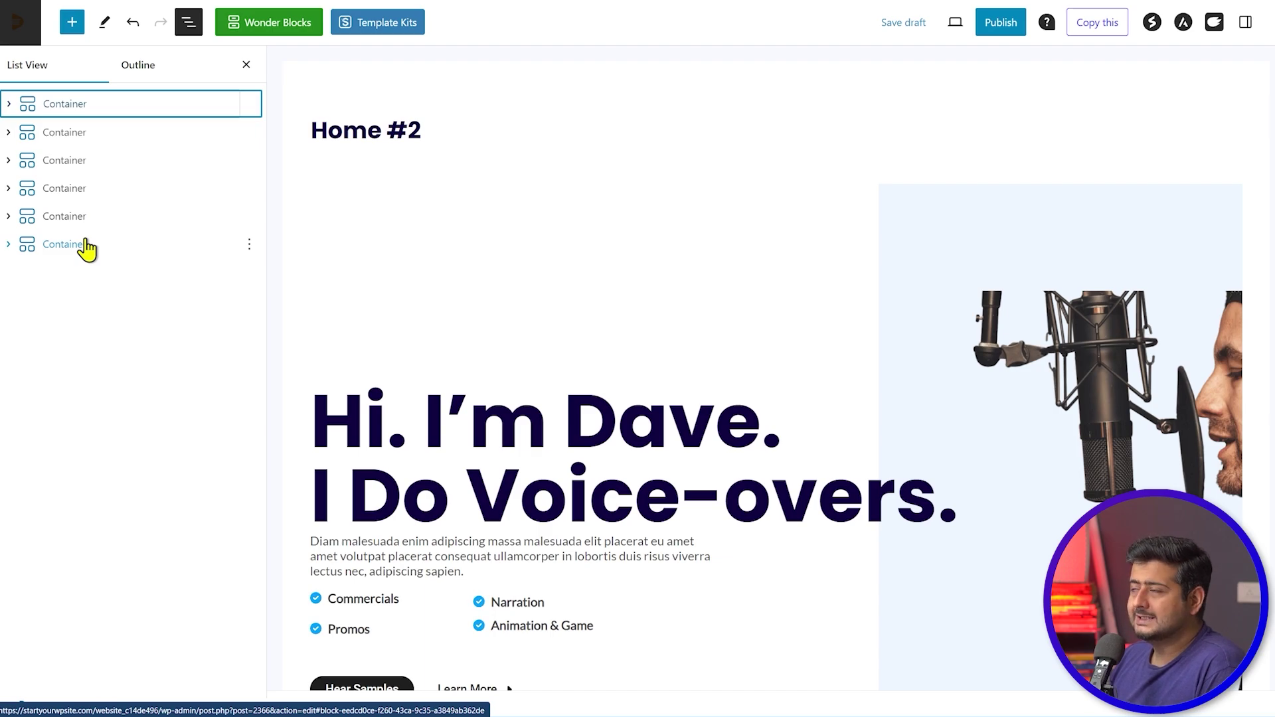
click(185, 106)
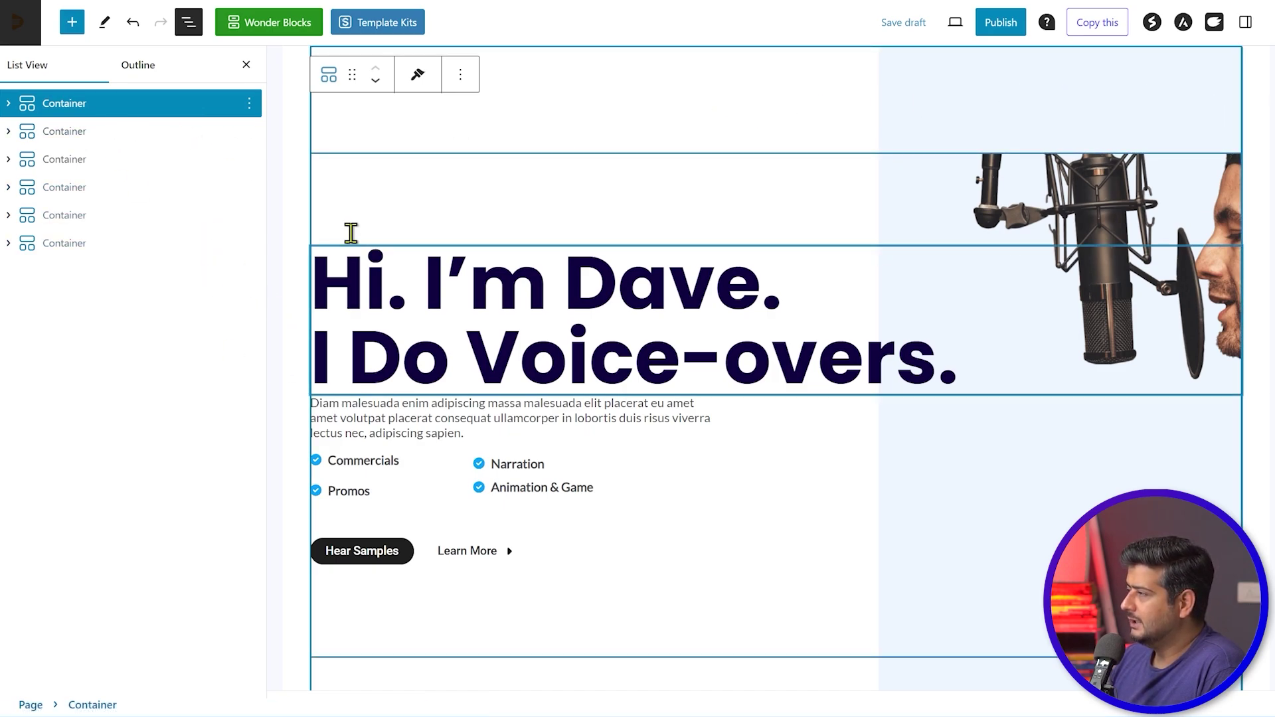
scroll(285, 242, down, 7)
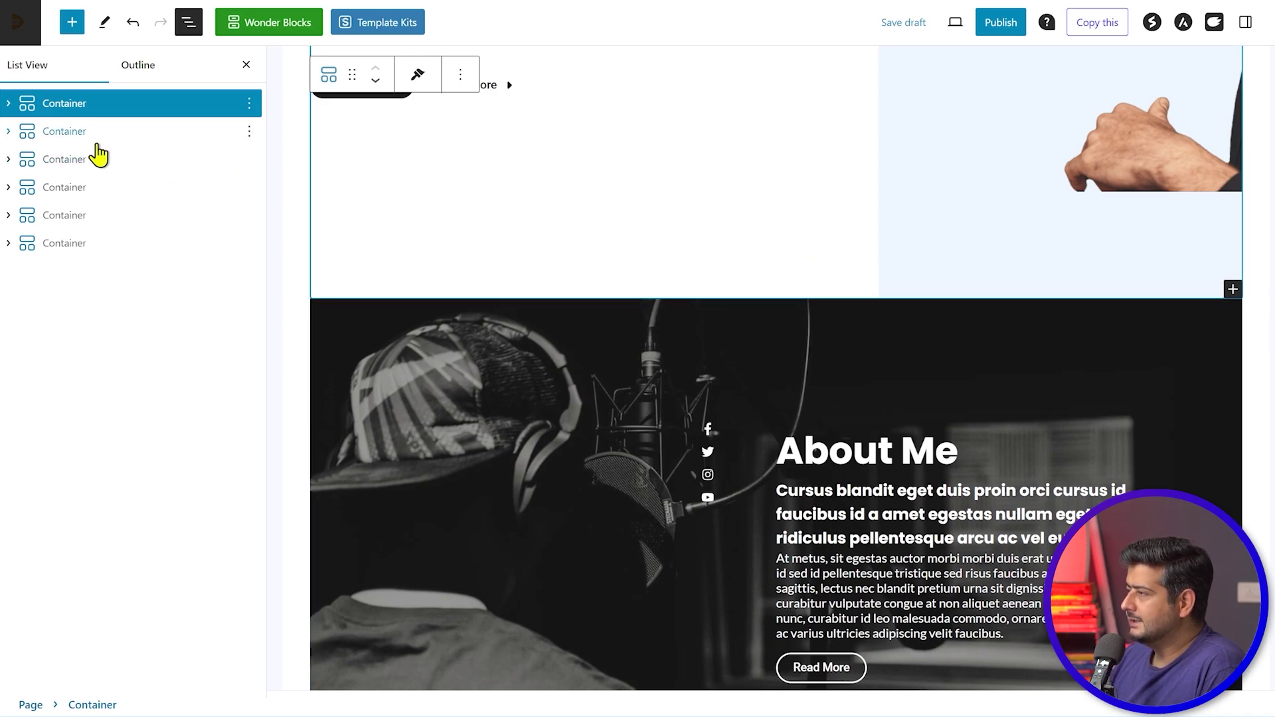
- Select the remaining five top-level containers one by one, from About Me to Lets Work Together, to match each with its section
click(89, 138)
scroll(1116, 252, down, 3)
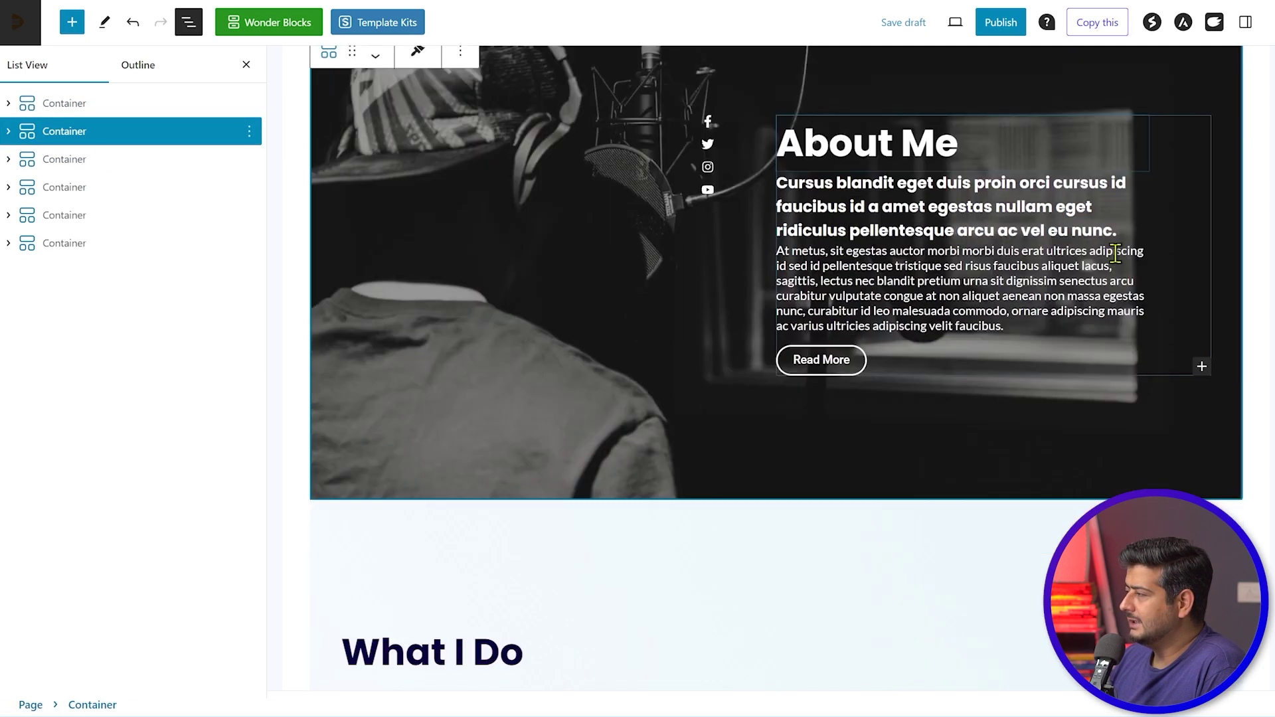
scroll(1115, 252, down, 2)
click(61, 164)
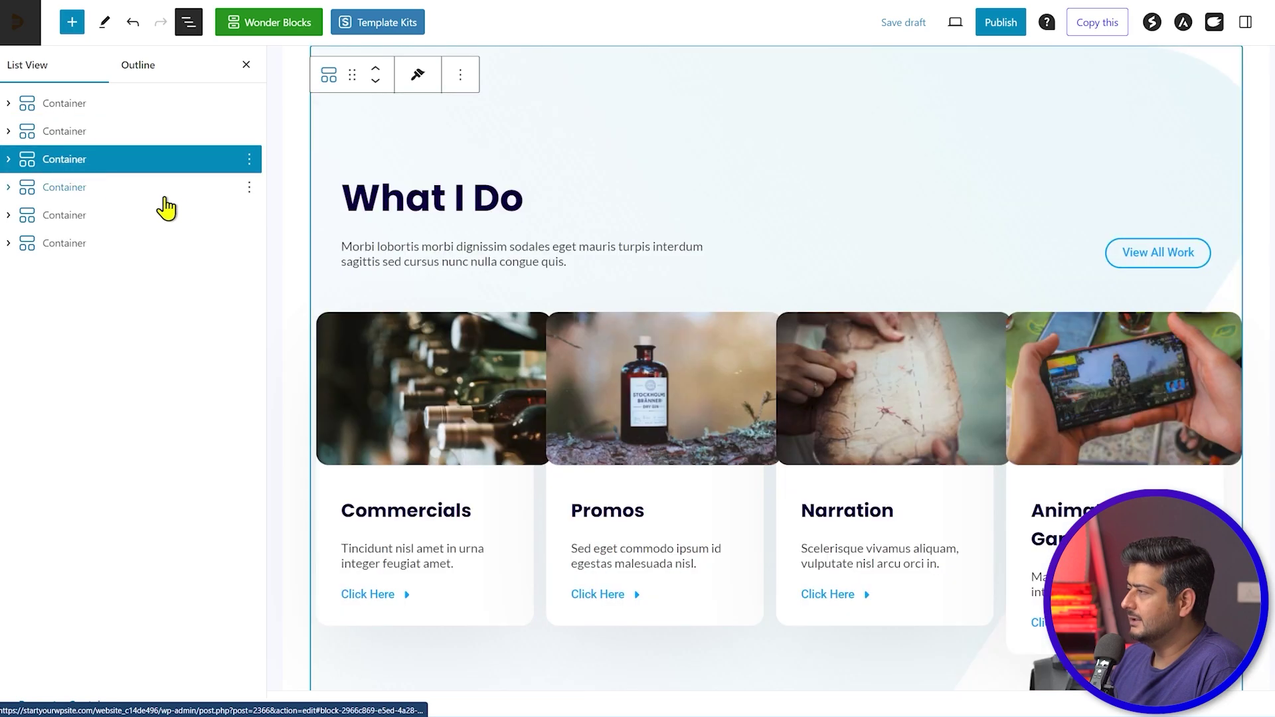
click(96, 197)
click(68, 229)
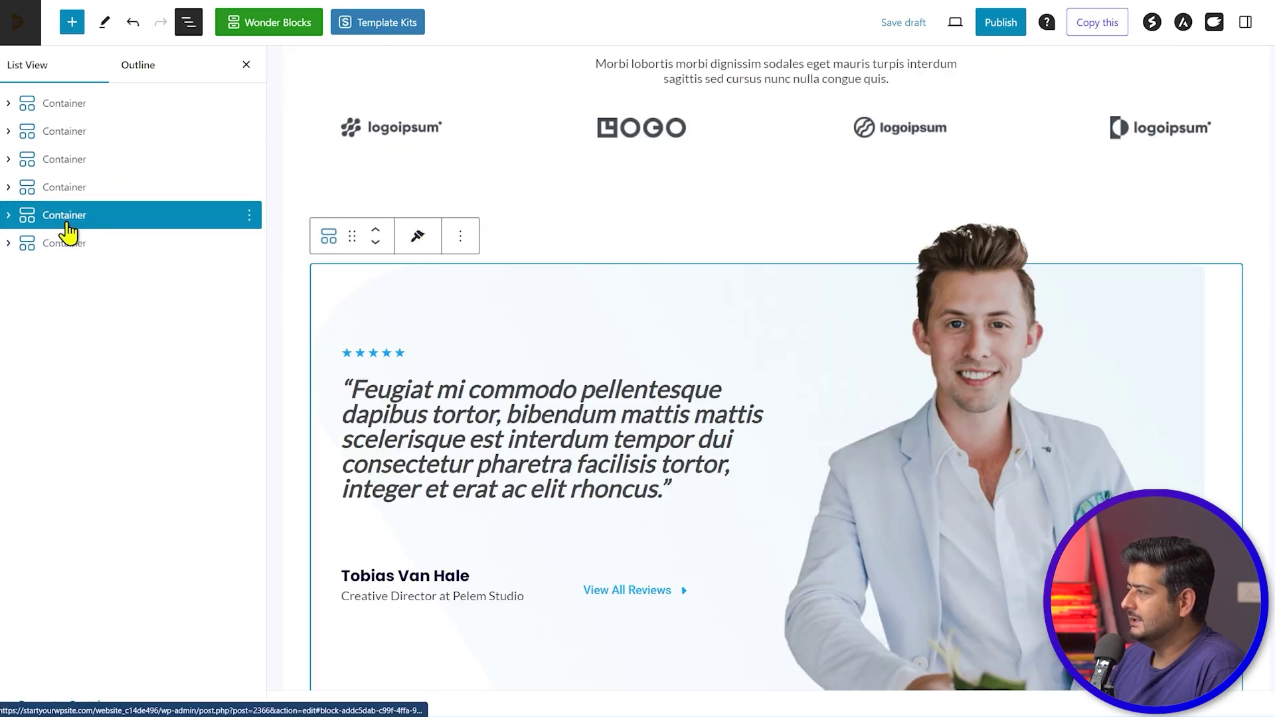
scroll(677, 347, down, 4)
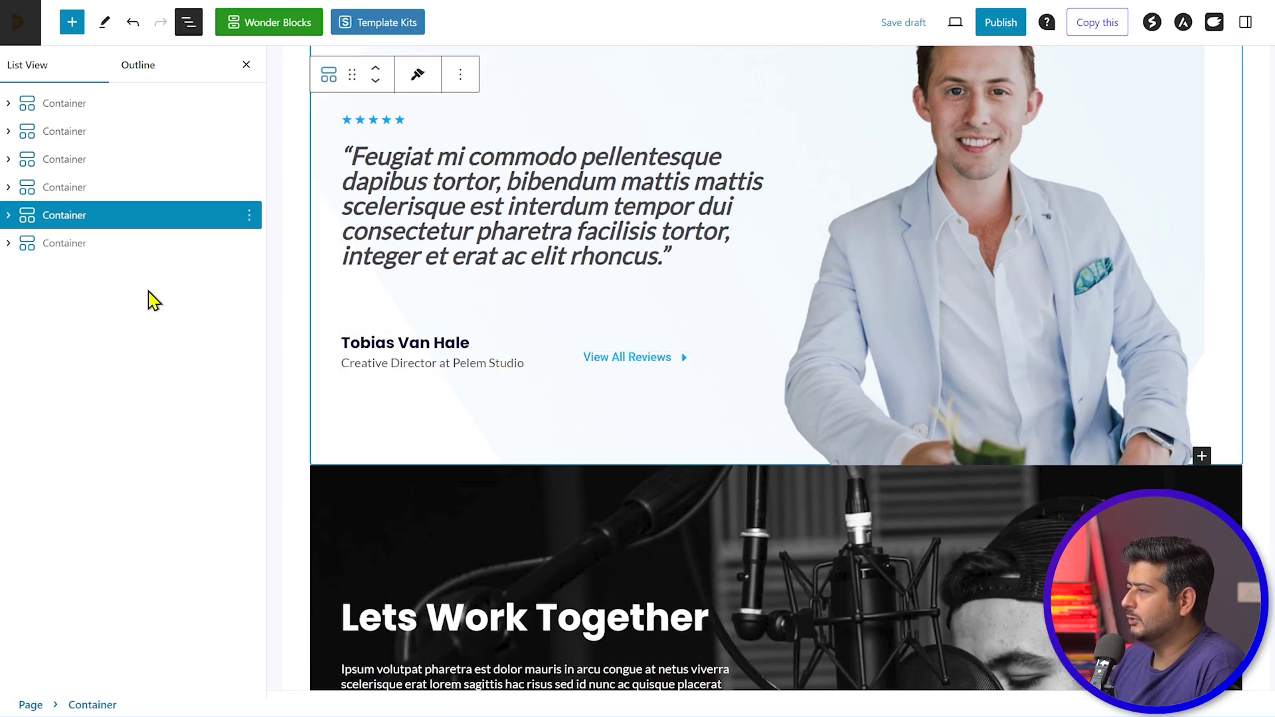
click(85, 247)
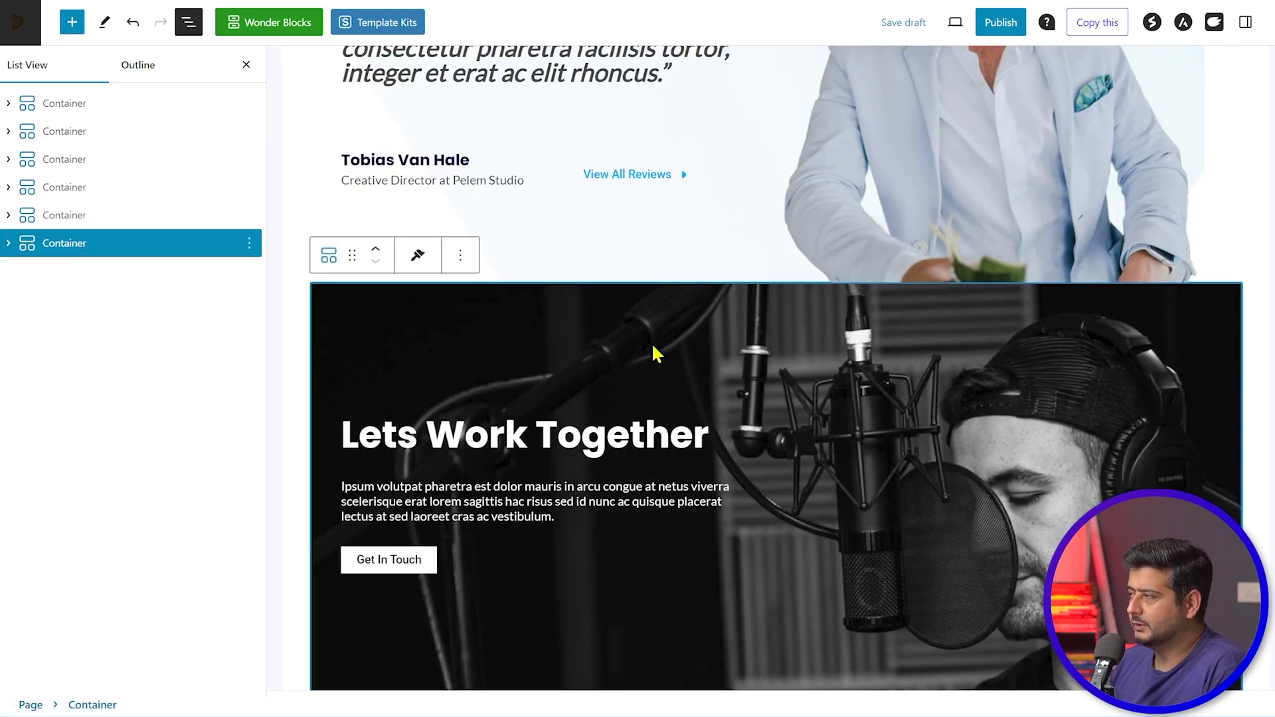
- Expand the hero container down to its headings, icon lists and buttons, select several nested blocks to locate them, and close the list view
scroll(684, 465, up, 20)
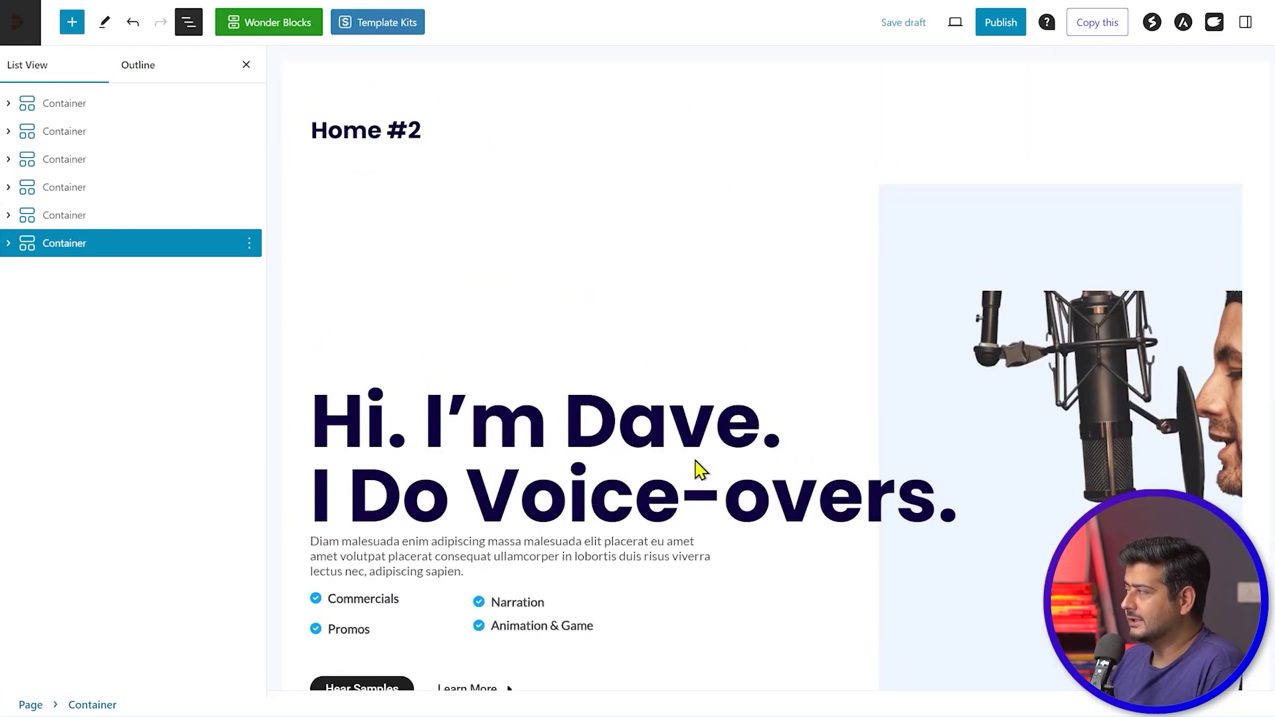
click(10, 102)
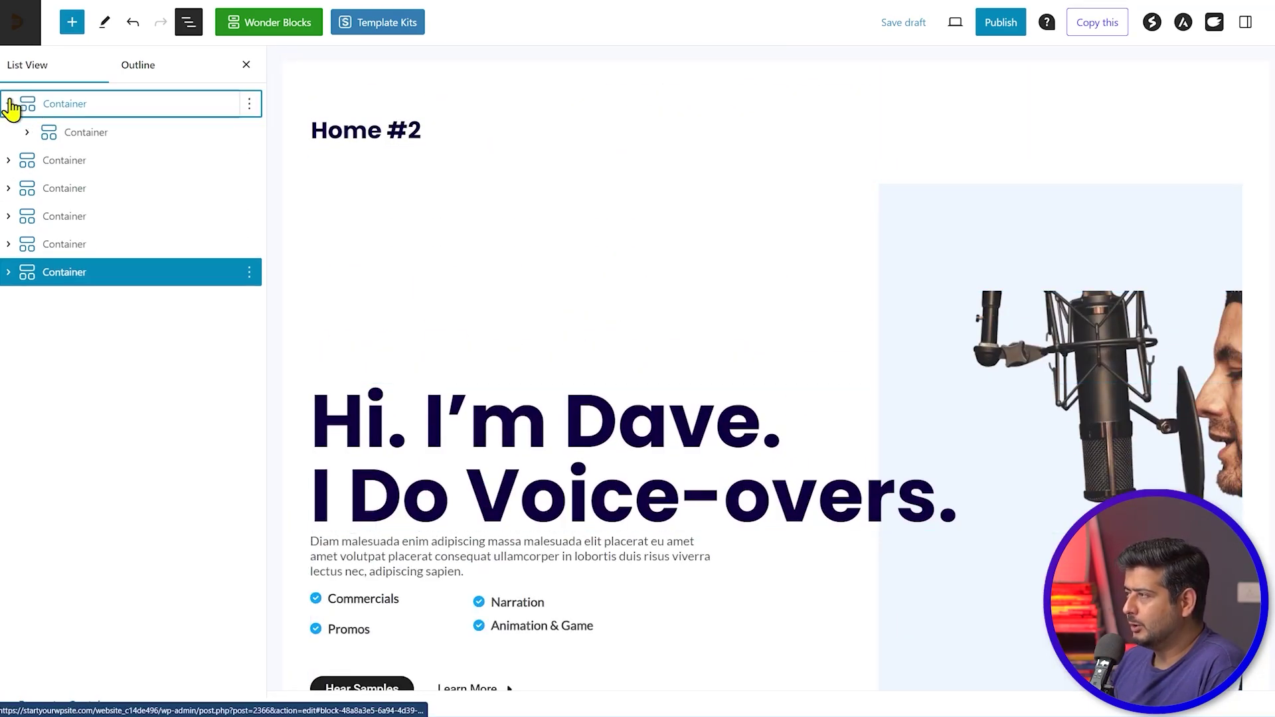
click(28, 138)
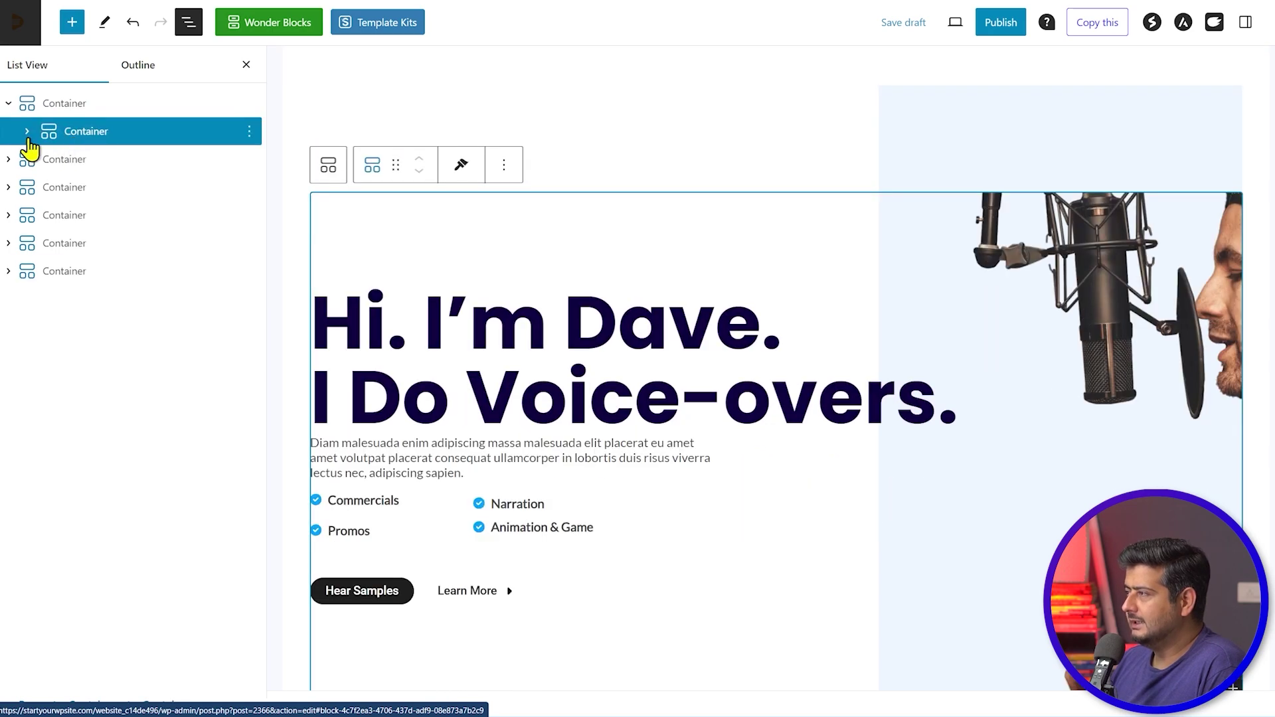
click(48, 160)
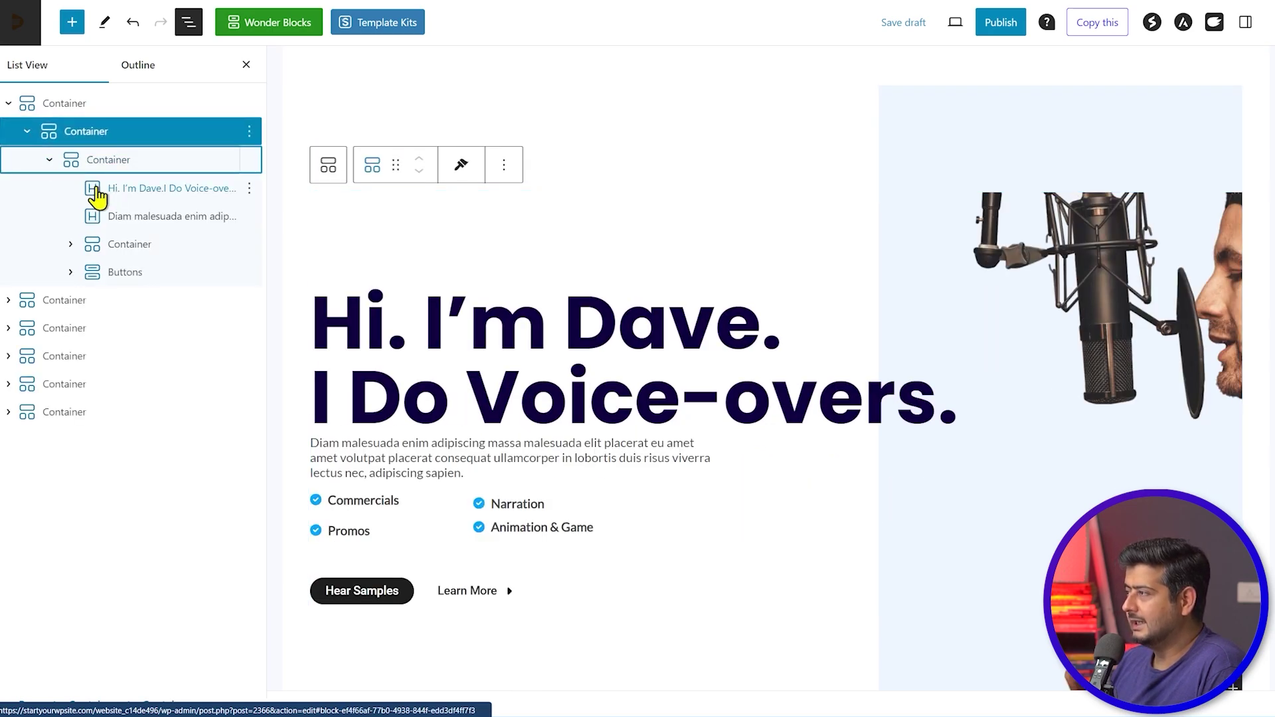
click(102, 191)
click(114, 217)
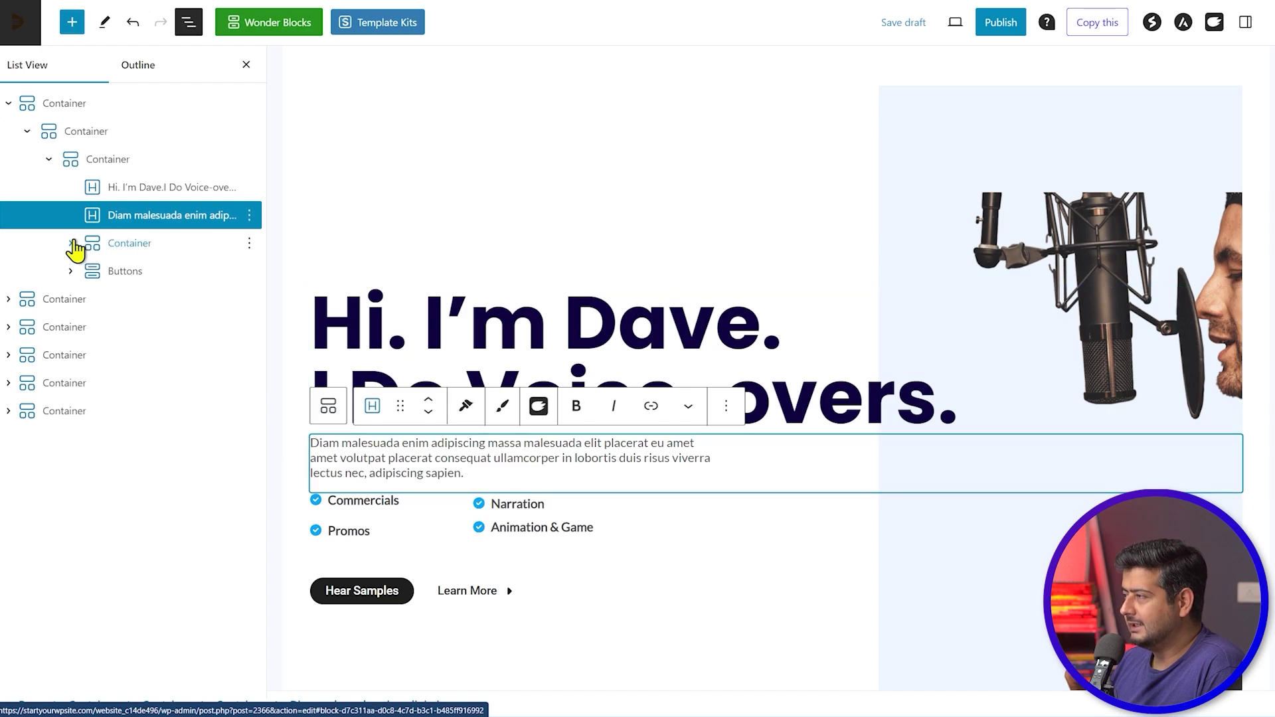
click(71, 245)
click(133, 272)
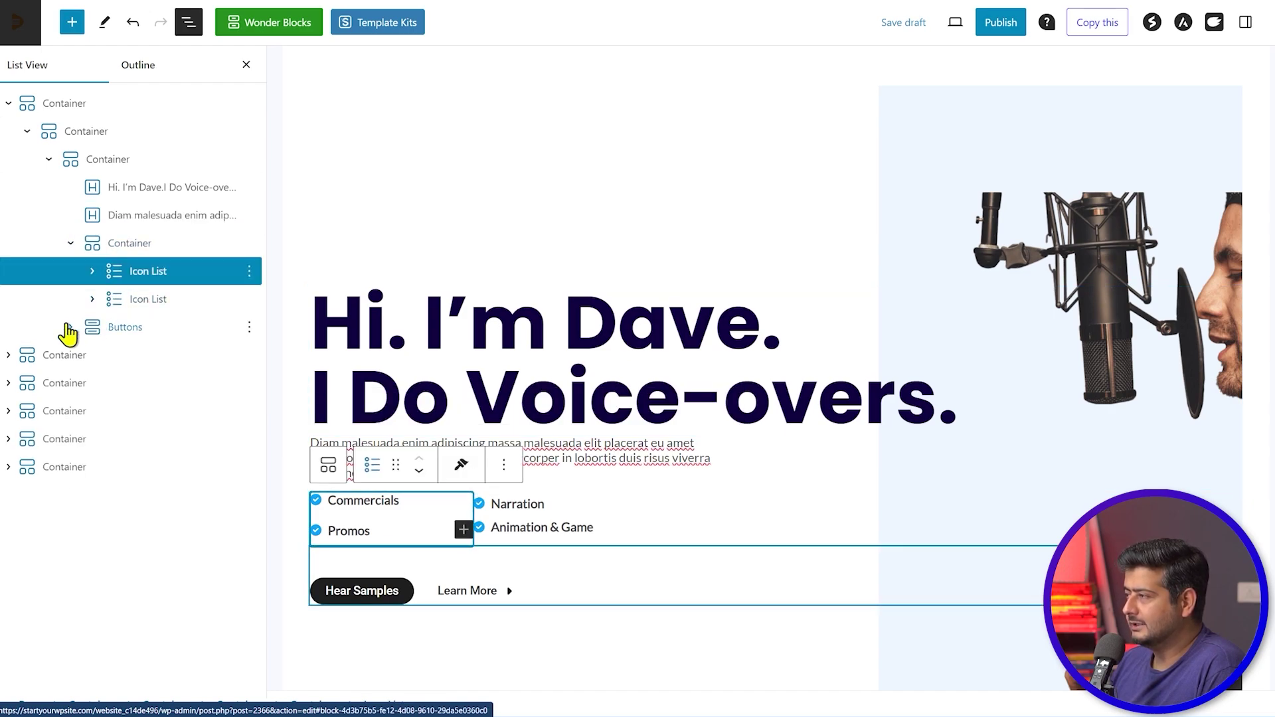
click(71, 326)
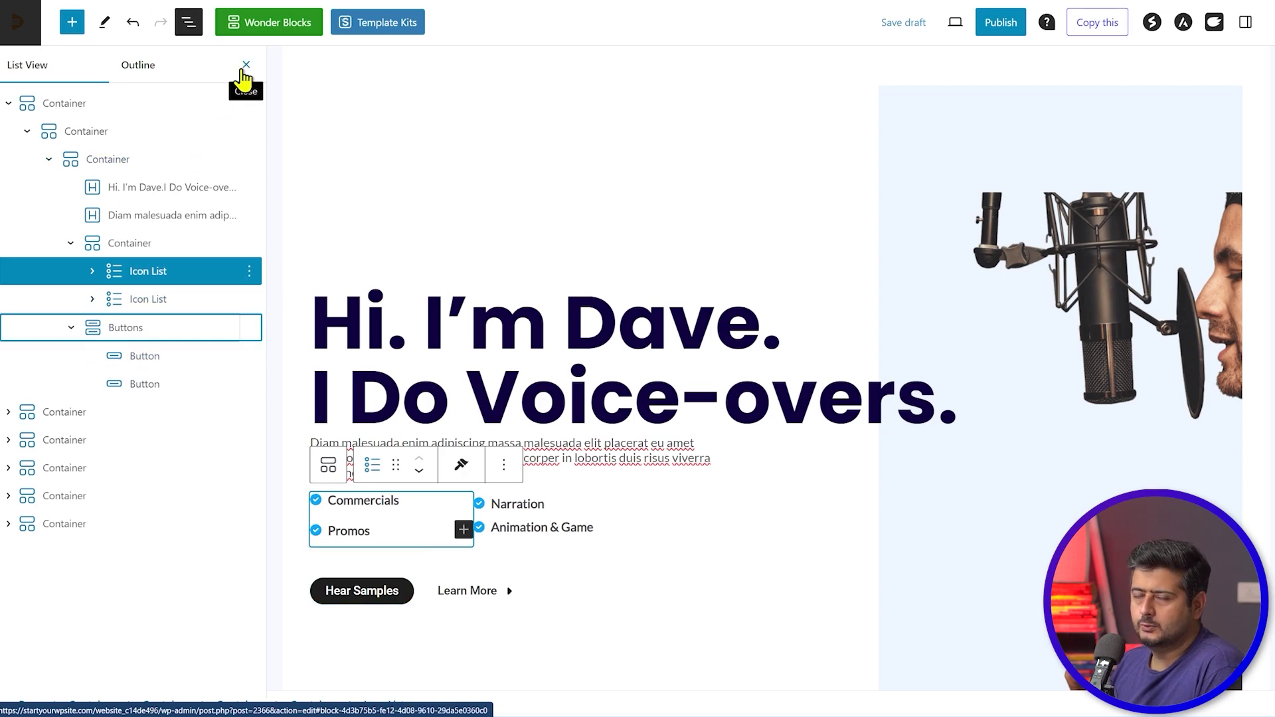
click(244, 67)
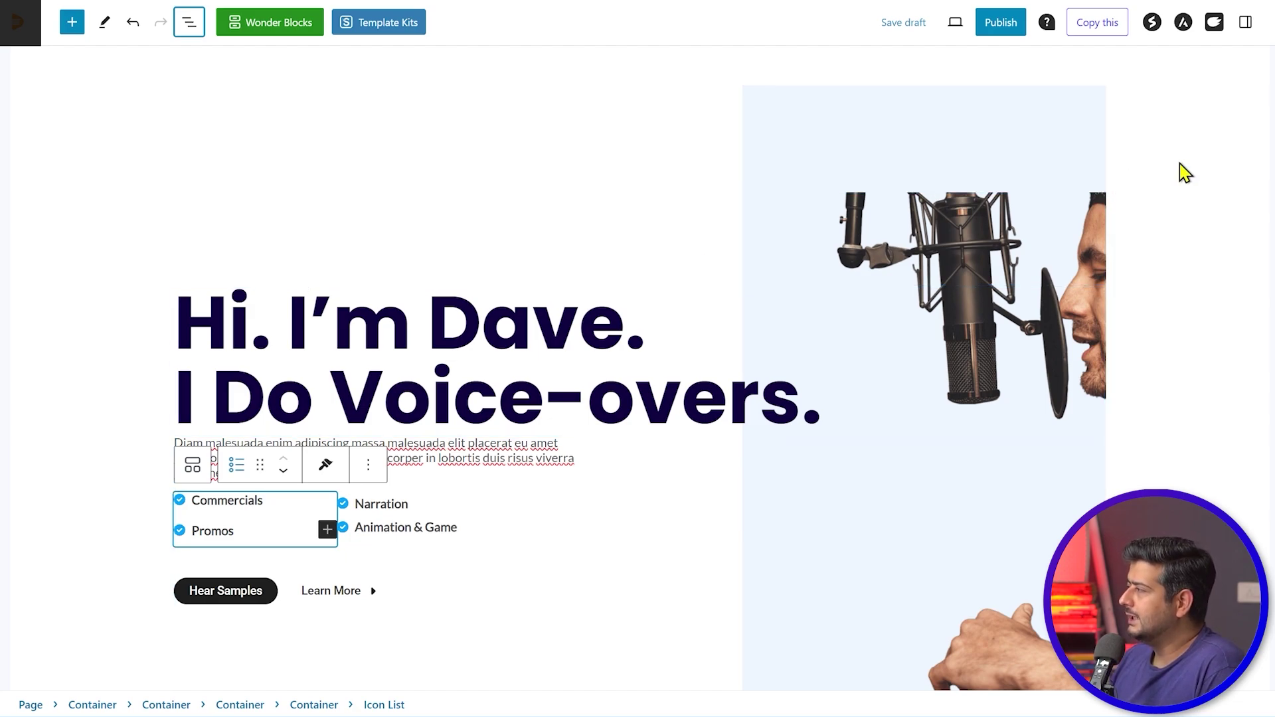
- Check the list view and block library again, and show the block library together with the Icon List block's settings
scroll(1191, 183, up, 2)
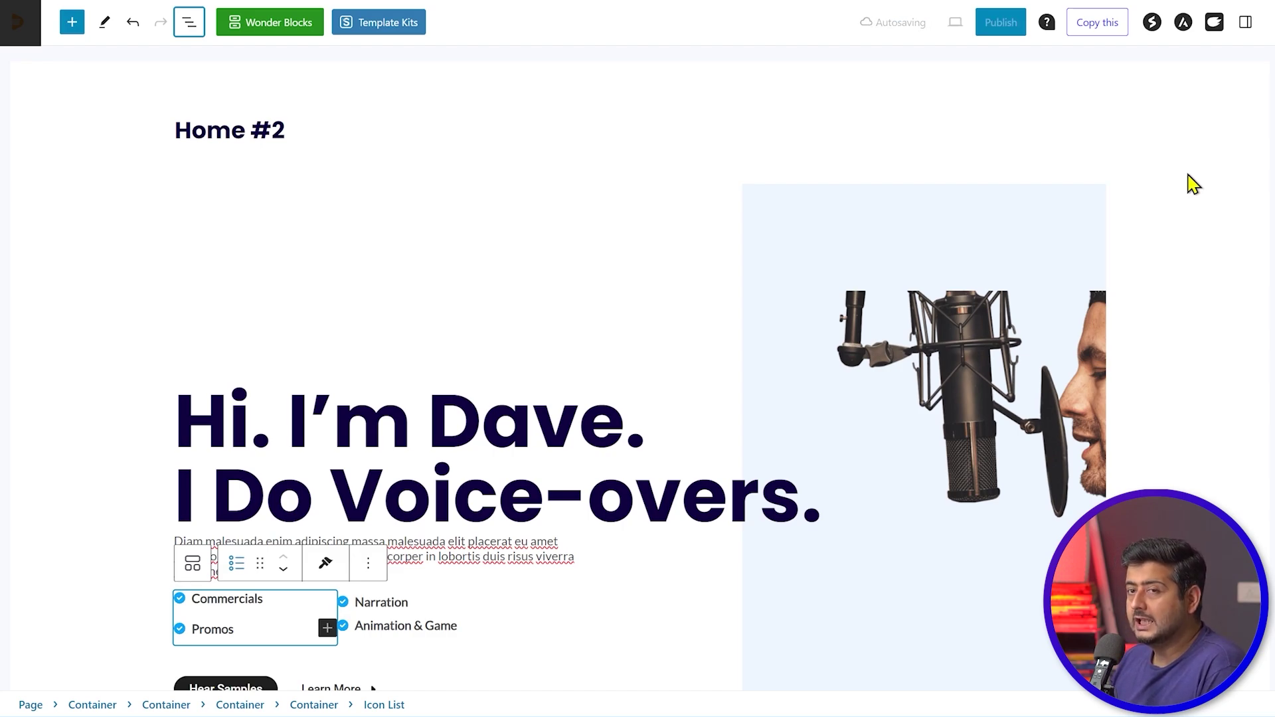
click(189, 22)
click(73, 24)
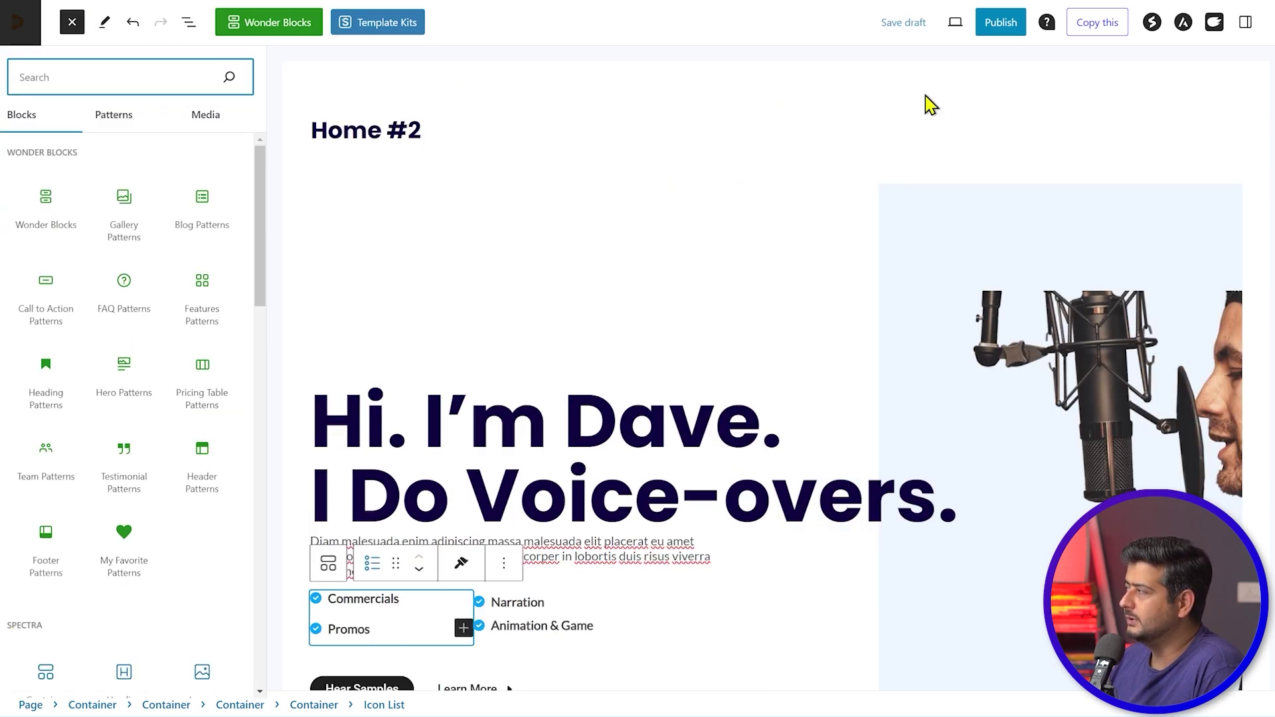
click(1243, 23)
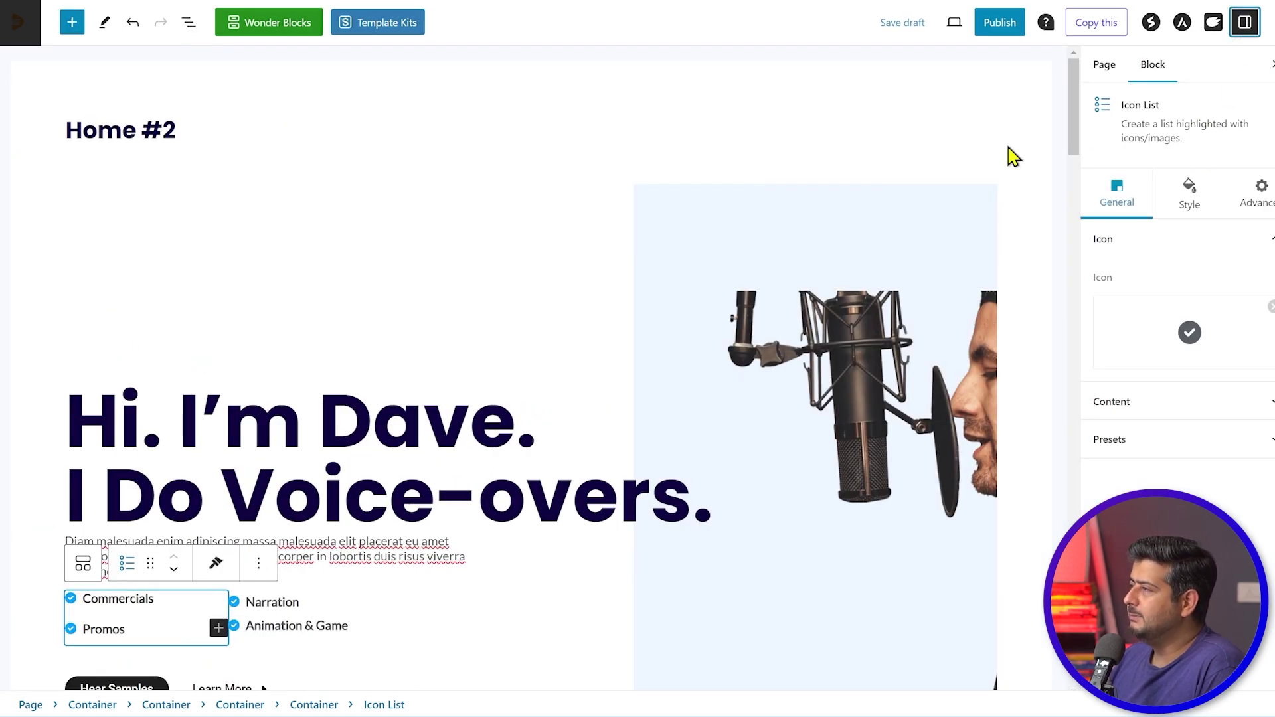
click(73, 27)
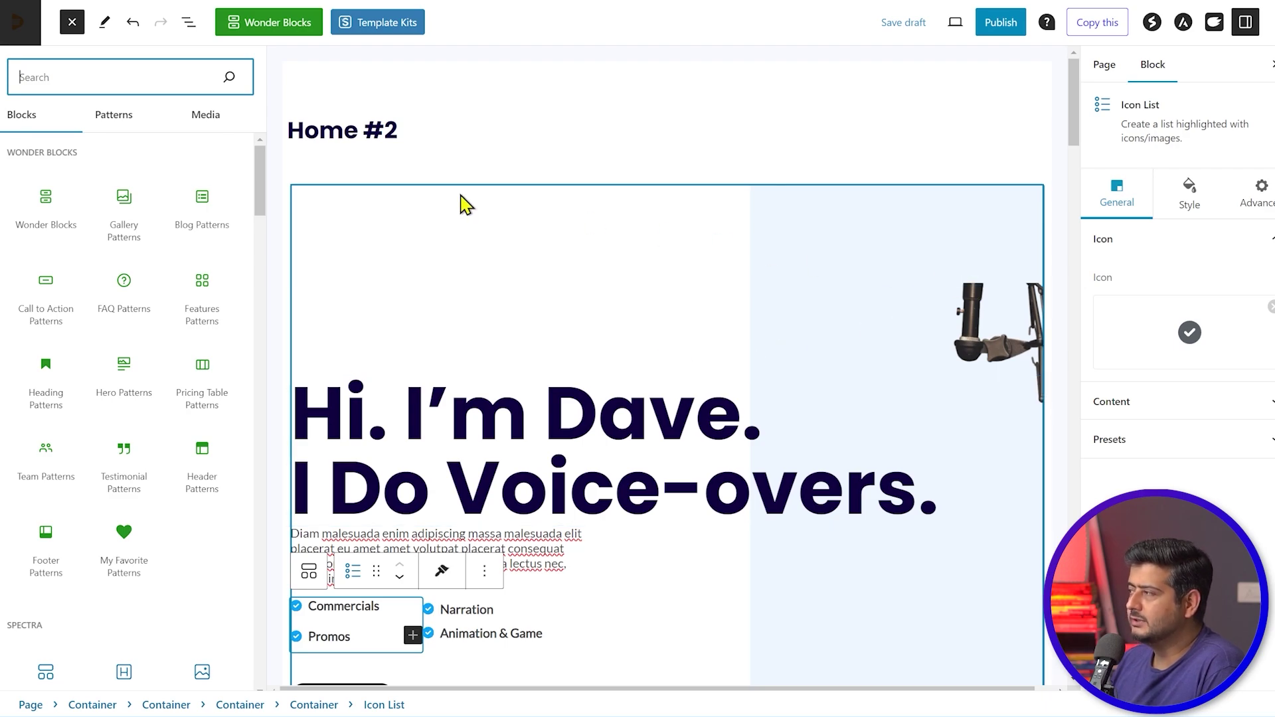
- Close the block inserter and settings sidebar, and preview the Home #2 page in a new tab
click(70, 25)
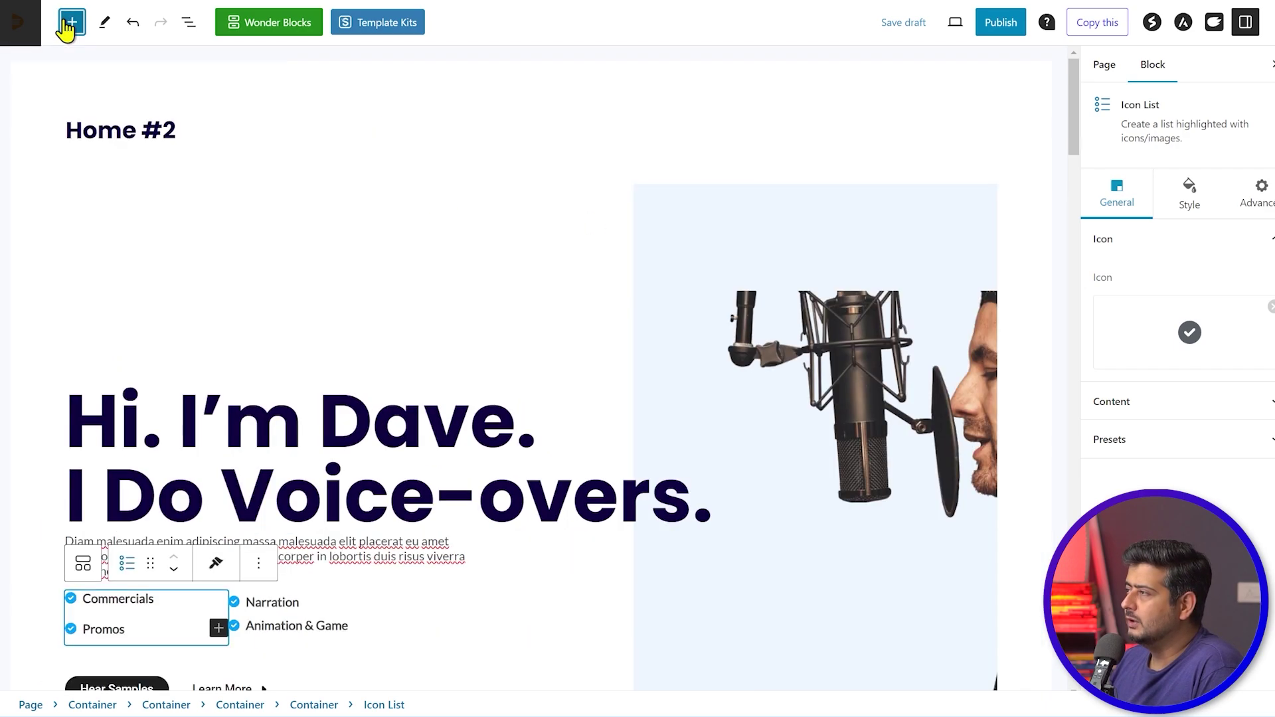
click(1244, 23)
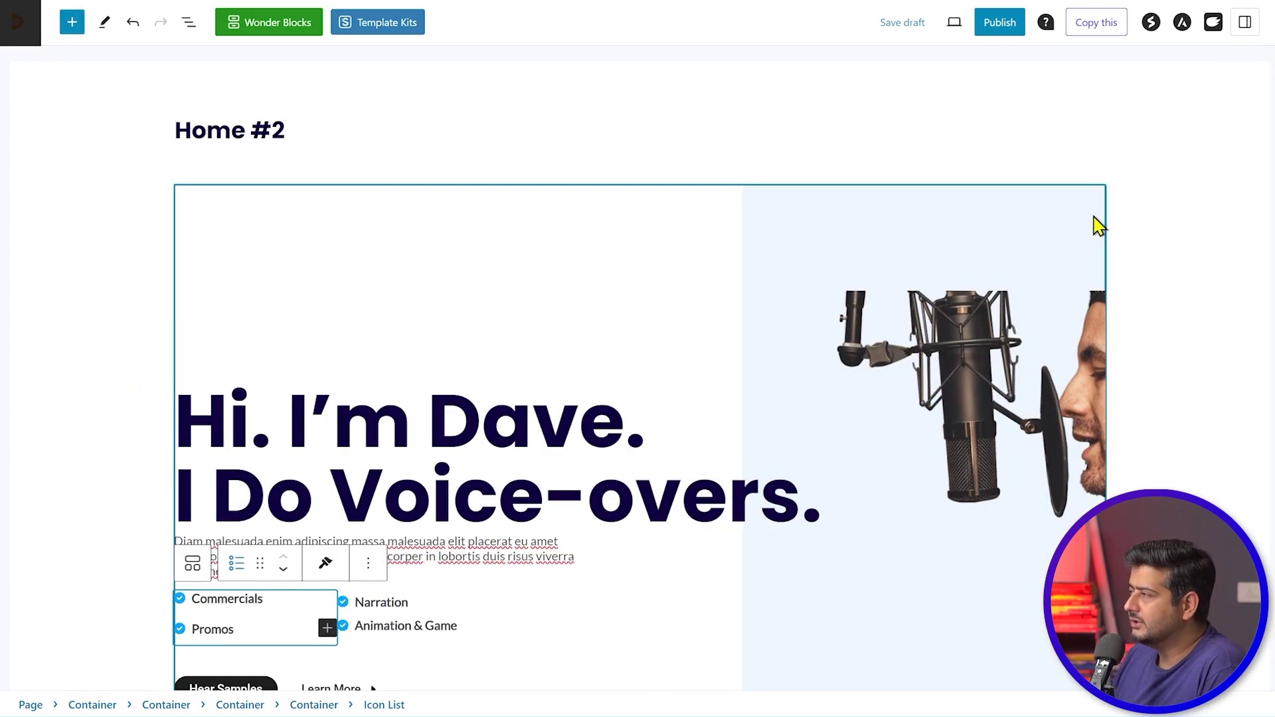
click(956, 27)
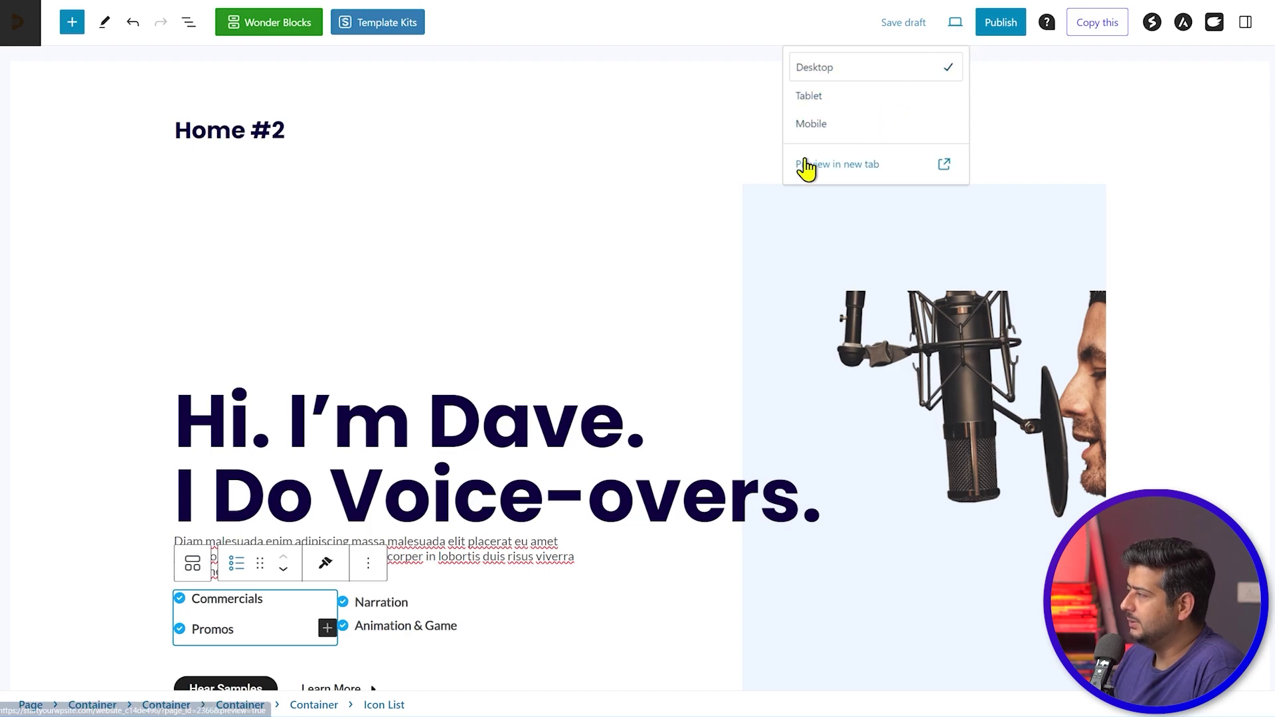
click(865, 166)
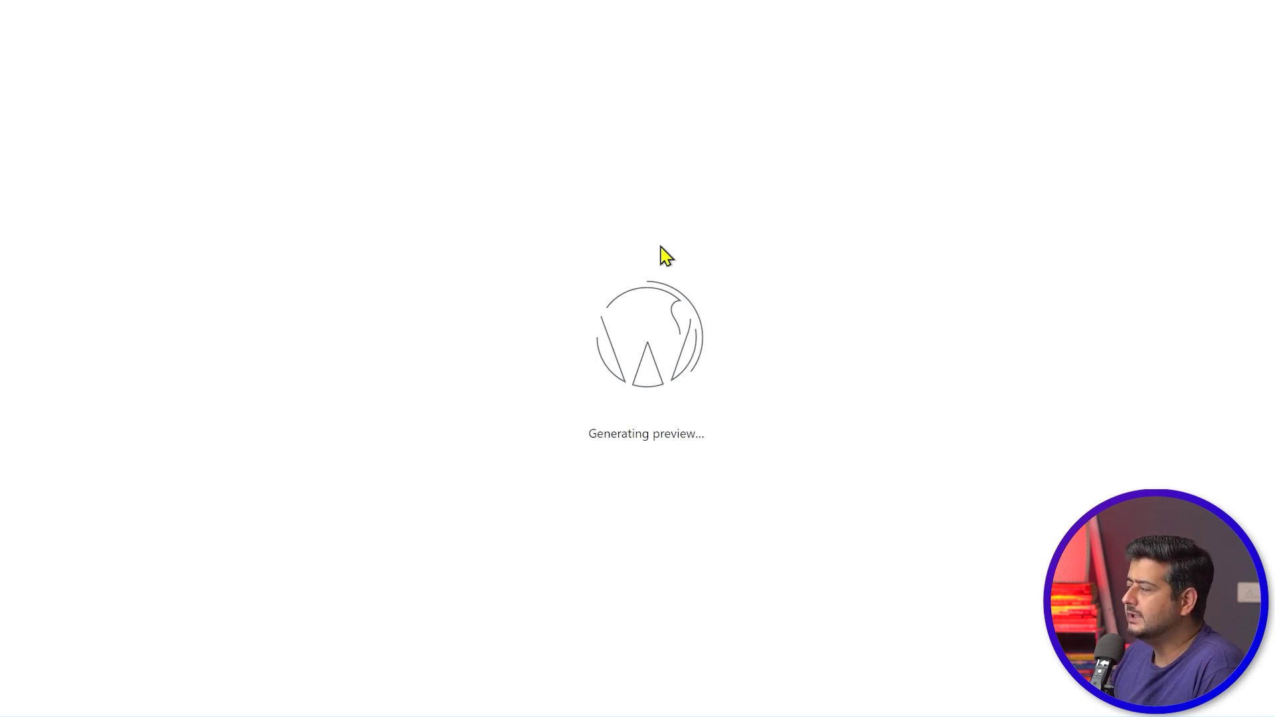
click(458, 70)
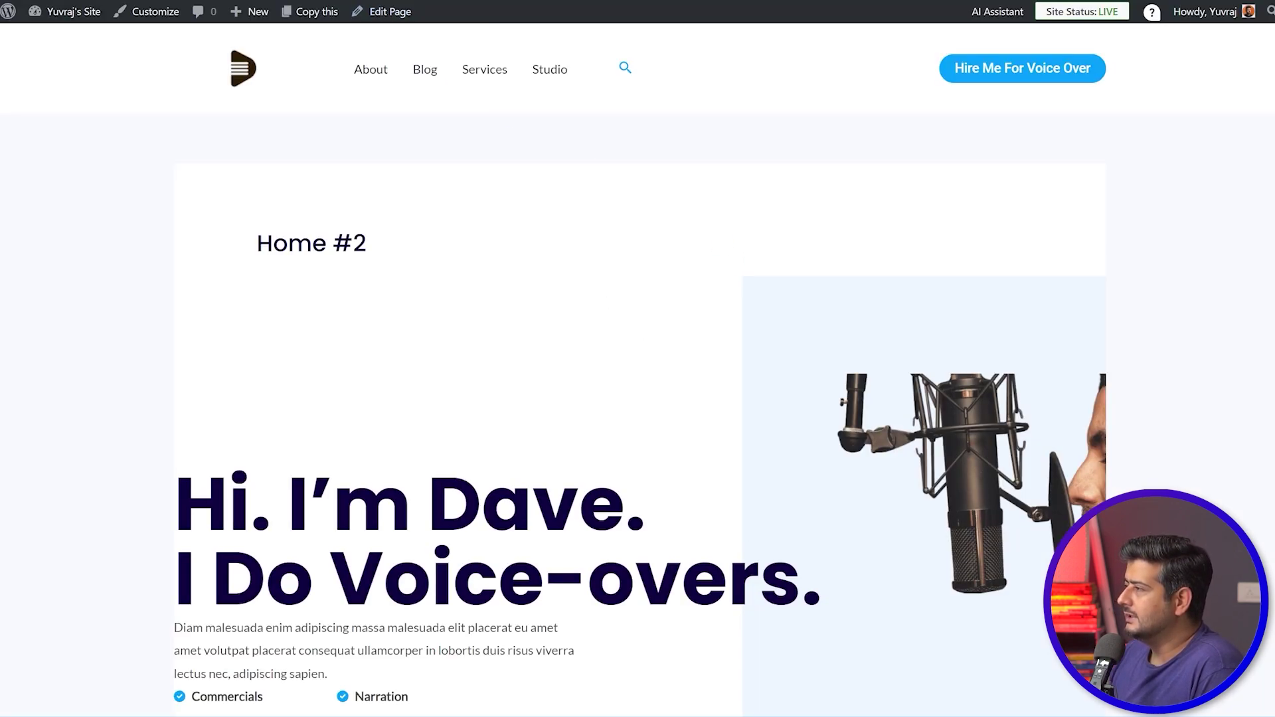
click(243, 68)
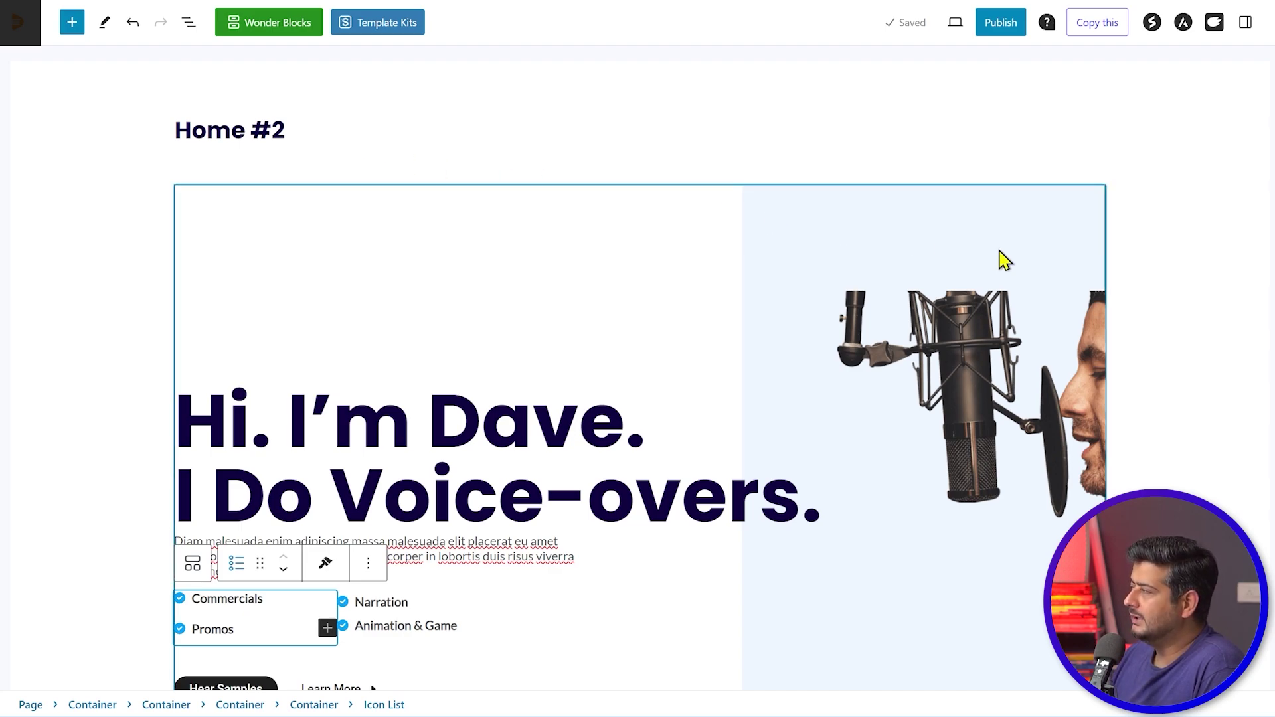
- In Astra Settings, set the page's container layout to full width and set Transparent Header to Enabled
click(1184, 24)
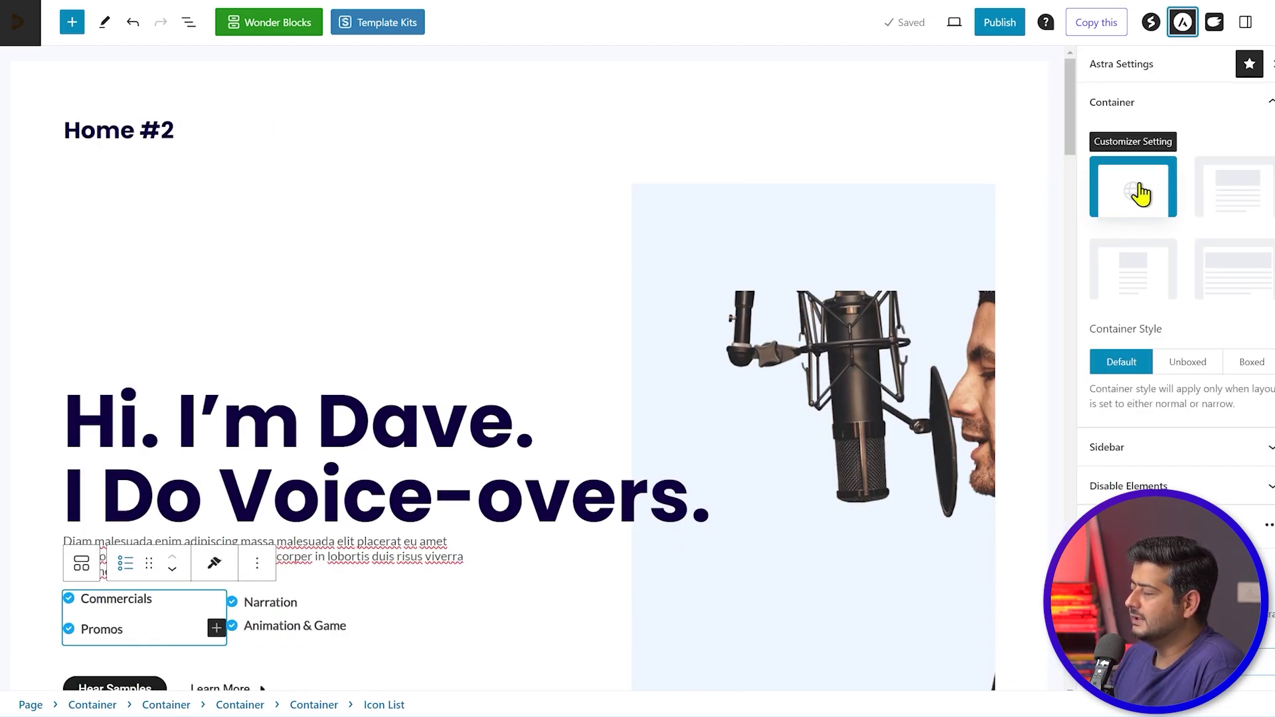
click(1229, 270)
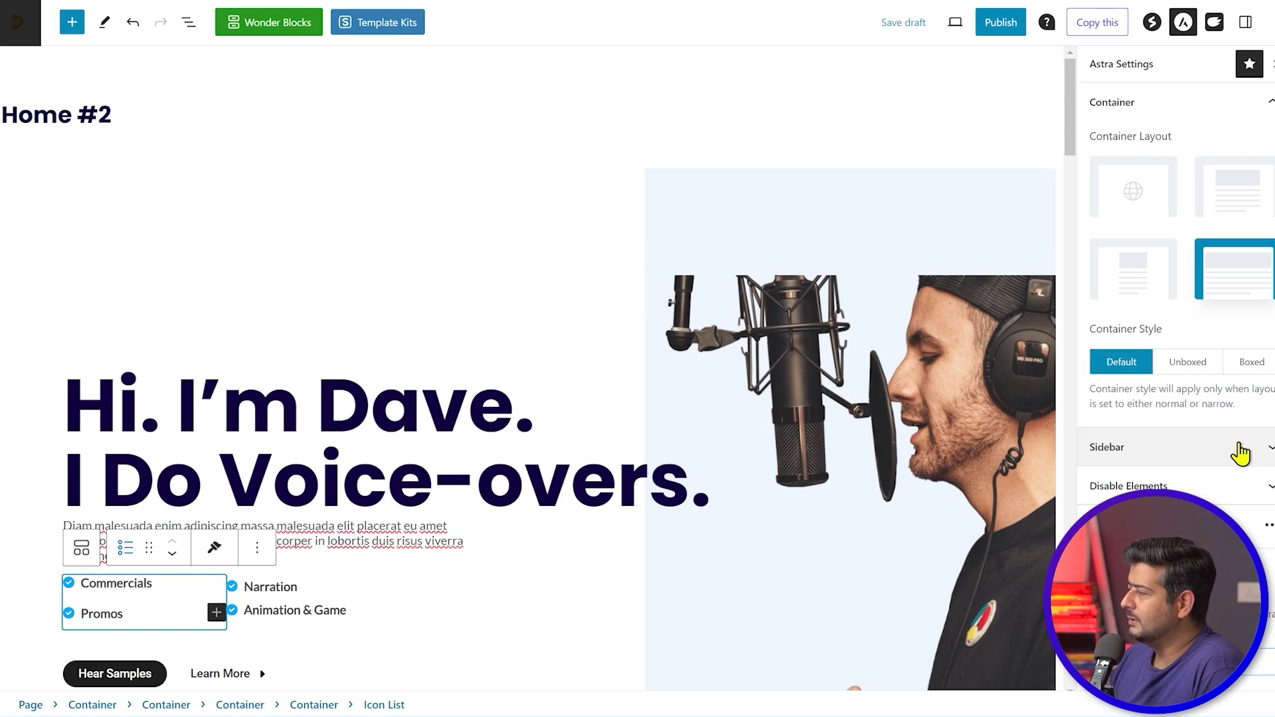
click(1235, 486)
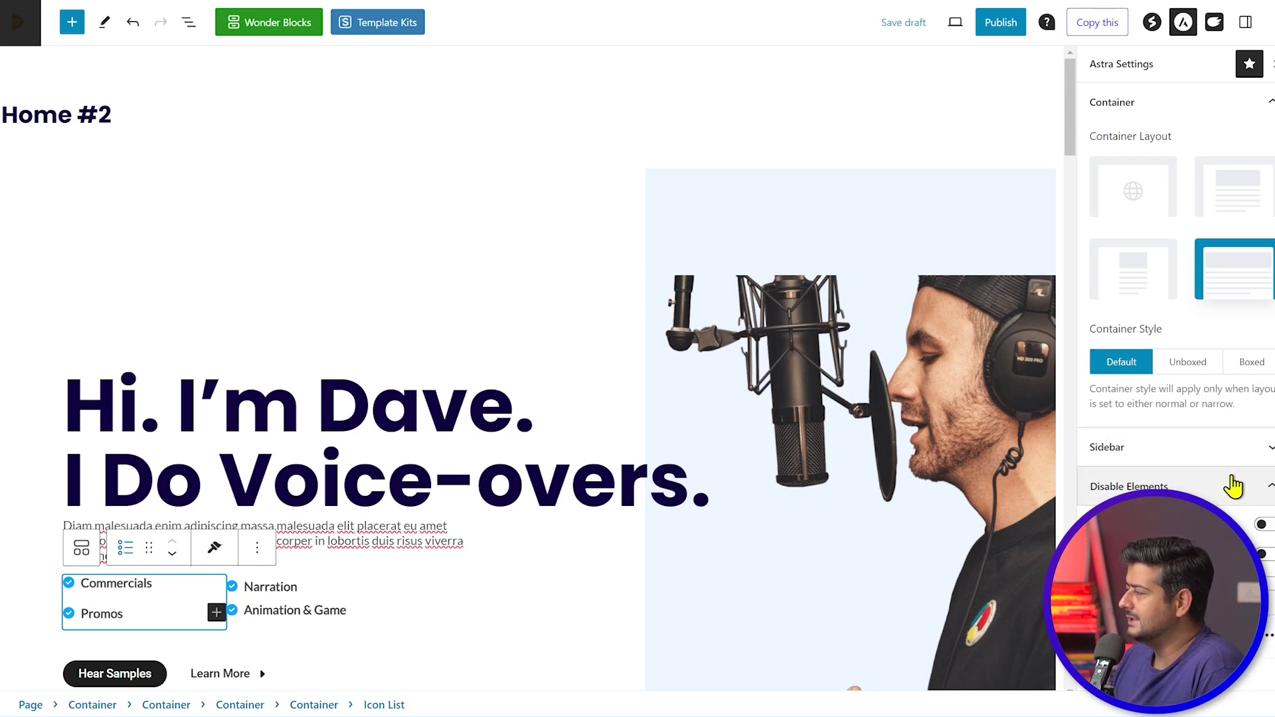
scroll(1210, 531, down, 2)
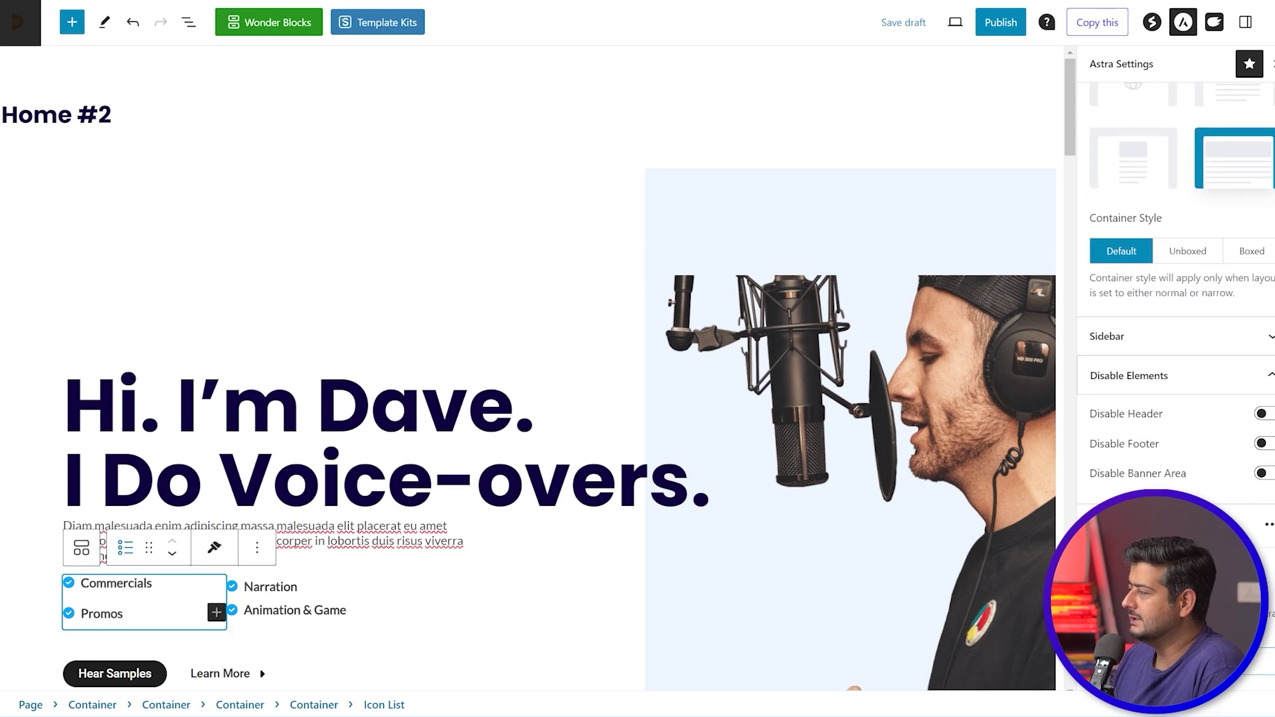
click(1210, 539)
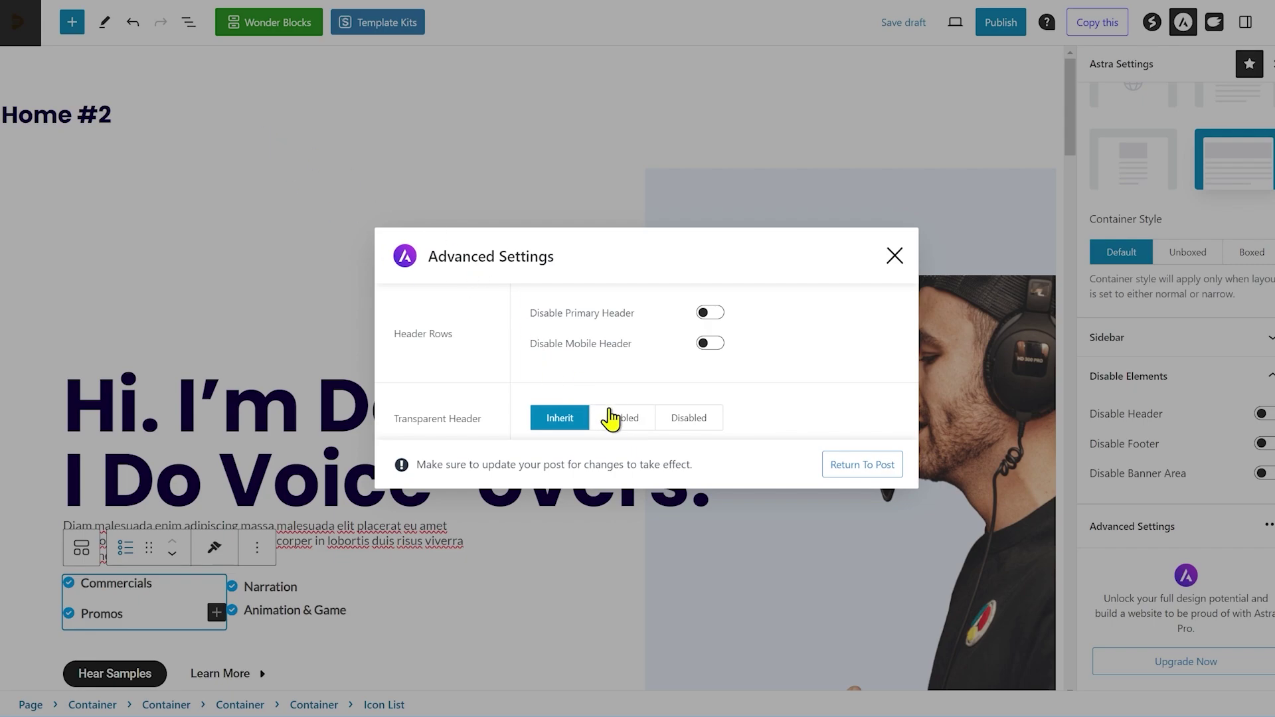
click(618, 421)
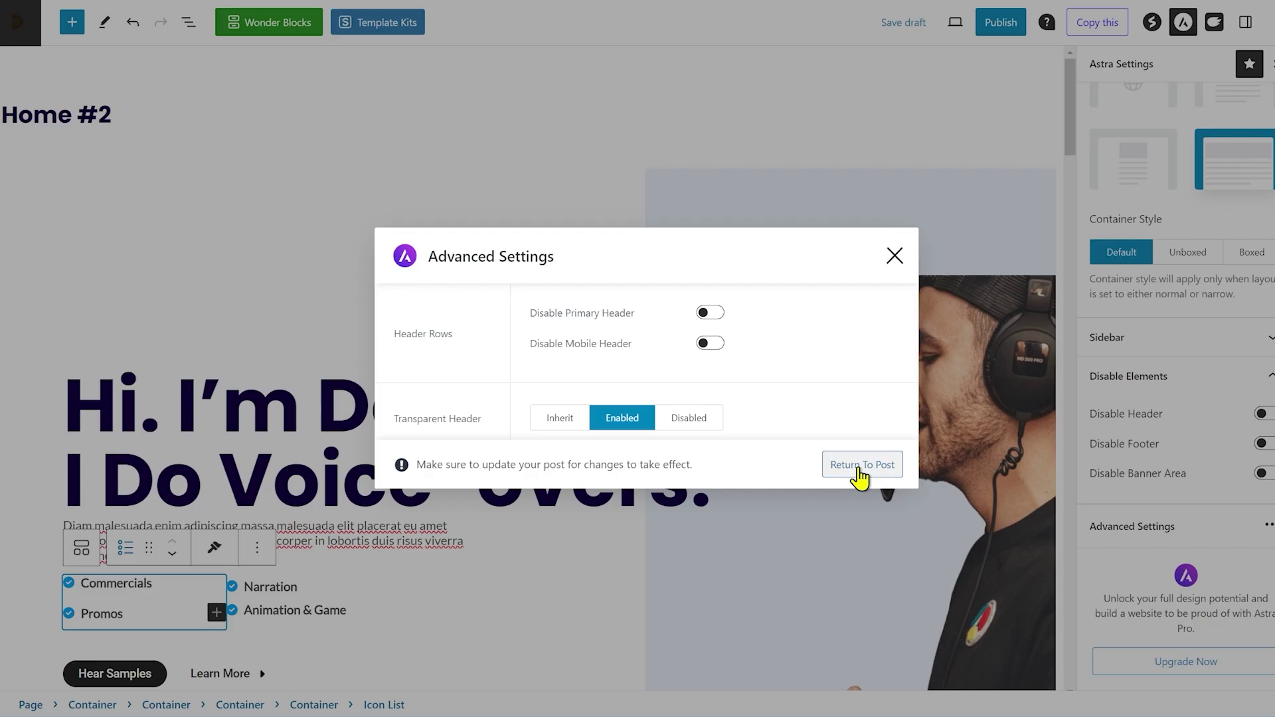
click(858, 467)
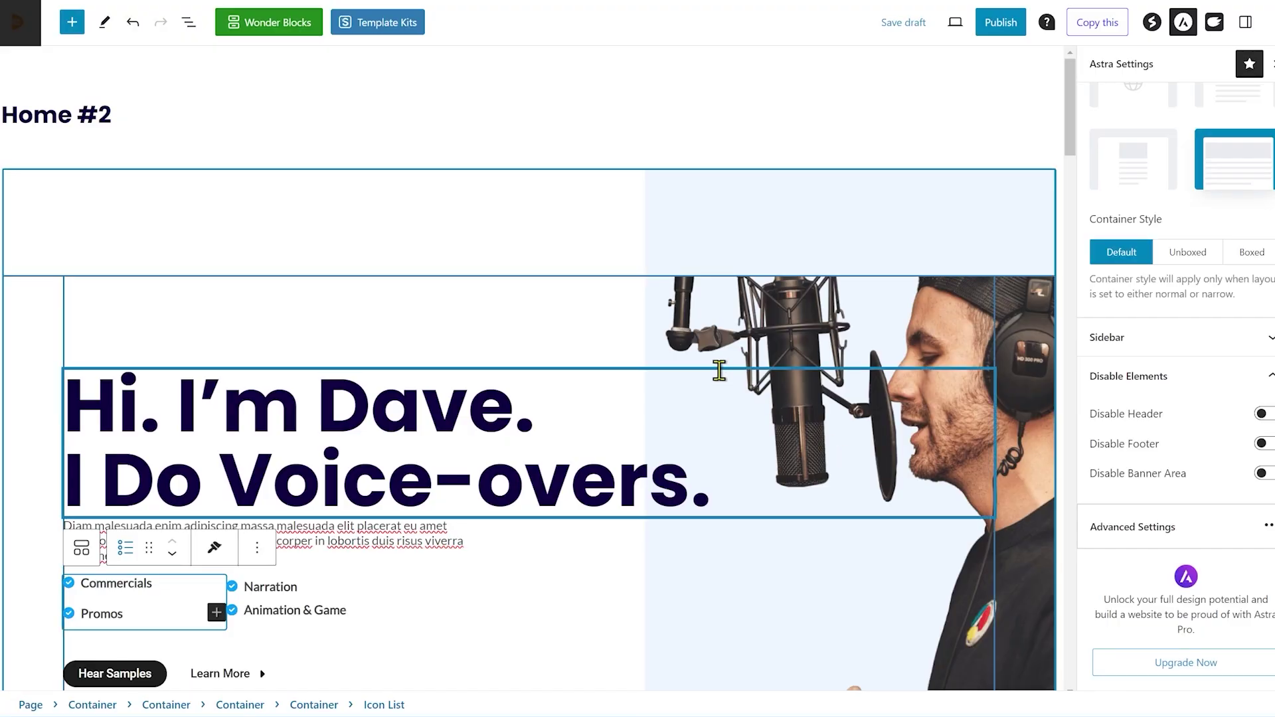
- Preview the page in a new tab to check the layout and header, and return to the editor
click(955, 26)
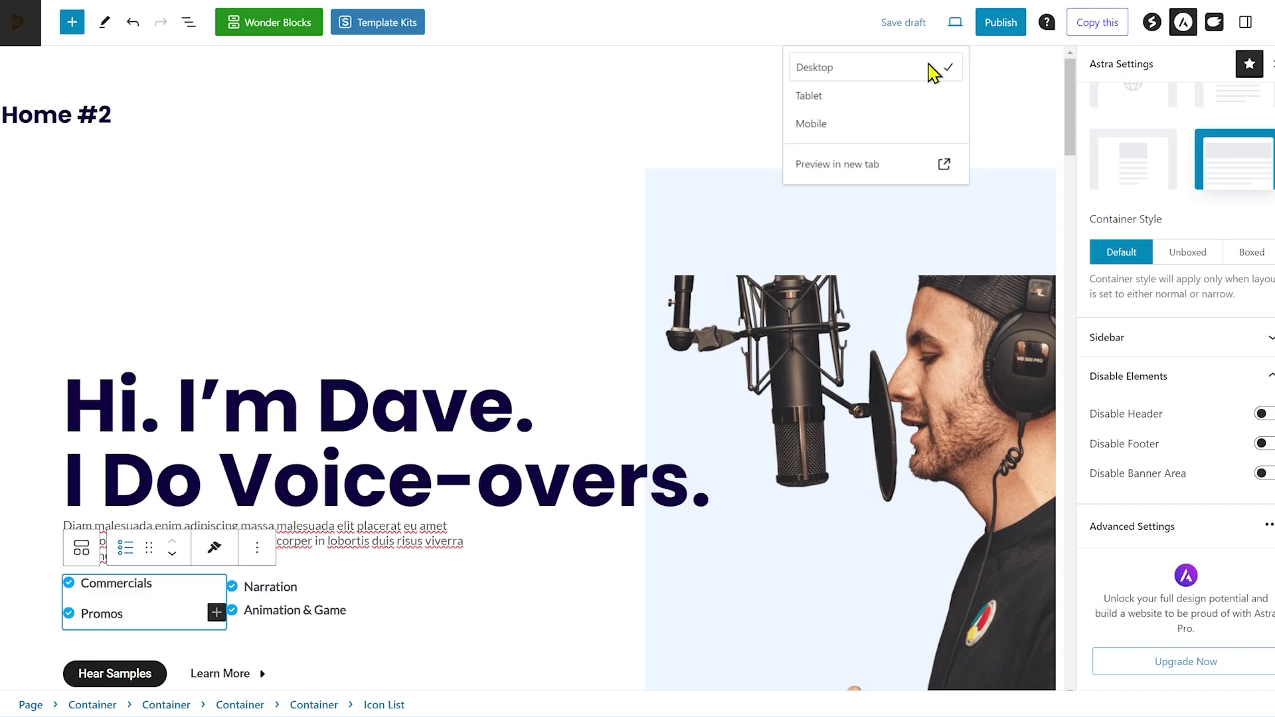
click(853, 166)
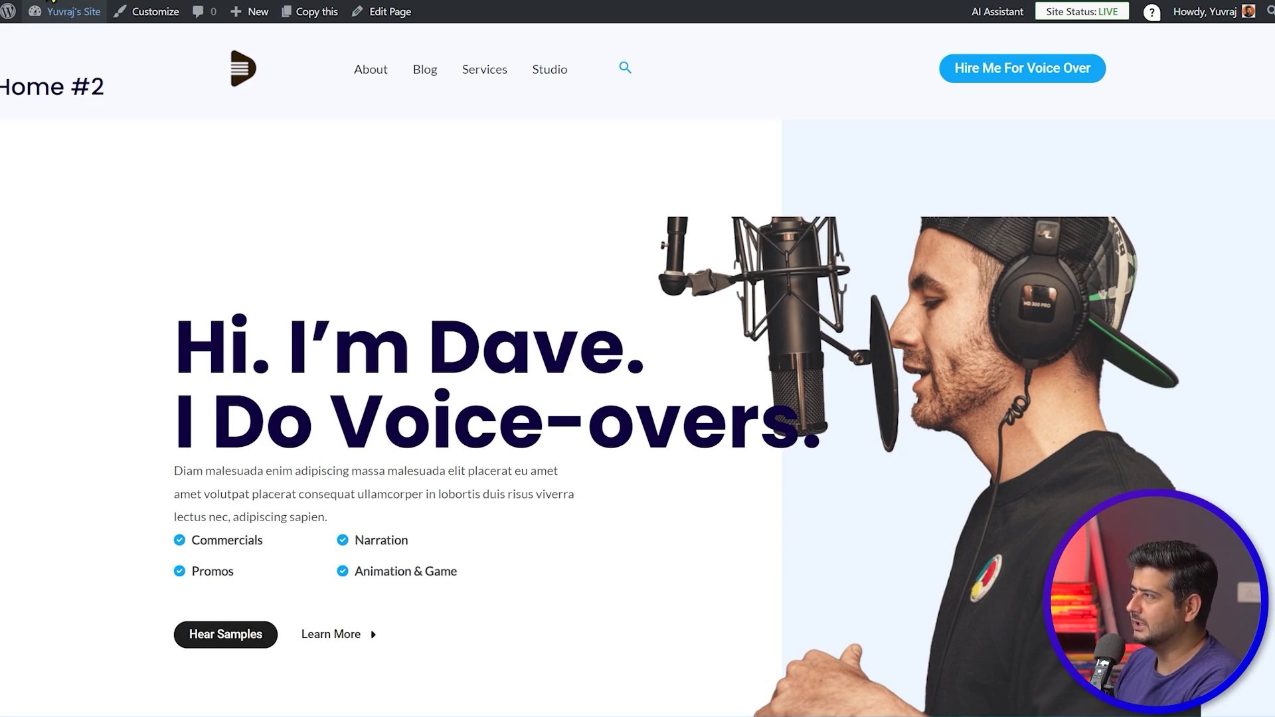
key(ctrl+shift+Tab)
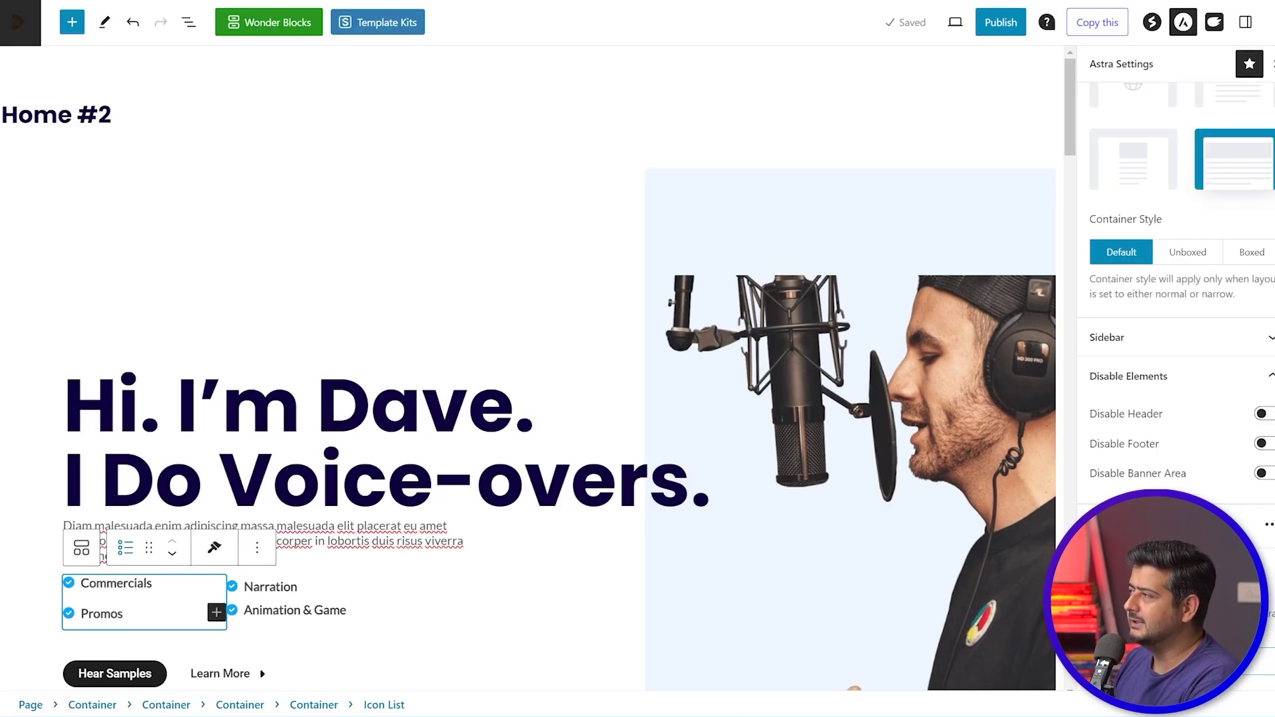
- Hide the Home #2 page title and preview the page in a new tab
click(118, 115)
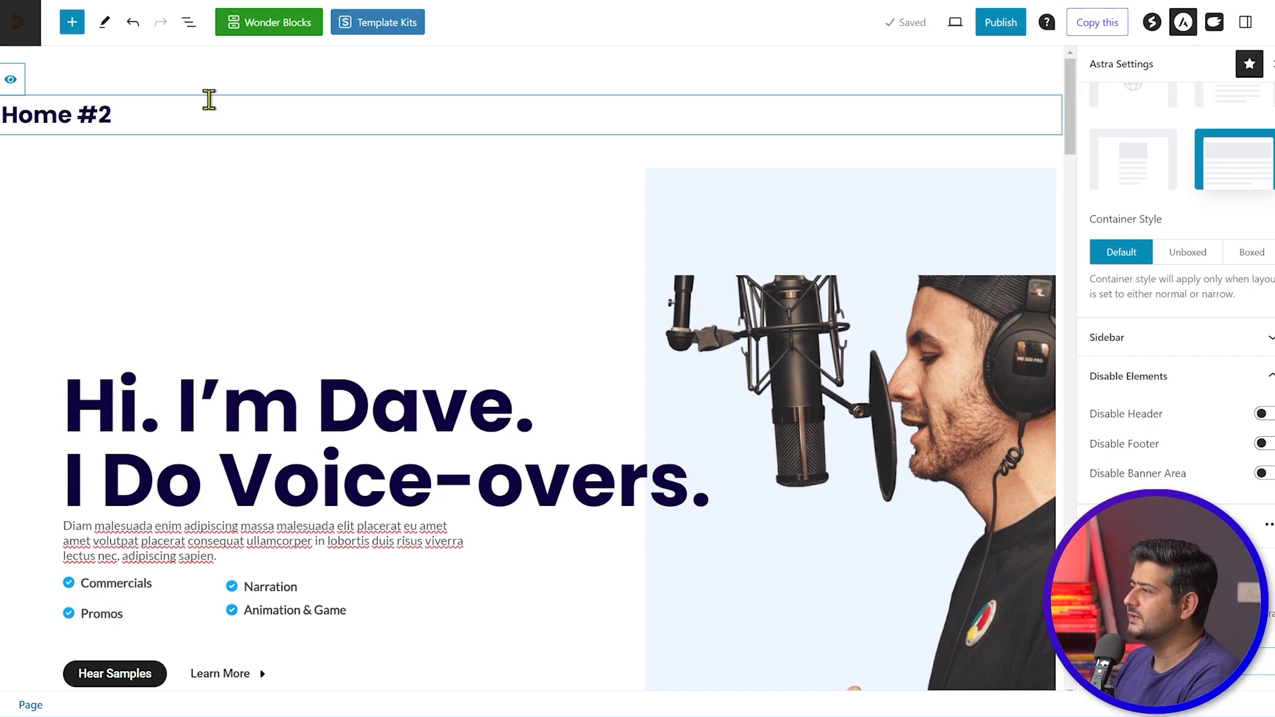
click(15, 80)
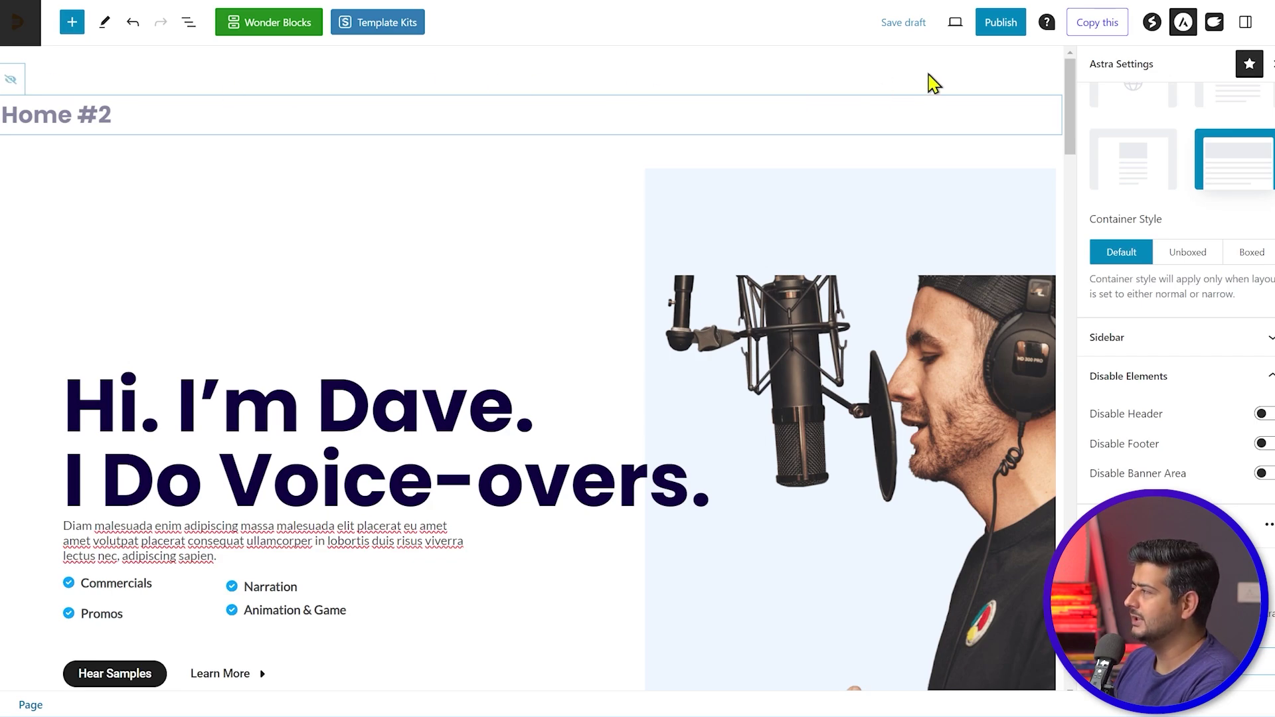
click(955, 27)
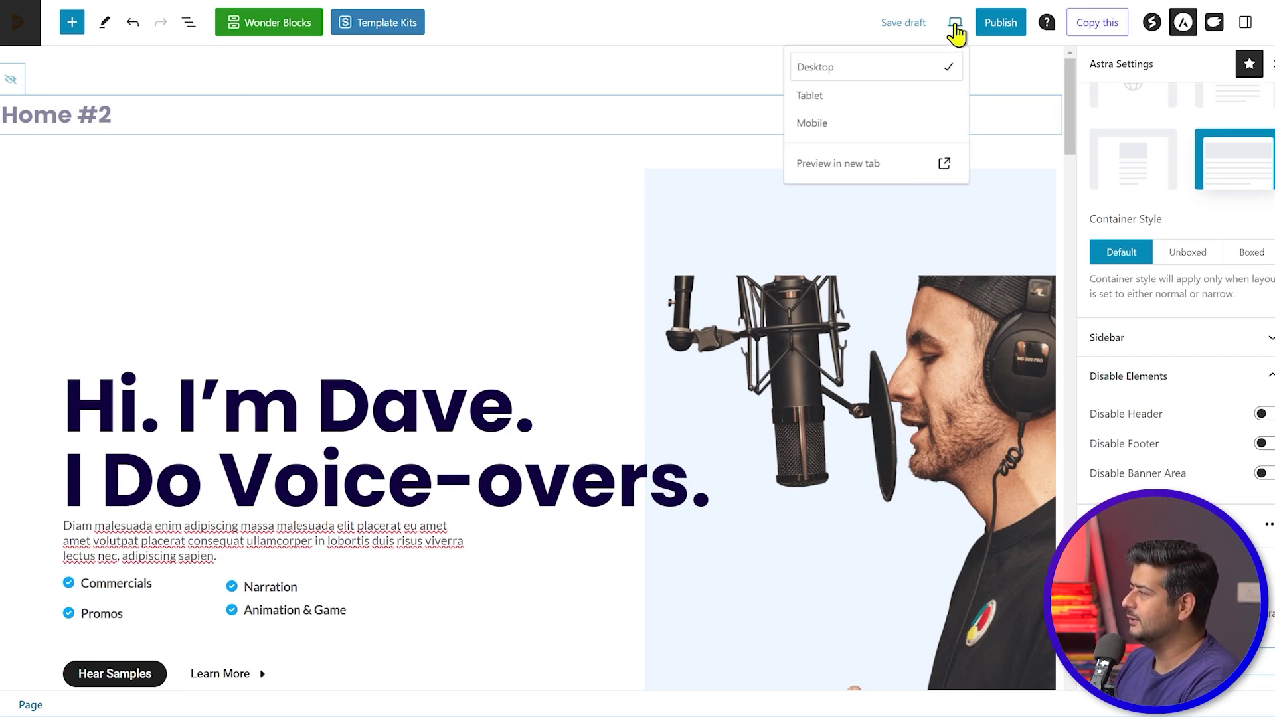
click(850, 169)
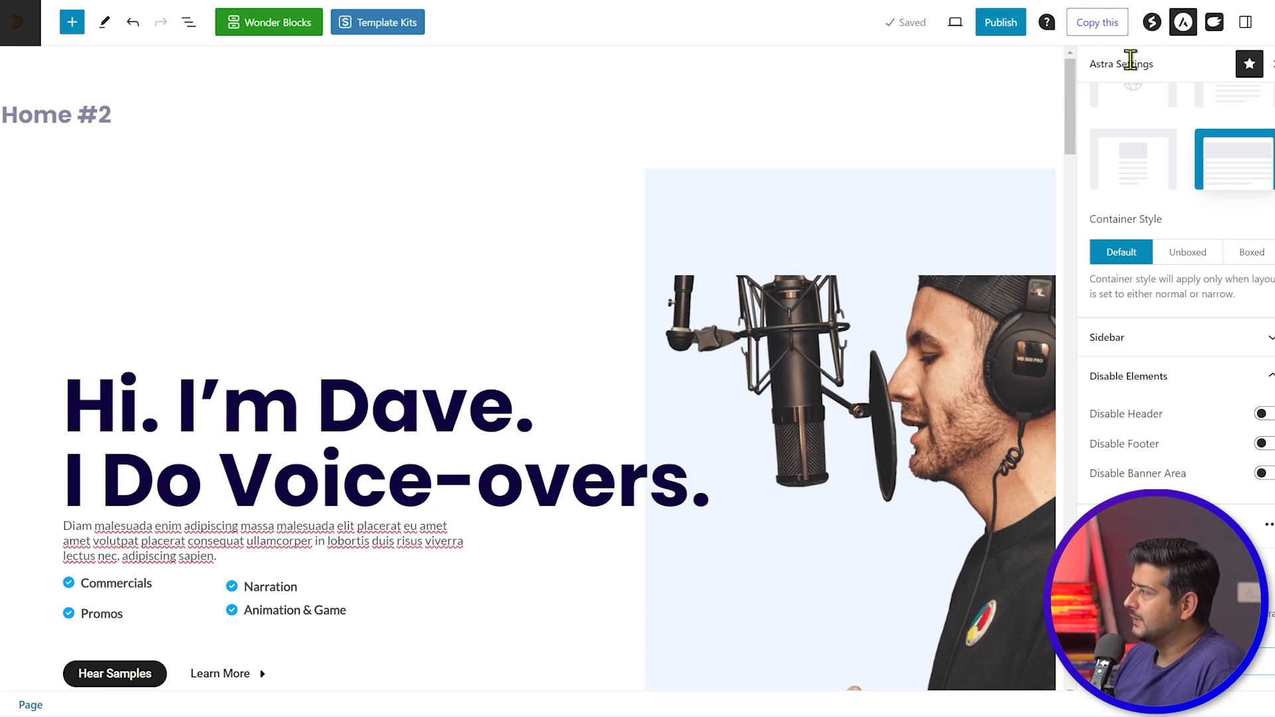
click(1244, 21)
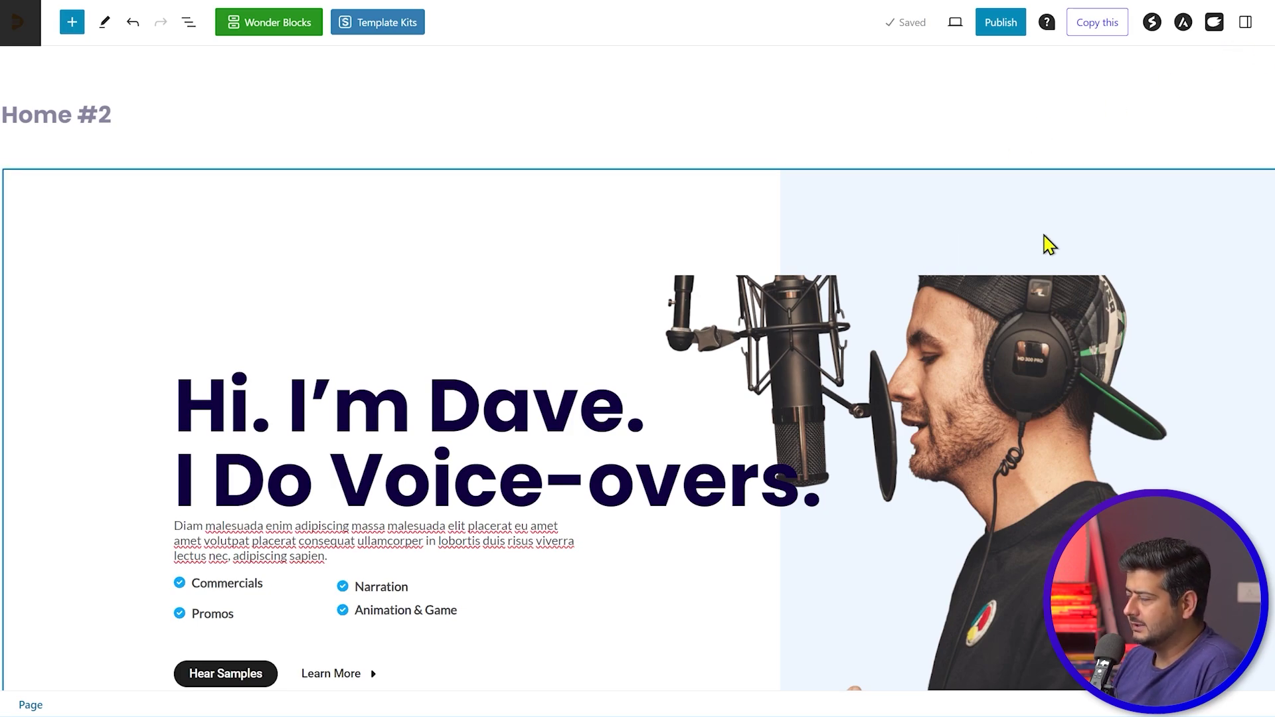
scroll(1042, 255, down, 2)
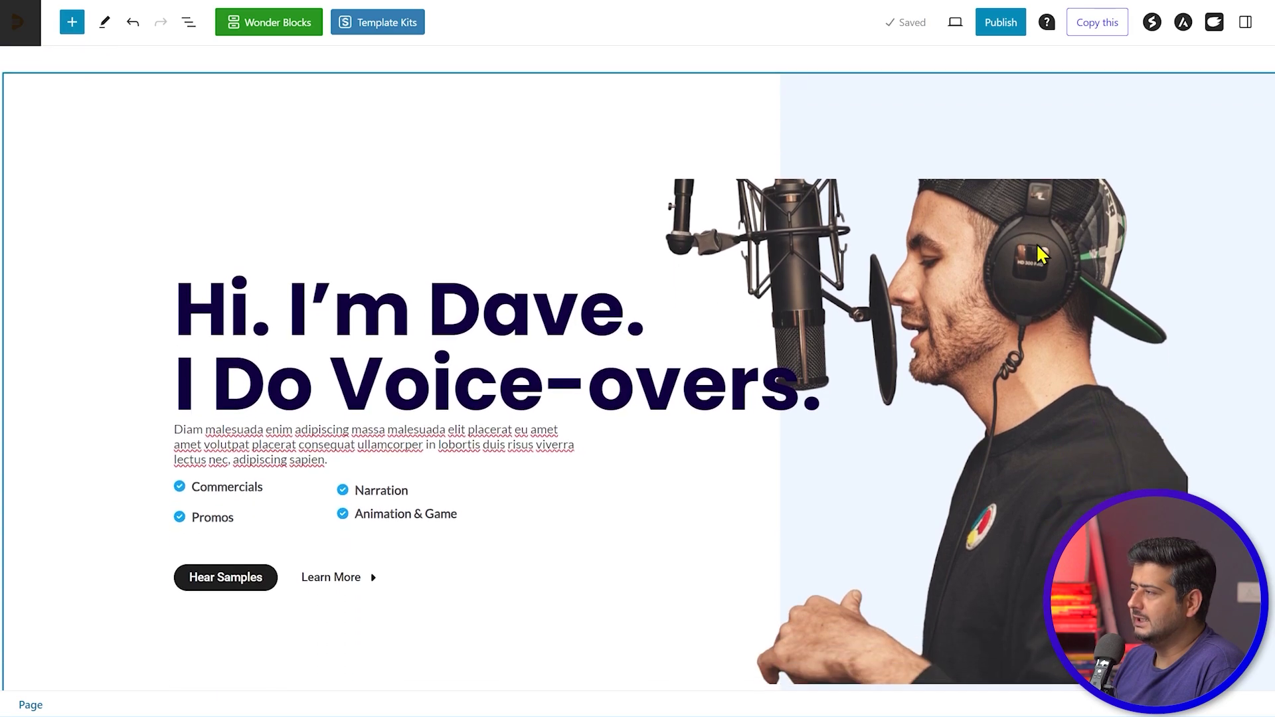
scroll(1042, 254, up, 2)
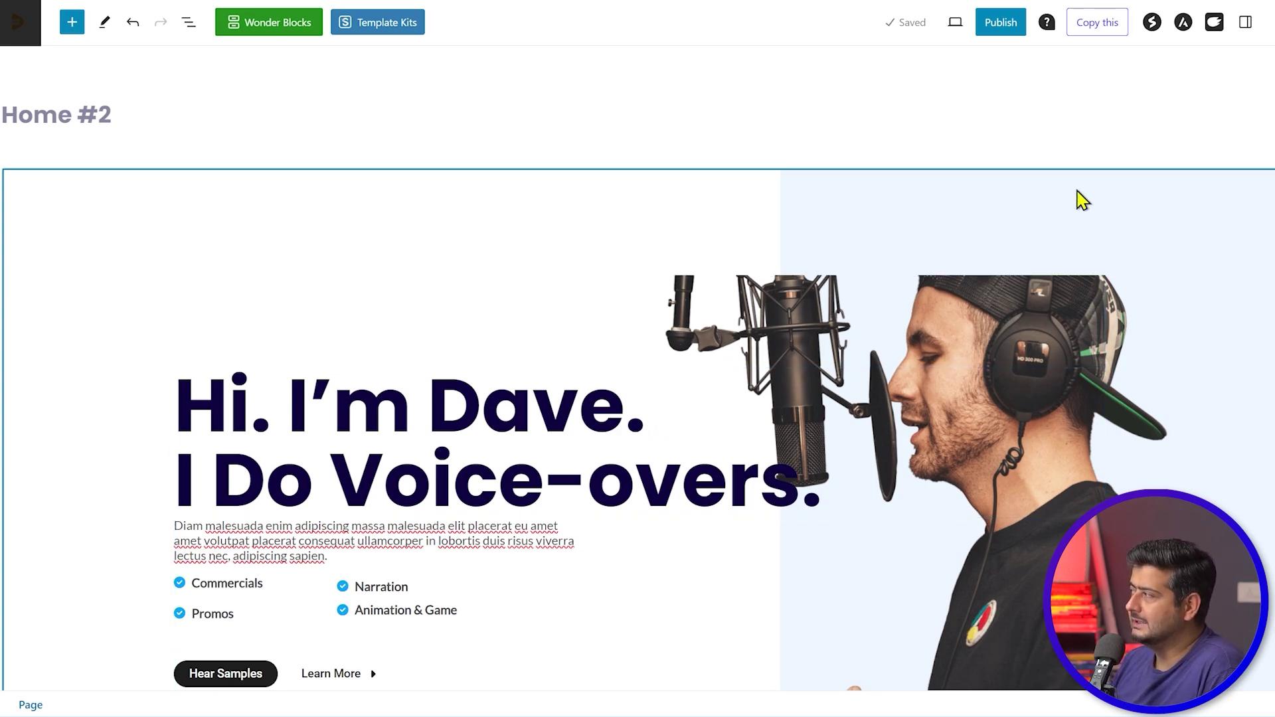
- Open the block settings for the hero heading and replace the first name in its text with another name
click(1246, 30)
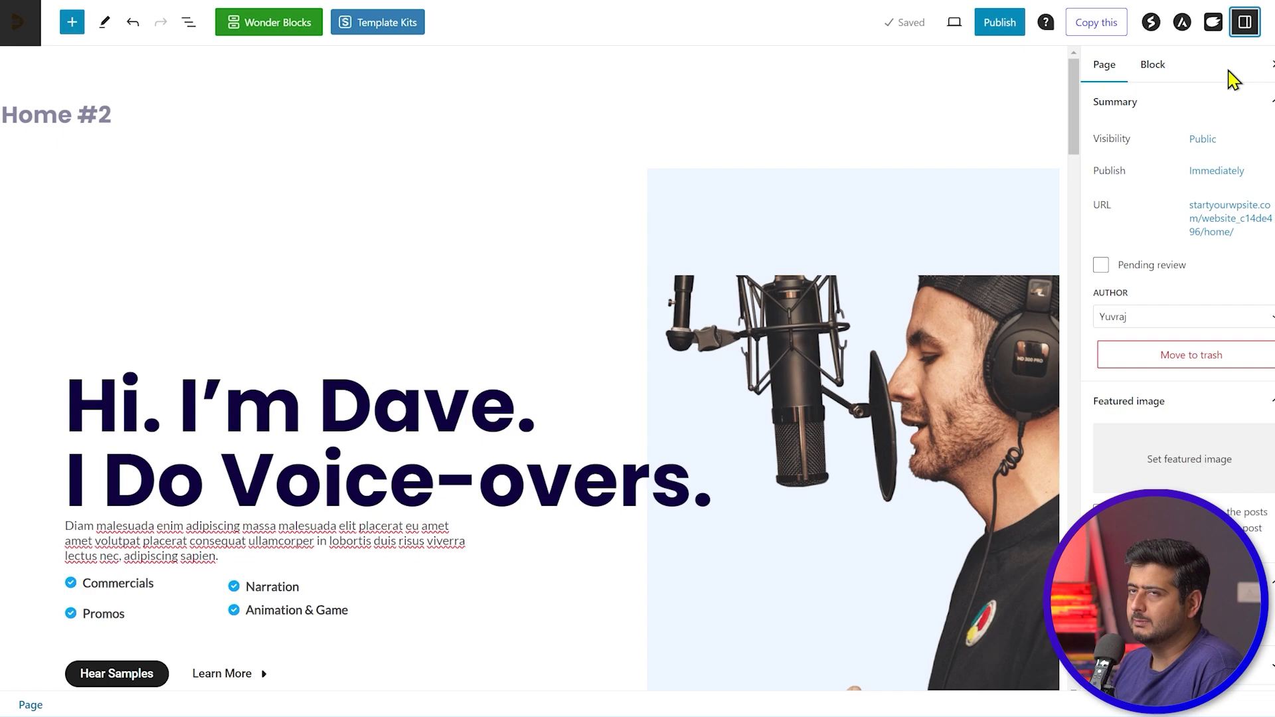
click(1159, 66)
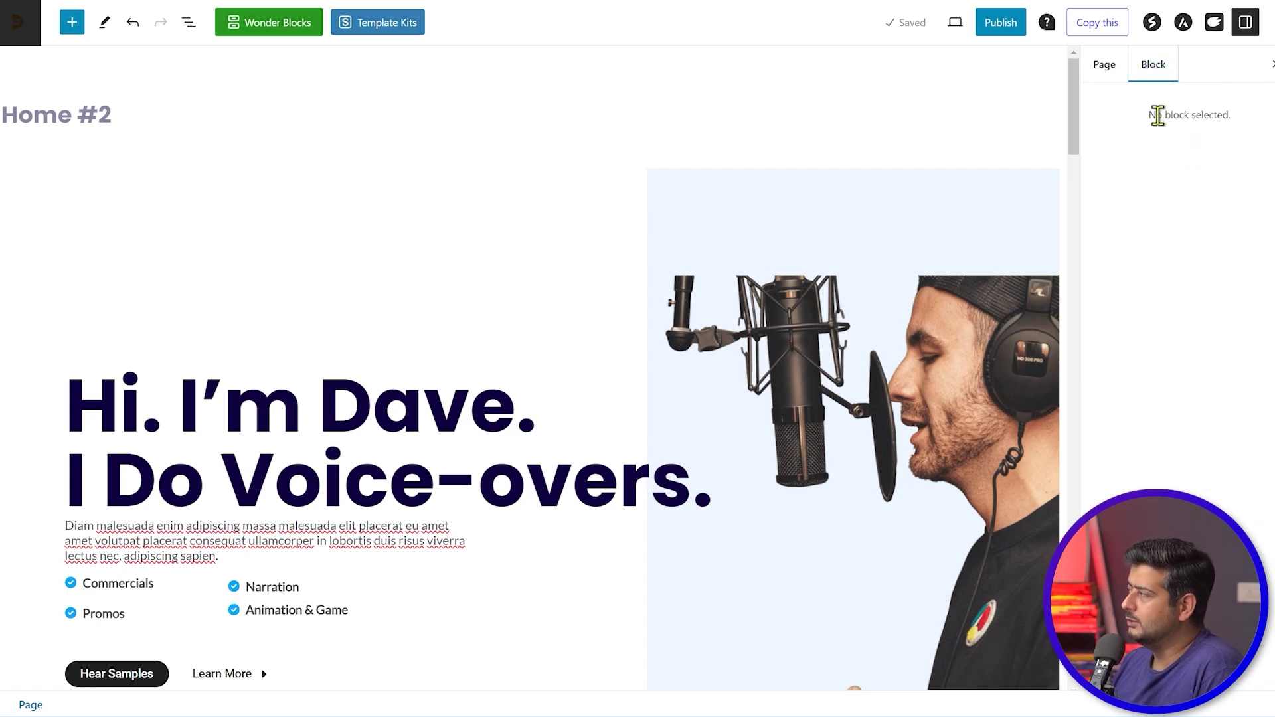
drag(1155, 115, 1246, 115)
click(1243, 158)
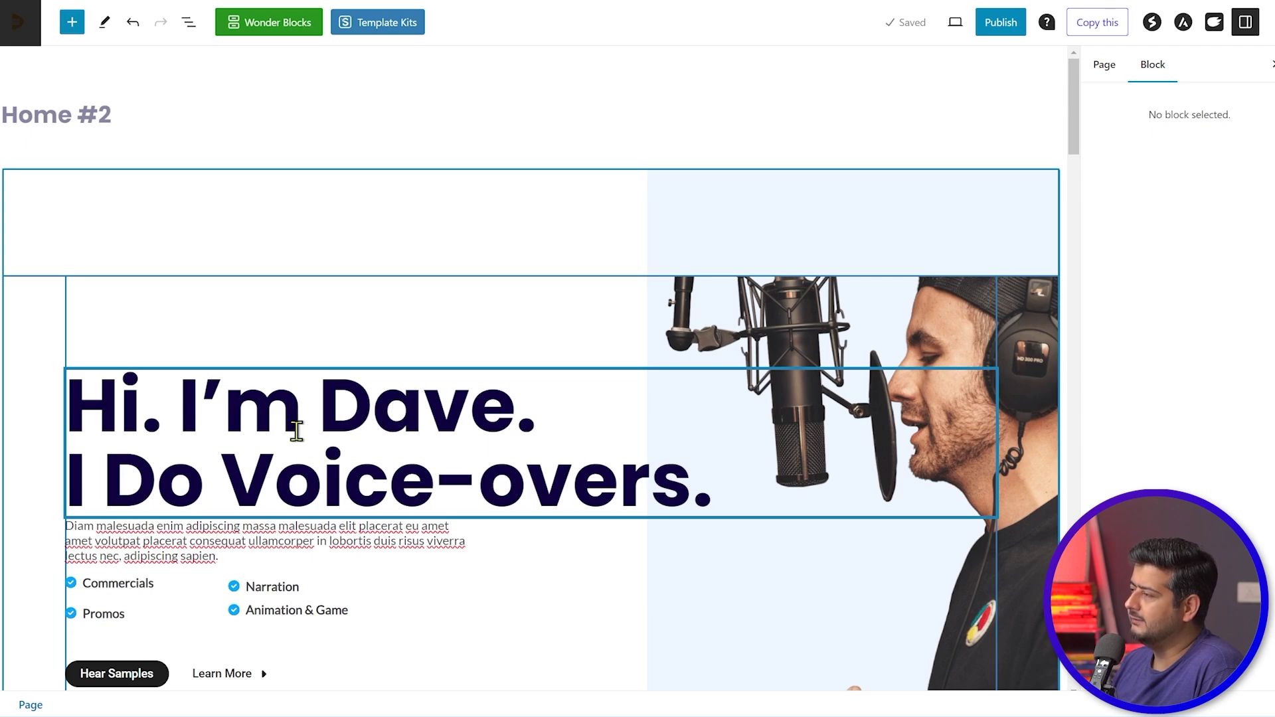
click(401, 415)
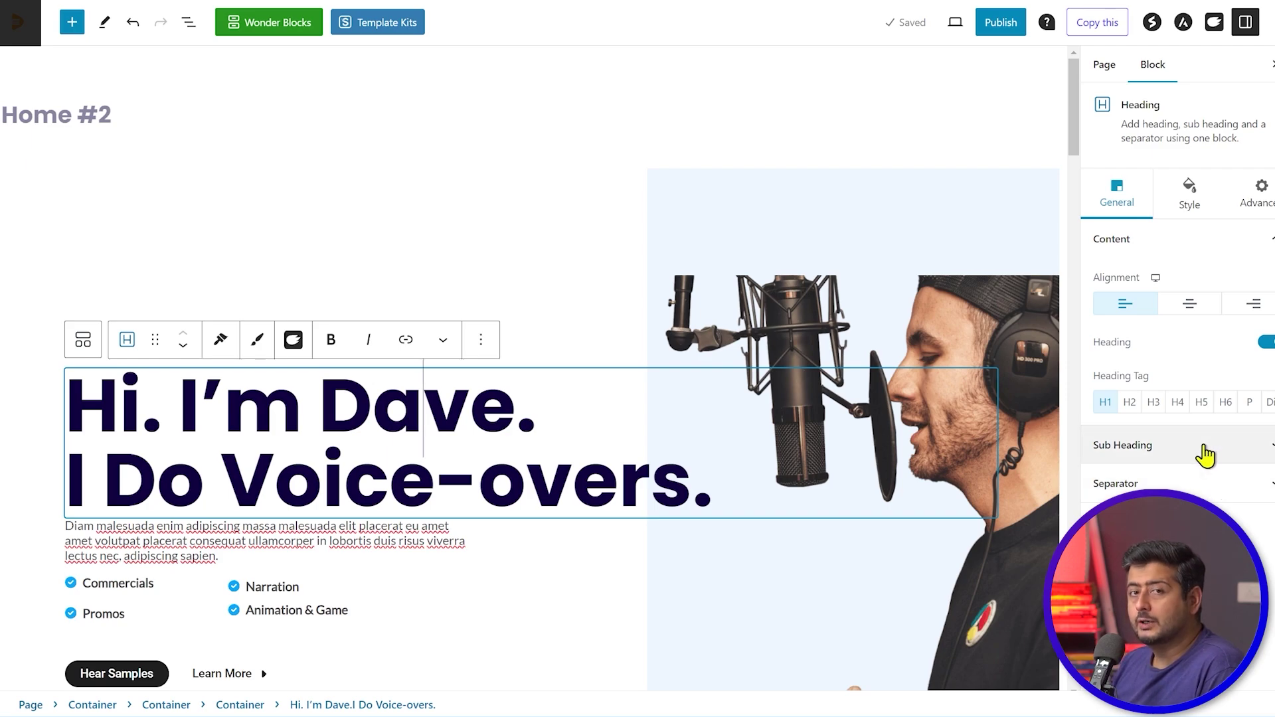
double_click(411, 401)
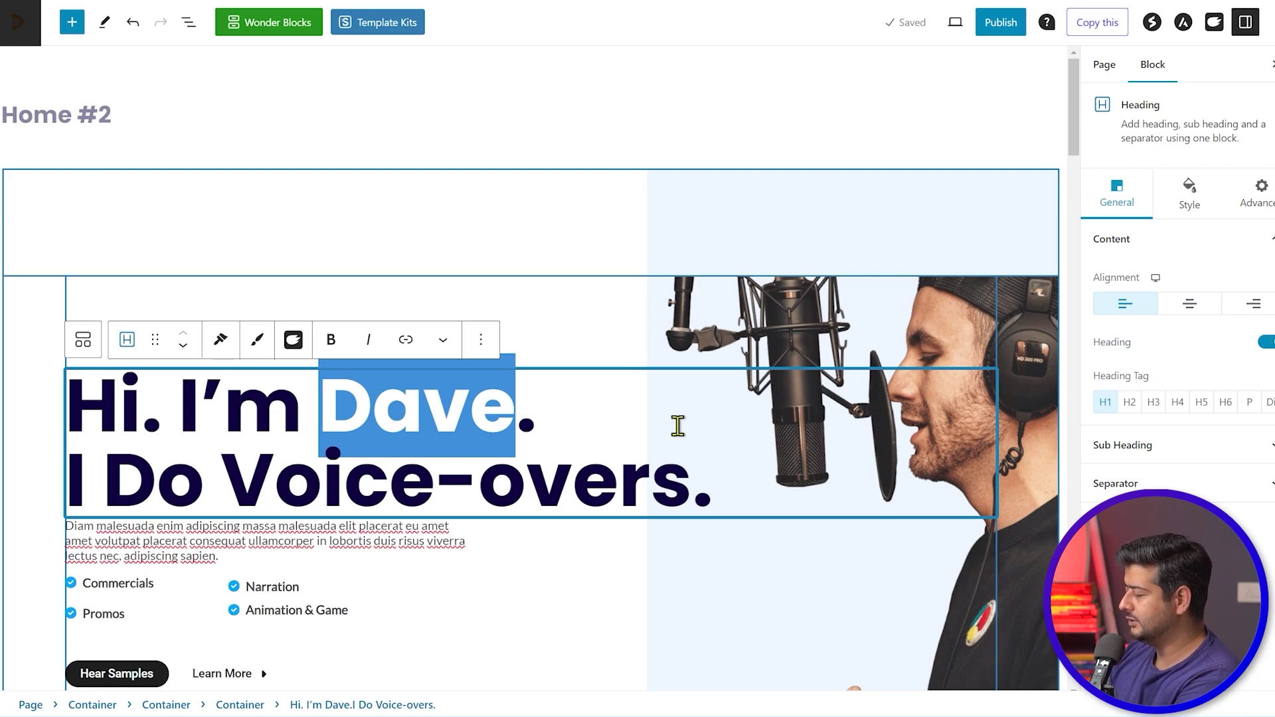
text(John)
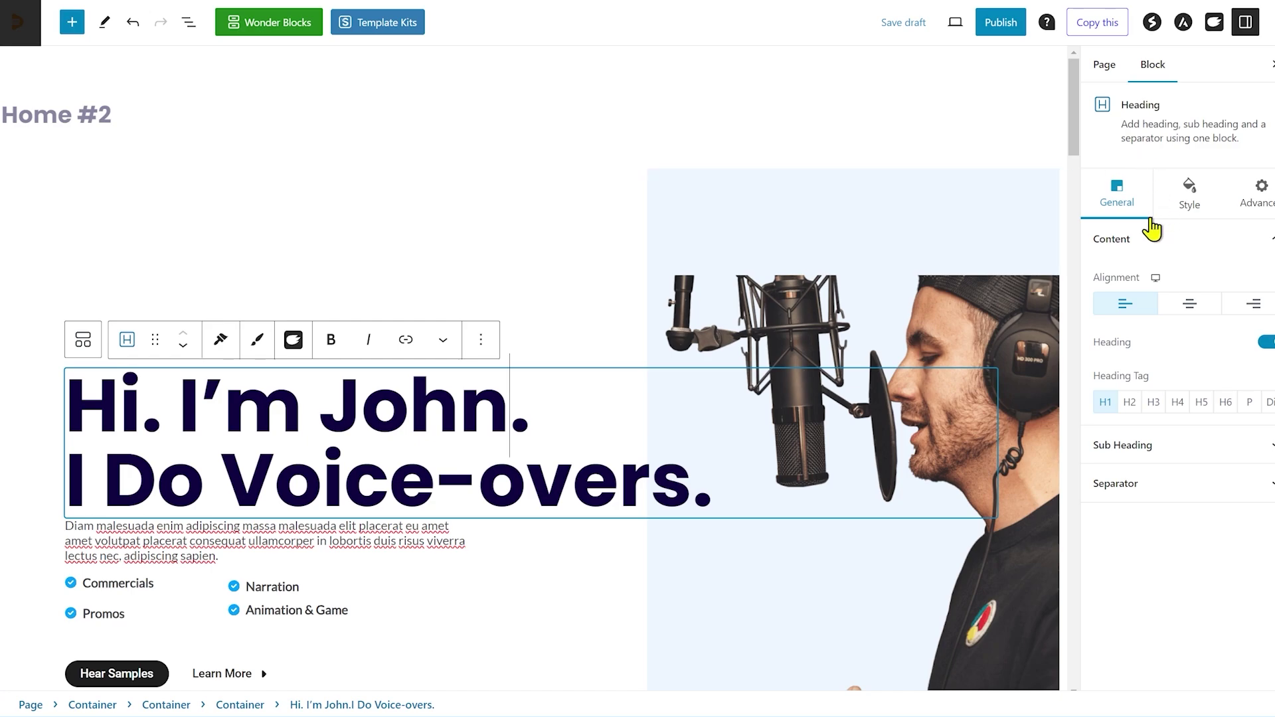
- Try center and right alignment on the hero heading and restore left alignment
click(1171, 249)
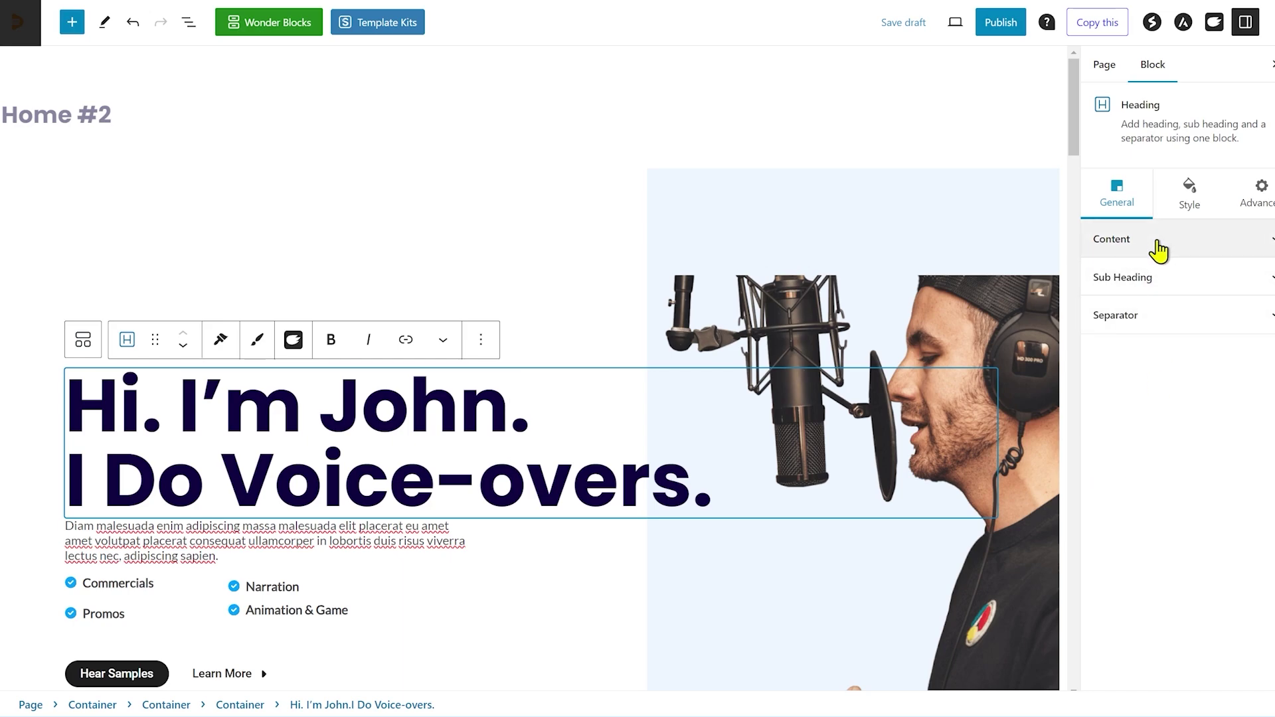
click(1159, 251)
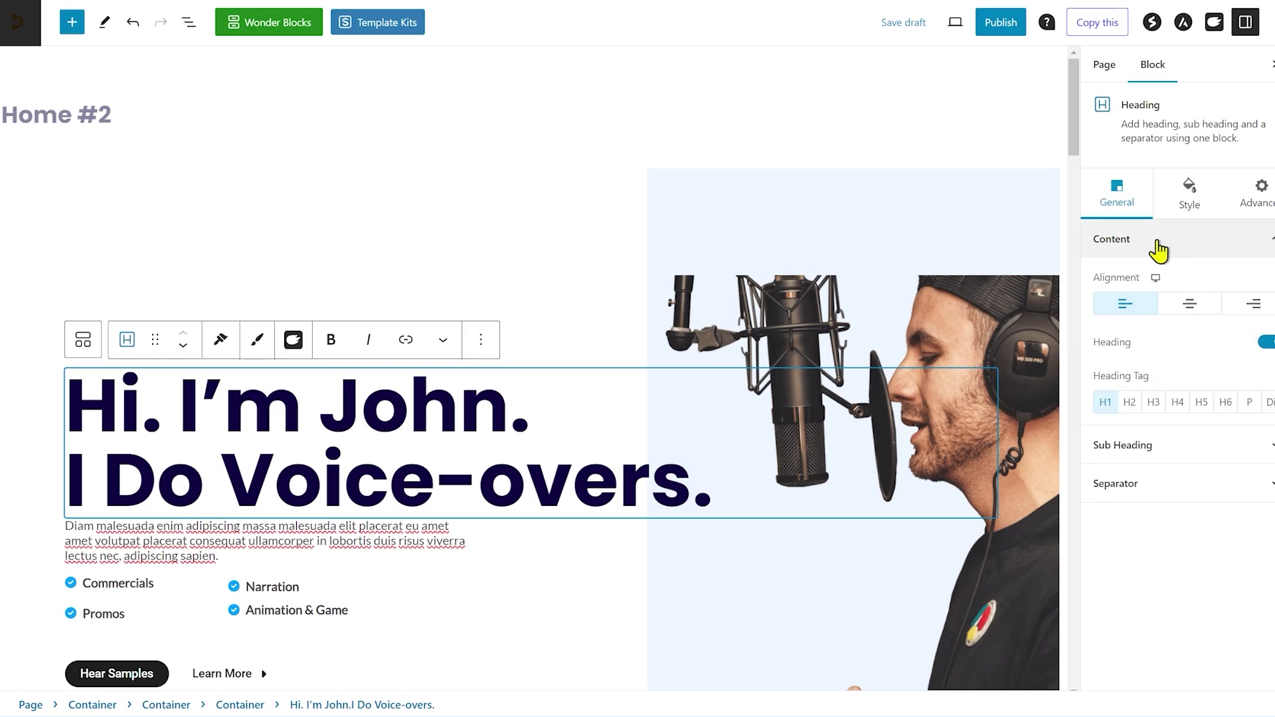
click(1185, 307)
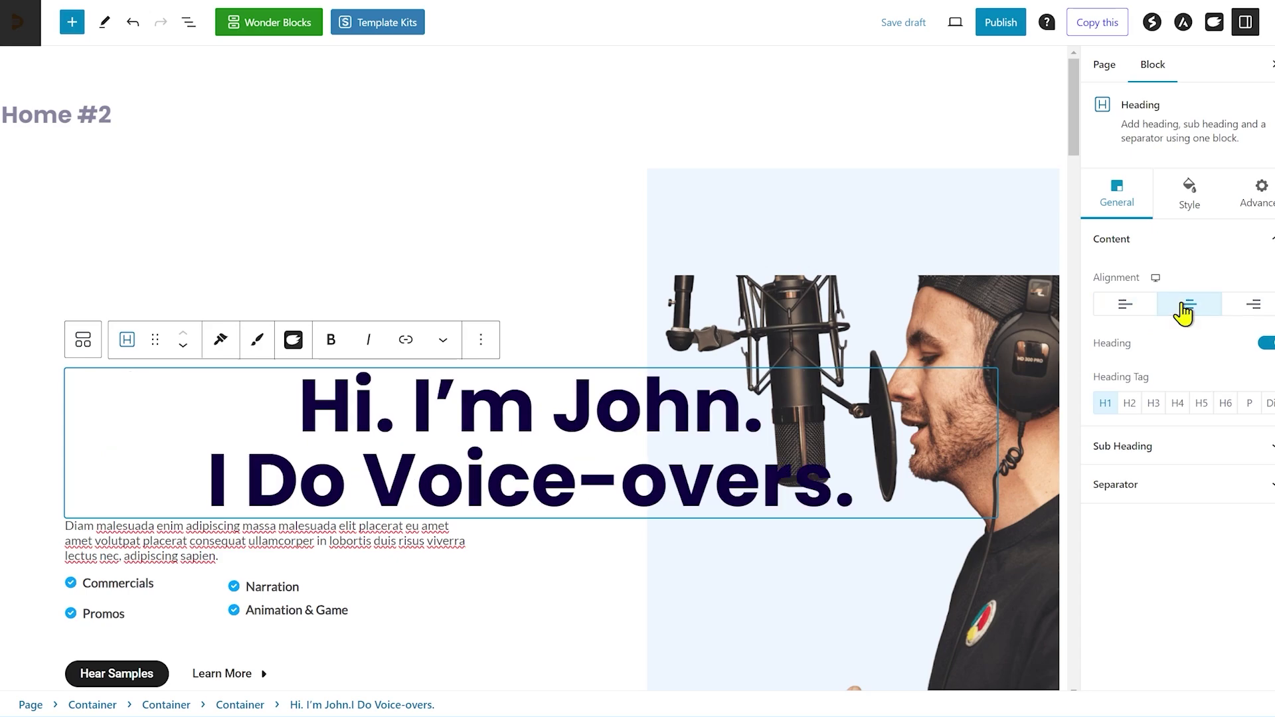
click(1262, 307)
click(1126, 306)
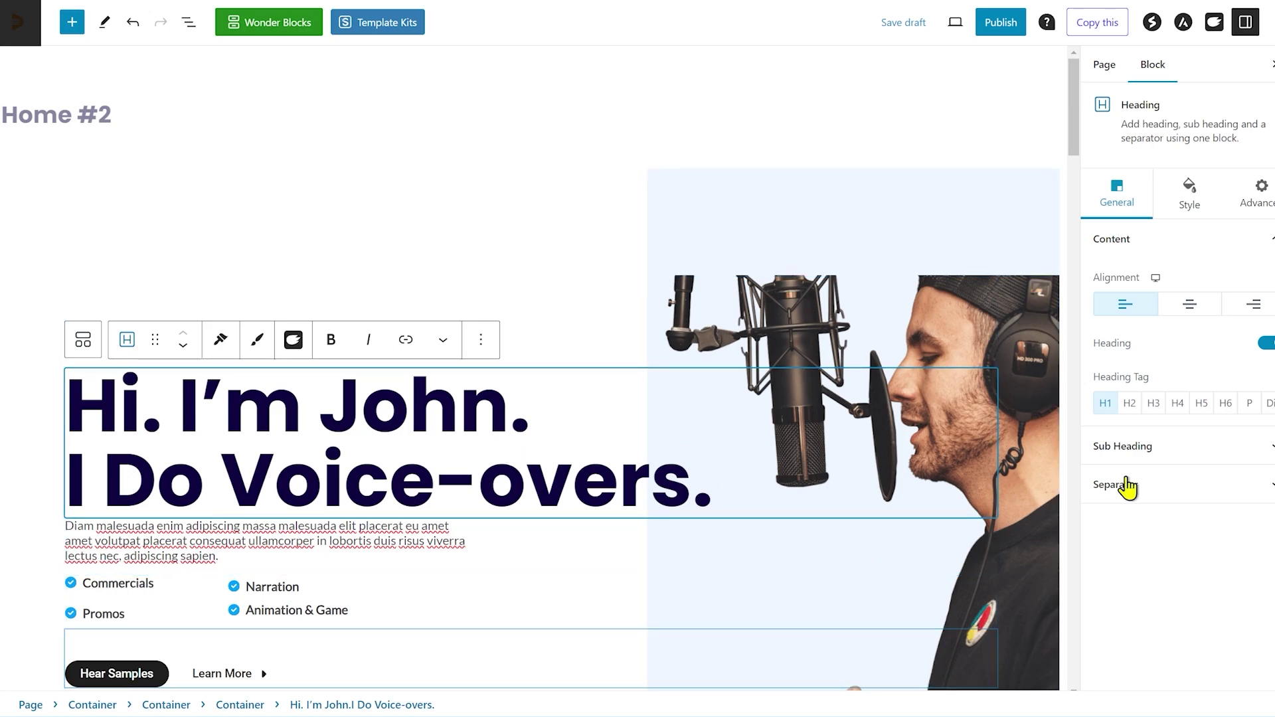
- Examine the hero heading's Sub Heading and Separator settings, including the separator style
click(1170, 448)
click(1202, 365)
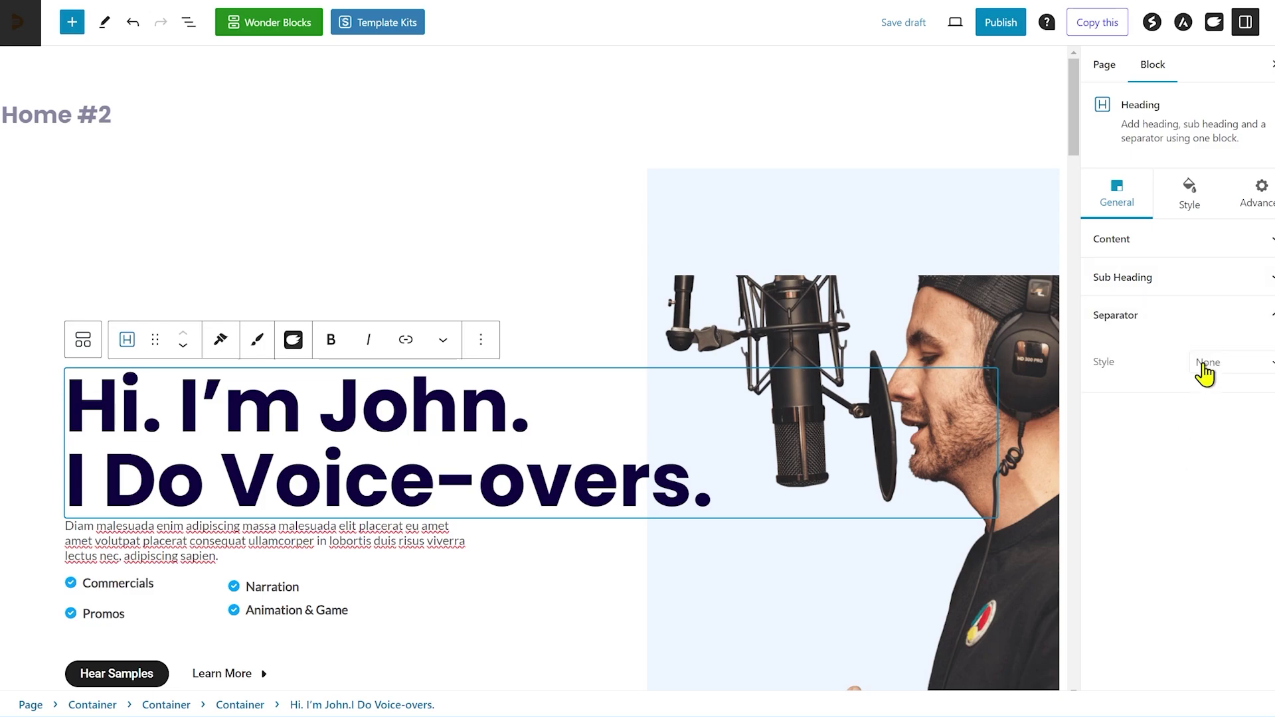
click(1173, 318)
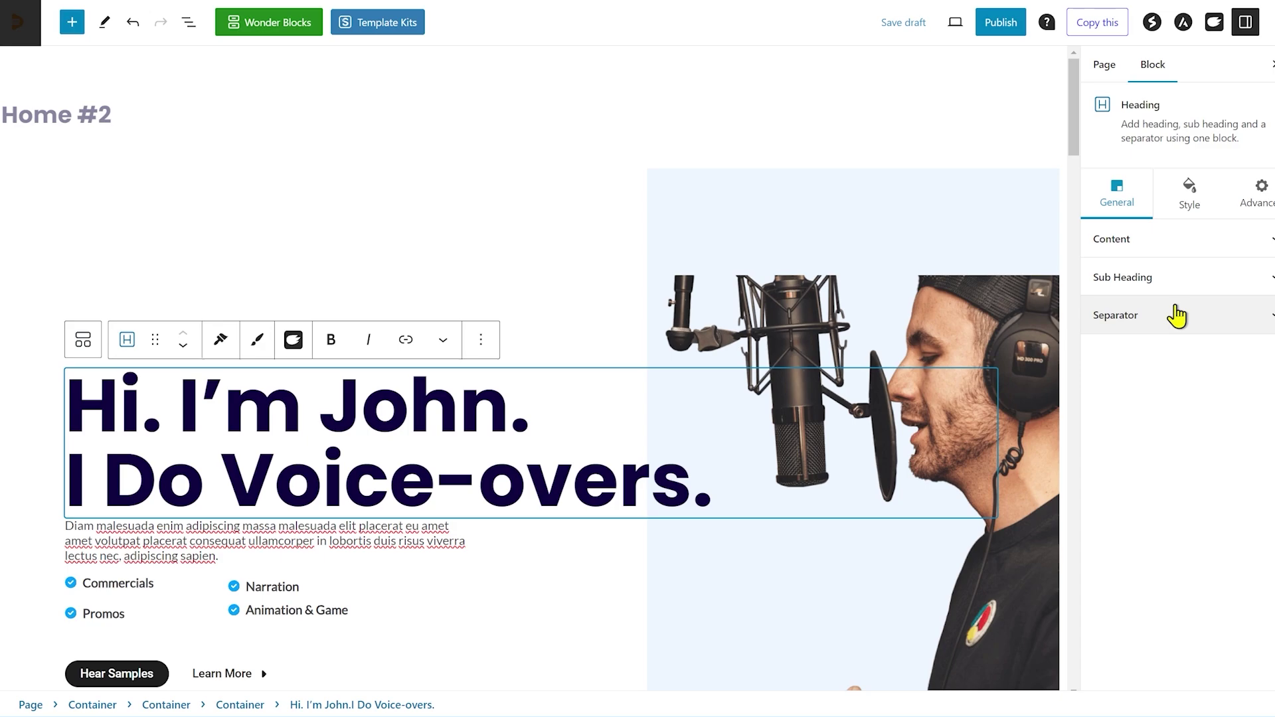
- Open the hero heading's text style settings and try the dark blue 243673 and bright blue 0099FF palette colors on its text
click(1204, 199)
click(1228, 240)
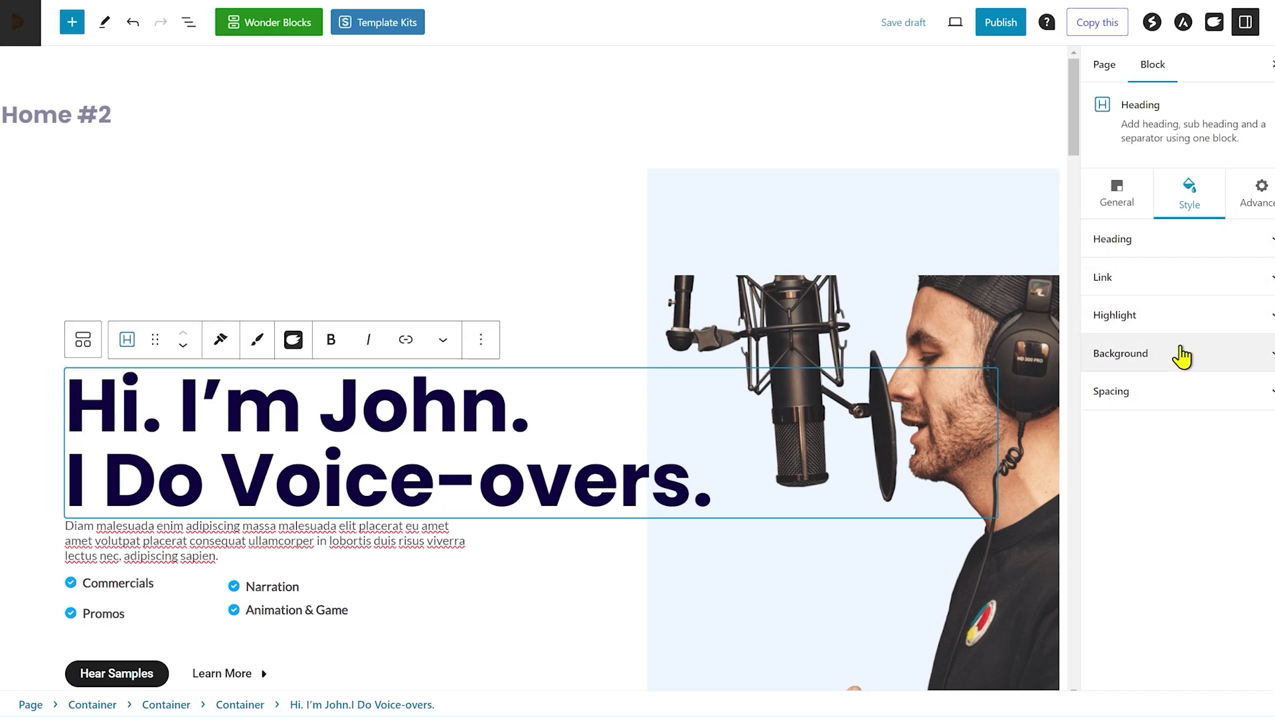
click(1194, 247)
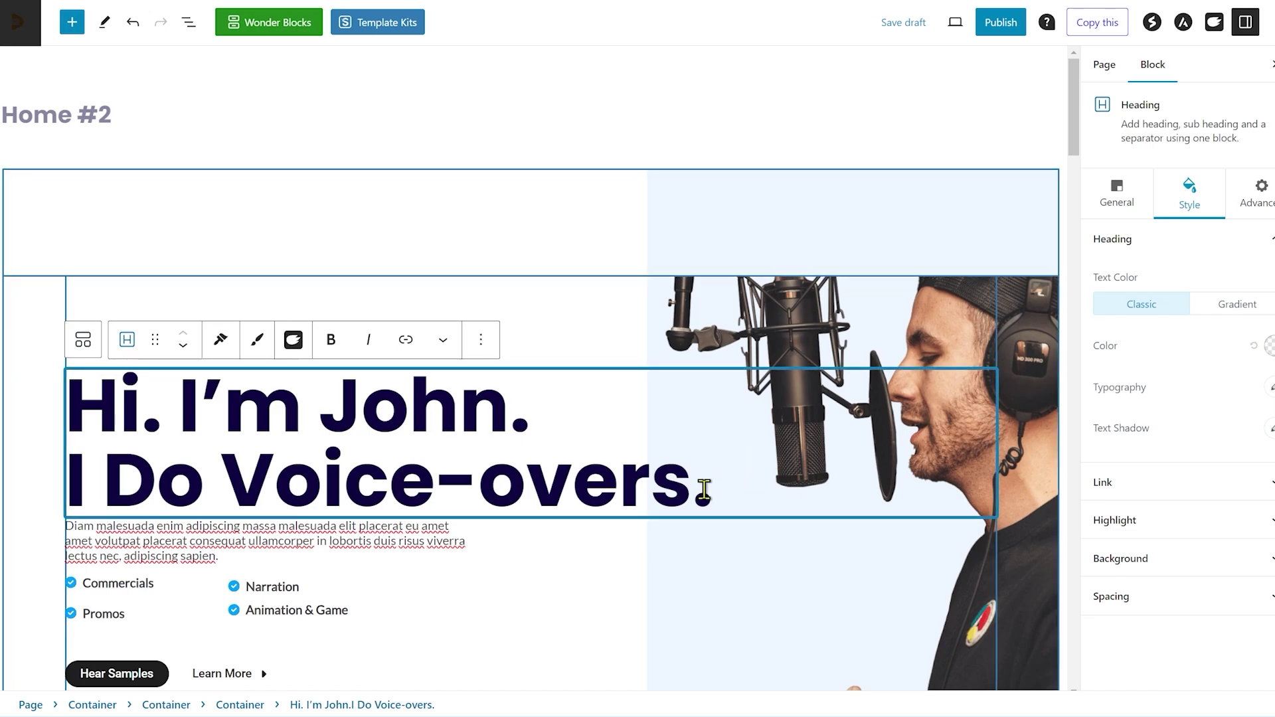
drag(704, 491, 1145, 379)
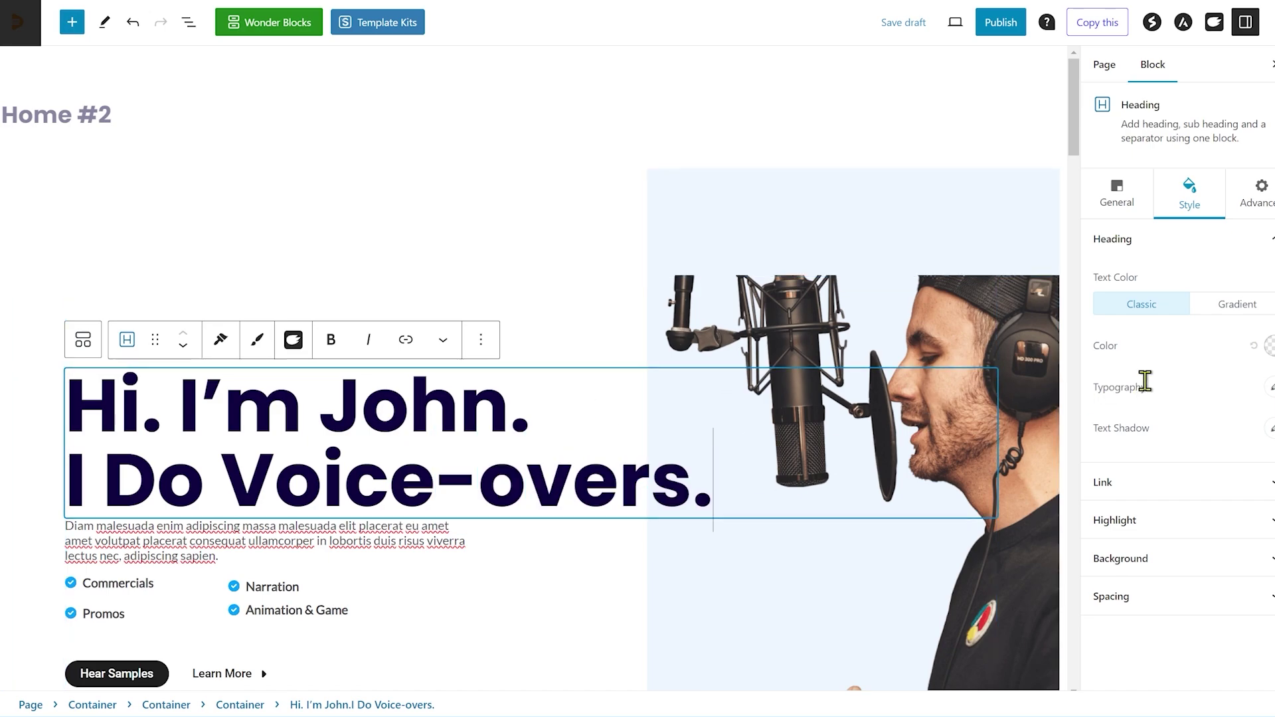
click(1268, 348)
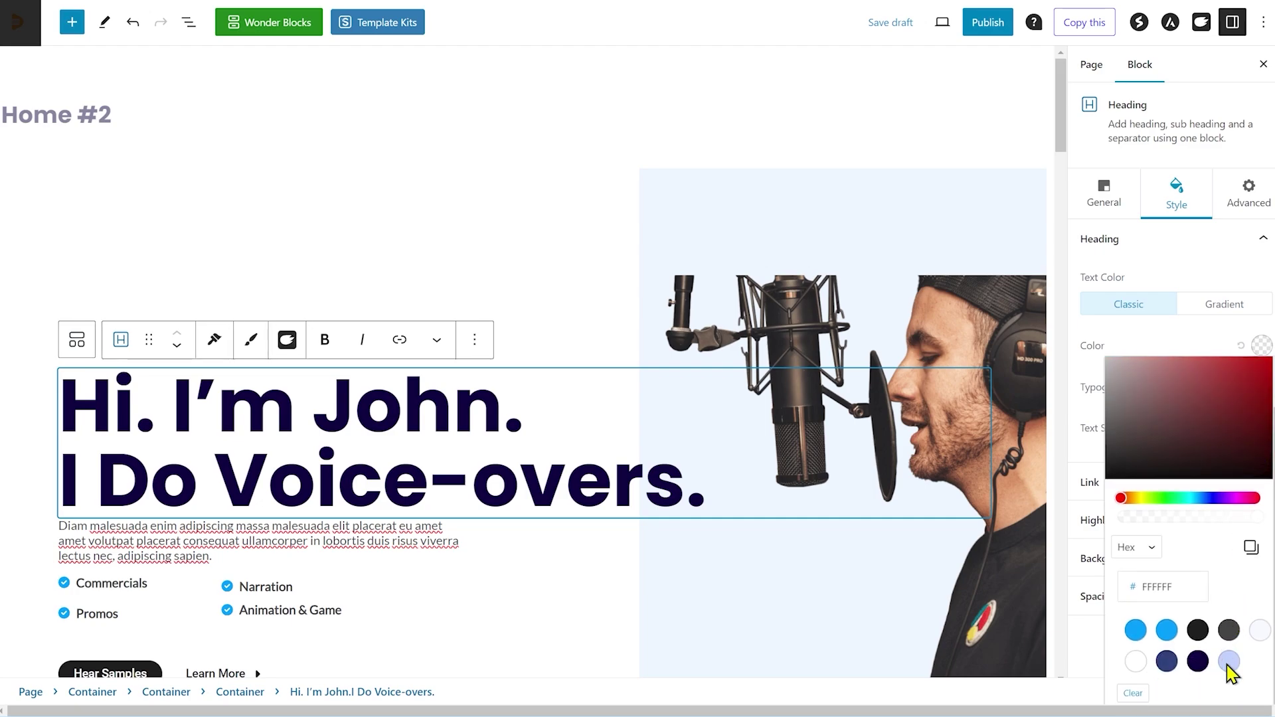
click(1165, 658)
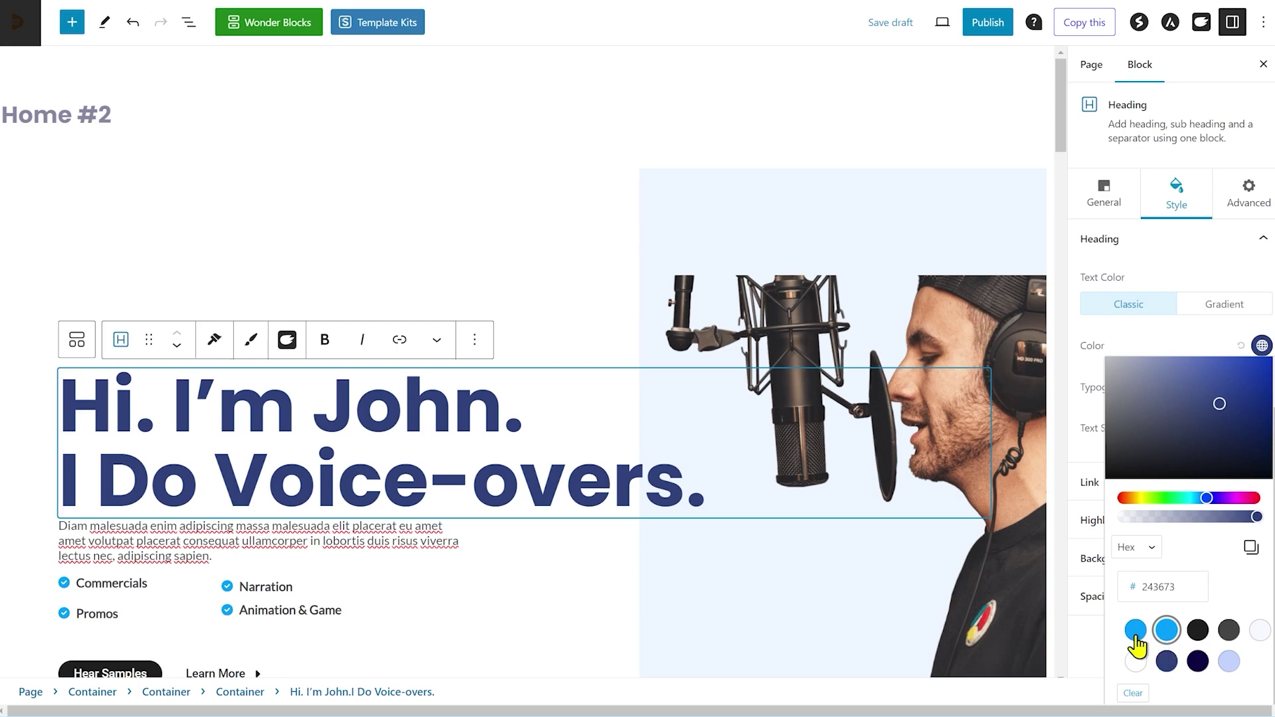
click(1135, 636)
click(1135, 636)
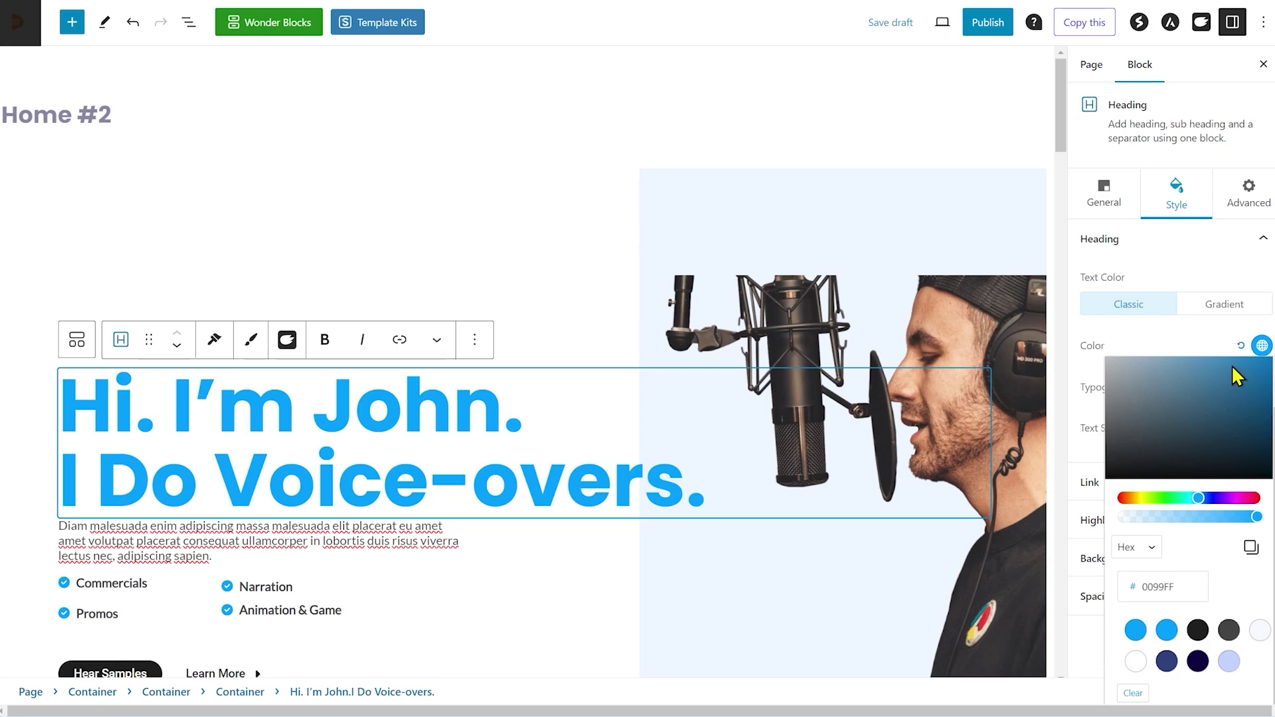
- Reapply the bright blue palette color to the hero heading text and darken it to about 0072BE
click(1259, 344)
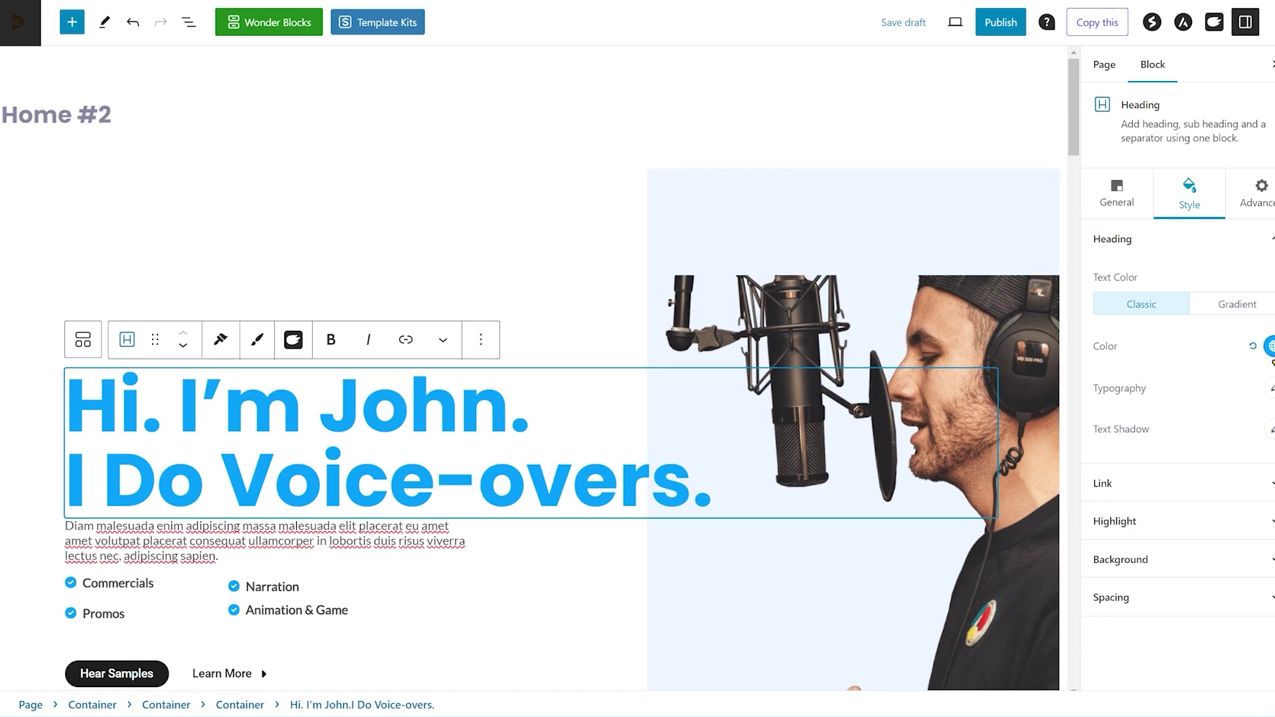
click(1270, 345)
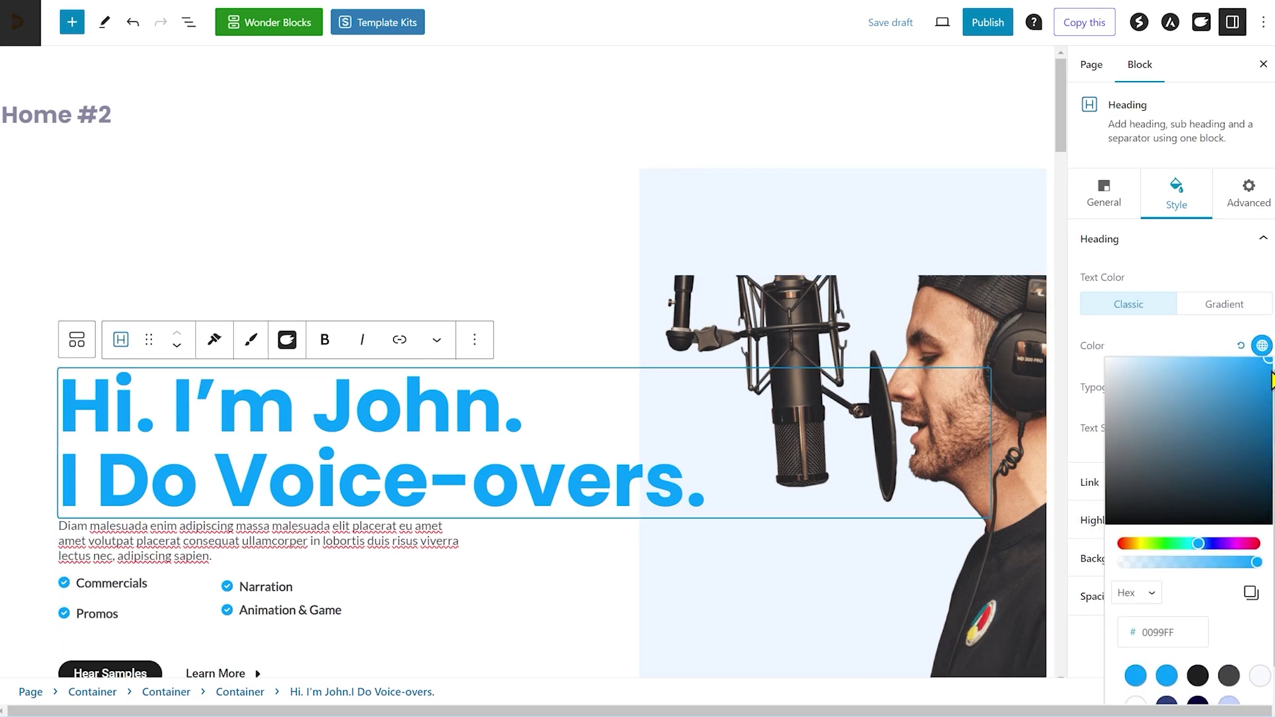
scroll(1225, 618, down, 1)
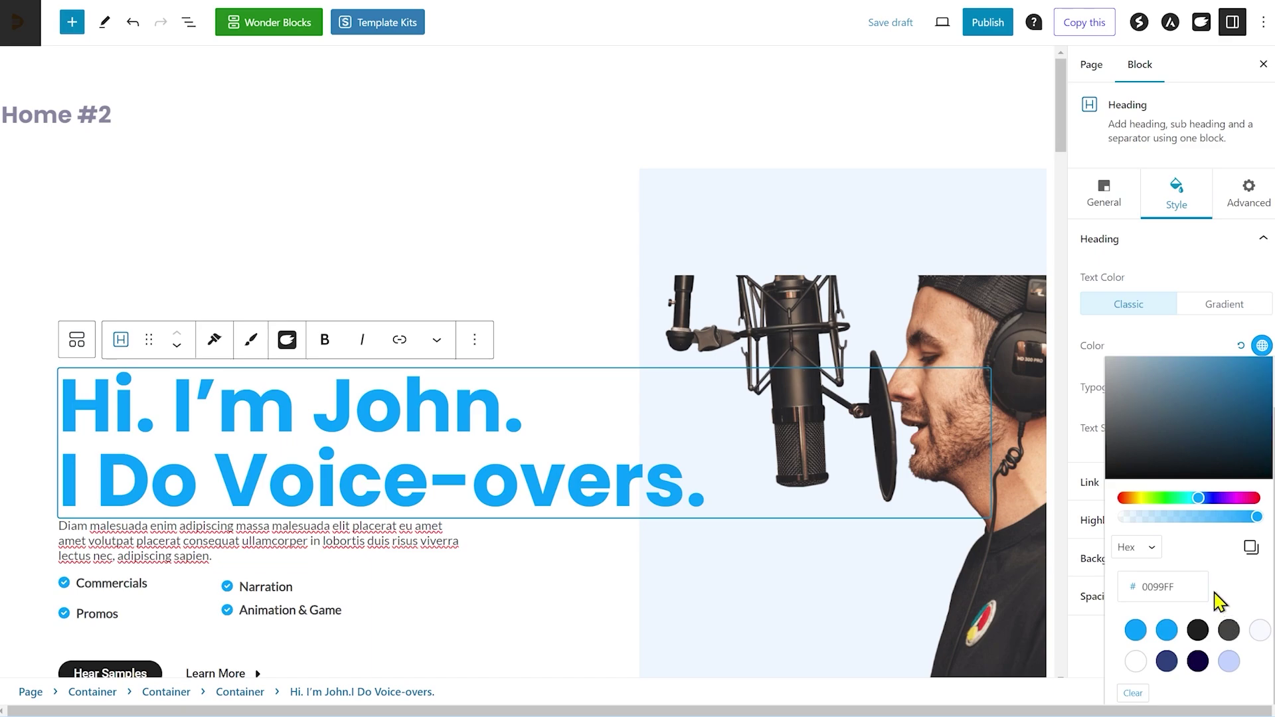
click(1136, 631)
scroll(1257, 448, up, 1)
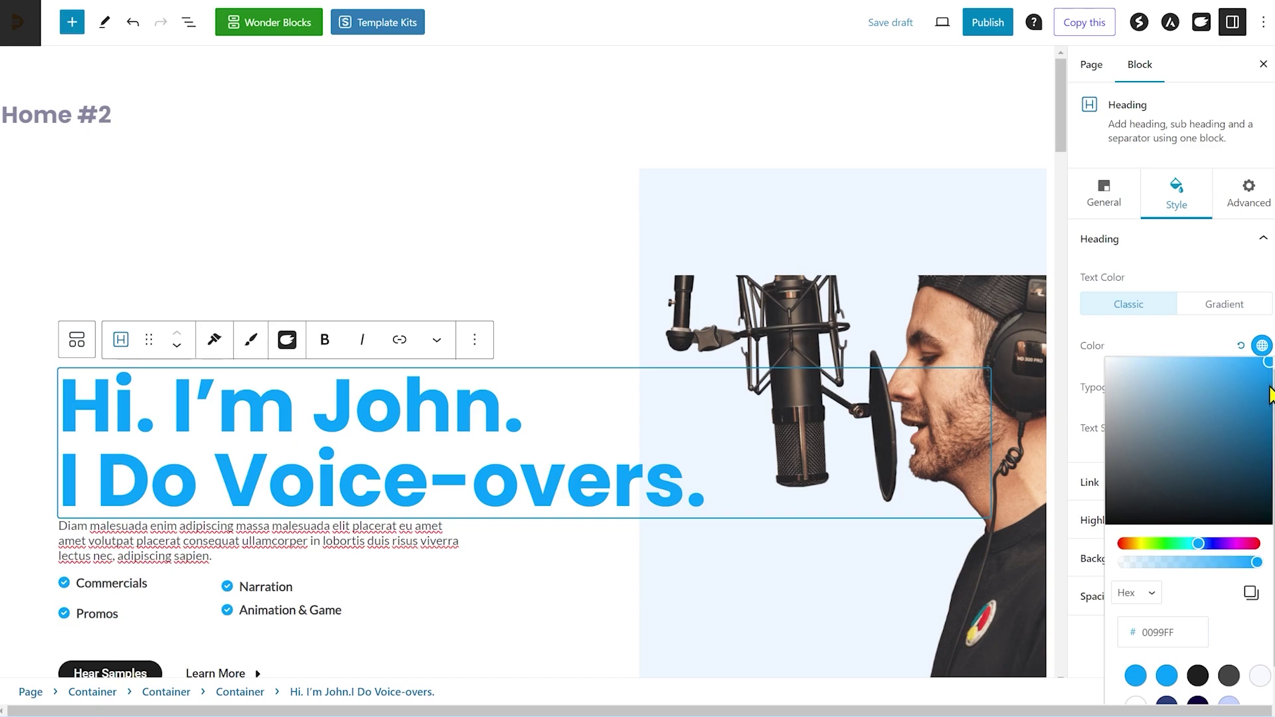
mouse_move(1270, 394)
mouse_down()
mouse_move(1255, 405)
mouse_move(1258, 439)
mouse_move(1271, 407)
mouse_up()
click(1271, 405)
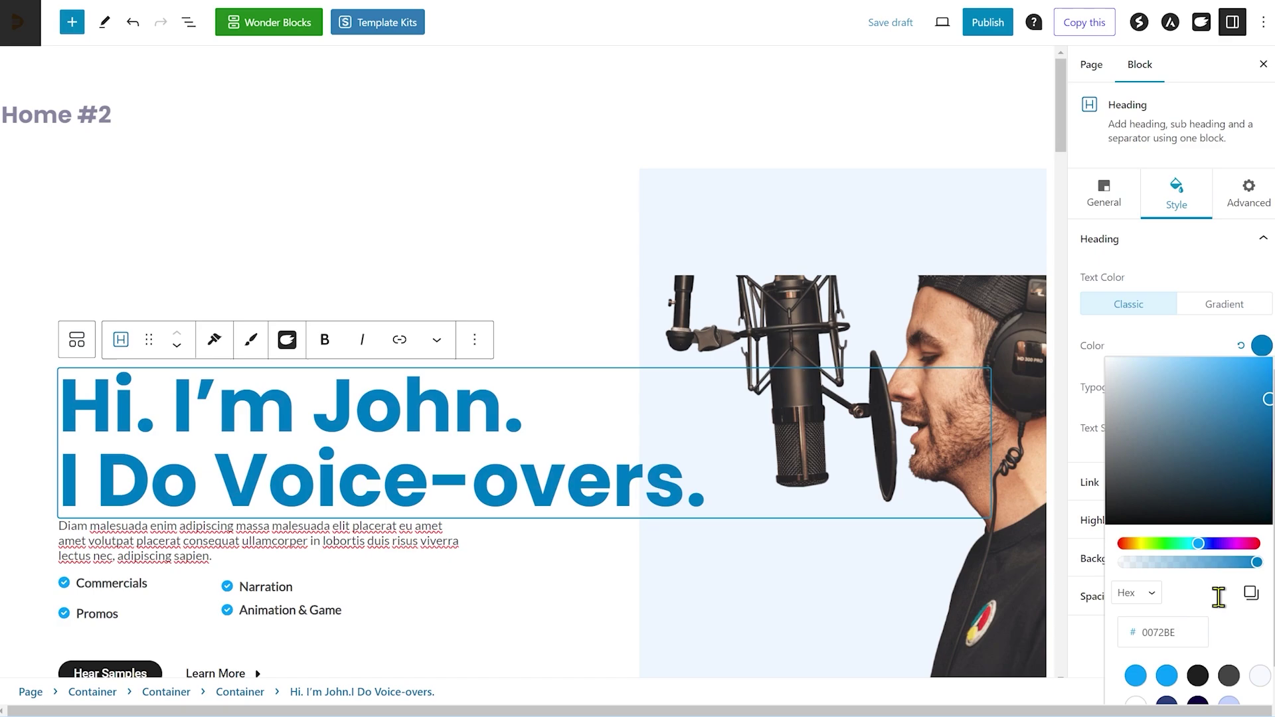
- Try a semi-transparent text color on the hero heading and restore it to full opacity
click(1256, 564)
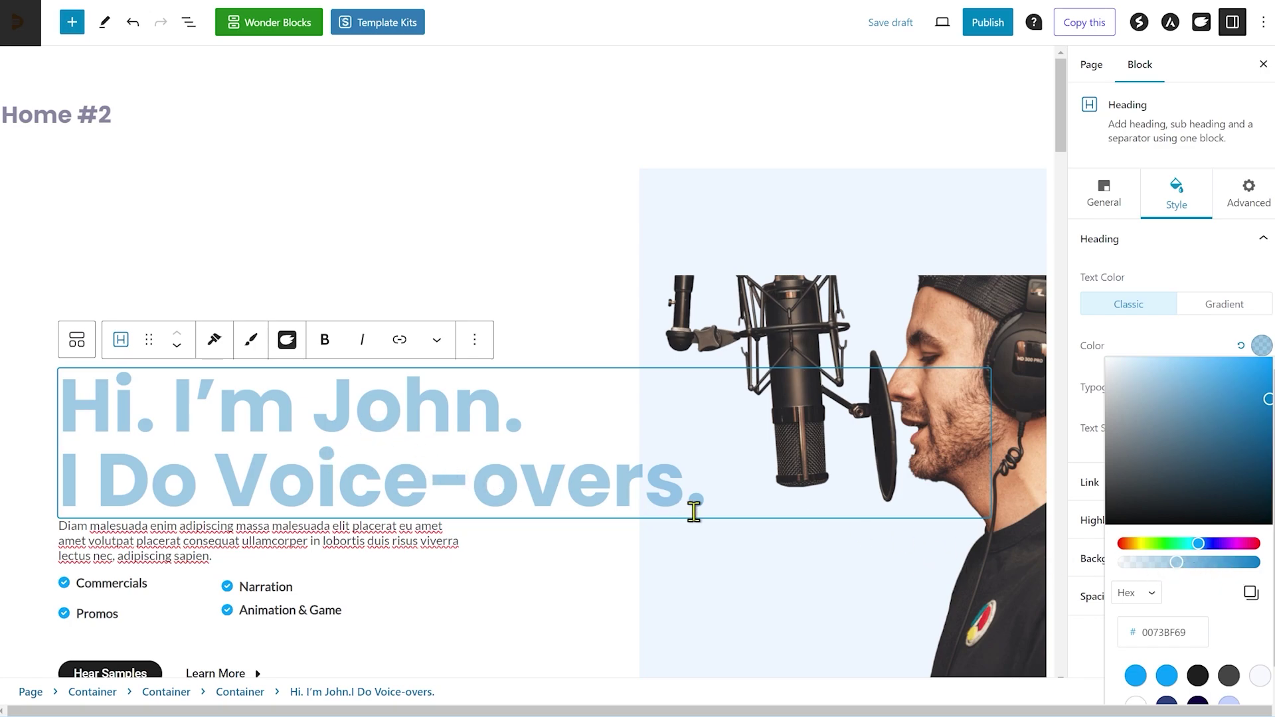
click(1258, 563)
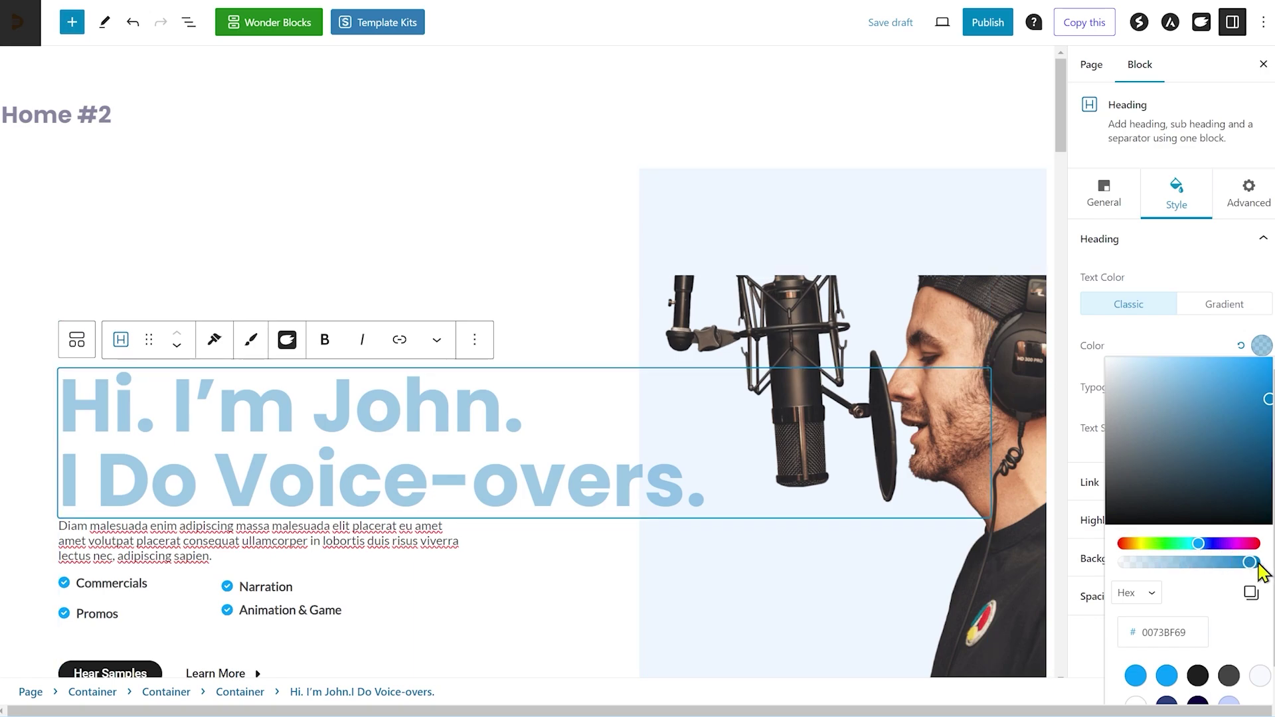
click(1243, 562)
drag(1242, 562, 1273, 561)
scroll(1273, 562, down, 1)
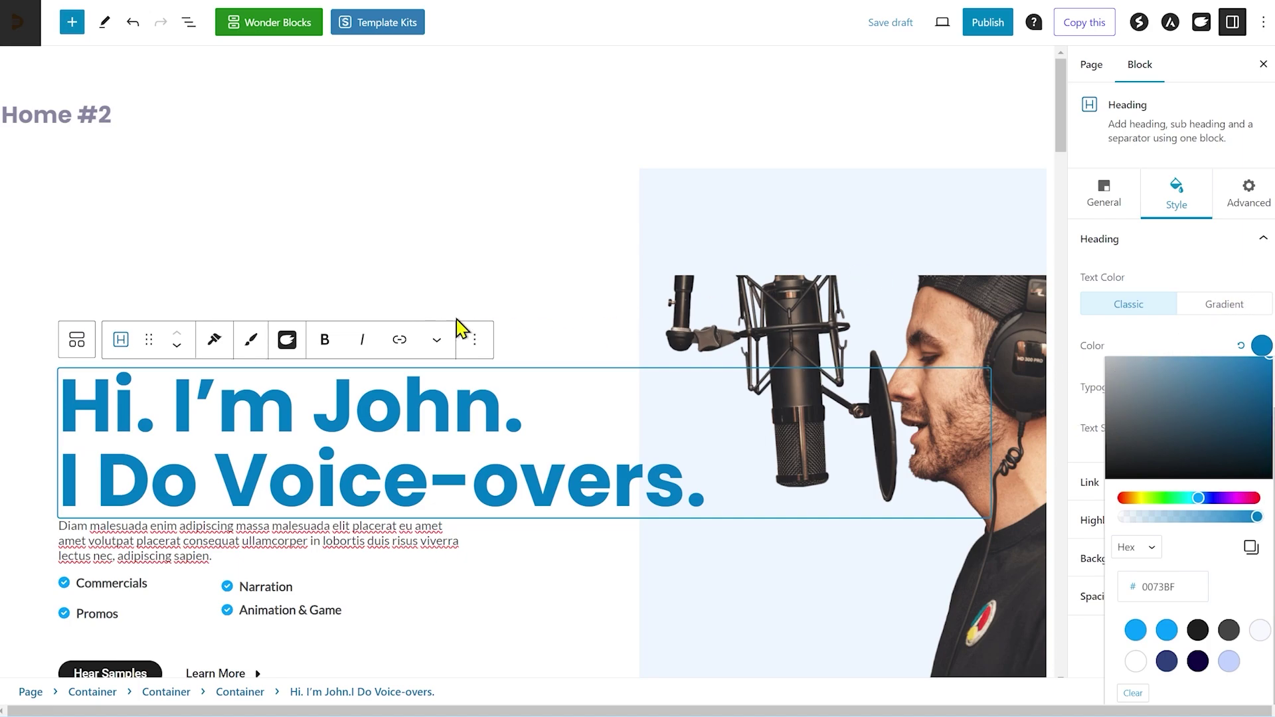
- Reselect the hero heading and switch its text color from Classic to a linear purple-to-blue Gradient
click(346, 561)
click(354, 550)
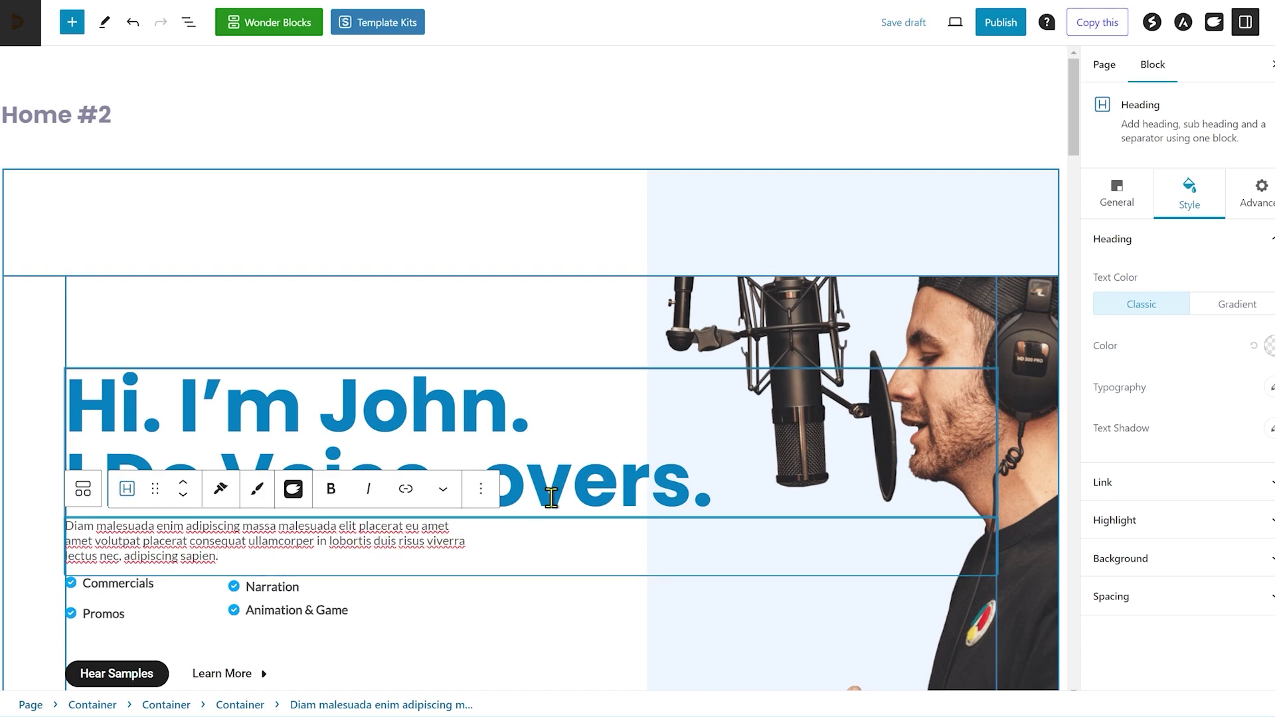
click(640, 490)
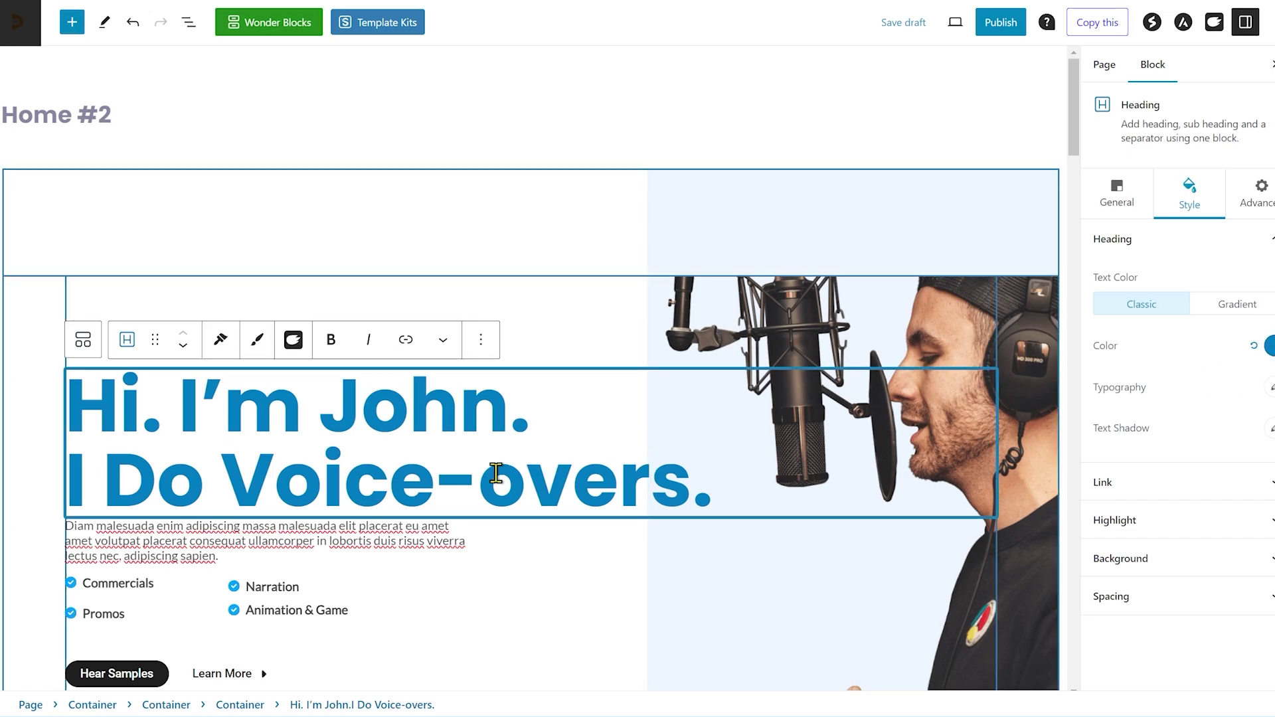
click(1243, 306)
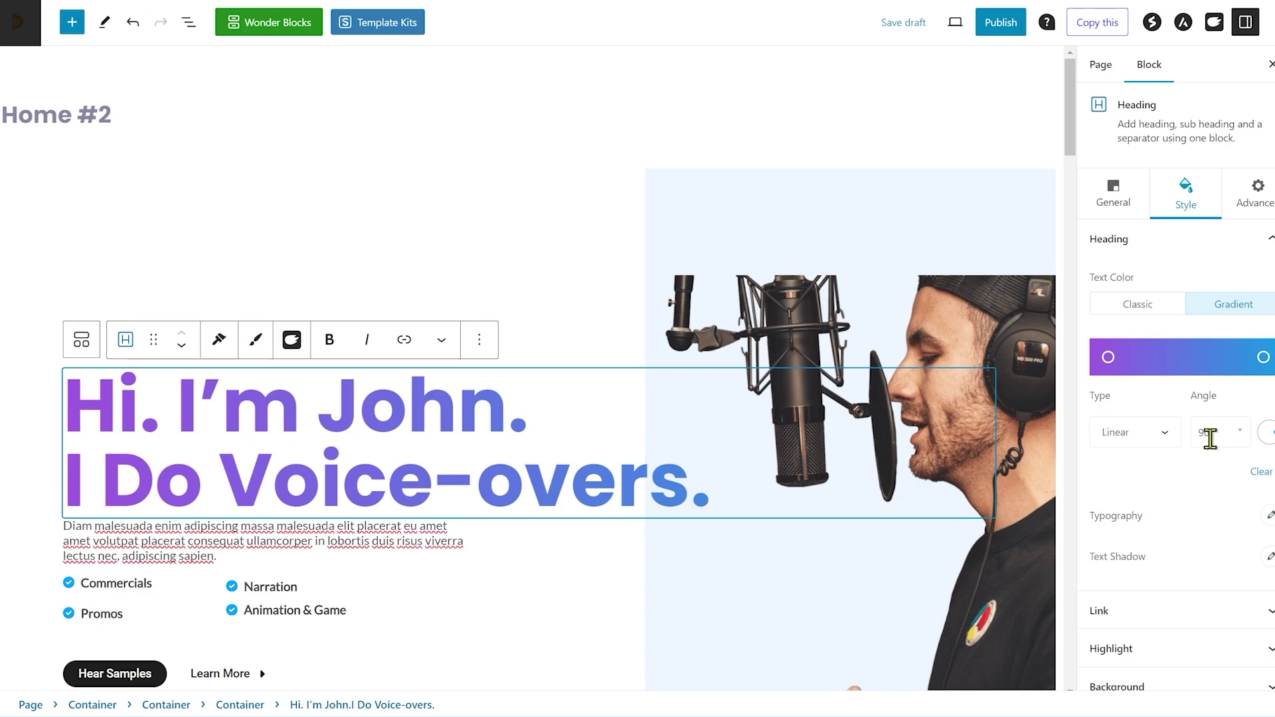
click(1202, 357)
drag(1203, 359, 1244, 336)
scroll(1168, 482, down, 1)
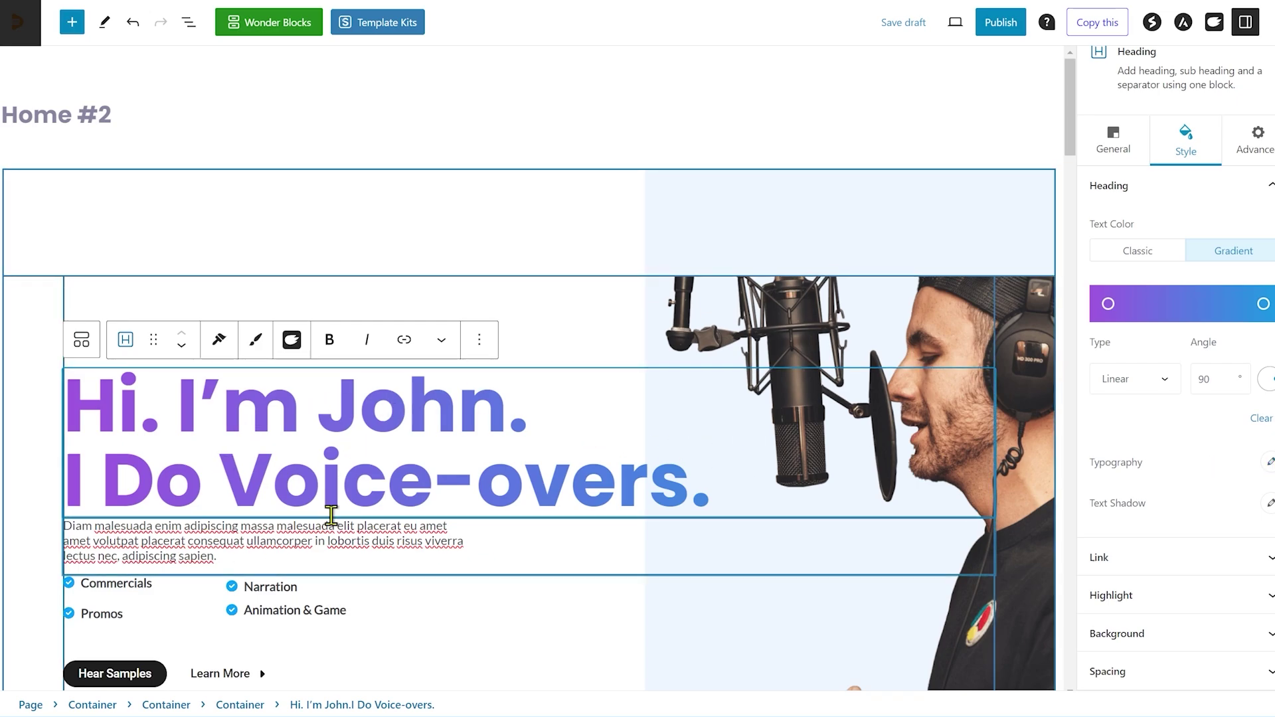
- Examine the hero heading's Text Shadow, Link and Highlight style settings, including the highlight's padding and border options
click(1270, 508)
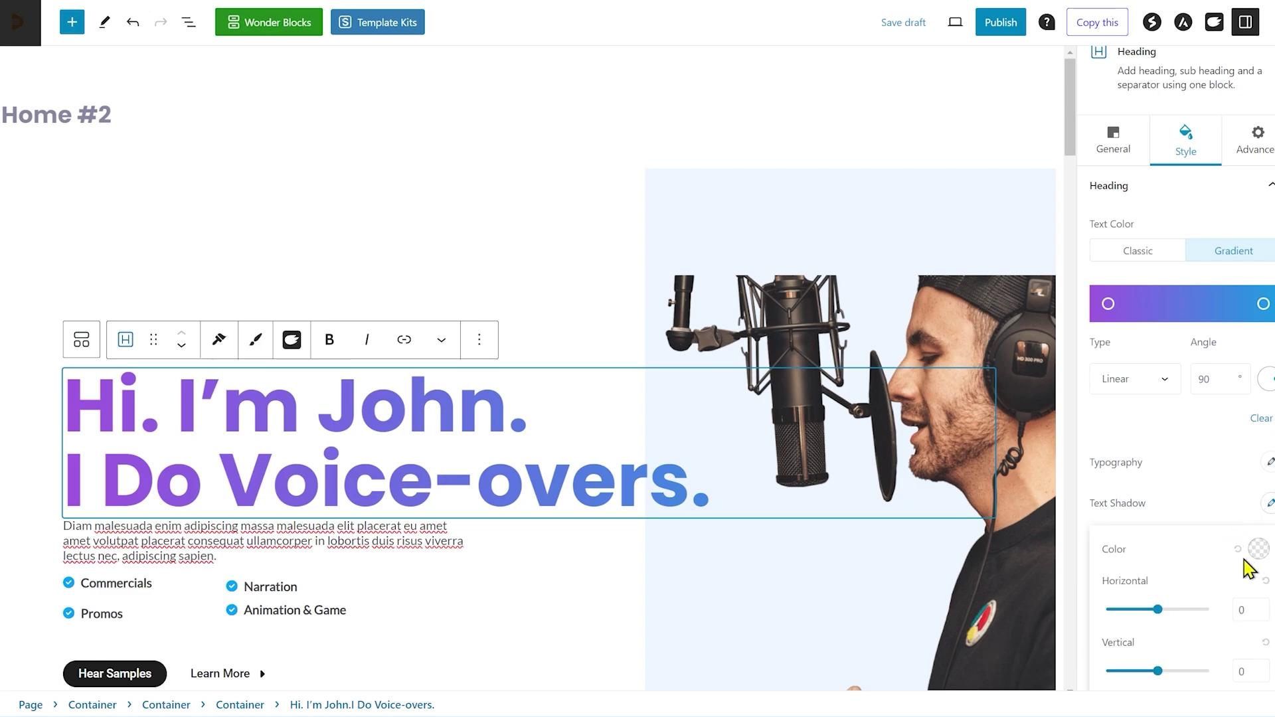
click(1172, 504)
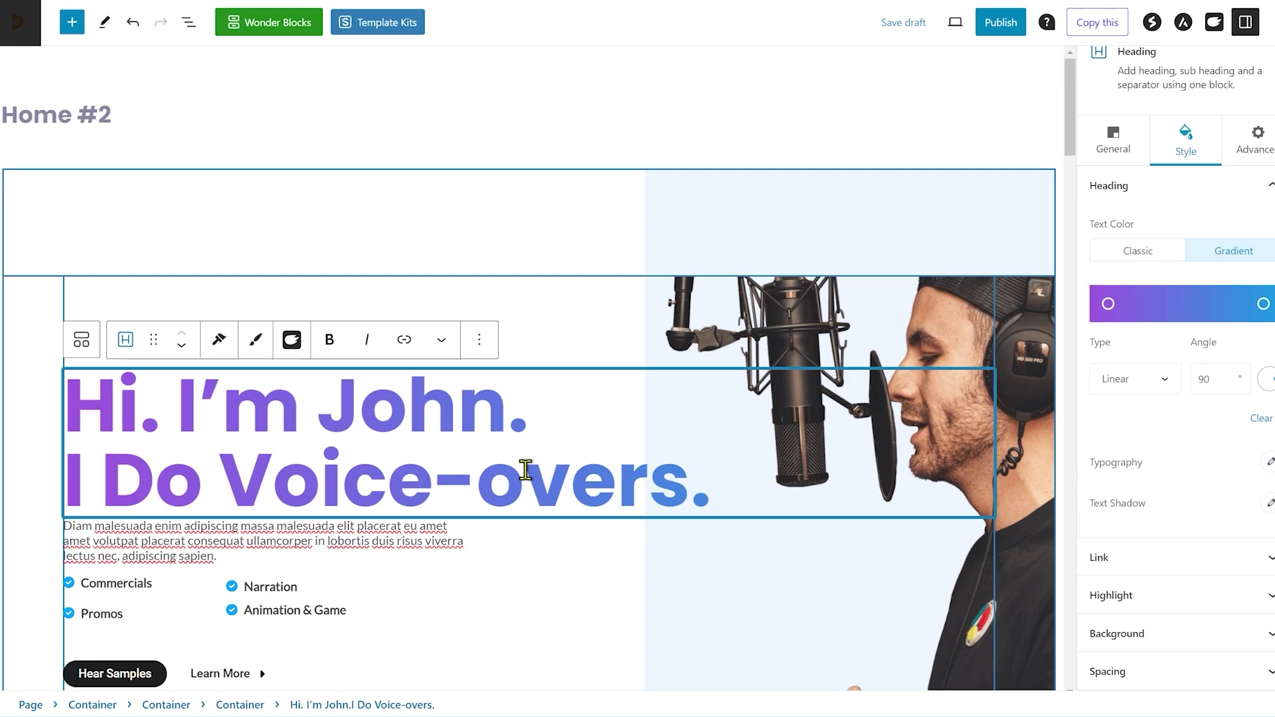
scroll(563, 435, down, 7)
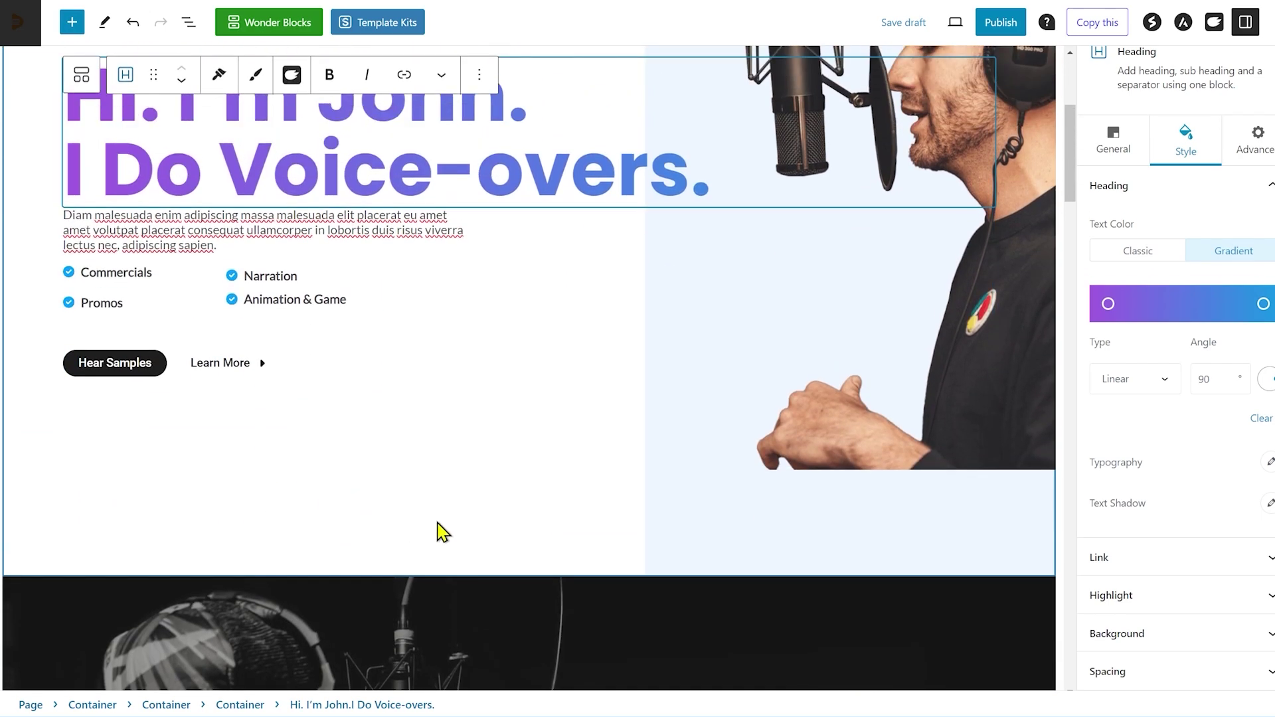
scroll(626, 589, up, 7)
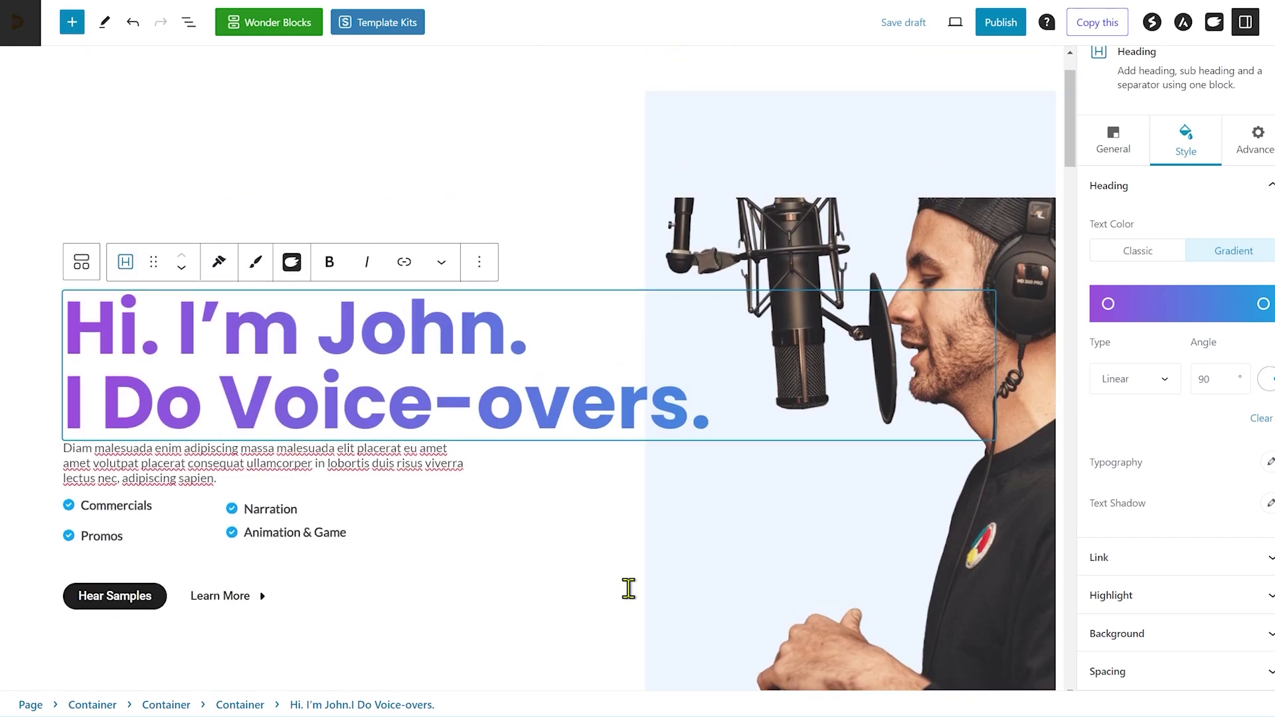
scroll(632, 598, up, 1)
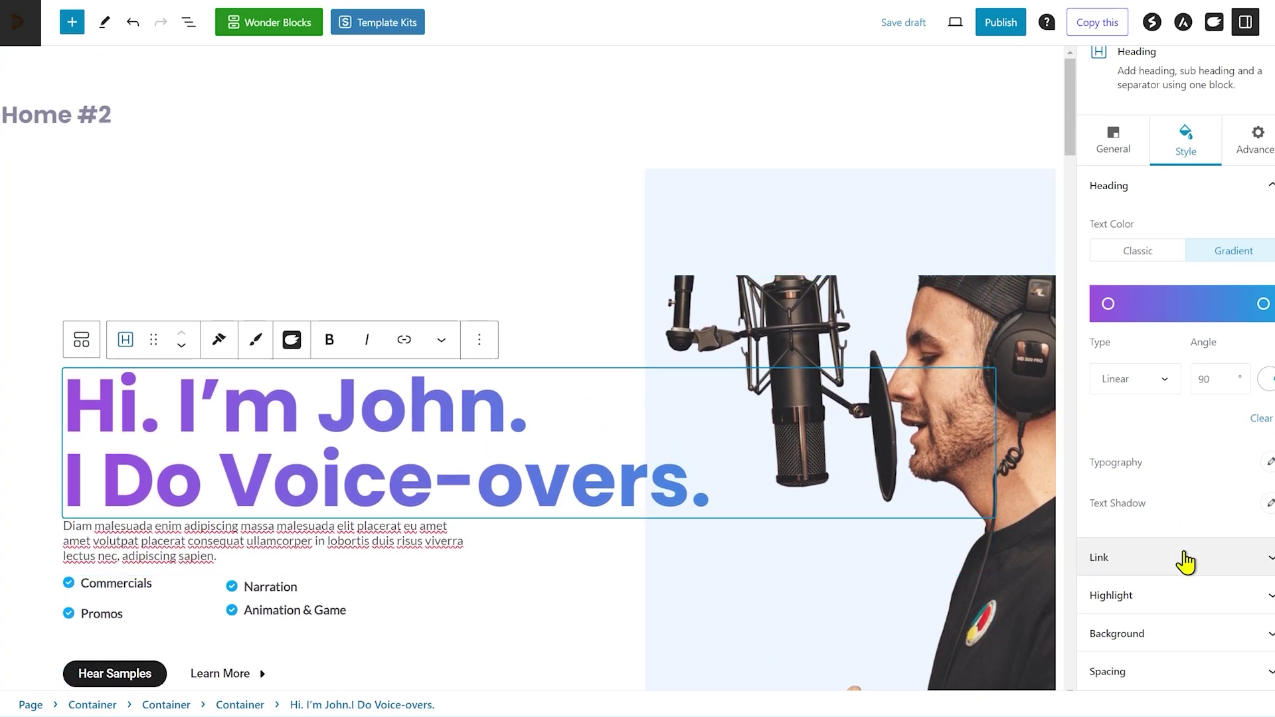
click(1185, 560)
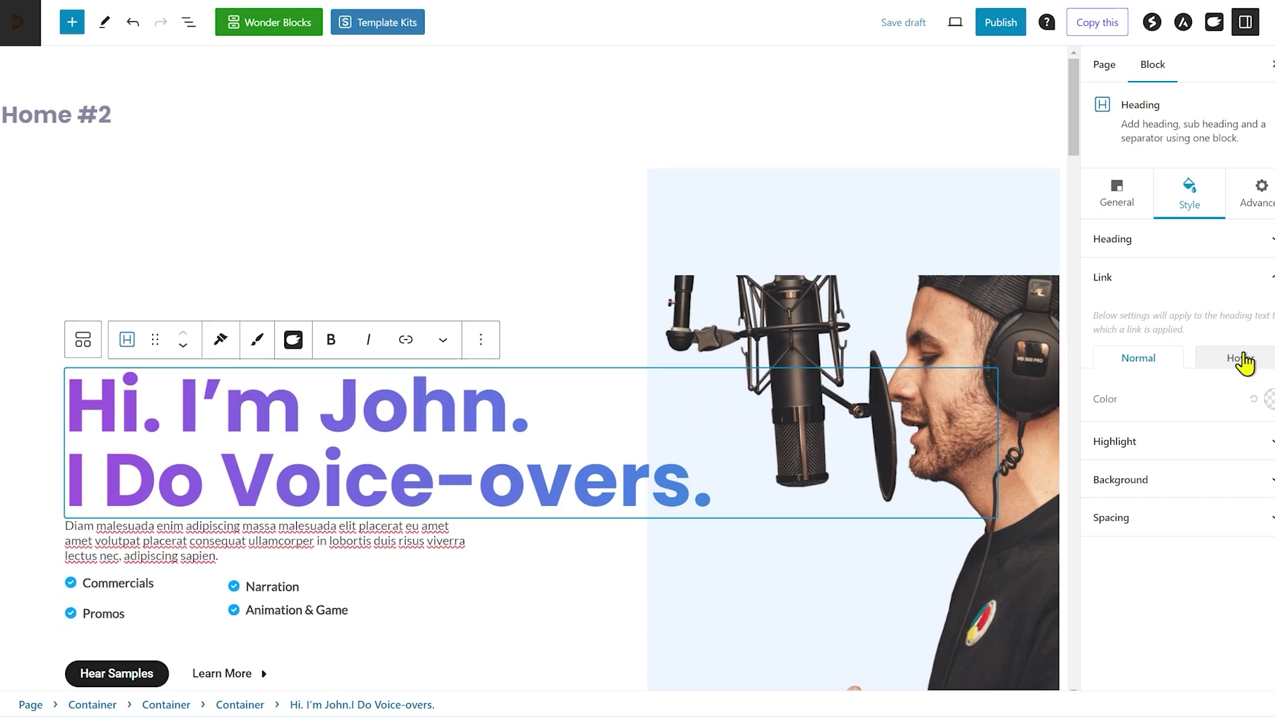
click(1181, 445)
scroll(1186, 448, down, 2)
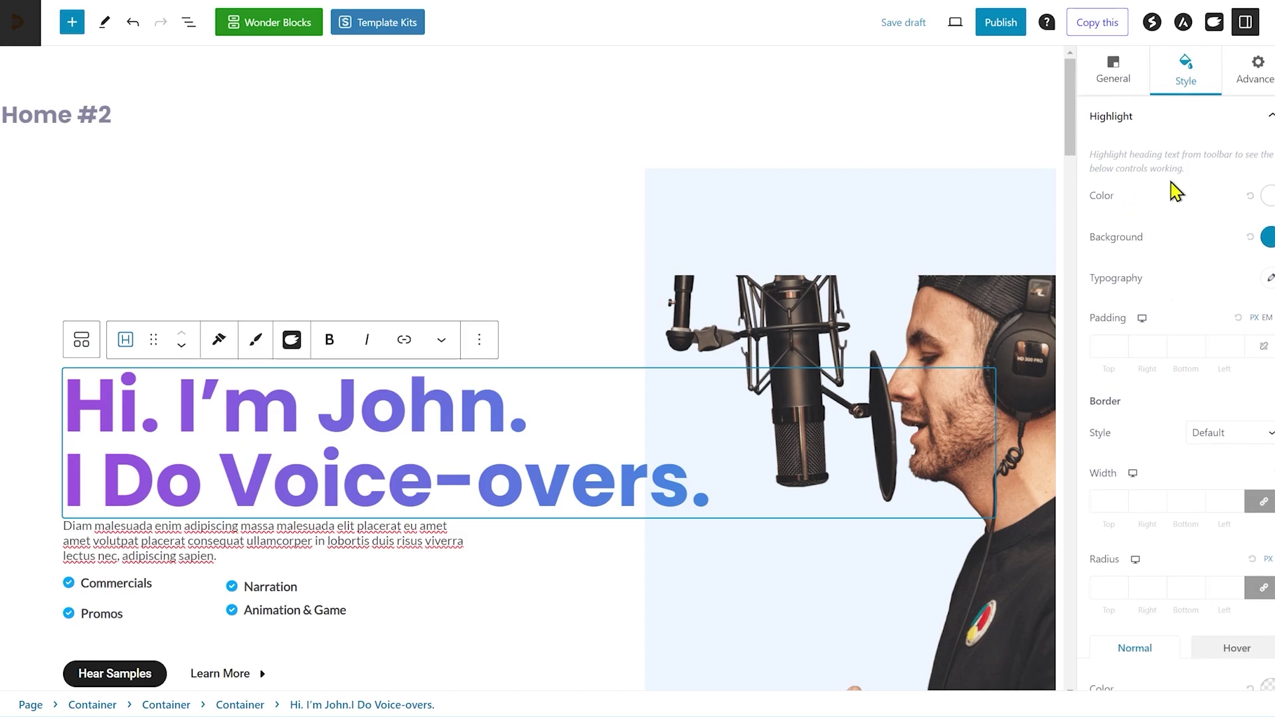
scroll(1152, 507, down, 2)
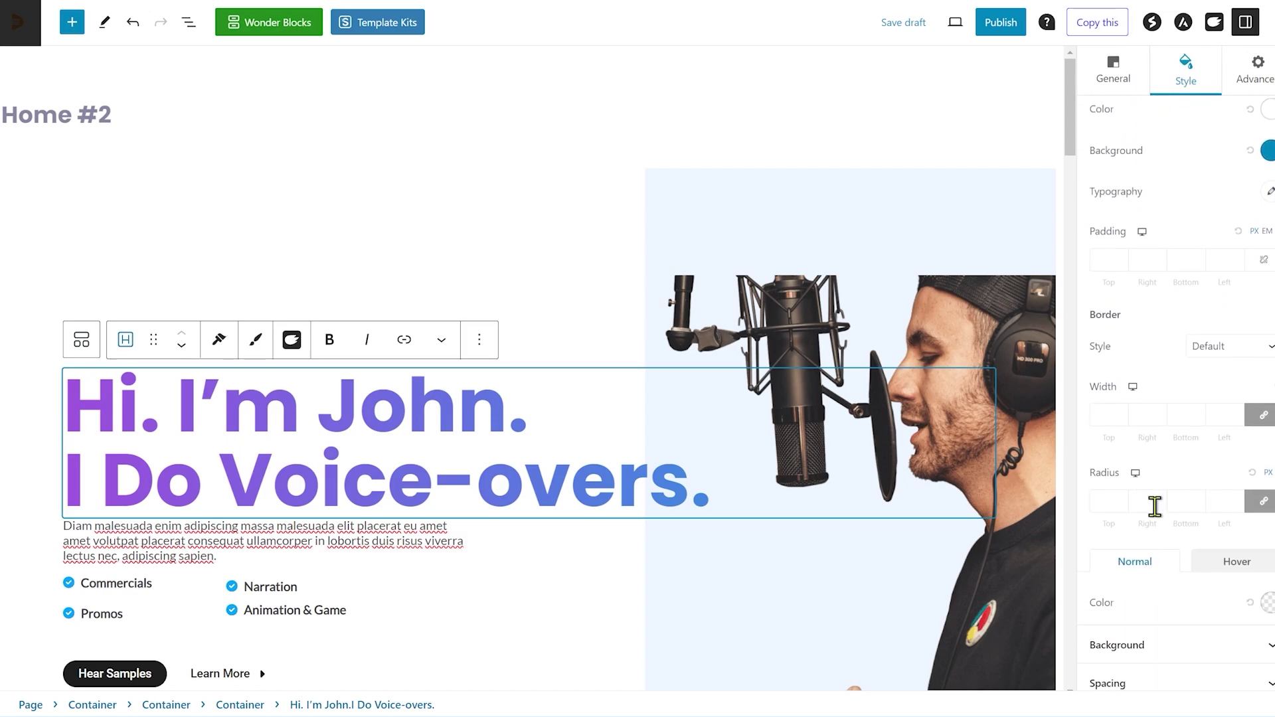
- Try a bright green background color on the hero heading and clear it again
click(1143, 637)
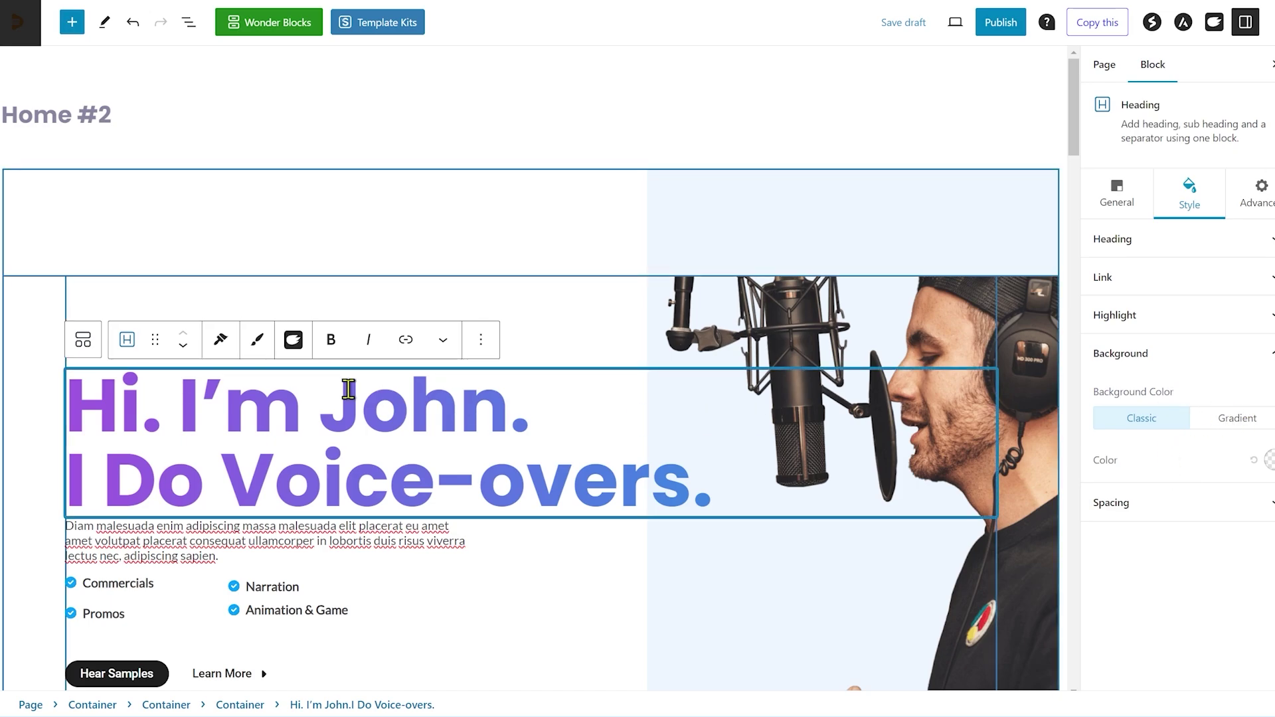
click(1268, 461)
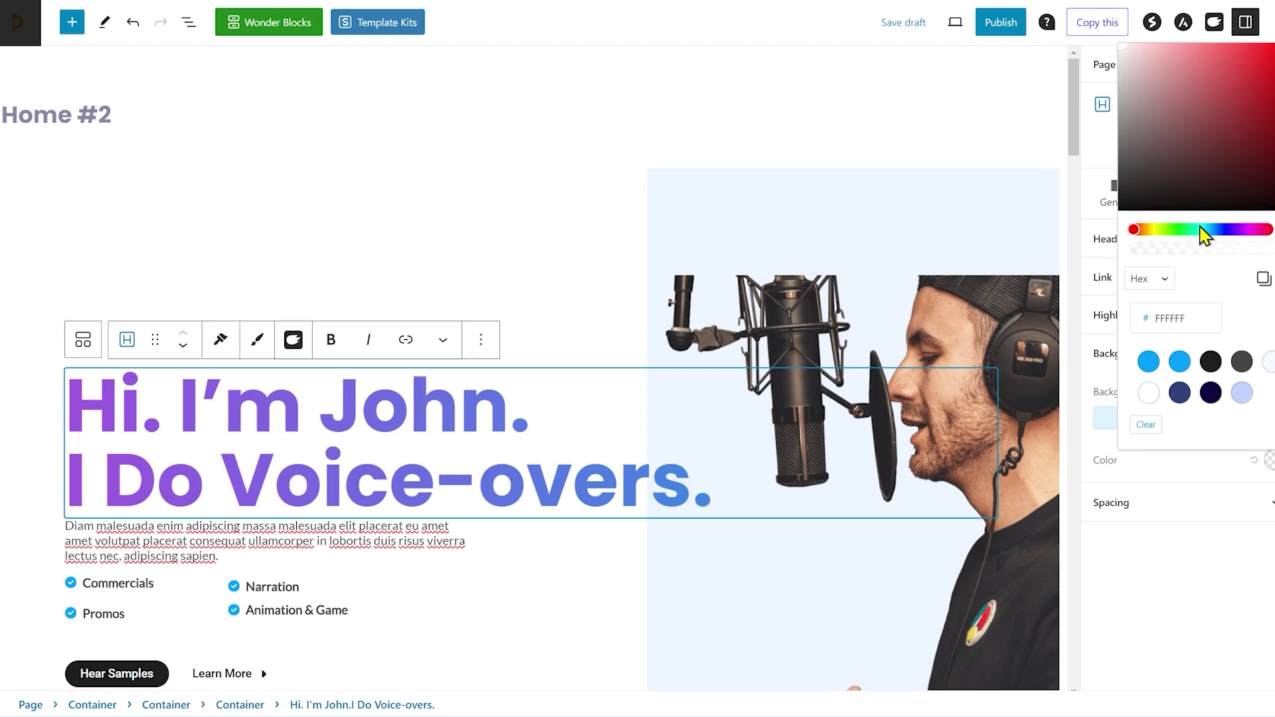
click(1178, 231)
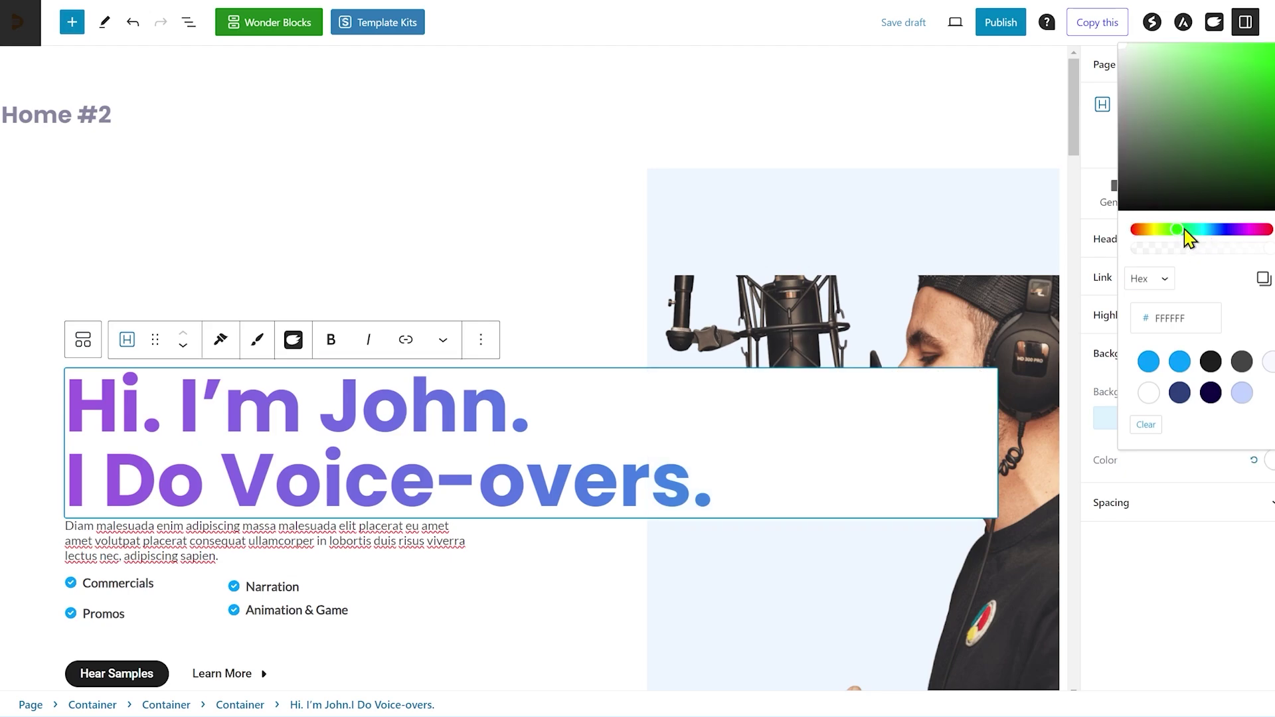
drag(1222, 139, 1271, 80)
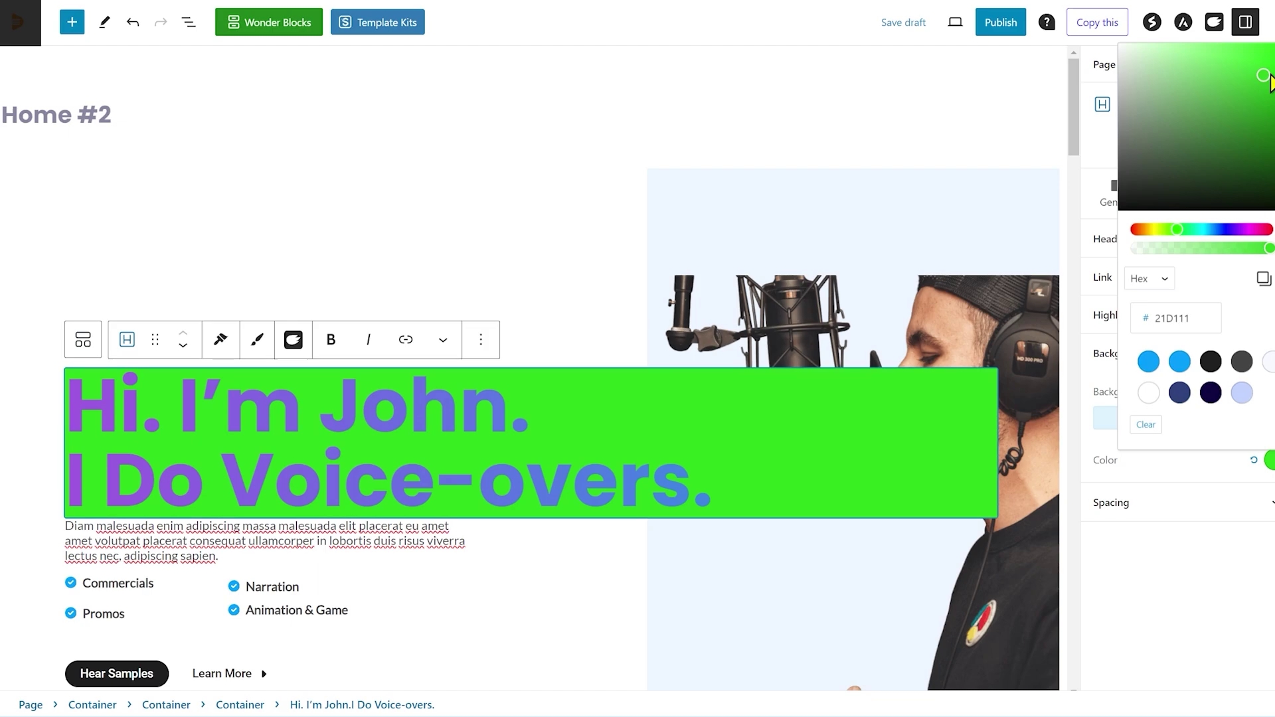
click(1148, 427)
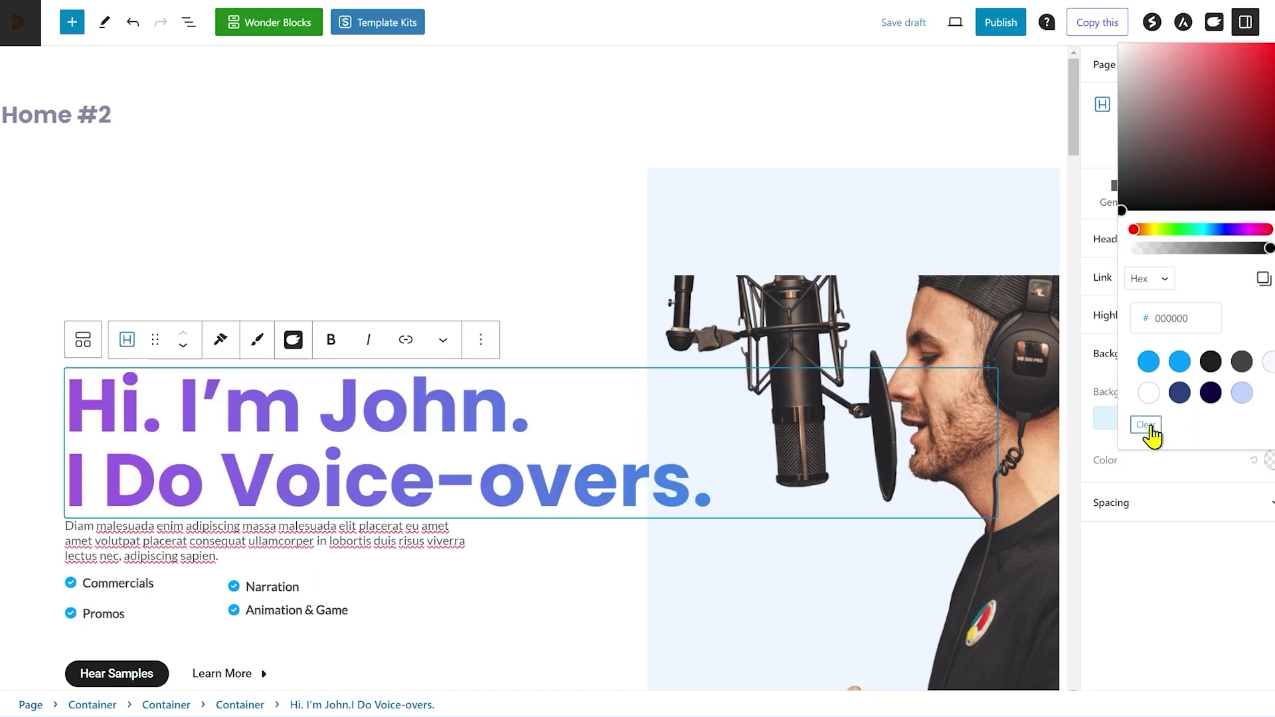
click(1195, 560)
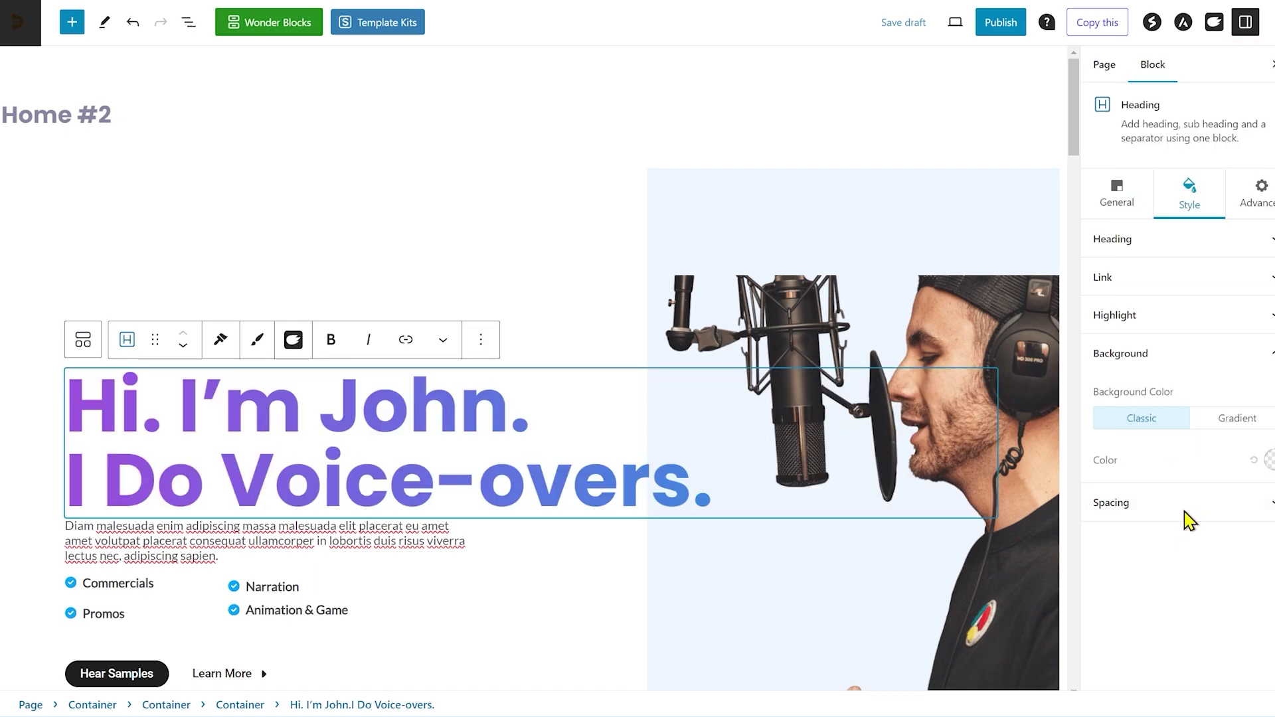
- Set the hero heading's bottom margin to 15 in its Spacing settings
click(1176, 363)
click(1176, 398)
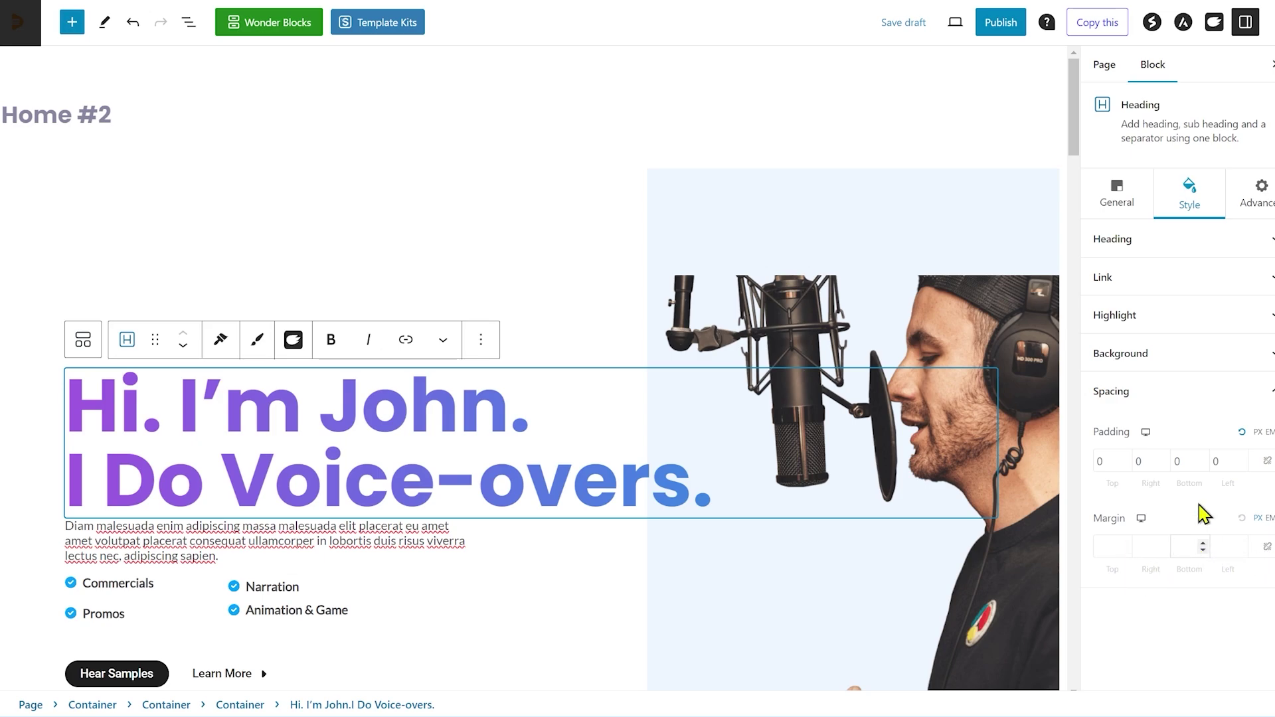
text(15)
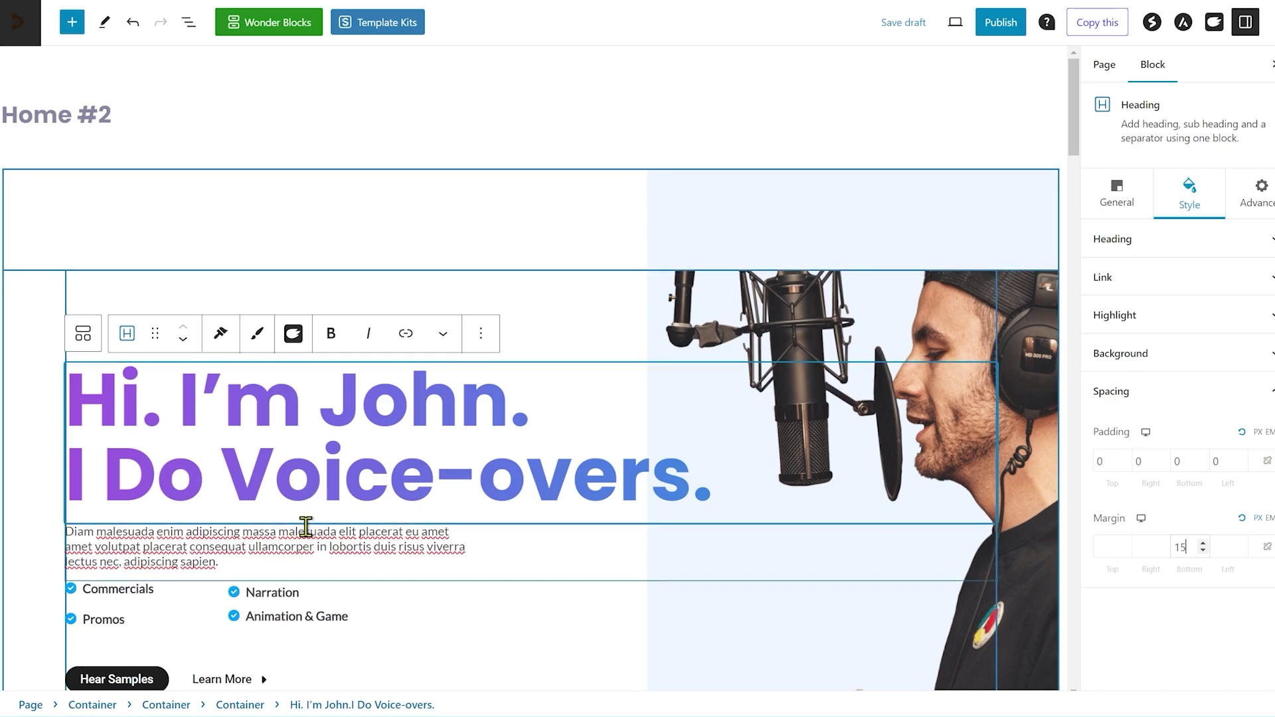
click(1195, 640)
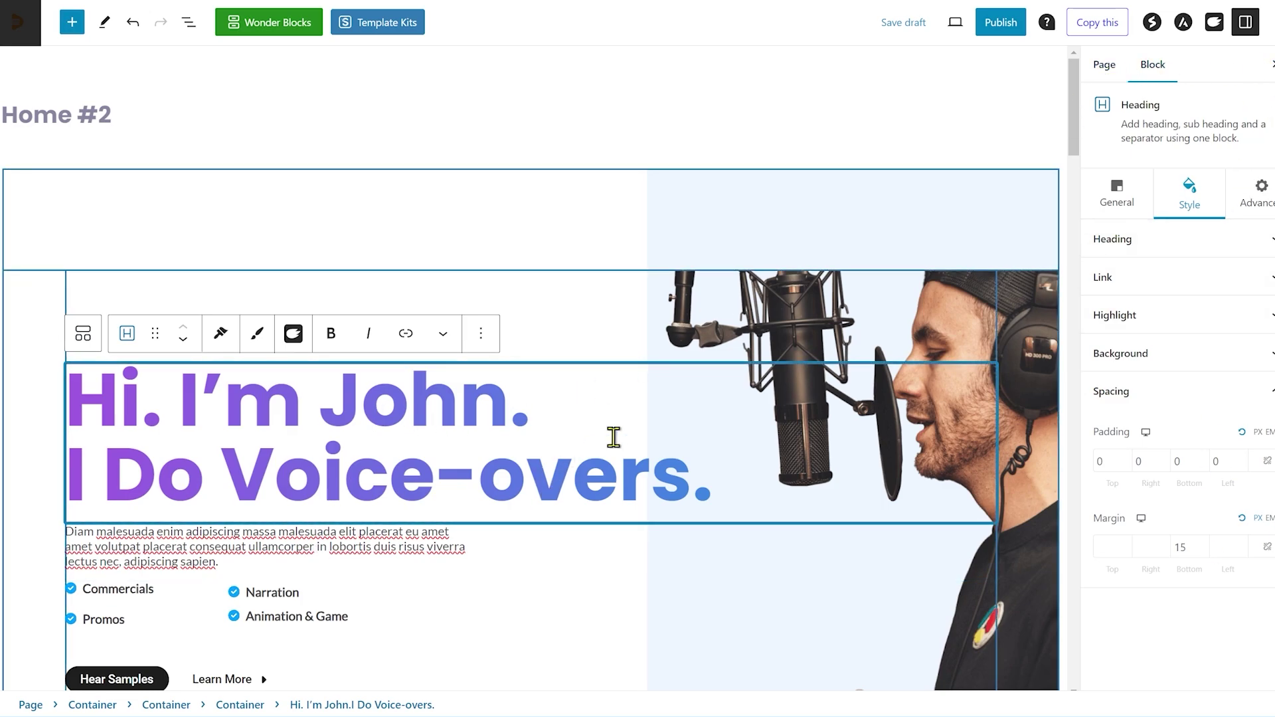
- Replace the hero's placeholder paragraph with "Hey, I'm a specialized voice over artist that can narrate cartoons, audio books, anime, children's books, event promos, and more."
click(257, 545)
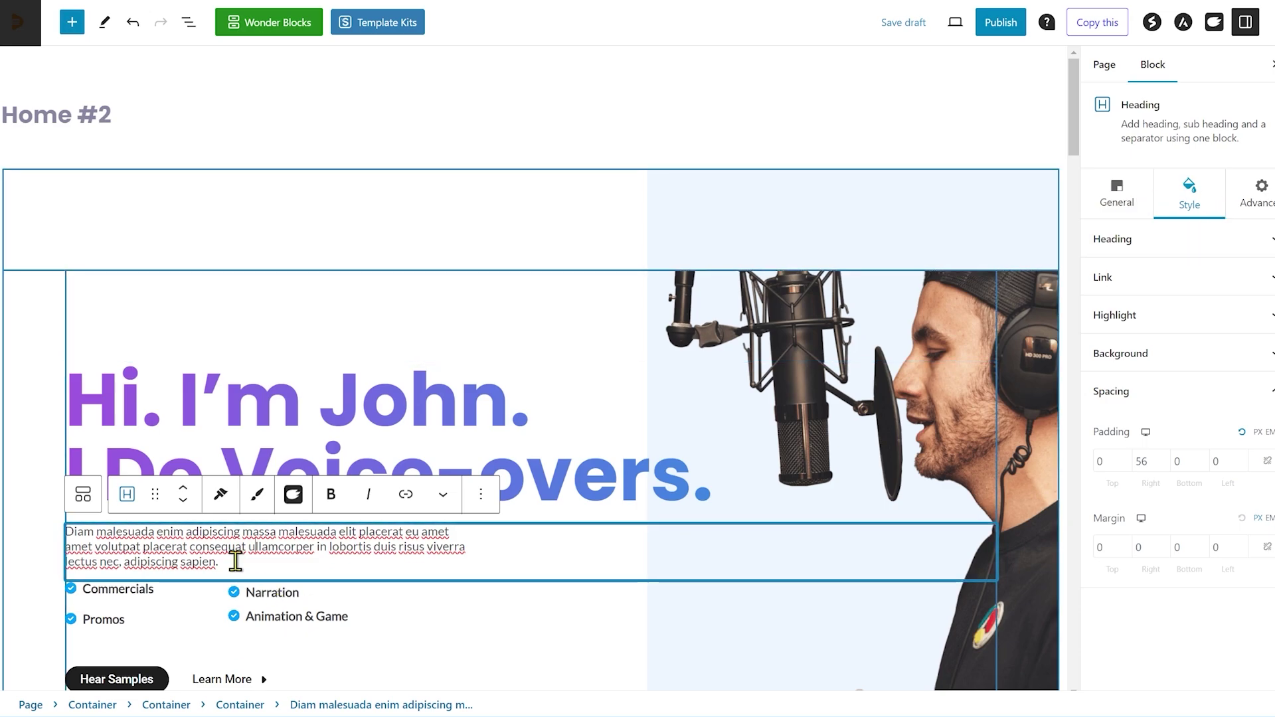
drag(235, 561, 67, 534)
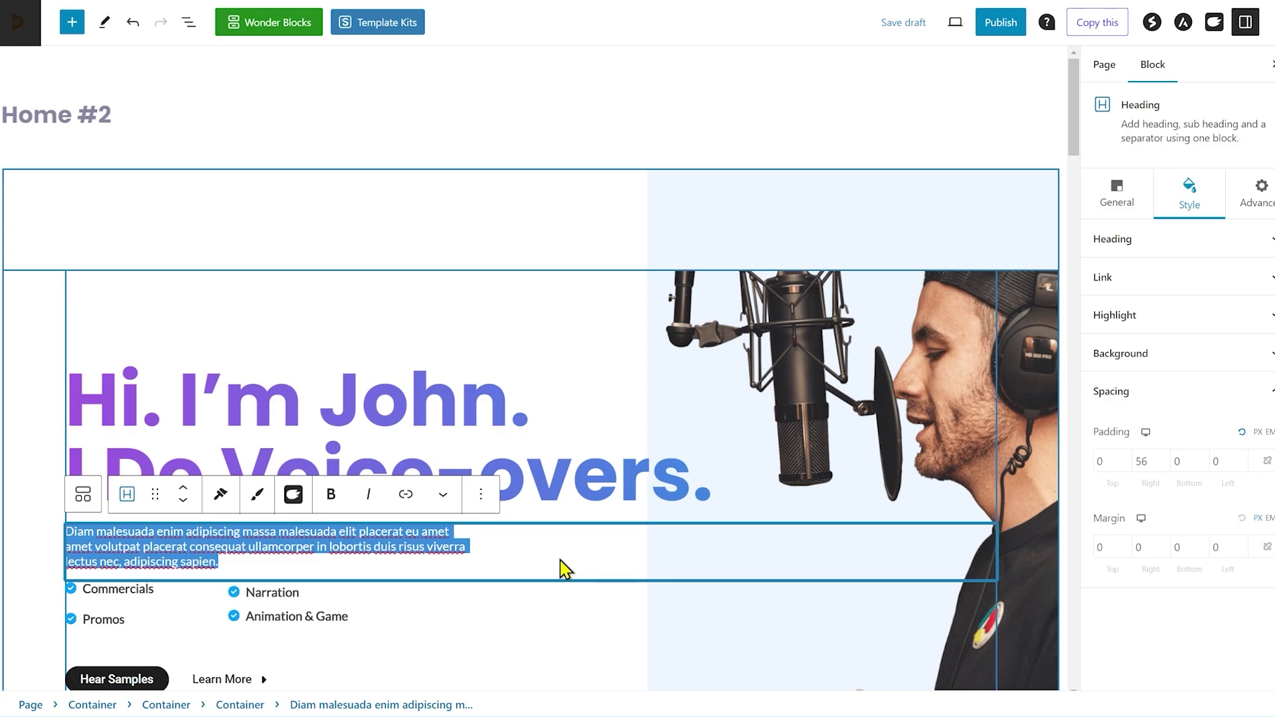
text(Hey, I've)
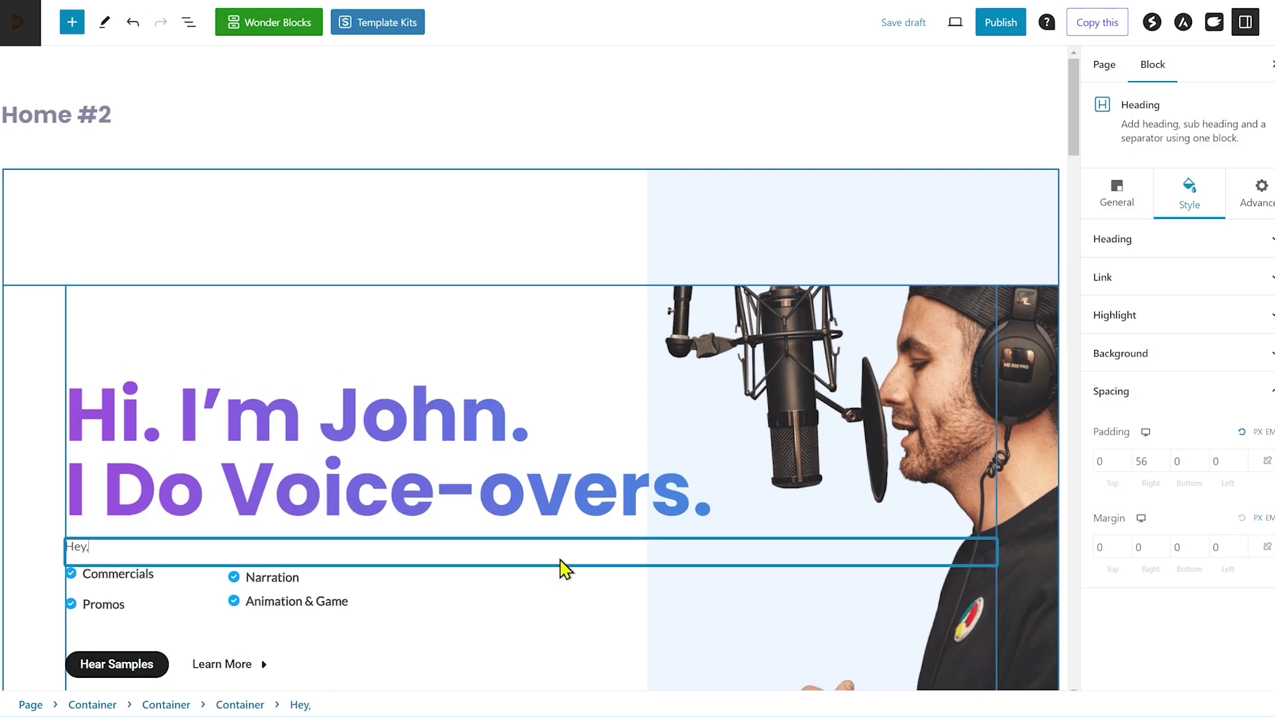
key(BackSpace)
key(BackSpace)
text(m )
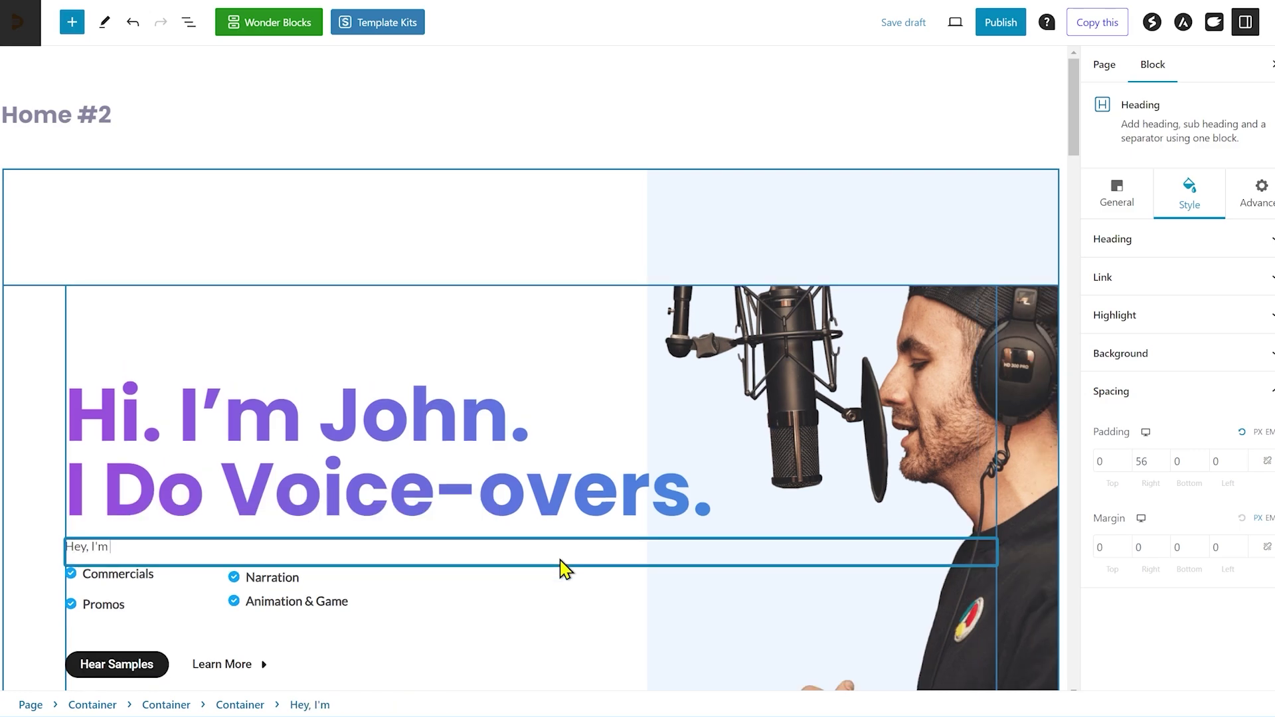
text(a specialized voice)
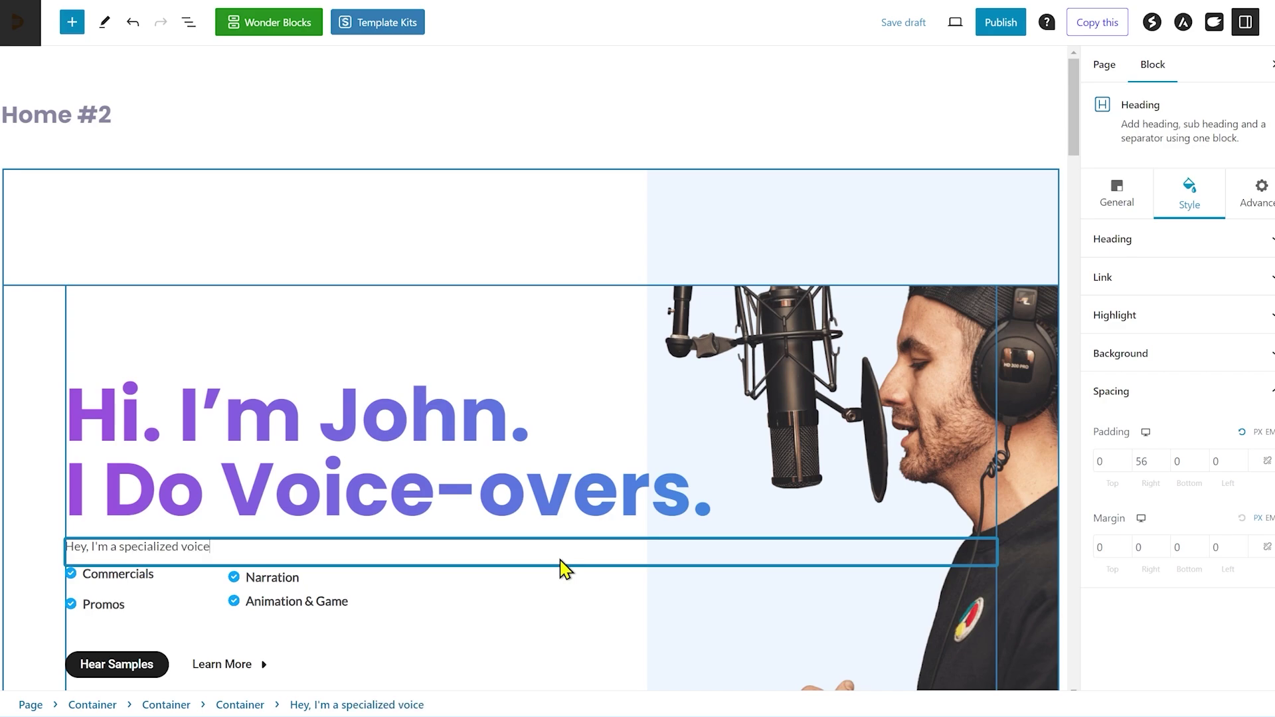
text( over artist that can narrate cartoon)
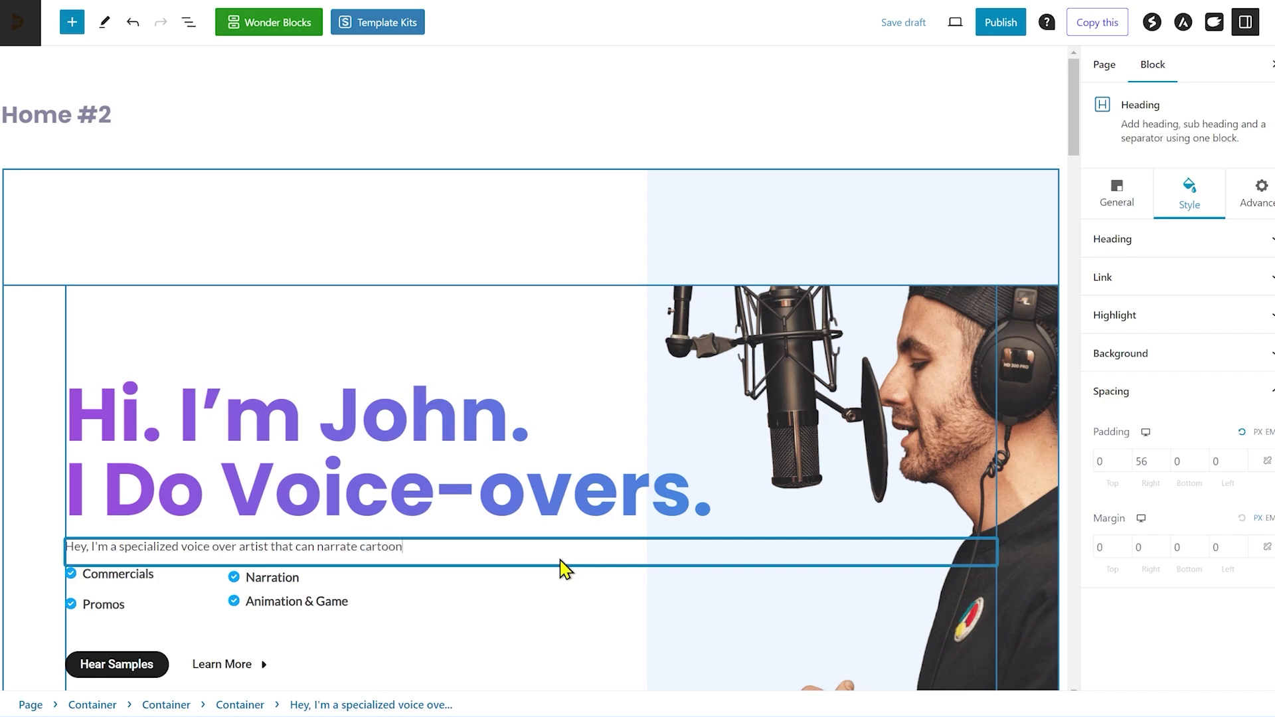
text(eb)
key(BackSpace)
key(BackSpace)
key(BackSpace)
key(BackSpace)
text(audio books.)
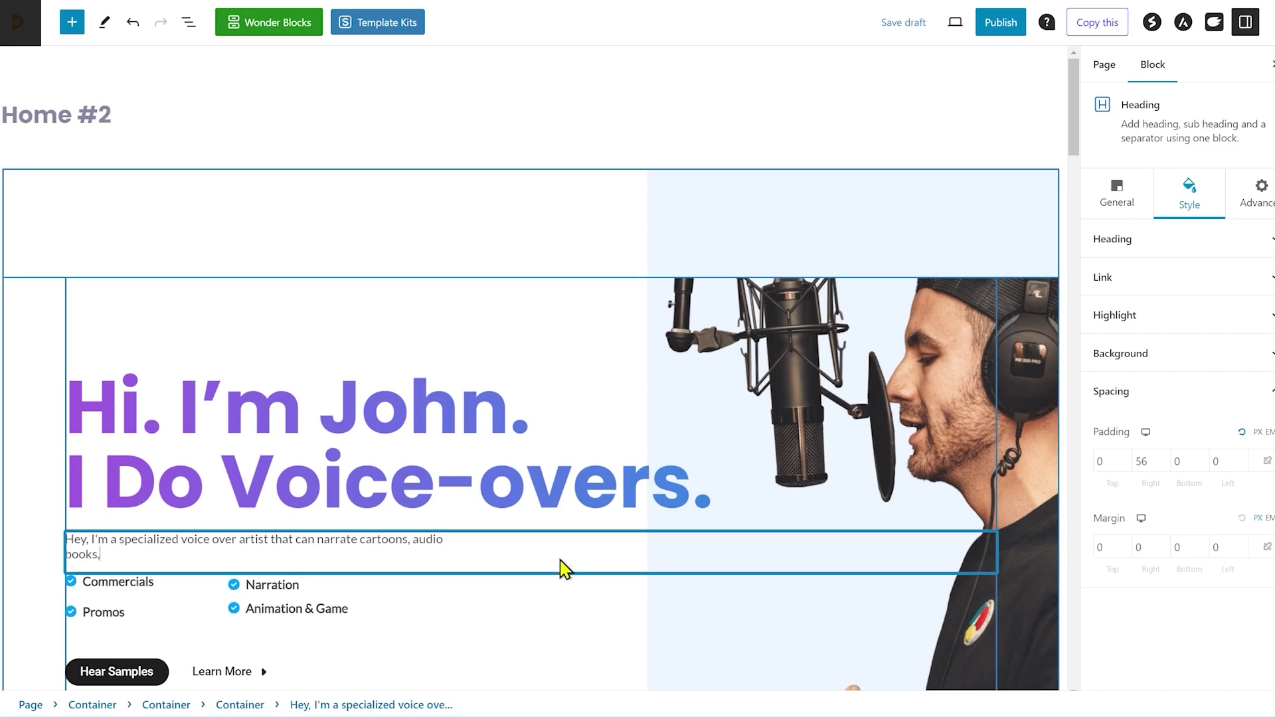
text( anime, childn)
text(en's books, )
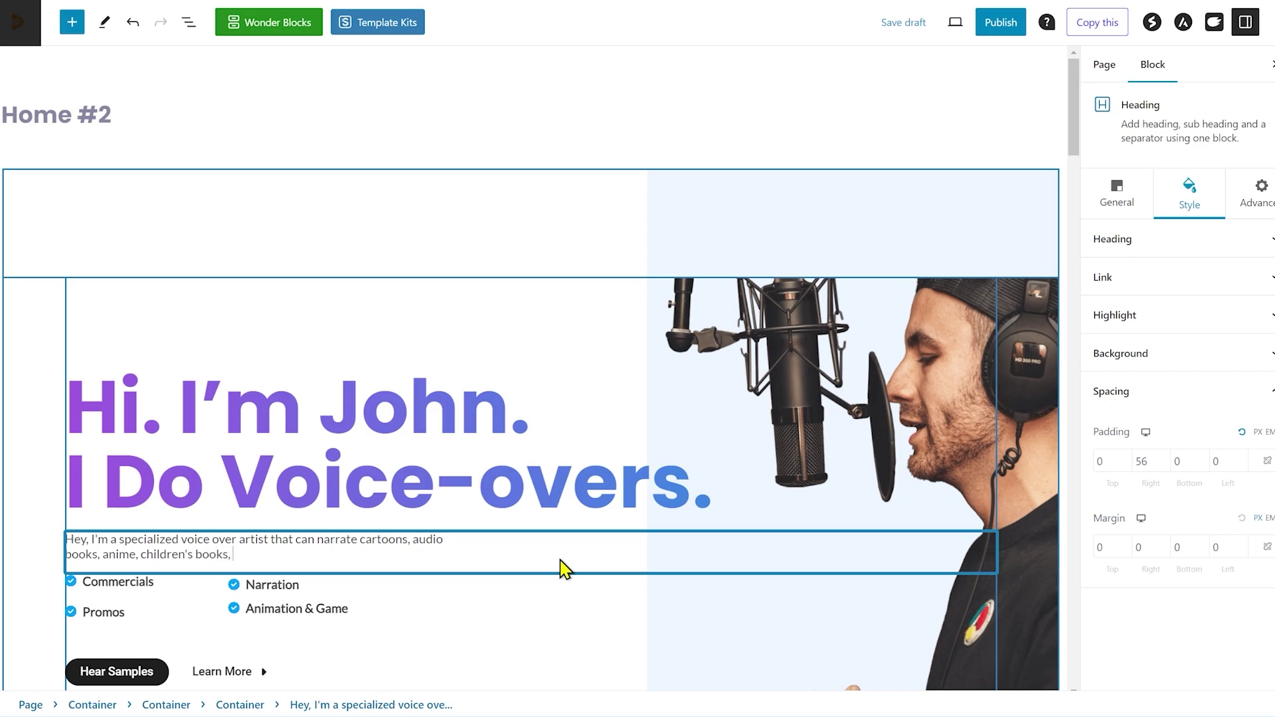
text(event promos, and more.)
click(602, 261)
- Examine the Commercials list item's label, icon and spacing styles, its advanced animation options and its general icon and link settings
scroll(563, 601, down, 3)
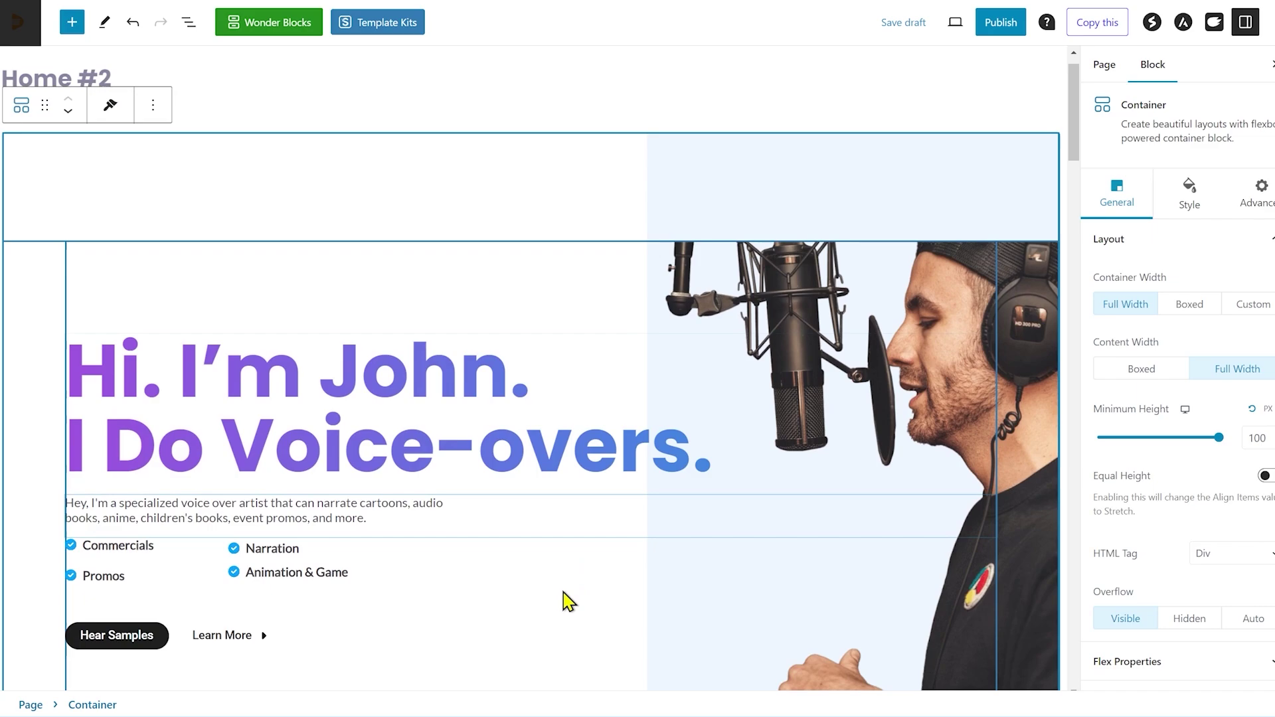
scroll(421, 438, up, 1)
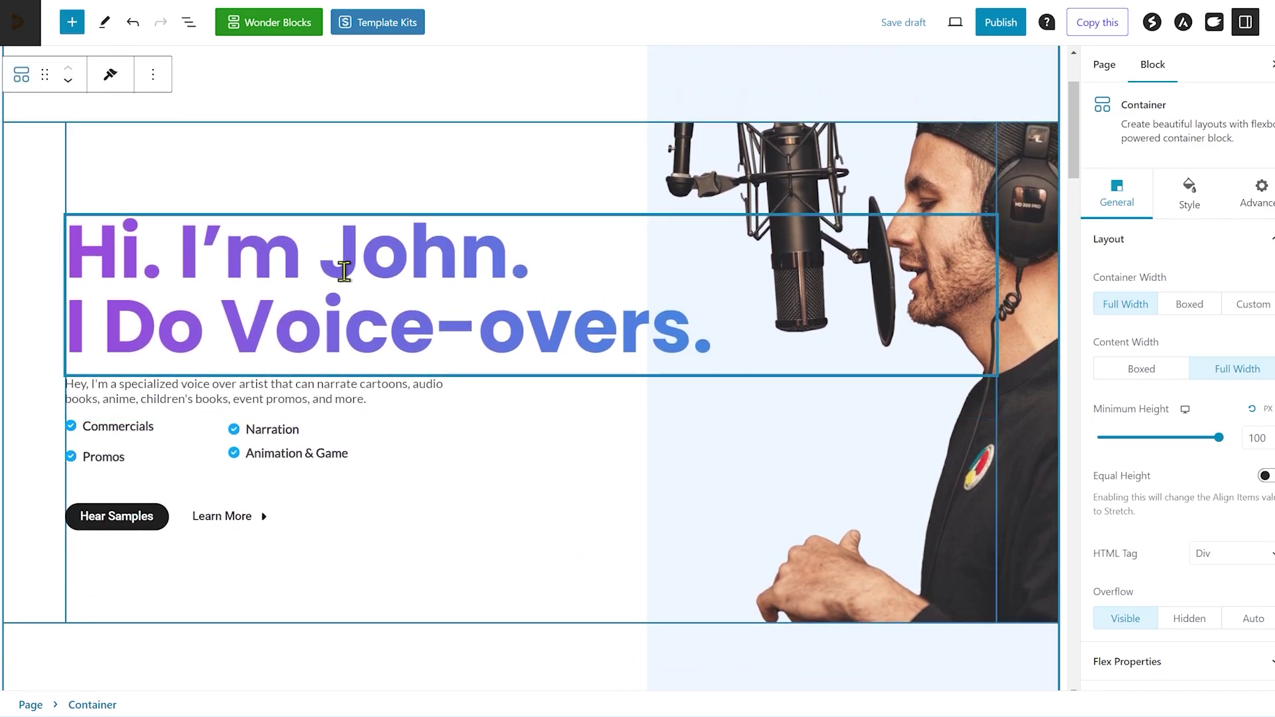
click(344, 270)
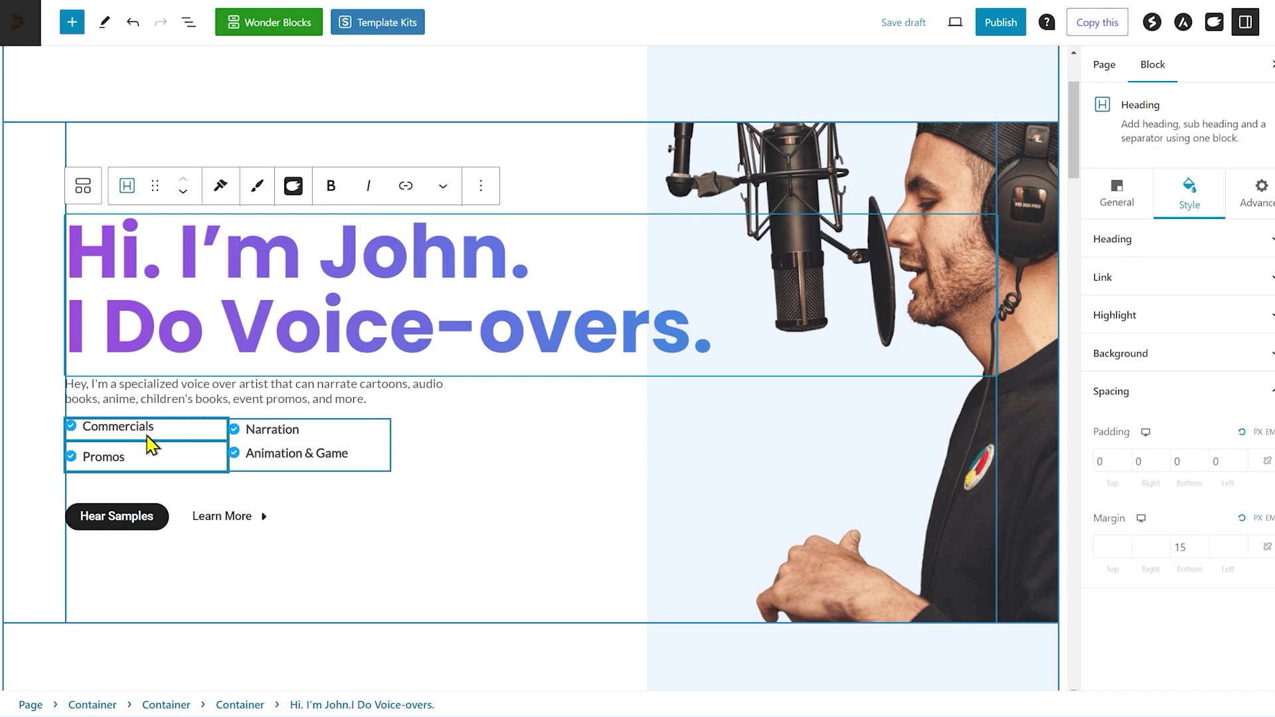
click(142, 427)
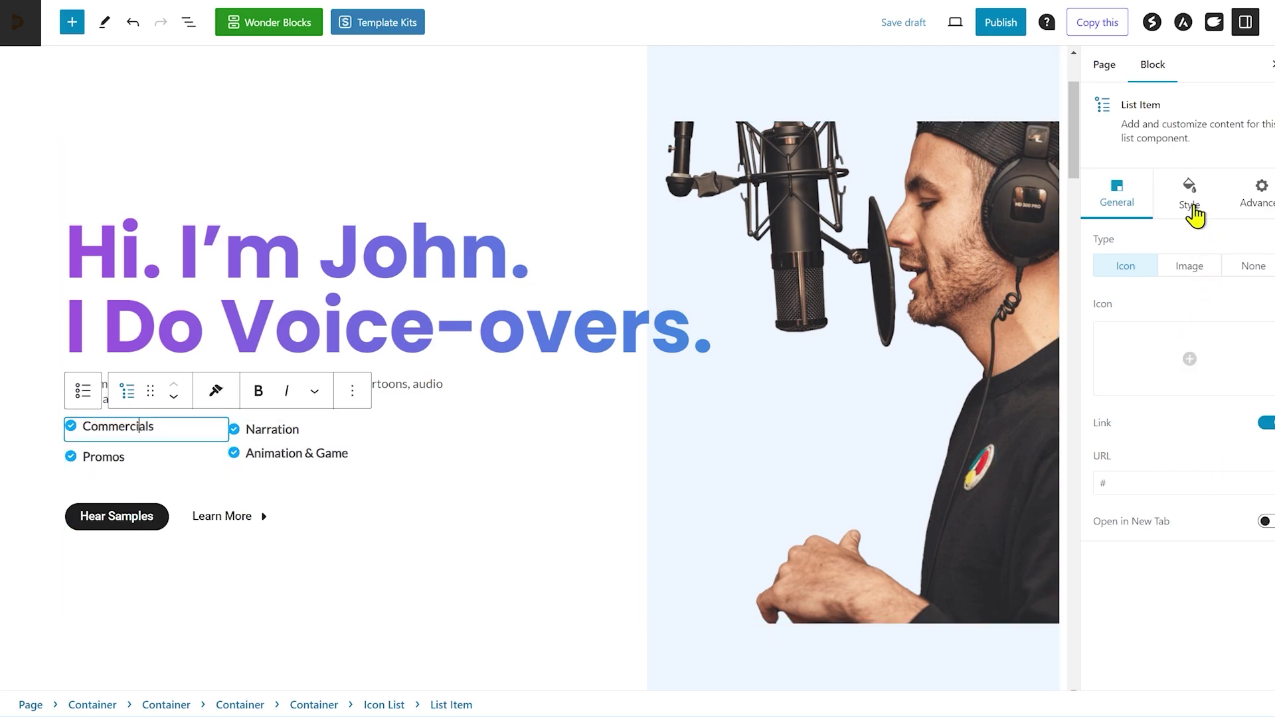
click(1189, 207)
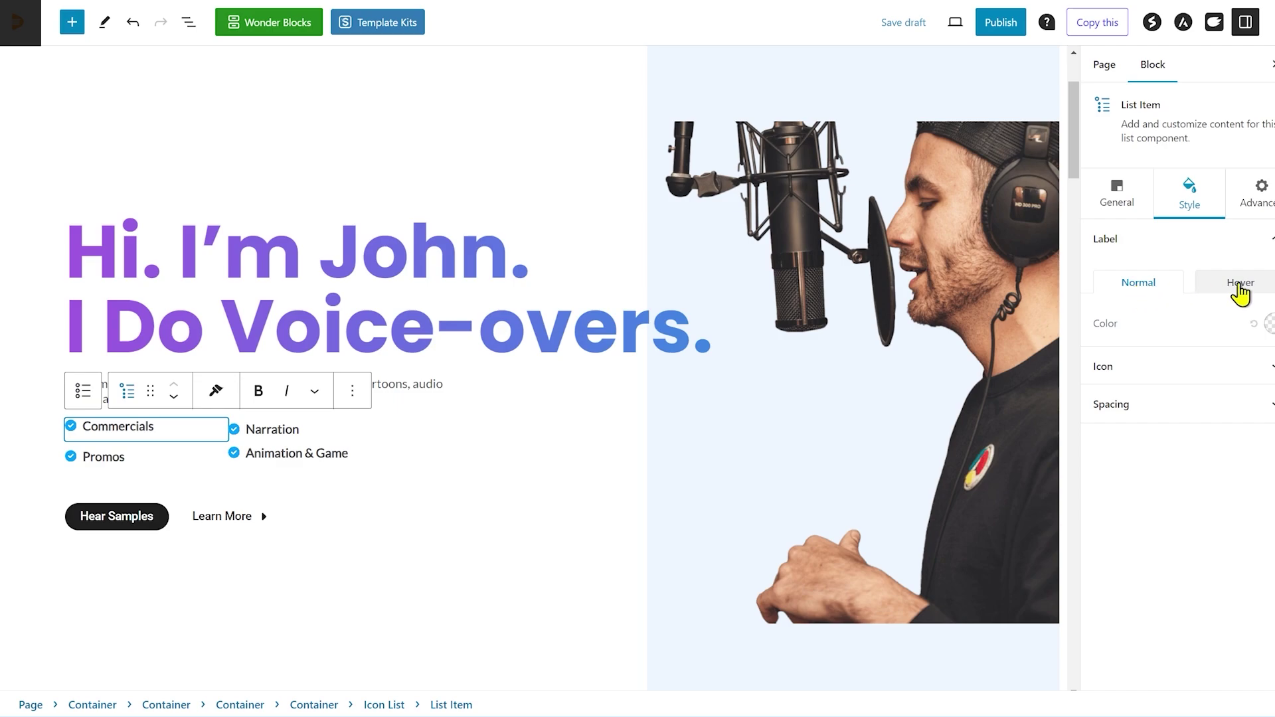
click(1166, 371)
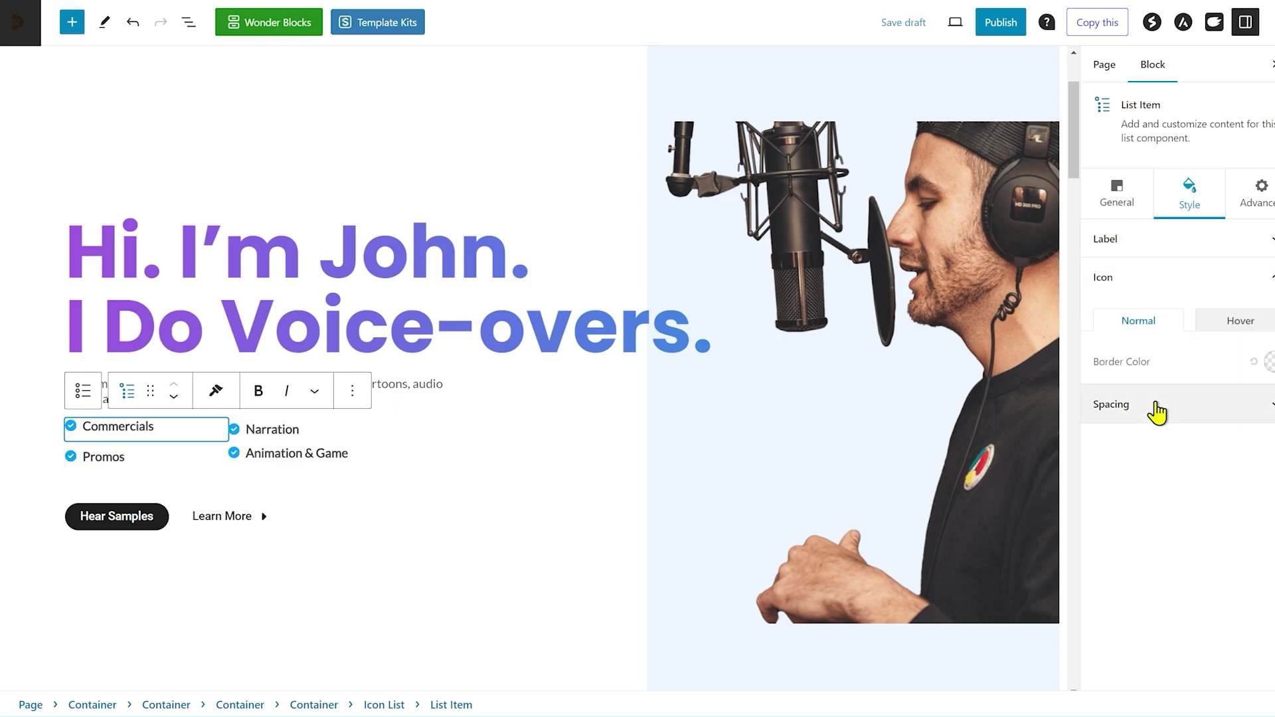
click(1157, 406)
click(1255, 193)
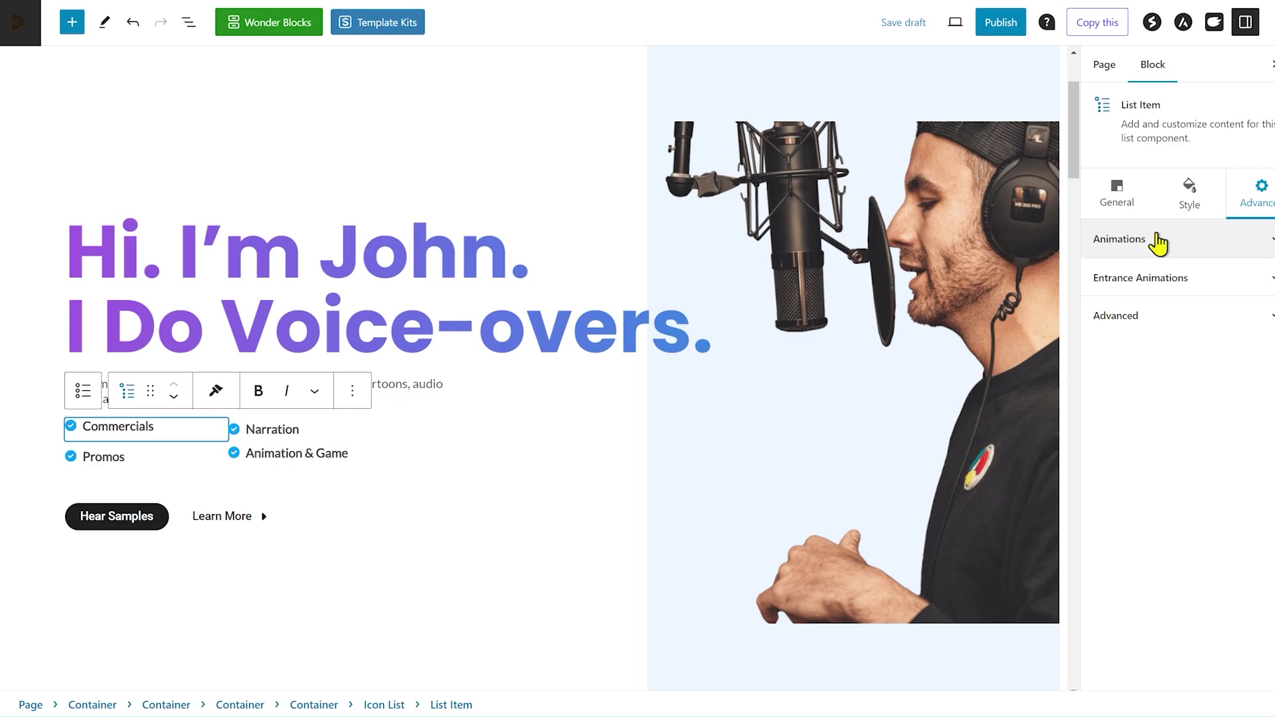
click(1129, 206)
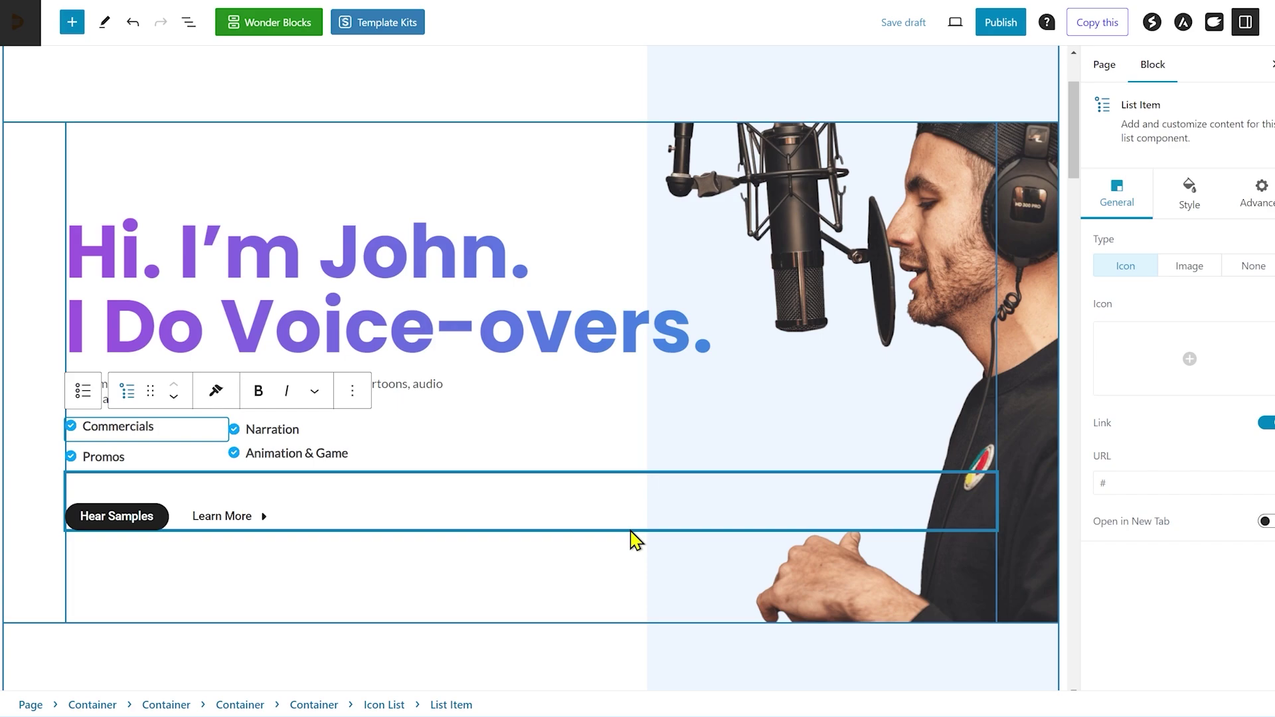
- Change the hero's Hear Samples button text to "Let's Connect"
click(115, 520)
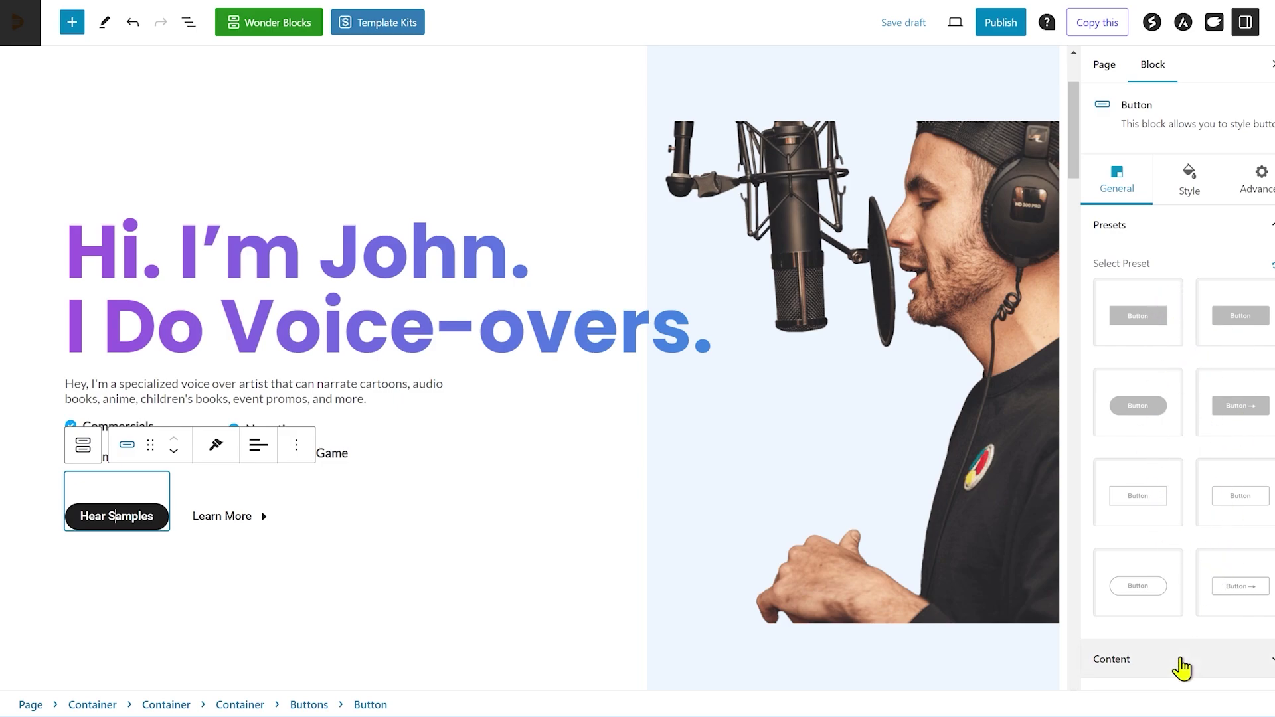
click(1181, 662)
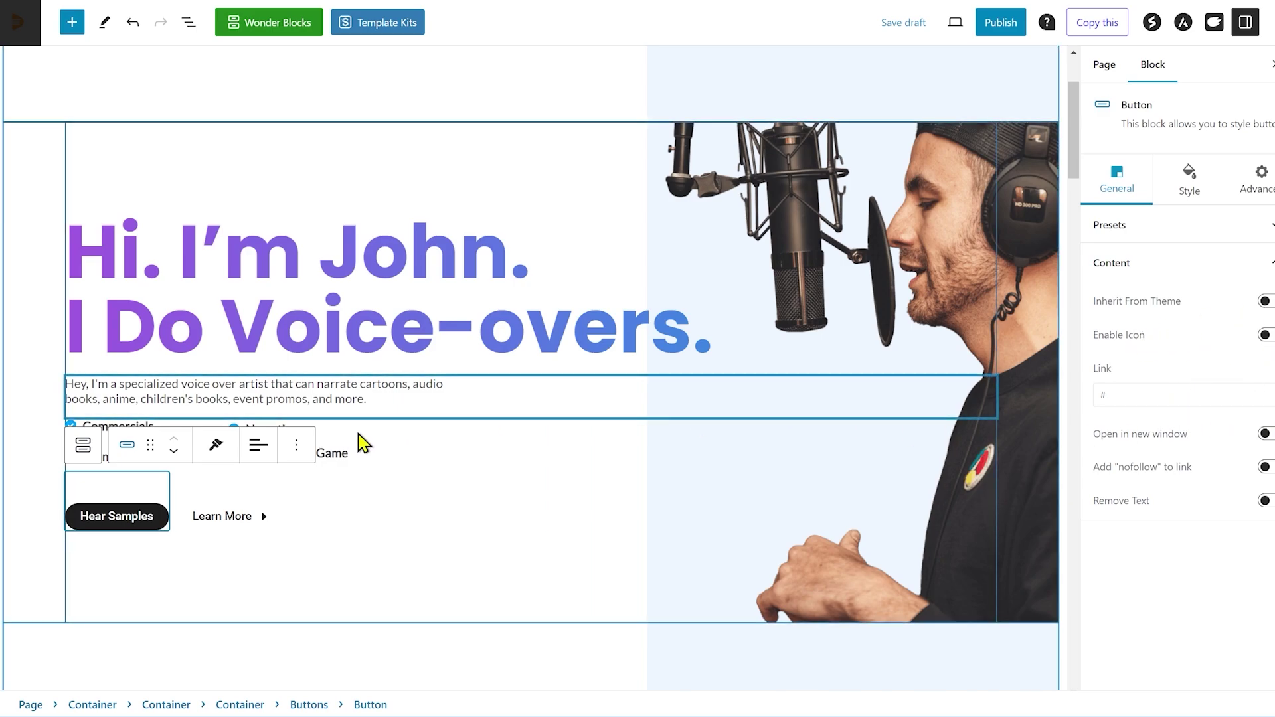
double_click(127, 520)
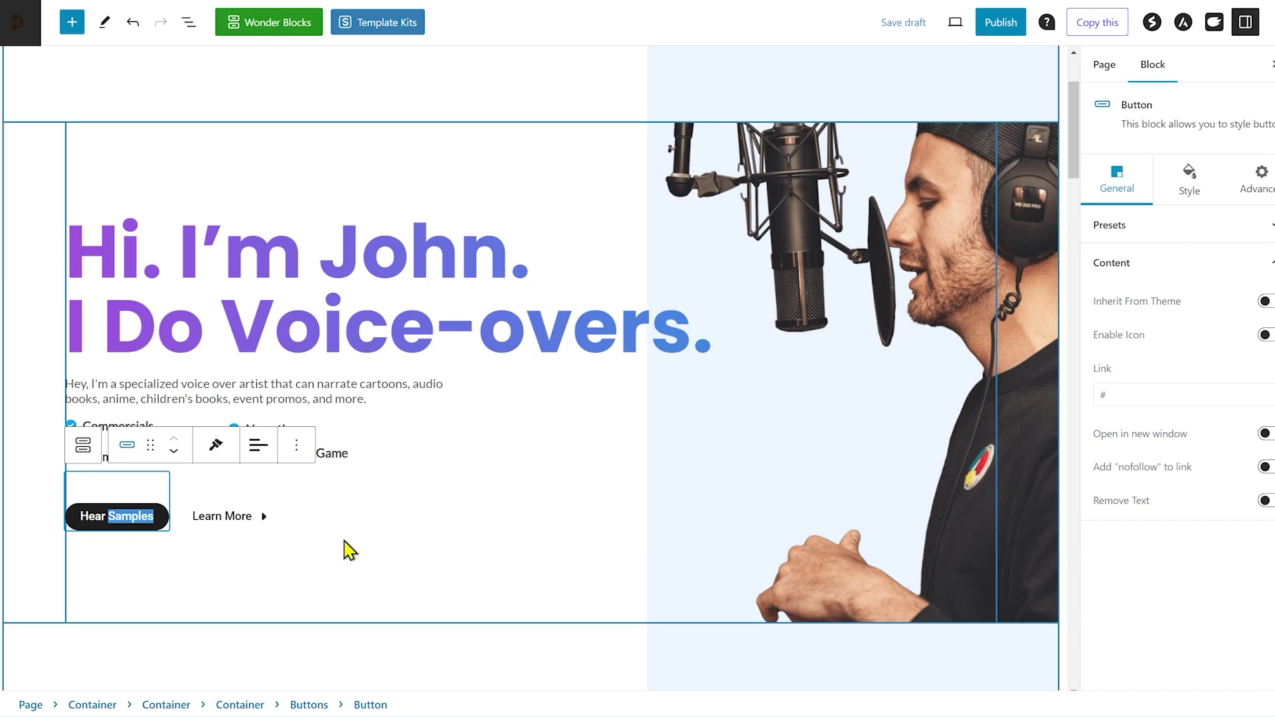
key(ctrl+a)
text(Let's)
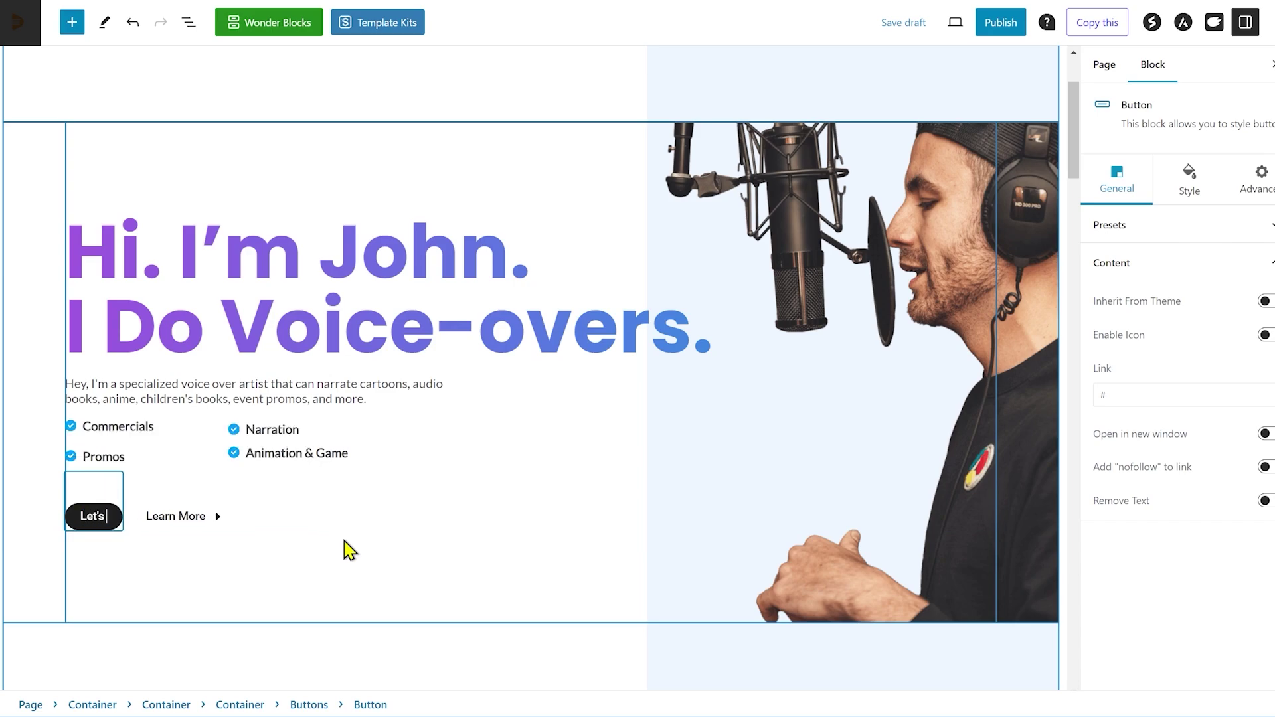
text( Connect)
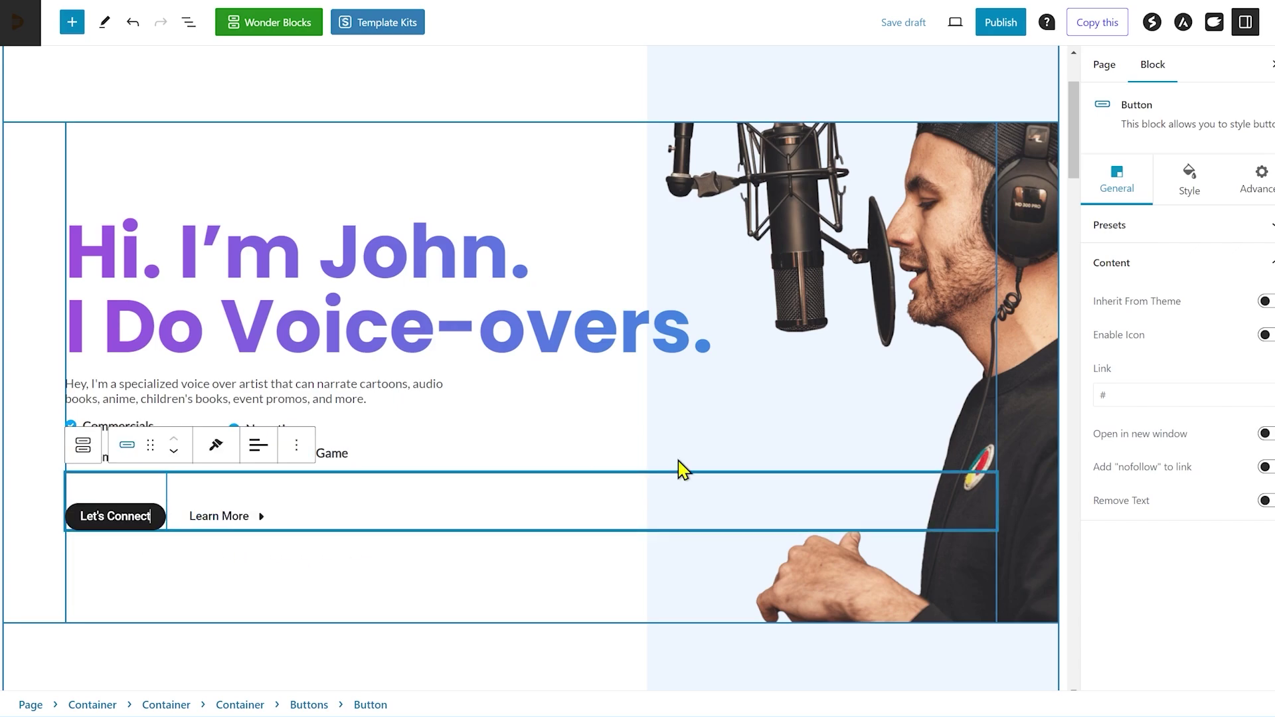
- Set the font size of the Let's Connect button's text to 20 in its Typography settings
click(1198, 192)
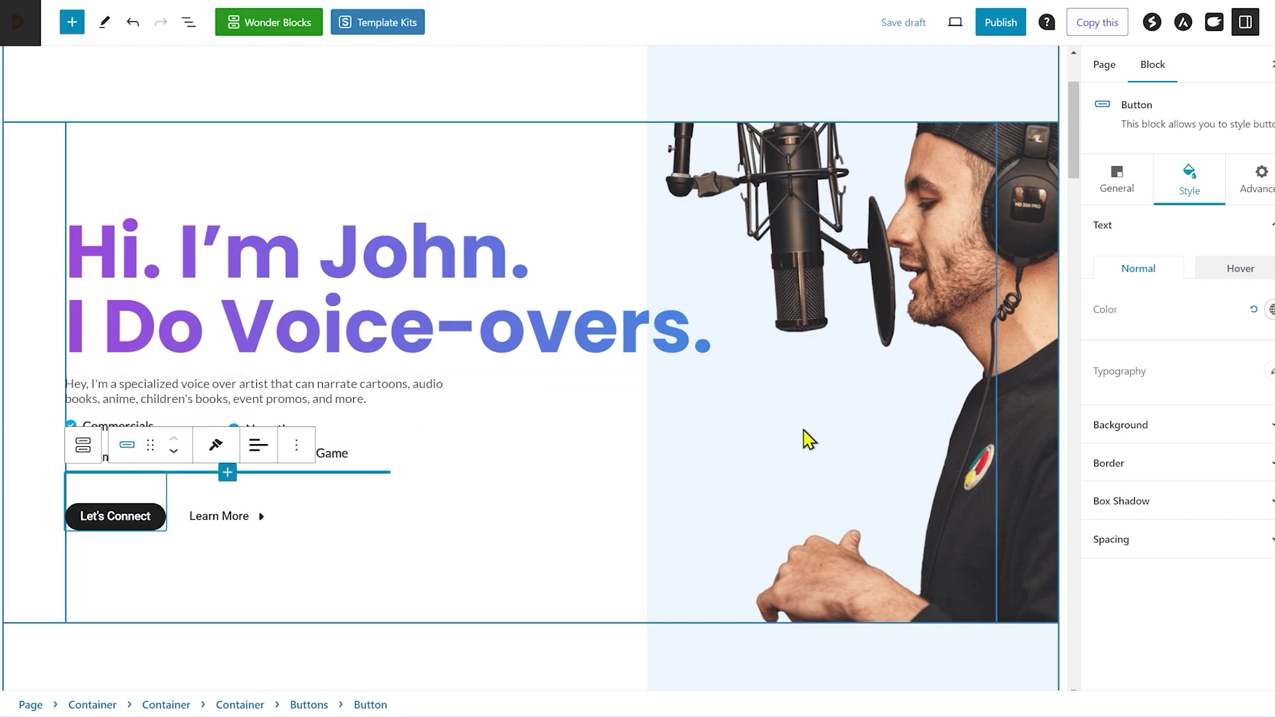
click(1207, 225)
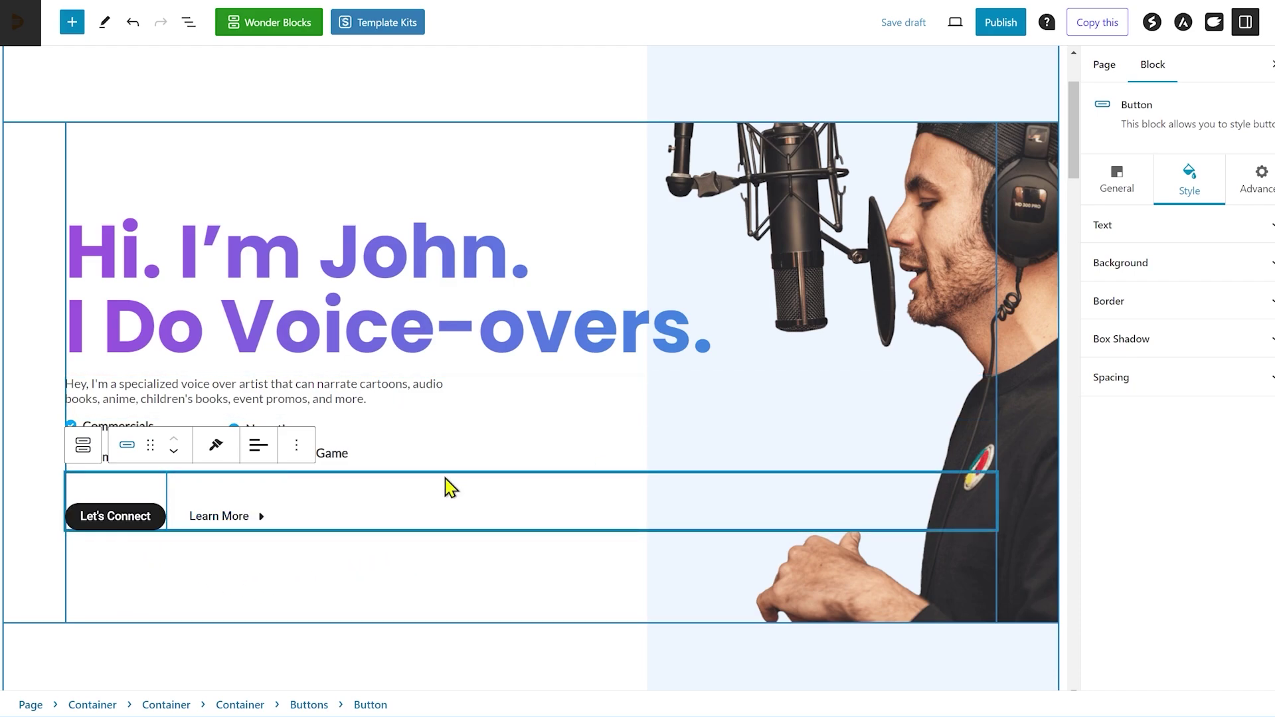
click(1210, 229)
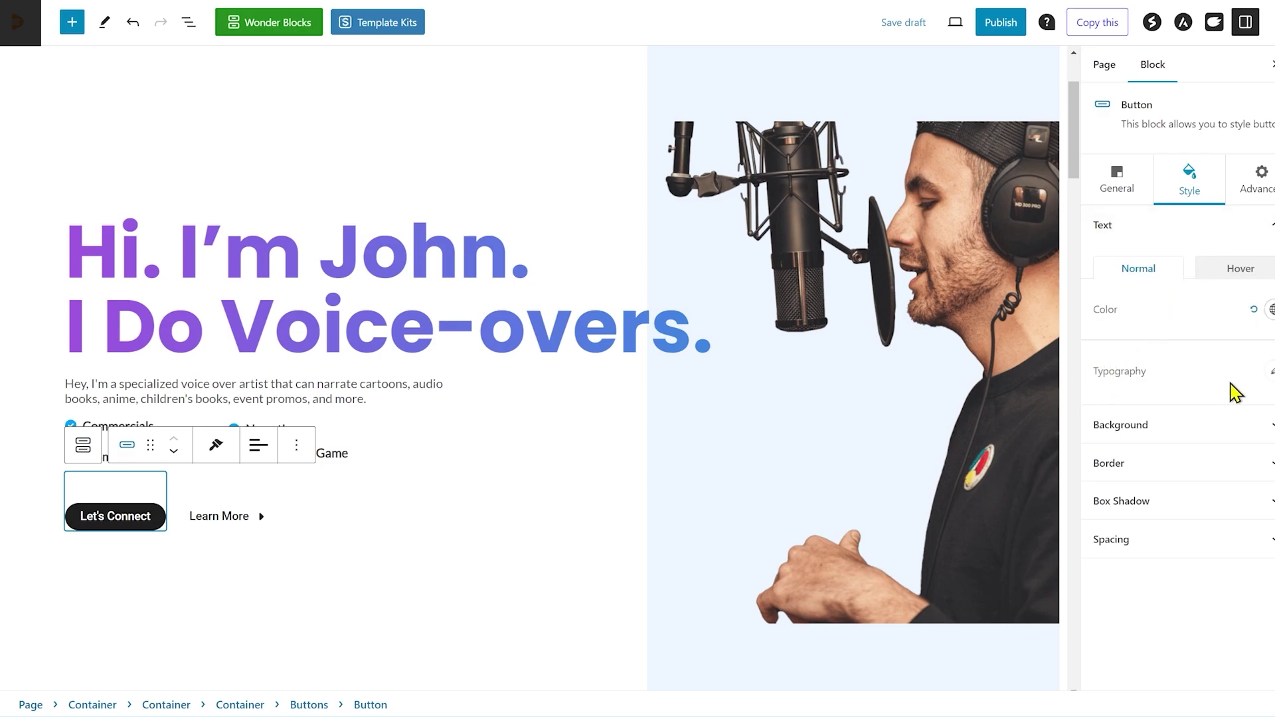
click(1270, 375)
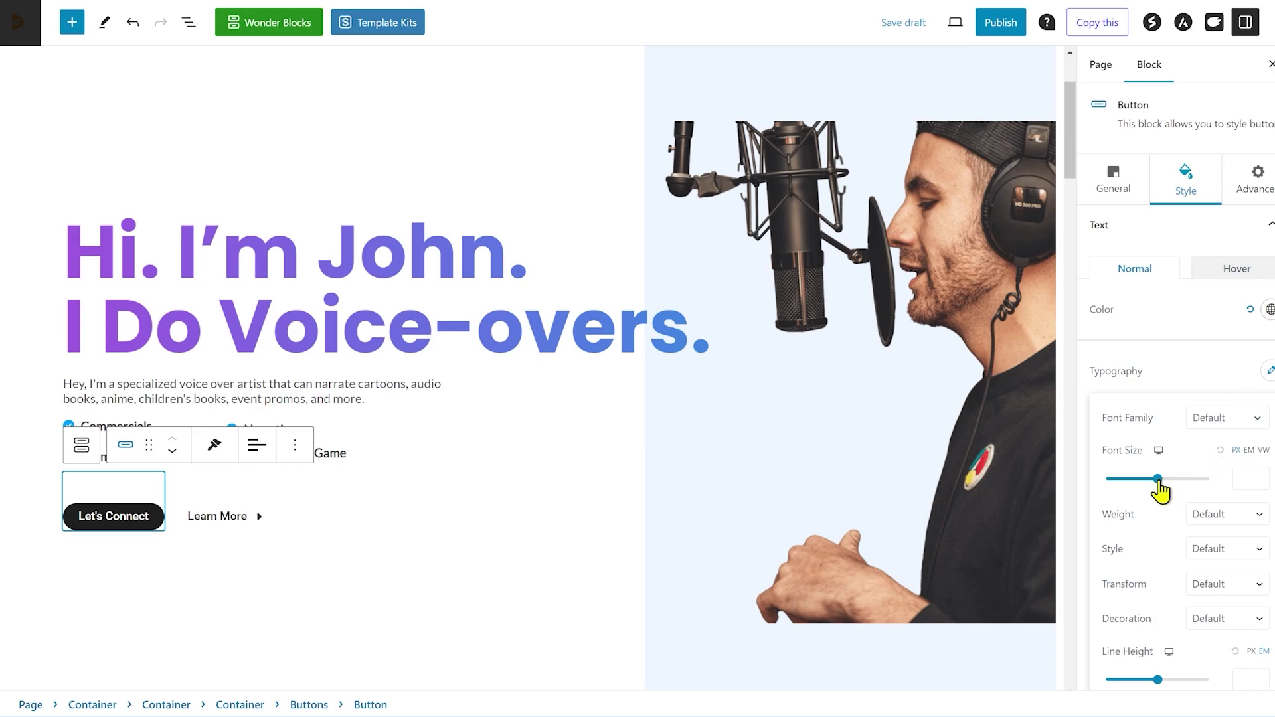
drag(1160, 490, 1135, 492)
double_click(1243, 478)
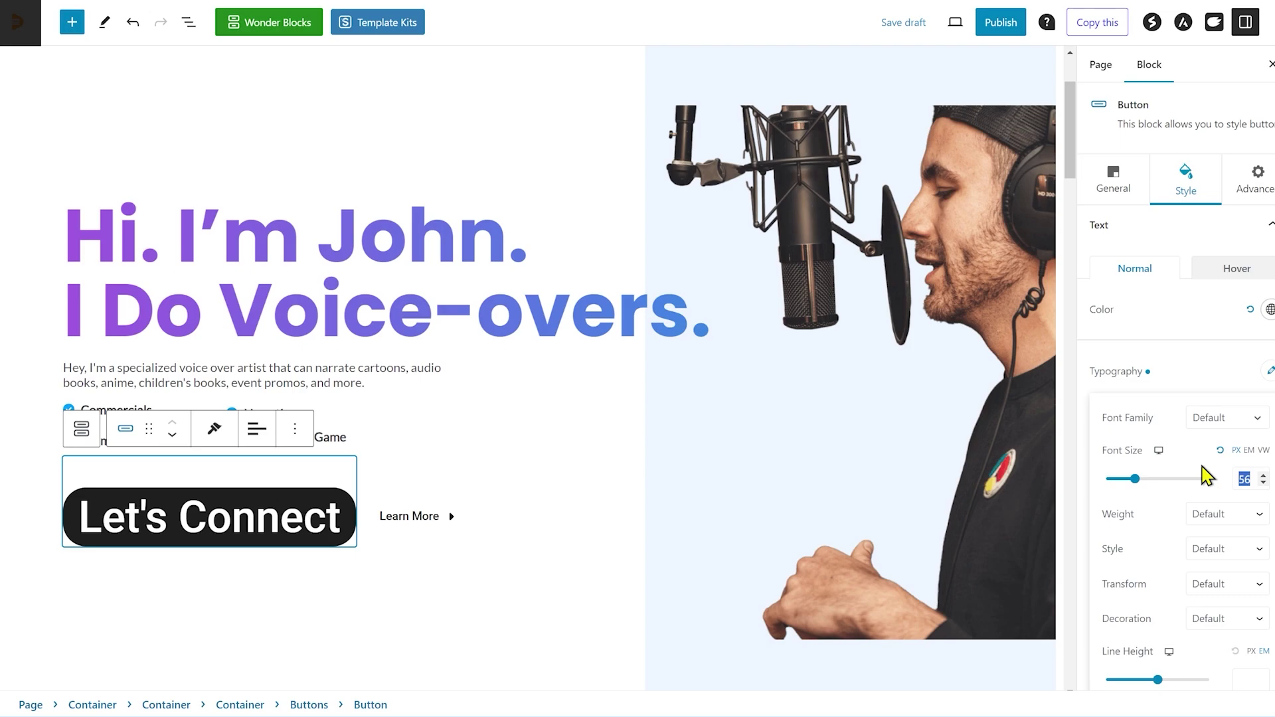
text(20)
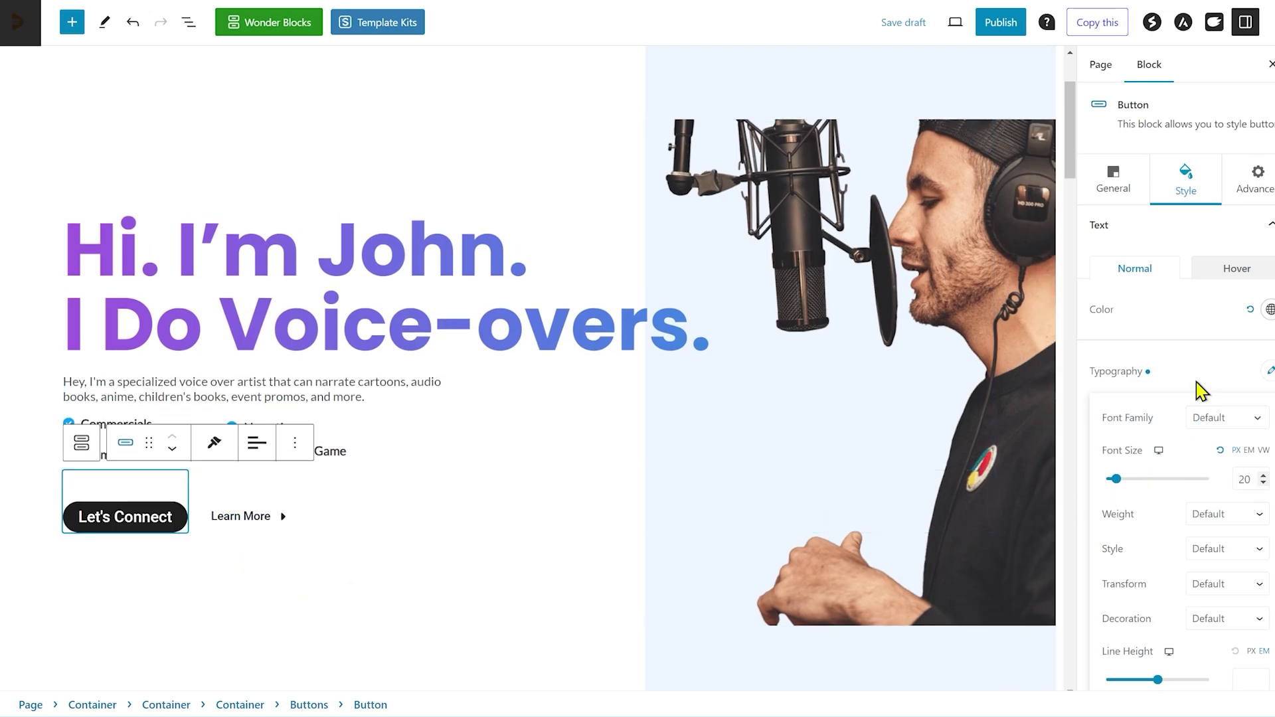
click(1267, 371)
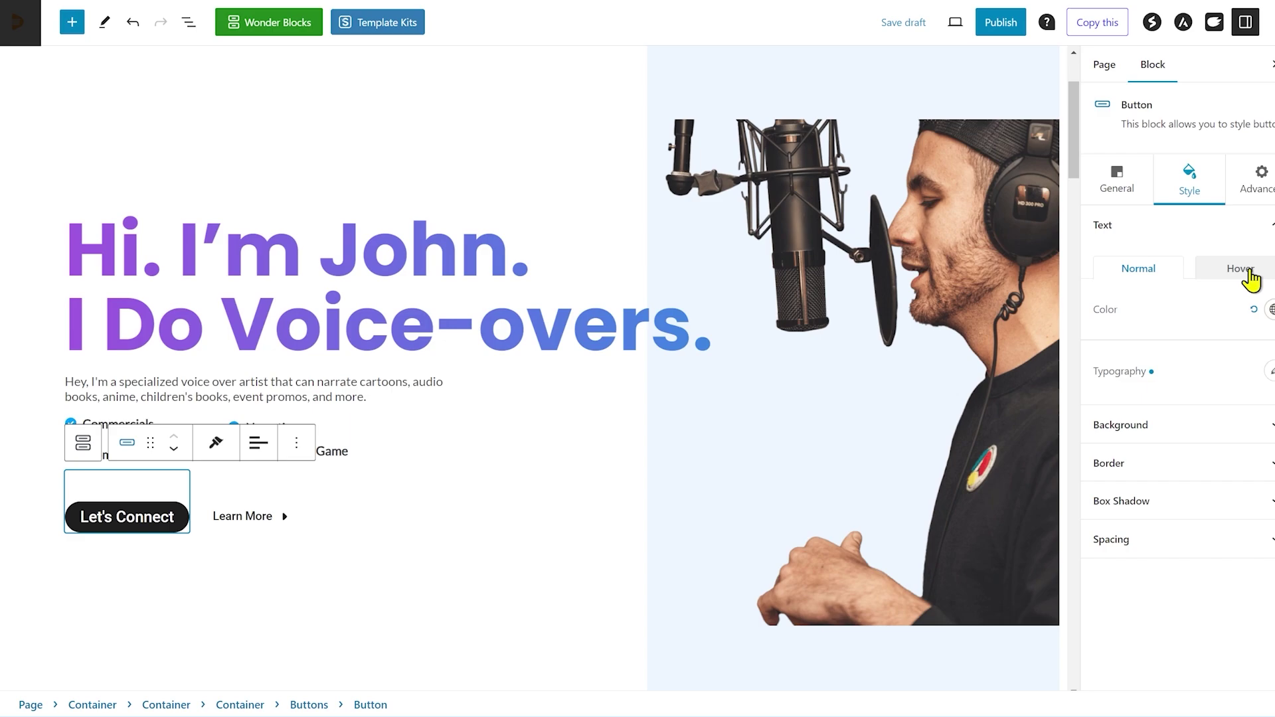
- Set the Let's Connect button's hover background color to the dark blue 005690
click(1172, 439)
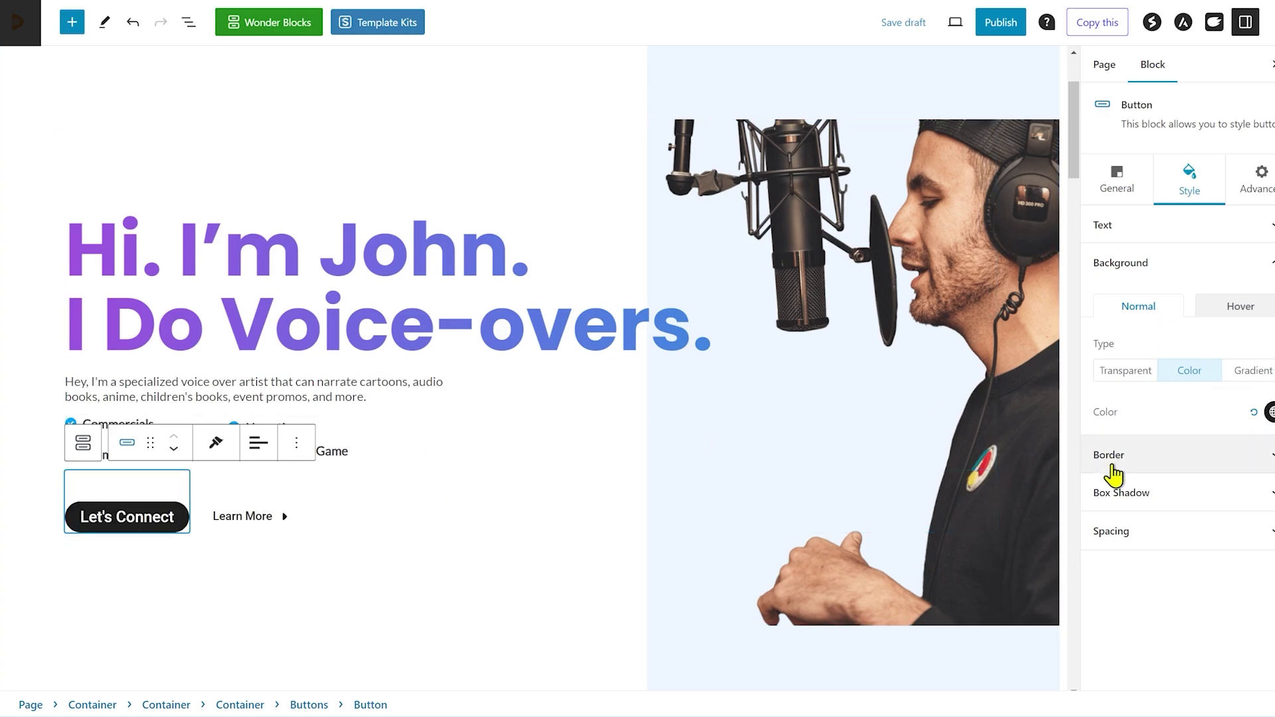
click(1240, 309)
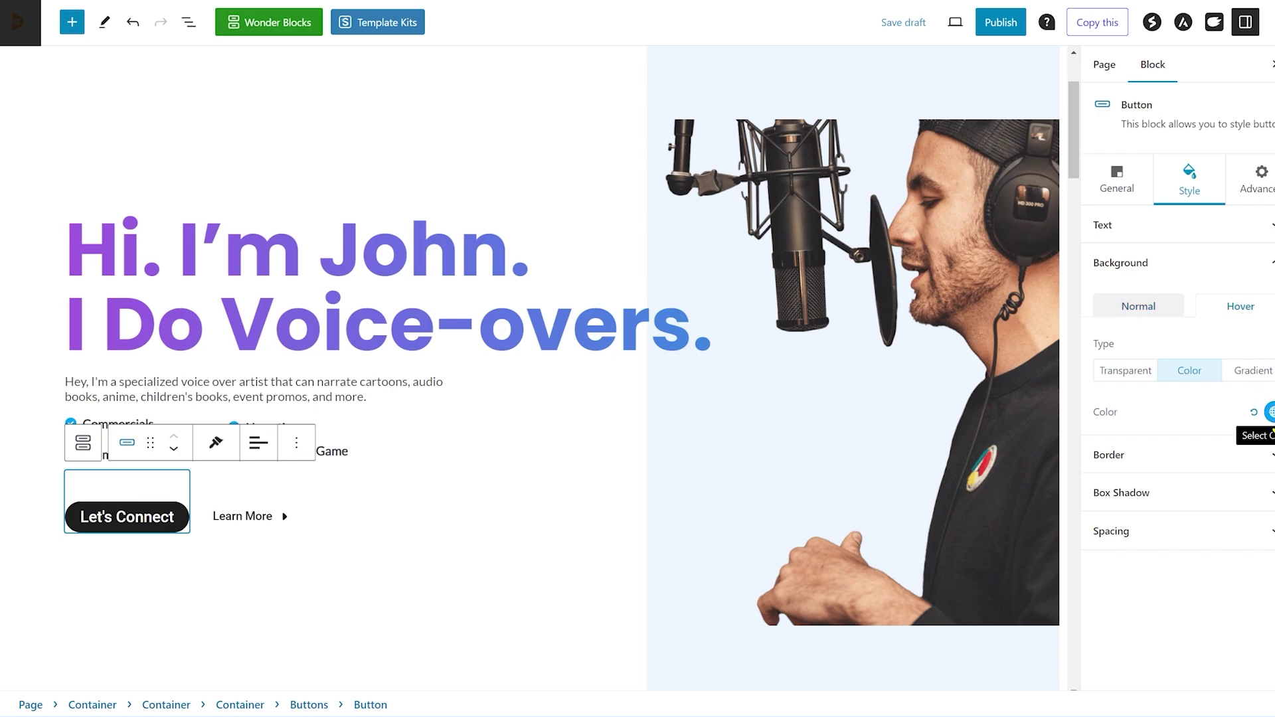
click(1270, 412)
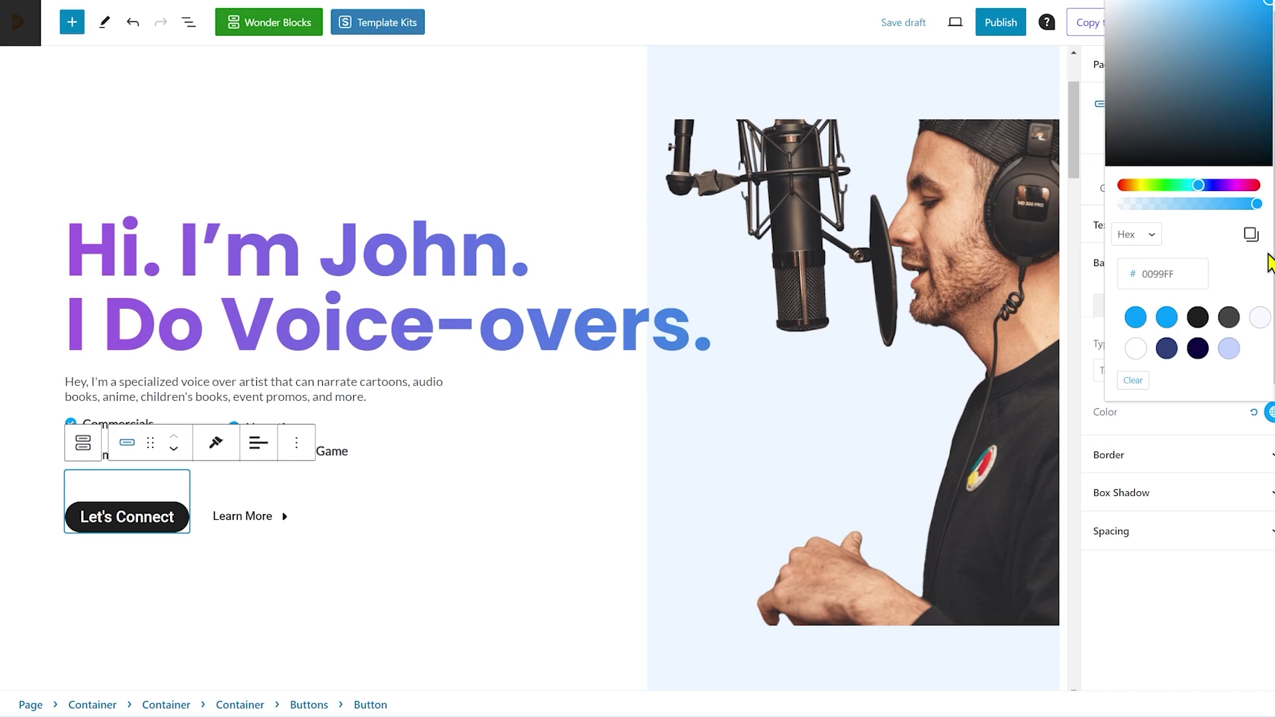
click(1268, 75)
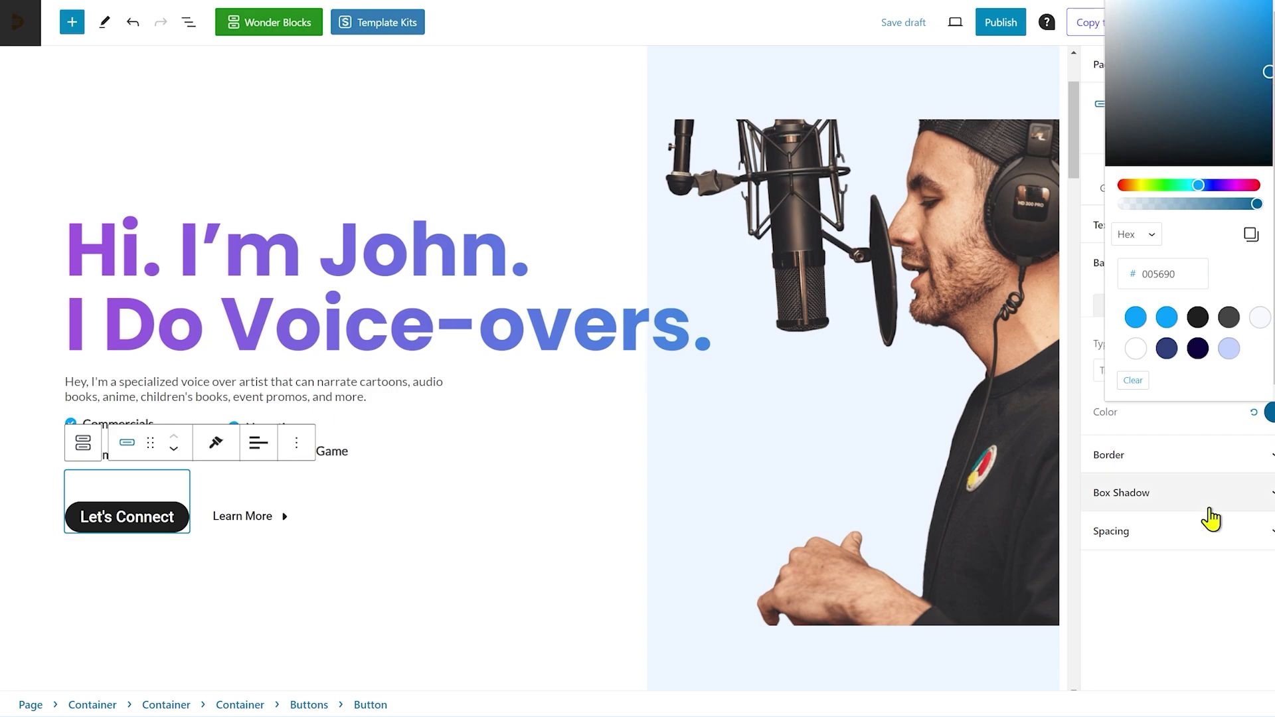
click(1191, 620)
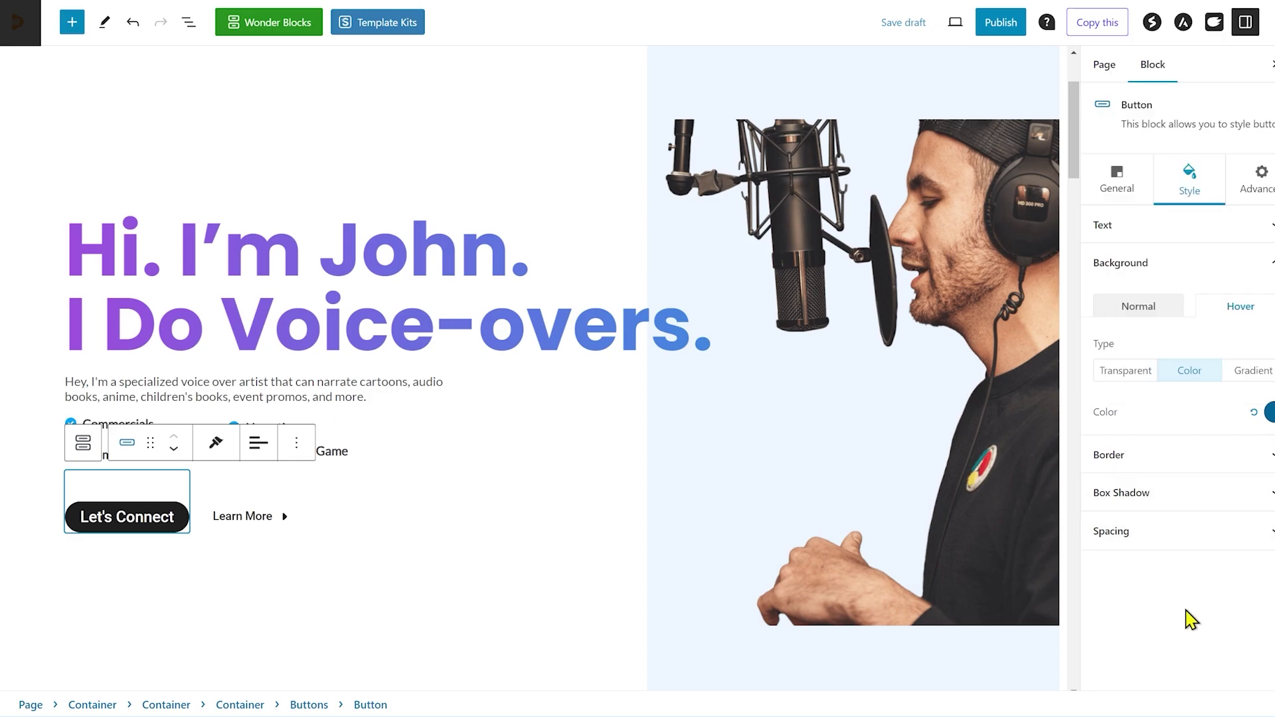
- Give the Let's Connect button a border with the Solid style
click(1187, 466)
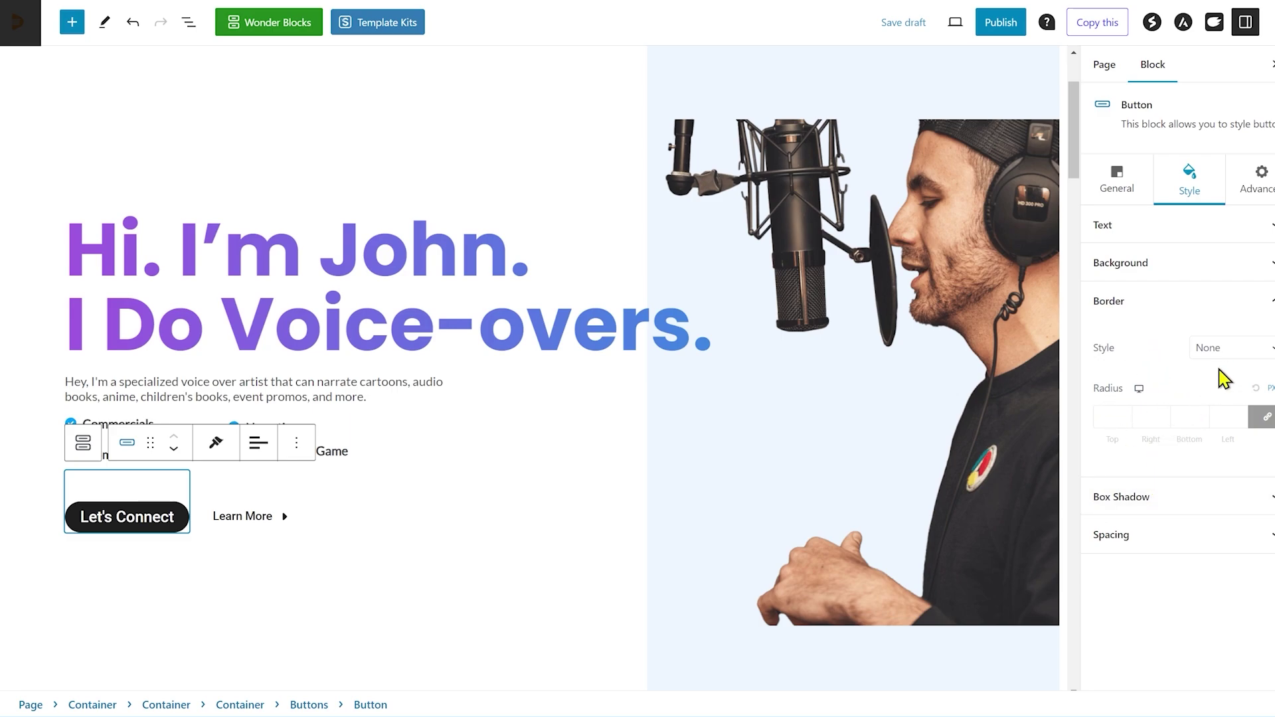
click(1235, 350)
click(1236, 397)
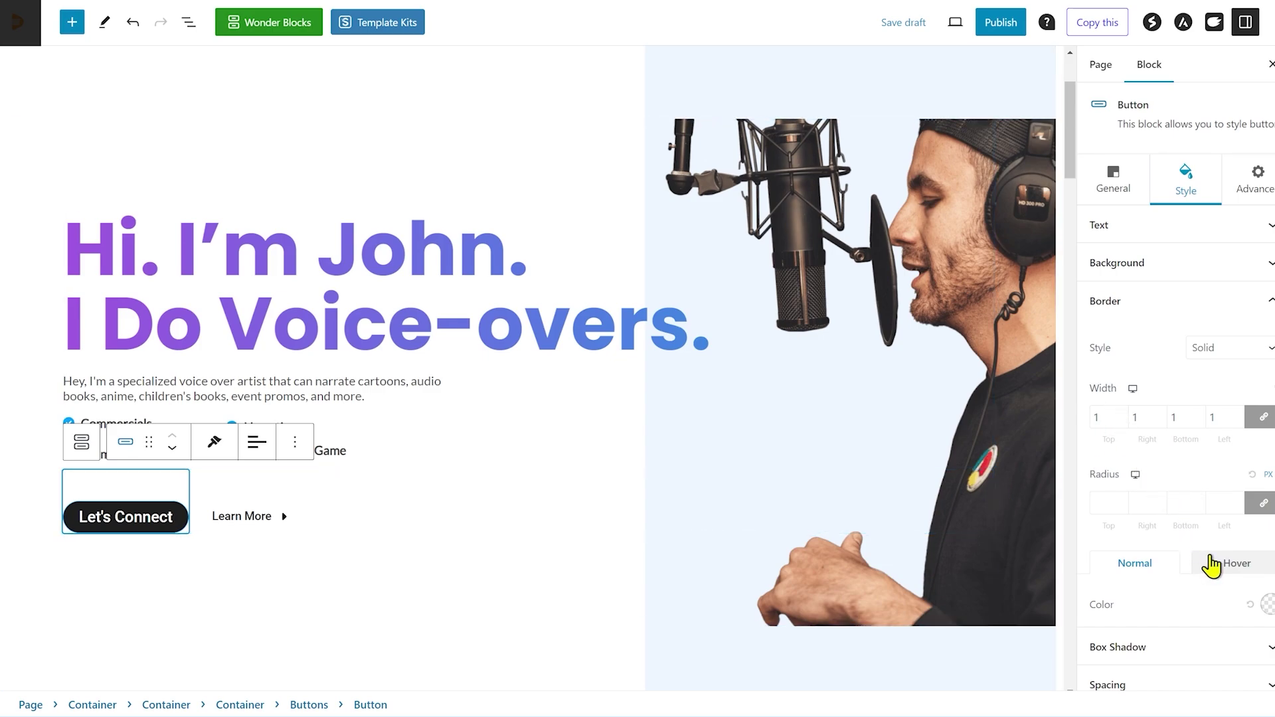
- Make the Let's Connect button's normal border color fully transparent and set the border width to 3 on all sides
click(1265, 605)
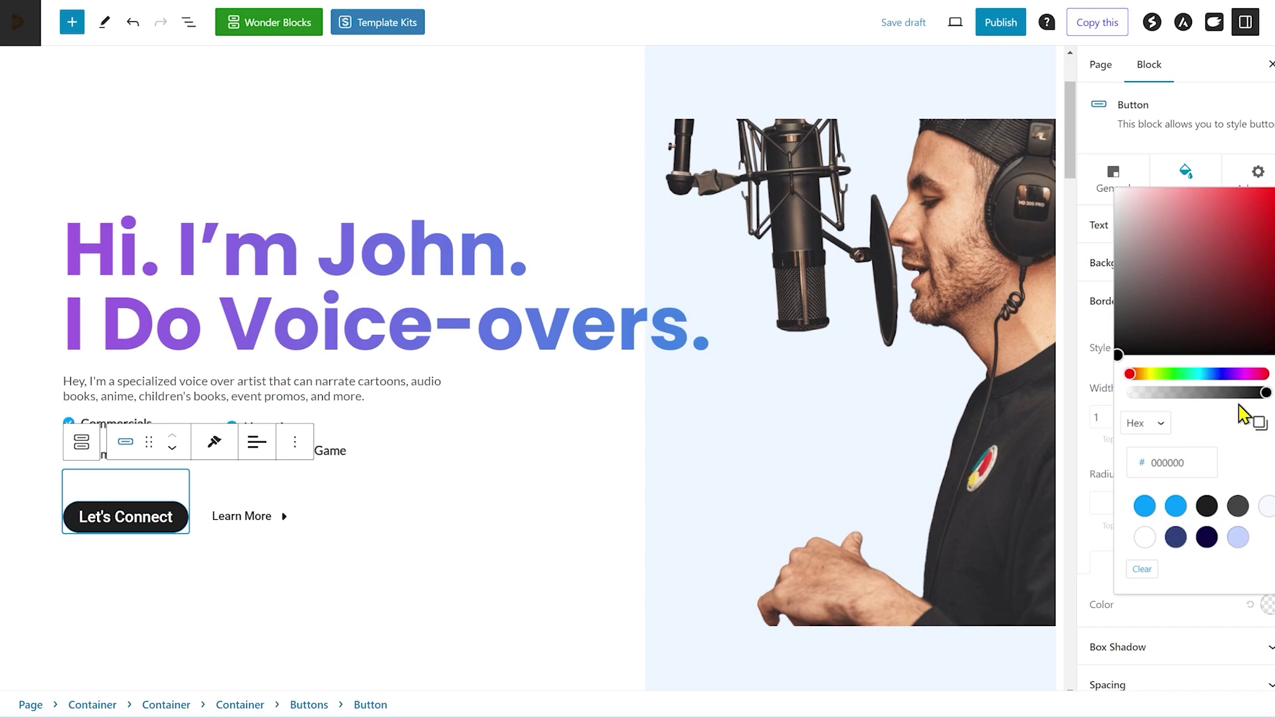
click(1130, 393)
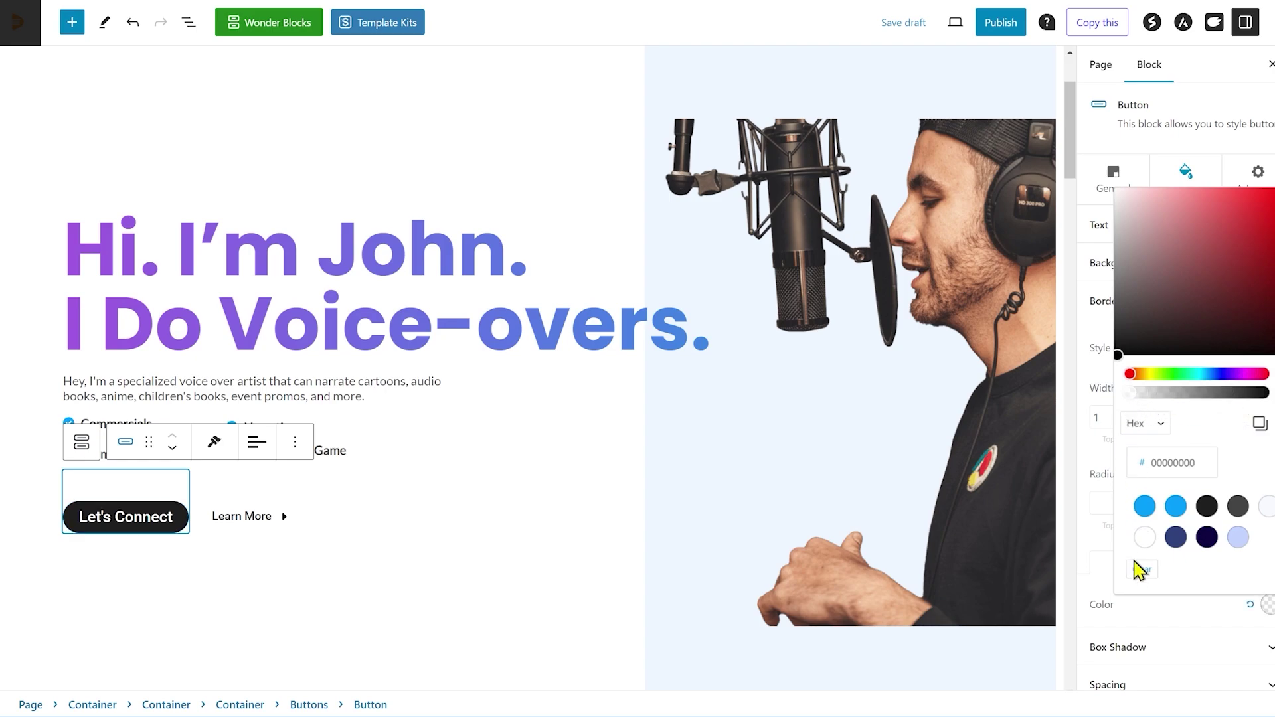
click(1169, 621)
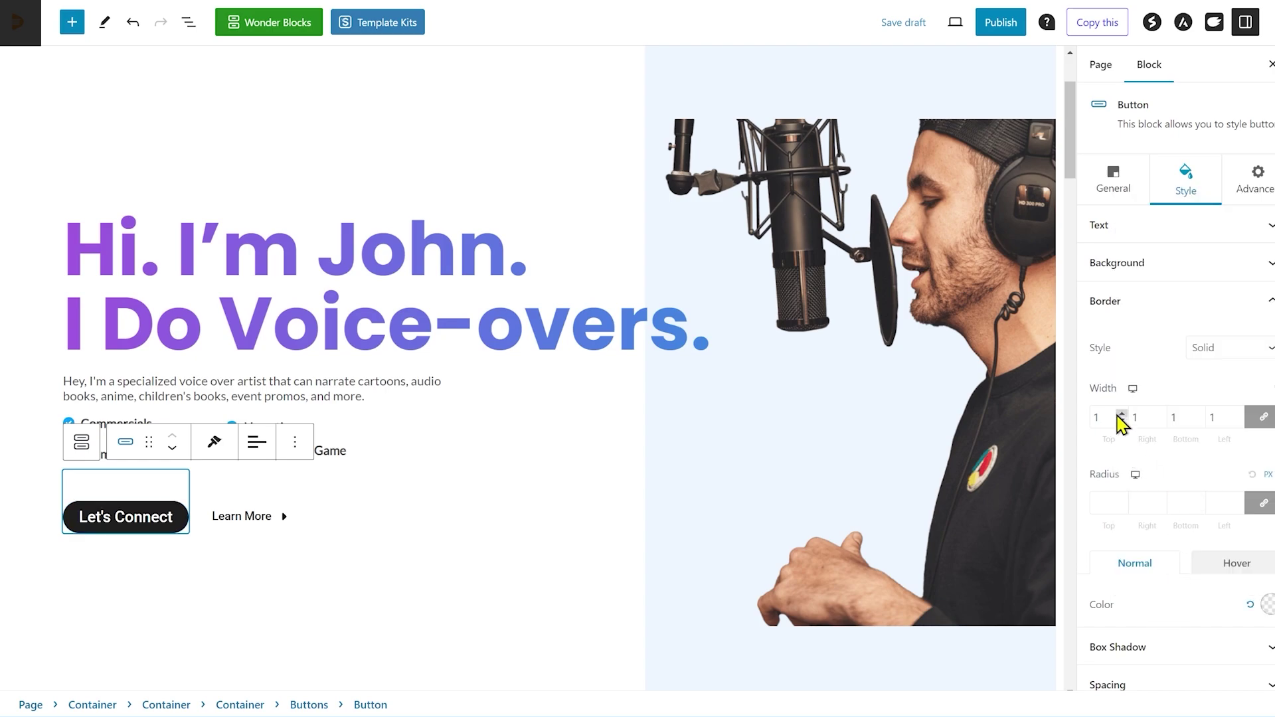
click(1121, 415)
click(1121, 415)
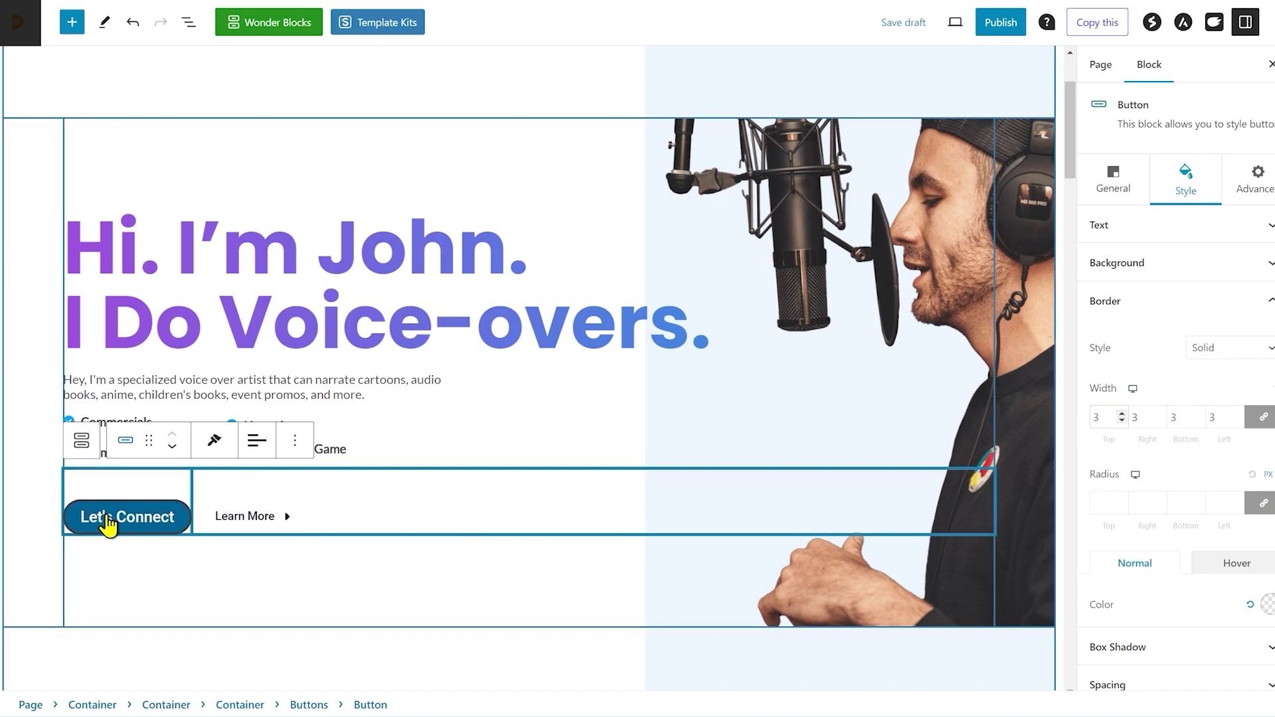
- Set the Let's Connect button's hover border color to the blue 0099FF palette color
click(1238, 566)
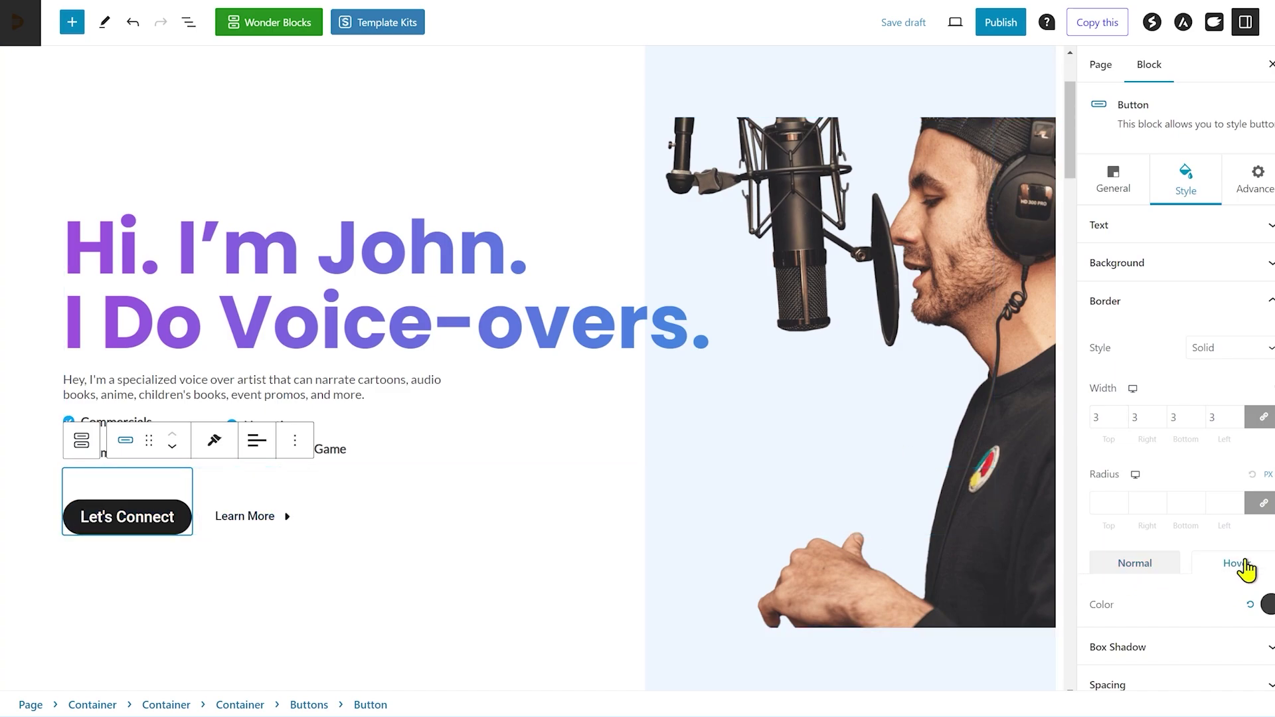
click(1267, 606)
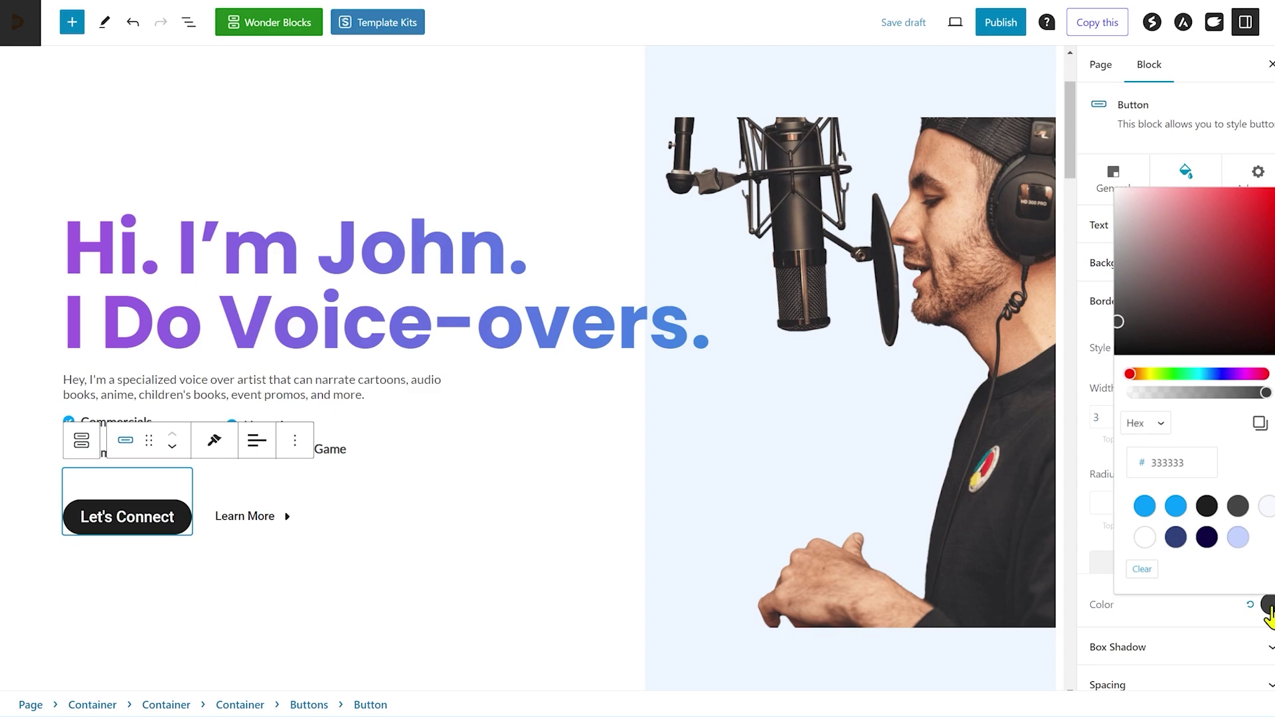
click(1144, 508)
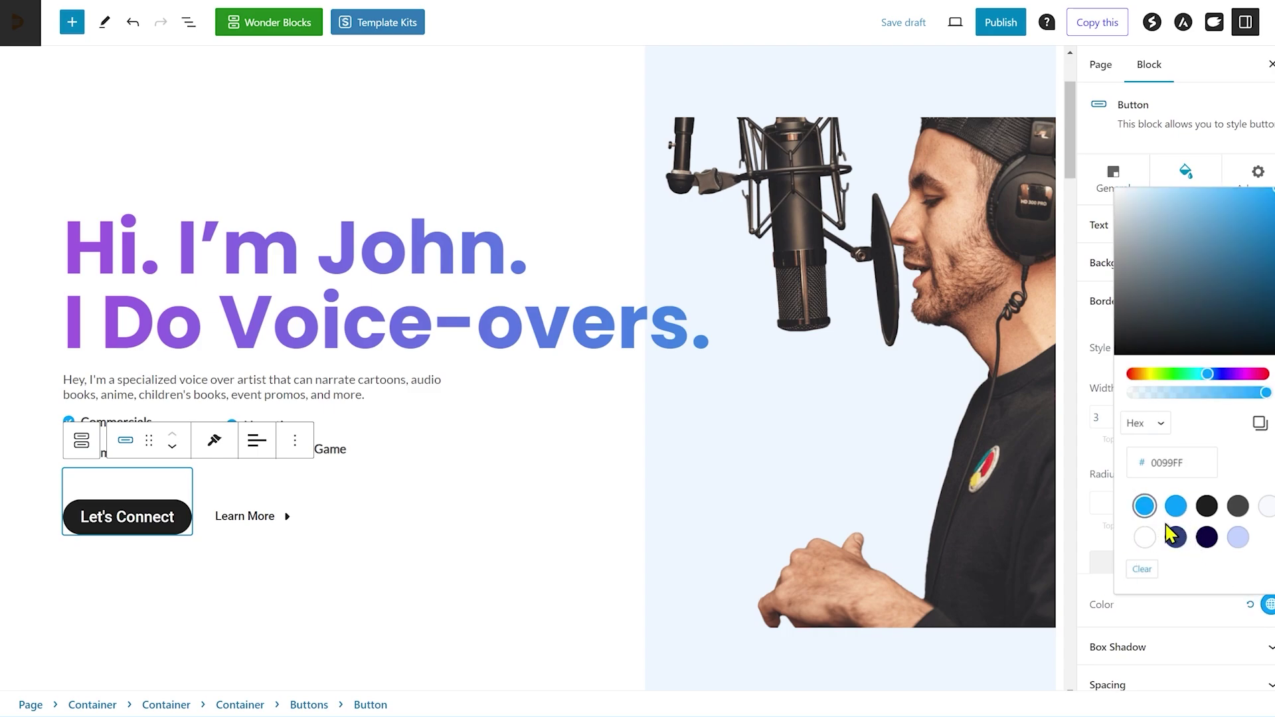
click(1193, 616)
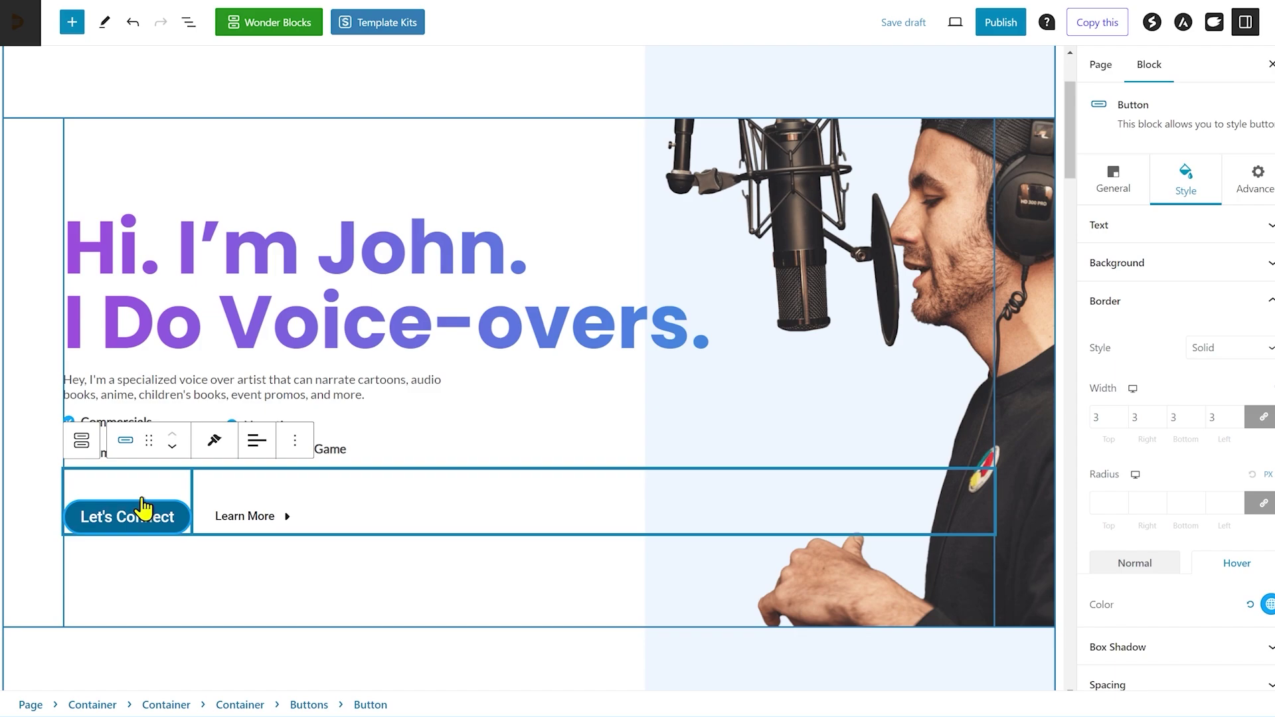
- Set the font size of the hero's Learn More button text to 20 in its Typography settings
scroll(1210, 584, down, 1)
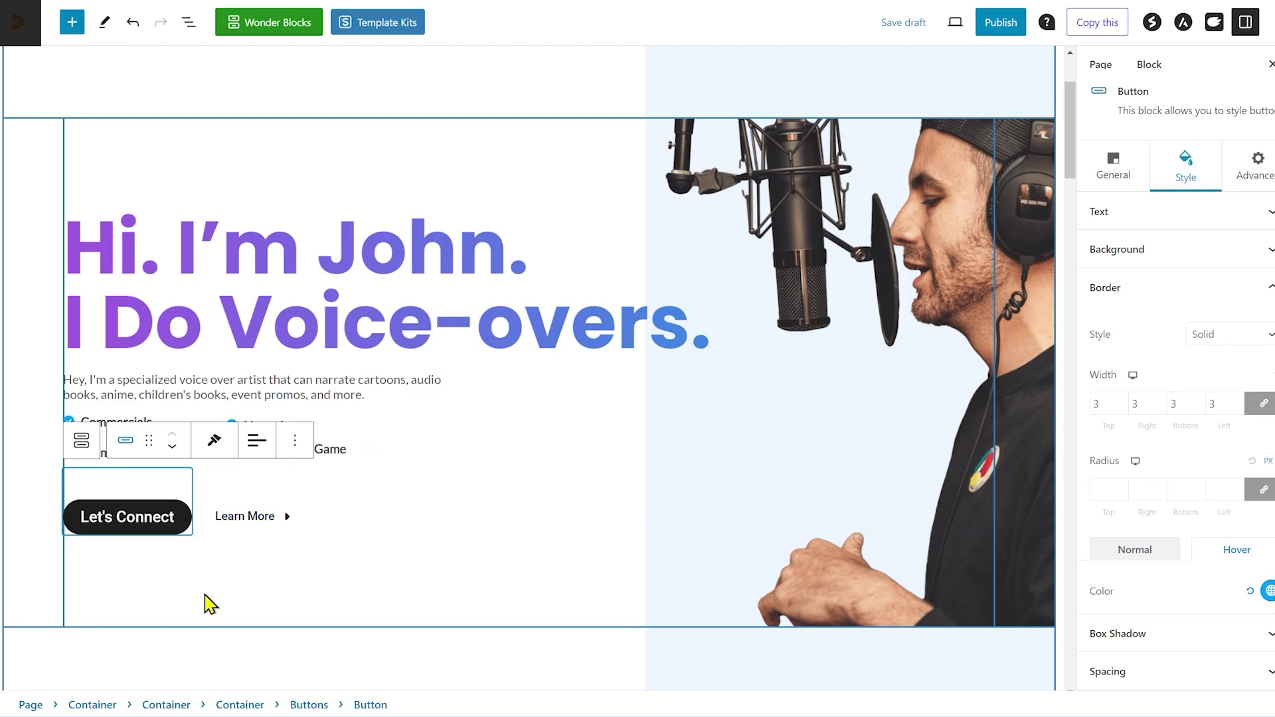
click(271, 528)
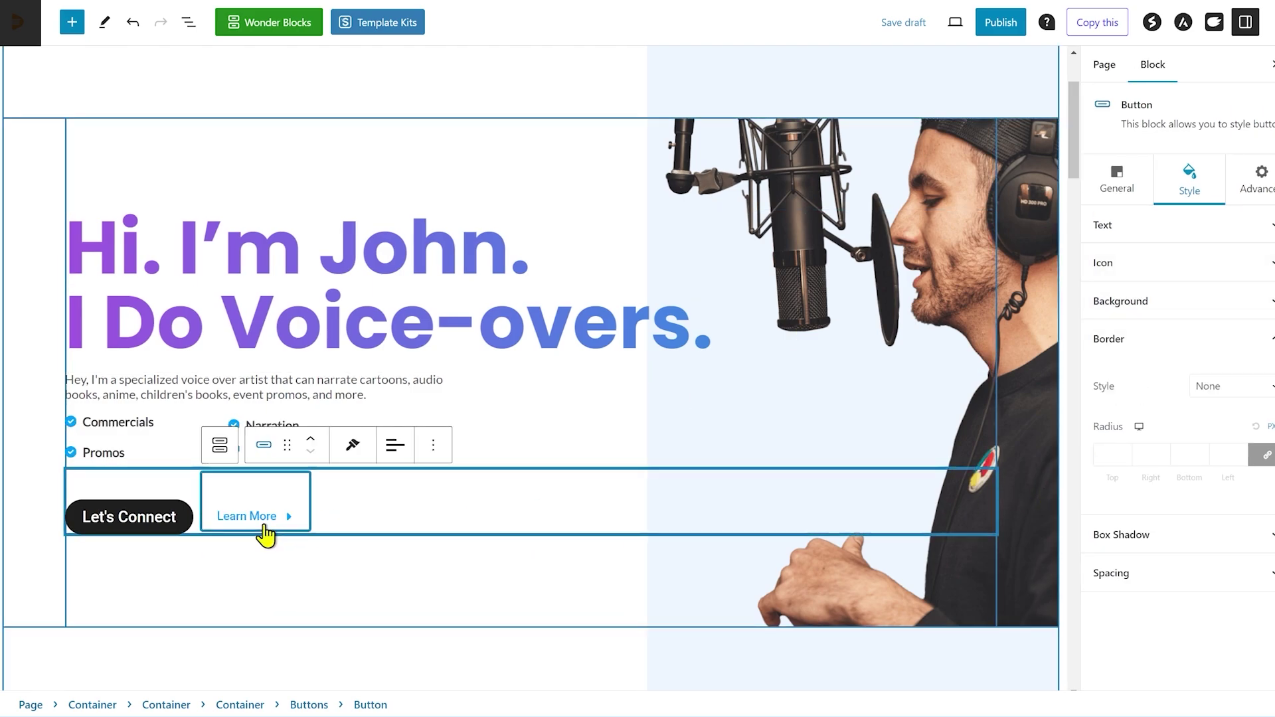
click(1164, 229)
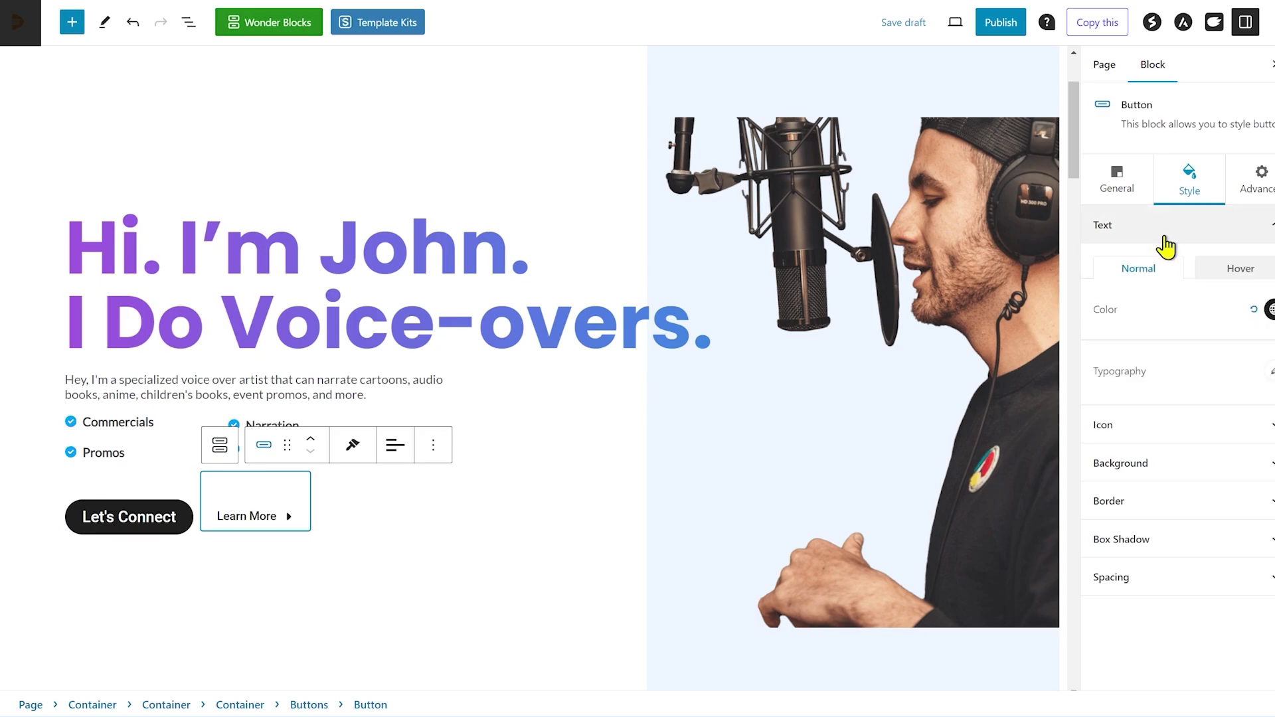
click(1269, 373)
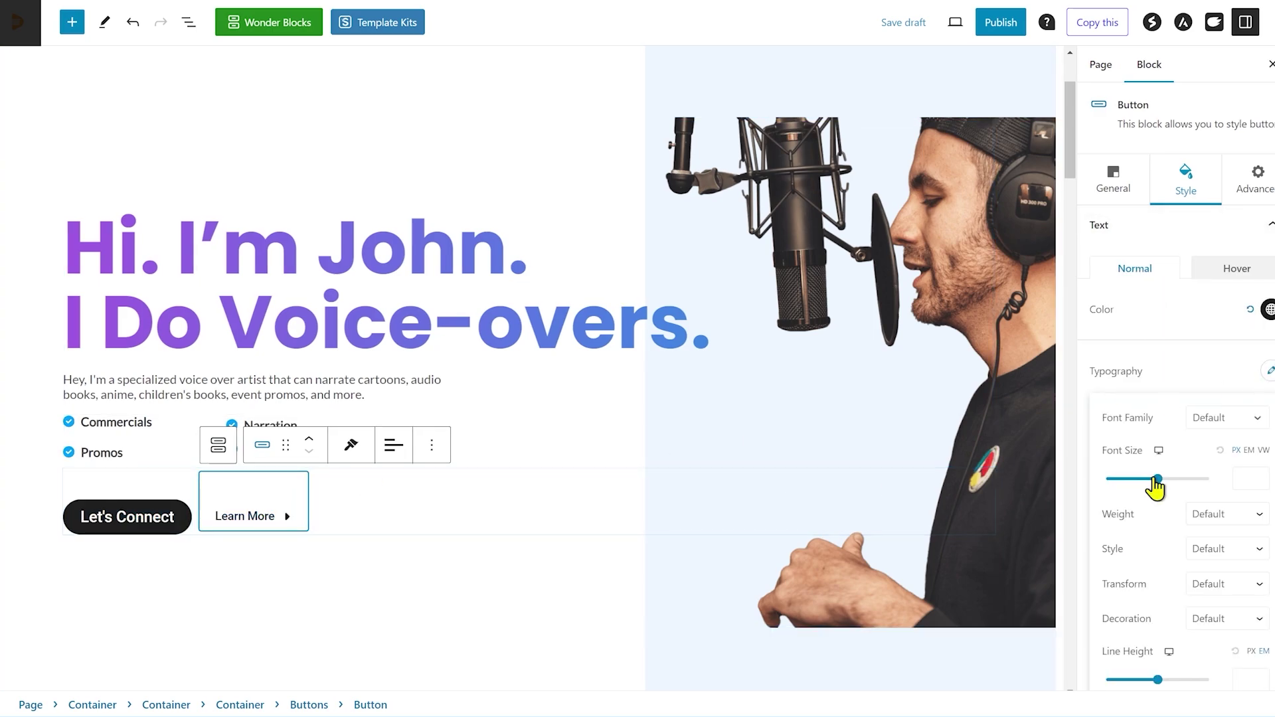
click(1253, 481)
text(20)
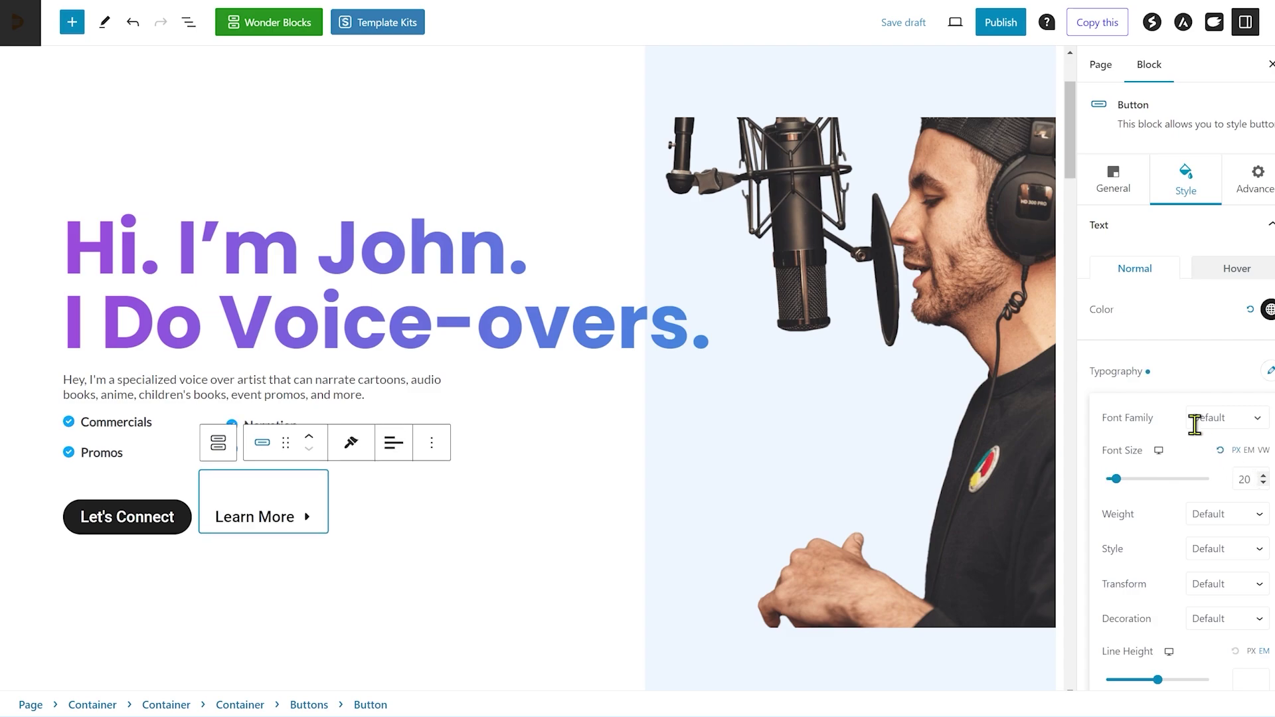
click(1198, 302)
click(1172, 235)
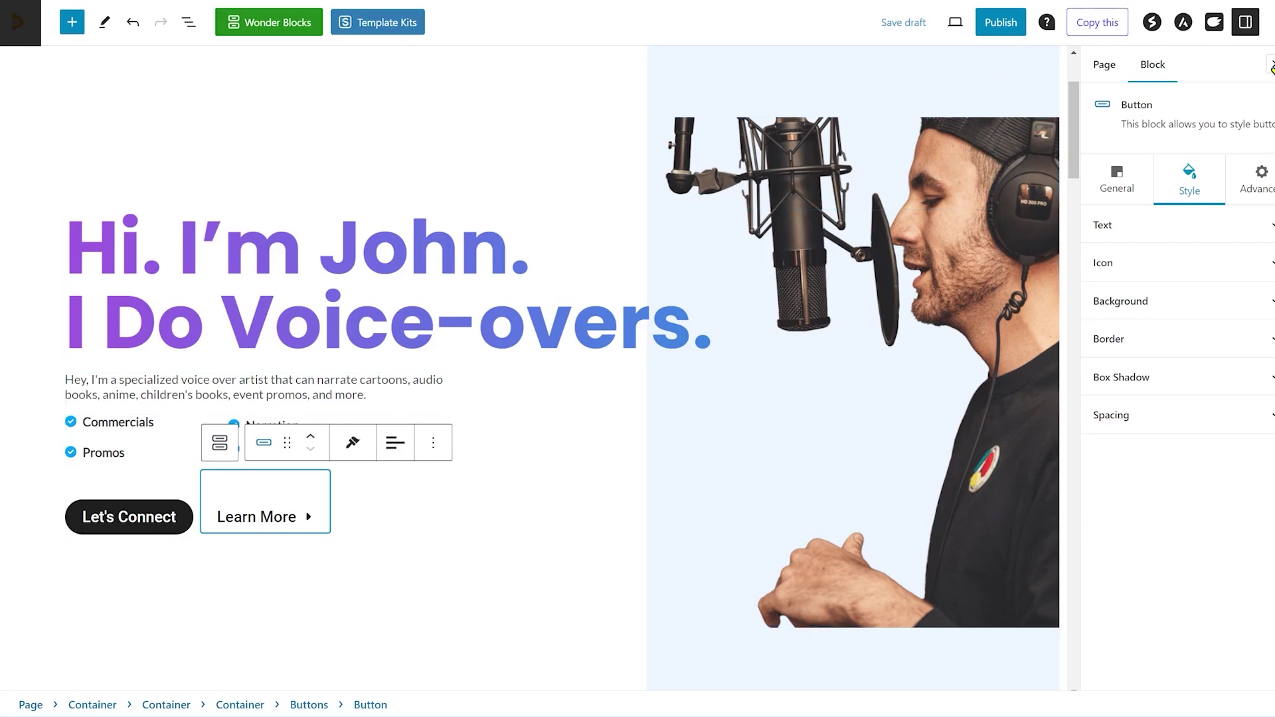
- Close the block settings and open a preview of the page in a new tab
click(1271, 66)
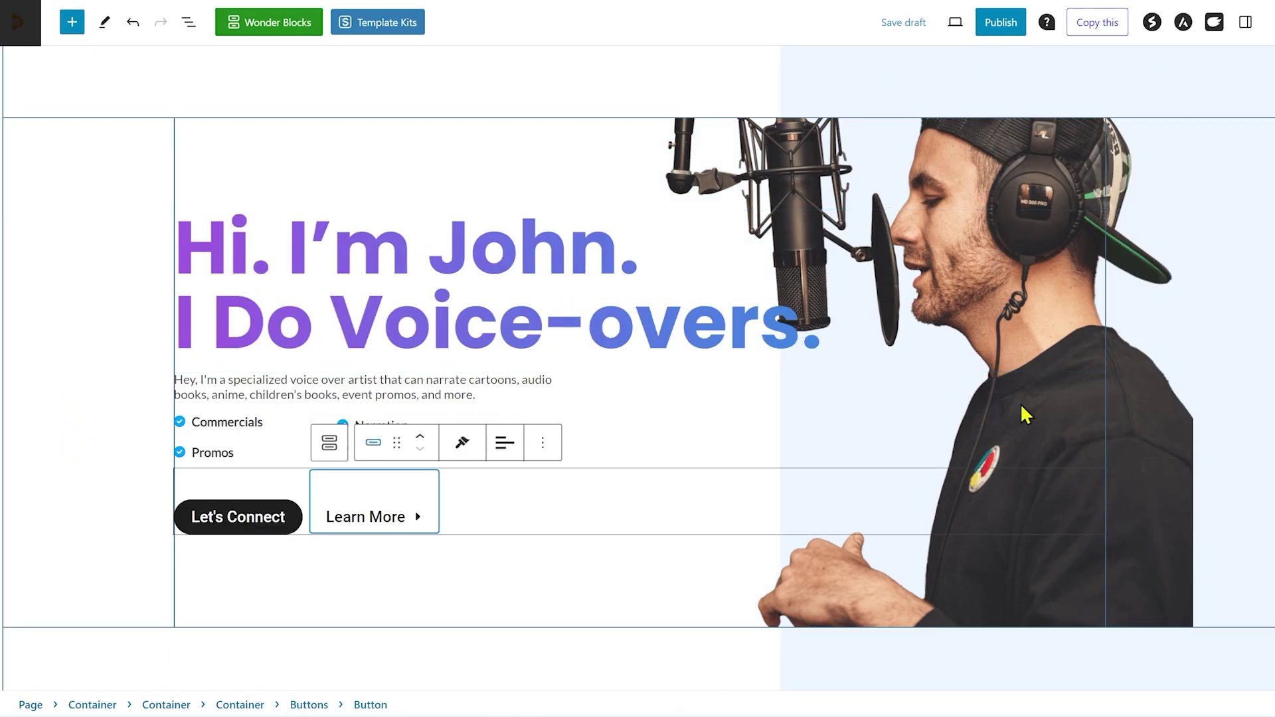
click(956, 24)
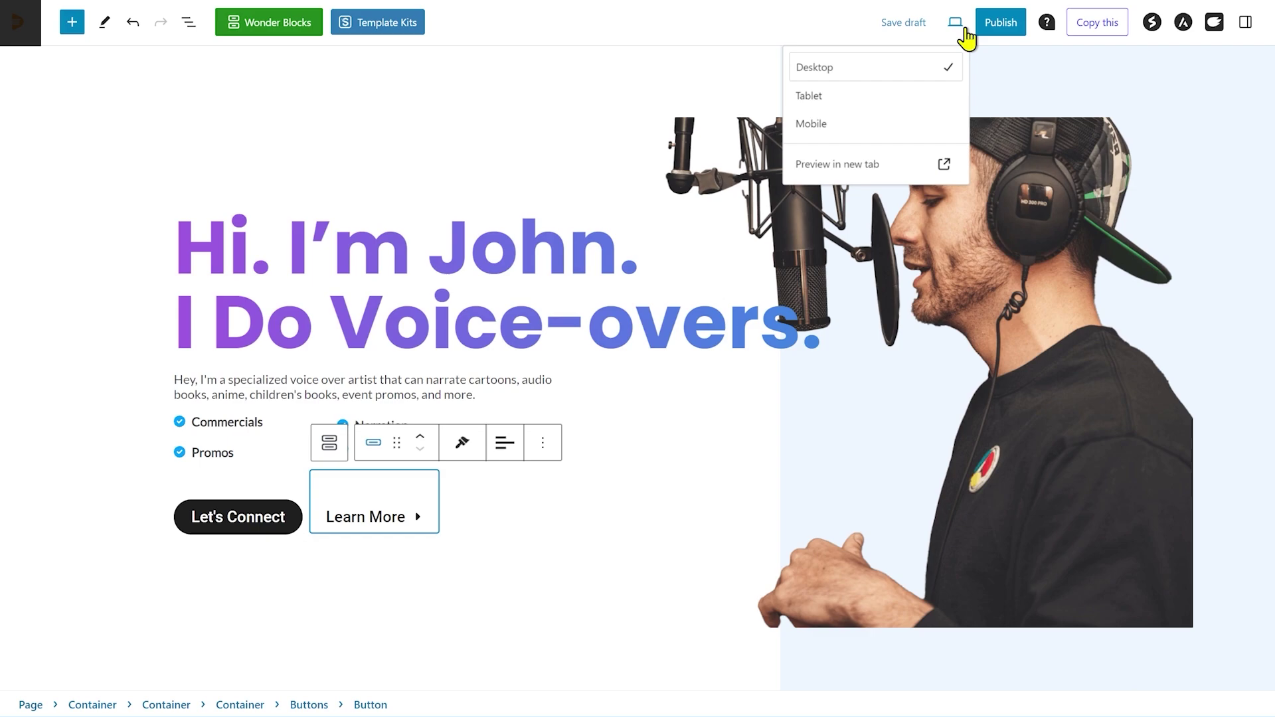
click(888, 172)
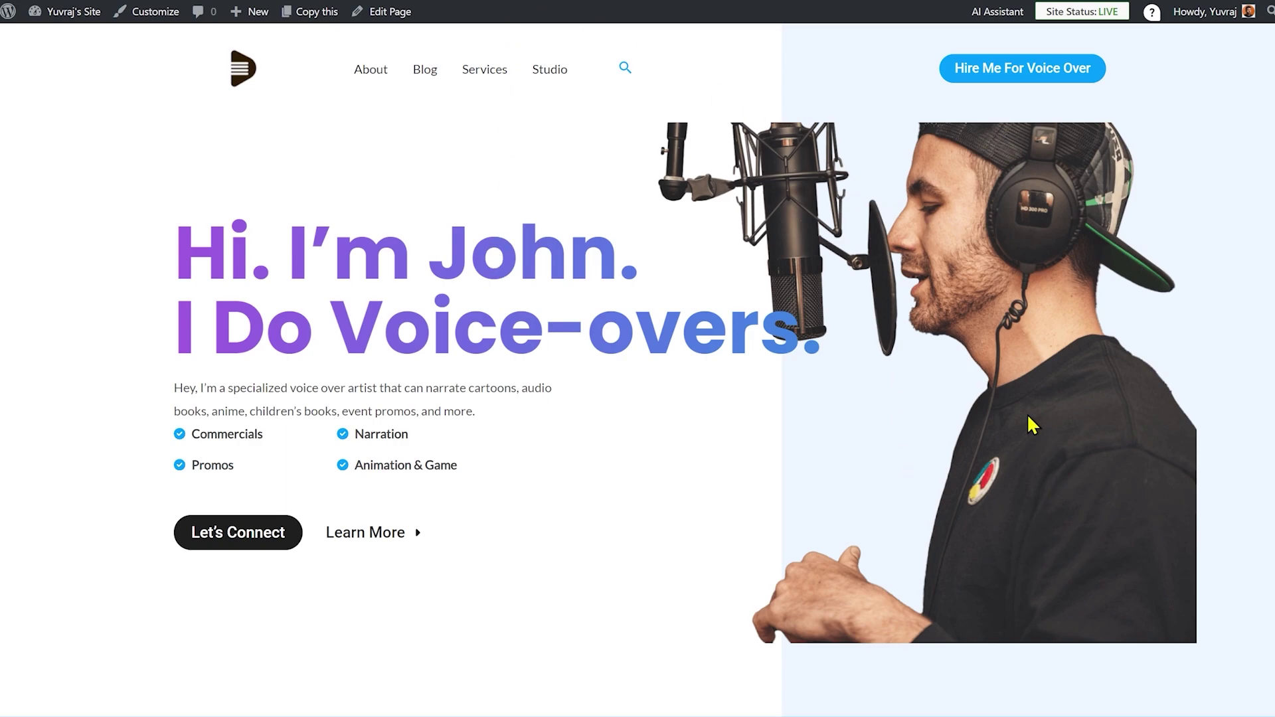
- Examine the previewed page's sections from the hero down to Lets Work Together and return to the hero
scroll(779, 332, down, 10)
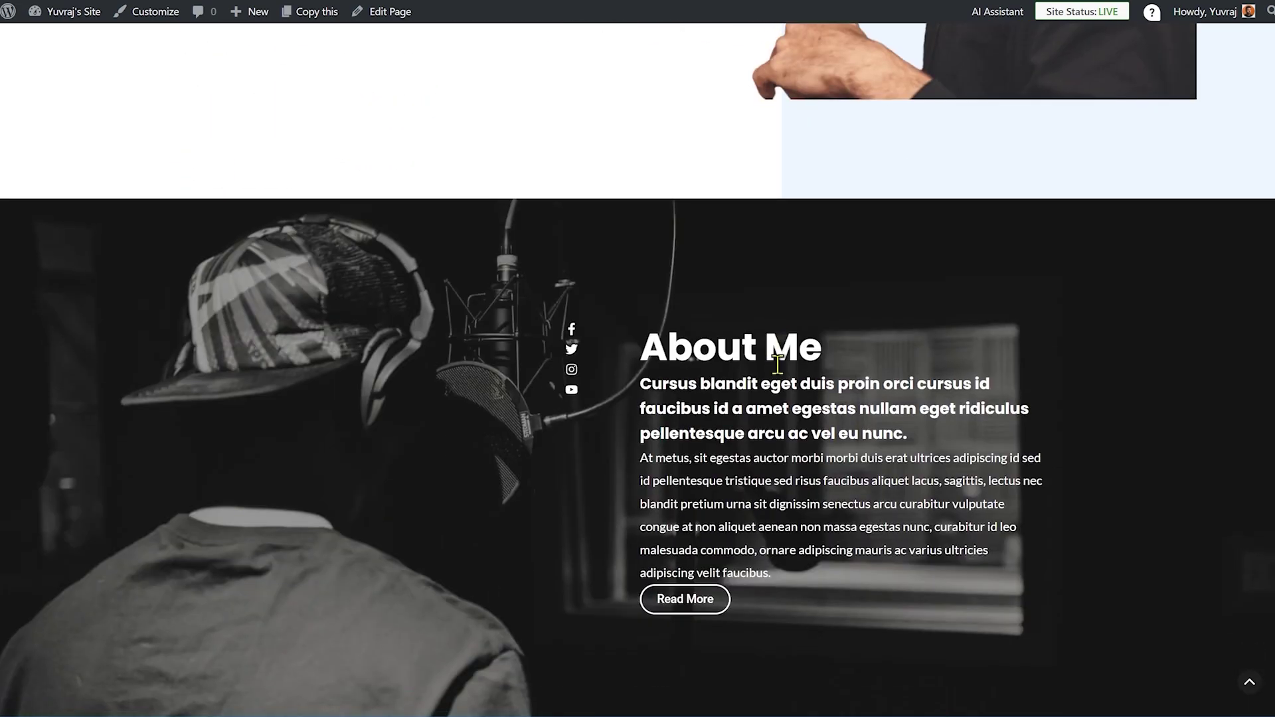
scroll(784, 384, down, 5)
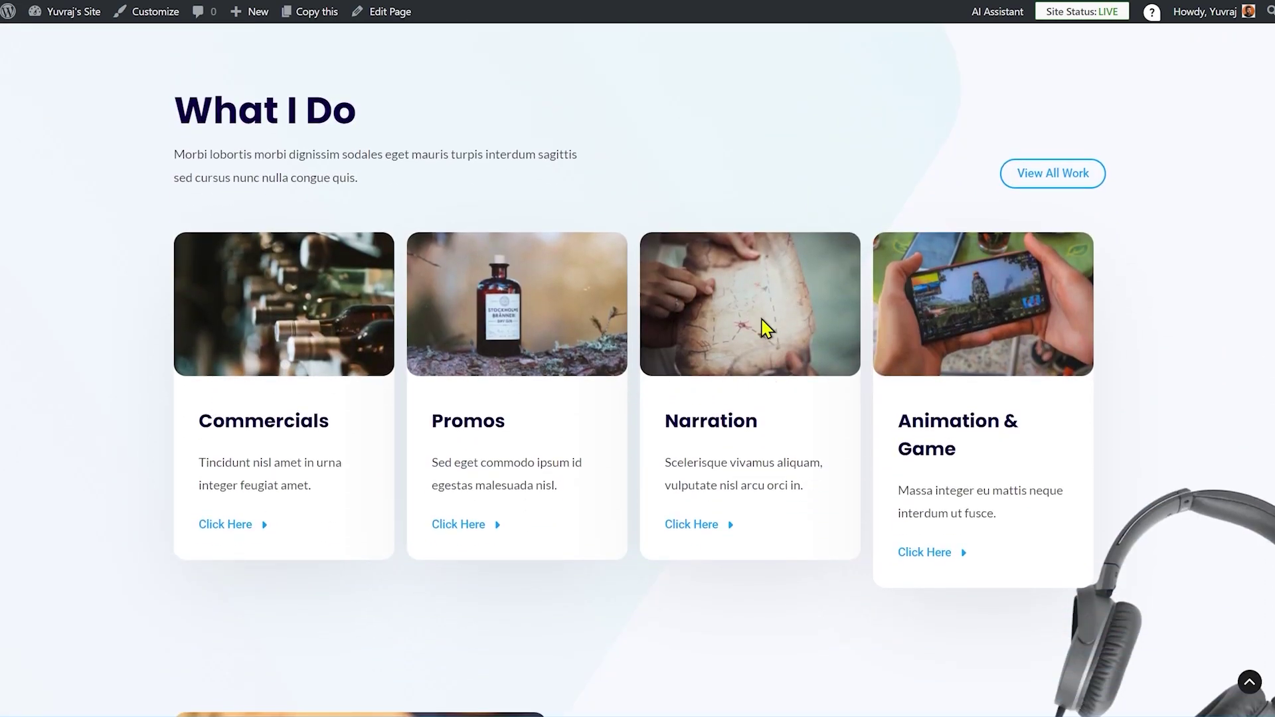
scroll(764, 324, down, 8)
scroll(348, 437, down, 6)
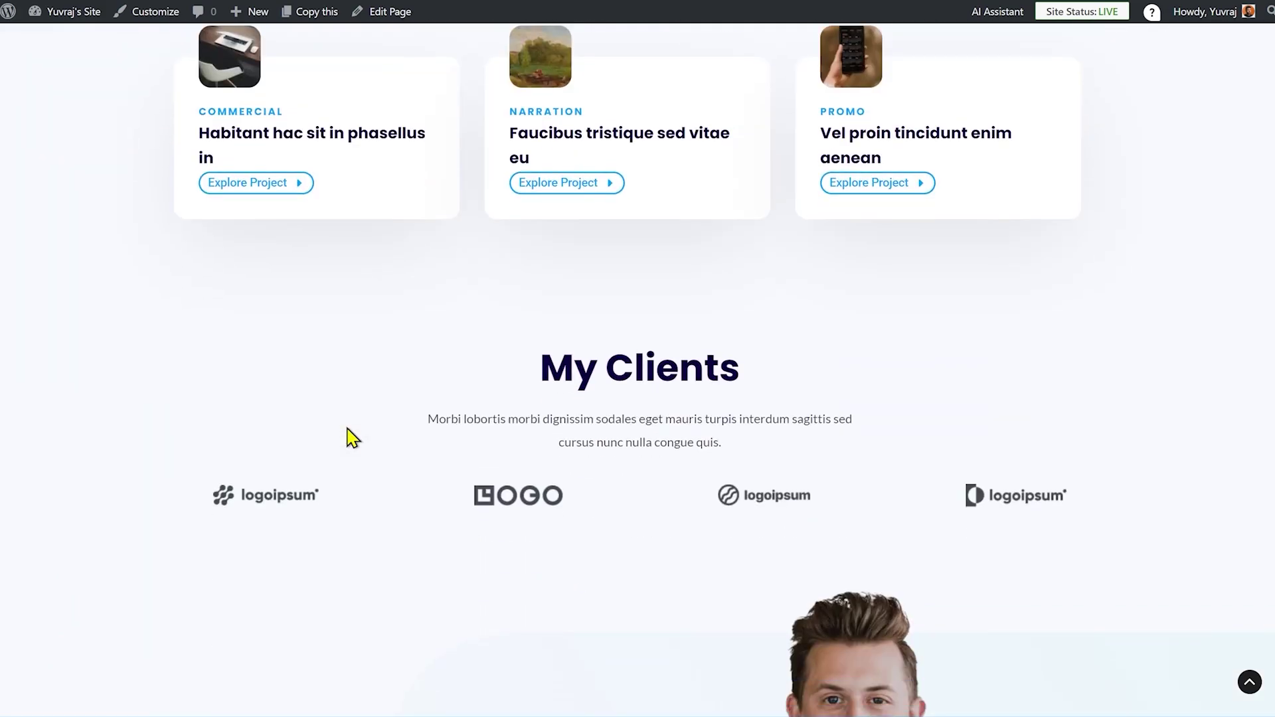
scroll(349, 437, up, 5)
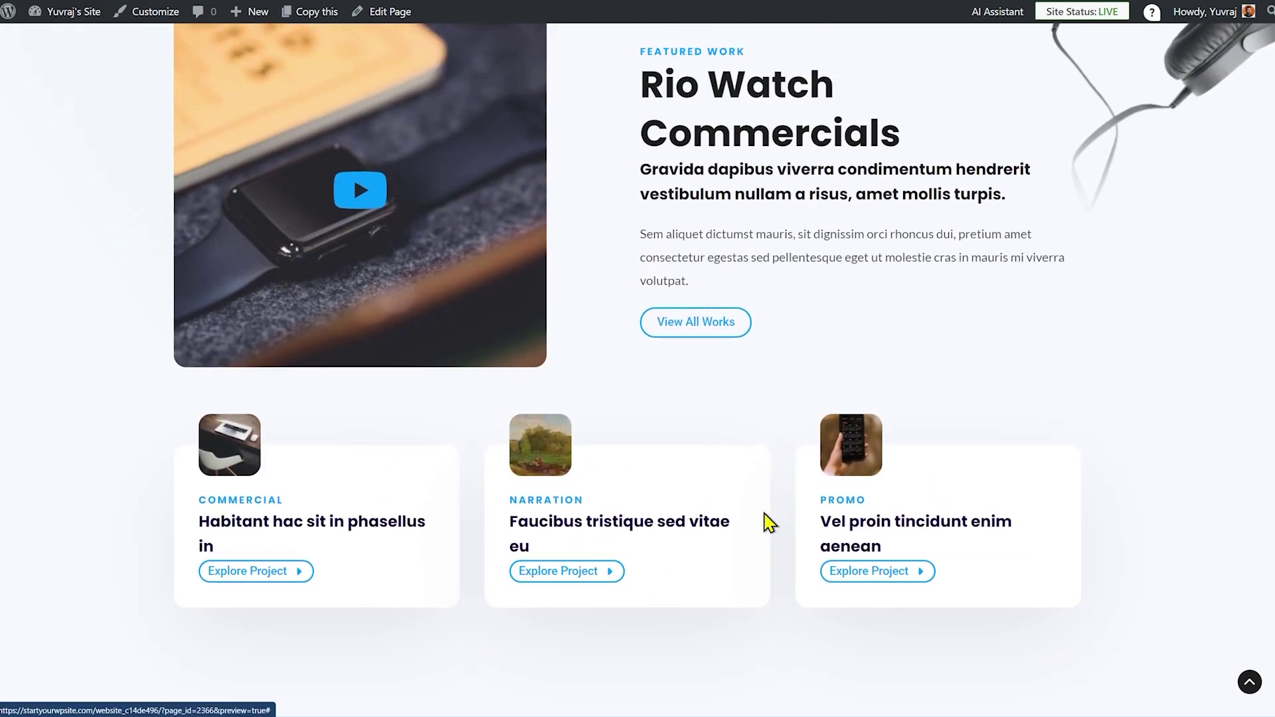
scroll(762, 521, down, 12)
scroll(764, 522, down, 3)
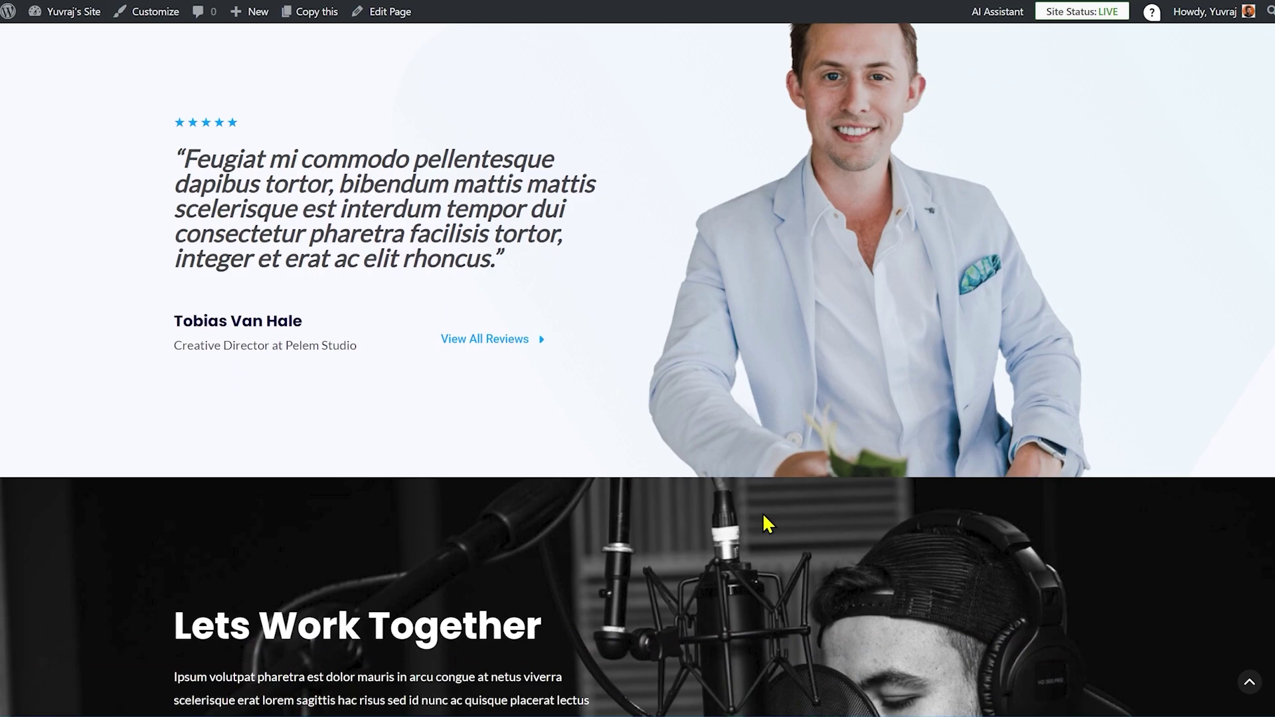
scroll(764, 522, up, 10)
scroll(764, 522, up, 10)
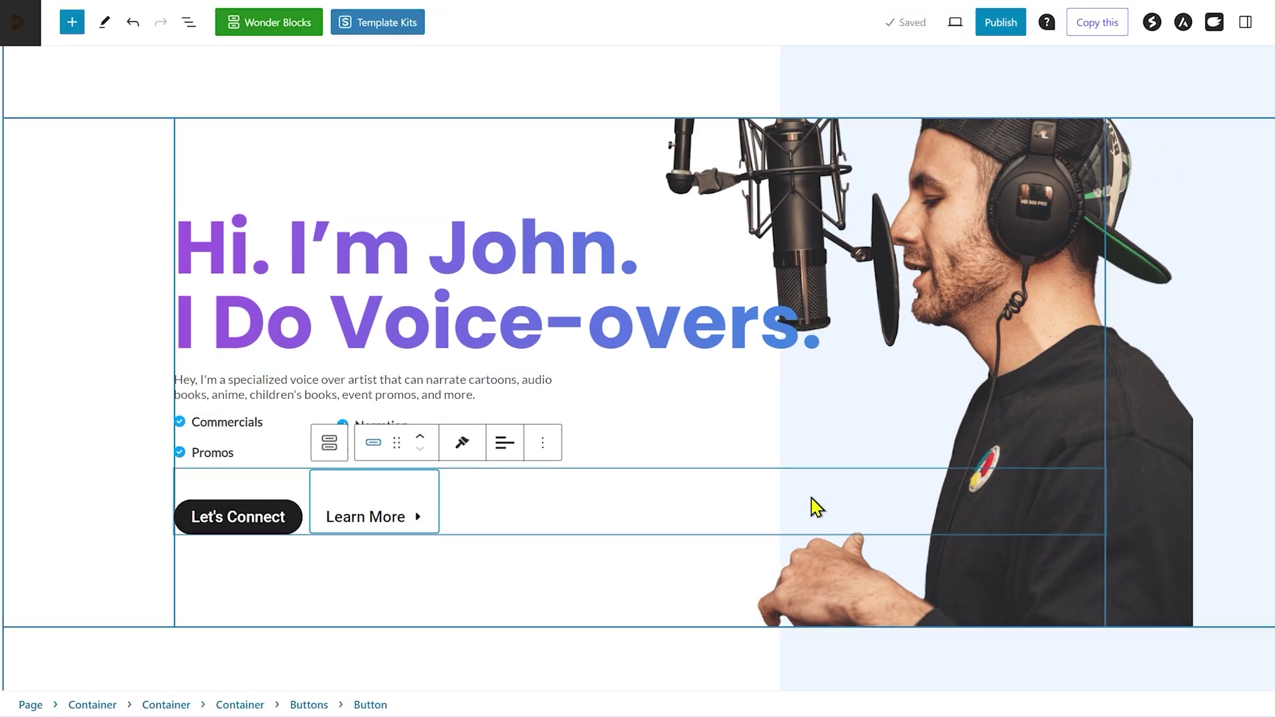
- Try to select the hero's voice artist picture directly on the editing canvas
click(994, 257)
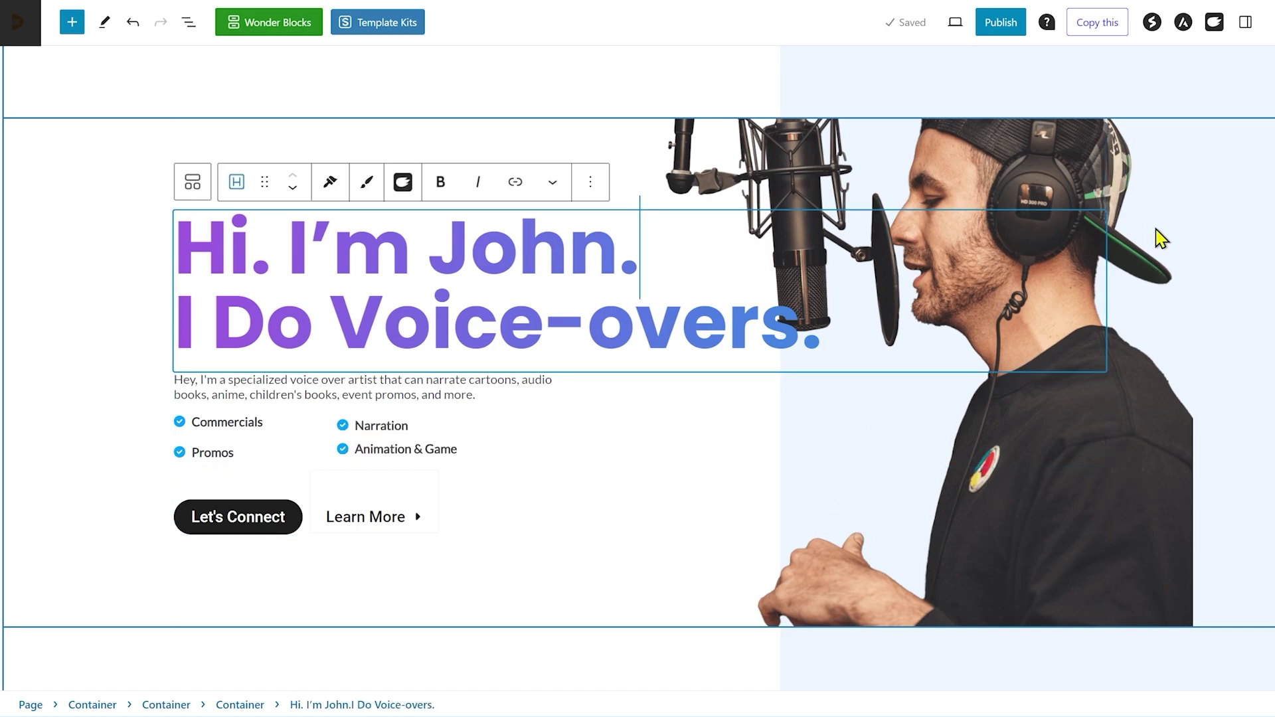
click(1167, 253)
click(868, 531)
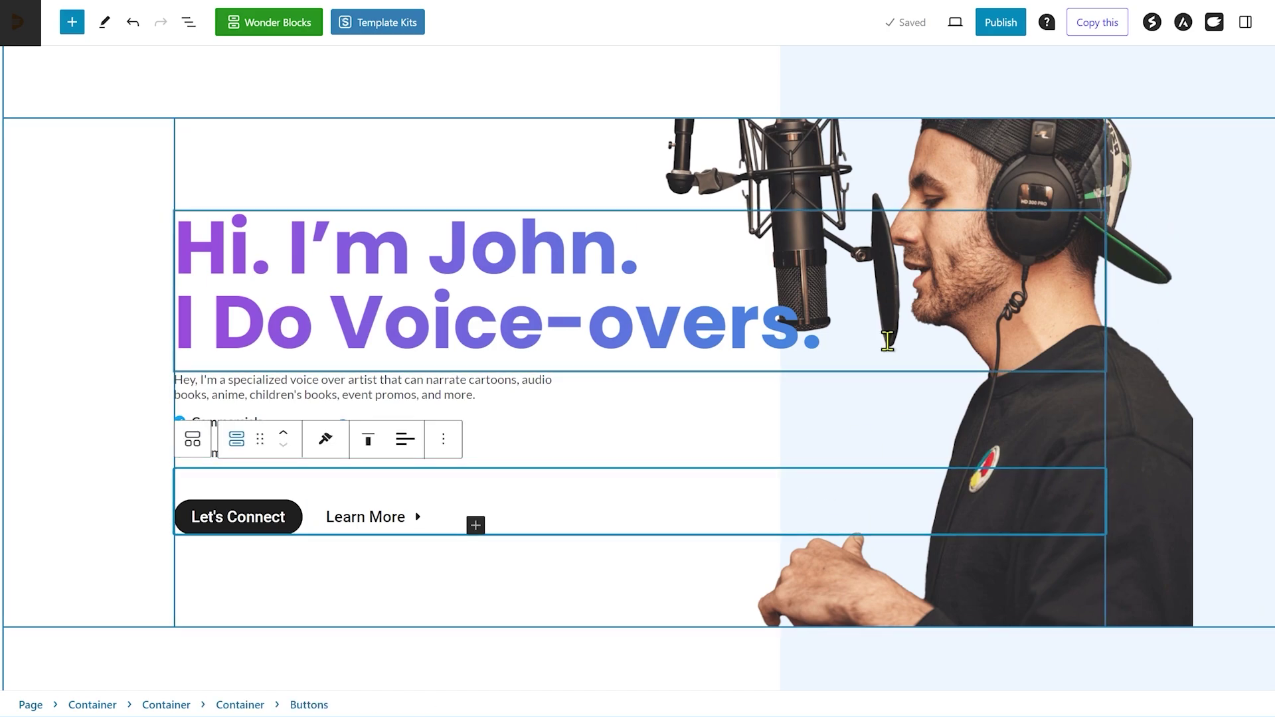
click(1017, 216)
click(1064, 187)
click(1167, 326)
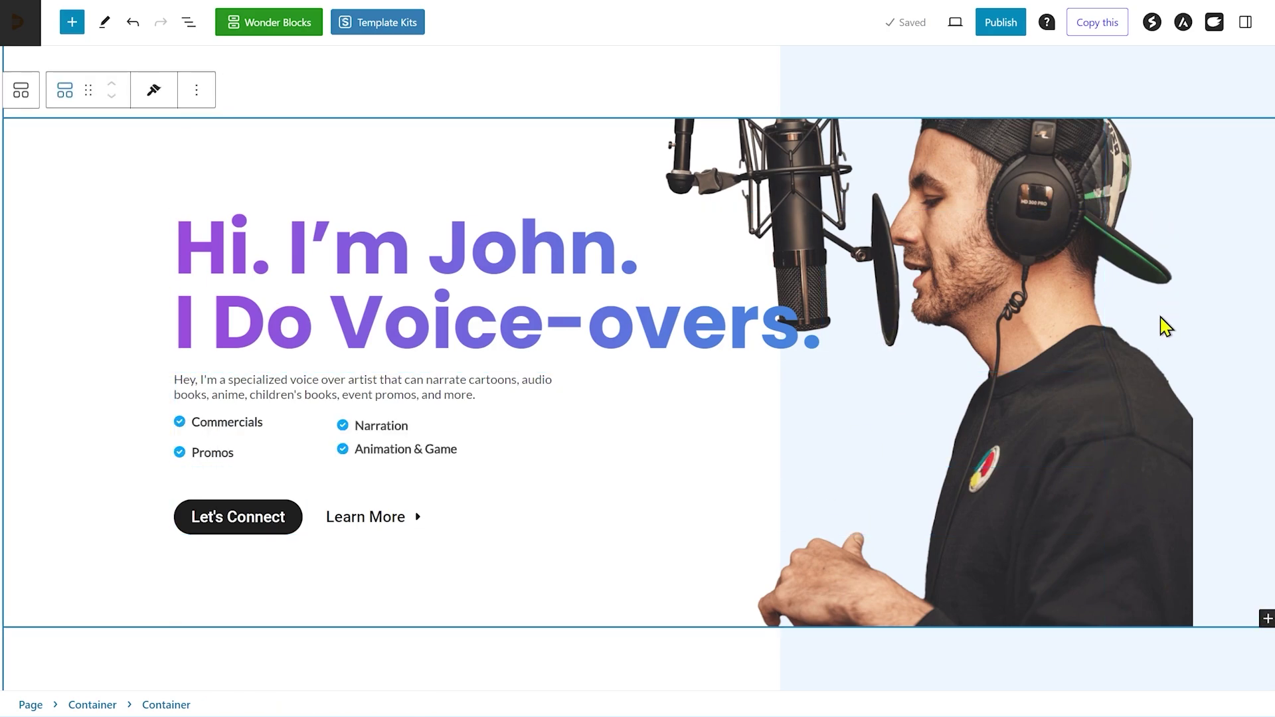
- Open the block structure list and show the background style settings of the container nested in the hero
click(189, 26)
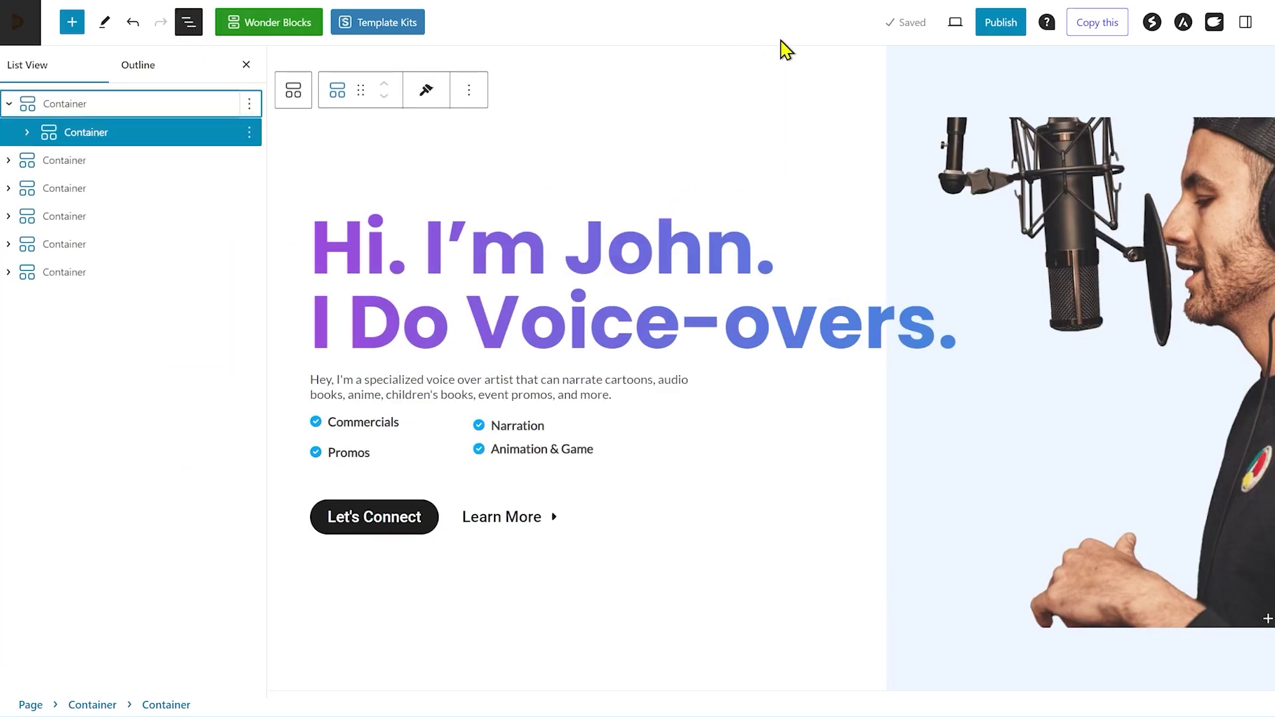
click(1245, 22)
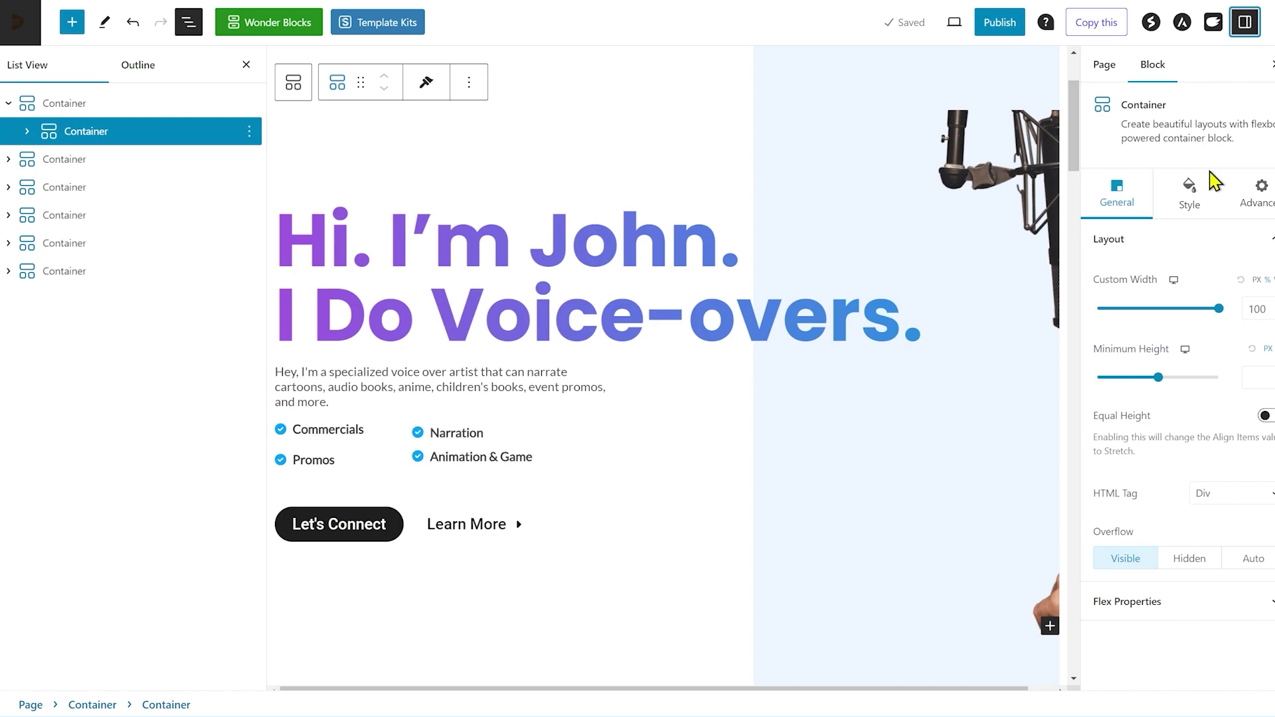
click(1196, 203)
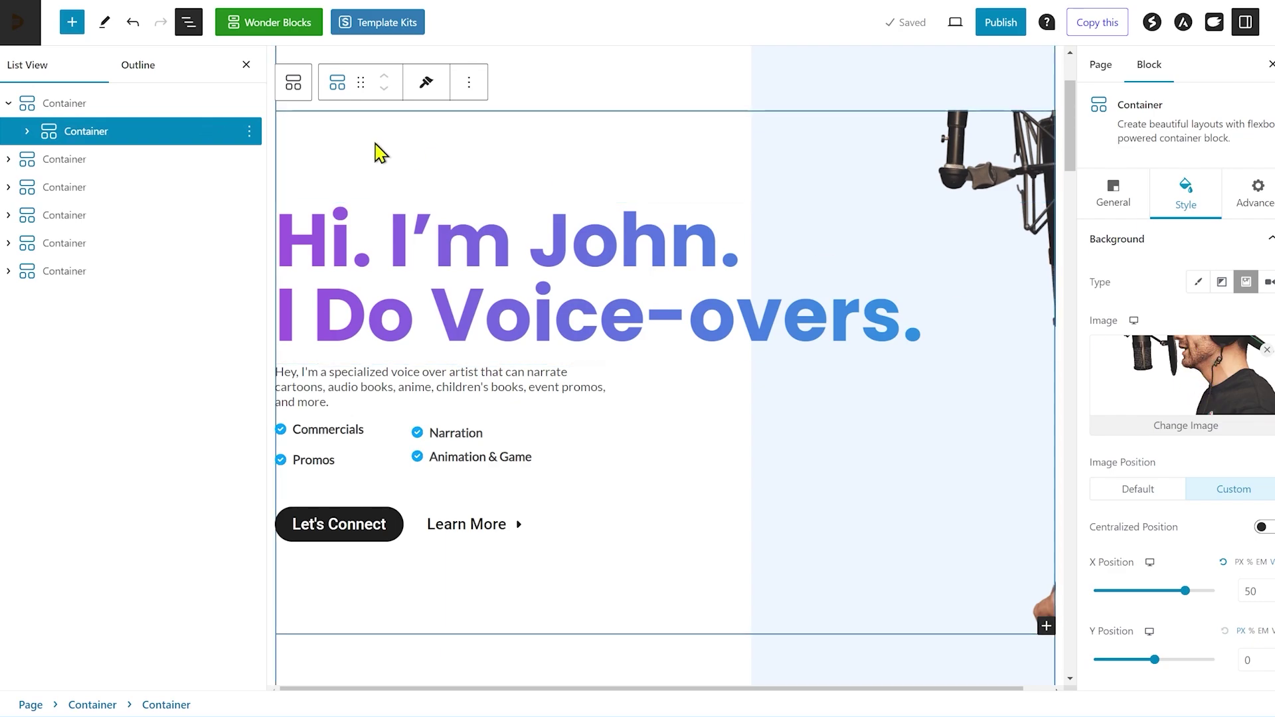
- Compare the background settings of the hero's outermost, second-level and innermost containers to find the one holding the picture
click(59, 110)
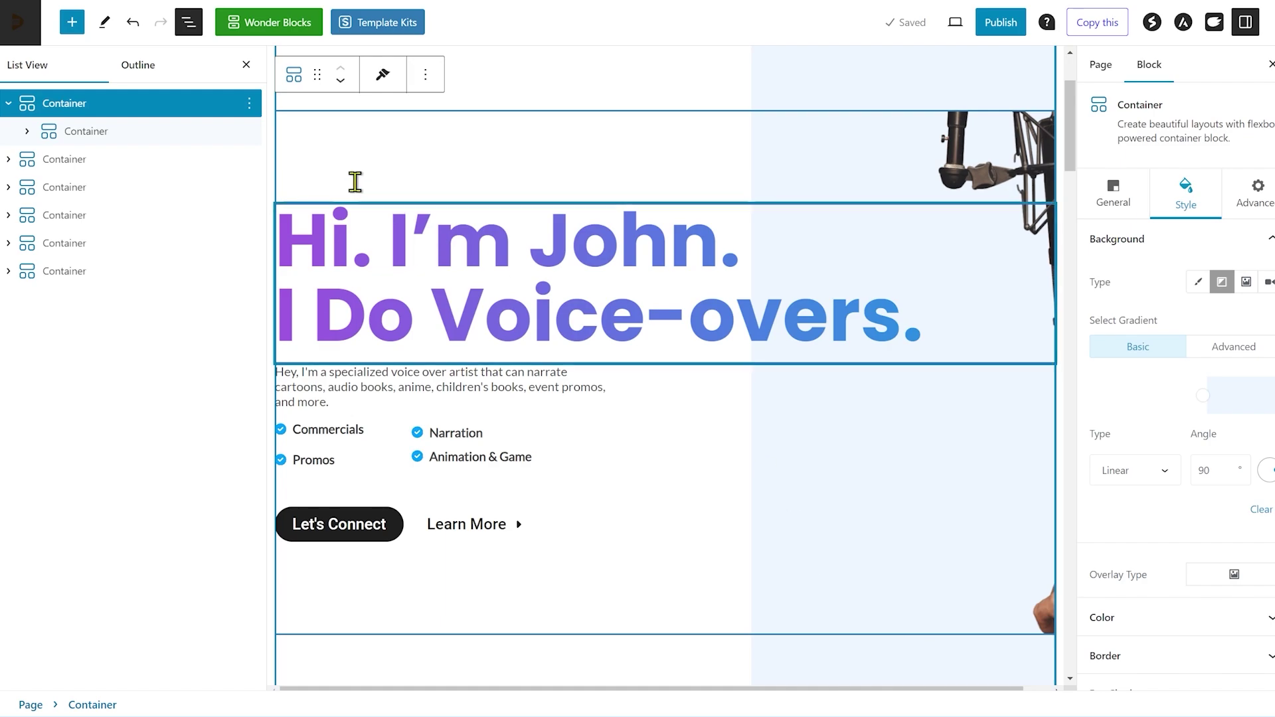
click(129, 135)
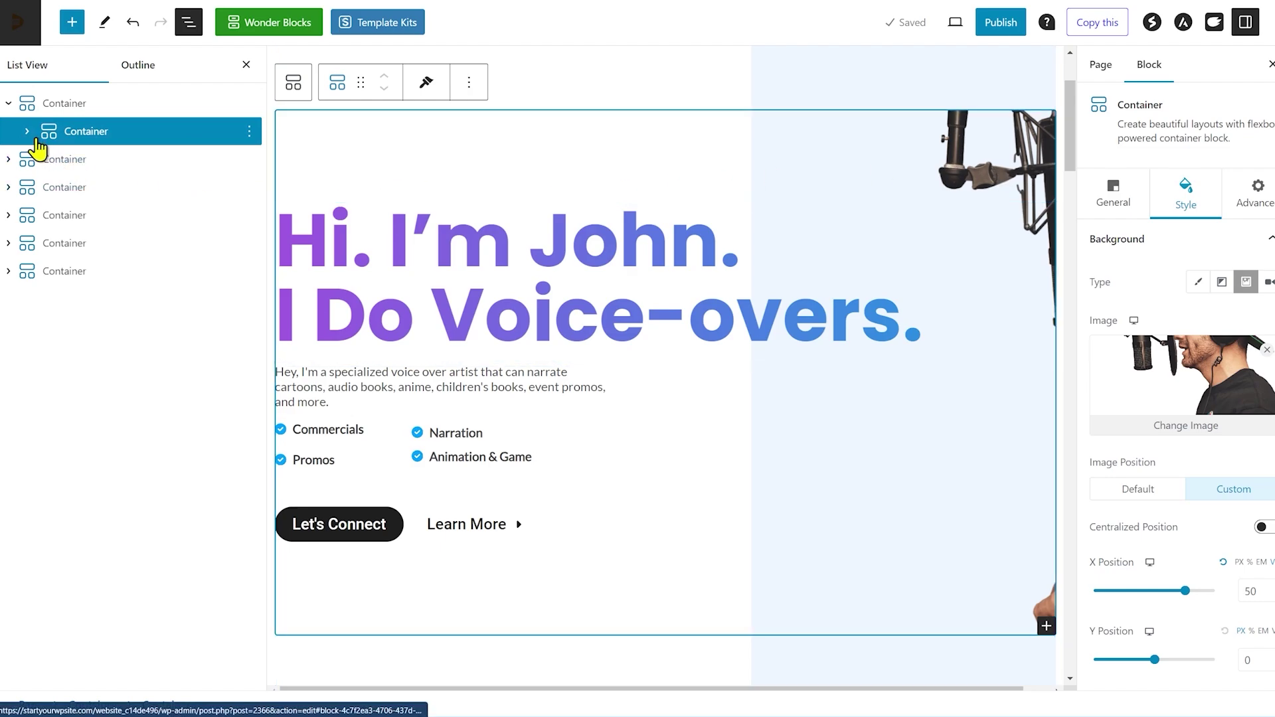
click(26, 131)
click(77, 166)
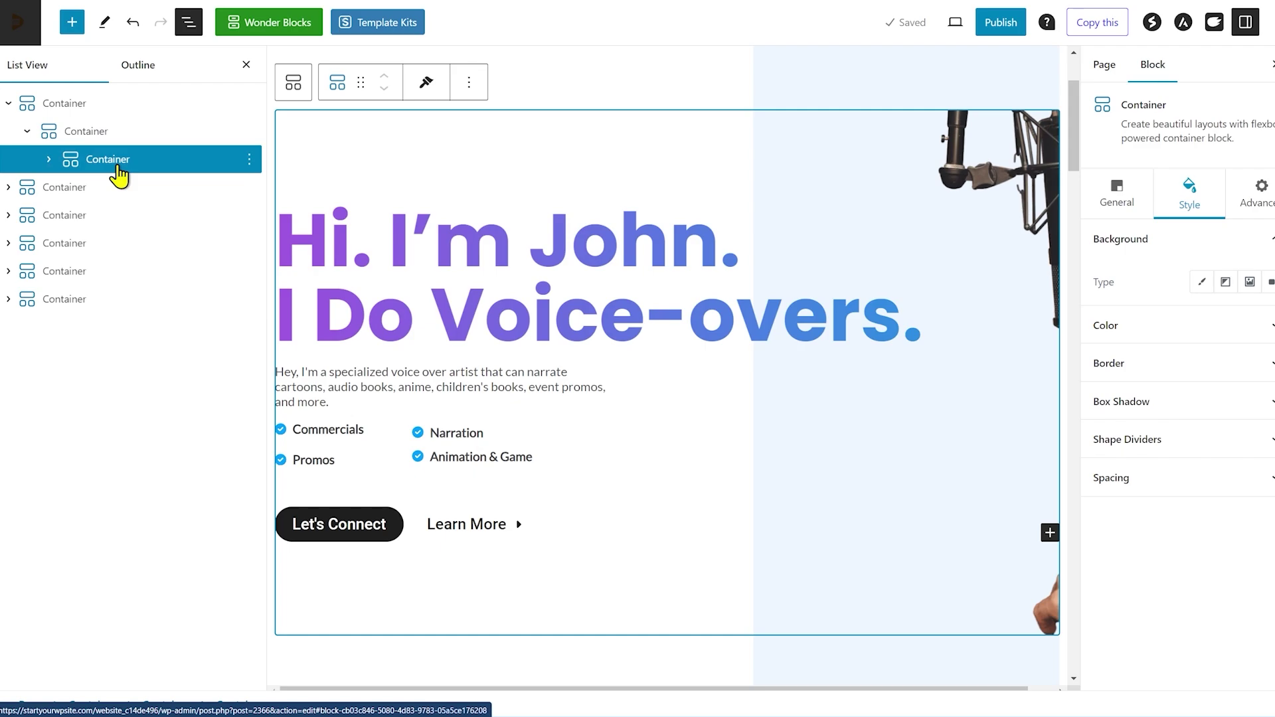
- Replace the background image of the hero's second-level container with the media library cut-out of the singing woman in a red headband
click(97, 134)
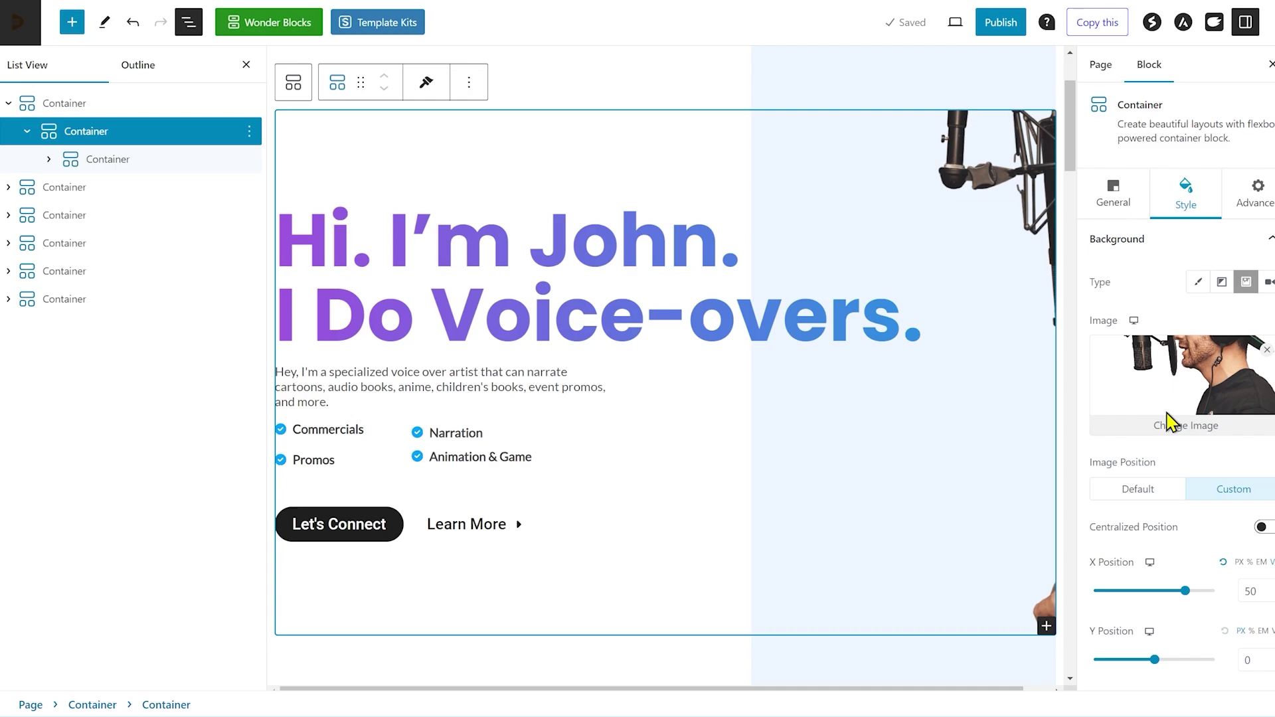
click(1199, 432)
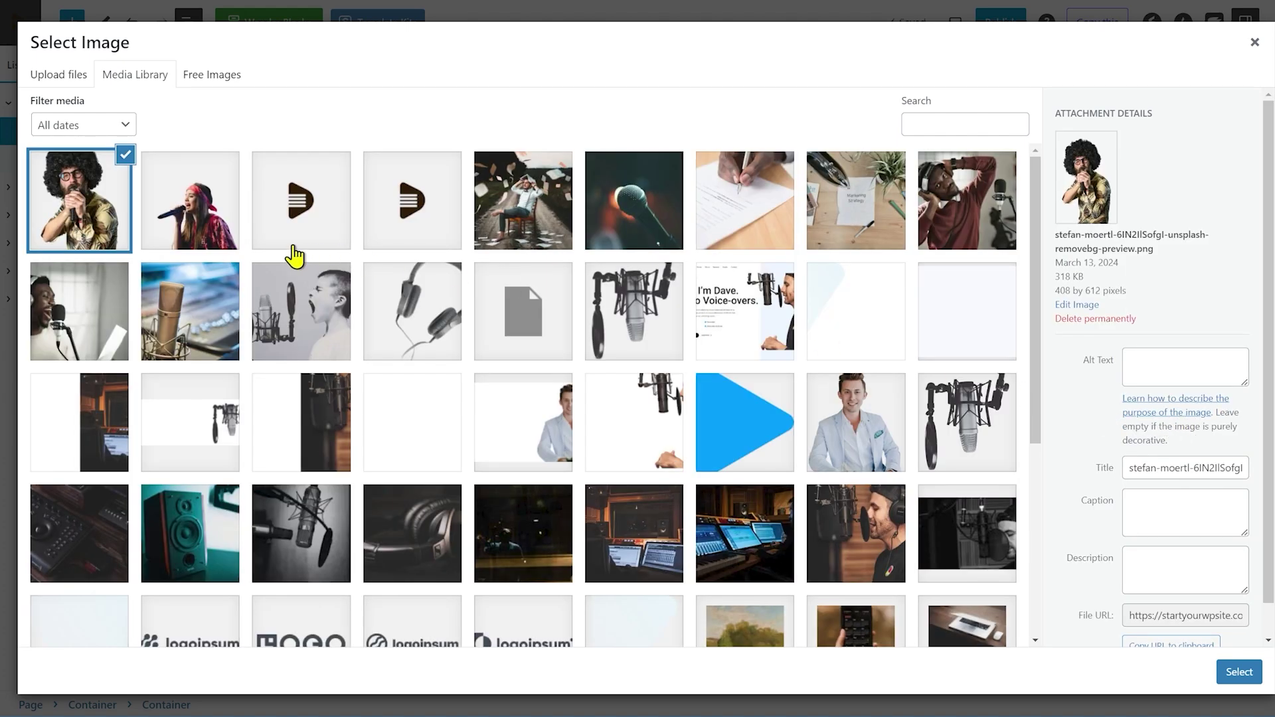
click(217, 238)
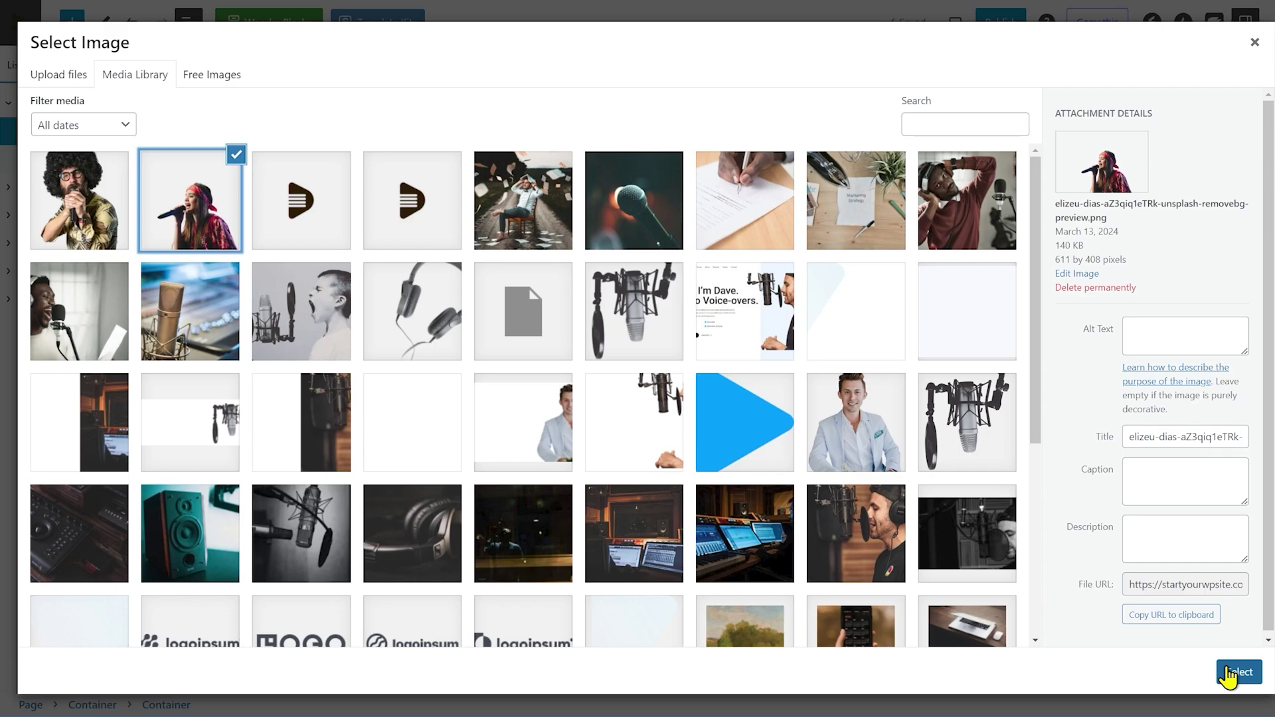
click(1229, 674)
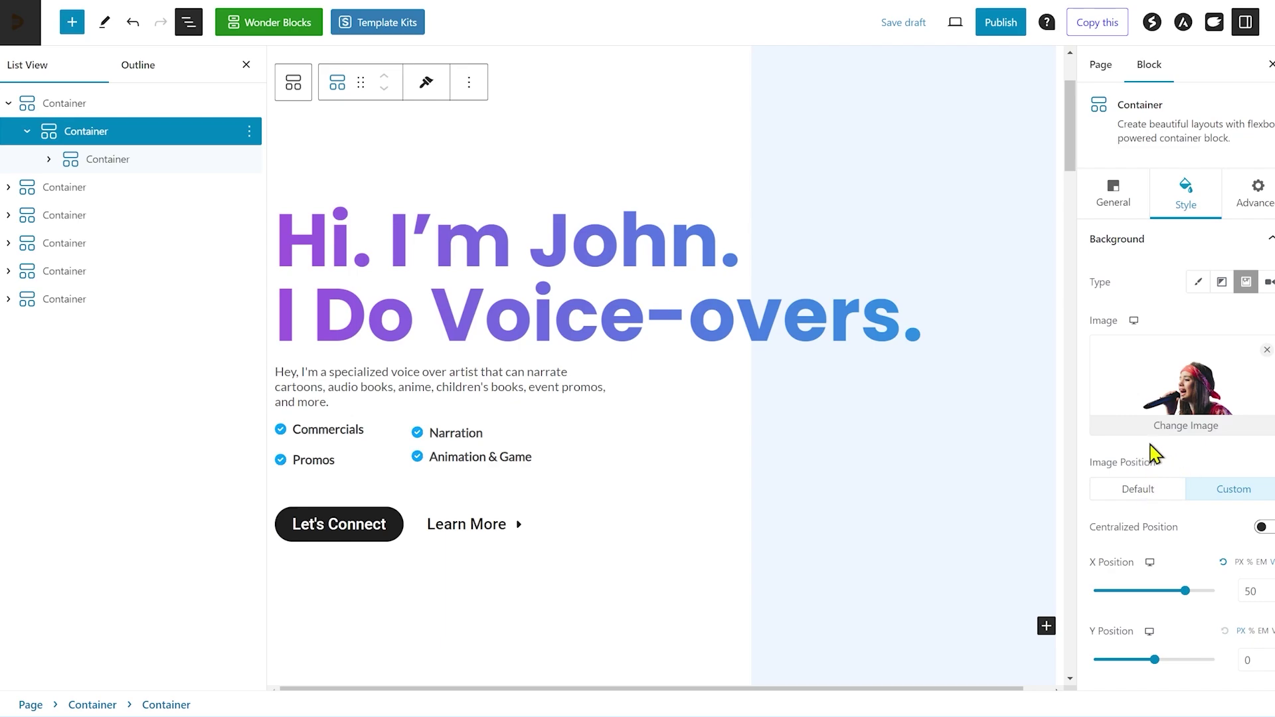
- Reset the background image's X position, set it to 360 px, and hide the block settings and structure list
drag(911, 697, 822, 691)
click(1117, 191)
click(1187, 199)
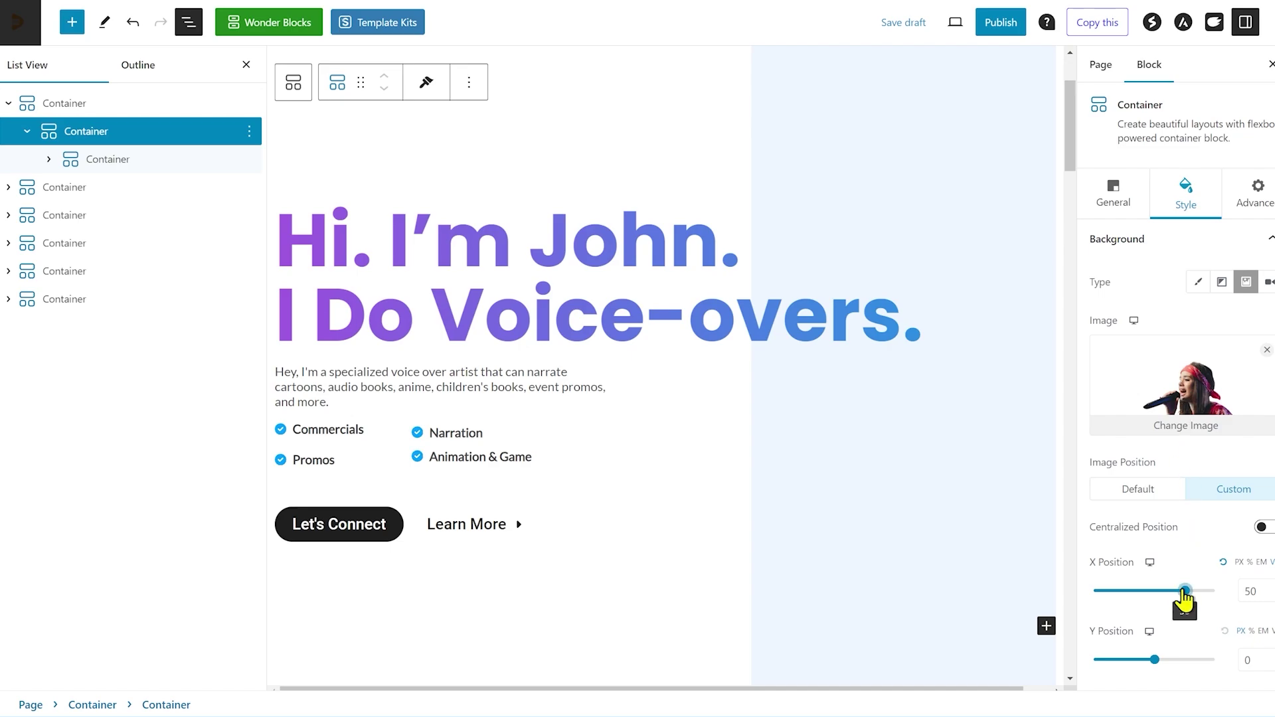
drag(1183, 593, 1154, 590)
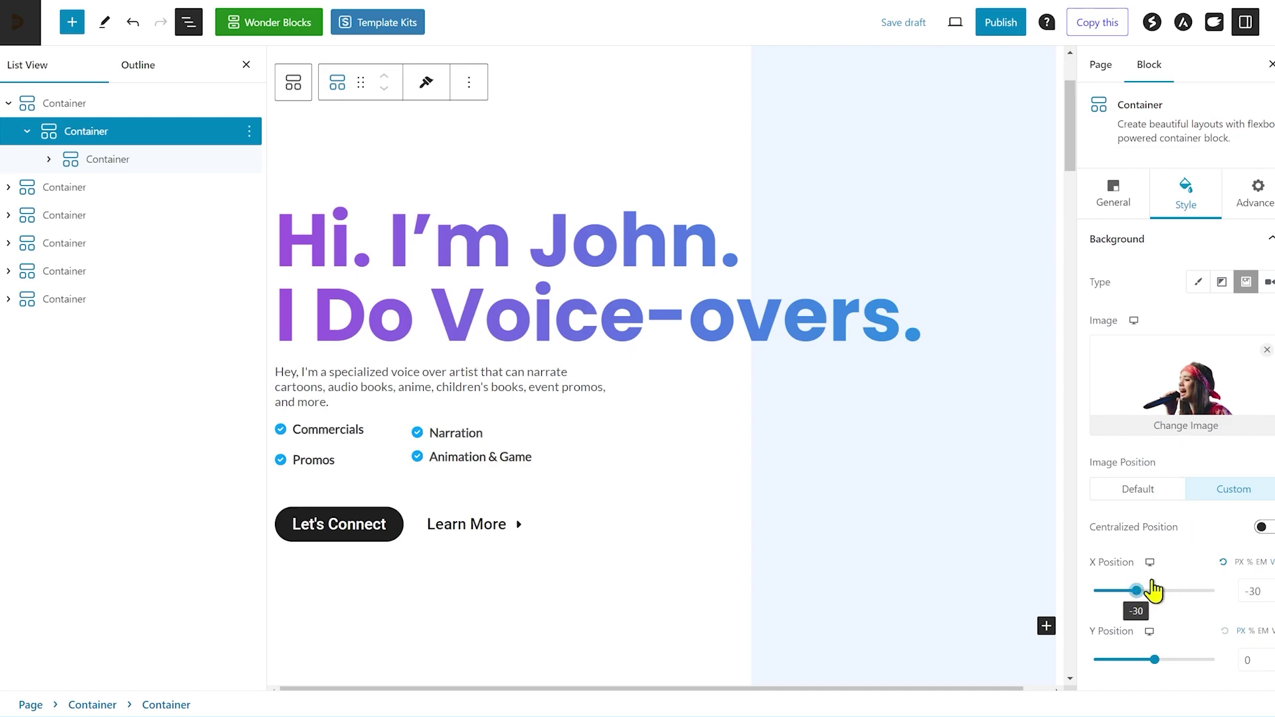
click(1224, 563)
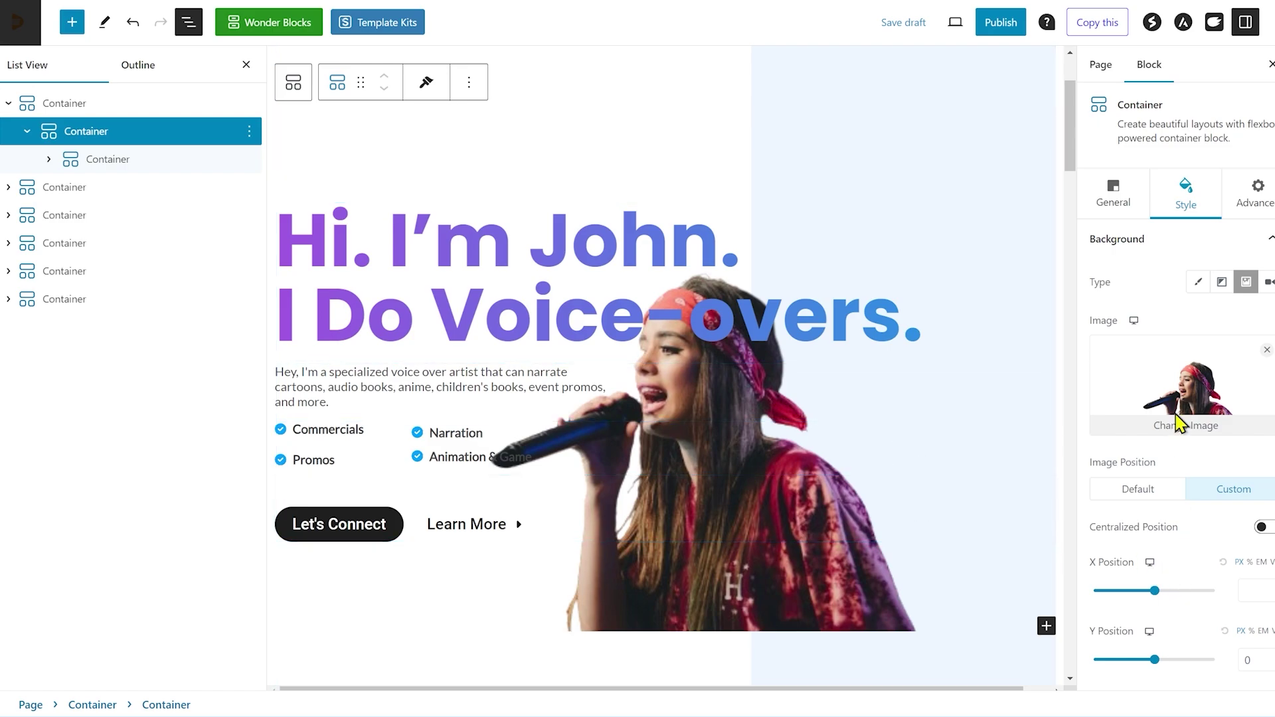
mouse_move(1157, 601)
mouse_down()
mouse_move(1190, 606)
mouse_move(1177, 599)
mouse_up()
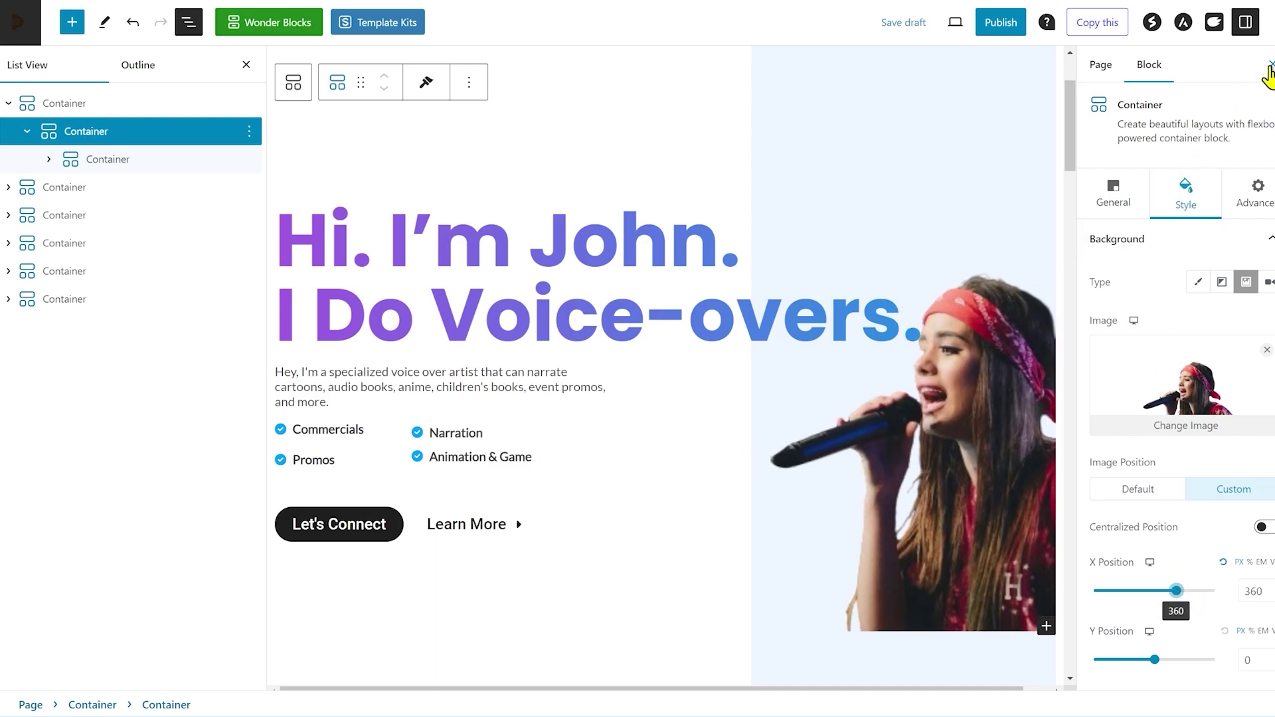
click(1270, 64)
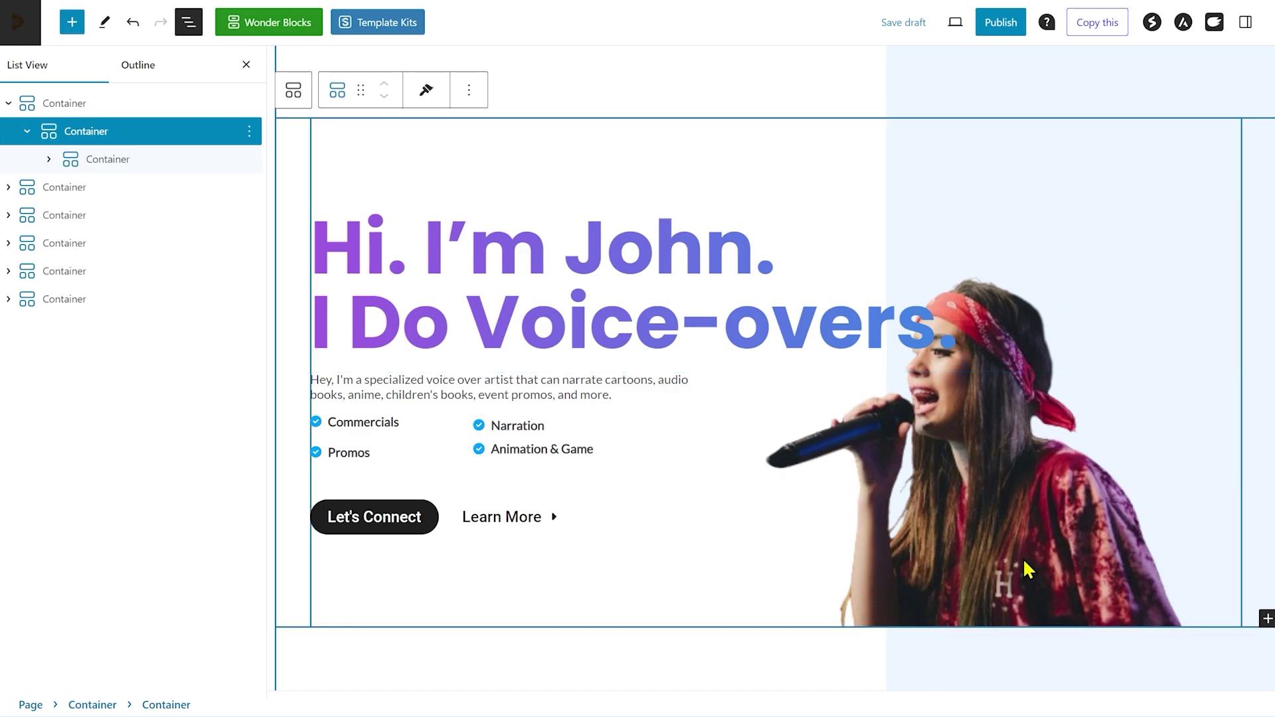
click(245, 65)
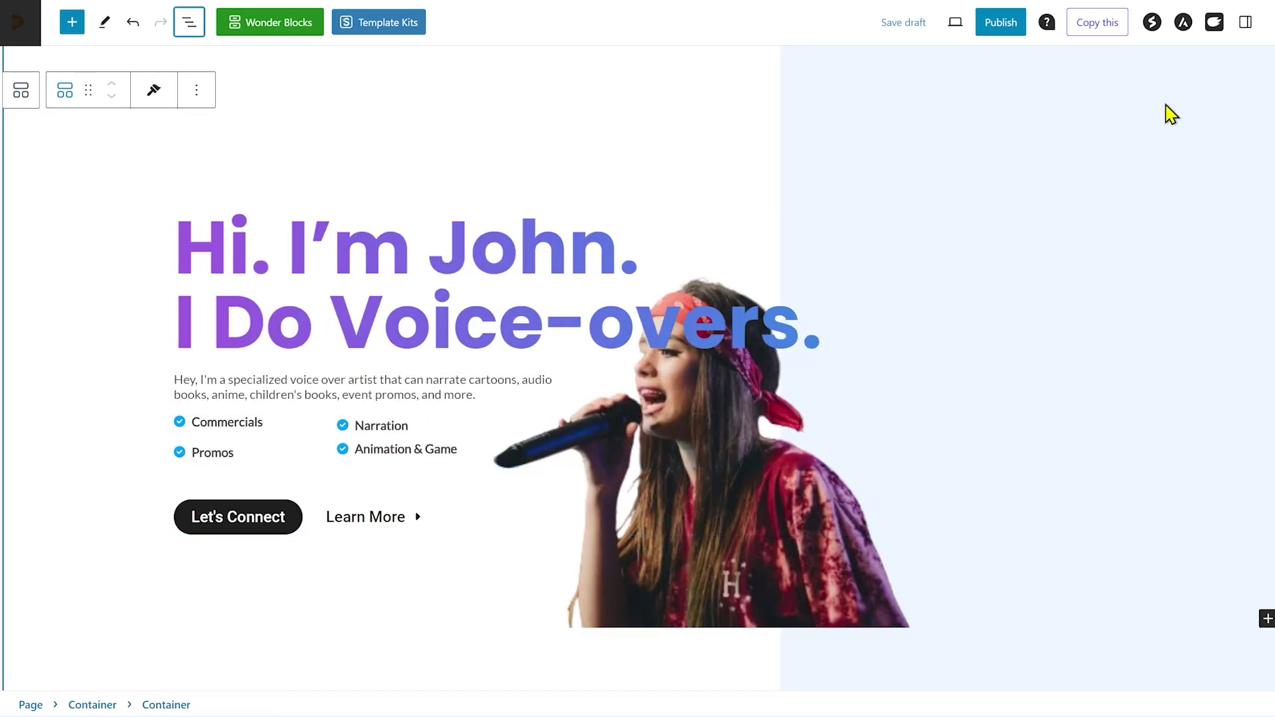
- Shift the singing woman's picture farther from the hero heading by raising its X position to 491 and finally 639 px
click(1245, 22)
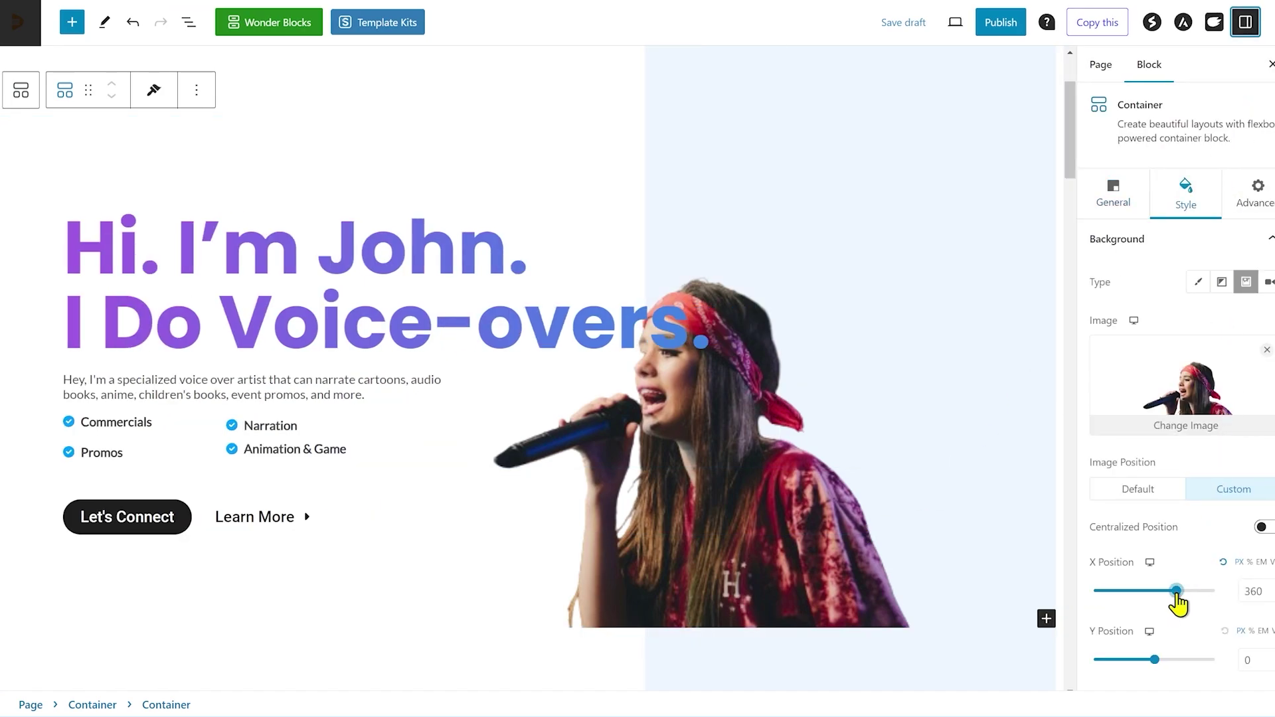
drag(1176, 595, 1186, 596)
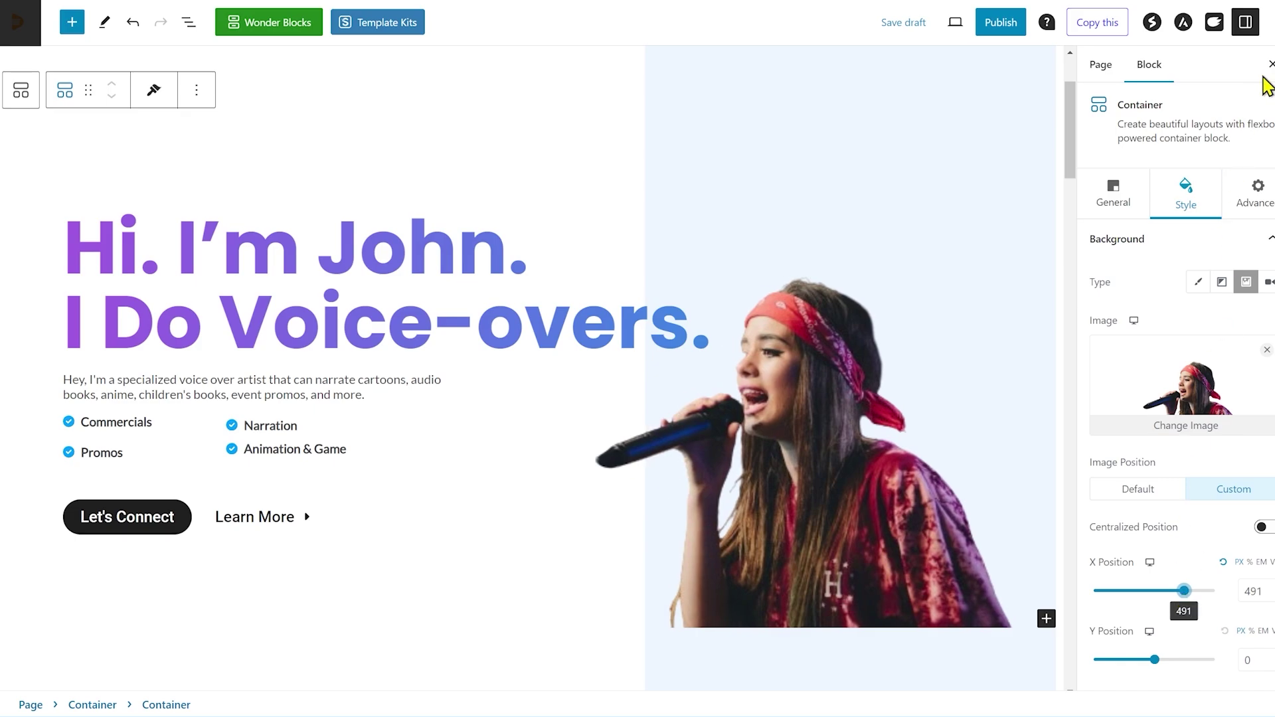
click(1271, 64)
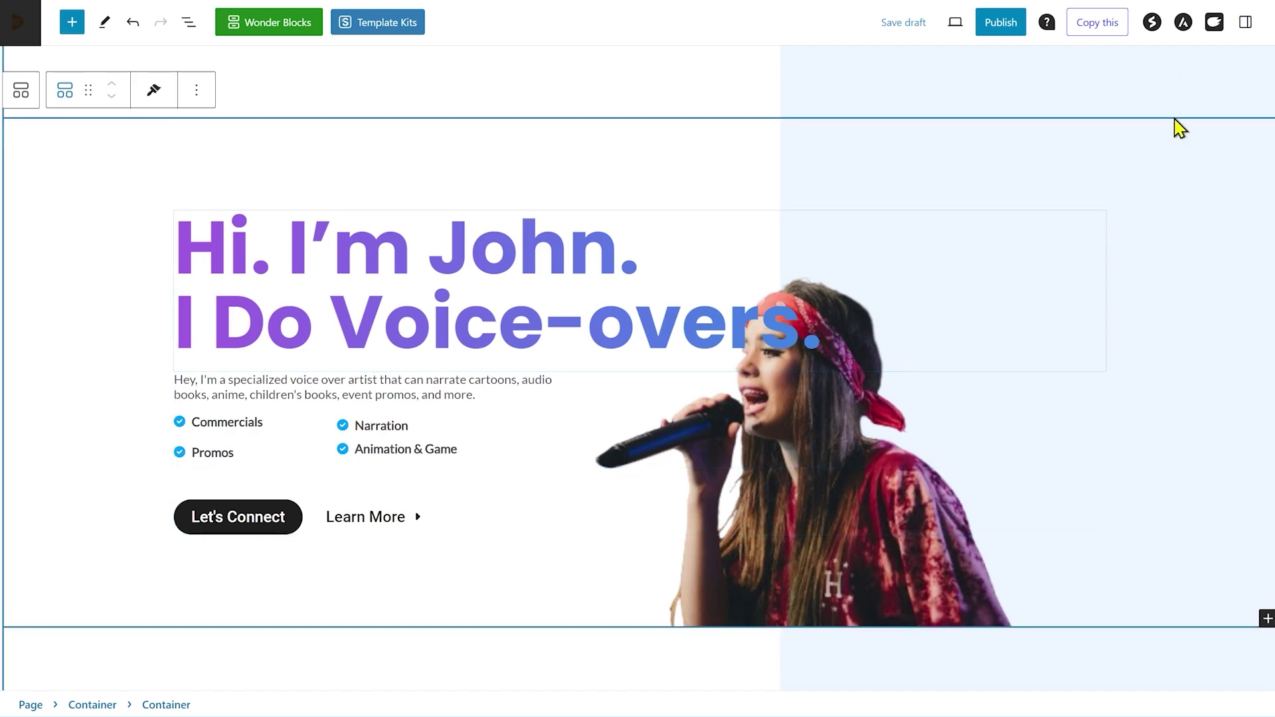
click(1245, 22)
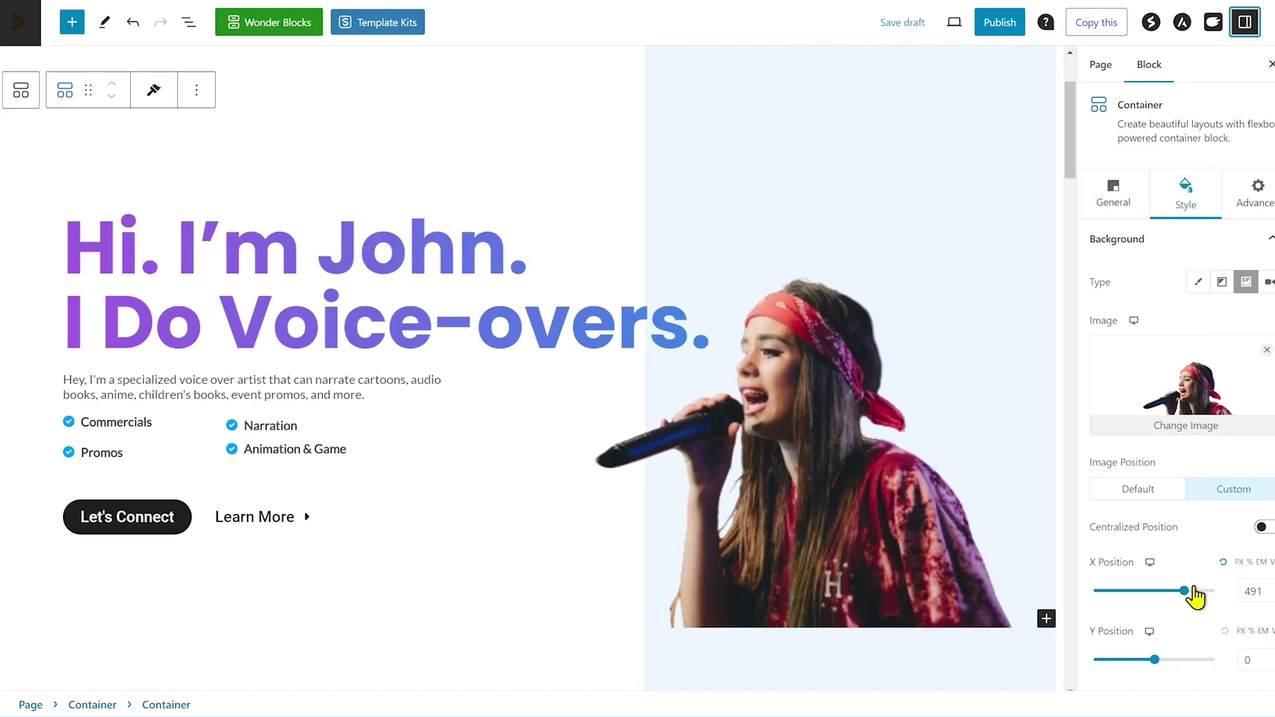
drag(1188, 590, 1193, 591)
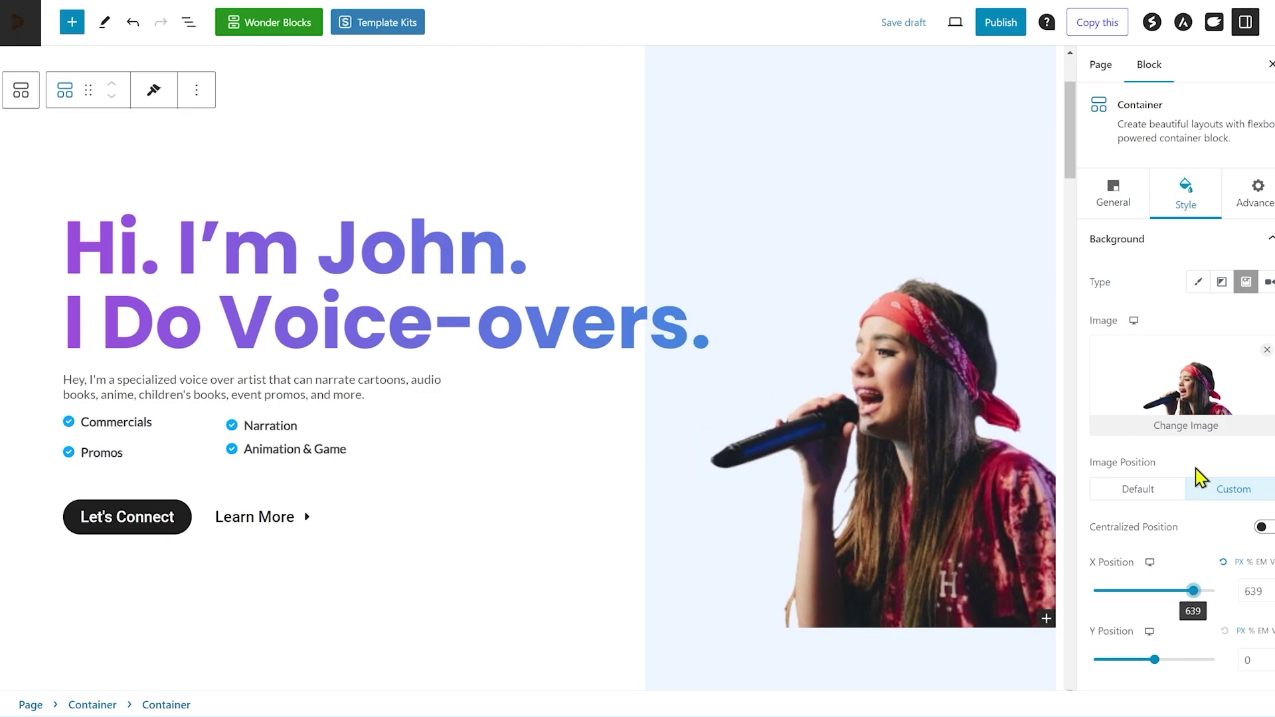
- Hide the block settings and preview the page with the singing woman's picture in a new tab
click(1245, 22)
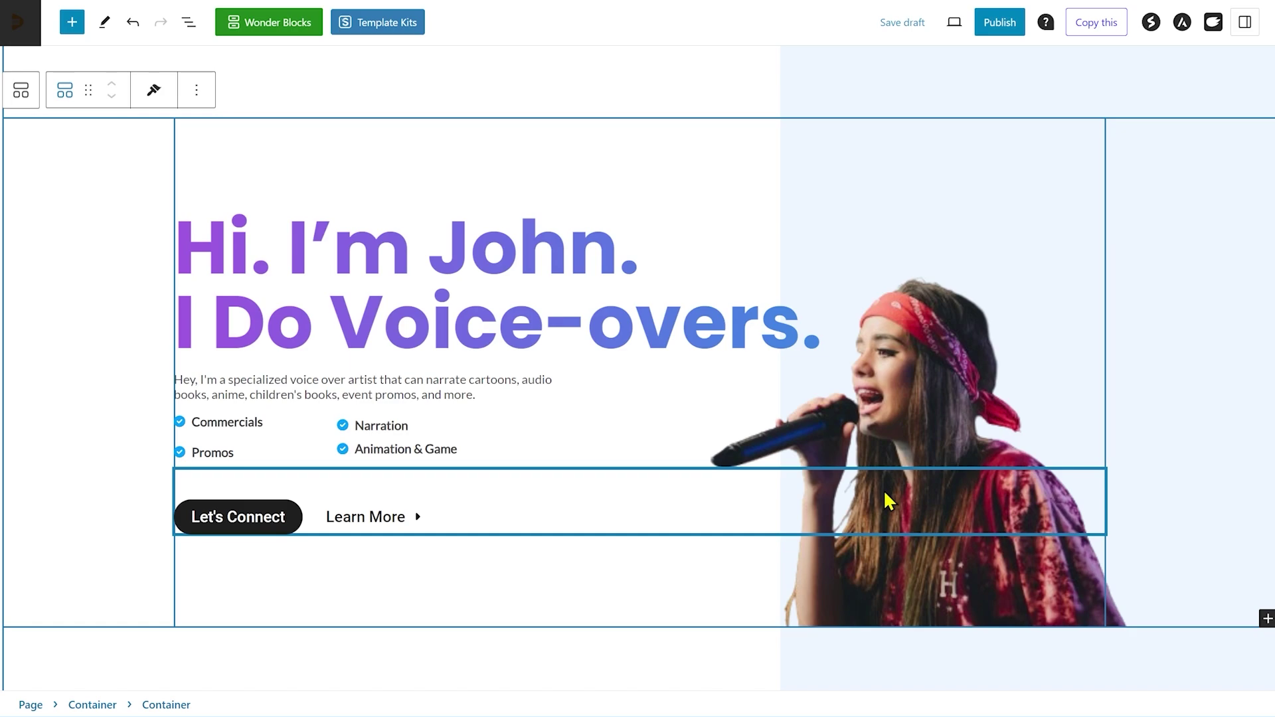
click(952, 24)
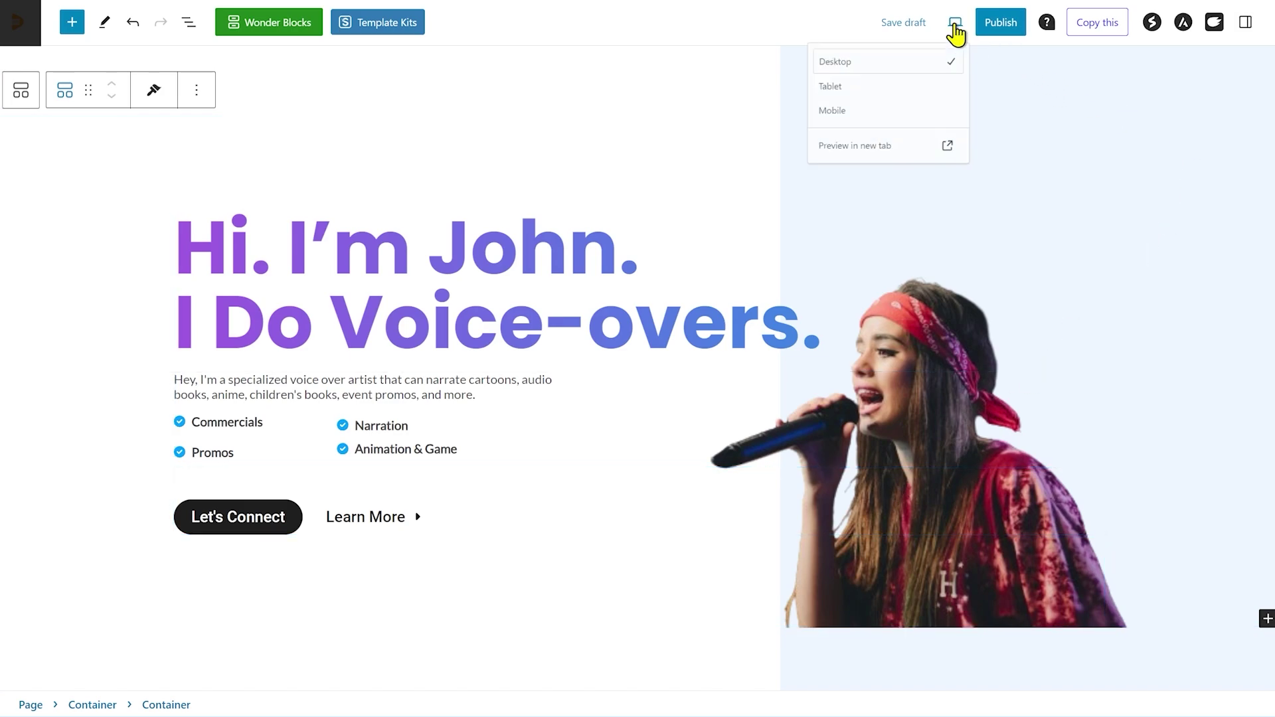
click(858, 162)
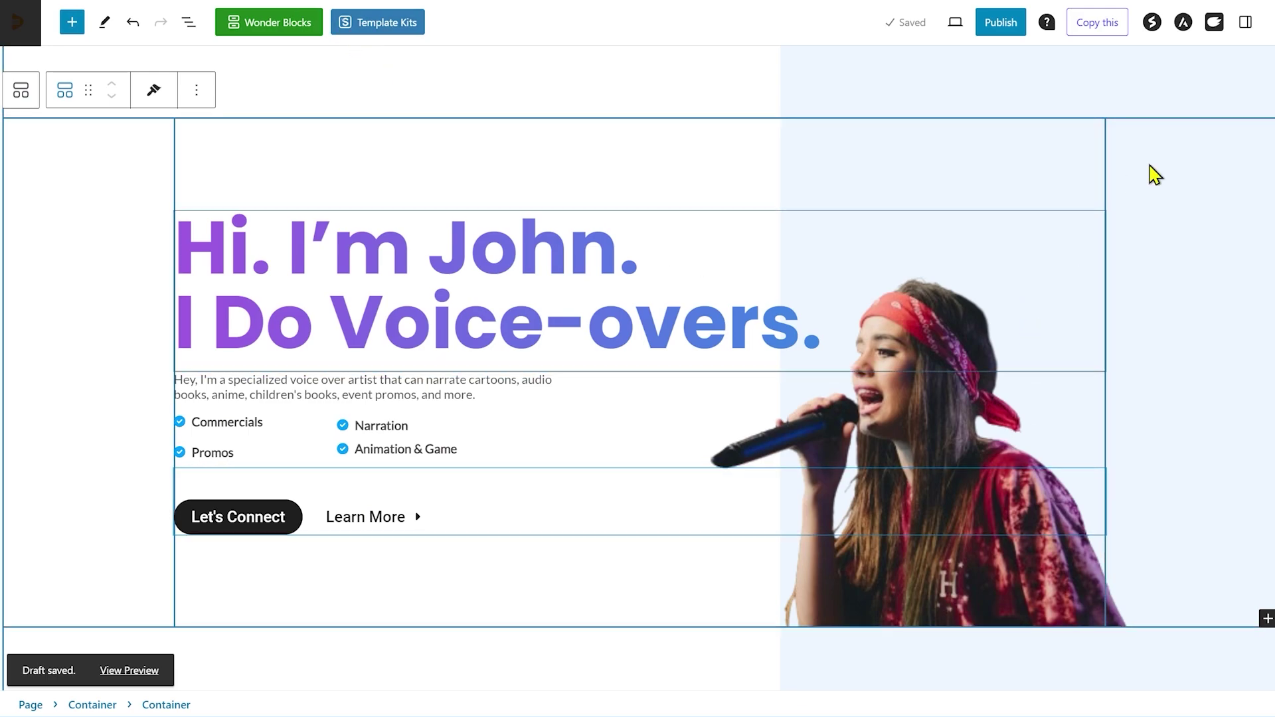
- Replace the hero container's background image with the media library cut-out of the curly-haired man in glasses holding a microphone
click(1245, 22)
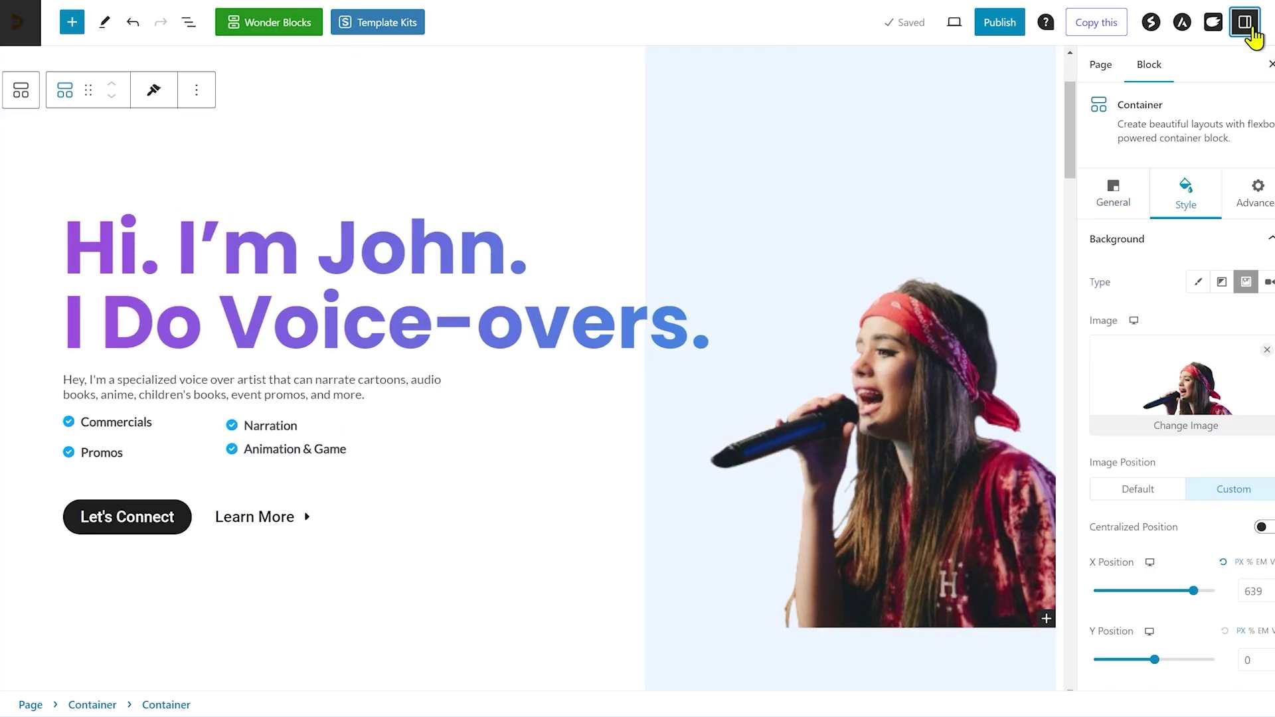
click(1184, 431)
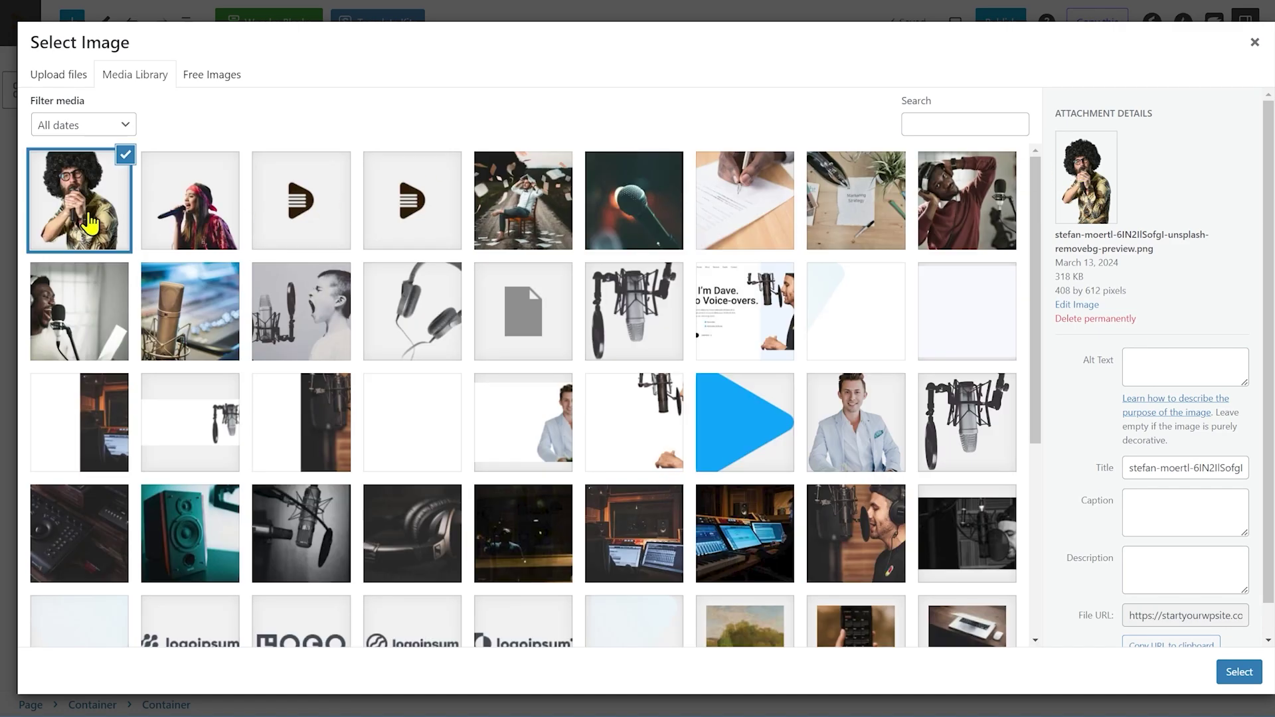
click(89, 223)
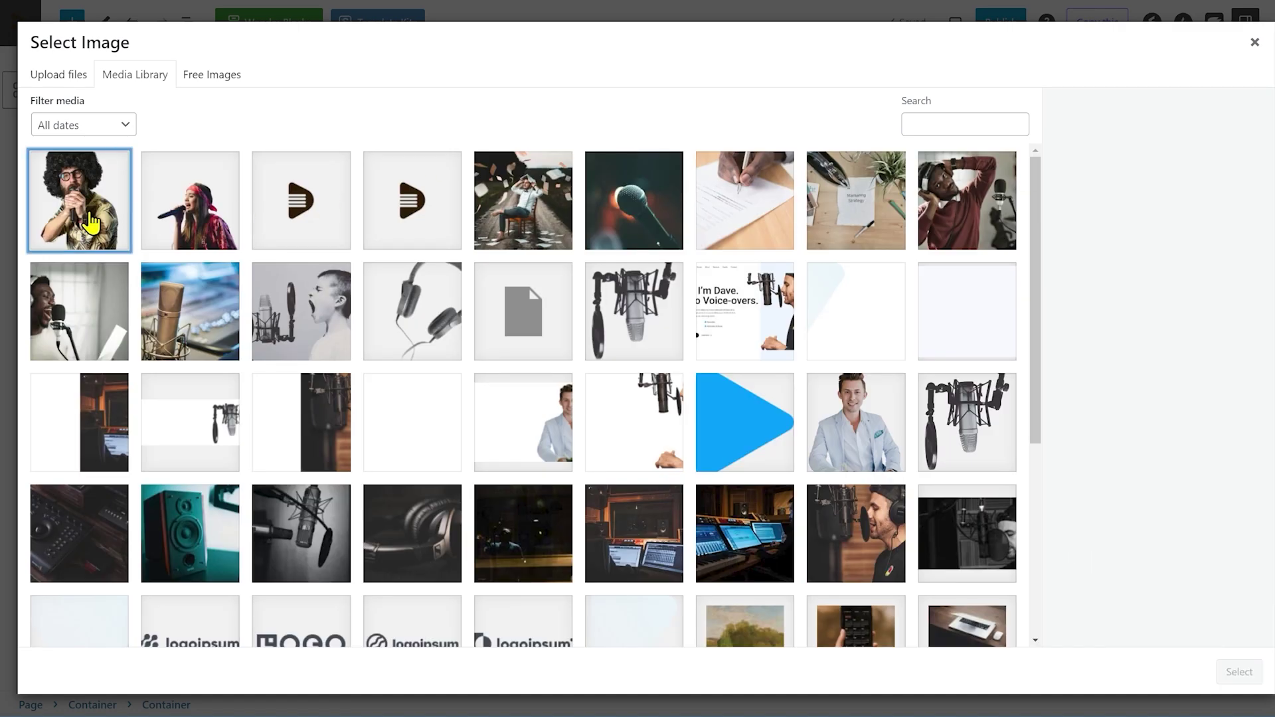
click(90, 223)
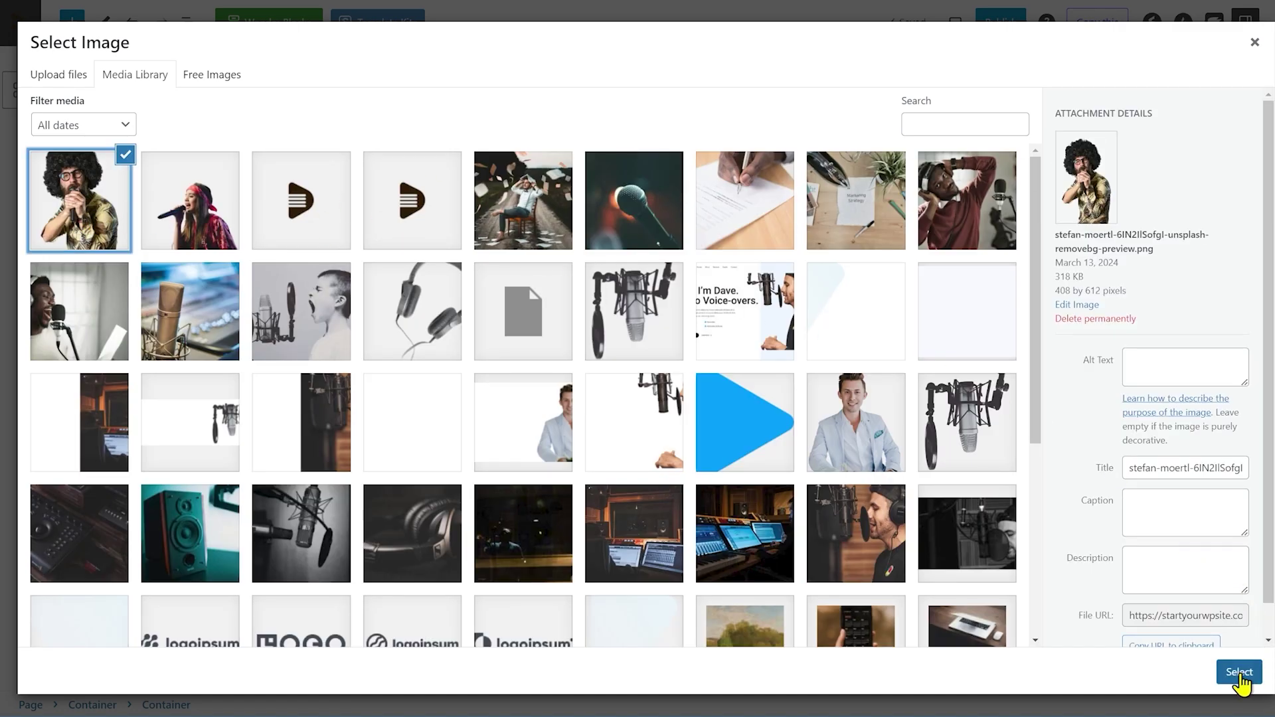
click(1239, 672)
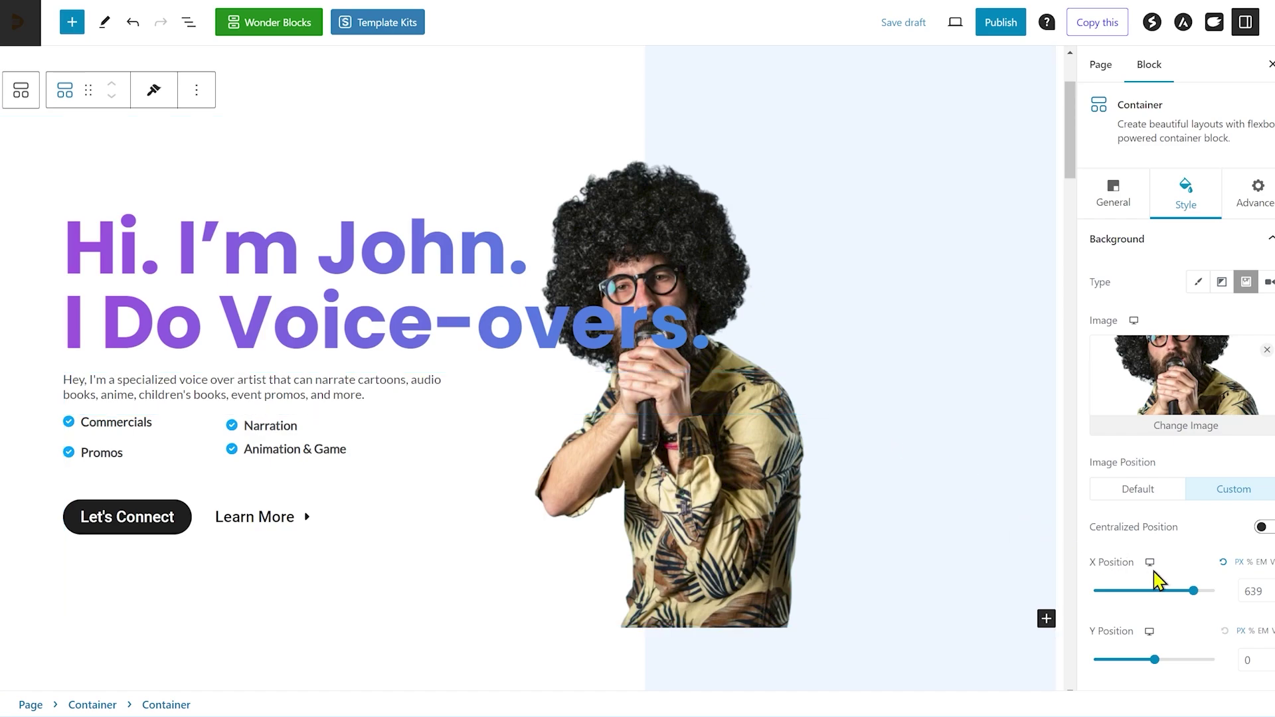
- Reset the man's picture's X position and set it to 963 px, and preview the page in a new tab
click(1223, 563)
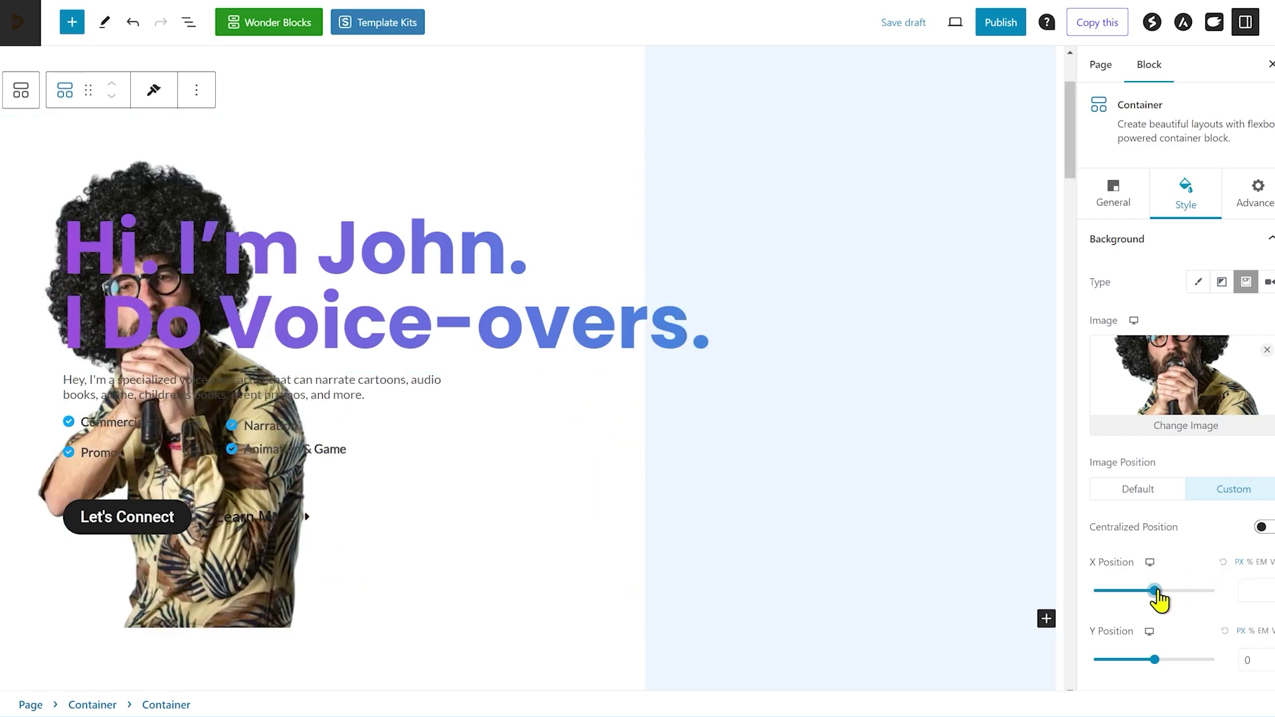
drag(1157, 594, 1213, 596)
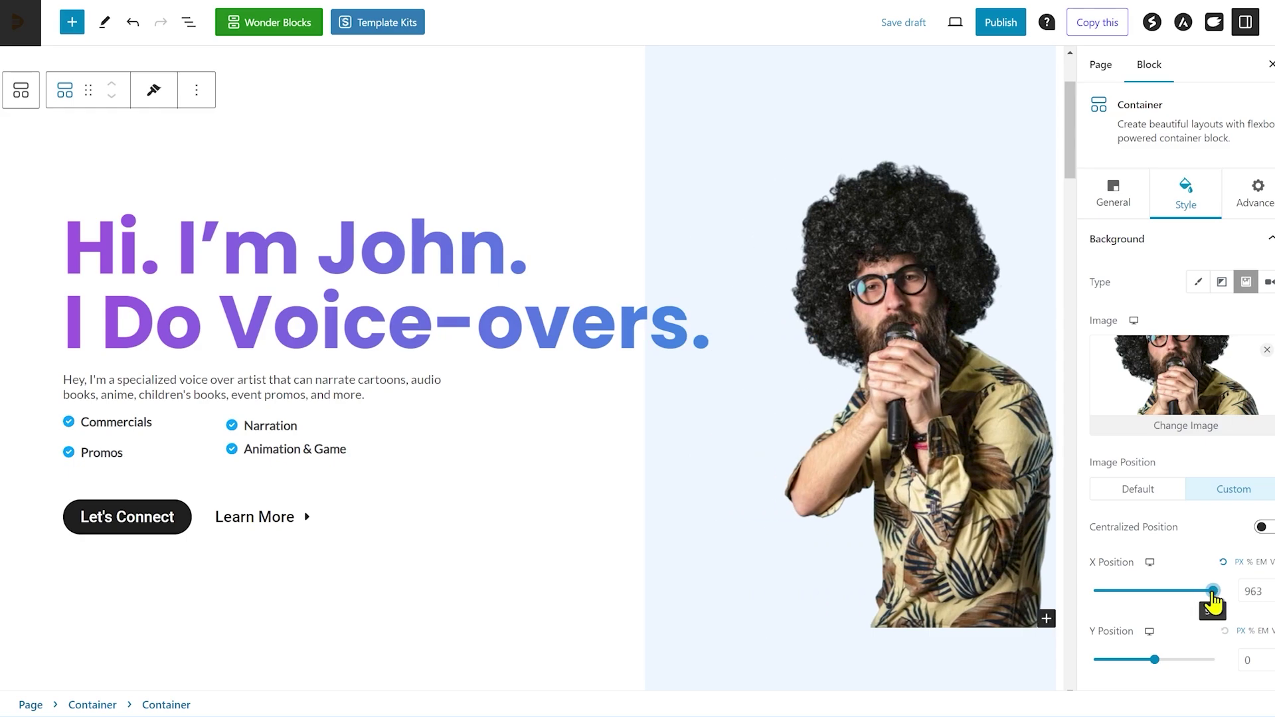
click(1268, 65)
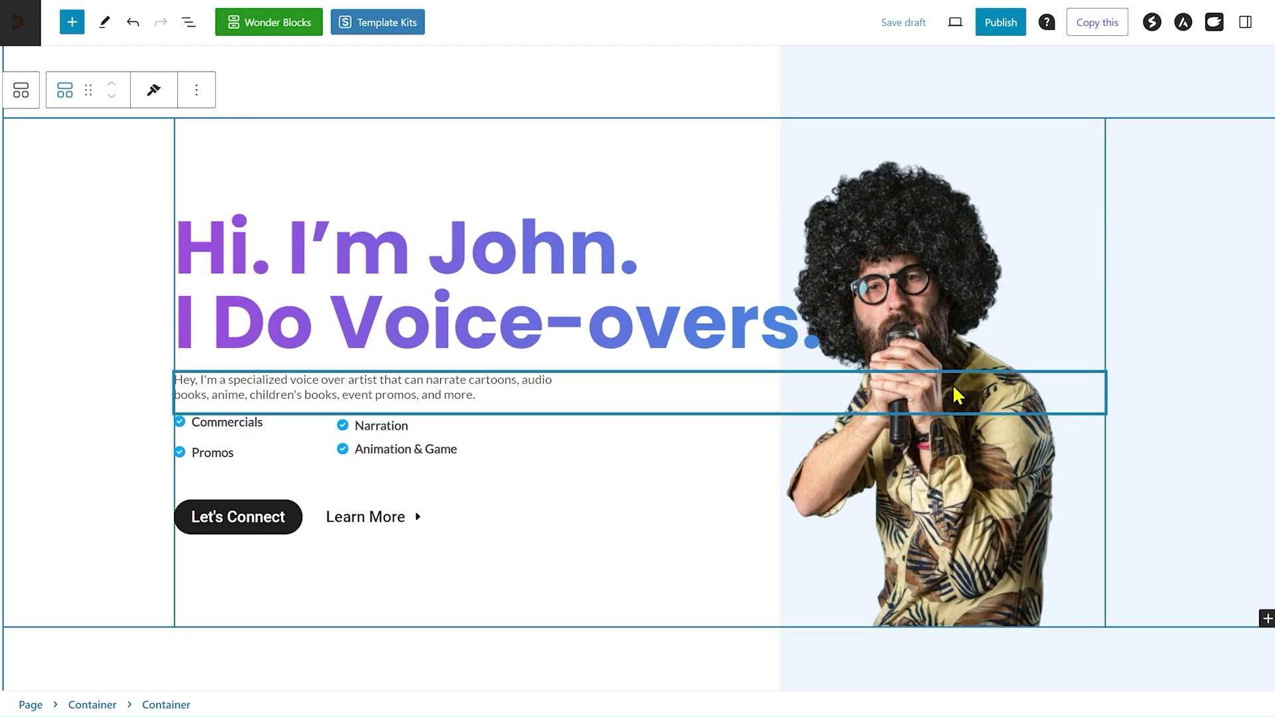
click(955, 24)
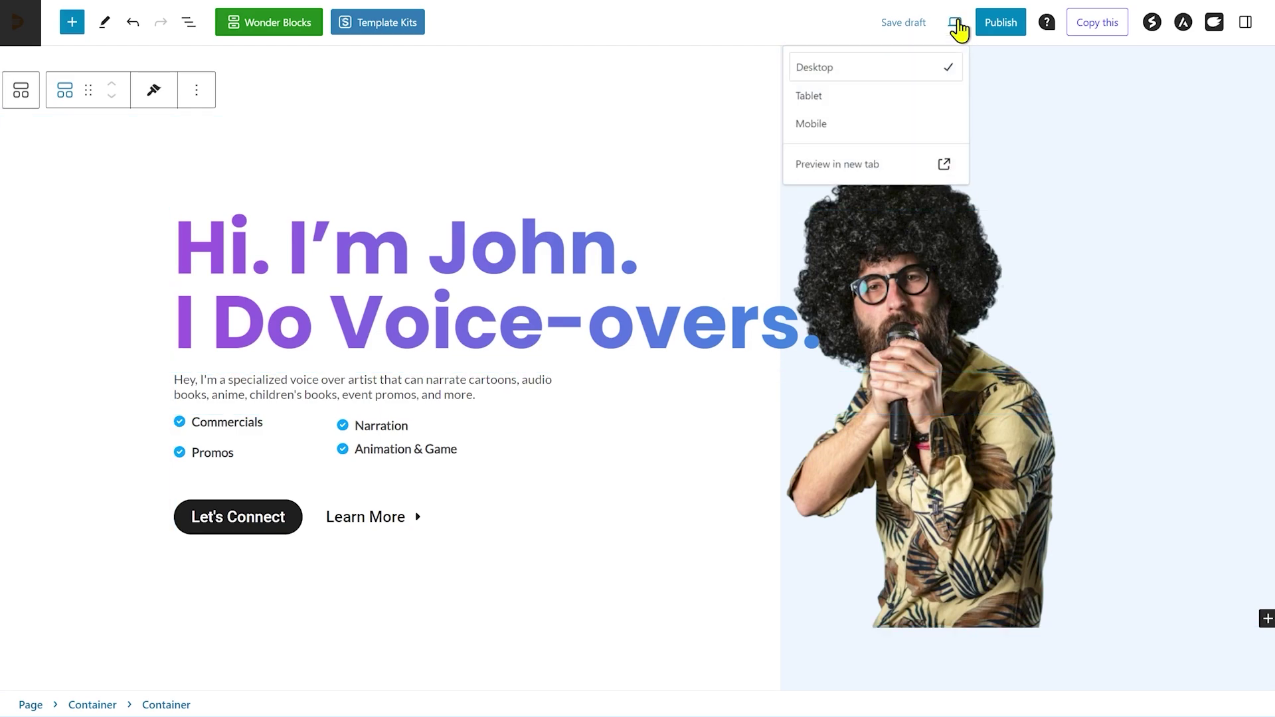
click(874, 166)
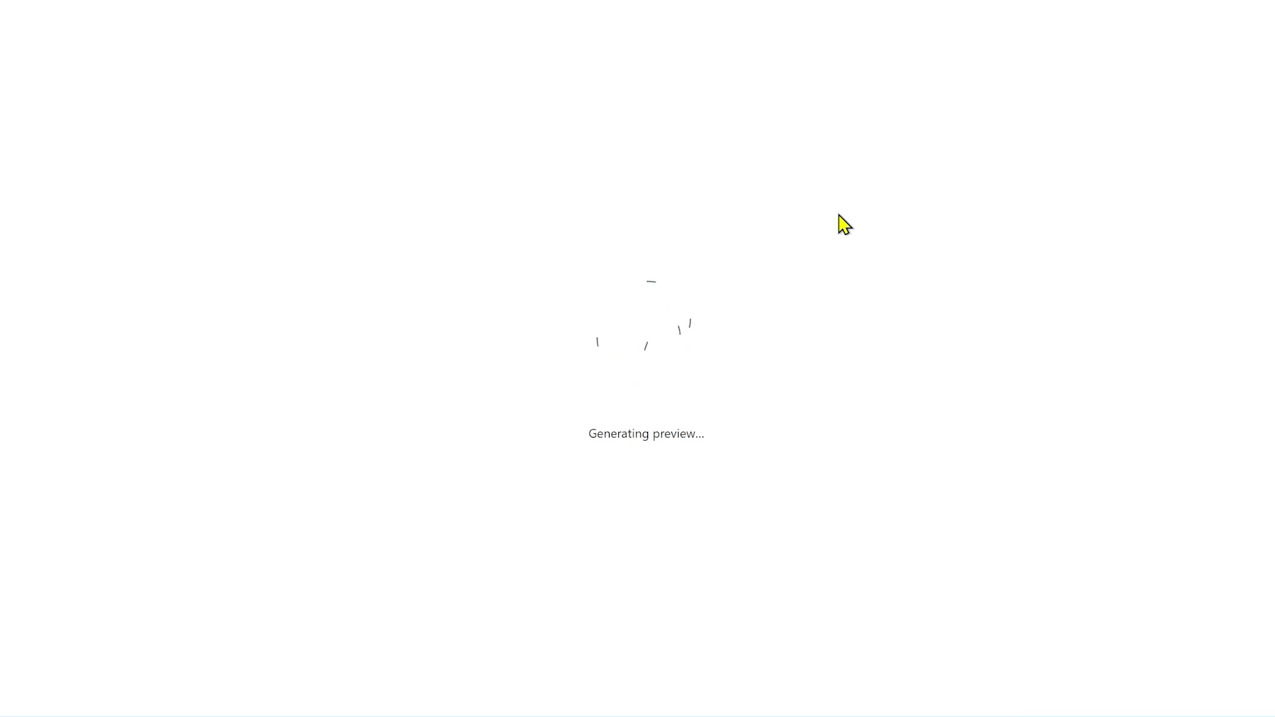
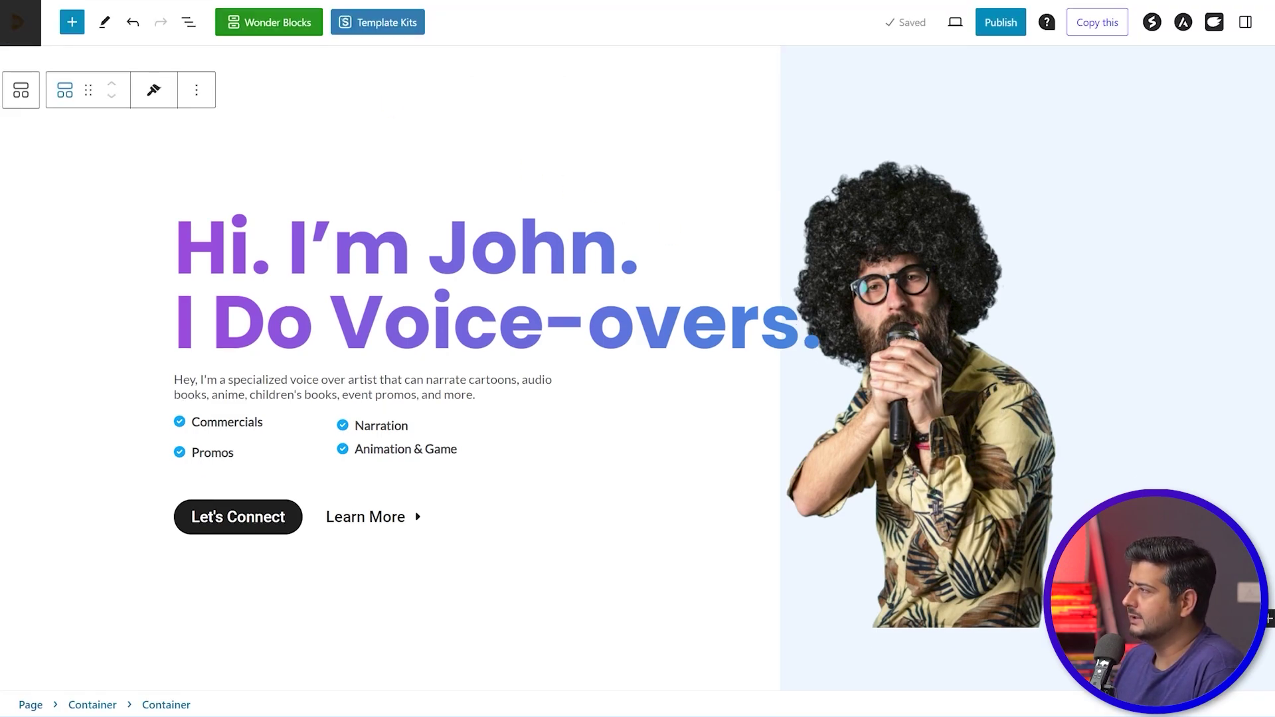
- Open the Unsplash website in a new browser tab
key(ctrl+t)
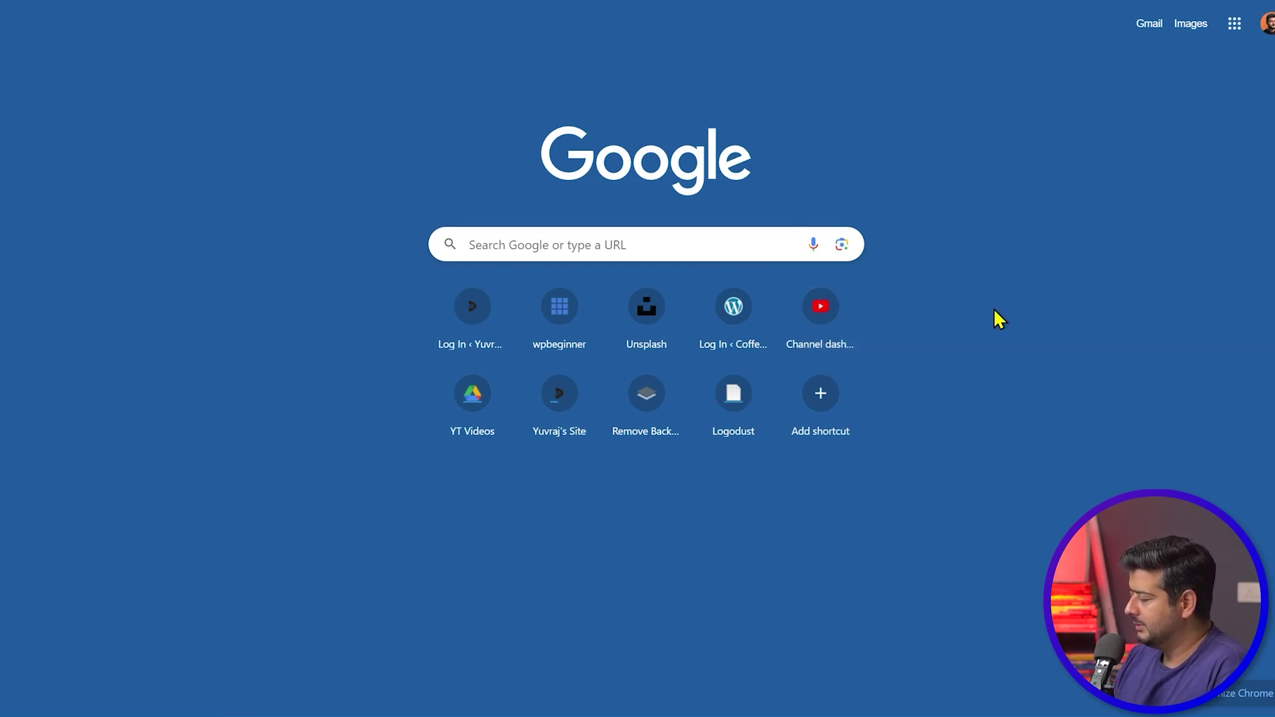
text(un)
key(Return)
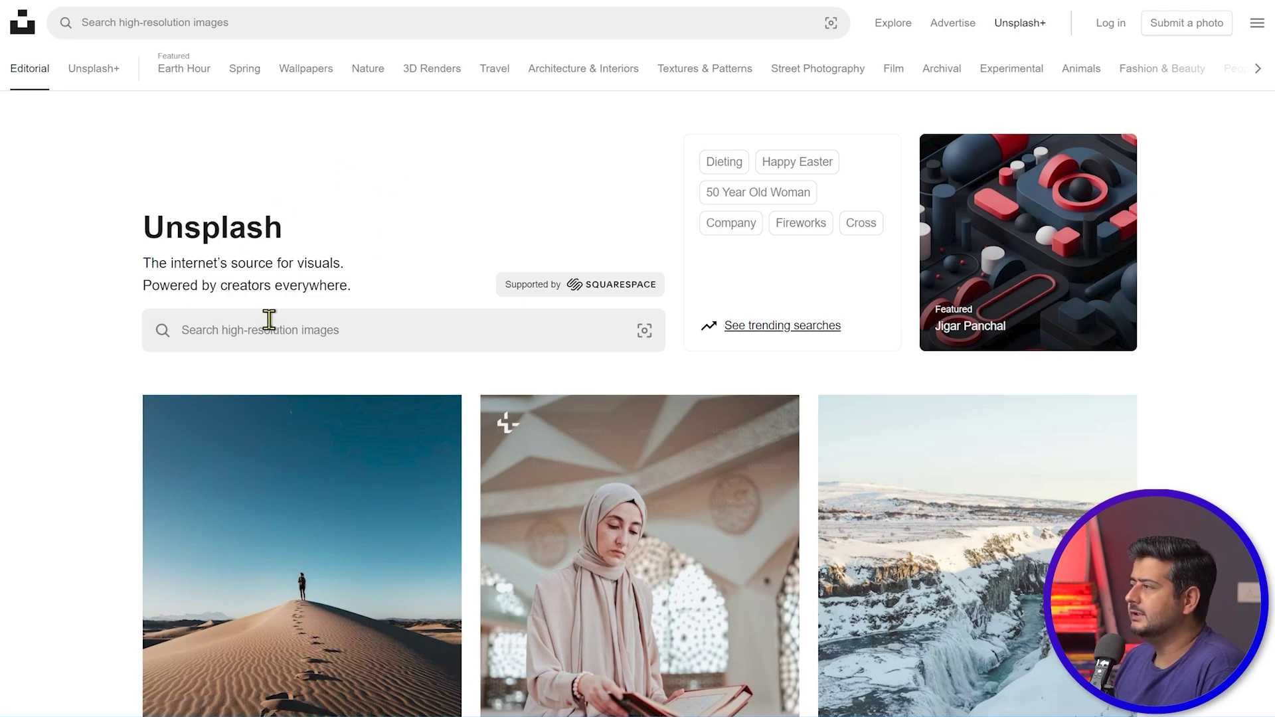
- Search Unsplash for "singing" and browse the photo results for a suitable performer picture
click(374, 313)
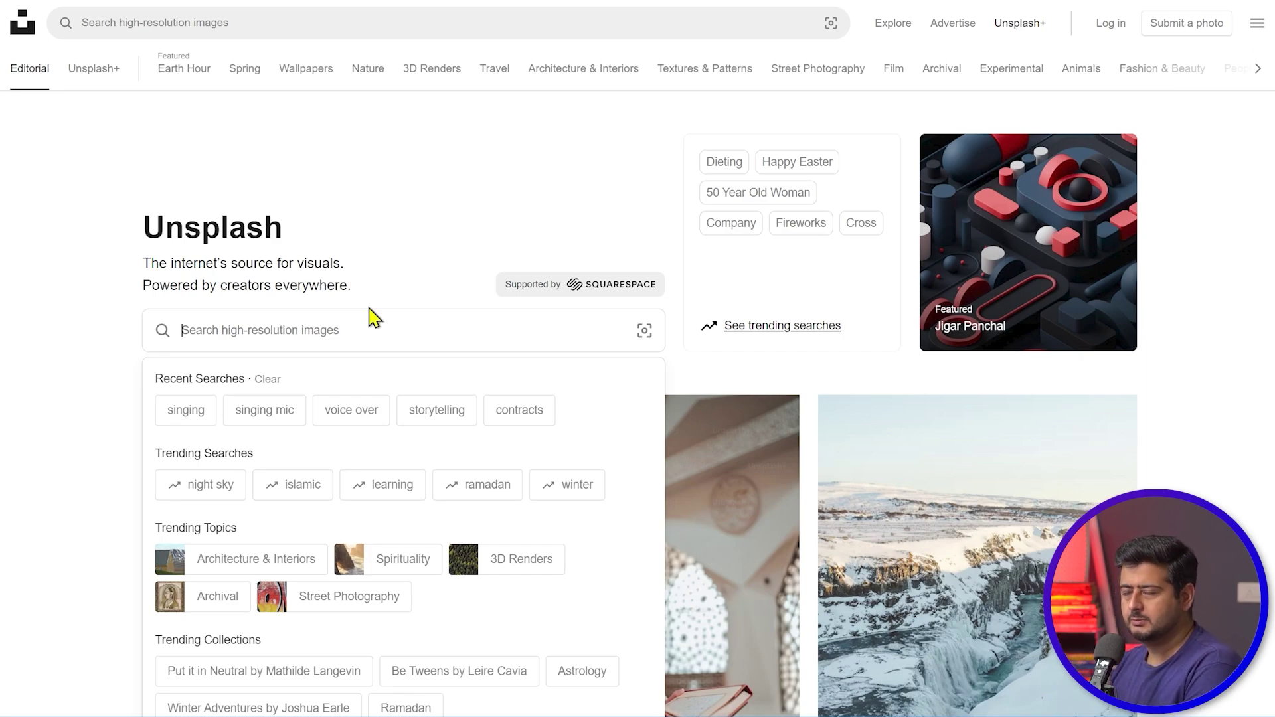
text(singing)
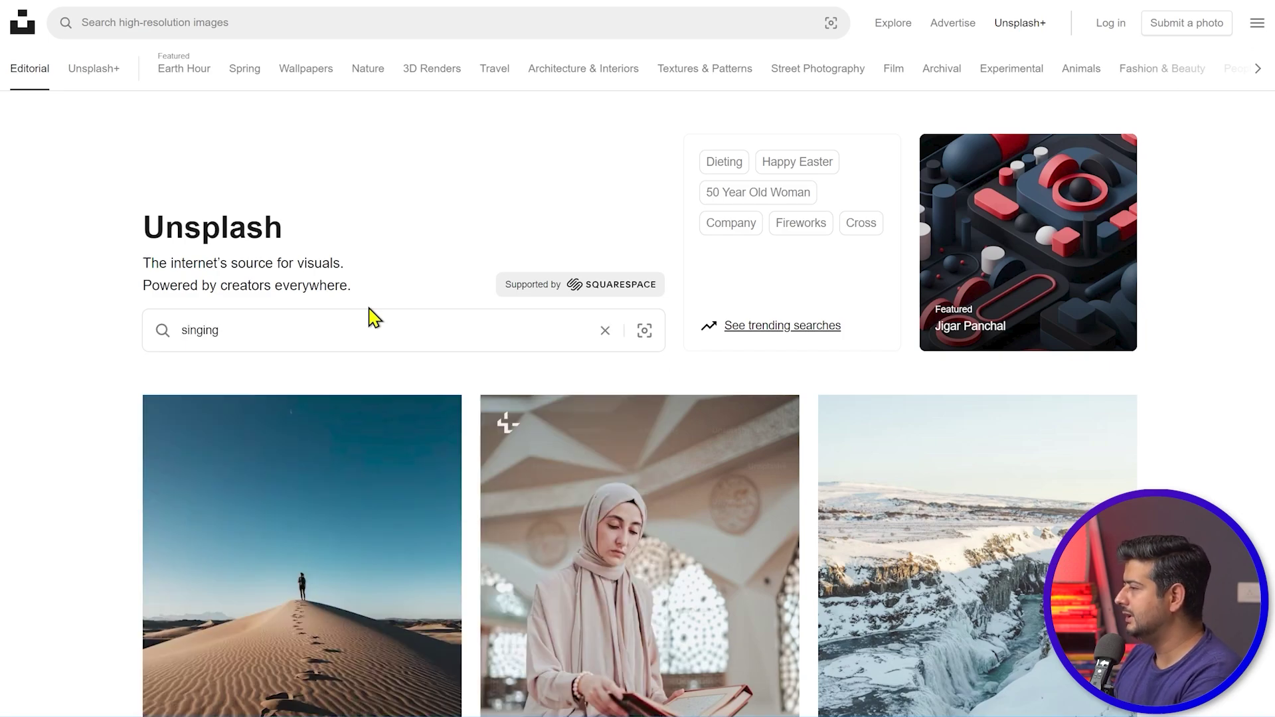
key(Return)
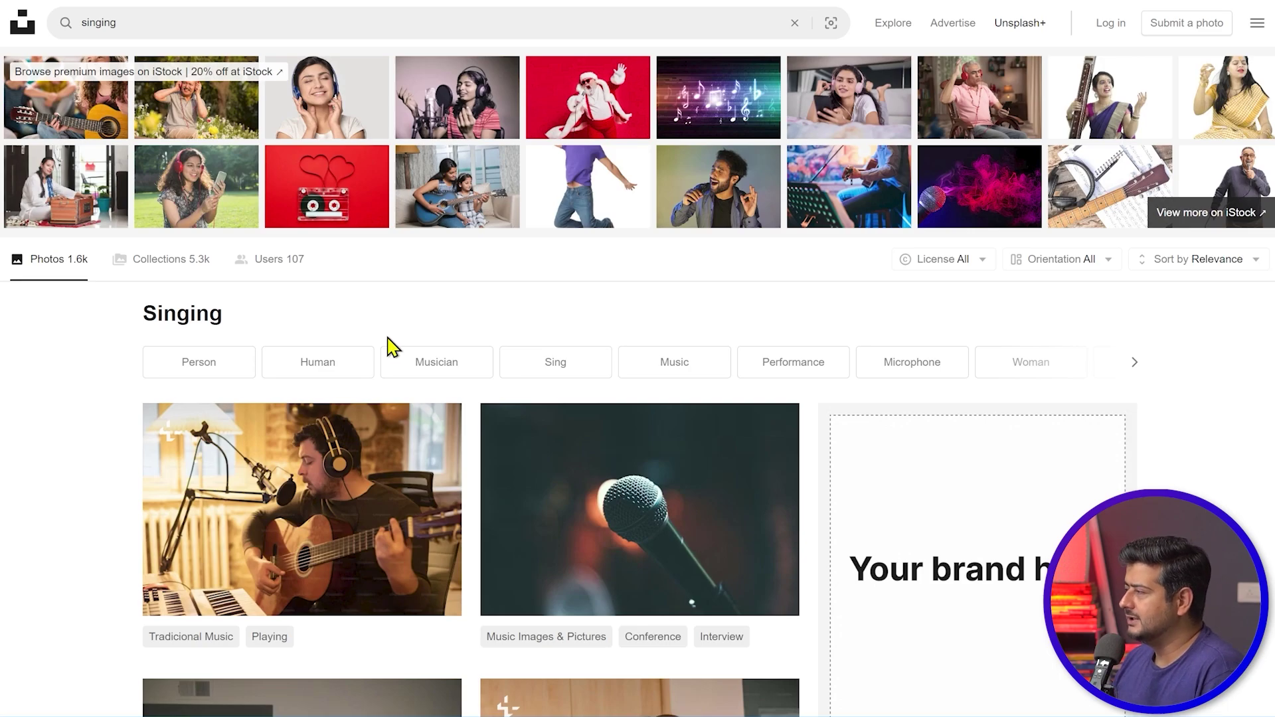
scroll(388, 340, down, 18)
scroll(388, 340, down, 8)
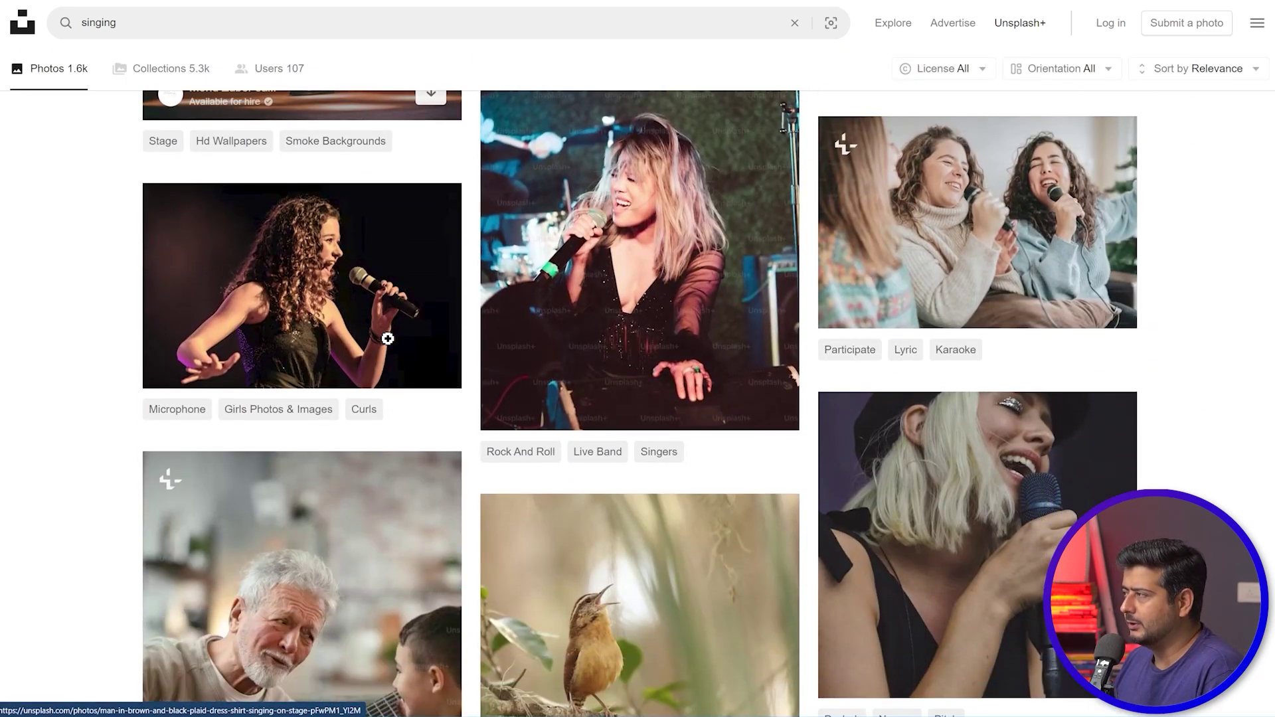
- Load more "singing" photo results and look through them for a suitable performer picture
scroll(783, 356, down, 6)
scroll(786, 357, down, 12)
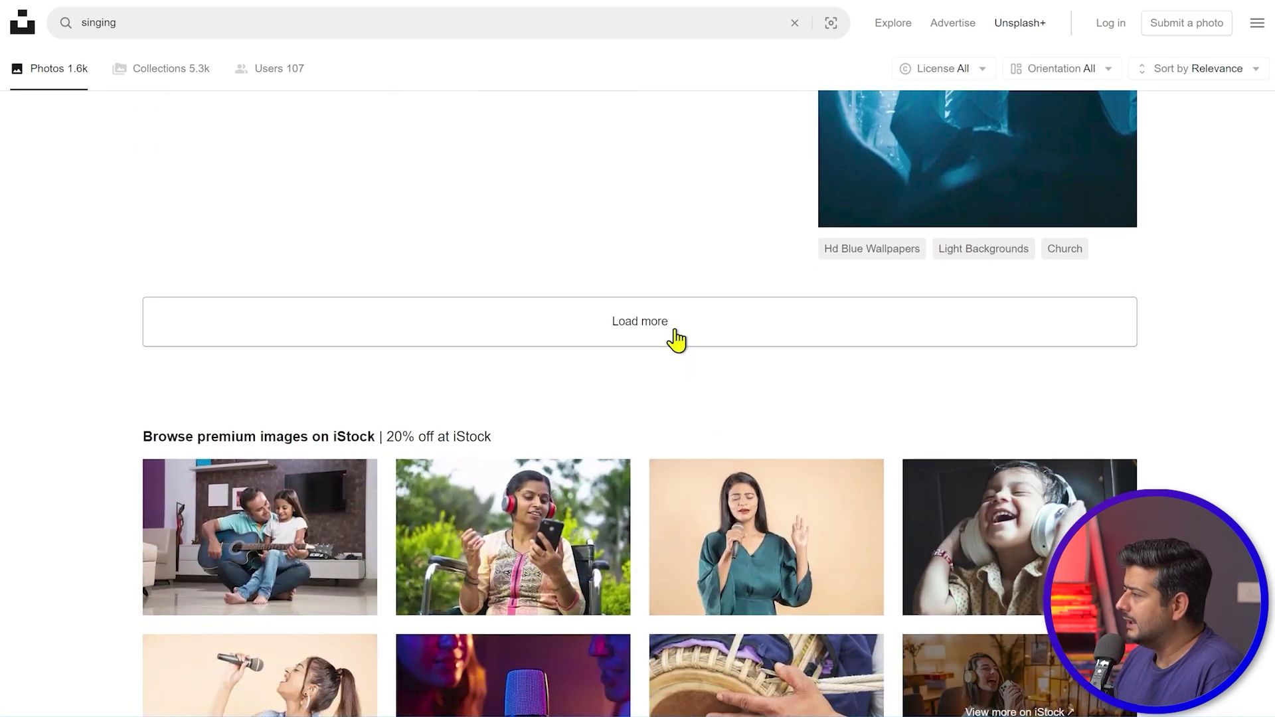
click(674, 330)
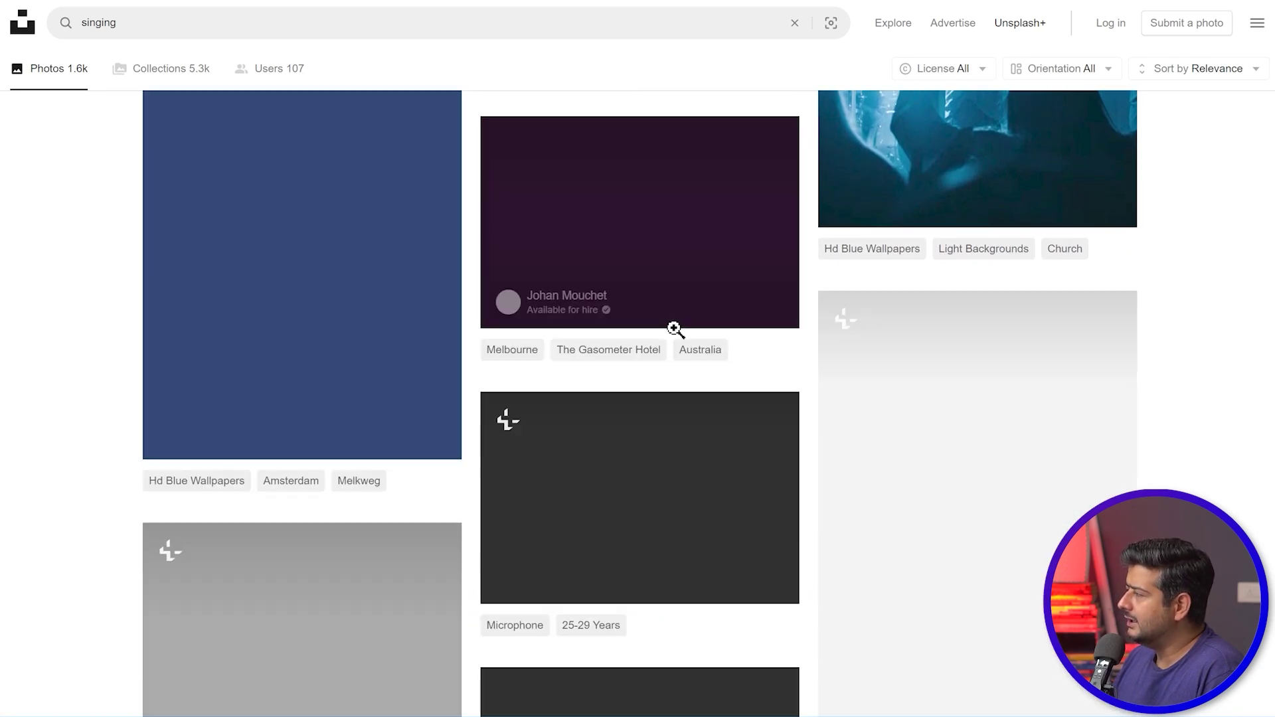
scroll(828, 370, down, 5)
scroll(828, 371, down, 4)
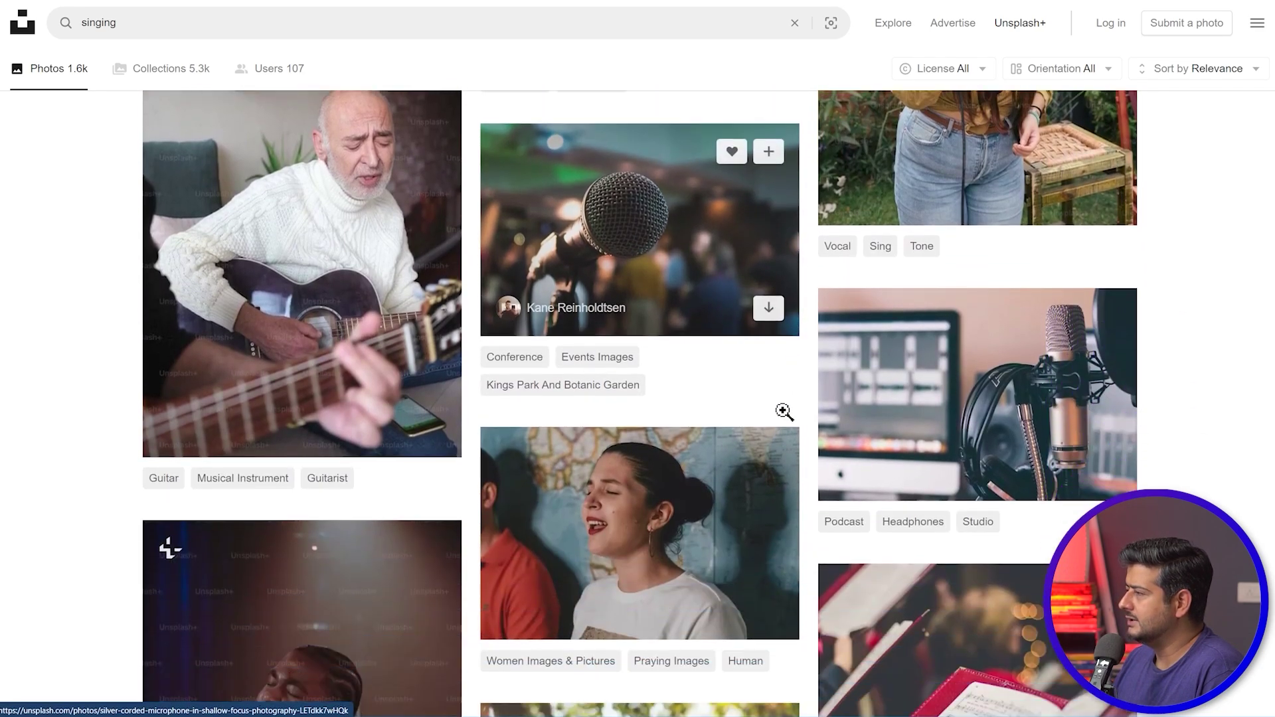
scroll(782, 413, up, 7)
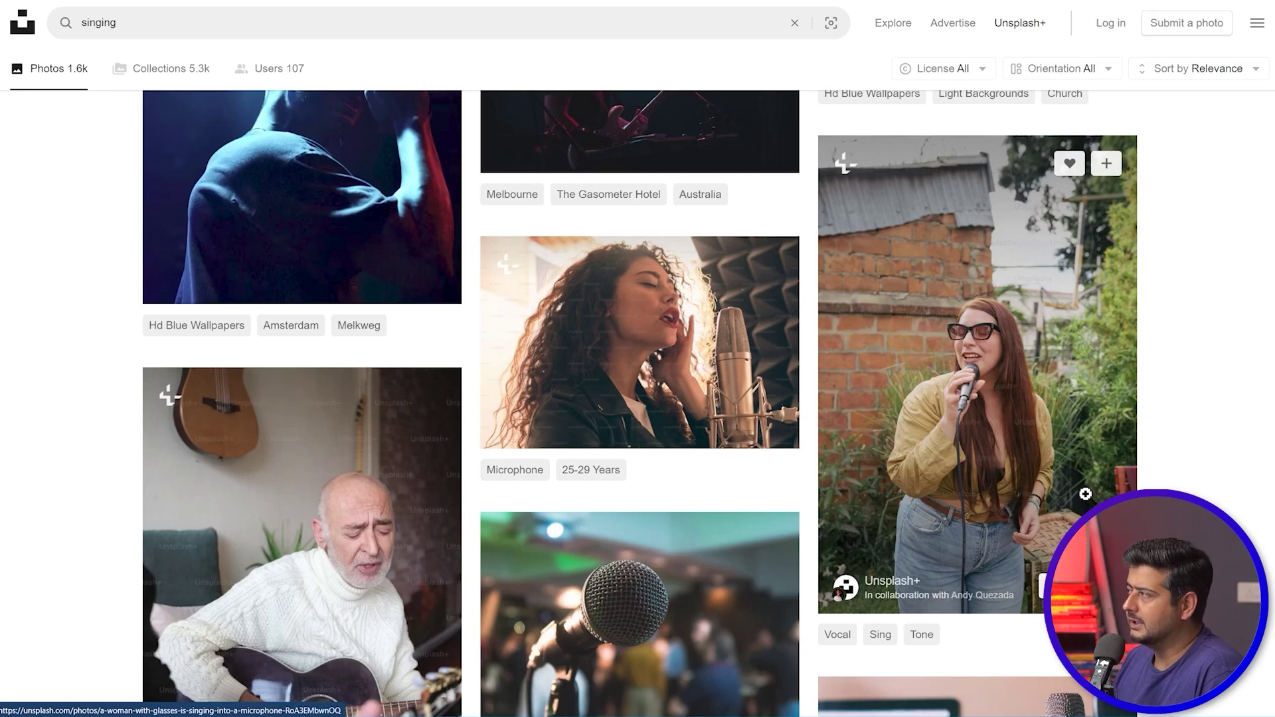
scroll(1196, 433, down, 10)
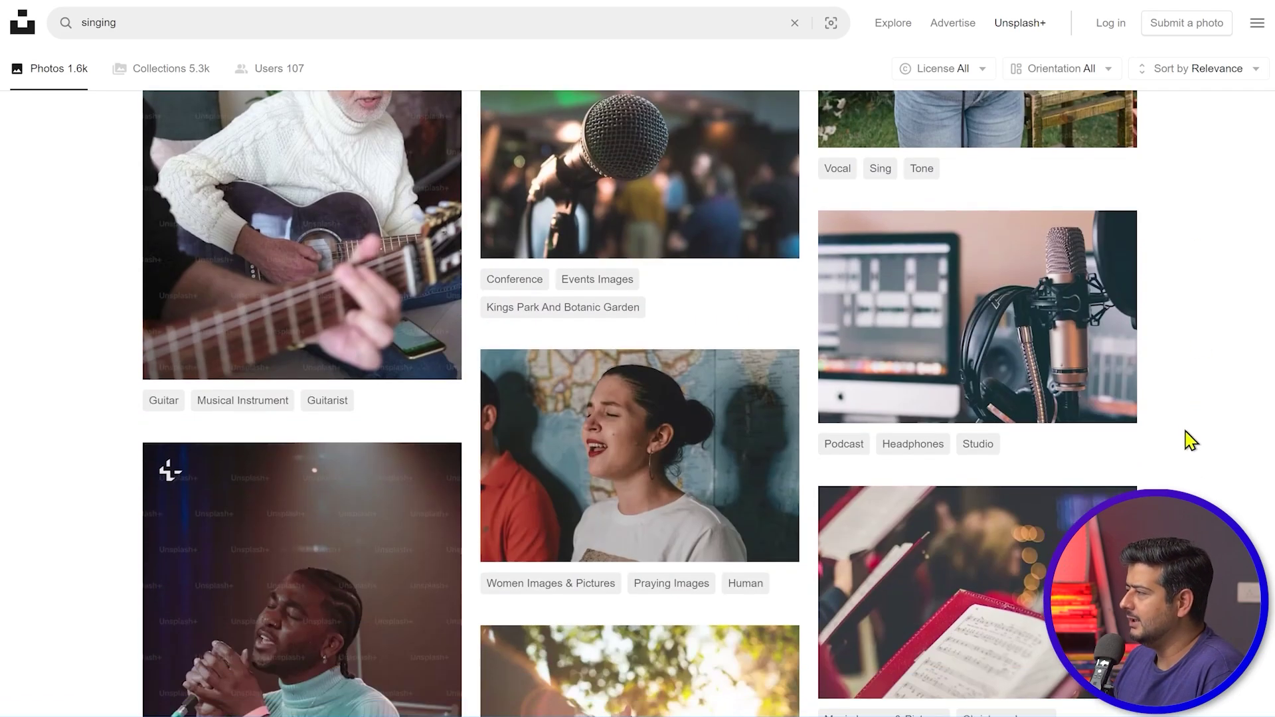
scroll(1182, 465, down, 3)
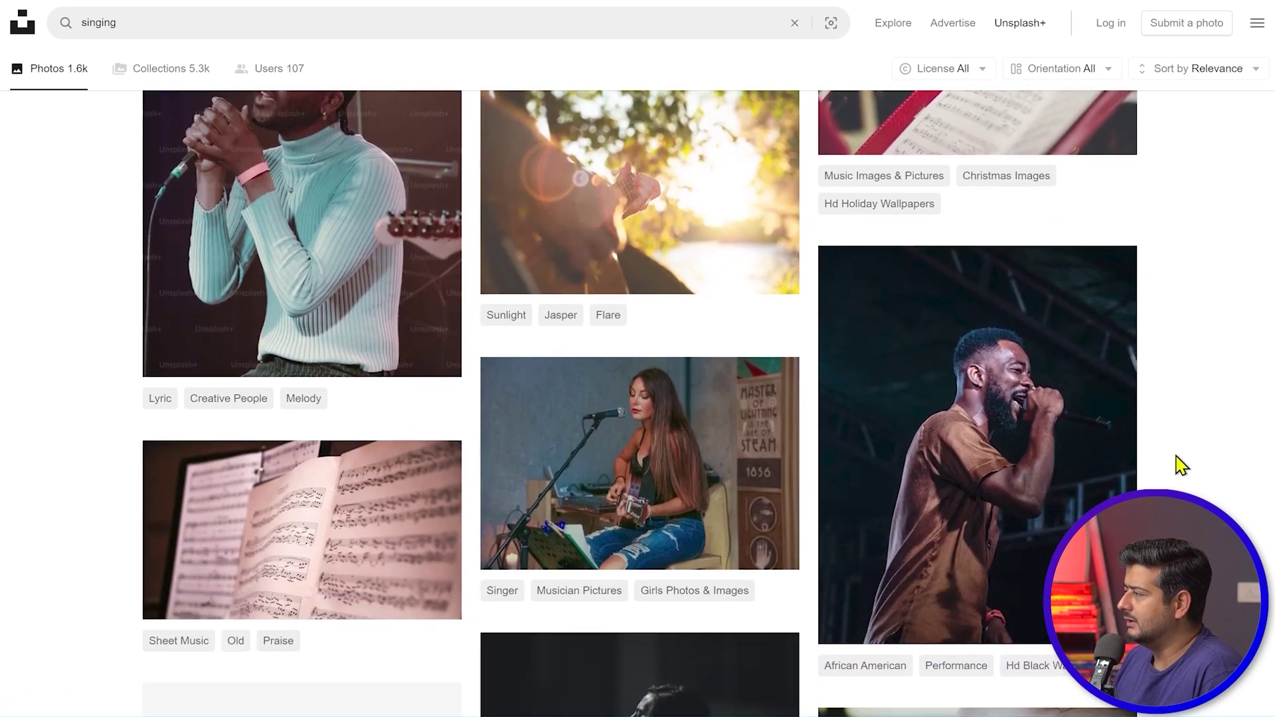
scroll(1182, 465, down, 4)
scroll(1177, 457, down, 7)
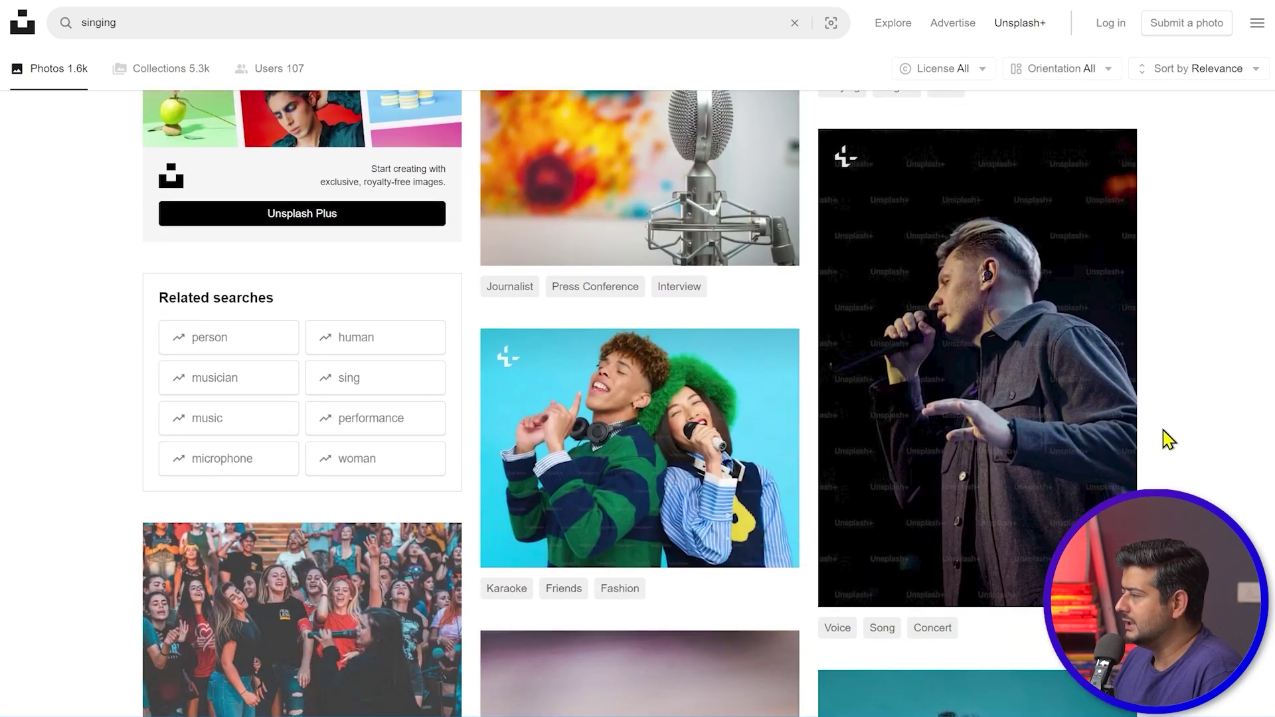
scroll(1169, 439, down, 7)
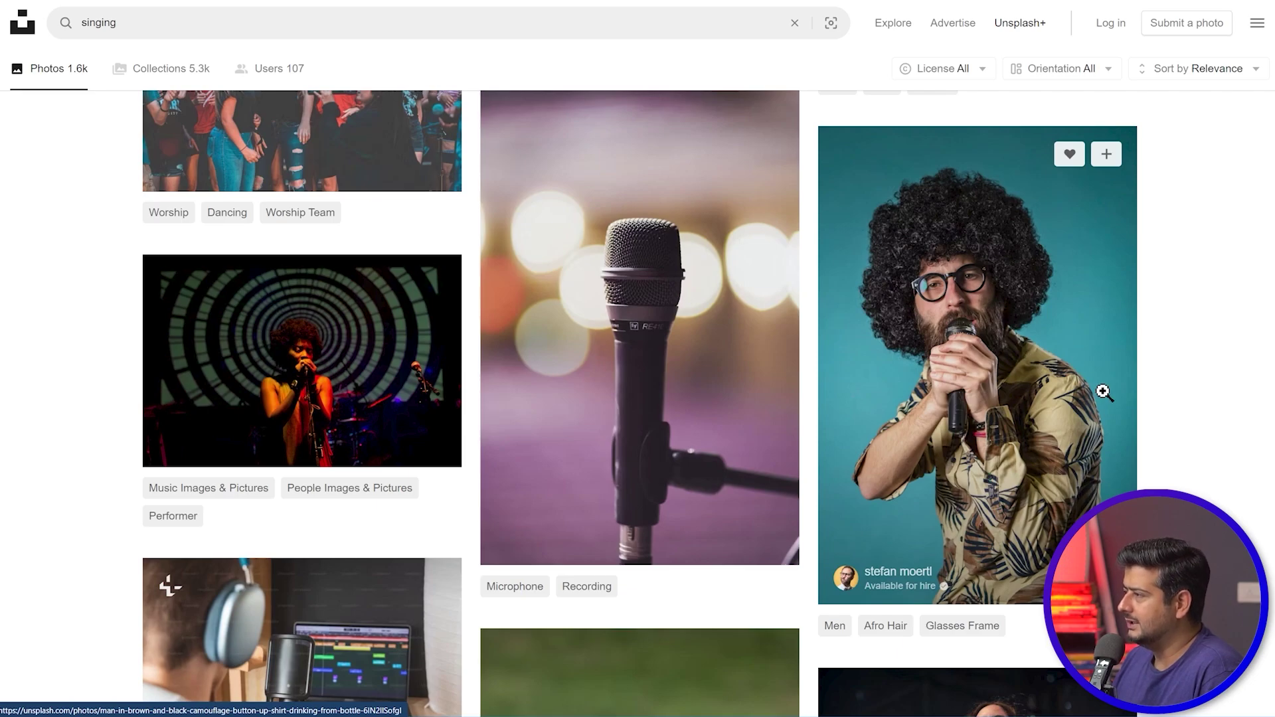
scroll(1100, 405, up, 3)
scroll(1060, 405, down, 10)
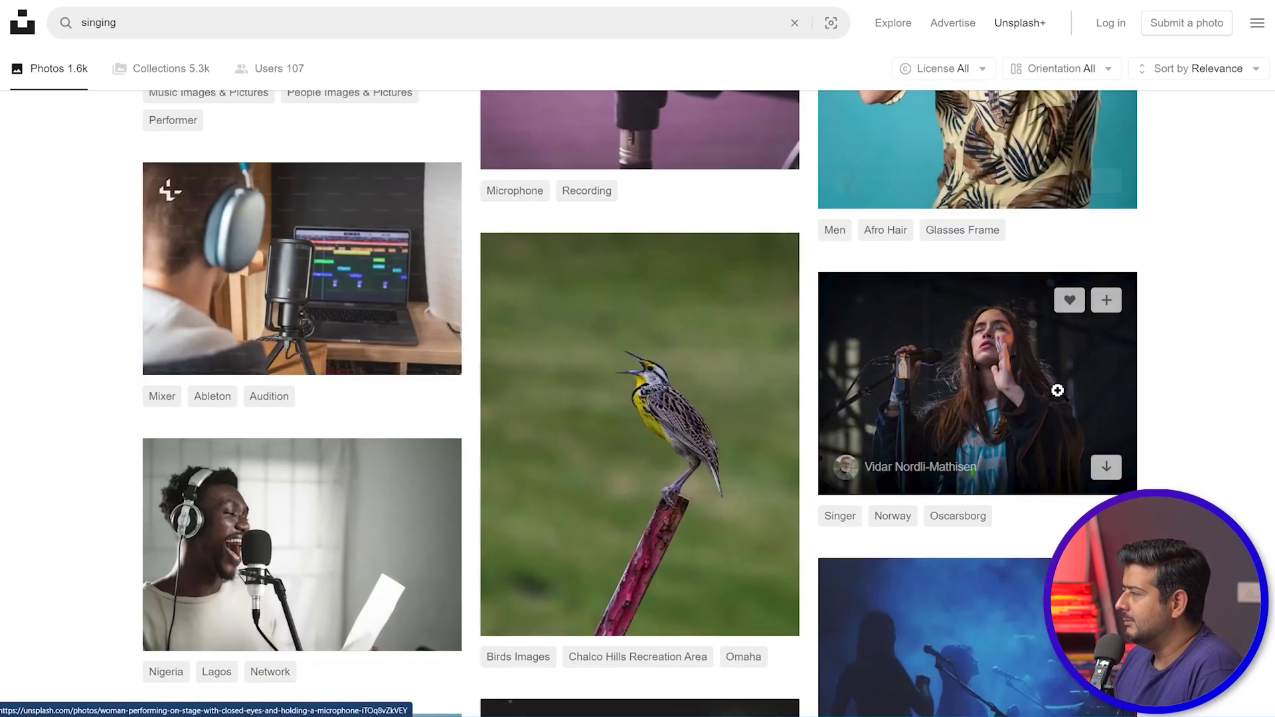
scroll(1060, 393, down, 2)
scroll(1057, 390, down, 4)
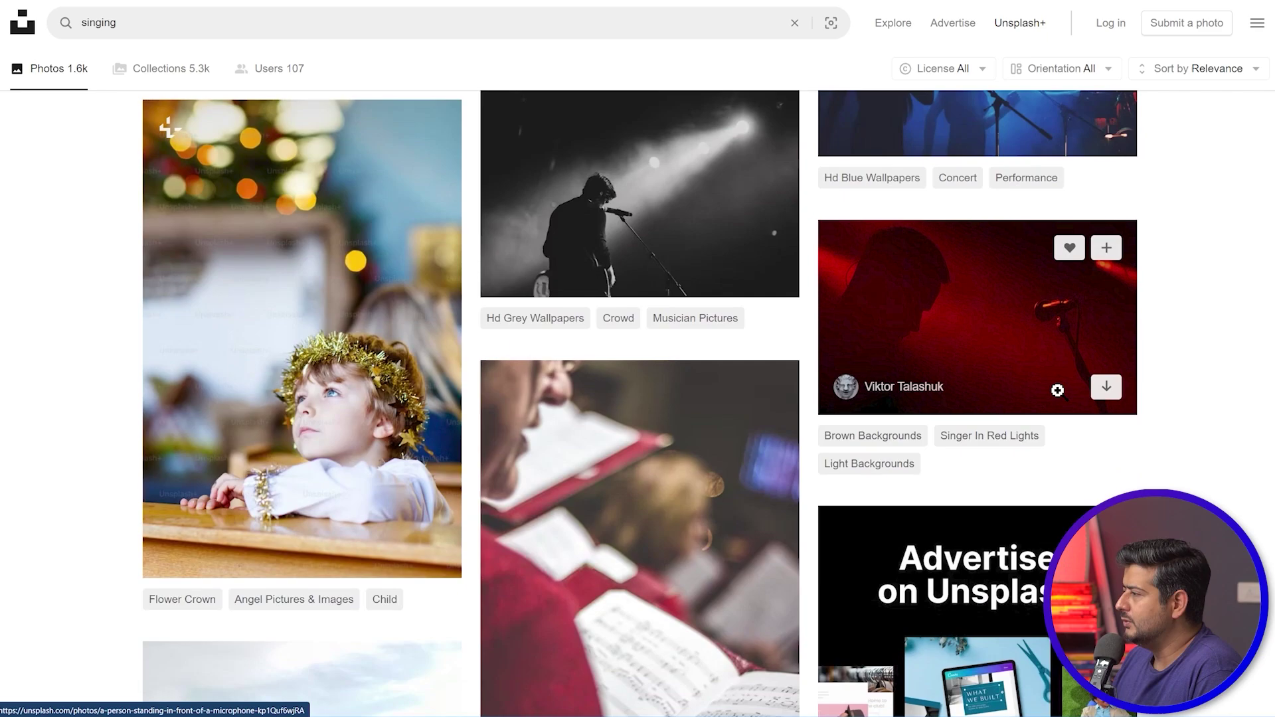
scroll(1055, 405, down, 3)
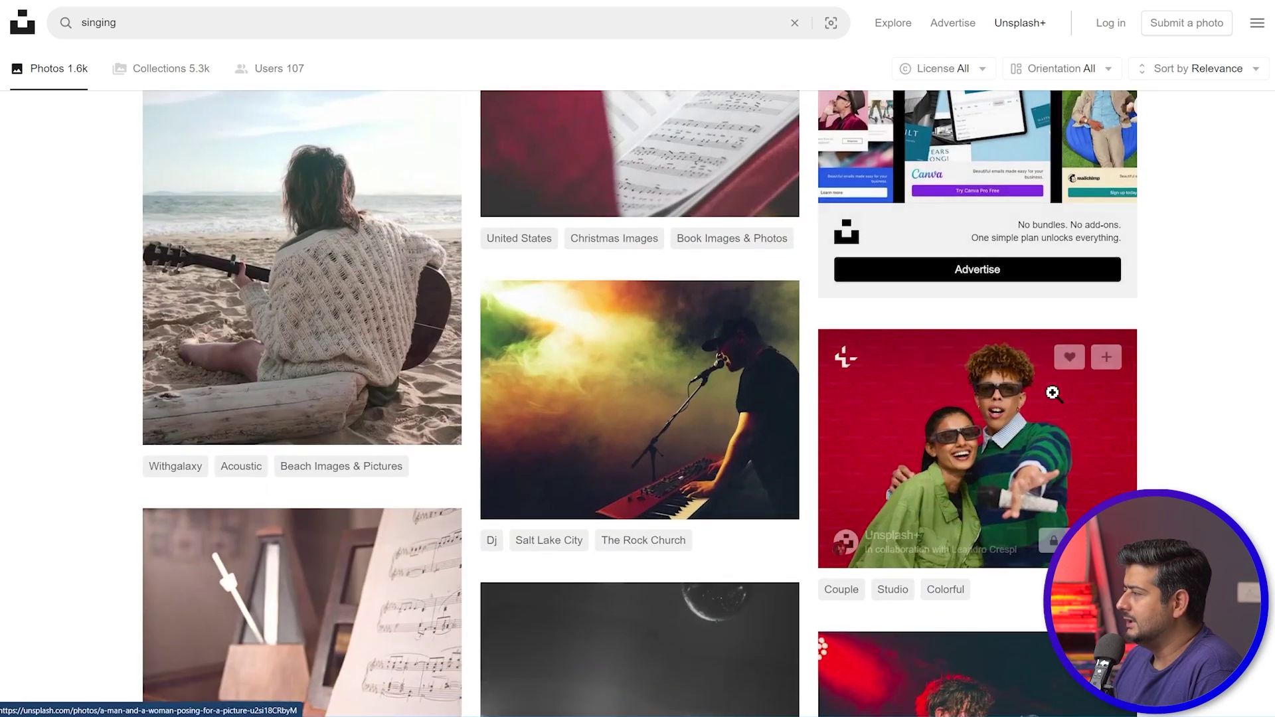
scroll(1052, 395, down, 5)
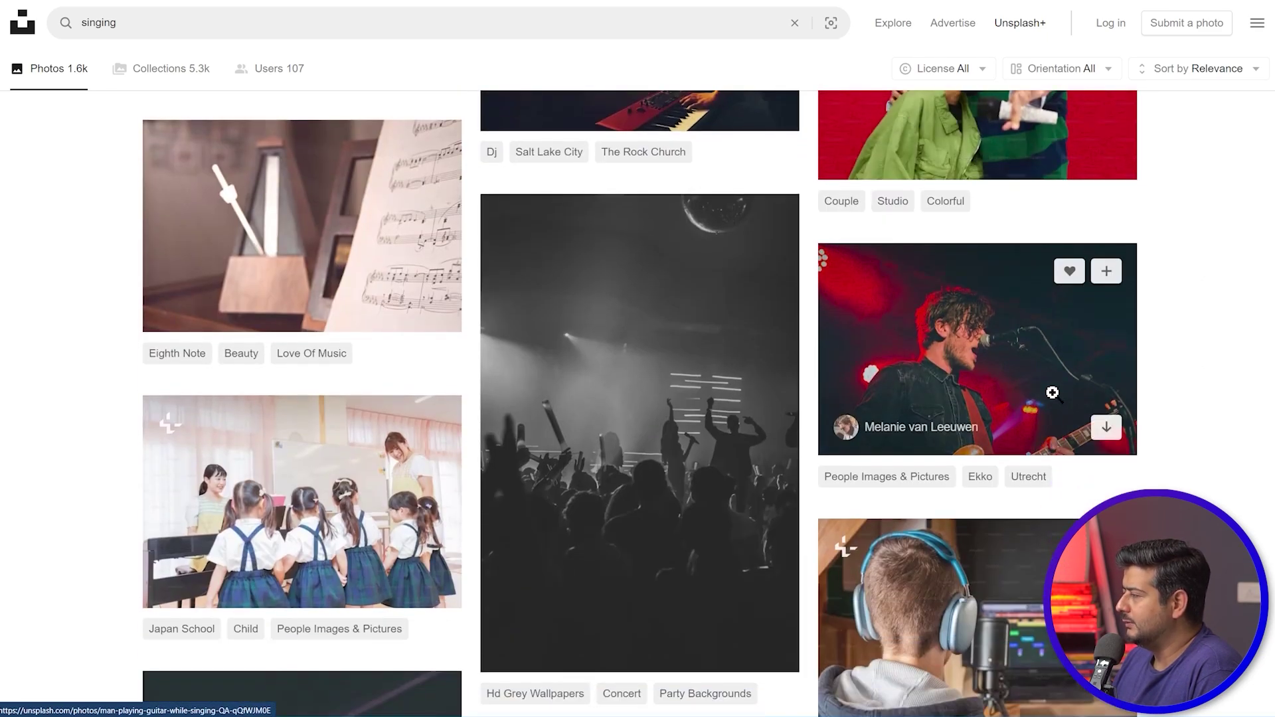
scroll(1052, 393, down, 10)
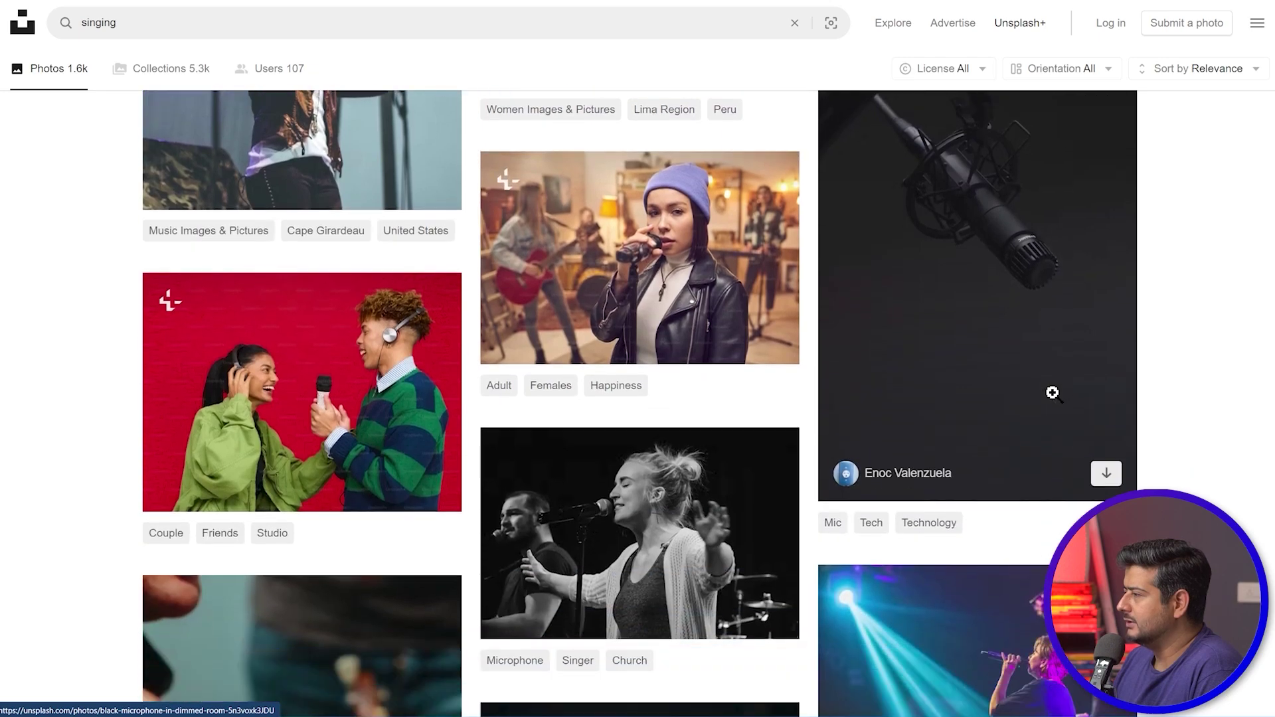
scroll(1052, 395, down, 2)
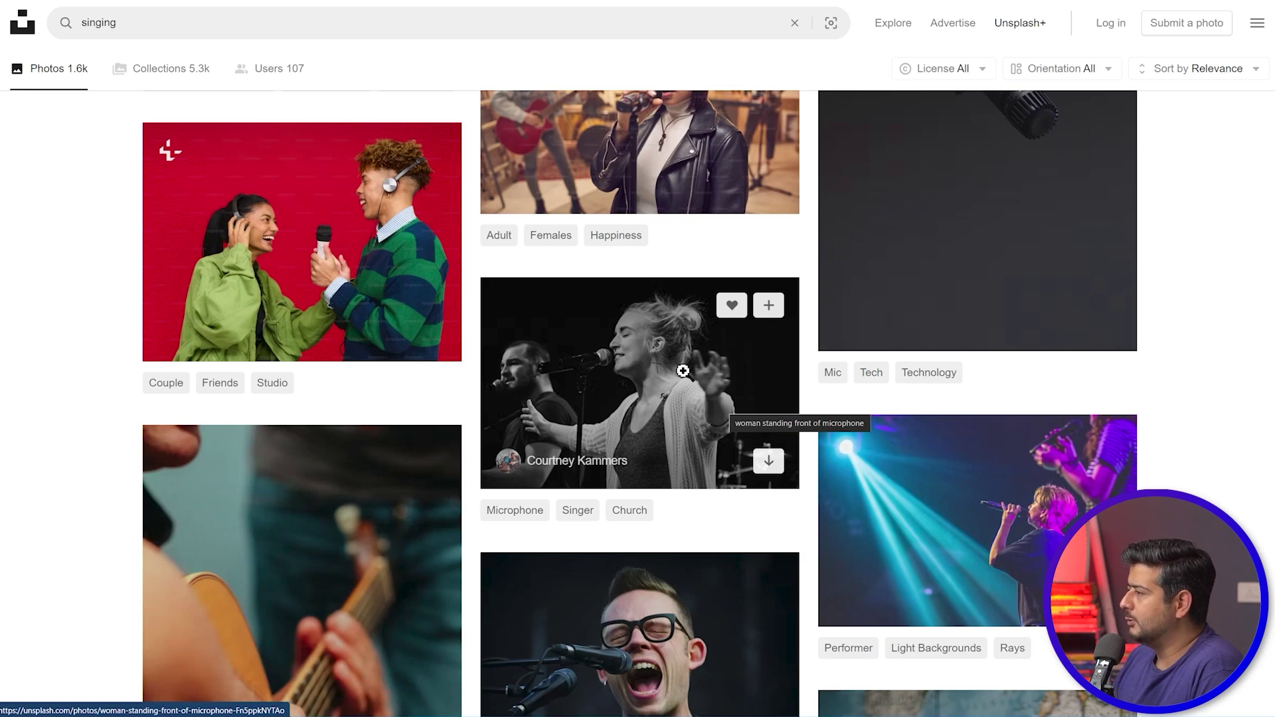
- View the downloaded photo of the screaming singer in glasses and its background-free cut-out in the image viewer, and close both
click(770, 472)
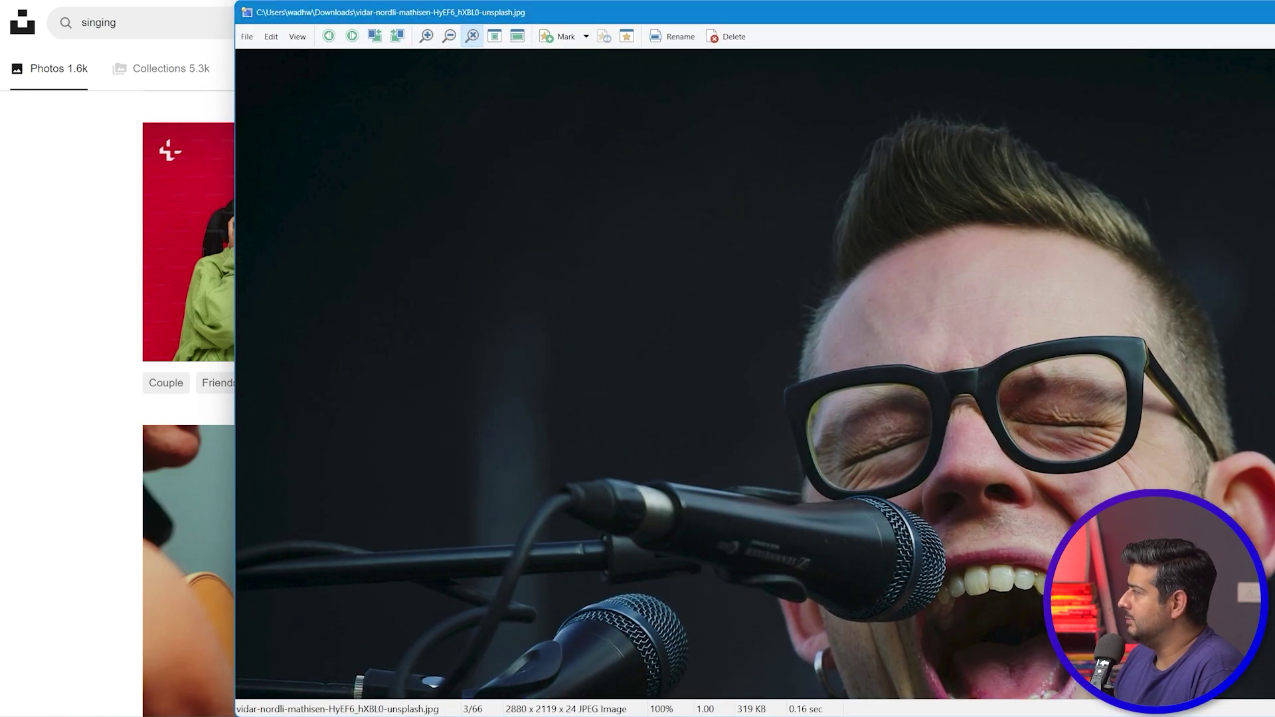
drag(1272, 126, 879, 126)
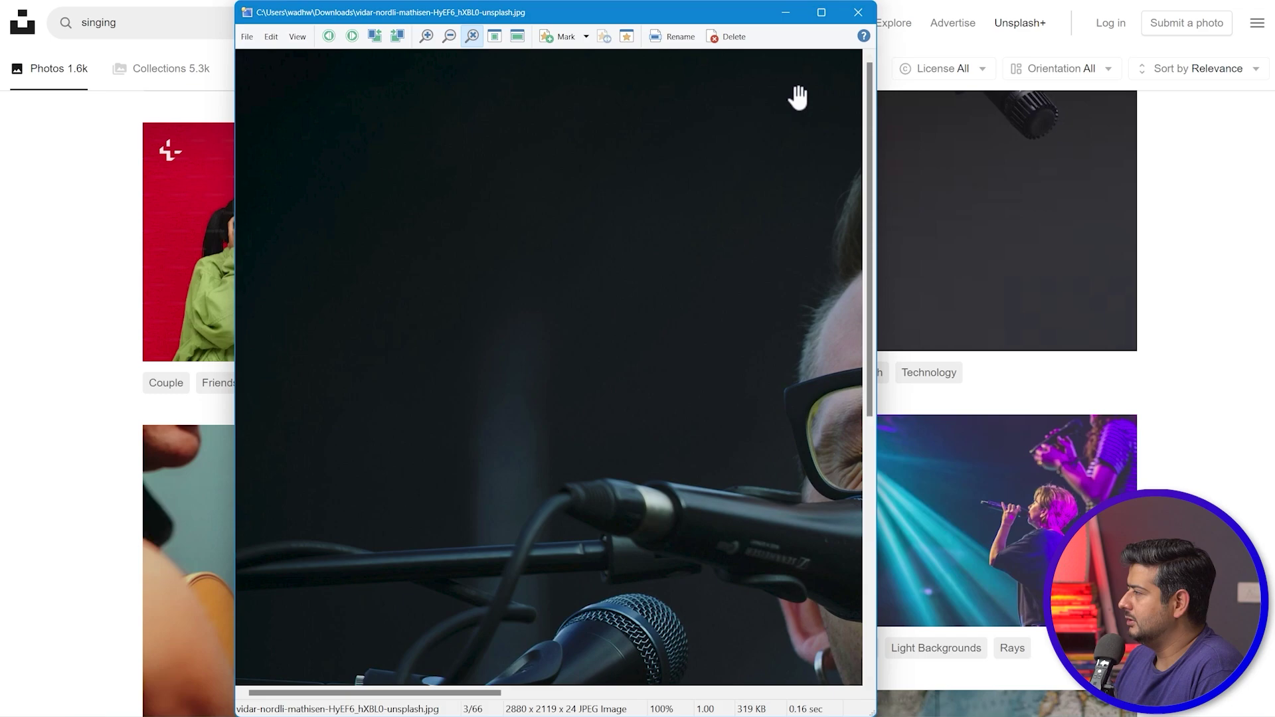
scroll(765, 200, down, 2)
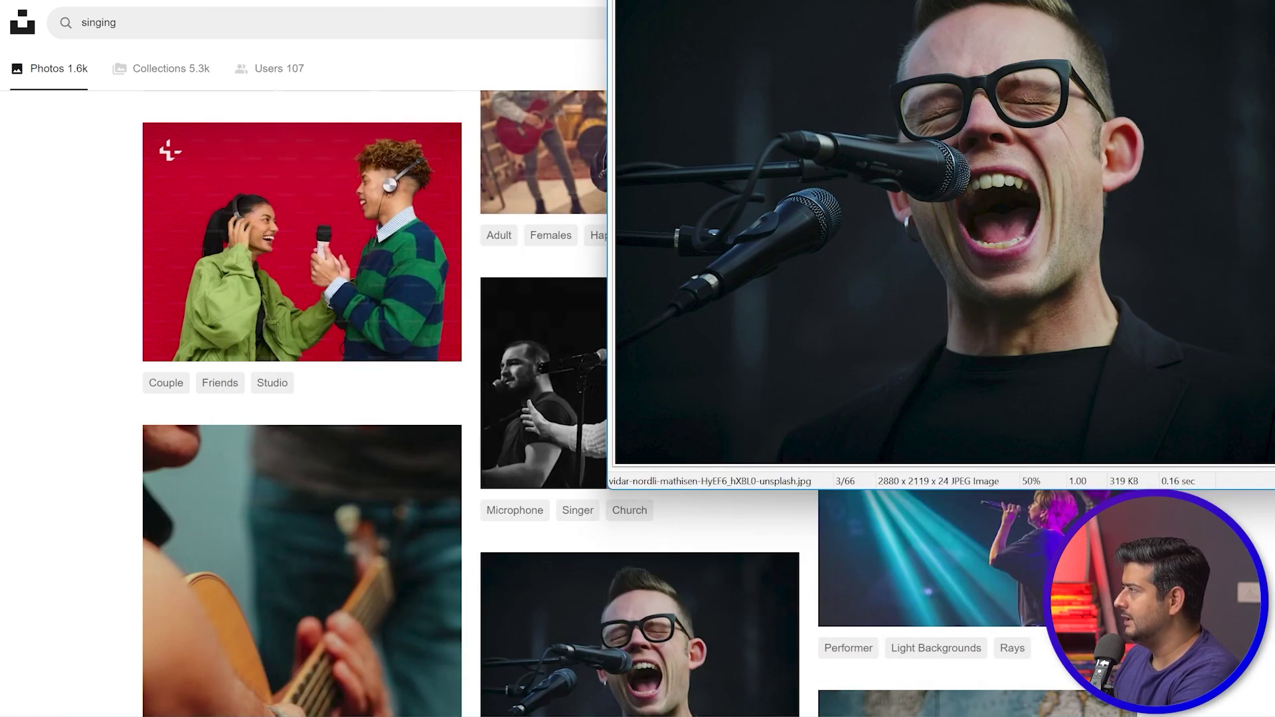
drag(963, 0, 712, 65)
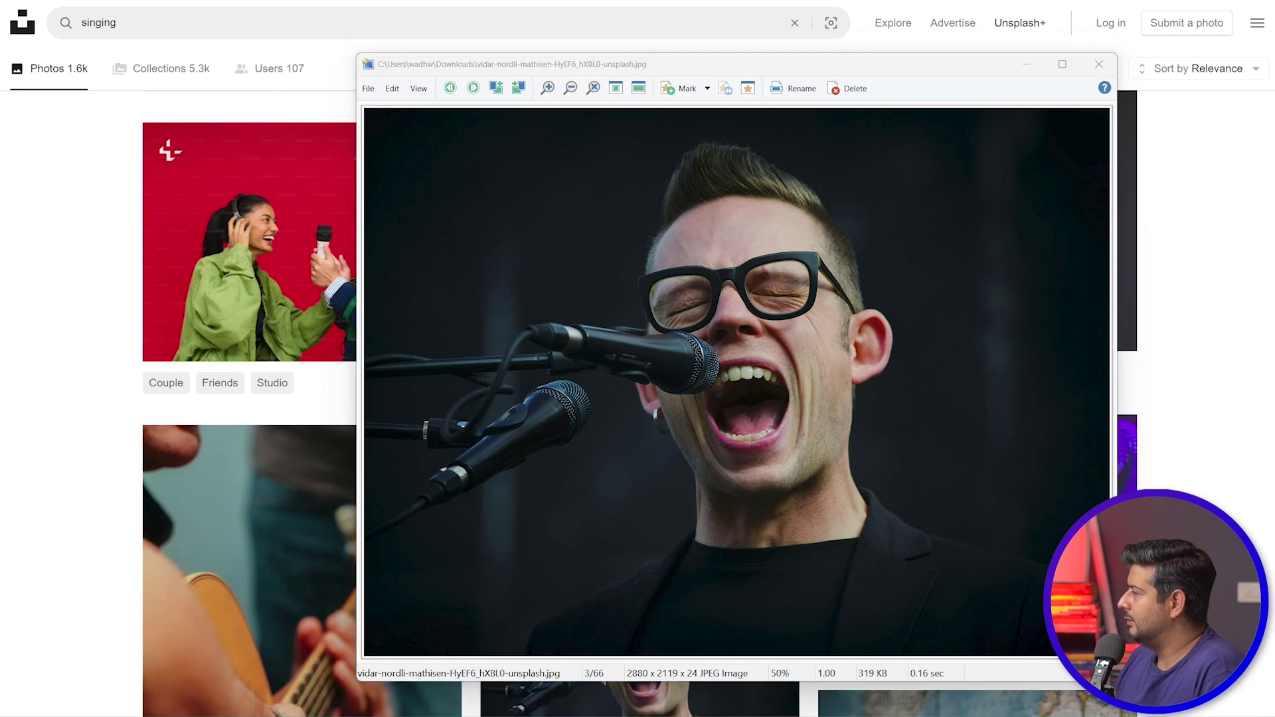
key(alt+Tab)
drag(1043, 0, 975, 166)
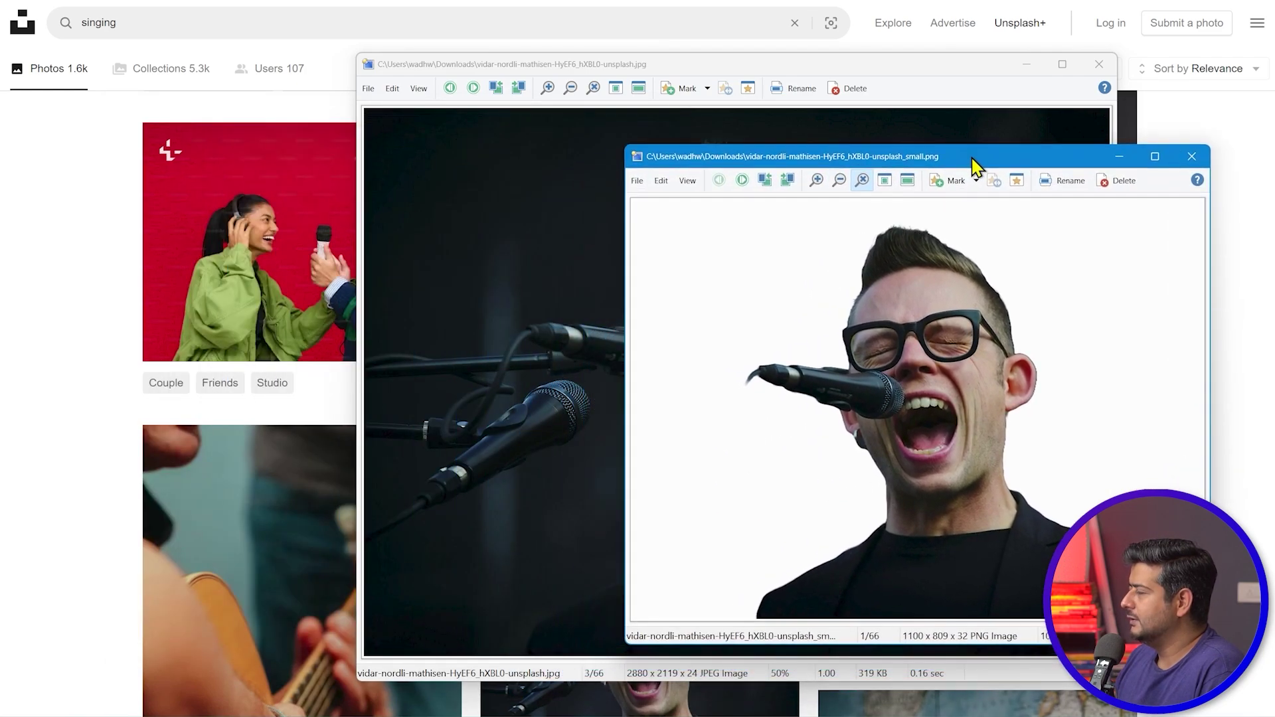
click(1190, 159)
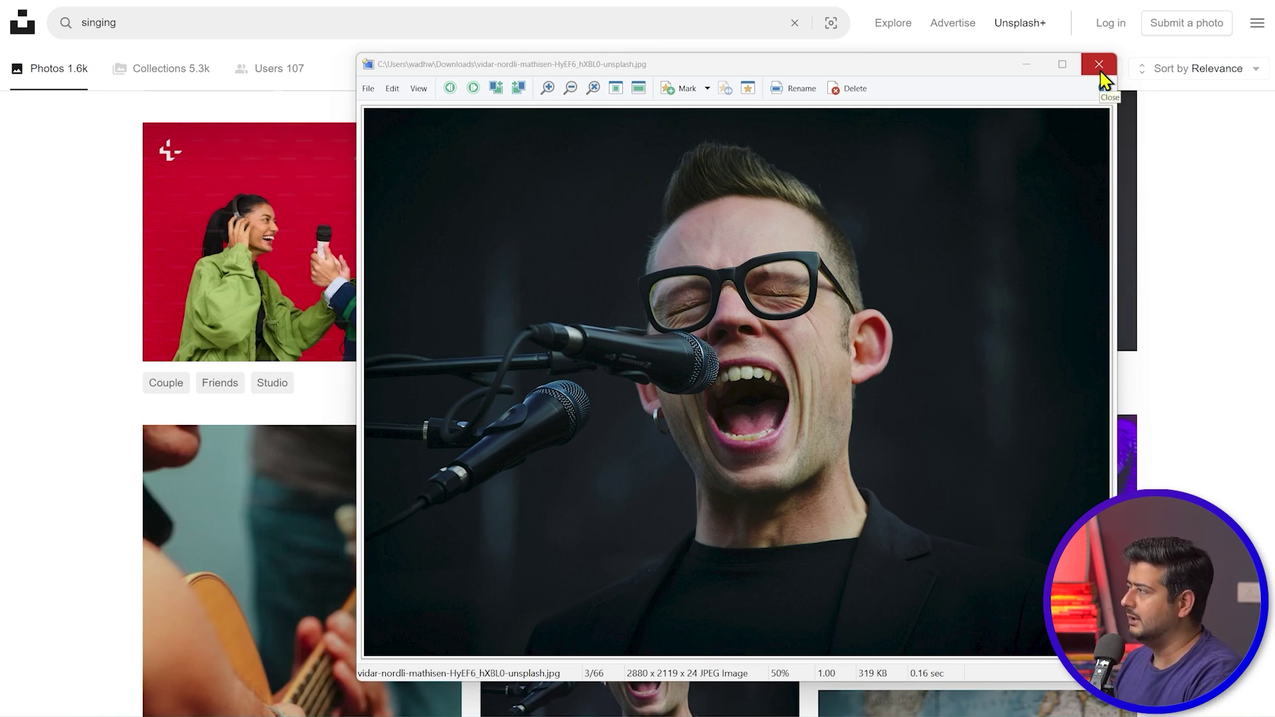
click(1099, 66)
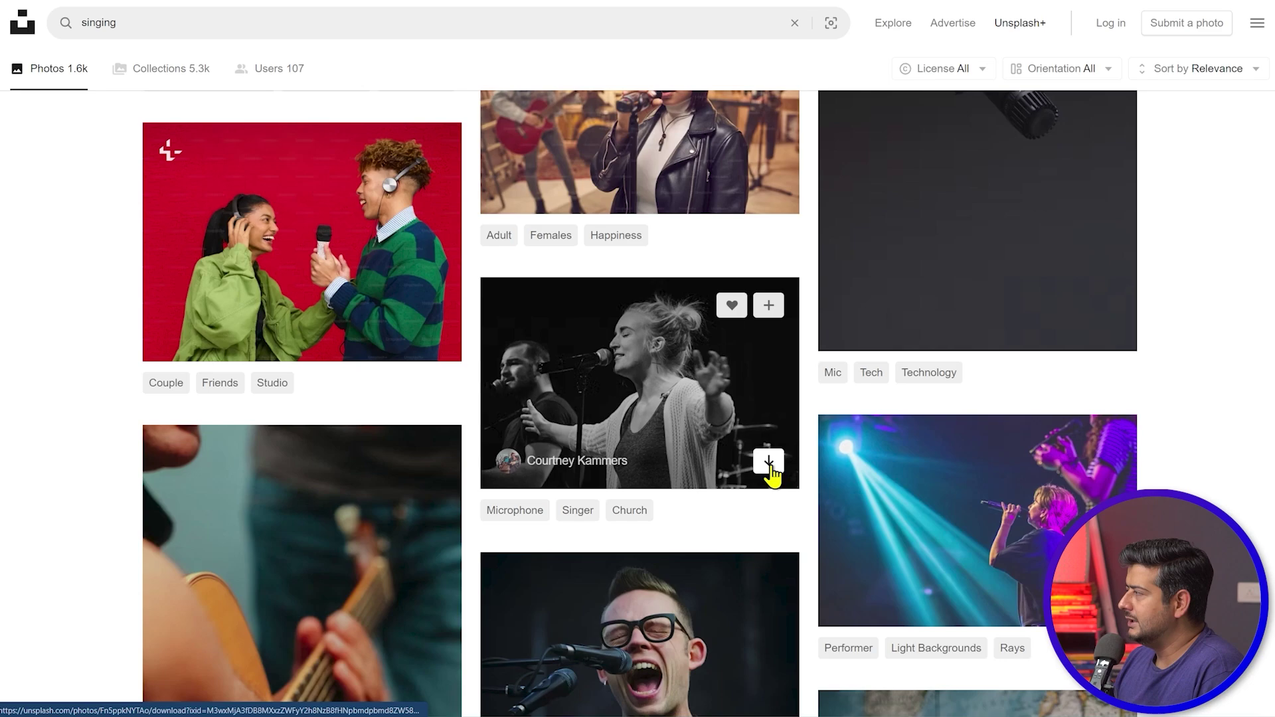
- Download the black-and-white photo of the singing woman and open Adobe Express's free image background remover by searching for "adobe background remover"
click(771, 467)
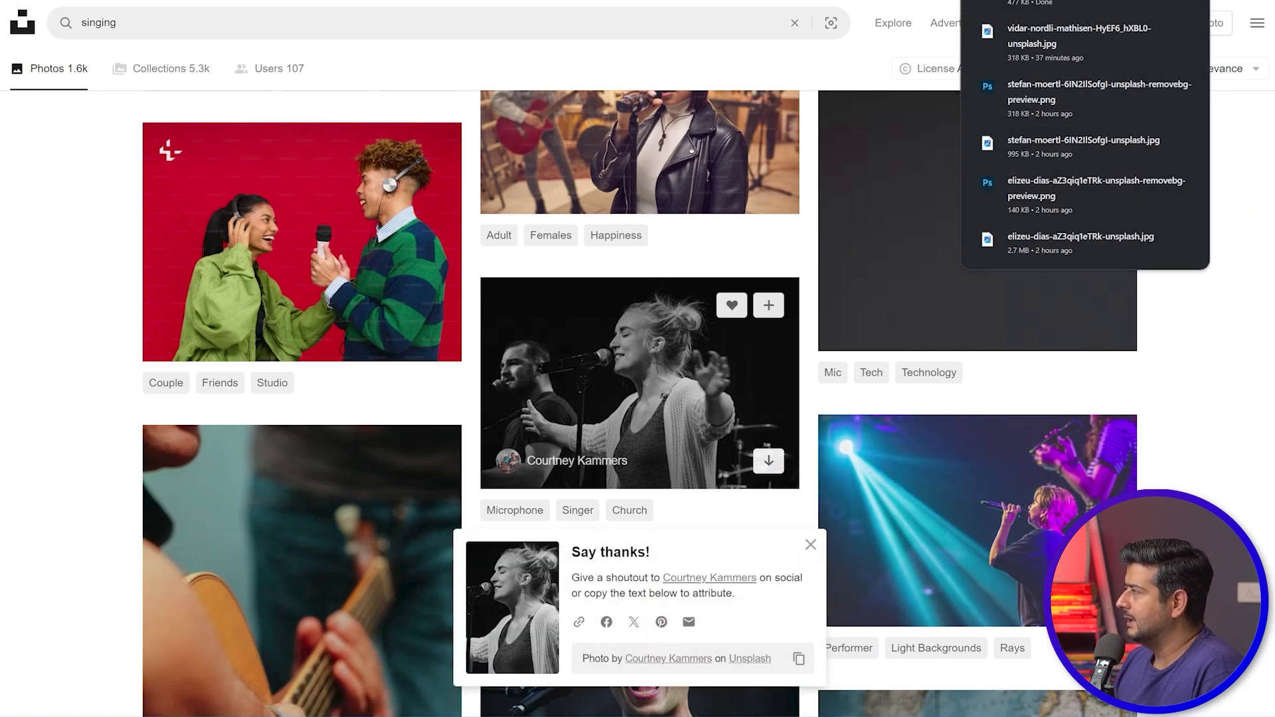
key(ctrl+t)
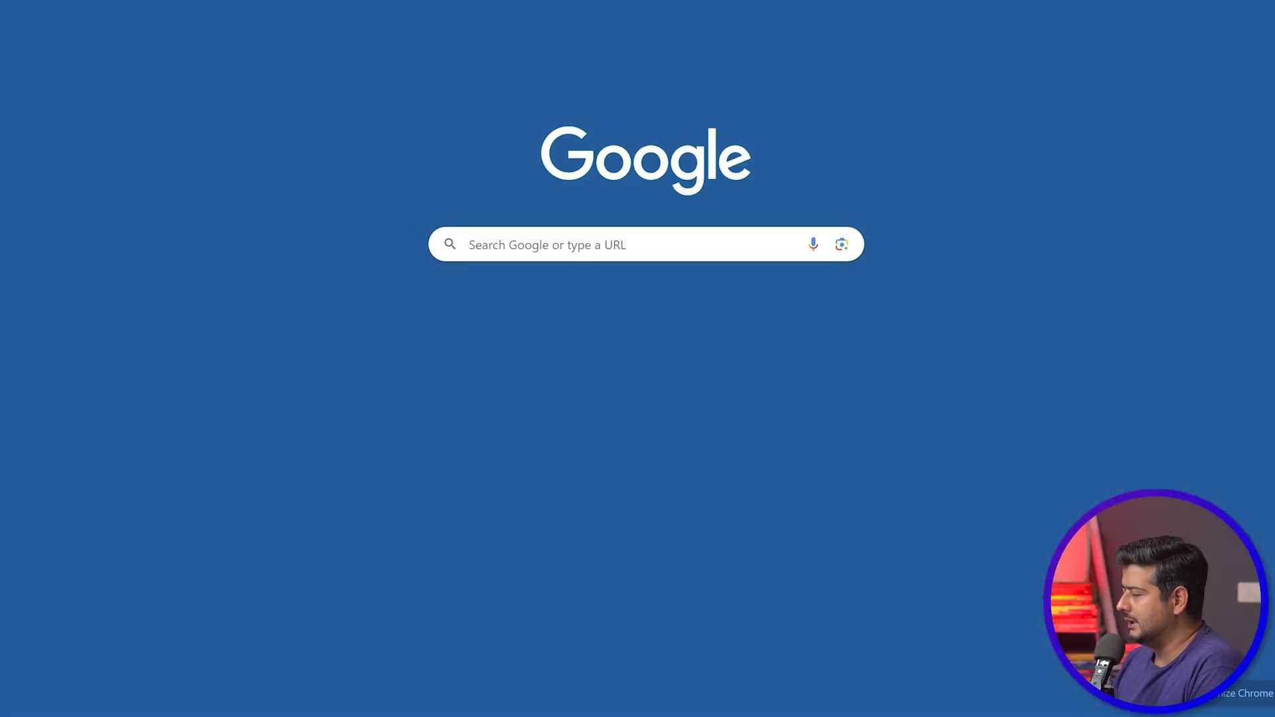
text(adobe)
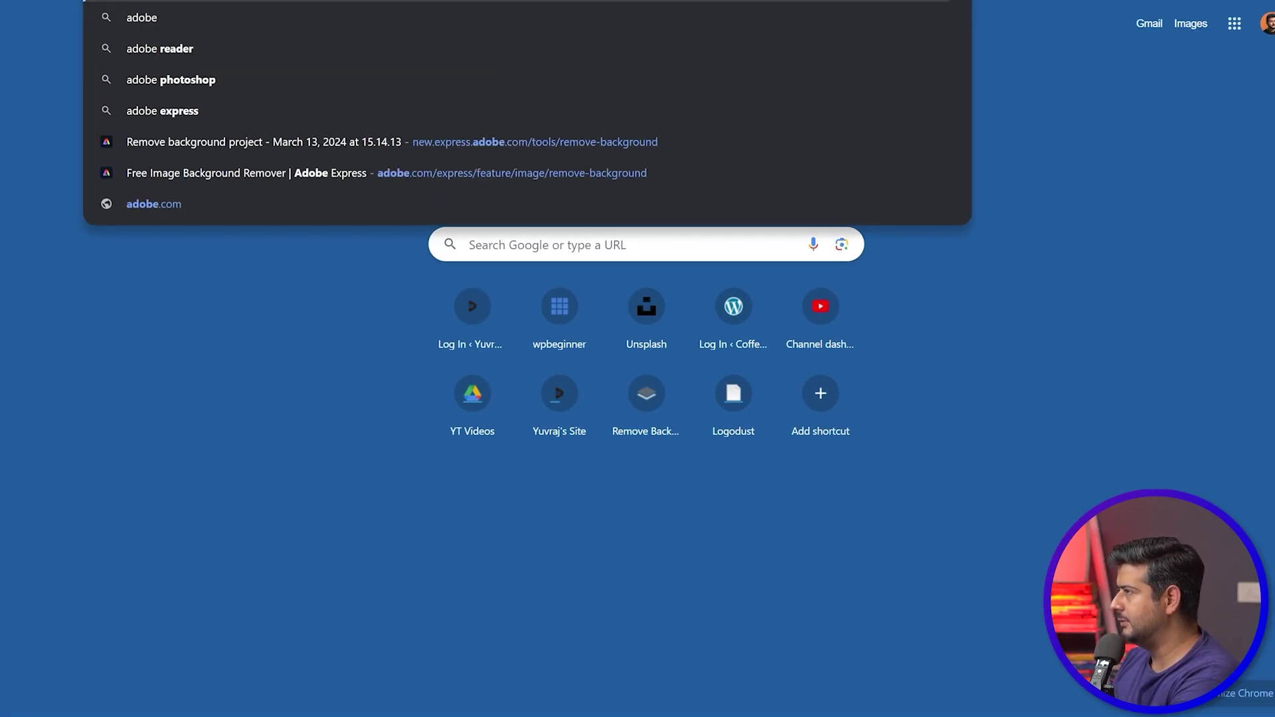
text( background remover)
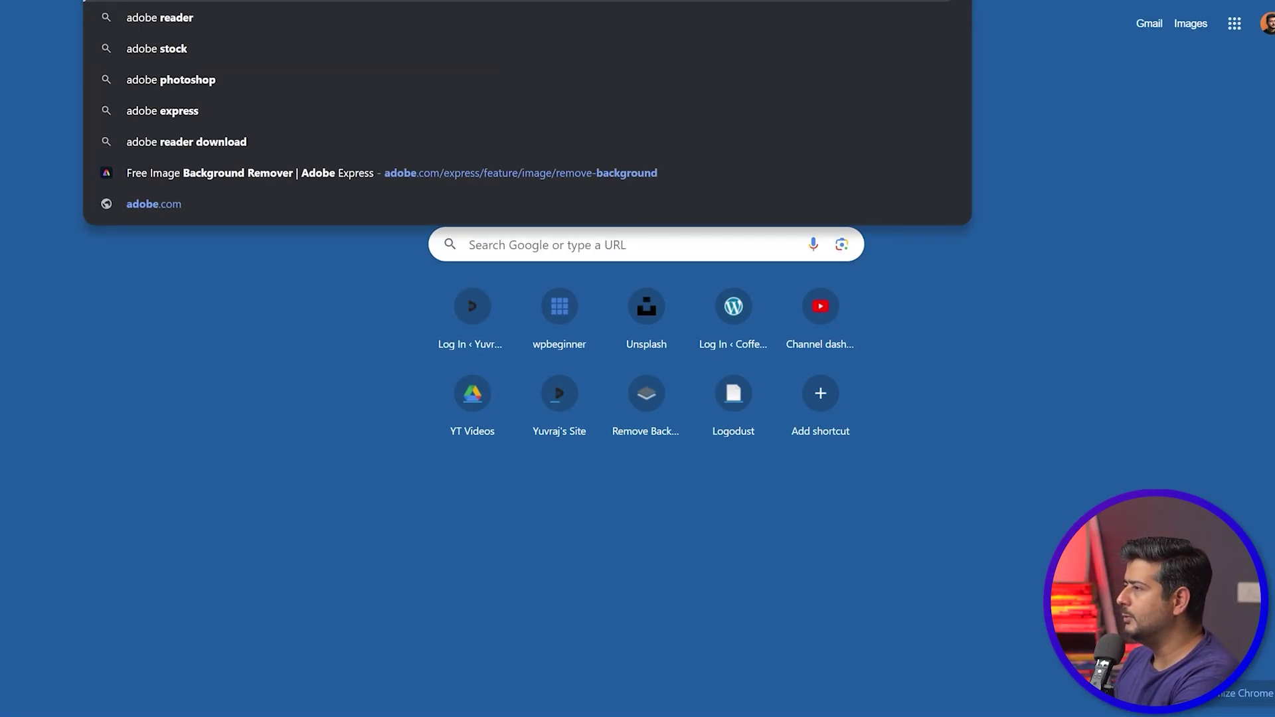
key(Return)
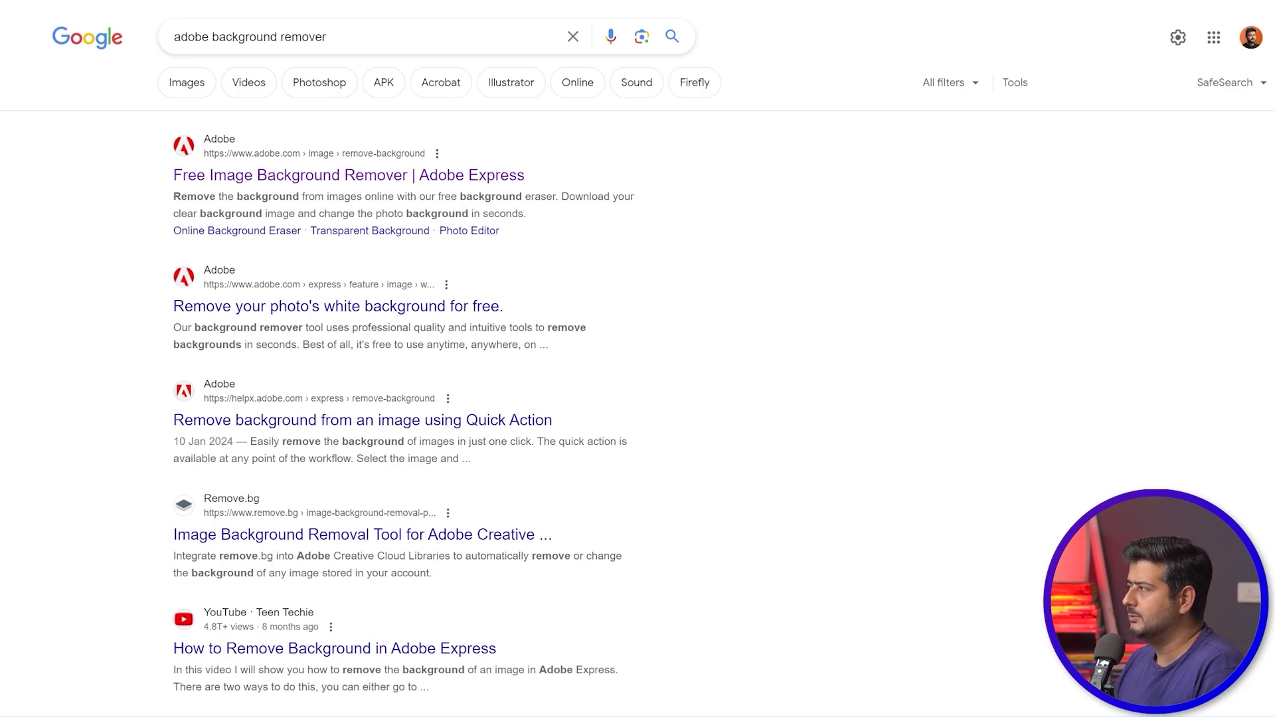
click(435, 176)
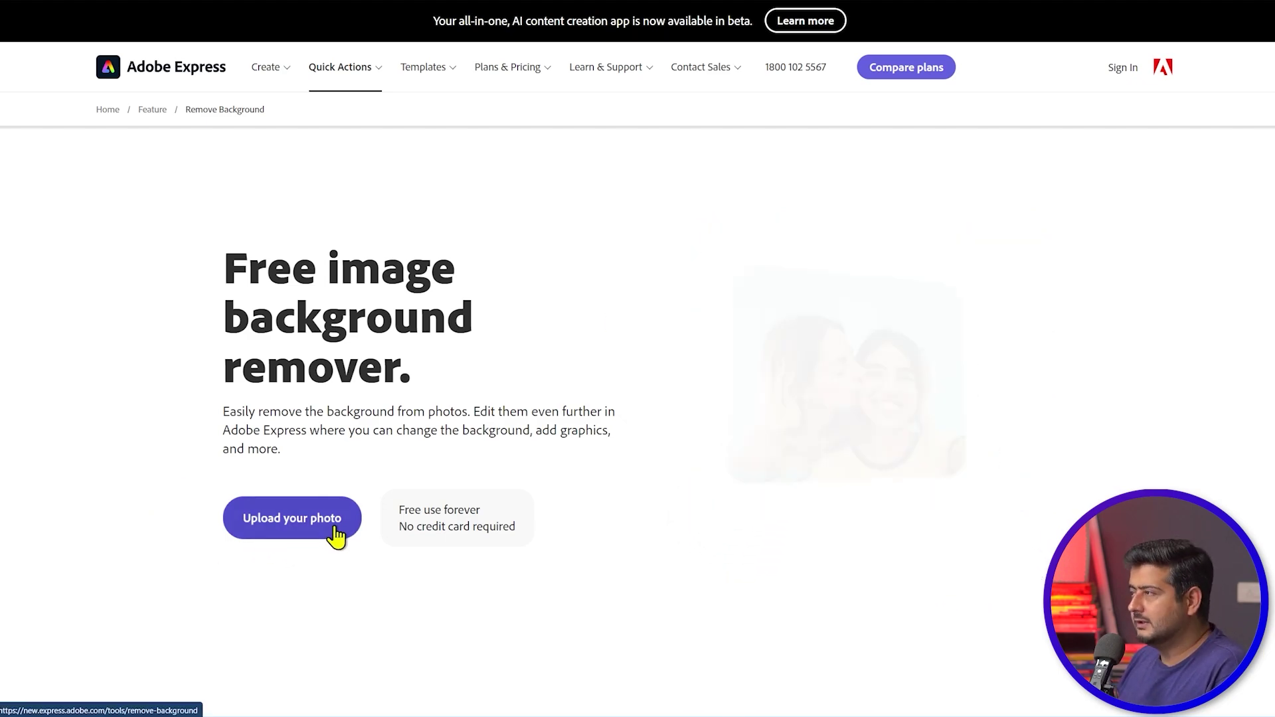
- Upload the downloaded black-and-white photo of the singing woman to Adobe Express's Remove background tool
click(337, 535)
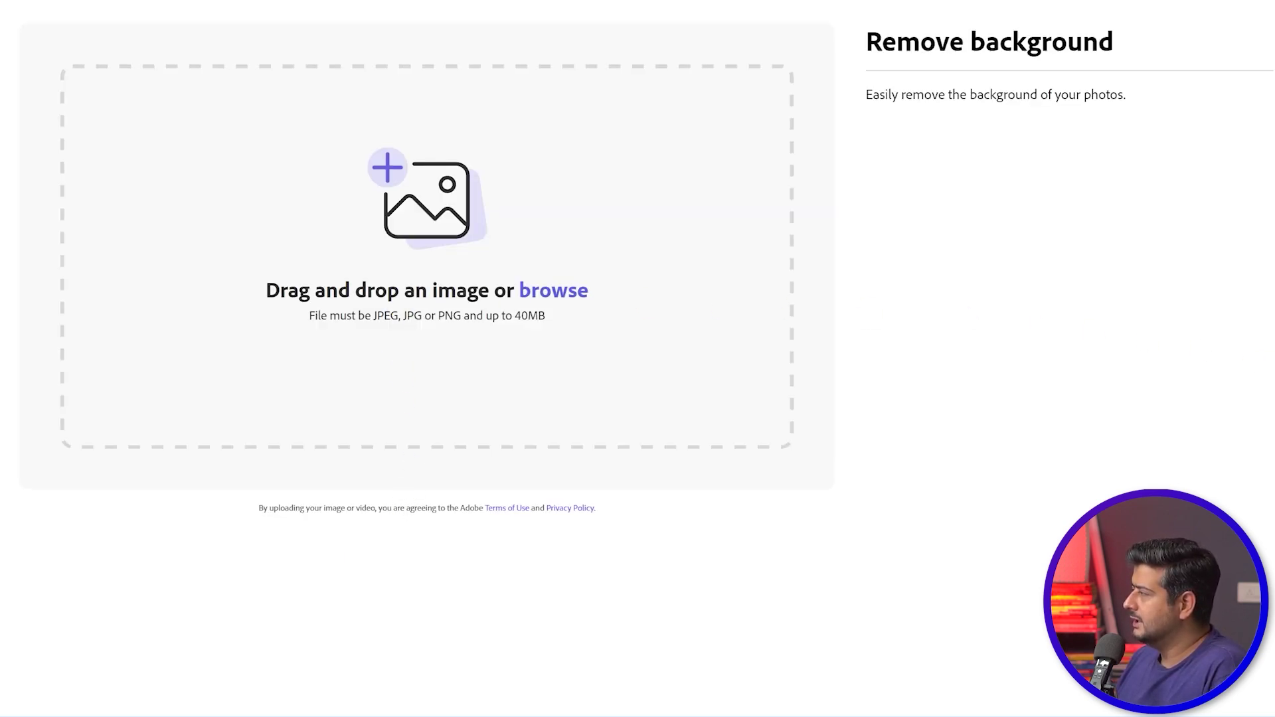
drag(982, 348, 468, 365)
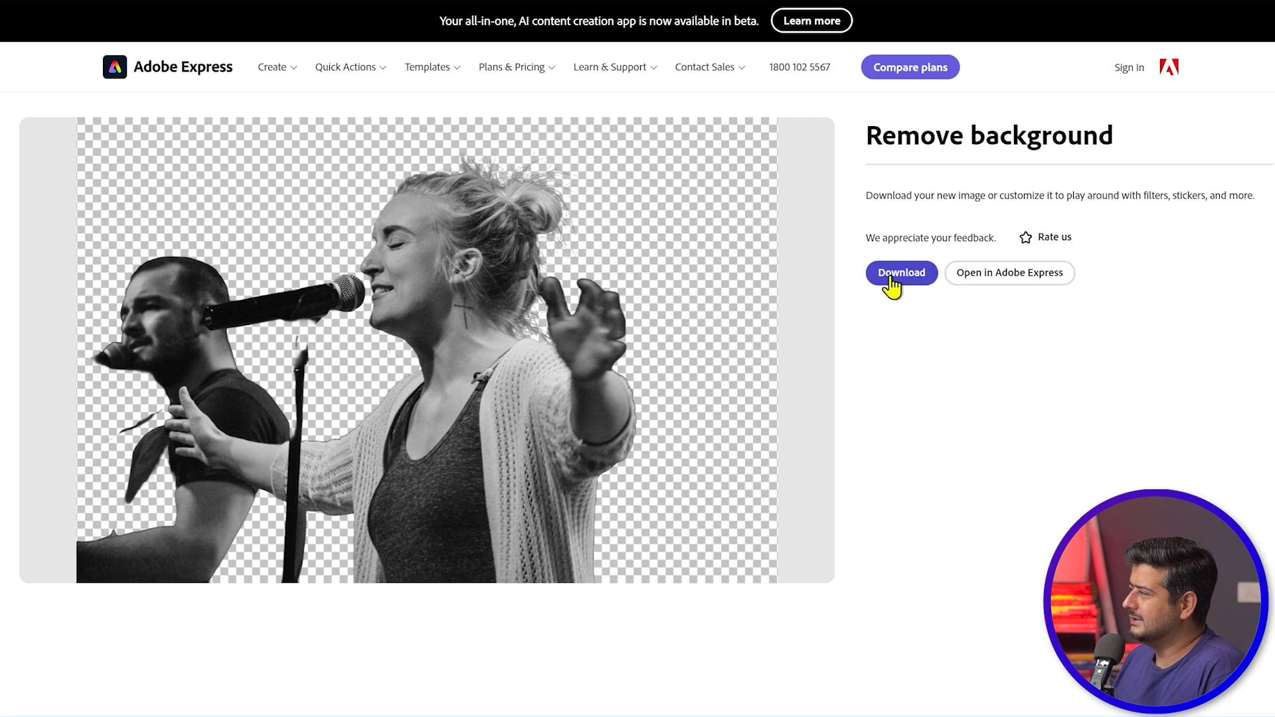
- Return to the "singing" photo results on Unsplash, dismiss the photo credit notice and look through more photos for another performer picture
click(57, 1)
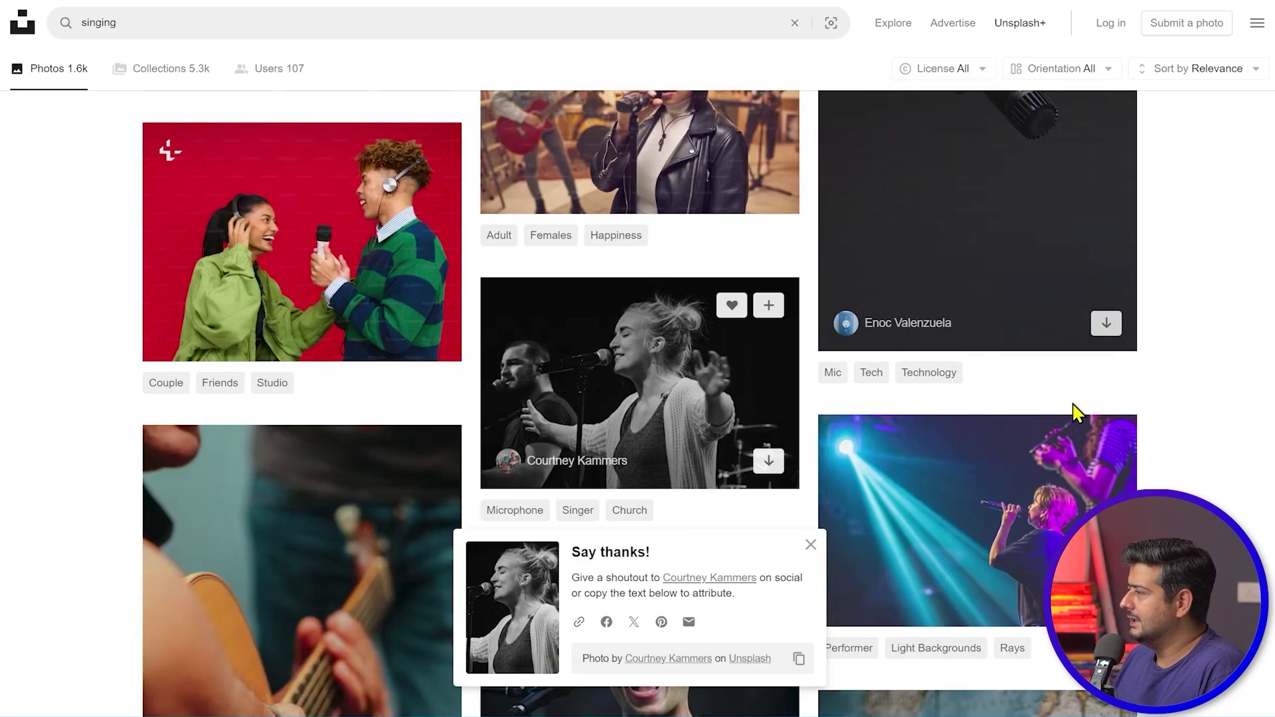
scroll(1074, 404, down, 10)
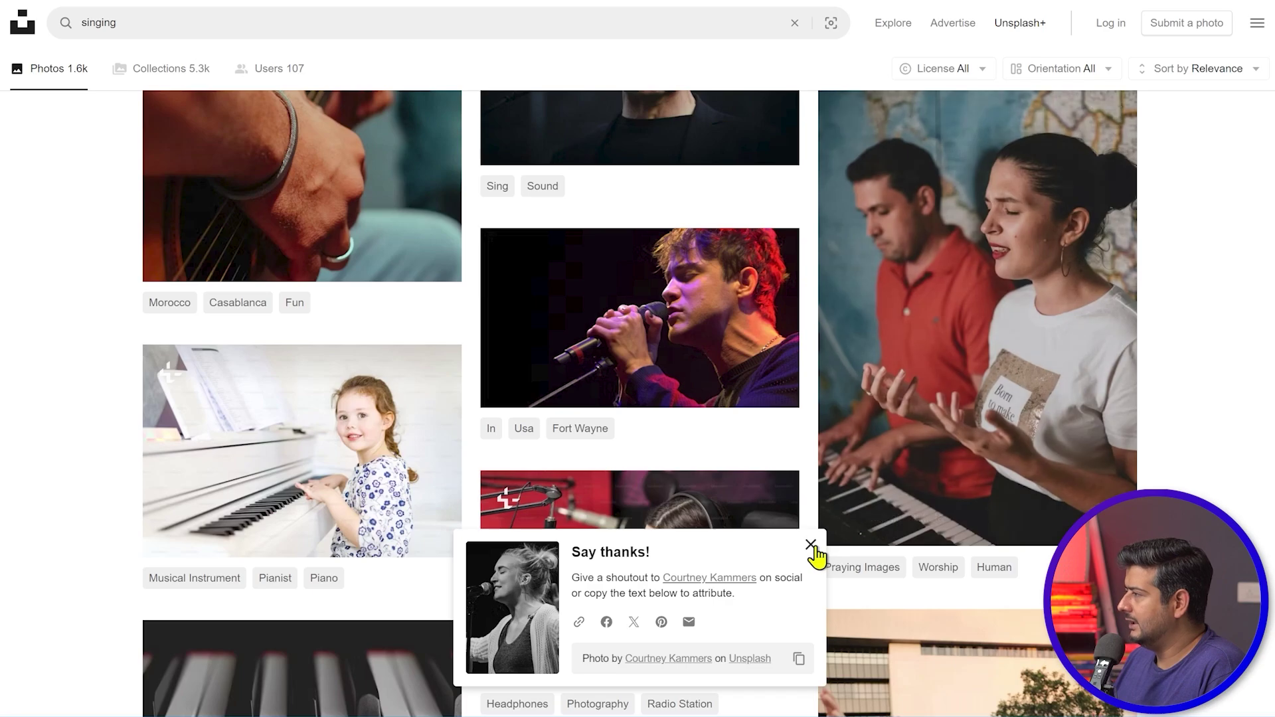
click(810, 545)
scroll(1161, 488, down, 5)
scroll(1160, 488, down, 16)
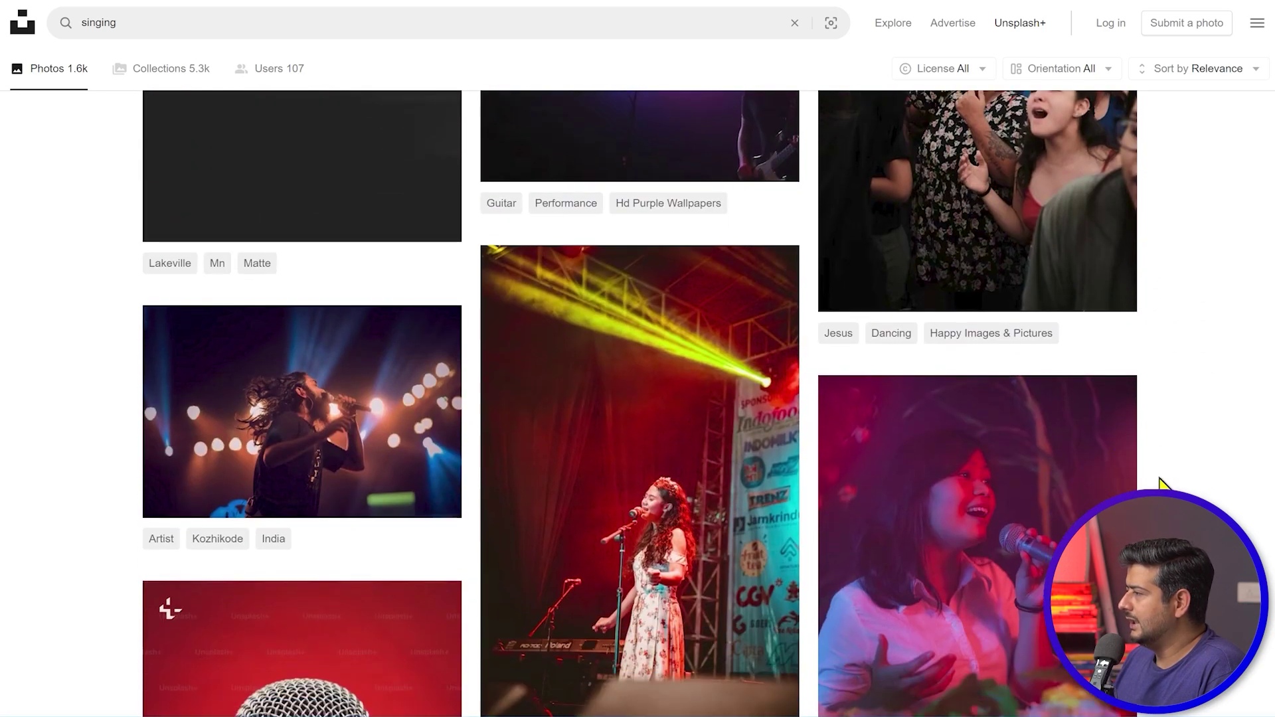
scroll(1160, 488, down, 7)
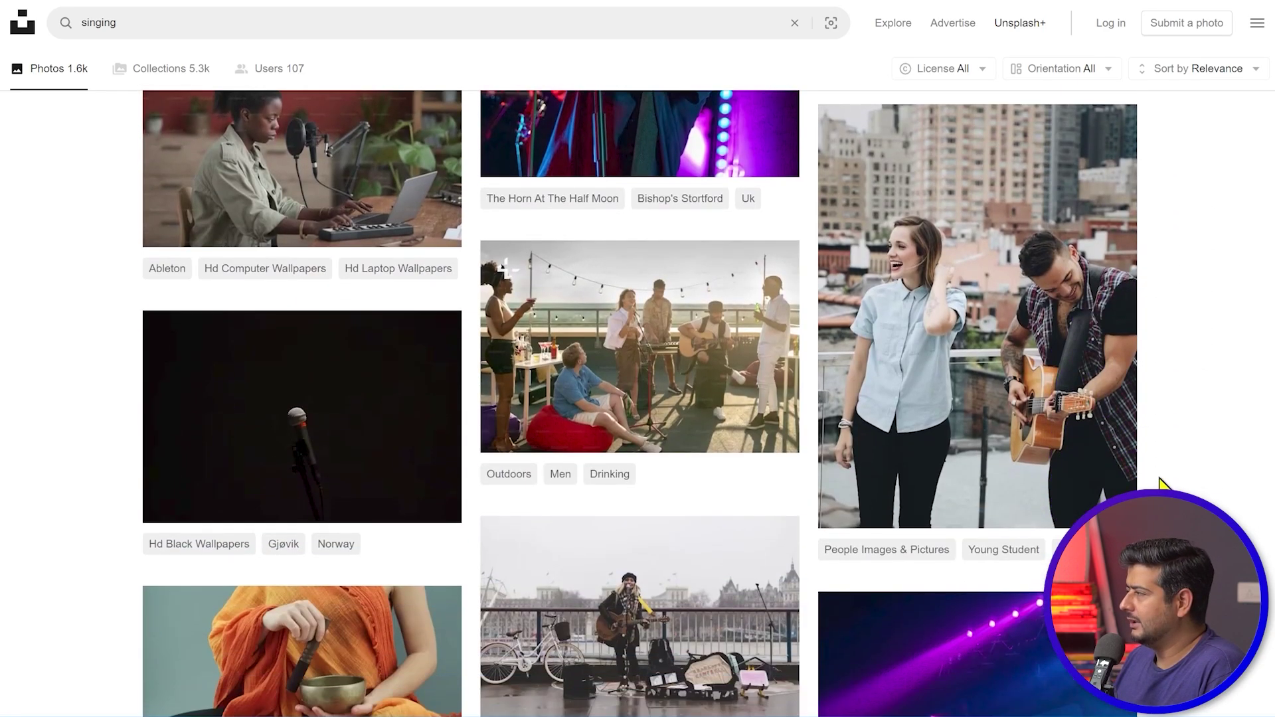
scroll(1161, 486, down, 13)
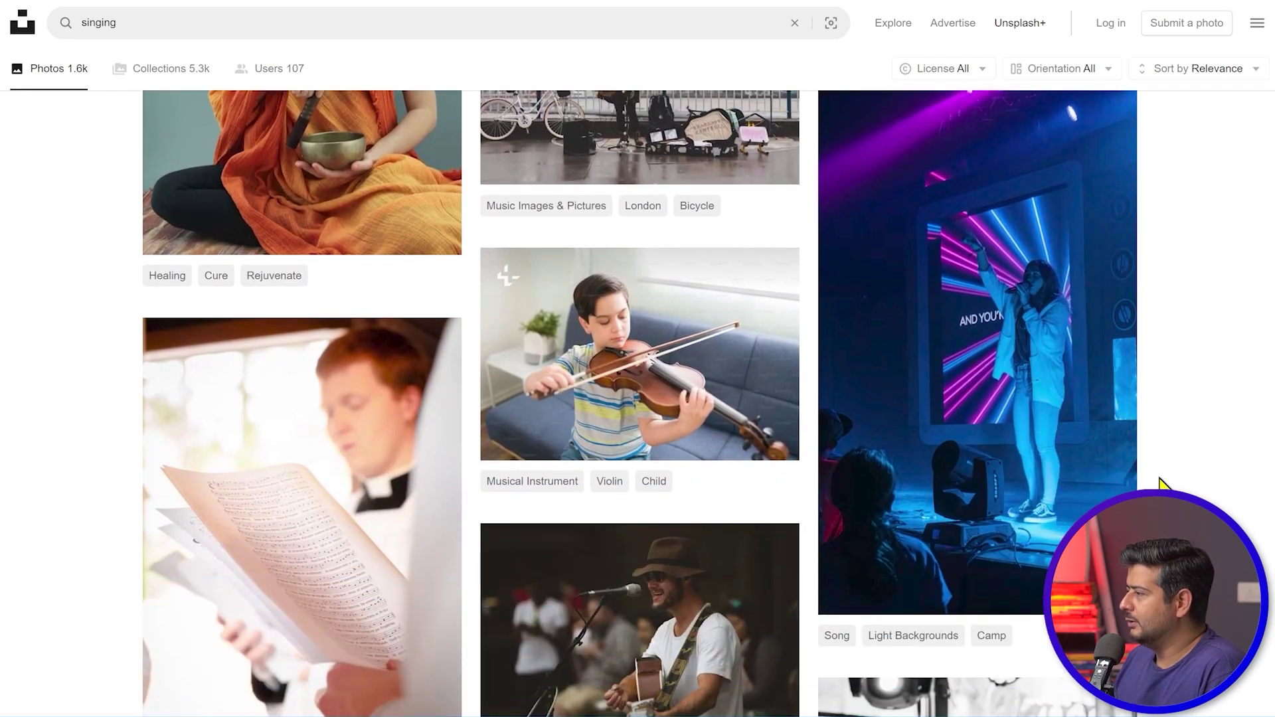
scroll(1160, 487, down, 10)
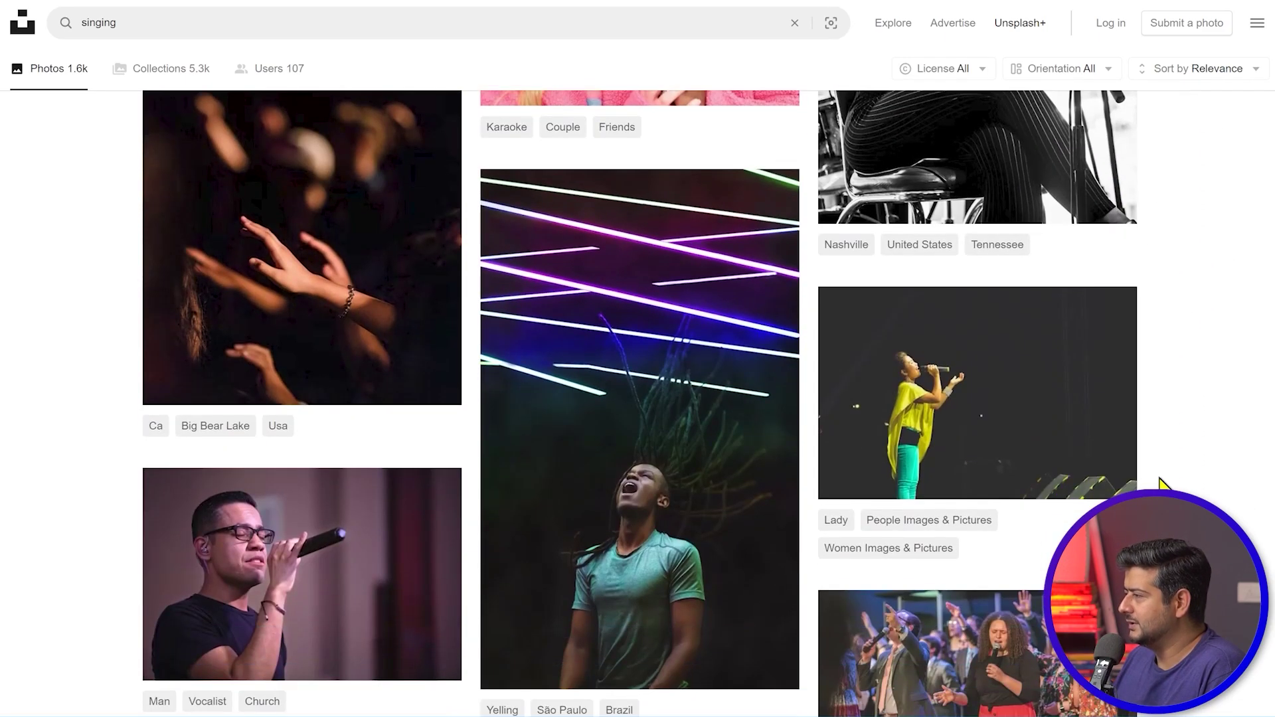
scroll(1161, 487, down, 3)
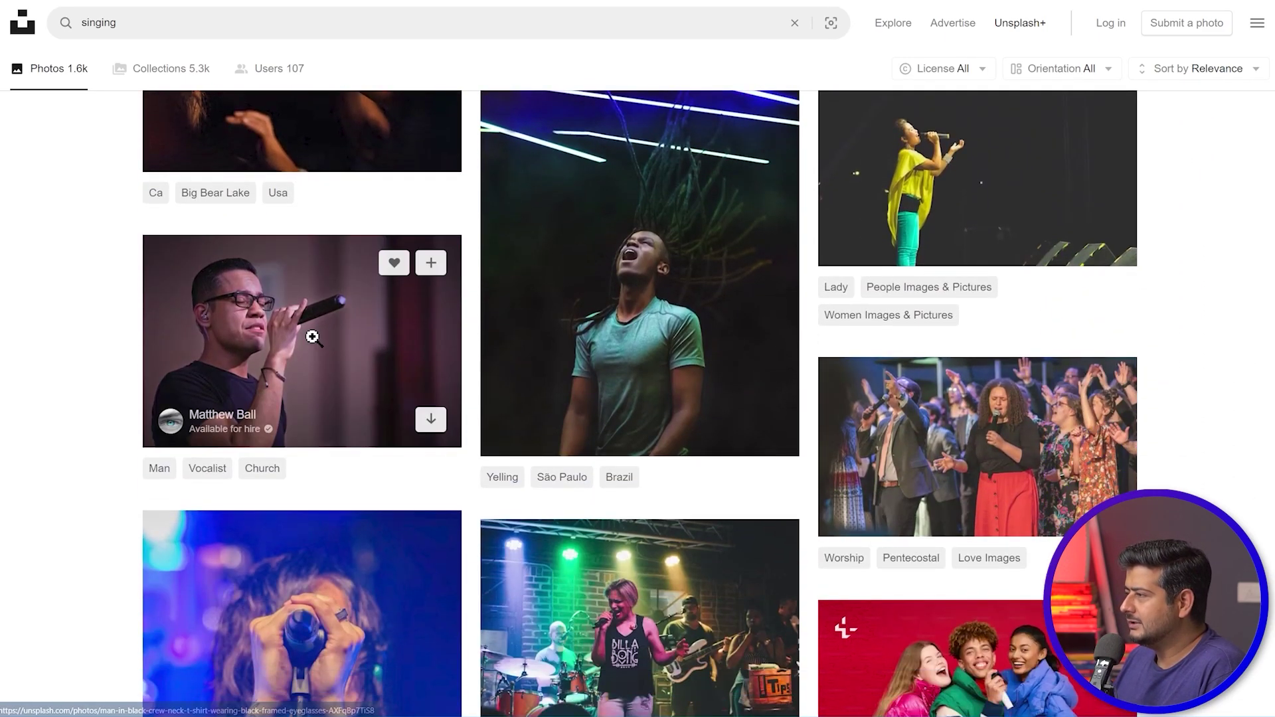
- Download the photo of the singing man in glasses and black T-shirt and try to upload it to Adobe Express's background remover
click(430, 419)
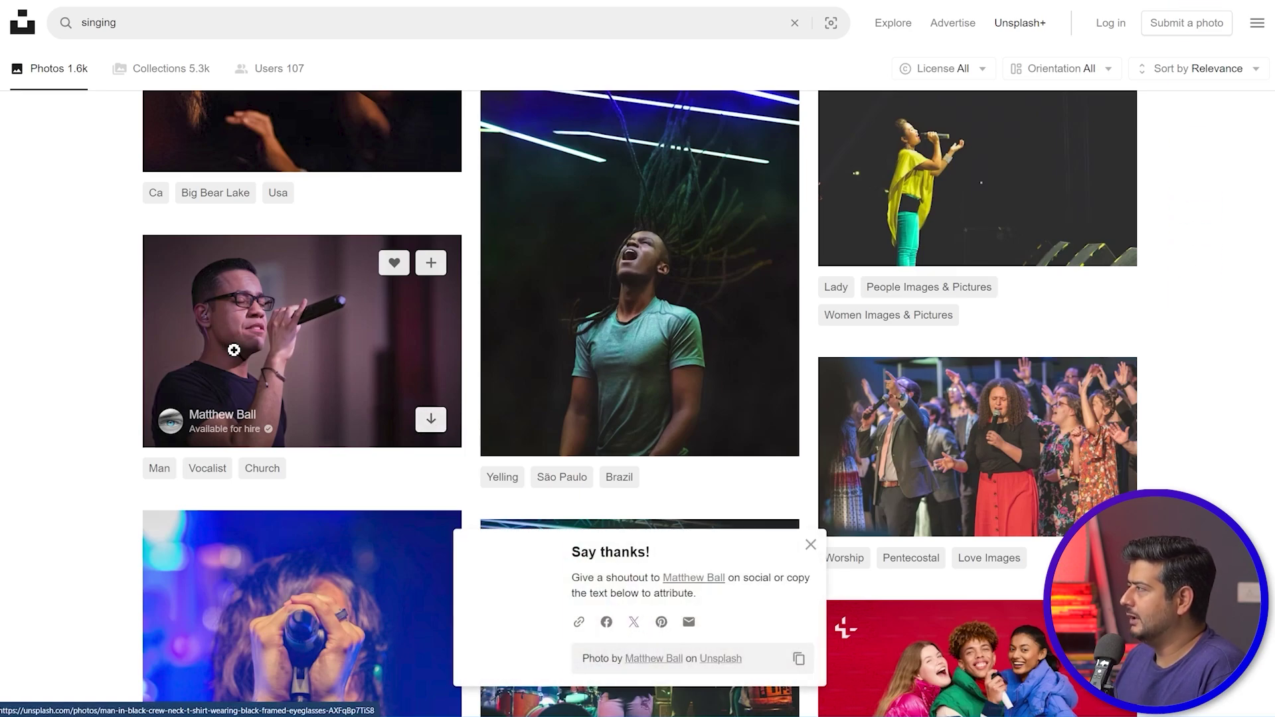
click(425, 0)
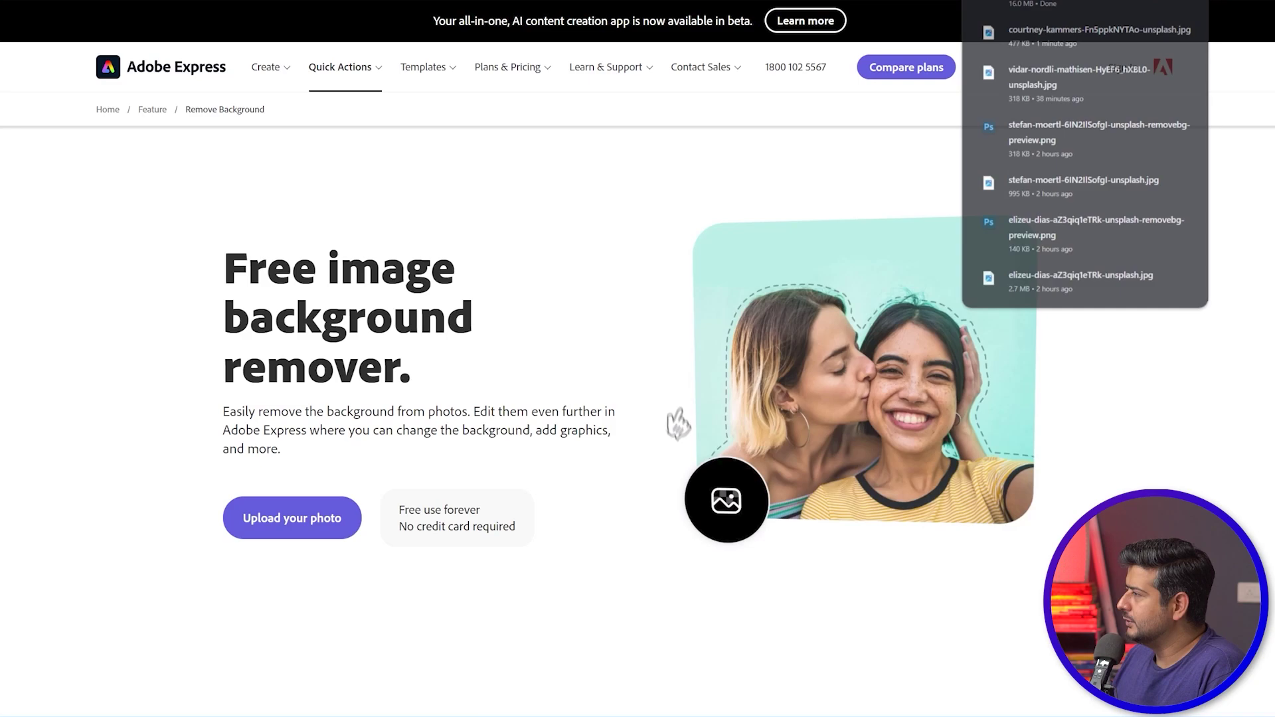
click(325, 526)
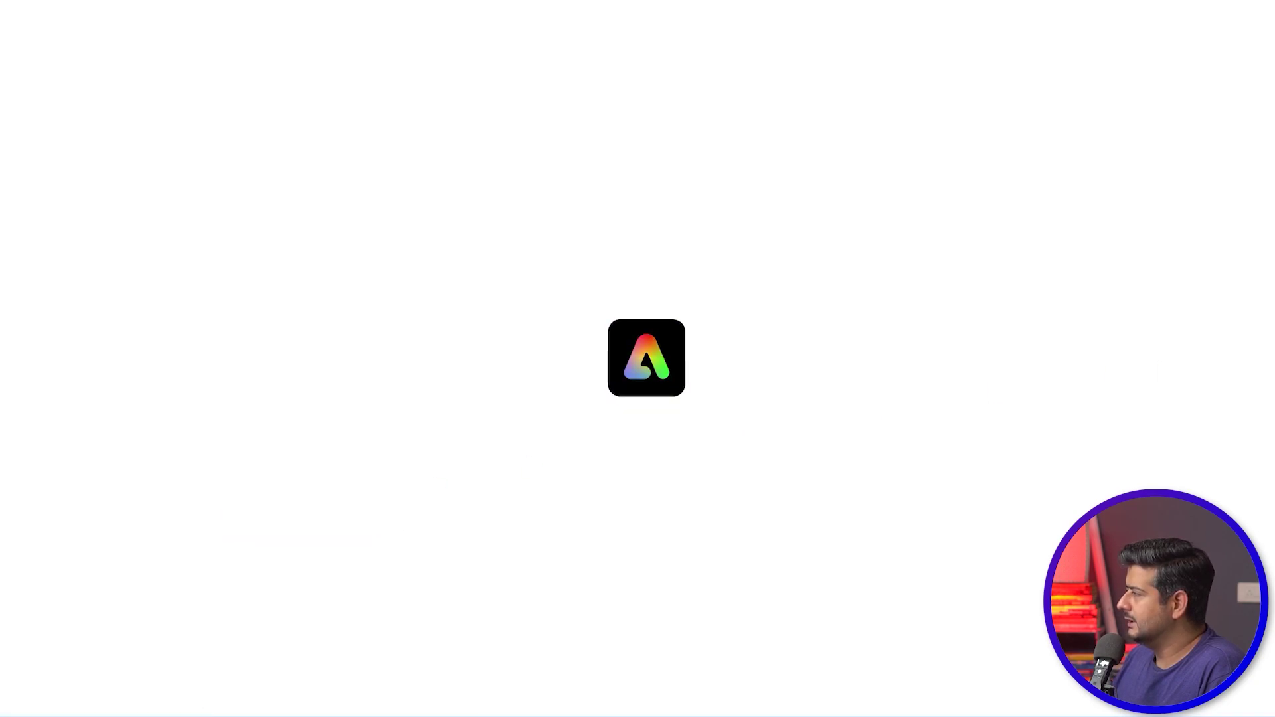
drag(657, 350, 388, 224)
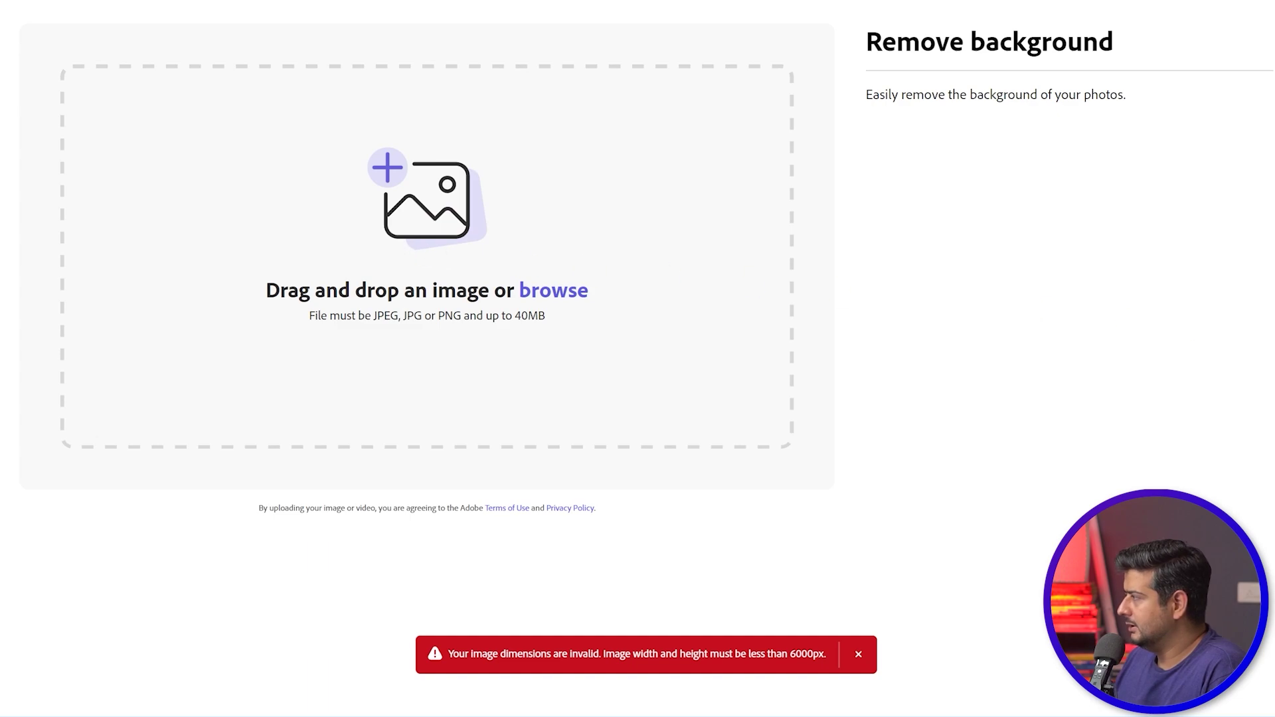
drag(607, 293, 415, 284)
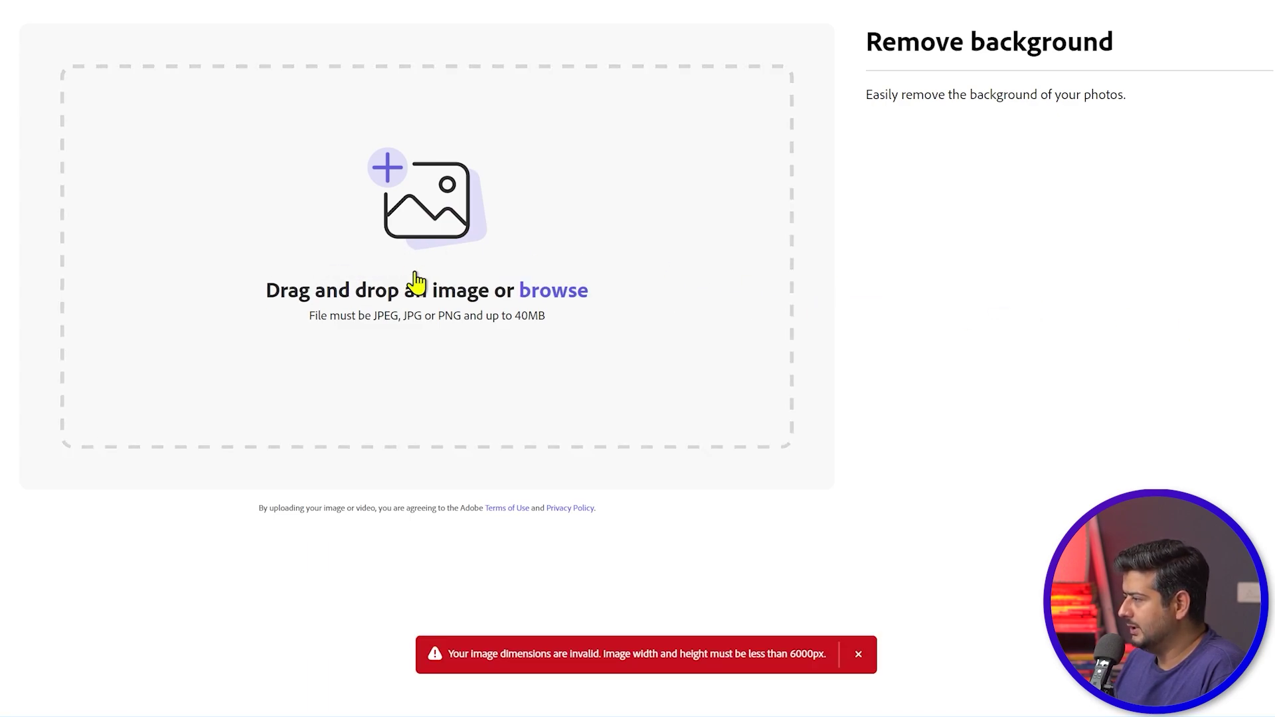
click(858, 654)
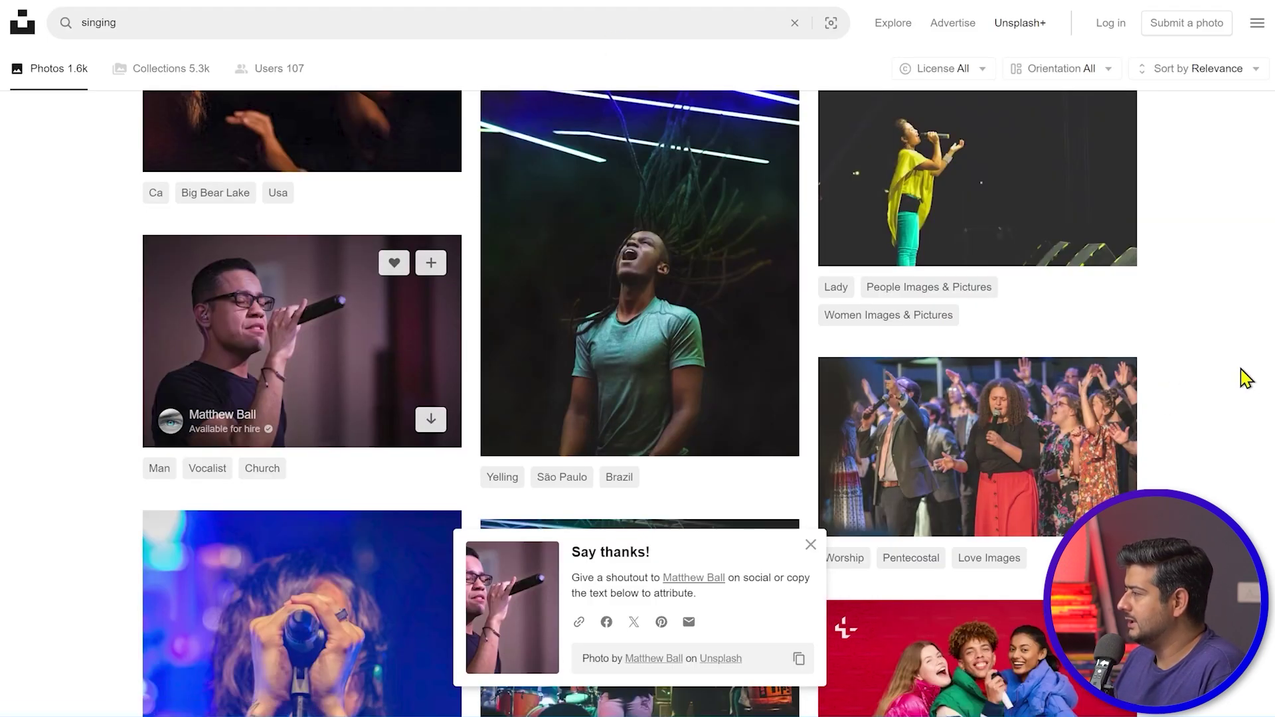
- Find and download the photo of the man in a black suit singing, and upload it to Adobe Express's Remove background tool
click(810, 545)
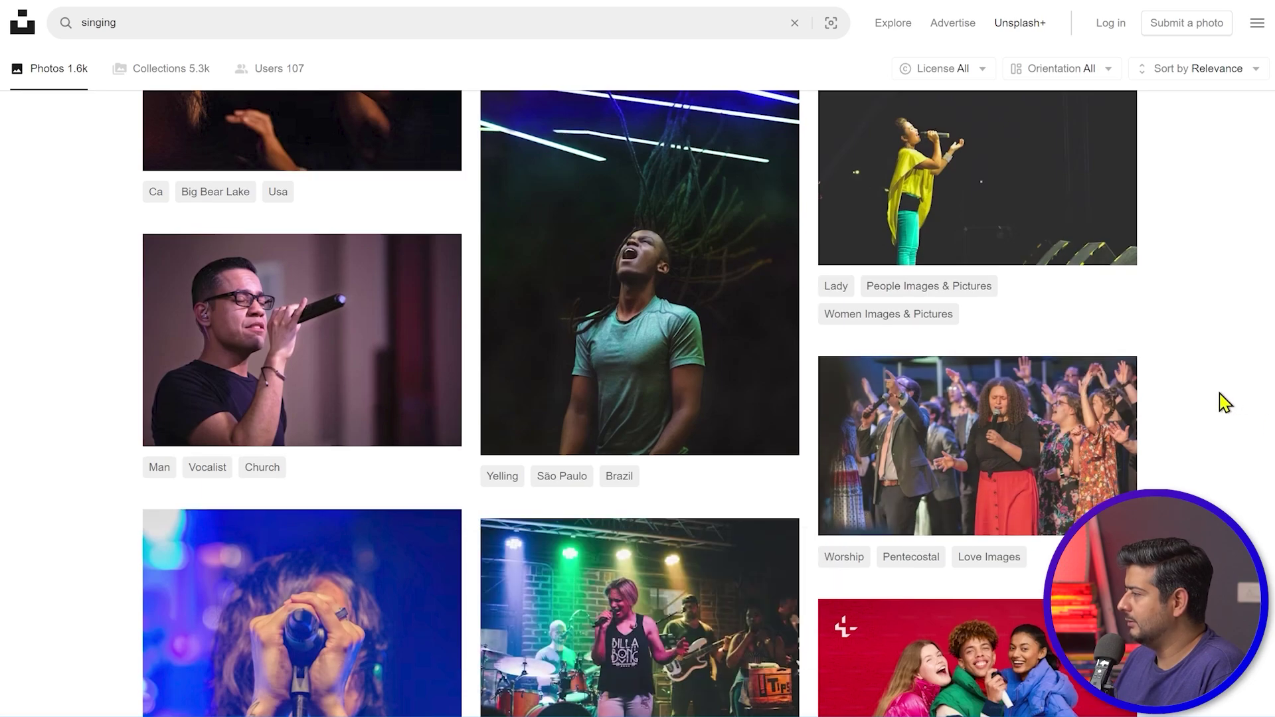
scroll(1223, 401, down, 10)
scroll(1224, 401, down, 5)
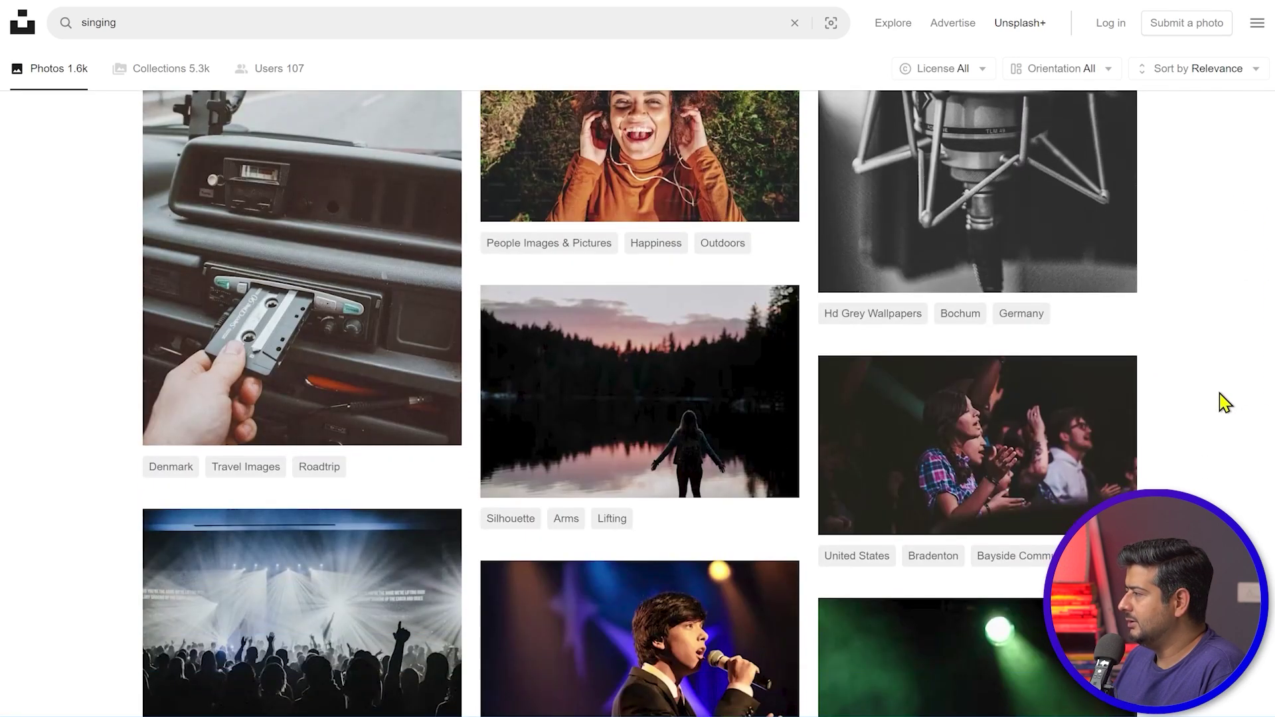
scroll(1224, 401, down, 3)
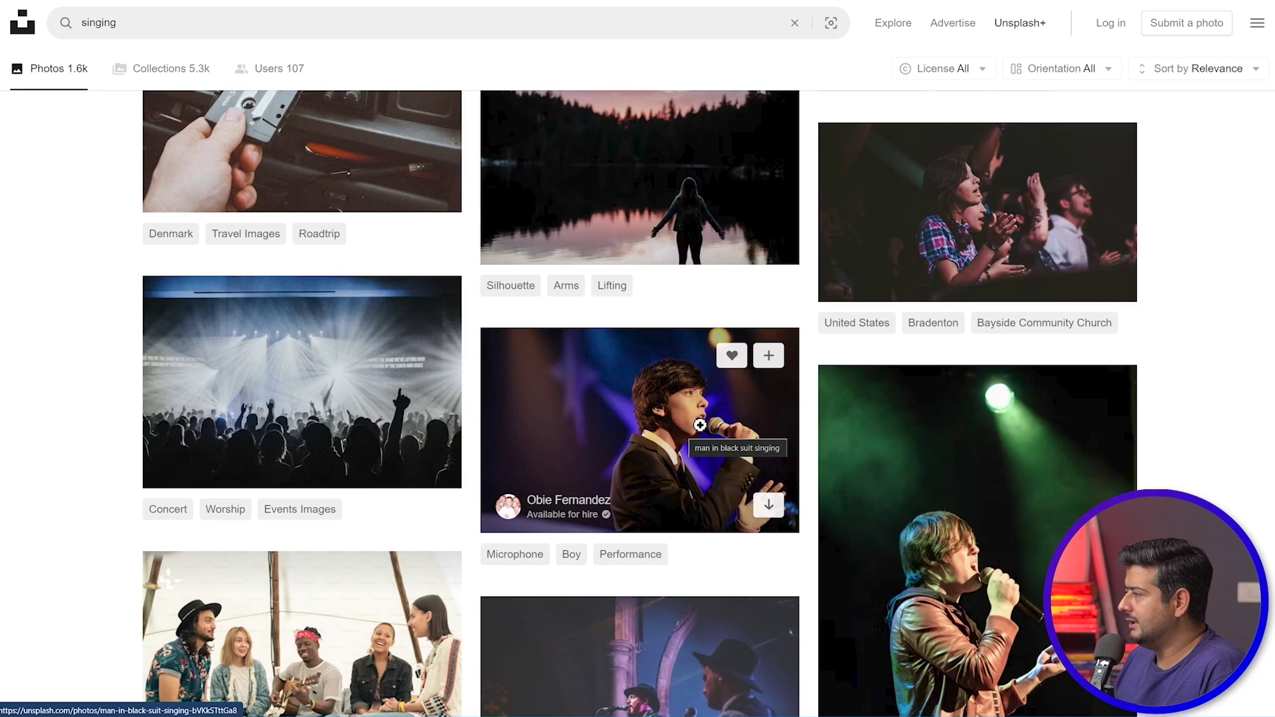
scroll(700, 426, down, 3)
scroll(701, 425, up, 3)
scroll(1078, 416, down, 4)
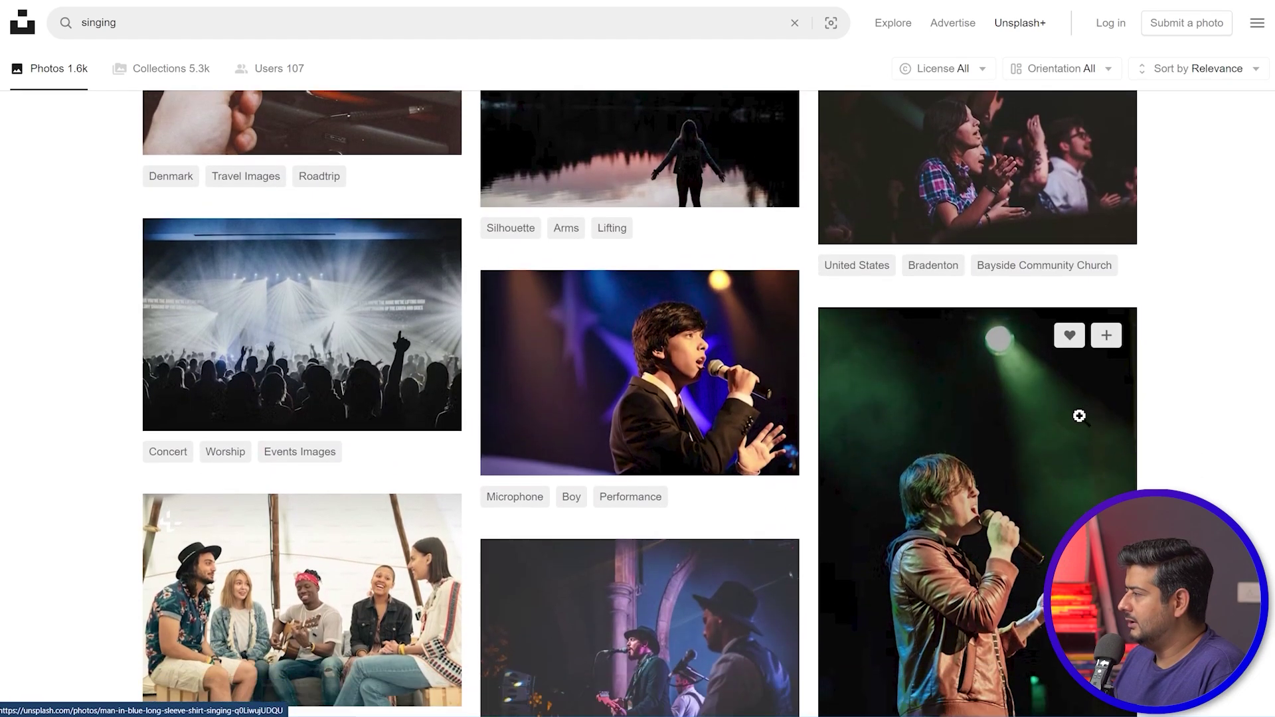
scroll(1023, 325, up, 5)
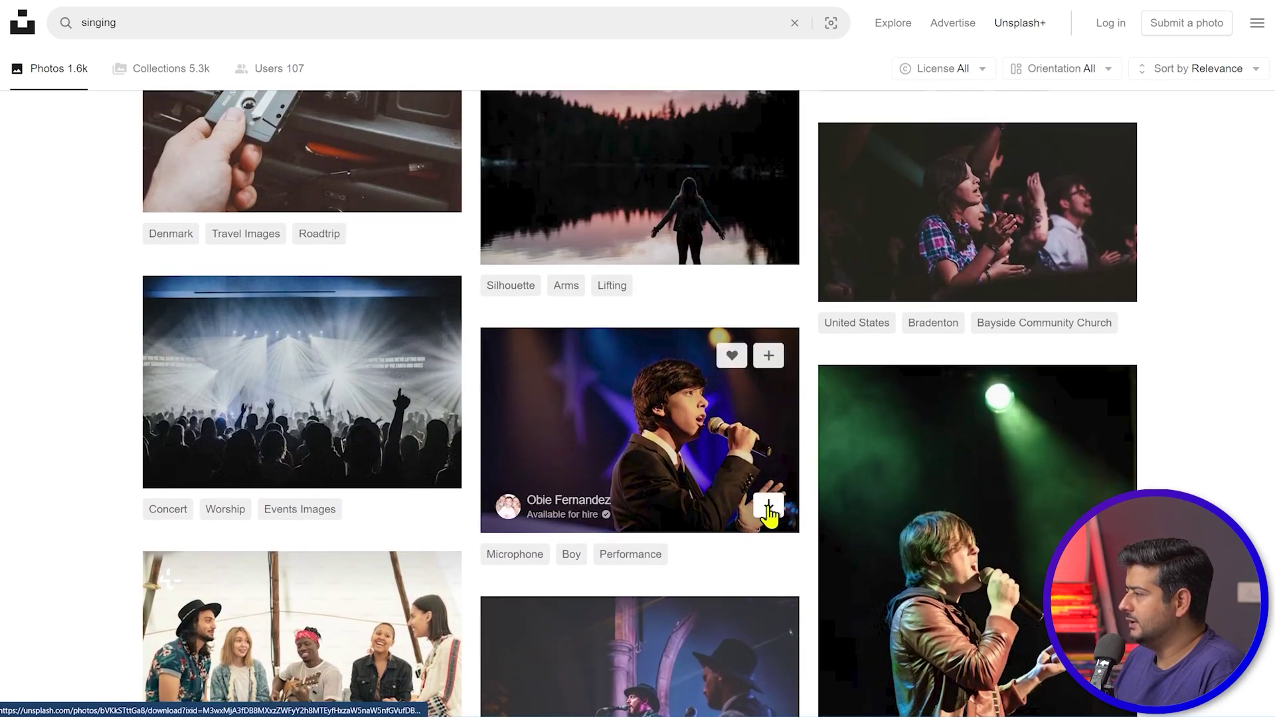
click(769, 506)
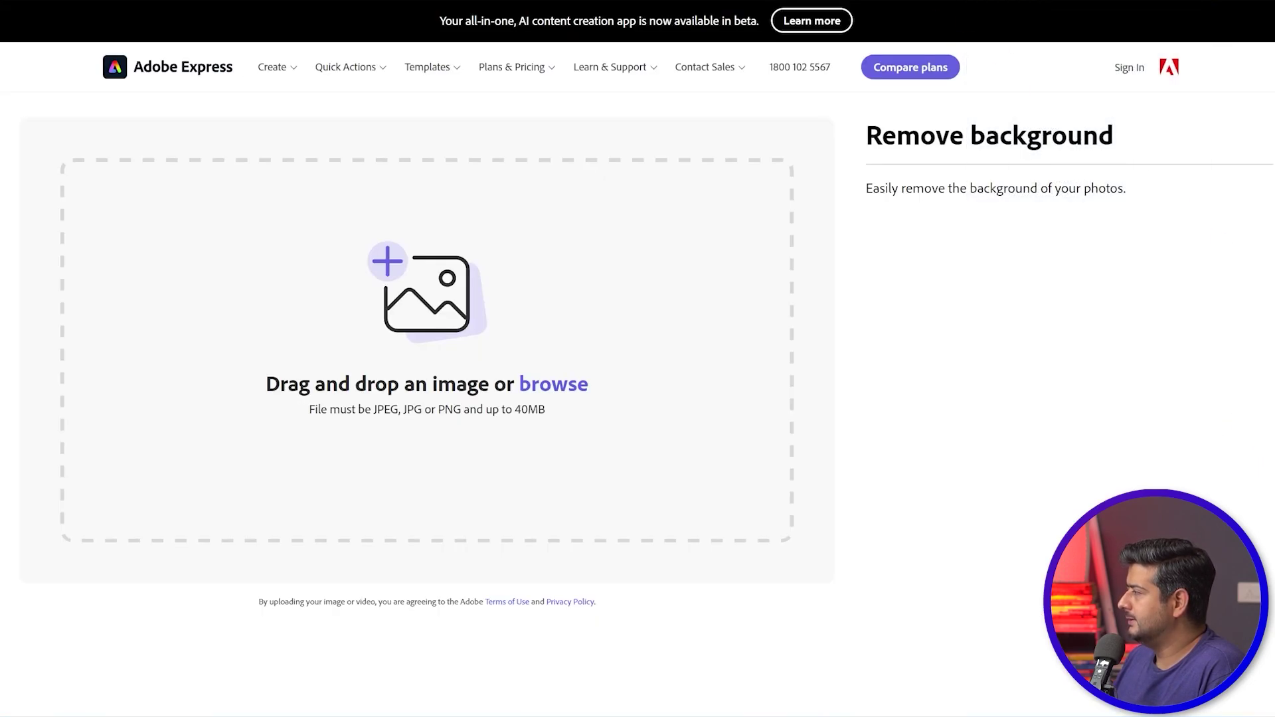
drag(1274, 359, 458, 336)
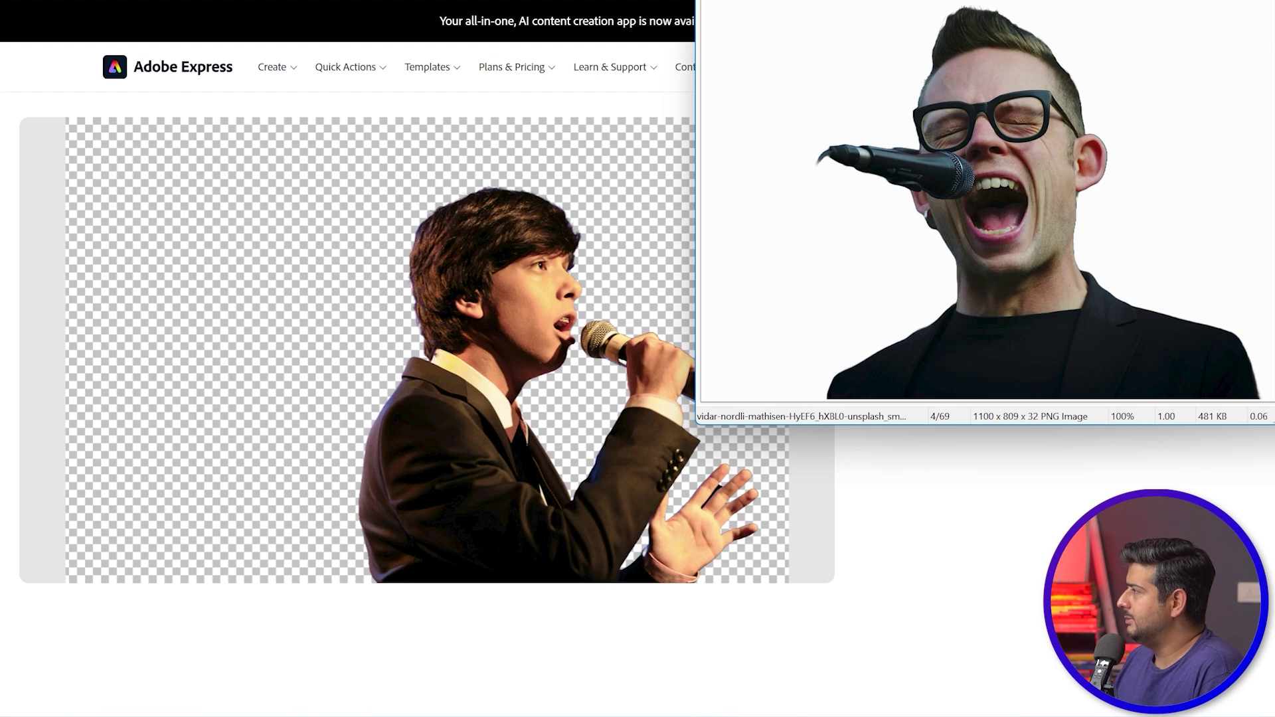
- Open the Home #2 page for editing and replace the hero inner container's background image with the cut-out of the screaming singer in glasses
drag(1047, 0, 828, 182)
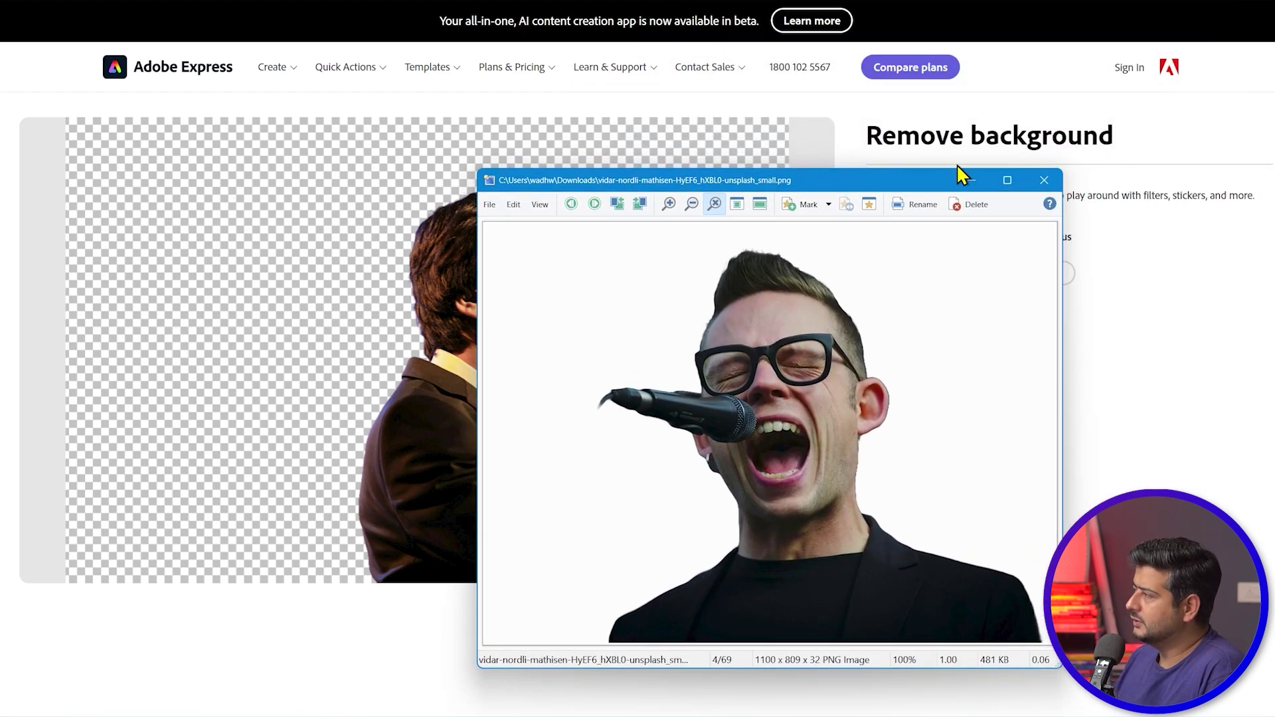
click(1043, 180)
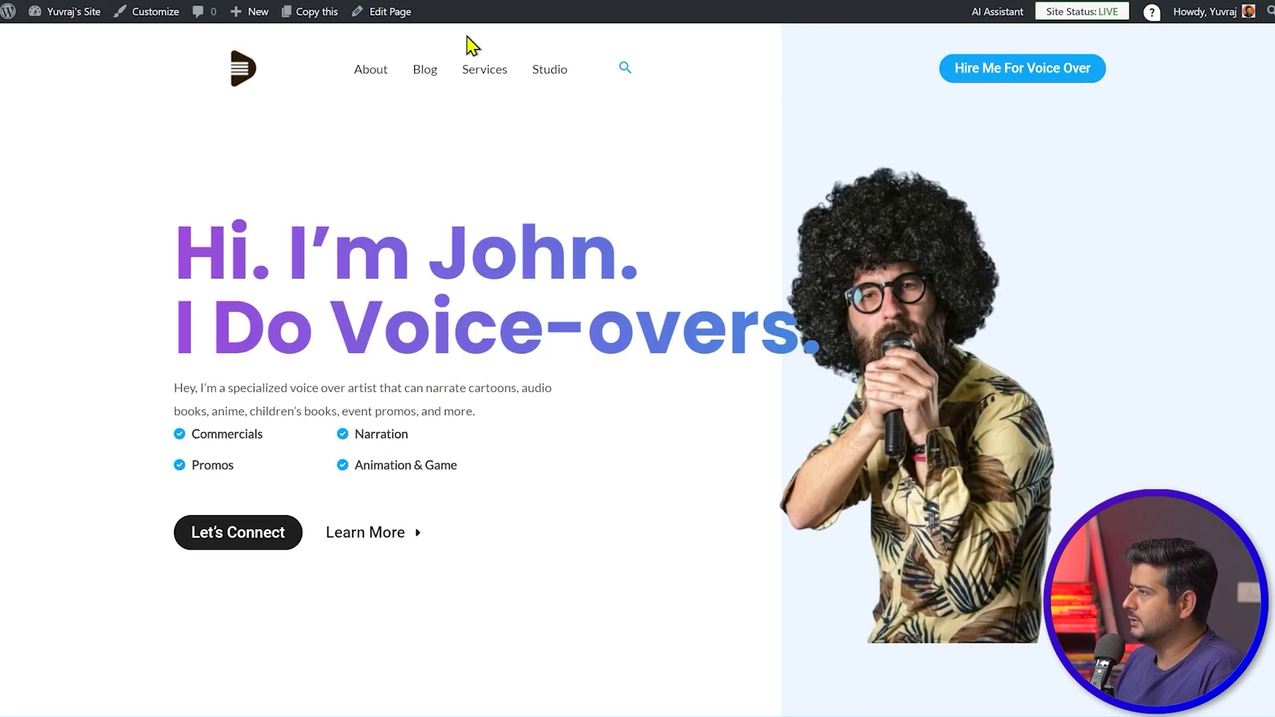
click(372, 12)
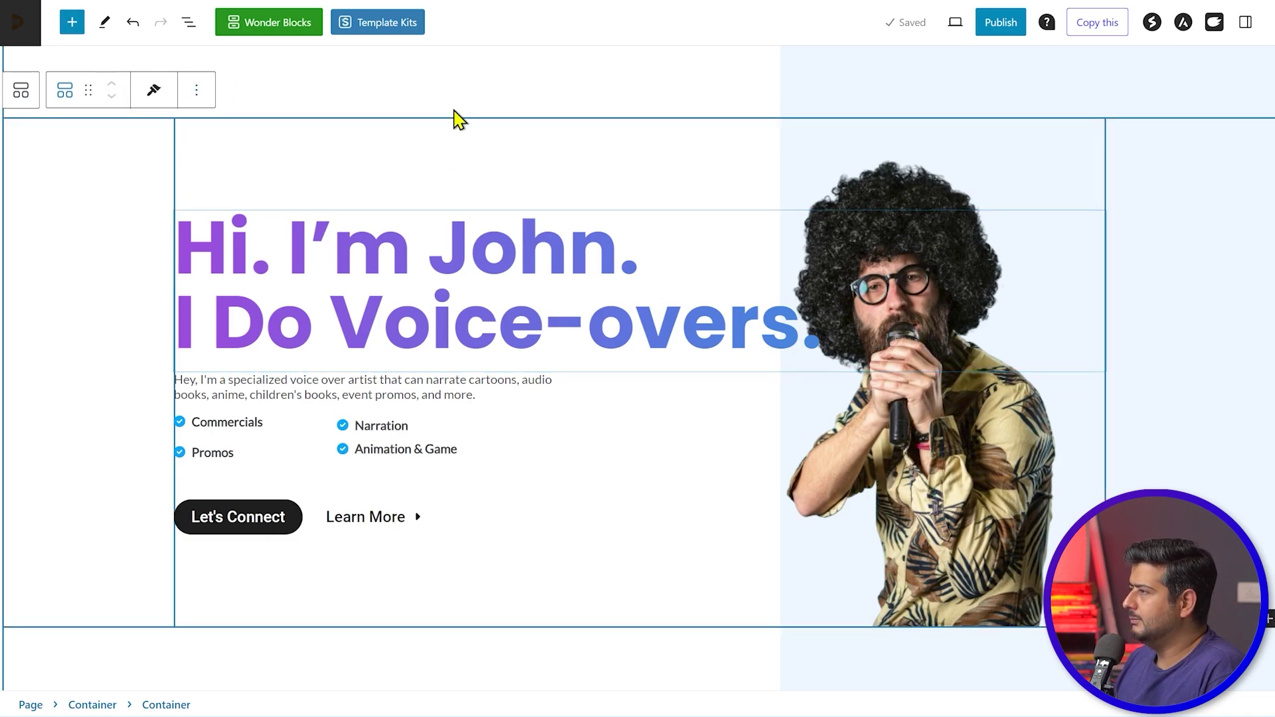
click(189, 22)
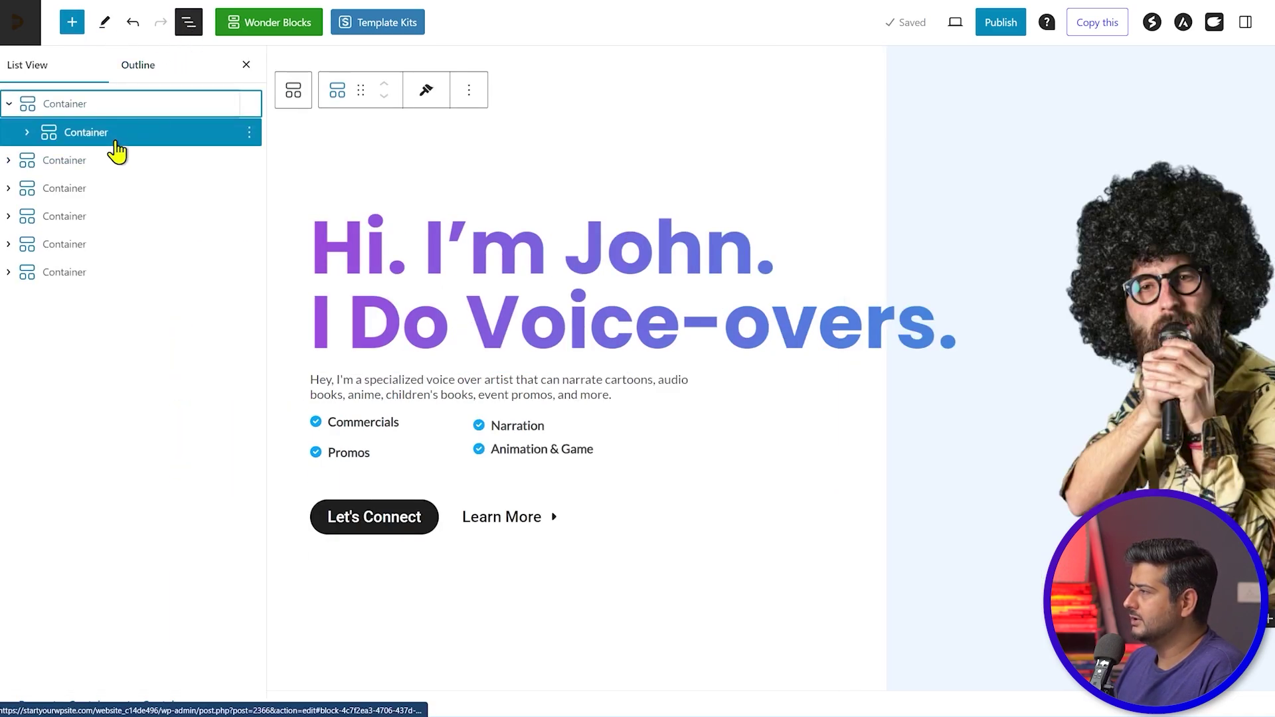
click(1244, 24)
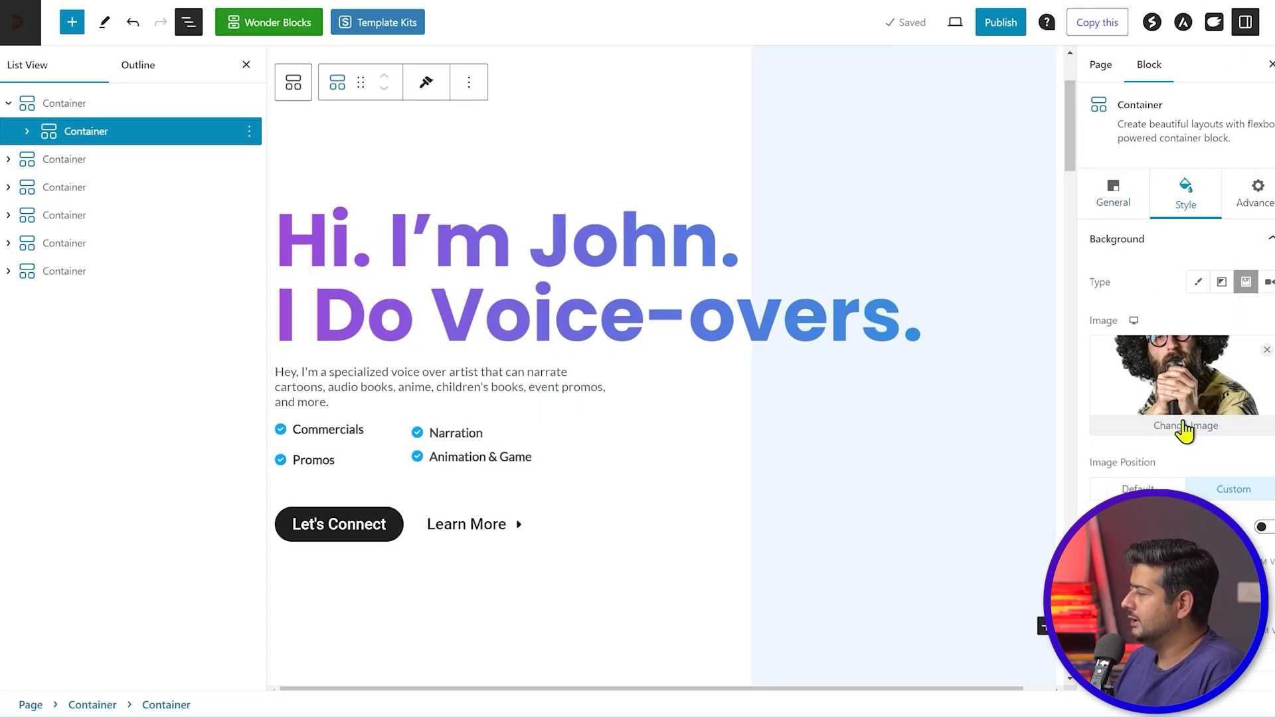
click(1185, 425)
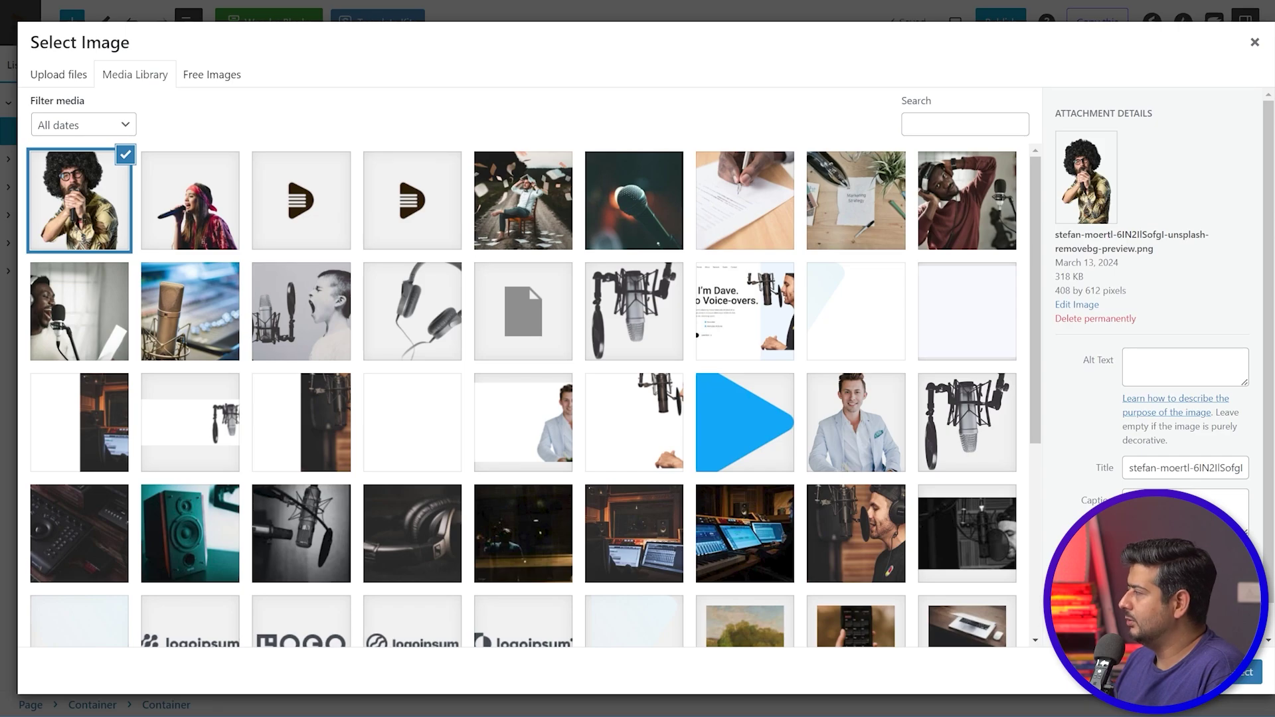
drag(1269, 359, 435, 332)
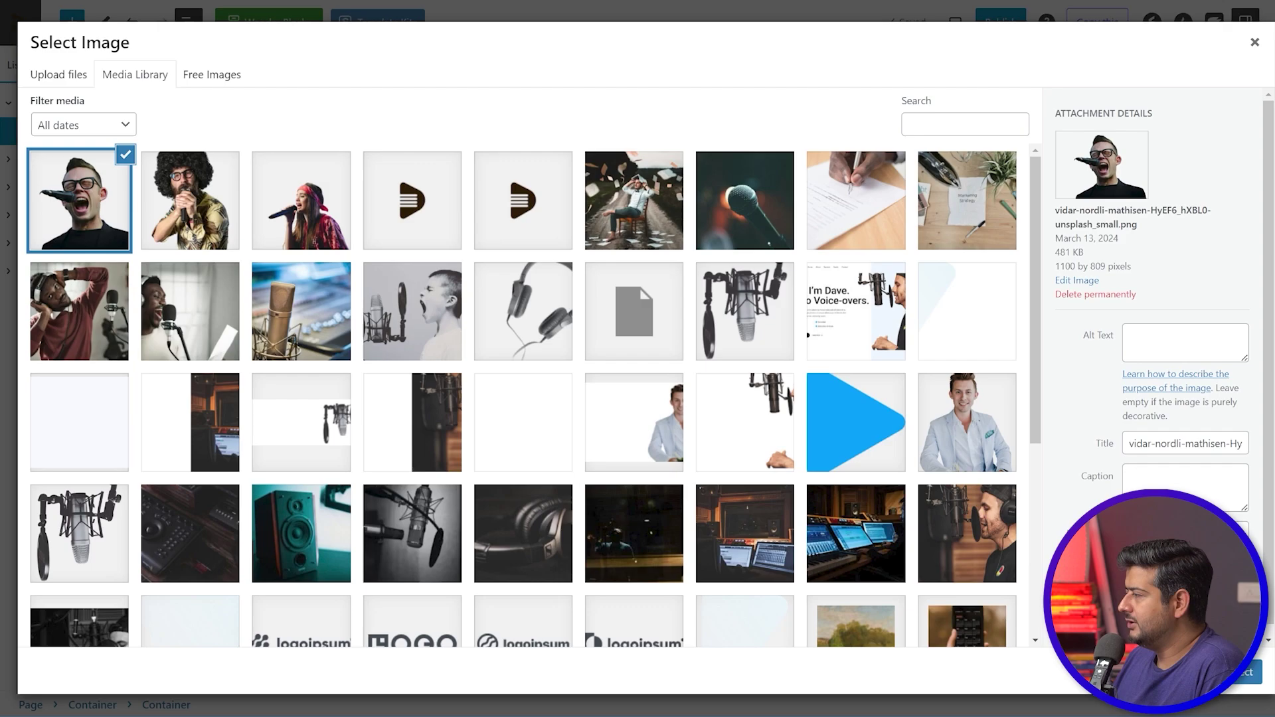
click(1236, 684)
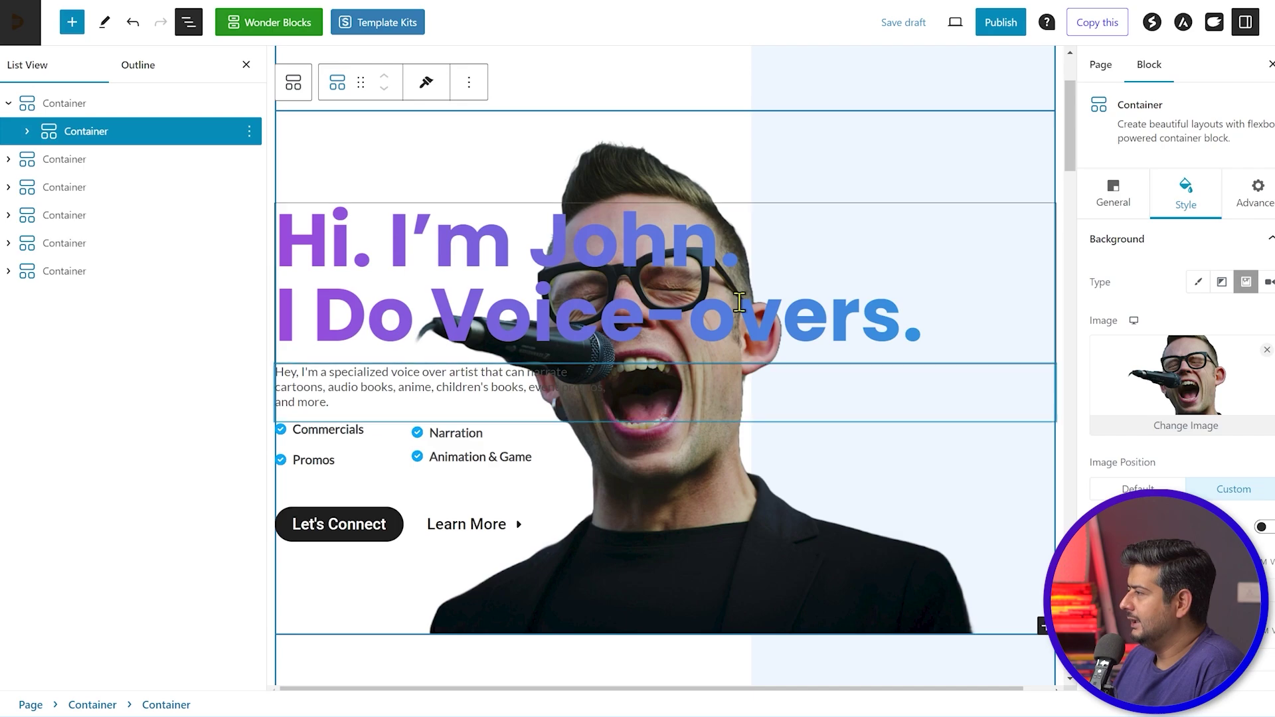
- Close the block list and the settings sidebar, and preview the page with the new hero picture
click(247, 64)
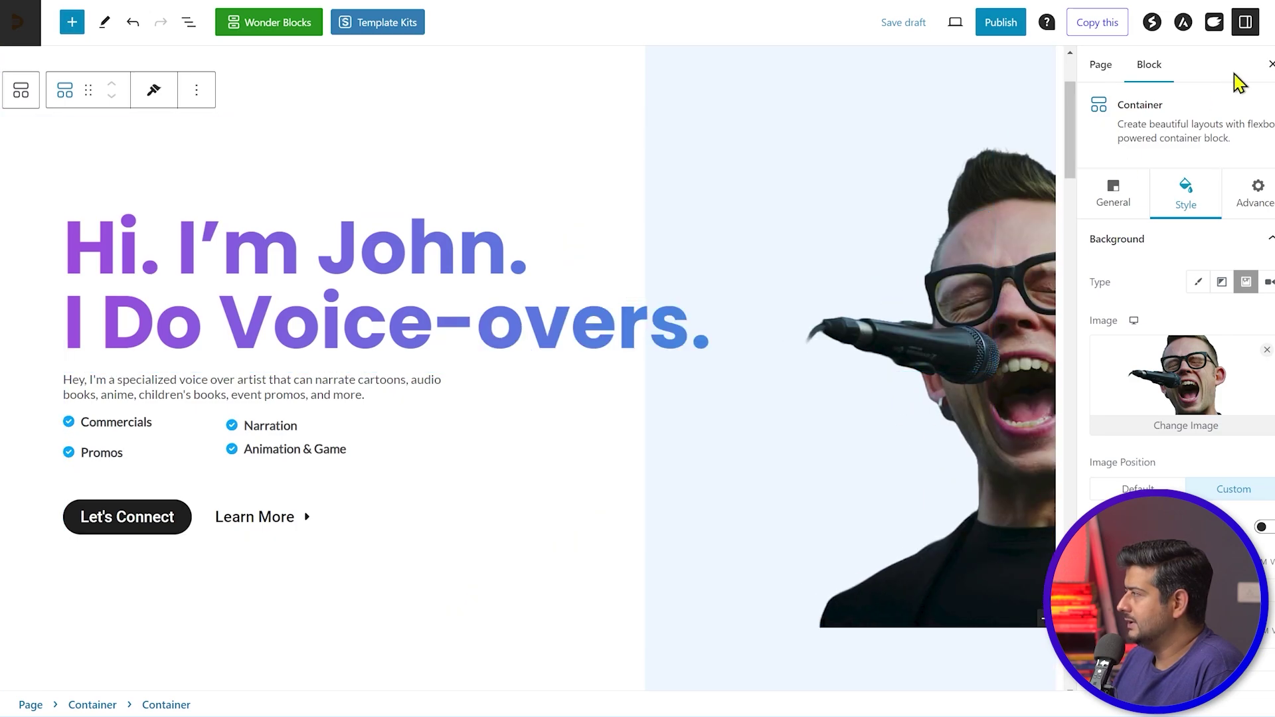
click(1269, 65)
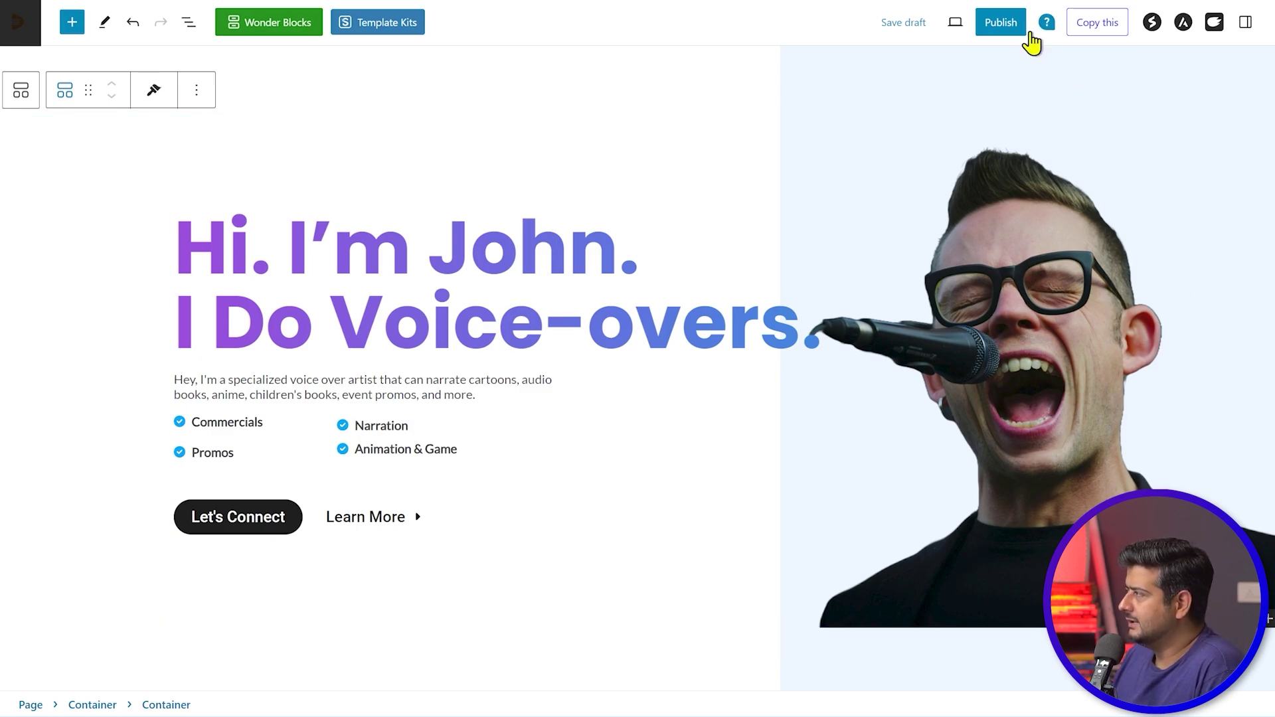
click(954, 23)
click(838, 166)
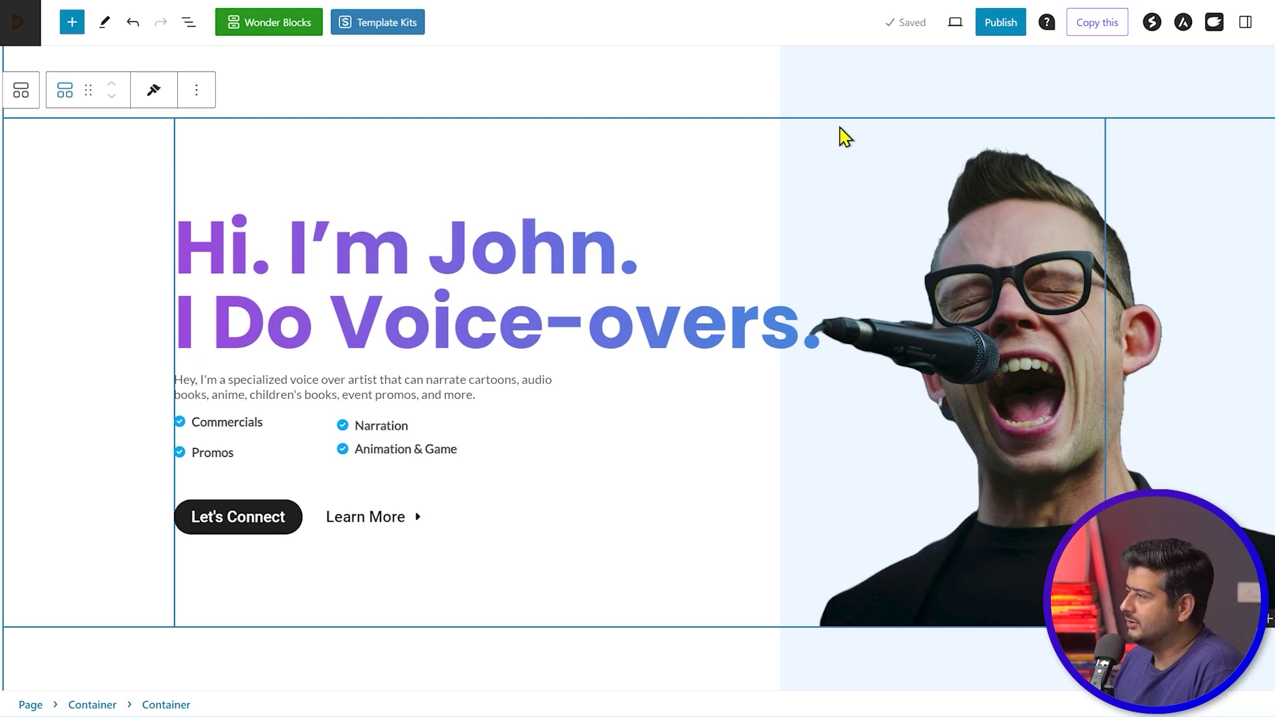
- Select the About Me section's outer container and open its block settings to examine the background image
scroll(771, 197, down, 10)
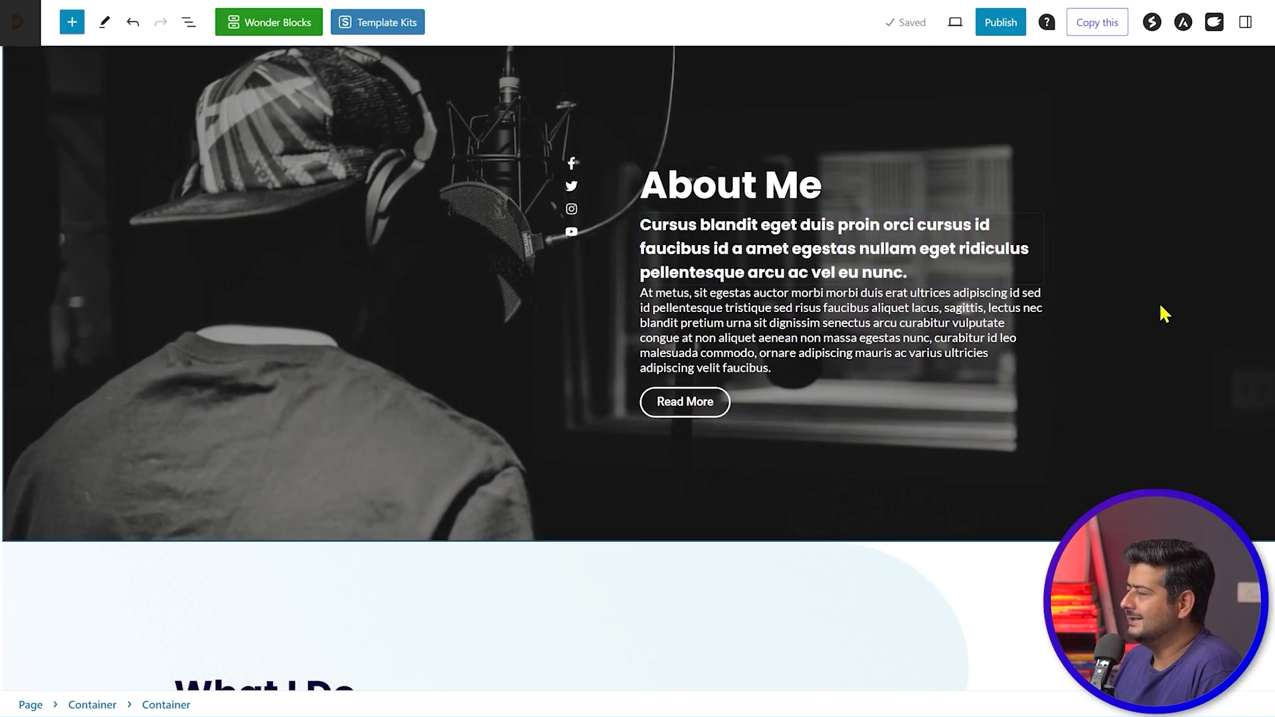
scroll(1222, 444, up, 1)
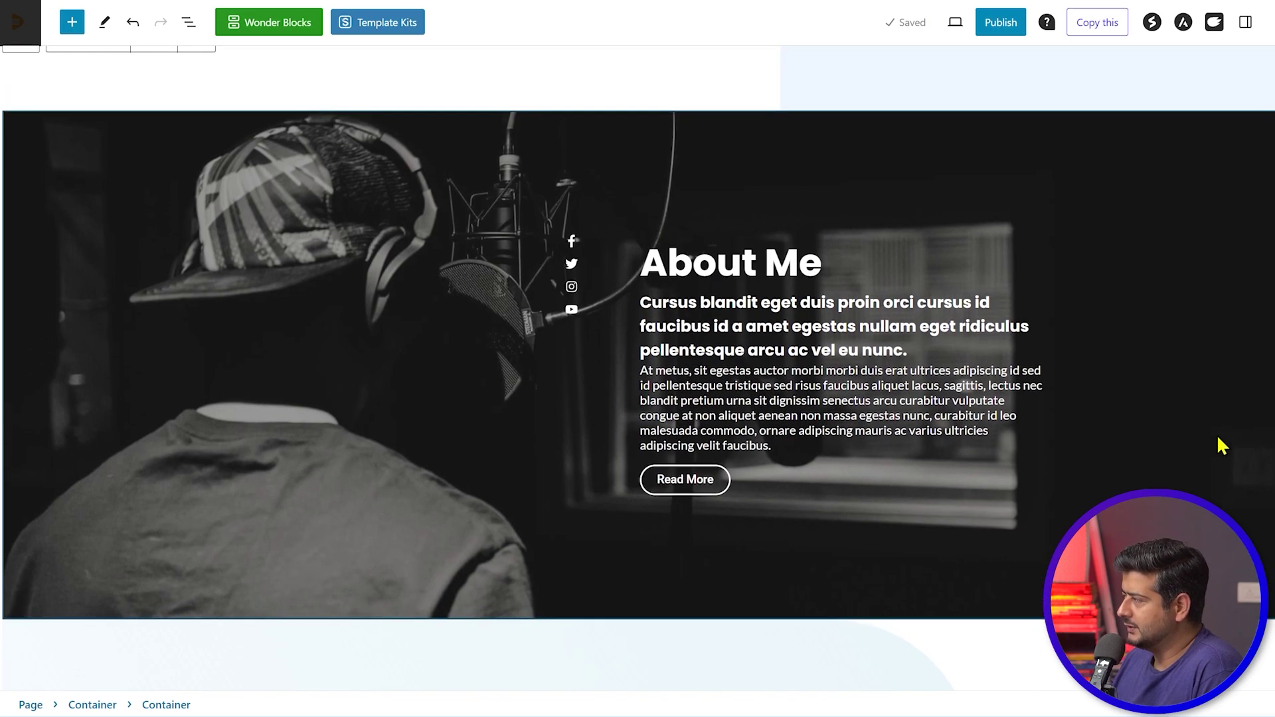
click(387, 157)
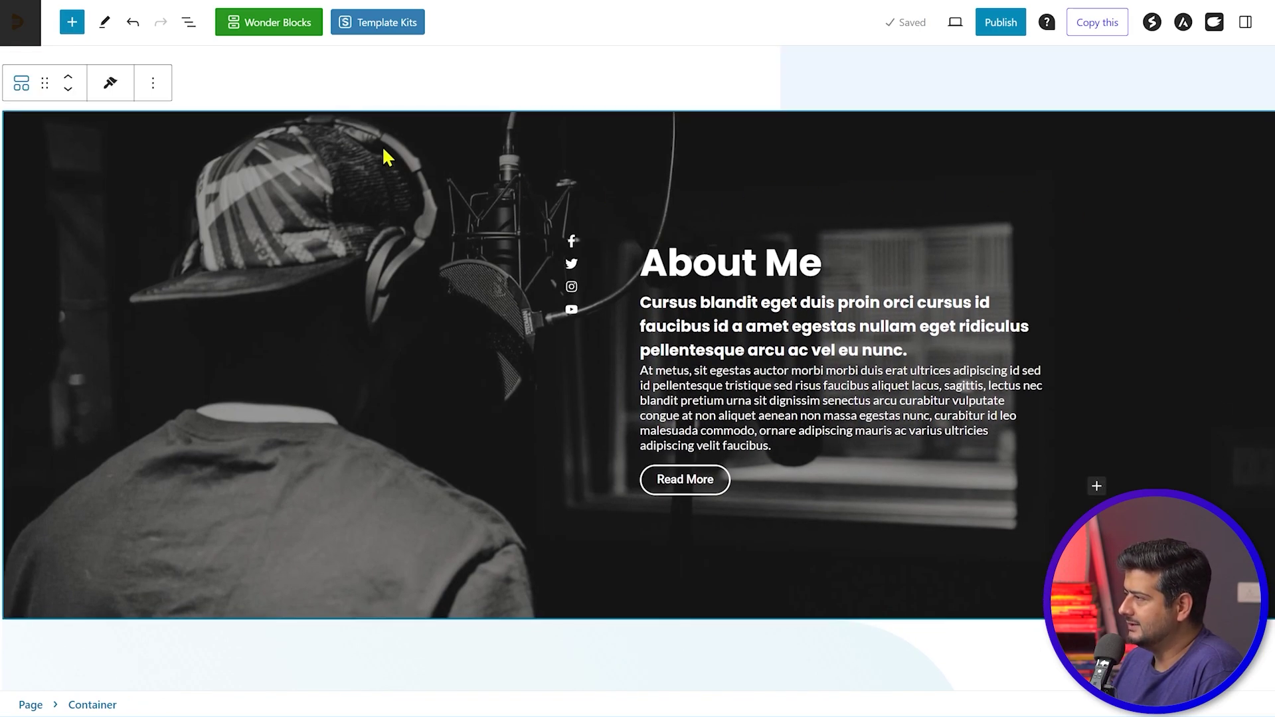
click(1245, 22)
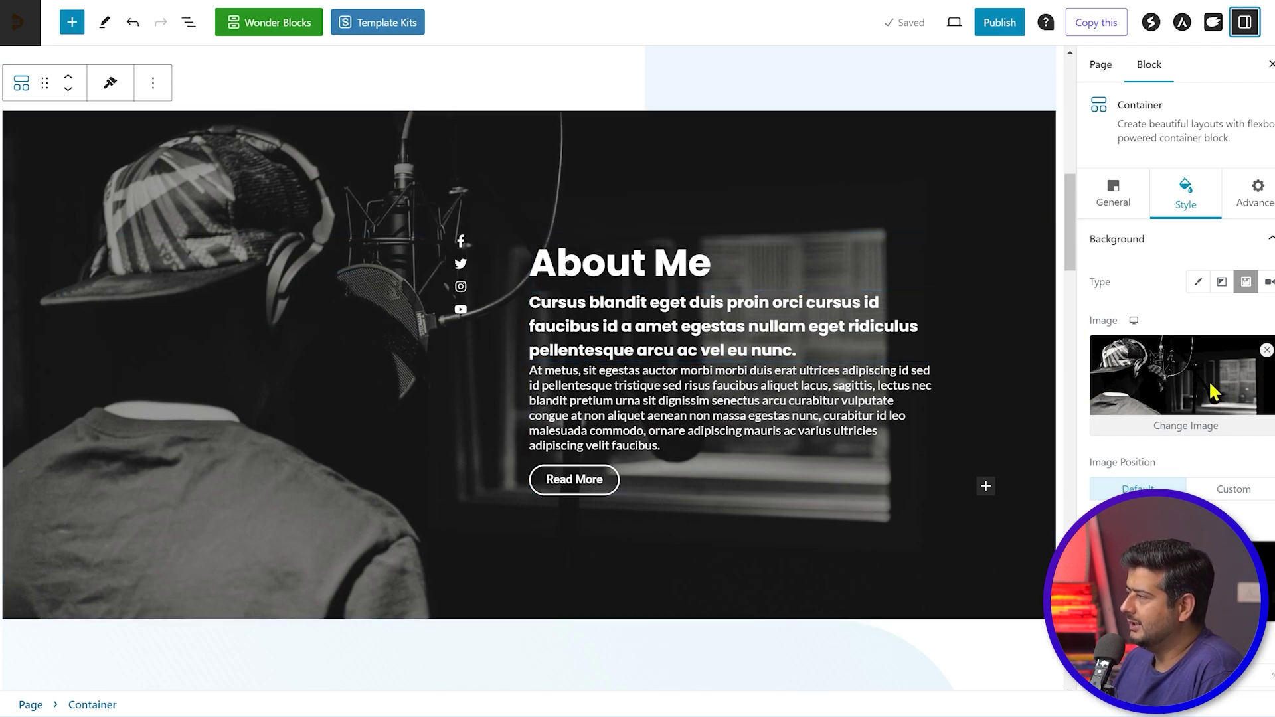
- Inspect the About Me section's heading, text, Read More button, social icon list and outer container one after another
click(661, 265)
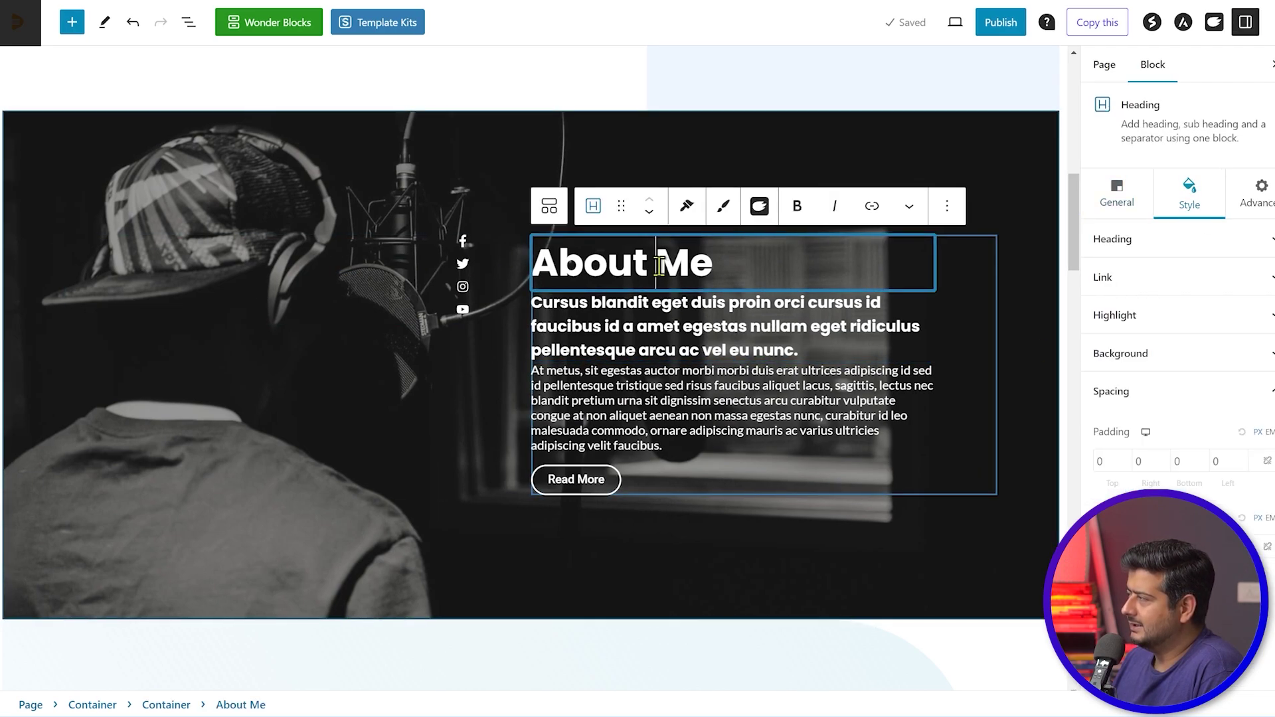
click(699, 327)
click(598, 431)
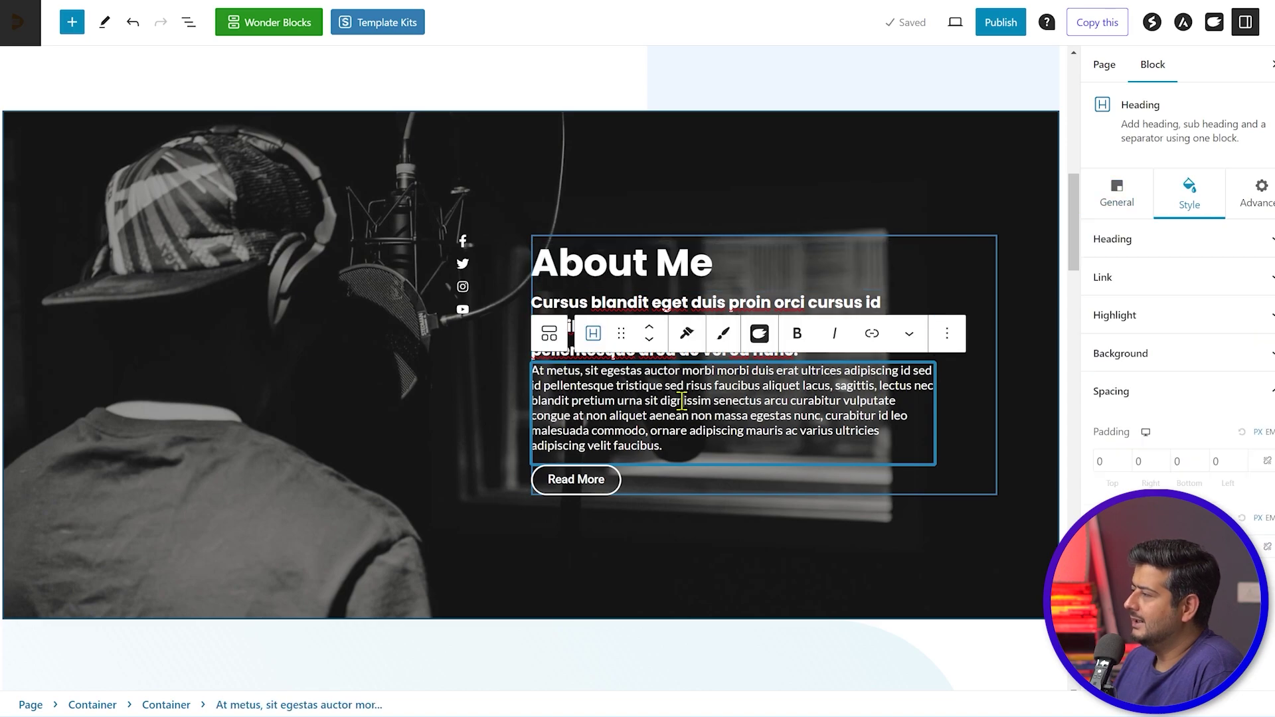
click(586, 481)
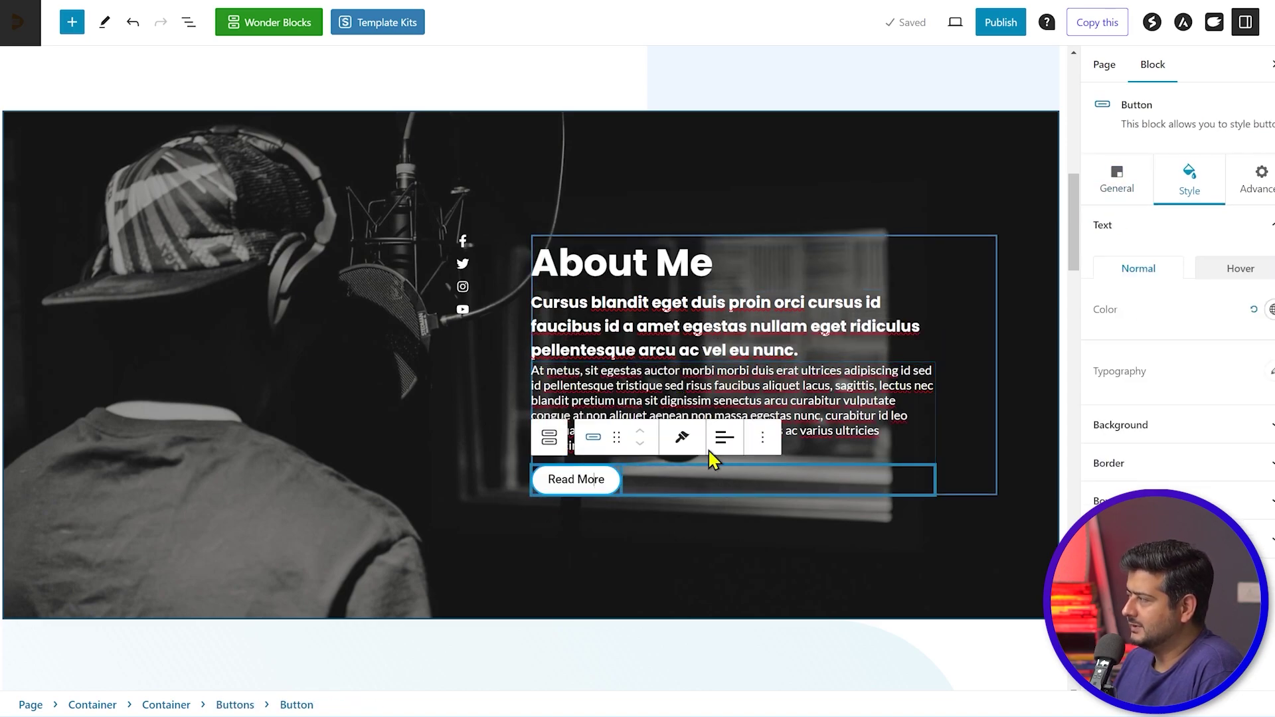
click(1185, 382)
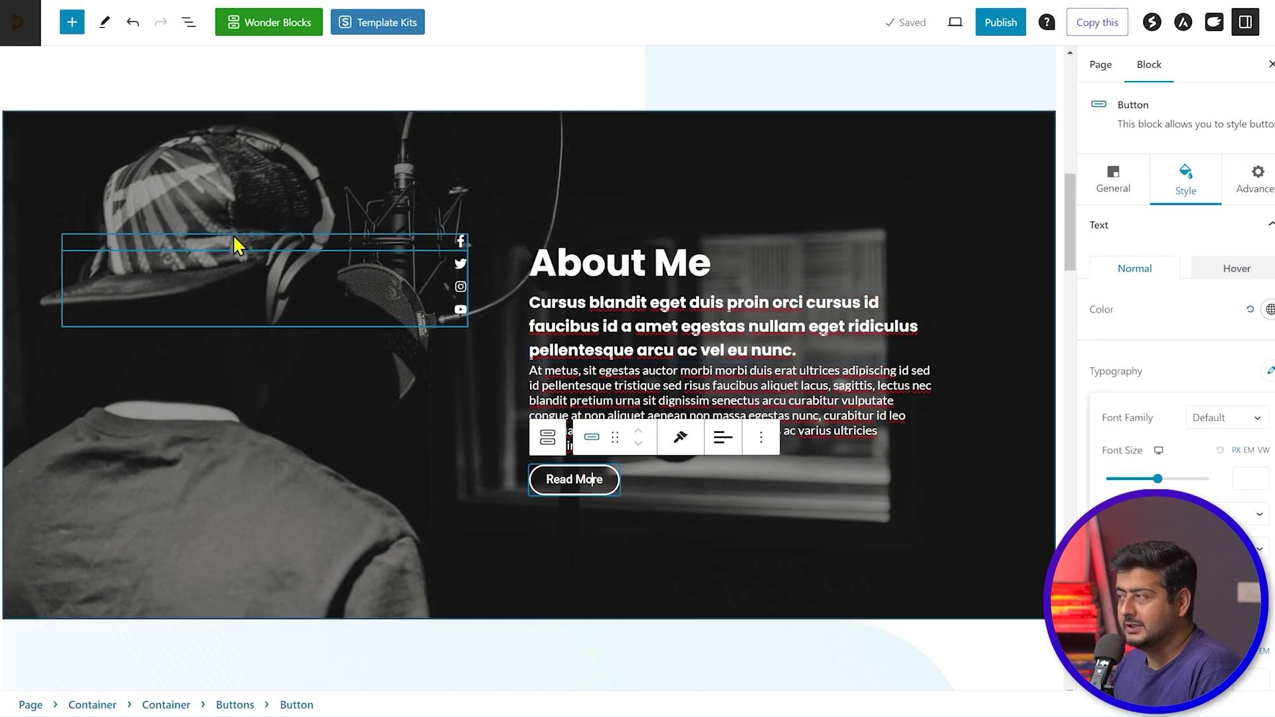
click(257, 253)
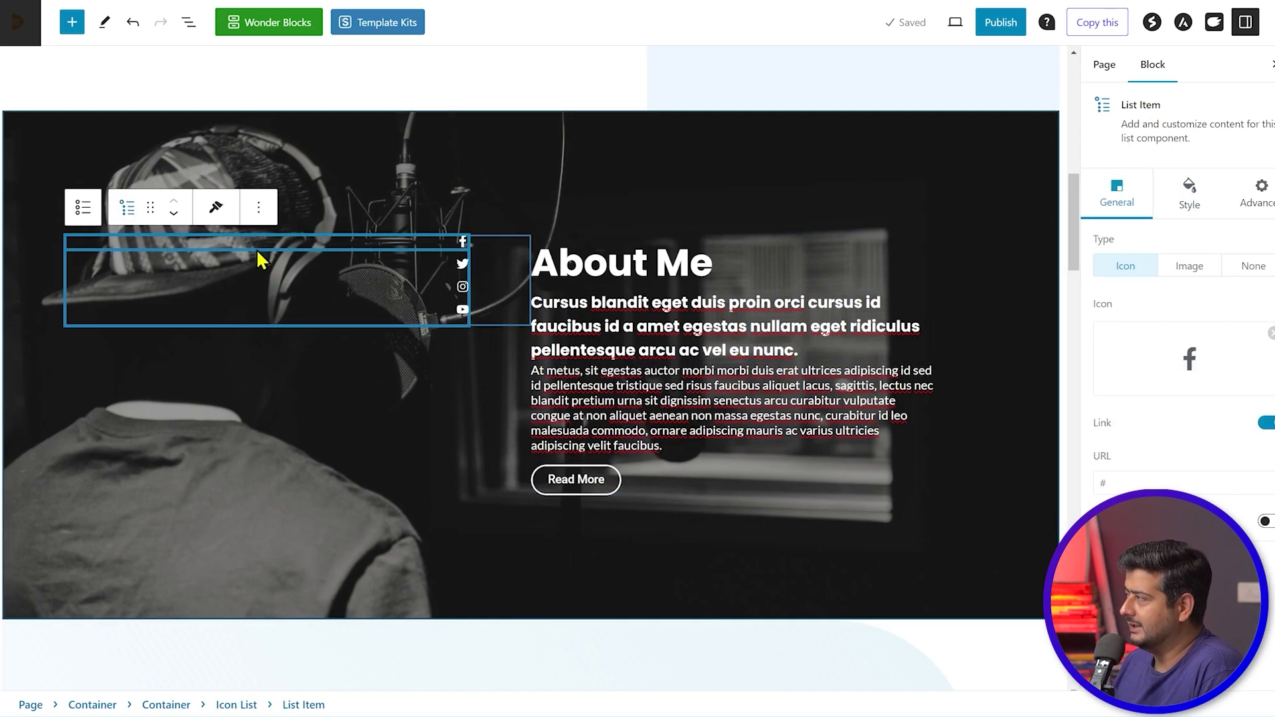
click(761, 203)
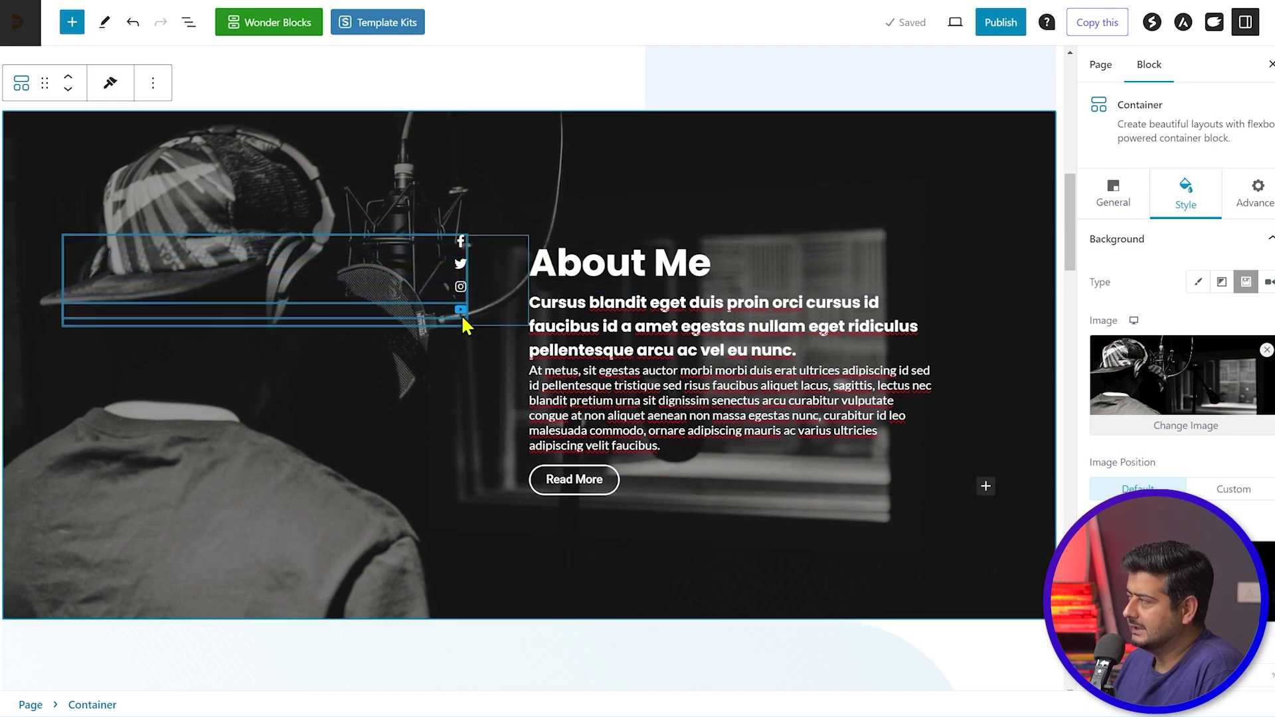
- Select the What I Do section's inner container and examine its background image and service cards
scroll(823, 350, down, 3)
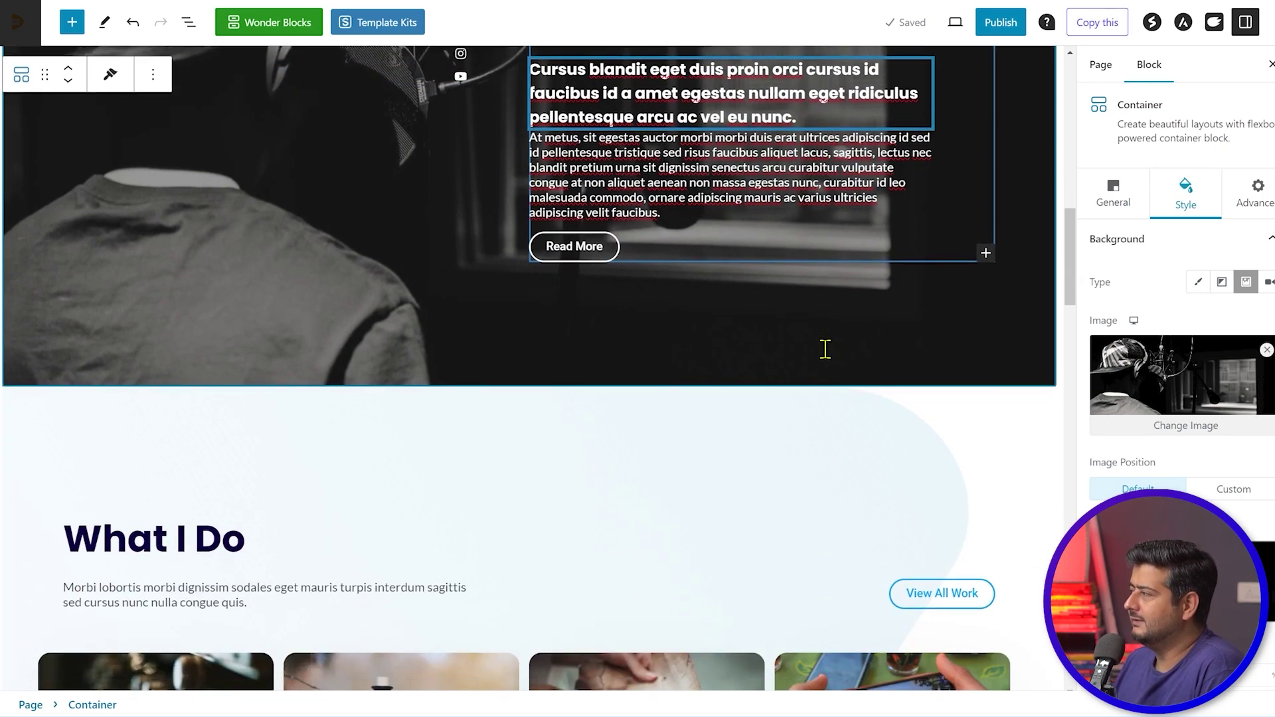
scroll(827, 355, down, 3)
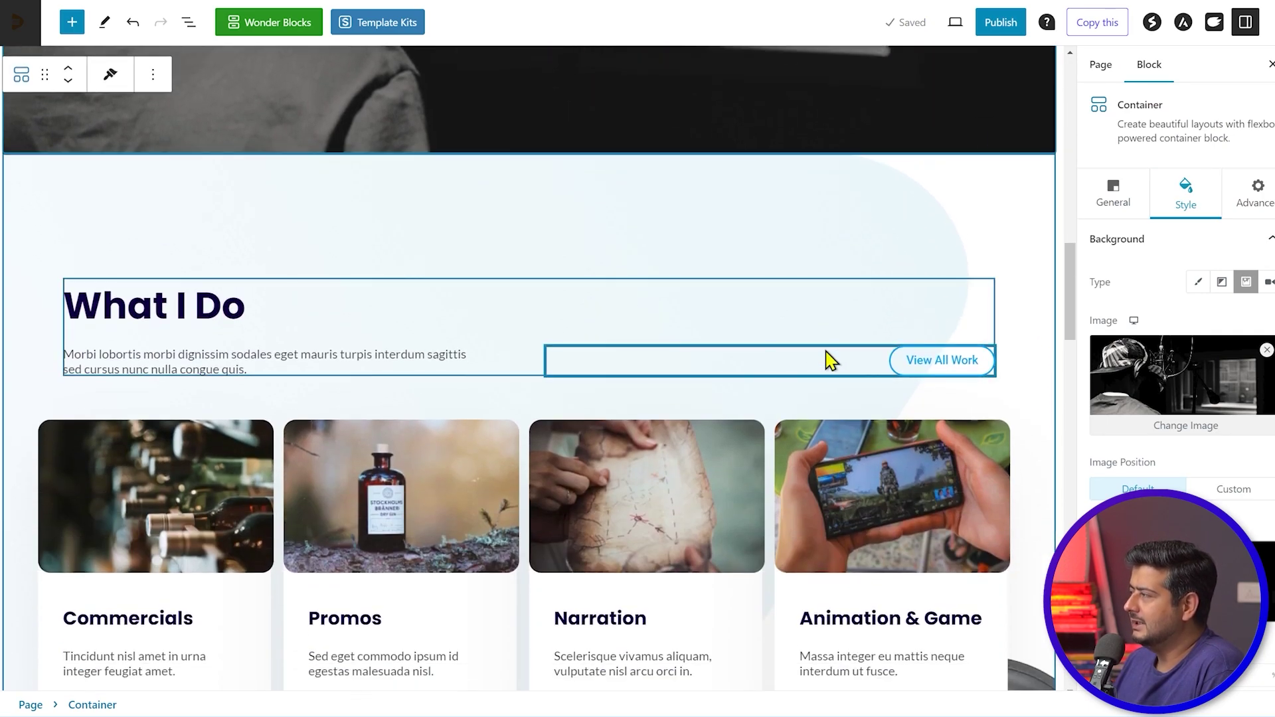
click(1002, 199)
scroll(989, 231, down, 2)
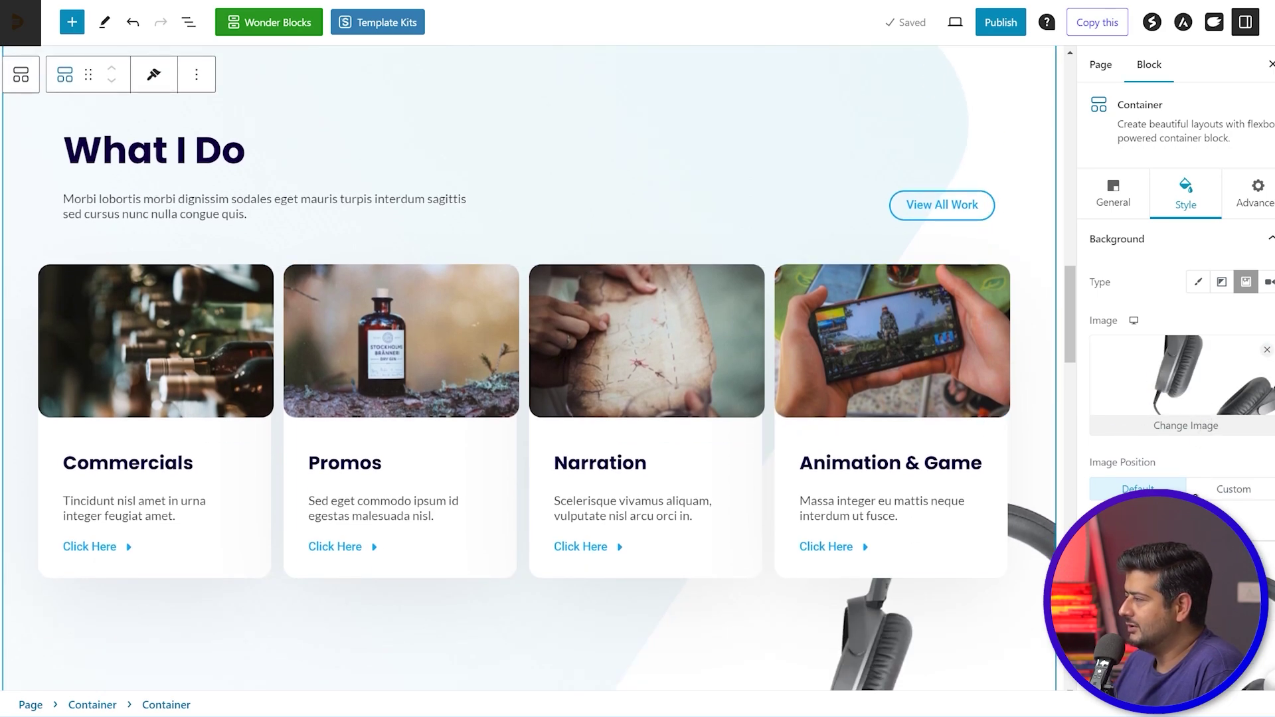
scroll(1176, 392, down, 2)
scroll(827, 535, up, 4)
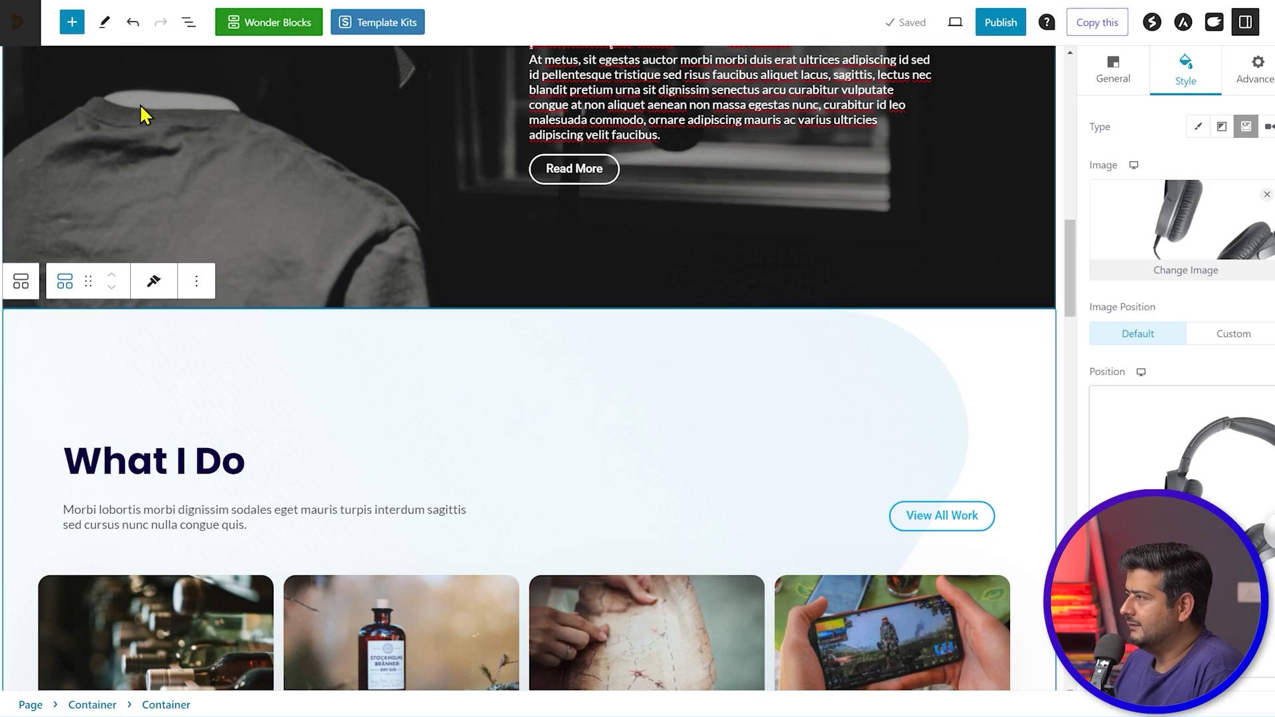
- Show the block list, select the What I Do section's outer container and examine its background image across the whole section
click(188, 24)
click(64, 164)
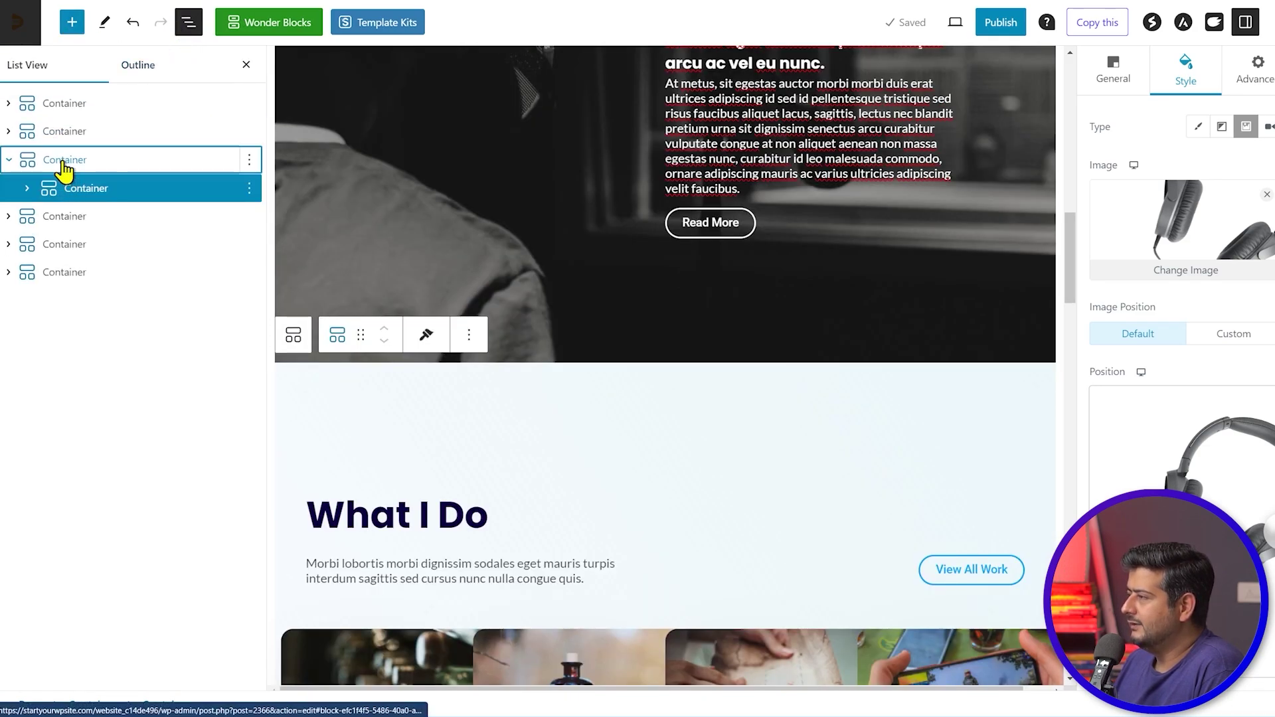
scroll(476, 316, up, 4)
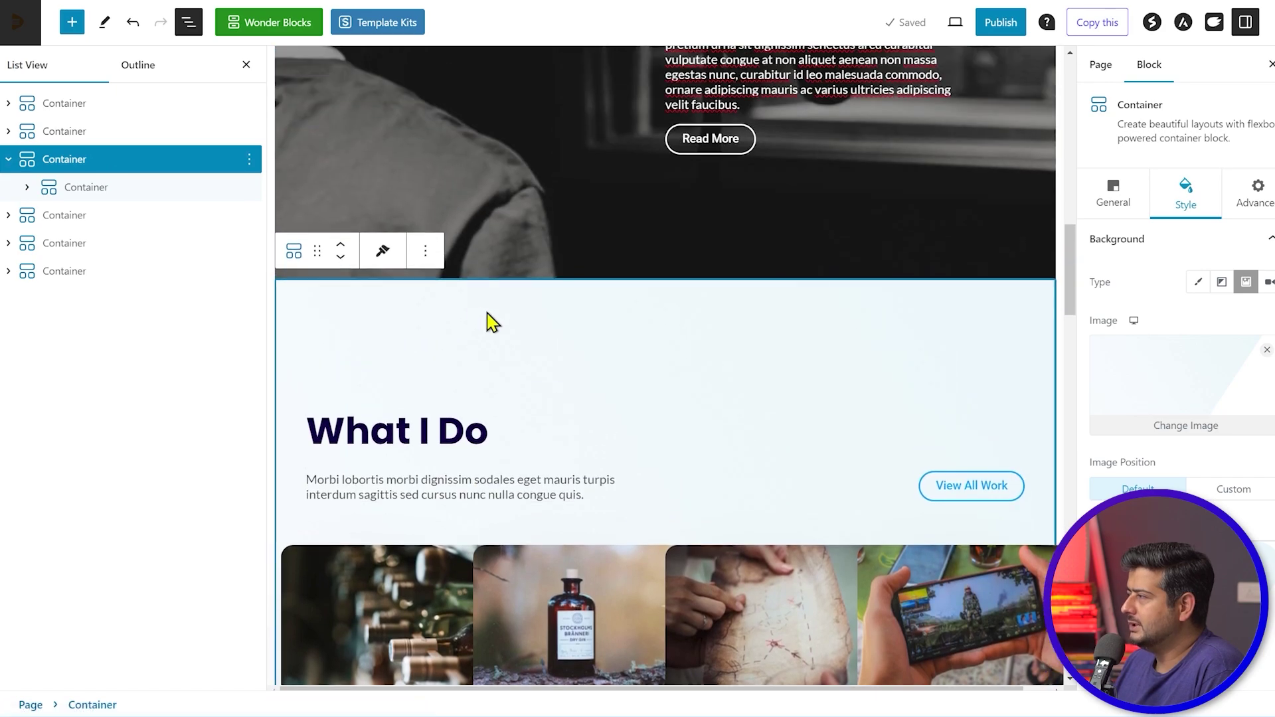
scroll(490, 322, down, 3)
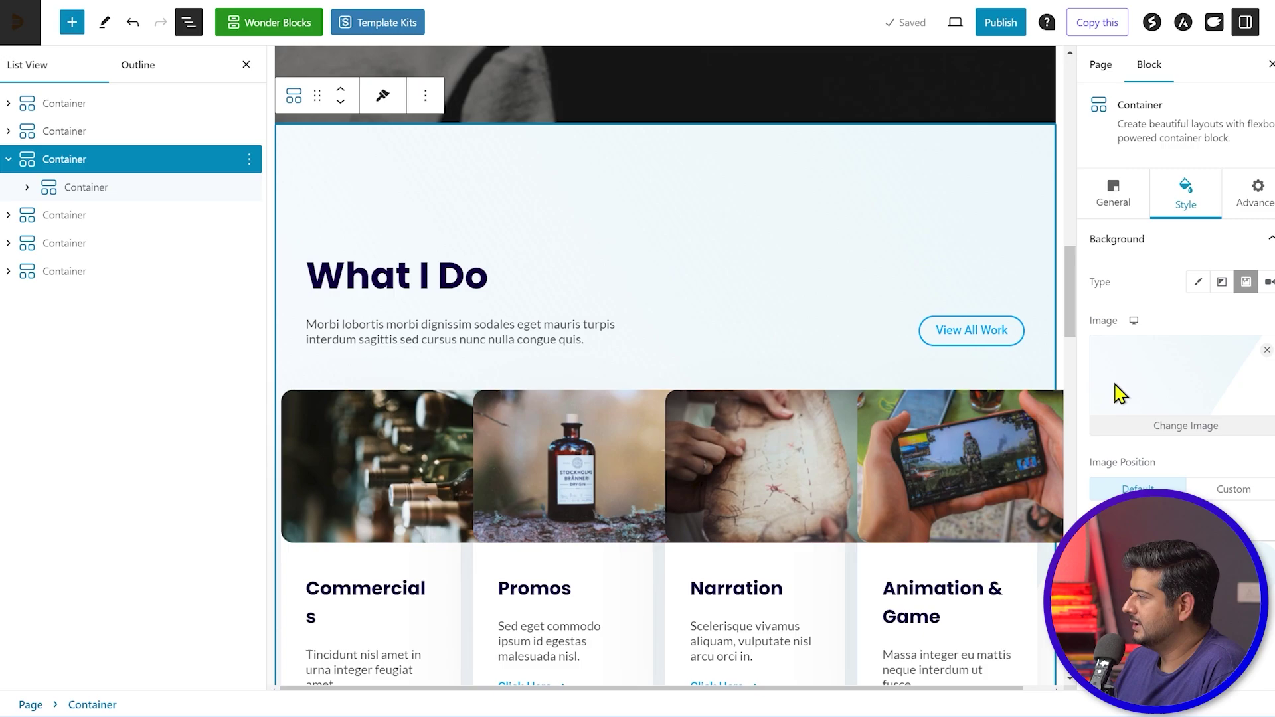
scroll(897, 239, down, 5)
scroll(896, 240, up, 6)
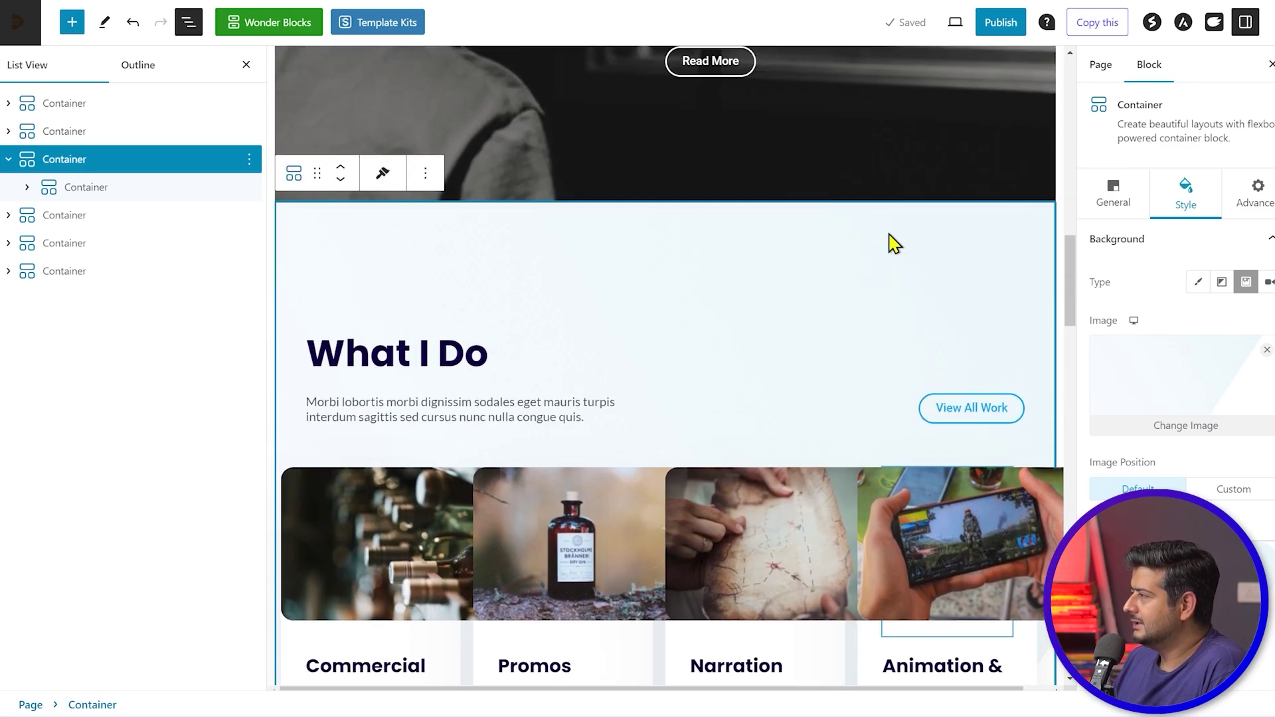
scroll(891, 242, down, 3)
scroll(996, 350, down, 3)
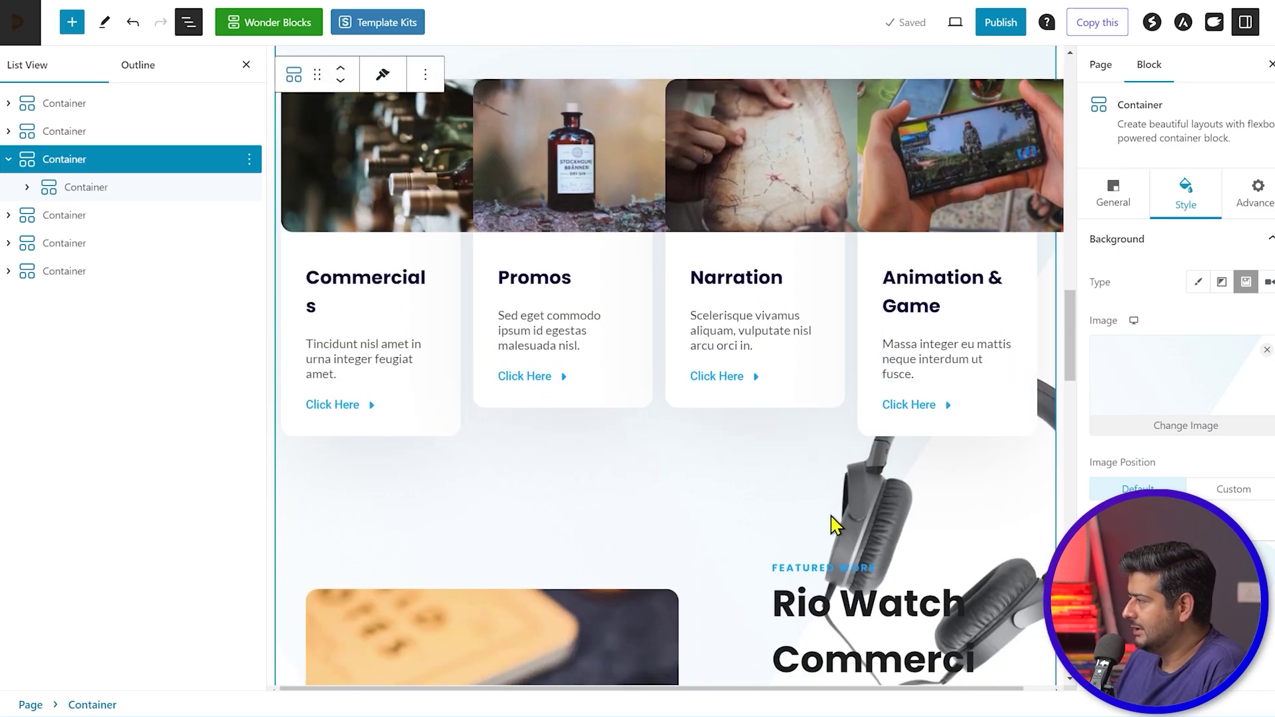
scroll(797, 498, down, 4)
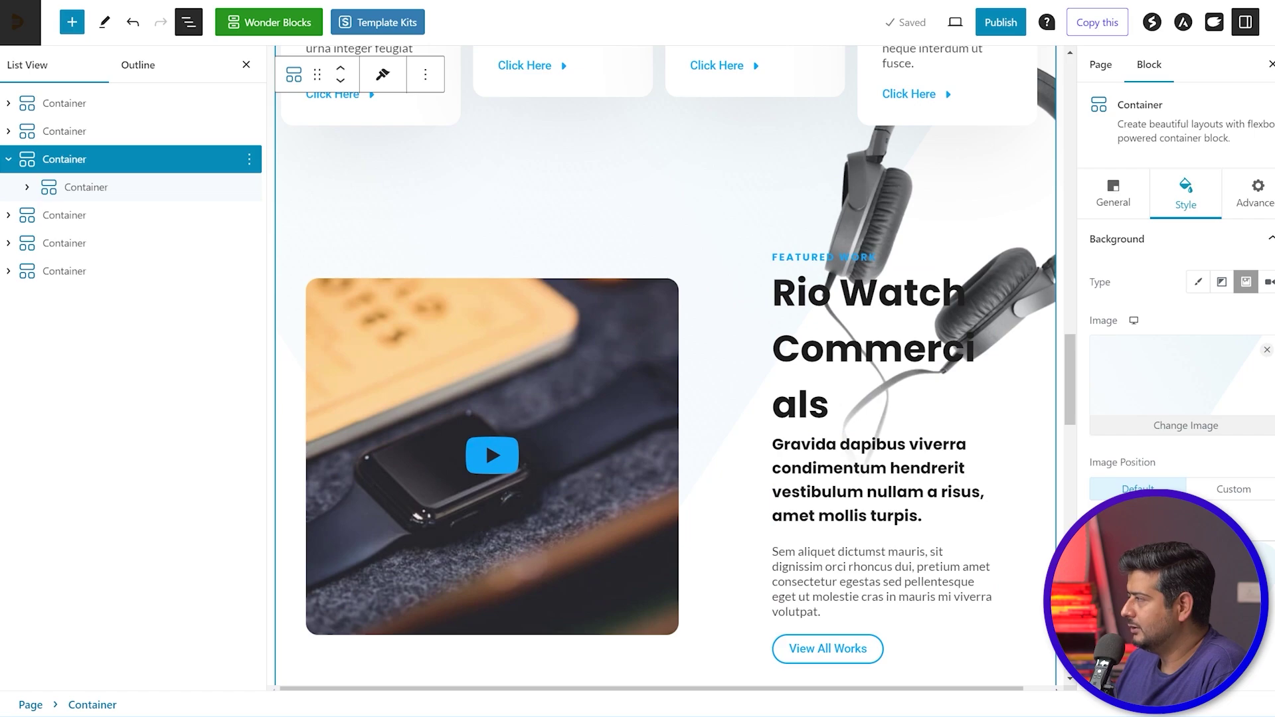
scroll(1166, 279, down, 2)
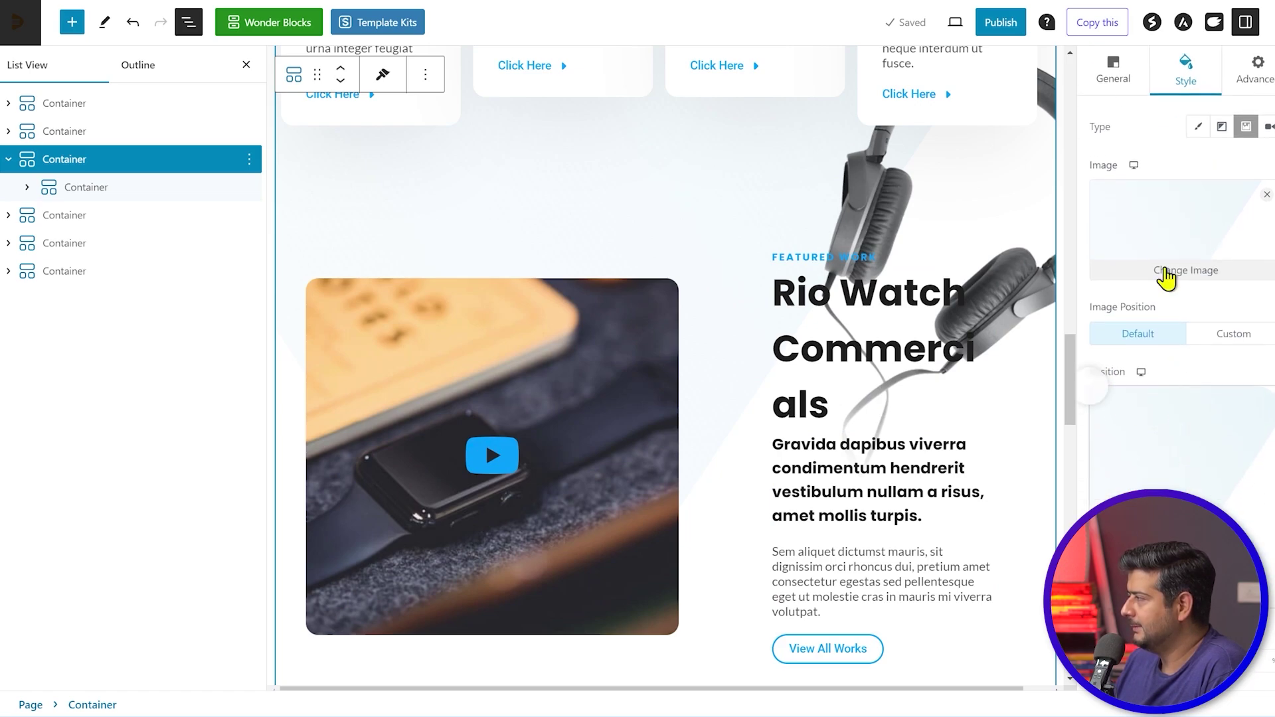
- Select the container nested inside the What I Do section and examine where its headphones background image sits on the page
scroll(764, 404, up, 4)
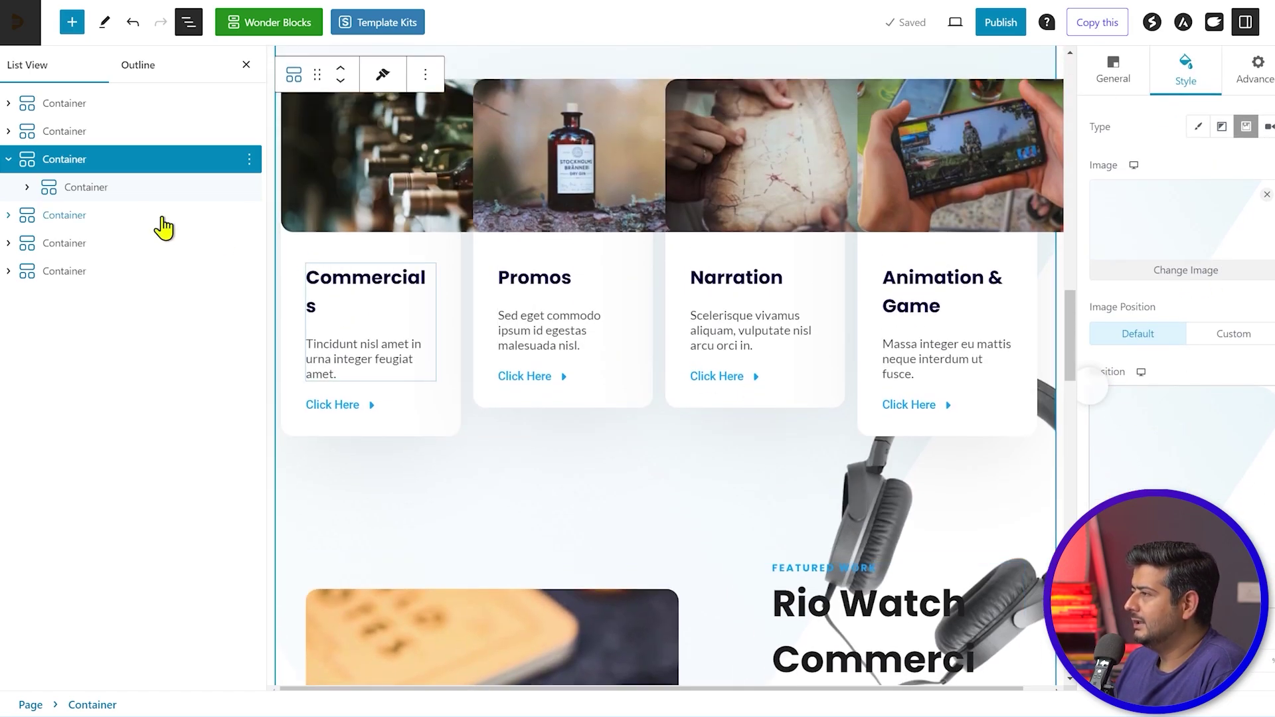
click(104, 204)
scroll(783, 442, down, 3)
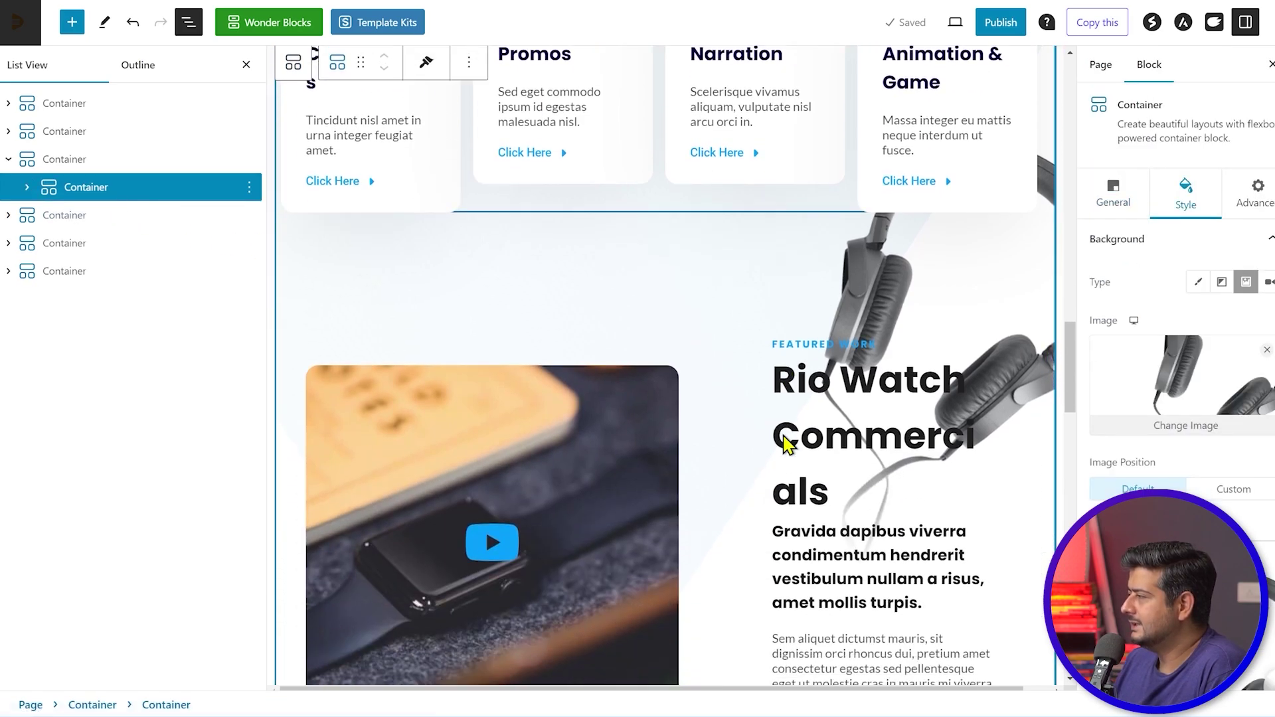
scroll(916, 380, up, 4)
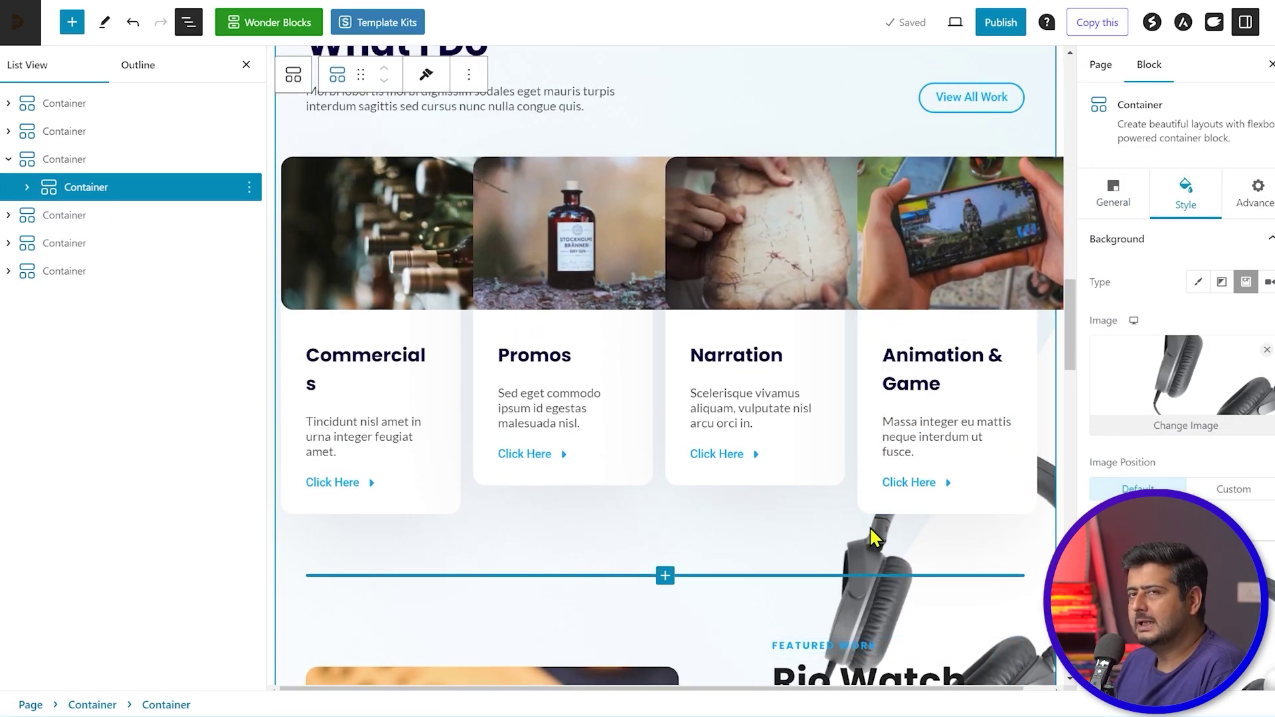
scroll(873, 531, down, 3)
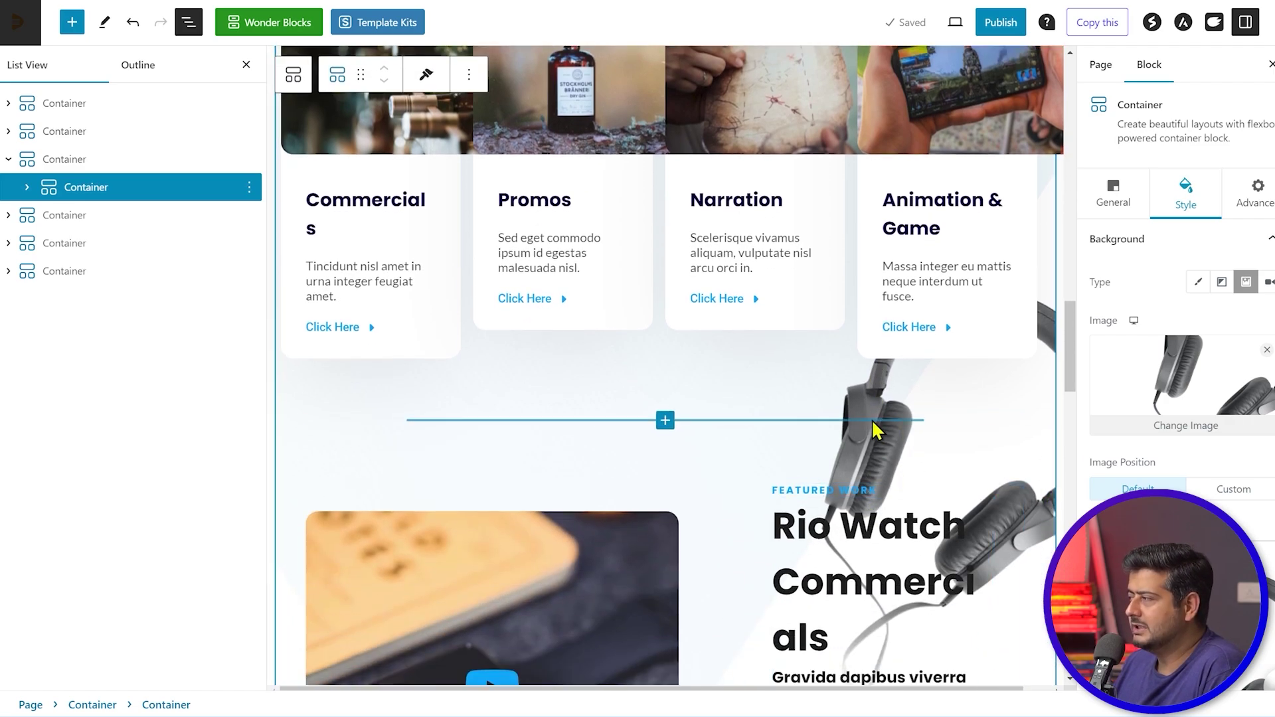
scroll(877, 432, up, 2)
scroll(883, 438, up, 1)
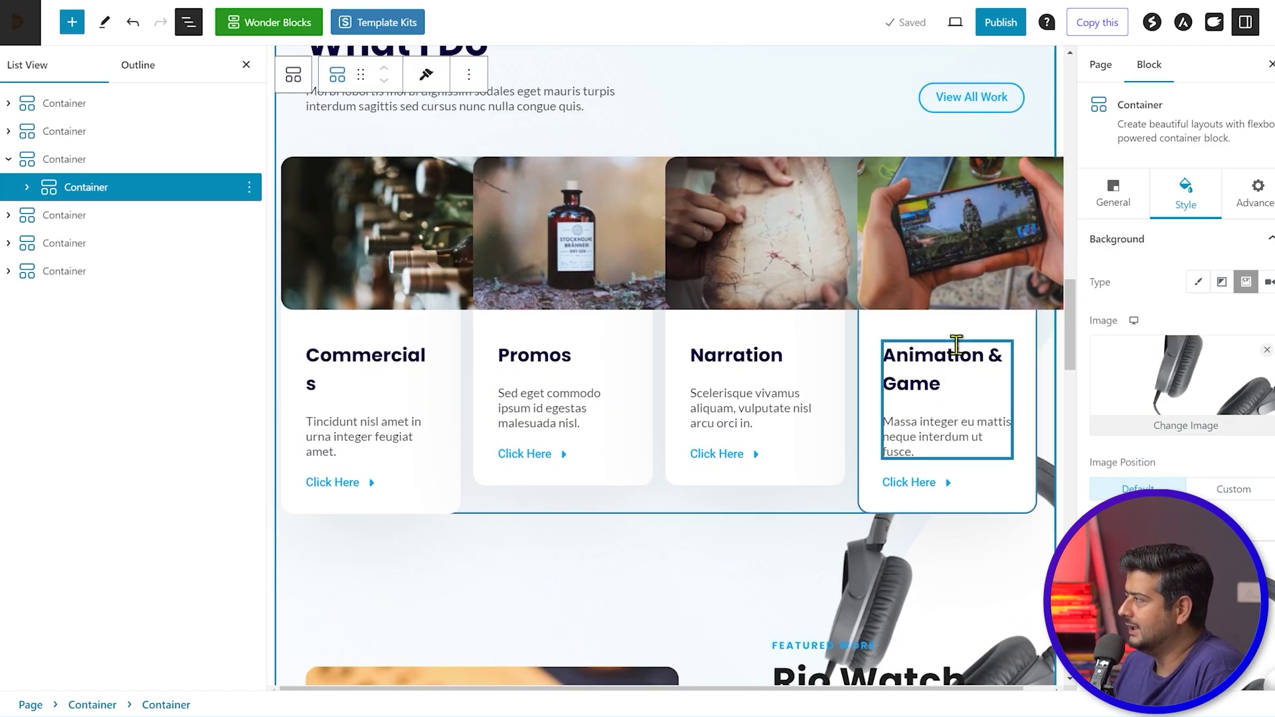
scroll(862, 276, up, 2)
scroll(826, 279, up, 2)
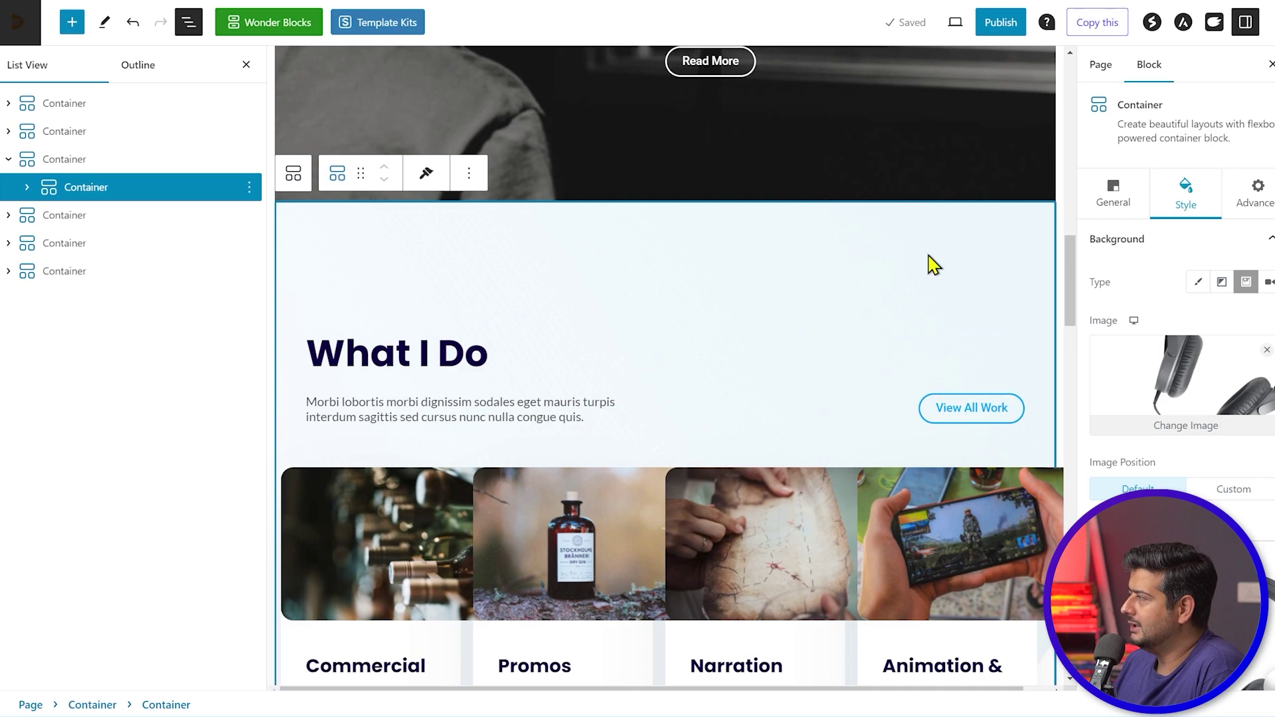
- Close the block list and inspect the What I Do info box and the View All Work button
click(246, 64)
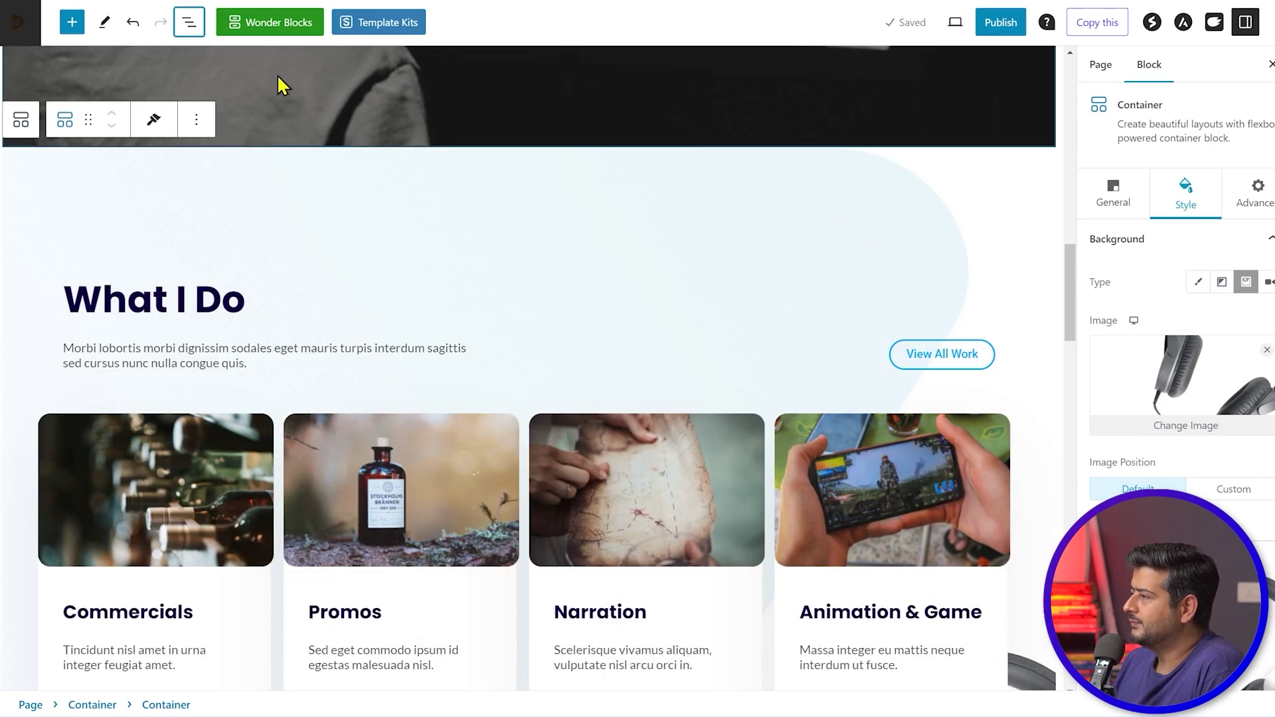
click(202, 299)
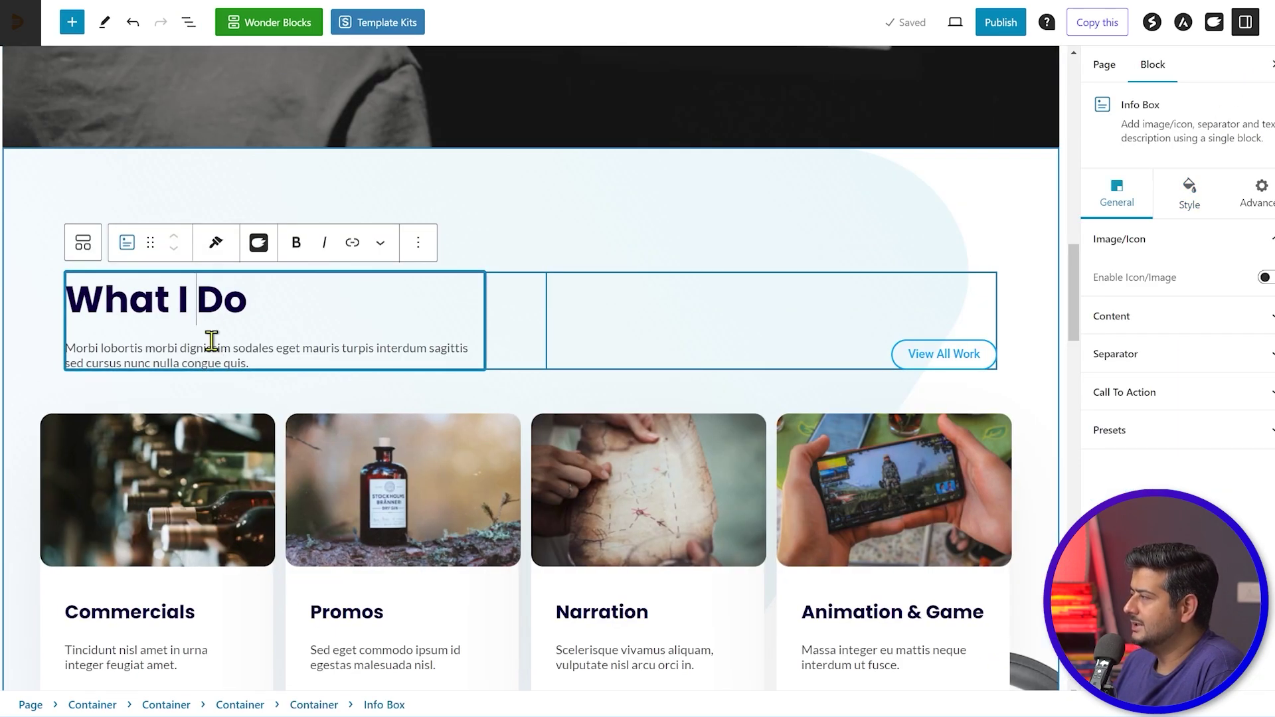
click(913, 364)
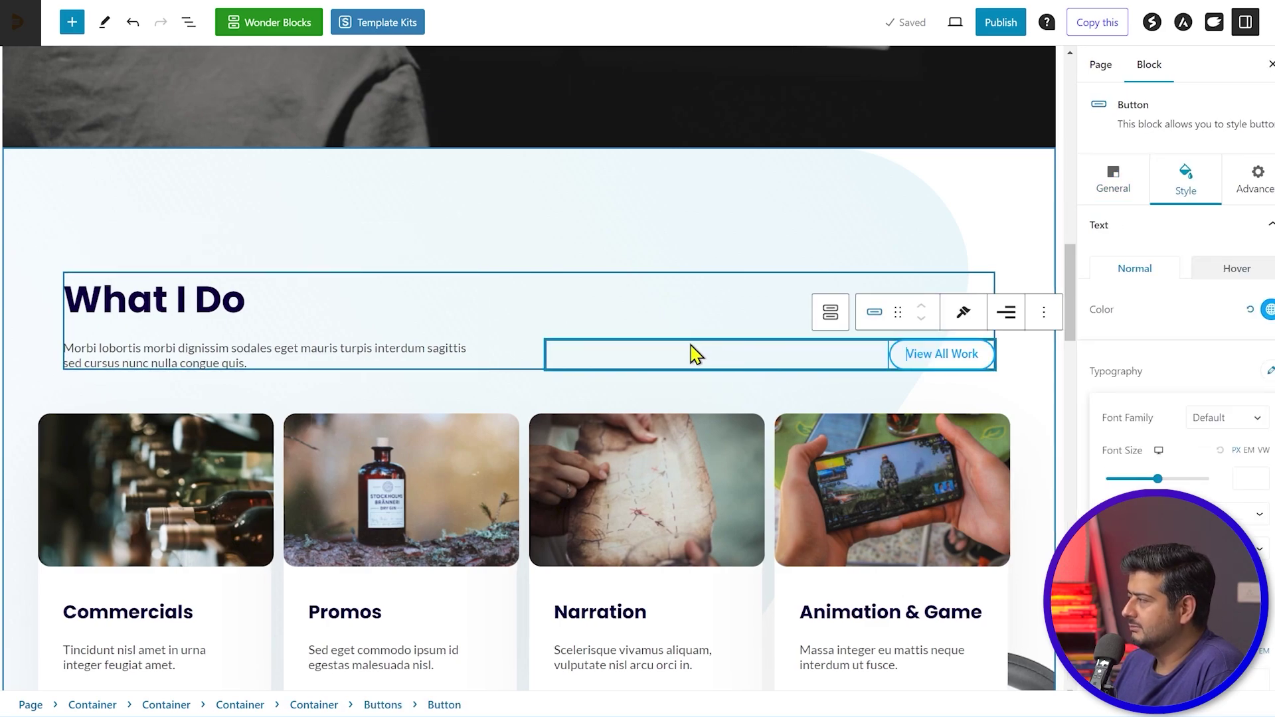
click(1269, 374)
scroll(755, 313, down, 5)
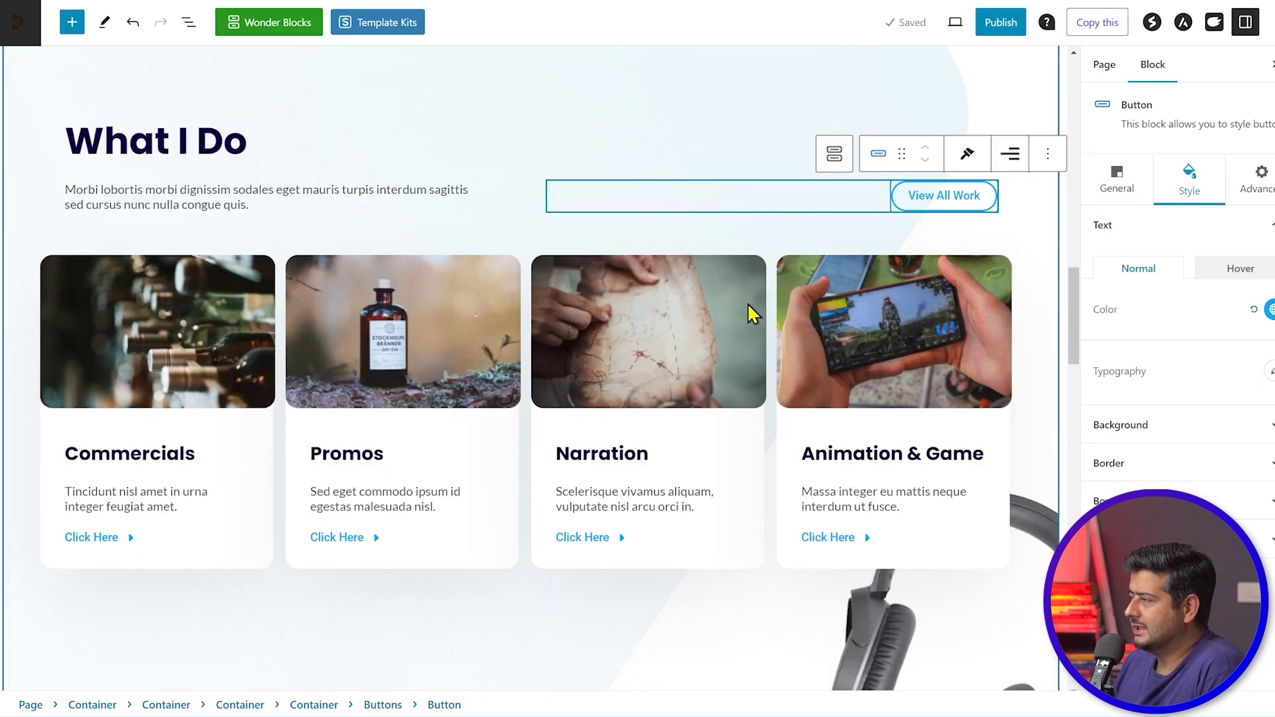
scroll(691, 322, up, 4)
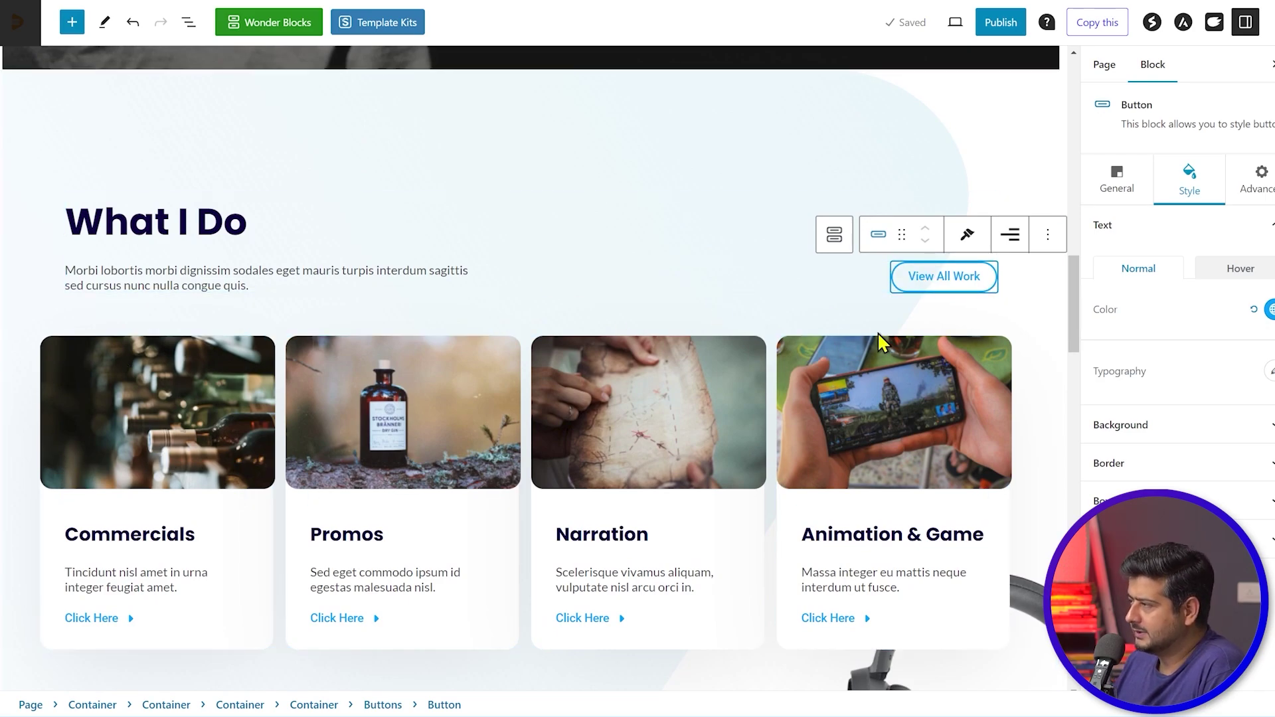
- Inspect the Commercials card's image and its container, and show that container in the block list
click(56, 360)
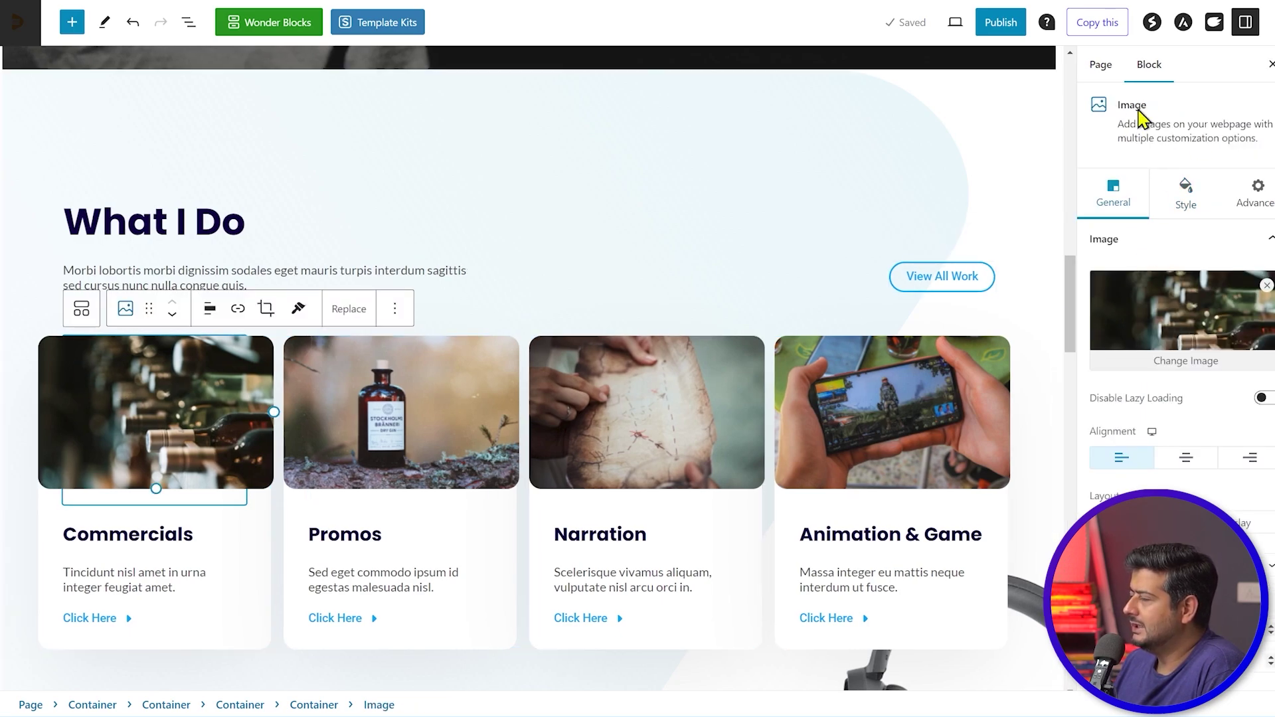
click(260, 543)
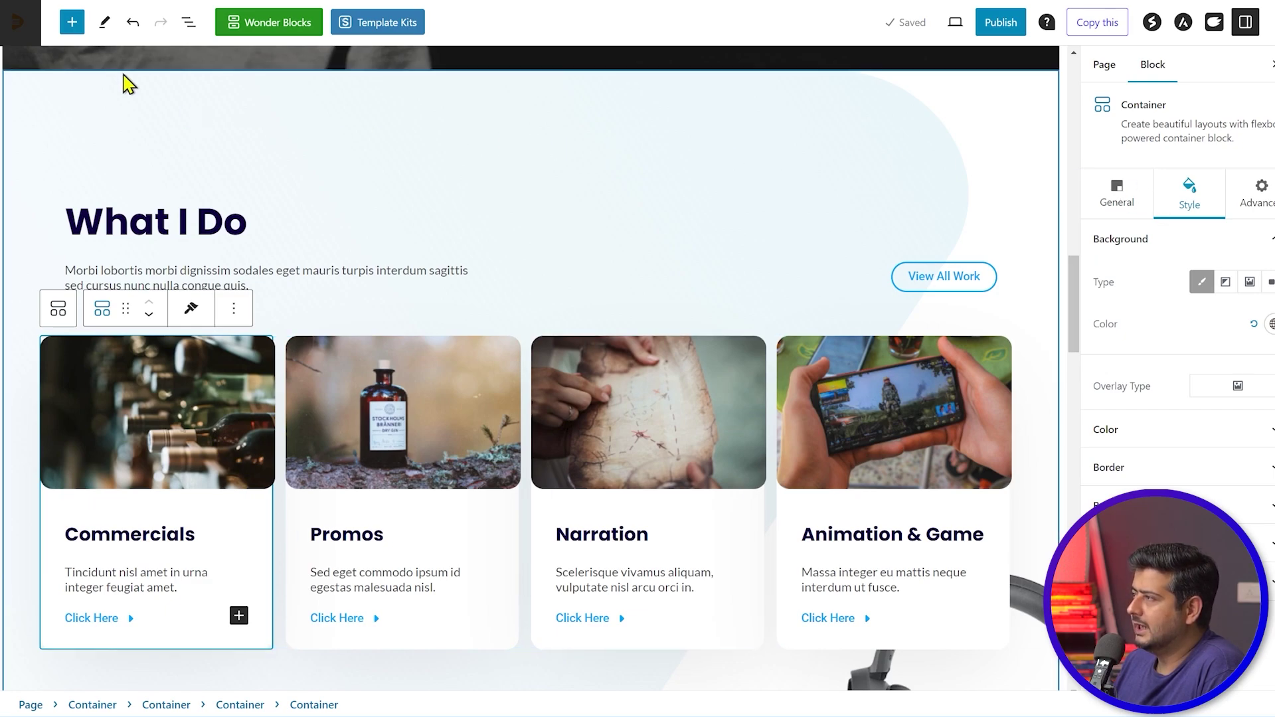
click(188, 27)
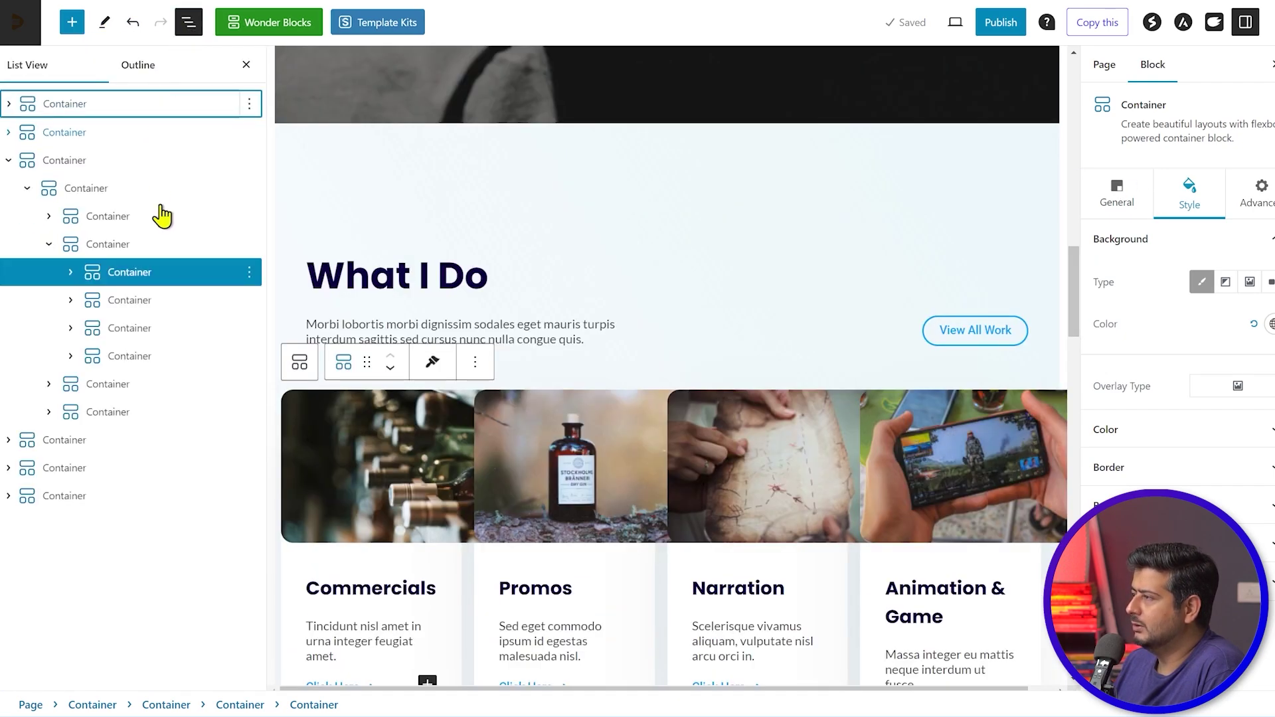
- Select the What I Do section's outer and nested containers in the block list and trace them down to the heading's info box
click(60, 166)
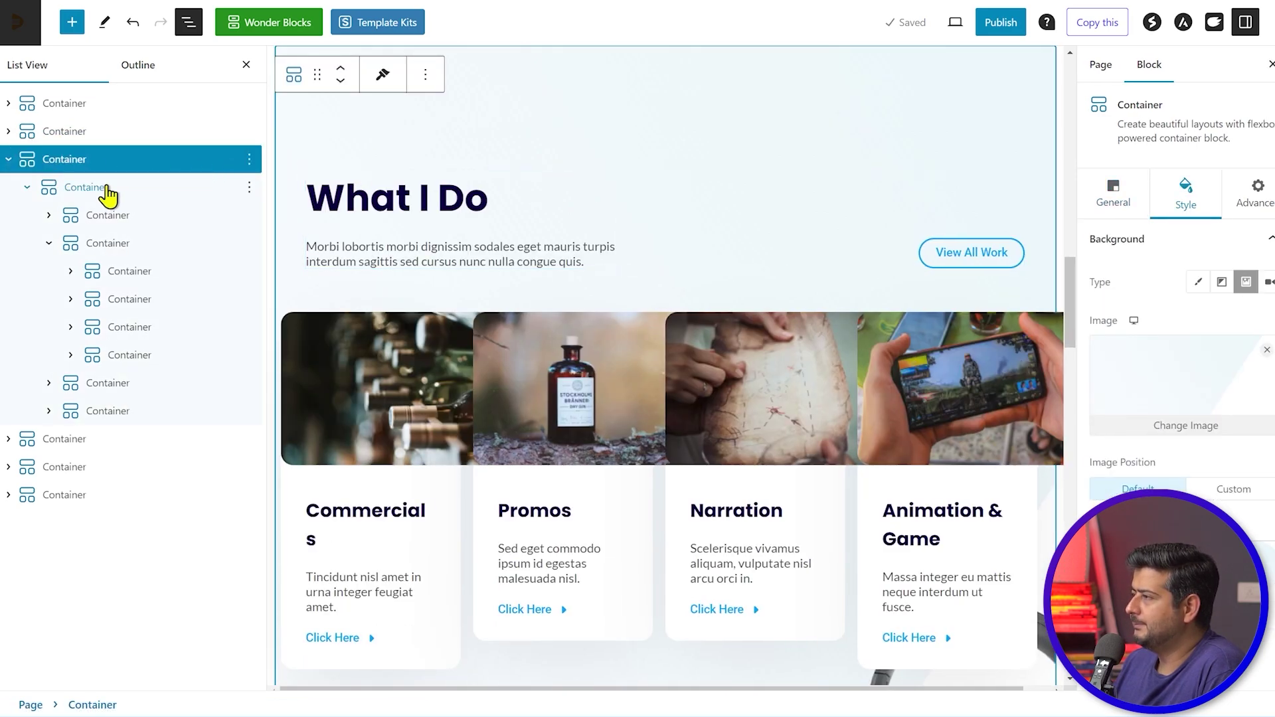
click(107, 193)
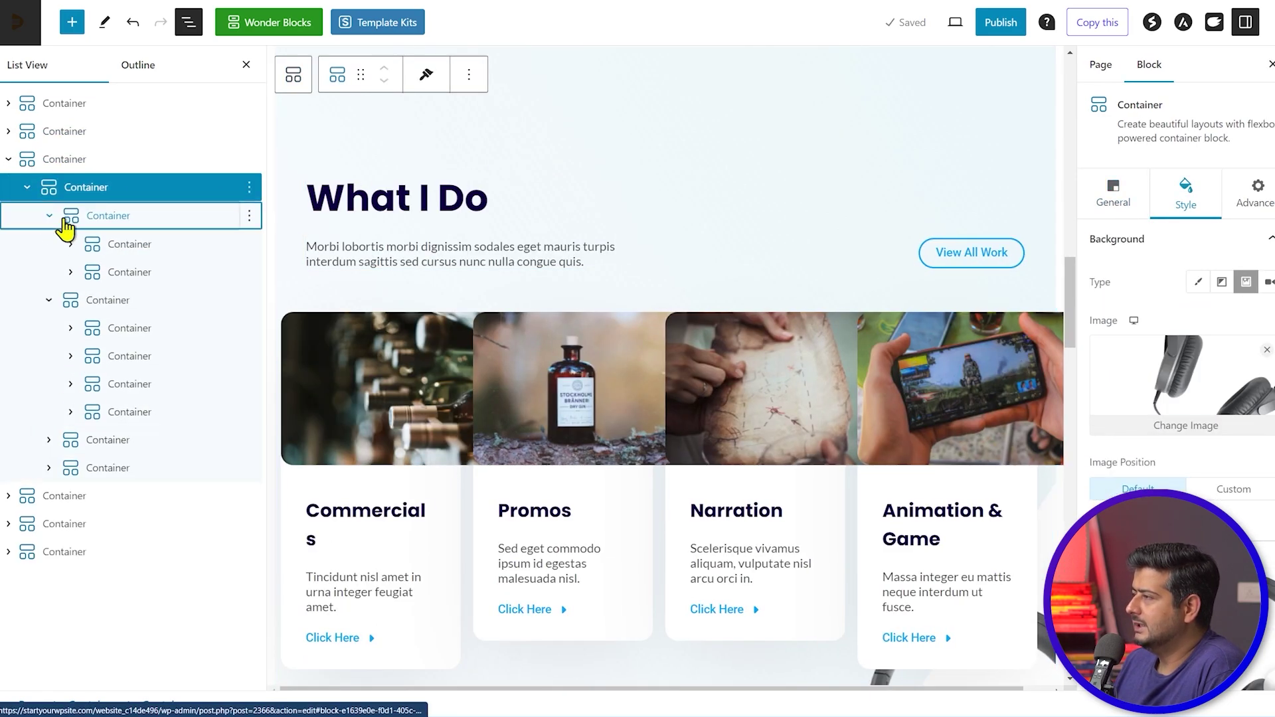
click(49, 215)
click(71, 243)
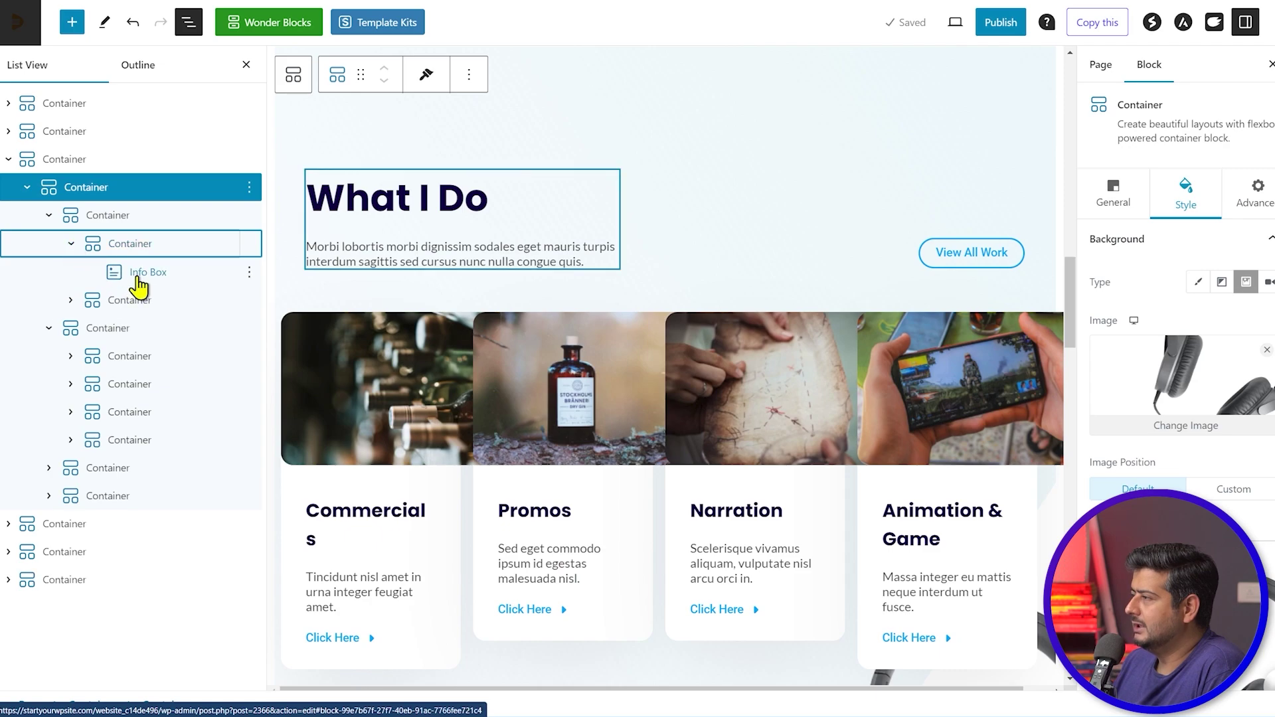
click(137, 279)
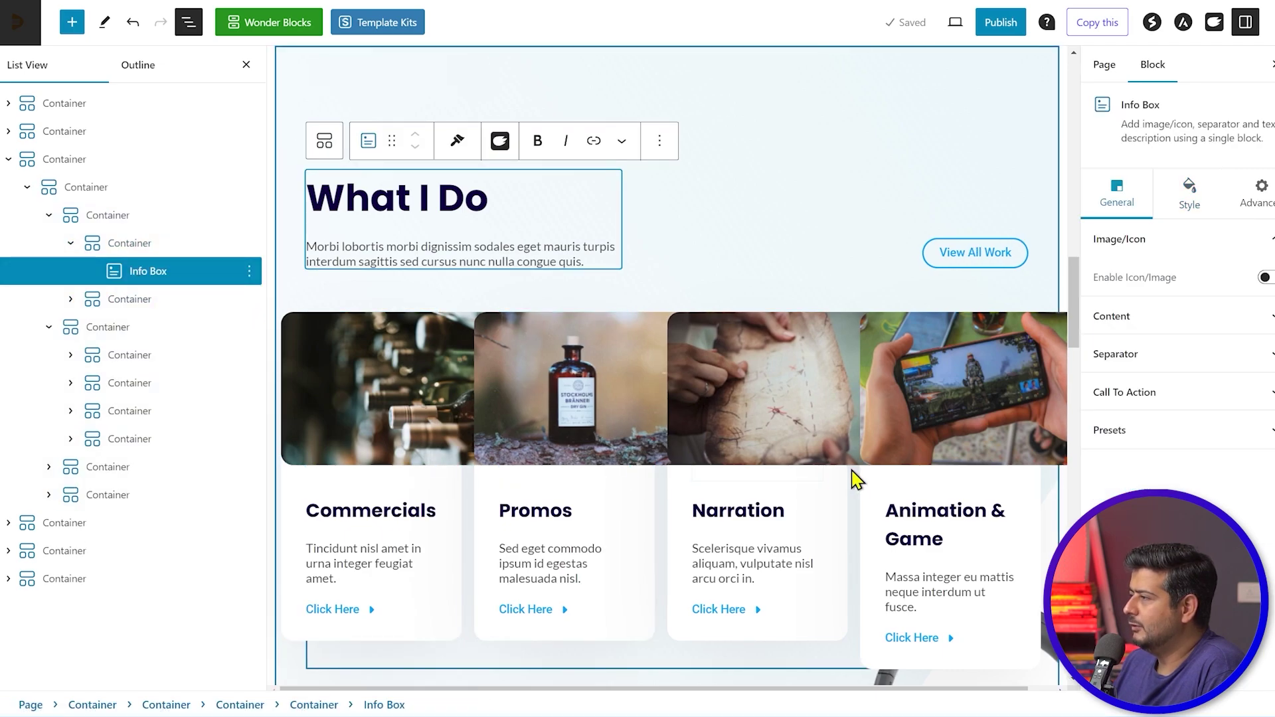
scroll(783, 465, down, 2)
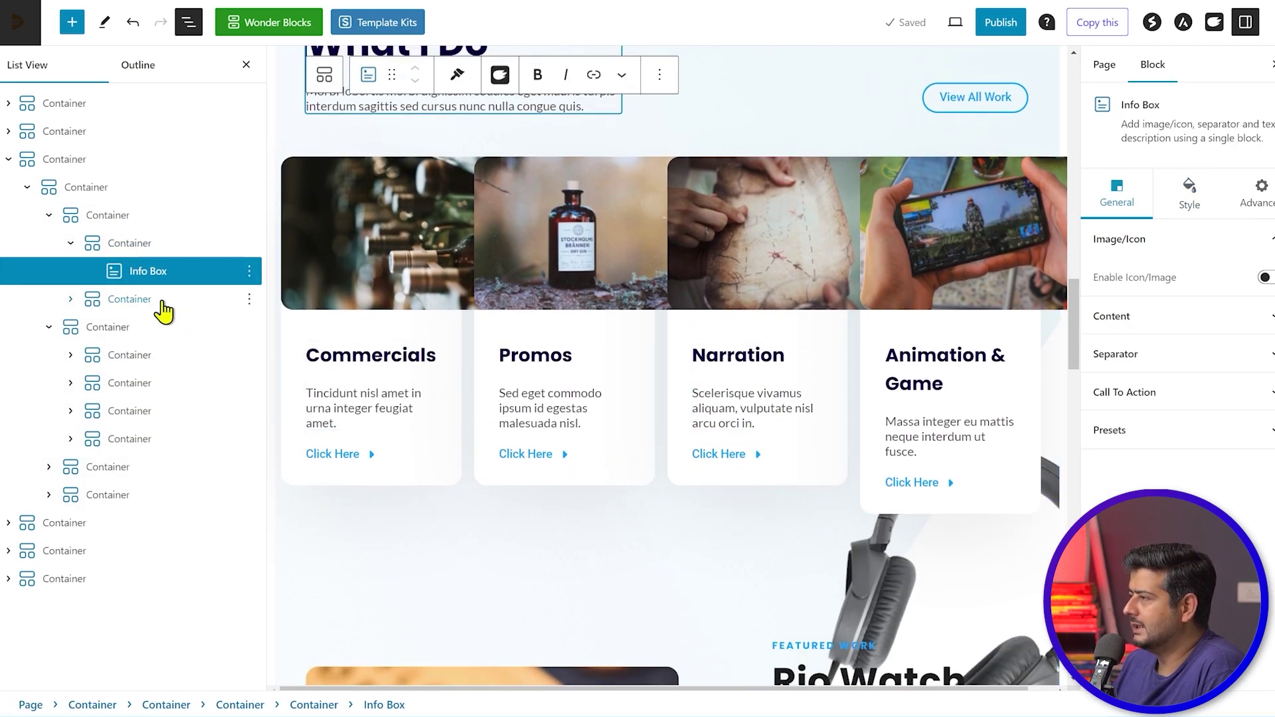
- Expand the container beside the What I Do info box in the block list and inspect its View All Work button
click(70, 300)
click(93, 329)
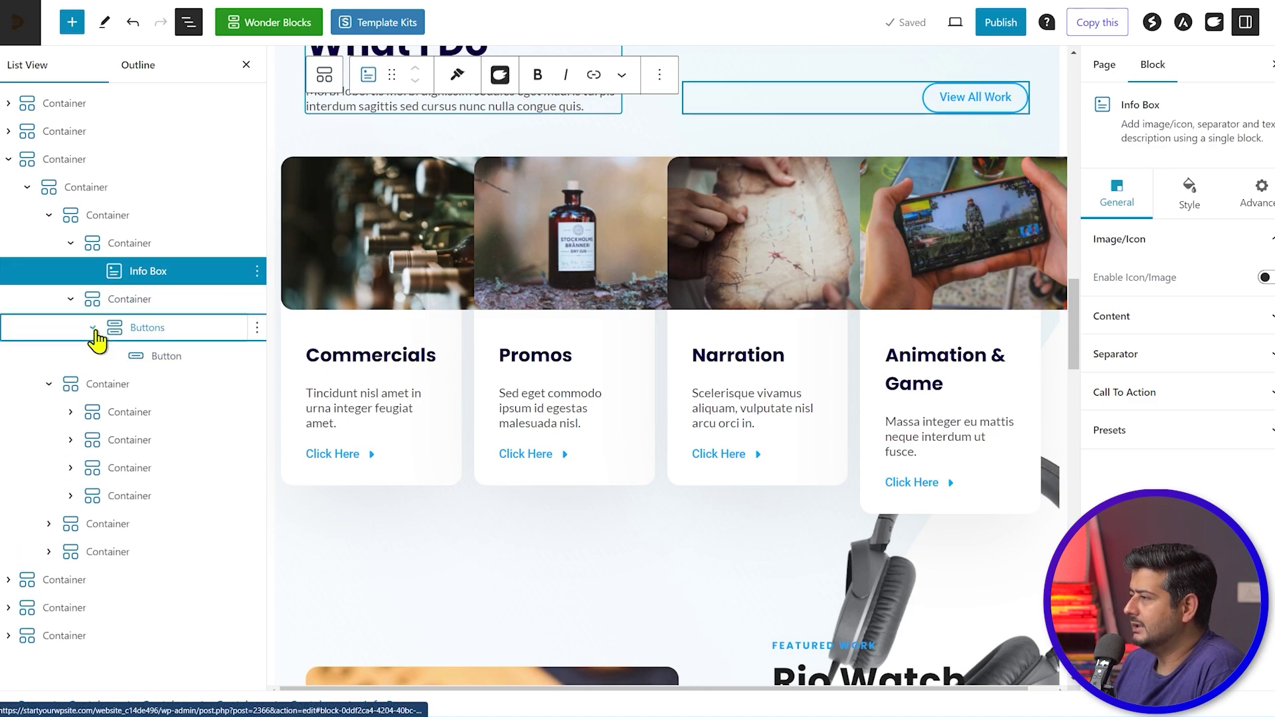
click(143, 358)
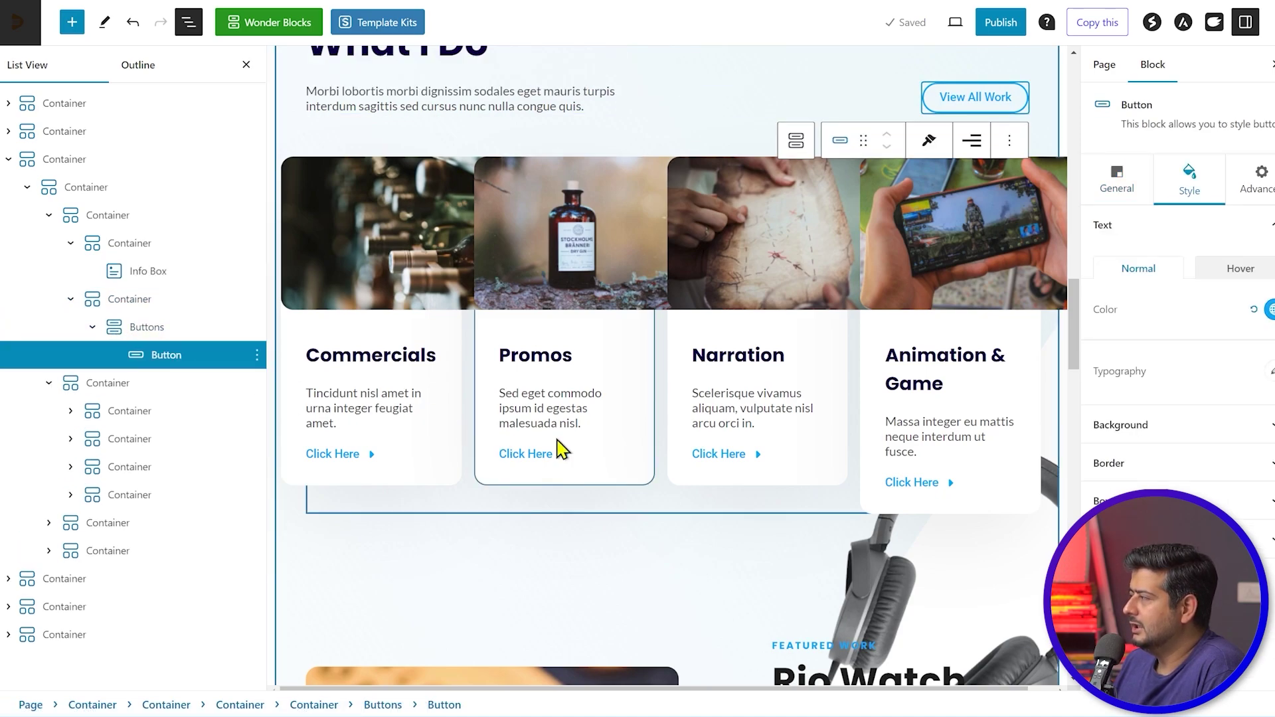
scroll(706, 445, down, 4)
scroll(710, 446, up, 6)
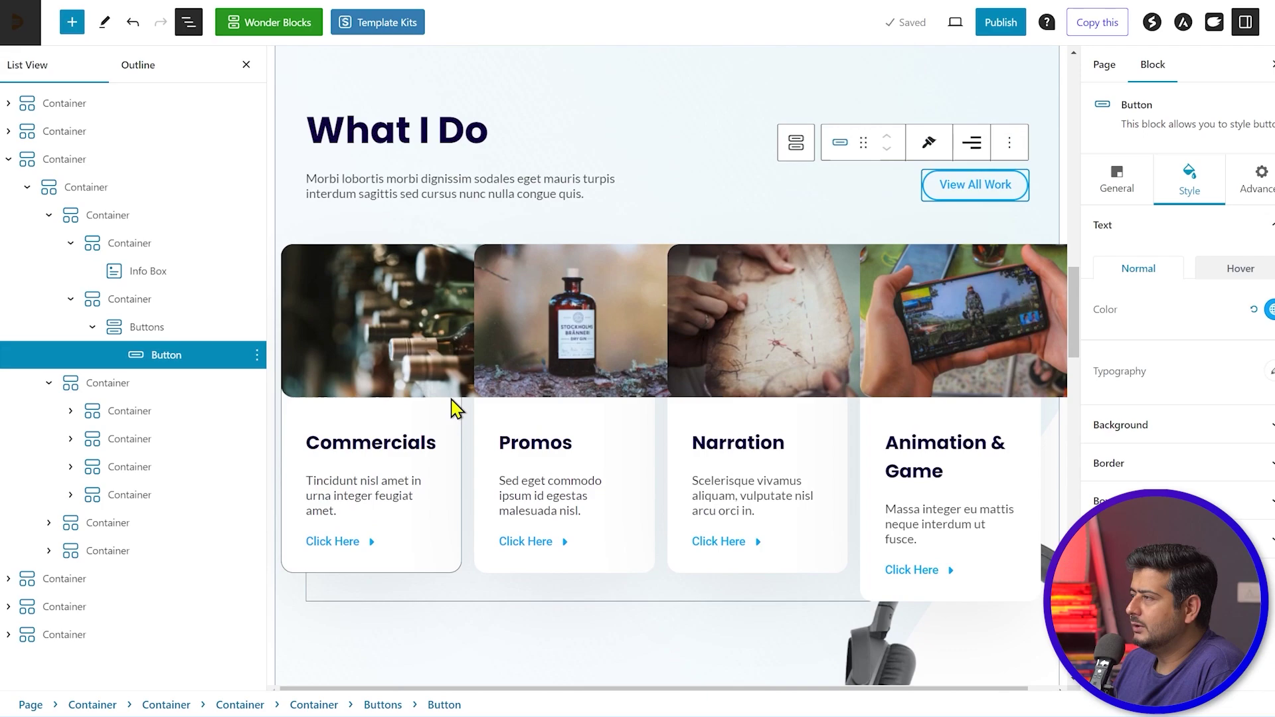
- Select the container with the headphones background, collapse its heading row and select the container holding the four service cards
click(105, 196)
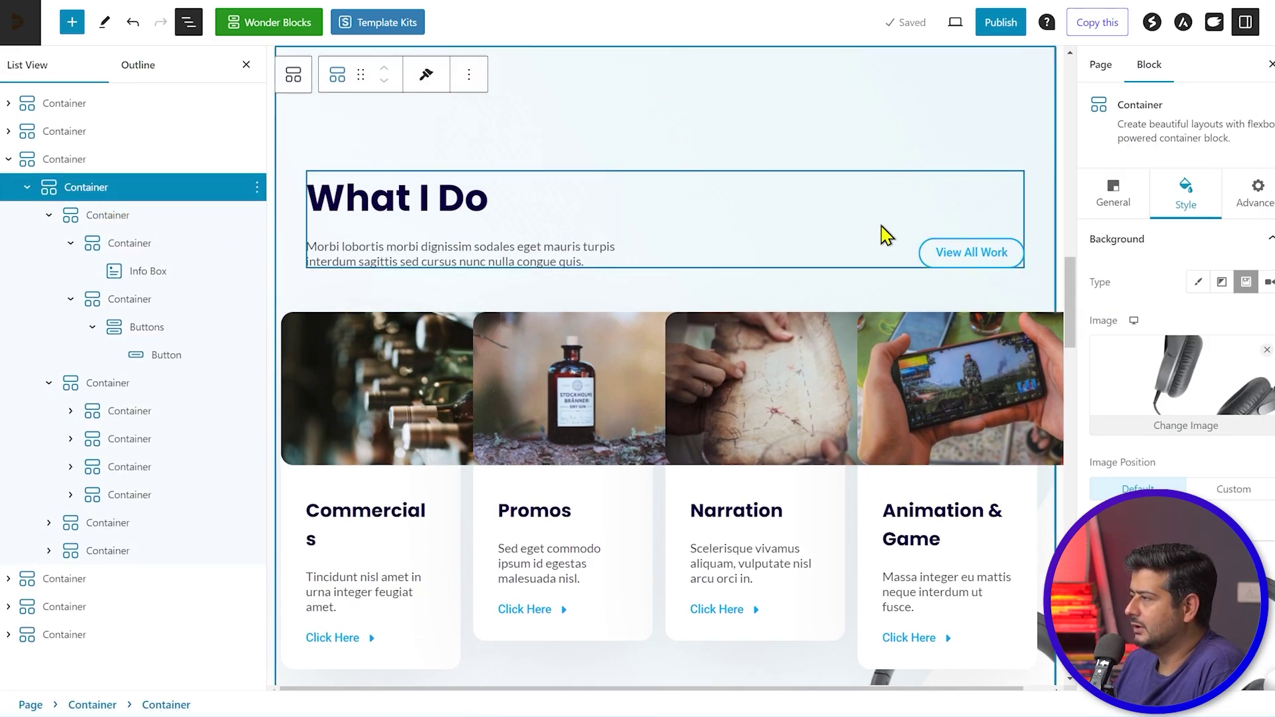
click(49, 217)
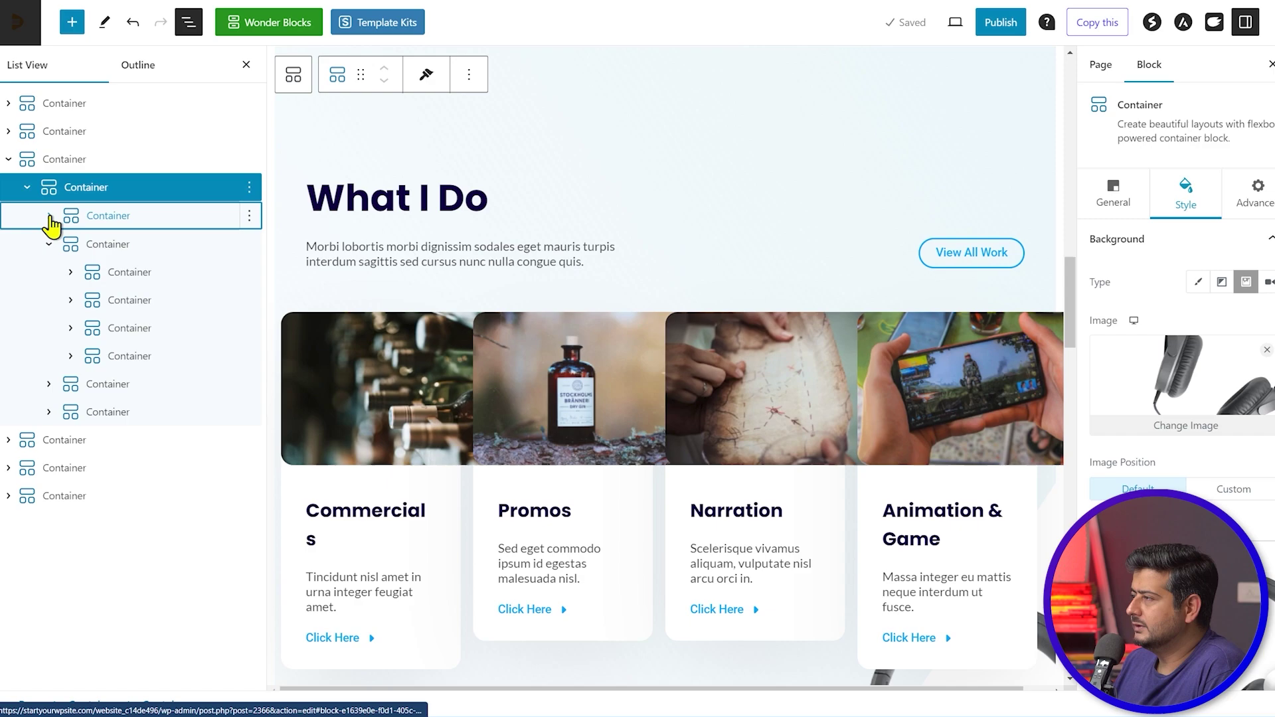
click(92, 251)
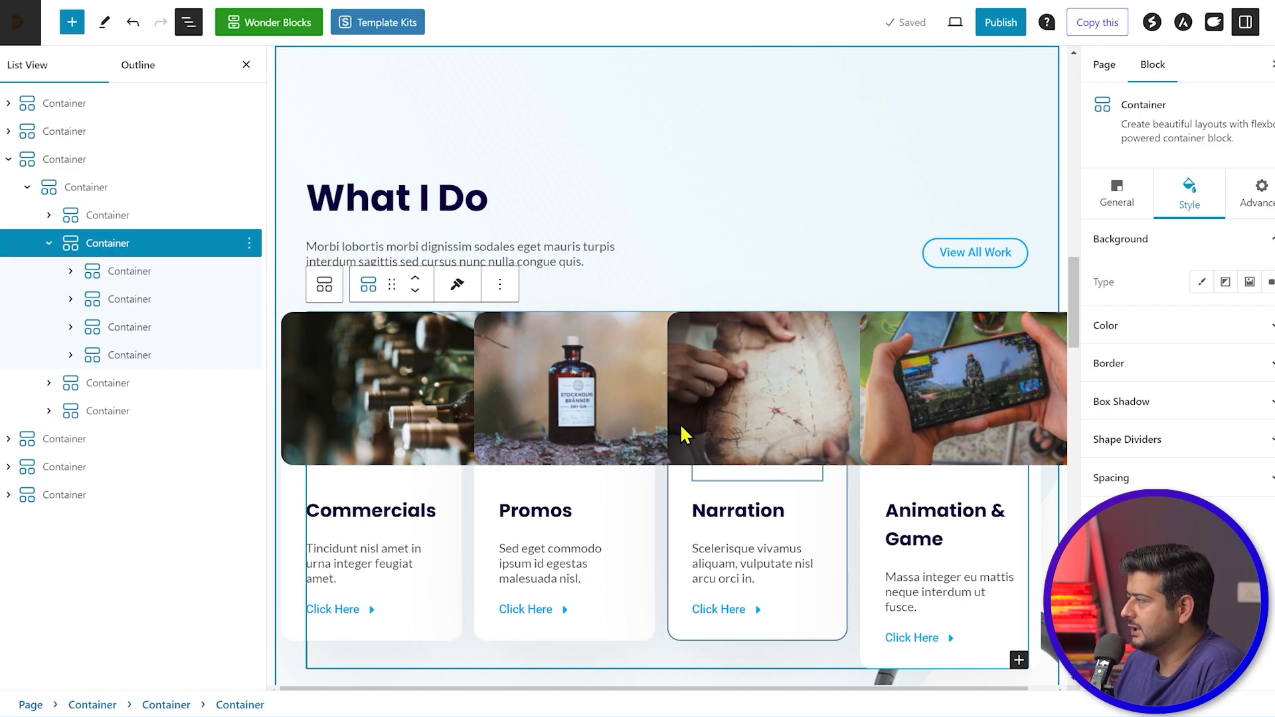
- Expand the Commercials card's container, inspect its image, heading and buttons blocks, and view the container's block options
click(71, 273)
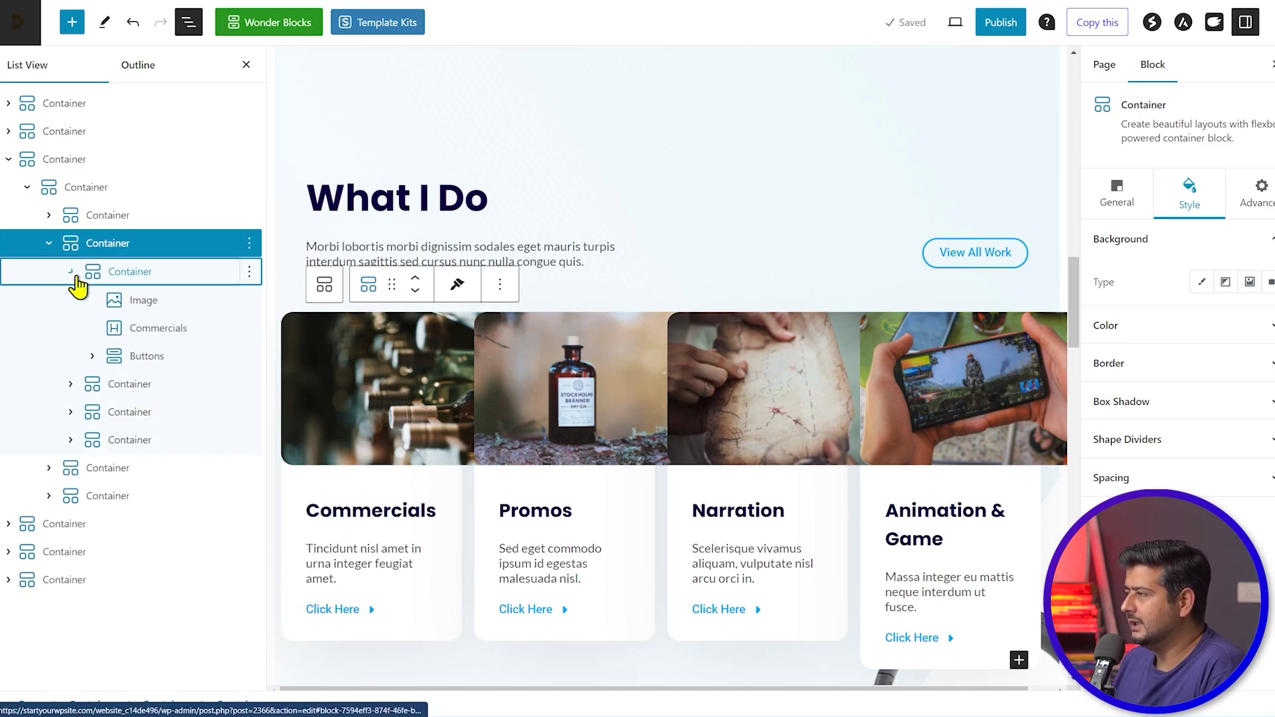
click(143, 307)
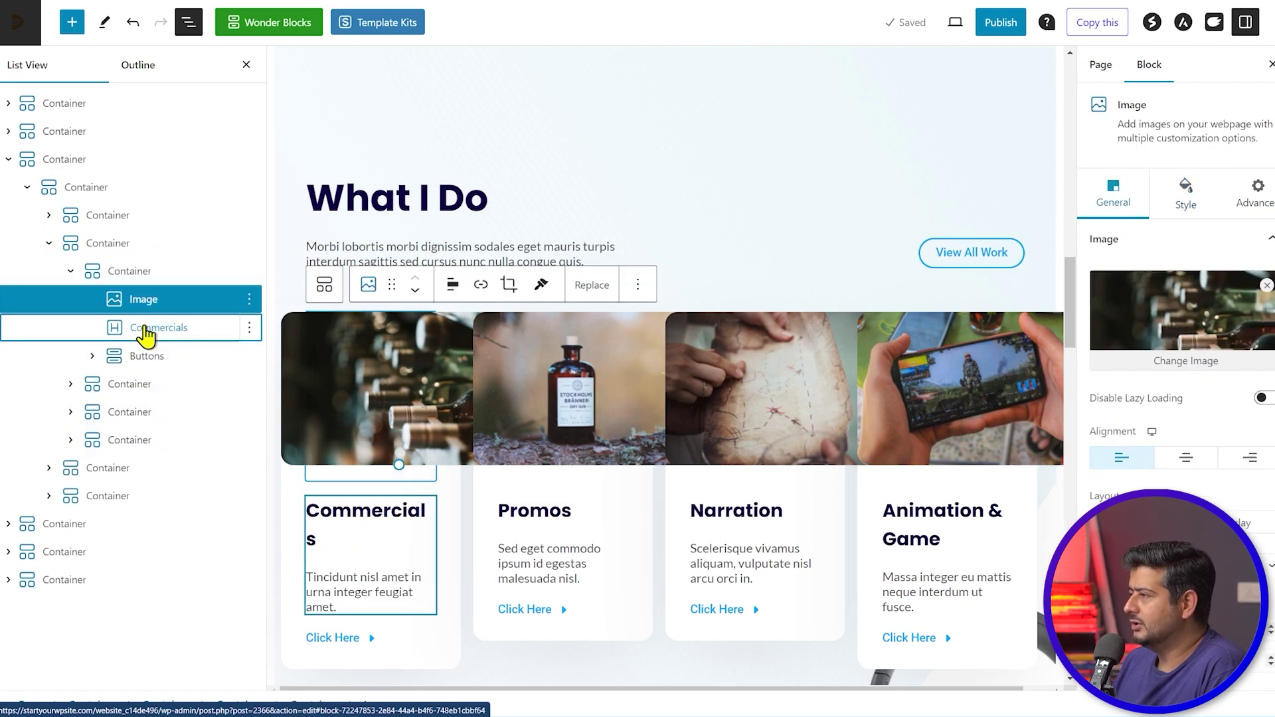
click(143, 332)
click(136, 356)
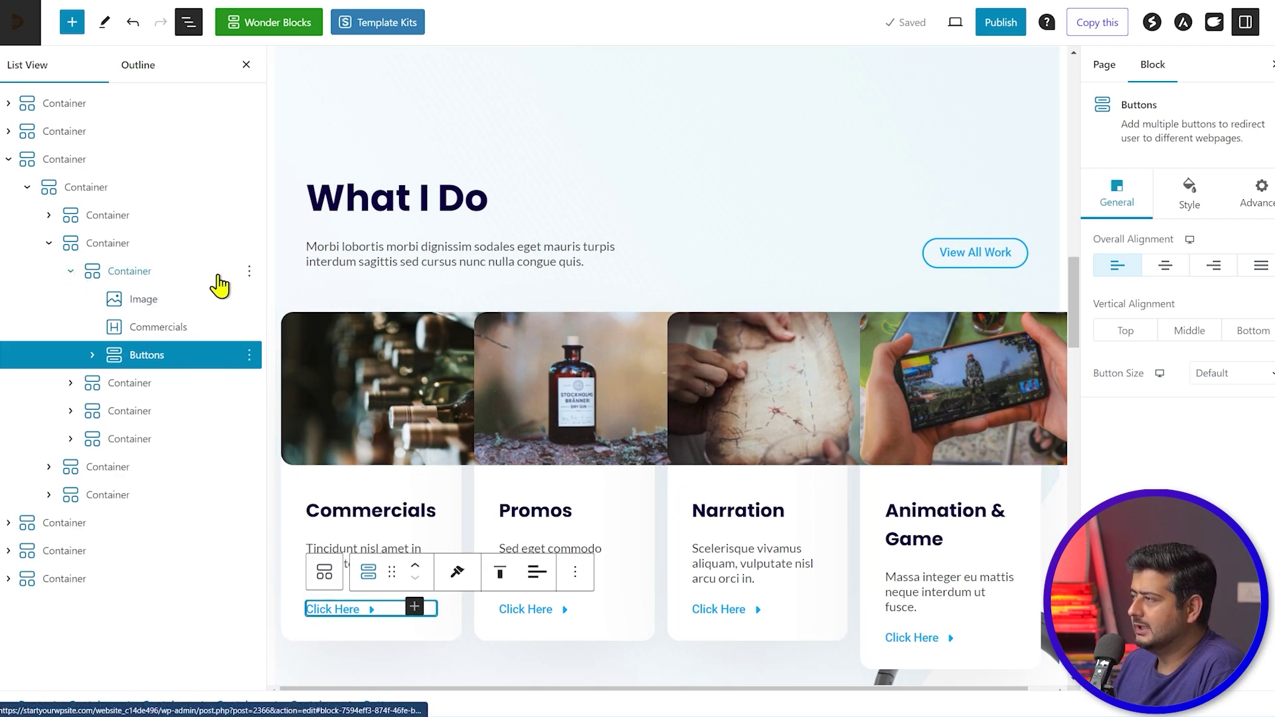
click(250, 272)
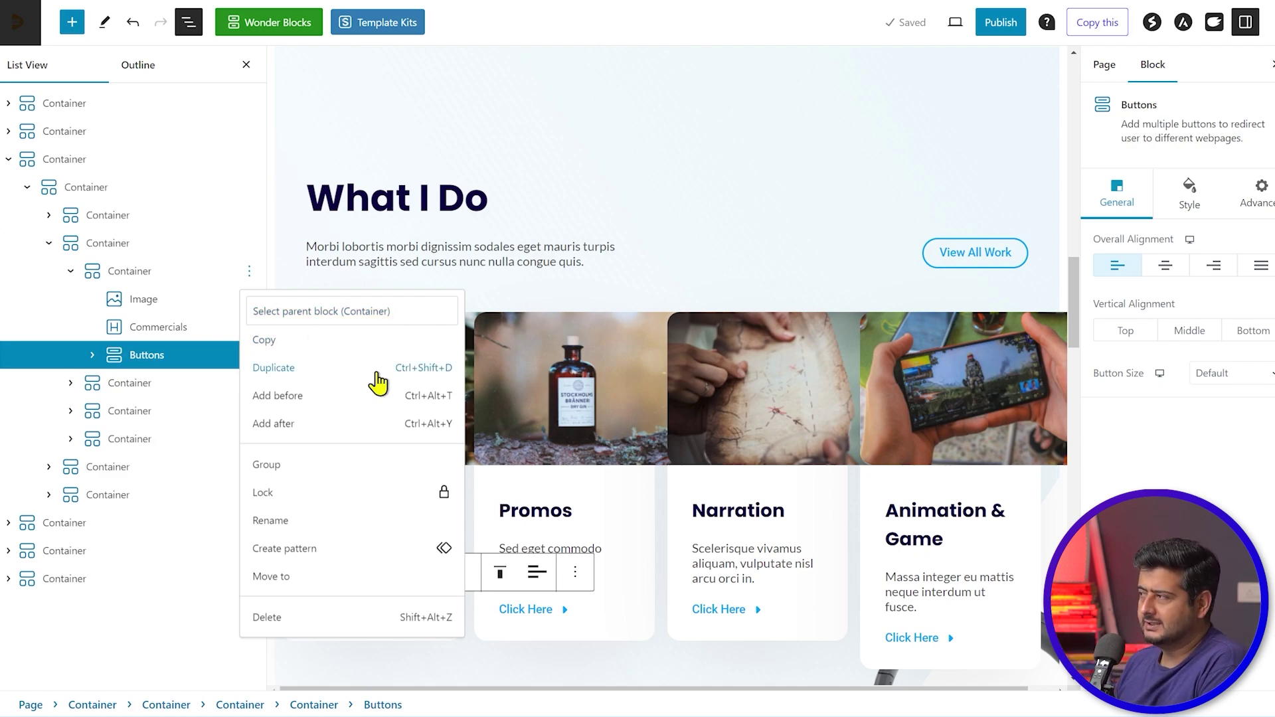
click(797, 267)
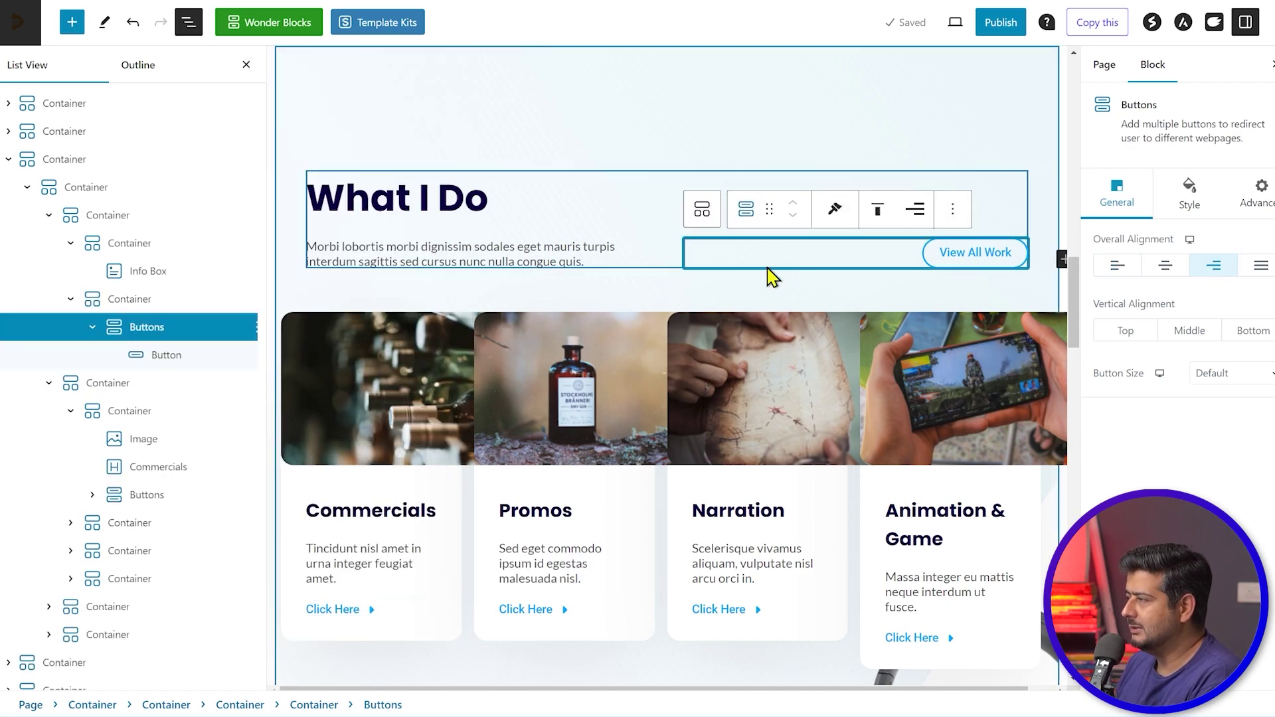
- Inspect the Commercials card's image, then the Featured Work video's play icon and the container carrying its watch background image
click(413, 384)
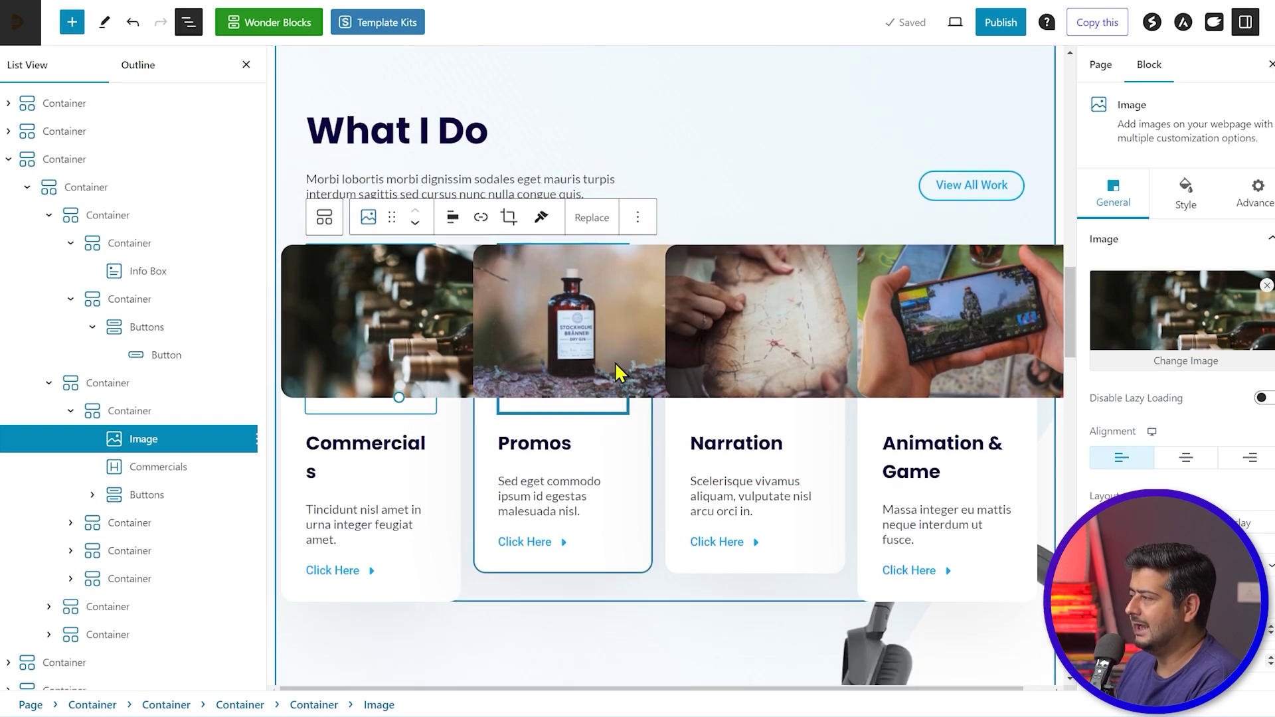
scroll(615, 364, down, 5)
scroll(615, 363, up, 3)
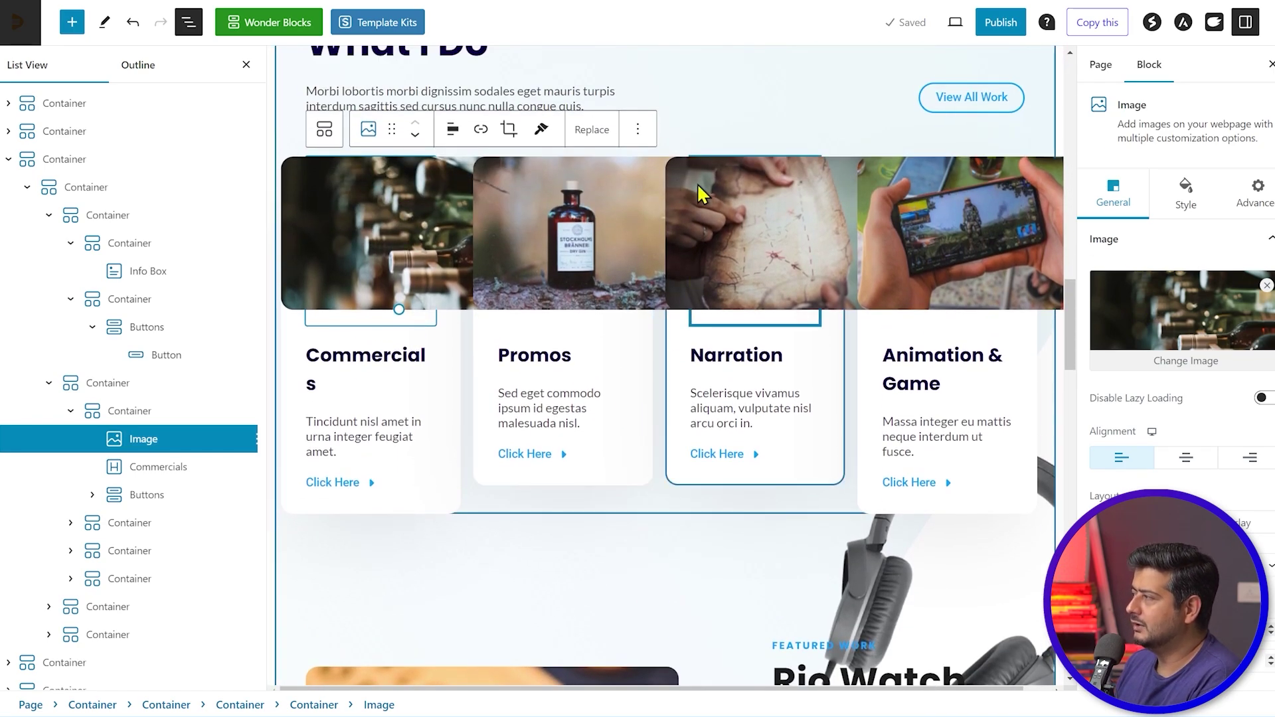
scroll(663, 285, down, 7)
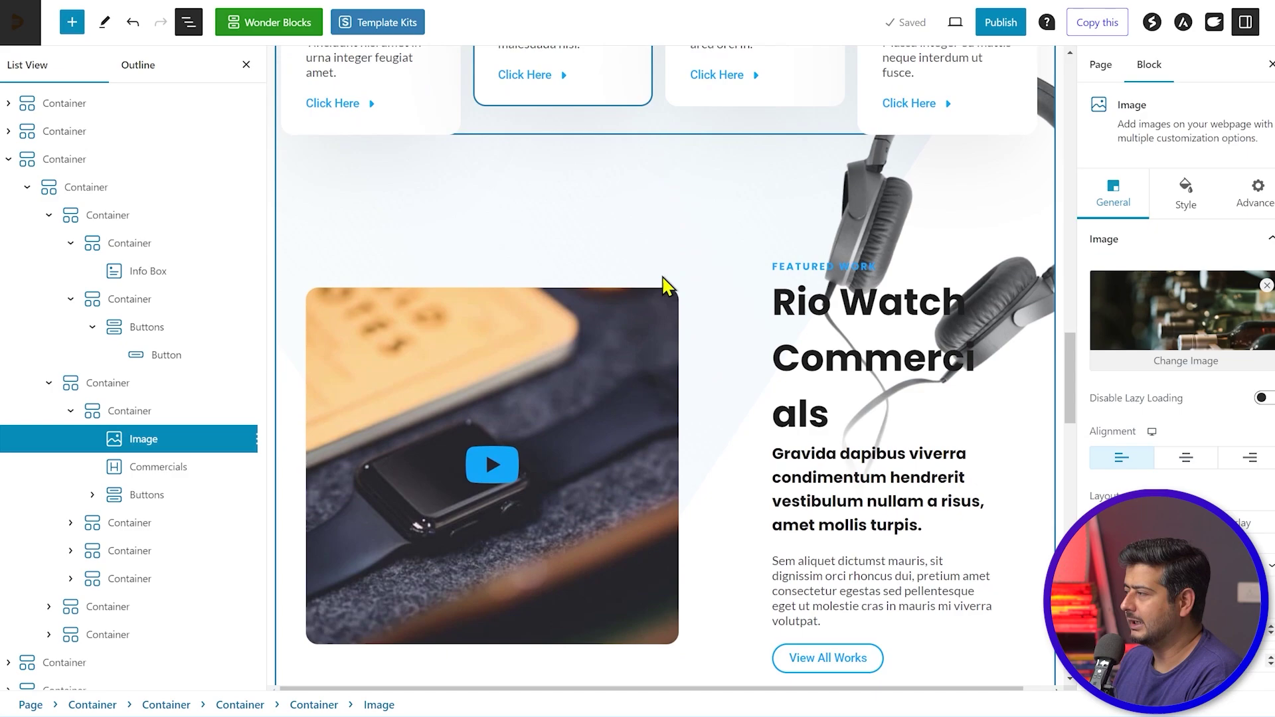
click(513, 373)
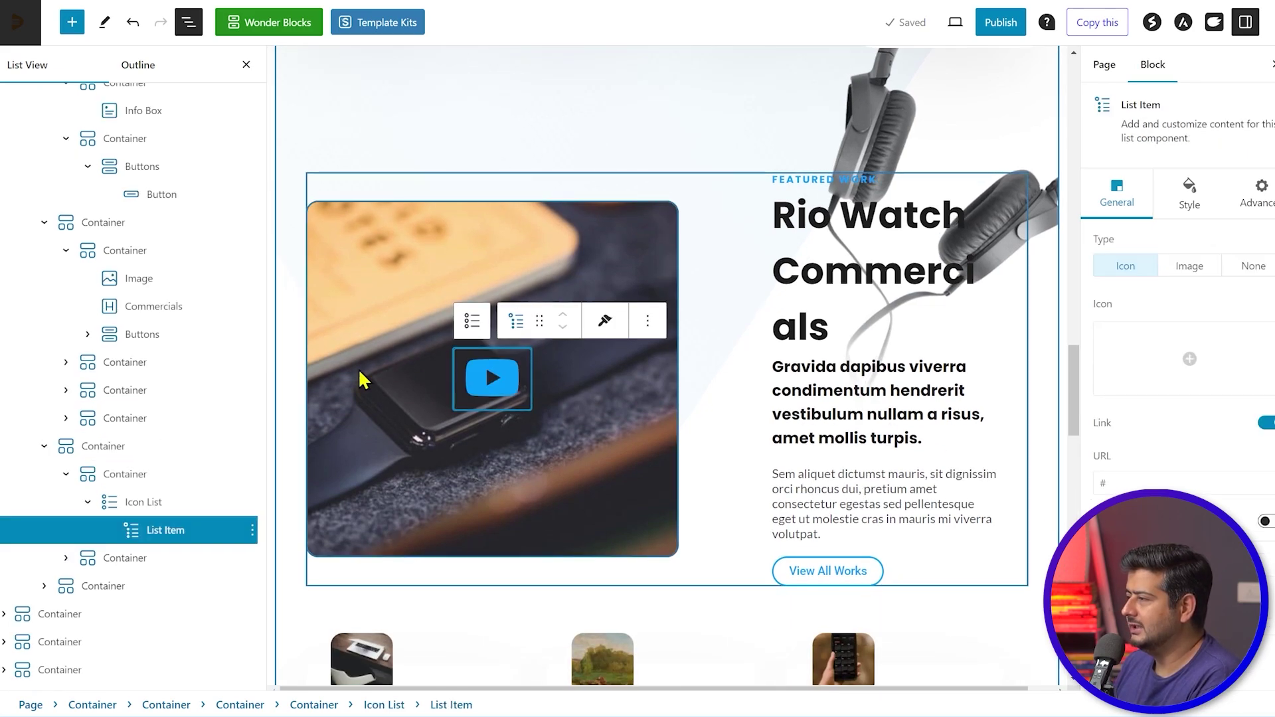
click(557, 257)
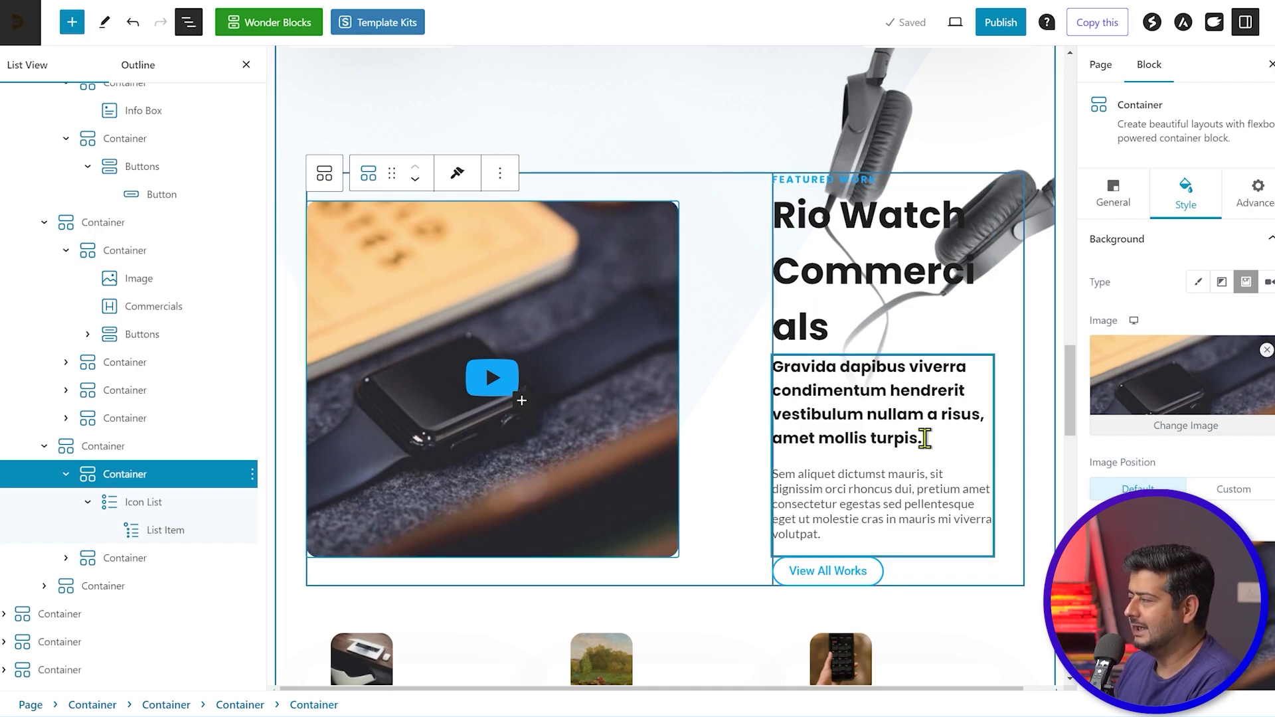
- Select the testimonial section's container, collapse the What I Do section in the block list and expand the testimonial container
scroll(916, 439, down, 7)
scroll(910, 449, down, 4)
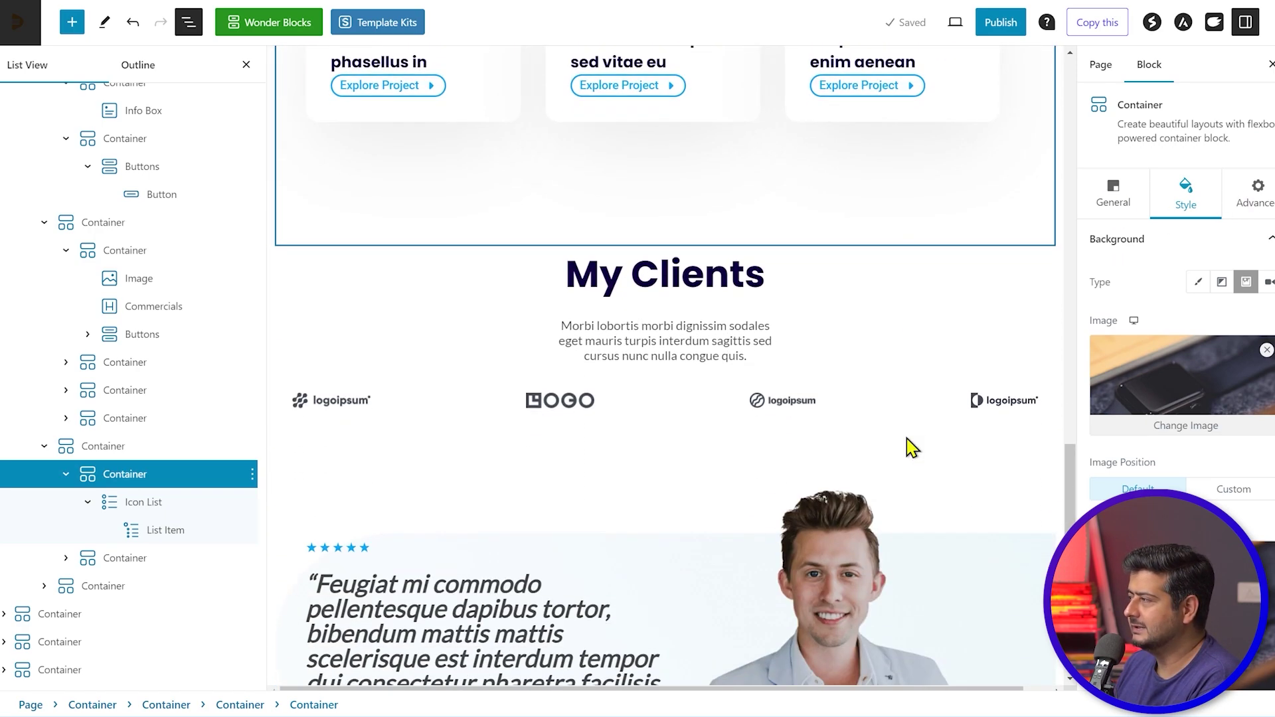
scroll(910, 447, down, 4)
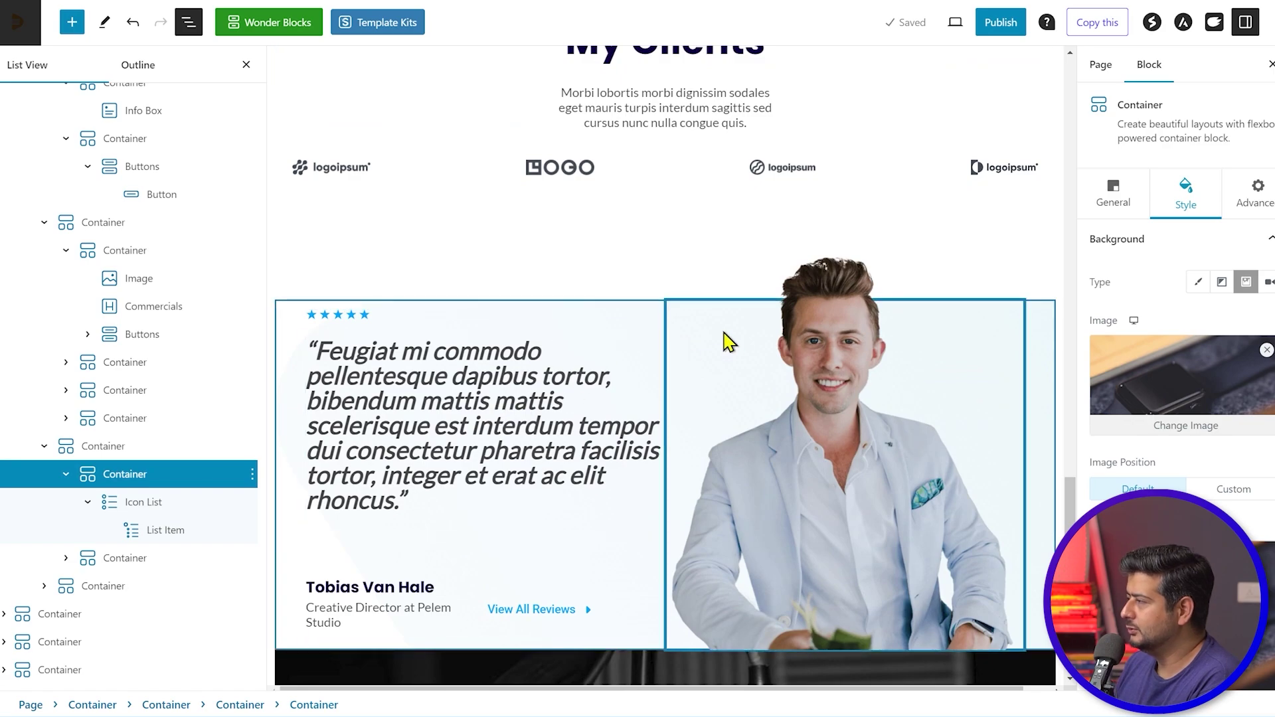
click(624, 317)
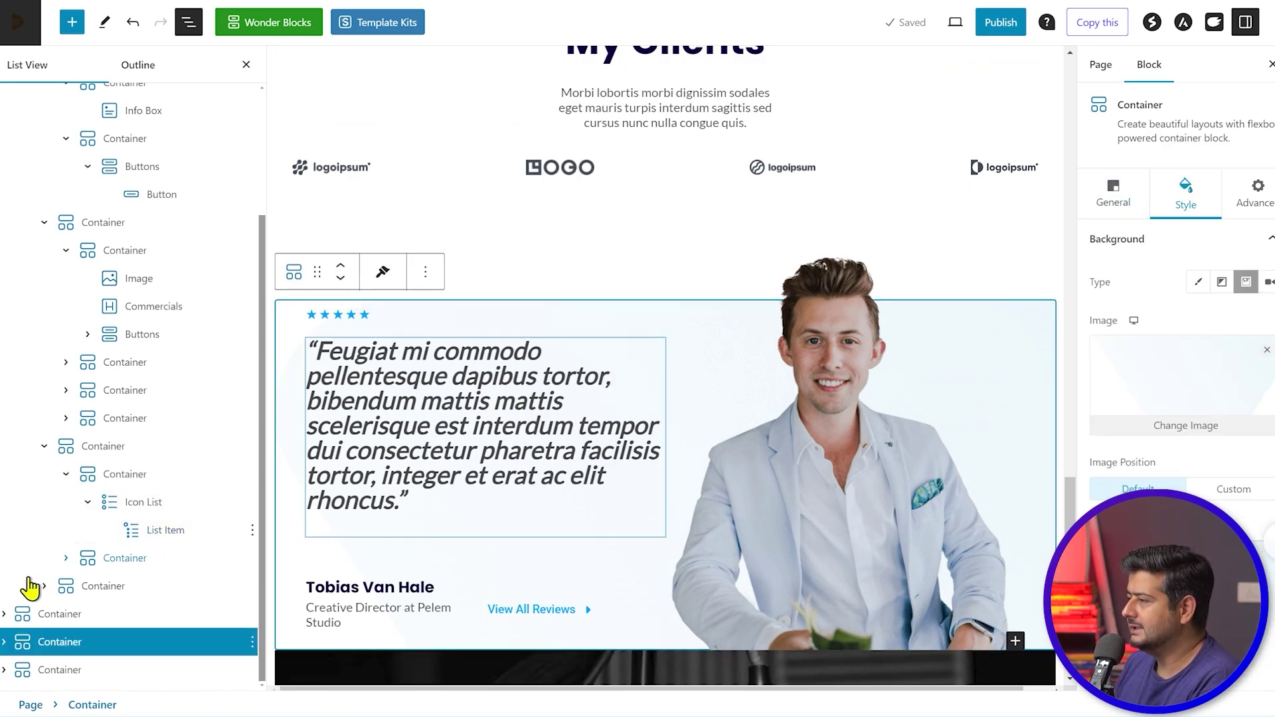
scroll(18, 229, up, 2)
click(5, 160)
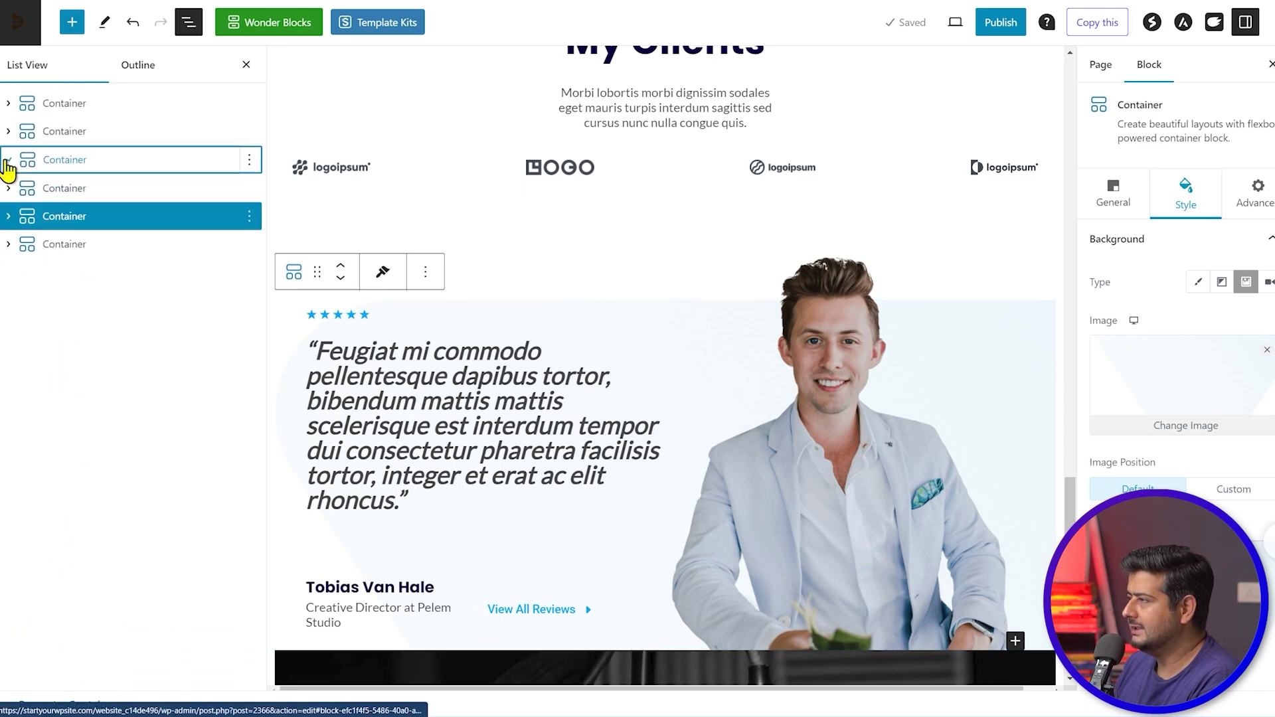
click(8, 216)
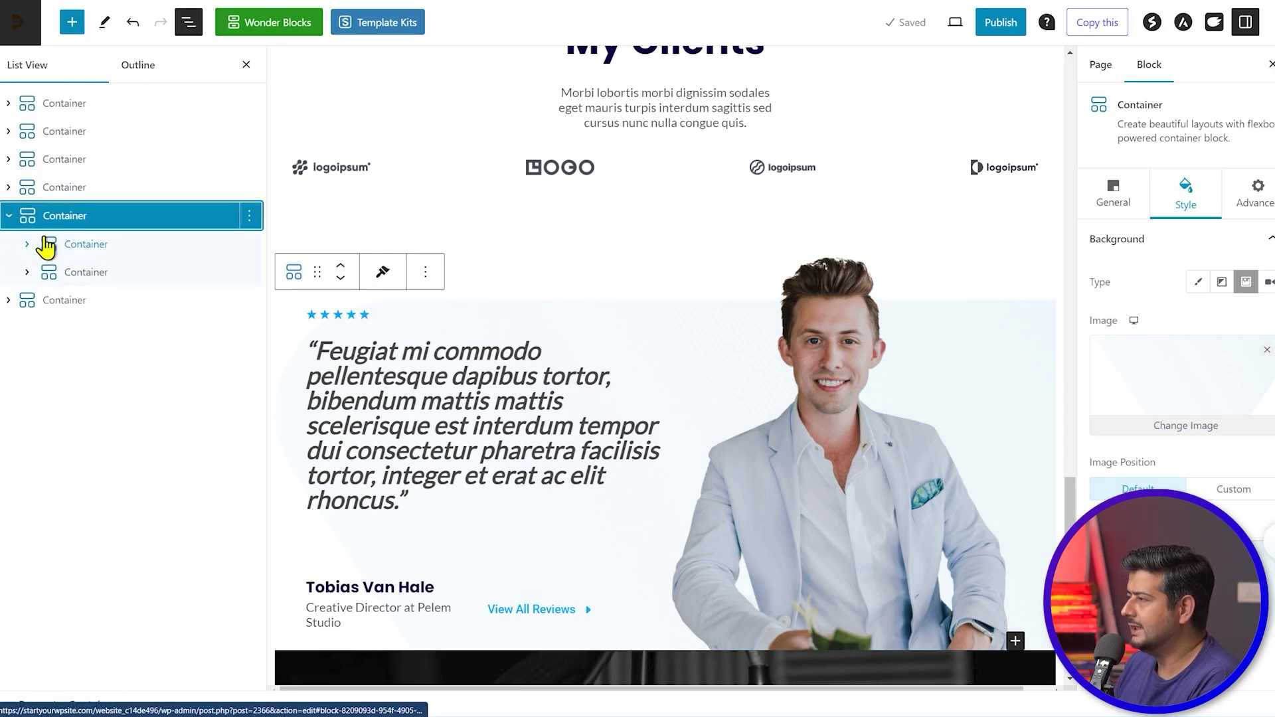
- Inspect the testimonial's text container and portrait container, and select the image block inside the latter
click(142, 261)
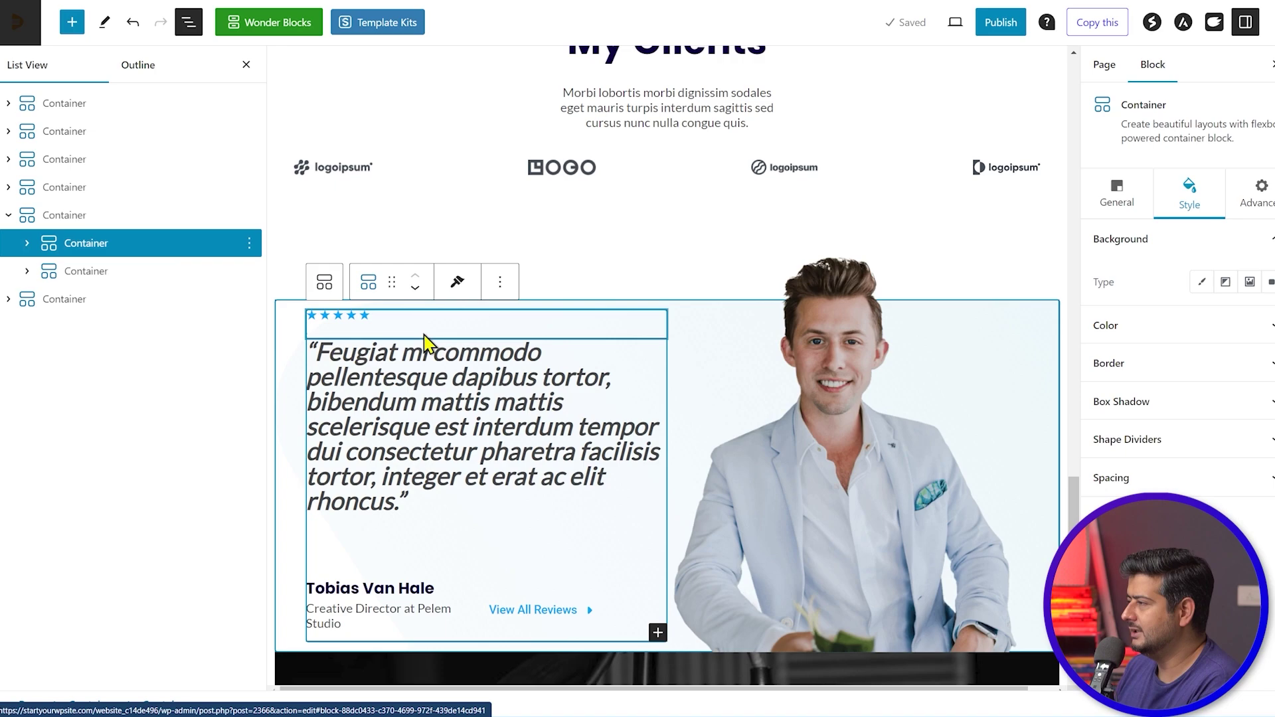
click(75, 272)
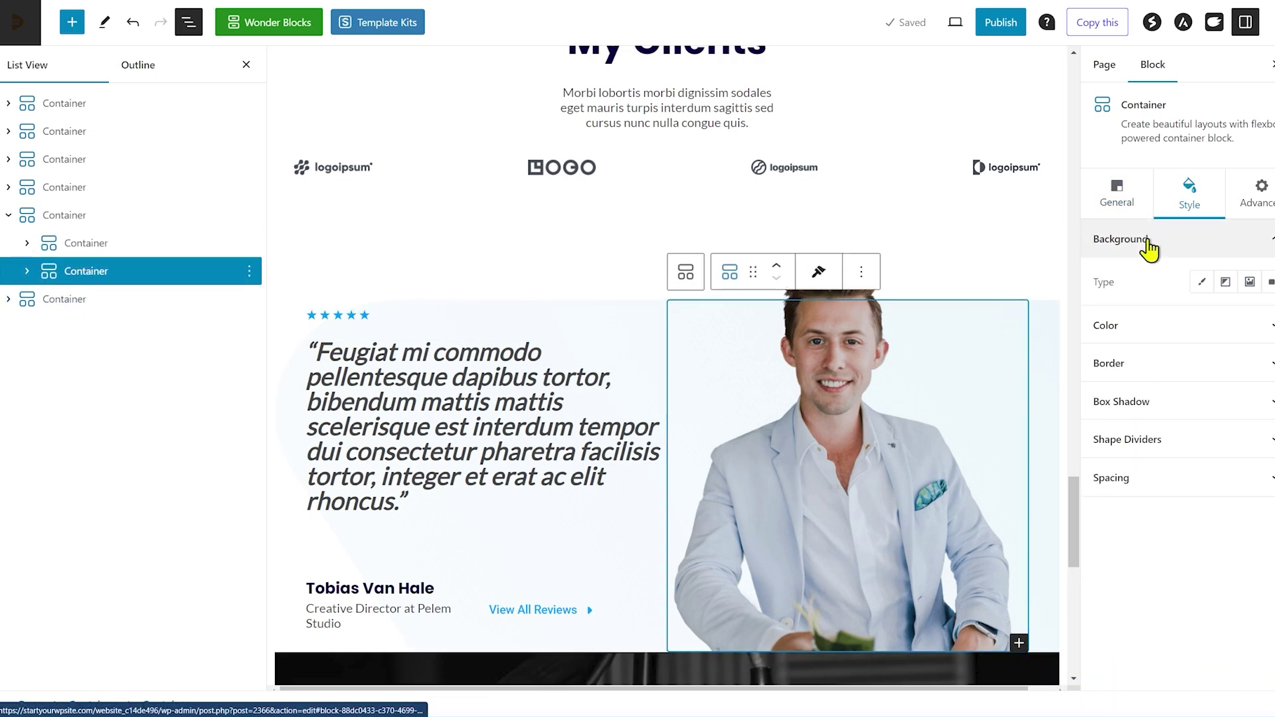
click(27, 271)
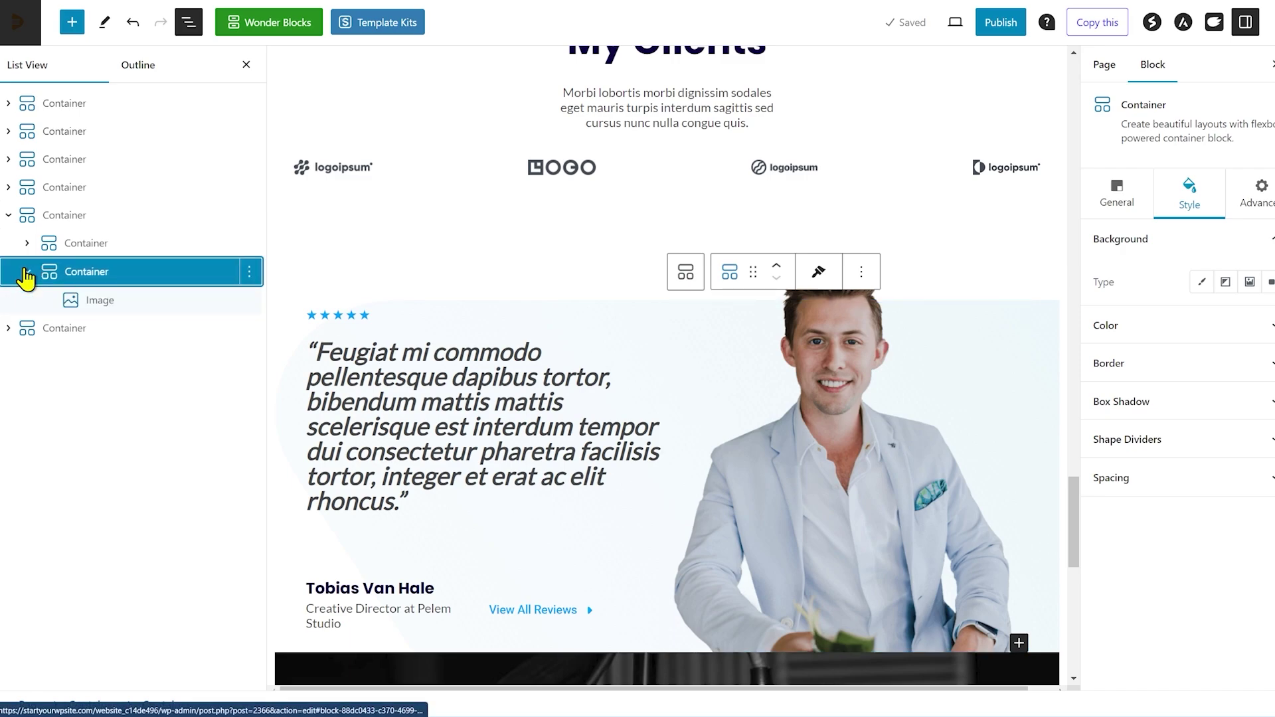
click(92, 307)
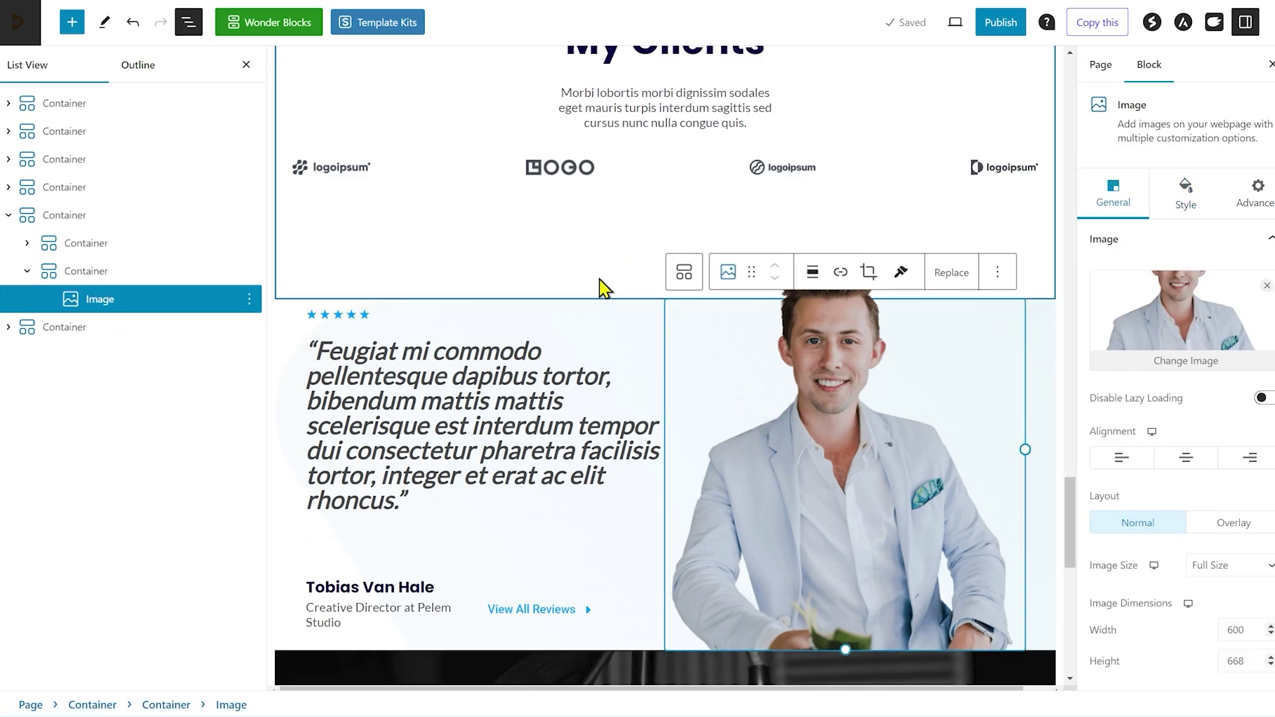
- Inspect the testimonial's quote heading, its portrait image and the My Clients container that the portrait overlaps
click(573, 376)
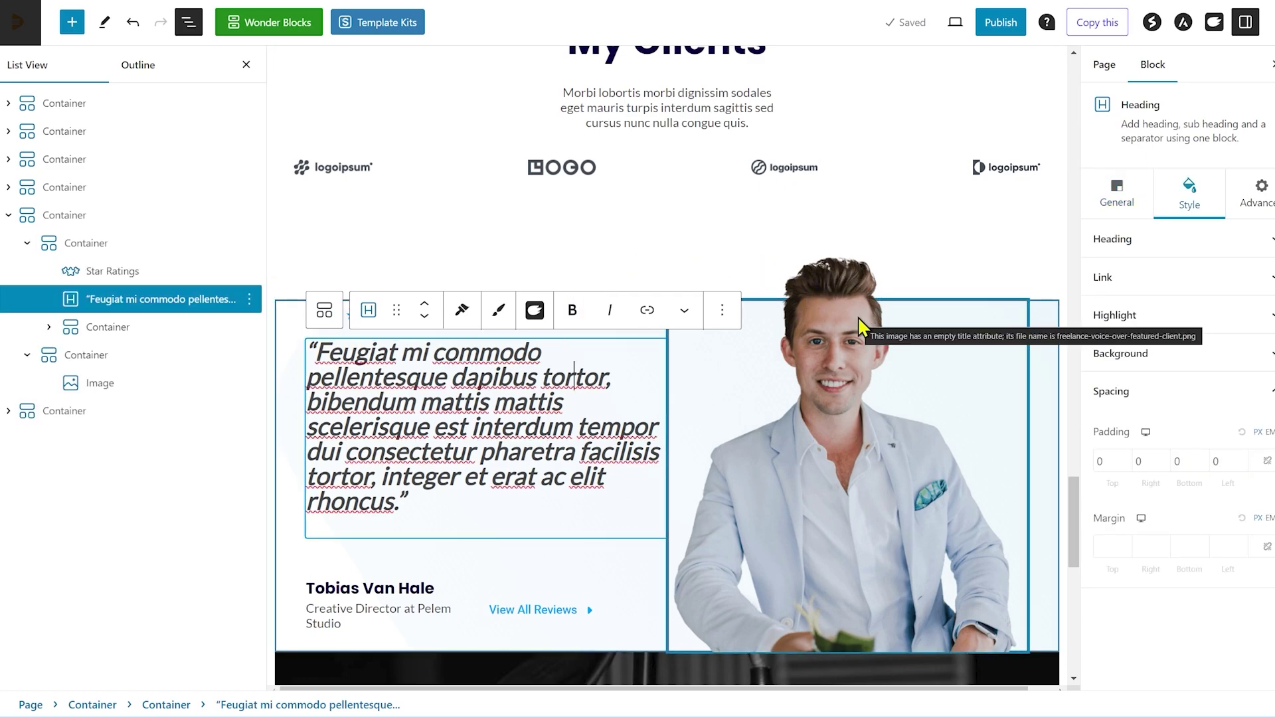
click(865, 405)
scroll(865, 405, right, 1)
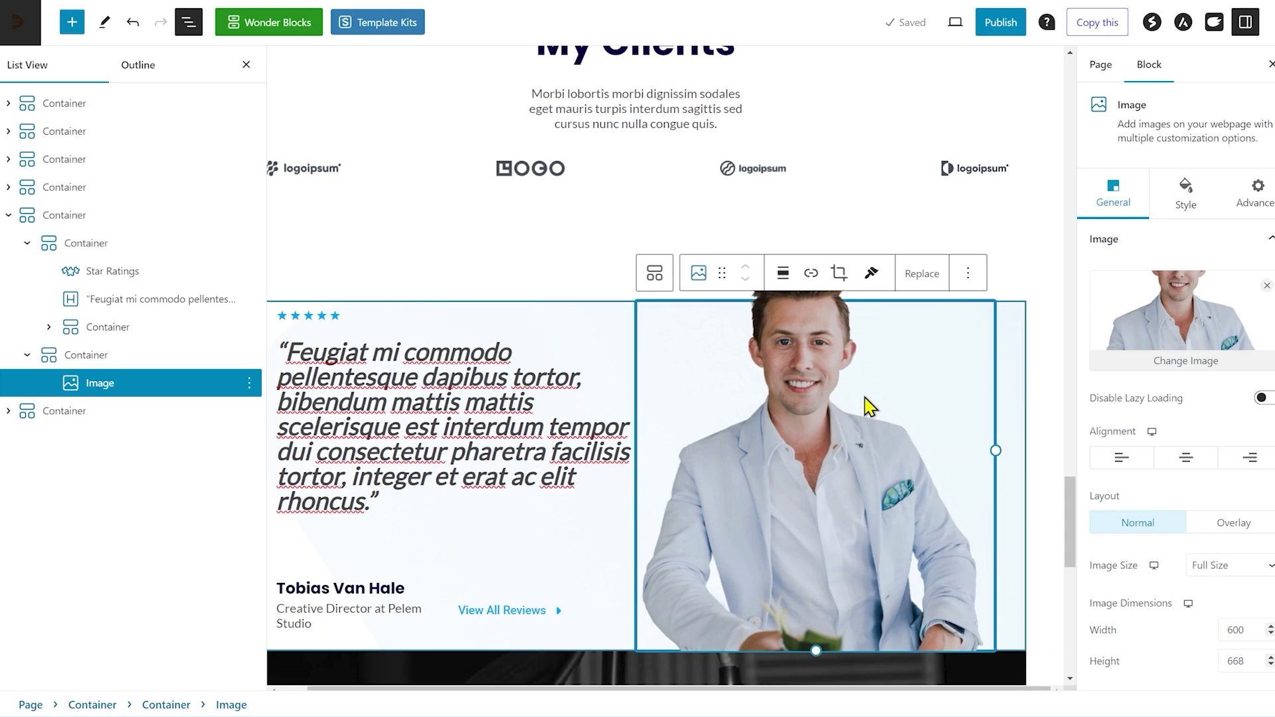
click(874, 234)
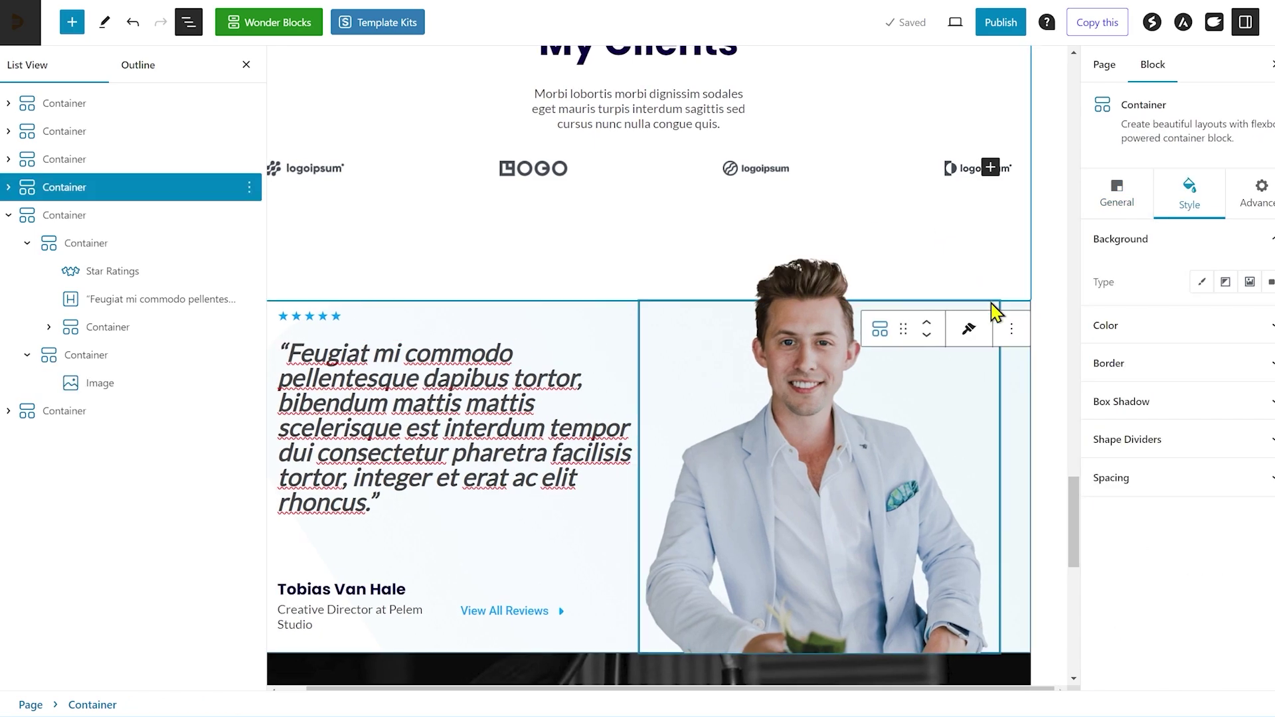
- Select the testimonial portrait and examine its image size, dimensions, alt text and object fit settings
click(814, 356)
scroll(1172, 633, down, 4)
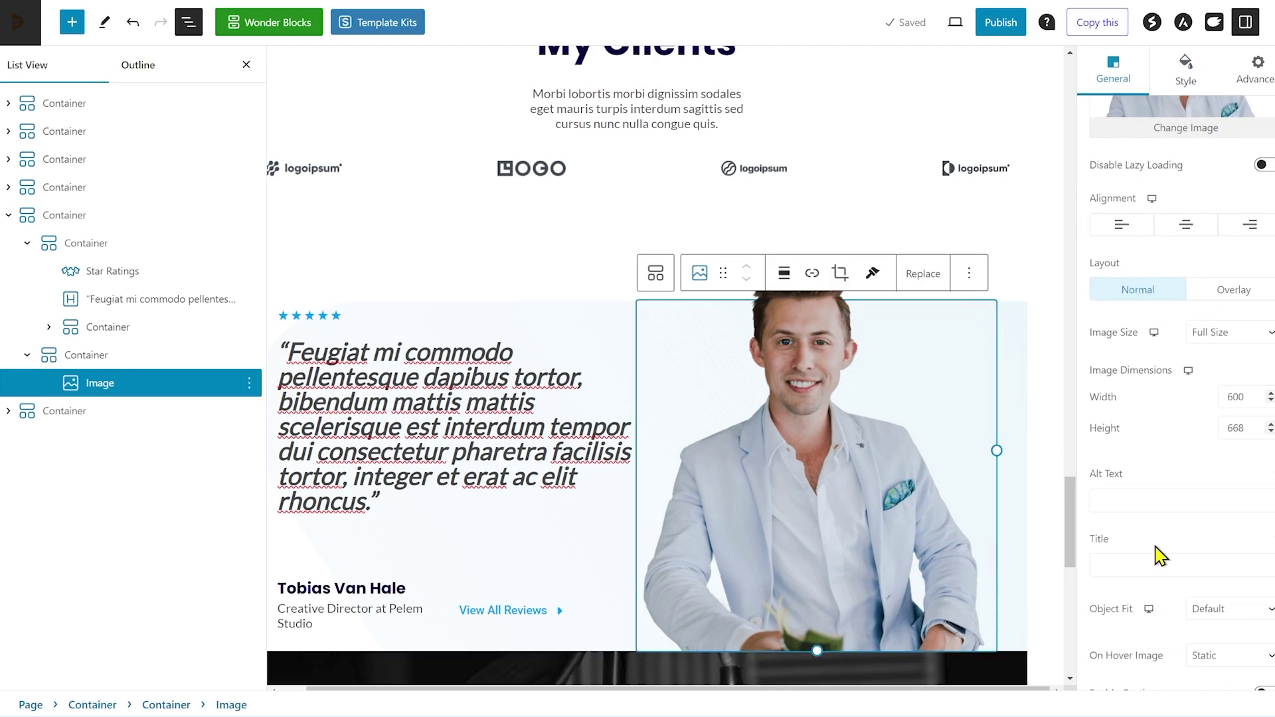
scroll(1158, 554, down, 1)
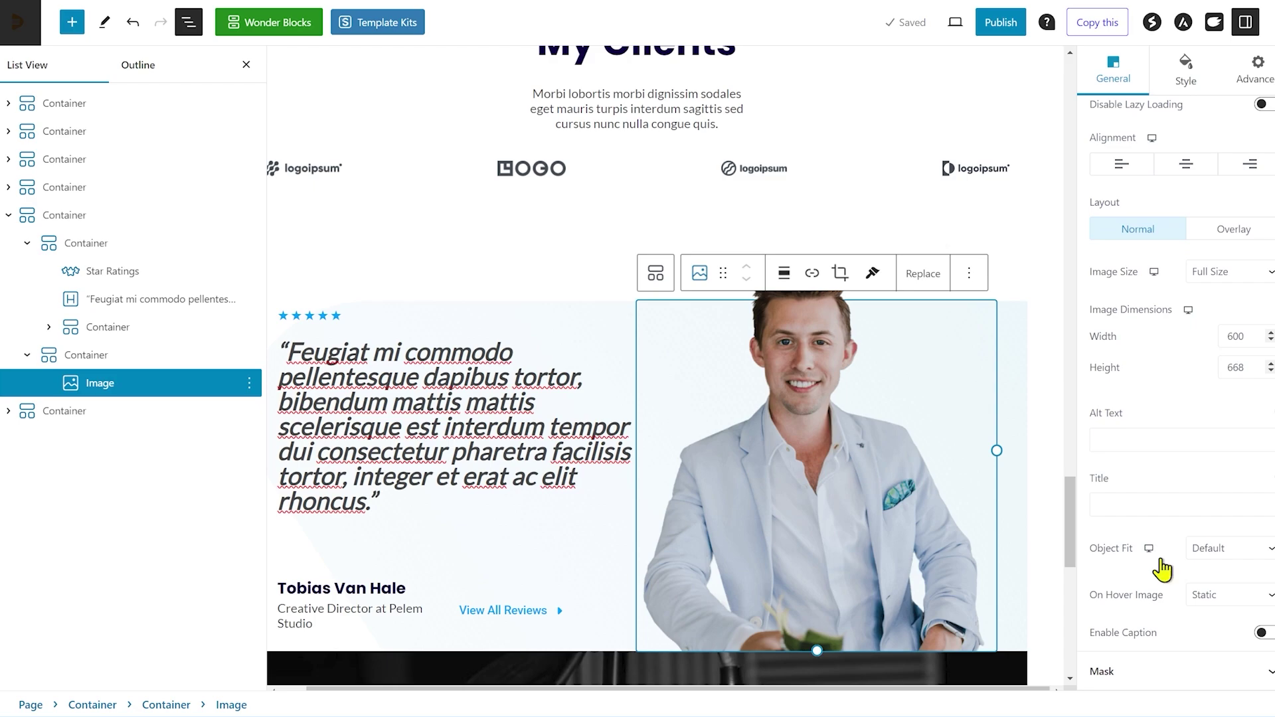
- Set the testimonial portrait's top margin to 0 and check how the image sits within its section
scroll(1162, 637, up, 5)
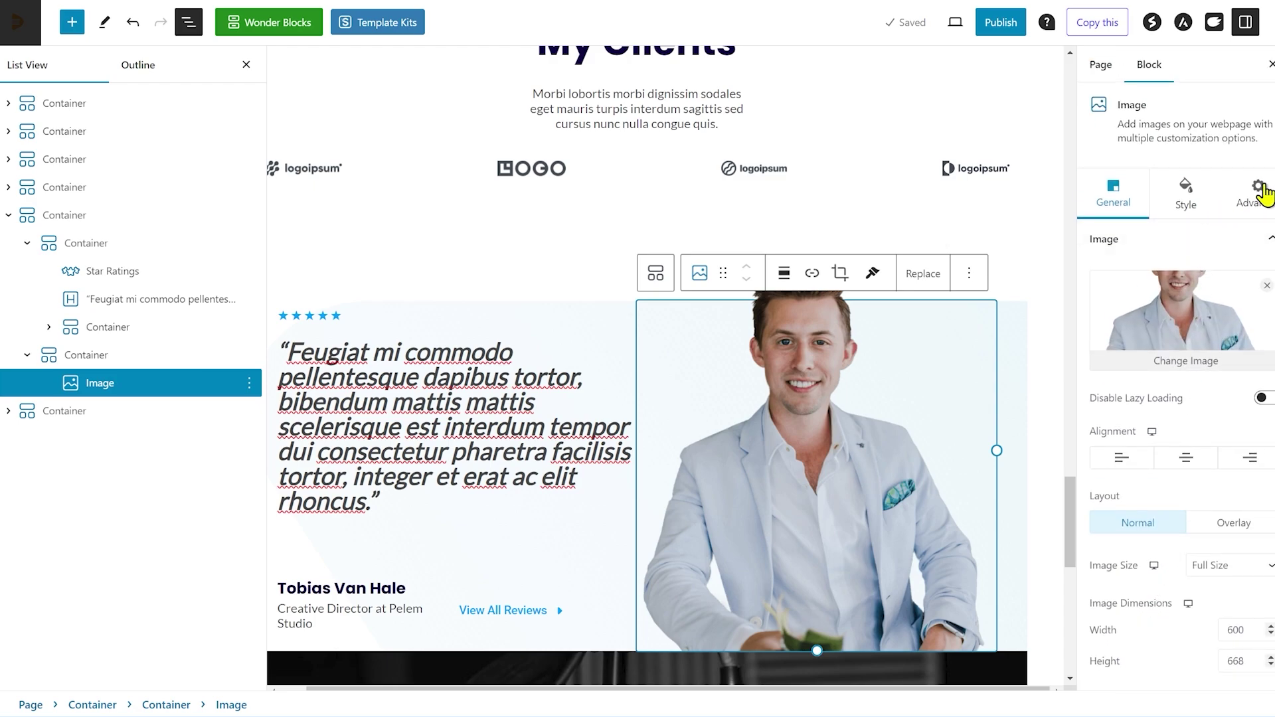
click(1202, 196)
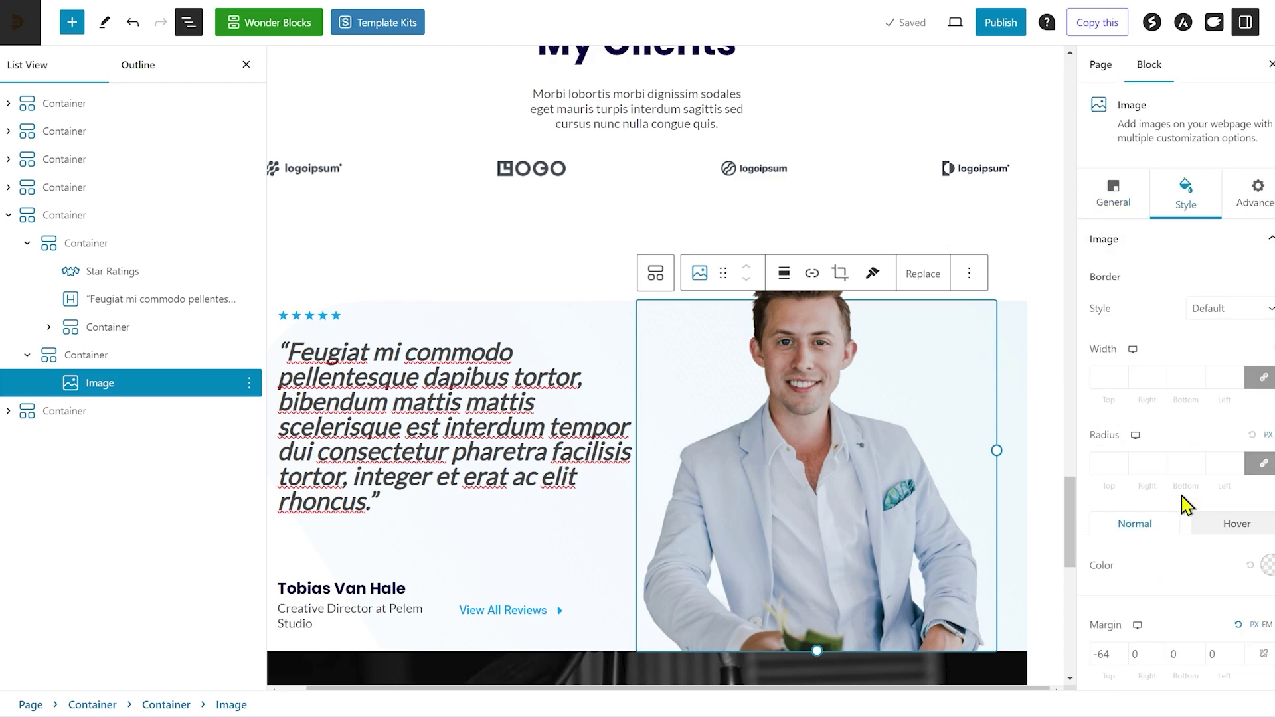
scroll(1138, 620, down, 1)
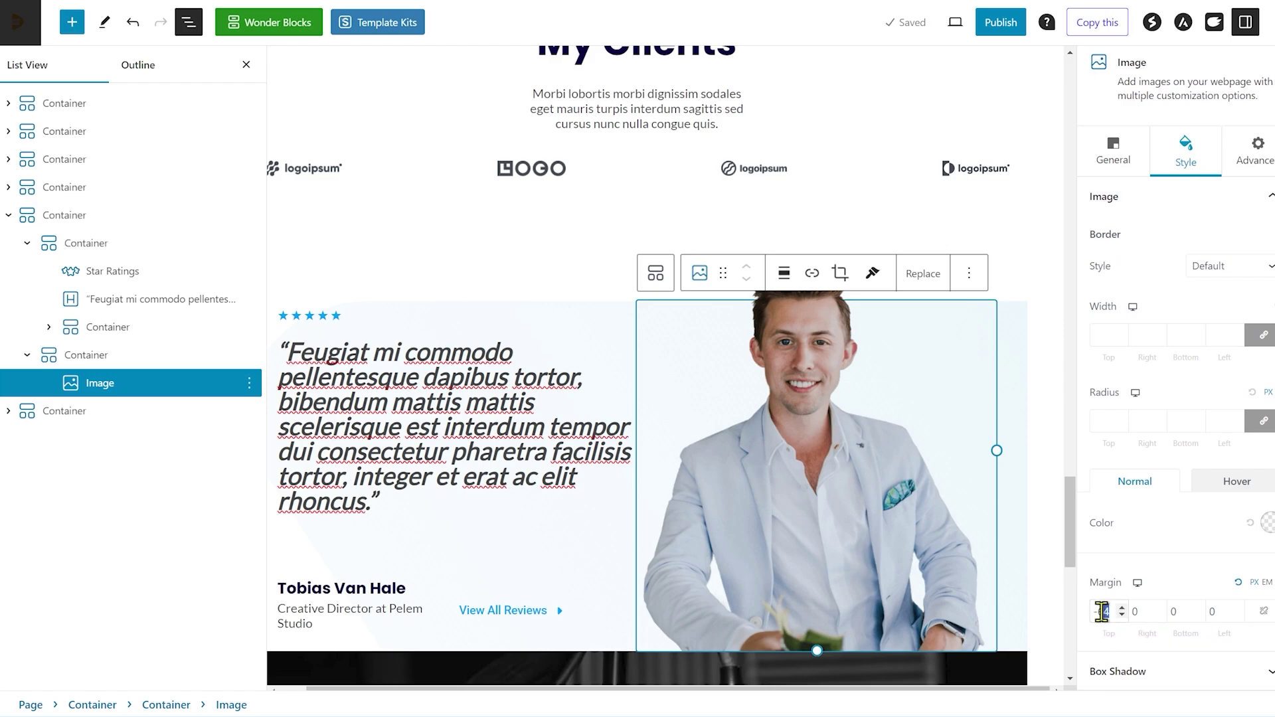
double_click(1115, 610)
text(0)
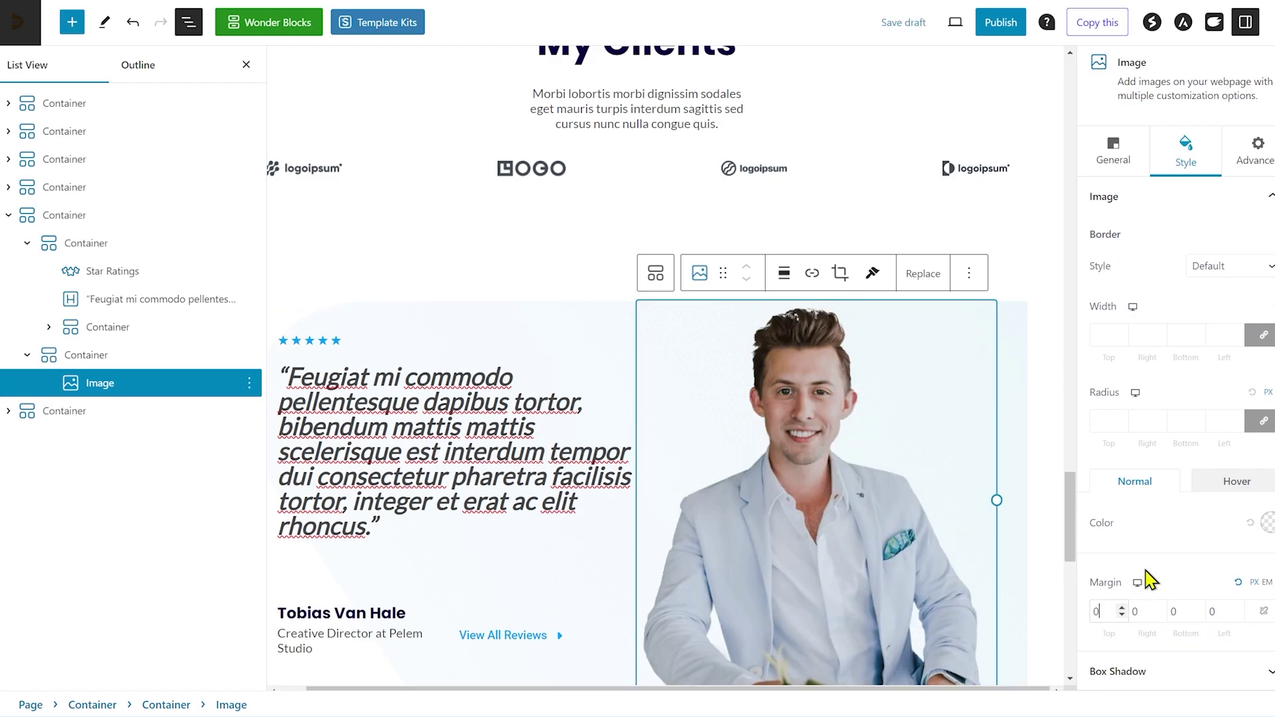
scroll(598, 445, down, 3)
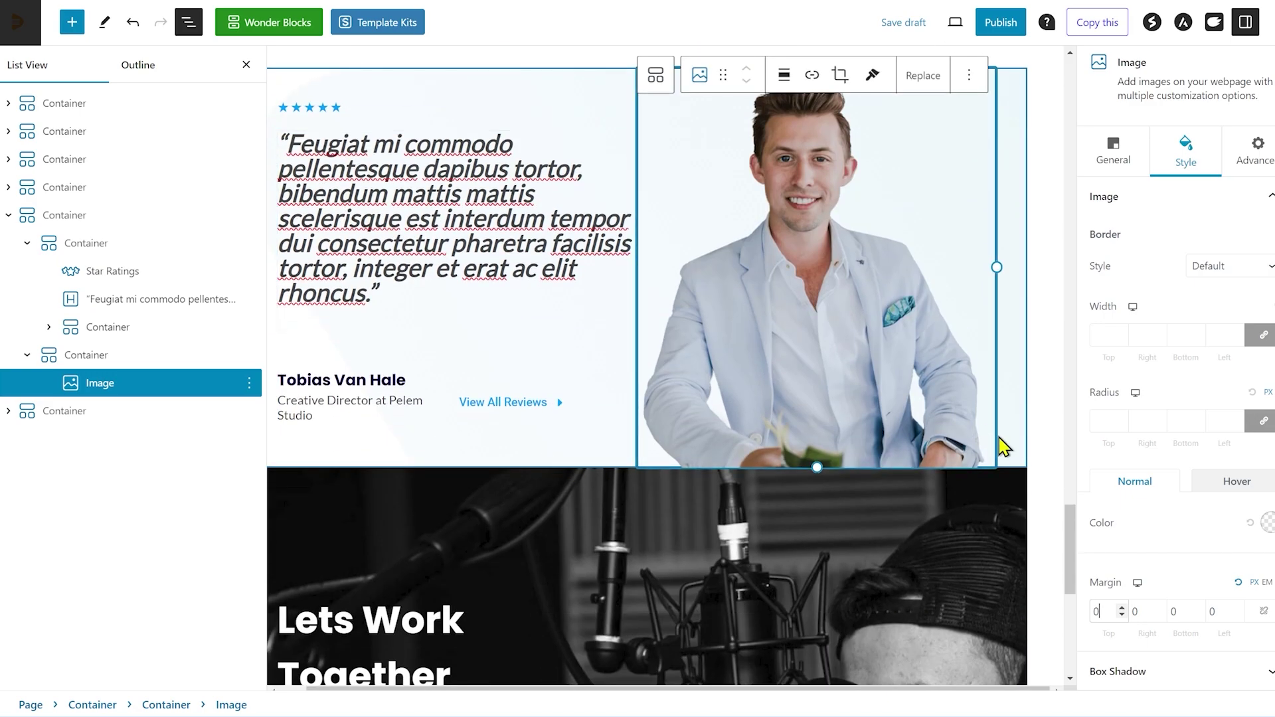
scroll(1059, 483, up, 2)
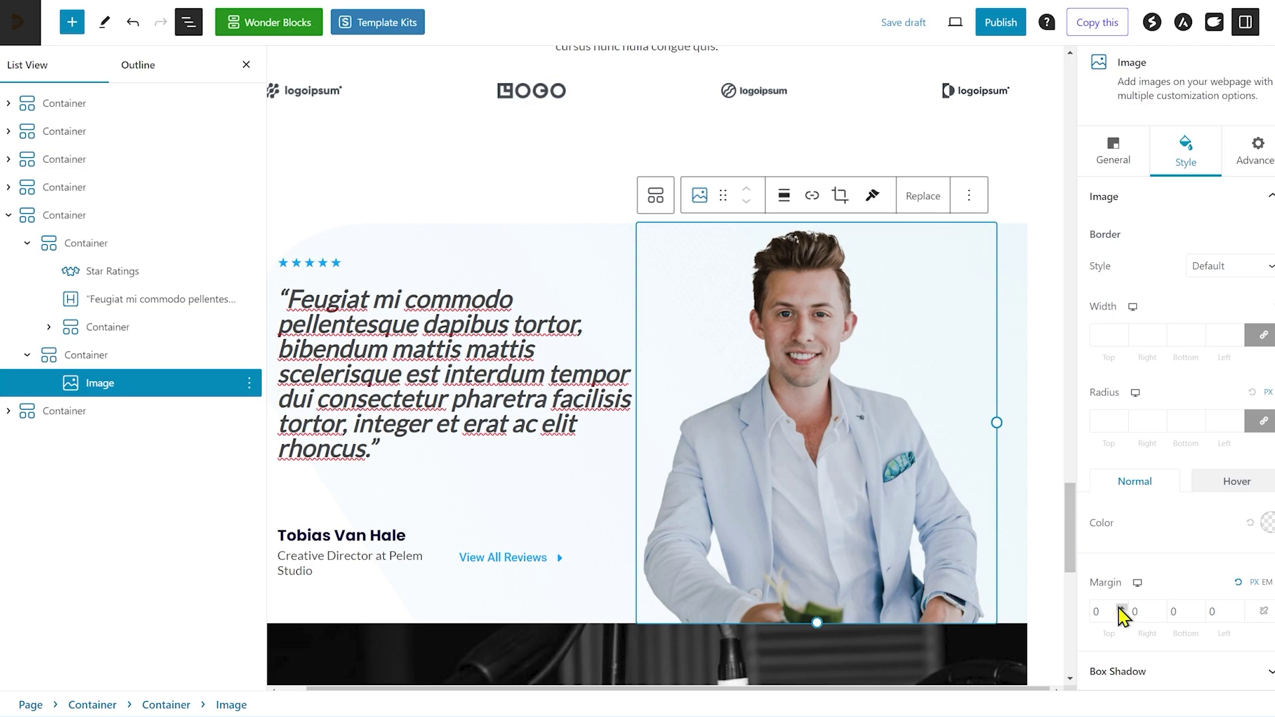
- Try a top margin of 6 on the testimonial portrait, and lower it in small increments to -8
double_click(1094, 611)
text(6)
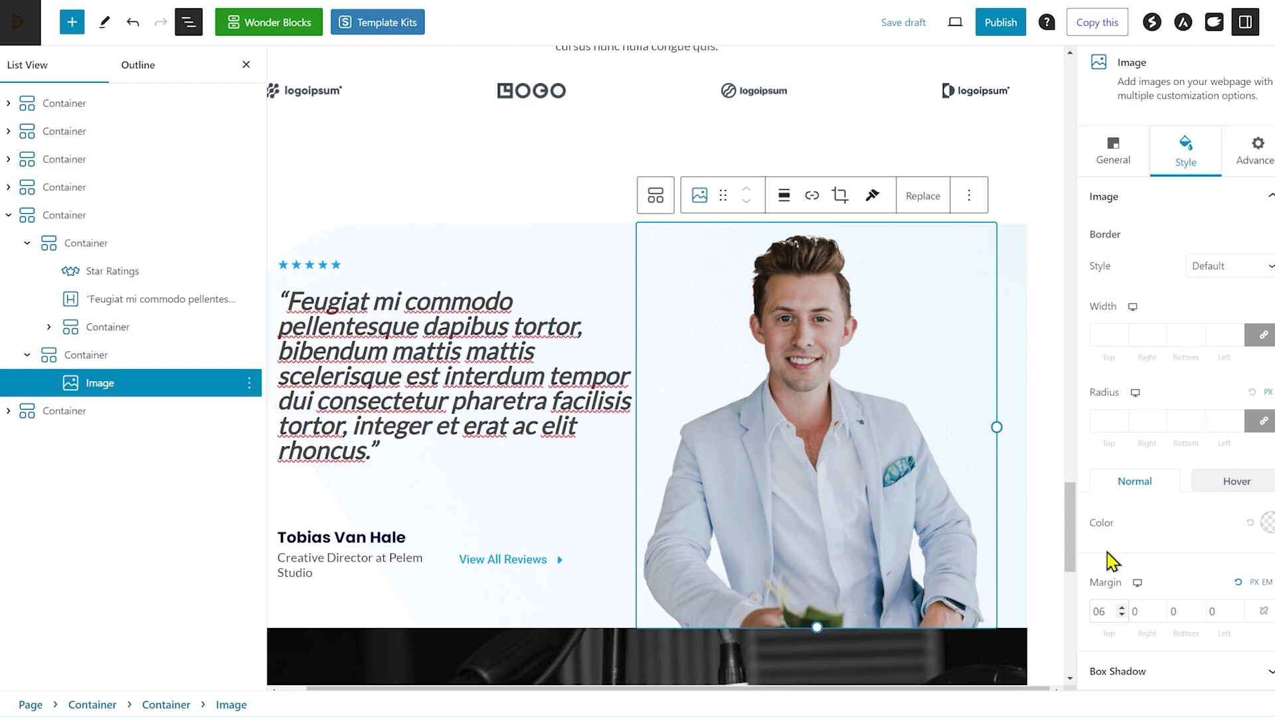
click(1121, 615)
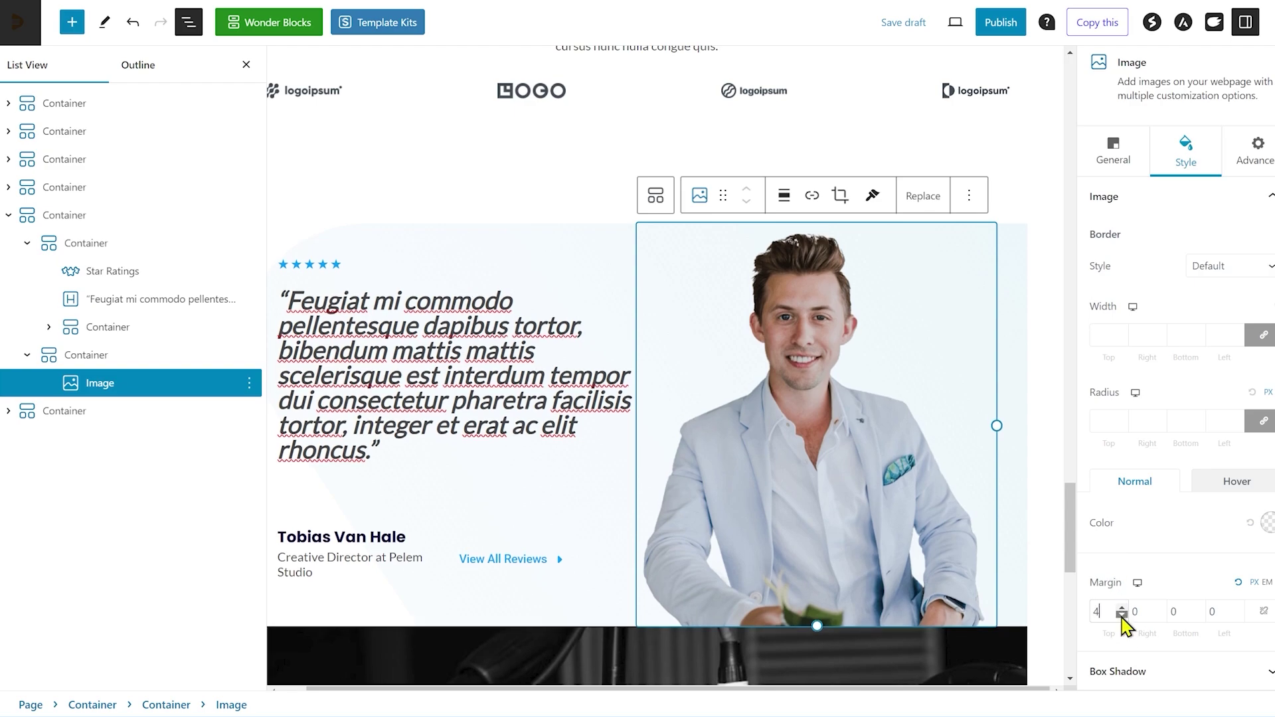
click(1121, 615)
click(1121, 615)
click(1120, 615)
click(1120, 615)
click(1121, 615)
click(1121, 615)
click(1121, 615)
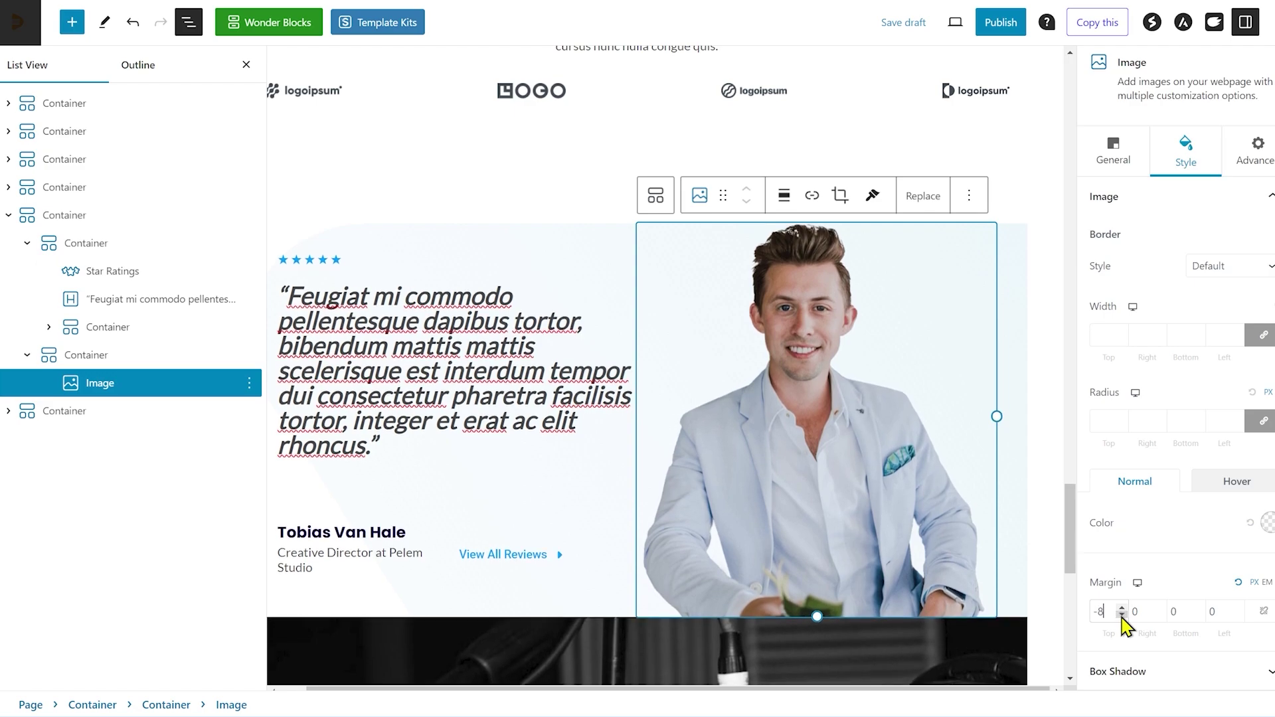
- Set the testimonial portrait's top margin to -65 and deselect the image to check the overlap
key(BackSpace)
key(BackSpace)
text(65)
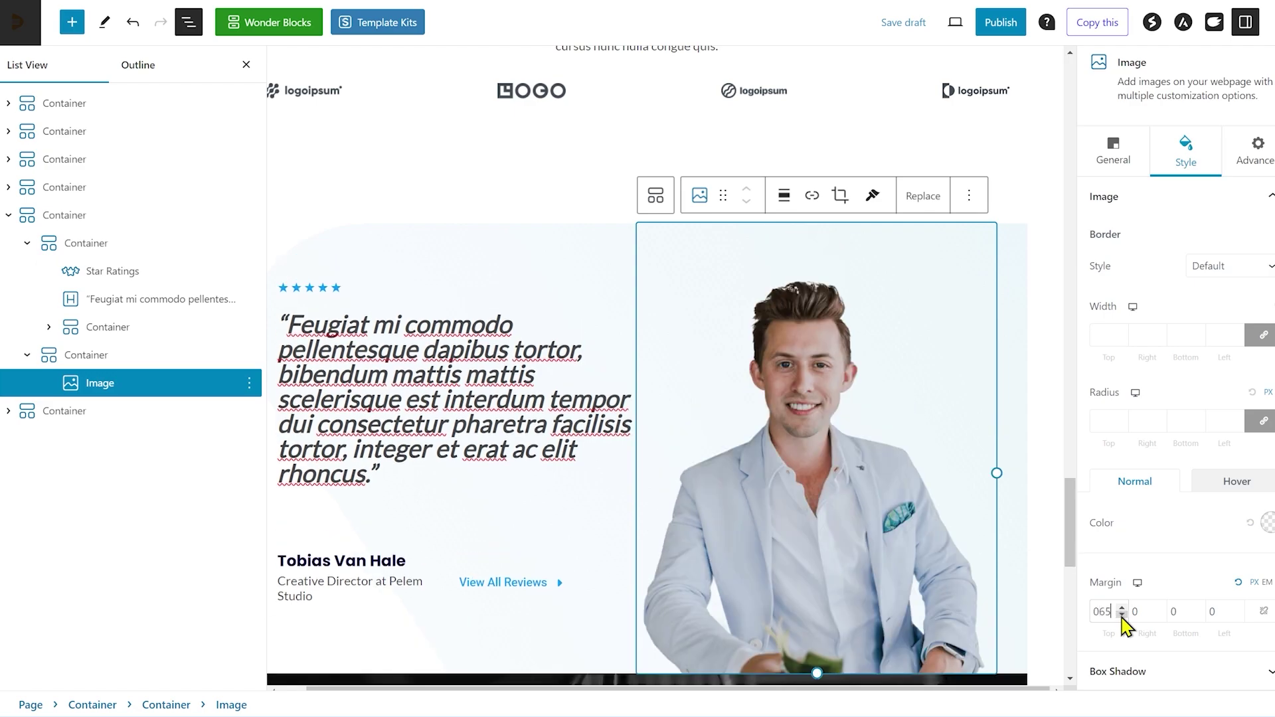
drag(1094, 611, 1091, 611)
text(-)
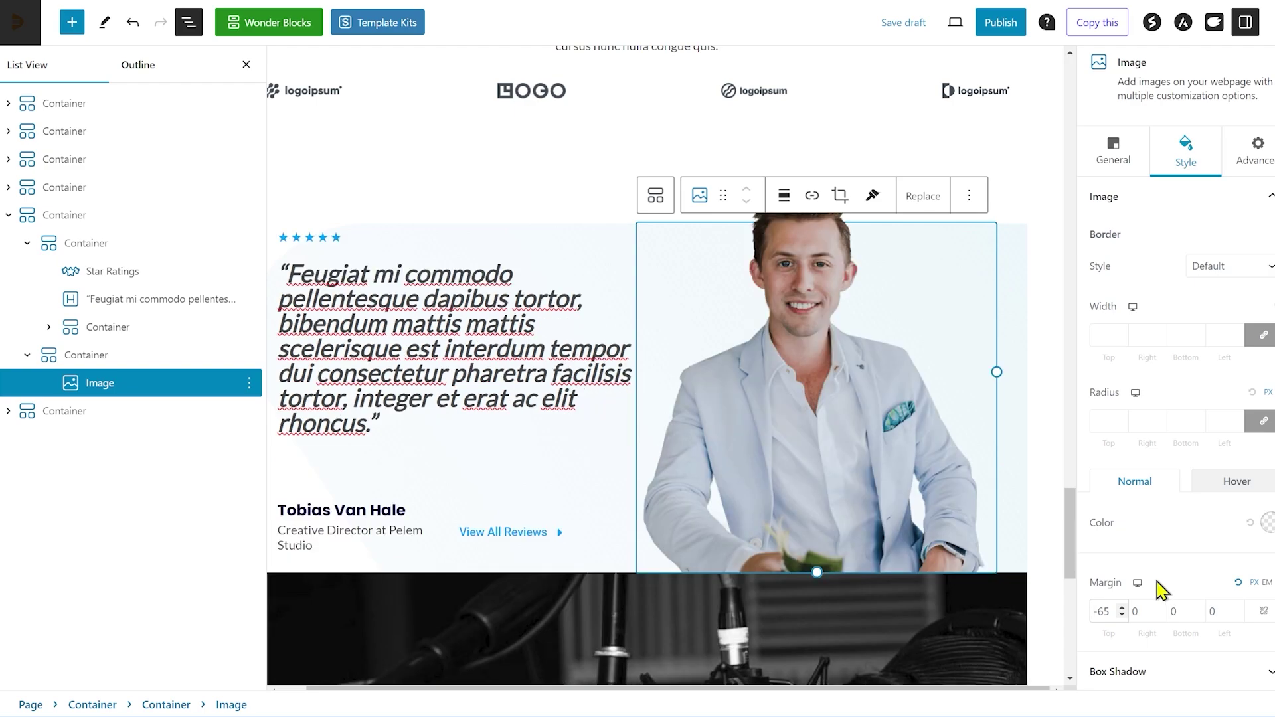
click(1034, 223)
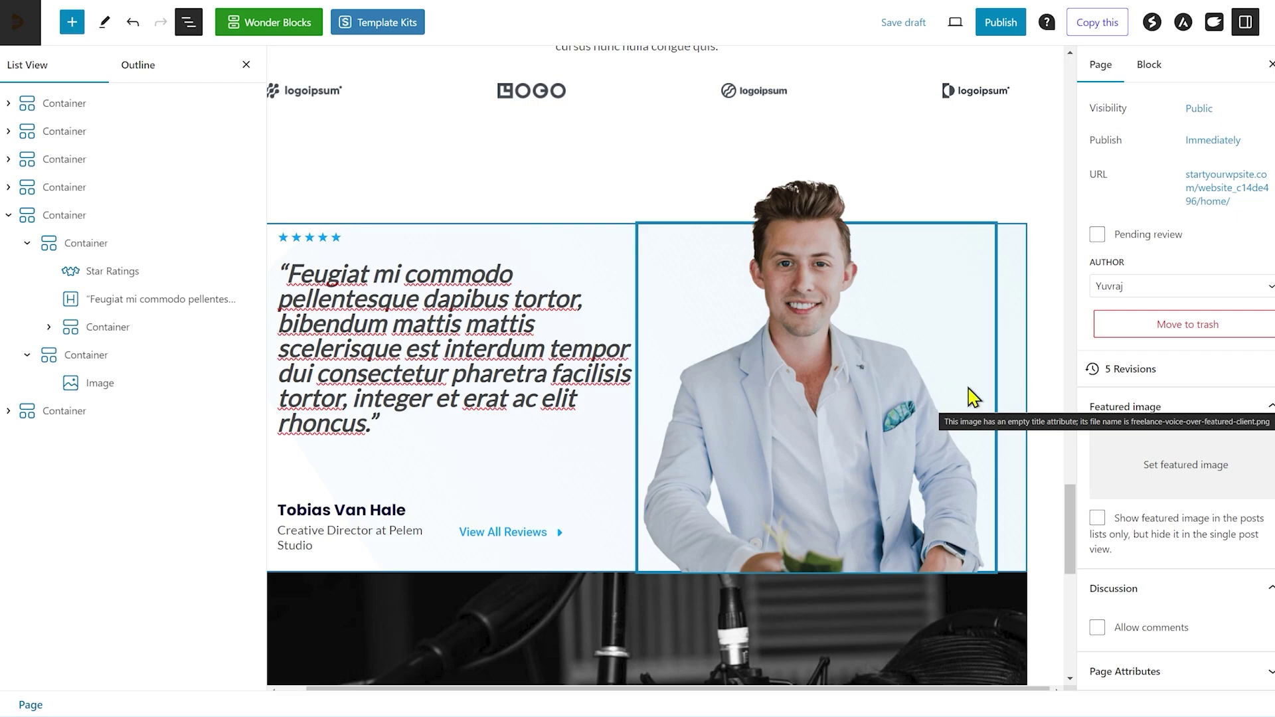
- Replace the testimonial portrait with the media library cut-out of the curly-haired man in glasses holding a microphone
click(799, 362)
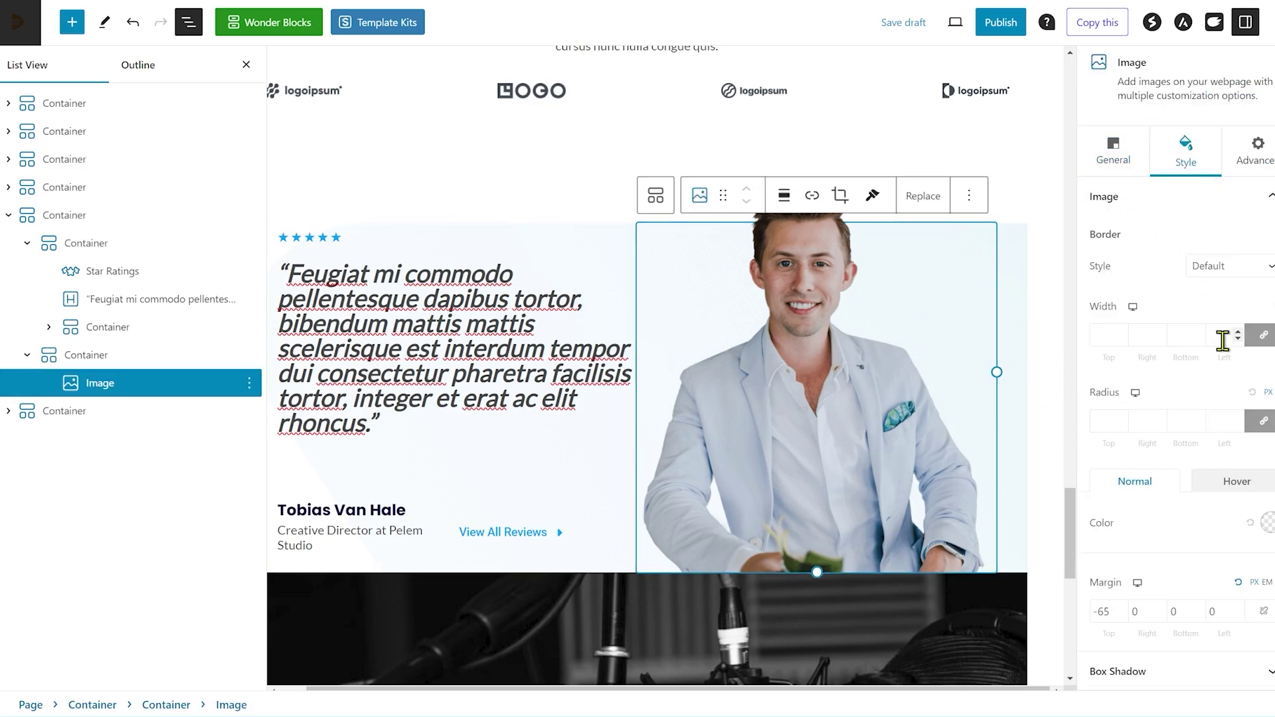
scroll(1167, 407, up, 1)
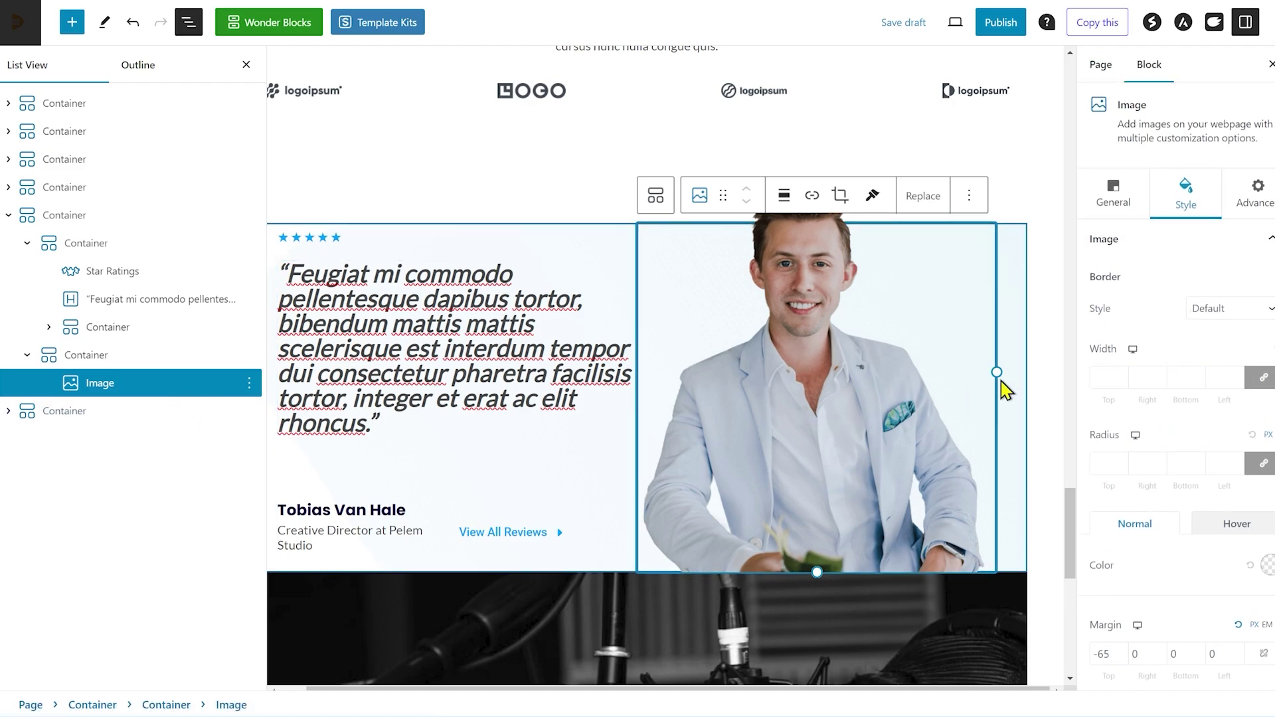
click(1164, 255)
click(1162, 256)
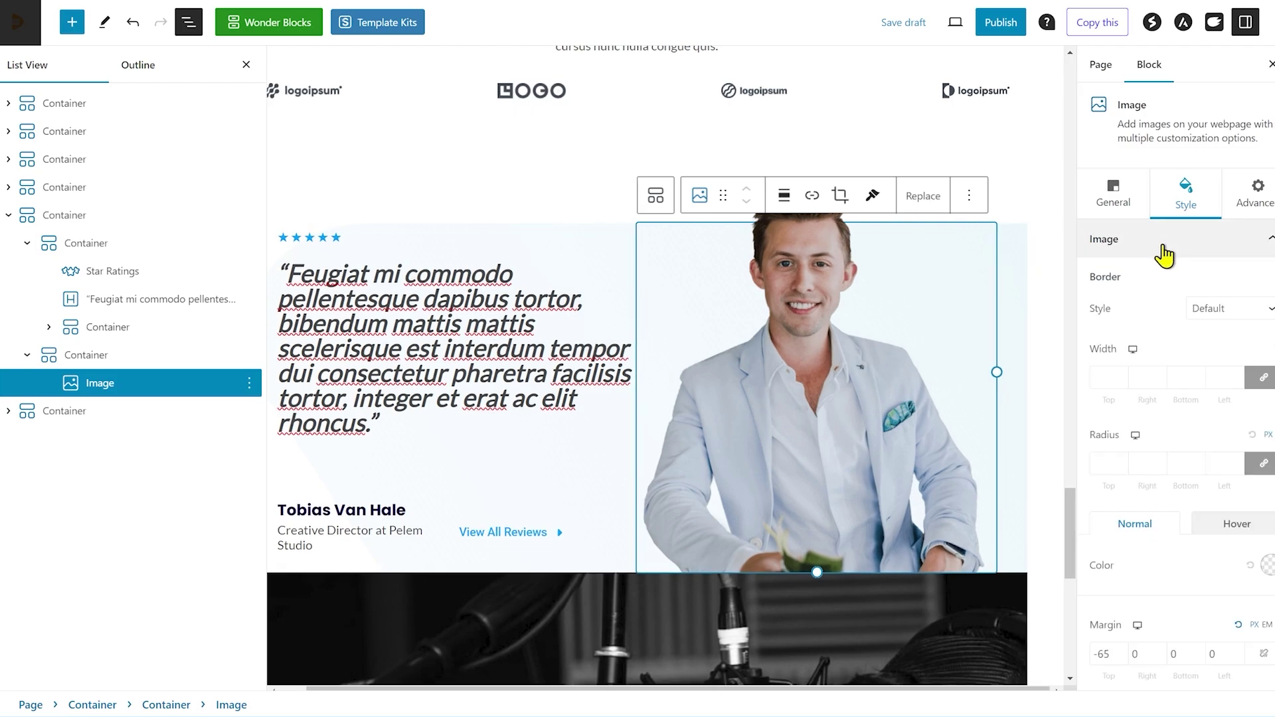
scroll(1160, 352, down, 1)
scroll(1166, 392, up, 1)
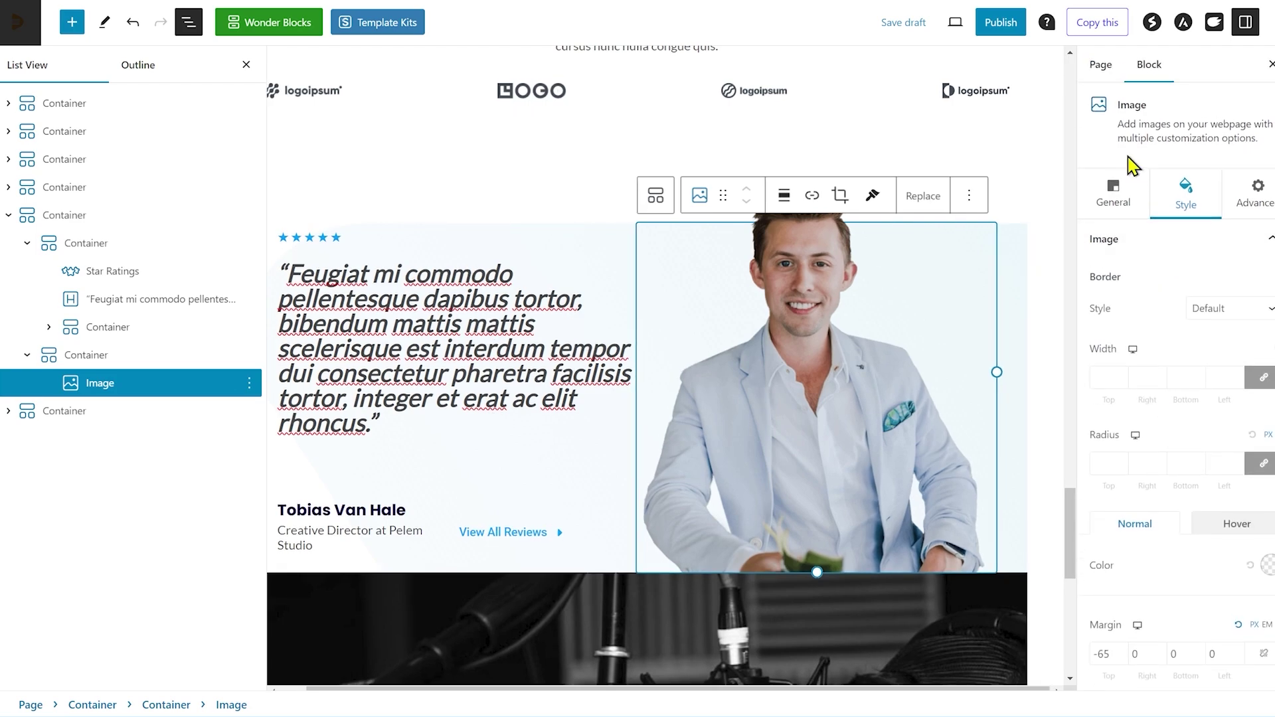
click(1121, 197)
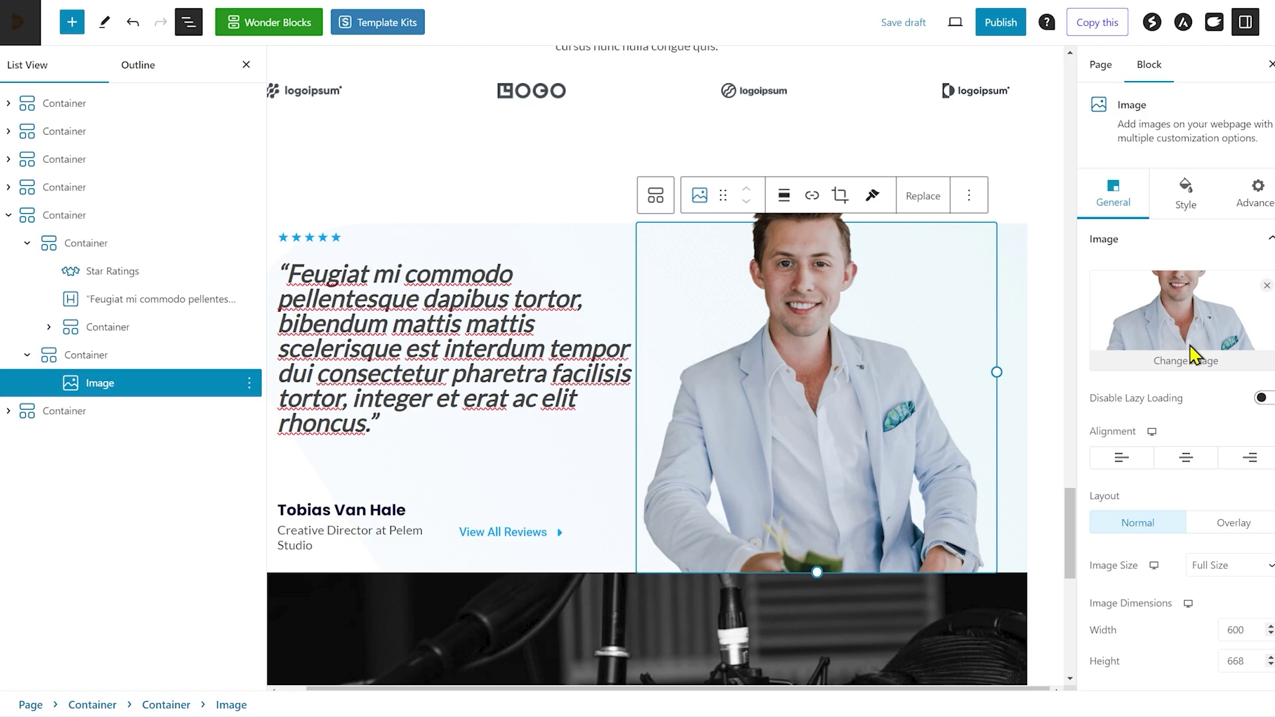
click(1189, 366)
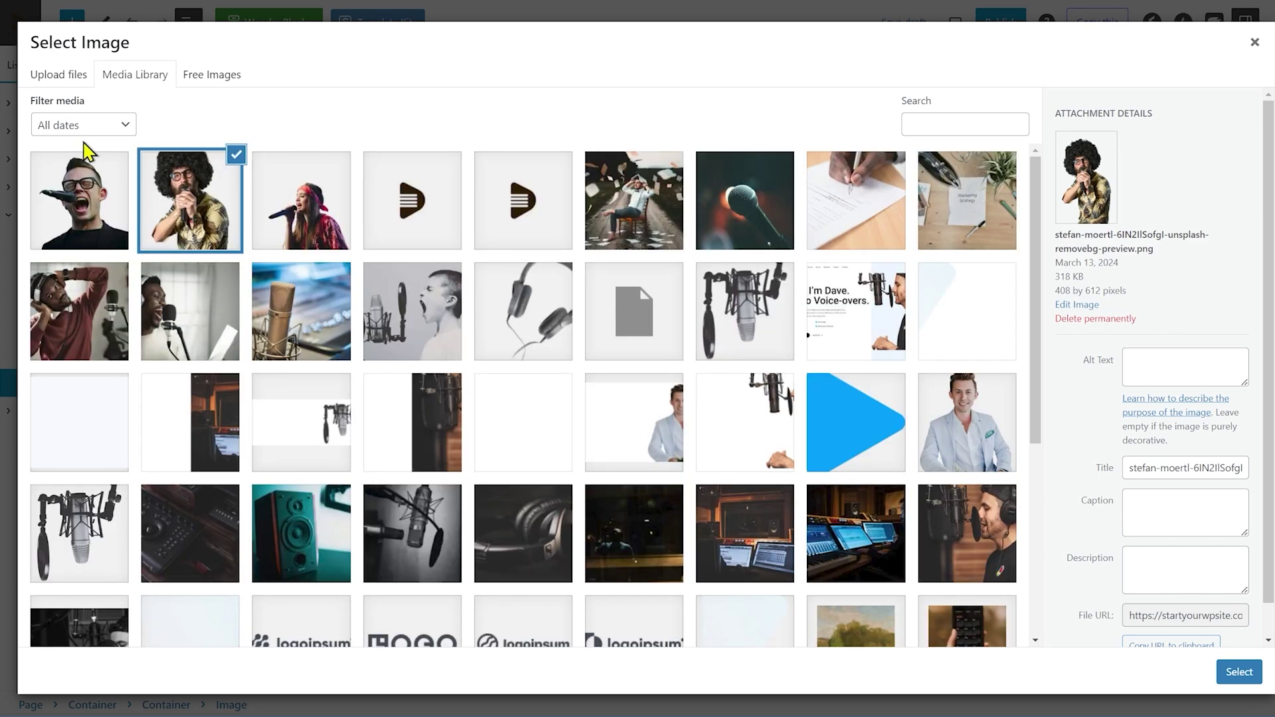
click(171, 207)
click(173, 211)
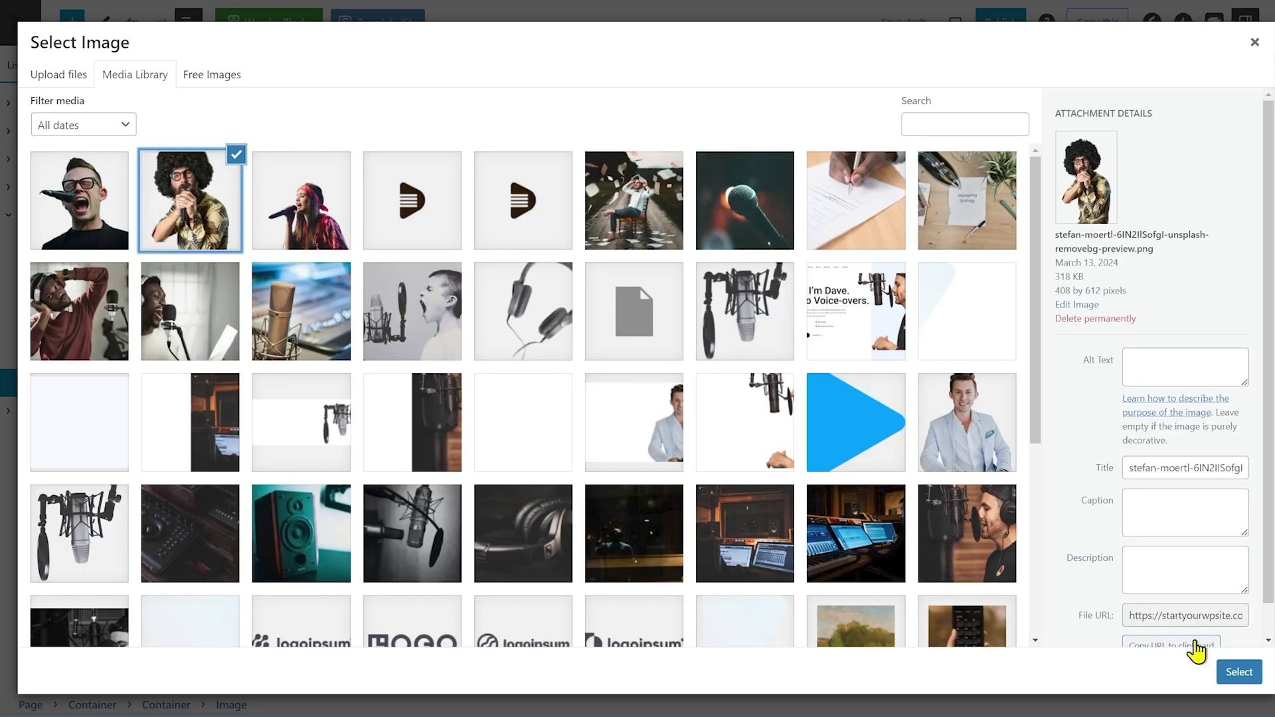
click(1239, 671)
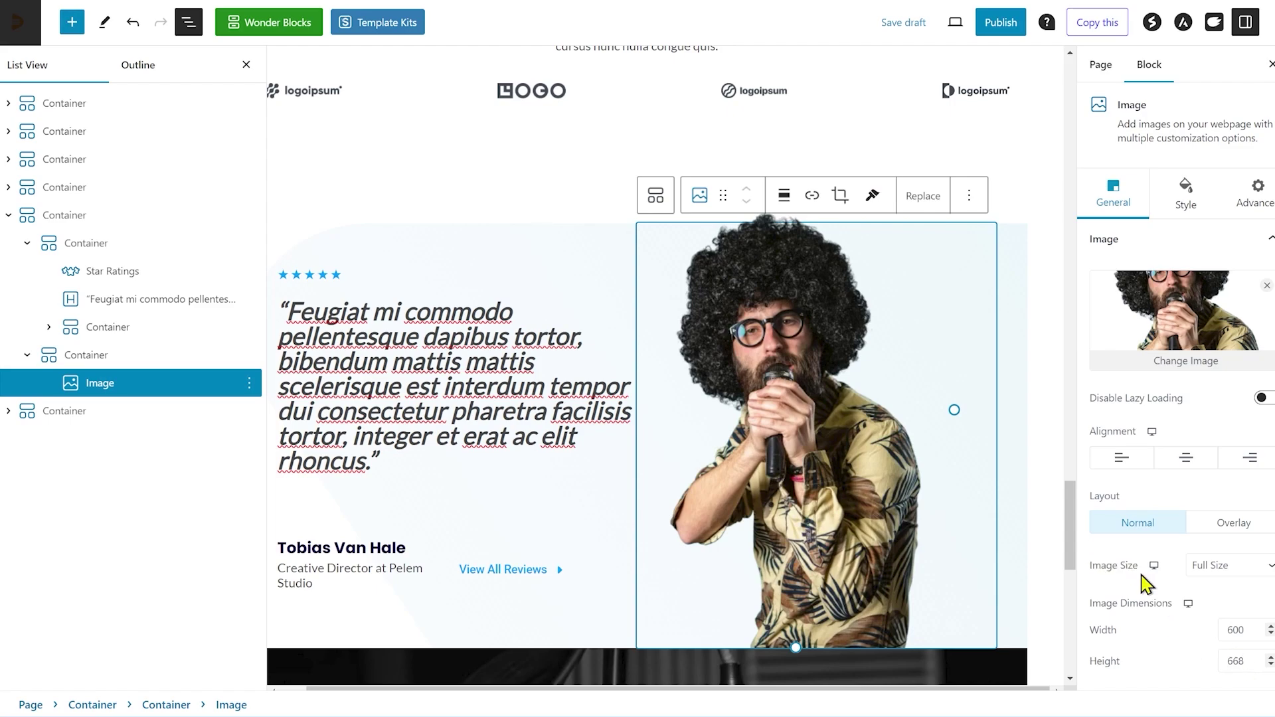
- Set the new testimonial portrait's top margin to -90 and leave the image block to check the overlap
scroll(1162, 581, down, 3)
scroll(1168, 589, down, 1)
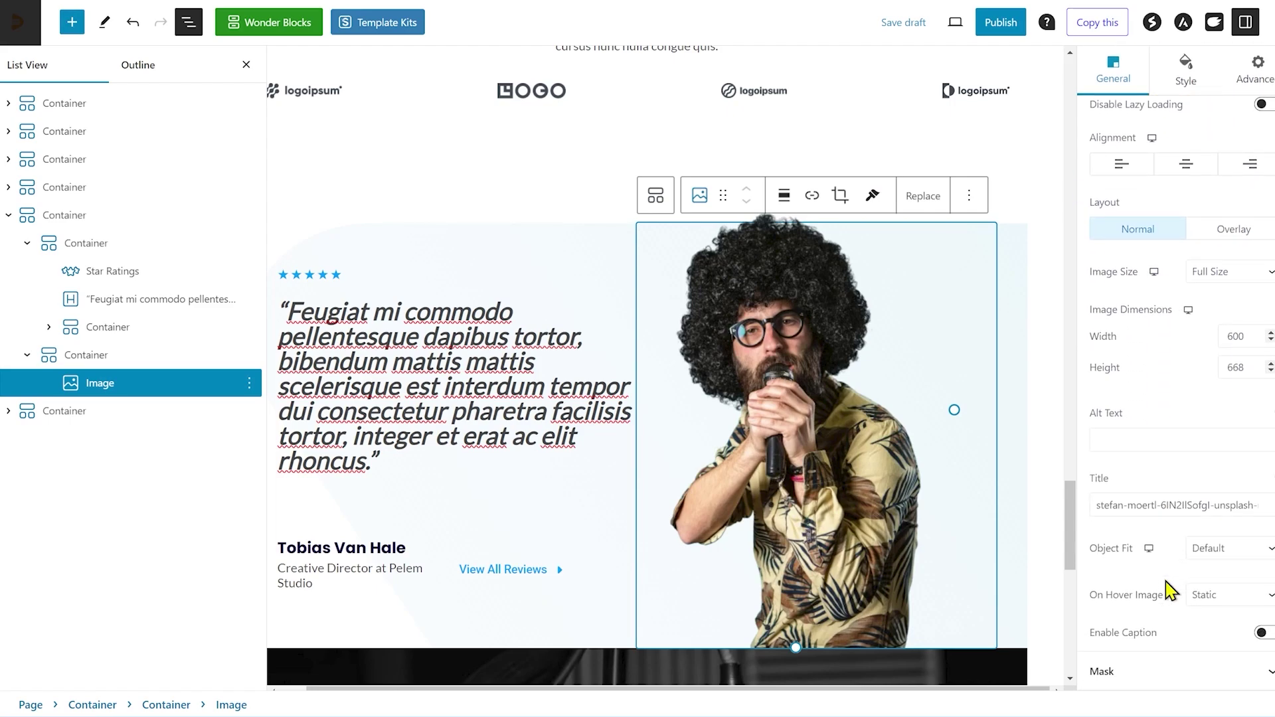
scroll(1155, 601, up, 5)
click(1173, 202)
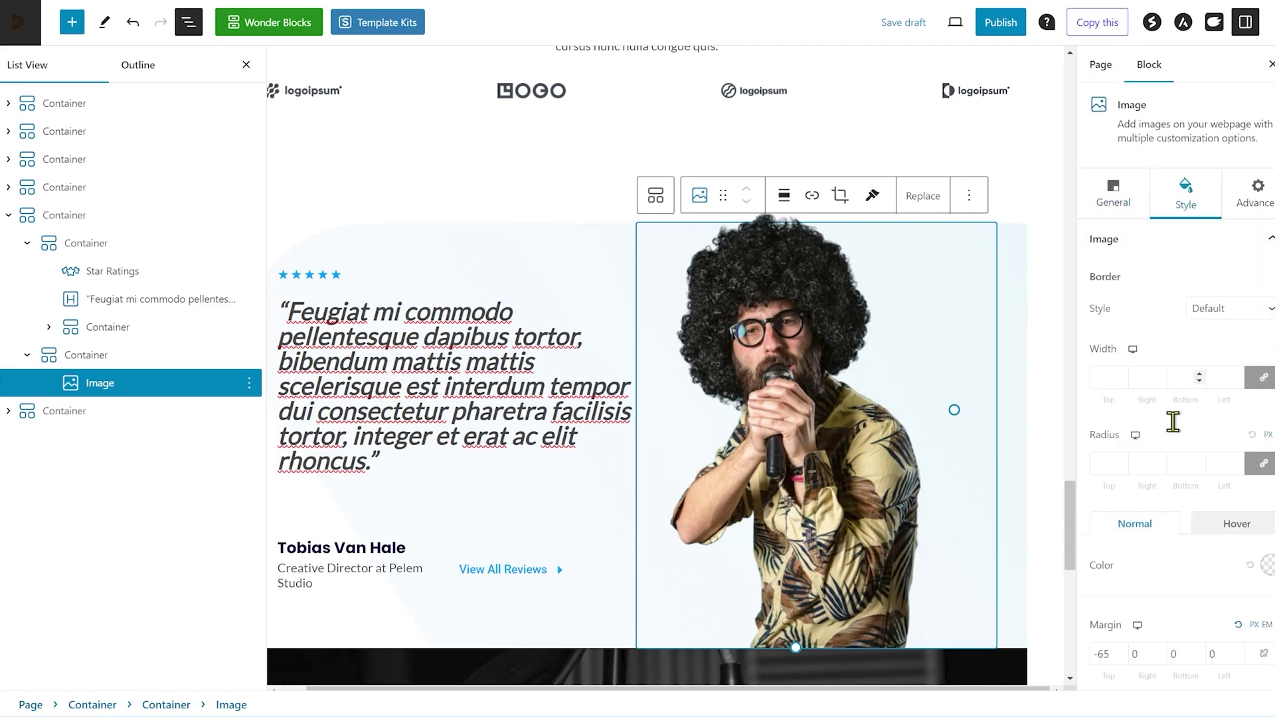
triple_click(1121, 653)
text(0)
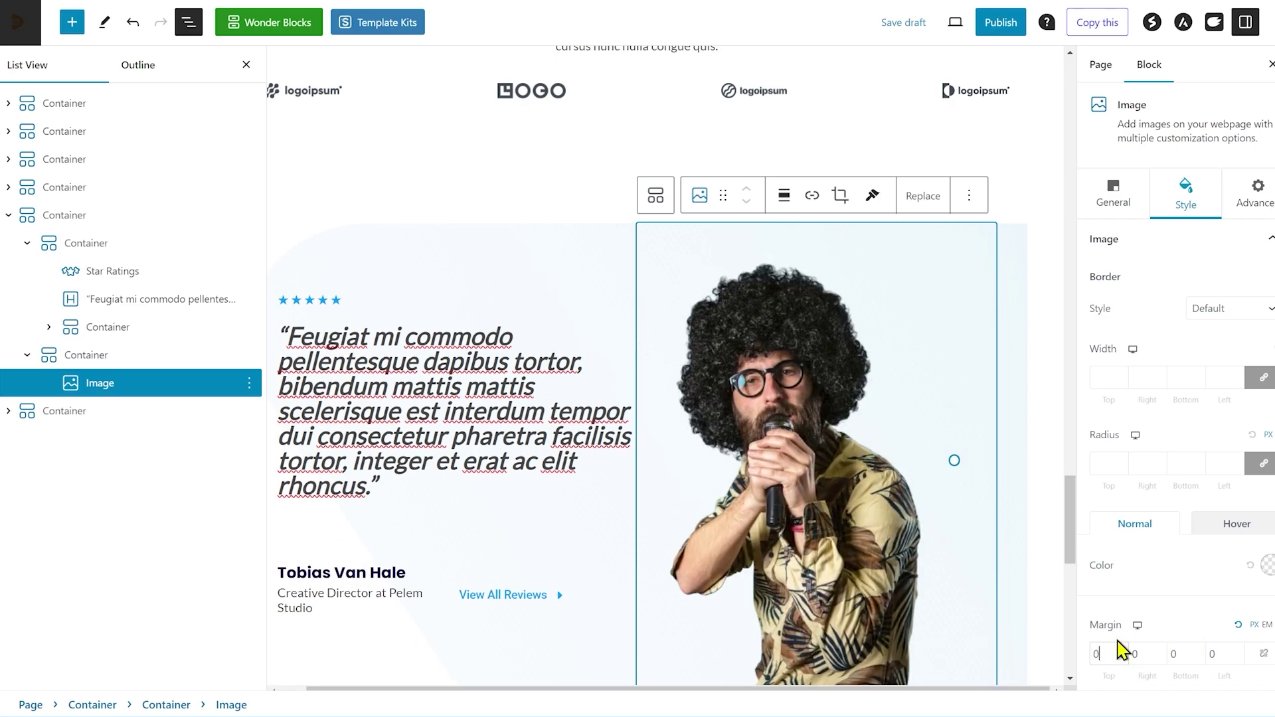
text(90)
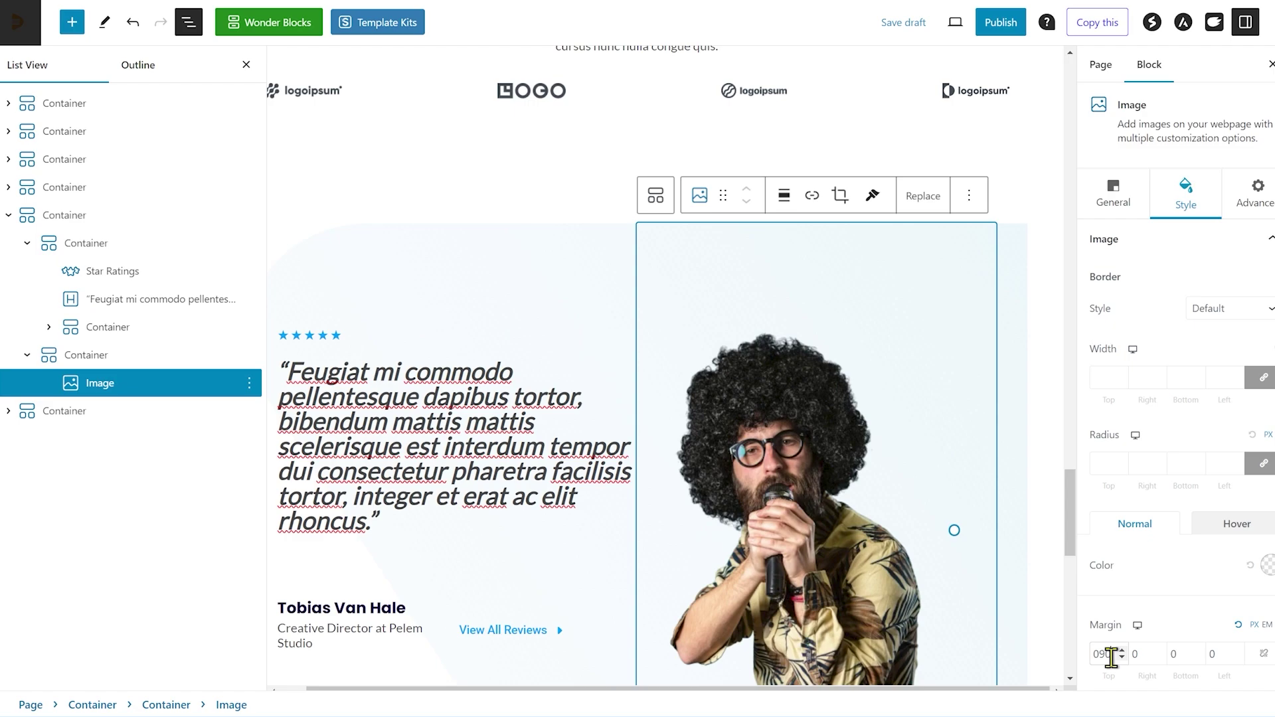
drag(1094, 653, 1101, 654)
text(-9)
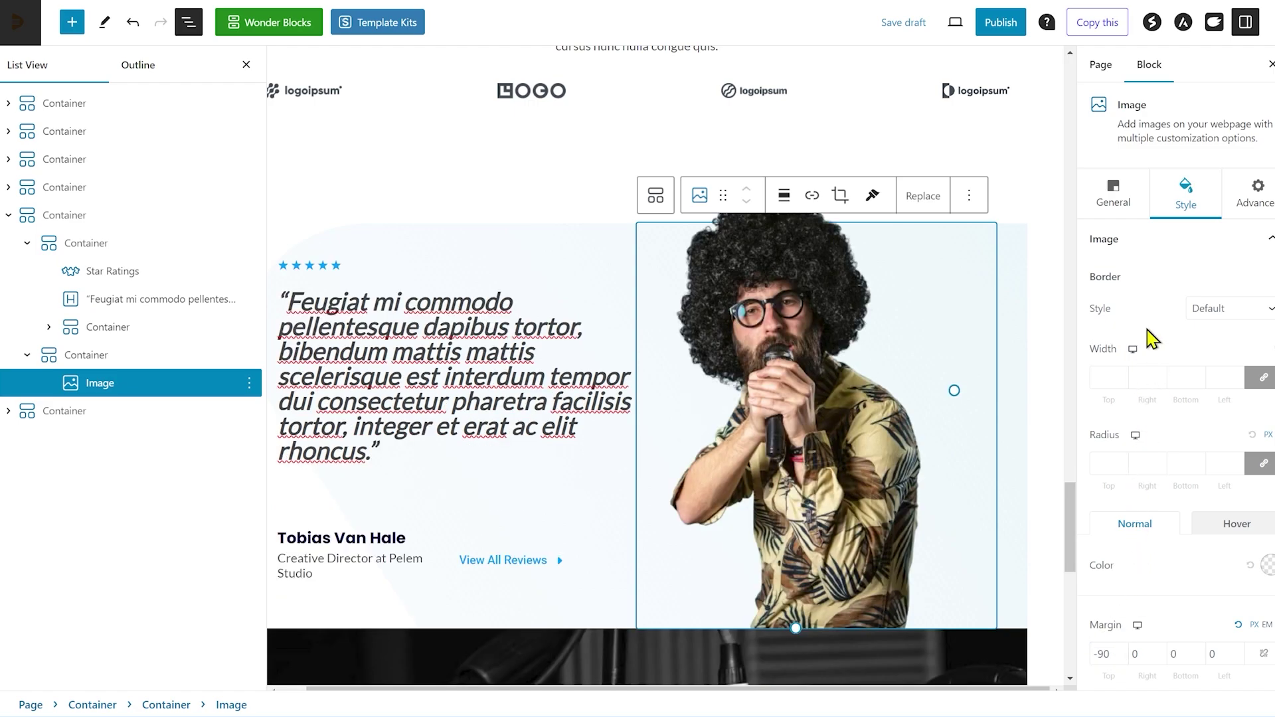
click(569, 276)
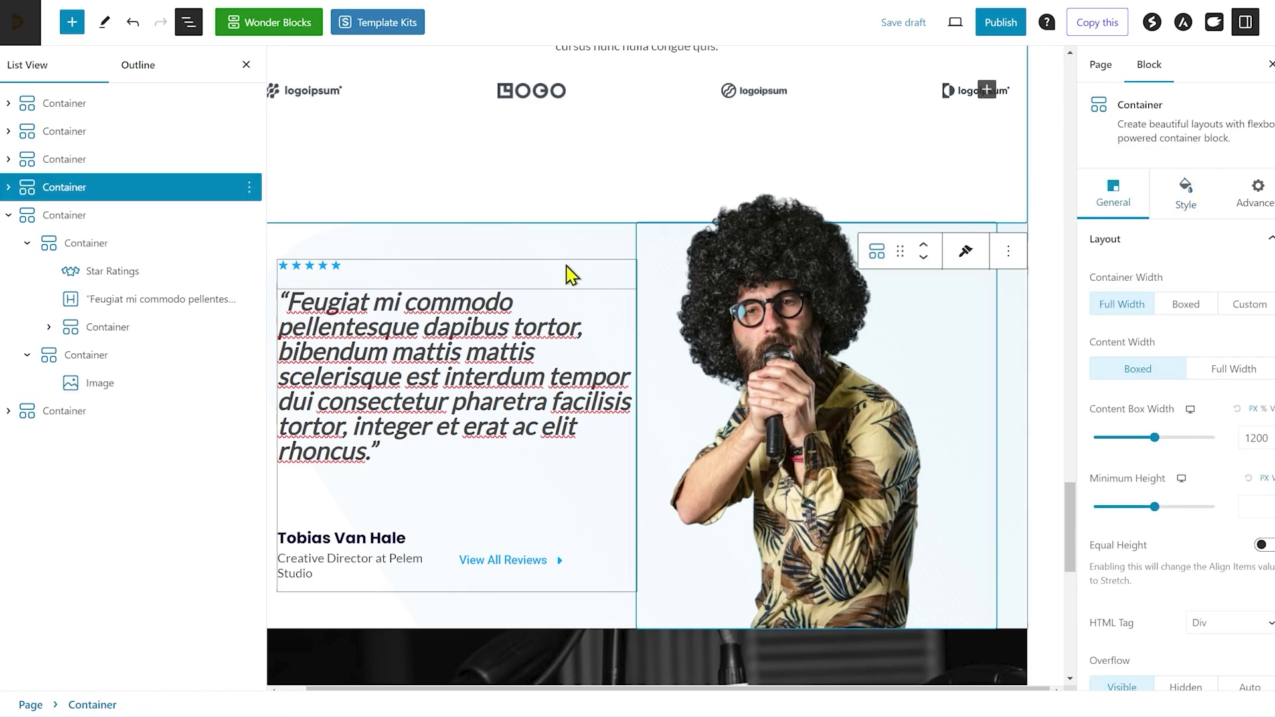
click(569, 276)
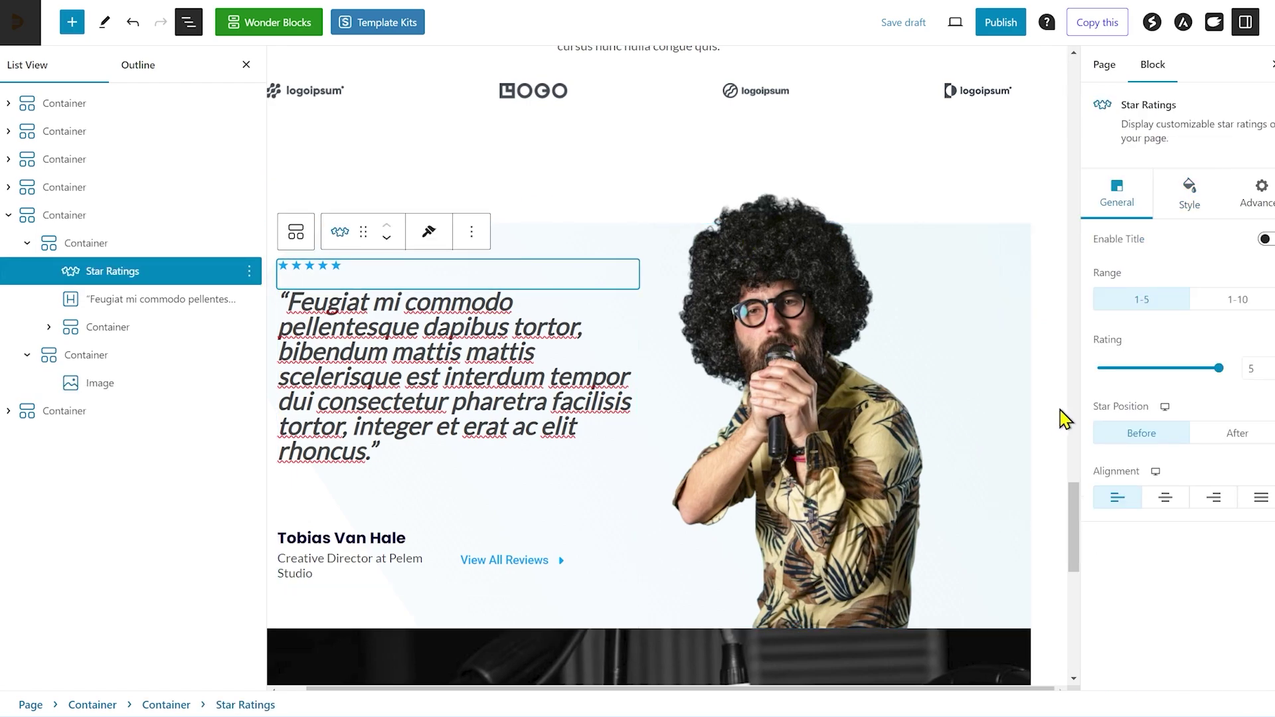
- Look over the remaining page sections and publish the Home #2 page with public visibility
scroll(1063, 418, down, 10)
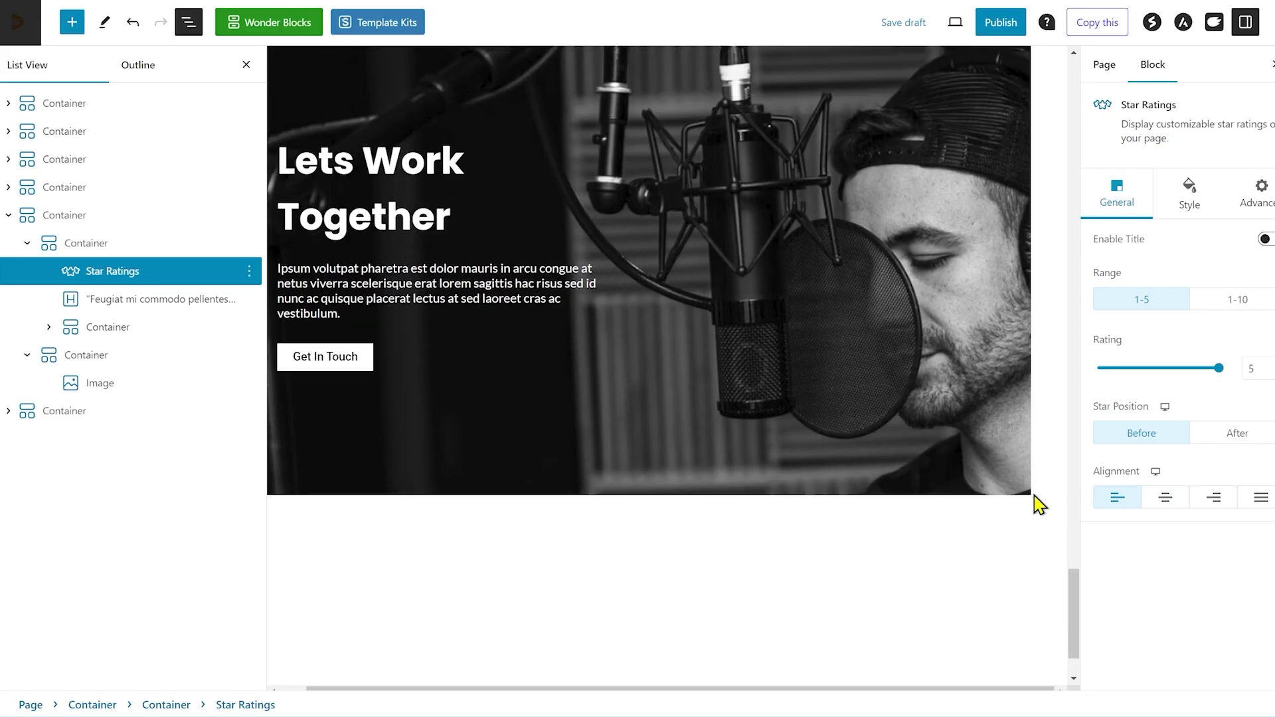
scroll(1039, 504, up, 15)
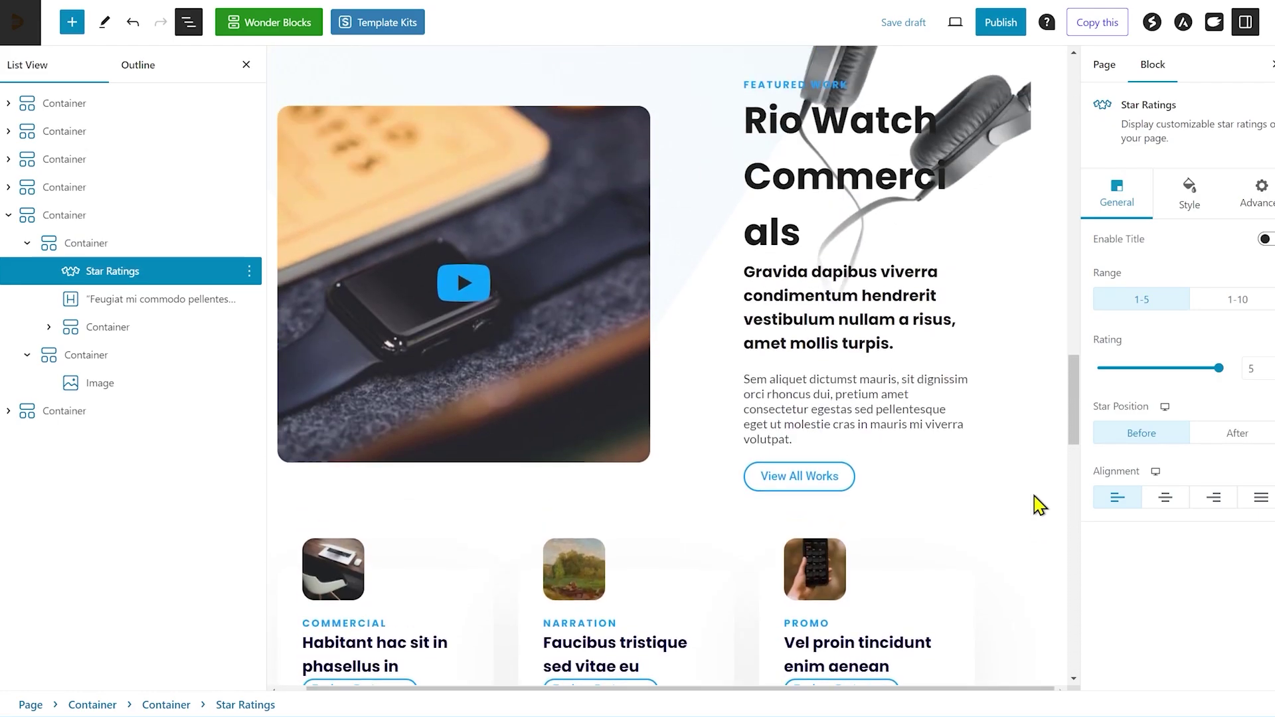
scroll(1033, 504, up, 5)
scroll(1030, 487, up, 3)
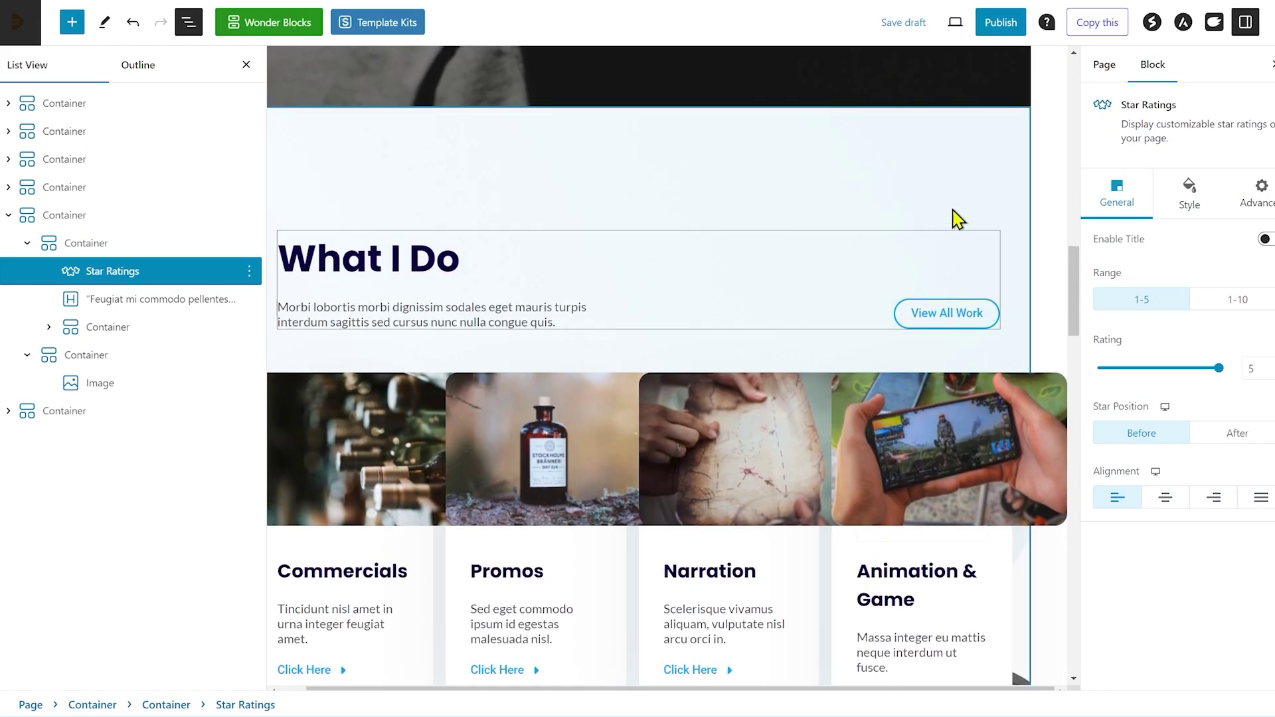
click(988, 26)
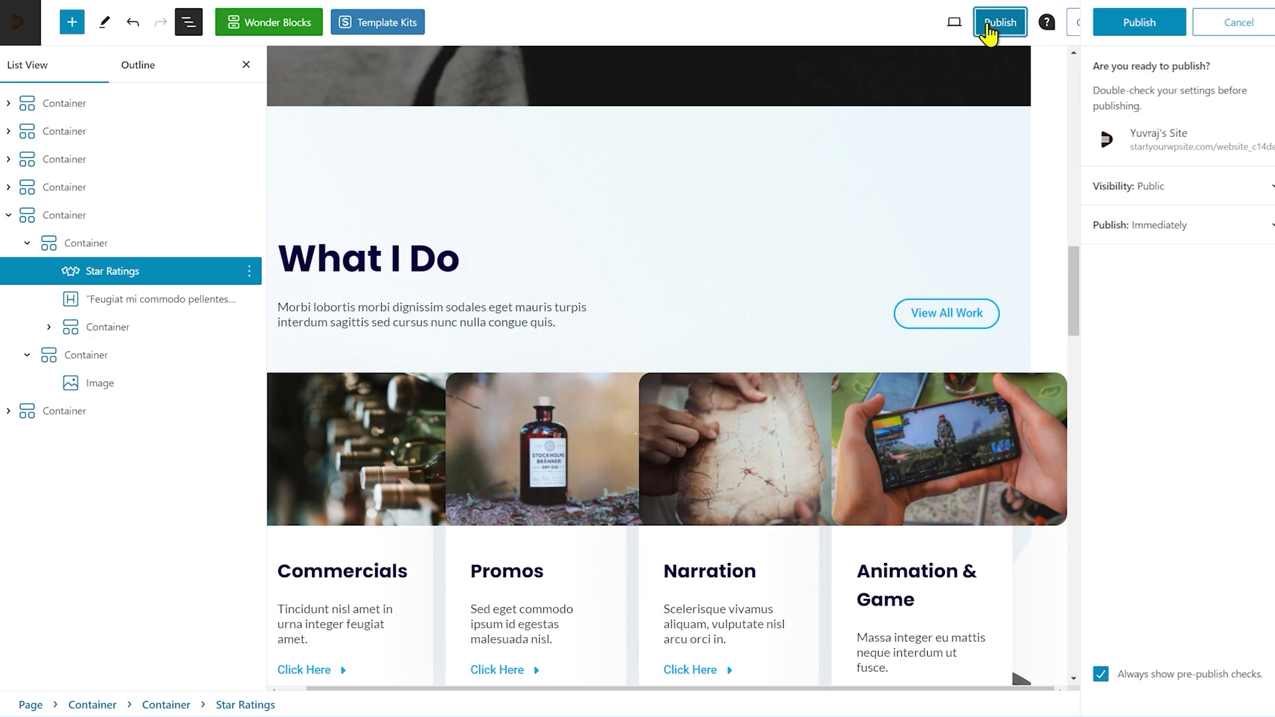
click(1120, 26)
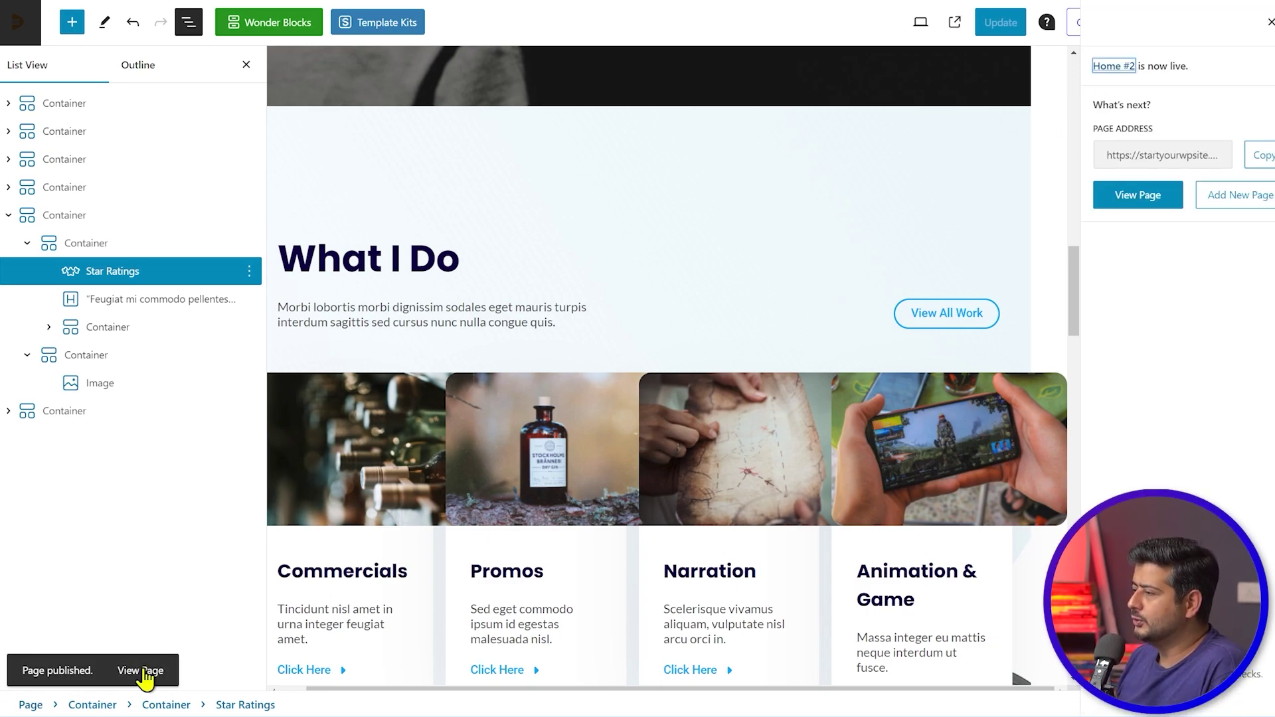
- Open the published Home #2 page in a new browser tab and inspect its hero heading
right_click(145, 676)
click(197, 436)
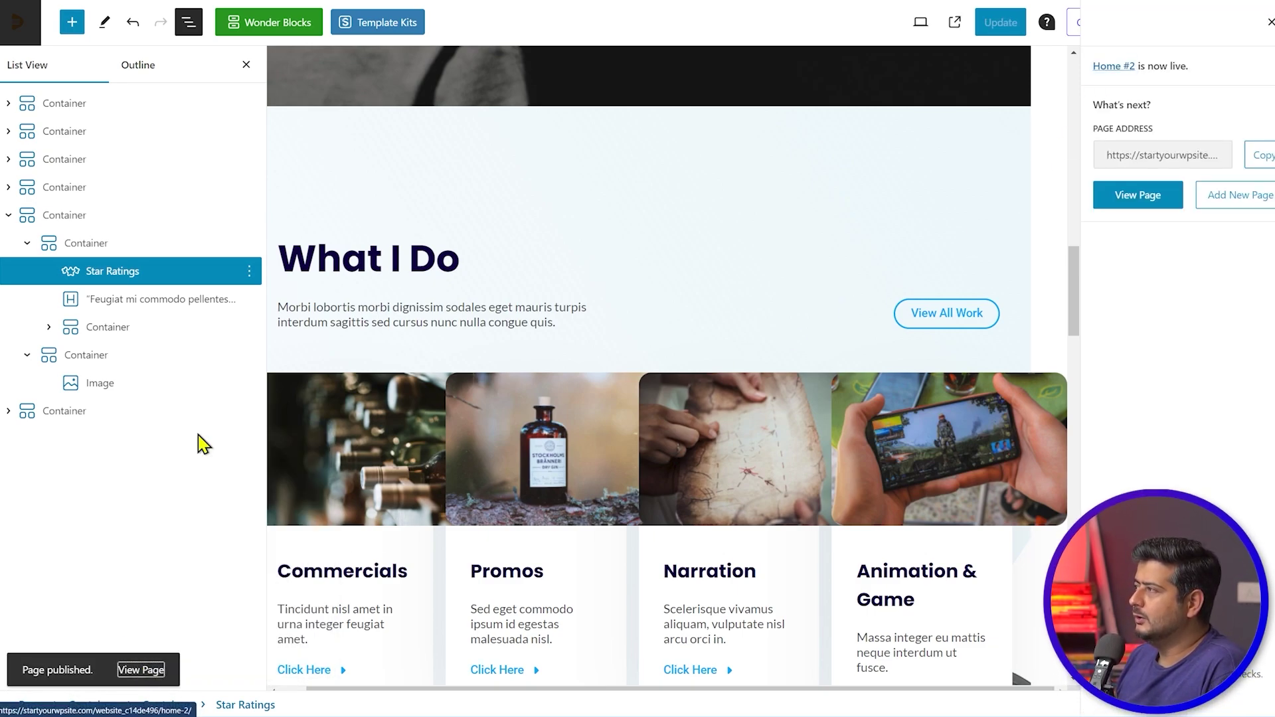
click(327, 1)
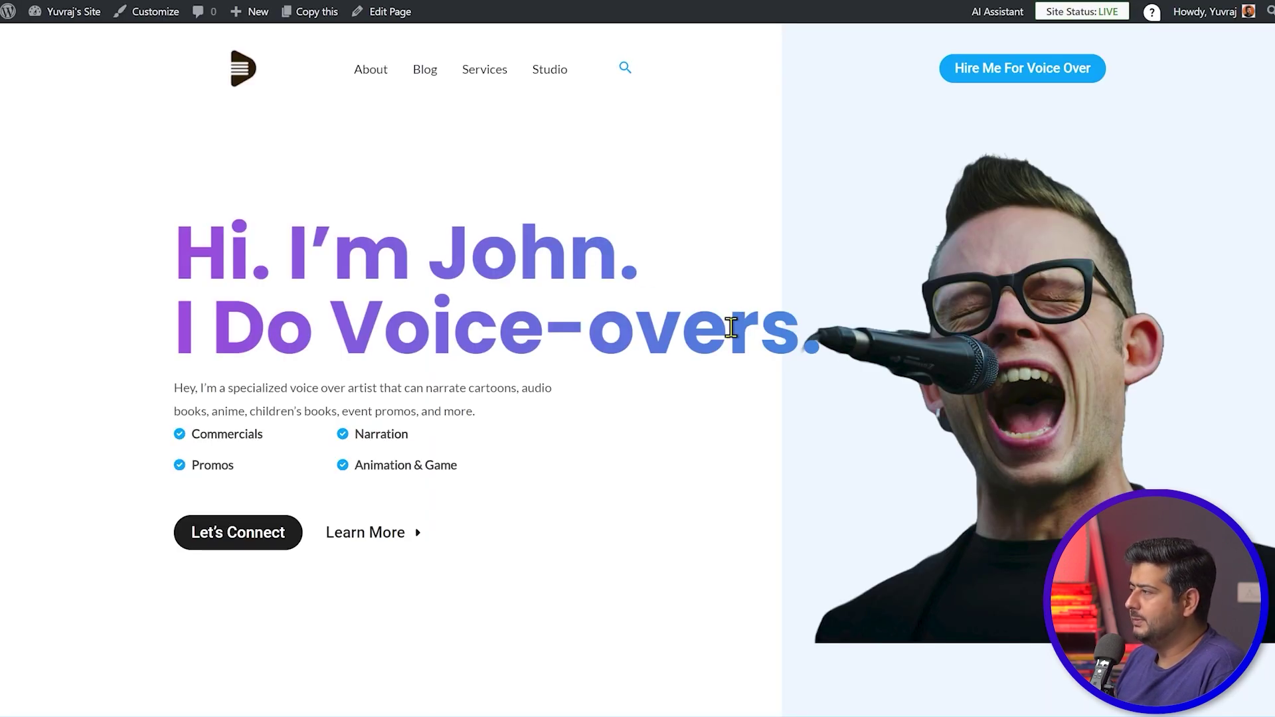
drag(195, 259, 683, 447)
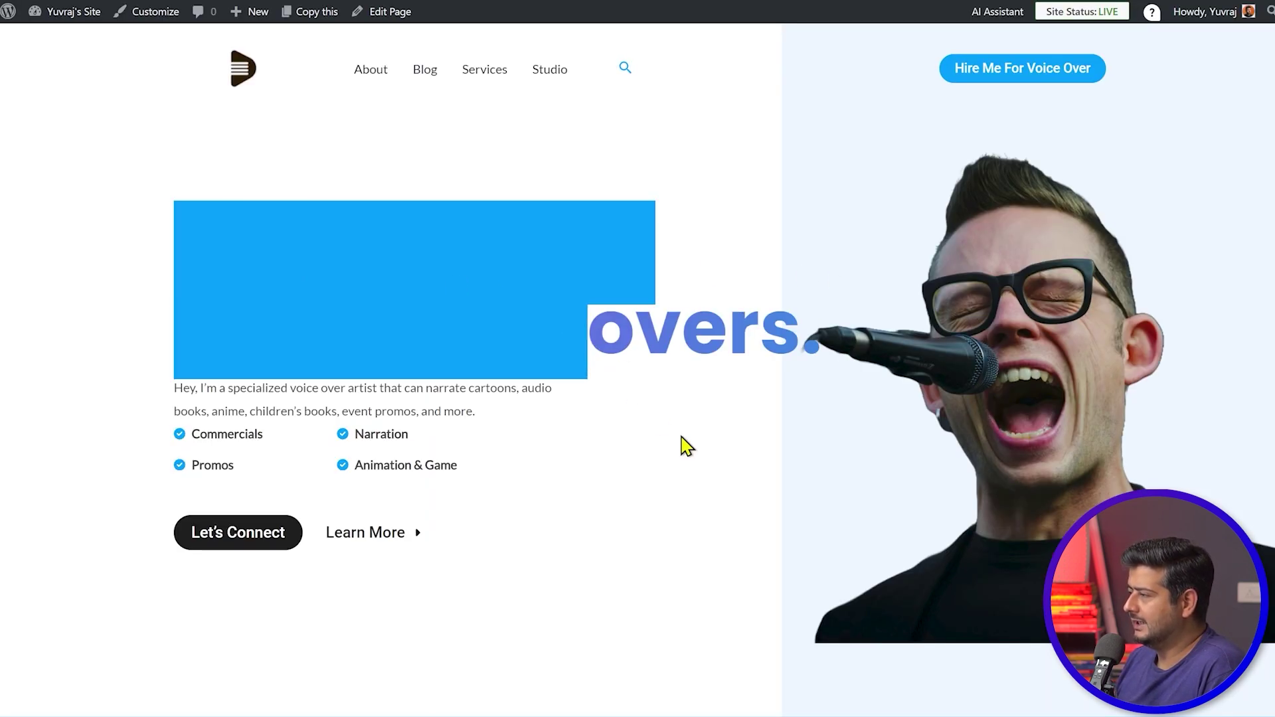
- Look over the live Home #2 page from the hero down to the Lets Work Together section
scroll(684, 447, down, 15)
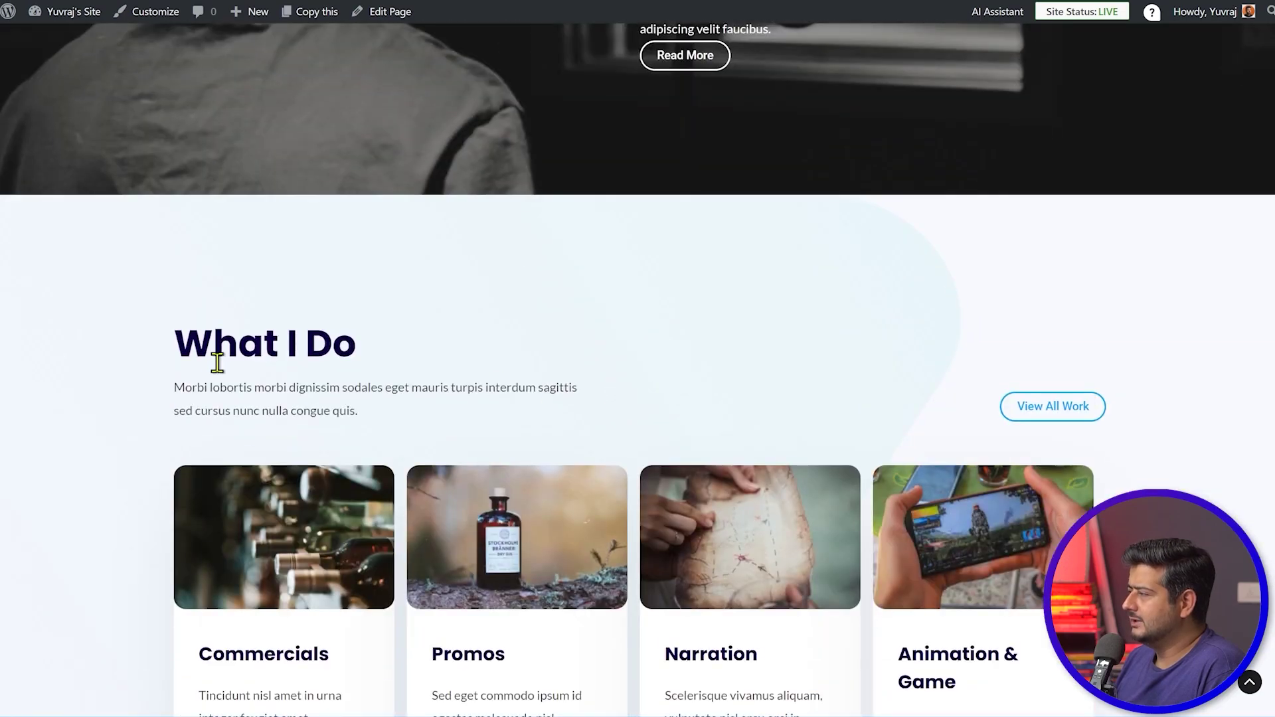
scroll(217, 355, down, 10)
scroll(459, 385, down, 20)
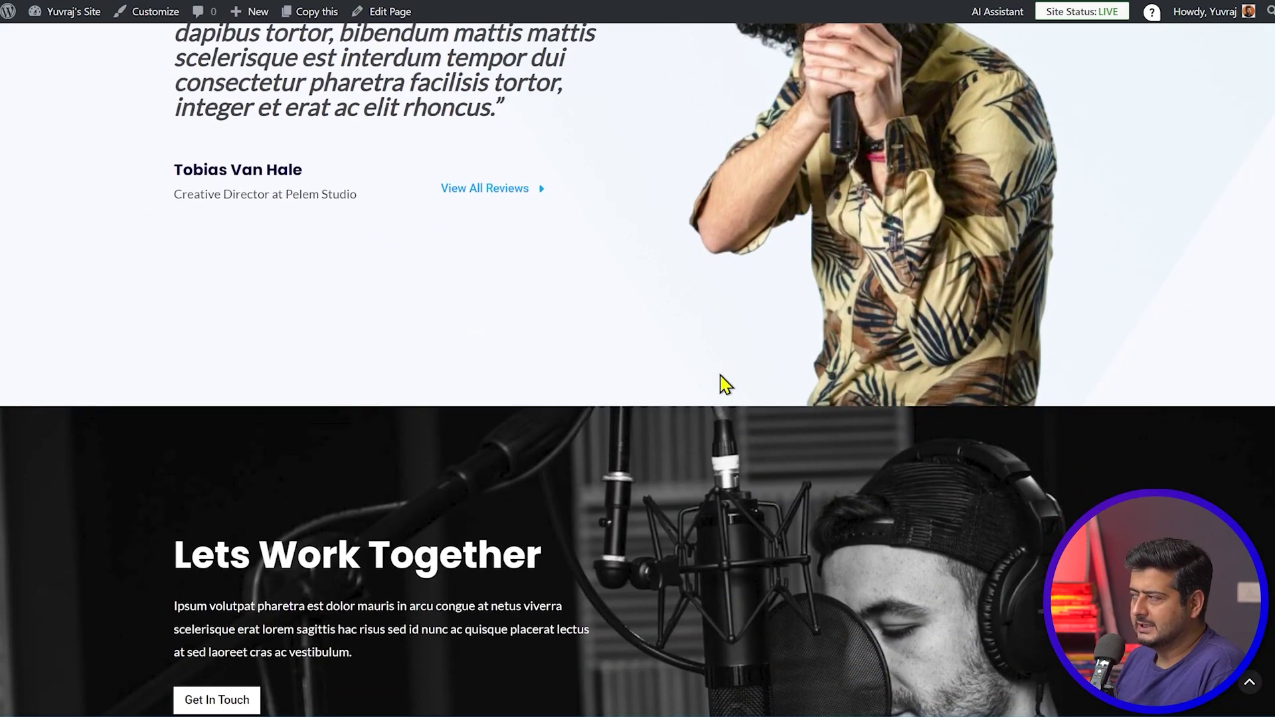
scroll(764, 493, up, 20)
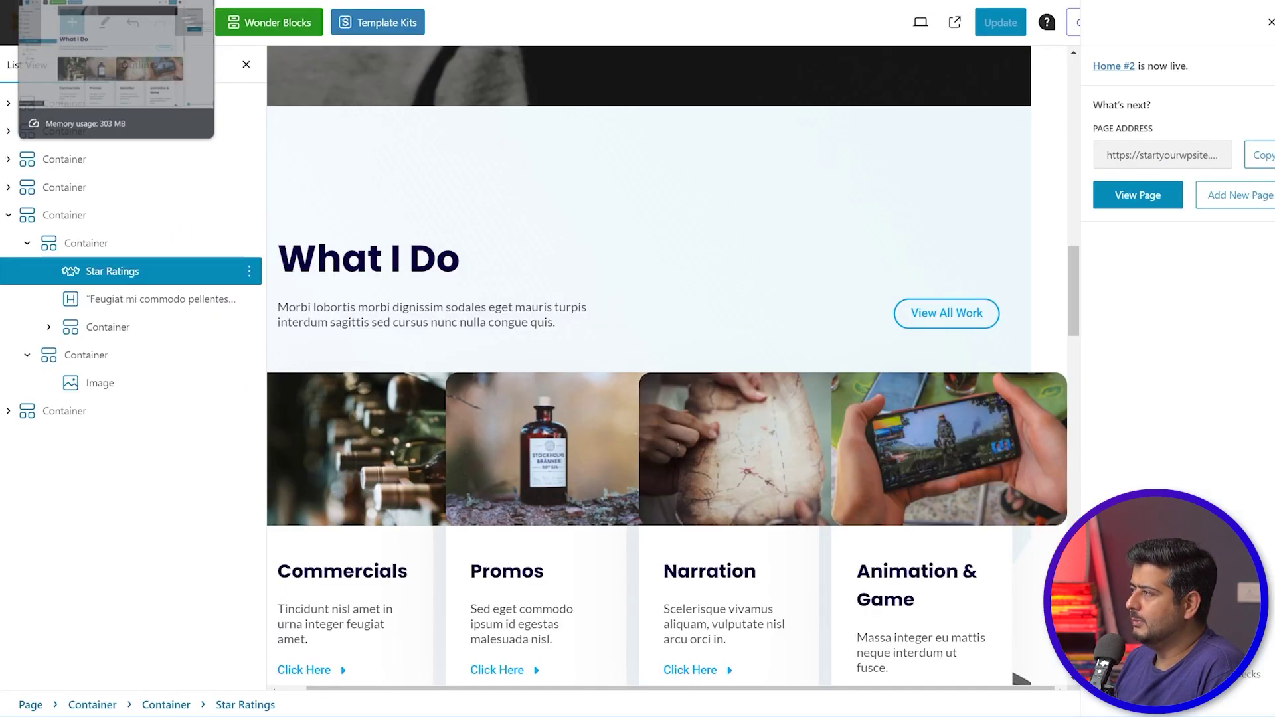
- Open the live Contact page from the WordPress pages list in a new browser tab
mouse_move(543, 364)
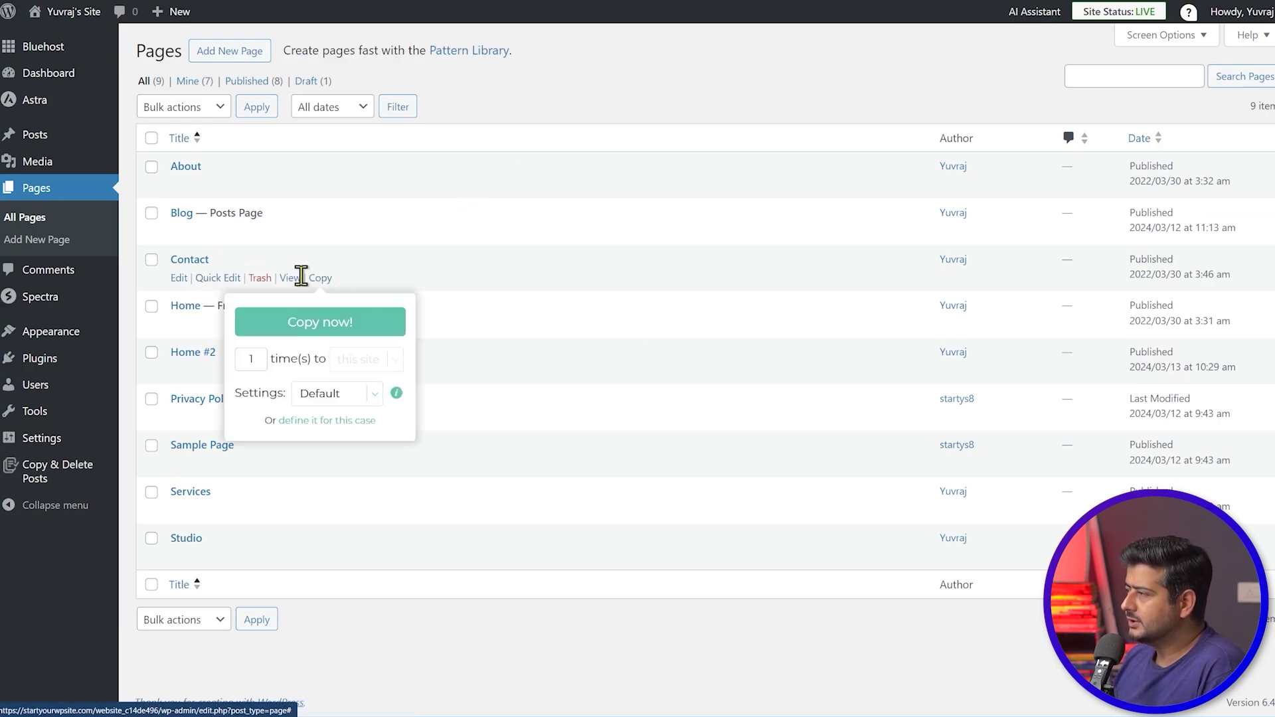
right_click(295, 278)
click(307, 293)
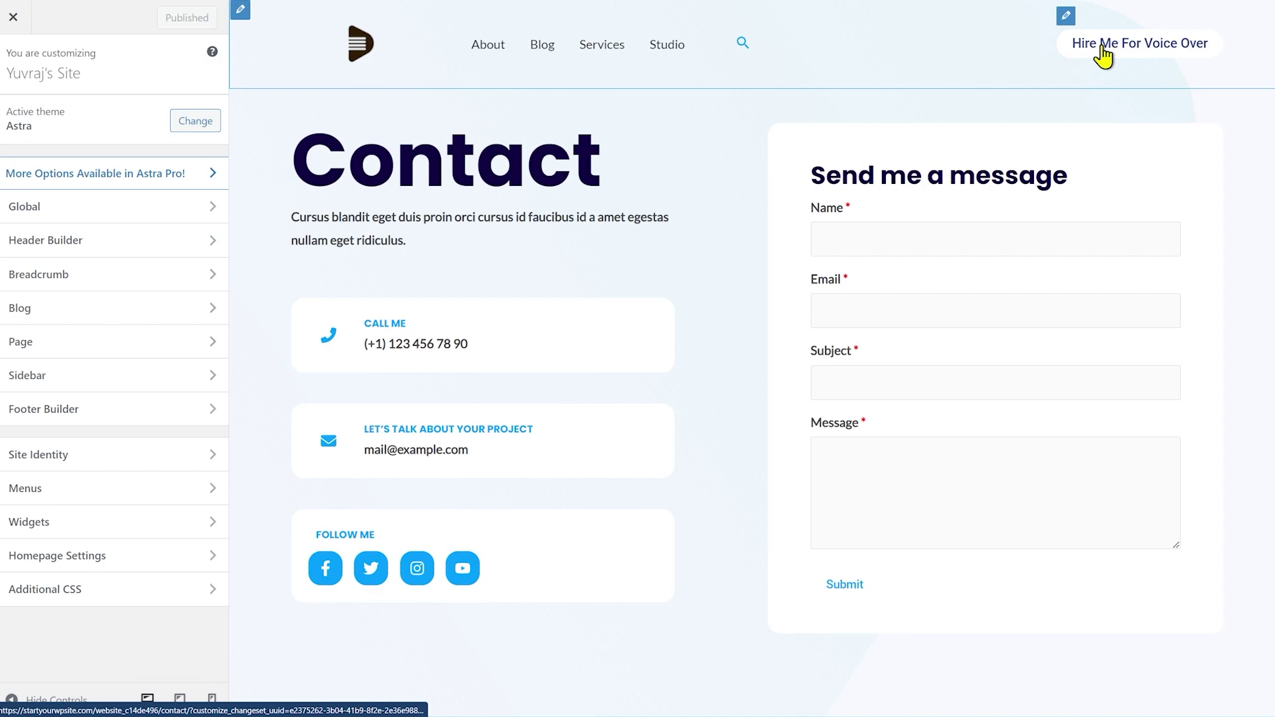
- Link the header's Hire Me for Voice Over button to the Contact page address, make it open in a new tab, and publish
click(1066, 16)
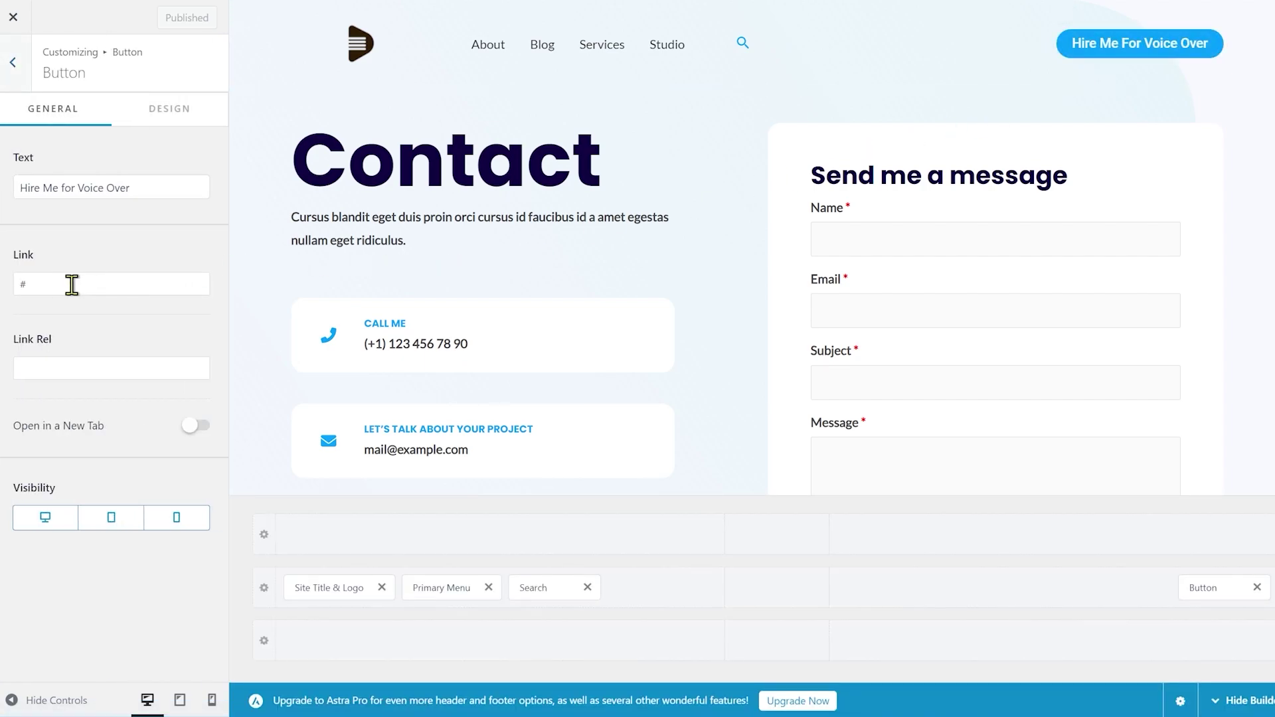
drag(71, 283, 10, 292)
key(ctrl+v)
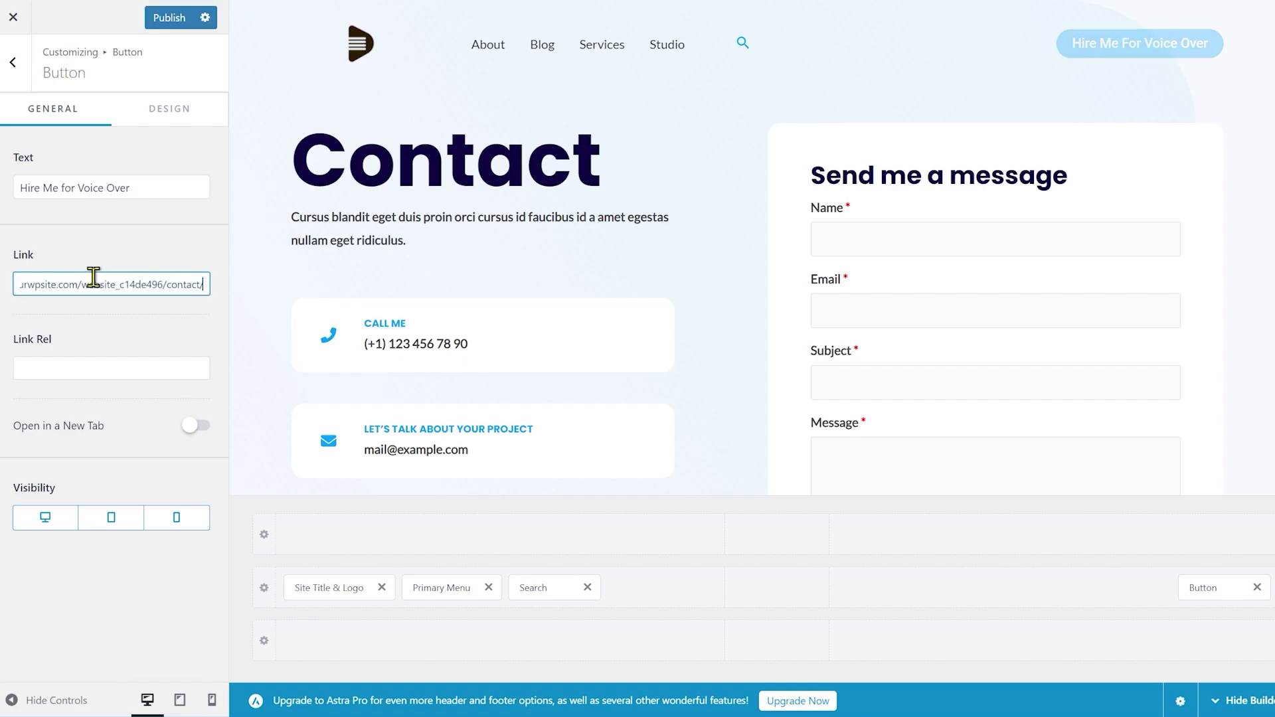
click(193, 425)
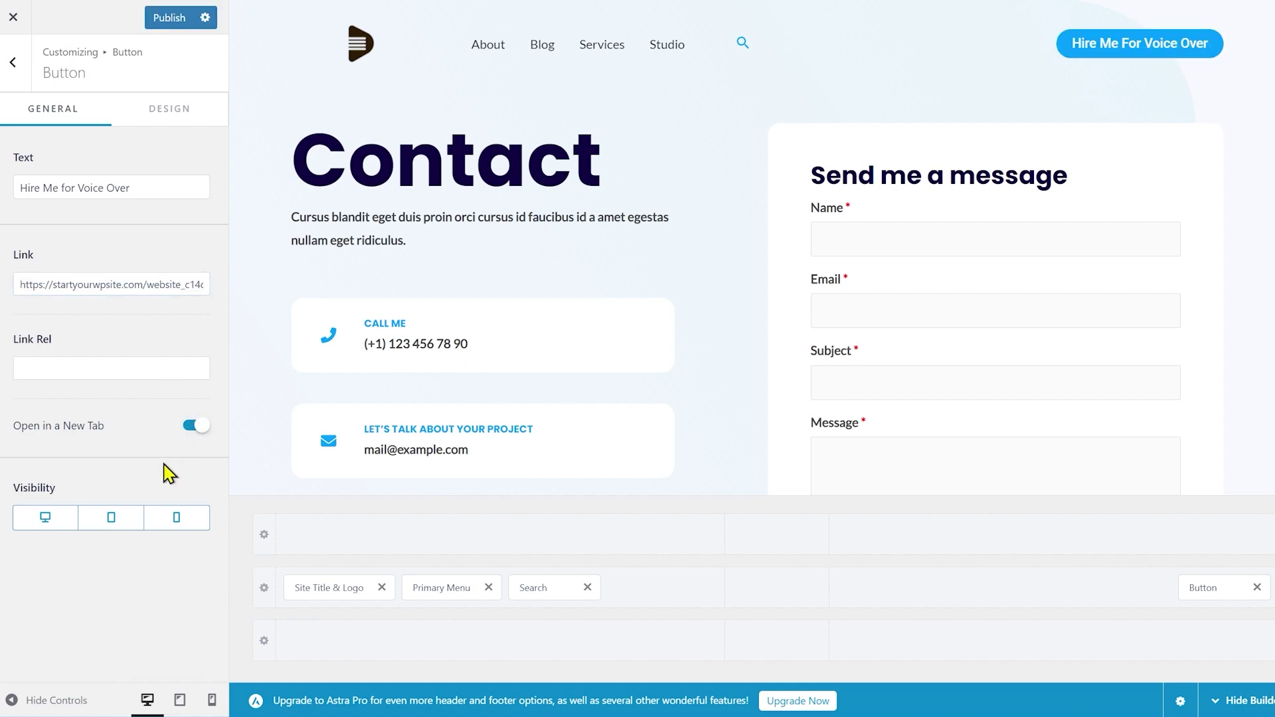
click(174, 27)
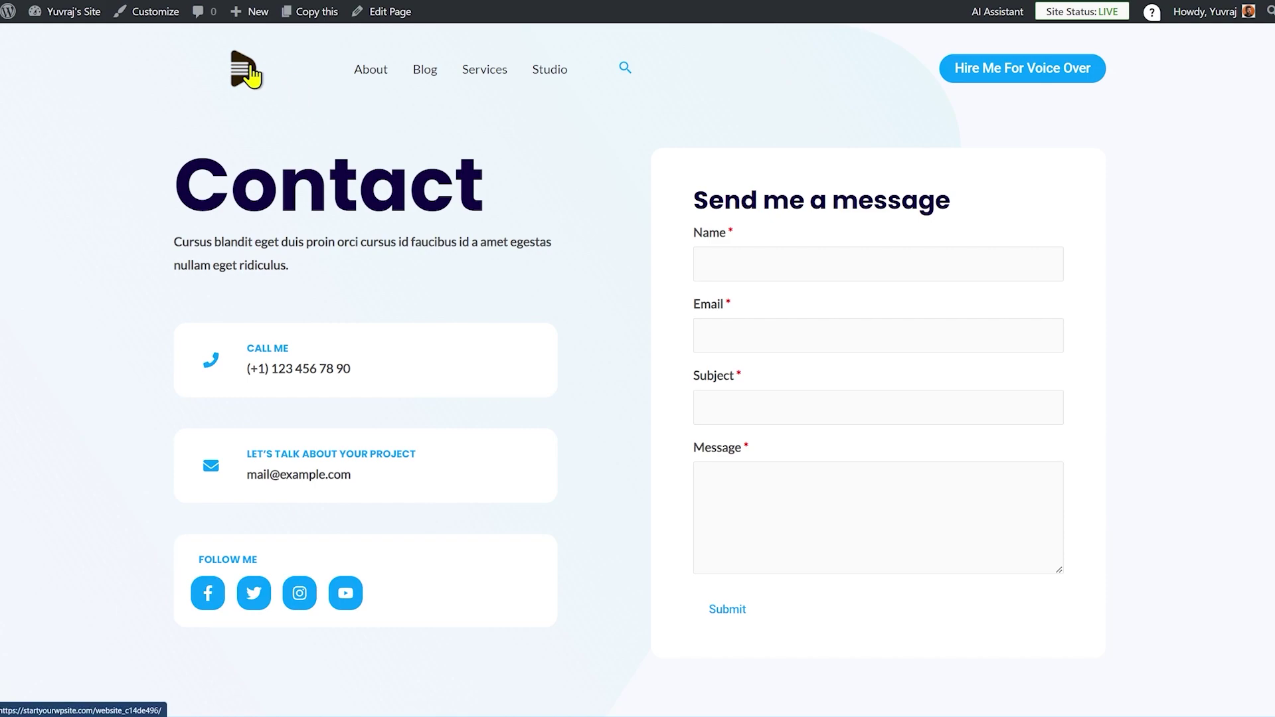
- Test the header button from the live home page and look over the Contact page it links to
click(251, 74)
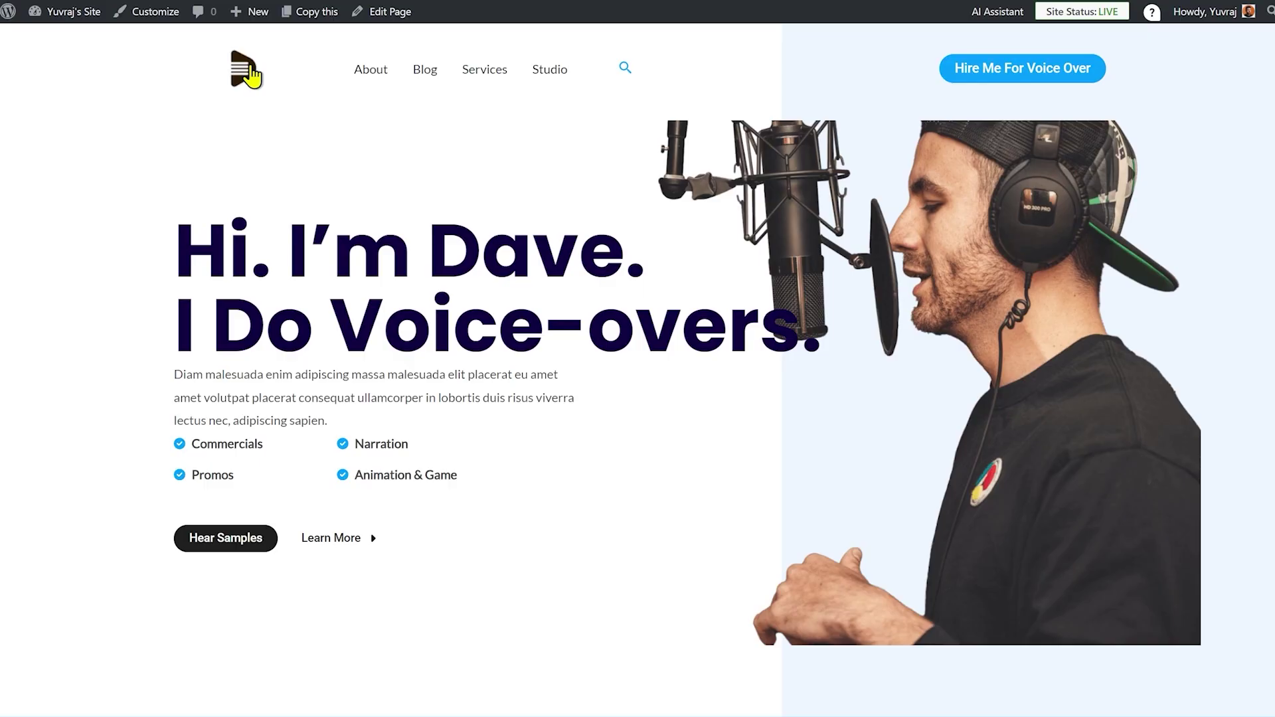
click(974, 93)
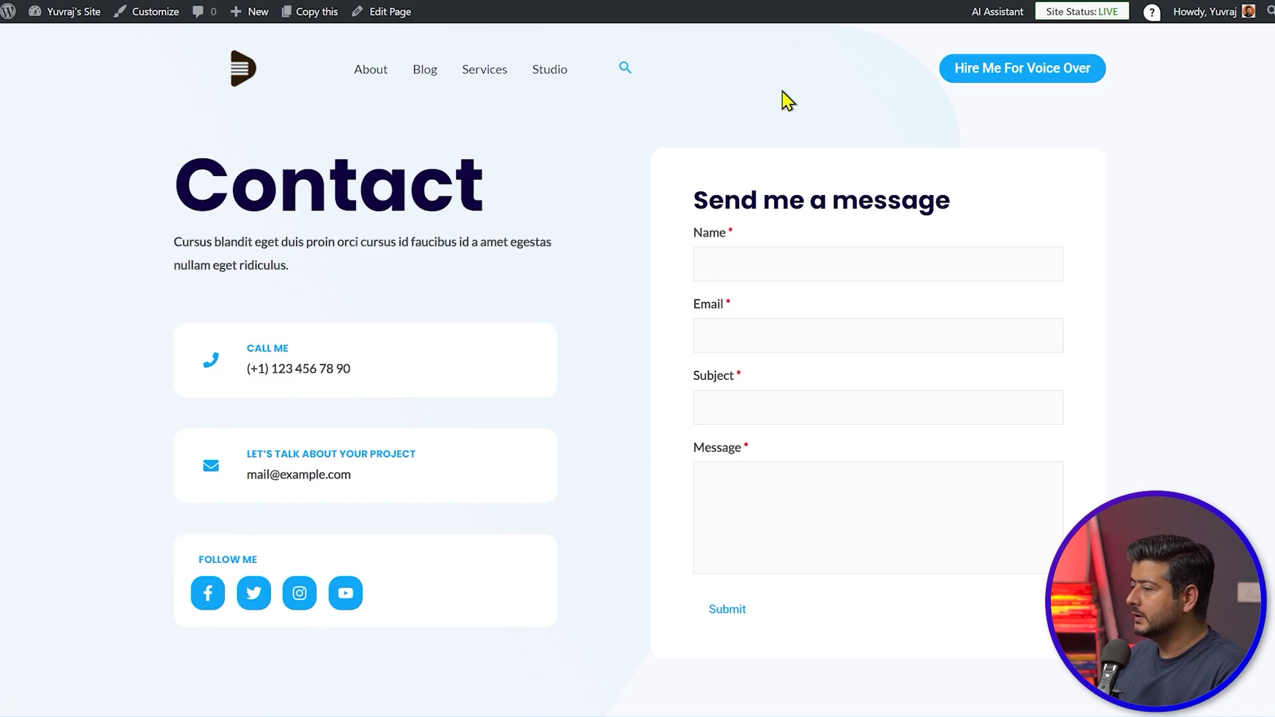
scroll(648, 152, down, 15)
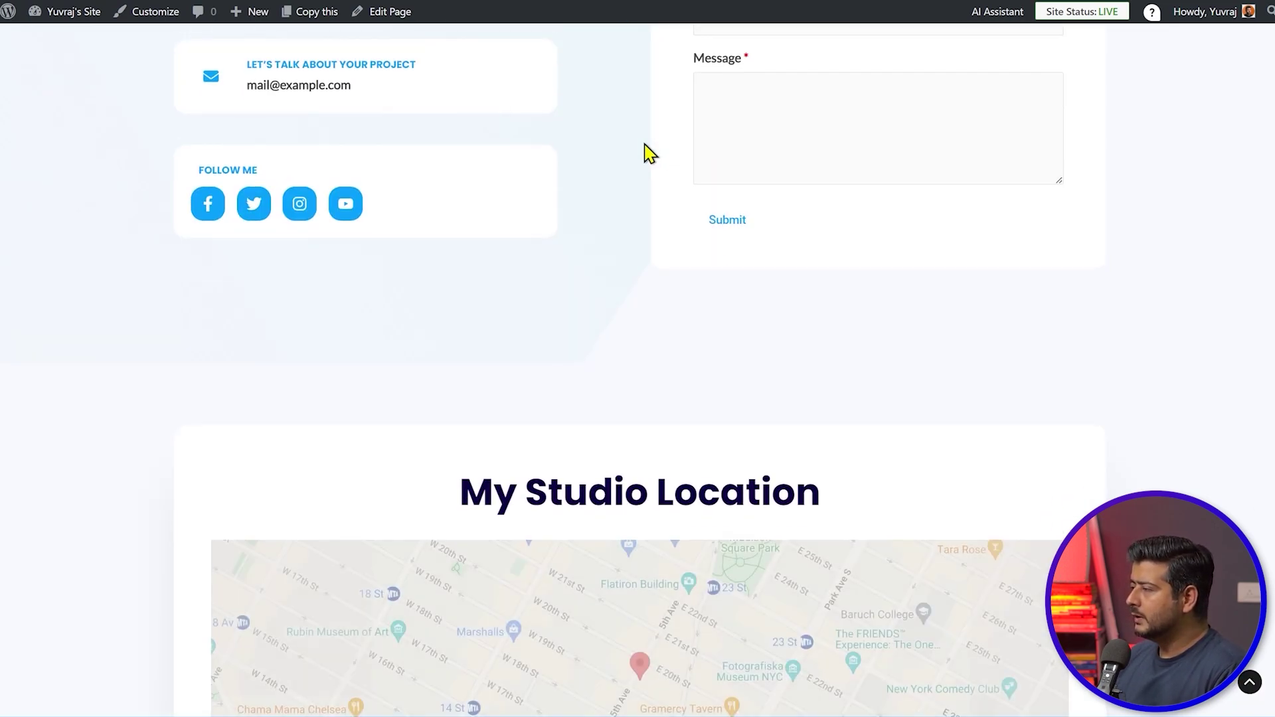
scroll(1047, 286, up, 15)
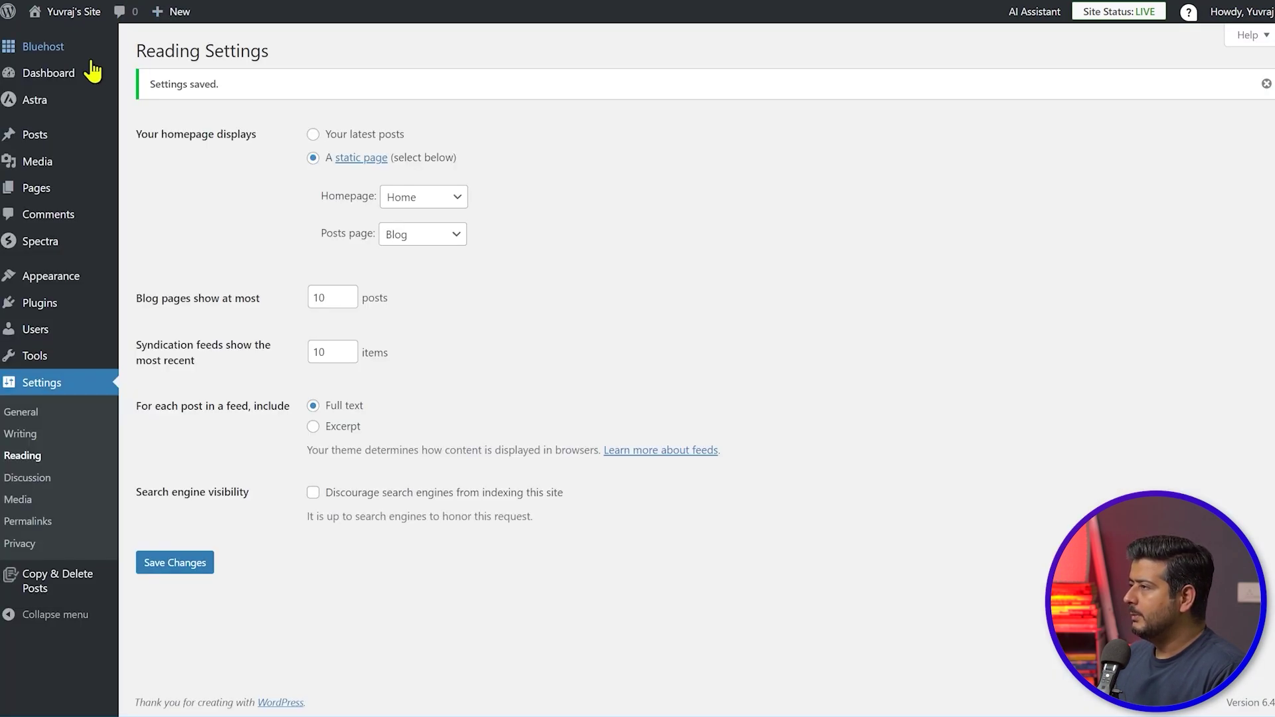
- Set the site's static homepage to Home #2 in the Reading settings and save the changes
mouse_move(61, 77)
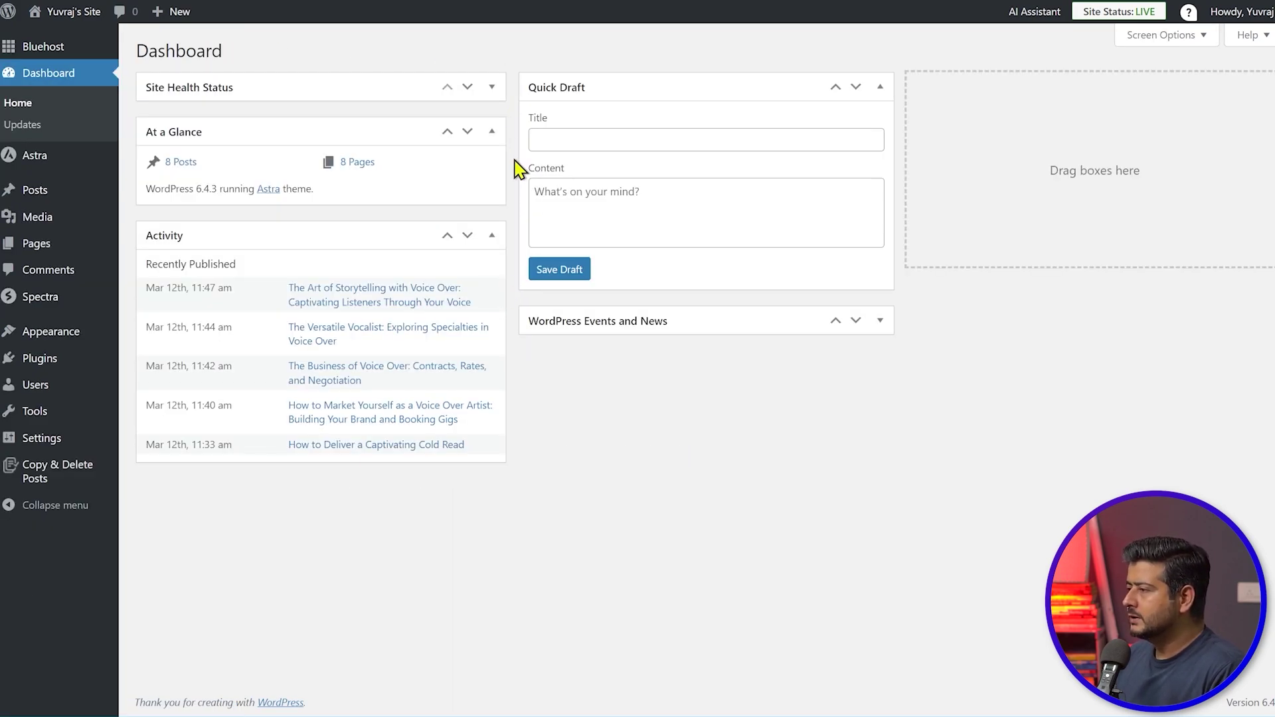
mouse_move(70, 443)
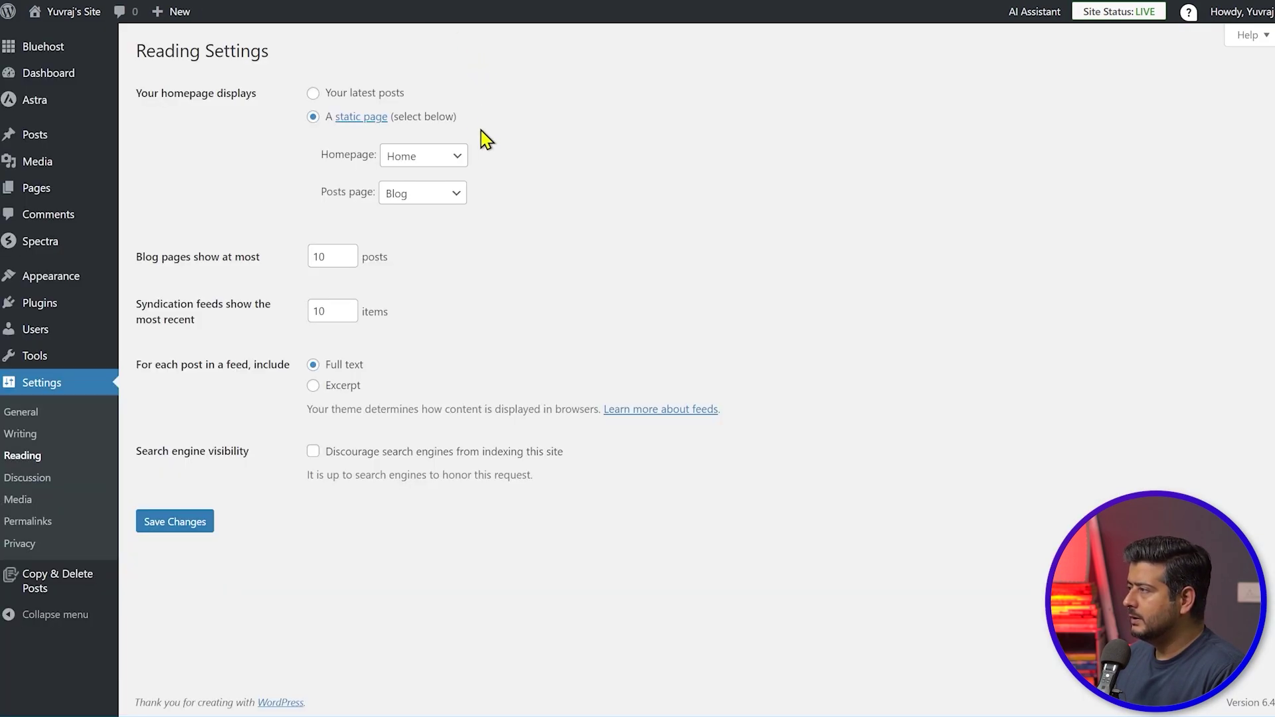
click(455, 156)
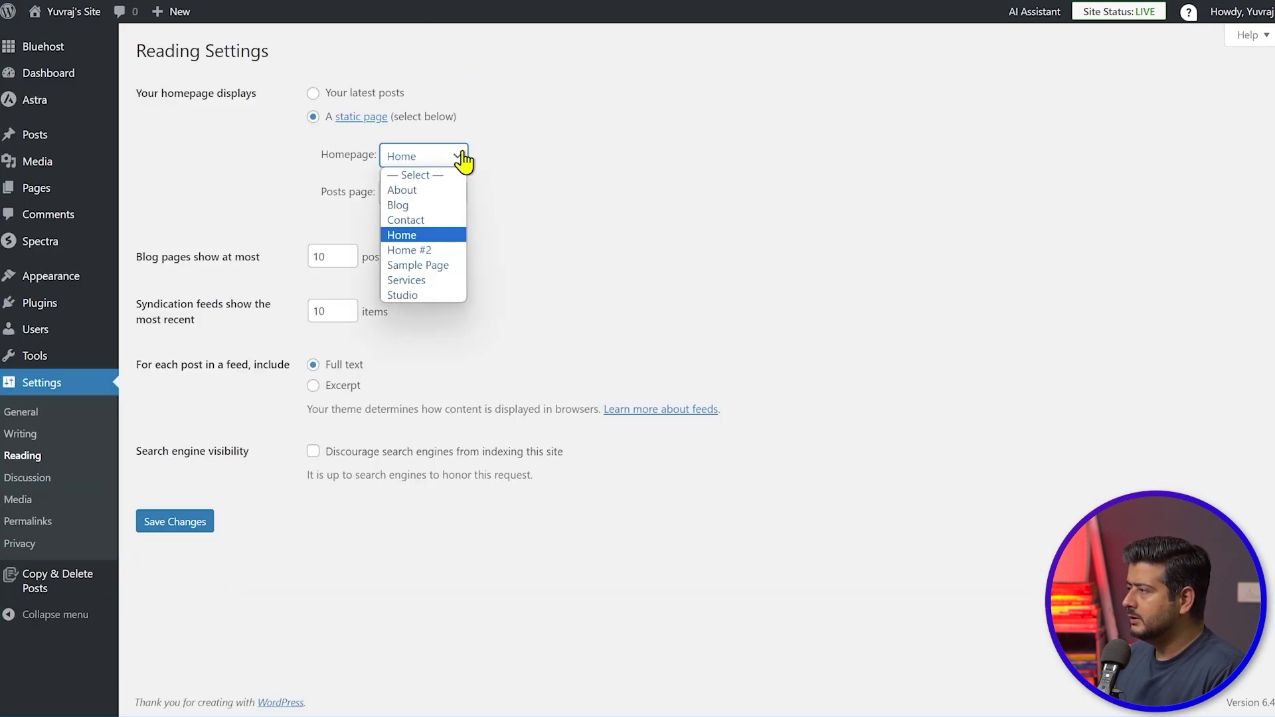
click(457, 252)
click(194, 526)
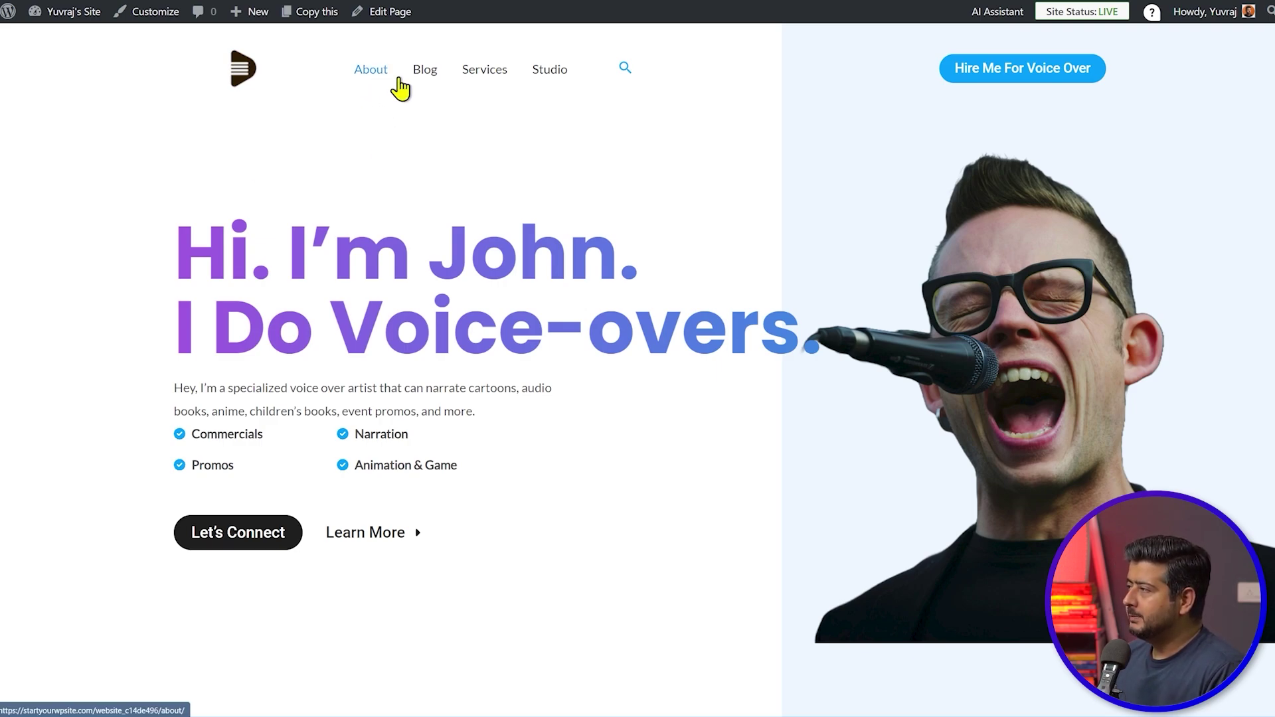
- Check the Blog and Services pages on the live site through the header navigation
click(543, 100)
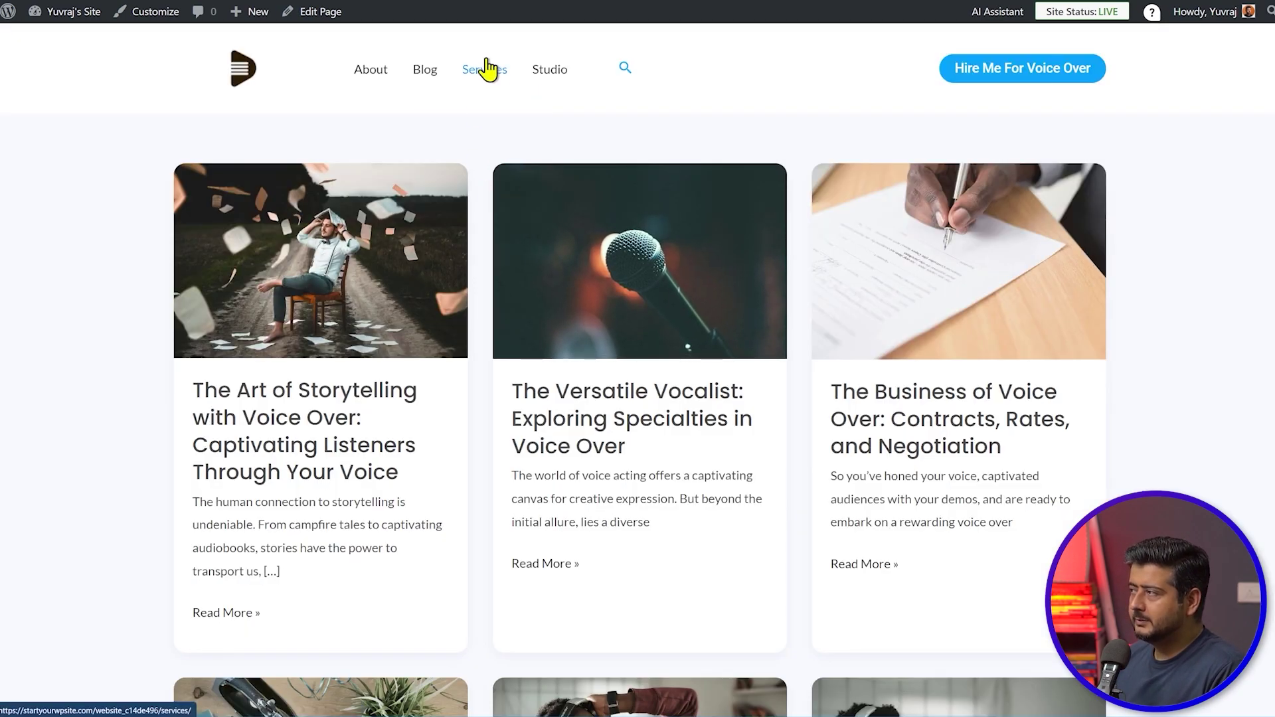
click(488, 81)
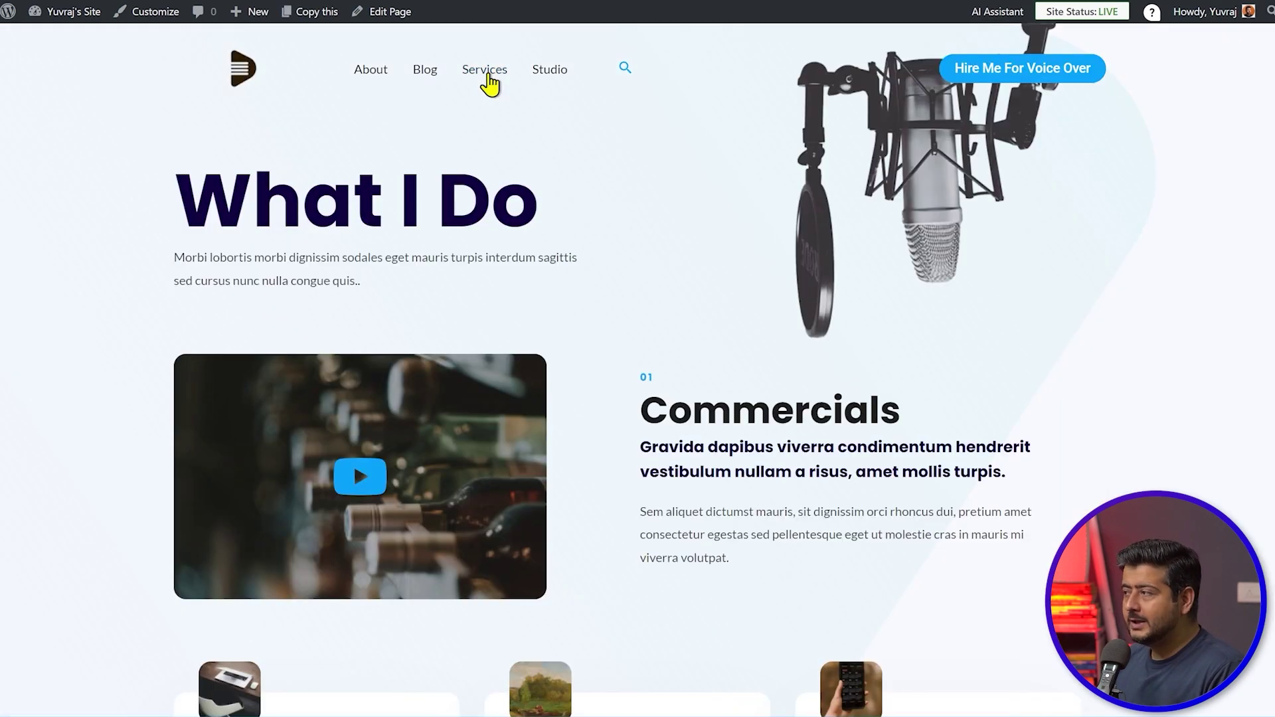
scroll(607, 219, down, 4)
scroll(617, 228, up, 3)
scroll(618, 228, up, 1)
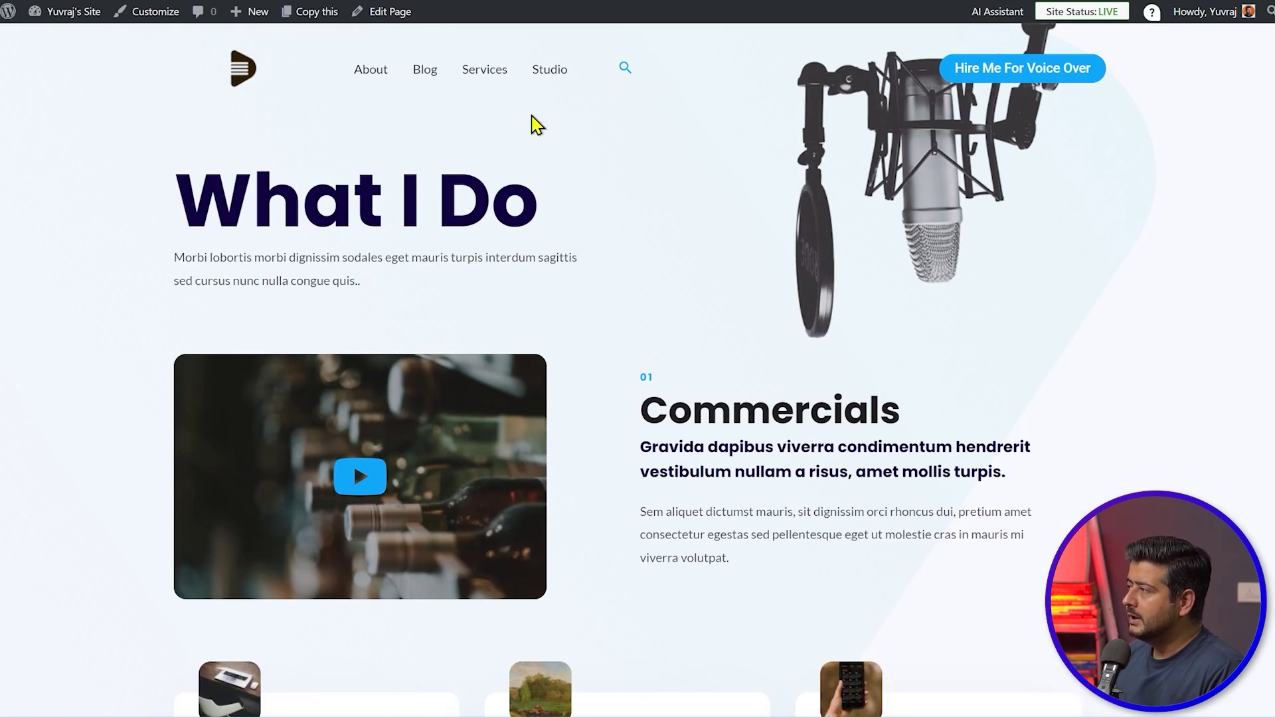
- Review the live Studio page, including its Studio Gear and Process sections
click(551, 86)
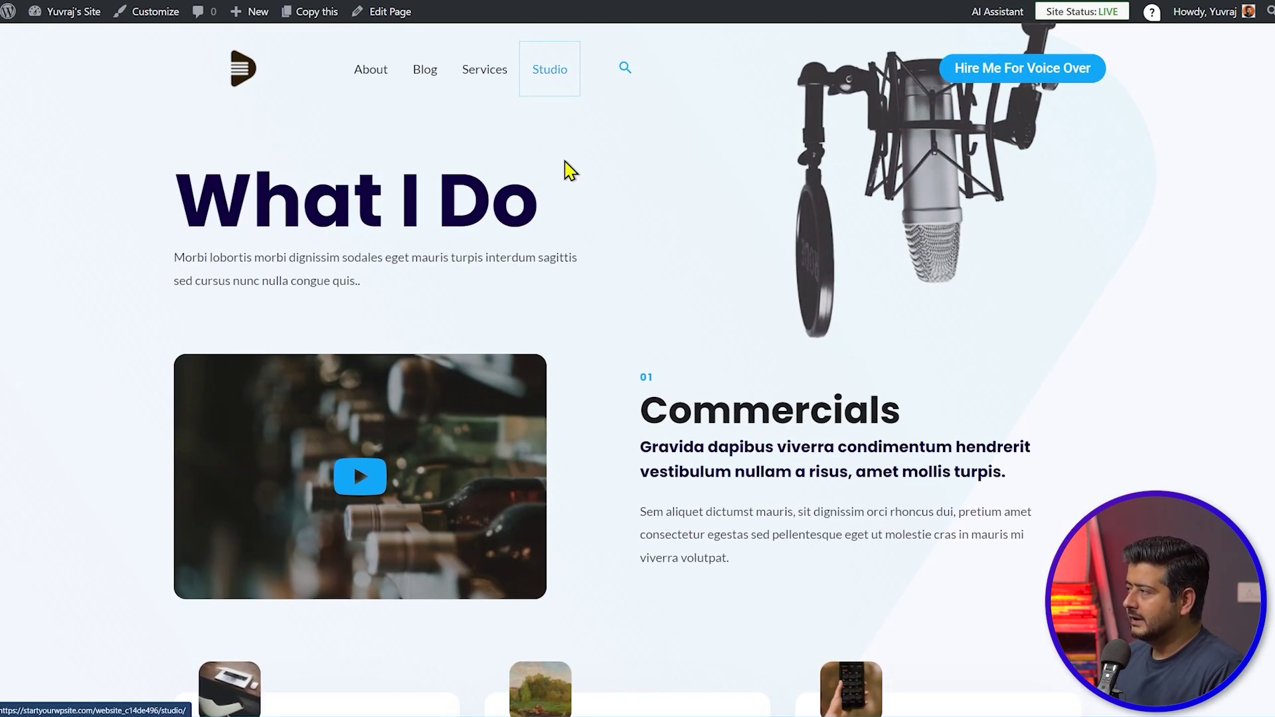
scroll(578, 207, down, 10)
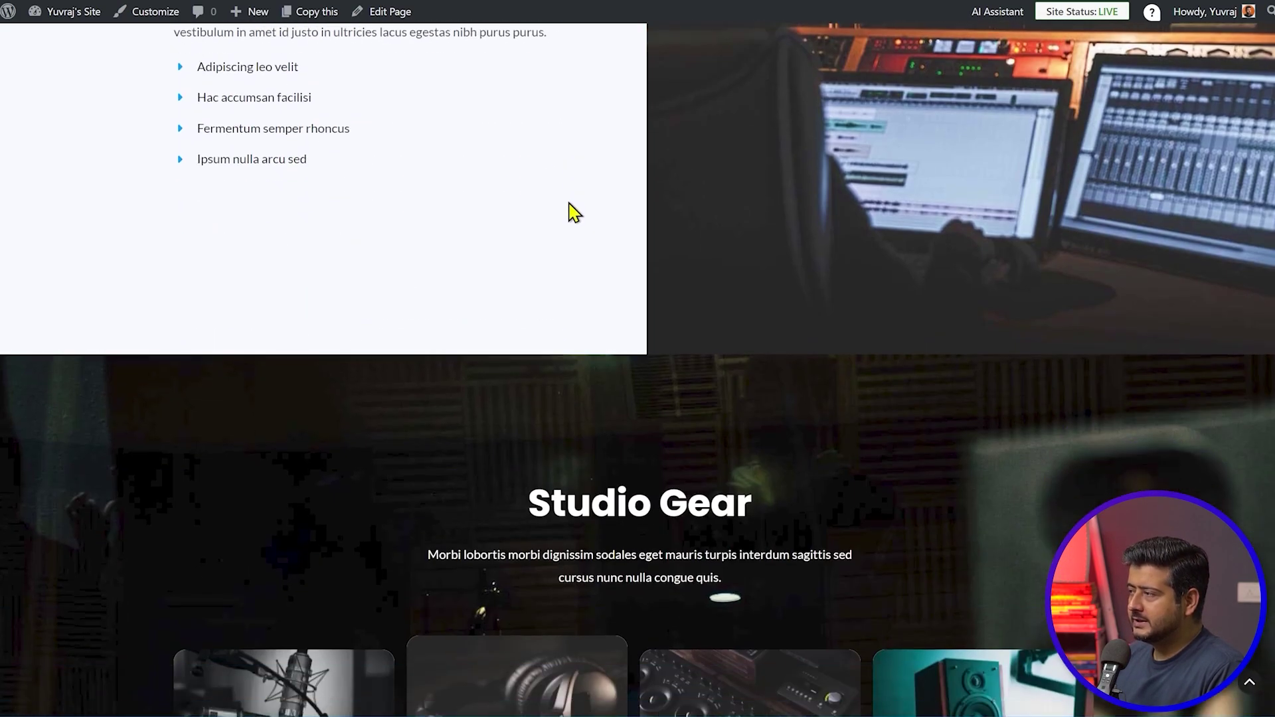
scroll(575, 277, down, 10)
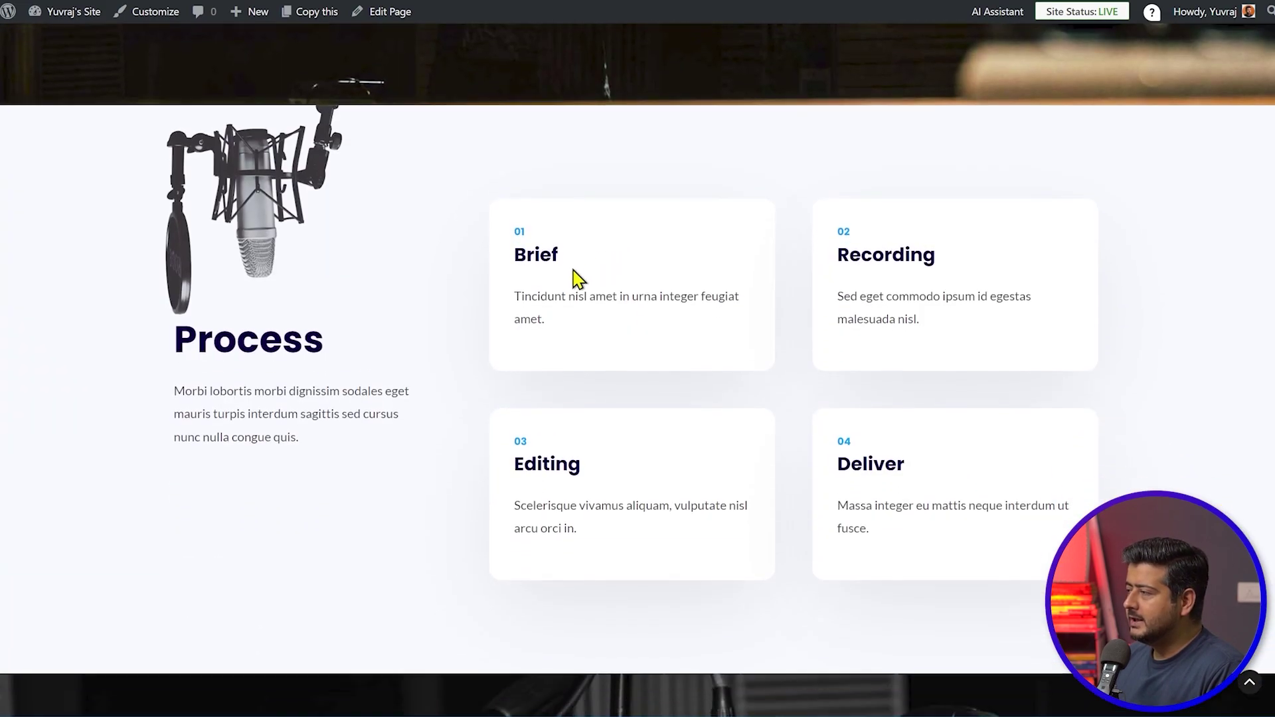
scroll(516, 226, up, 20)
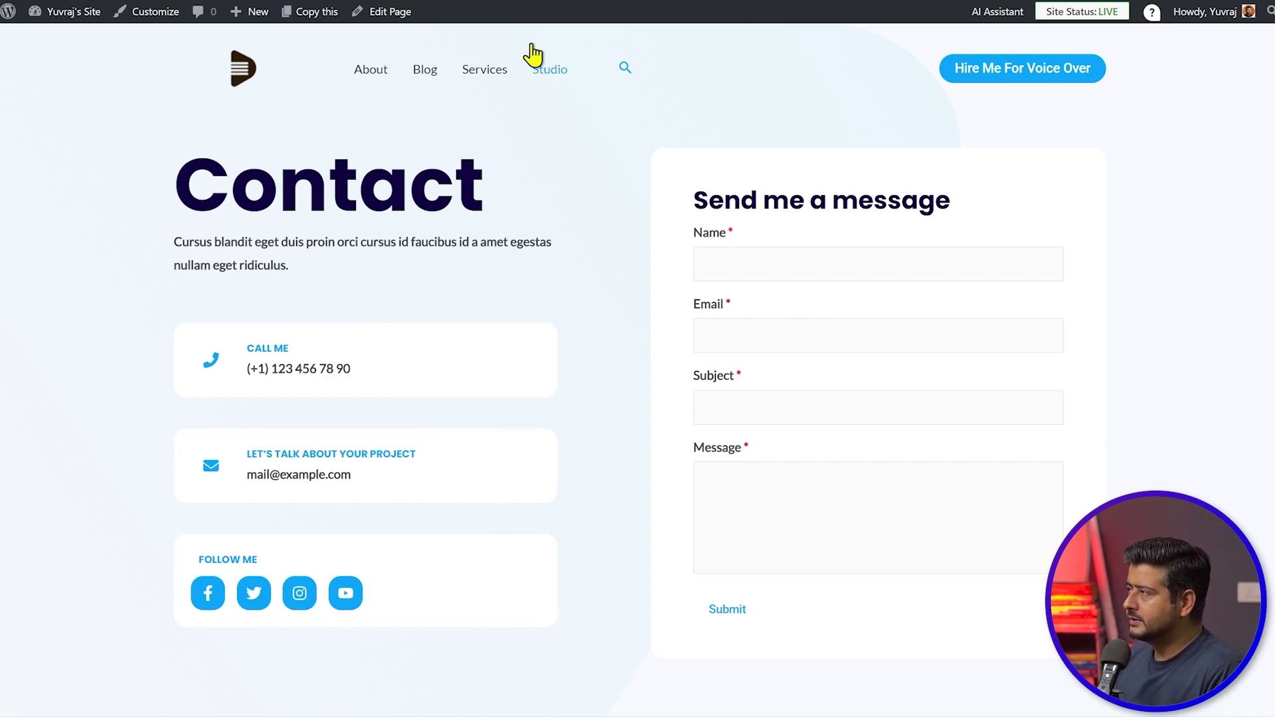
click(548, 69)
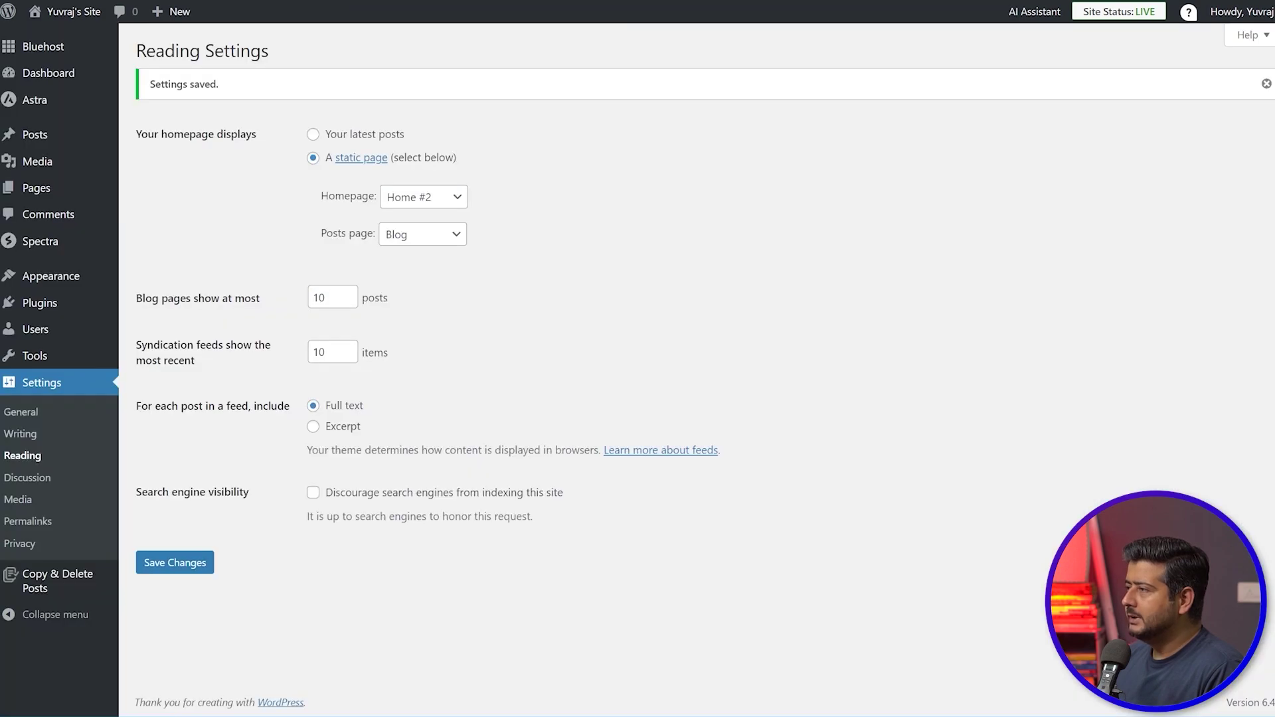
- Open the Contact page in the block editor from the pages list and show its block structure
click(62, 187)
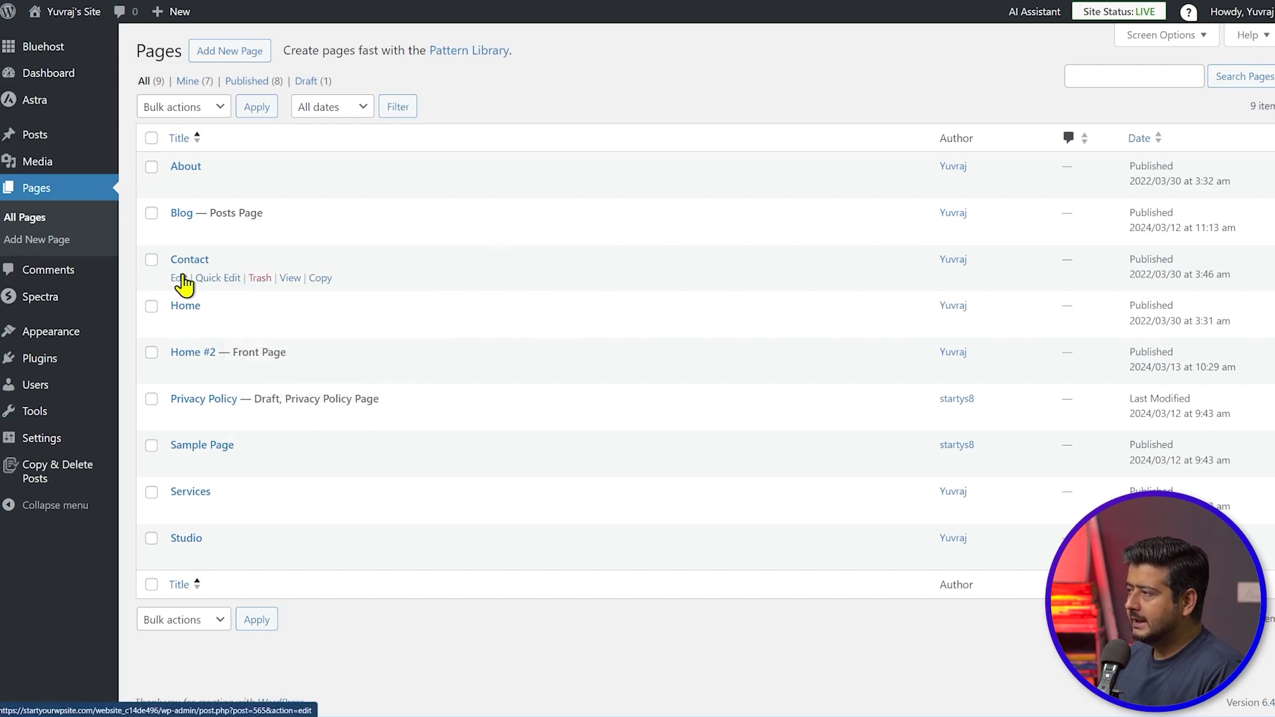
click(181, 277)
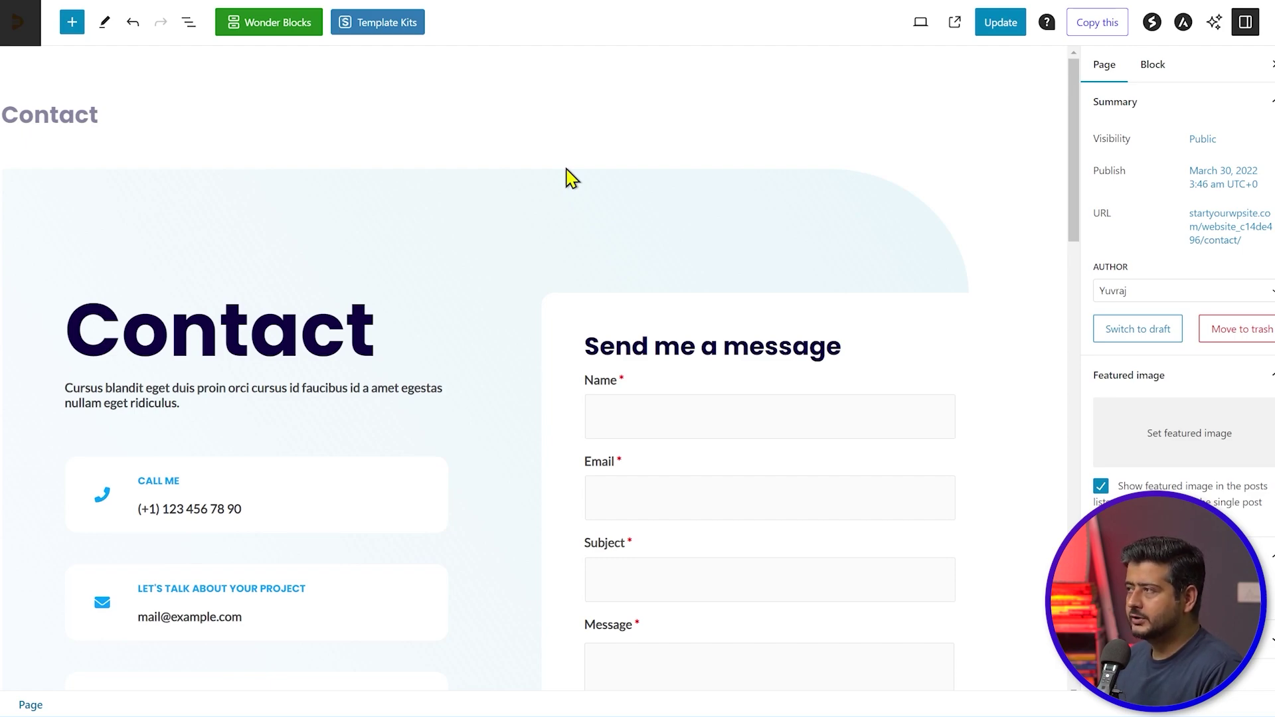
click(188, 22)
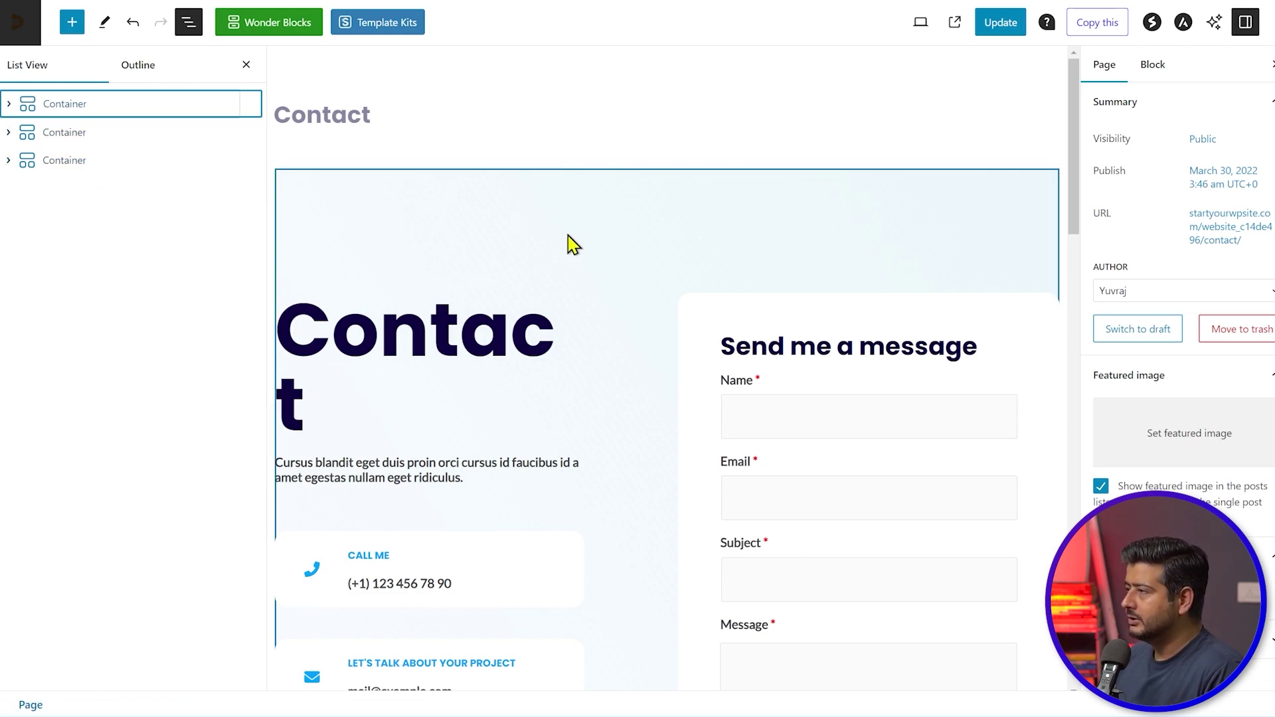
- Expand the Contact page's first section to the Send me a message form container and look down to the studio map
click(9, 105)
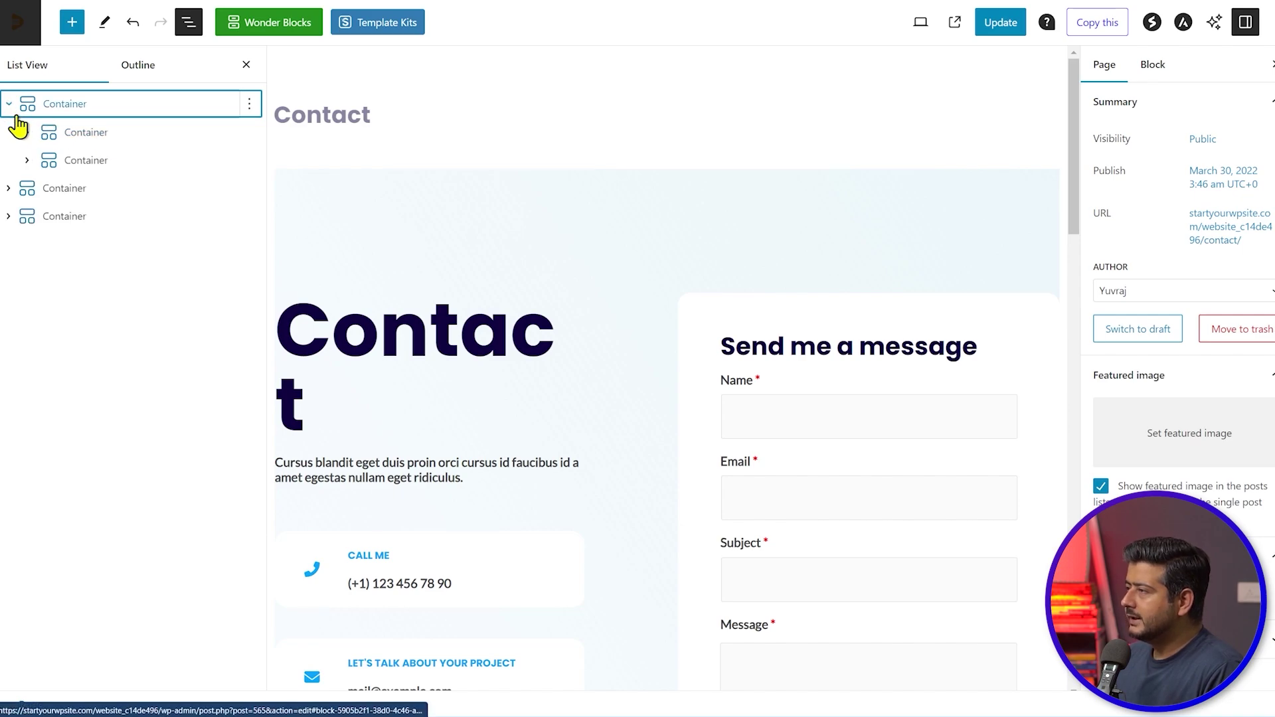
click(51, 162)
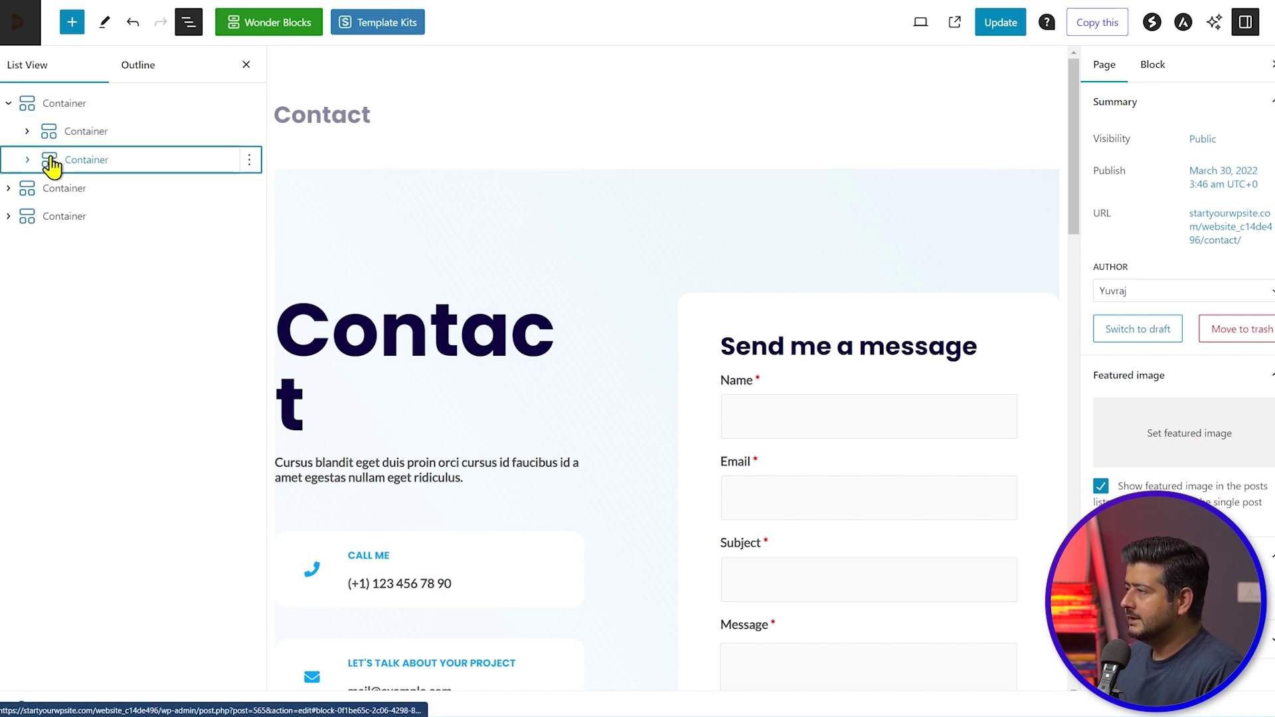
click(28, 162)
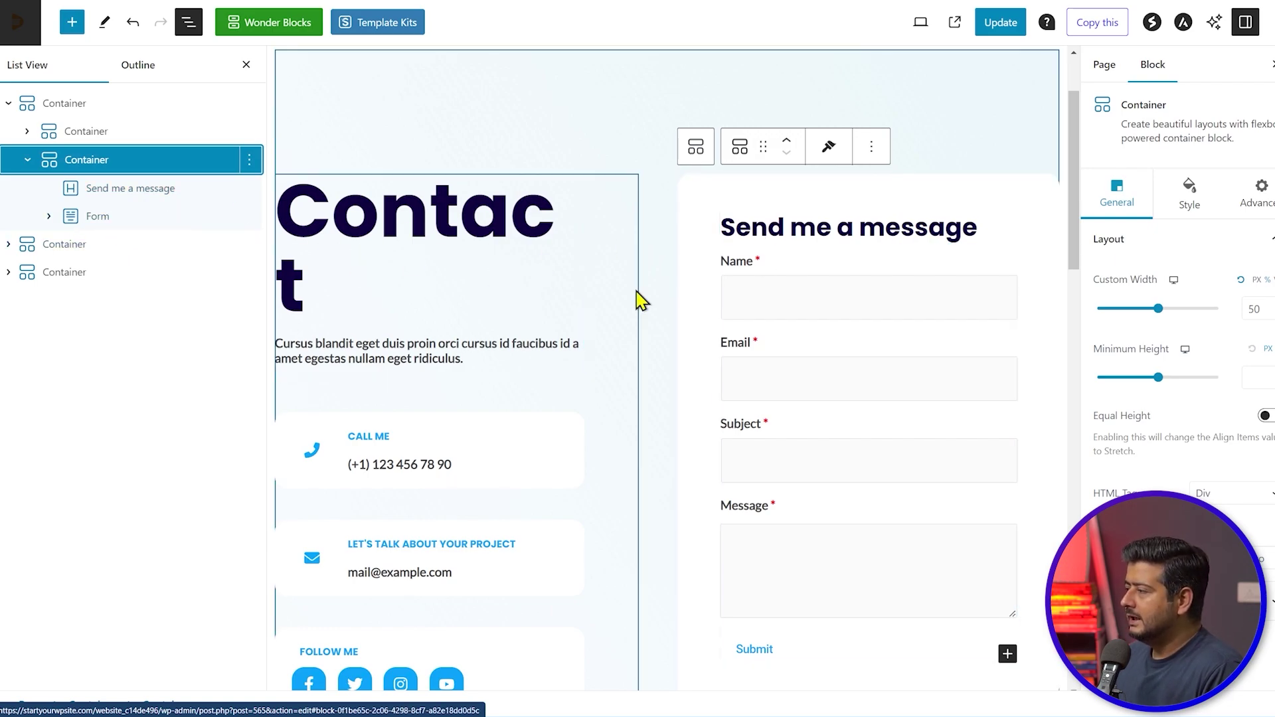
scroll(638, 299, down, 6)
scroll(638, 299, down, 4)
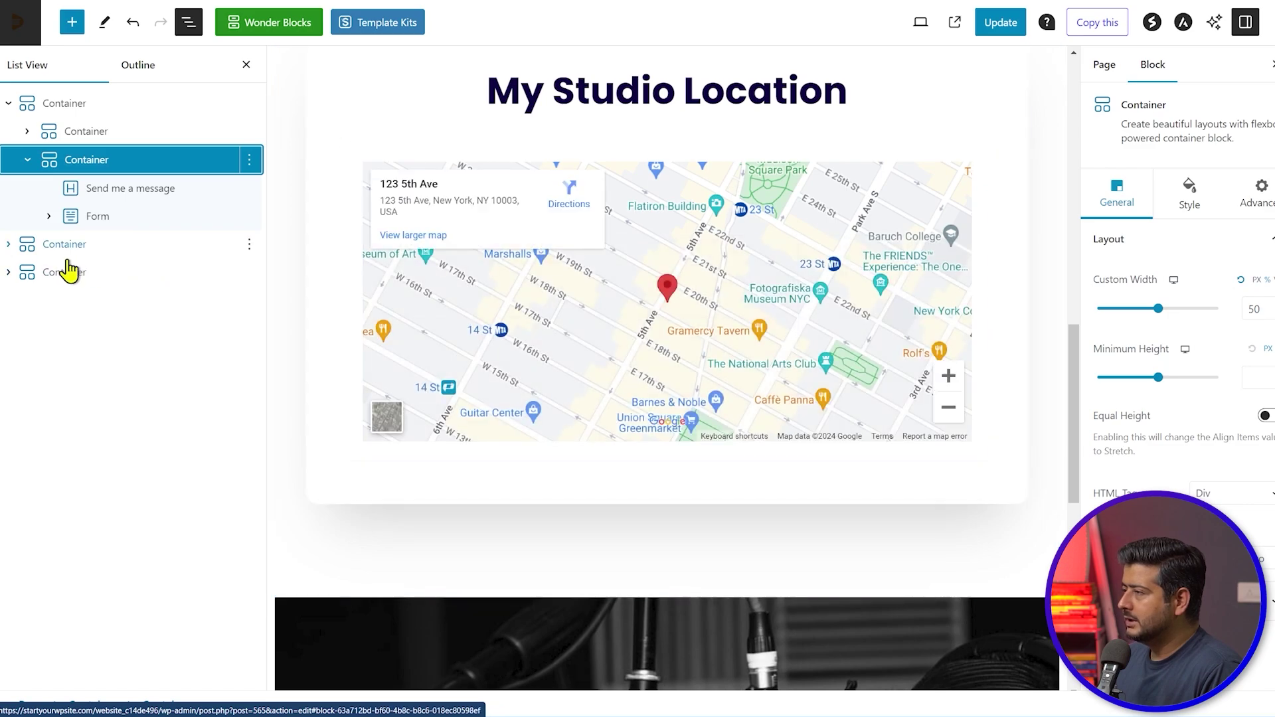
- Expand the Contact page's last section in the block structure and select its Lets Work Together info box
click(9, 271)
click(27, 299)
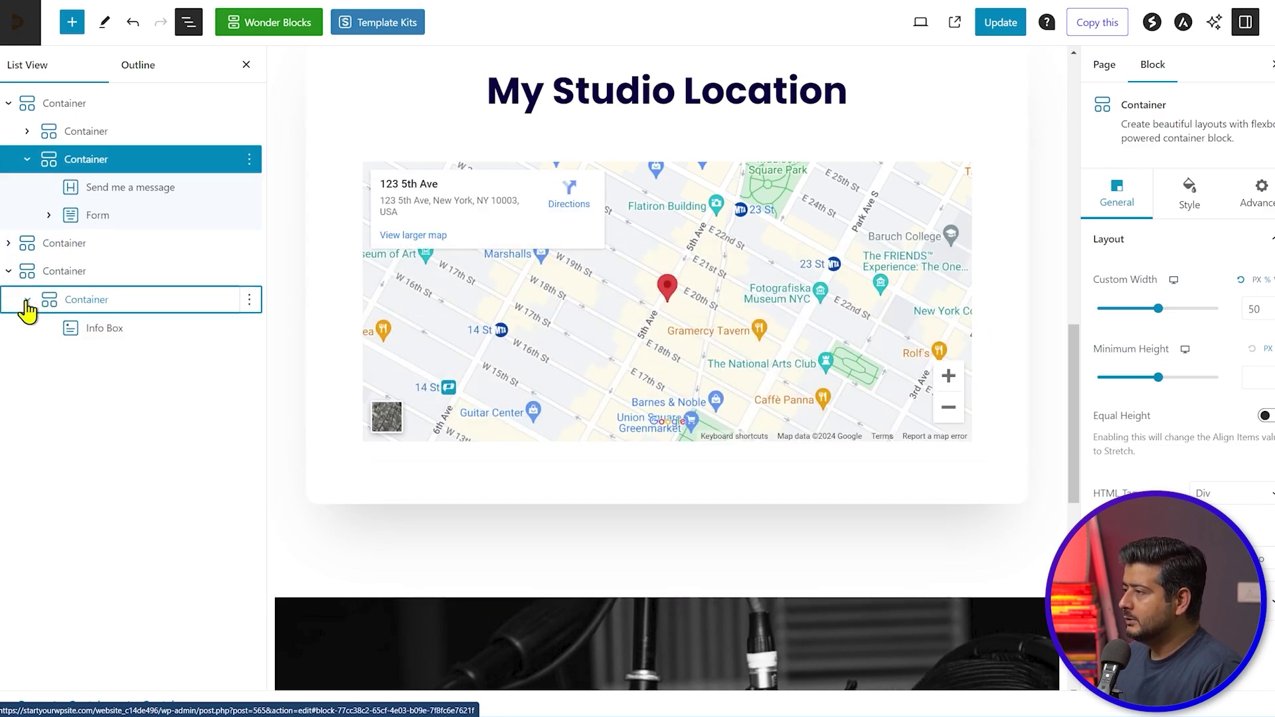
click(100, 328)
scroll(620, 512, down, 3)
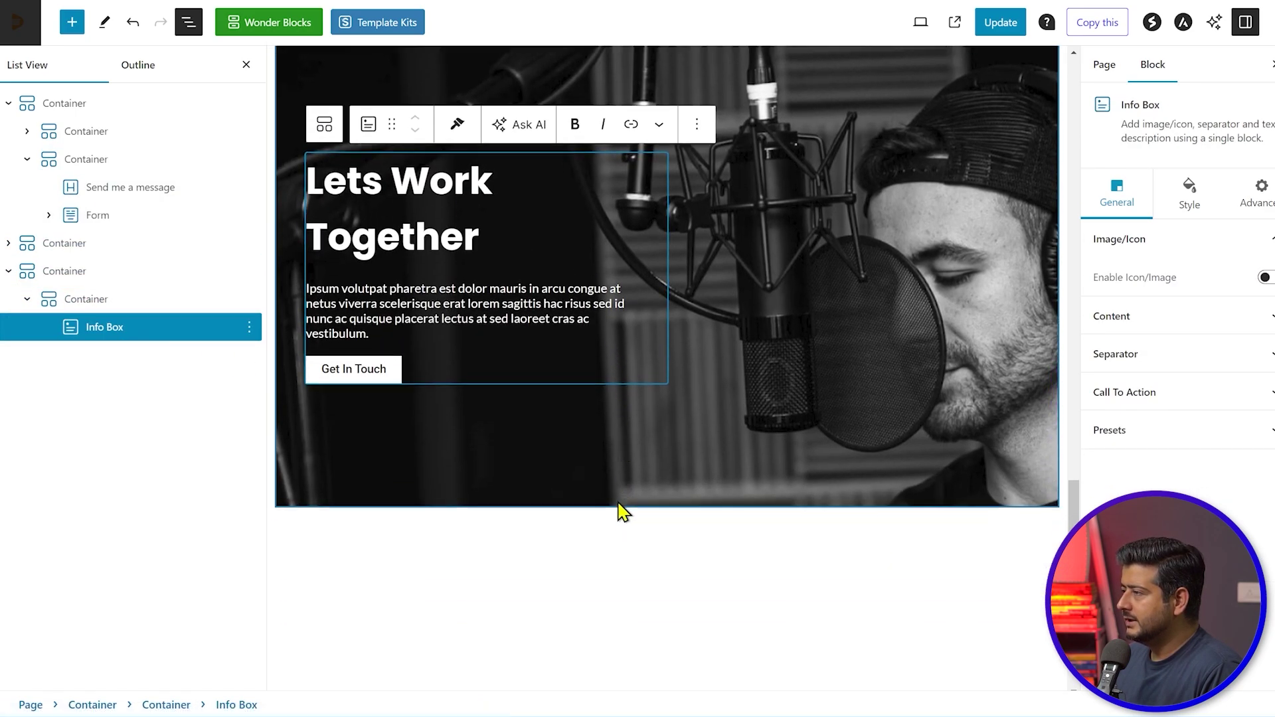
- Expand the studio location section and inspect its My Studio Location heading and Google Maps block settings
scroll(620, 512, up, 4)
click(8, 243)
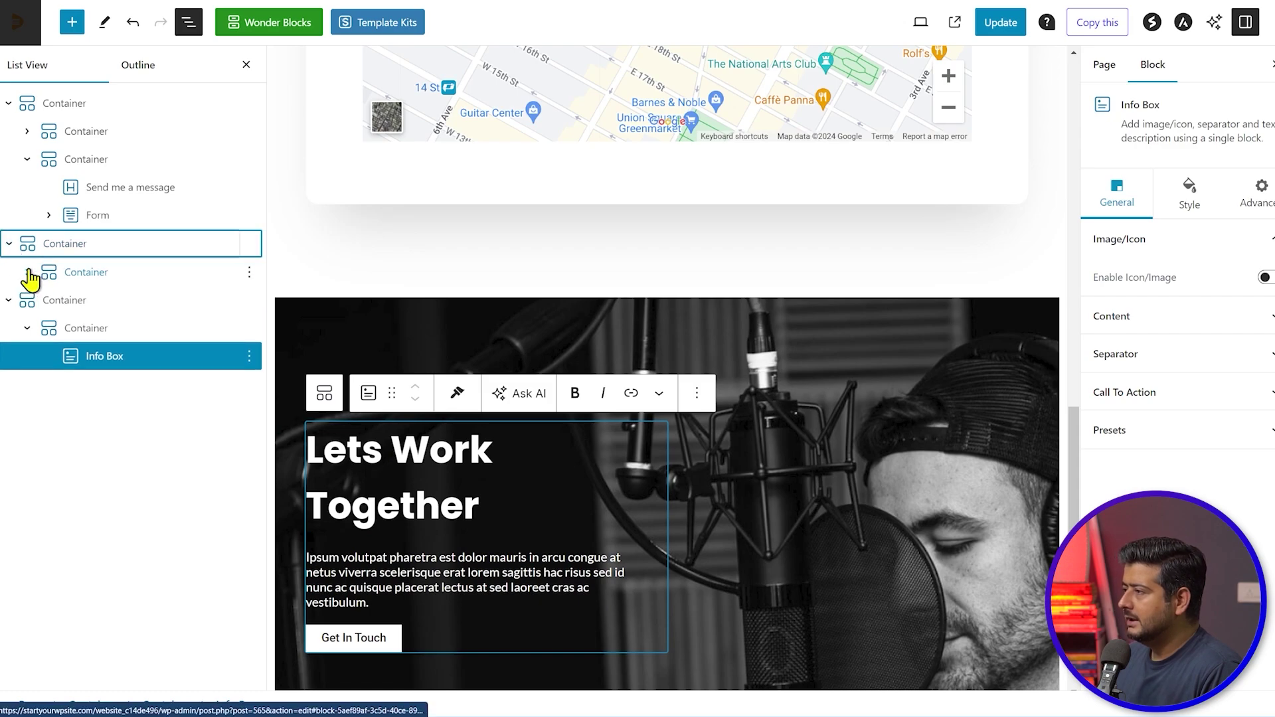
click(26, 272)
click(171, 313)
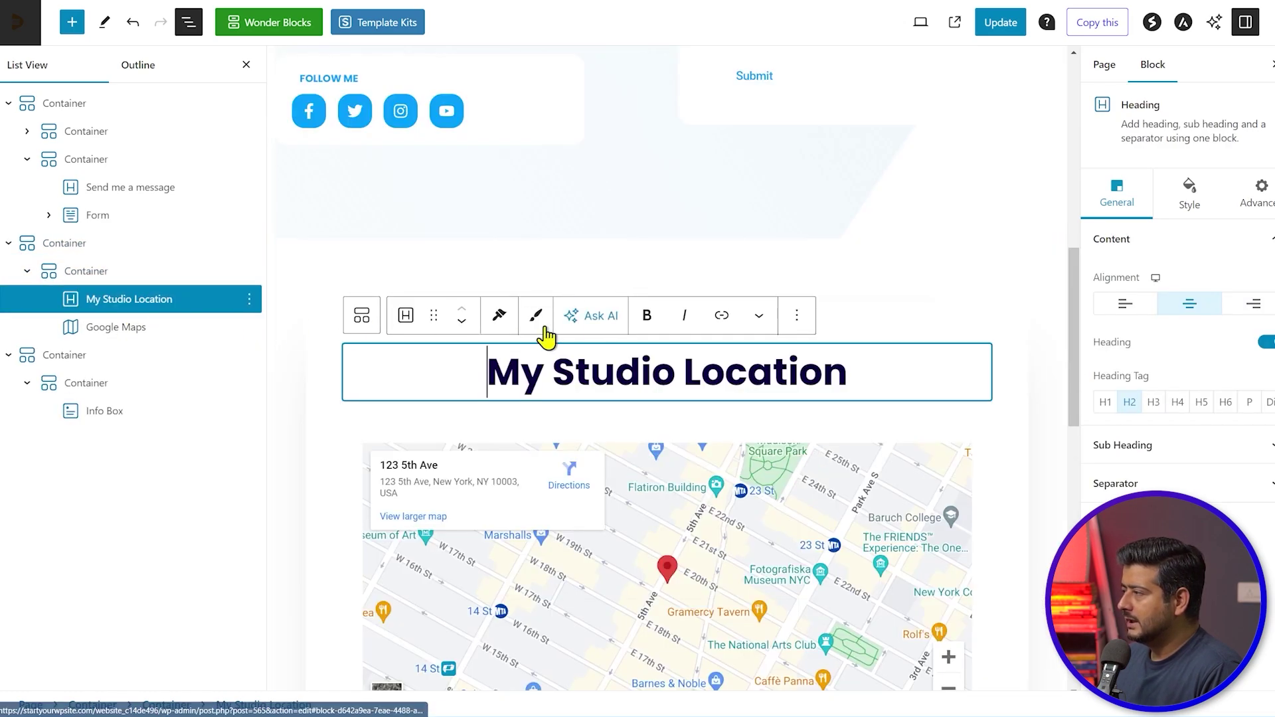
click(166, 344)
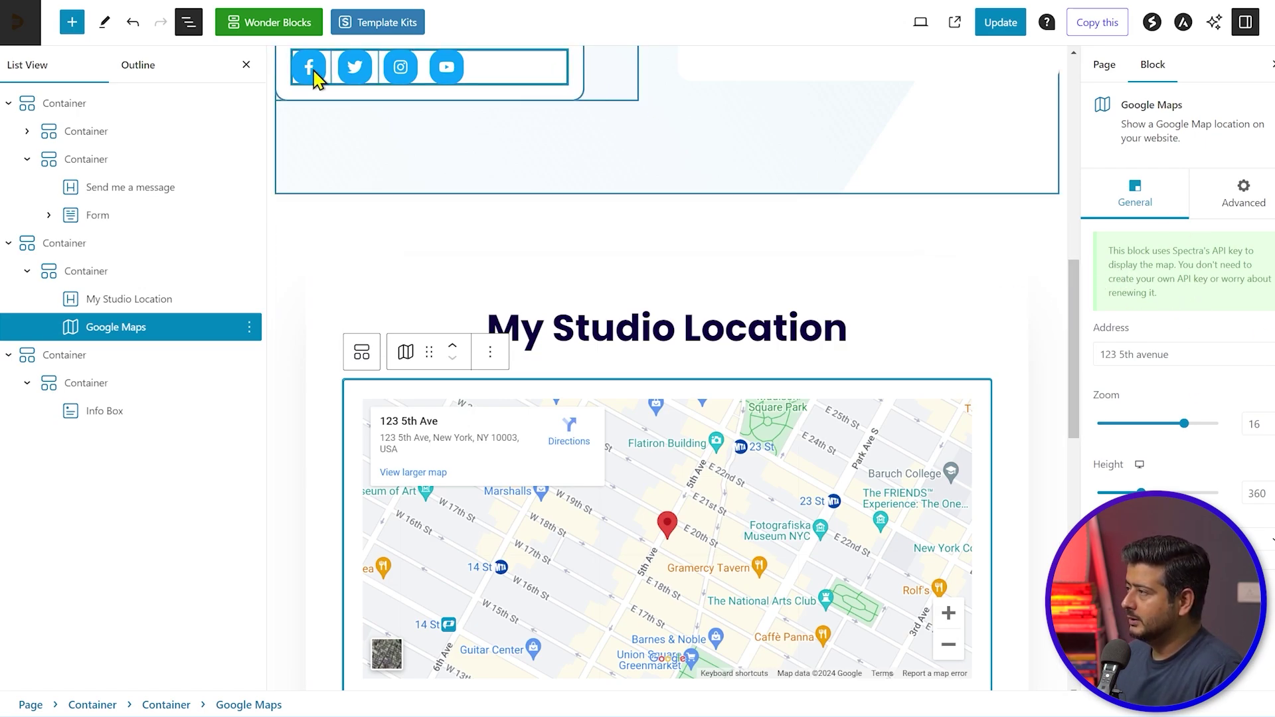
- Hide the block structure, look over the contact form section, and return to the live homepage through the site logo
click(247, 65)
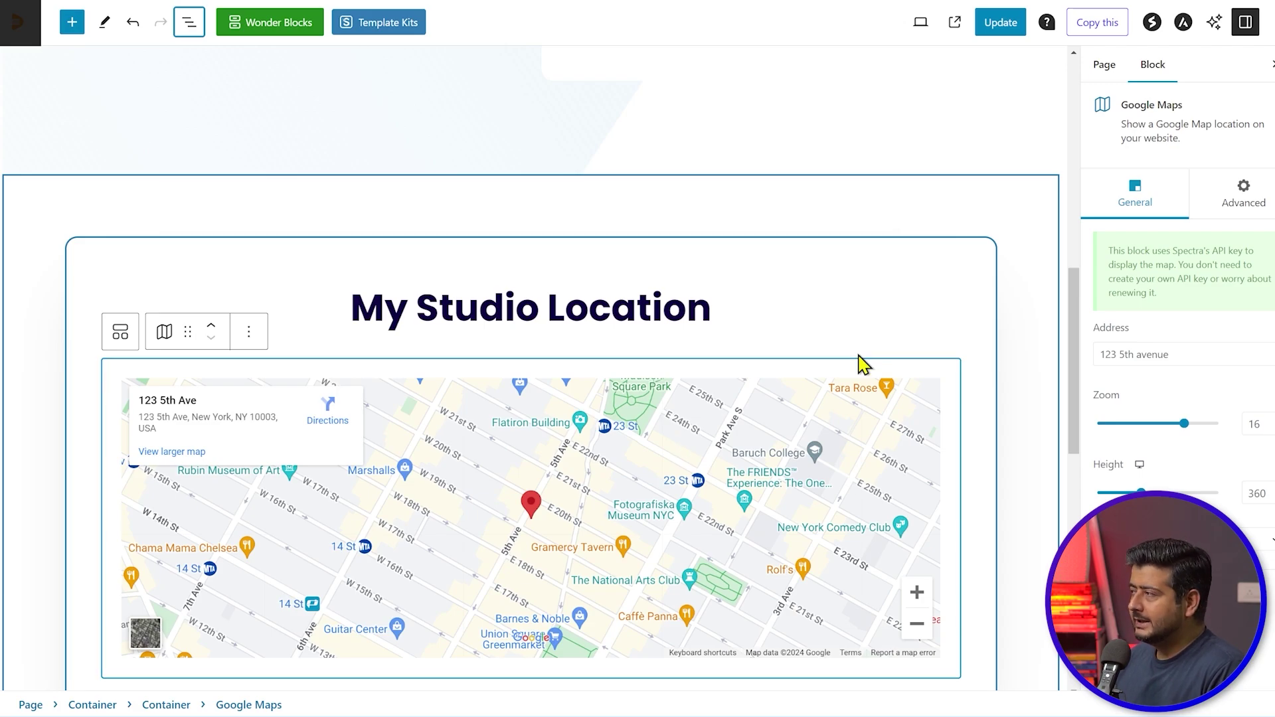
scroll(1028, 332, up, 10)
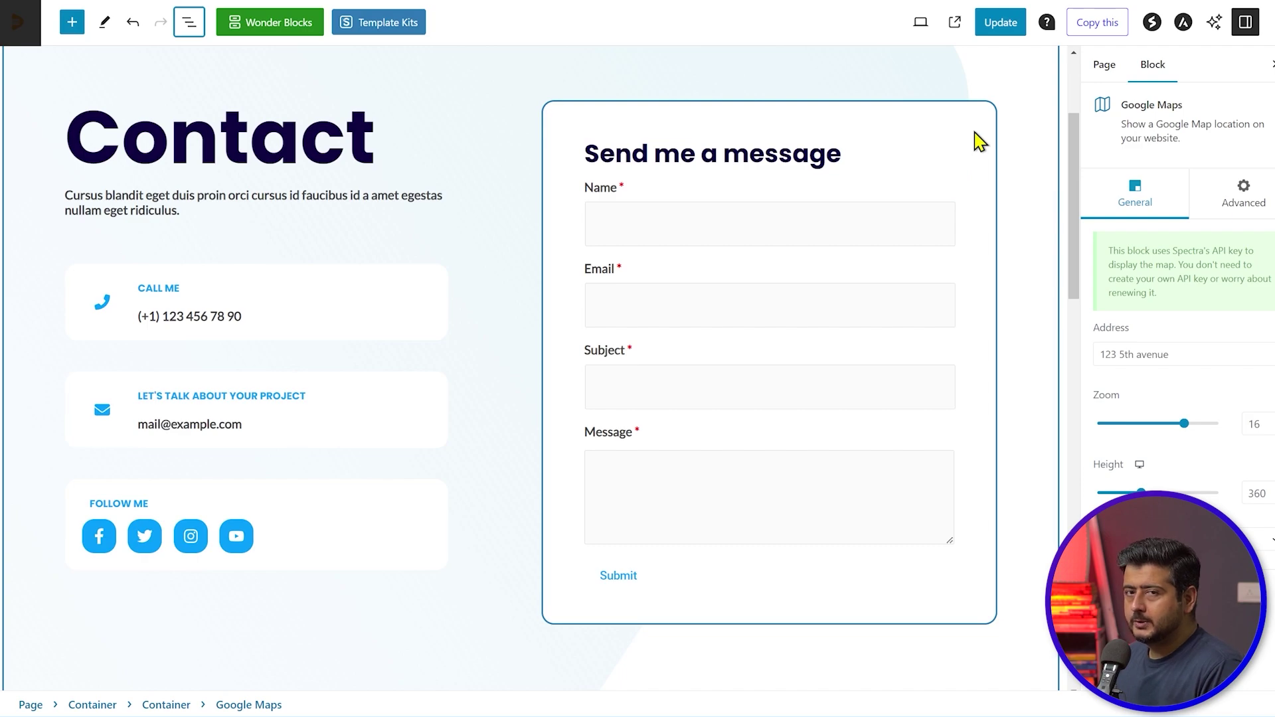
click(1019, 131)
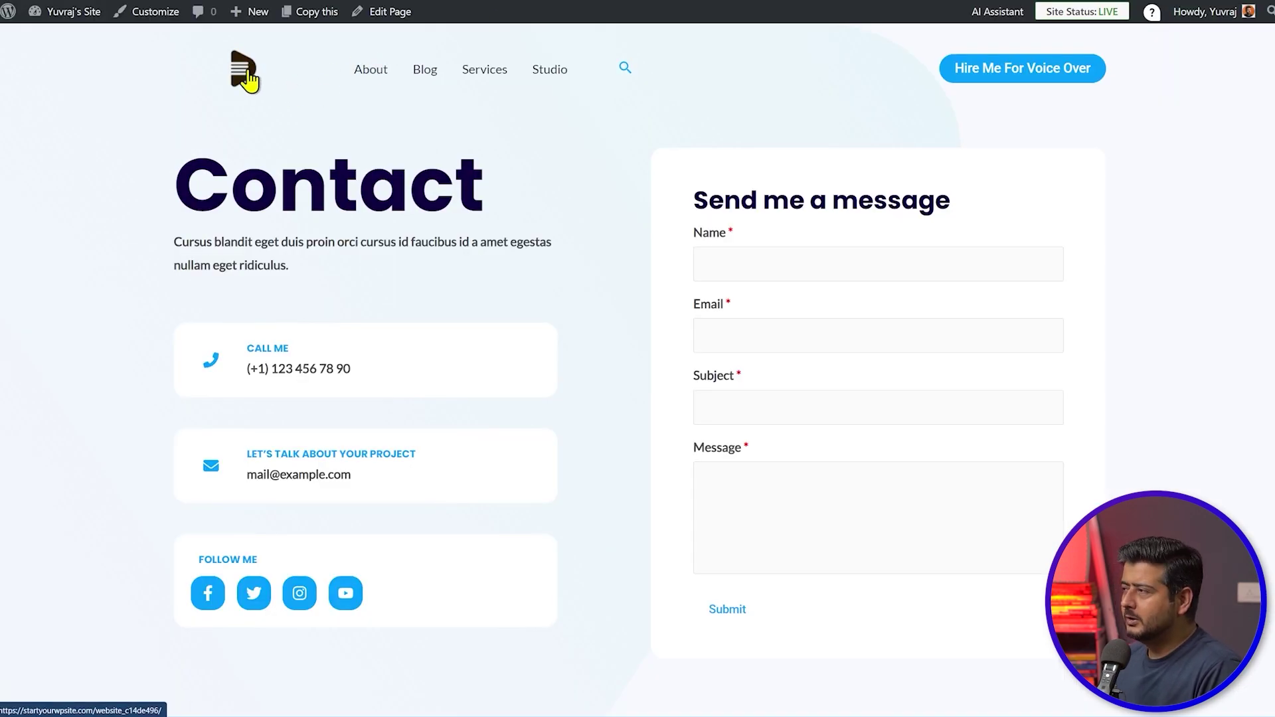
click(246, 79)
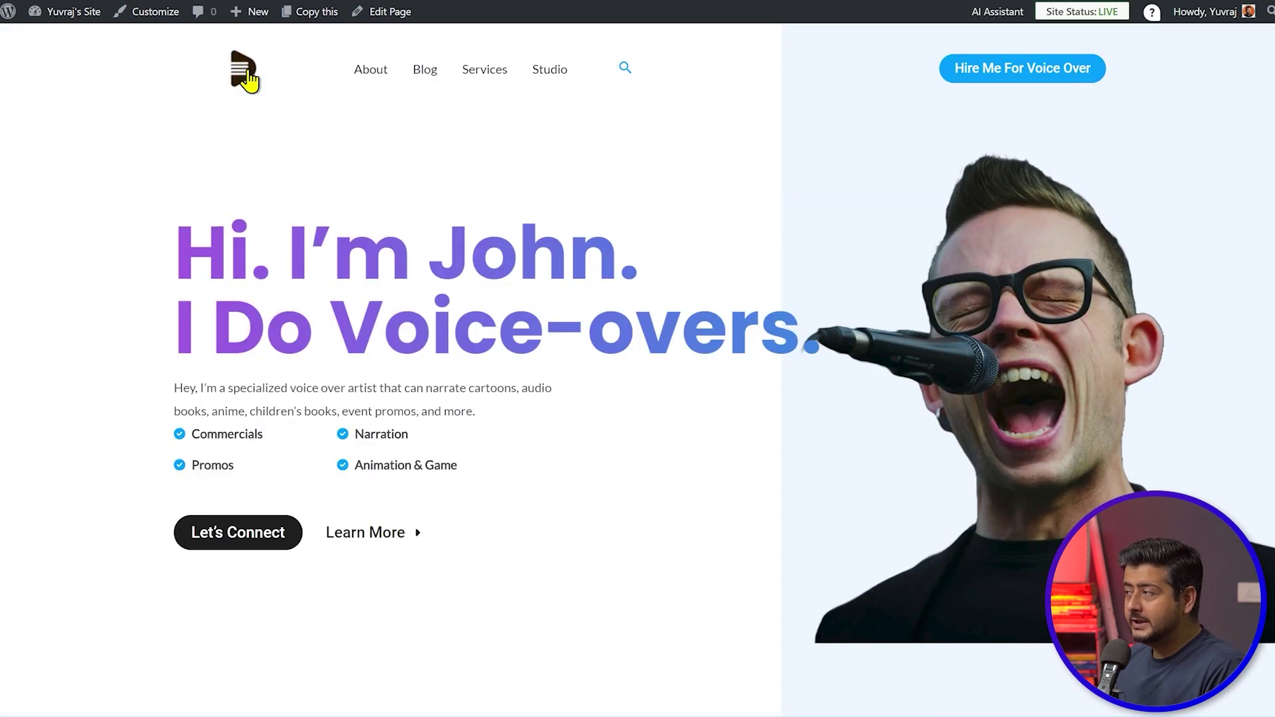